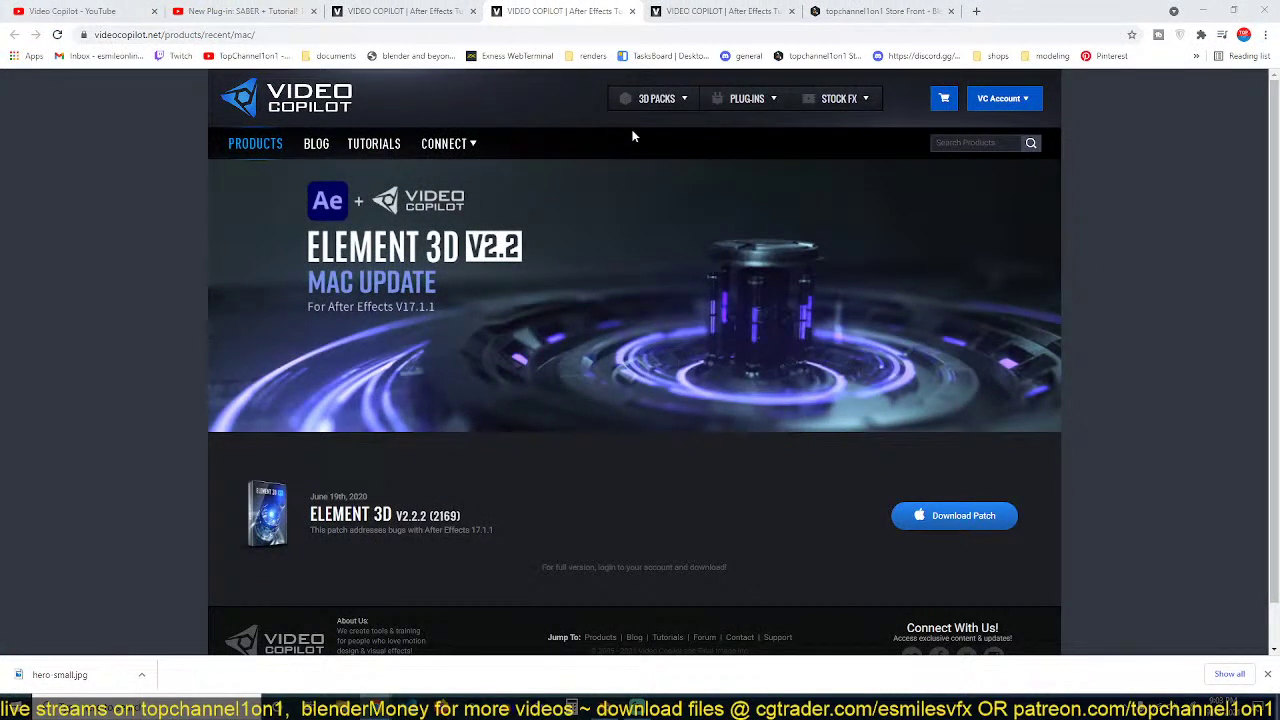
Step: Close the topchannel1on1 store front tab, check the Video Copilot pages, and bring up the SABER plug-in tutorial video on YouTube
{"action": "left_click", "coordinate": [953, 12]}
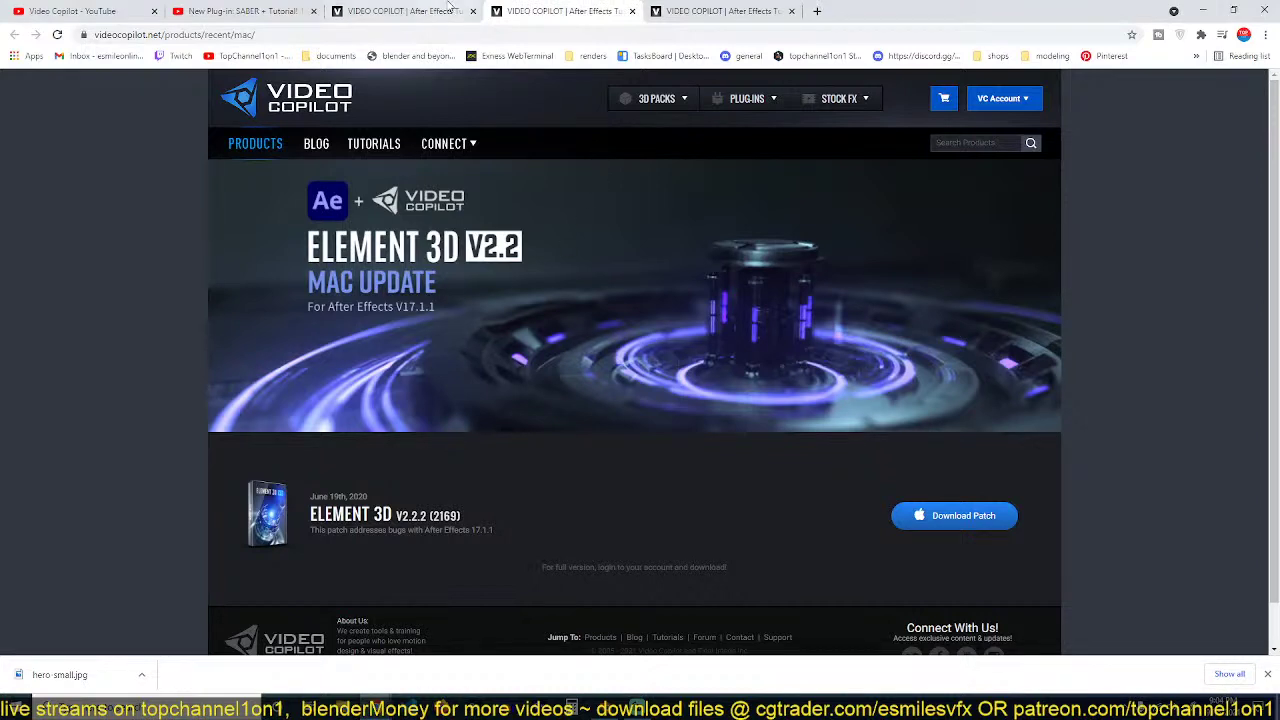
{"action": "left_click", "coordinate": [368, 8]}
{"action": "left_click", "coordinate": [684, 8]}
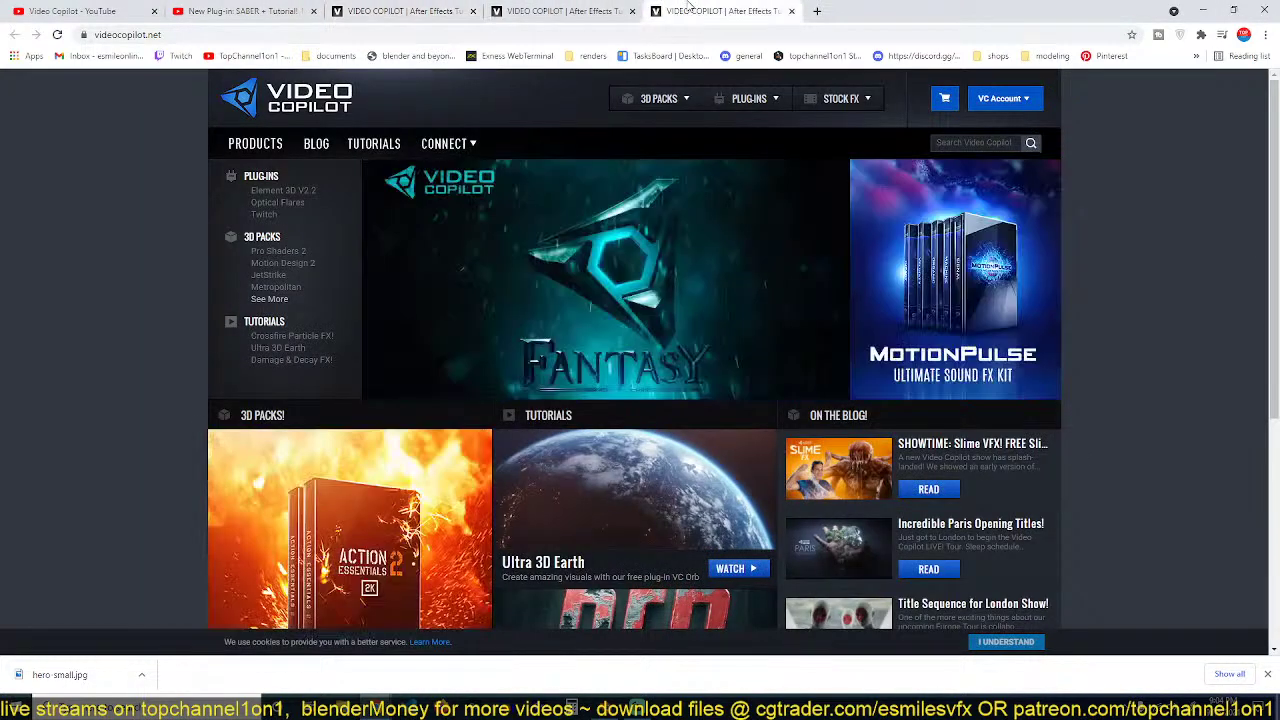
{"action": "left_click", "coordinate": [255, 9]}
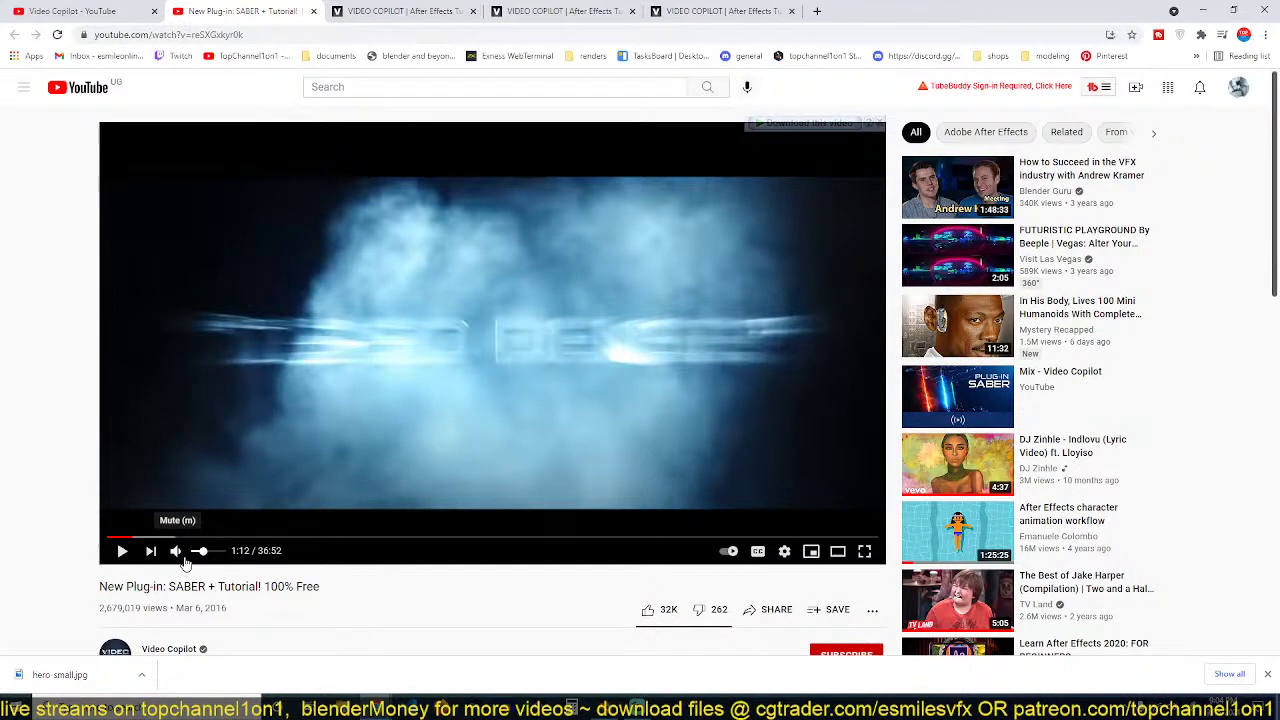
Step: Play the SABER tutorial muted and skim its first minute for effect shots, pausing on the lightsaber close-up at 0:49
{"action": "left_click", "coordinate": [318, 349]}
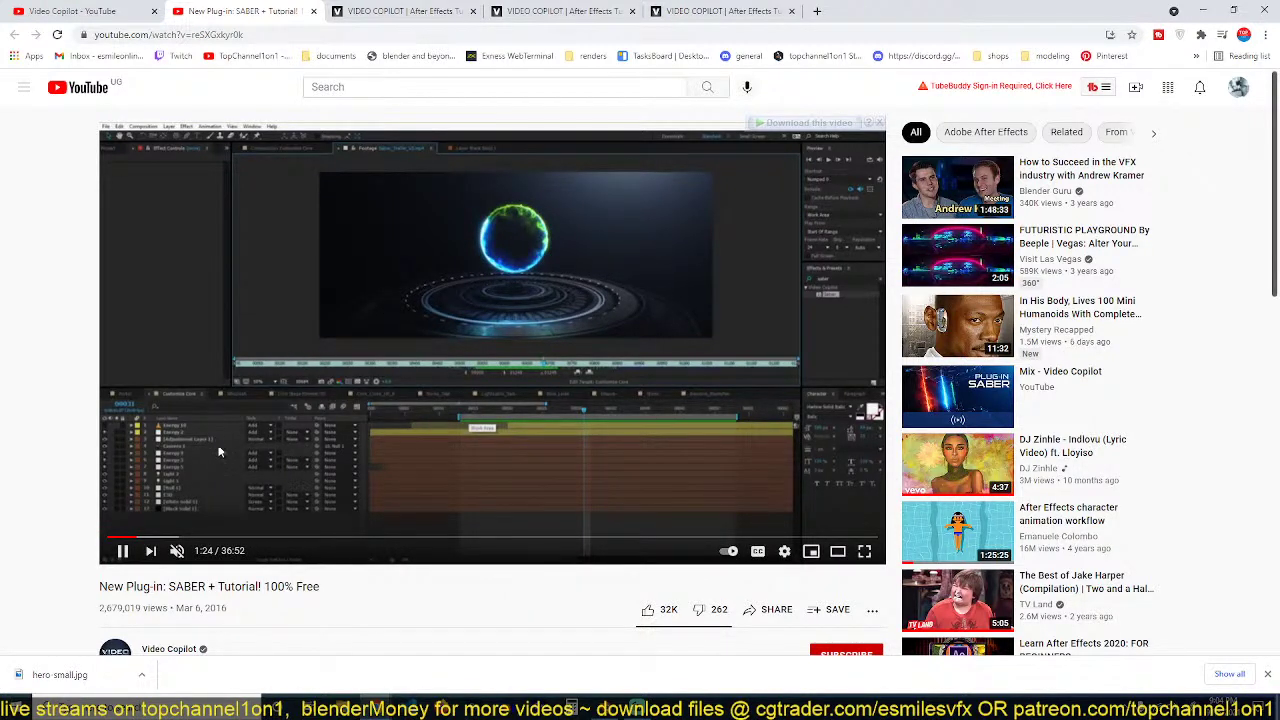
{"action": "left_click", "coordinate": [123, 538]}
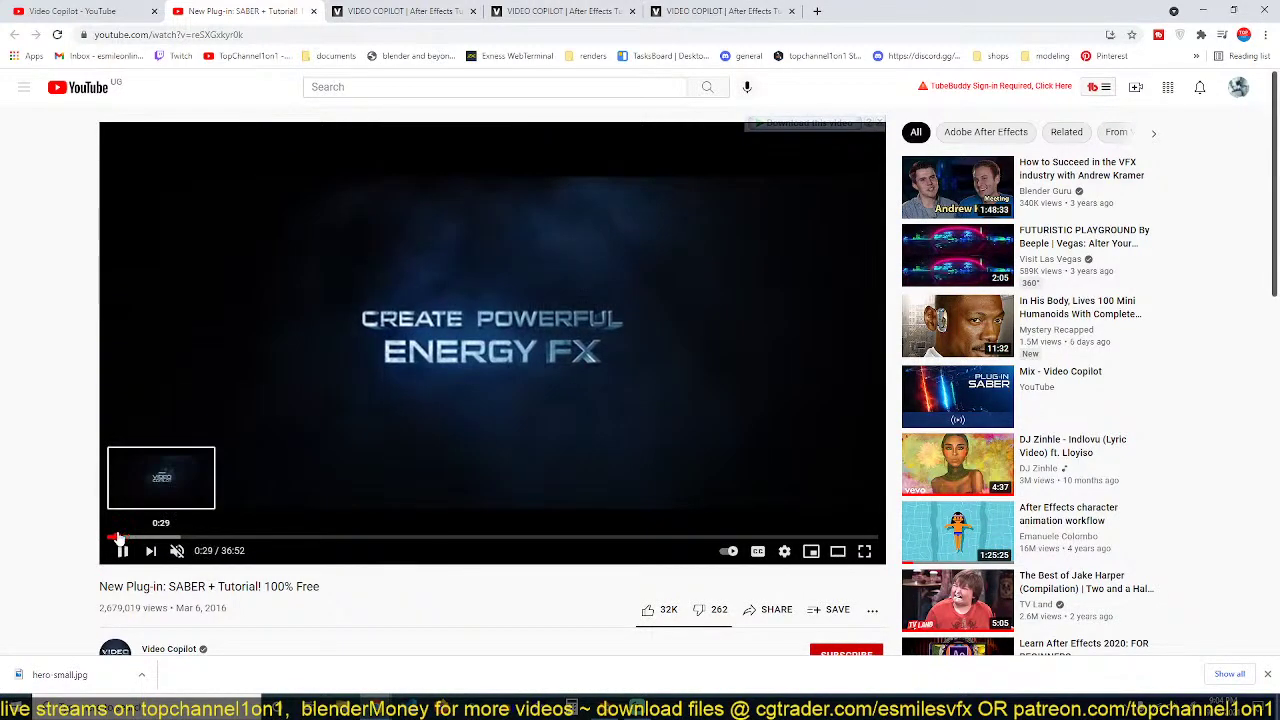
{"action": "left_click", "coordinate": [113, 538]}
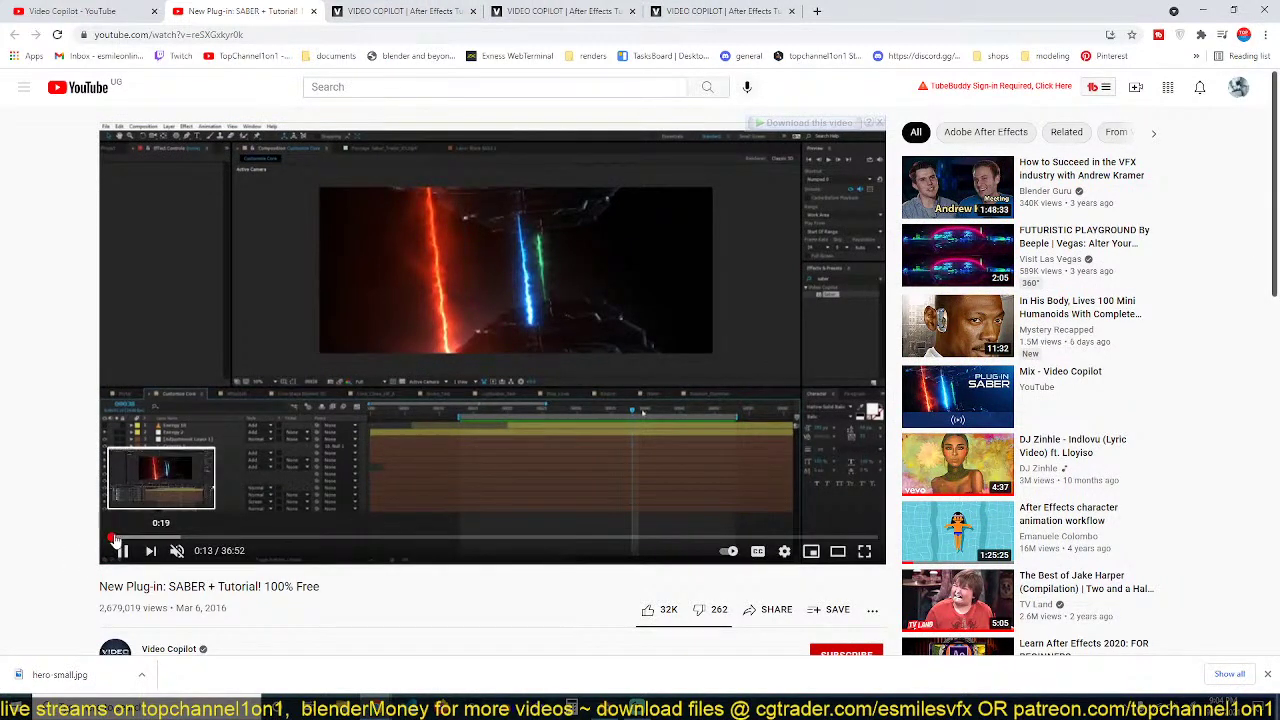
{"action": "left_click", "coordinate": [120, 538]}
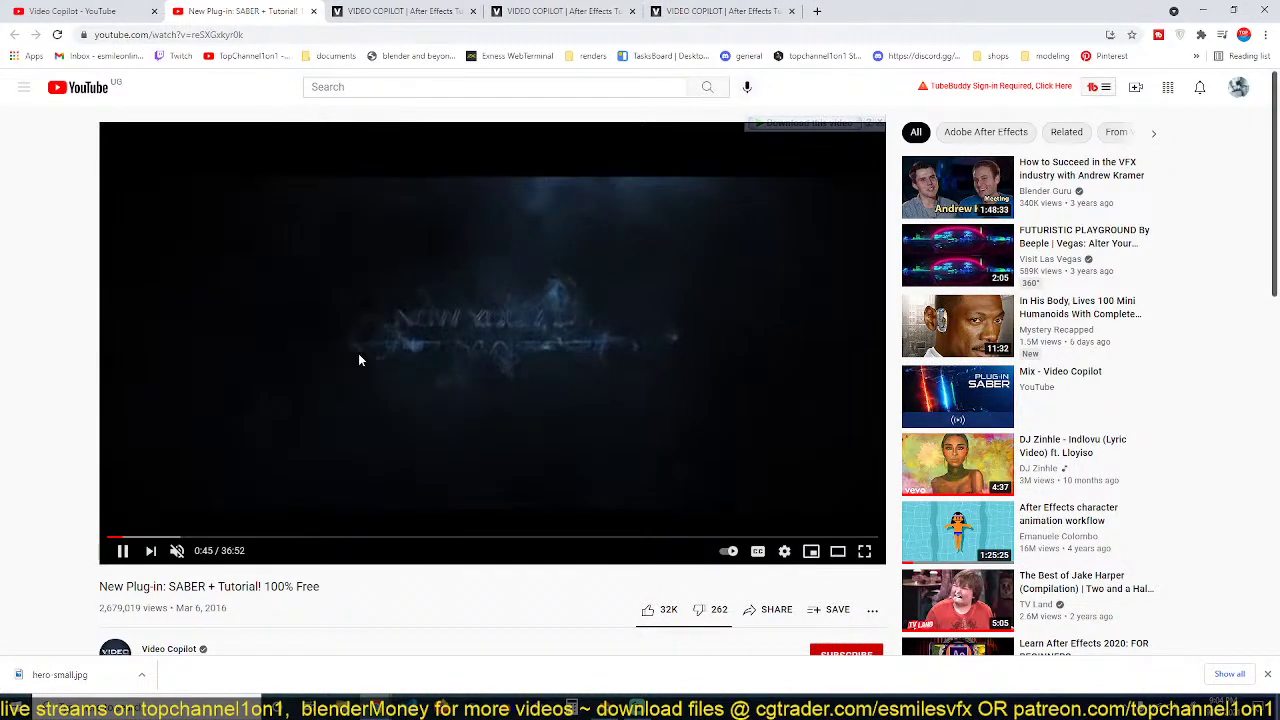
{"action": "left_click", "coordinate": [424, 245]}
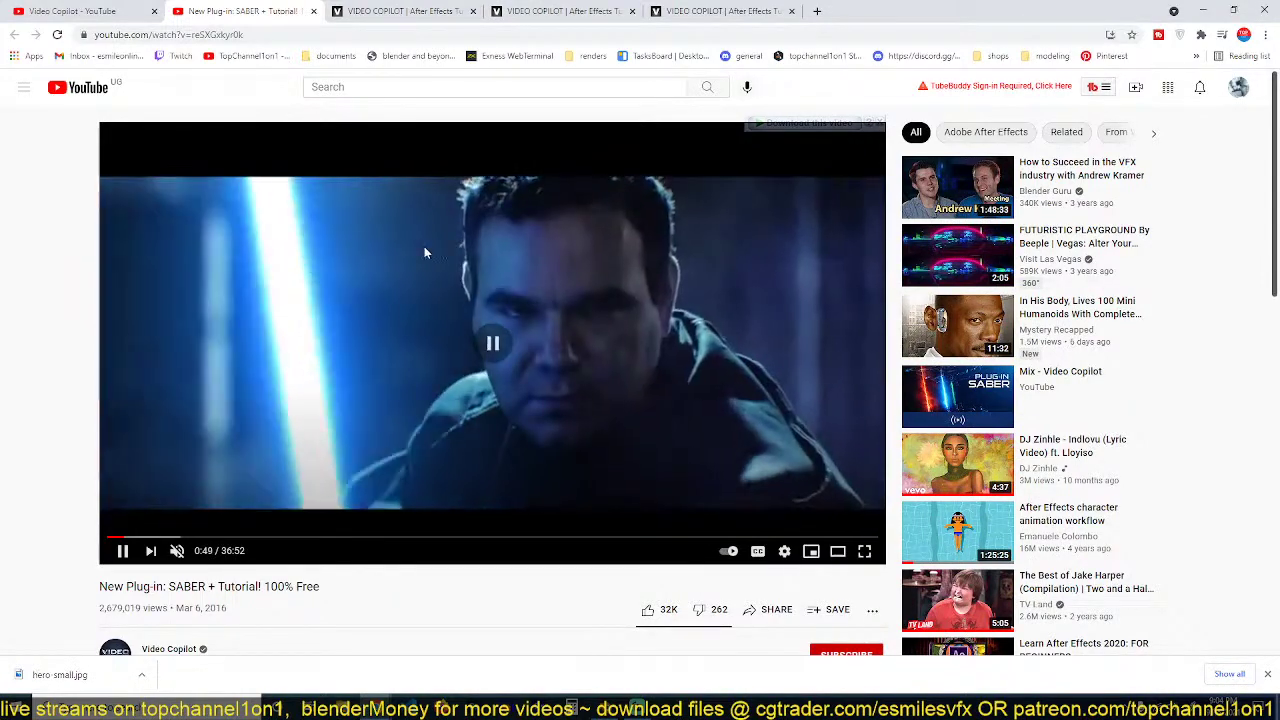
Step: Examine the SABER video's following effect shots, pausing on the glowing energy sphere above the round platform at 0:56
{"action": "scroll", "coordinate": [424, 246], "scroll_direction": "down", "scroll_amount": 3}
{"action": "scroll", "coordinate": [394, 366], "scroll_direction": "up", "scroll_amount": 3}
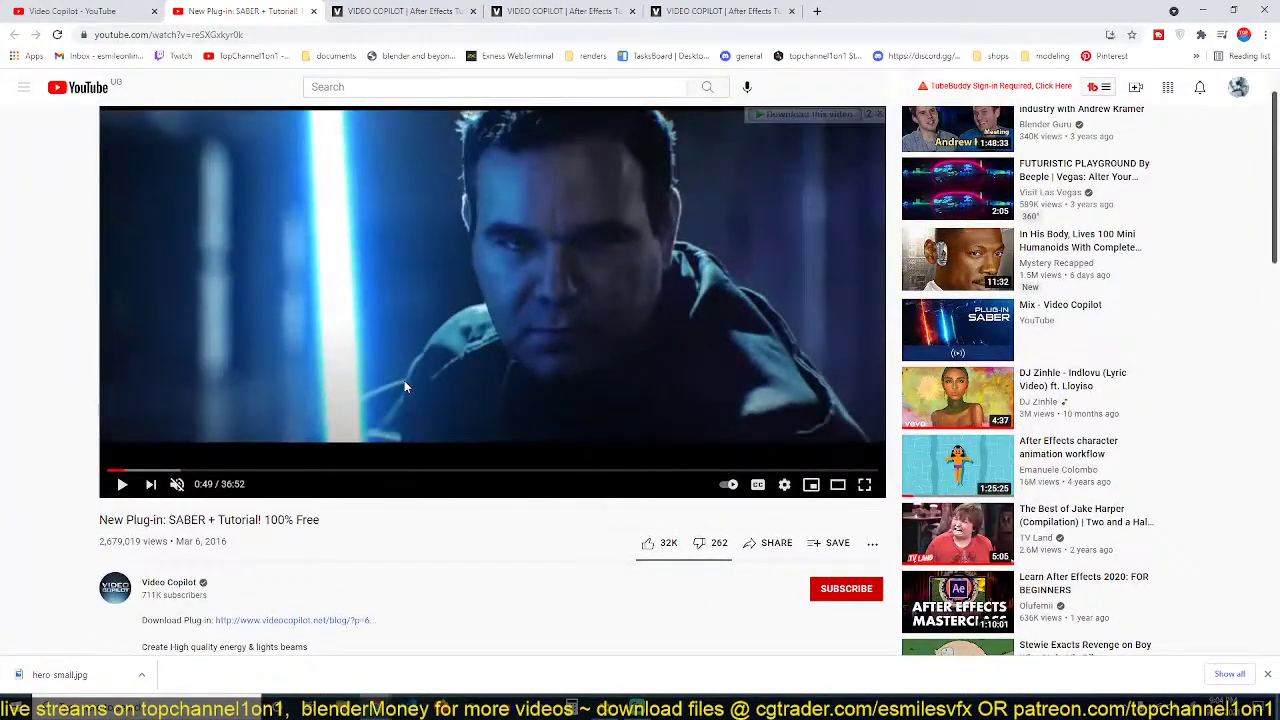
{"action": "scroll", "coordinate": [403, 366], "scroll_direction": "up", "scroll_amount": 1}
{"action": "left_click", "coordinate": [403, 362]}
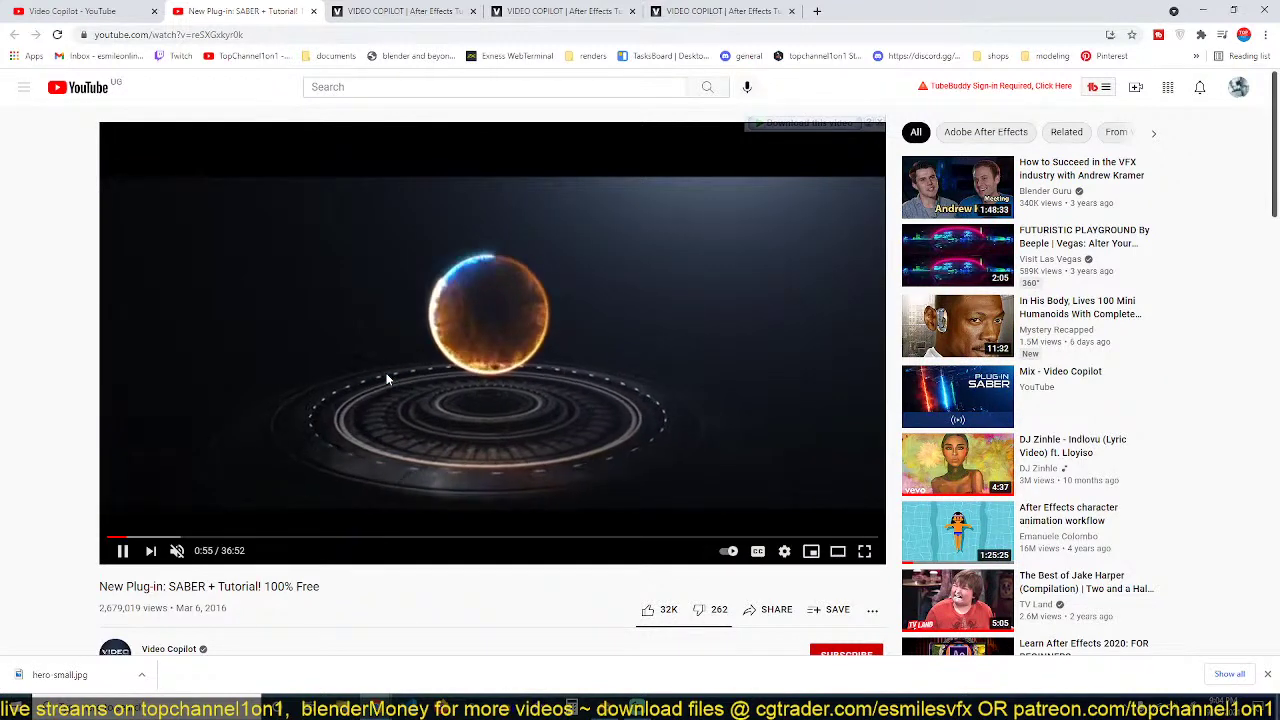
{"action": "left_click", "coordinate": [386, 378]}
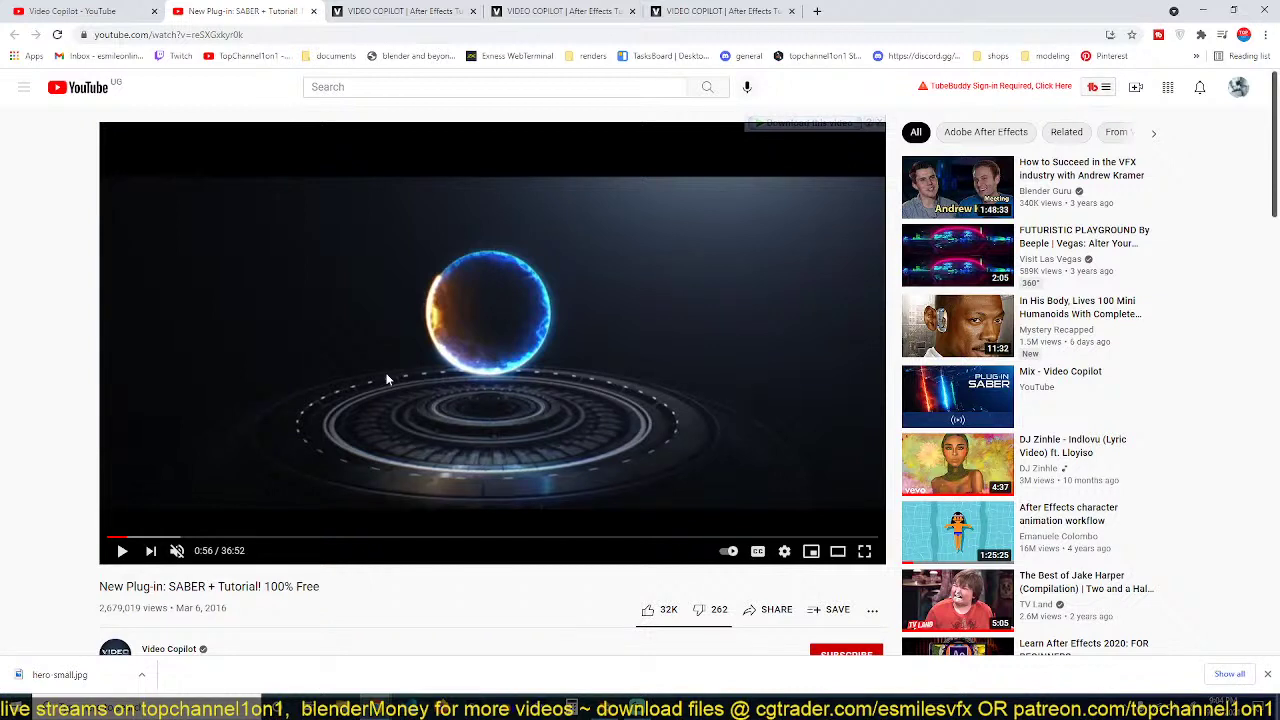
{"action": "left_click", "coordinate": [386, 375]}
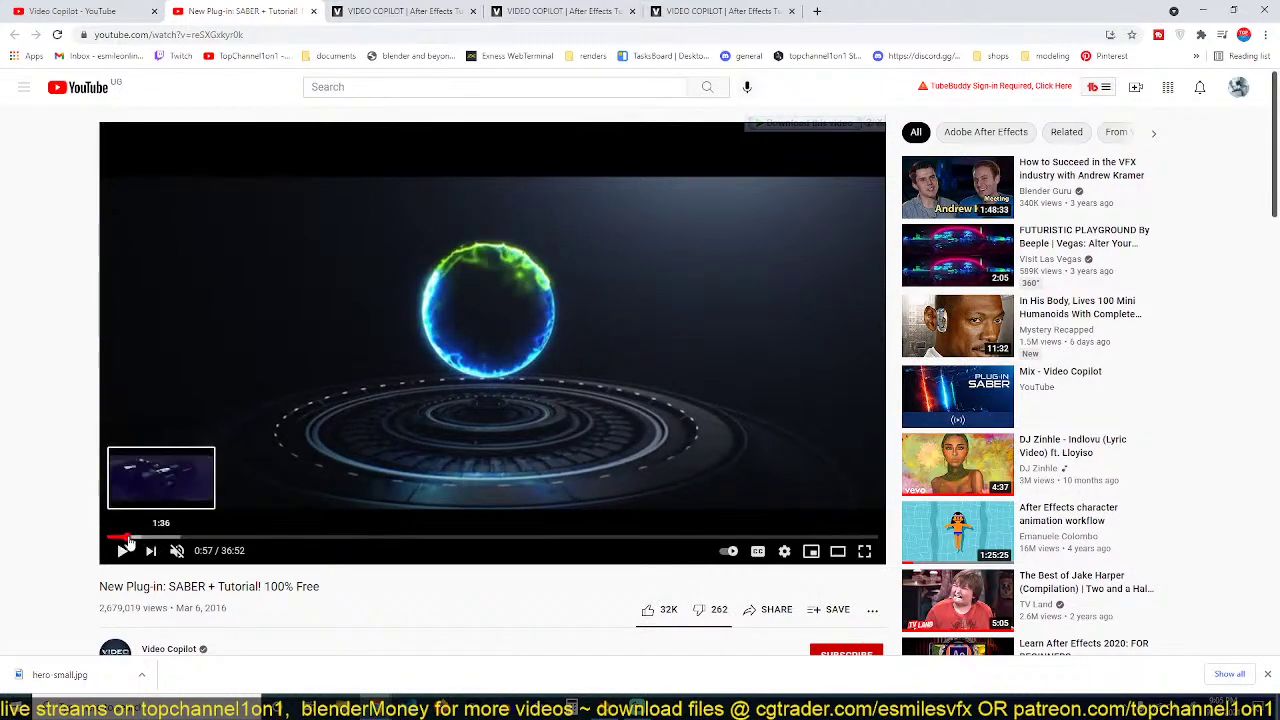
{"action": "left_click", "coordinate": [125, 538]}
{"action": "left_click", "coordinate": [356, 390]}
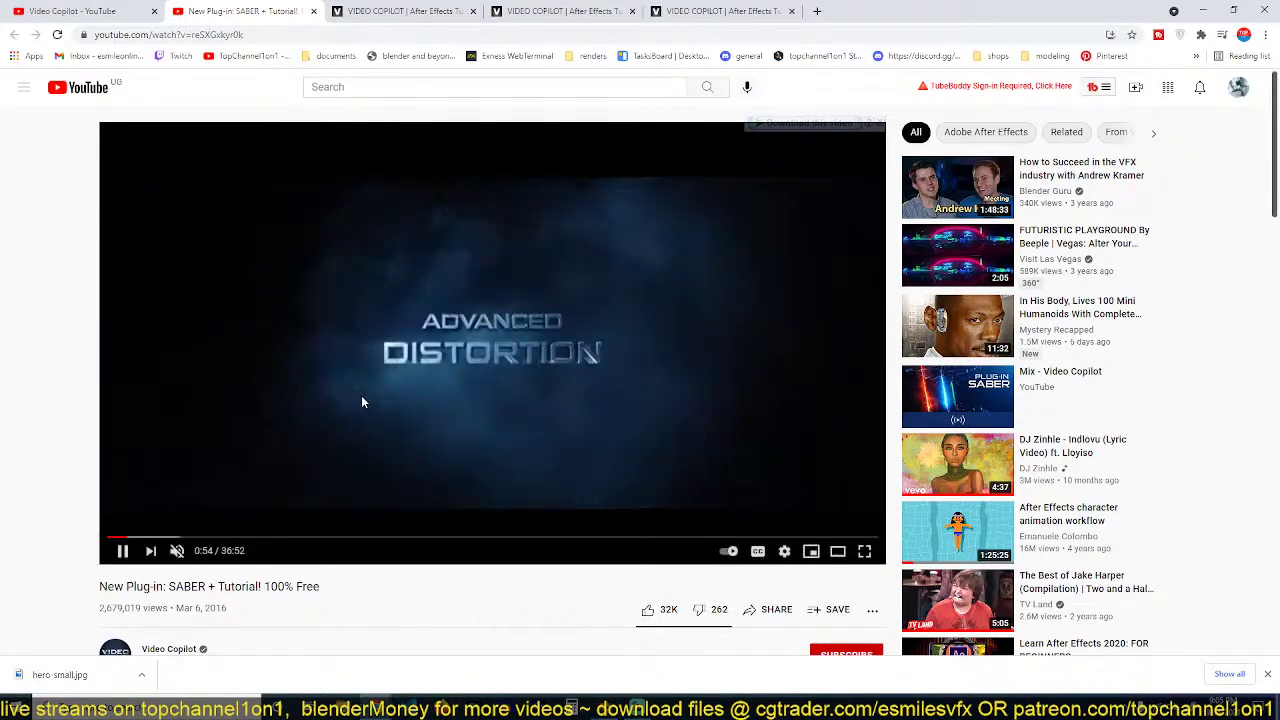
{"action": "left_click", "coordinate": [362, 401]}
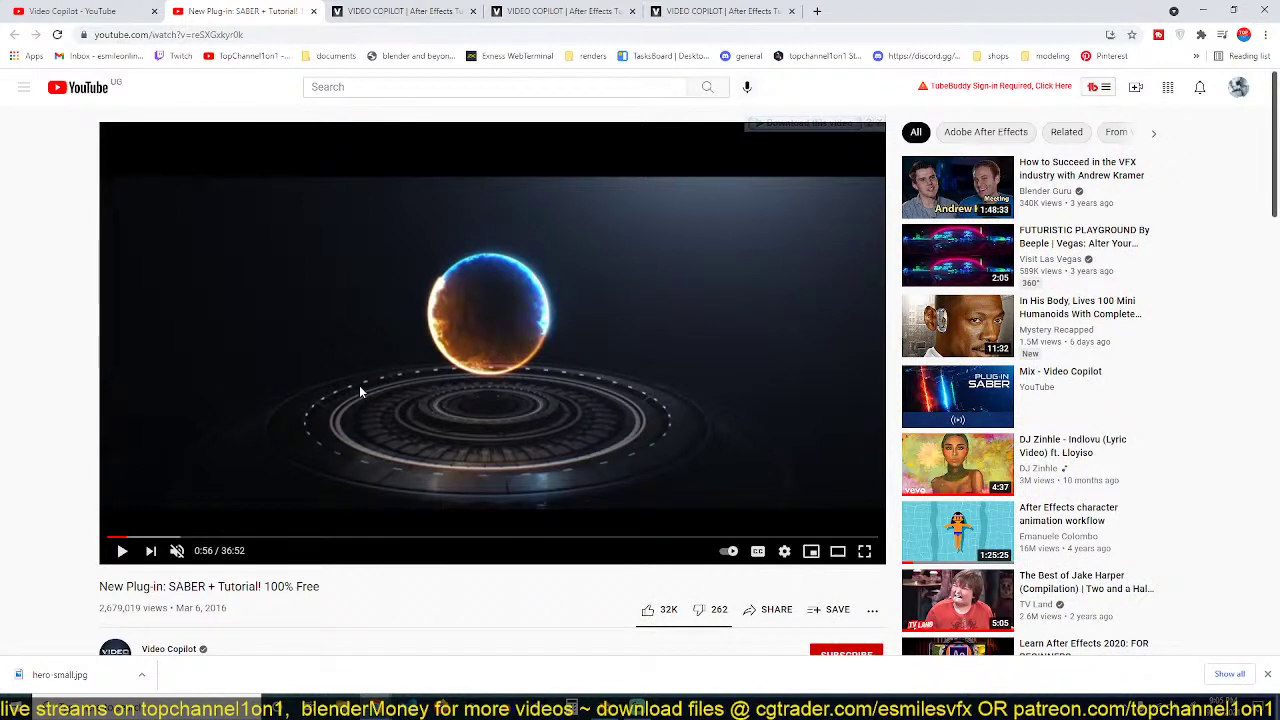
{"action": "left_click", "coordinate": [265, 422]}
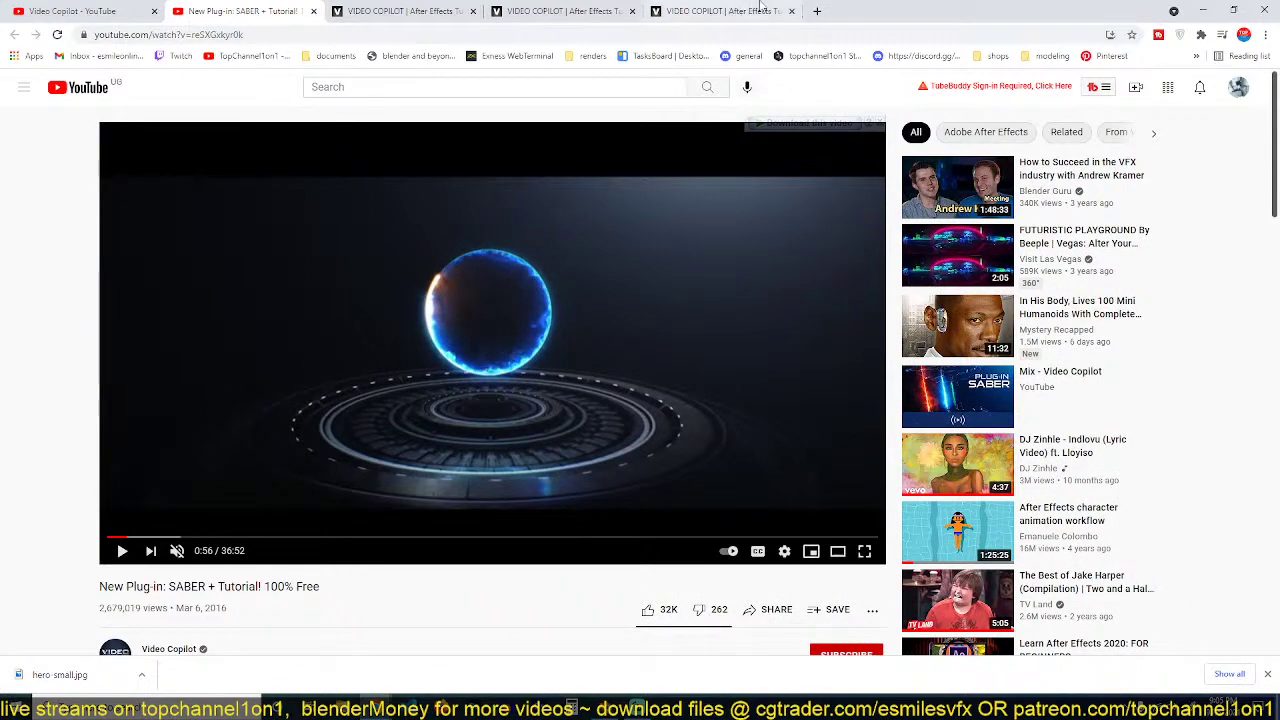
Step: Search the web for "clip youtube video" and open the YouTube Trimmer and HashCut sites in separate tabs
{"action": "left_click", "coordinate": [826, 11]}
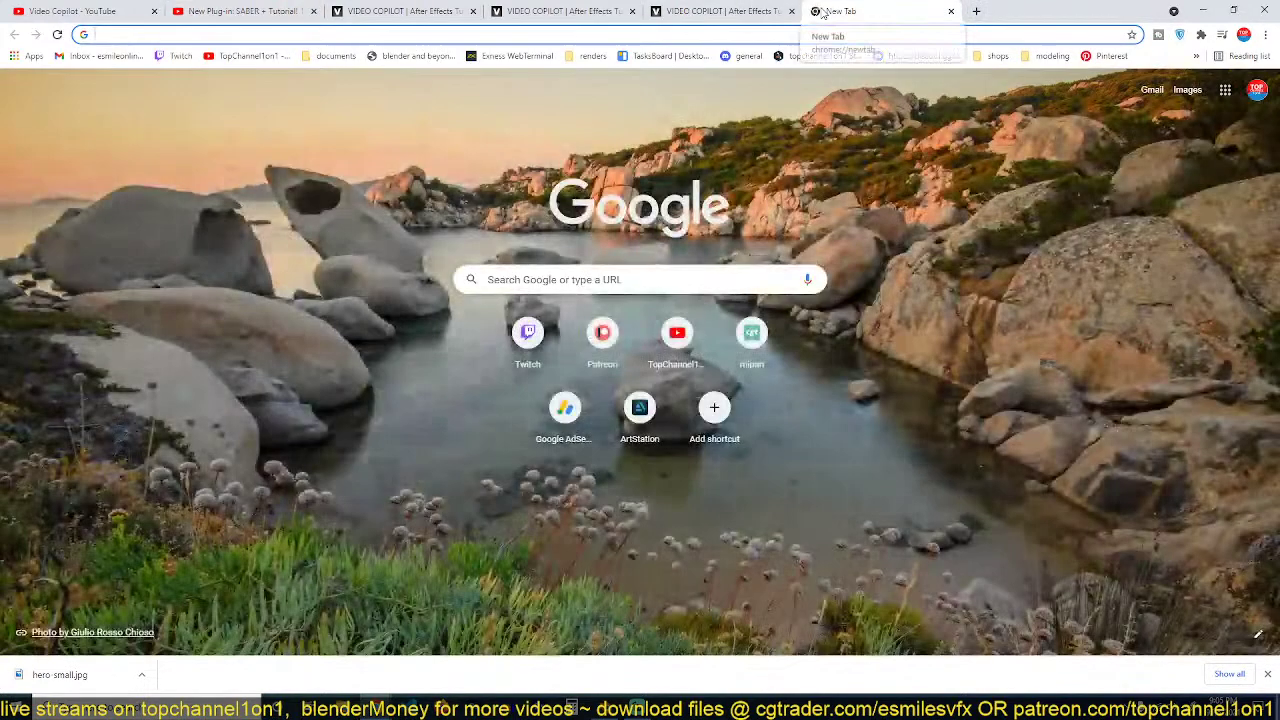
{"action": "type", "text": "clip youtu"}
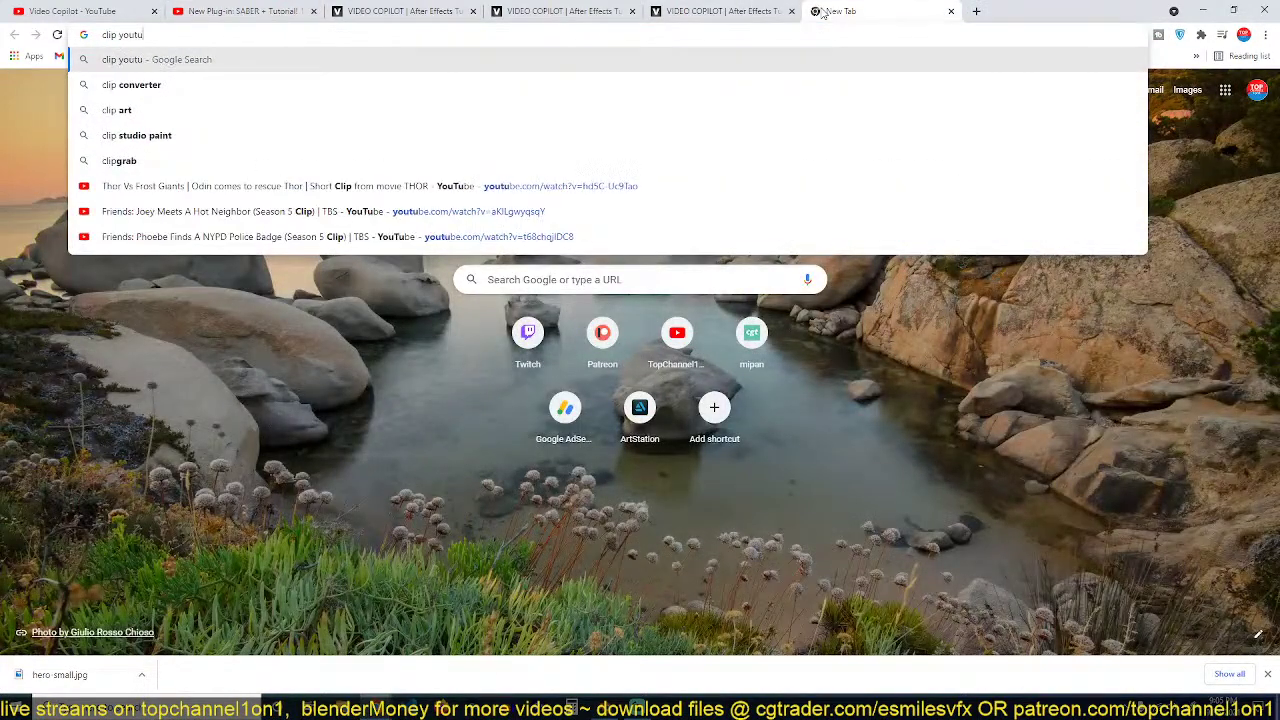
{"action": "type", "text": "be video"}
{"action": "key", "text": "Return"}
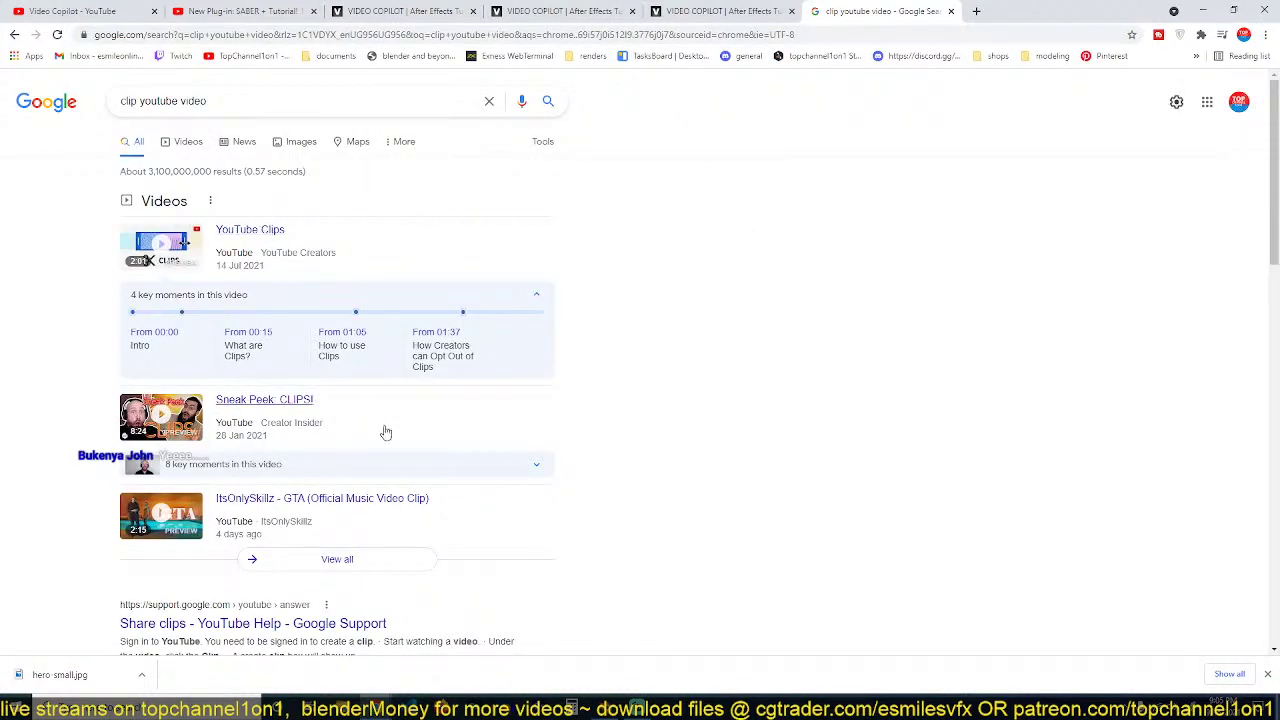
{"action": "scroll", "coordinate": [386, 432], "scroll_direction": "down", "scroll_amount": 4}
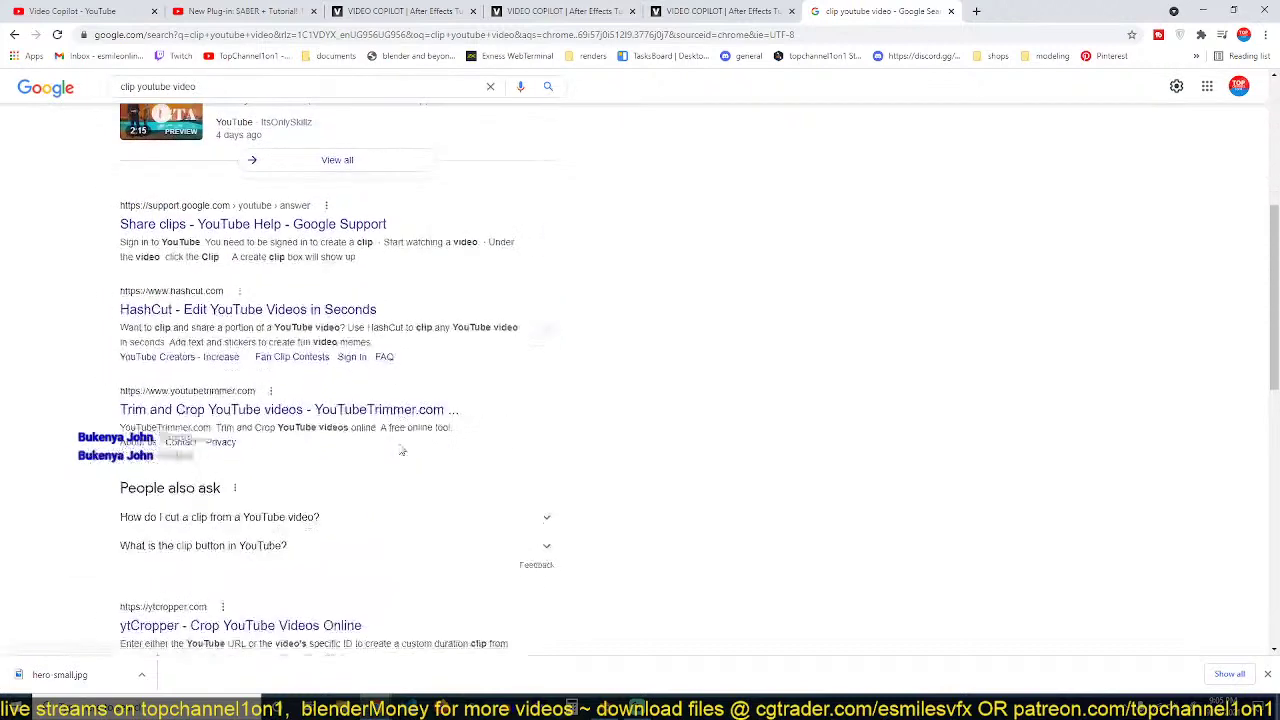
{"action": "left_click", "coordinate": [237, 312]}
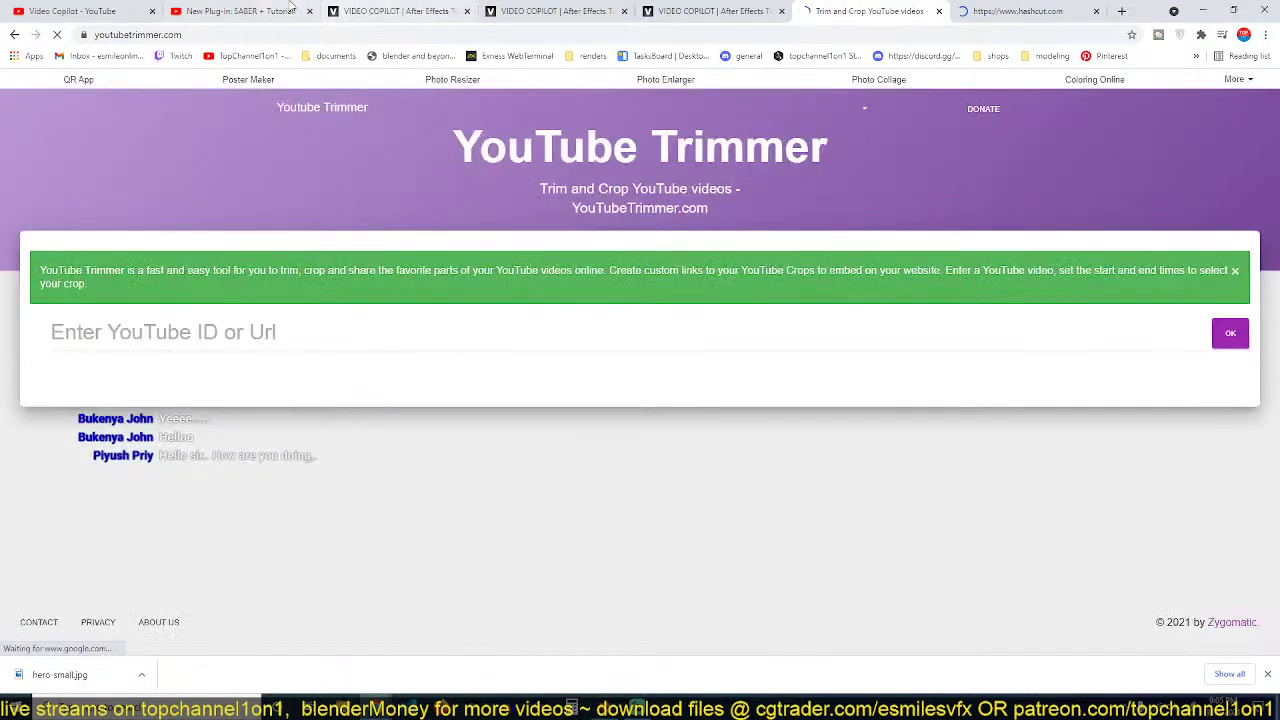
Step: Review the lightsaber, energy beam and energy sphere shots in the SABER video again, pausing at 0:56
{"action": "left_click", "coordinate": [268, 8]}
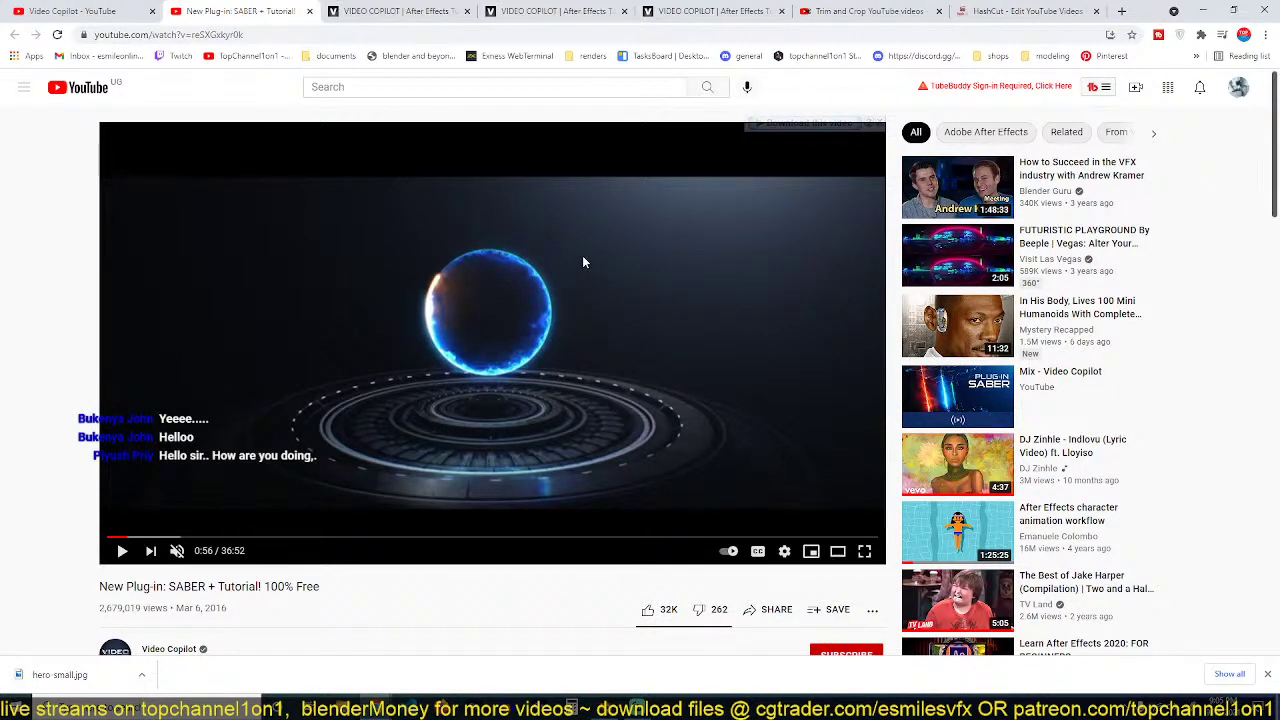
{"action": "left_click", "coordinate": [581, 257]}
{"action": "left_click", "coordinate": [497, 309]}
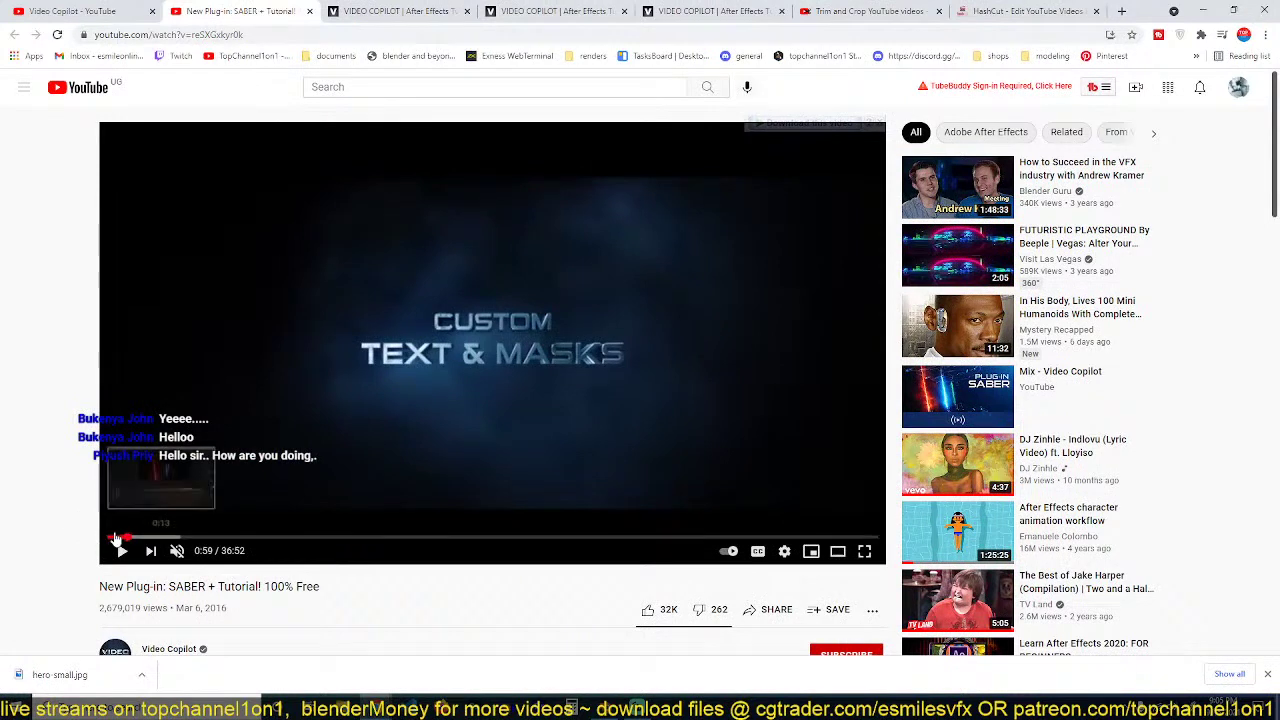
{"action": "left_click", "coordinate": [121, 537]}
{"action": "left_click", "coordinate": [399, 362]}
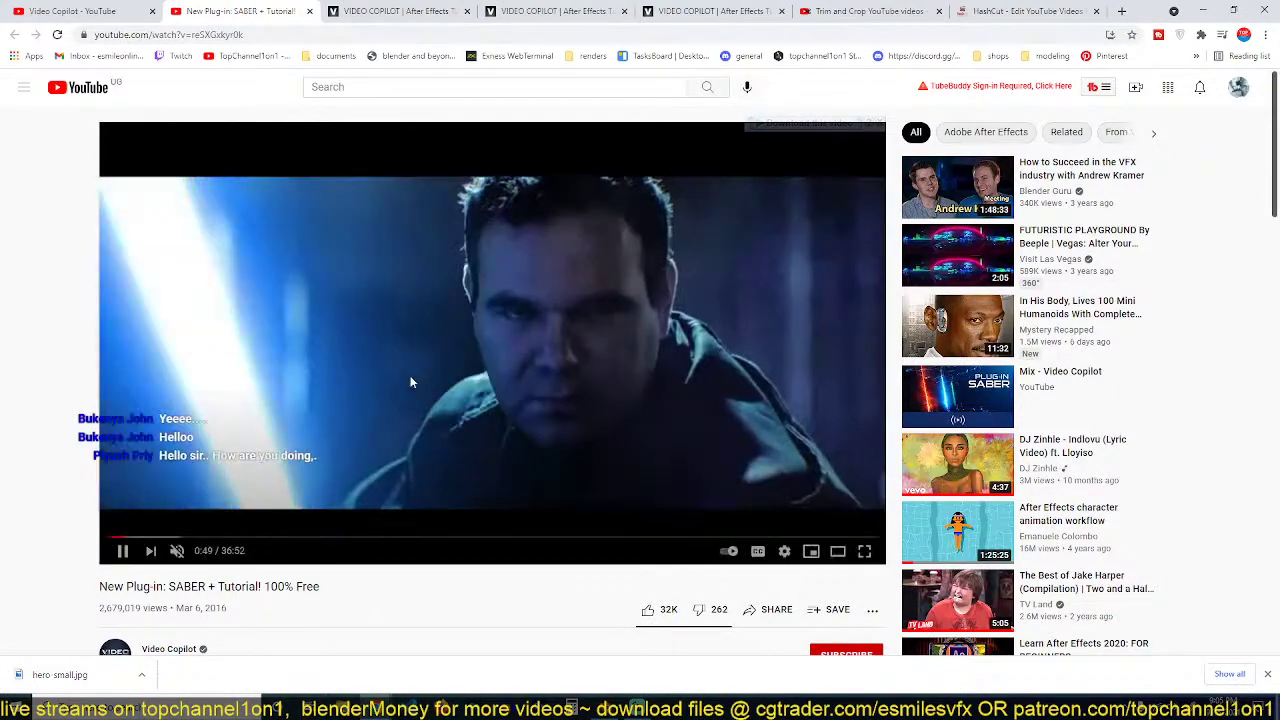
{"action": "left_click", "coordinate": [449, 340]}
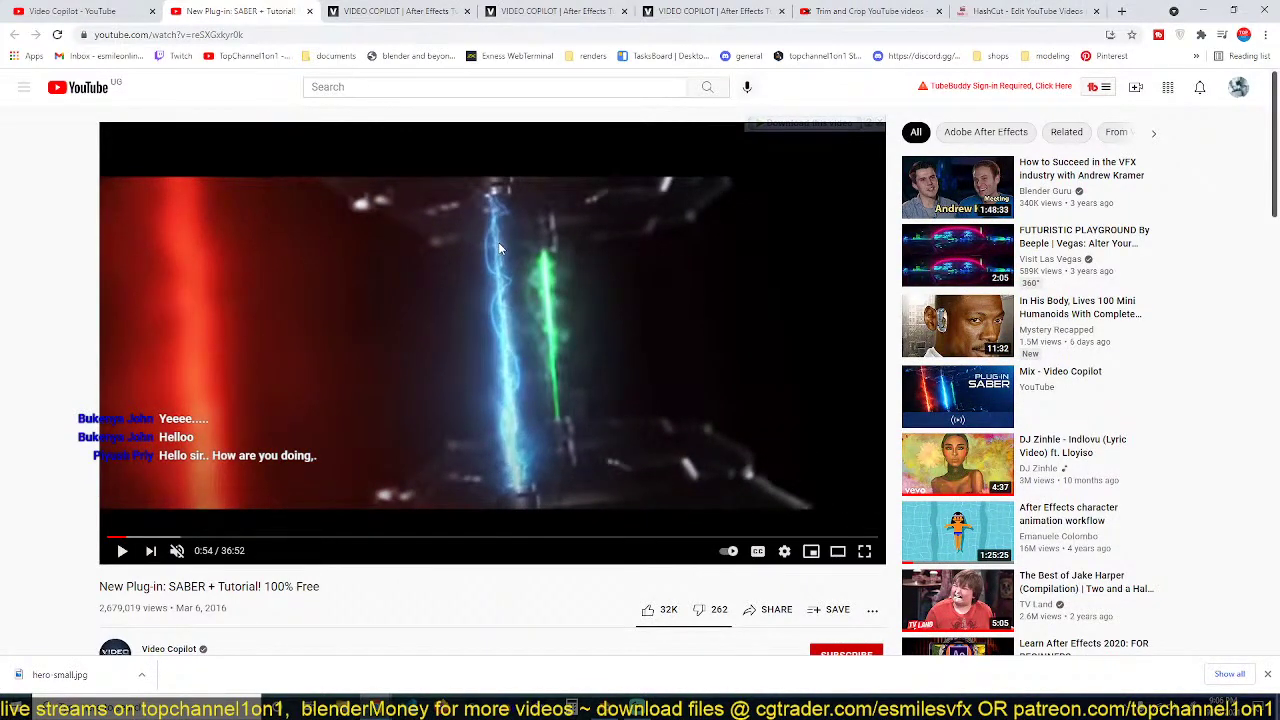
{"action": "left_click", "coordinate": [531, 357]}
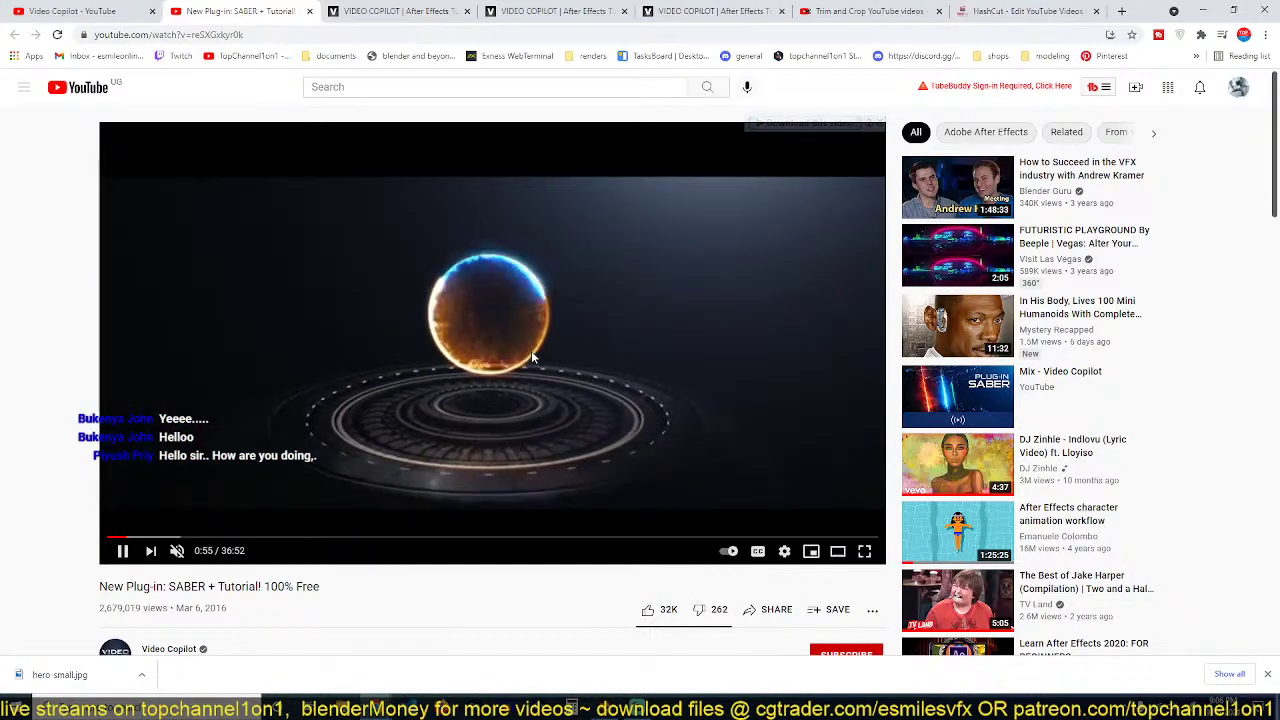
{"action": "left_click", "coordinate": [516, 374]}
{"action": "left_click", "coordinate": [1020, 11]}
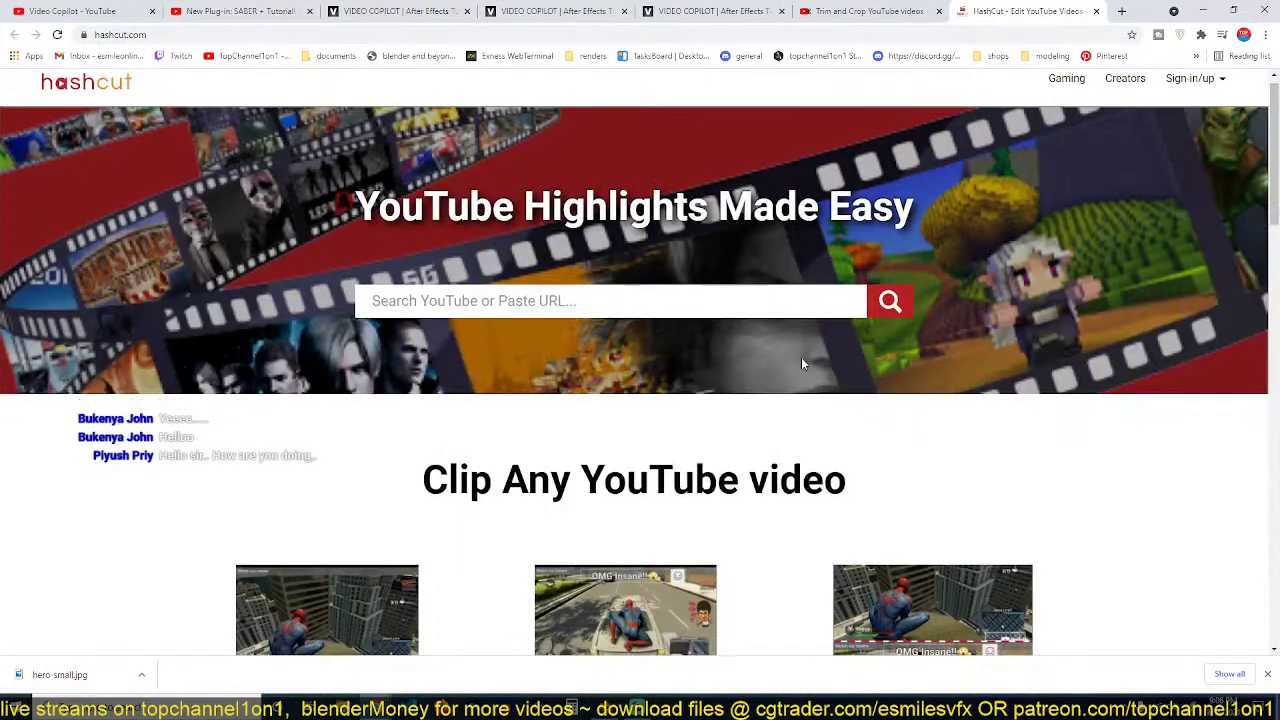
{"action": "scroll", "coordinate": [801, 357], "scroll_direction": "down", "scroll_amount": 2}
{"action": "left_click", "coordinate": [213, 11]}
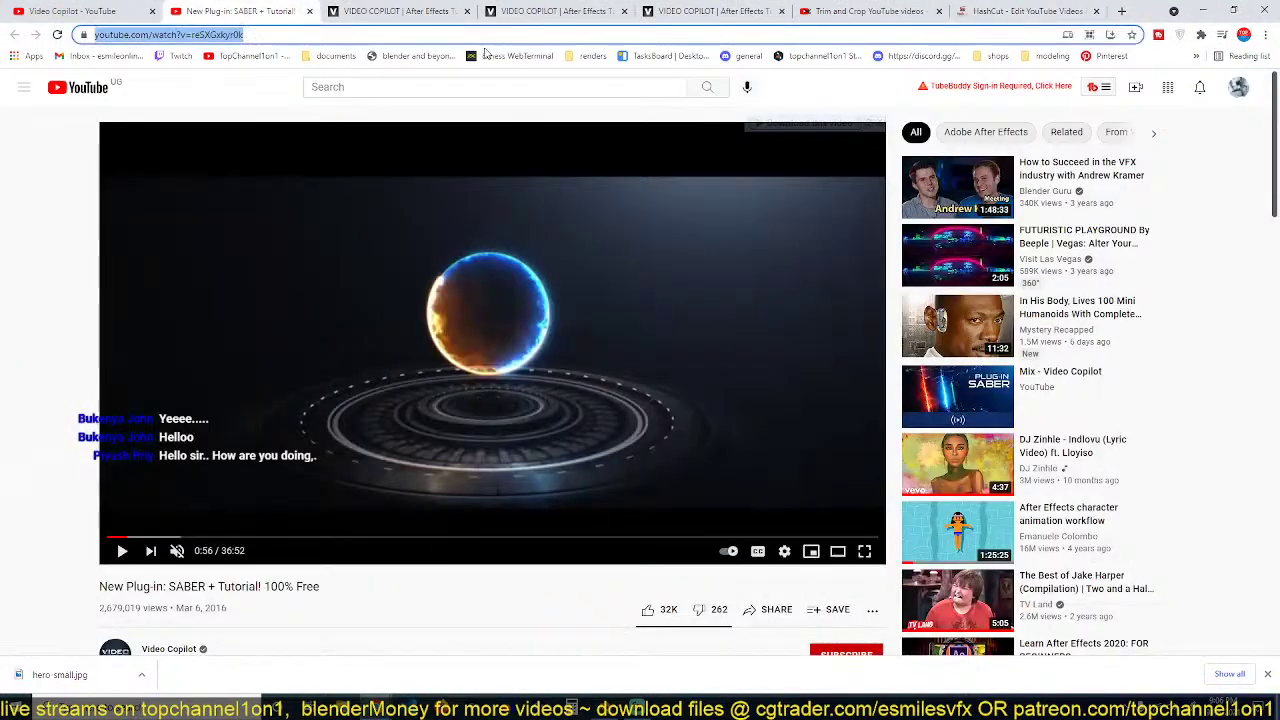
{"action": "left_click", "coordinate": [868, 11]}
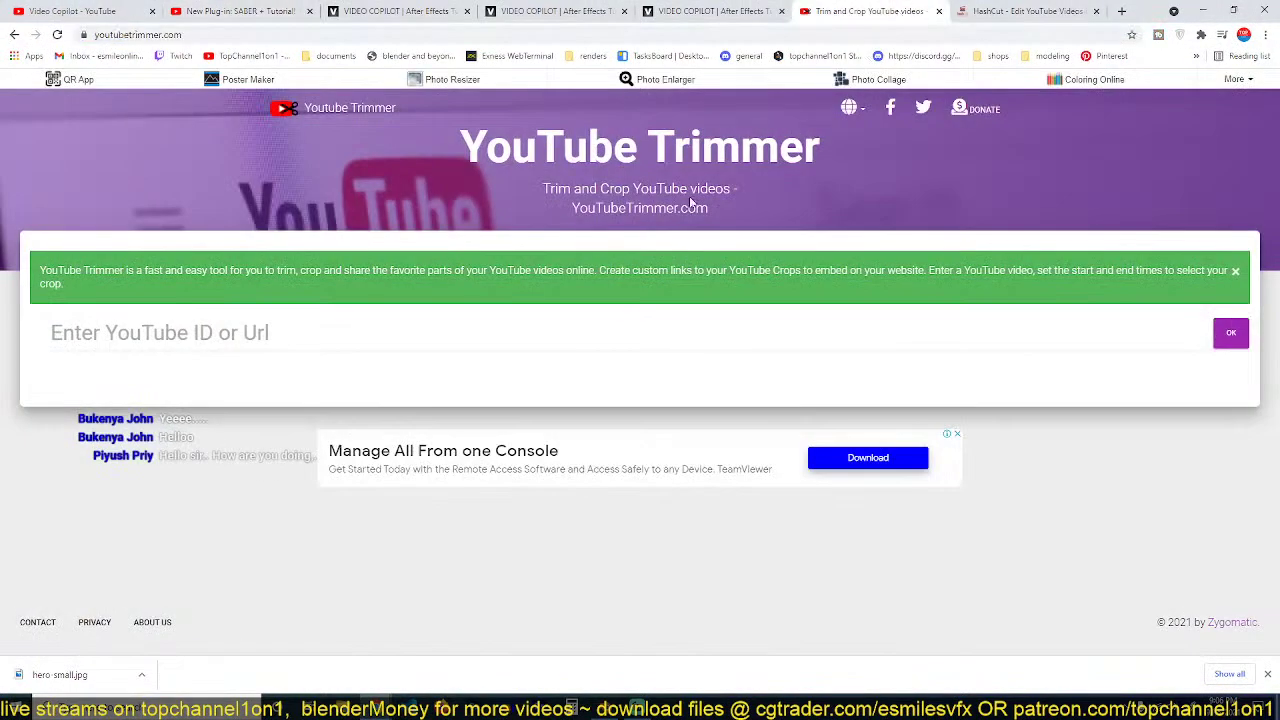
{"action": "left_click", "coordinate": [539, 322]}
{"action": "type", "text": "https://www.youtube.com/watch?v=reSXGxkyr0k"}
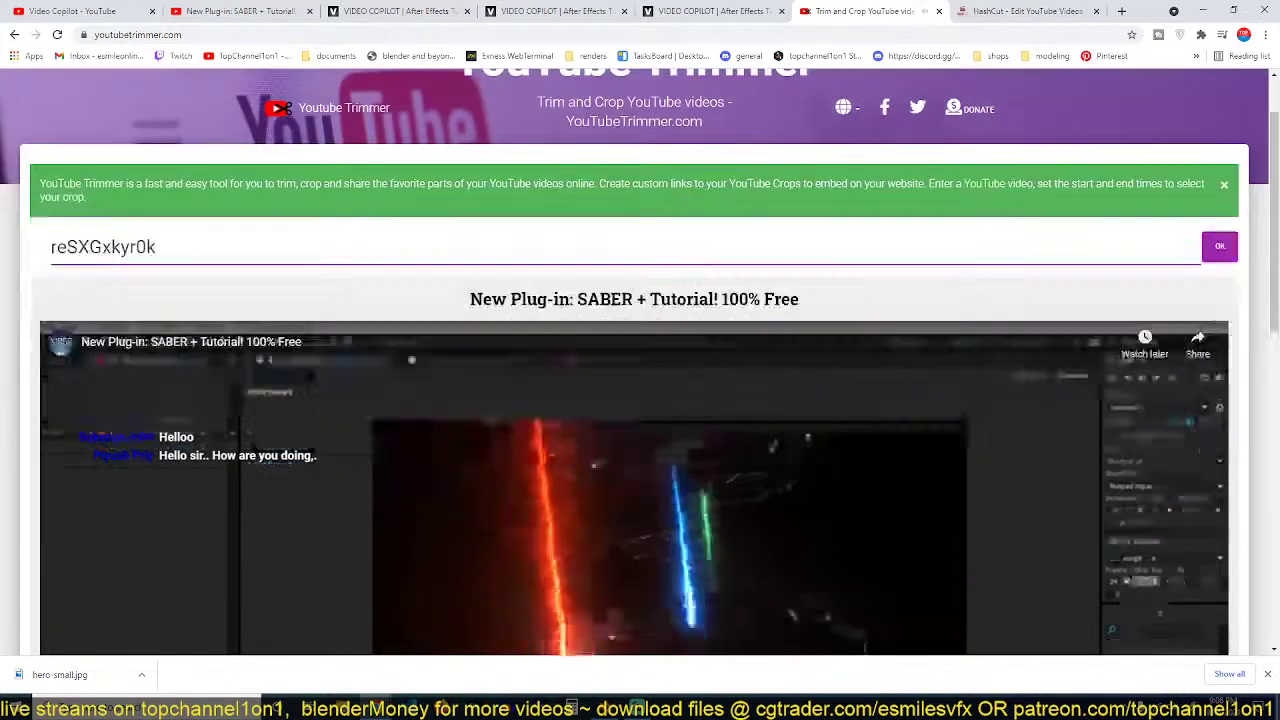
Step: Look over the loaded video's trimming controls and mute the YouTube Trimmer site
{"action": "scroll", "coordinate": [636, 409], "scroll_direction": "down", "scroll_amount": 8}
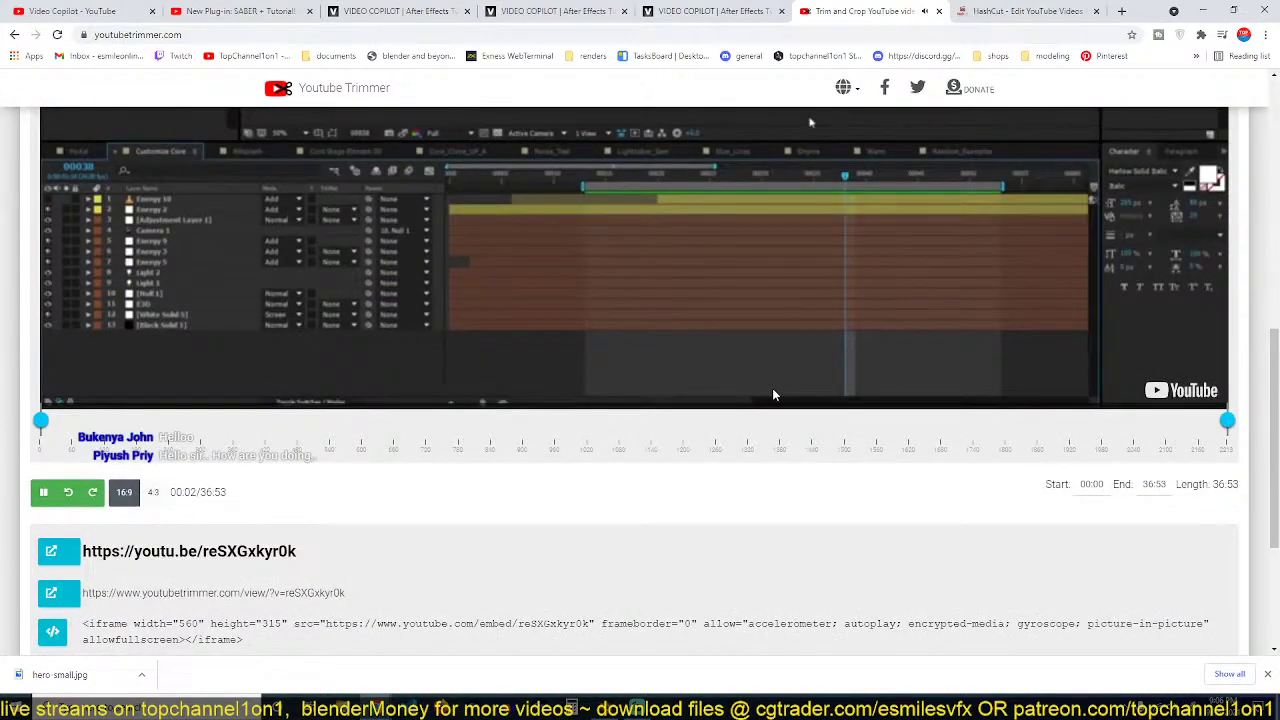
{"action": "scroll", "coordinate": [772, 395], "scroll_direction": "up", "scroll_amount": 2}
{"action": "scroll", "coordinate": [600, 422], "scroll_direction": "up", "scroll_amount": 3}
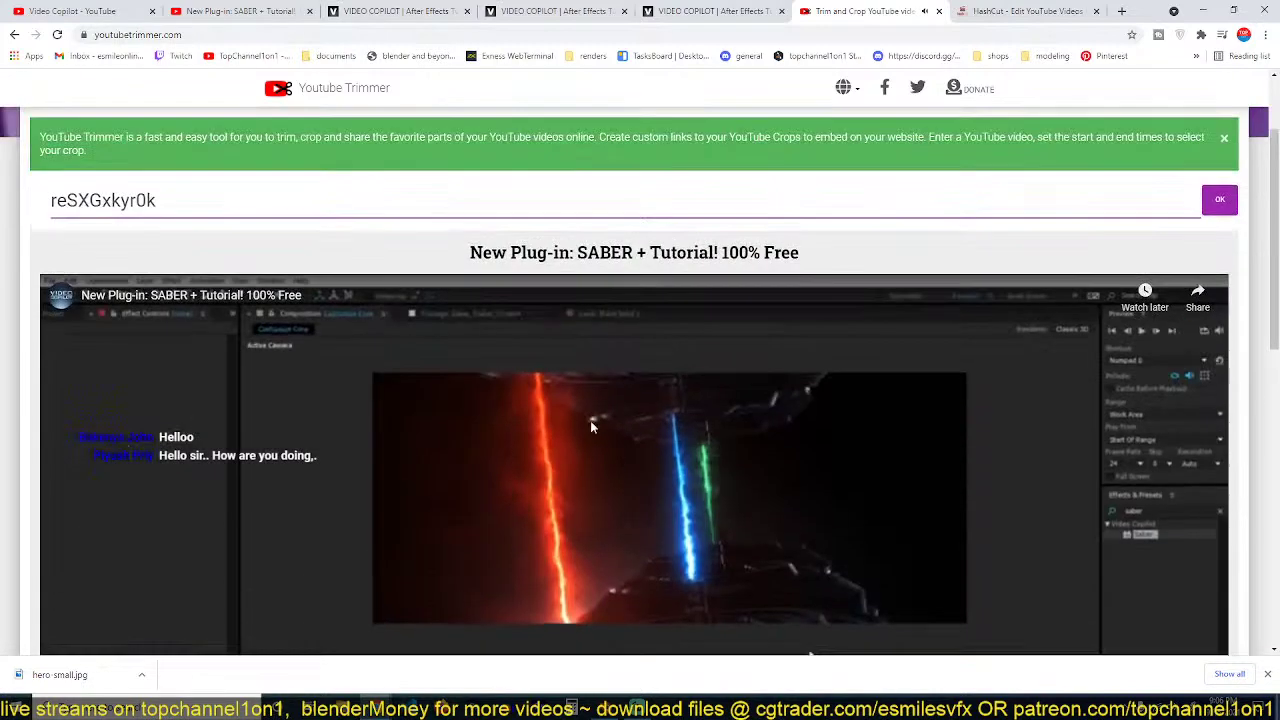
{"action": "scroll", "coordinate": [535, 420], "scroll_direction": "down", "scroll_amount": 5}
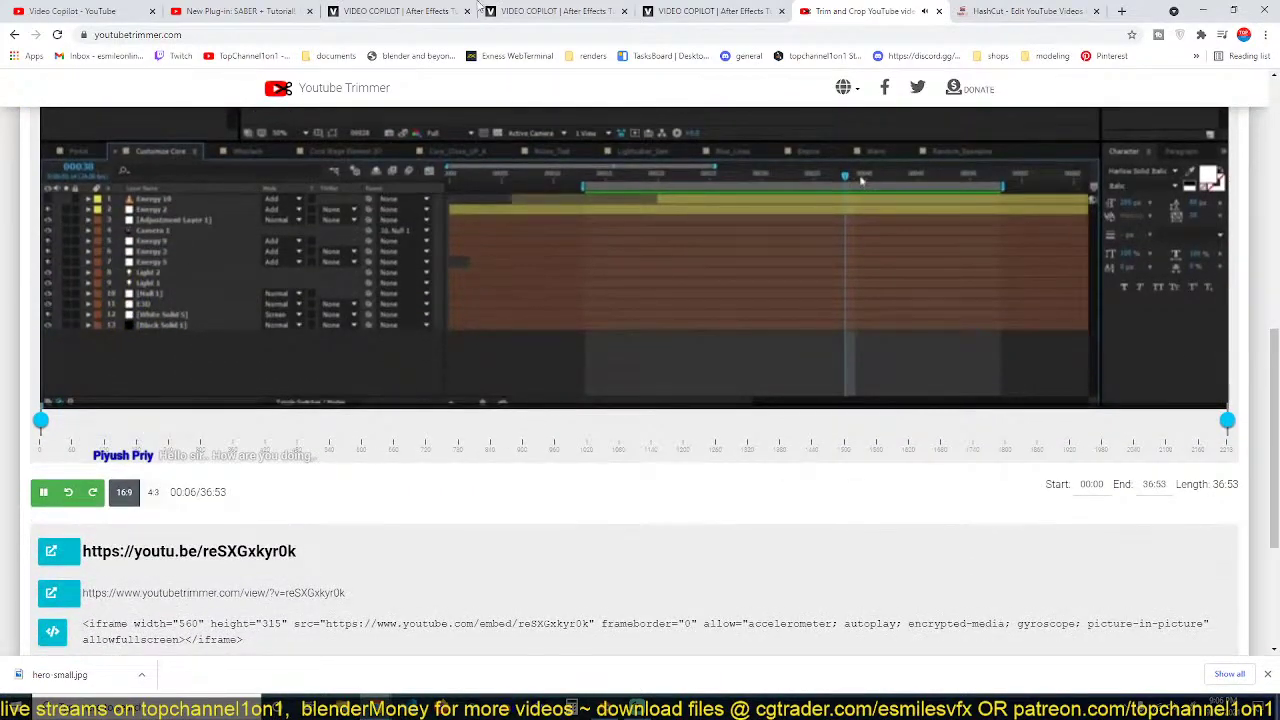
{"action": "right_click", "coordinate": [929, 17]}
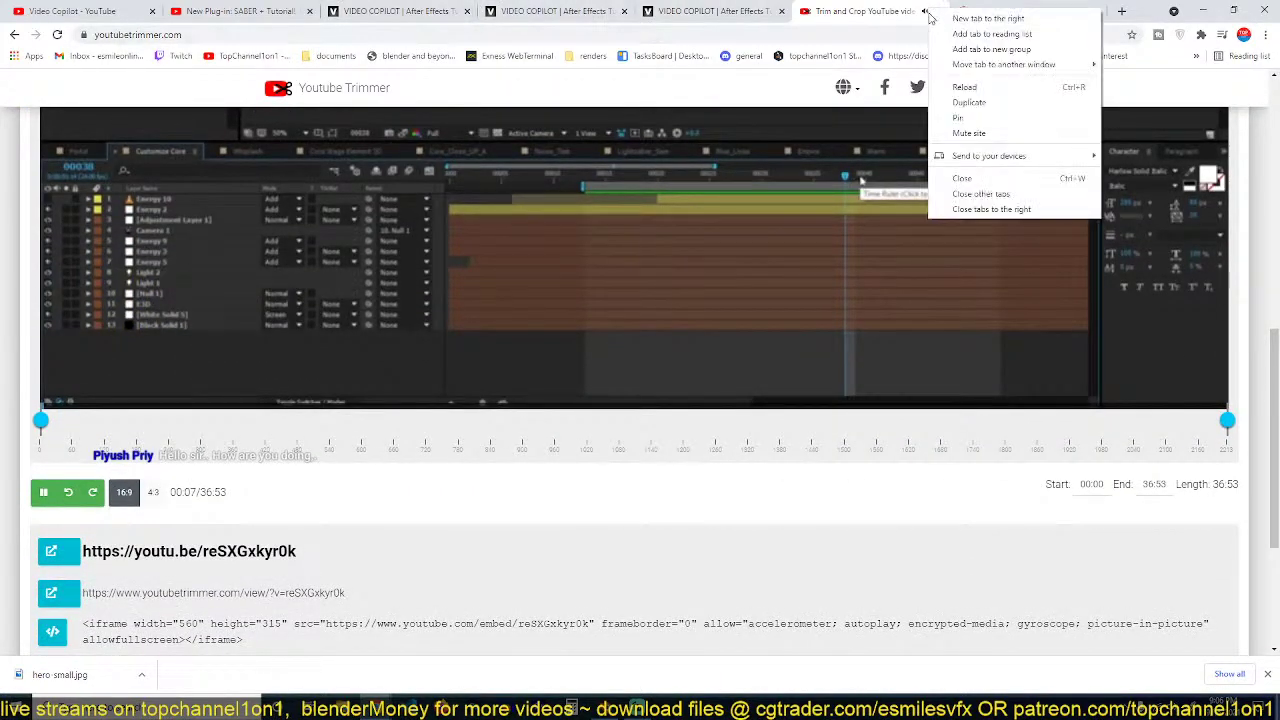
{"action": "left_click", "coordinate": [969, 133]}
Step: Move the trim start of the SABER video to 00:36
{"action": "scroll", "coordinate": [315, 443], "scroll_direction": "up", "scroll_amount": 1}
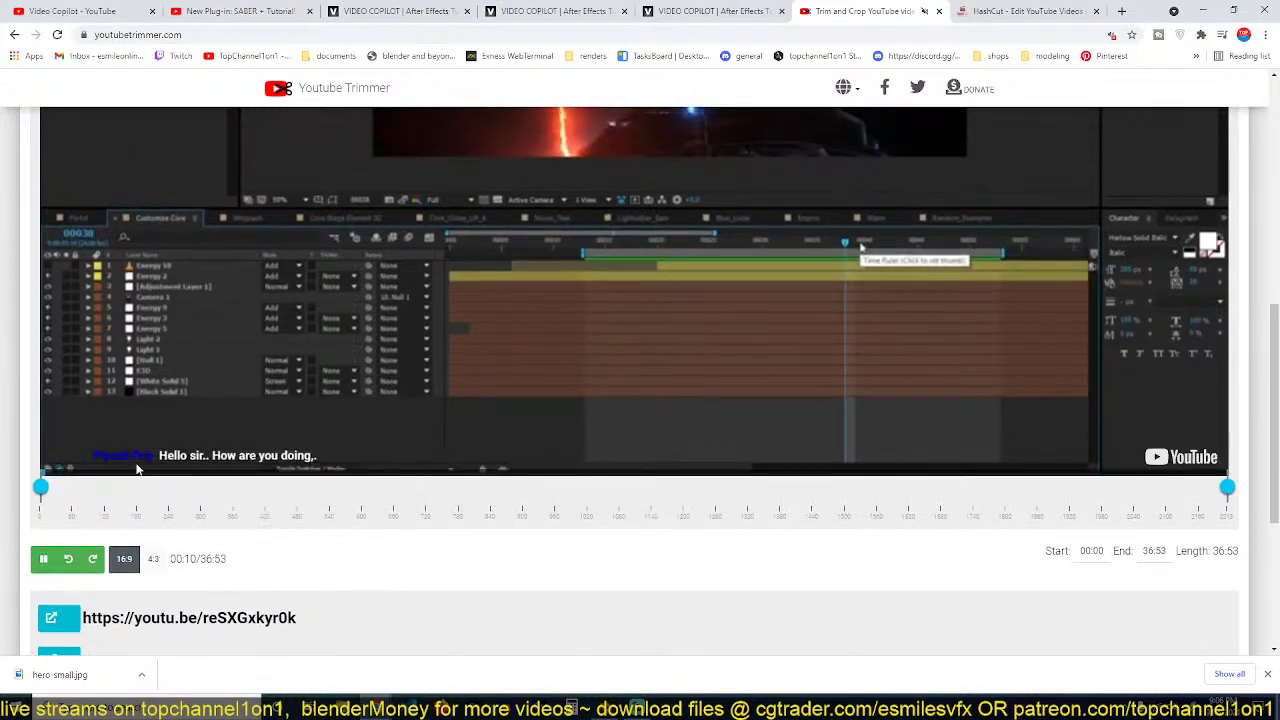
{"action": "left_click_drag", "start_coordinate": [47, 487], "coordinate": [59, 487]}
{"action": "scroll", "coordinate": [326, 362], "scroll_direction": "up", "scroll_amount": 2}
{"action": "scroll", "coordinate": [335, 375], "scroll_direction": "down", "scroll_amount": 1}
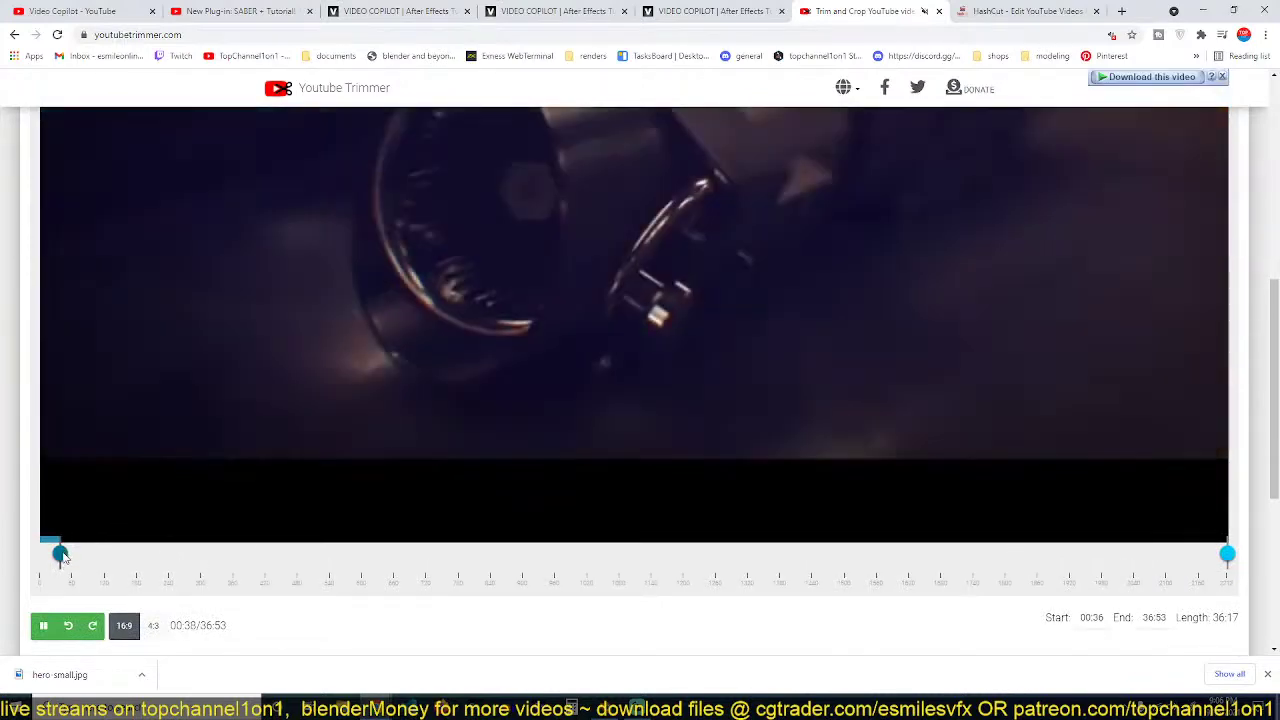
Step: Move the trim start to 00:50, pause the preview, and zoom the page out to 80%
{"action": "left_click_drag", "start_coordinate": [61, 556], "coordinate": [69, 560]}
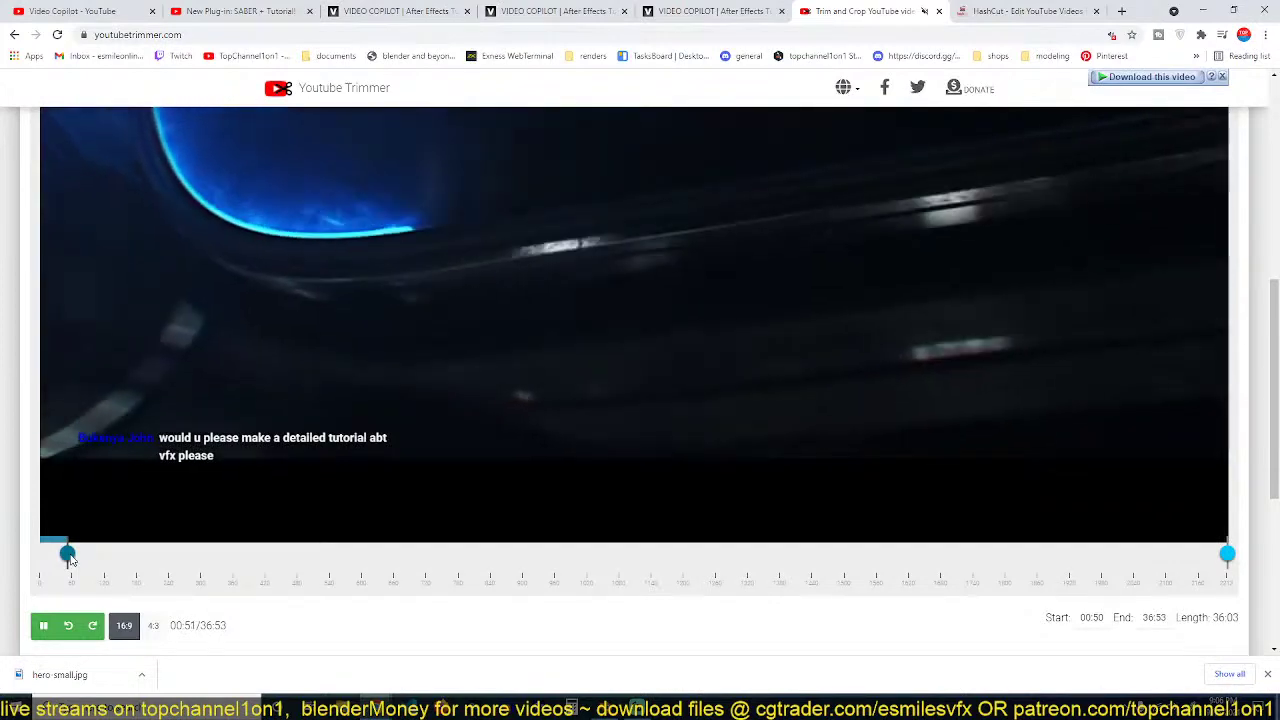
{"action": "left_click", "coordinate": [43, 625]}
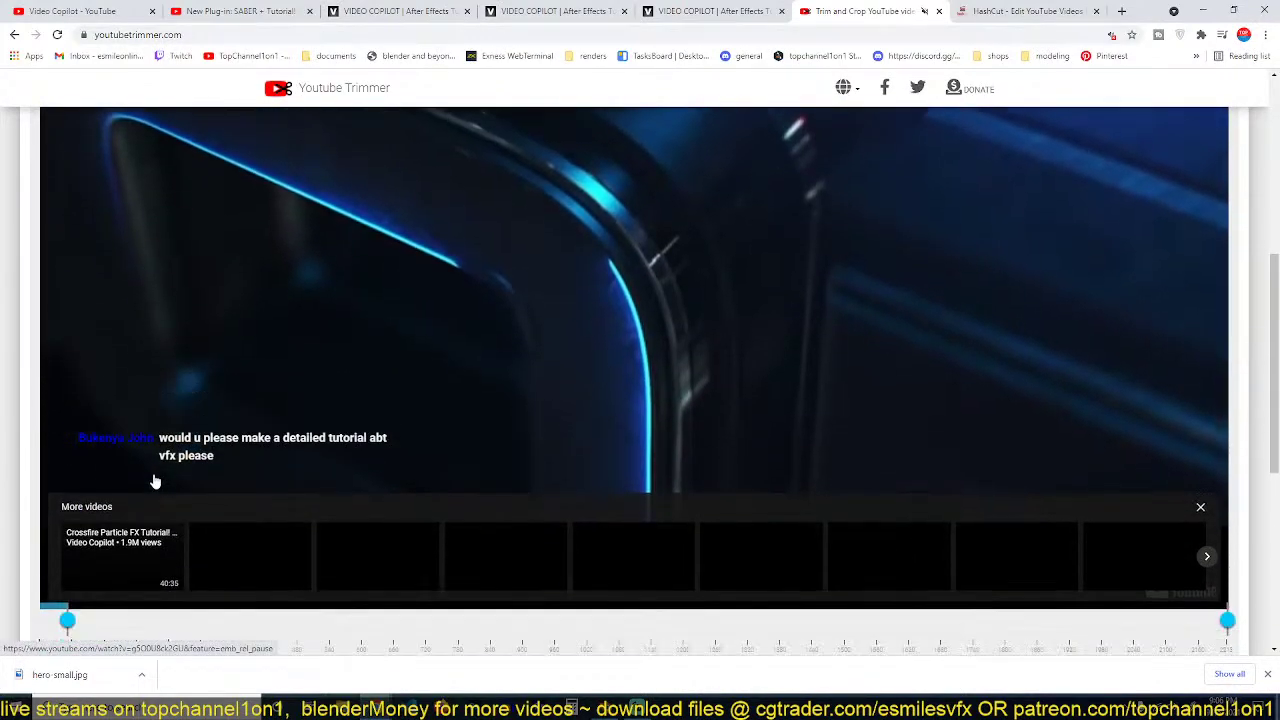
{"action": "scroll", "coordinate": [150, 494], "scroll_direction": "up", "scroll_amount": 5}
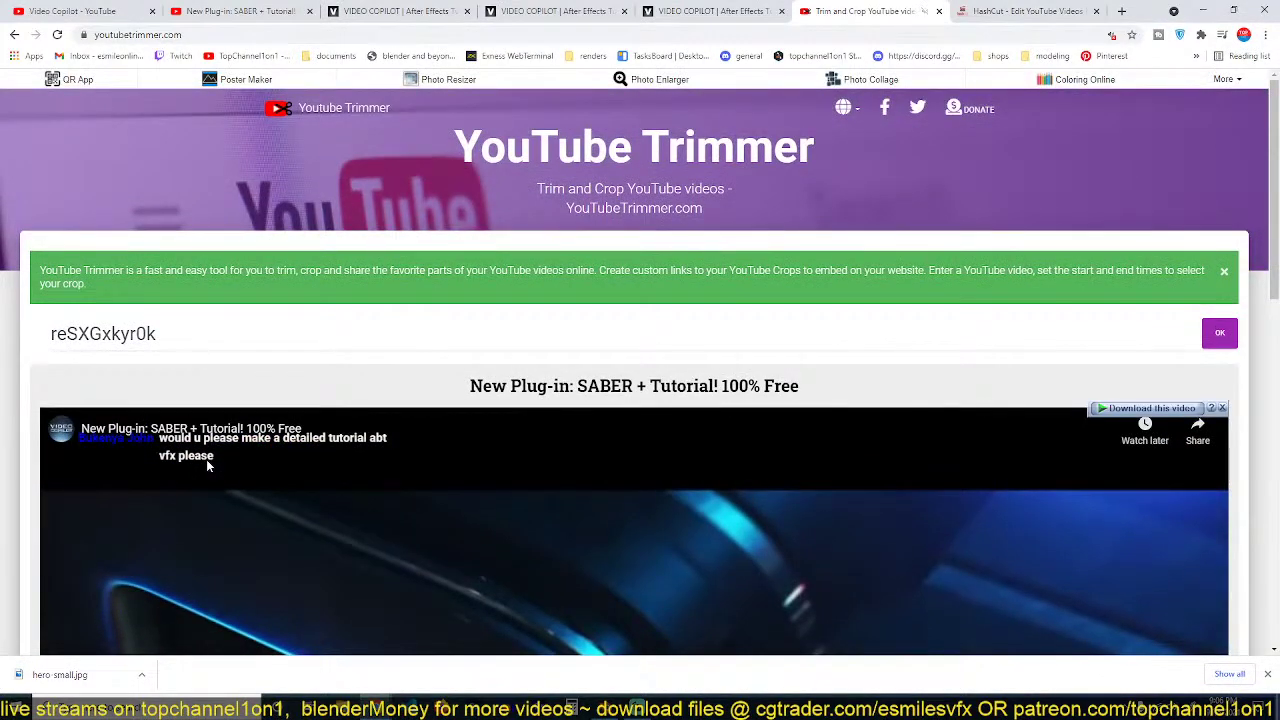
{"action": "scroll", "coordinate": [206, 459], "scroll_direction": "down", "scroll_amount": 3, "text": "ctrl"}
{"action": "scroll", "coordinate": [206, 459], "scroll_direction": "up", "scroll_amount": 1, "text": "ctrl"}
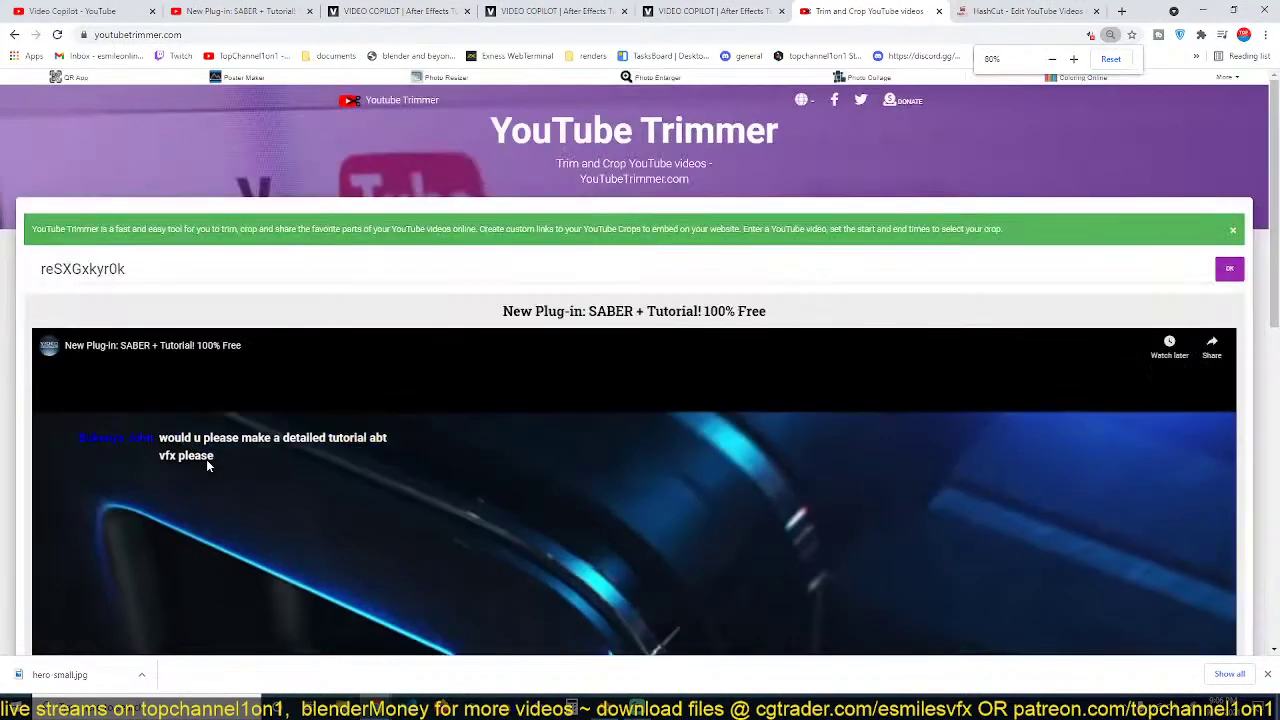
{"action": "scroll", "coordinate": [206, 459], "scroll_direction": "down", "scroll_amount": 7}
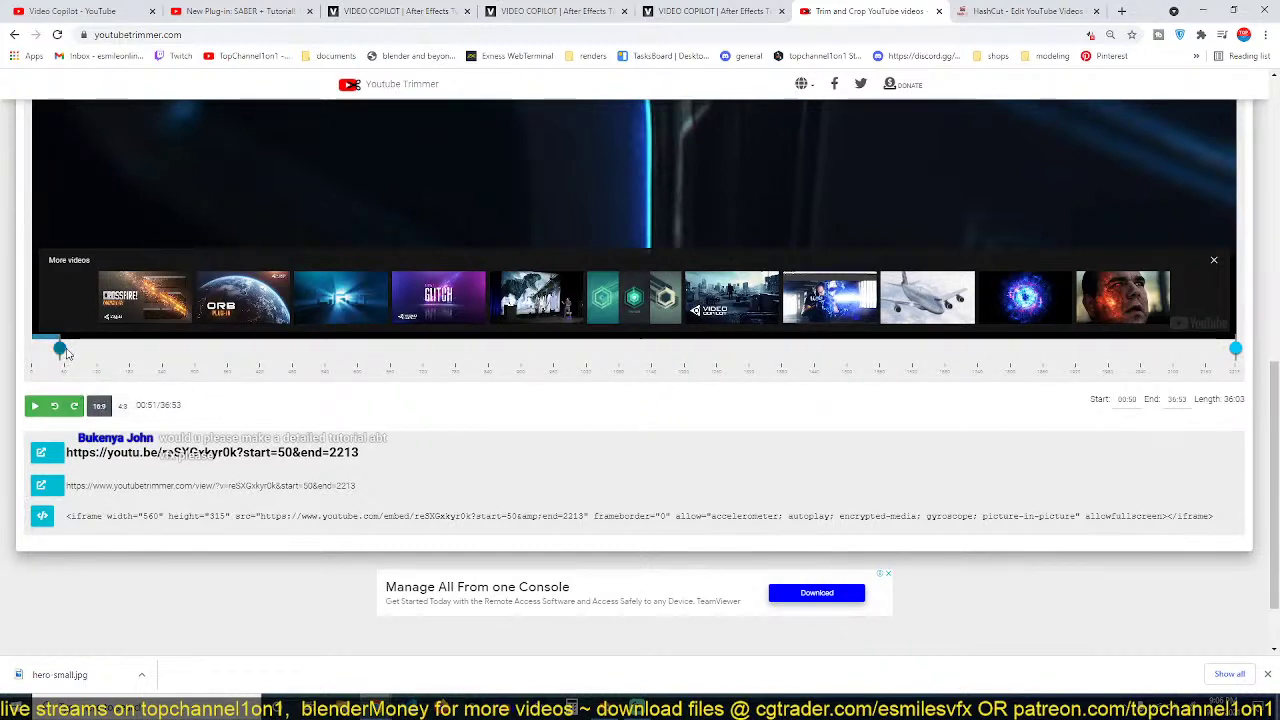
Step: Set the SABER clip's trim end to 01:35 and its trim start to 00:46
{"action": "mouse_move", "coordinate": [66, 353]}
{"action": "left_mouse_down"}
{"action": "mouse_move", "coordinate": [95, 352]}
{"action": "mouse_move", "coordinate": [57, 352]}
{"action": "left_mouse_up"}
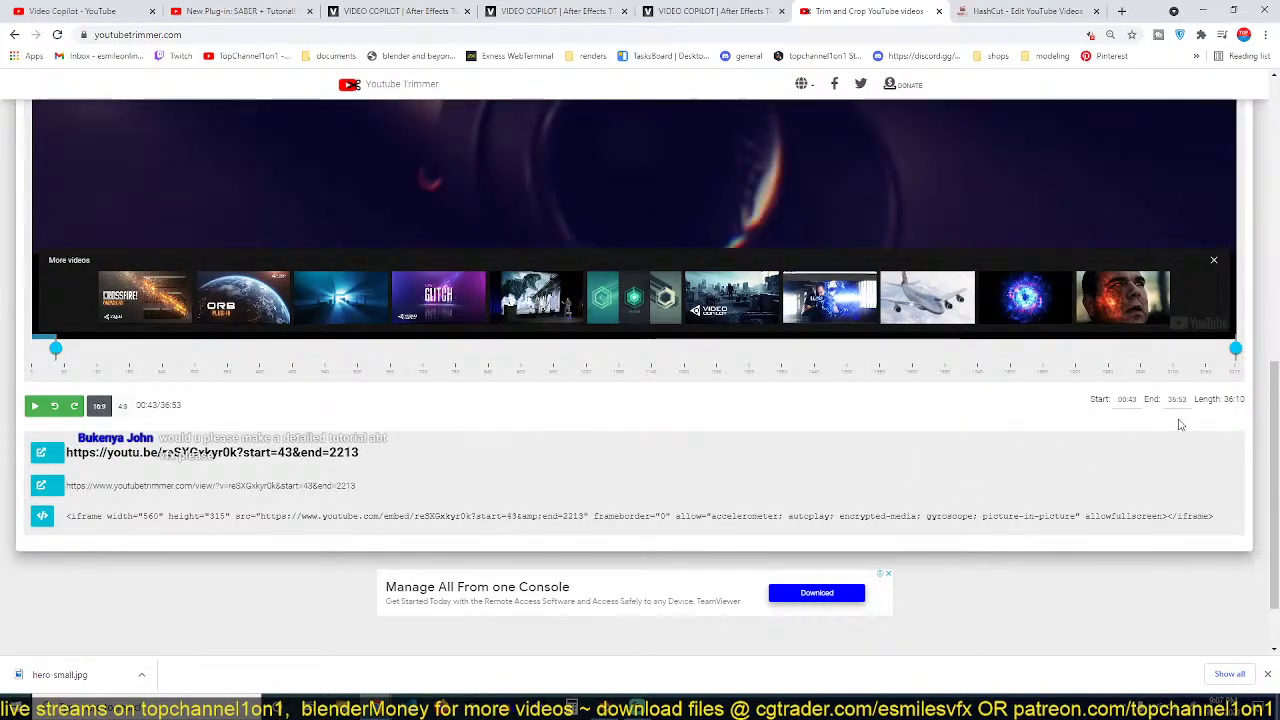
{"action": "left_click_drag", "start_coordinate": [1236, 349], "coordinate": [430, 350]}
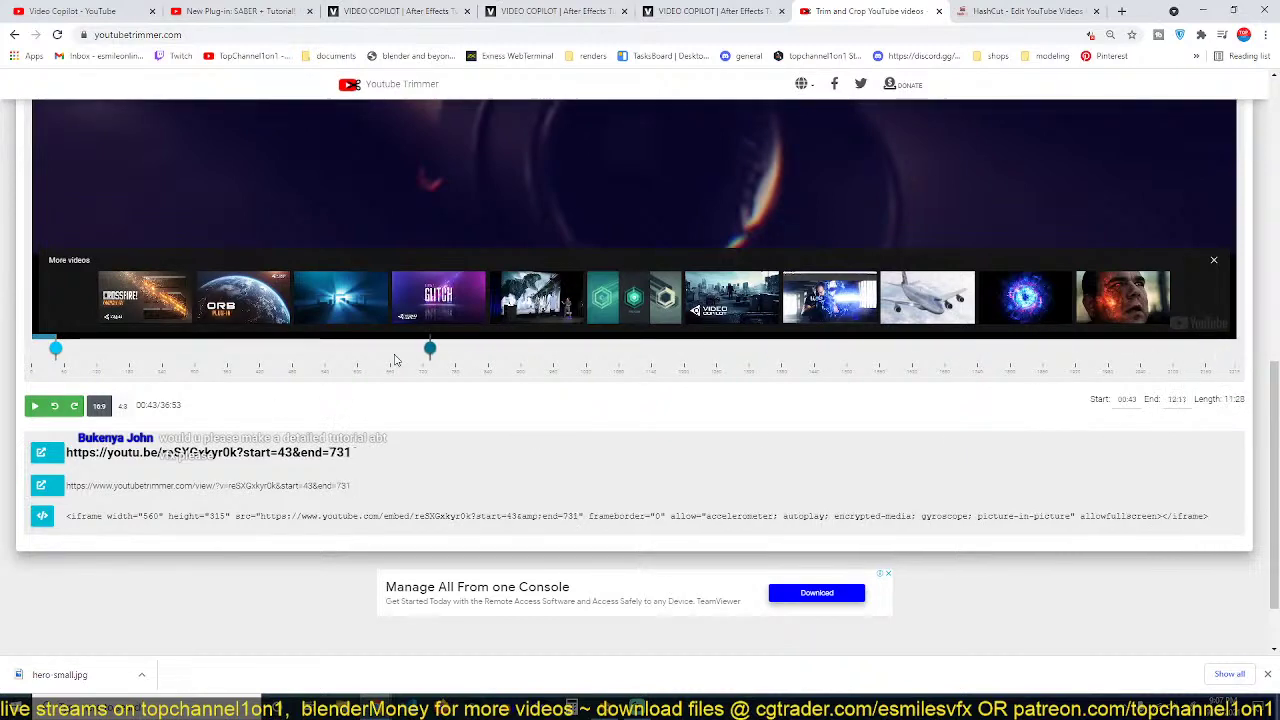
{"action": "left_click_drag", "start_coordinate": [315, 350], "coordinate": [84, 350]}
{"action": "scroll", "coordinate": [94, 384], "scroll_direction": "up", "scroll_amount": 2}
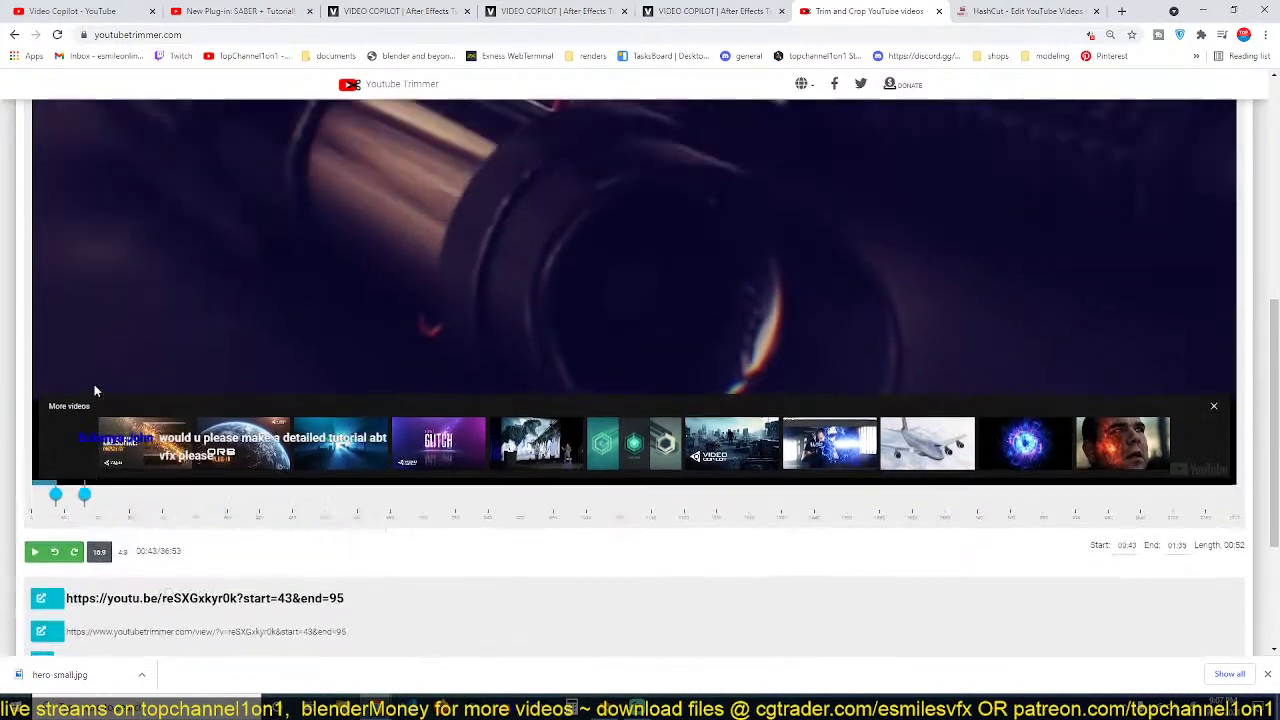
{"action": "left_click_drag", "start_coordinate": [56, 549], "coordinate": [59, 550]}
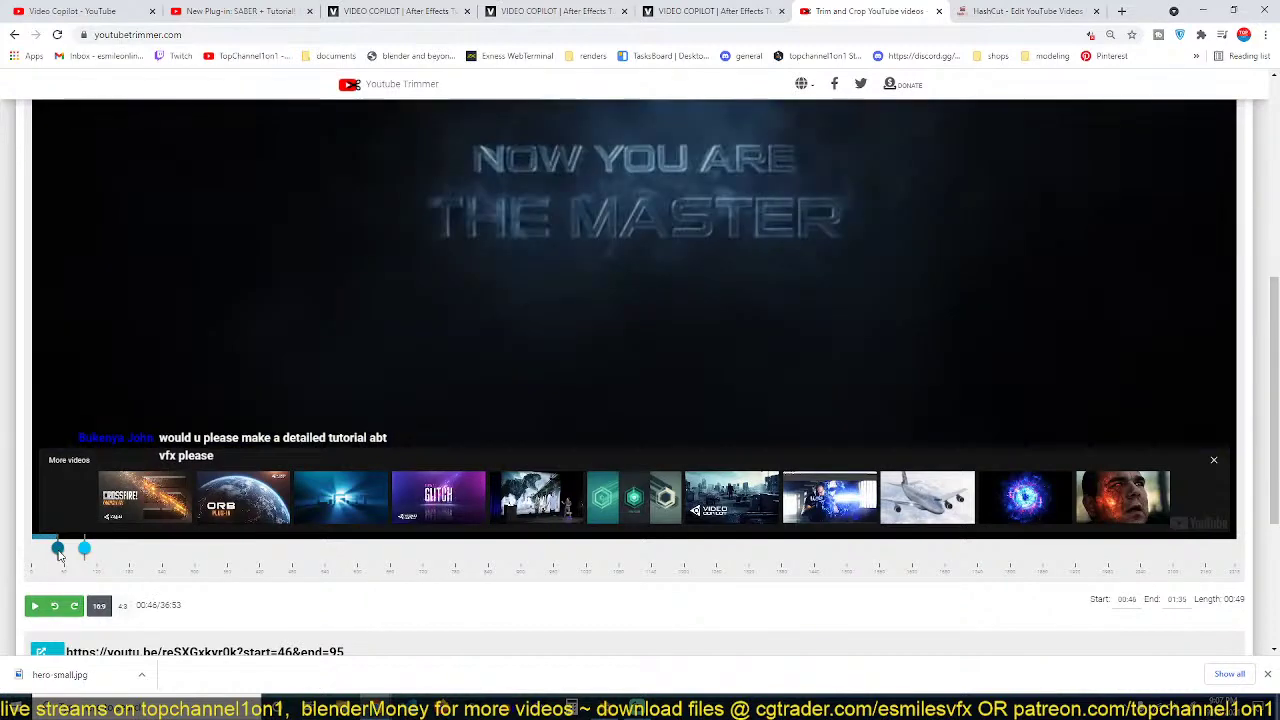
Step: Open the trimmed clip on YouTube Trimmer's own viewing page, close the trimming page, and watch the clip up to 0:52
{"action": "scroll", "coordinate": [670, 553], "scroll_direction": "down", "scroll_amount": 3}
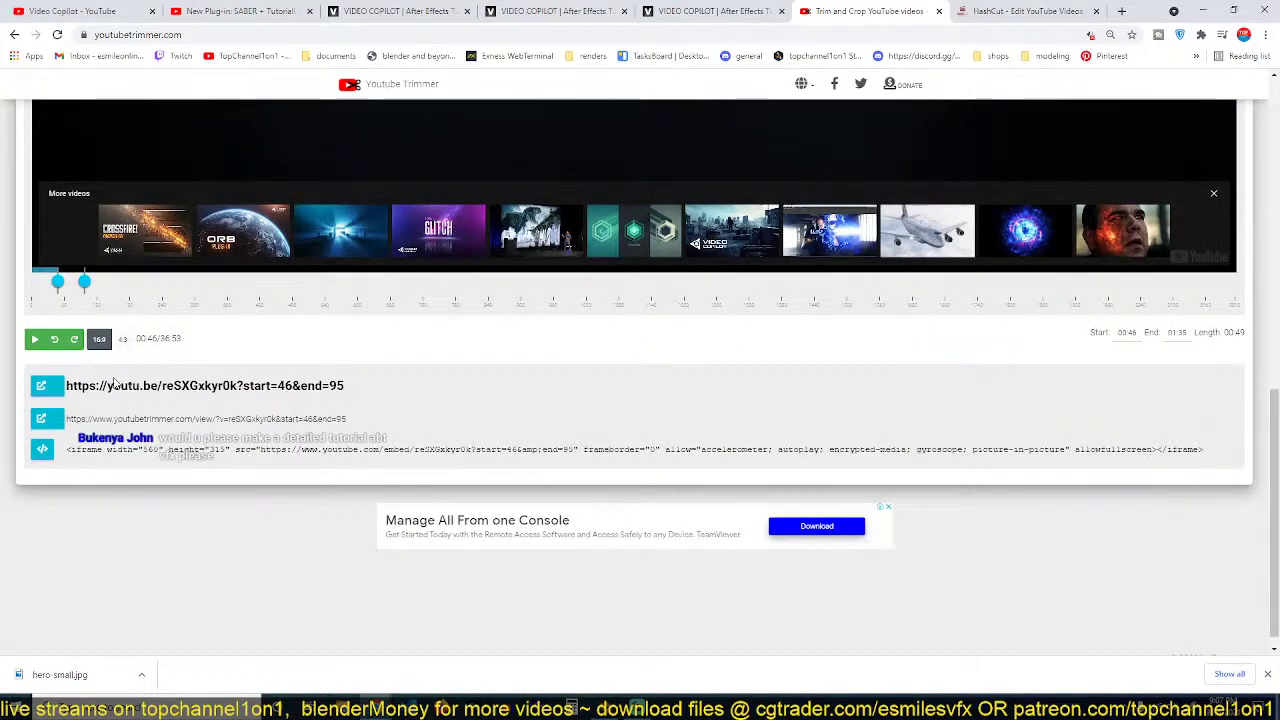
{"action": "scroll", "coordinate": [770, 366], "scroll_direction": "up", "scroll_amount": 8}
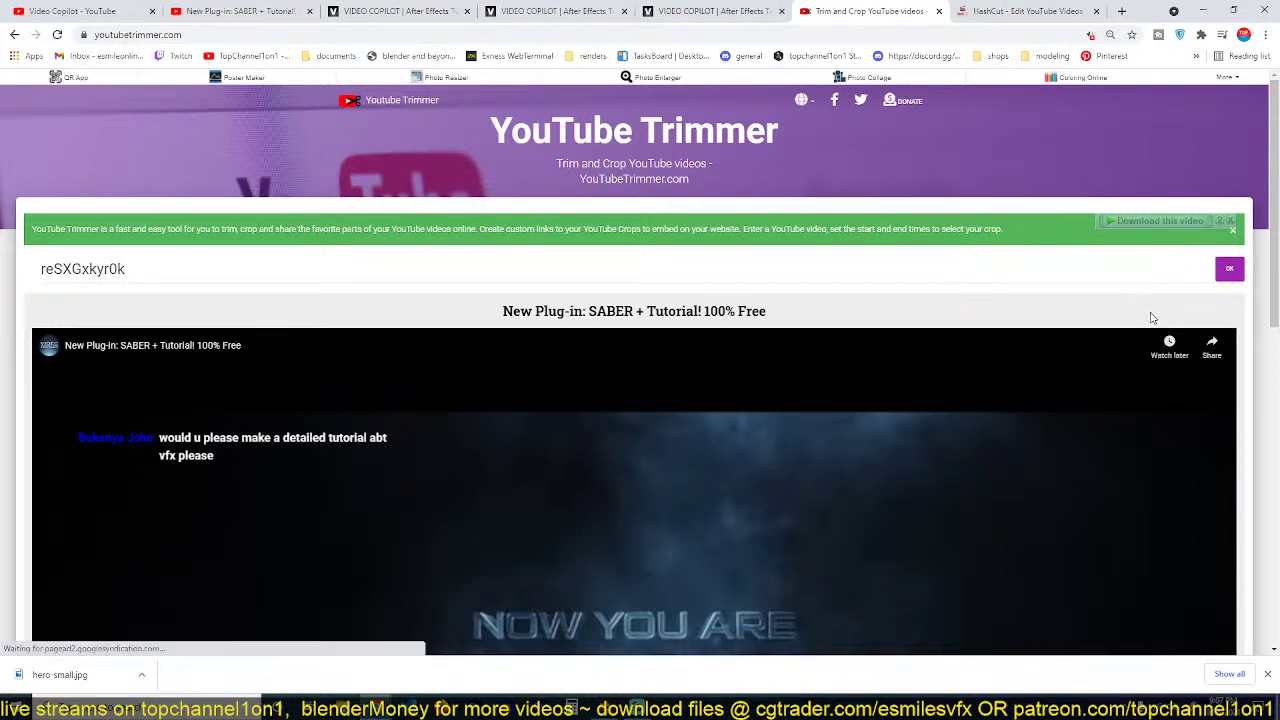
{"action": "scroll", "coordinate": [1145, 359], "scroll_direction": "down", "scroll_amount": 6}
{"action": "scroll", "coordinate": [1145, 359], "scroll_direction": "down", "scroll_amount": 1}
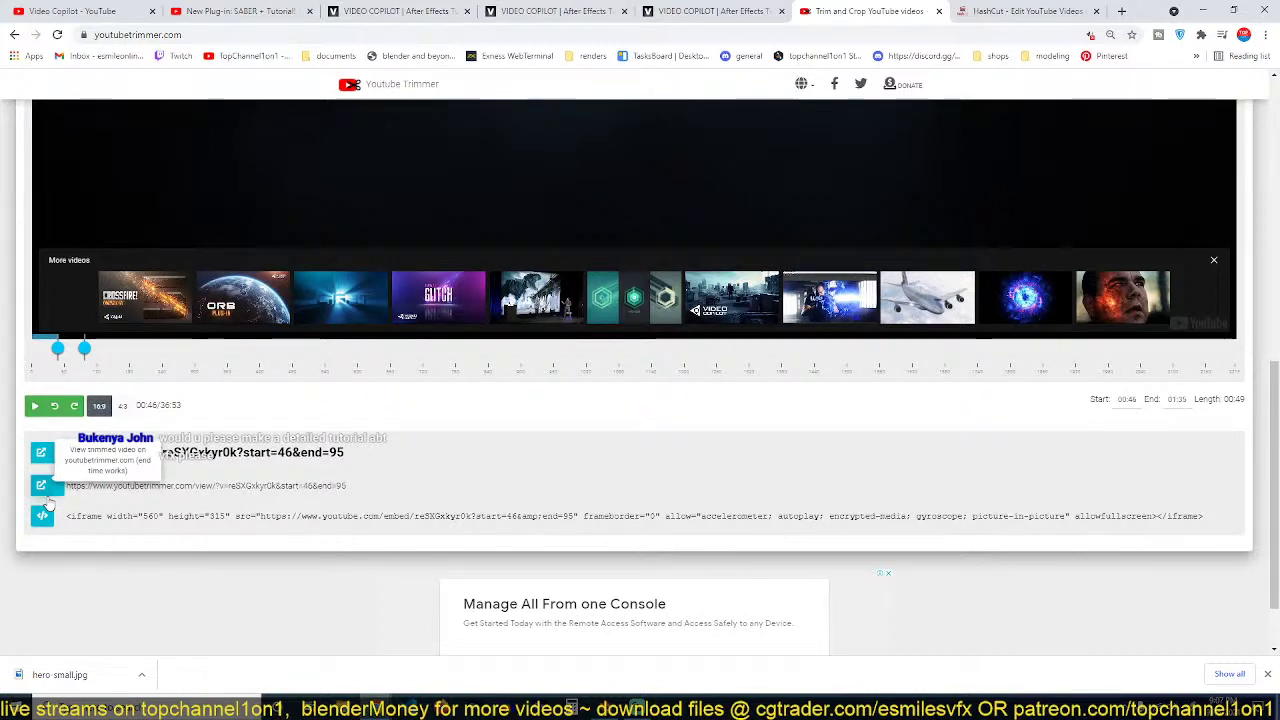
{"action": "left_click", "coordinate": [48, 489]}
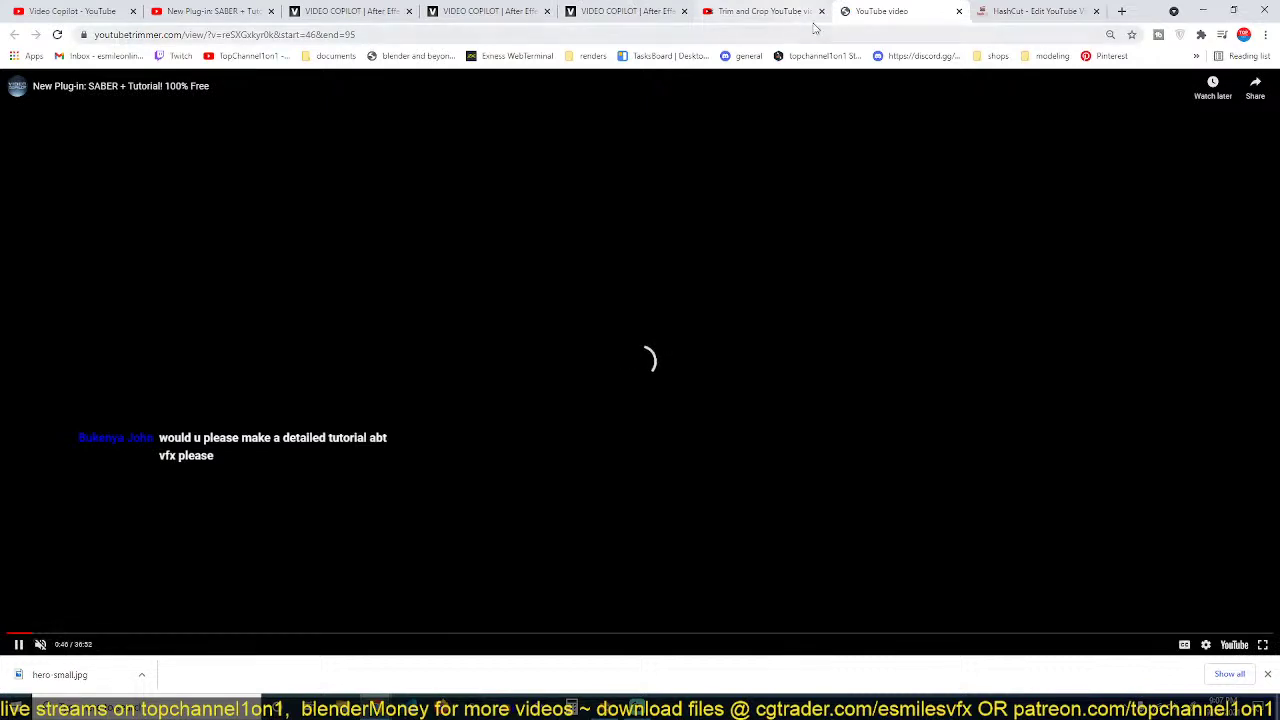
{"action": "left_click", "coordinate": [822, 11]}
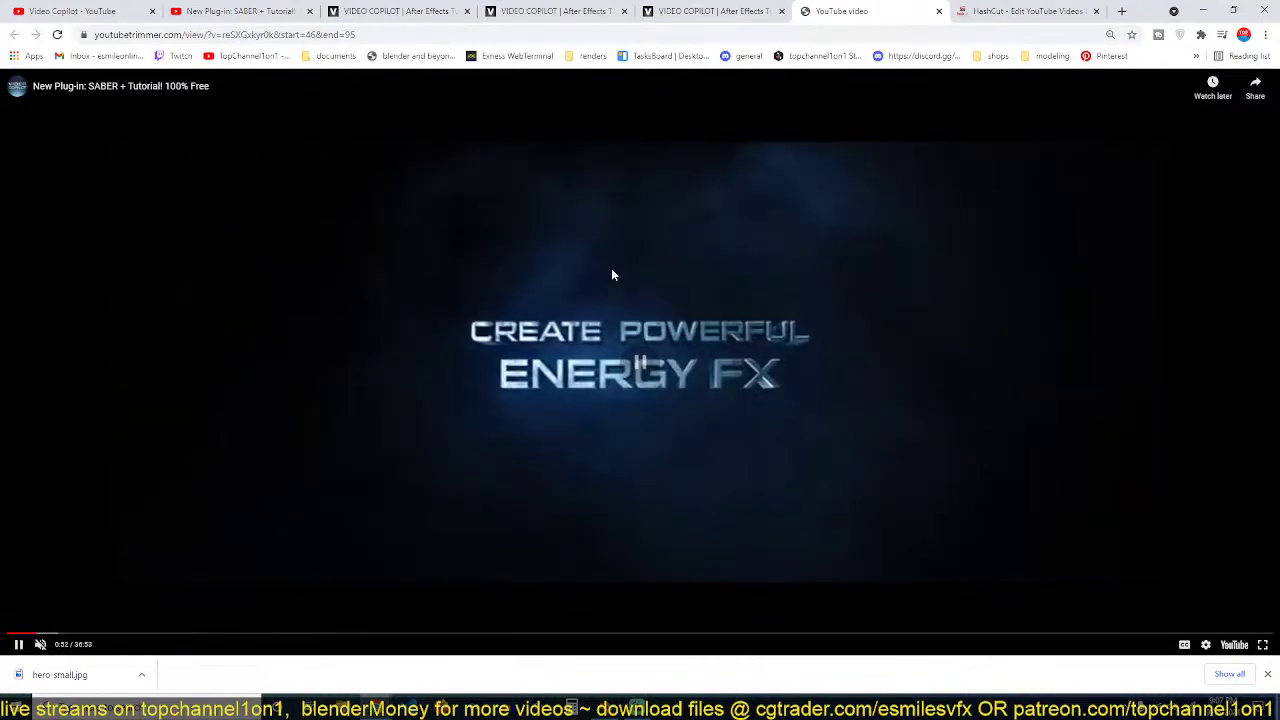
{"action": "left_click", "coordinate": [611, 268]}
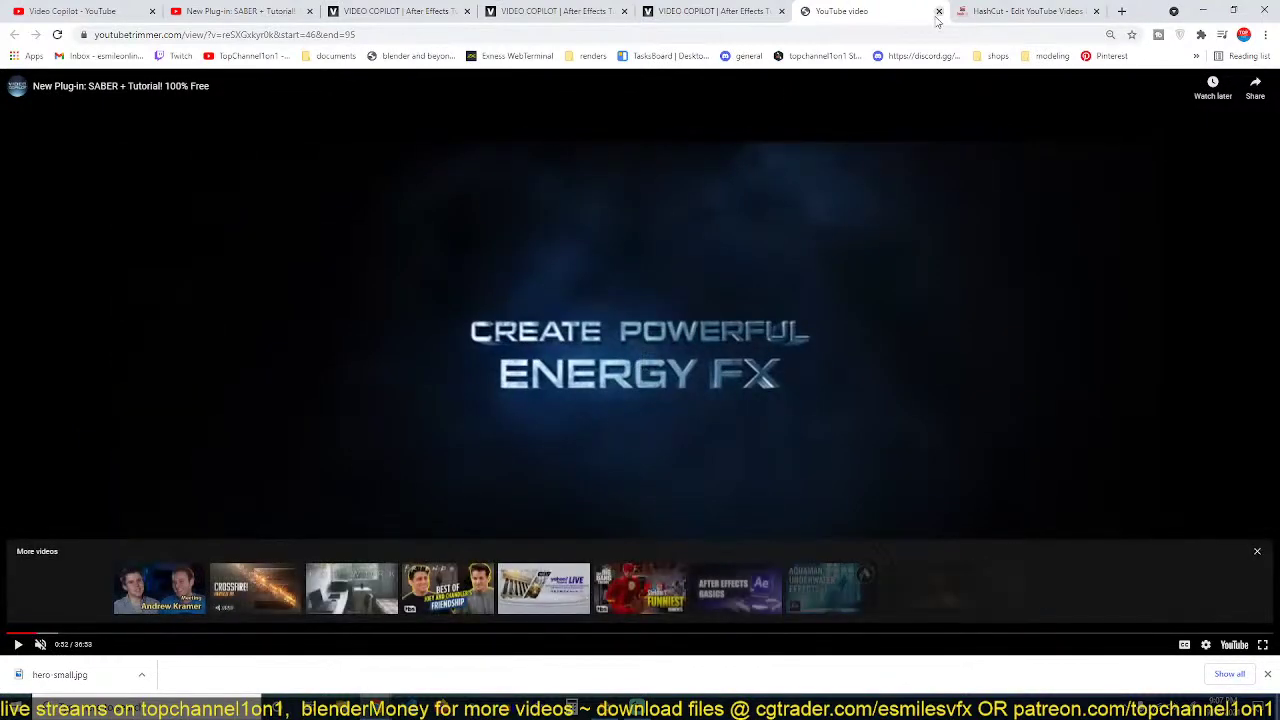
Step: Close the trimmed clip and HashCut pages and return to the SABER video on YouTube
{"action": "left_click", "coordinate": [1010, 11]}
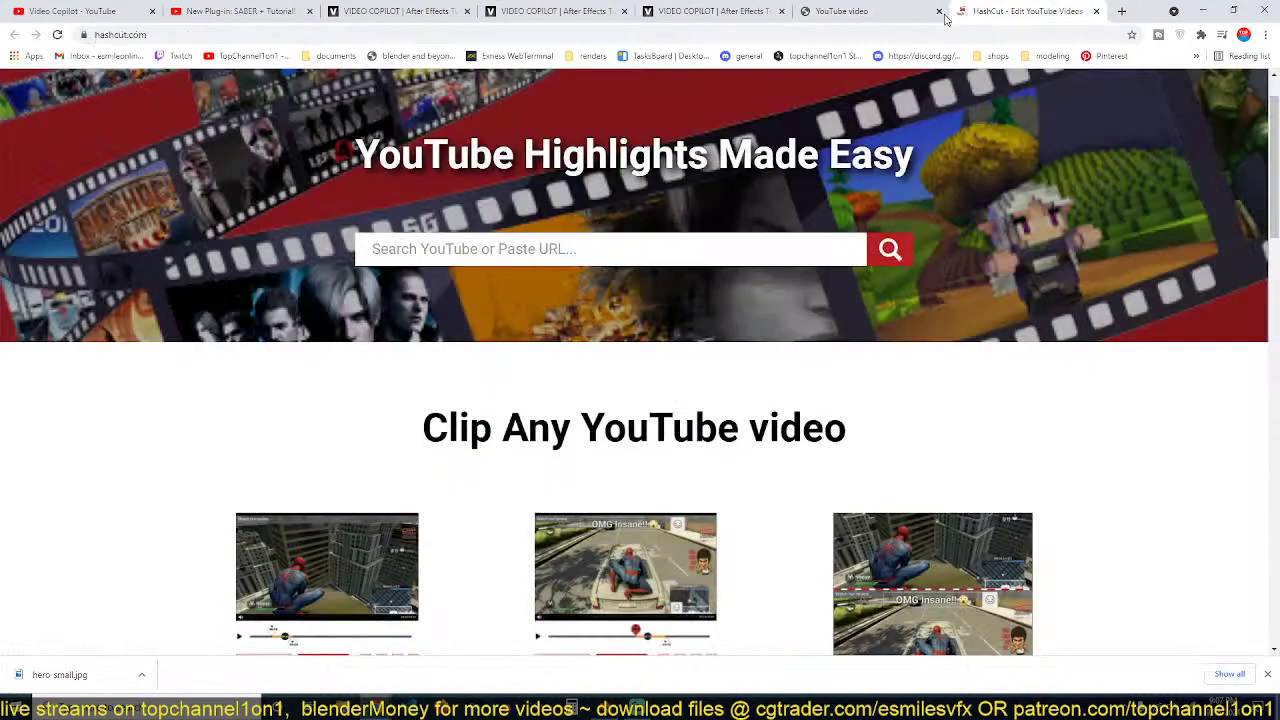
{"action": "left_click", "coordinate": [938, 11]}
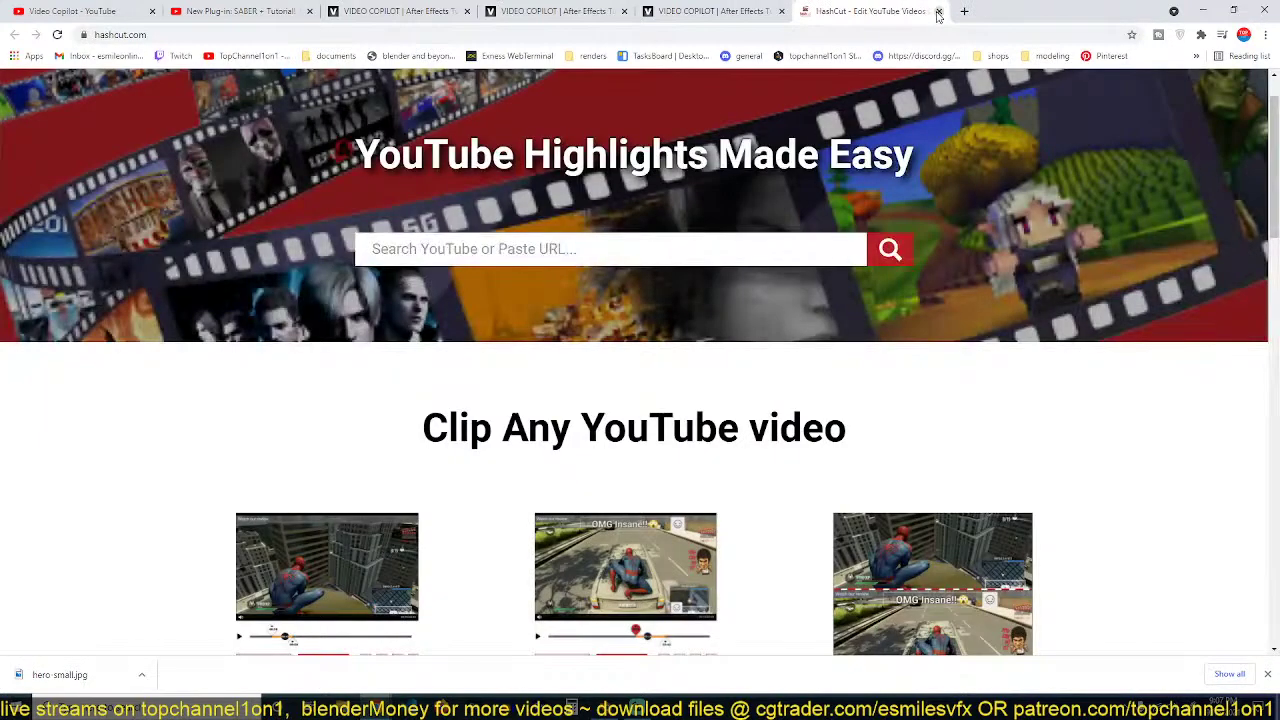
{"action": "left_click", "coordinate": [938, 11]}
{"action": "left_click", "coordinate": [203, 11]}
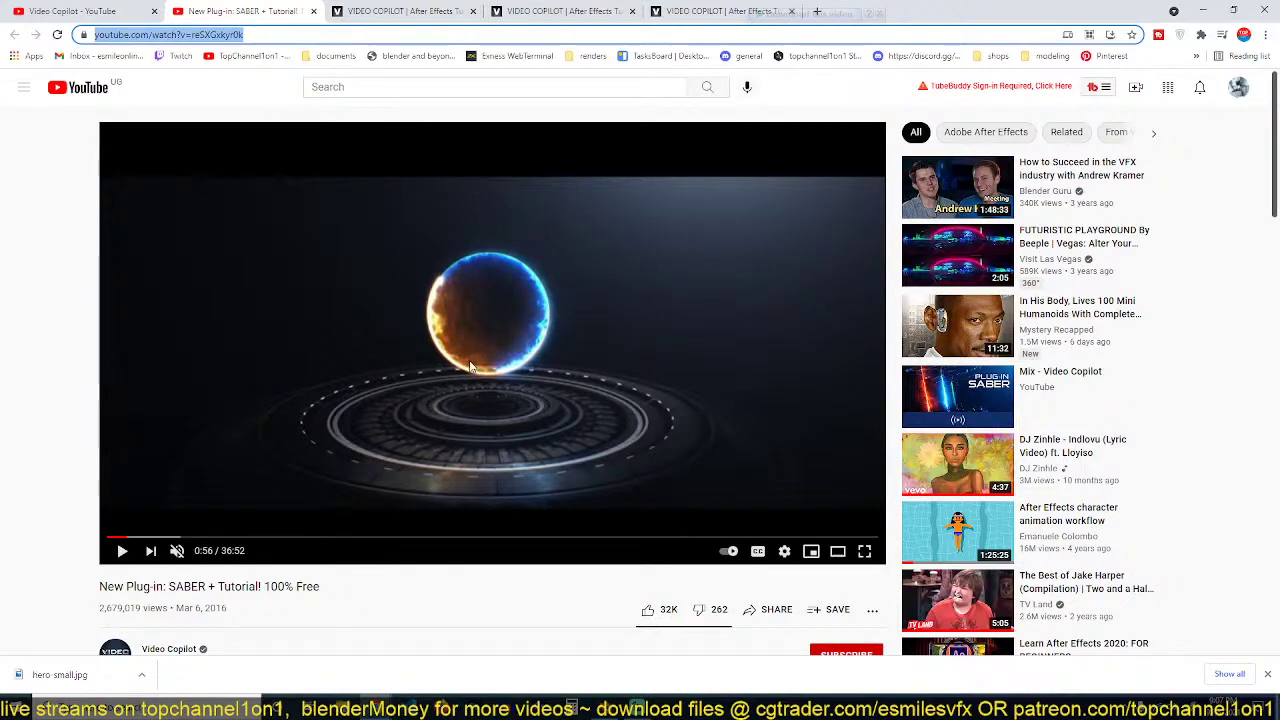
Step: Restore the browser from full size and fit it as a narrow window along the left side of the desktop
{"action": "left_click", "coordinate": [1232, 11]}
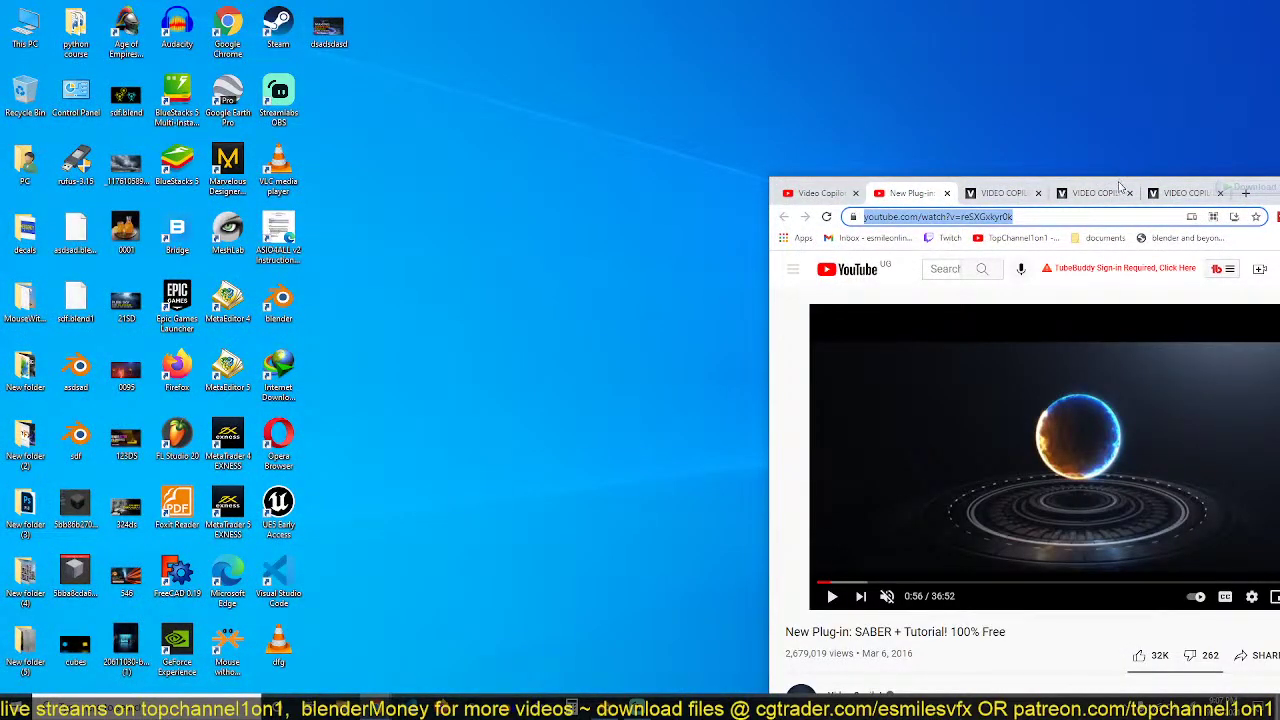
{"action": "left_click_drag", "start_coordinate": [1125, 185], "coordinate": [365, 108]}
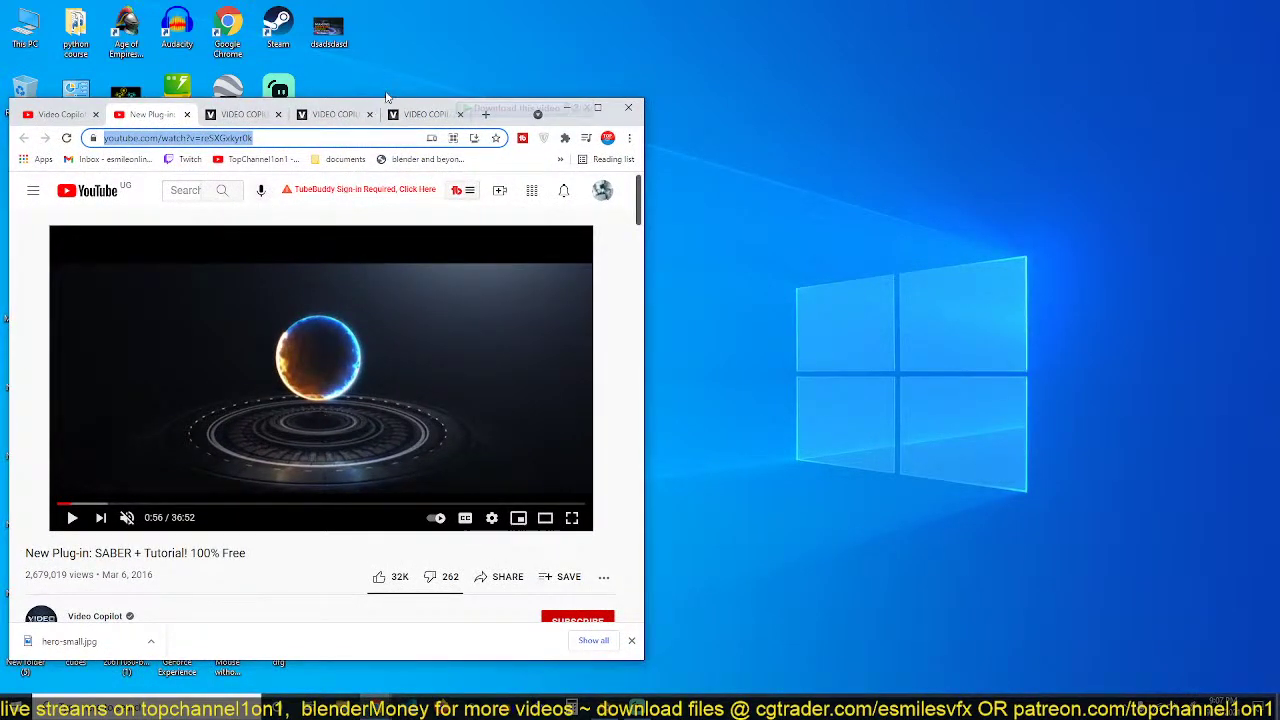
{"action": "left_click_drag", "start_coordinate": [383, 100], "coordinate": [440, 2]}
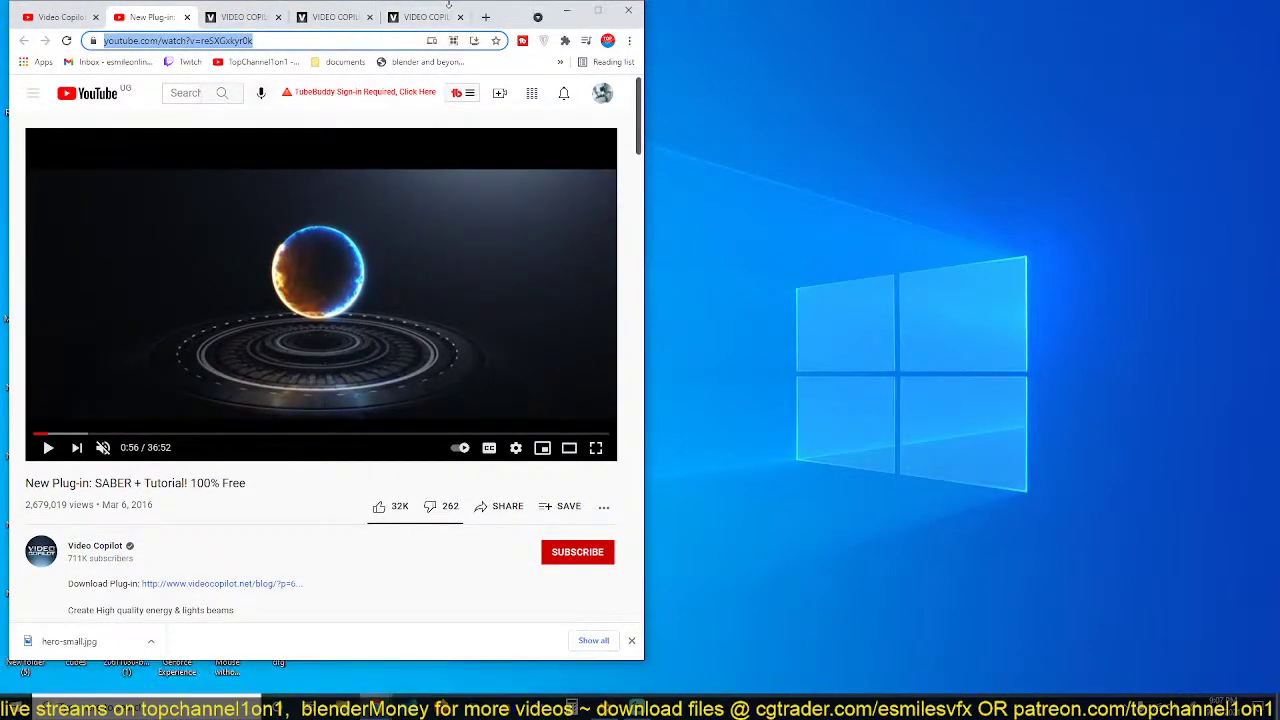
{"action": "left_click_drag", "start_coordinate": [450, 10], "coordinate": [442, 17]}
{"action": "double_click", "coordinate": [411, 8]}
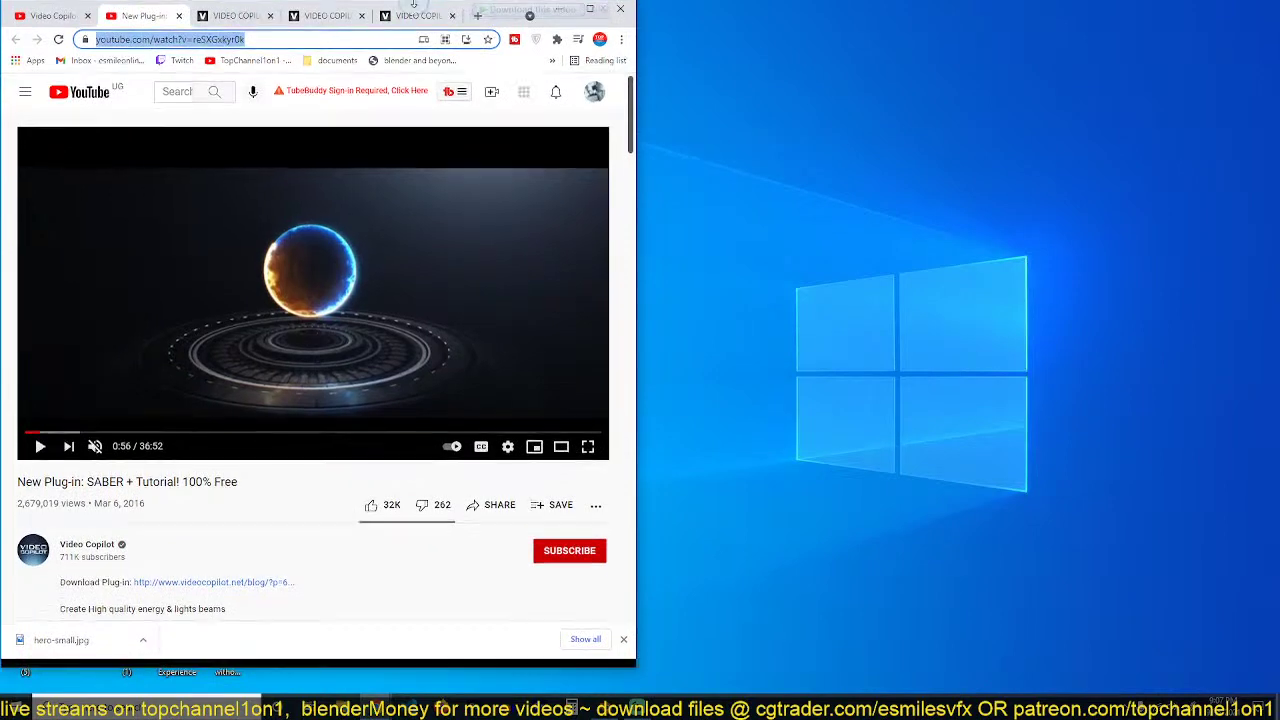
{"action": "left_click_drag", "start_coordinate": [637, 185], "coordinate": [373, 186]}
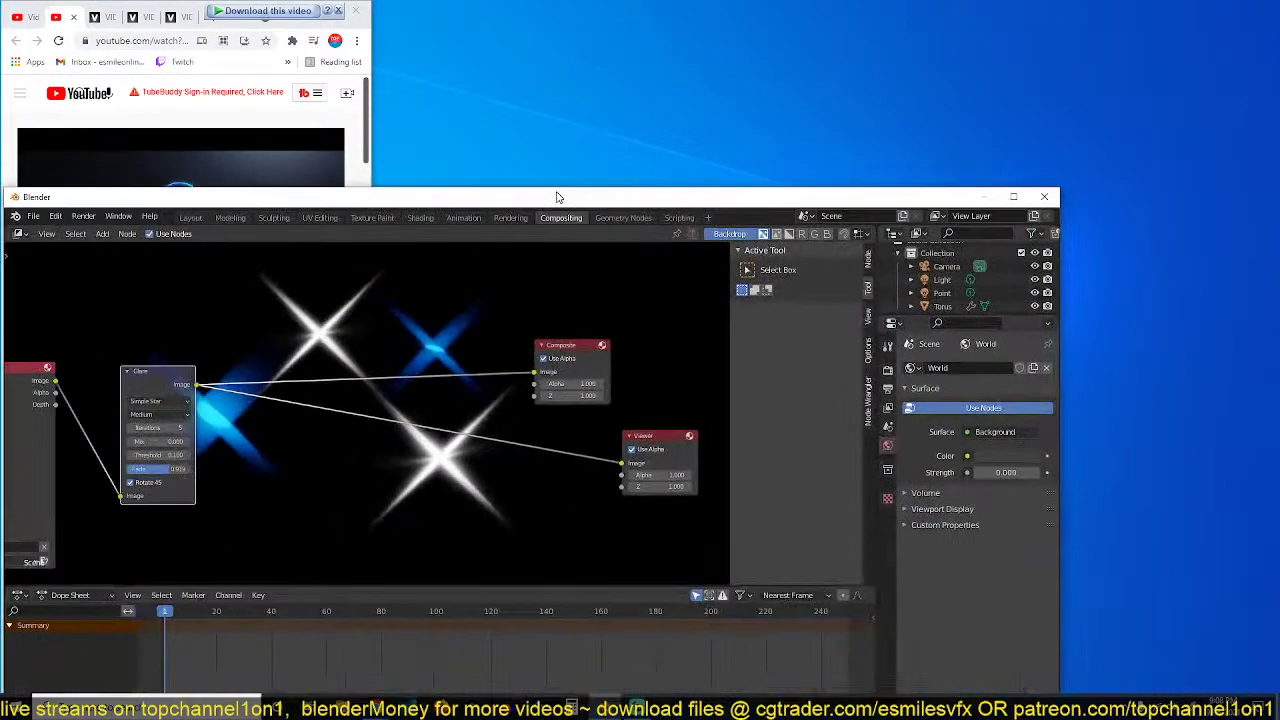
Step: Switch to Blender, fit its window beside the browser, and start a new file
{"action": "left_click_drag", "start_coordinate": [545, 197], "coordinate": [700, 2]}
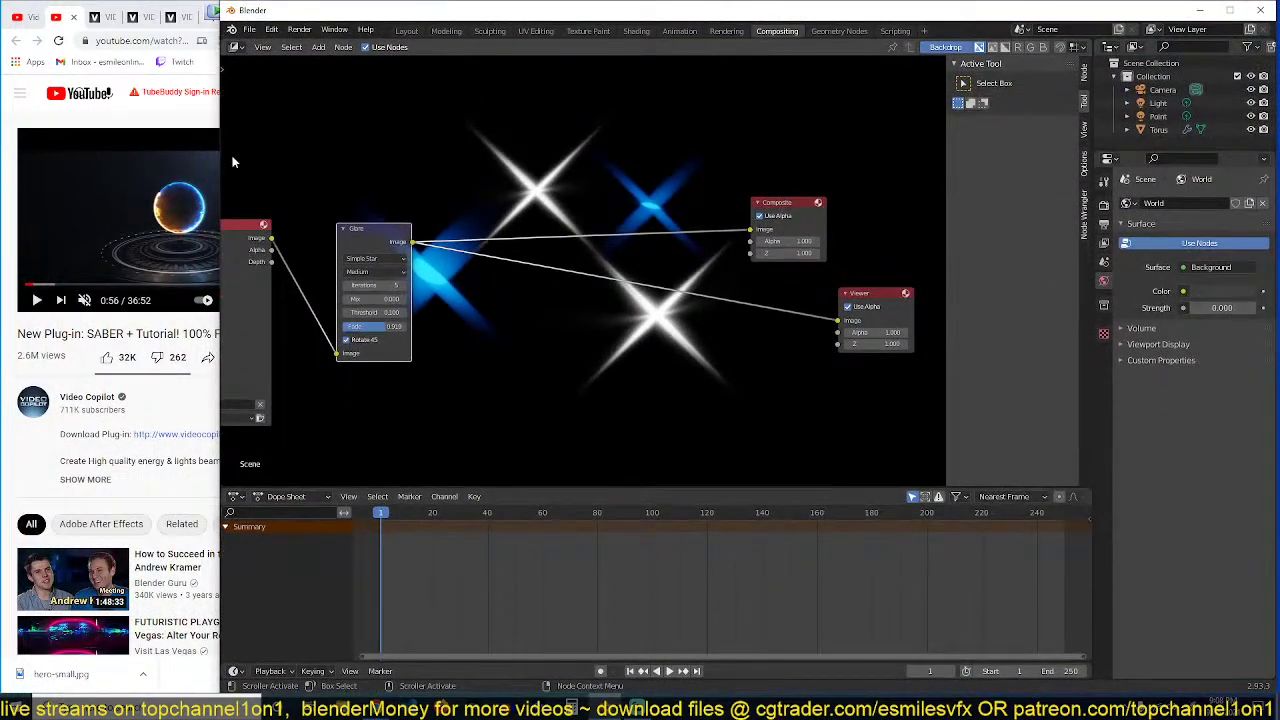
{"action": "left_click_drag", "start_coordinate": [221, 160], "coordinate": [370, 158]}
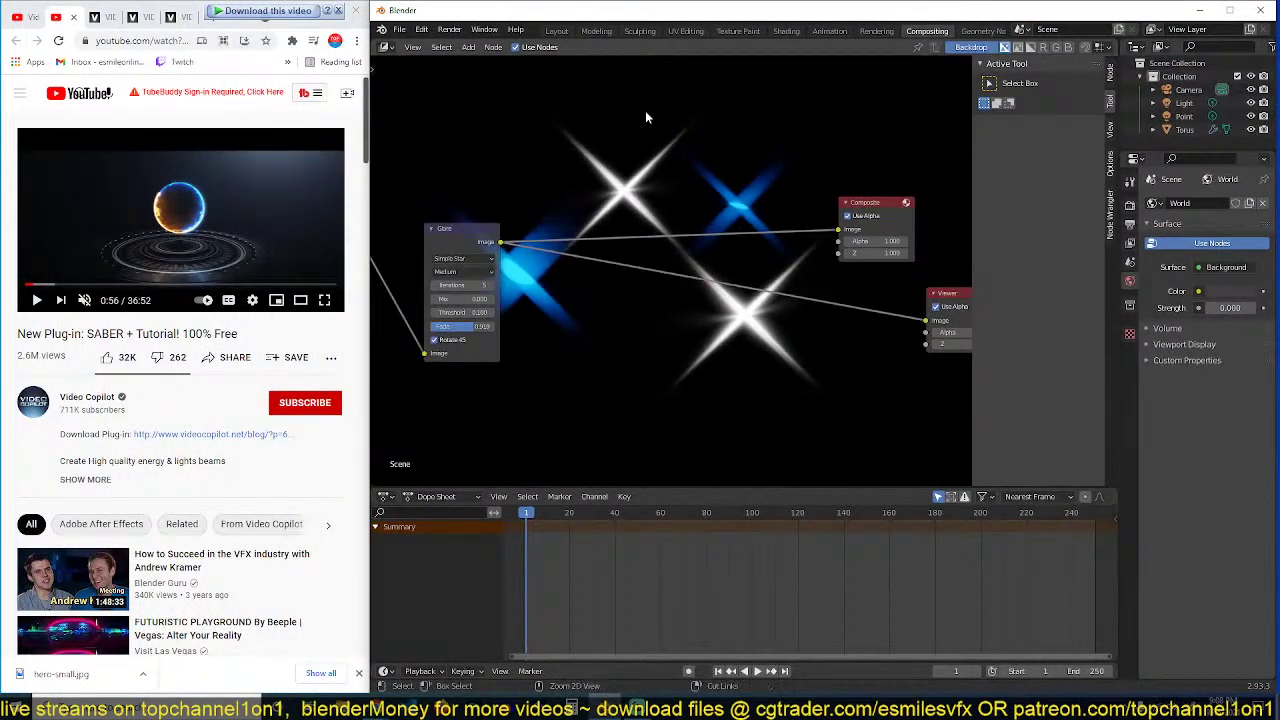
{"action": "key", "text": "ctrl+n"}
{"action": "left_click", "coordinate": [645, 118]}
{"action": "left_click", "coordinate": [849, 380]}
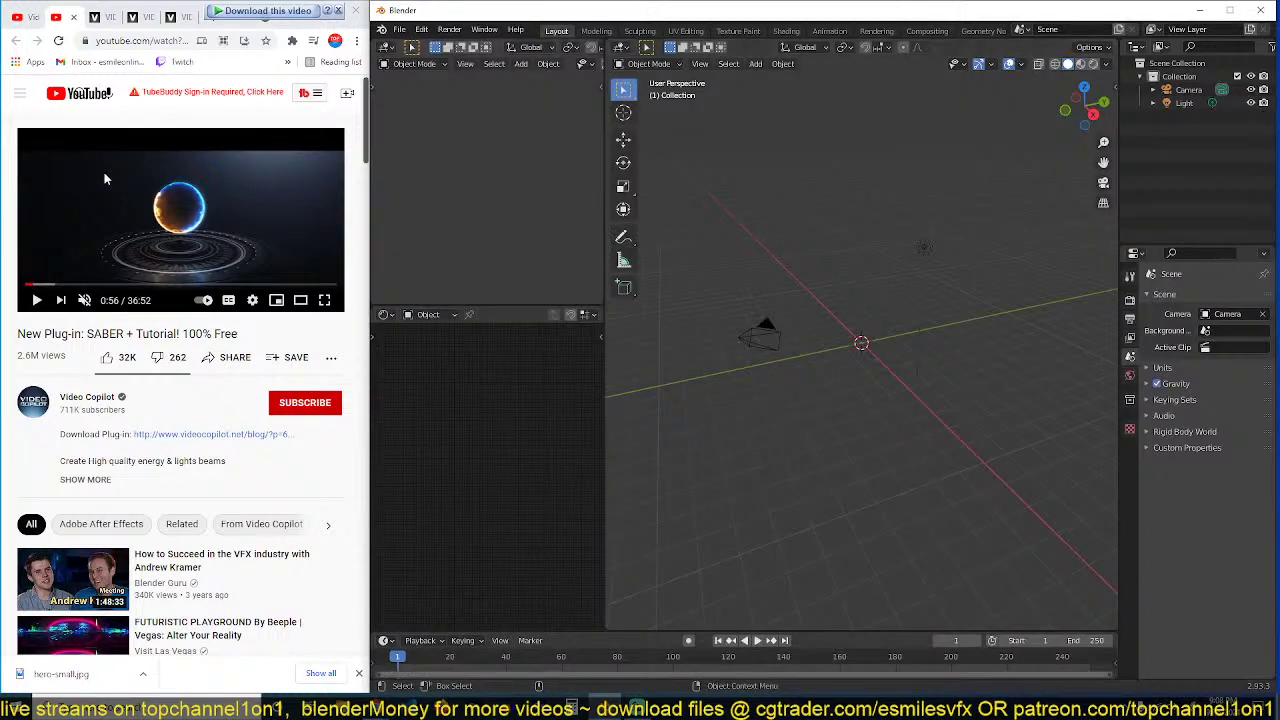
Step: Check the energy sphere shot in full screen, then enlarge the SABER video player to theater mode
{"action": "left_click", "coordinate": [325, 301]}
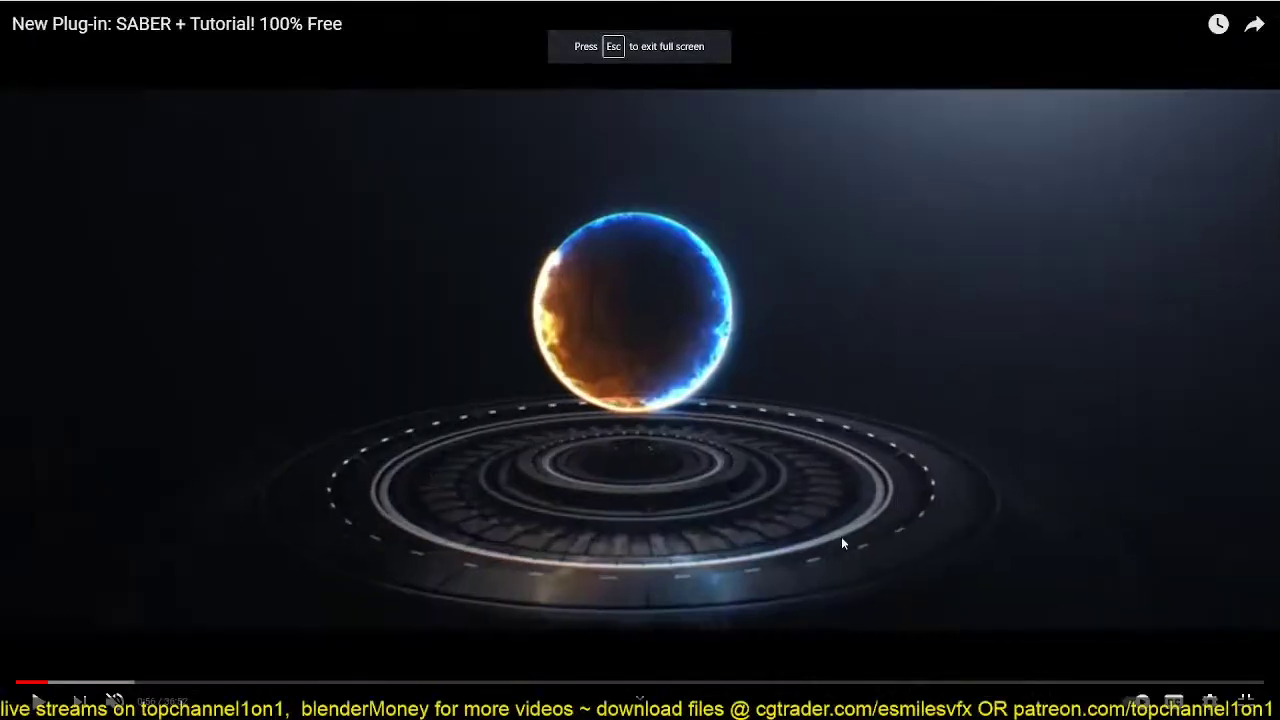
{"action": "key", "text": "Escape"}
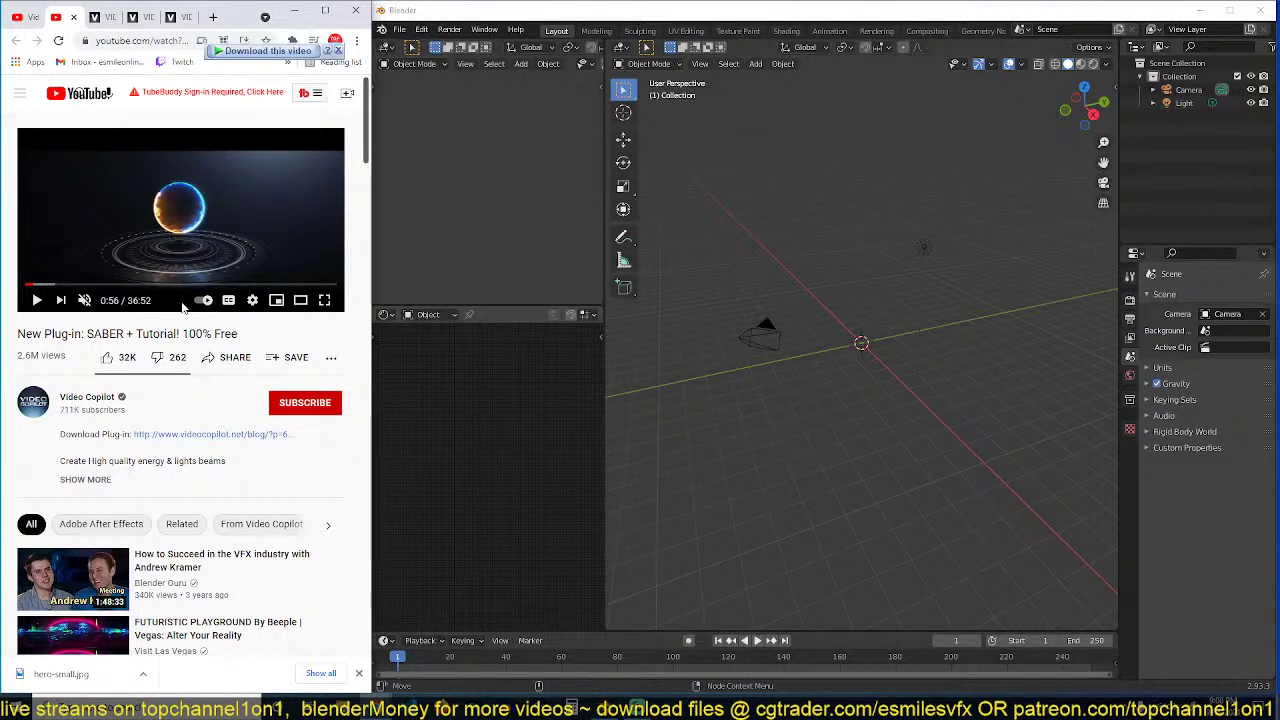
{"action": "left_click", "coordinate": [213, 17]}
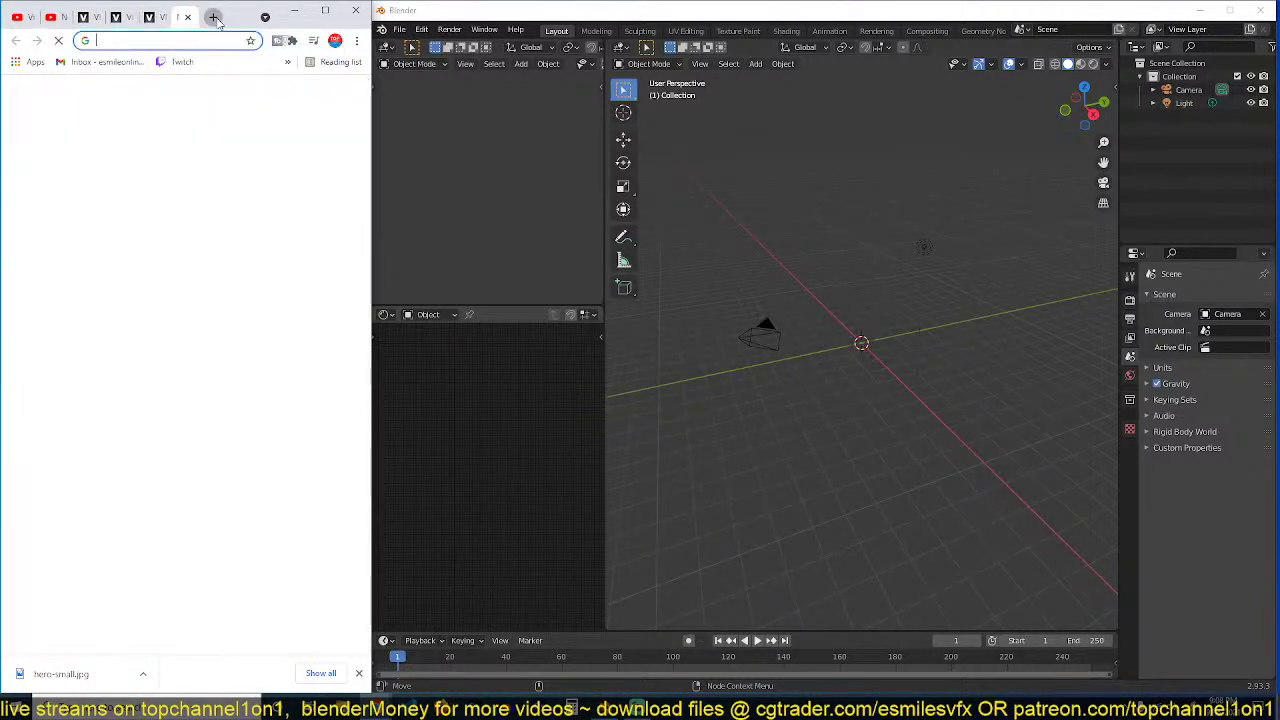
{"action": "left_click", "coordinate": [187, 18]}
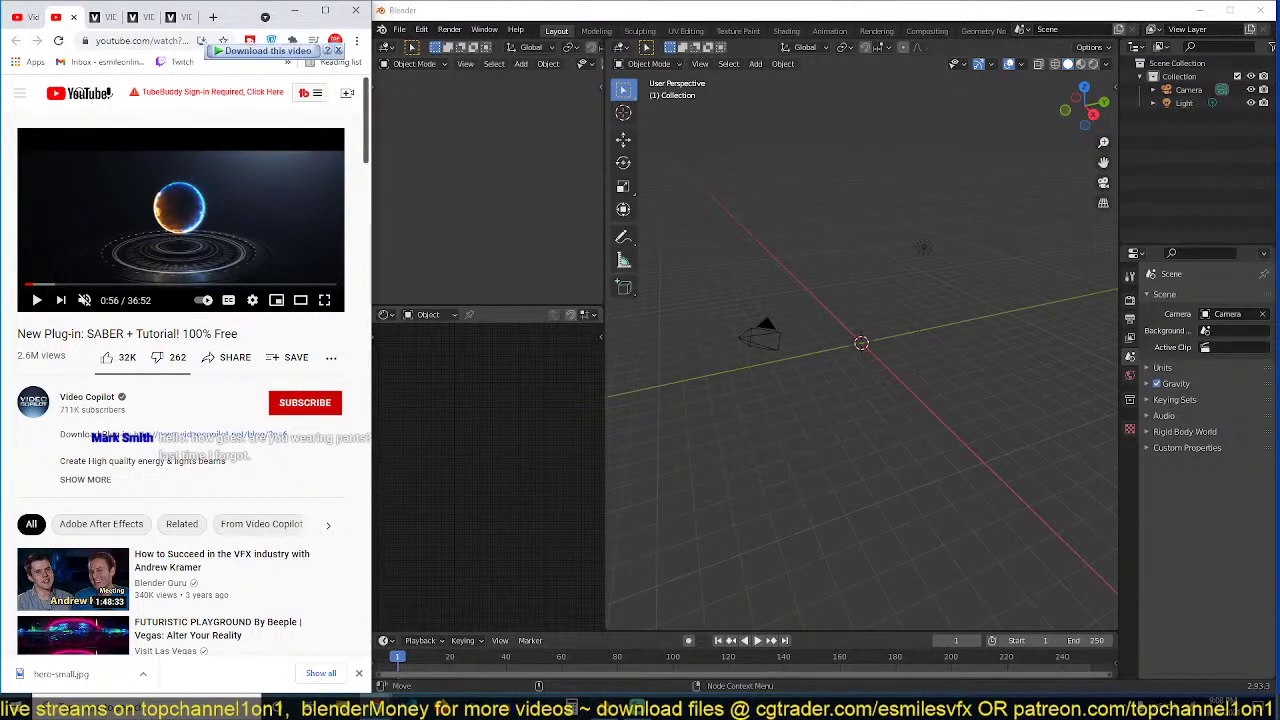
{"action": "left_click", "coordinate": [301, 300]}
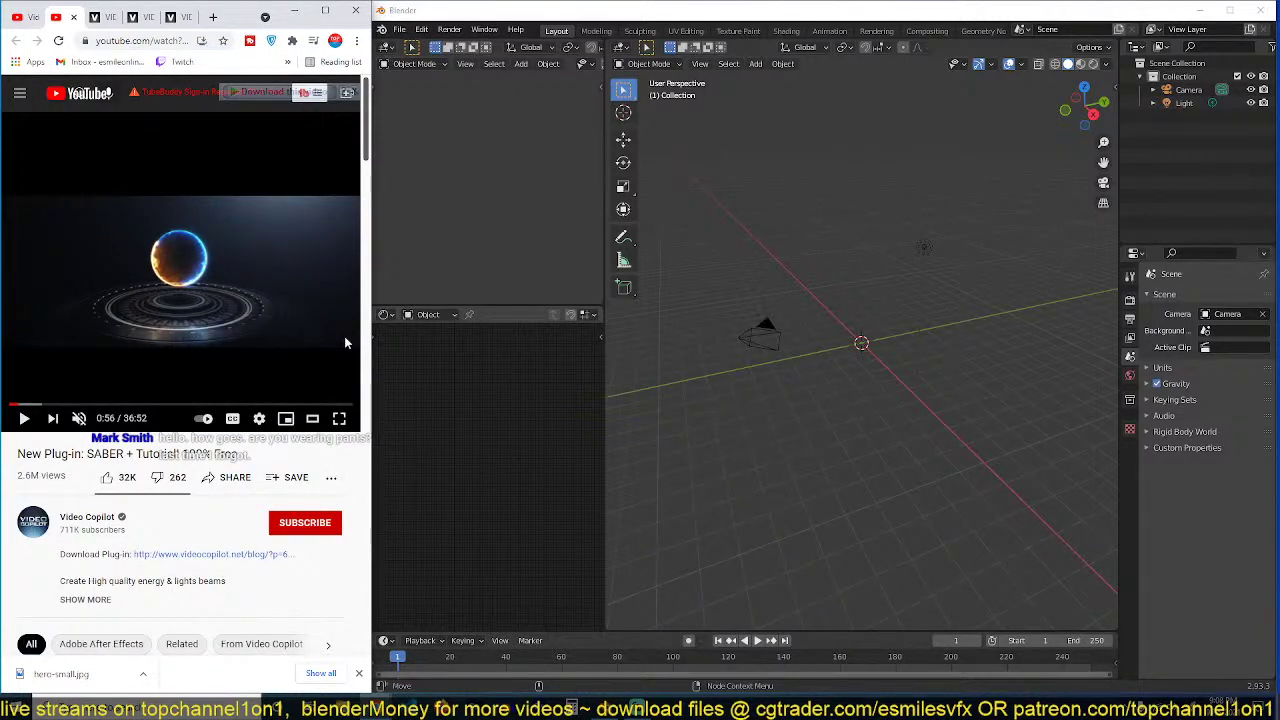
Step: Hide the camera and light to clear the Blender viewport
{"action": "key", "text": "a"}
{"action": "key", "text": "Delete"}
{"action": "middle_click_drag", "start_coordinate": [790, 346], "coordinate": [794, 382], "text": "shift"}
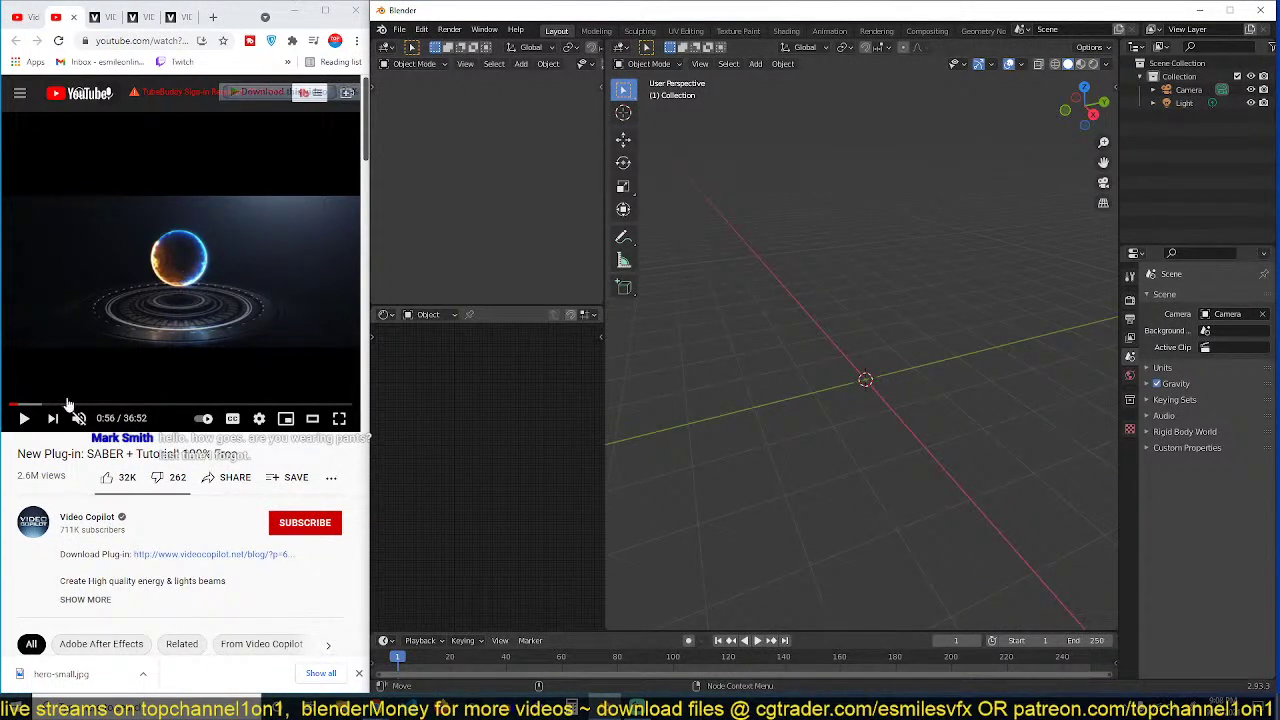
Step: Play the energy sphere shot in short bursts to examine its changing colours, pausing at 0:57
{"action": "left_click", "coordinate": [25, 420]}
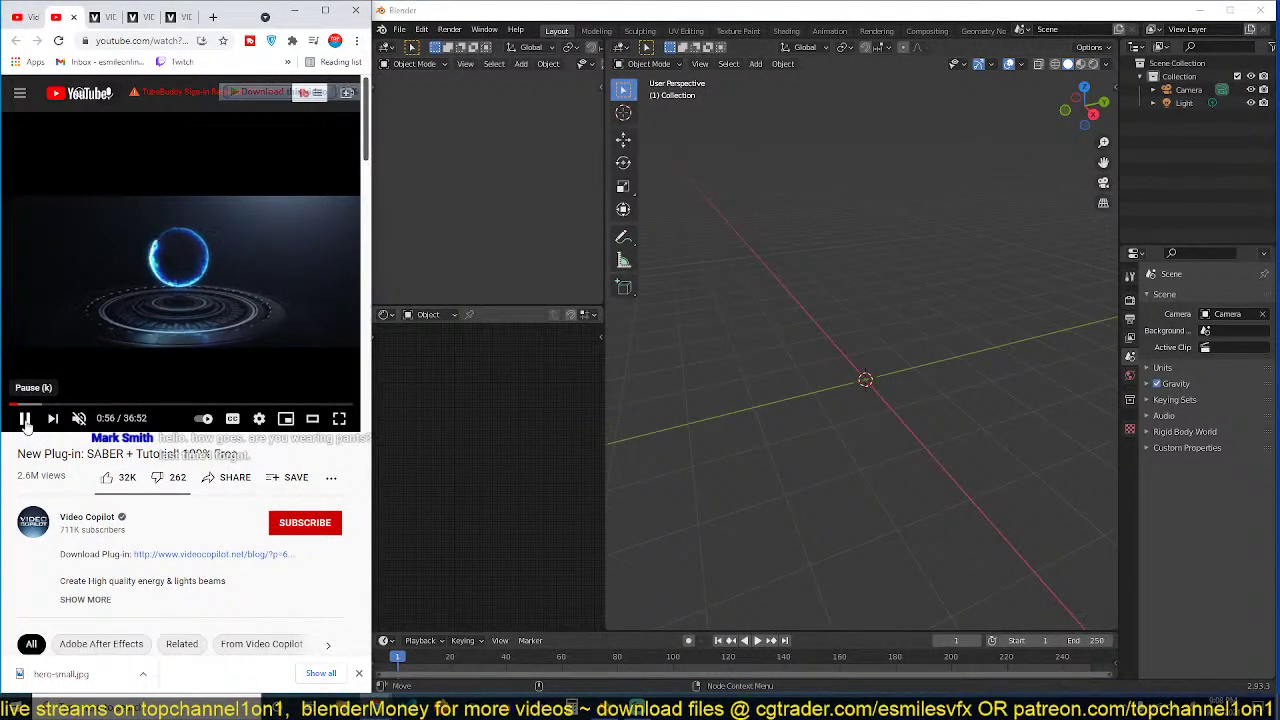
{"action": "left_click", "coordinate": [25, 420]}
{"action": "left_click", "coordinate": [25, 420]}
{"action": "left_click", "coordinate": [25, 420]}
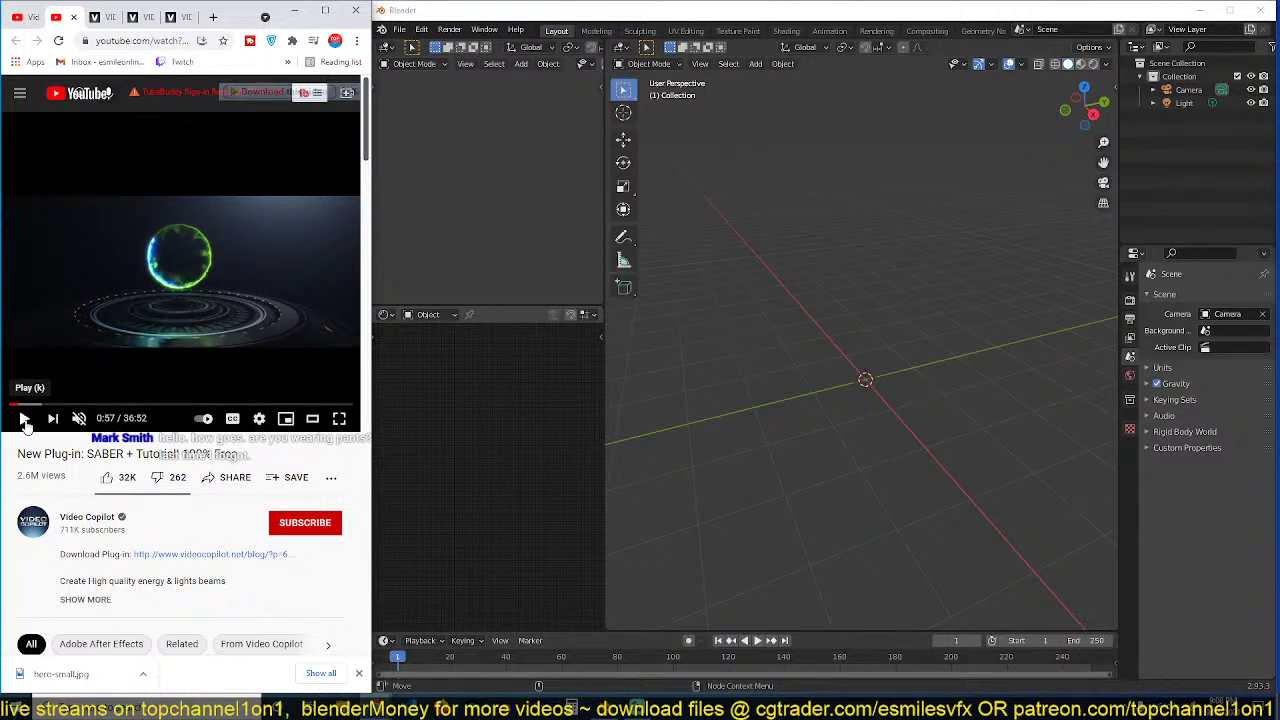
{"action": "left_click", "coordinate": [25, 420]}
{"action": "left_click", "coordinate": [25, 420]}
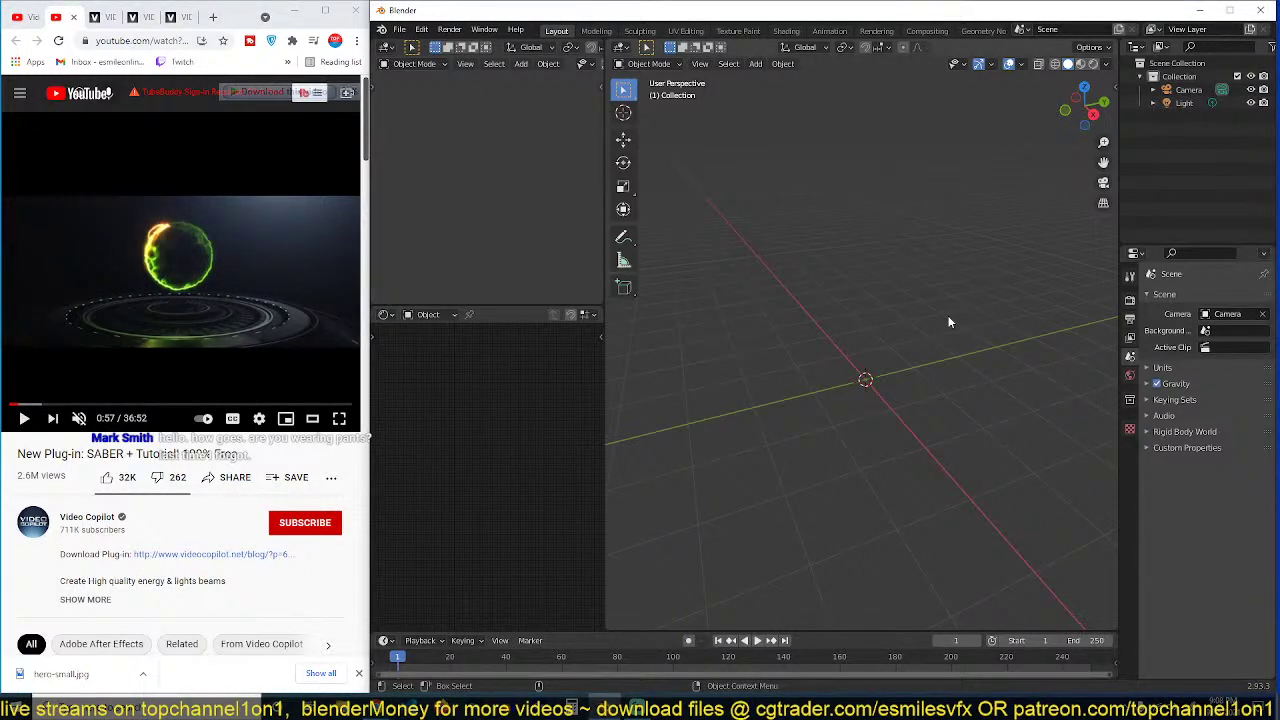
{"action": "key", "text": "KP_1"}
{"action": "middle_click_drag", "start_coordinate": [950, 322], "coordinate": [879, 288], "text": "shift"}
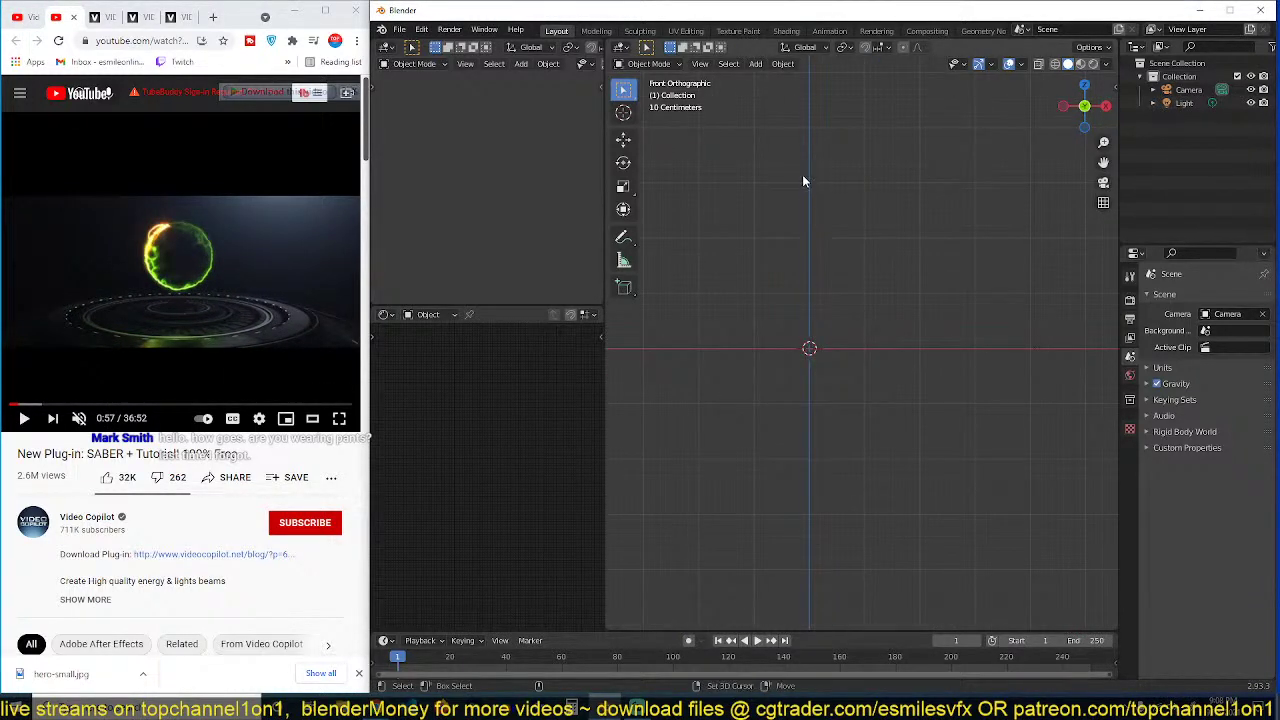
{"action": "key", "text": "shift+a"}
{"action": "mouse_move", "coordinate": [803, 180]}
{"action": "key", "text": "Escape"}
Step: Move the camera in camera view so the scene origin sits low and near the middle of its frame
{"action": "key", "text": "KP_0"}
{"action": "left_click", "coordinate": [835, 262]}
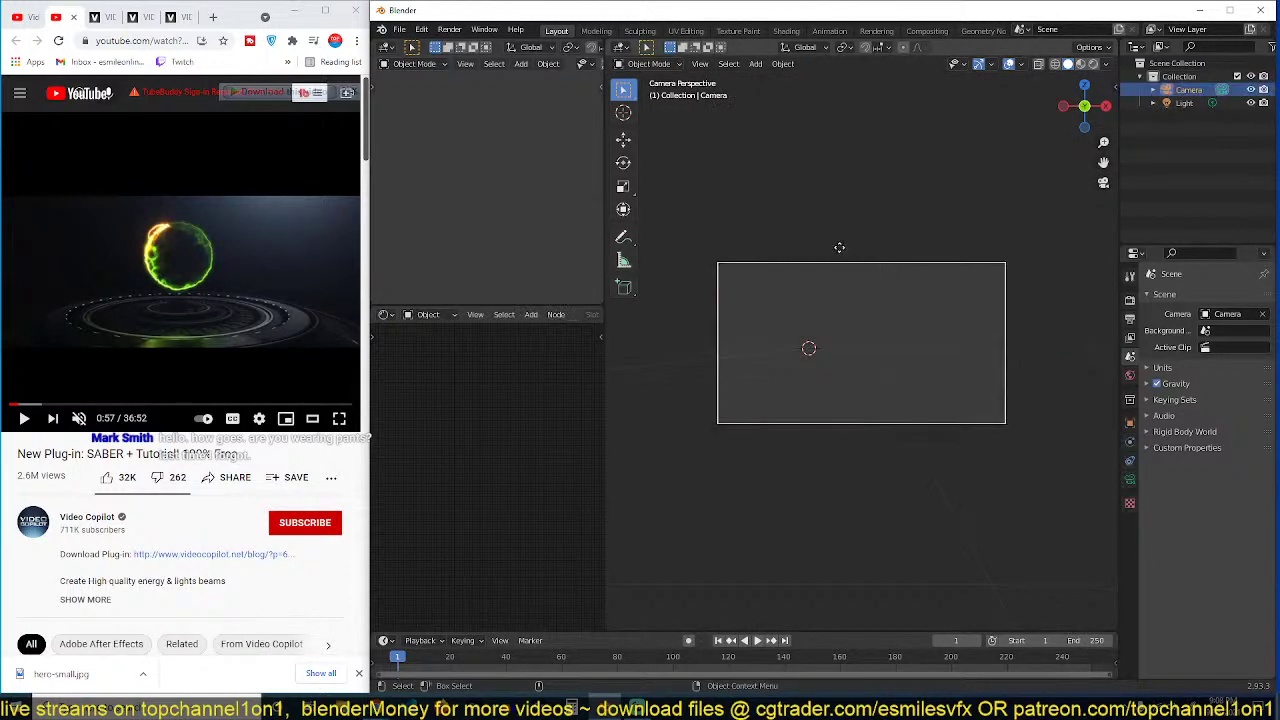
{"action": "key", "text": "g"}
{"action": "left_click", "coordinate": [800, 225]}
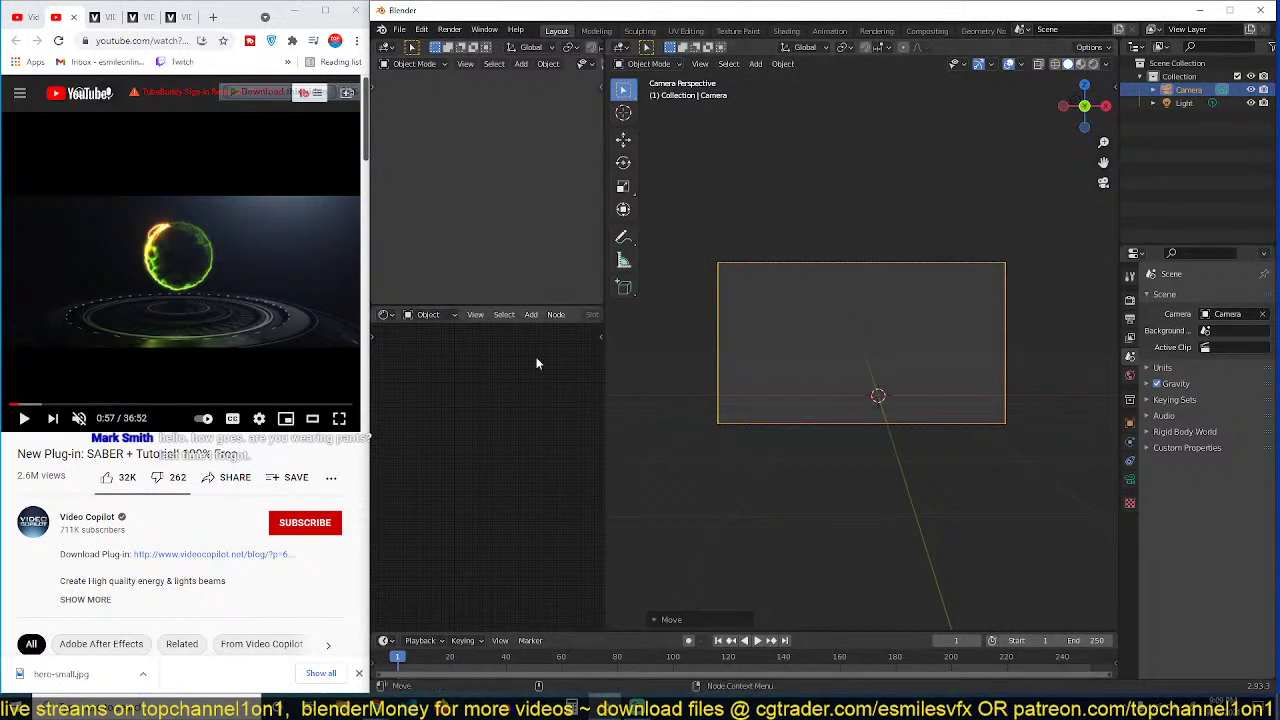
Step: Add a cube and scale it up until it extends beyond the camera frame
{"action": "middle_click_drag", "start_coordinate": [877, 349], "coordinate": [822, 343], "text": "shift"}
{"action": "key", "text": "shift+a"}
{"action": "mouse_move", "coordinate": [815, 343]}
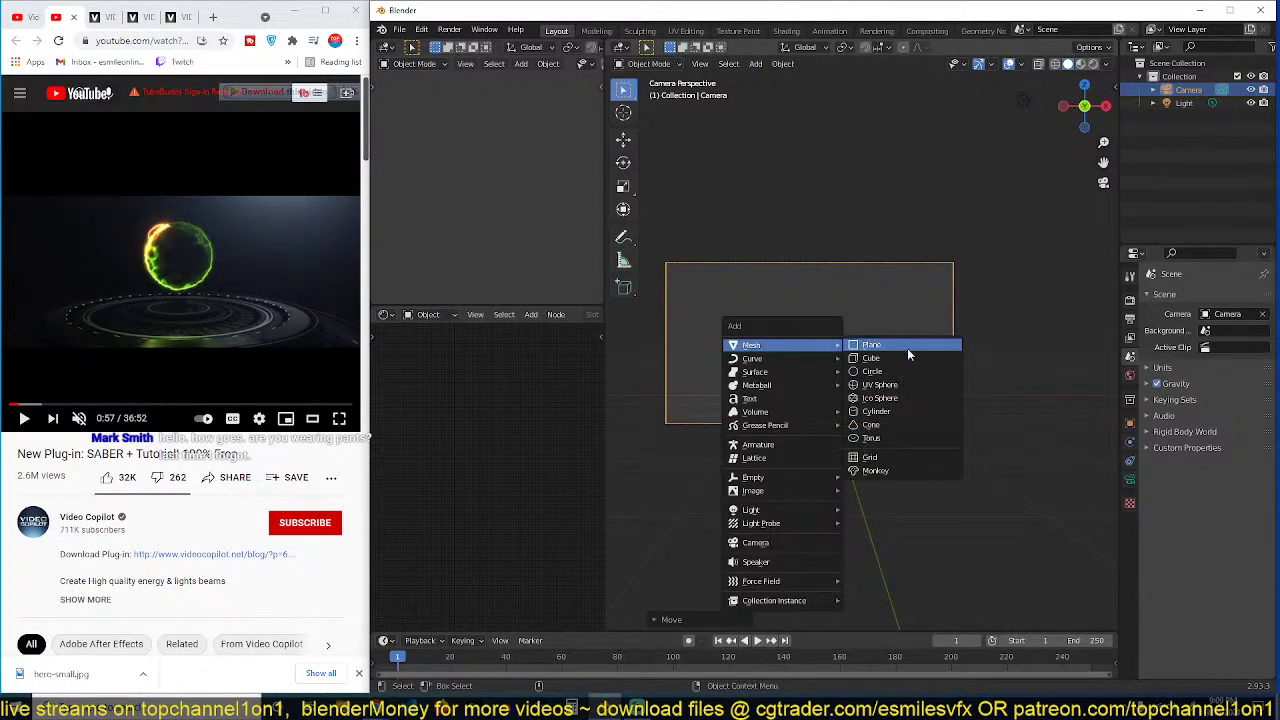
{"action": "left_click", "coordinate": [862, 346]}
{"action": "key", "text": "s"}
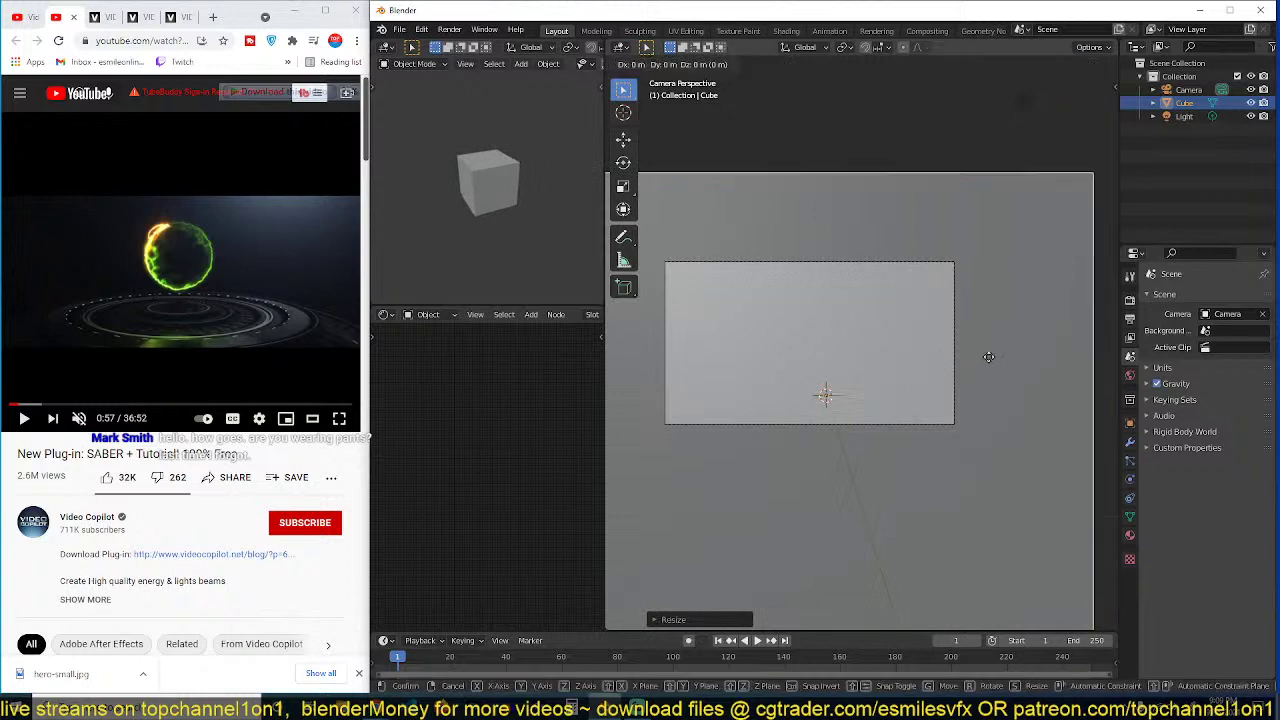
{"action": "left_click", "coordinate": [956, 314]}
Step: Flatten the cube along Z to a scale of about 1.16 and raise it to cover the camera frame
{"action": "key", "text": "s"}
{"action": "key", "text": "z"}
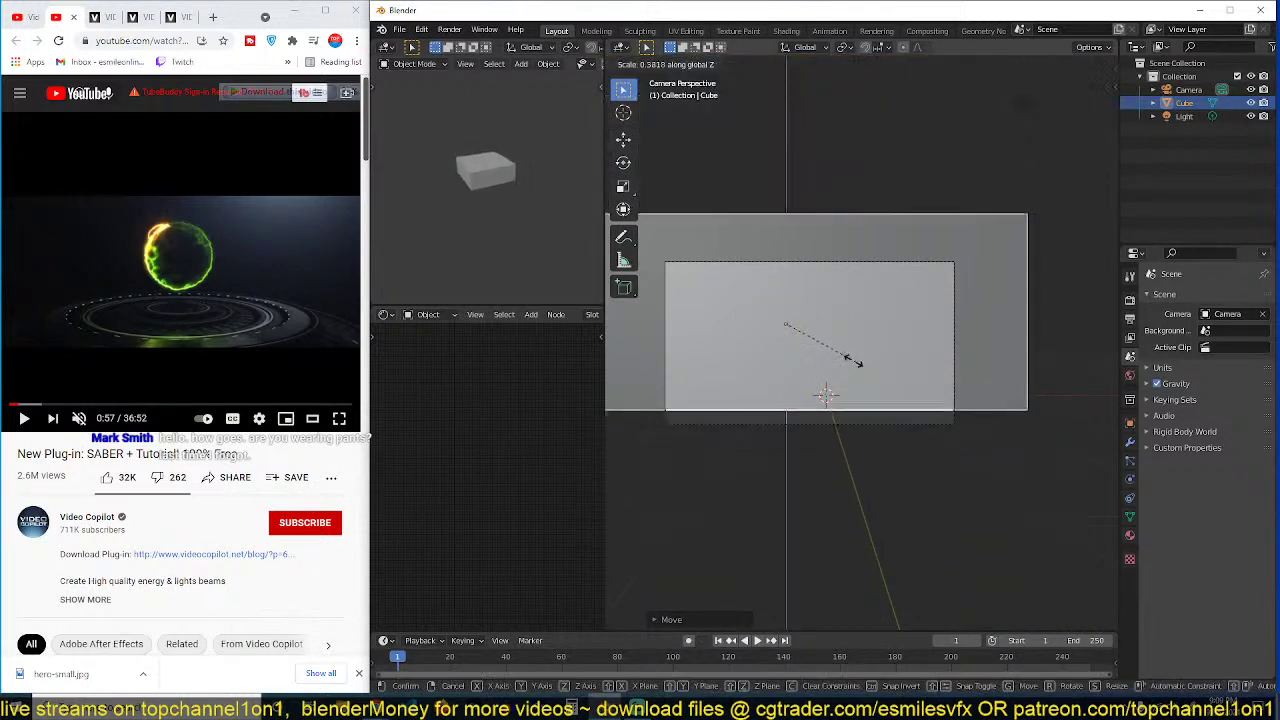
{"action": "left_click", "coordinate": [857, 363]}
{"action": "key", "text": "g"}
{"action": "left_click", "coordinate": [888, 366]}
{"action": "key", "text": "s"}
{"action": "key", "text": "z"}
{"action": "left_click", "coordinate": [887, 394]}
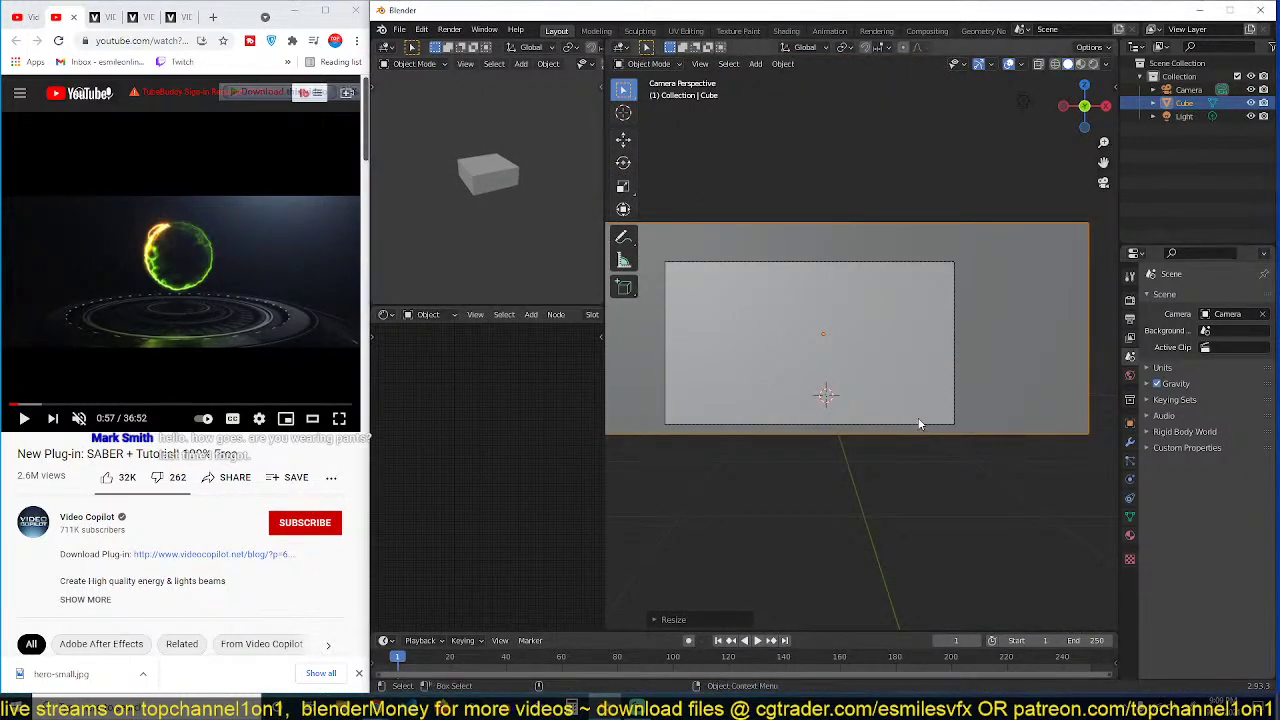
Step: Narrow the cube along Y into a rectangle in the top view, toggling its visibility off and on
{"action": "key", "text": "KP_7"}
{"action": "key", "text": "n"}
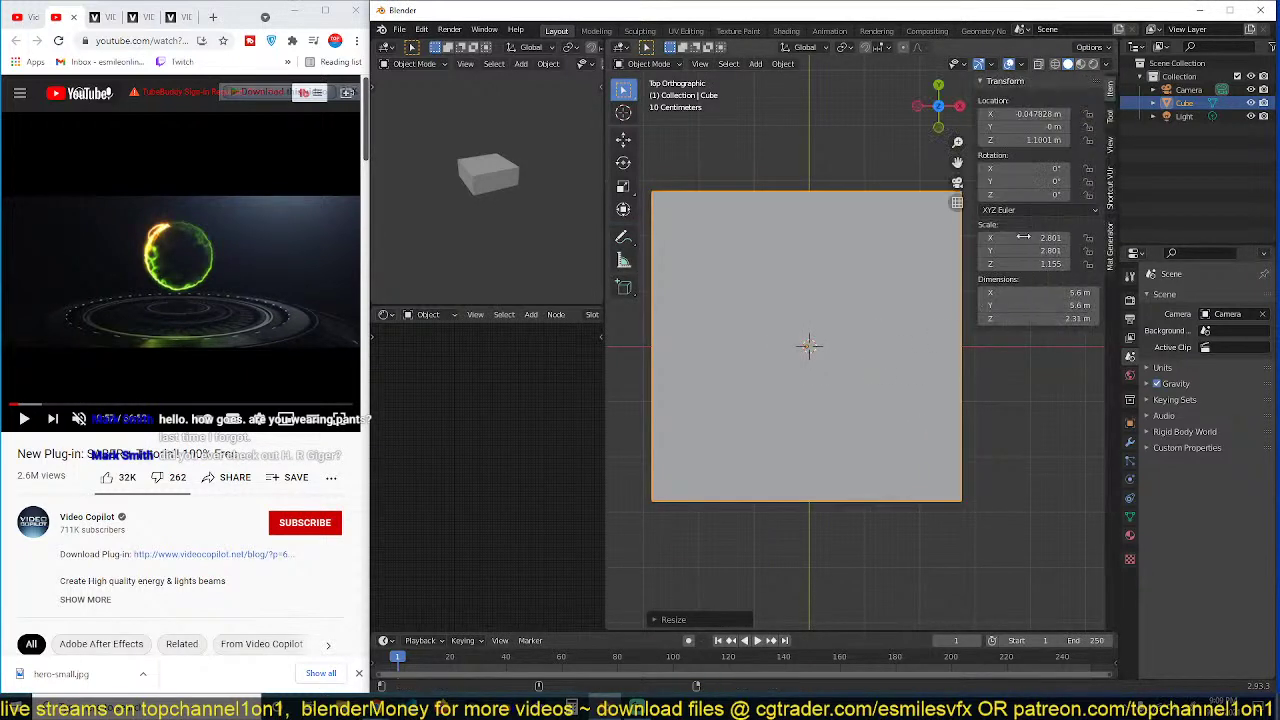
{"action": "left_click", "coordinate": [1112, 172]}
{"action": "key", "text": "n"}
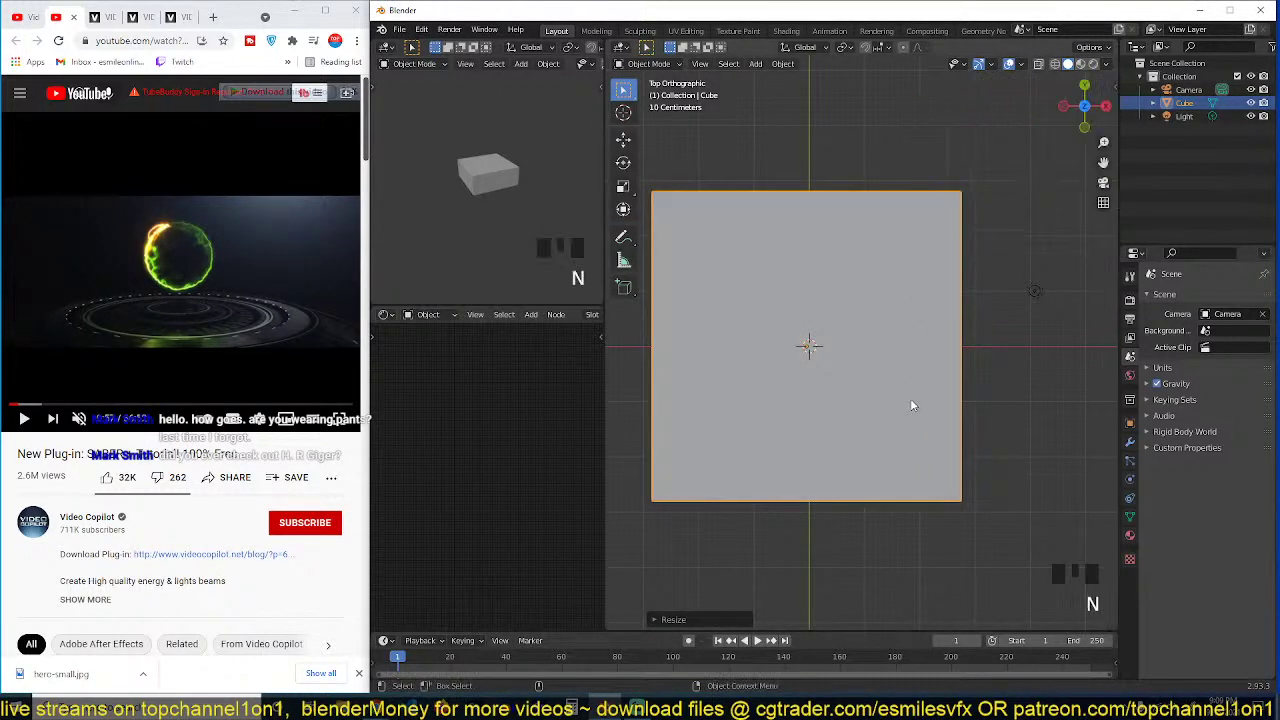
{"action": "key", "text": "s"}
{"action": "key", "text": "y"}
{"action": "left_click", "coordinate": [857, 340]}
{"action": "key", "text": "h"}
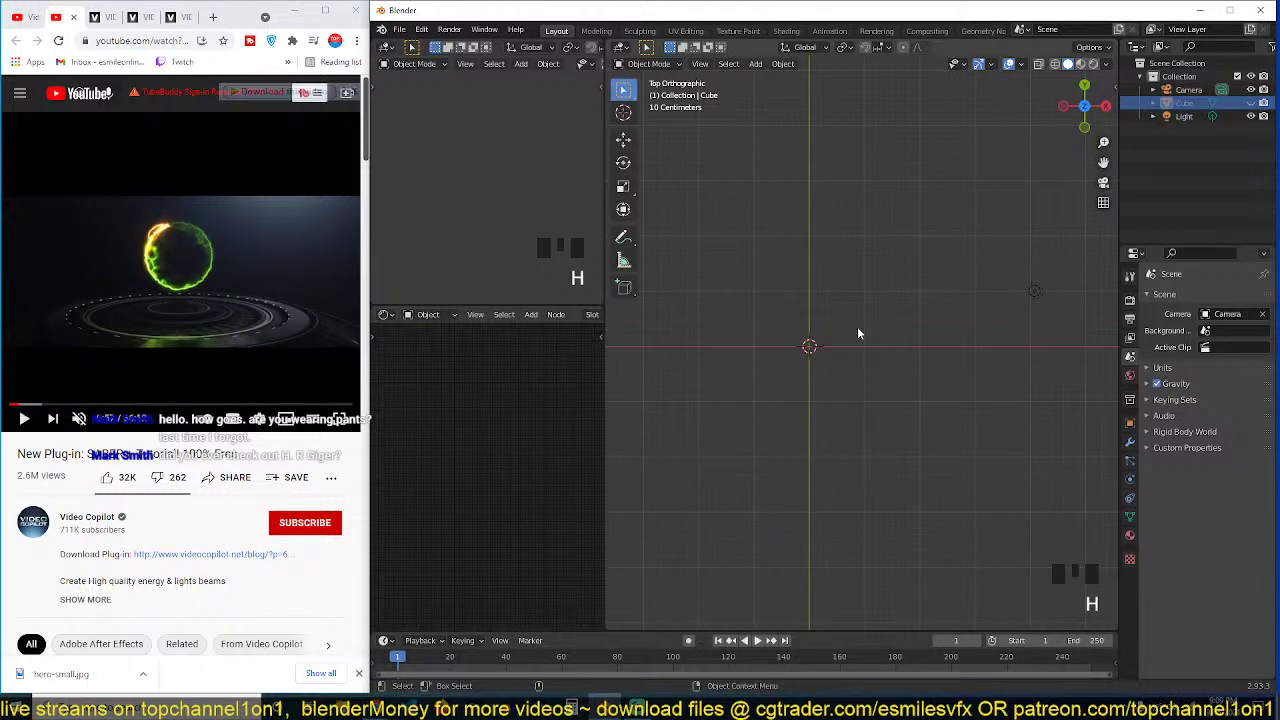
{"action": "key", "text": "alt+h"}
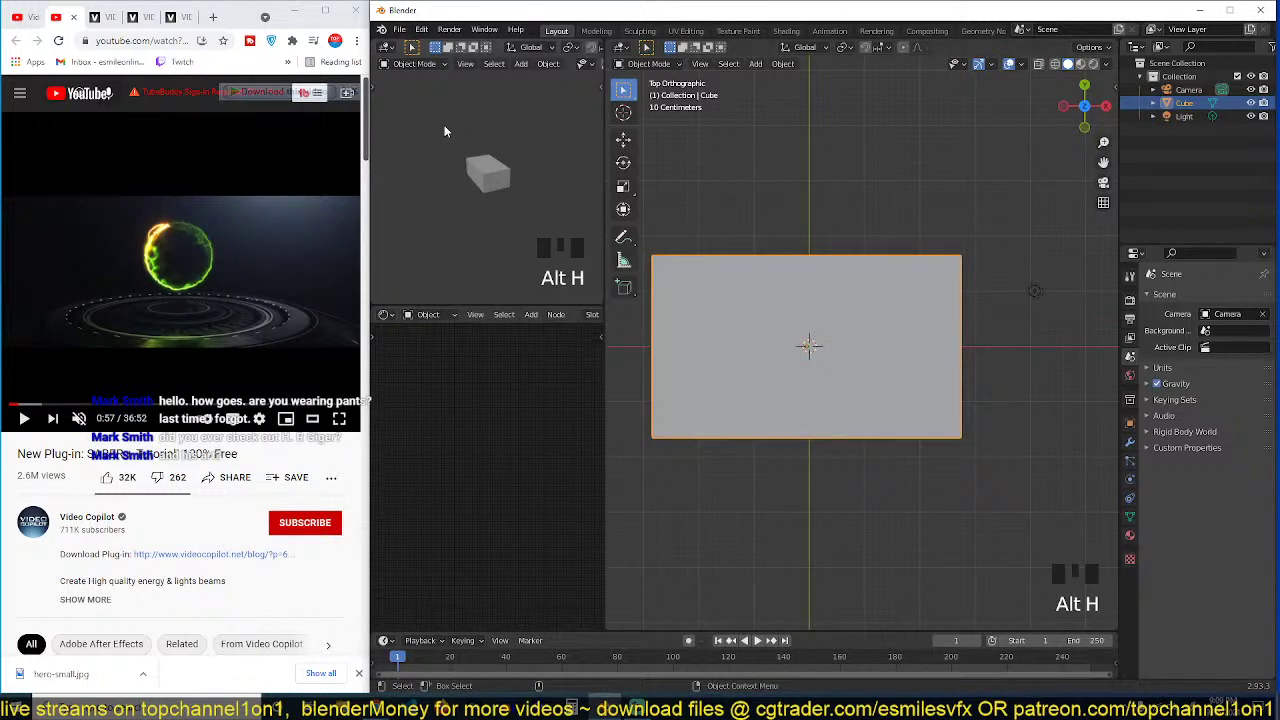
Step: Move the cube toward the camera and stretch it to about 3.25 in Y and 4.63 in X scale, with the small viewport in camera view
{"action": "key", "text": "KP_0"}
{"action": "scroll", "coordinate": [897, 366], "scroll_direction": "down", "scroll_amount": 5}
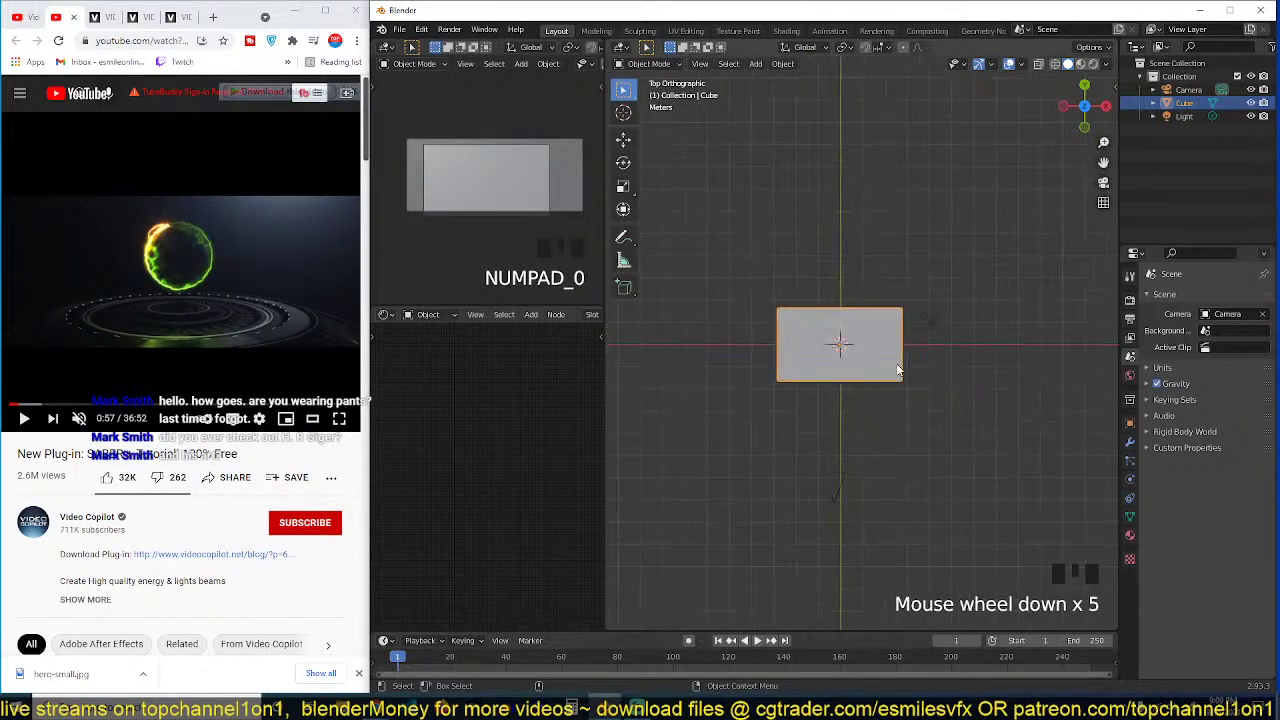
{"action": "key", "text": "g"}
{"action": "left_click", "coordinate": [904, 408]}
{"action": "key", "text": "s"}
{"action": "key", "text": "y"}
{"action": "left_click", "coordinate": [946, 440]}
{"action": "key", "text": "s"}
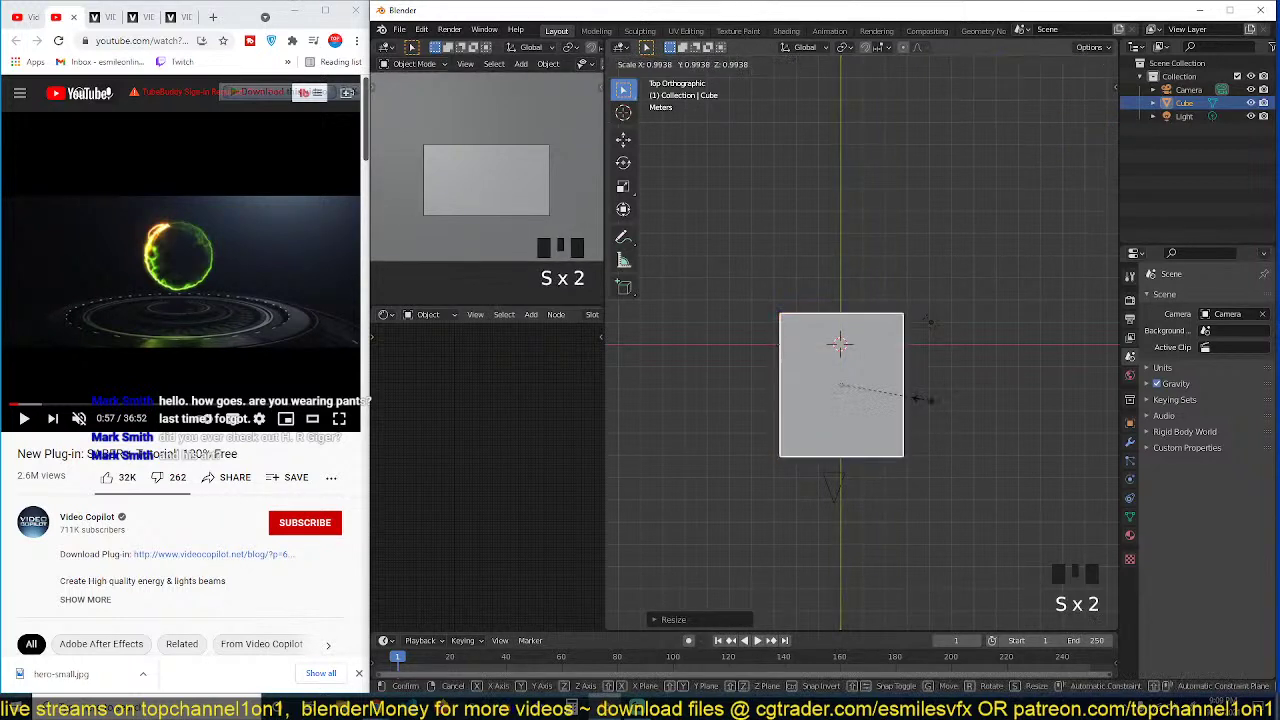
{"action": "key", "text": "x"}
{"action": "left_click", "coordinate": [985, 430]}
Step: Set the cube's viewport display to Wire
{"action": "left_click", "coordinate": [1146, 419]}
{"action": "left_click", "coordinate": [1130, 425]}
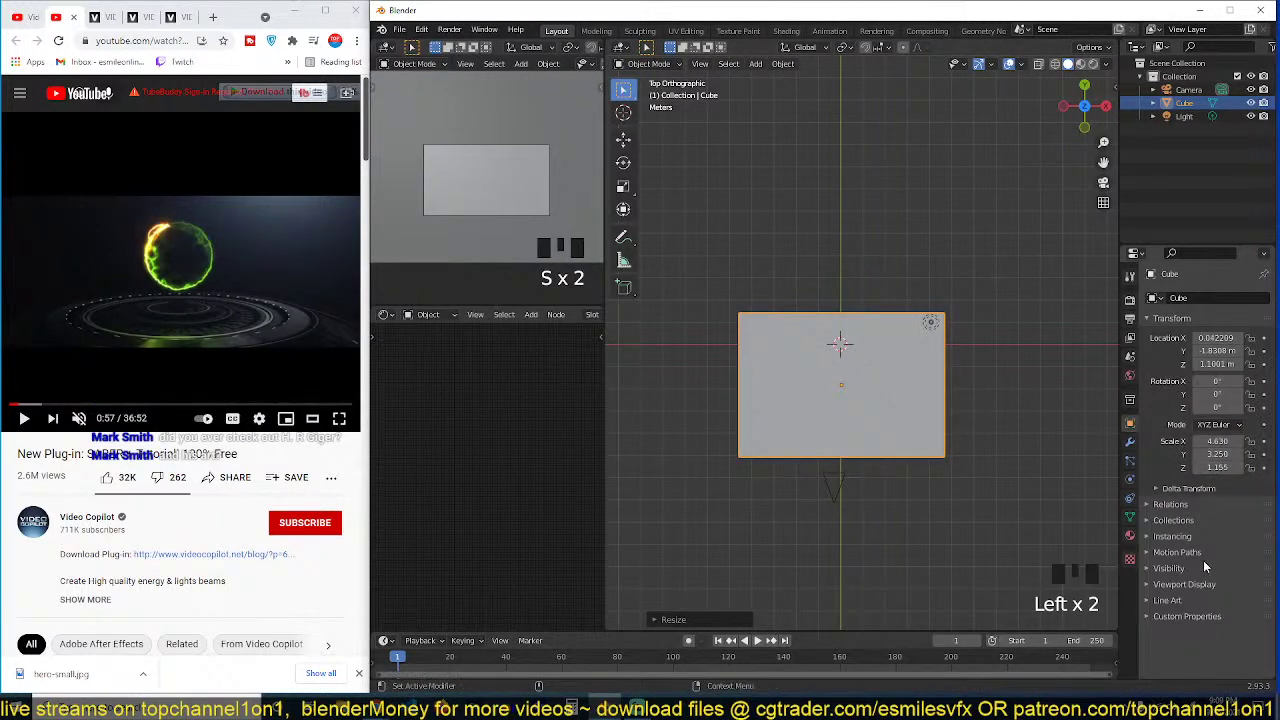
{"action": "left_click", "coordinate": [1201, 586]}
{"action": "scroll", "coordinate": [1201, 586], "scroll_direction": "down", "scroll_amount": 6}
{"action": "left_click", "coordinate": [1218, 618]}
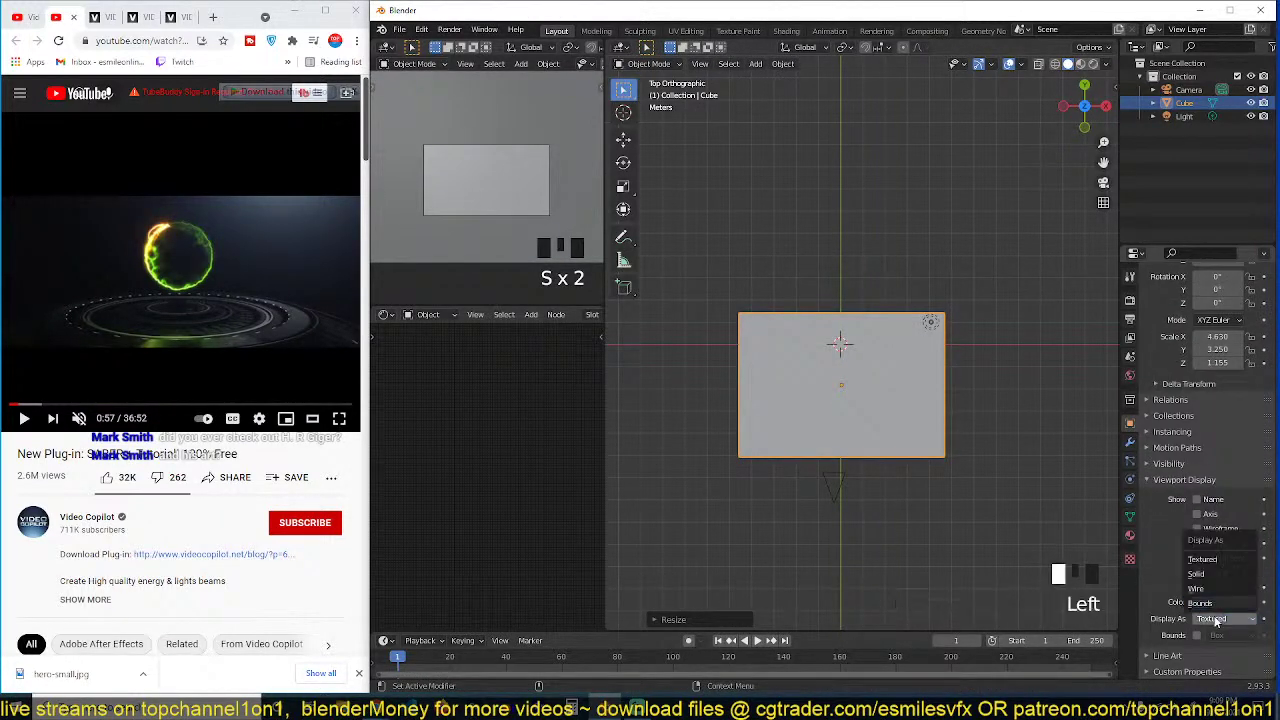
{"action": "left_click", "coordinate": [1220, 588]}
{"action": "scroll", "coordinate": [837, 382], "scroll_direction": "up", "scroll_amount": 3}
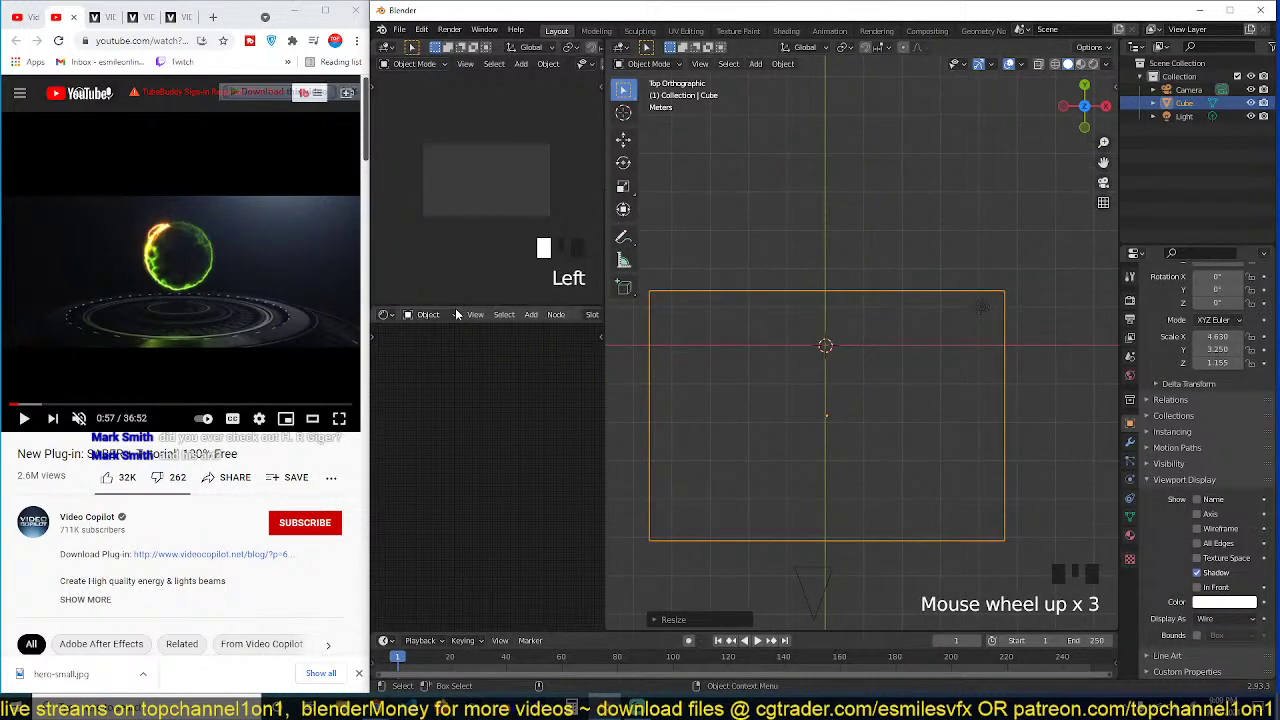
Step: Create a new material for the cube and add a Principled Volume node to it
{"action": "scroll", "coordinate": [462, 314], "scroll_direction": "down", "scroll_amount": 5}
{"action": "scroll", "coordinate": [465, 315], "scroll_direction": "up", "scroll_amount": 2}
{"action": "scroll", "coordinate": [500, 313], "scroll_direction": "down", "scroll_amount": 5}
{"action": "left_click", "coordinate": [532, 314]}
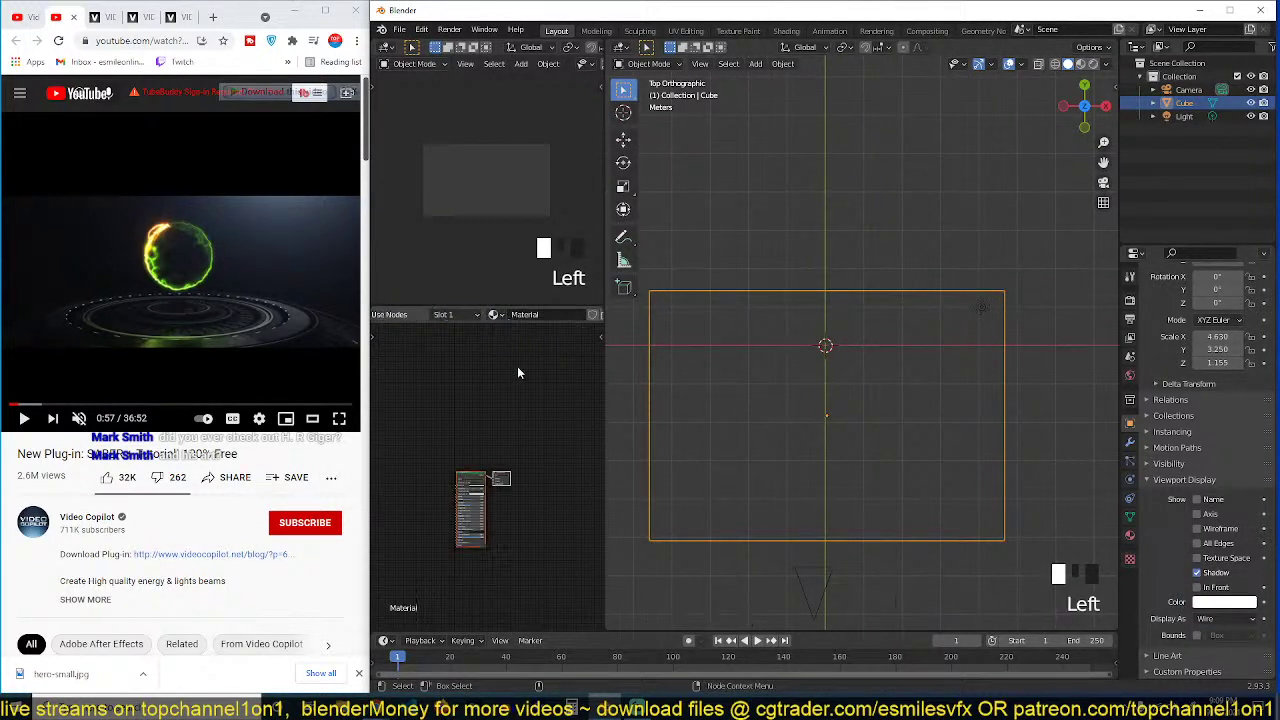
{"action": "scroll", "coordinate": [540, 460], "scroll_direction": "up", "scroll_amount": 8}
{"action": "key", "text": "shift+a"}
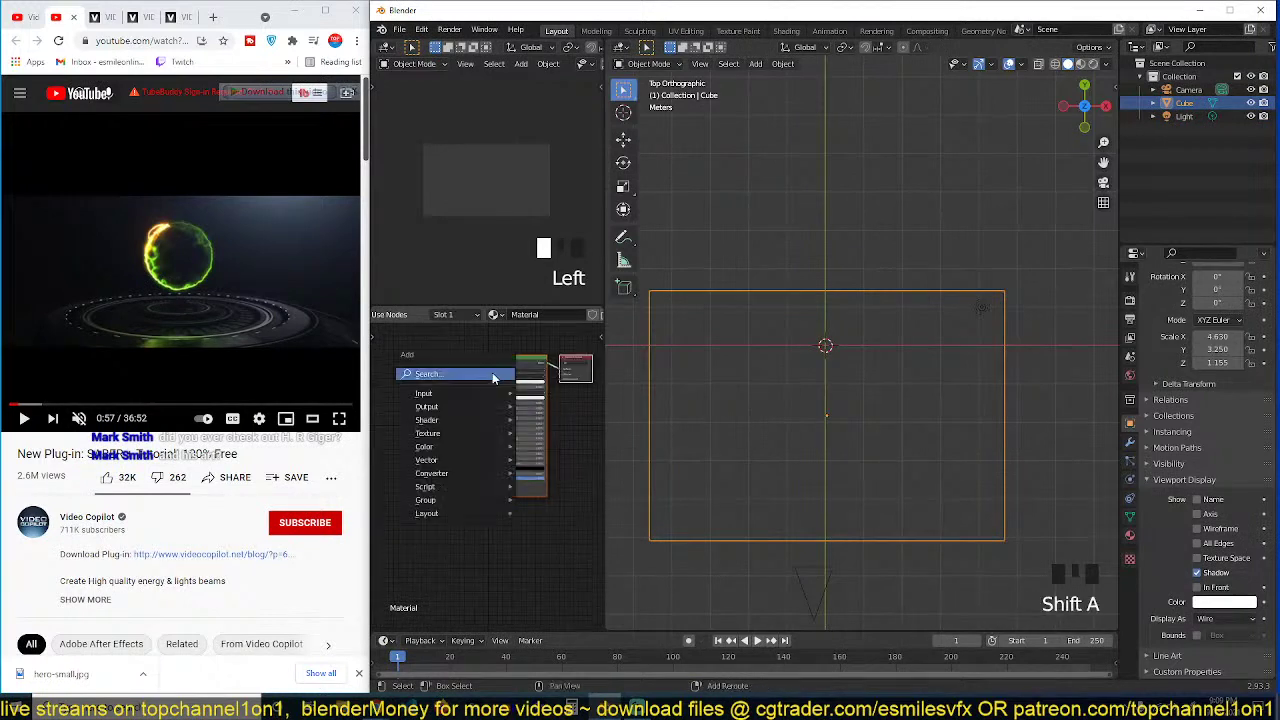
{"action": "mouse_move", "coordinate": [466, 420]}
{"action": "left_click", "coordinate": [566, 539]}
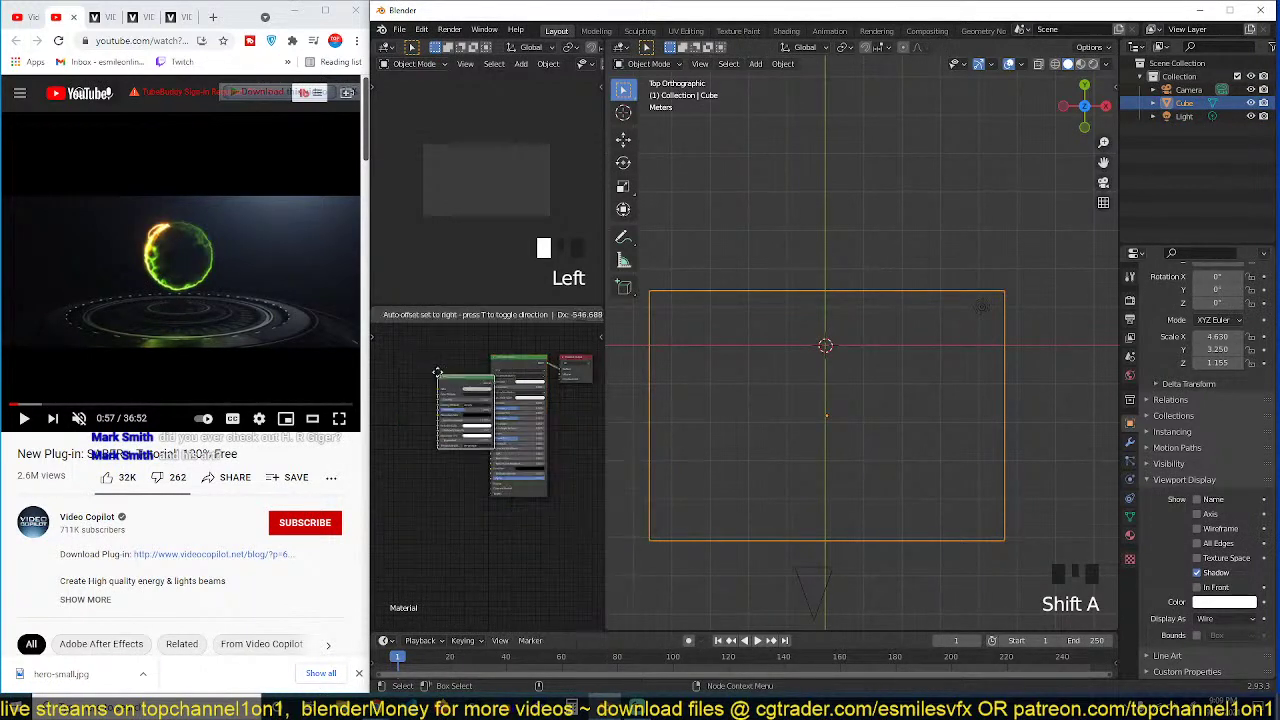
{"action": "left_click", "coordinate": [424, 353]}
Step: Connect the Principled Volume node to the material output's Volume input and delete the Principled BSDF node
{"action": "left_click", "coordinate": [460, 371], "text": "ctrl"}
{"action": "left_click", "coordinate": [474, 364], "text": "ctrl+shift"}
{"action": "left_click", "coordinate": [517, 370], "text": "ctrl"}
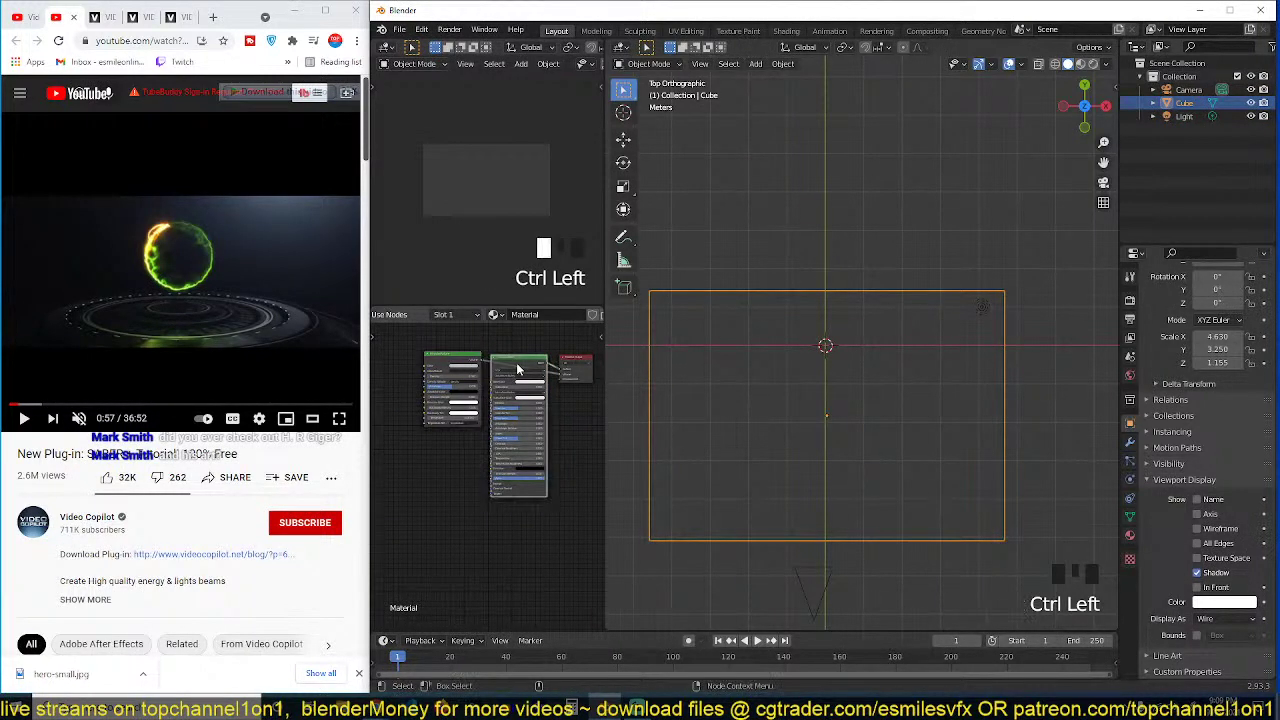
{"action": "key", "text": "Delete"}
Step: Switch the small camera viewport to rendered shading
{"action": "scroll", "coordinate": [517, 370], "scroll_direction": "up", "scroll_amount": 3}
{"action": "scroll", "coordinate": [520, 120], "scroll_direction": "up", "scroll_amount": 4}
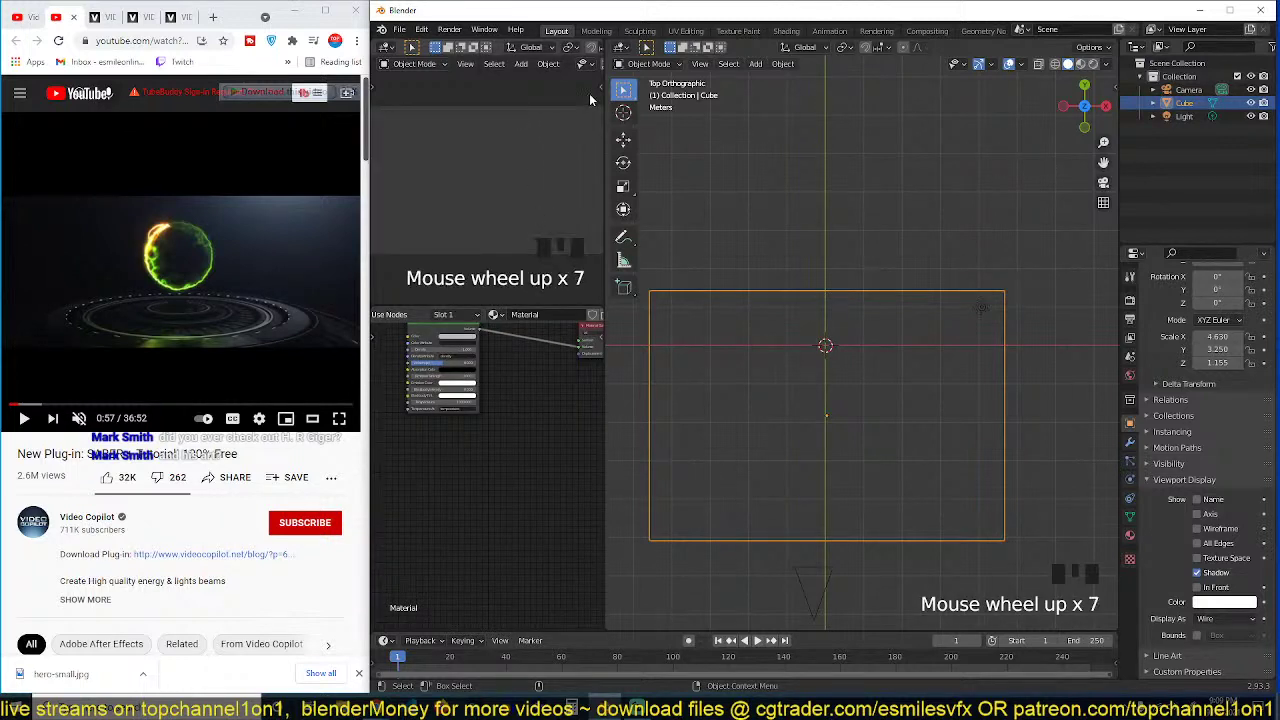
{"action": "scroll", "coordinate": [576, 66], "scroll_direction": "down", "scroll_amount": 4}
{"action": "scroll", "coordinate": [576, 66], "scroll_direction": "down", "scroll_amount": 4}
{"action": "left_click", "coordinate": [578, 66]}
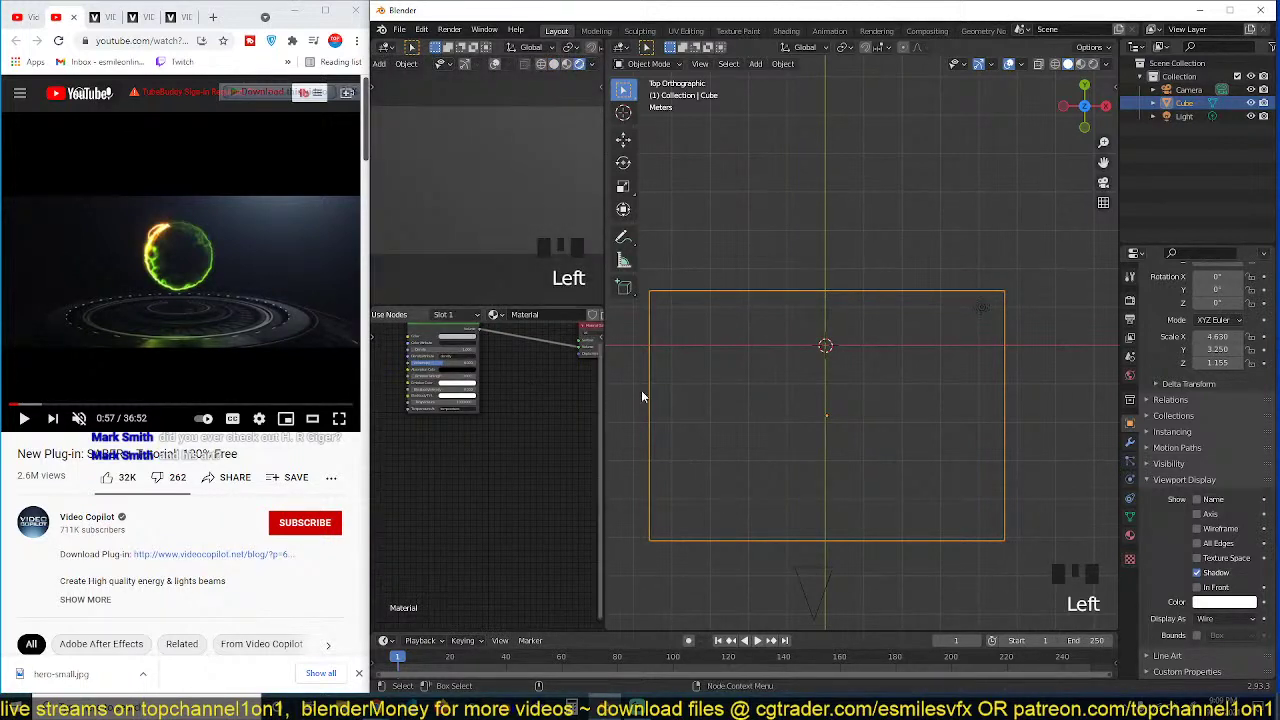
Step: Move the light closer to the camera in the top view, to about X 1.68 m and Y -3.9 m
{"action": "scroll", "coordinate": [811, 448], "scroll_direction": "down", "scroll_amount": 2}
{"action": "left_click", "coordinate": [946, 330]}
{"action": "key", "text": "g"}
{"action": "left_click", "coordinate": [879, 460]}
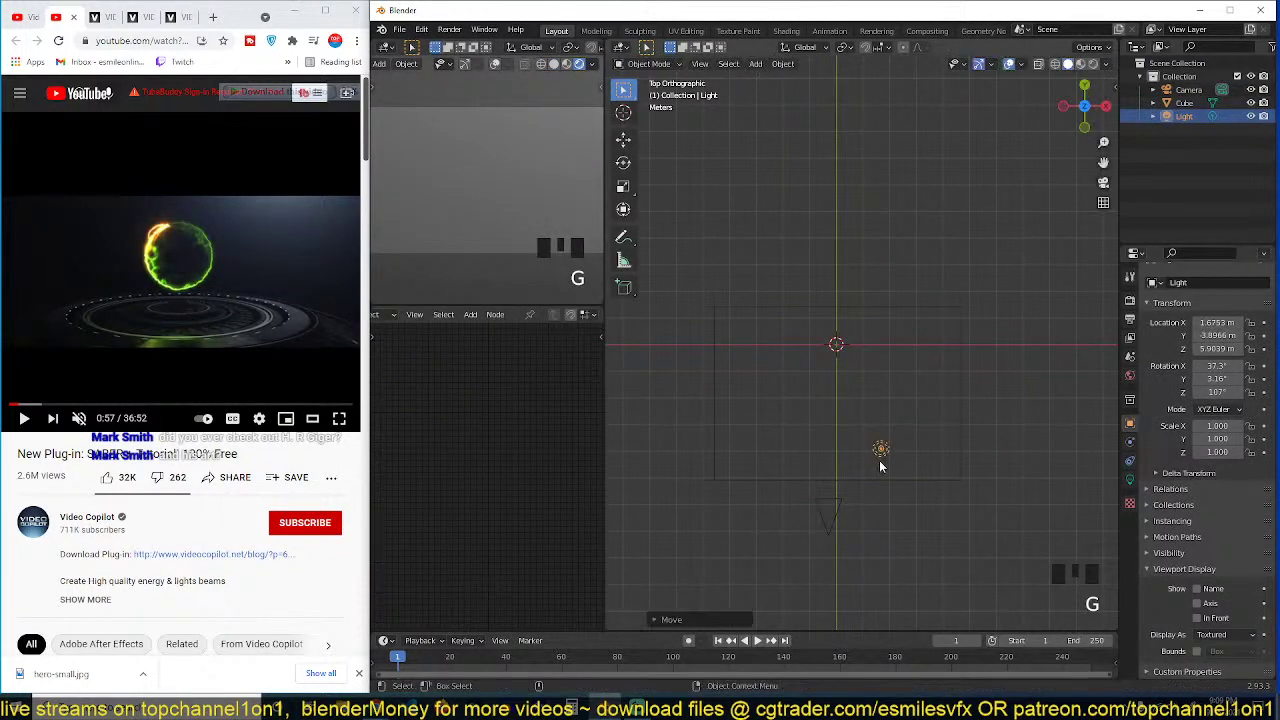
Step: Lower the light into the cube in the front view, to about X 0.65 m and Z 2.09 m
{"action": "key", "text": "KP_1"}
{"action": "scroll", "coordinate": [879, 460], "scroll_direction": "up", "scroll_amount": 4}
{"action": "scroll", "coordinate": [900, 309], "scroll_direction": "down", "scroll_amount": 1}
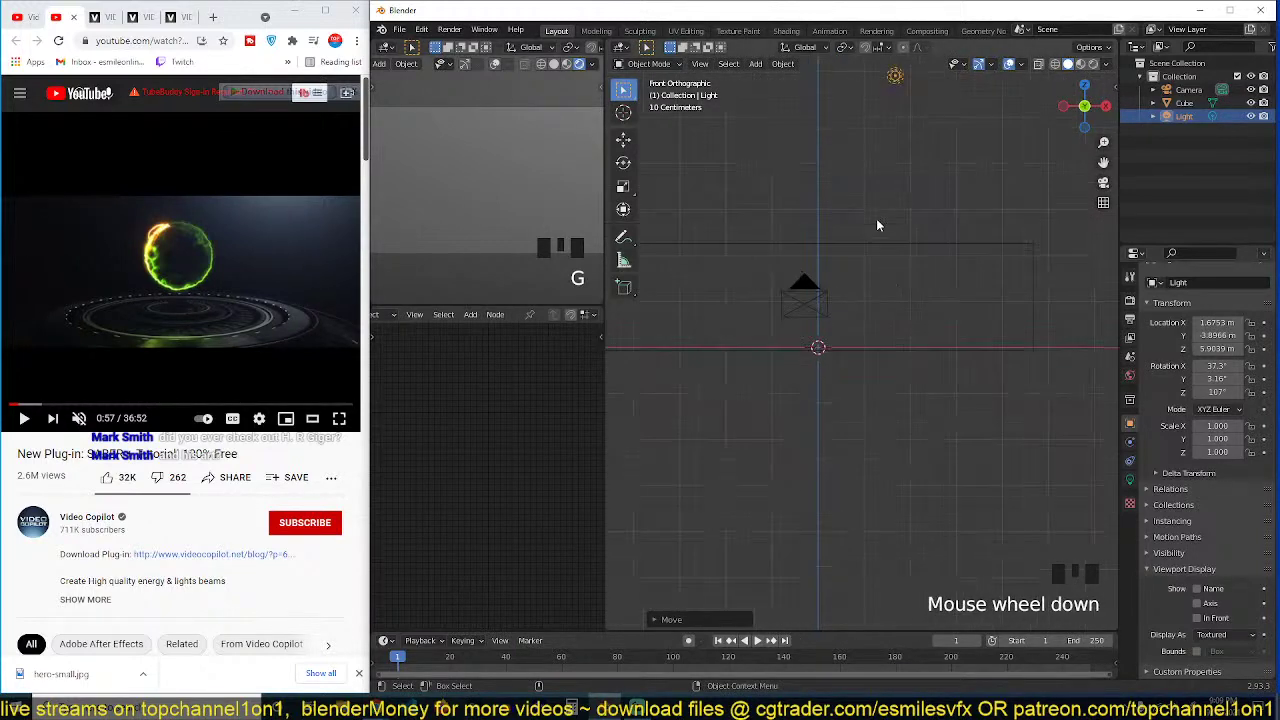
{"action": "key", "text": "g"}
{"action": "left_click", "coordinate": [844, 342]}
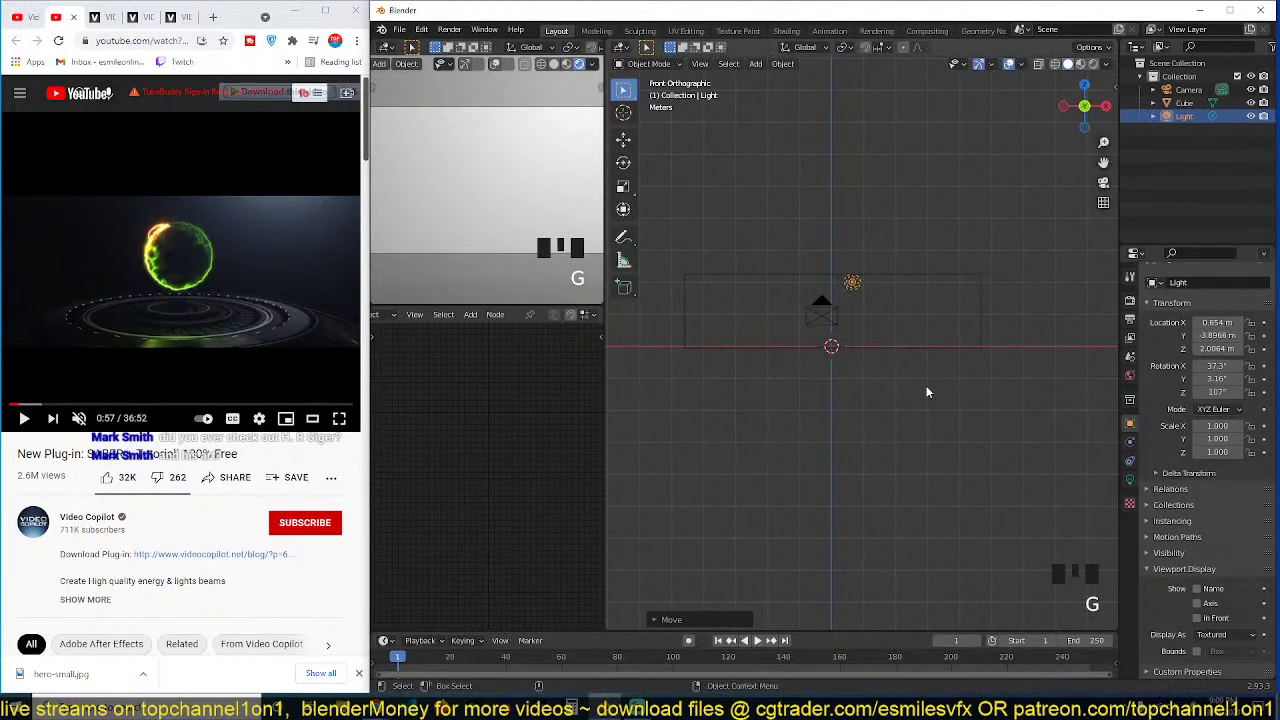
Step: Scale the cube along X to roughly half its width, and reselect the light
{"action": "left_click", "coordinate": [992, 314], "text": "alt"}
{"action": "left_click", "coordinate": [975, 309]}
{"action": "key", "text": "s"}
{"action": "key", "text": "x"}
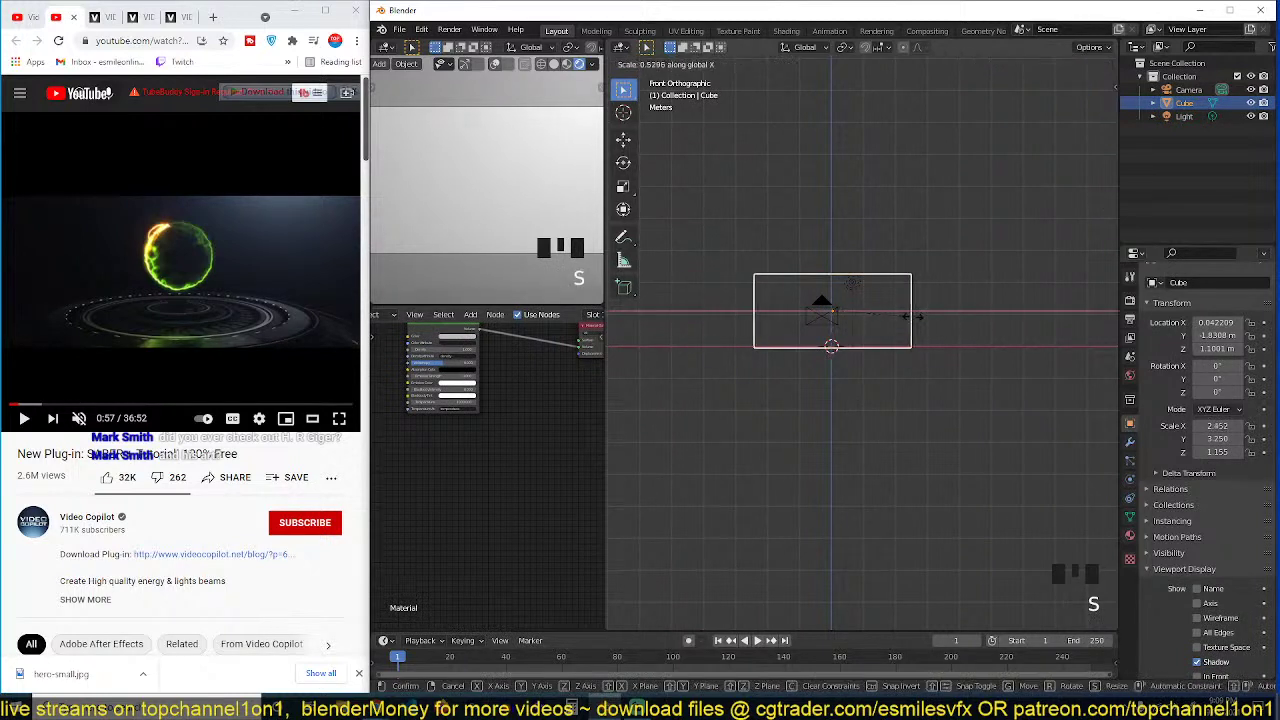
{"action": "left_click", "coordinate": [910, 316]}
{"action": "left_click", "coordinate": [852, 283]}
{"action": "scroll", "coordinate": [468, 171], "scroll_direction": "down", "scroll_amount": 3}
{"action": "scroll", "coordinate": [468, 171], "scroll_direction": "up", "scroll_amount": 2}
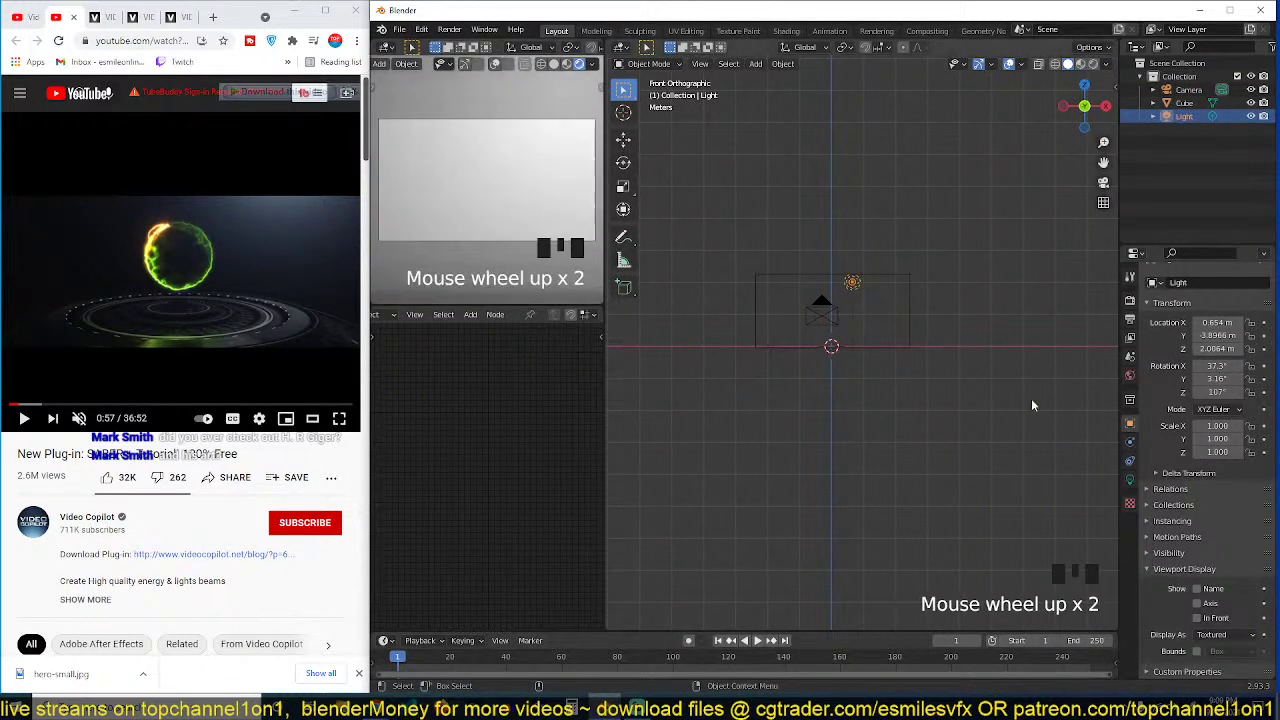
Step: Move the camera slightly sideways to line it up with the scene's vertical centre axis
{"action": "left_click", "coordinate": [835, 325]}
{"action": "key", "text": "g"}
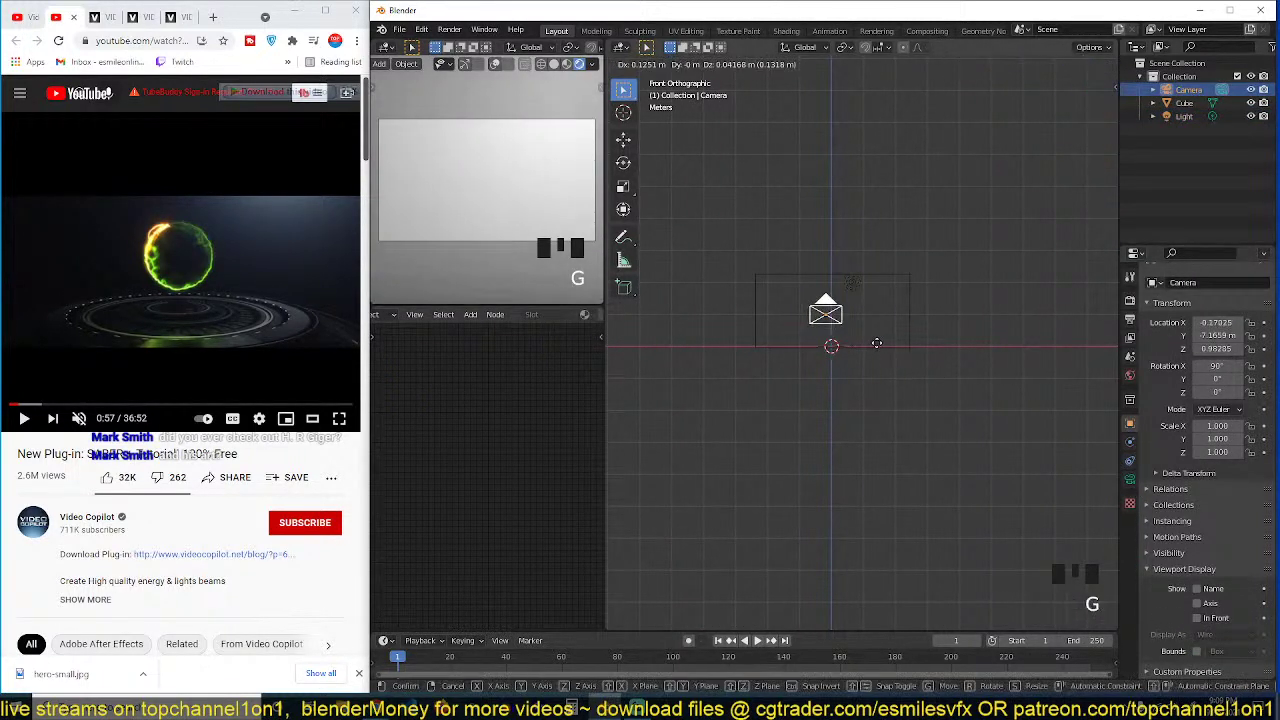
{"action": "left_click", "coordinate": [882, 343]}
Step: Shift the cube and light together along X, bringing the light to about X 0.36 m, and clear the selection
{"action": "left_click", "coordinate": [908, 335]}
{"action": "left_click", "coordinate": [873, 289], "text": "shift"}
{"action": "left_click", "coordinate": [867, 289], "text": "shift"}
{"action": "key", "text": "f"}
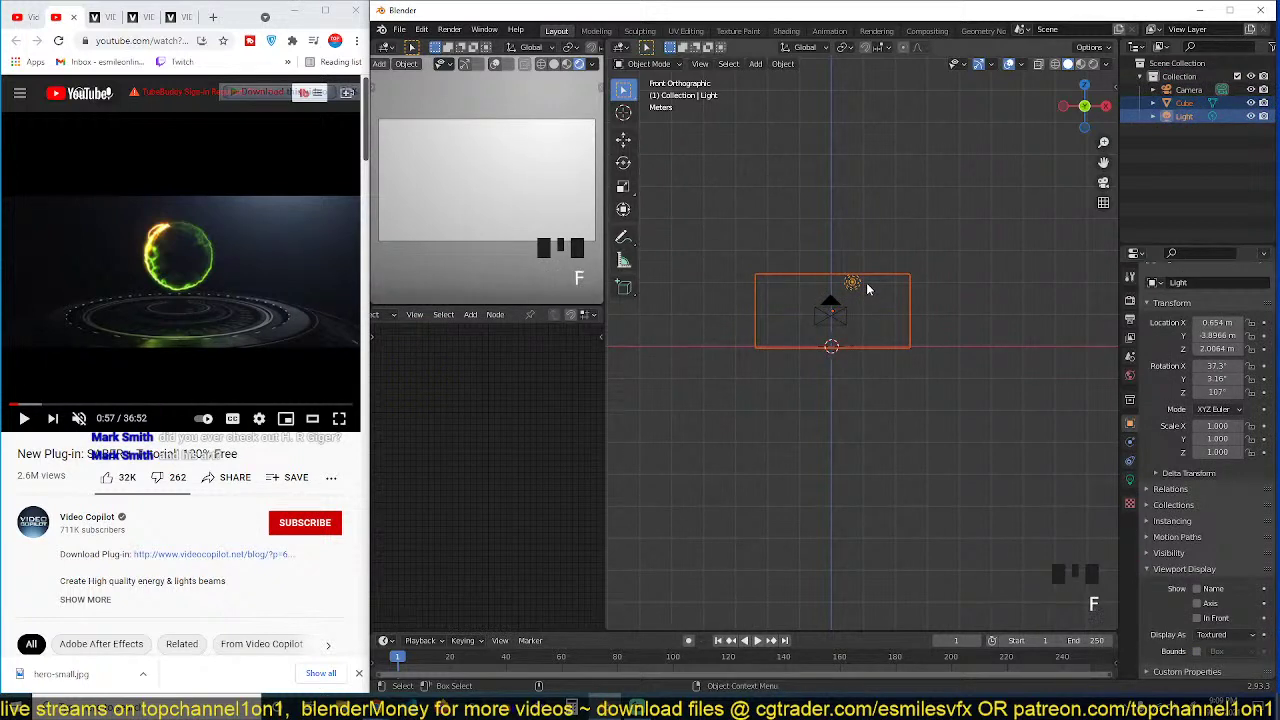
{"action": "key", "text": "g"}
{"action": "left_click", "coordinate": [863, 291]}
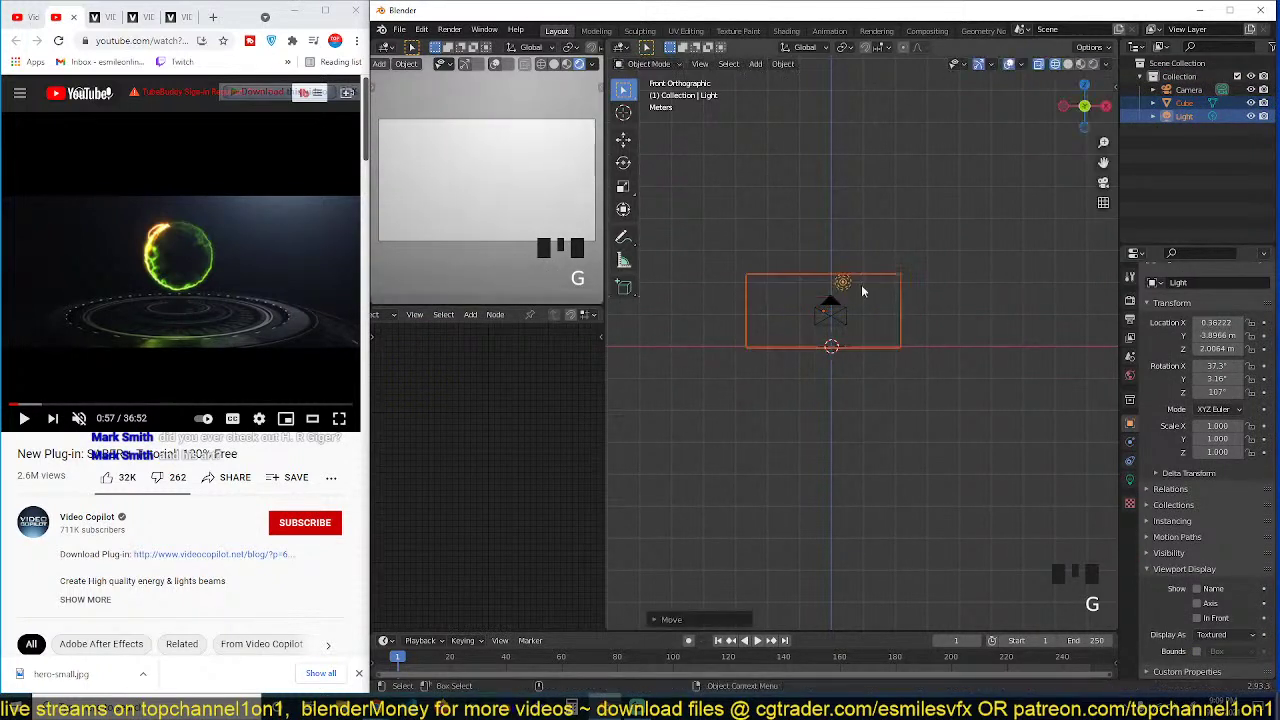
{"action": "left_click", "coordinate": [884, 377]}
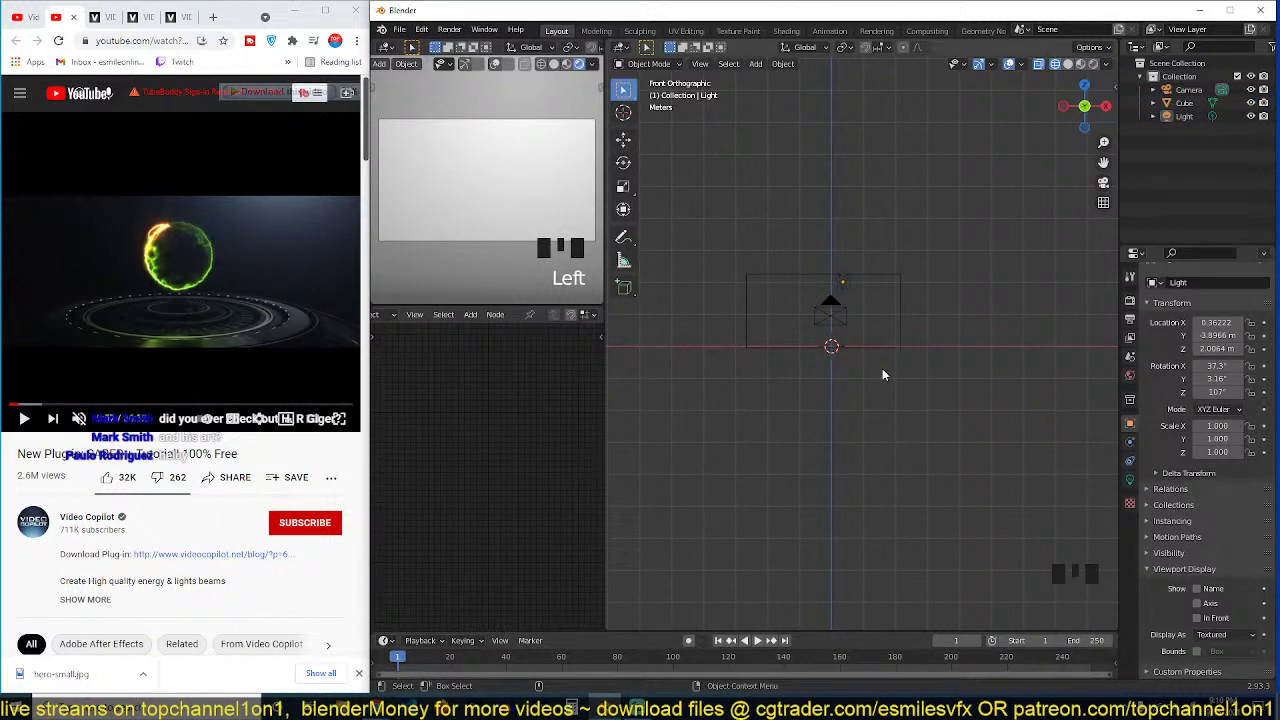
Step: Set the point light's power to 10 W and its colour to light blue
{"action": "left_click", "coordinate": [1130, 479]}
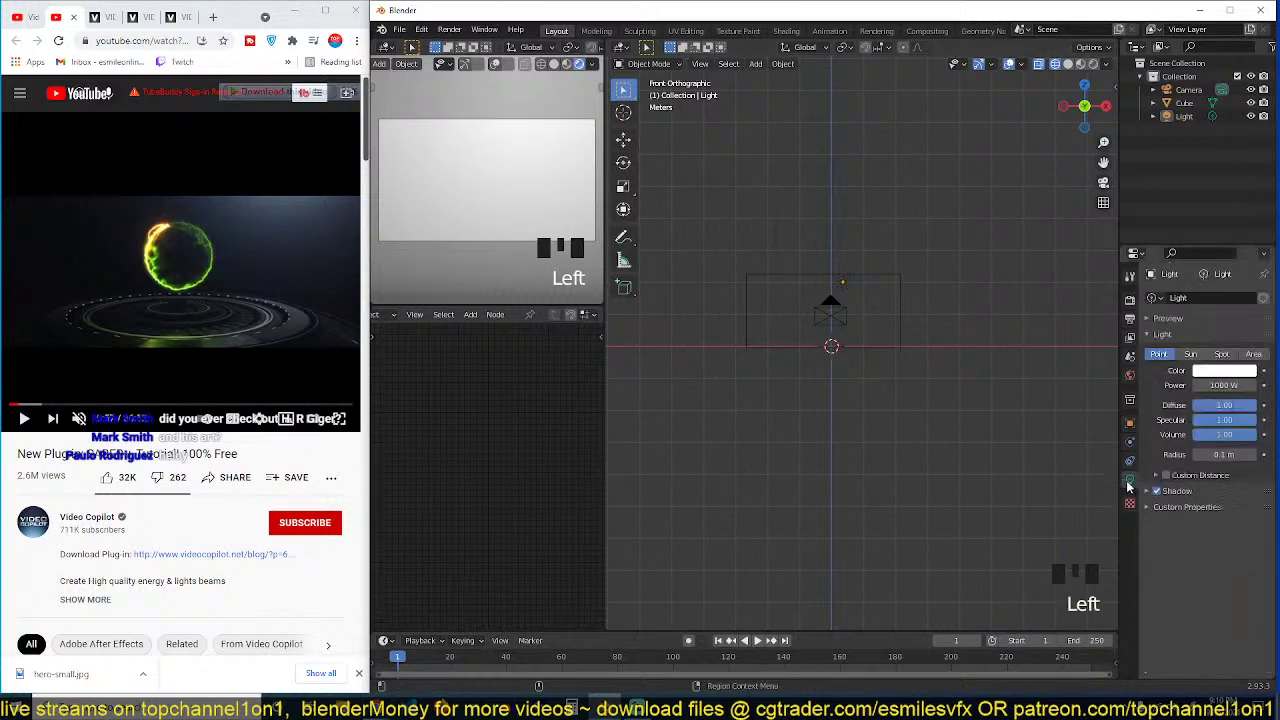
{"action": "left_click_drag", "start_coordinate": [1207, 381], "coordinate": [1008, 375]}
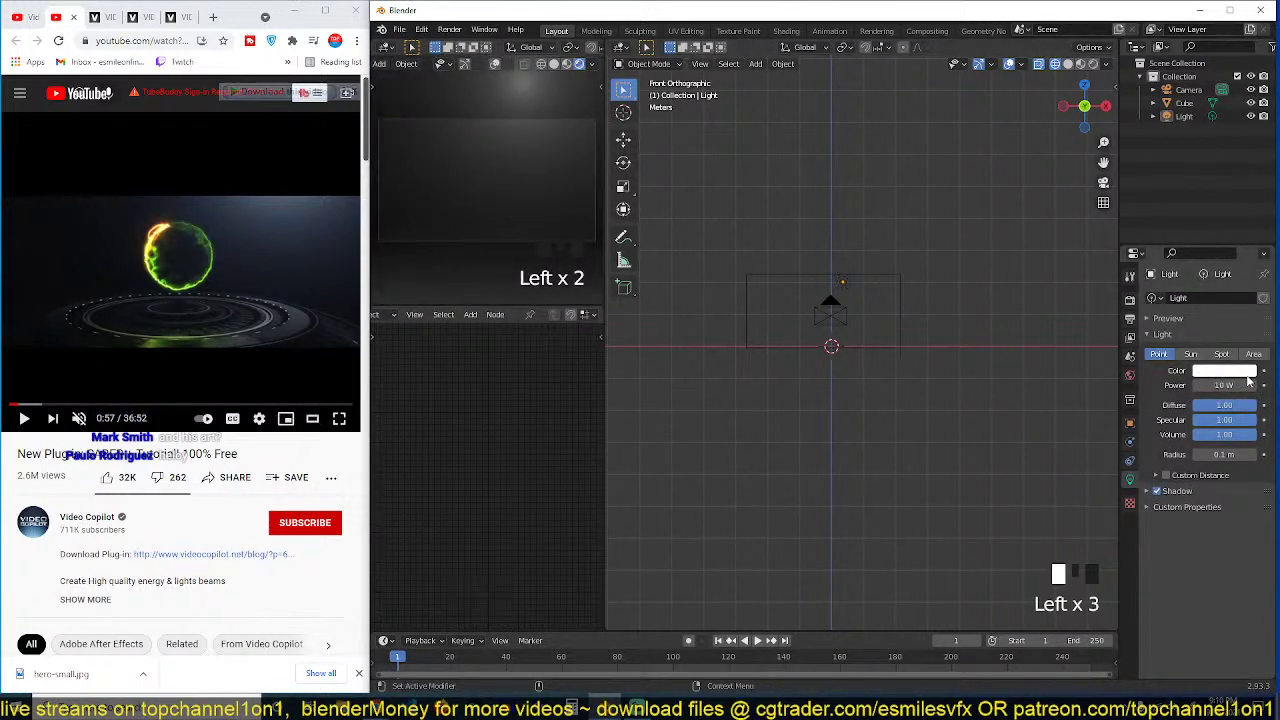
{"action": "left_click", "coordinate": [1246, 371]}
{"action": "left_click", "coordinate": [1146, 252]}
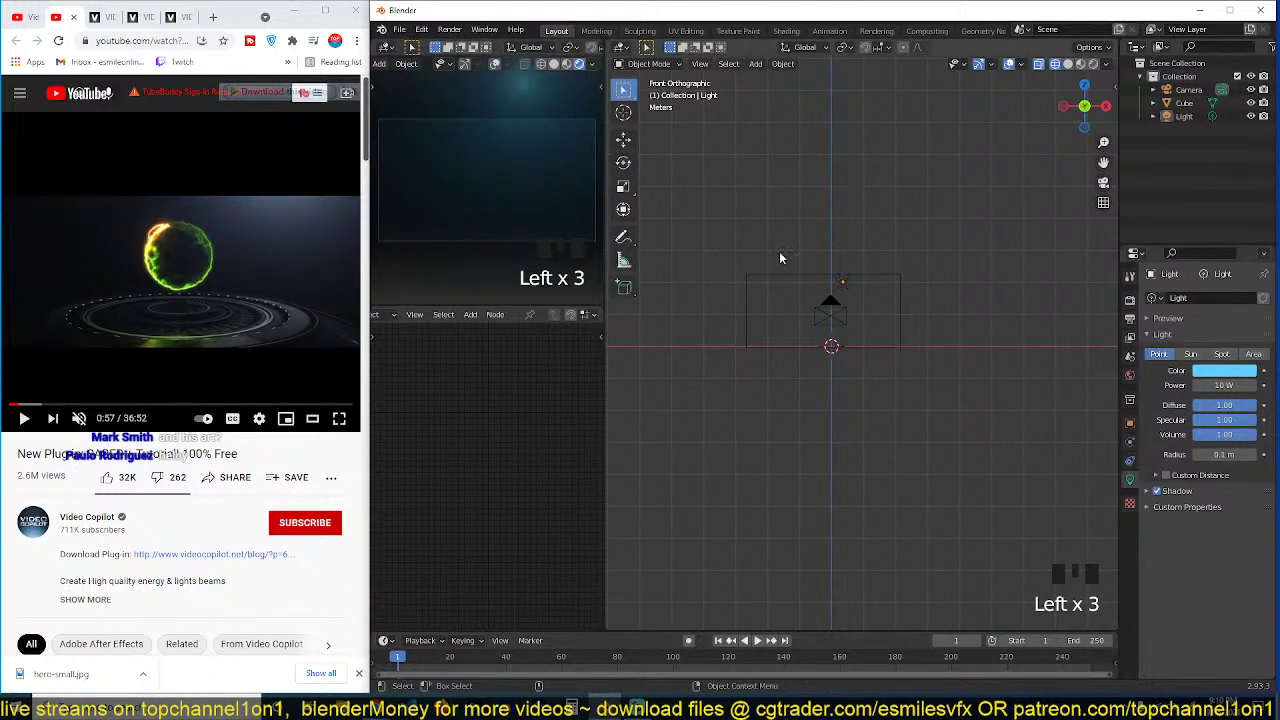
Step: Set the camera's viewport passepartout opacity to 1.000 and clear the selection
{"action": "scroll", "coordinate": [857, 337], "scroll_direction": "up", "scroll_amount": 2}
{"action": "left_click", "coordinate": [817, 300]}
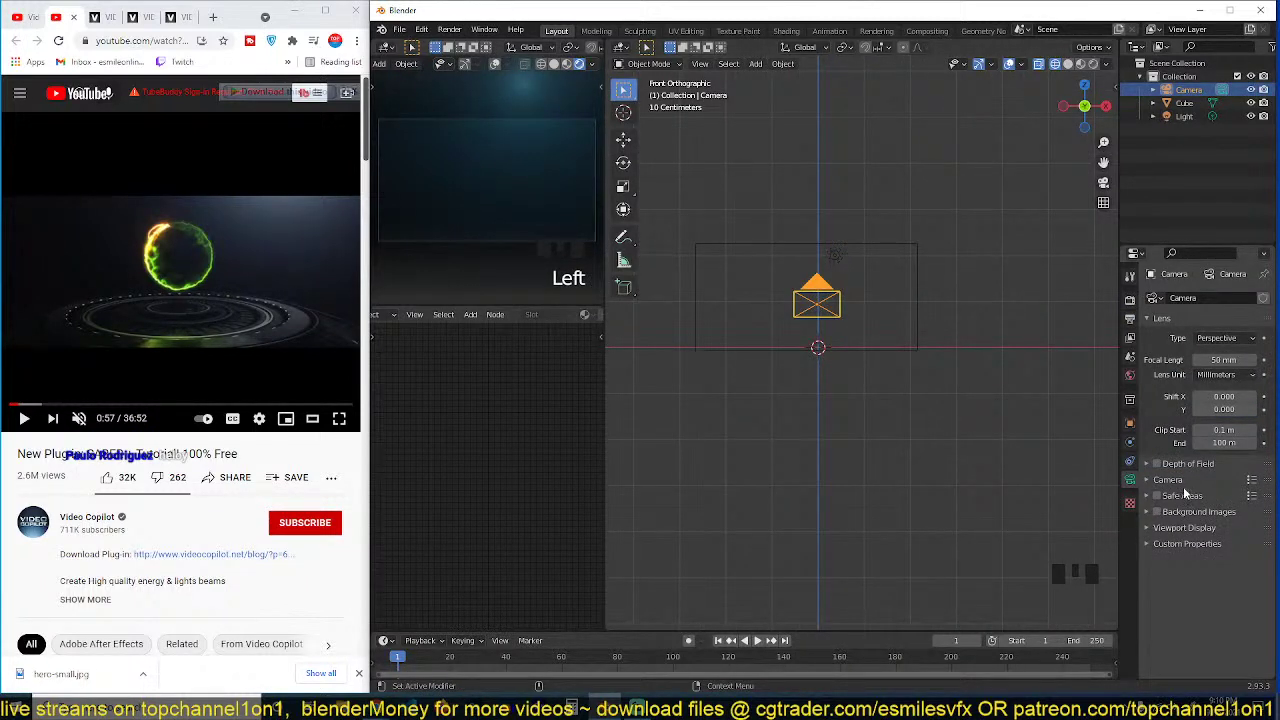
{"action": "left_click", "coordinate": [1189, 526]}
{"action": "left_click_drag", "start_coordinate": [1229, 625], "coordinate": [1264, 625]}
{"action": "scroll", "coordinate": [726, 240], "scroll_direction": "up", "scroll_amount": 4}
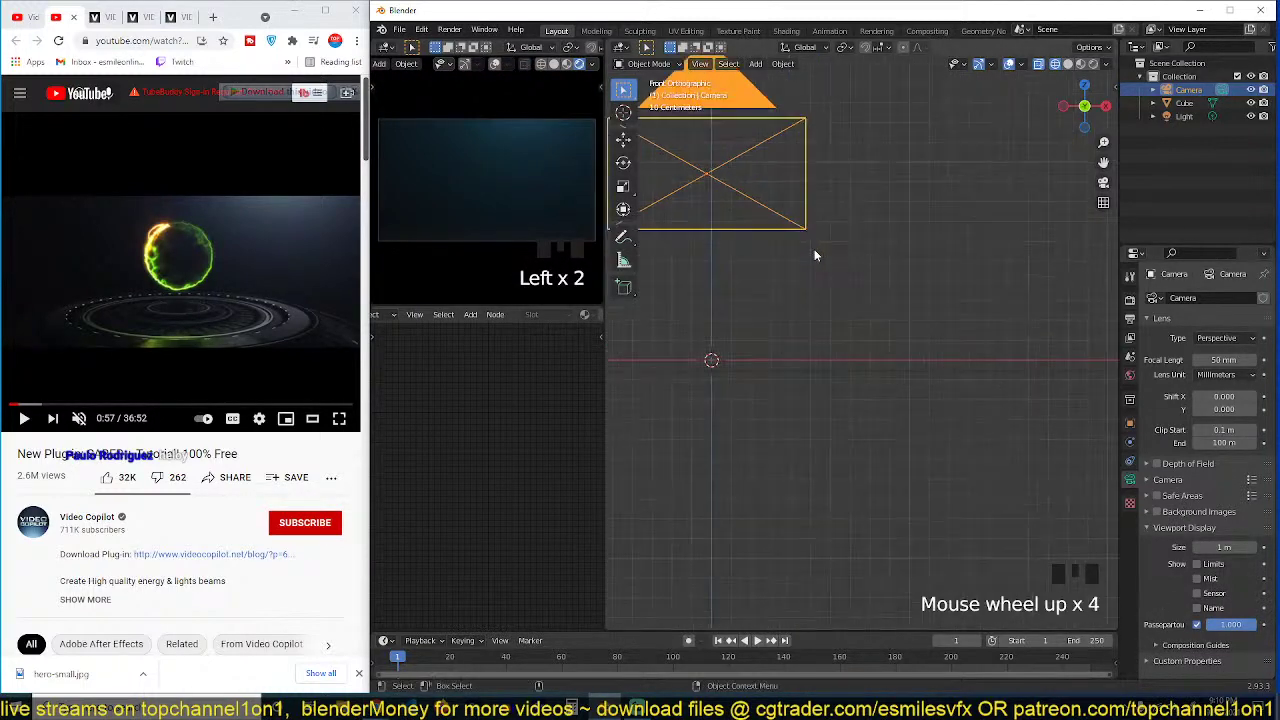
{"action": "scroll", "coordinate": [813, 260], "scroll_direction": "down", "scroll_amount": 5}
{"action": "key", "text": "alt+a"}
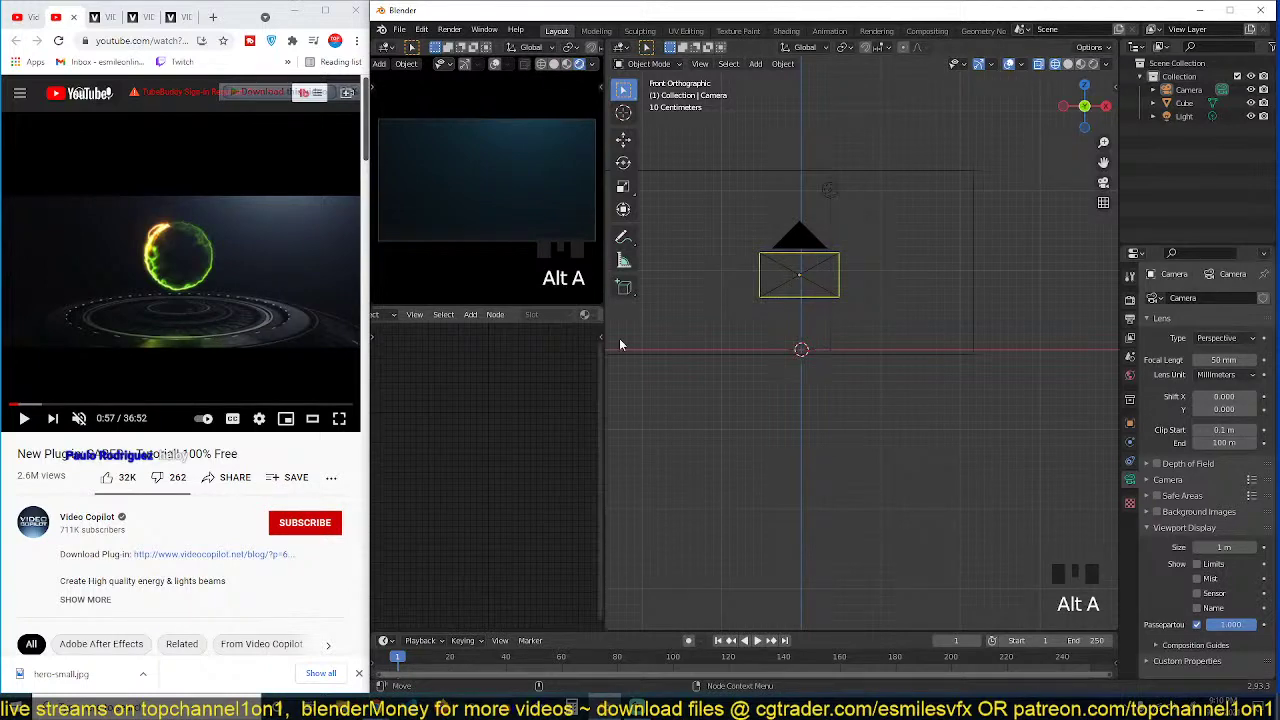
Step: Add a mesh circle at the world origin in the top view
{"action": "key", "text": "grave"}
{"action": "key", "text": "KP_7"}
{"action": "key", "text": "shift+a"}
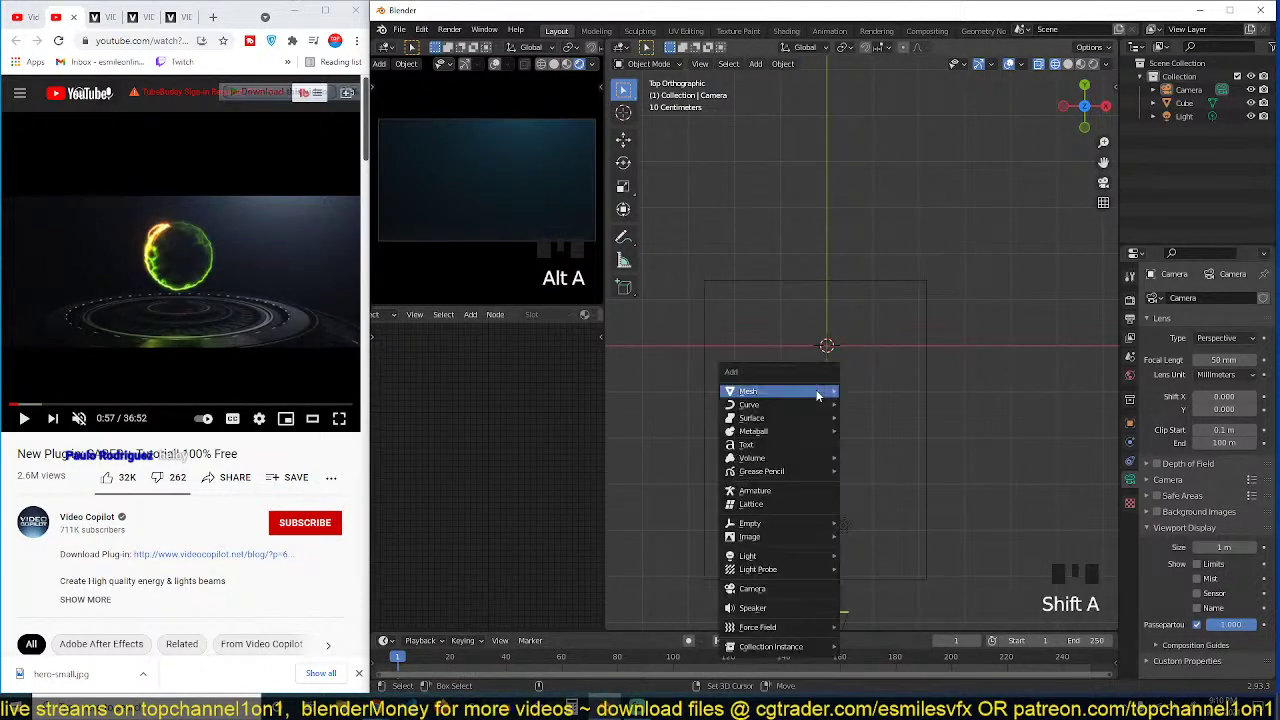
{"action": "mouse_move", "coordinate": [830, 392]}
{"action": "left_click", "coordinate": [862, 410]}
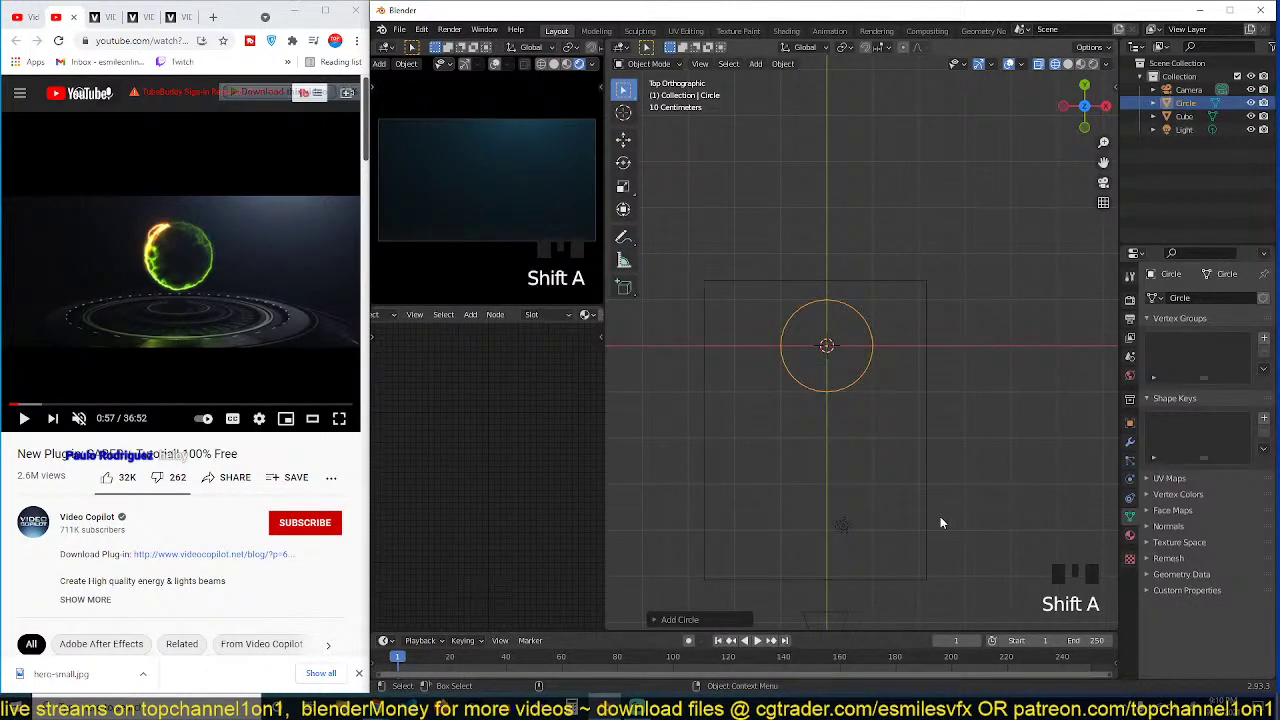
Step: Move the camera, cube and light together along Y so the fog cube surrounds the circle, and clear the selection
{"action": "scroll", "coordinate": [940, 523], "scroll_direction": "down", "scroll_amount": 5}
{"action": "left_click_drag", "start_coordinate": [775, 300], "coordinate": [916, 484]}
{"action": "key", "text": "g"}
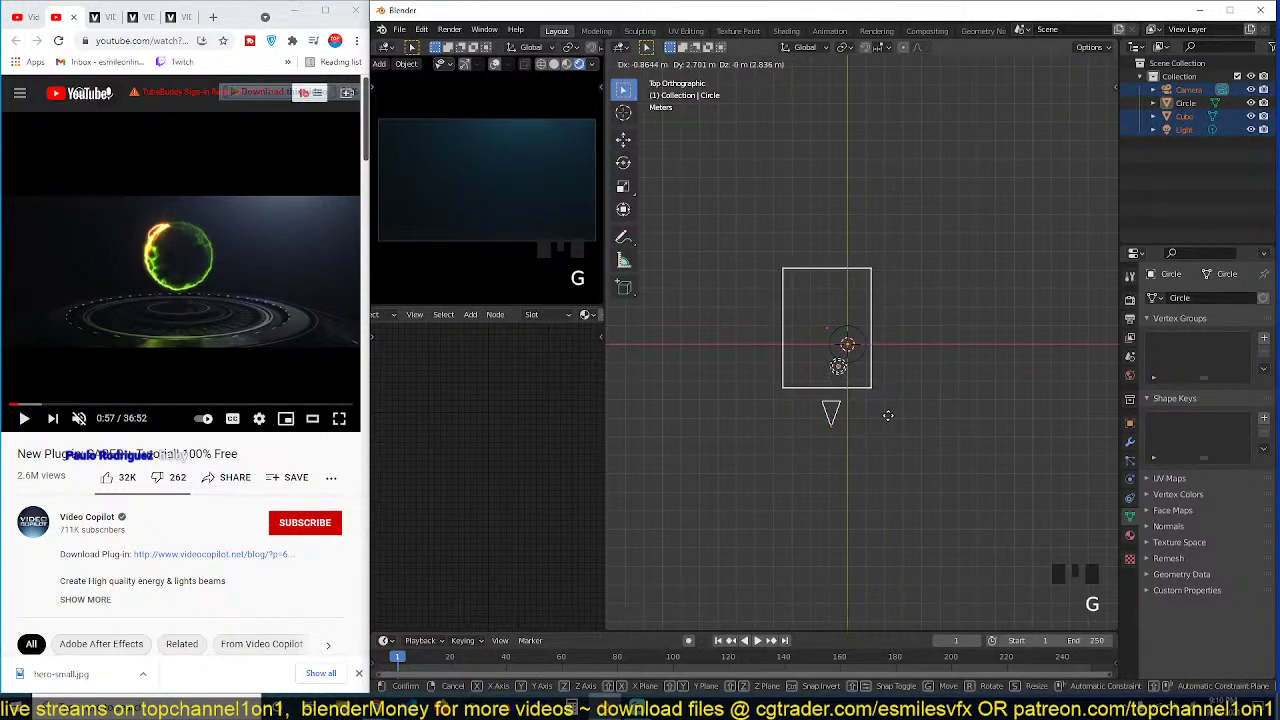
{"action": "left_click", "coordinate": [888, 415]}
{"action": "scroll", "coordinate": [908, 366], "scroll_direction": "up", "scroll_amount": 6}
{"action": "left_click", "coordinate": [869, 378]}
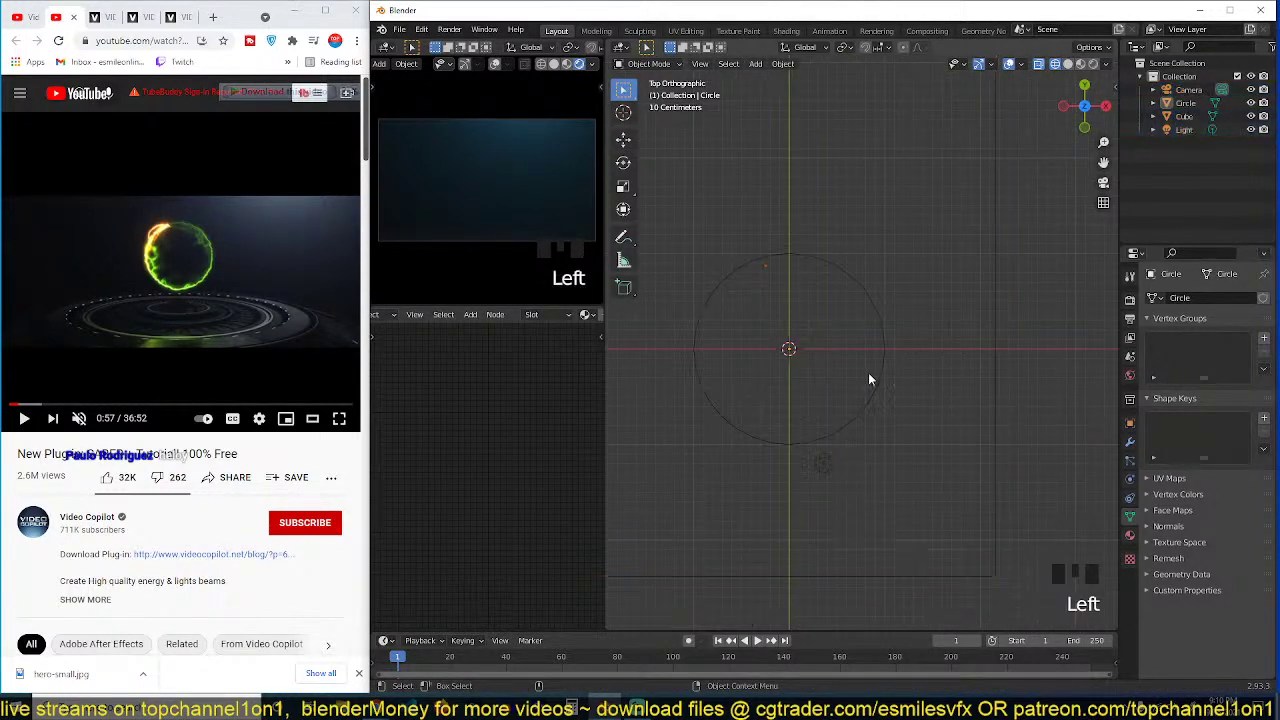
Step: Scale up the circle inside the fog cube
{"action": "scroll", "coordinate": [869, 379], "scroll_direction": "down", "scroll_amount": 1}
{"action": "left_click", "coordinate": [876, 361]}
{"action": "key", "text": "s"}
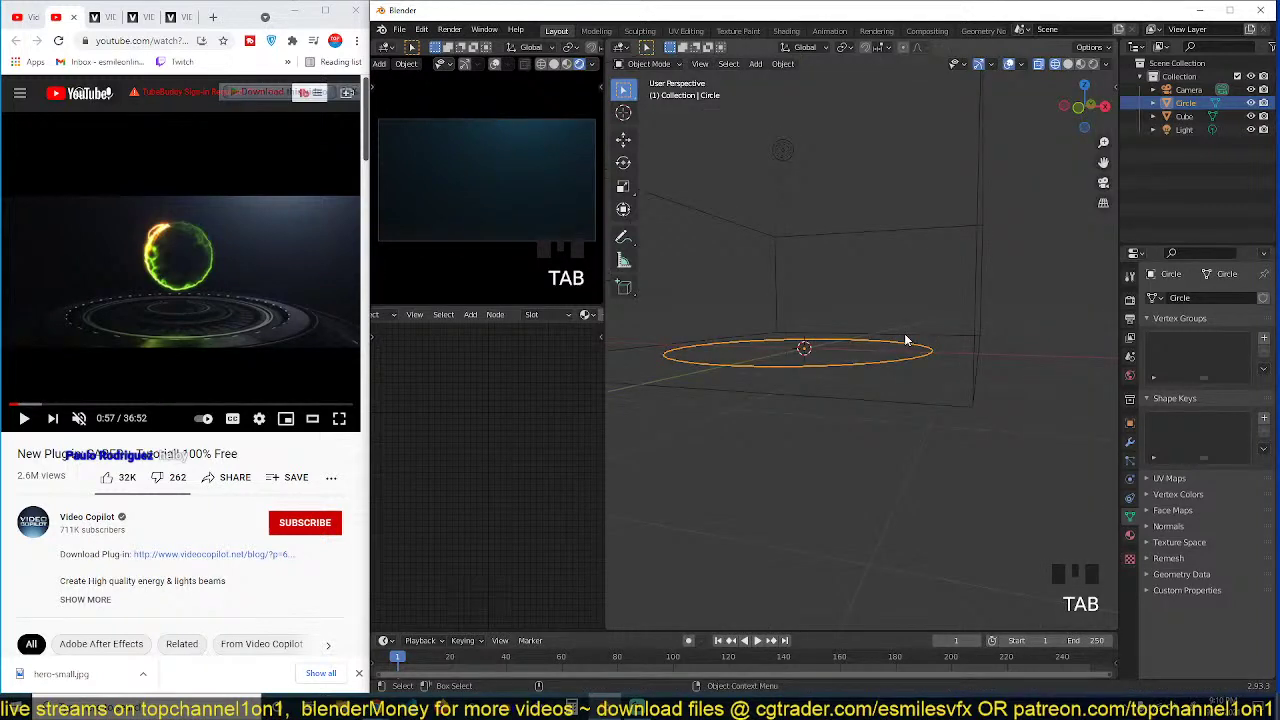
Step: Fill the circle and extrude it downward, scaling the new edge to about 1.19 for a sloped rim
{"action": "key", "text": "Tab"}
{"action": "key", "text": "e"}
{"action": "key", "text": "s"}
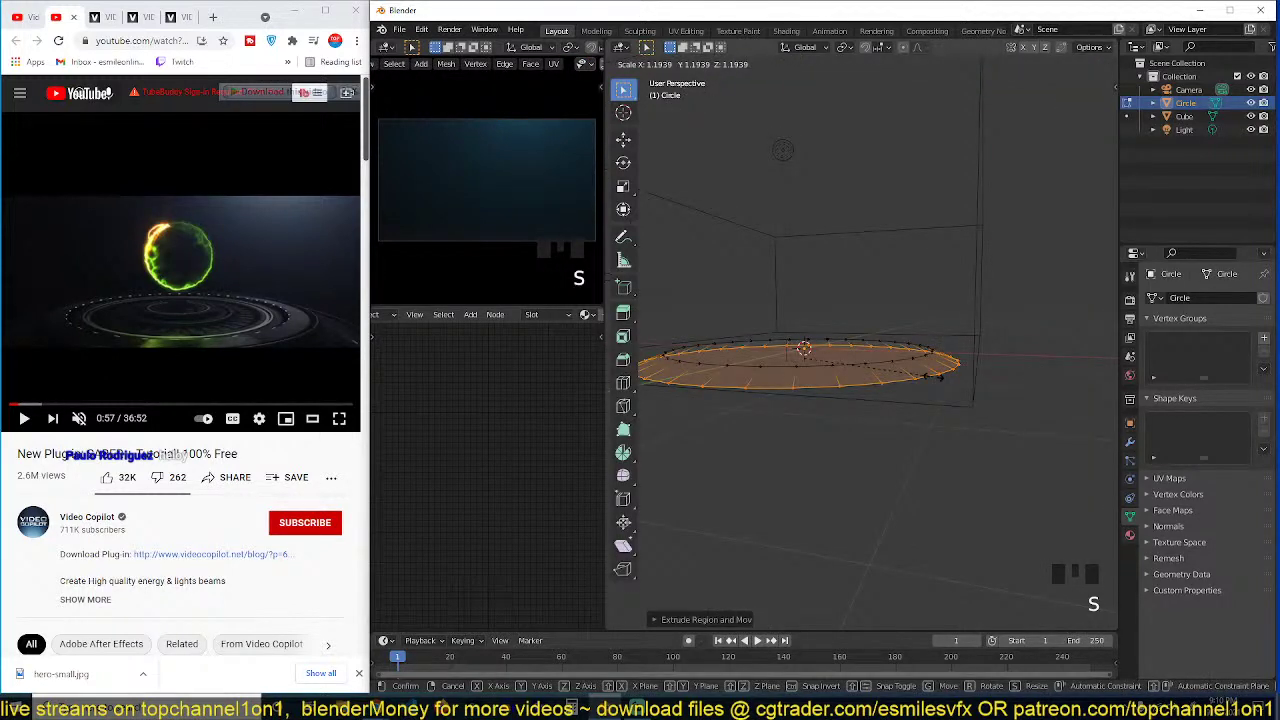
{"action": "left_click", "coordinate": [934, 377]}
{"action": "key", "text": "Tab"}
Step: Switch to solid shading and move the disc back along Y, deeper into the fog cube
{"action": "key", "text": "KP_7"}
{"action": "key", "text": "KP_0"}
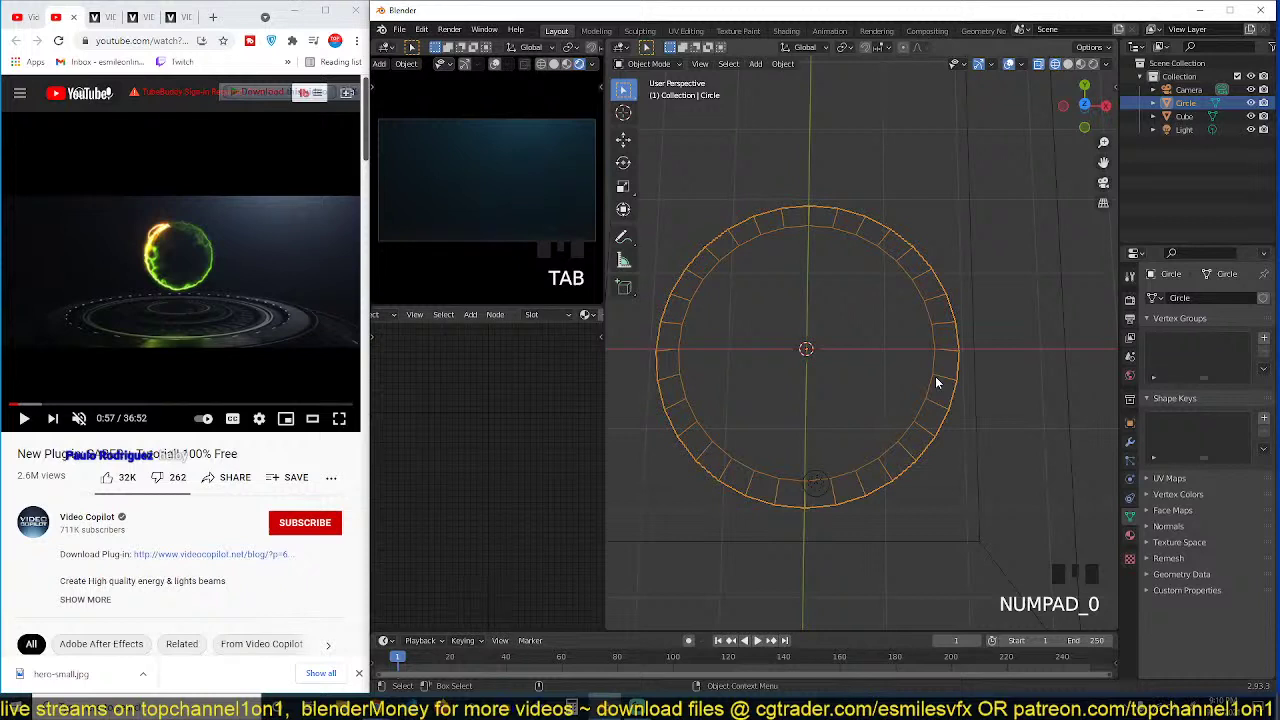
{"action": "key", "text": "z"}
{"action": "key", "text": "KP_7"}
{"action": "key", "text": "g"}
Step: Shade the disc smooth with Auto Smooth and mark the edge loop around its top face as sharp
{"action": "right_click", "coordinate": [857, 330]}
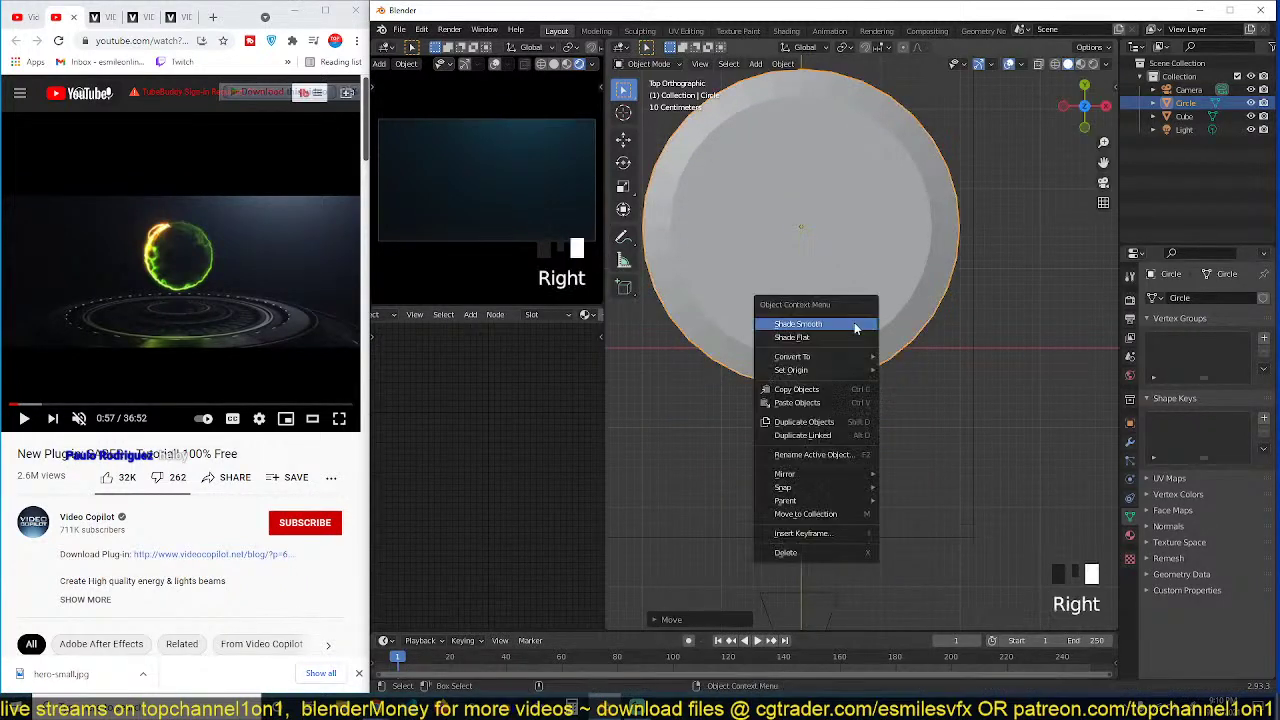
{"action": "key", "text": "q"}
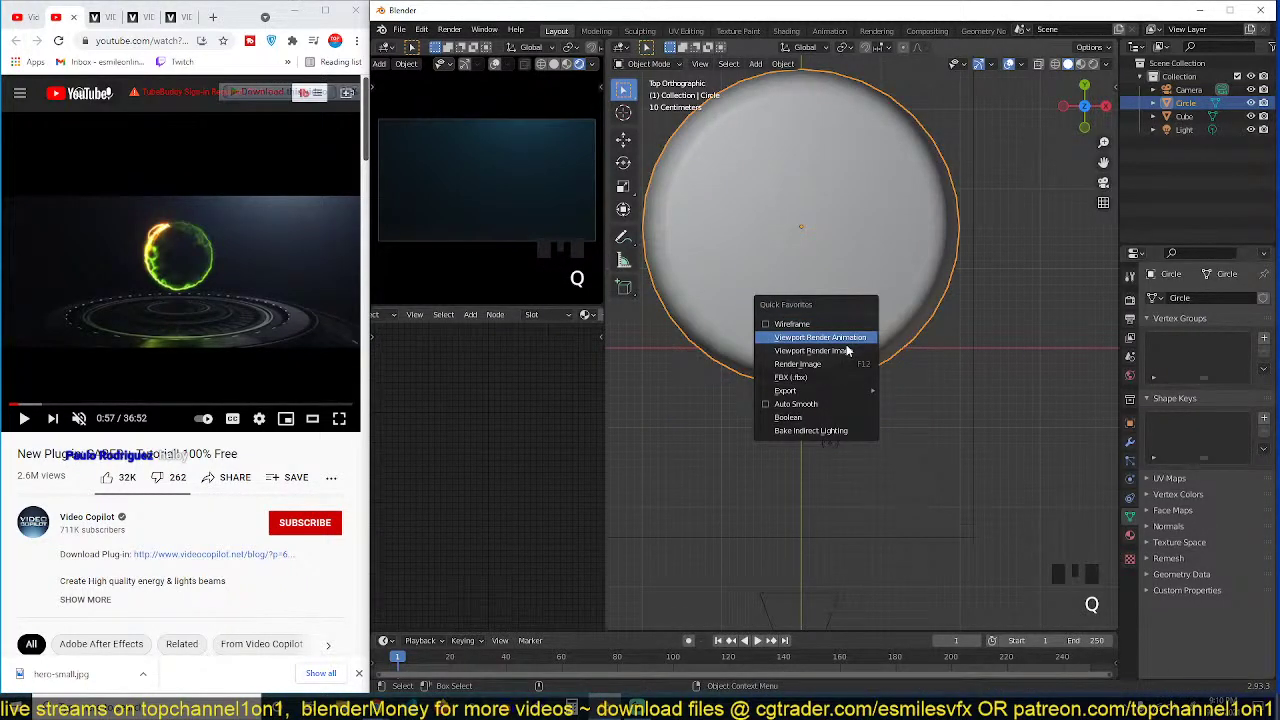
{"action": "middle_click_drag", "start_coordinate": [847, 350], "coordinate": [905, 374]}
{"action": "key", "text": "Tab"}
{"action": "left_click", "coordinate": [960, 356], "text": "alt"}
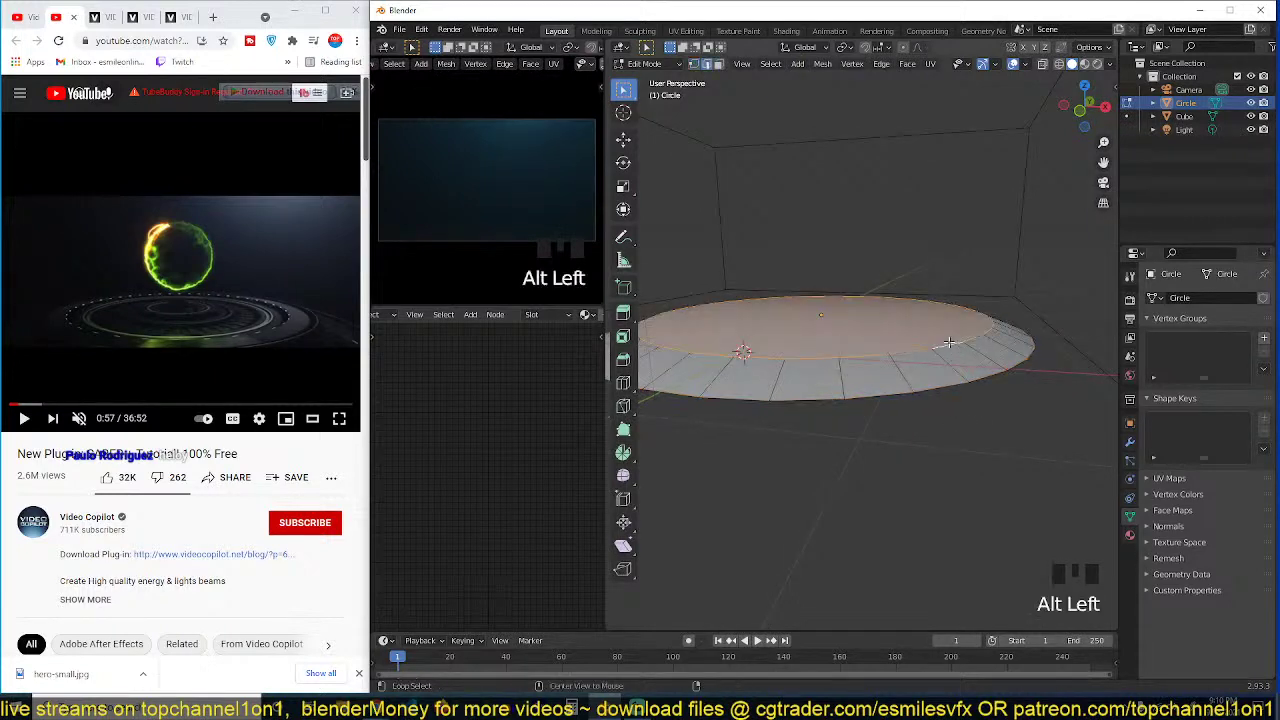
{"action": "key", "text": "ctrl+e"}
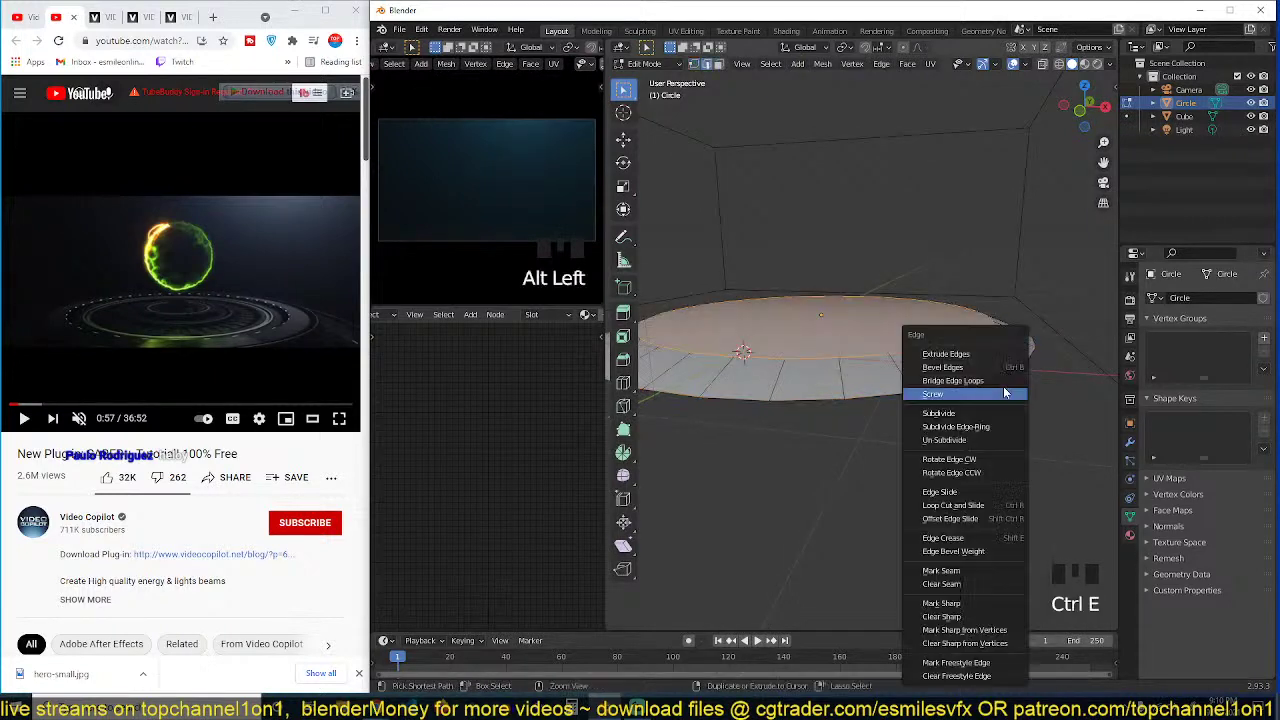
{"action": "left_click", "coordinate": [943, 616]}
{"action": "key", "text": "Tab"}
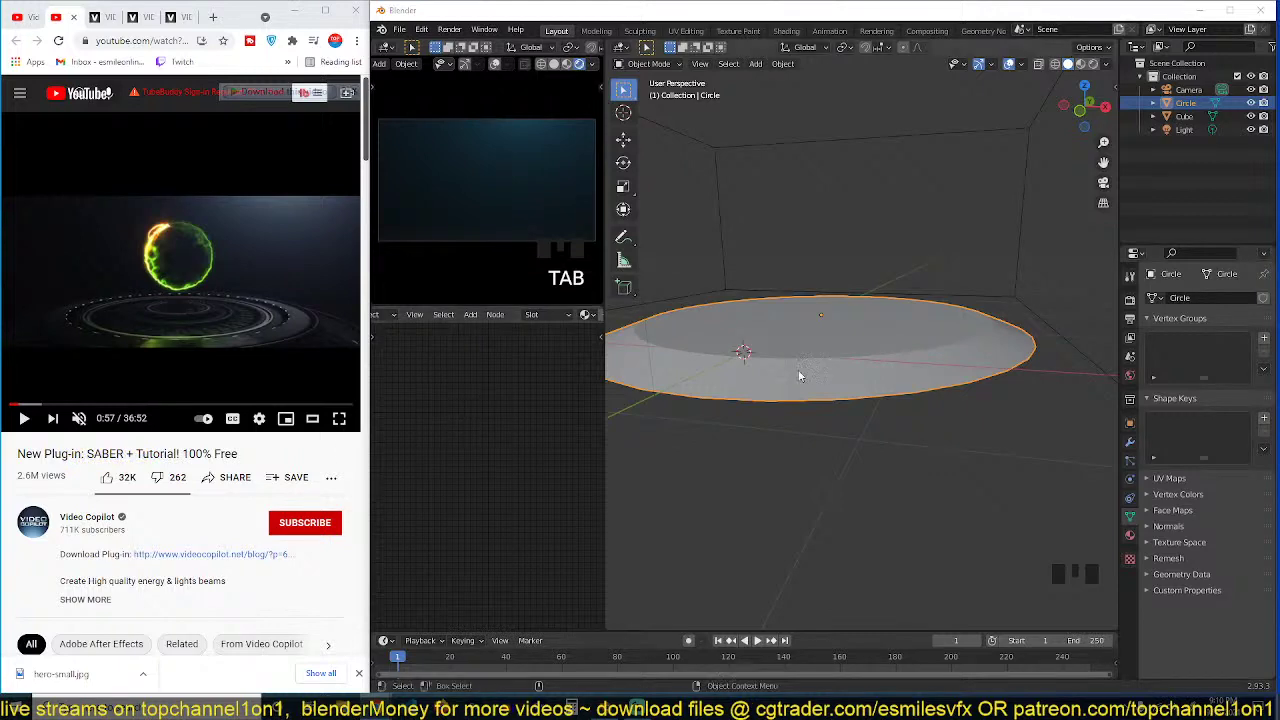
Step: Raise the disc along Z in the camera view and scale it down slightly to fit the frame
{"action": "left_click", "coordinate": [941, 344]}
{"action": "key", "text": "KP_7"}
{"action": "scroll", "coordinate": [777, 271], "scroll_direction": "down", "scroll_amount": 7}
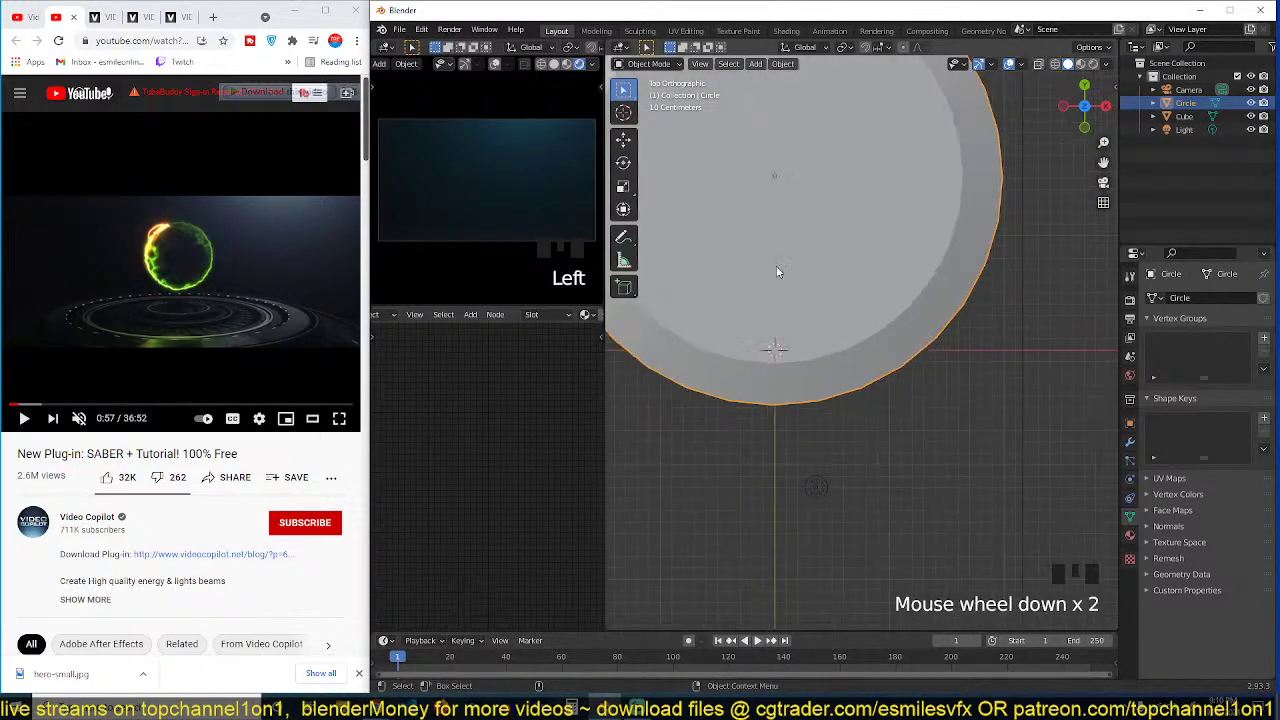
{"action": "scroll", "coordinate": [785, 322], "scroll_direction": "down", "scroll_amount": 3}
{"action": "scroll", "coordinate": [787, 314], "scroll_direction": "up", "scroll_amount": 2}
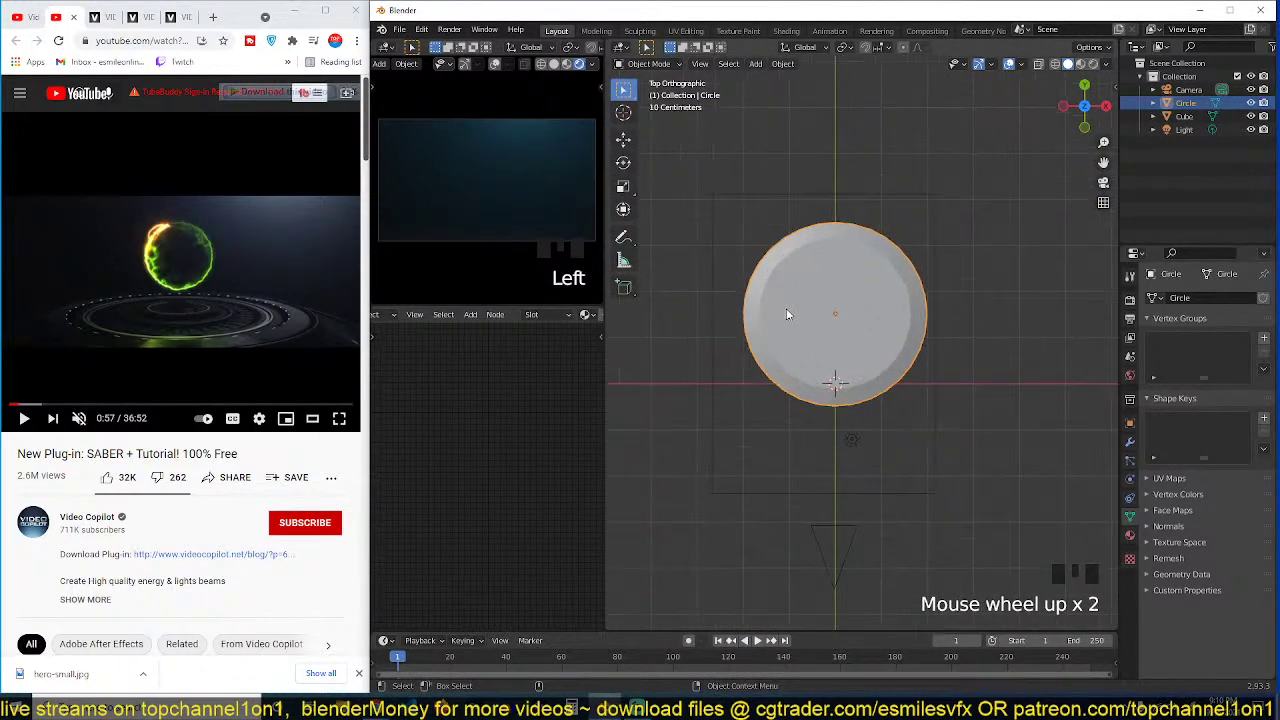
{"action": "key", "text": "KP_0"}
{"action": "key", "text": "g"}
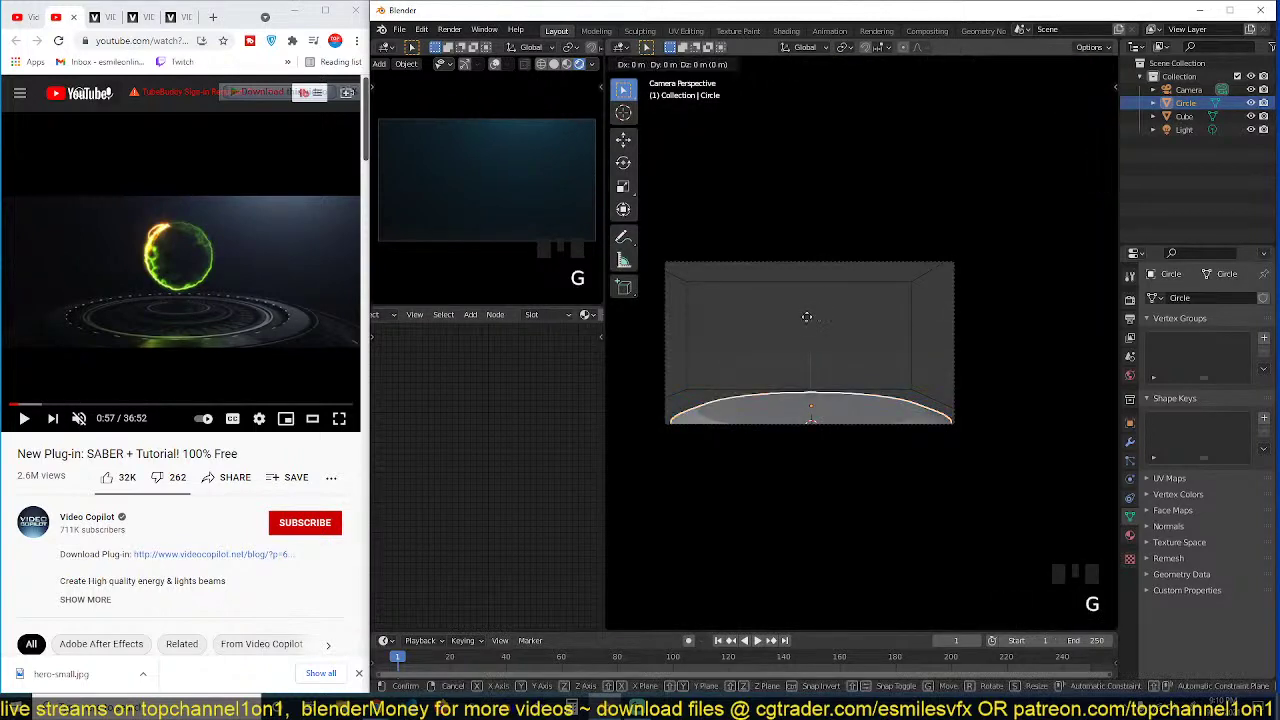
{"action": "key", "text": "z"}
{"action": "key", "text": "s"}
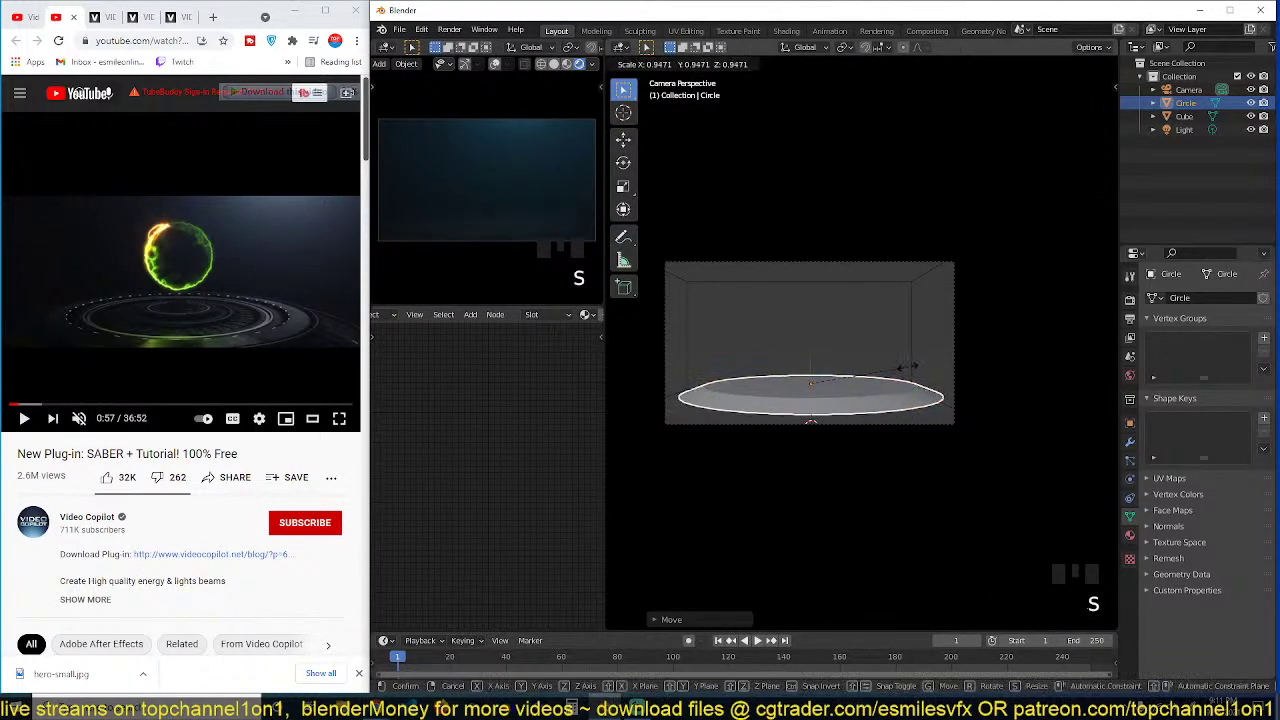
{"action": "left_click", "coordinate": [902, 324]}
Step: Set the fog cube's volume material density to 0.01
{"action": "left_click", "coordinate": [912, 338]}
{"action": "scroll", "coordinate": [445, 400], "scroll_direction": "up", "scroll_amount": 6}
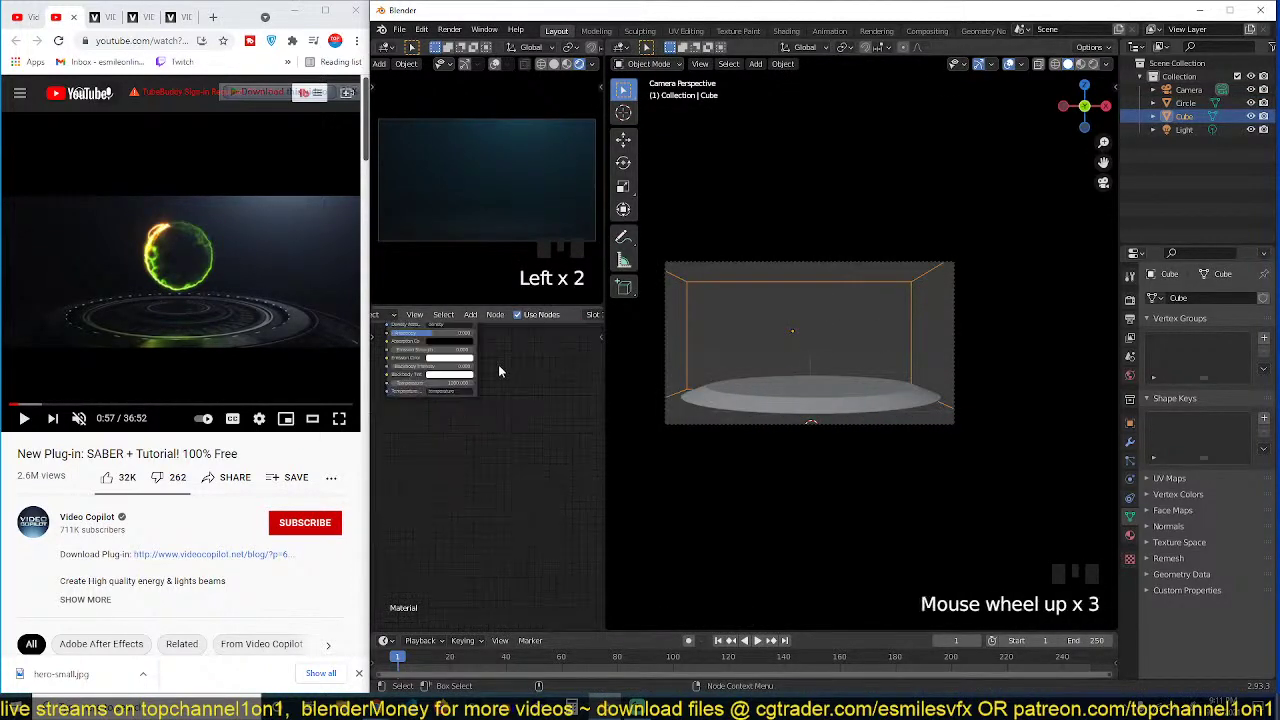
{"action": "left_click", "coordinate": [497, 347]}
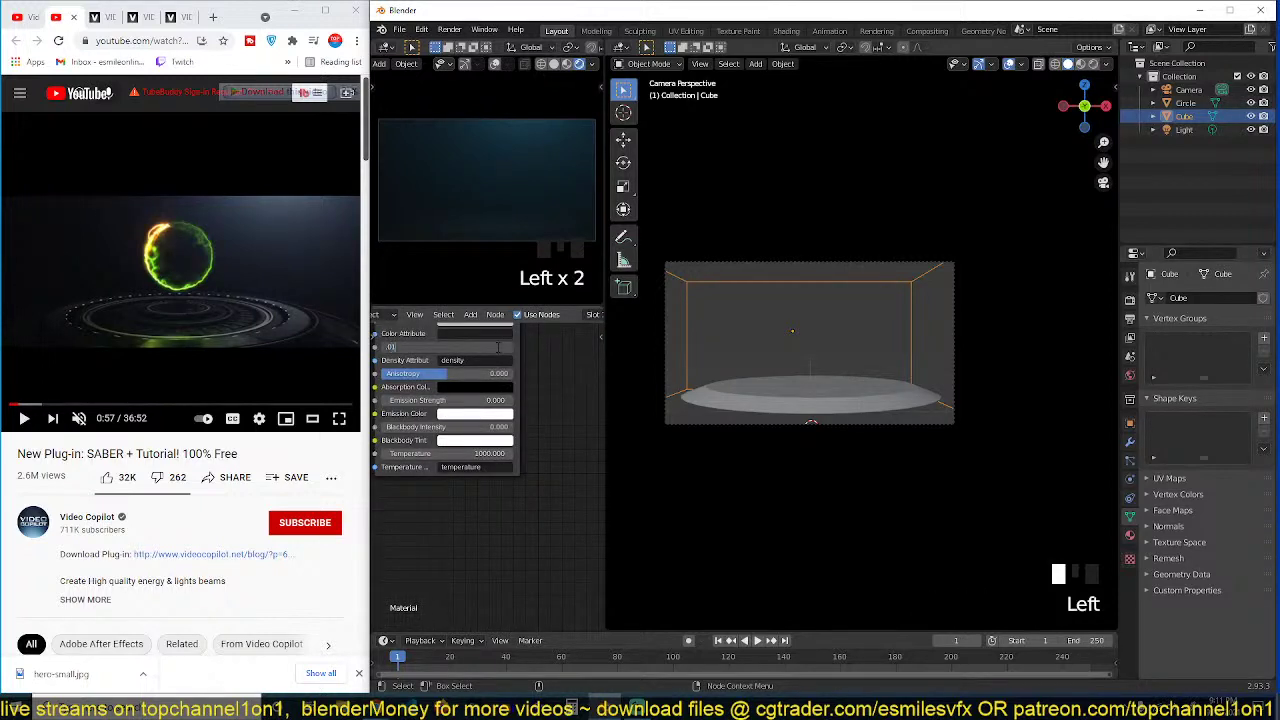
{"action": "type", "text": ".01"}
{"action": "key", "text": "Return"}
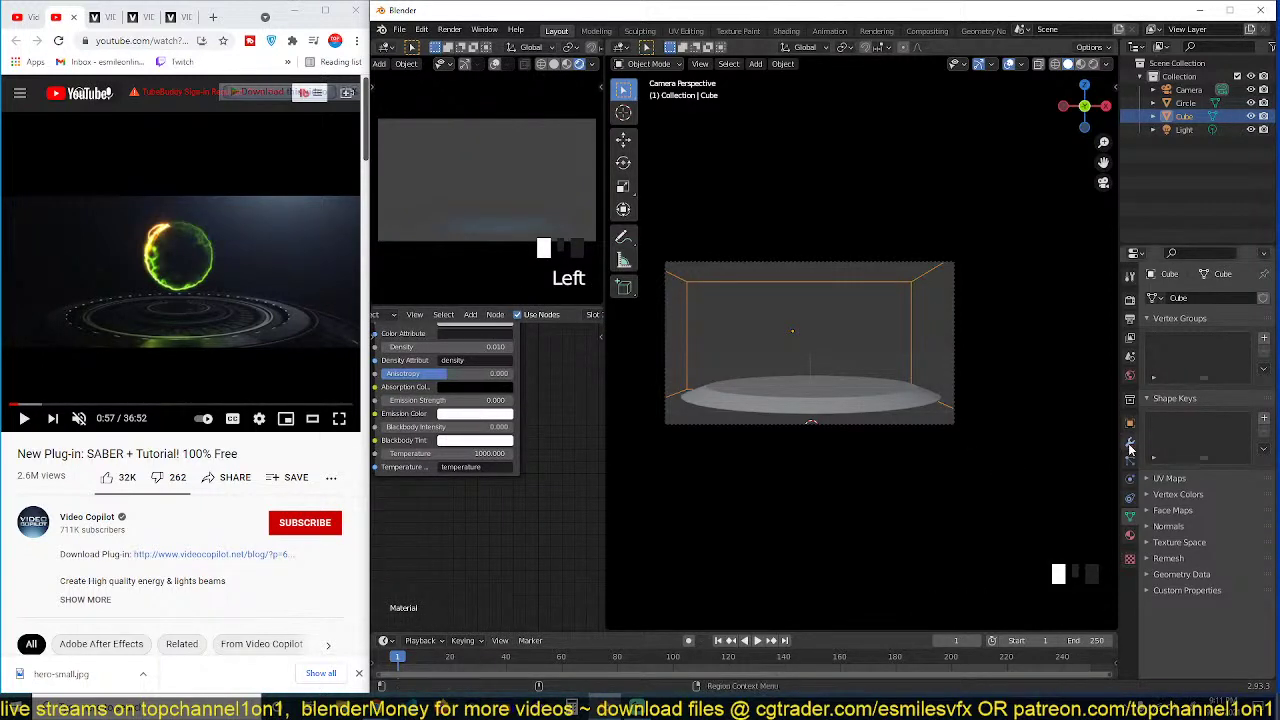
Step: Set the world background strength to 0
{"action": "left_click", "coordinate": [1129, 375]}
{"action": "left_click", "coordinate": [1212, 403]}
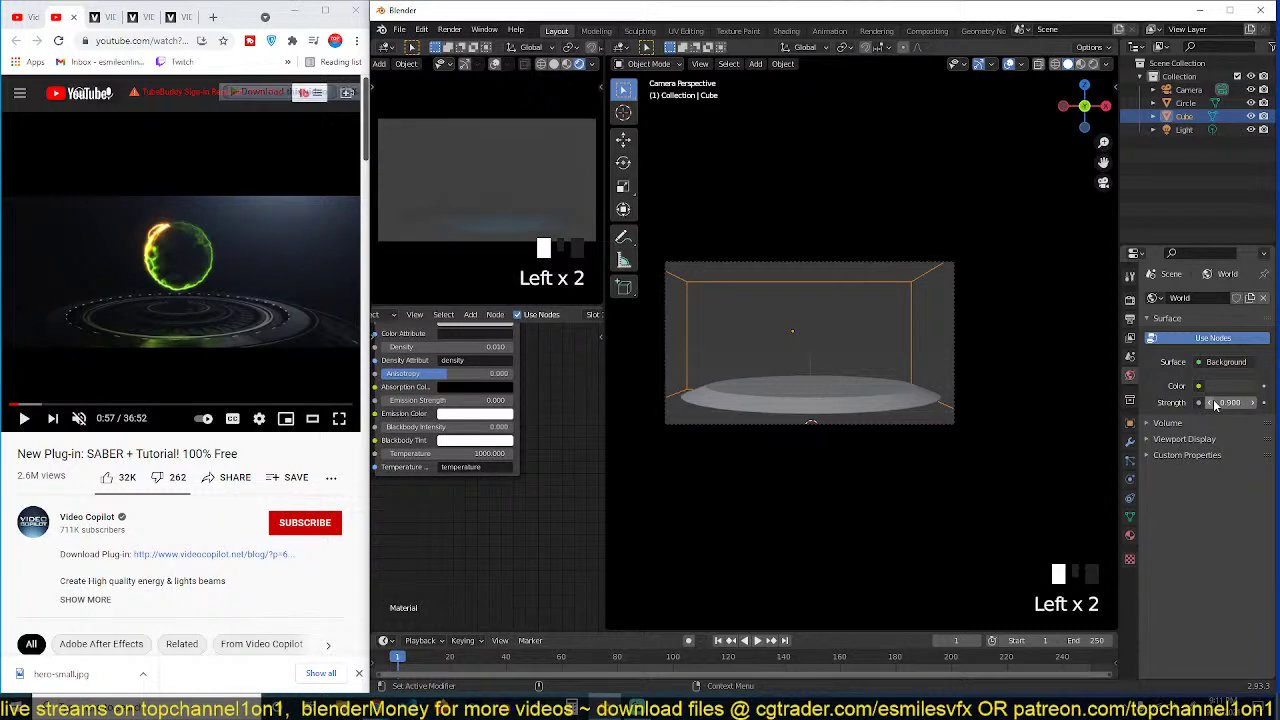
{"action": "left_click_drag", "start_coordinate": [1222, 402], "coordinate": [1212, 402]}
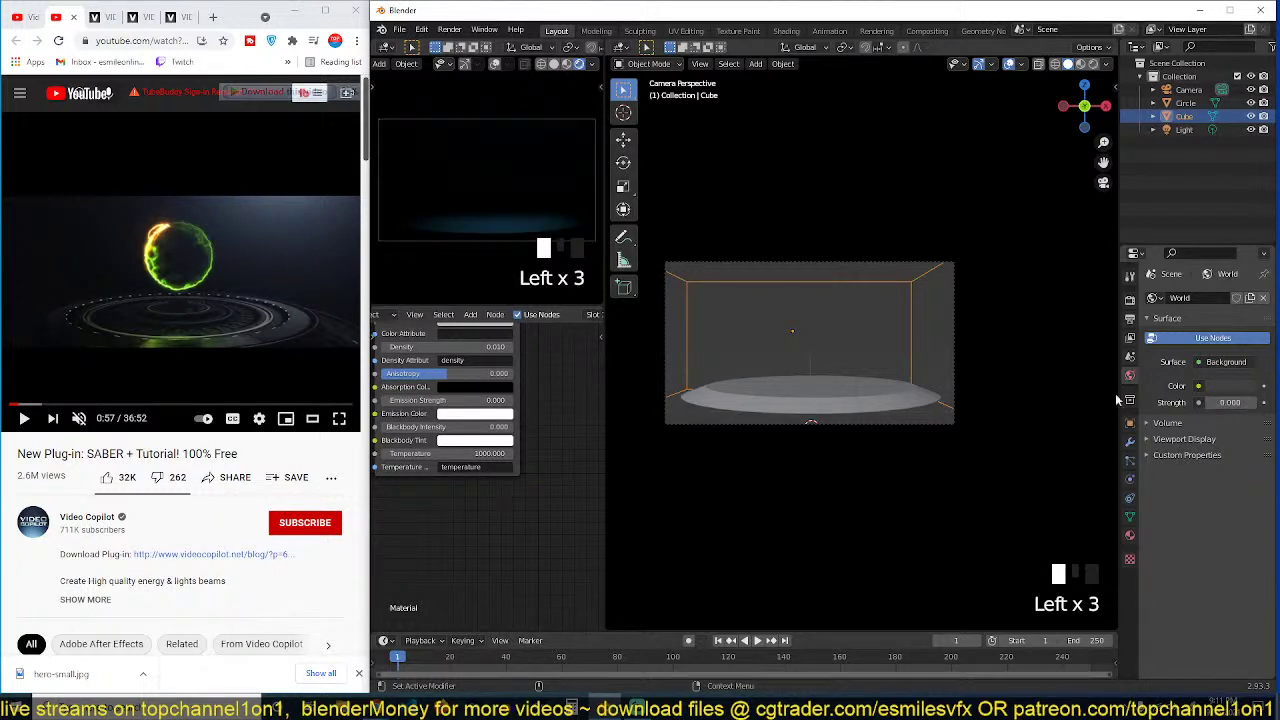
Step: Enlarge the disc until it spans the camera frame and lower it about 0.1 m along Z
{"action": "scroll", "coordinate": [766, 319], "scroll_direction": "up", "scroll_amount": 3}
{"action": "left_click", "coordinate": [832, 425]}
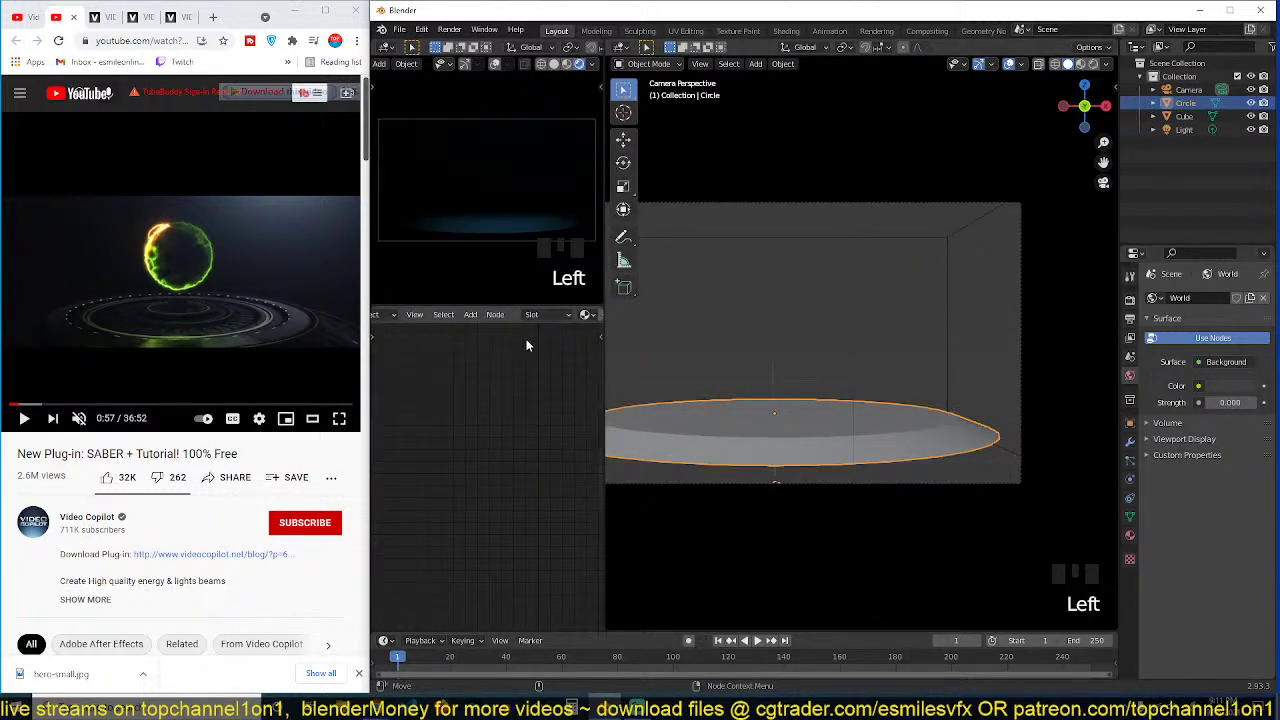
{"action": "scroll", "coordinate": [573, 305], "scroll_direction": "down", "scroll_amount": 2}
{"action": "scroll", "coordinate": [573, 314], "scroll_direction": "down", "scroll_amount": 5}
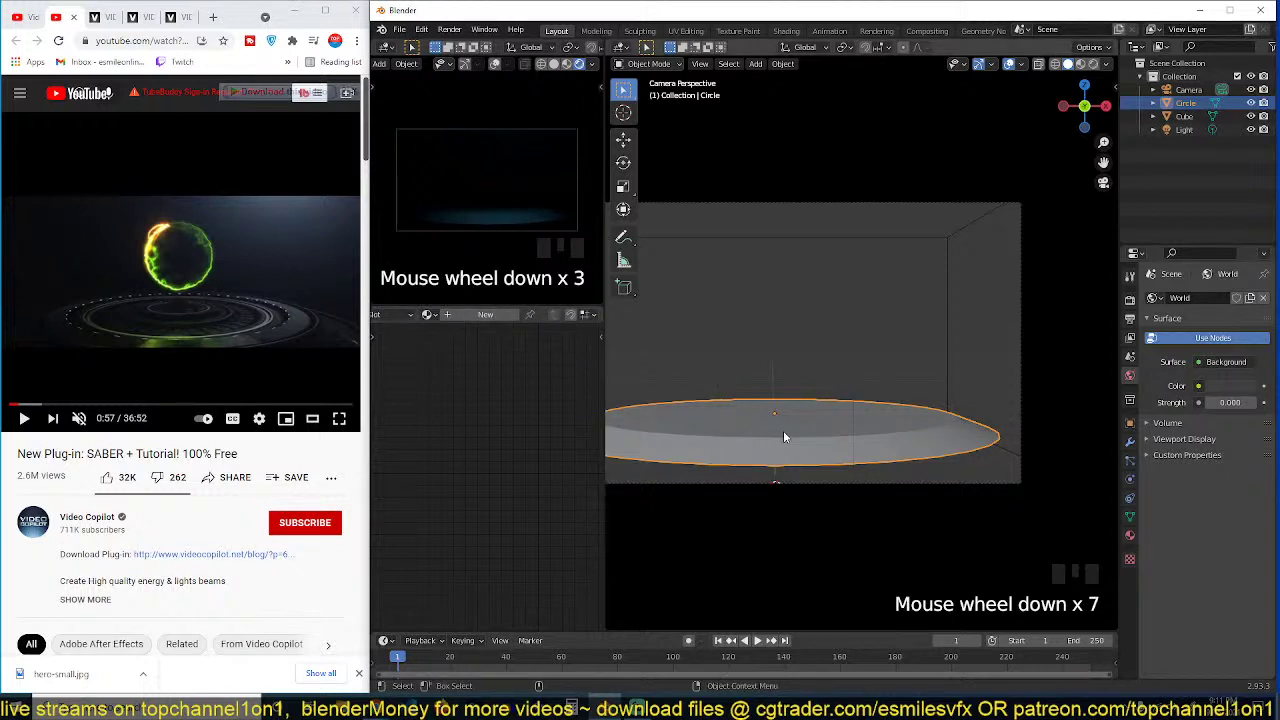
{"action": "scroll", "coordinate": [785, 436], "scroll_direction": "down", "scroll_amount": 1}
{"action": "key", "text": "s"}
{"action": "left_click", "coordinate": [846, 450]}
{"action": "key", "text": "g"}
{"action": "key", "text": "z"}
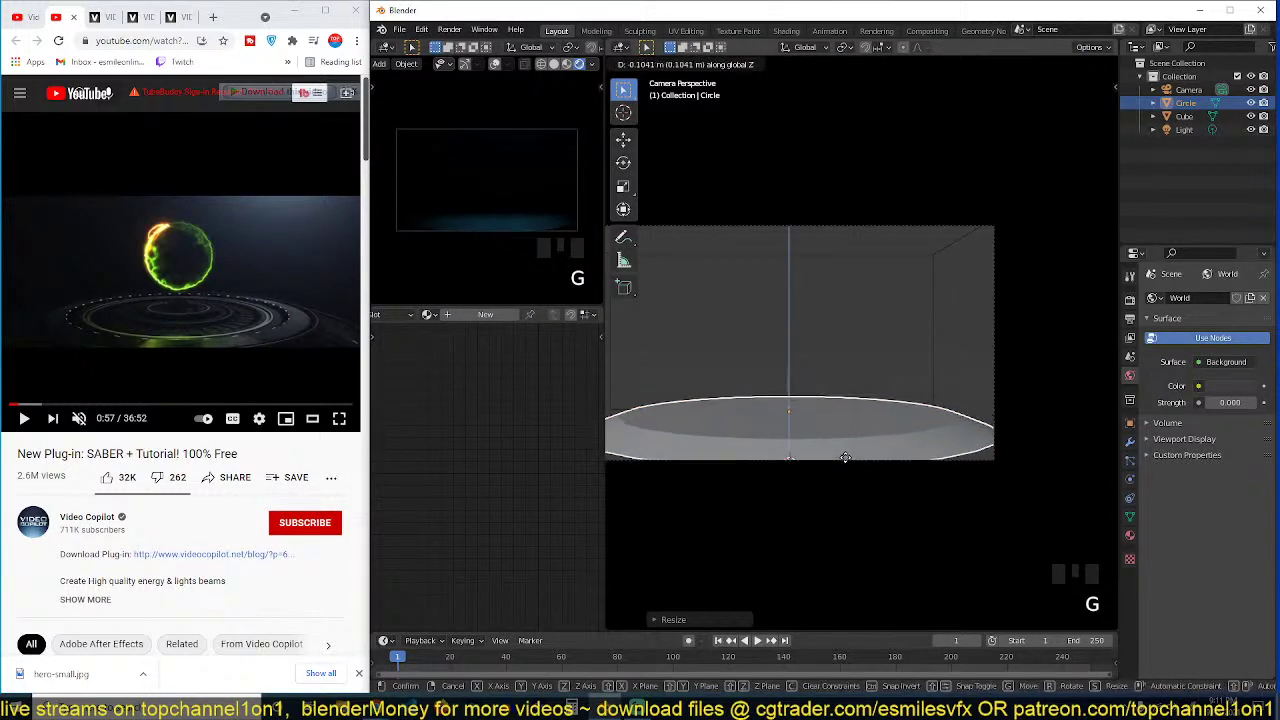
{"action": "left_click", "coordinate": [845, 462]}
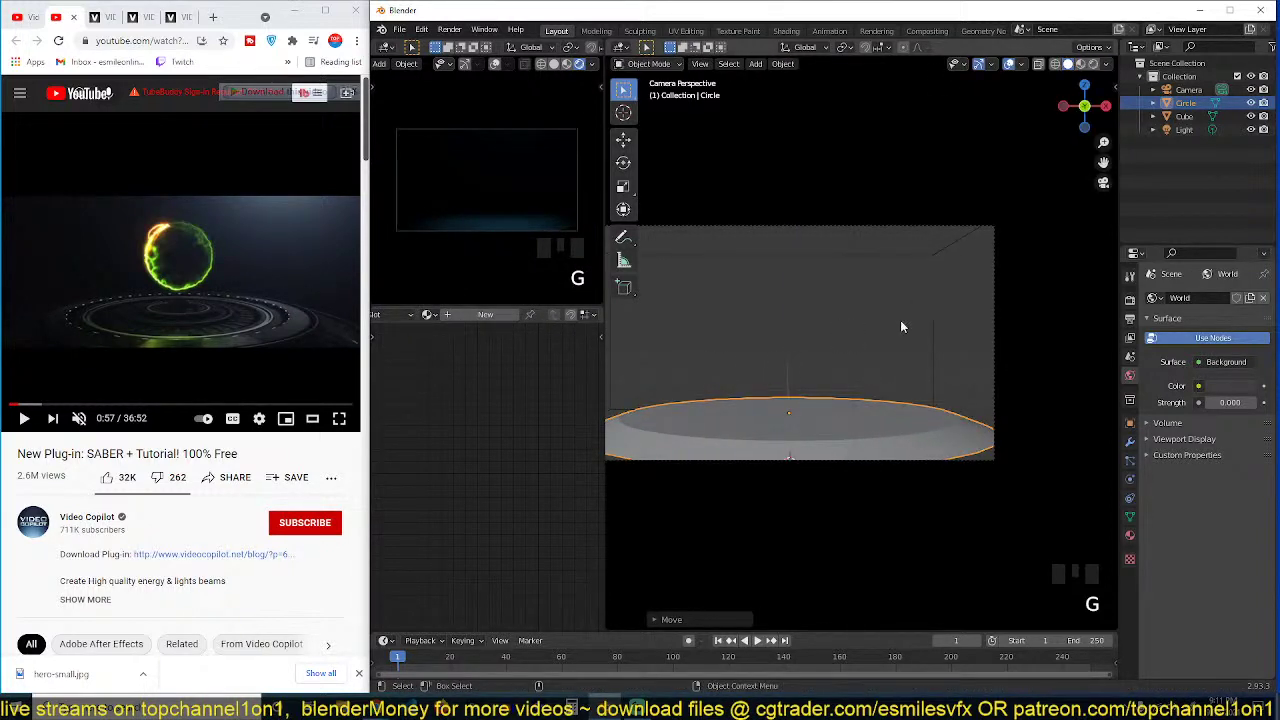
Step: Find the Texture Folders add-on with the search term "tex", enable it and close the preferences
{"action": "key", "text": "n"}
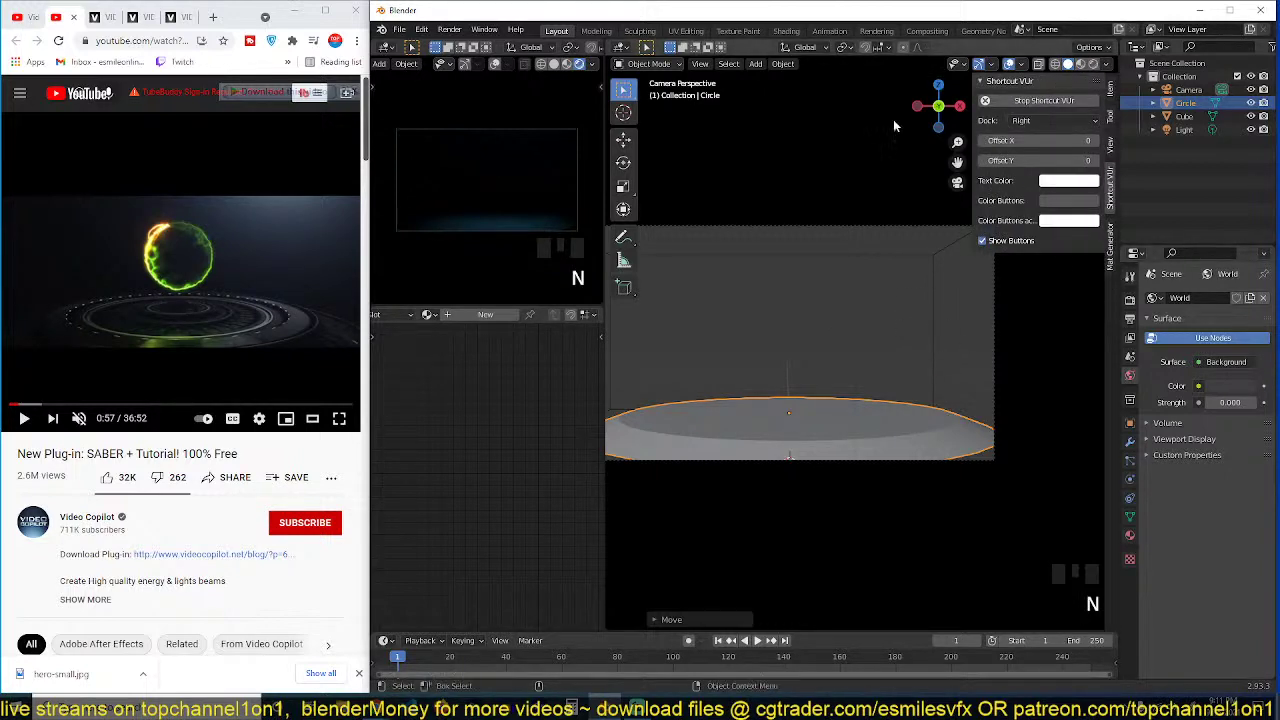
{"action": "left_click", "coordinate": [422, 29]}
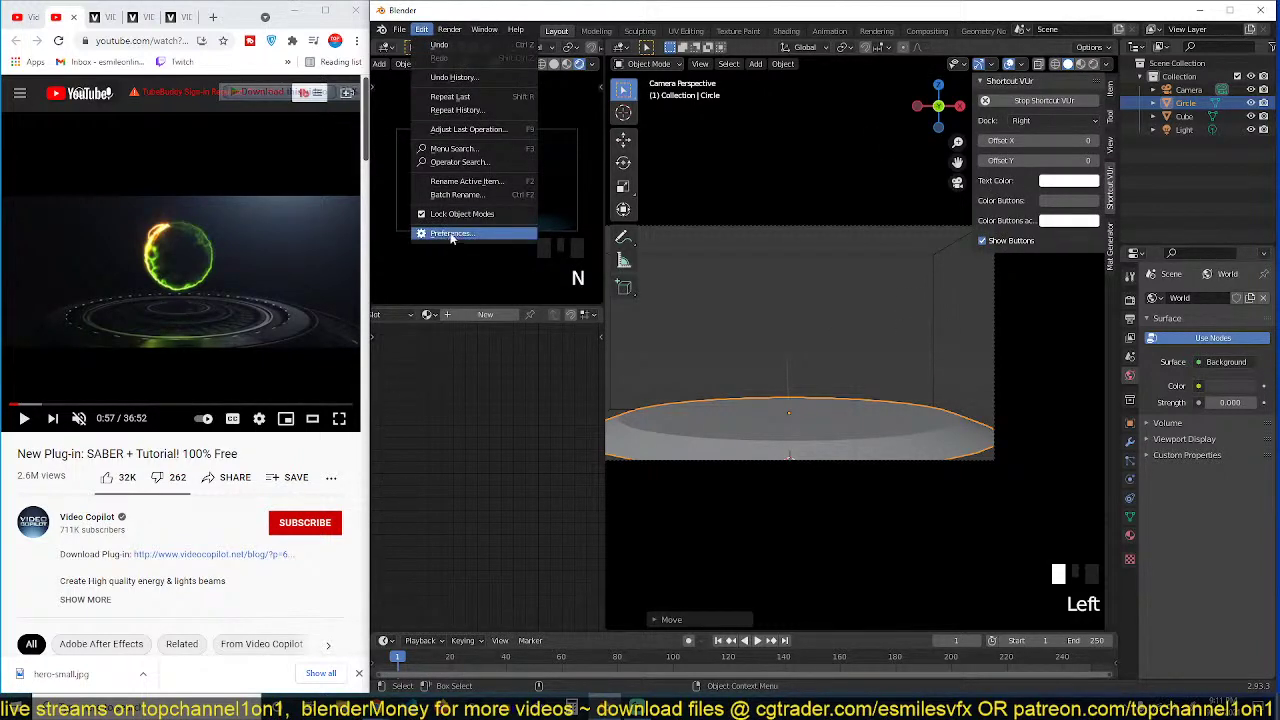
{"action": "left_click", "coordinate": [445, 232]}
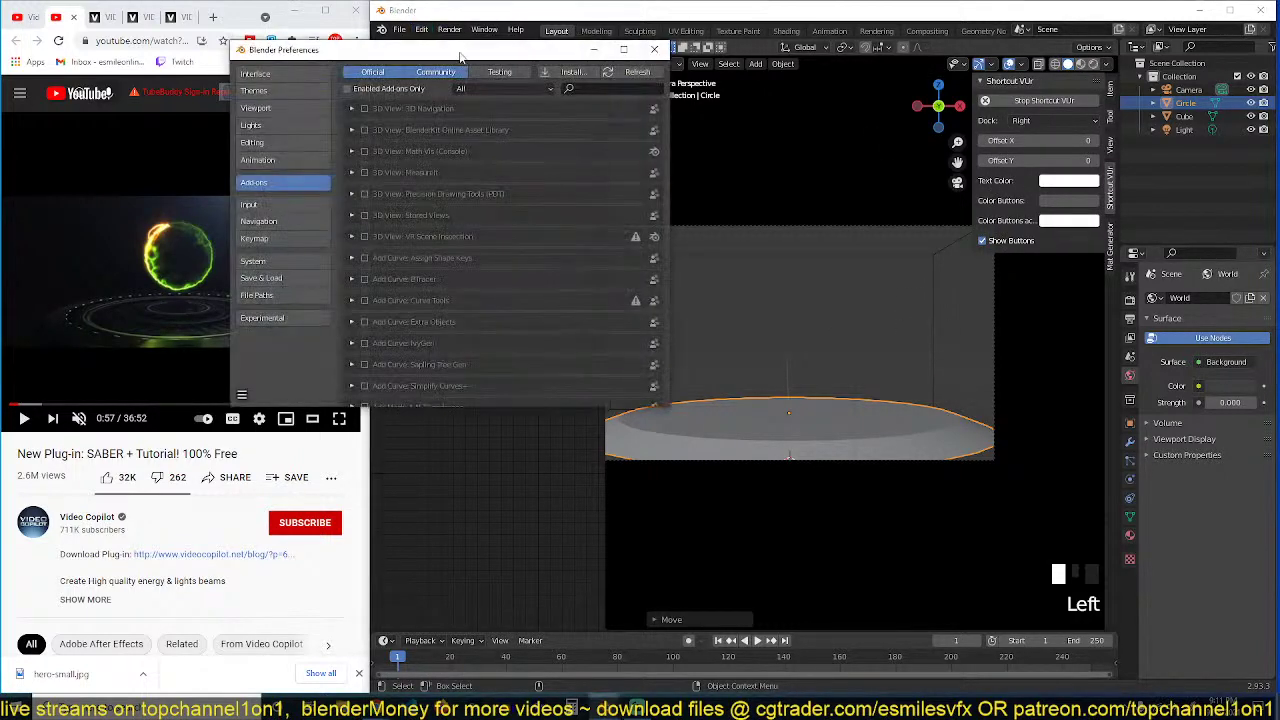
{"action": "left_click", "coordinate": [622, 87]}
{"action": "type", "text": "tex"}
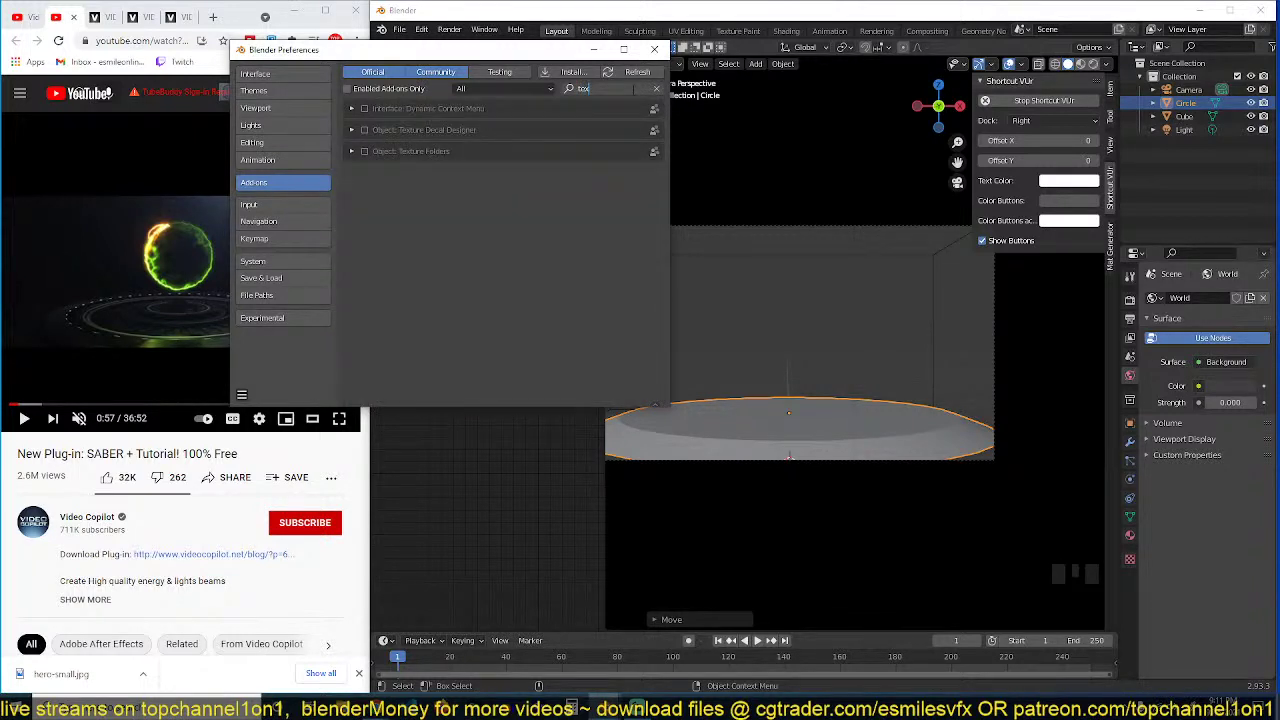
{"action": "key", "text": "Return"}
{"action": "left_click", "coordinate": [364, 151]}
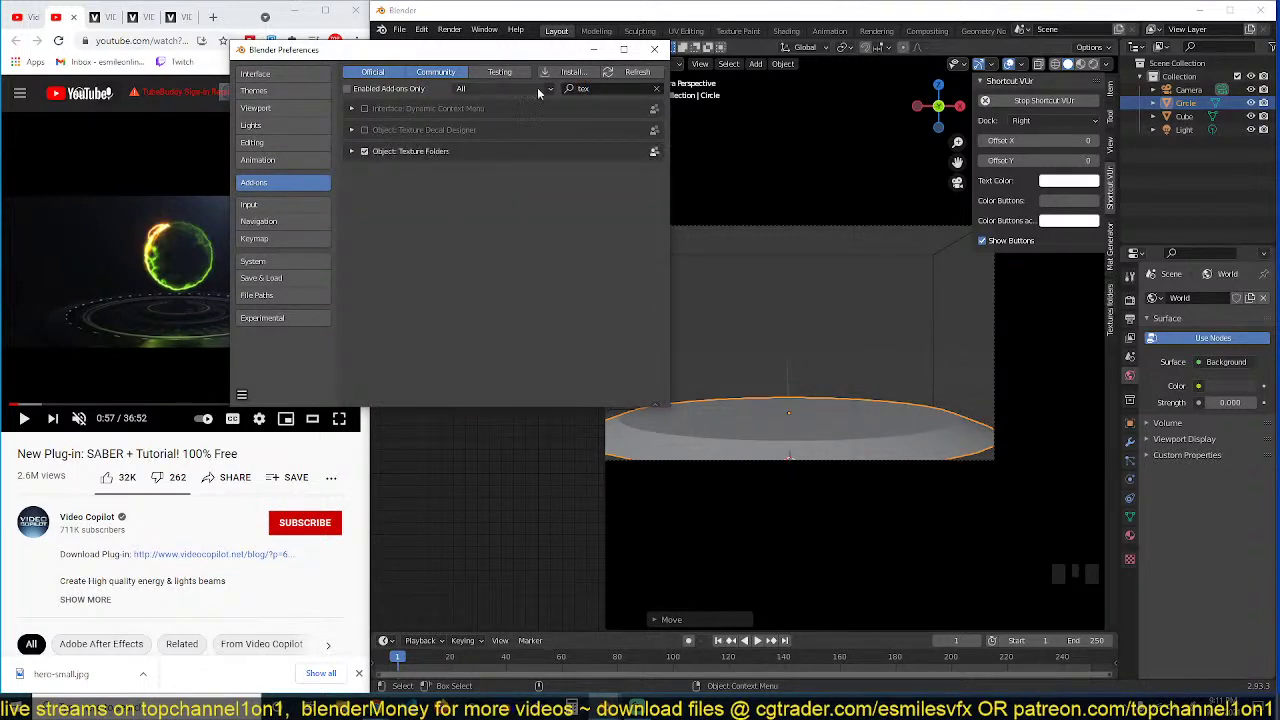
{"action": "left_click", "coordinate": [655, 49]}
Step: Choose the D:\resouces\pbrs\wood\ folder in the Texture Folders add-on and have it loaded as PBR folders
{"action": "left_click", "coordinate": [1111, 311]}
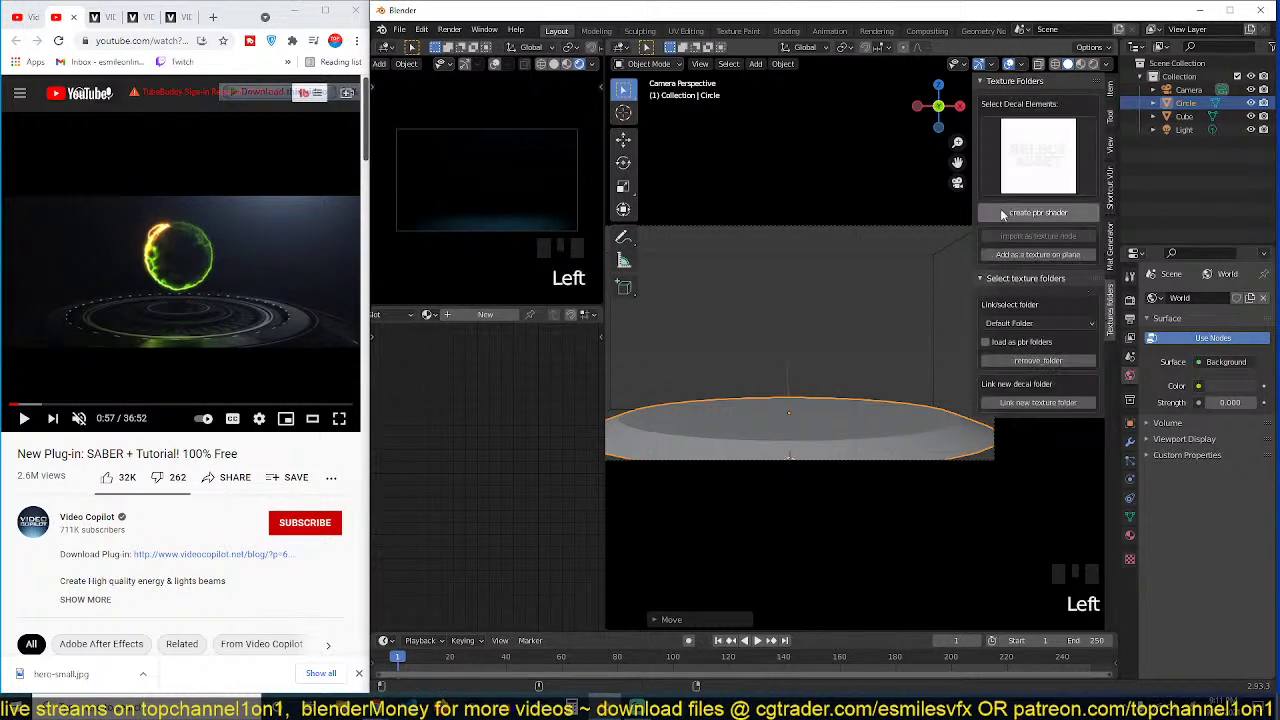
{"action": "left_click", "coordinate": [1040, 160]}
{"action": "left_click", "coordinate": [1068, 324]}
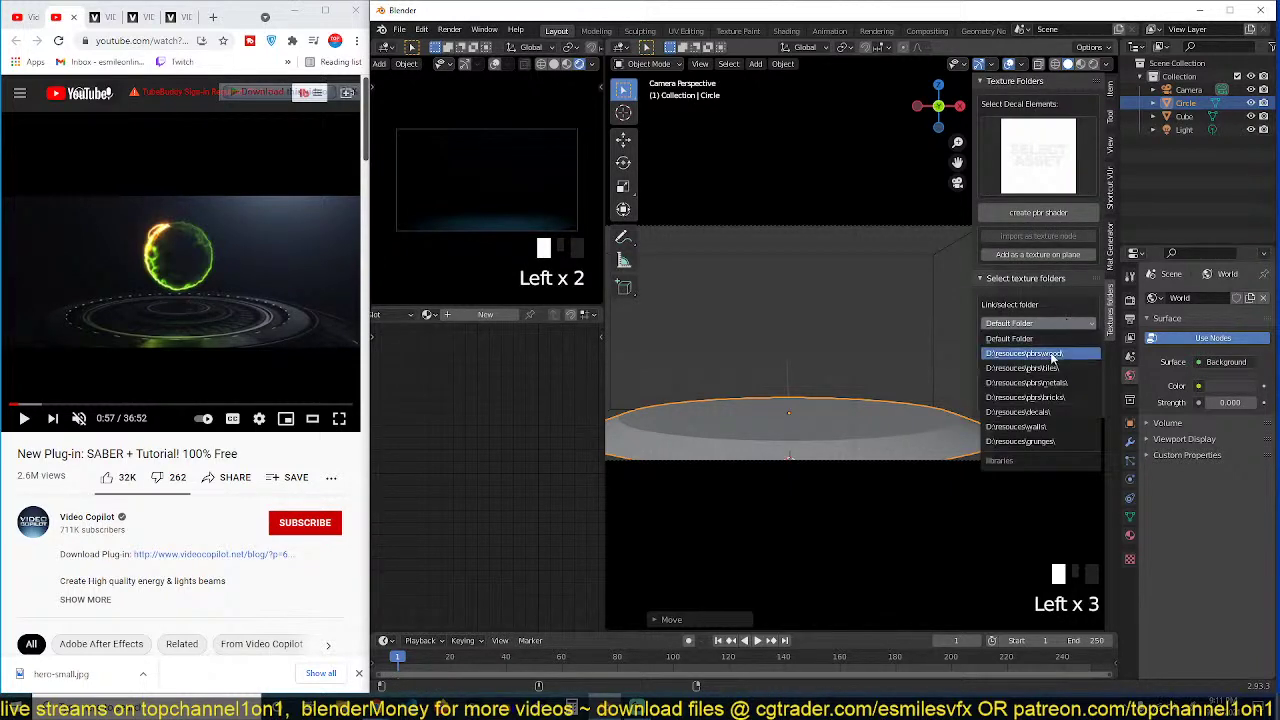
{"action": "left_click", "coordinate": [1057, 357]}
{"action": "left_click", "coordinate": [1060, 175]}
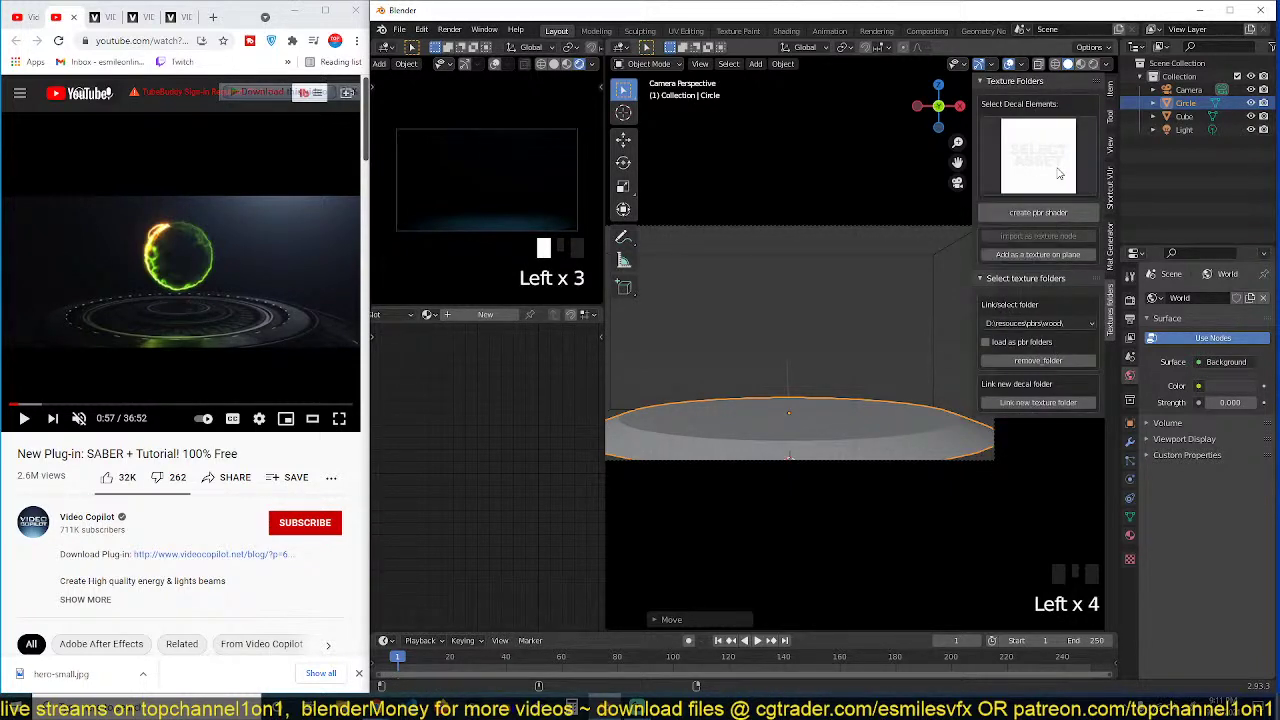
Step: Pick the dark basket-weave WoodFloor025 texture, create its PBR shader on the disc and show the viewport in material preview
{"action": "left_click", "coordinate": [1040, 163]}
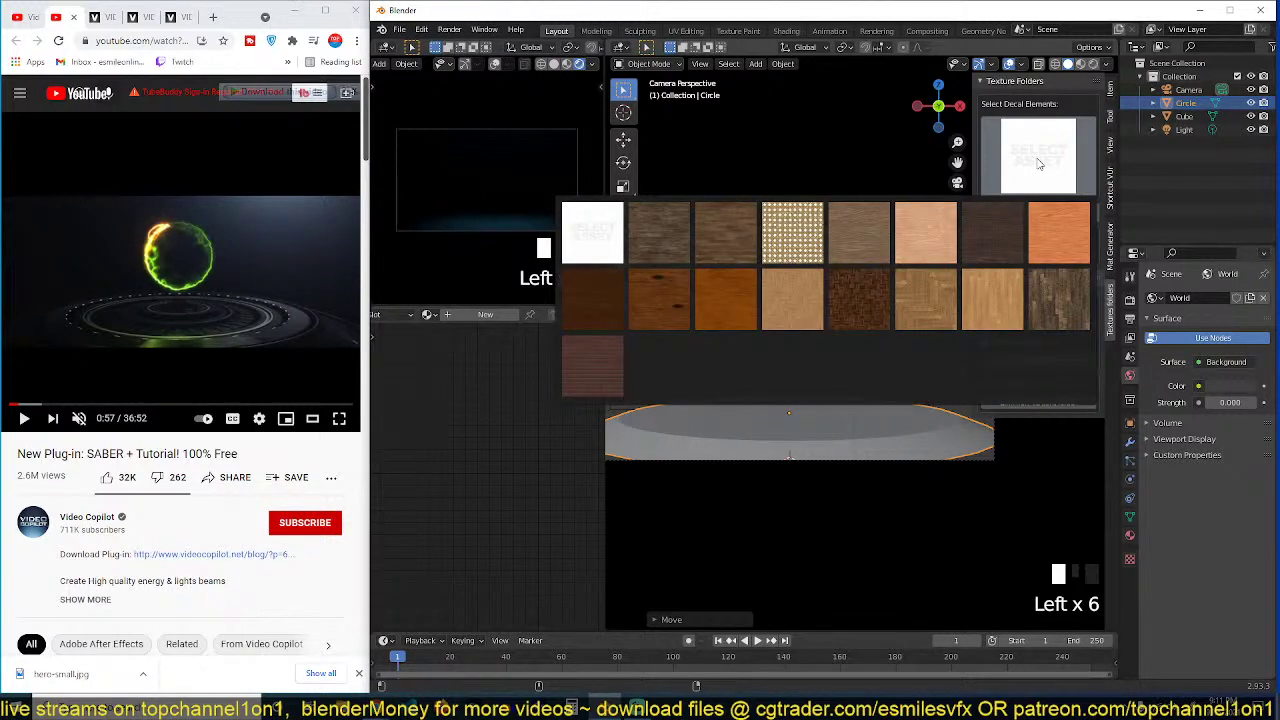
{"action": "left_click", "coordinate": [889, 298]}
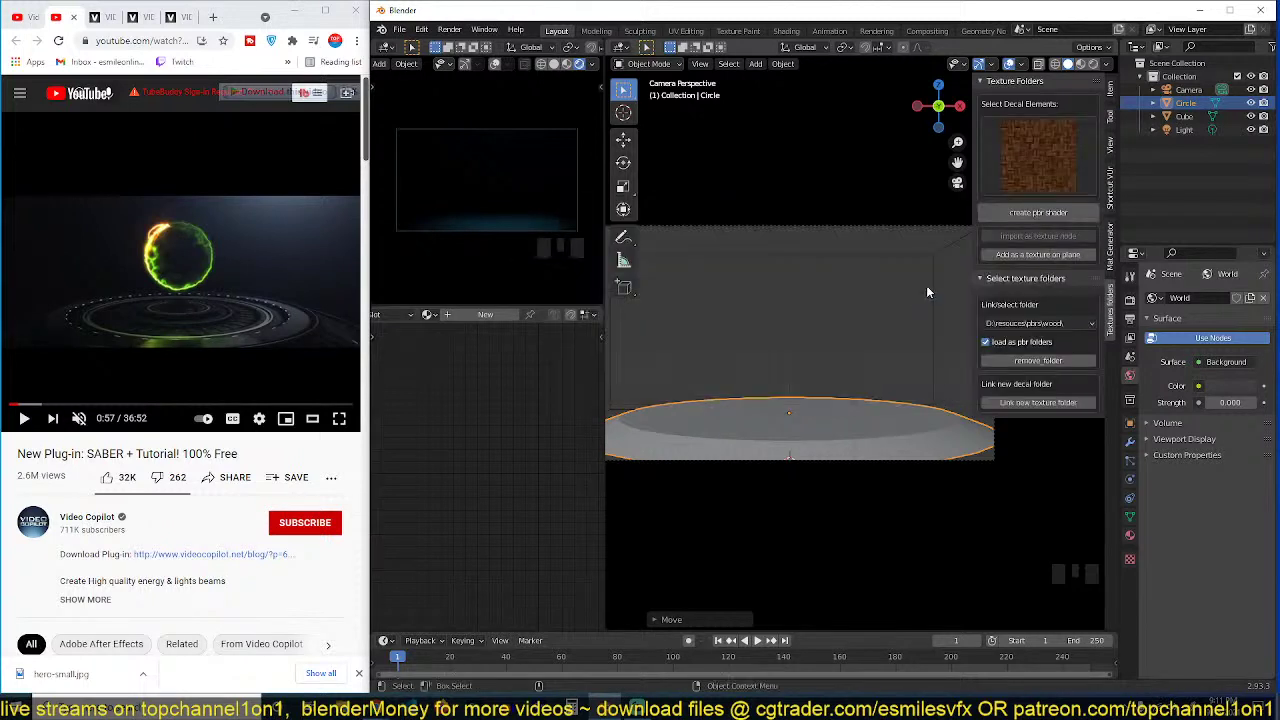
{"action": "left_click", "coordinate": [1045, 213]}
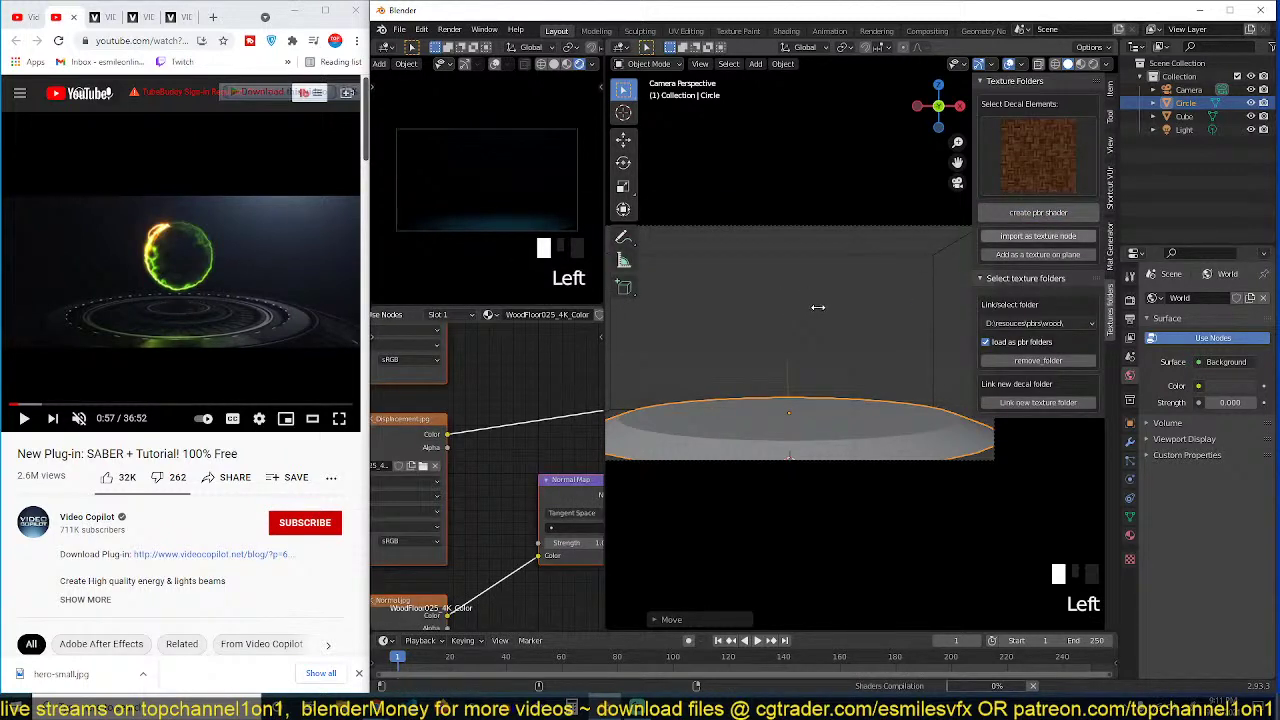
{"action": "left_click", "coordinate": [823, 313]}
{"action": "scroll", "coordinate": [774, 374], "scroll_direction": "down", "scroll_amount": 3}
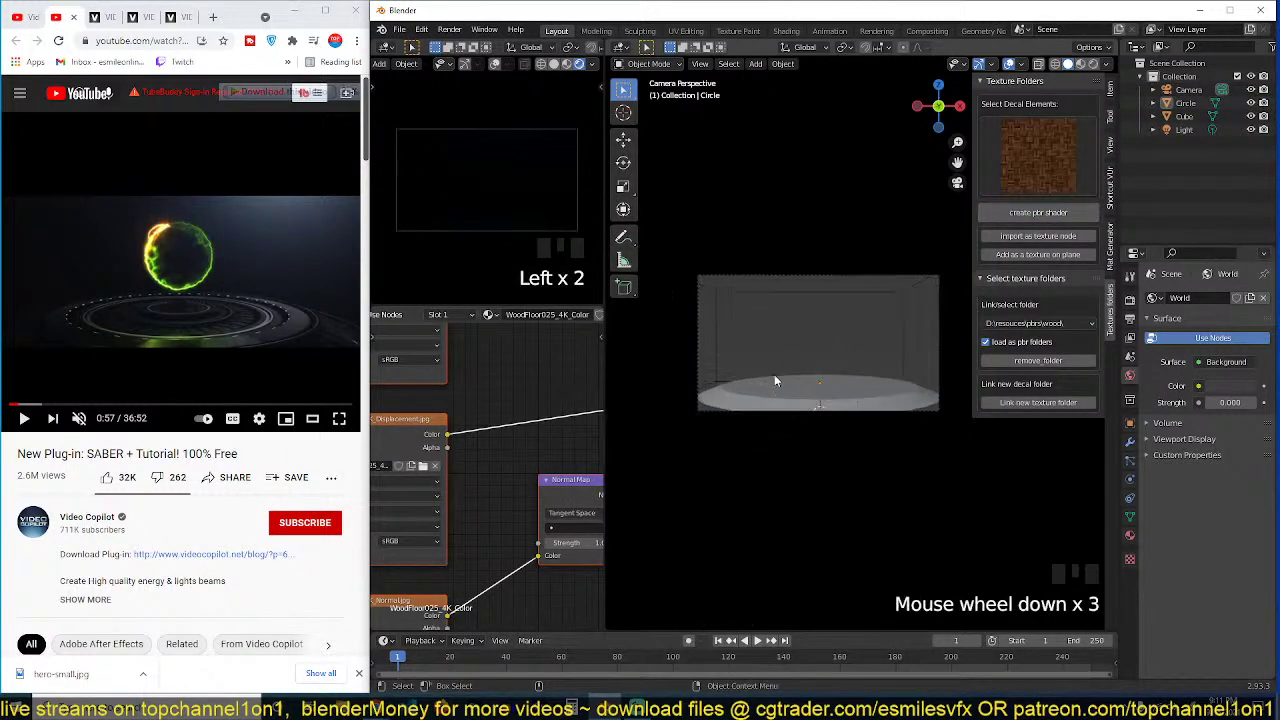
{"action": "left_click", "coordinate": [1080, 66]}
Step: Unwrap the whole disc mesh with Smart UV Project and check the wood texture up close in Object Mode
{"action": "key", "text": "grave"}
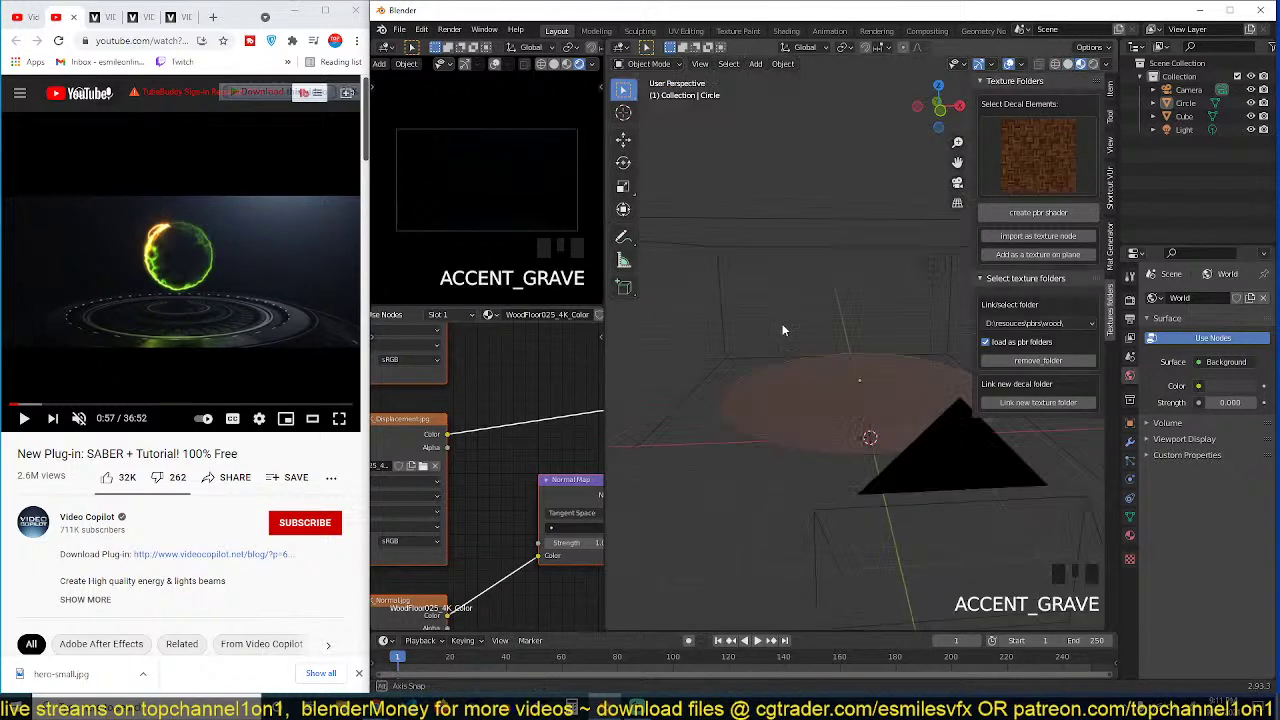
{"action": "scroll", "coordinate": [784, 330], "scroll_direction": "up", "scroll_amount": 4}
{"action": "middle_click_drag", "start_coordinate": [798, 387], "coordinate": [790, 410]}
{"action": "left_click", "coordinate": [778, 322]}
{"action": "key", "text": "Tab"}
{"action": "scroll", "coordinate": [826, 342], "scroll_direction": "down", "scroll_amount": 4}
{"action": "key", "text": "a"}
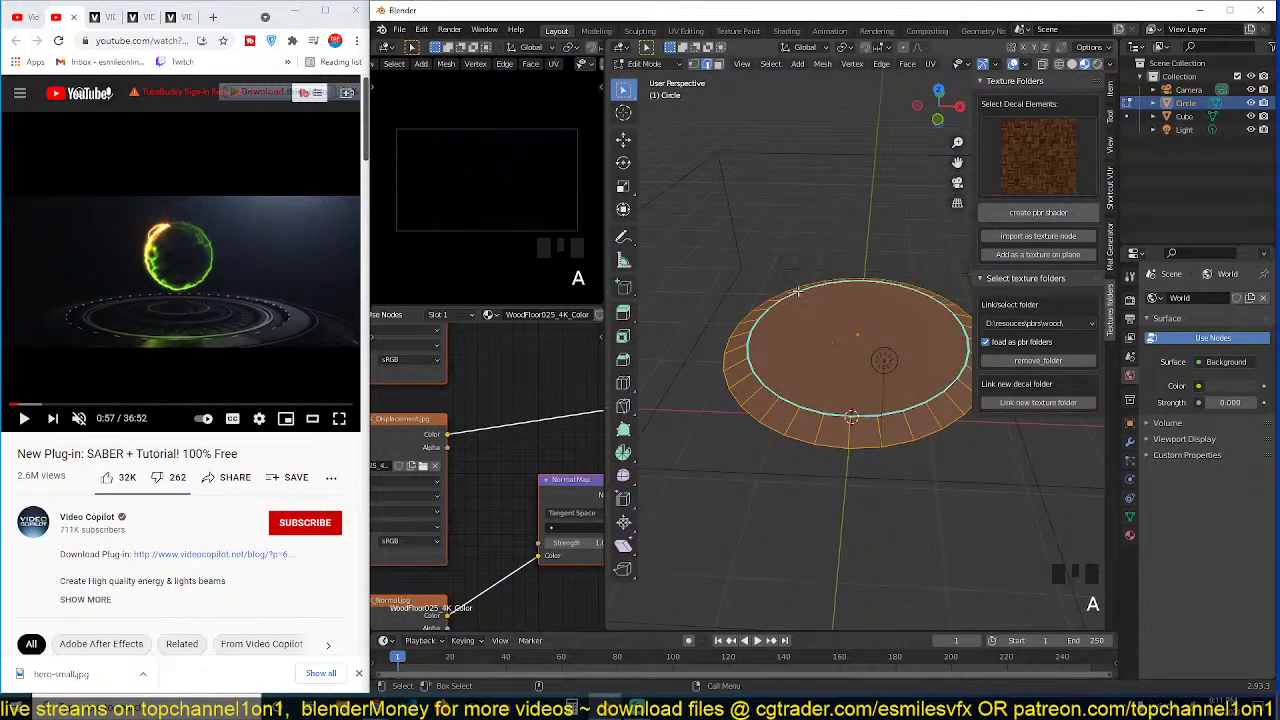
{"action": "key", "text": "y"}
{"action": "key", "text": "u"}
{"action": "left_click", "coordinate": [770, 306]}
{"action": "left_click", "coordinate": [811, 415]}
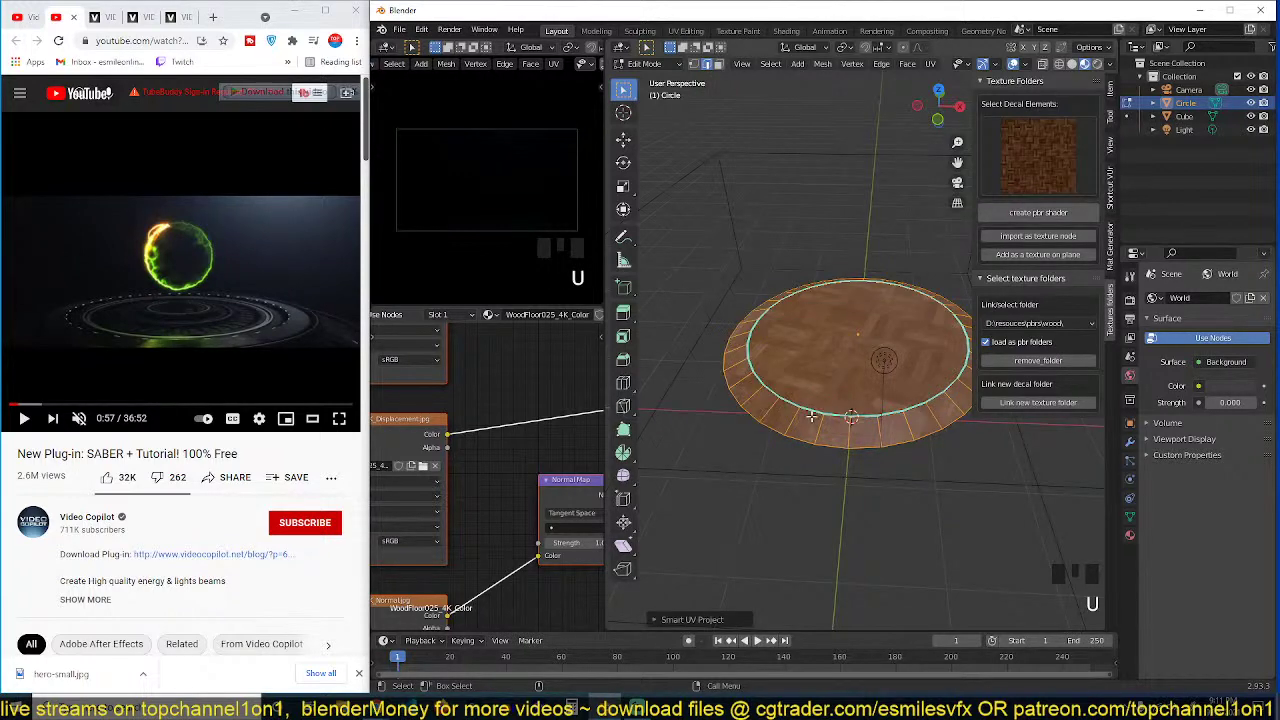
{"action": "key", "text": "Tab"}
{"action": "scroll", "coordinate": [836, 404], "scroll_direction": "up", "scroll_amount": 5}
{"action": "key", "text": "grave"}
{"action": "middle_click_drag", "start_coordinate": [837, 406], "coordinate": [777, 354]}
{"action": "key", "text": "grave"}
{"action": "scroll", "coordinate": [888, 371], "scroll_direction": "up", "scroll_amount": 2}
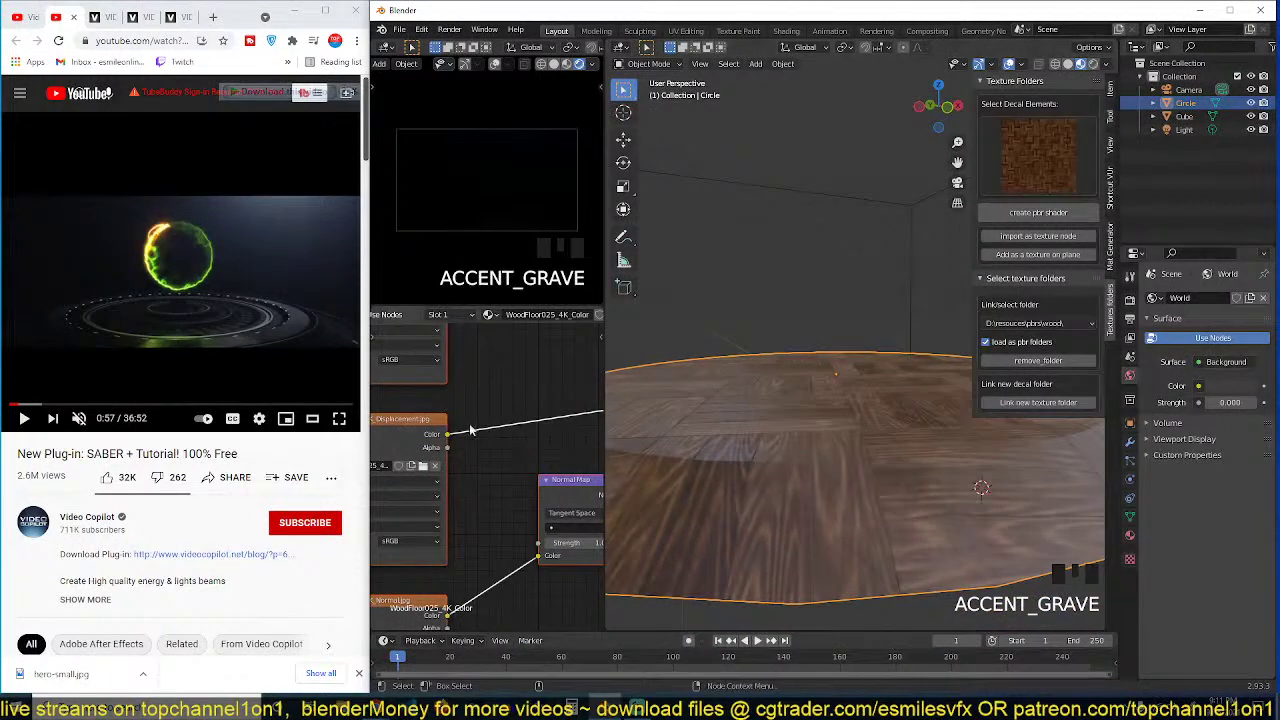
Step: Set Metallic to 1 on the wood material's Principled BSDF and check the disc from directly above
{"action": "scroll", "coordinate": [480, 425], "scroll_direction": "down", "scroll_amount": 11}
{"action": "left_click", "coordinate": [520, 405]}
{"action": "scroll", "coordinate": [521, 404], "scroll_direction": "down", "scroll_amount": 6}
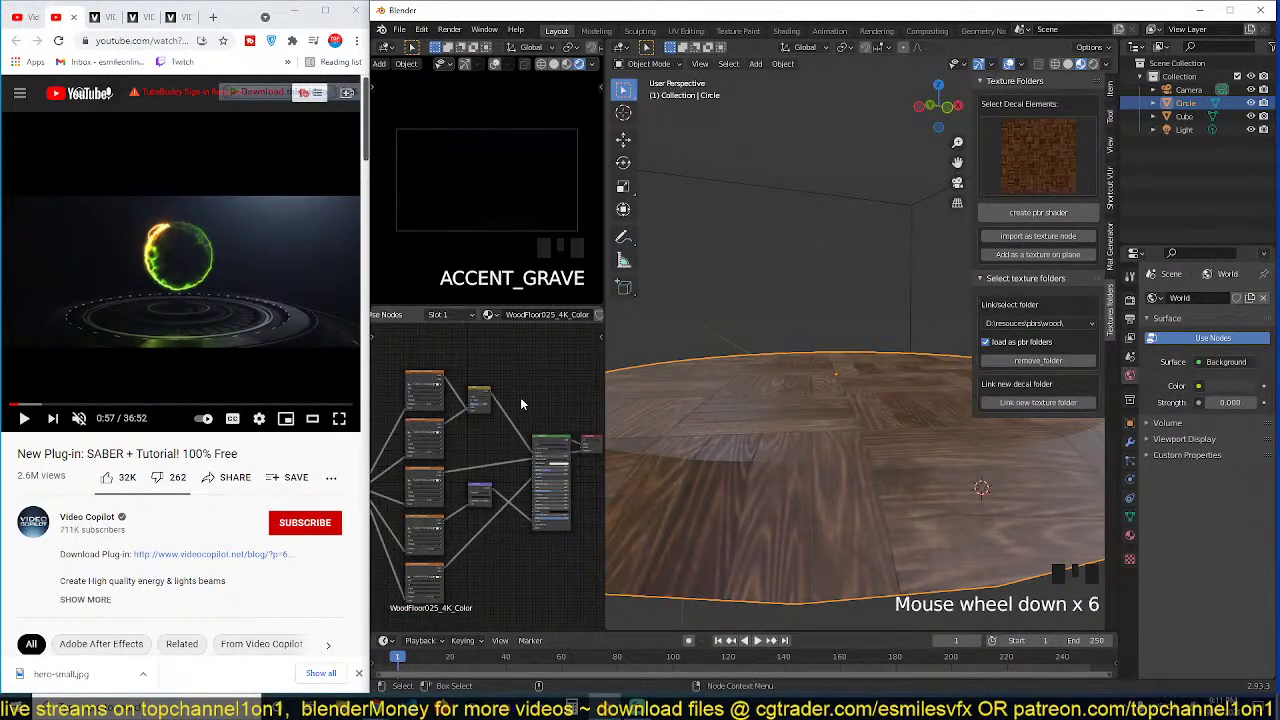
{"action": "middle_click_drag", "start_coordinate": [521, 404], "coordinate": [581, 396]}
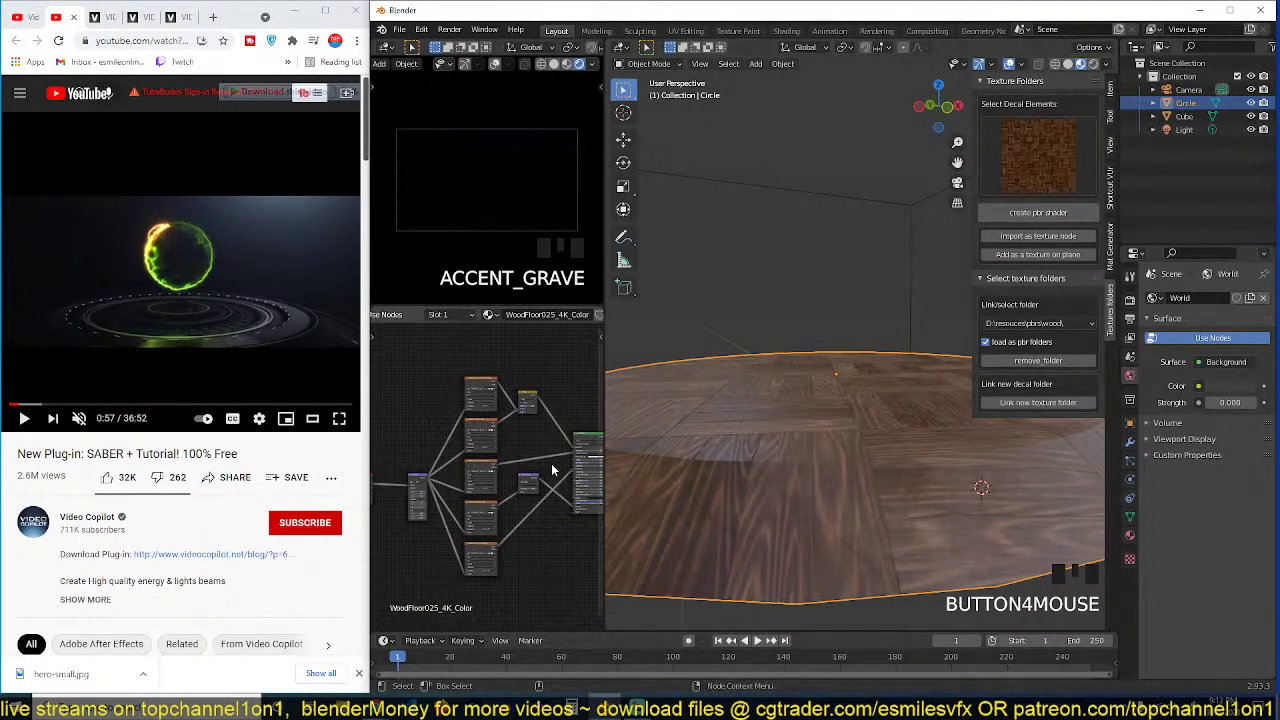
{"action": "scroll", "coordinate": [535, 405], "scroll_direction": "up", "scroll_amount": 12}
{"action": "middle_click_drag", "start_coordinate": [535, 404], "coordinate": [474, 456]}
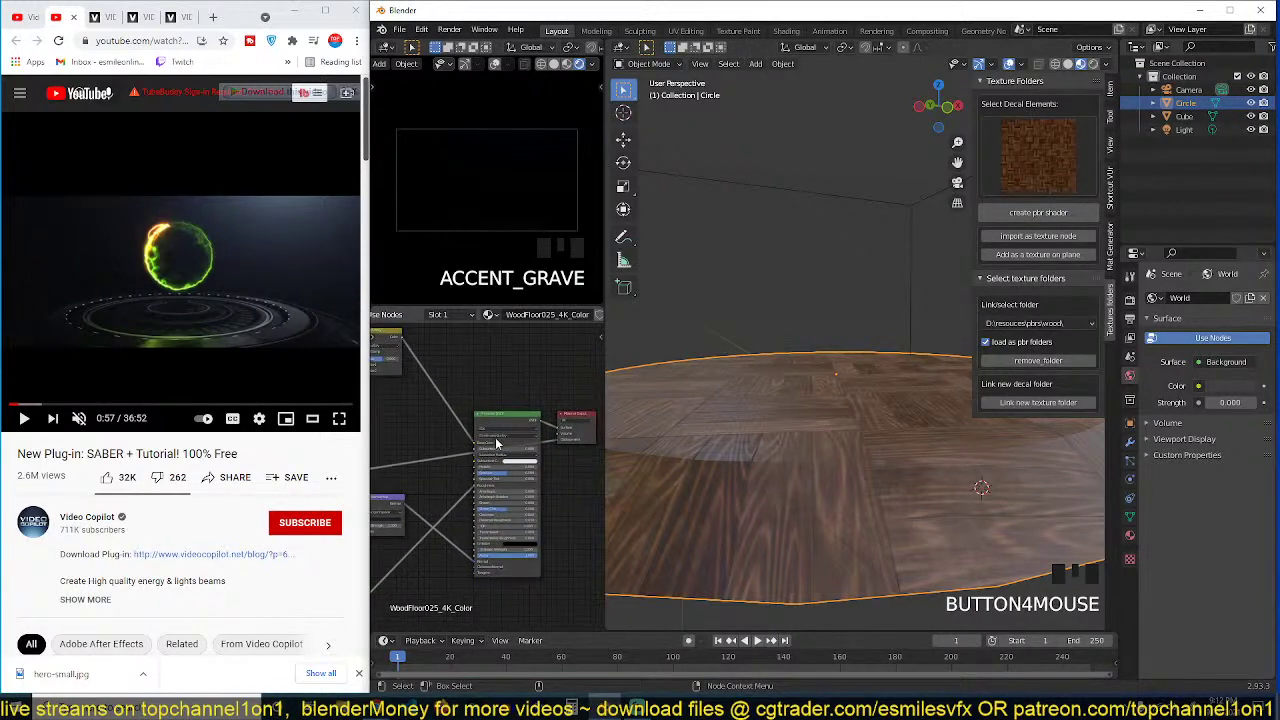
{"action": "left_click_drag", "start_coordinate": [511, 417], "coordinate": [511, 391]}
{"action": "scroll", "coordinate": [502, 387], "scroll_direction": "up", "scroll_amount": 3}
{"action": "middle_click_drag", "start_coordinate": [502, 388], "coordinate": [482, 402]}
{"action": "scroll", "coordinate": [482, 403], "scroll_direction": "up", "scroll_amount": 6}
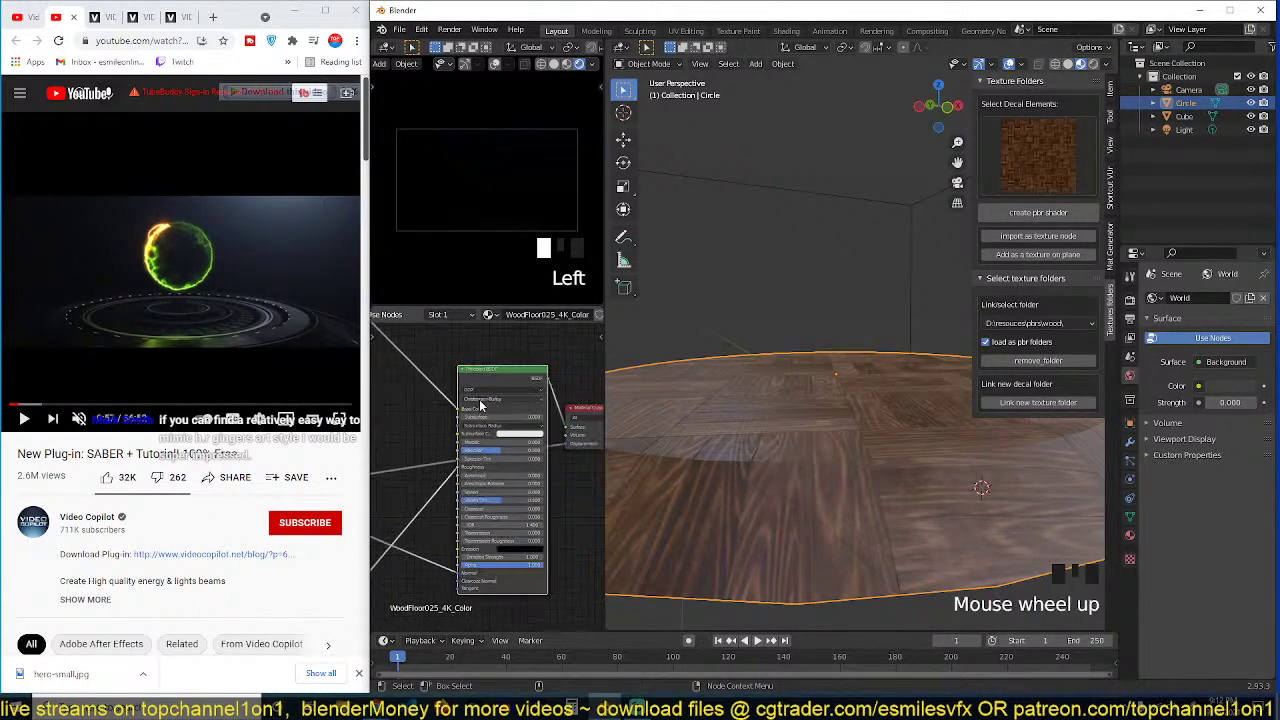
{"action": "left_click", "coordinate": [503, 426]}
{"action": "type", "text": "1"}
{"action": "key", "text": "Return"}
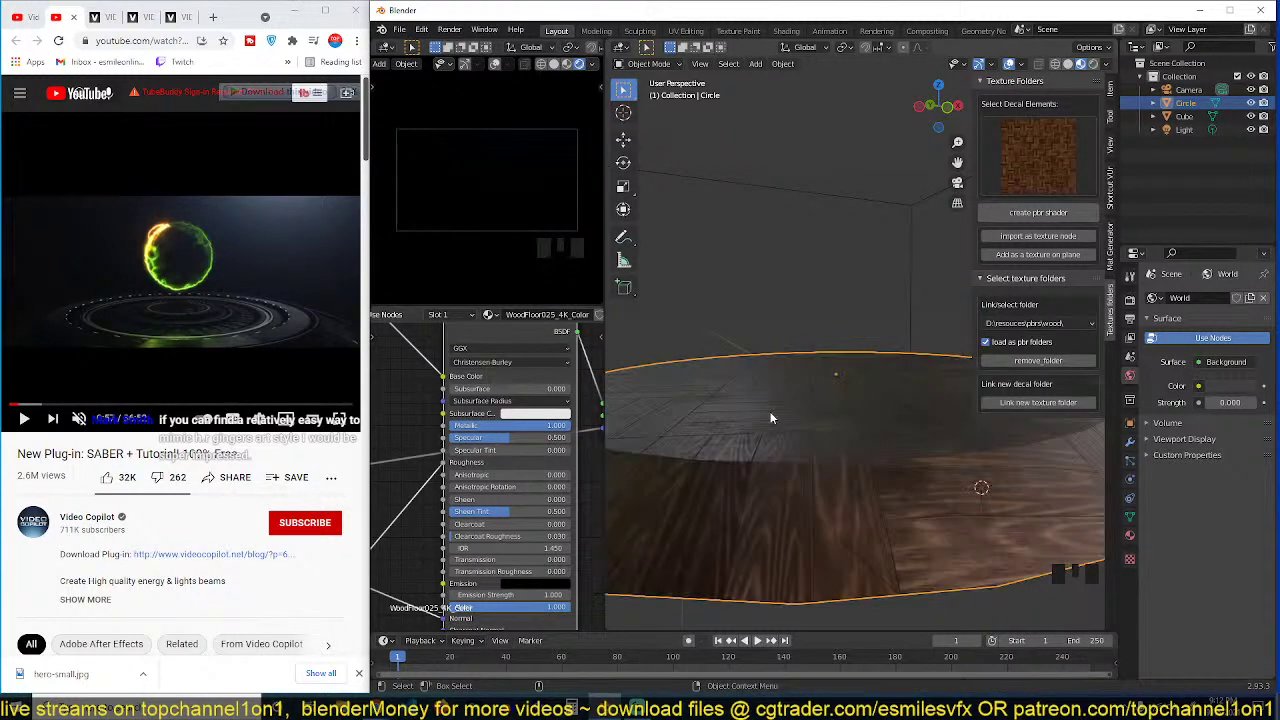
{"action": "key", "text": "grave"}
{"action": "scroll", "coordinate": [855, 440], "scroll_direction": "down", "scroll_amount": 8}
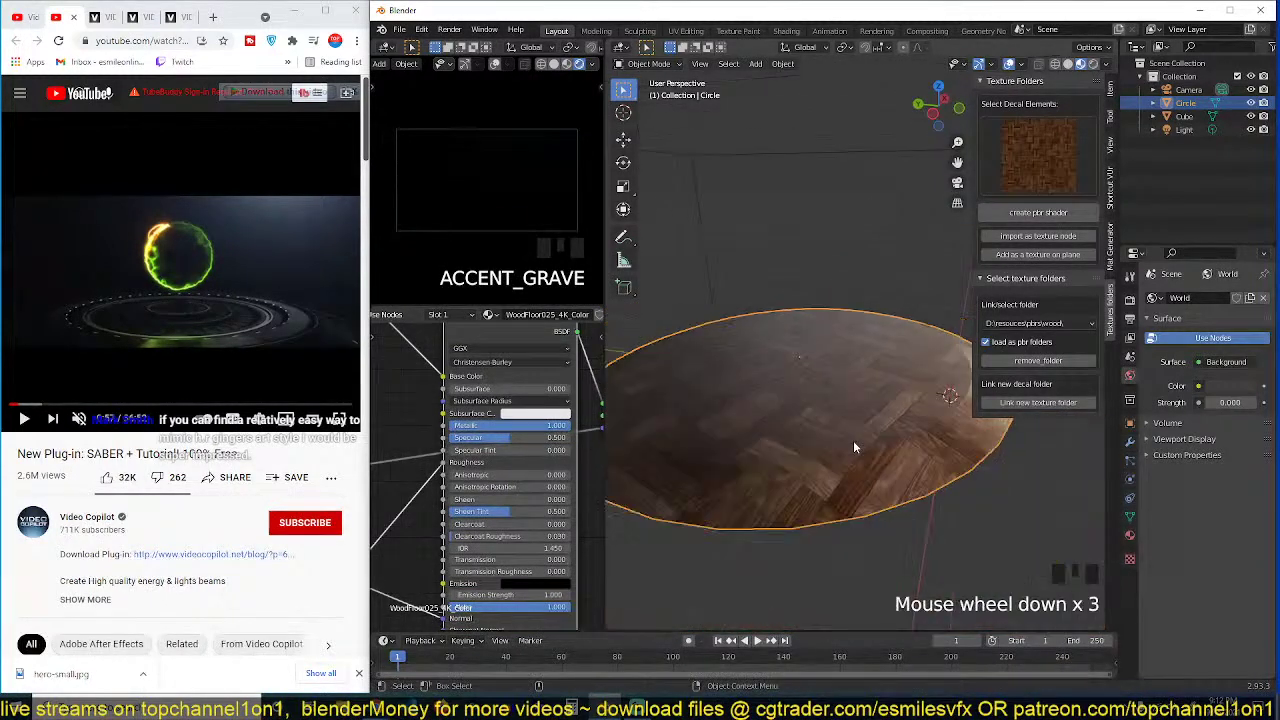
{"action": "key", "text": "KP_7"}
{"action": "scroll", "coordinate": [775, 330], "scroll_direction": "down", "scroll_amount": 2}
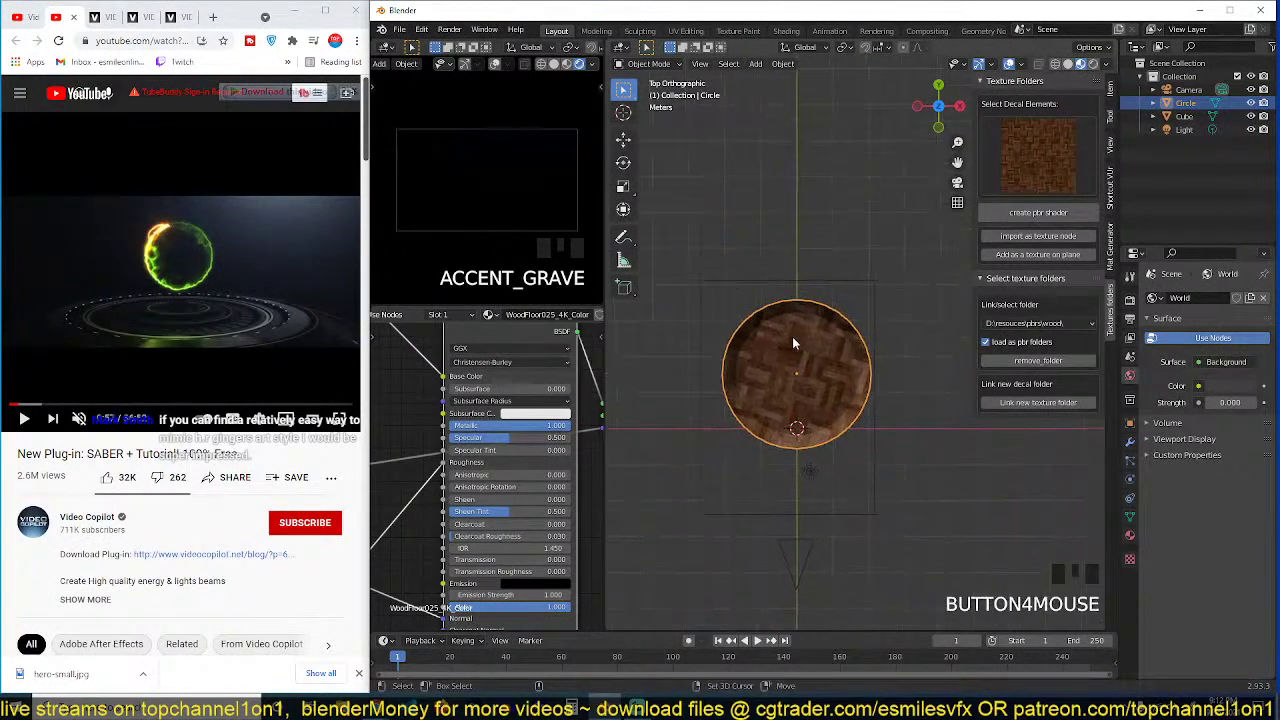
{"action": "key", "text": "shift+a"}
{"action": "left_click", "coordinate": [856, 342]}
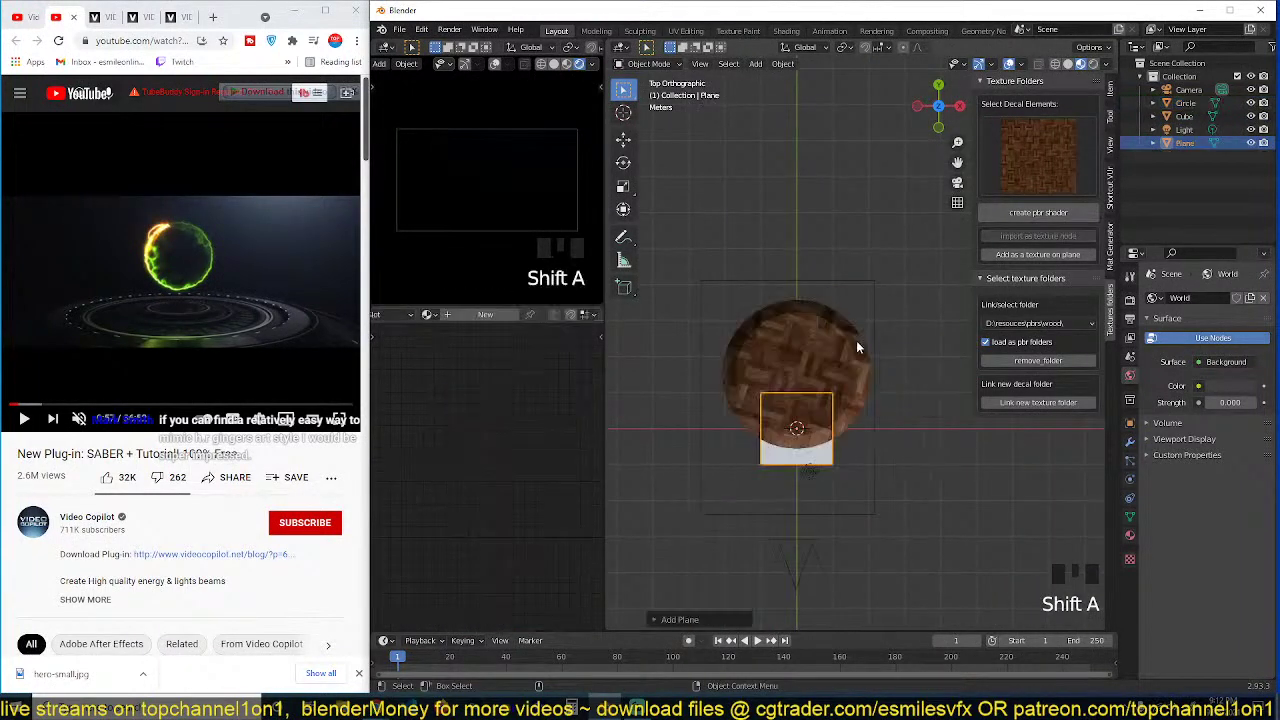
{"action": "key", "text": "x"}
{"action": "left_click", "coordinate": [858, 395]}
Step: Add an area light, place it over the disc in top view and raise it along Z above the platform
{"action": "key", "text": "shift+a"}
{"action": "key", "text": "shift+a"}
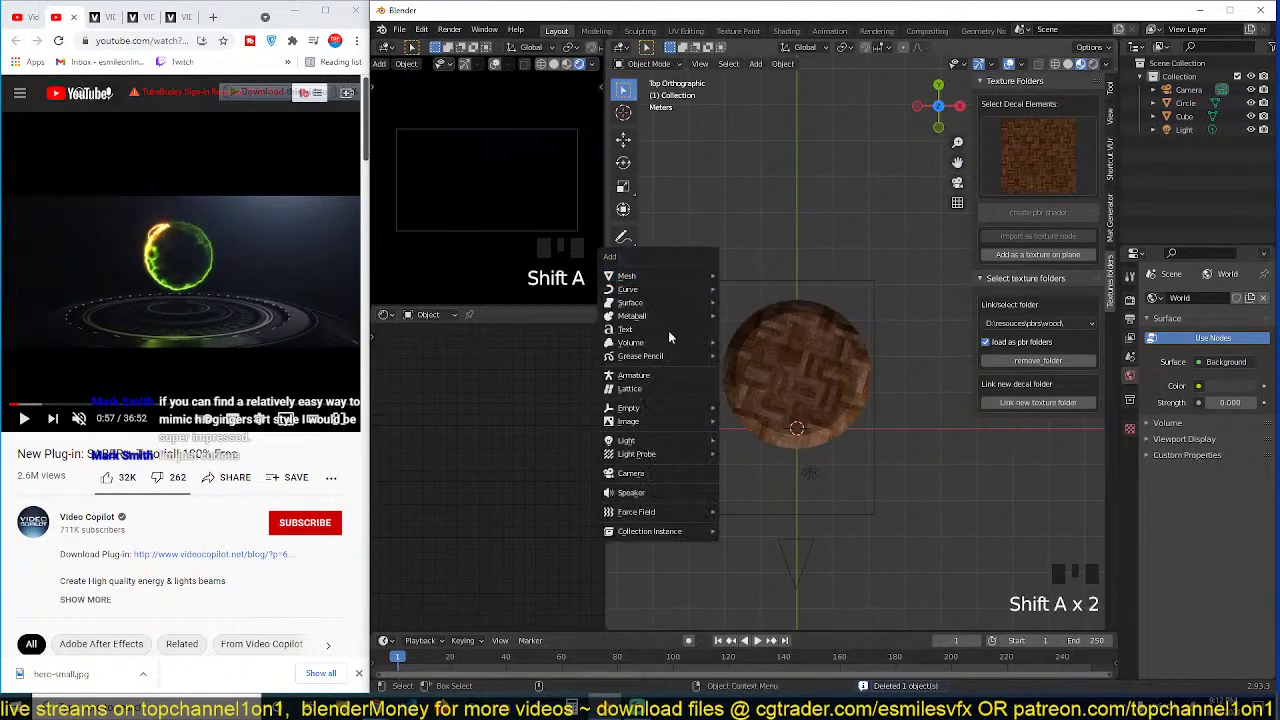
{"action": "mouse_move", "coordinate": [664, 447]}
{"action": "left_click", "coordinate": [760, 483]}
{"action": "key", "text": "g"}
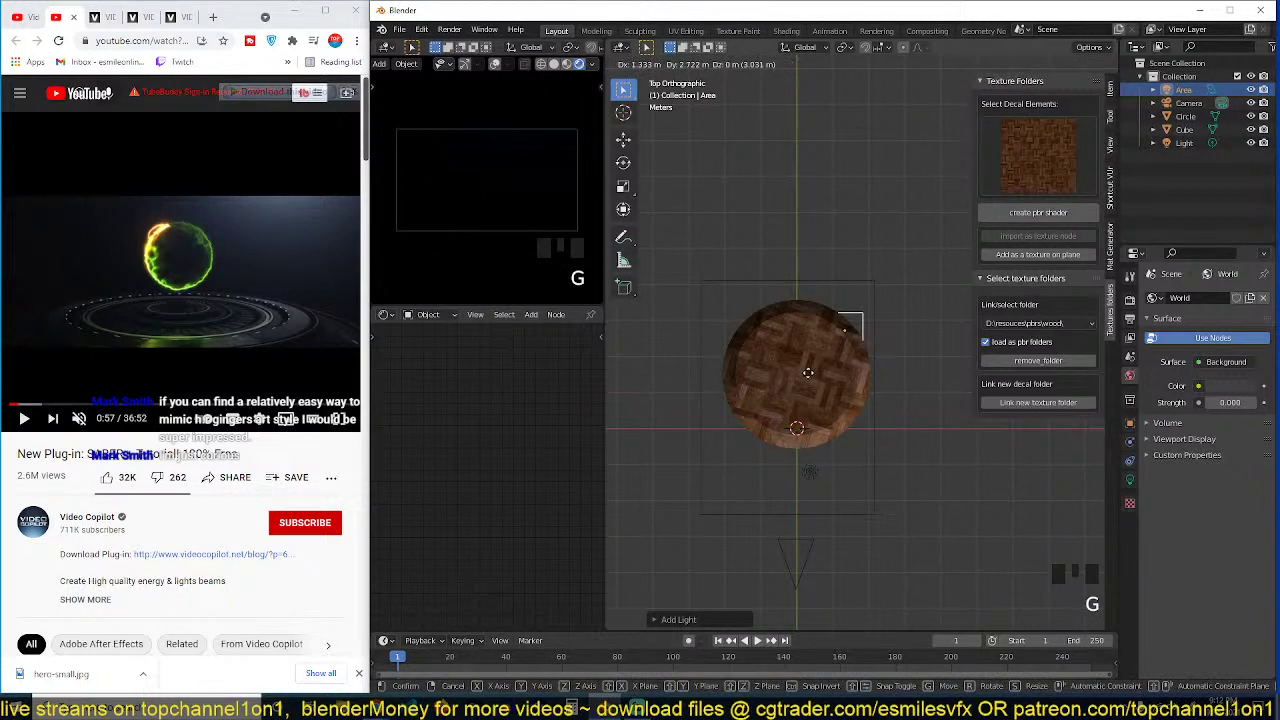
{"action": "left_click", "coordinate": [792, 387]}
{"action": "key", "text": "KP_1"}
{"action": "key", "text": "g"}
{"action": "key", "text": "z"}
{"action": "left_click", "coordinate": [822, 336]}
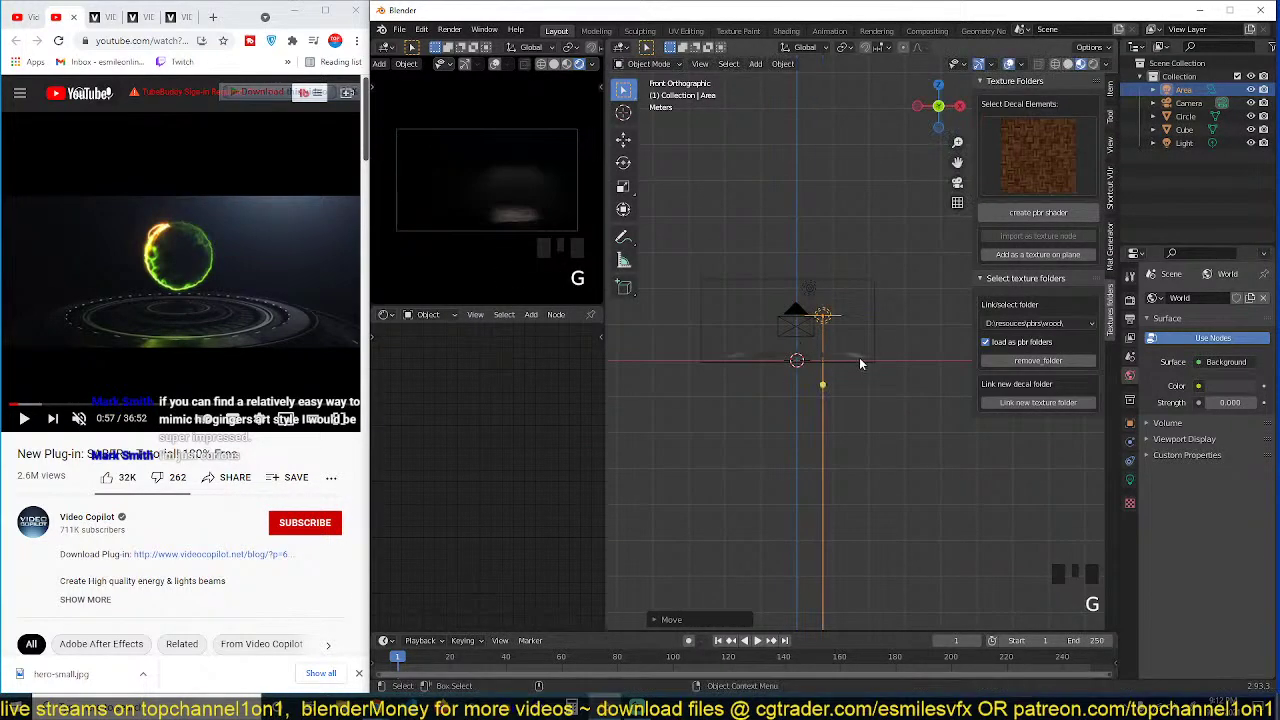
Step: Change the area light's shape to Rectangle and stretch it to about 3.68 m by 1.44 m
{"action": "scroll", "coordinate": [845, 341], "scroll_direction": "up", "scroll_amount": 4}
{"action": "key", "text": "KP_7"}
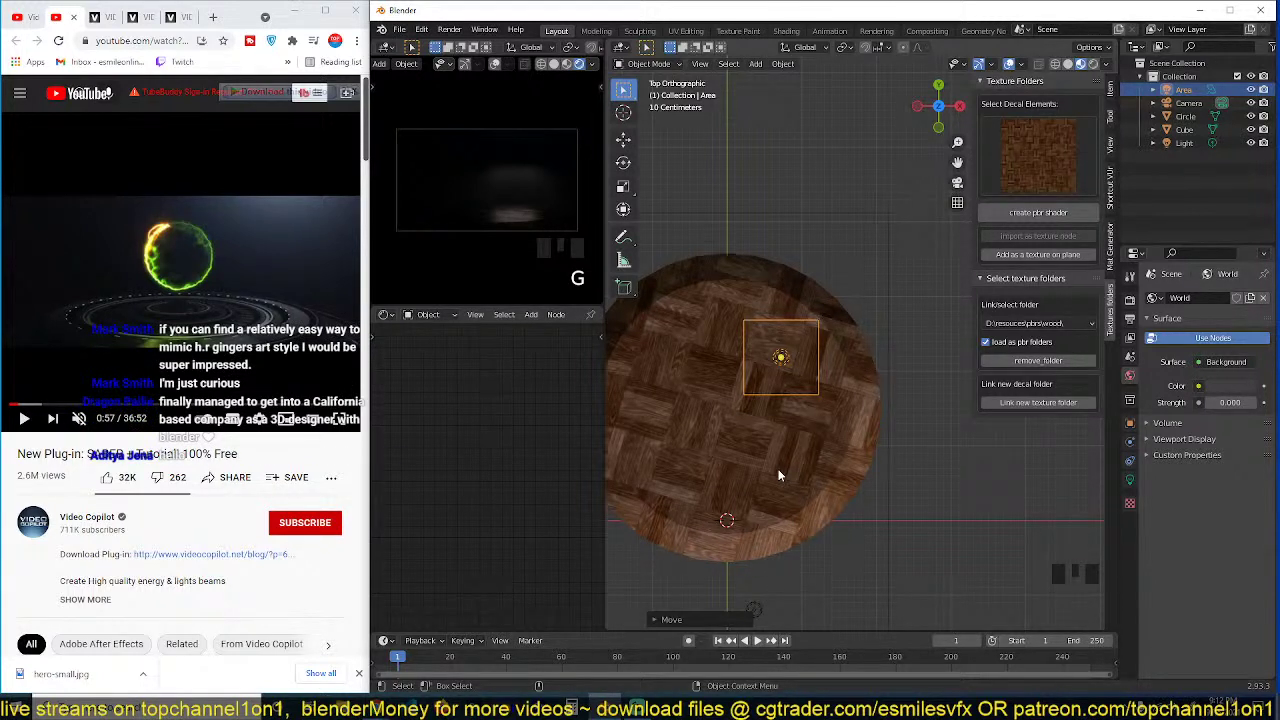
{"action": "left_click", "coordinate": [1130, 478]}
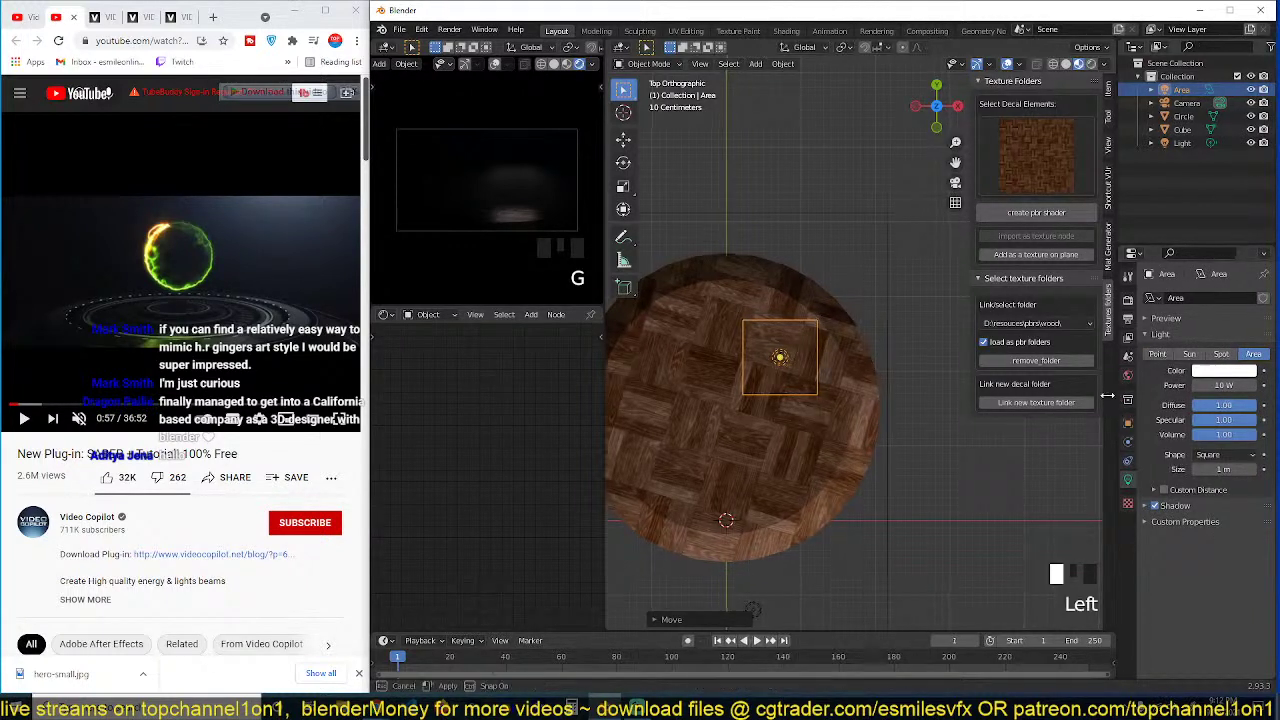
{"action": "left_click_drag", "start_coordinate": [1117, 400], "coordinate": [1104, 398]}
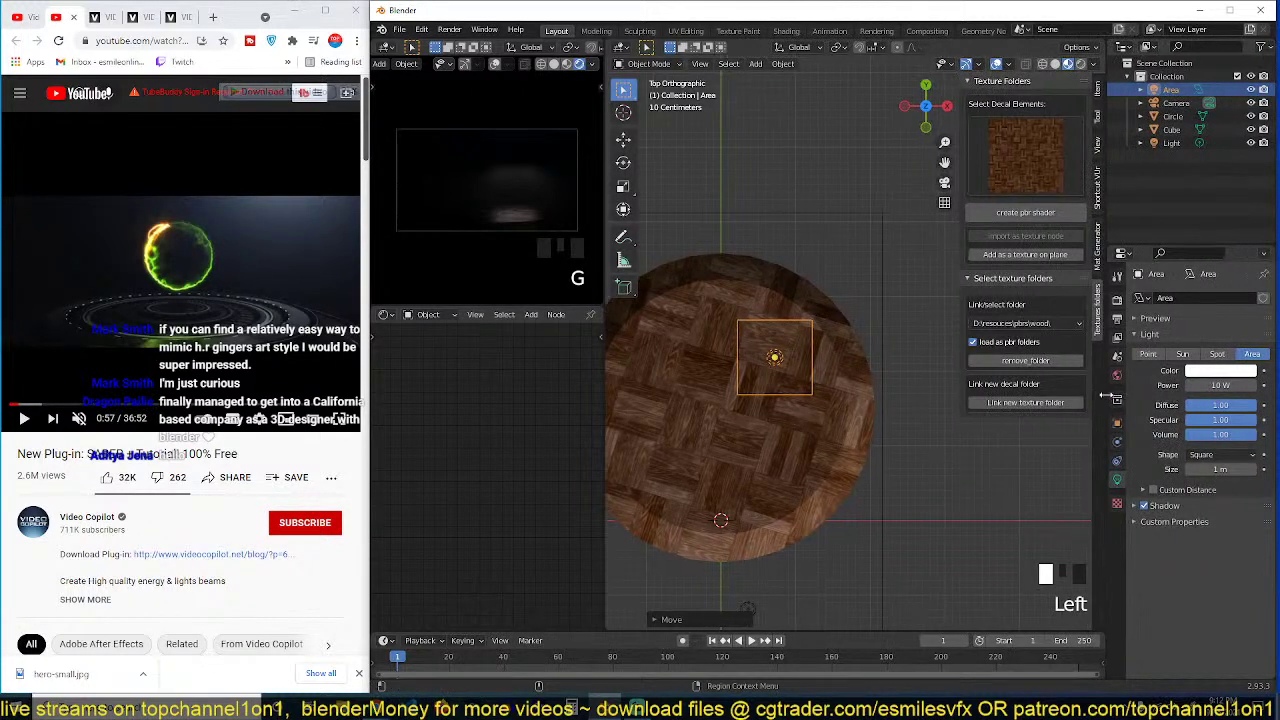
{"action": "left_click", "coordinate": [1212, 456]}
{"action": "left_click", "coordinate": [1208, 488]}
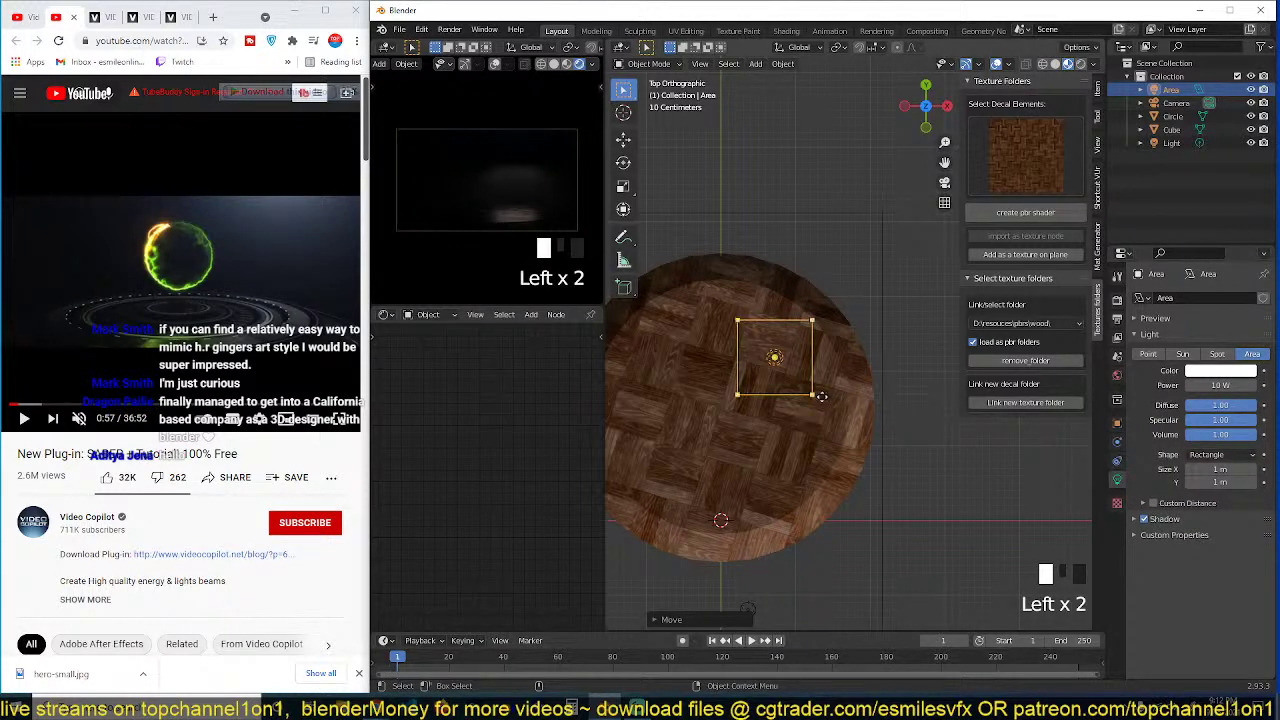
{"action": "left_click_drag", "start_coordinate": [821, 396], "coordinate": [1020, 436]}
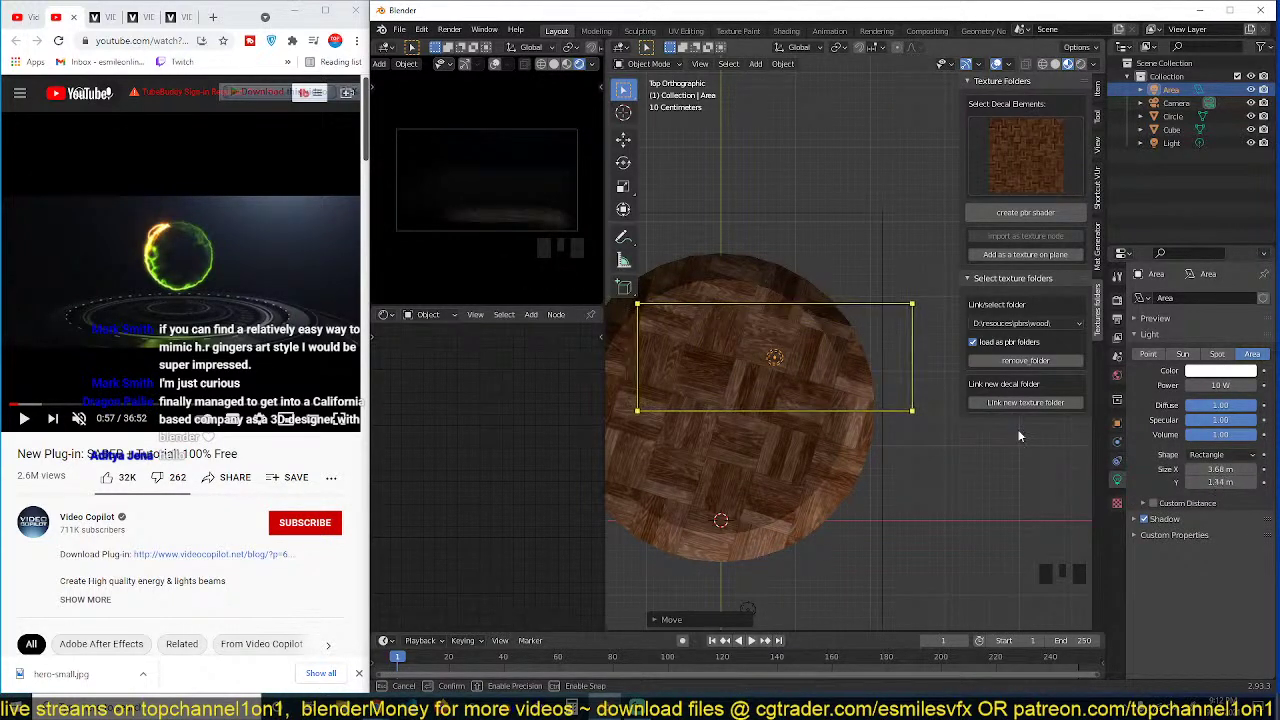
Step: Raise the rectangular area light about 0.7 m and shift it about 1.2 m along negative X
{"action": "scroll", "coordinate": [837, 397], "scroll_direction": "up", "scroll_amount": 2}
{"action": "scroll", "coordinate": [888, 332], "scroll_direction": "down", "scroll_amount": 4}
{"action": "middle_click_drag", "start_coordinate": [836, 397], "coordinate": [846, 292]}
{"action": "scroll", "coordinate": [880, 318], "scroll_direction": "up", "scroll_amount": 4}
{"action": "key", "text": "grave"}
{"action": "key", "text": "g"}
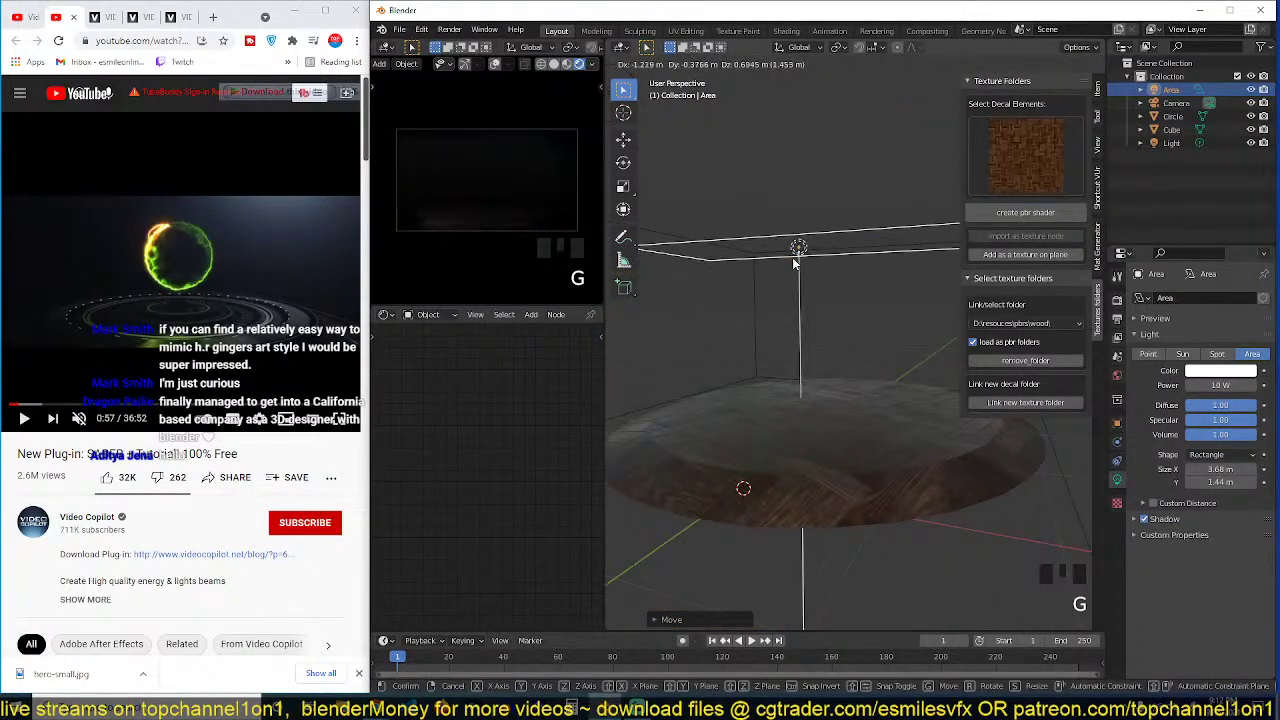
{"action": "left_click", "coordinate": [798, 268]}
Step: Rotate the area light a little over 20° in top view and move it about 0.6 m toward the camera side
{"action": "key", "text": "KP_7"}
{"action": "key", "text": "r"}
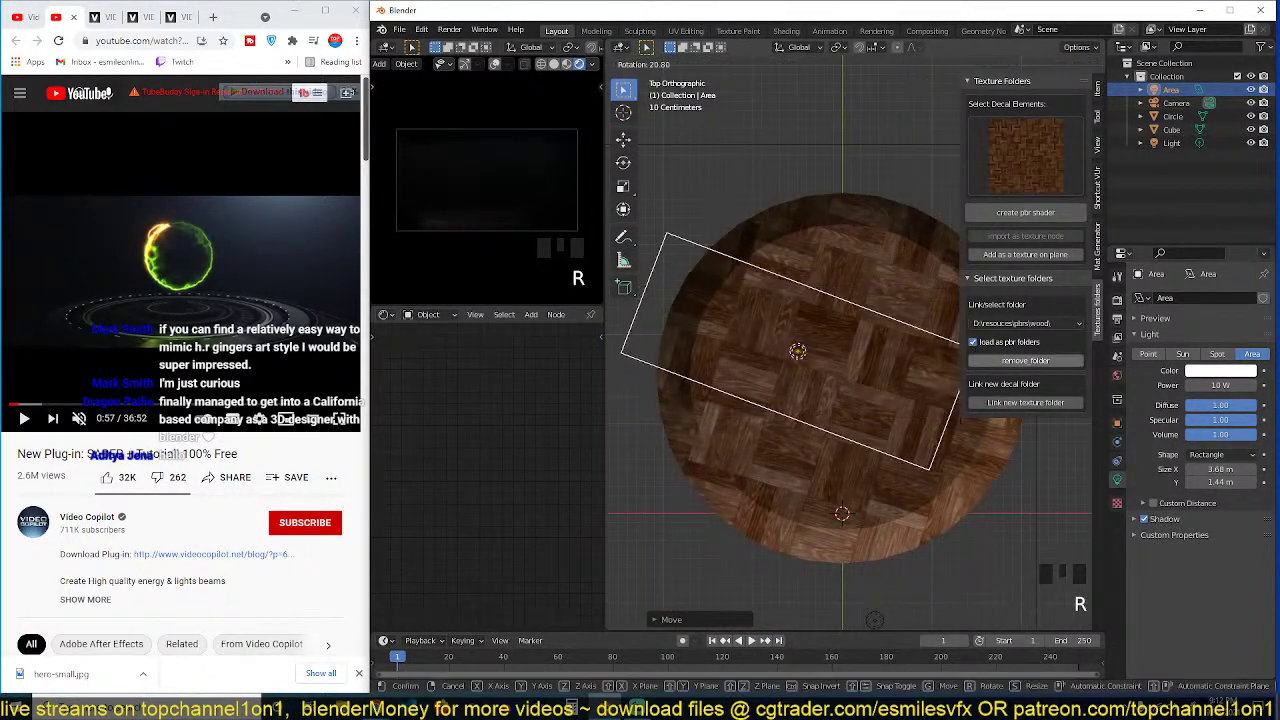
{"action": "left_click", "coordinate": [887, 415]}
{"action": "key", "text": "g"}
{"action": "key", "text": "g"}
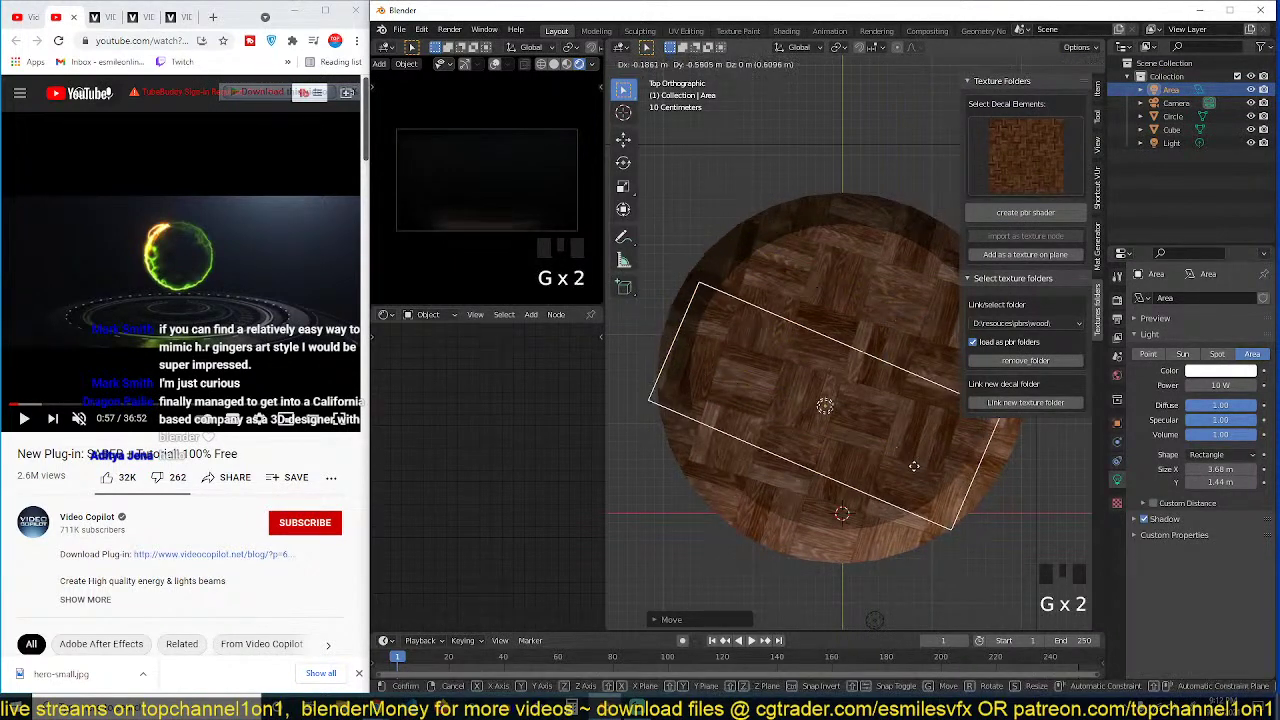
{"action": "left_click", "coordinate": [919, 458]}
Step: Change the area light's color to a pale warm yellow
{"action": "scroll", "coordinate": [921, 454], "scroll_direction": "down", "scroll_amount": 2}
{"action": "middle_click_drag", "start_coordinate": [868, 343], "coordinate": [852, 369], "text": "shift"}
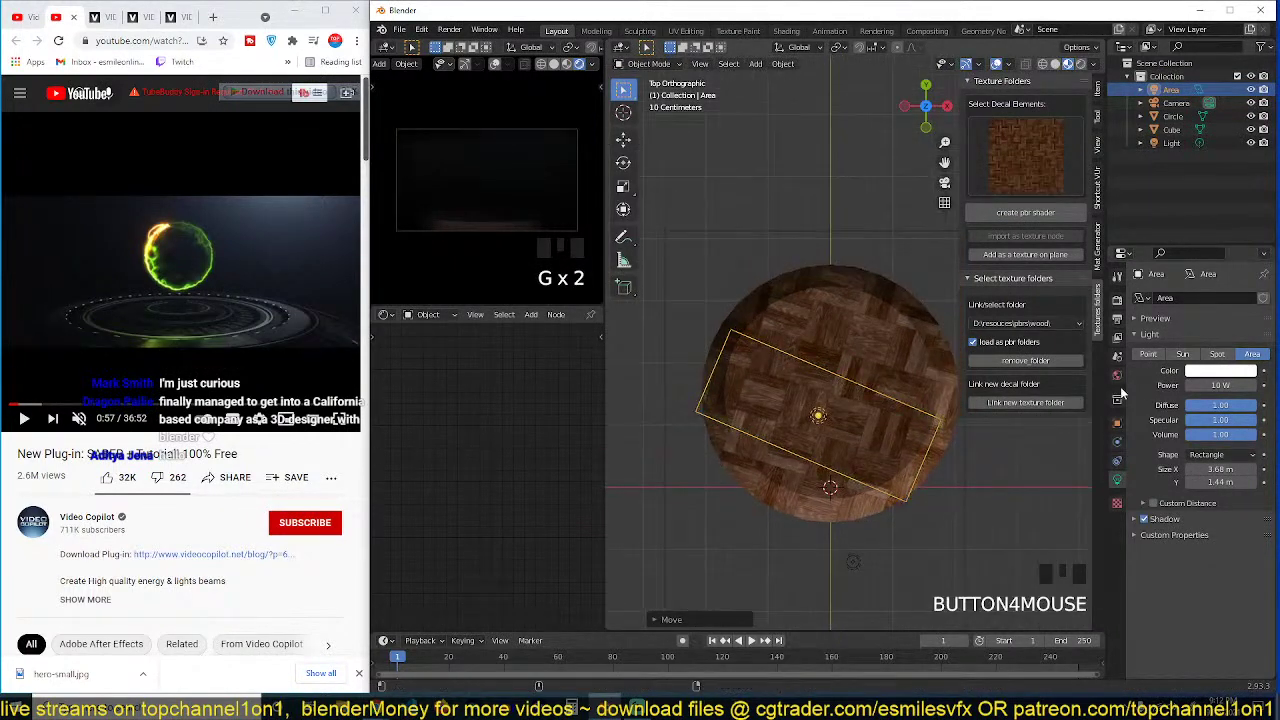
{"action": "left_click", "coordinate": [1208, 374]}
{"action": "mouse_move", "coordinate": [1193, 249]}
{"action": "left_mouse_down"}
{"action": "mouse_move", "coordinate": [1166, 245]}
{"action": "mouse_move", "coordinate": [1168, 264]}
{"action": "mouse_move", "coordinate": [1174, 255]}
{"action": "left_mouse_up"}
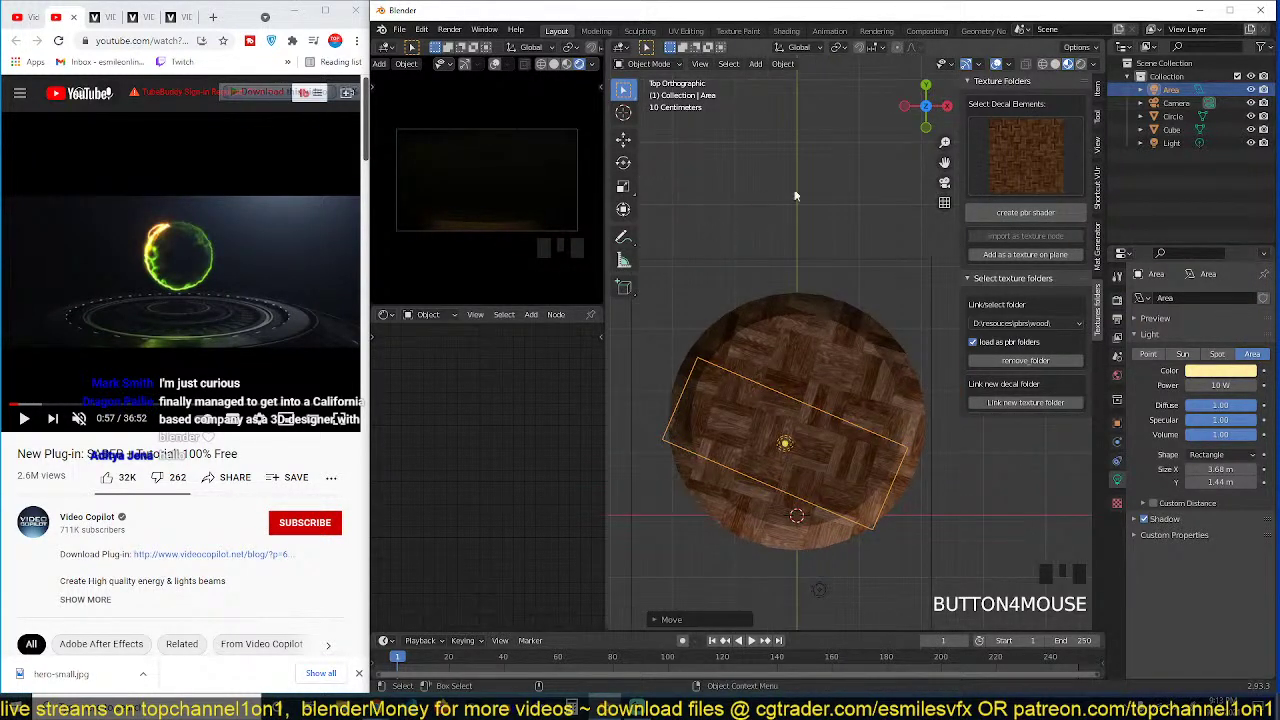
Step: Select the blue point light and, in camera view, move it to the upper right corner of the frame
{"action": "scroll", "coordinate": [895, 388], "scroll_direction": "down", "scroll_amount": 4}
{"action": "left_click", "coordinate": [846, 466]}
{"action": "key", "text": "KP_0"}
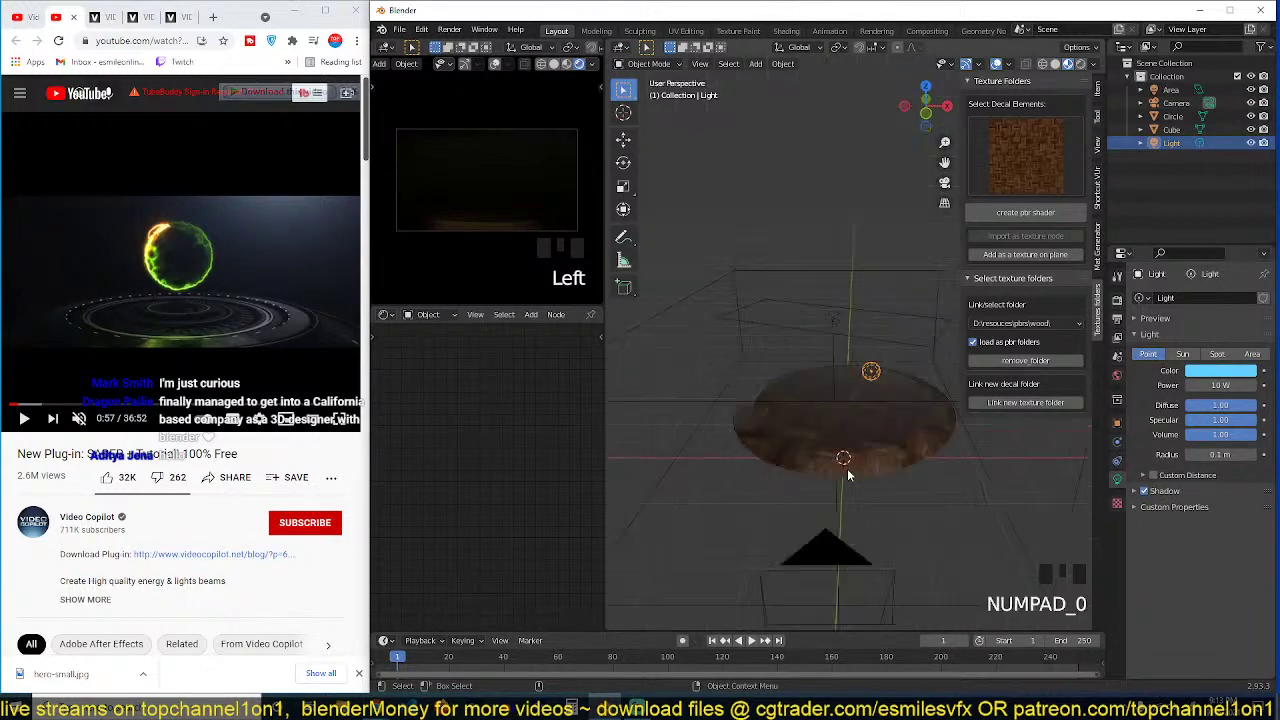
{"action": "scroll", "coordinate": [847, 468], "scroll_direction": "up", "scroll_amount": 3}
{"action": "scroll", "coordinate": [869, 185], "scroll_direction": "down", "scroll_amount": 2}
{"action": "key", "text": "g"}
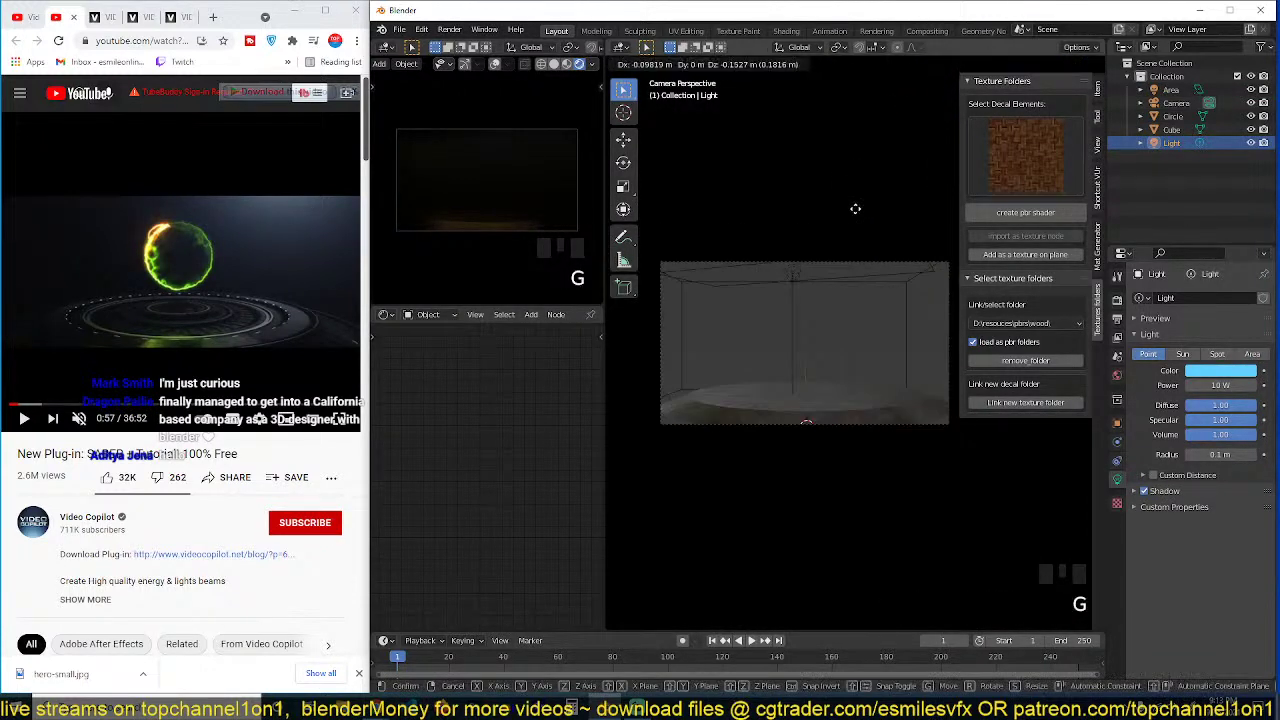
{"action": "left_click", "coordinate": [922, 244]}
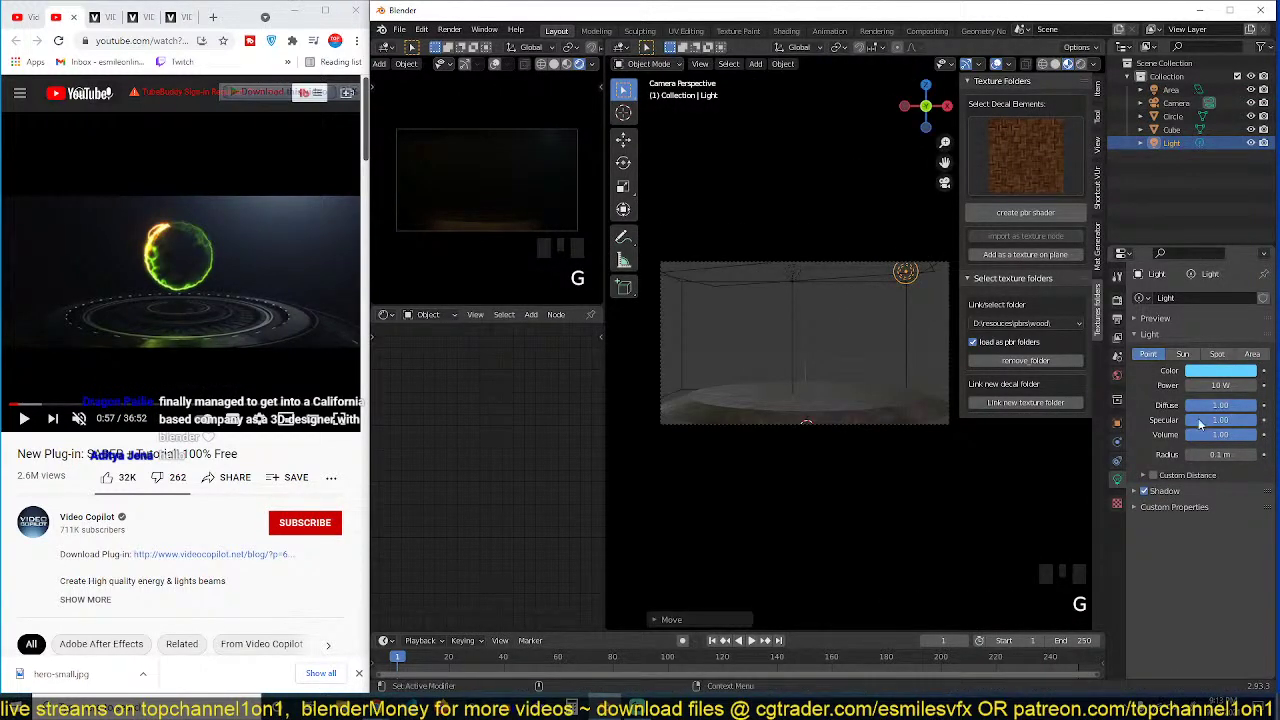
Step: Set the blue point light's power to 500 W and nudge it farther up at the upper right edge of the camera frame
{"action": "left_click", "coordinate": [1215, 385]}
{"action": "type", "text": "500"}
{"action": "key", "text": "Return"}
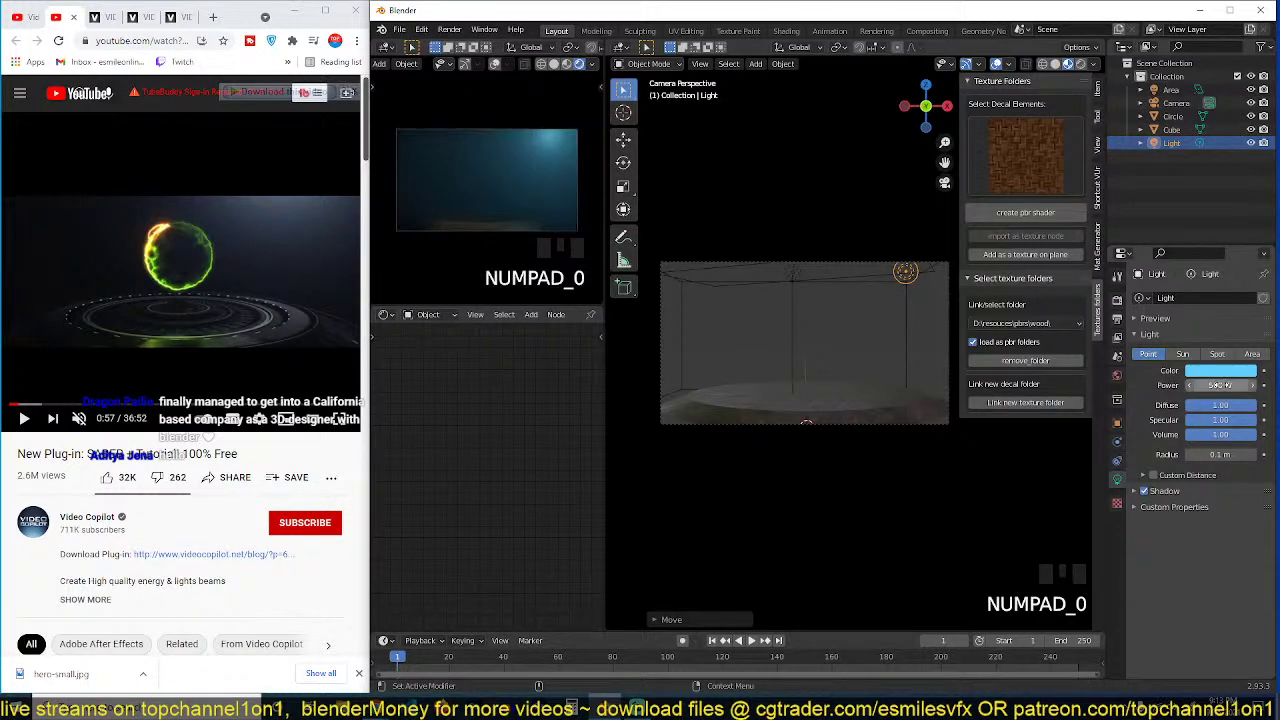
{"action": "key", "text": "g"}
{"action": "left_click", "coordinate": [810, 278]}
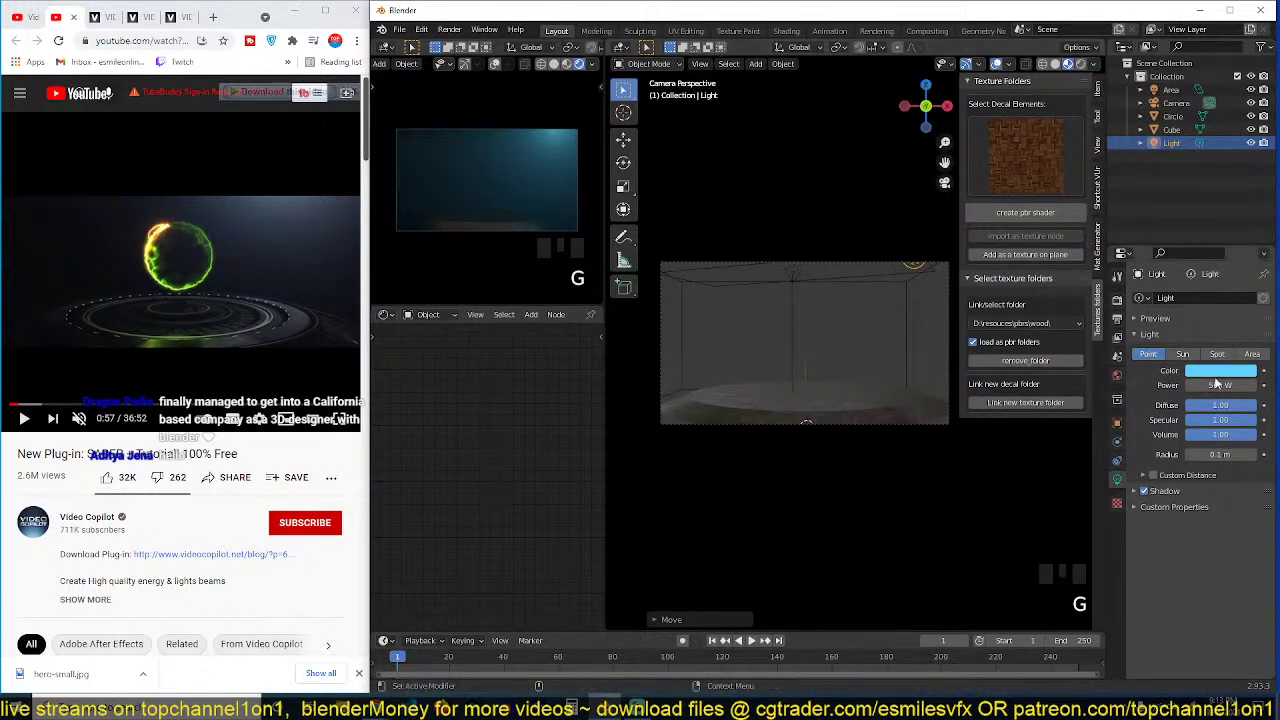
Step: Change the point light's color from cyan to a pale violet-blue
{"action": "left_click", "coordinate": [1220, 371]}
{"action": "left_click_drag", "start_coordinate": [1205, 248], "coordinate": [1203, 233]}
{"action": "left_click", "coordinate": [772, 363]}
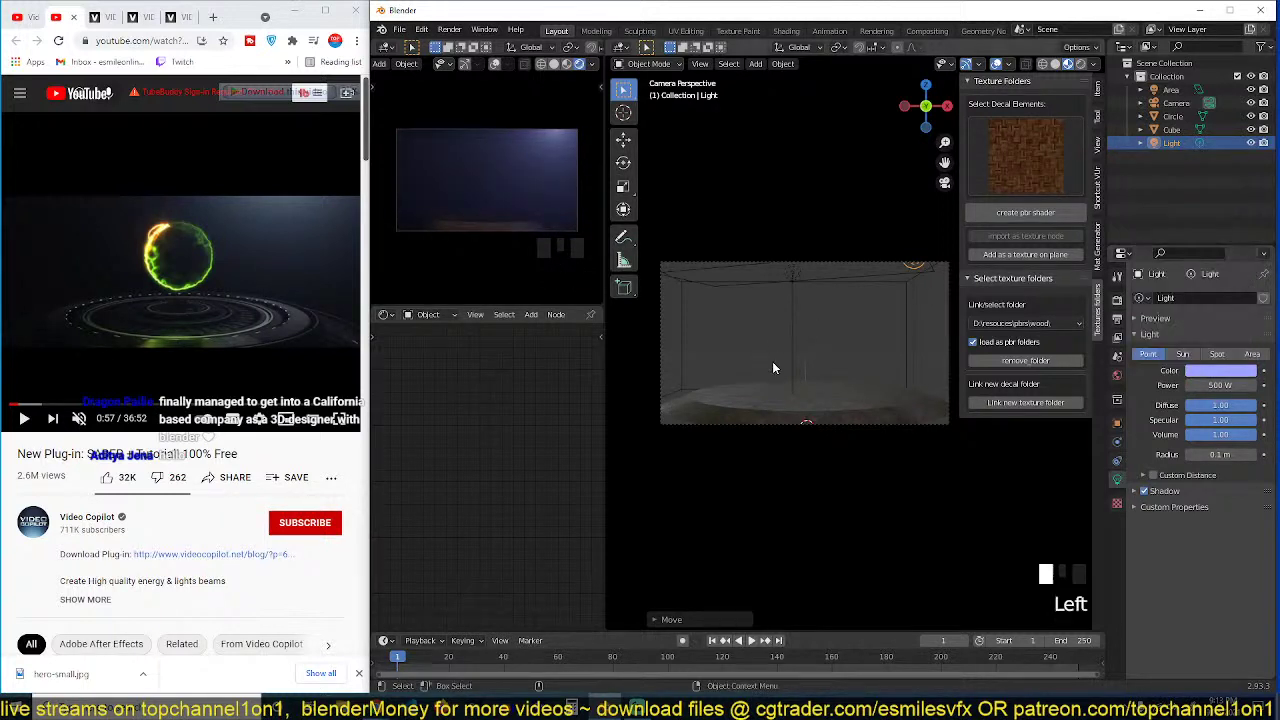
Step: Select the round platform and set its Principled BSDF Metallic value to 0
{"action": "left_click", "coordinate": [765, 396]}
{"action": "left_click", "coordinate": [514, 425]}
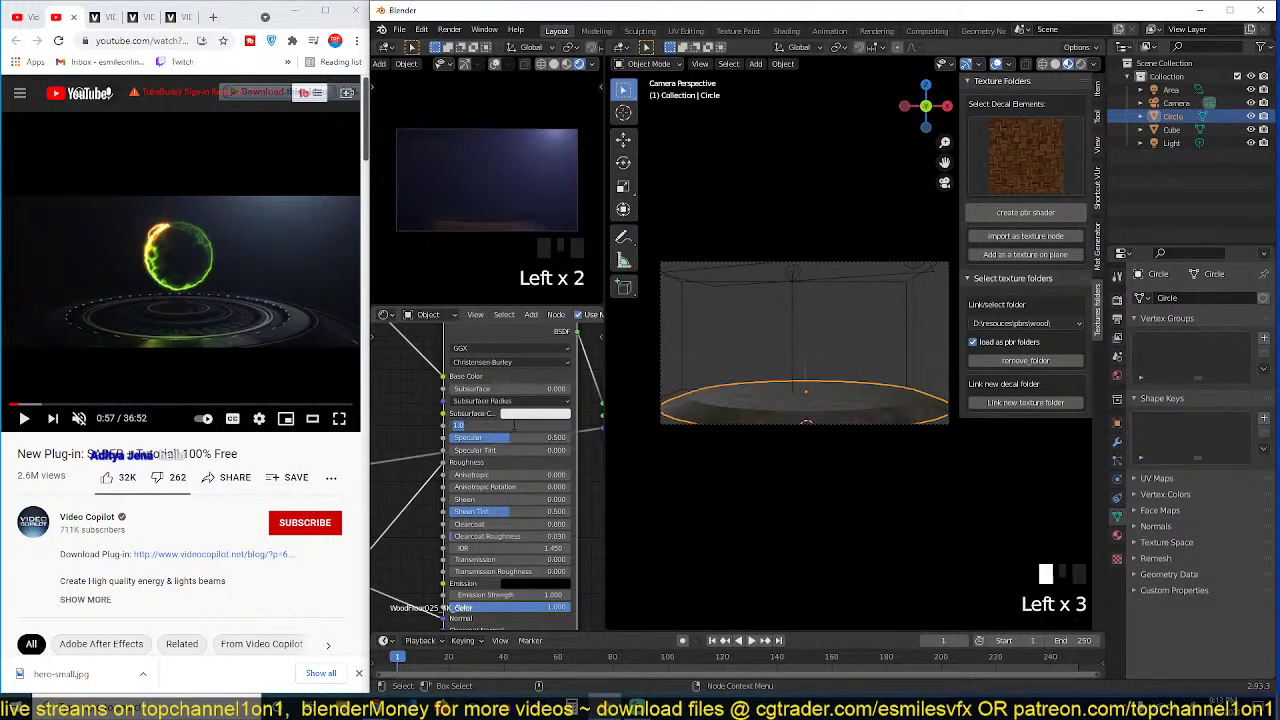
{"action": "type", "text": "0"}
{"action": "key", "text": "Return"}
Step: Scale the platform horizontally by about 3.4 with Z locked, and shrink it uniformly to a little under half
{"action": "scroll", "coordinate": [855, 403], "scroll_direction": "down", "scroll_amount": 1}
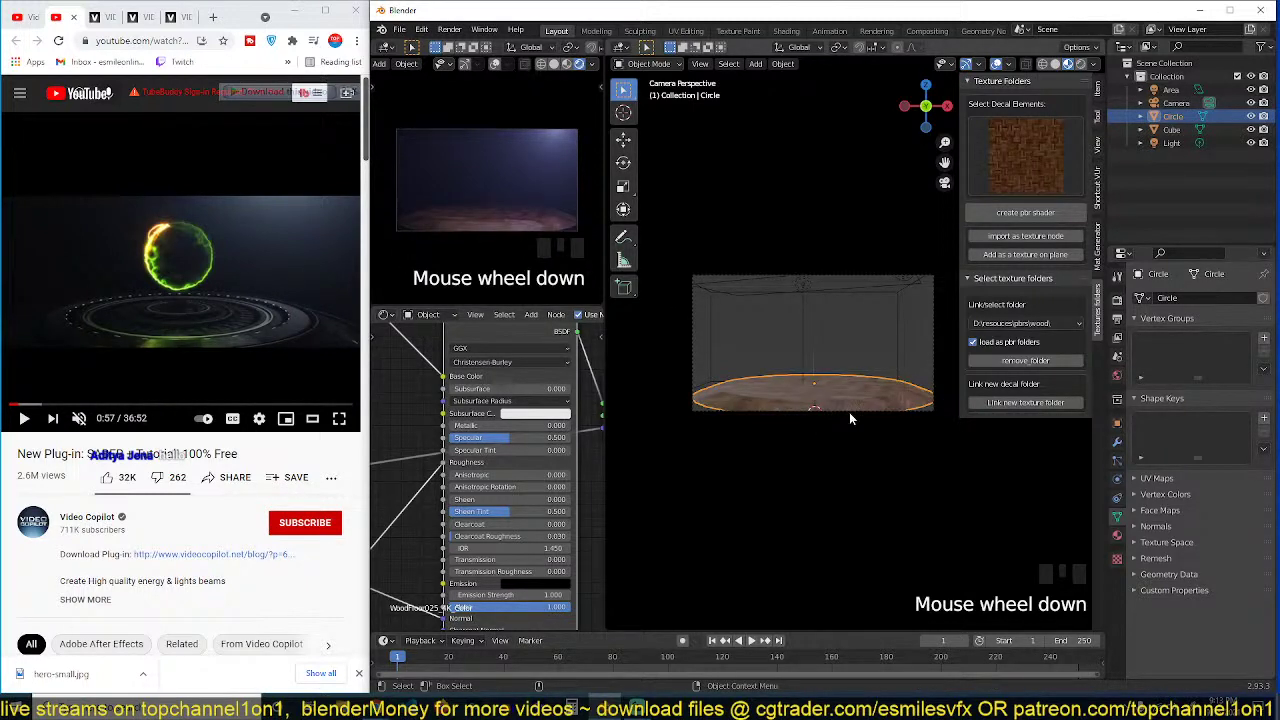
{"action": "key", "text": "s"}
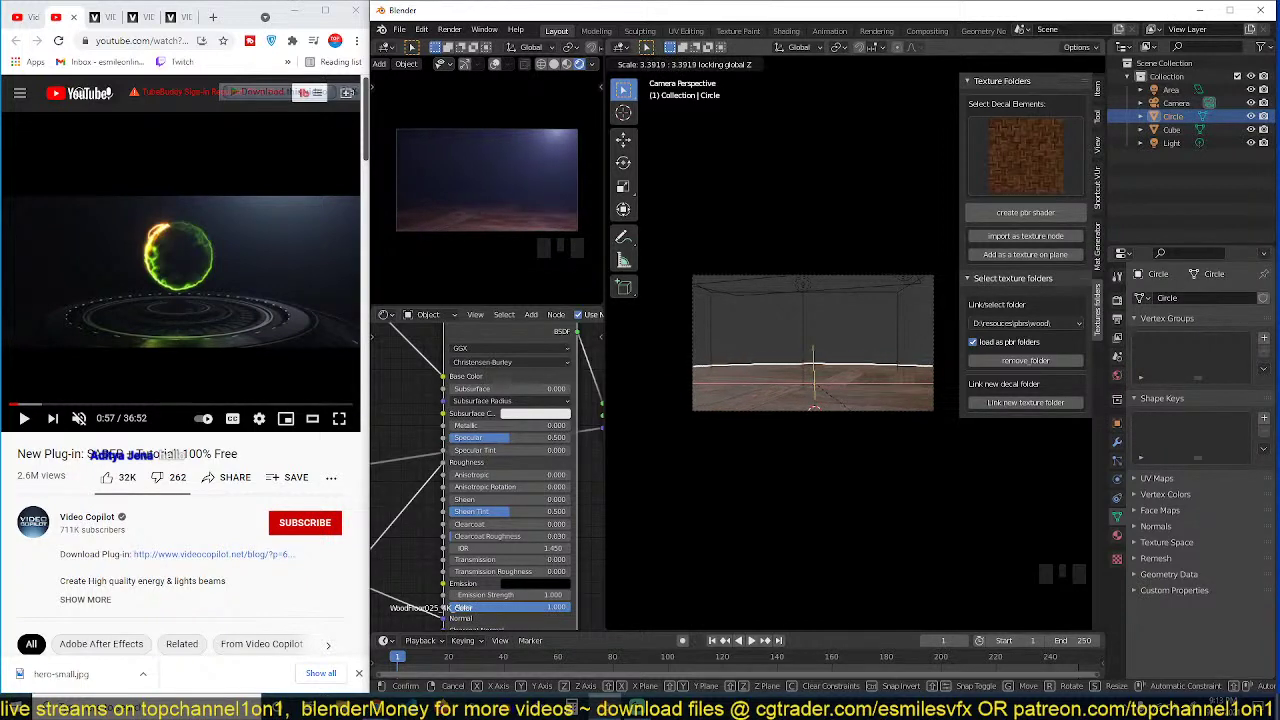
{"action": "left_click", "coordinate": [937, 482]}
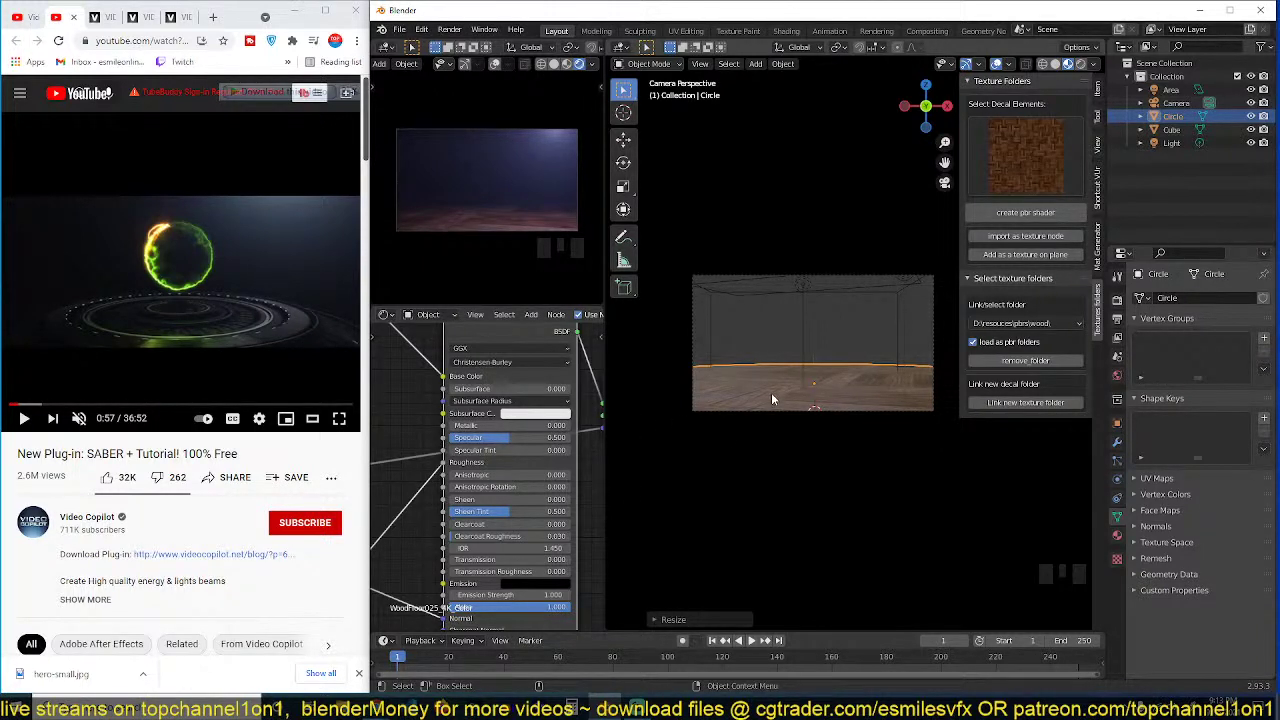
{"action": "key", "text": "s"}
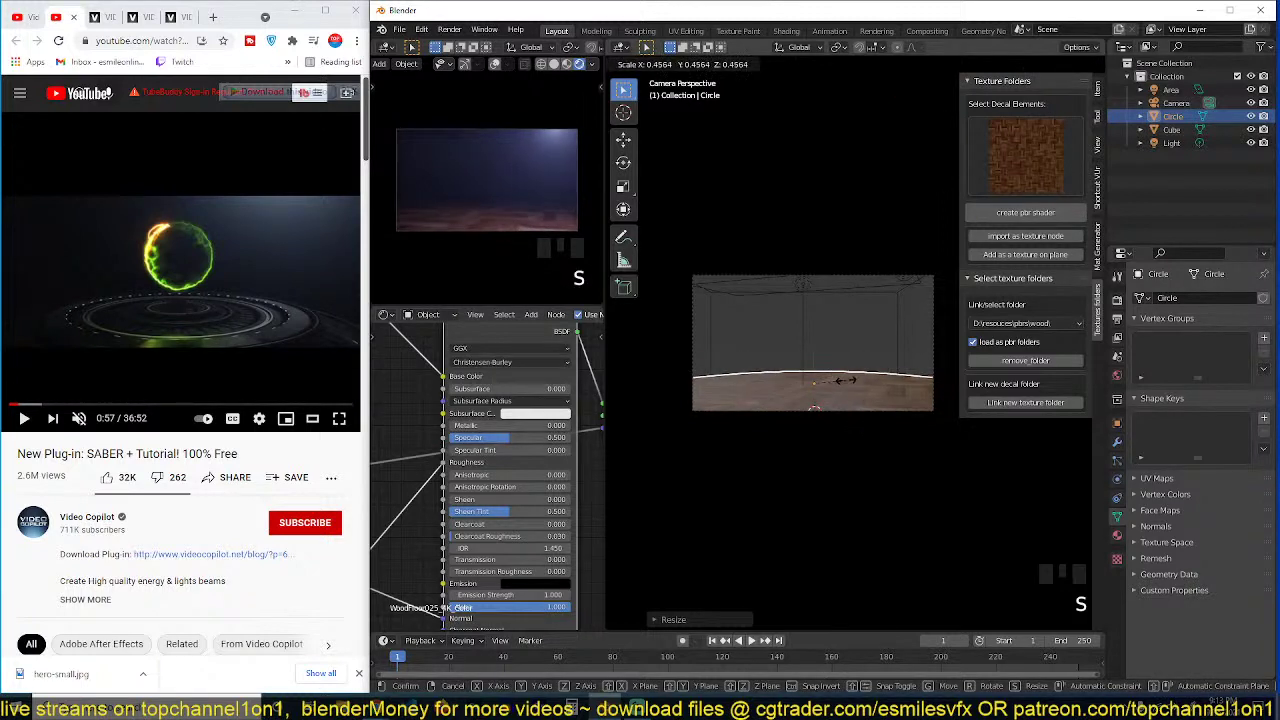
{"action": "left_click", "coordinate": [838, 375]}
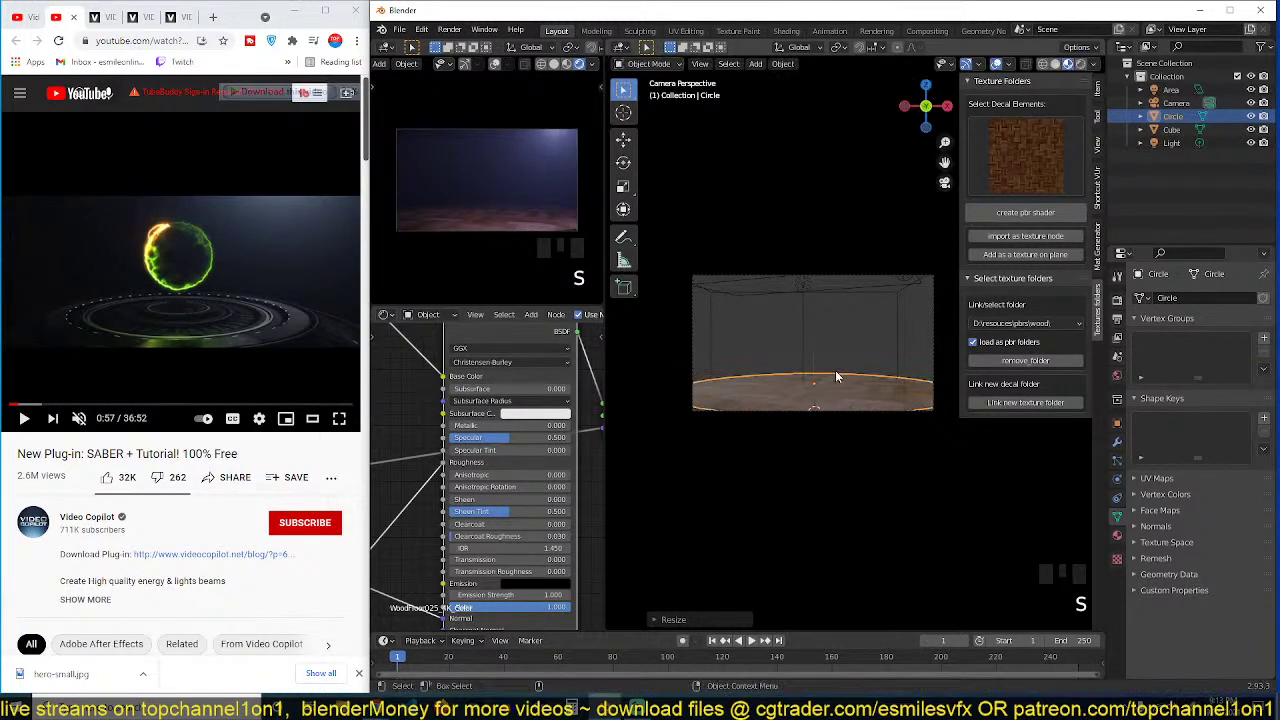
Step: Adjust the platform's thickness and height along Z, and apply its transform
{"action": "key", "text": "s"}
{"action": "key", "text": "z"}
{"action": "key", "text": "g"}
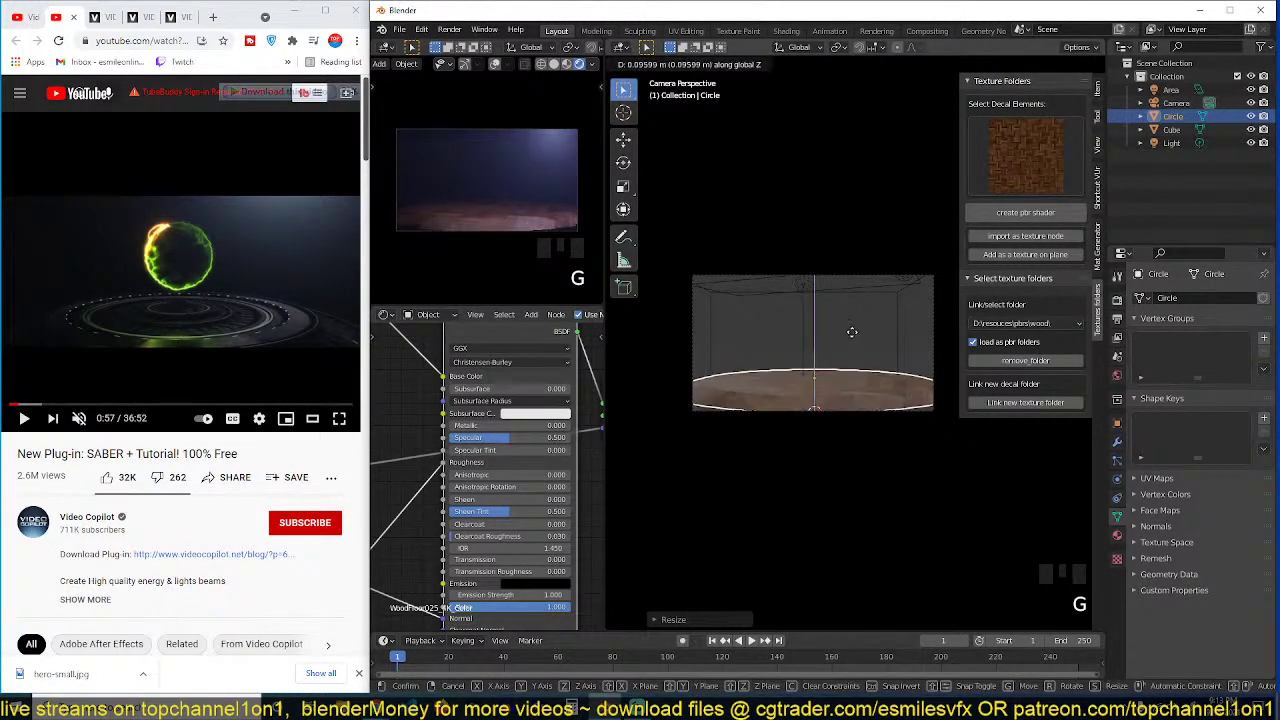
{"action": "left_click", "coordinate": [850, 334]}
{"action": "key", "text": "ctrl+a"}
{"action": "left_click", "coordinate": [852, 333]}
{"action": "key", "text": "alt+a"}
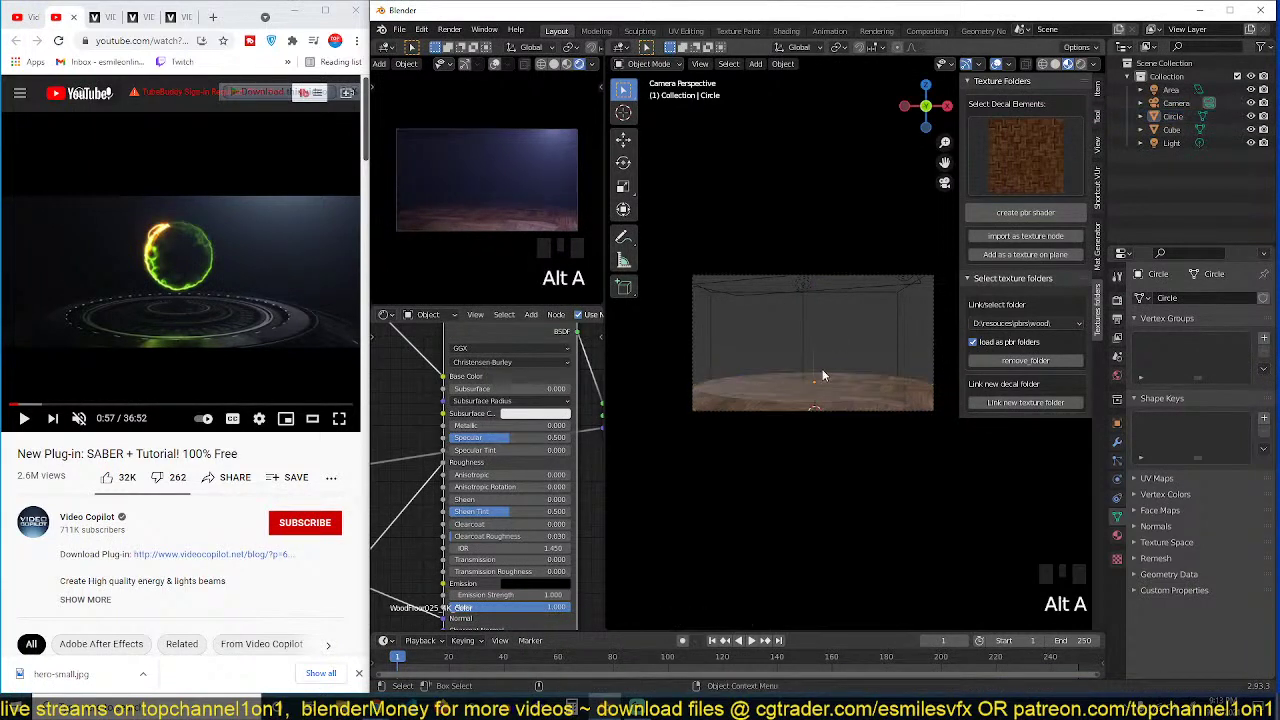
Step: Disconnect the wood color texture from the Base Color input of the platform's Principled BSDF
{"action": "left_click", "coordinate": [820, 372]}
{"action": "scroll", "coordinate": [508, 420], "scroll_direction": "down", "scroll_amount": 4}
{"action": "mouse_move", "coordinate": [510, 420]}
{"action": "middle_mouse_down"}
{"action": "mouse_move", "coordinate": [546, 443]}
{"action": "mouse_move", "coordinate": [535, 458]}
{"action": "middle_mouse_up"}
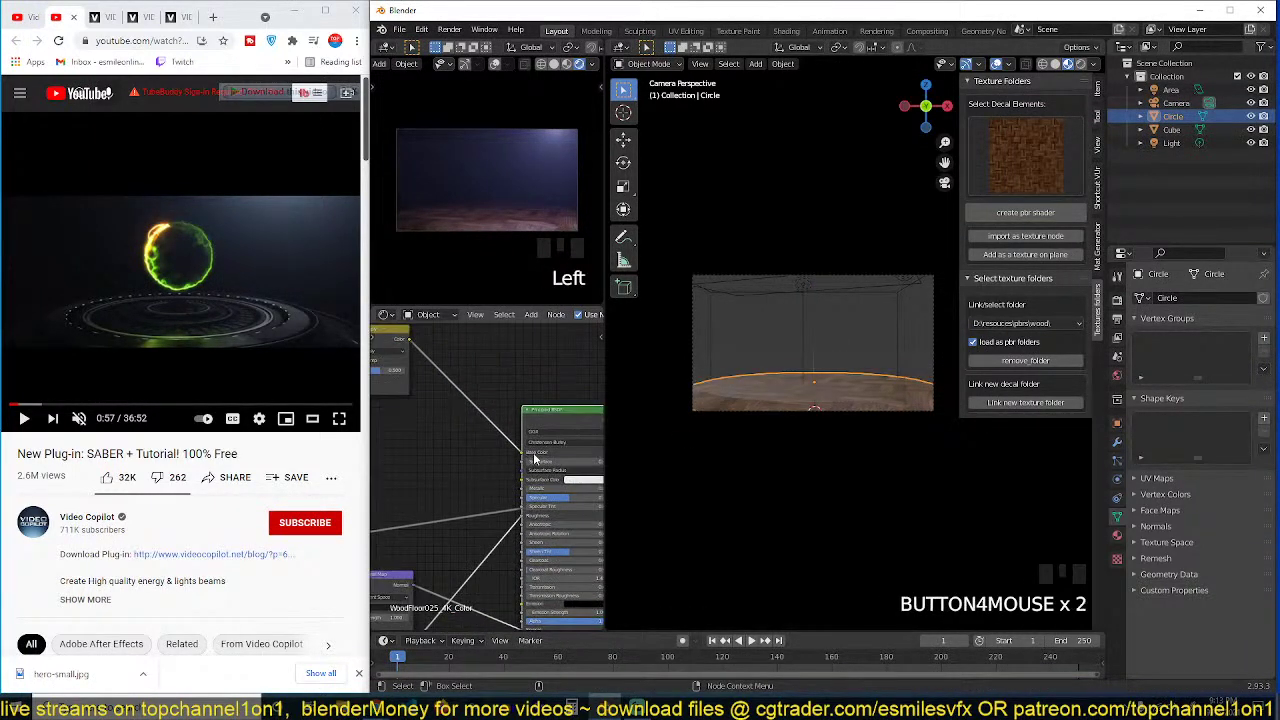
{"action": "left_click_drag", "start_coordinate": [522, 453], "coordinate": [508, 448]}
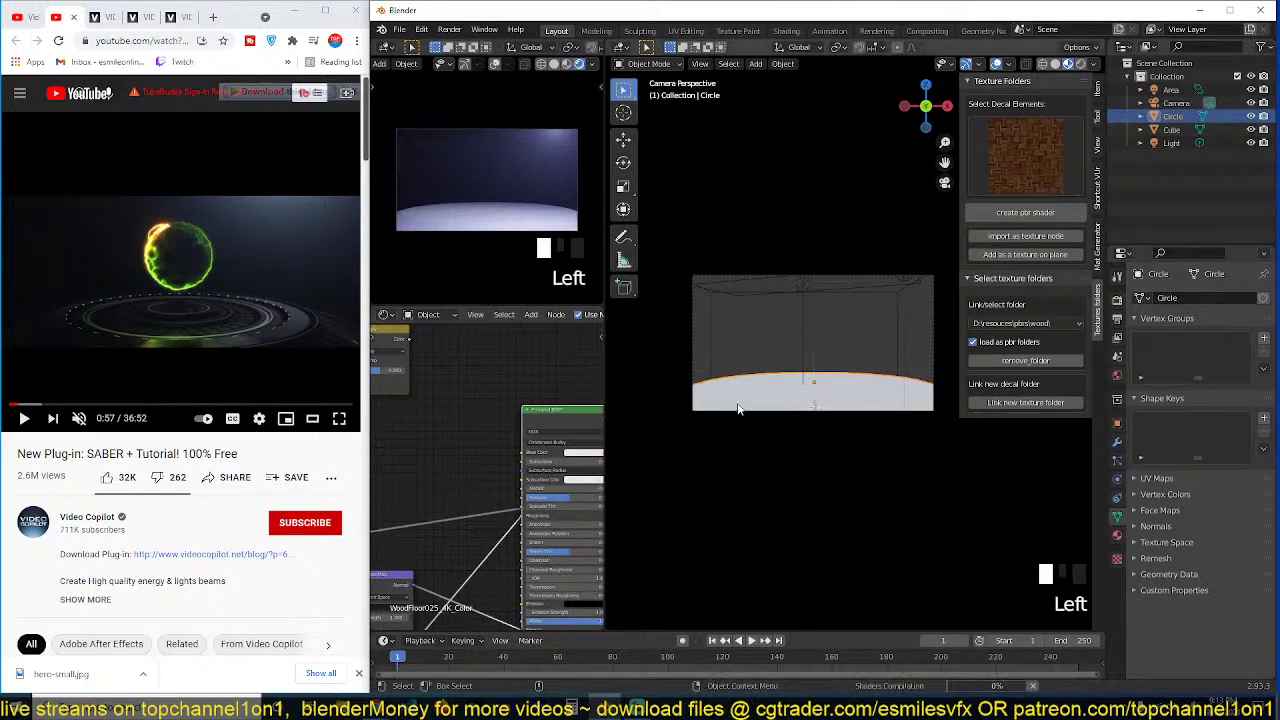
{"action": "scroll", "coordinate": [769, 362], "scroll_direction": "up", "scroll_amount": 1}
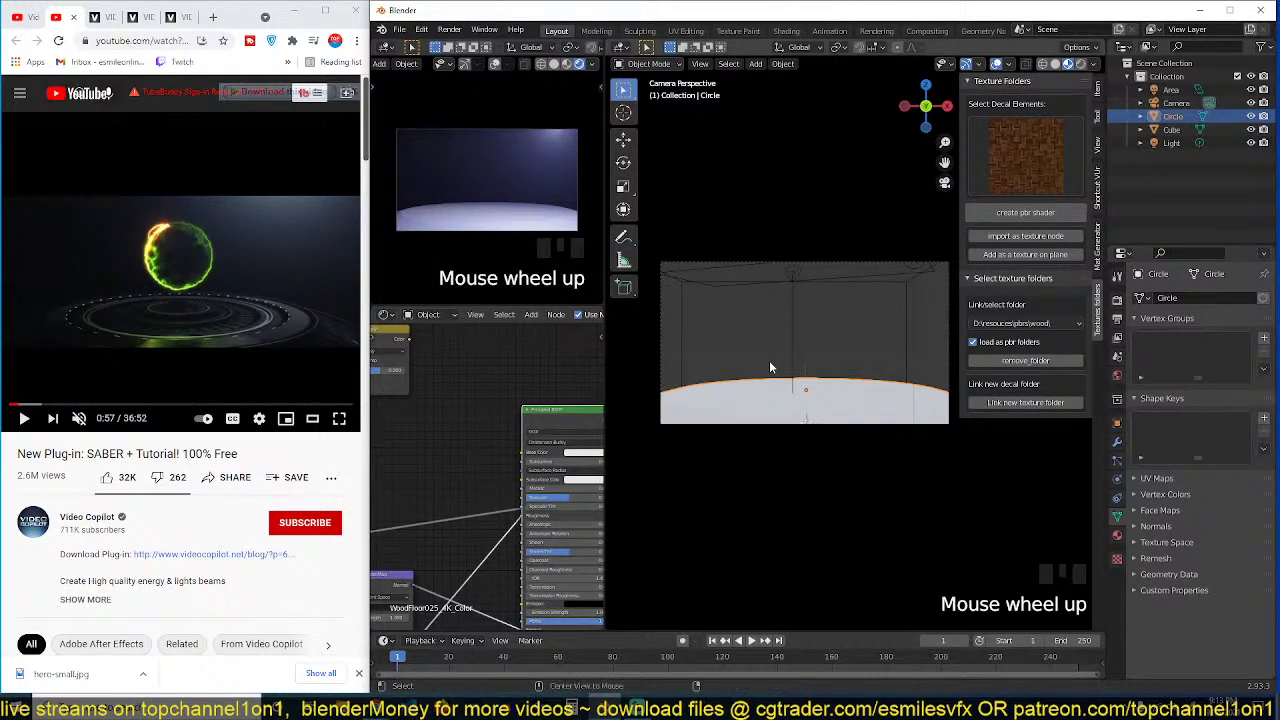
{"action": "key", "text": "alt+a"}
{"action": "scroll", "coordinate": [765, 361], "scroll_direction": "up", "scroll_amount": 2}
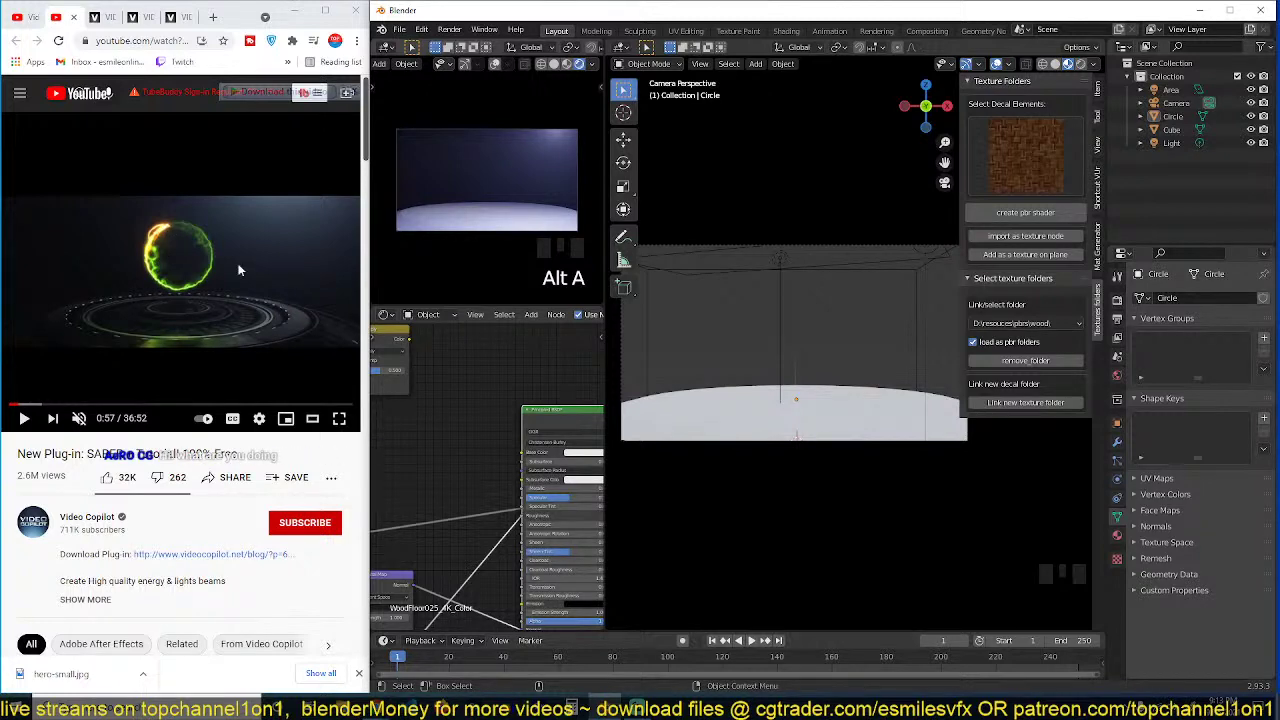
Step: Darken the platform's Base Color to a near-black grey
{"action": "scroll", "coordinate": [846, 378], "scroll_direction": "down", "scroll_amount": 3}
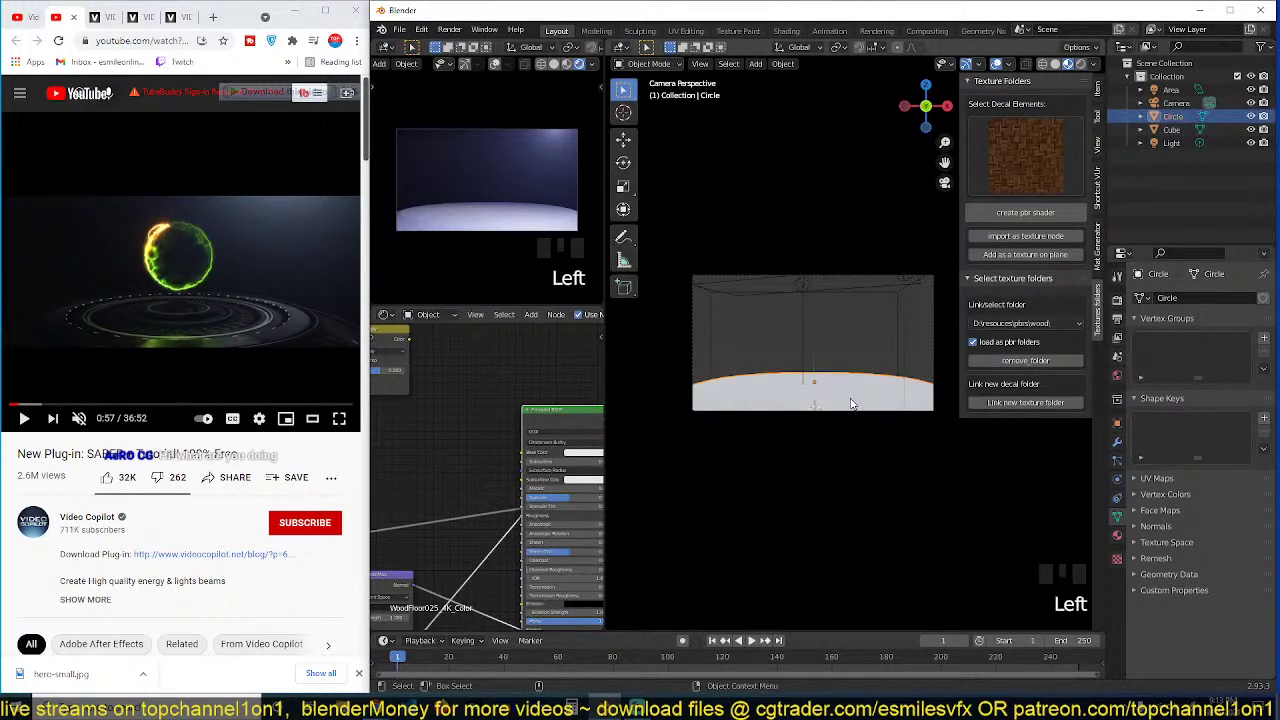
{"action": "key", "text": "KP_7"}
{"action": "scroll", "coordinate": [851, 404], "scroll_direction": "up", "scroll_amount": 4}
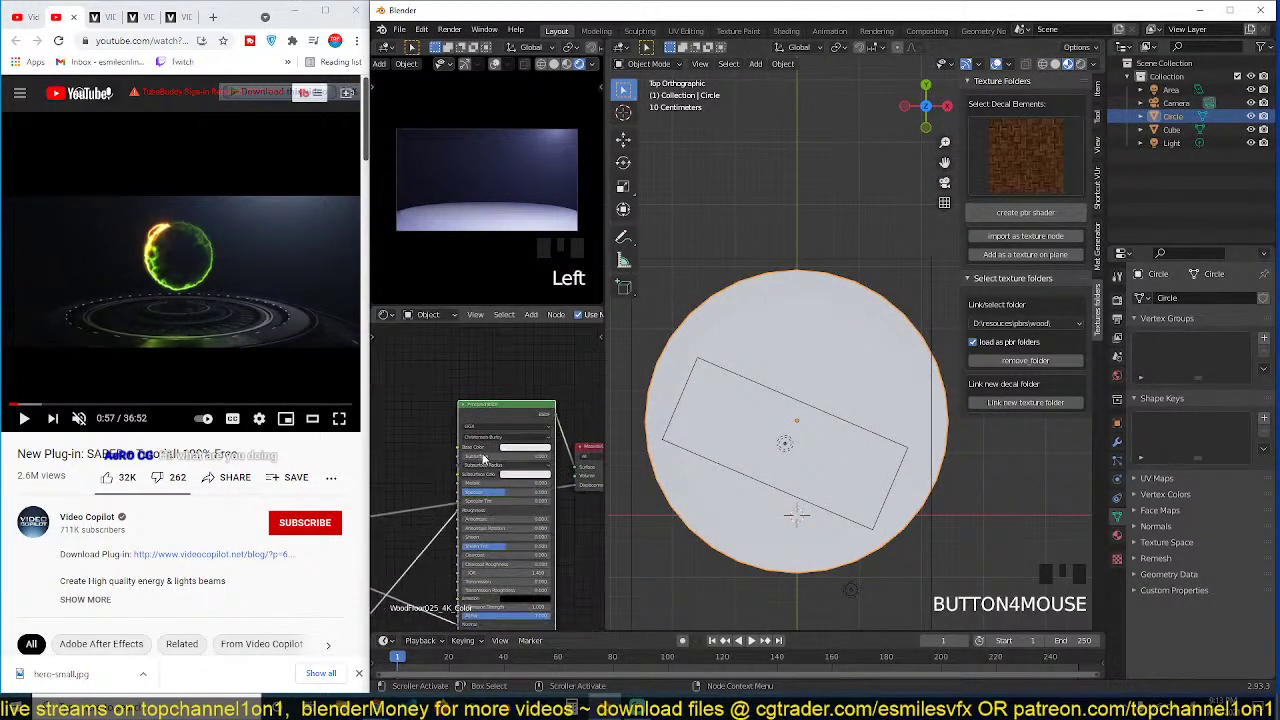
{"action": "left_click", "coordinate": [524, 447]}
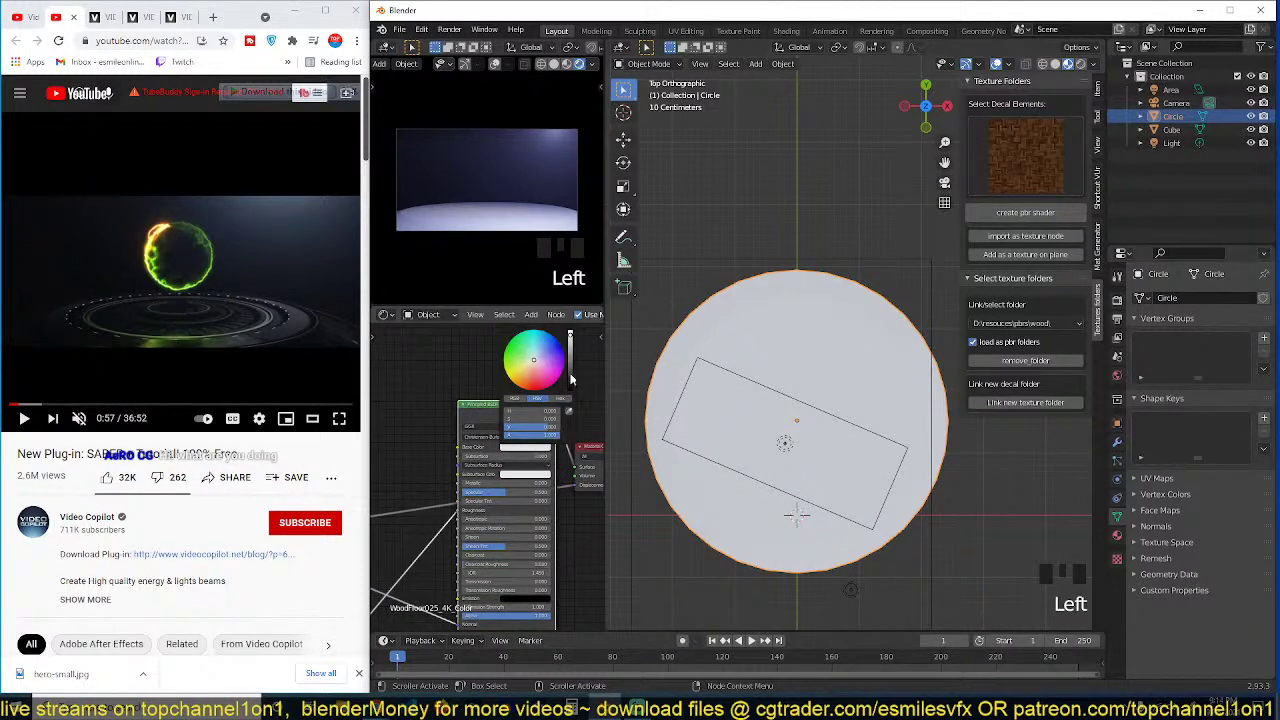
{"action": "left_click_drag", "start_coordinate": [572, 379], "coordinate": [570, 384]}
Step: Scale the platform up in top view to about 1.2 times its size
{"action": "scroll", "coordinate": [877, 444], "scroll_direction": "down", "scroll_amount": 4}
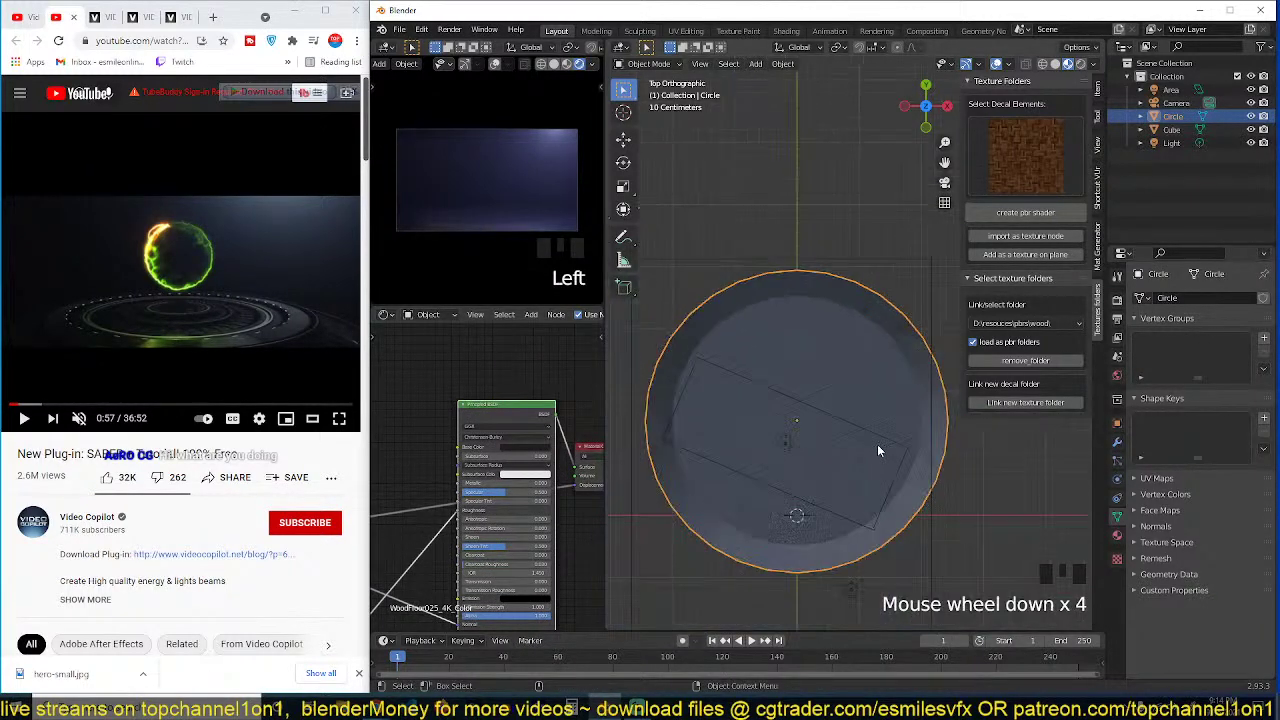
{"action": "key", "text": "s"}
{"action": "left_click", "coordinate": [884, 409]}
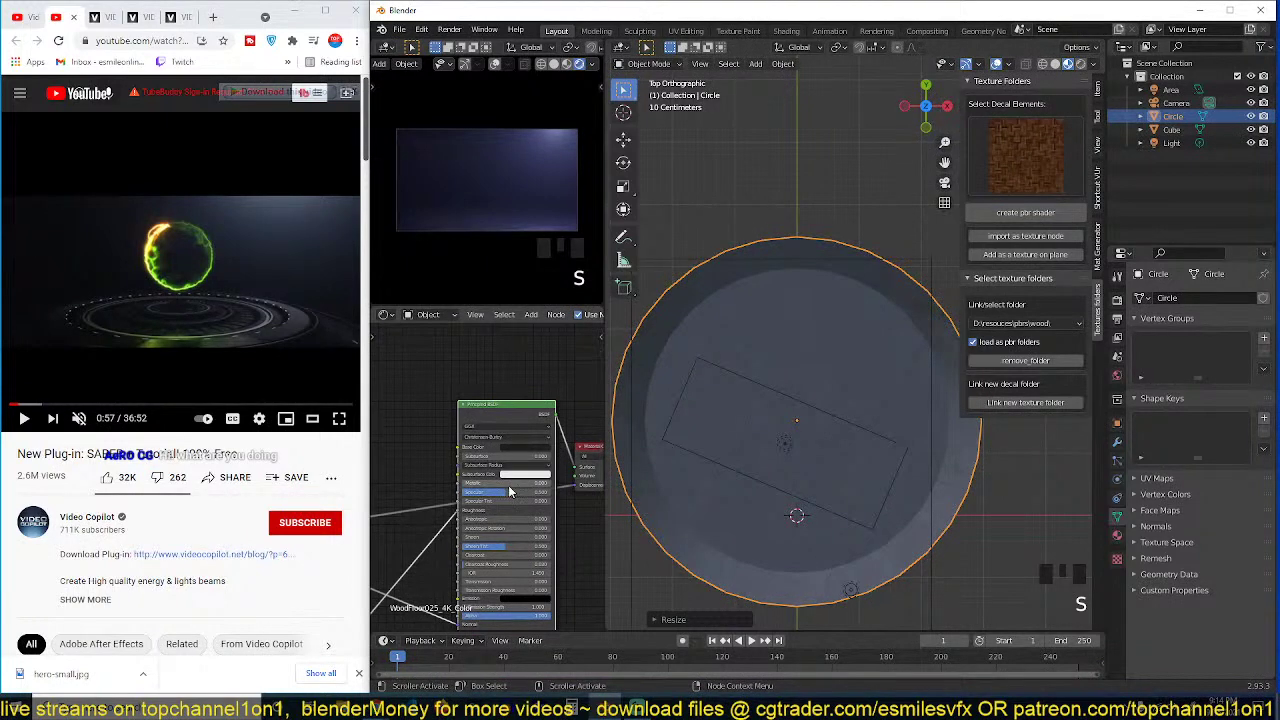
Step: Select the yellow area light above the platform and rotate it to tilt its beam
{"action": "left_click", "coordinate": [826, 418]}
{"action": "left_click", "coordinate": [826, 418]}
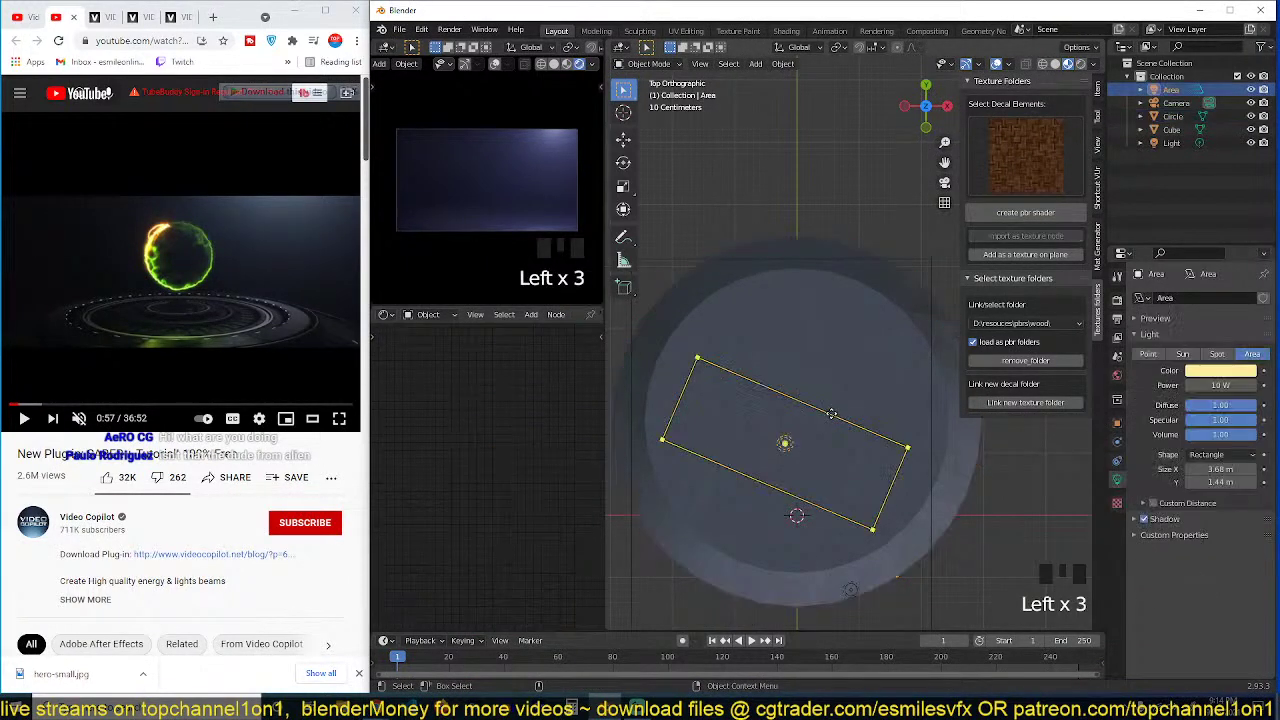
{"action": "key", "text": "grave"}
{"action": "key", "text": "r"}
{"action": "left_click", "coordinate": [775, 380]}
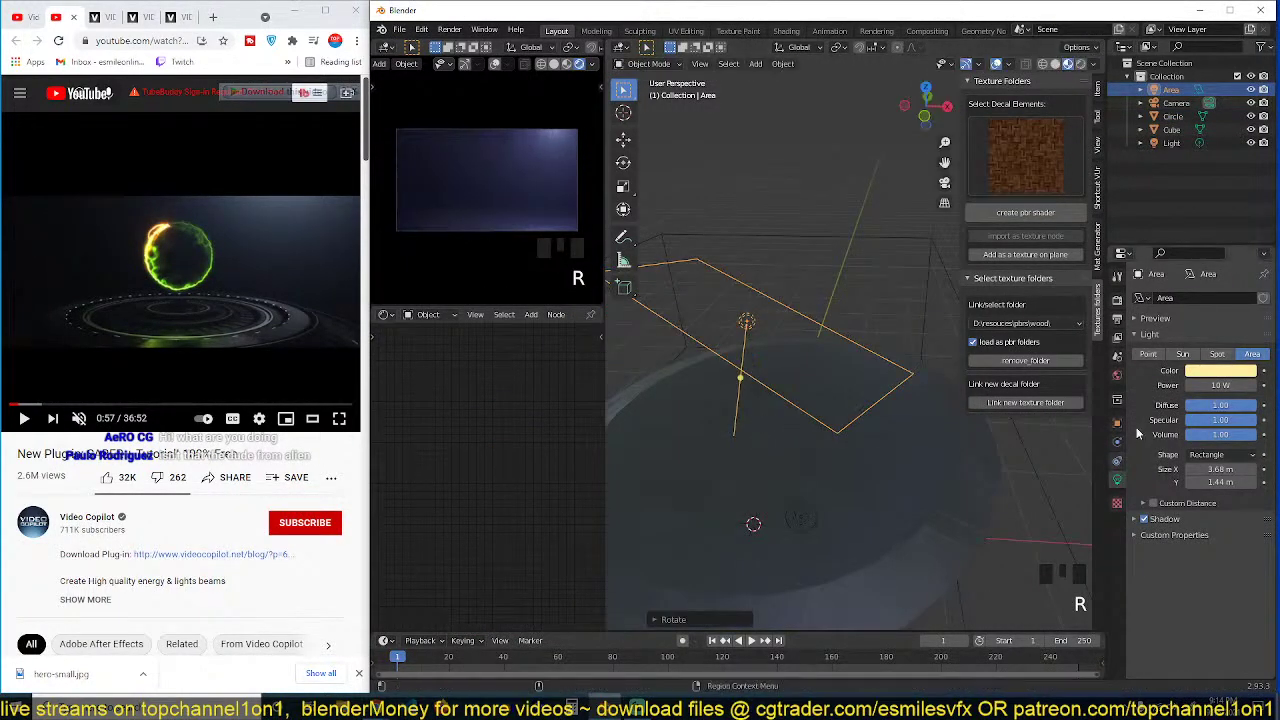
Step: Enable Screen Space Reflections in the Eevee render settings
{"action": "left_click", "coordinate": [1118, 300]}
{"action": "left_click", "coordinate": [1144, 452]}
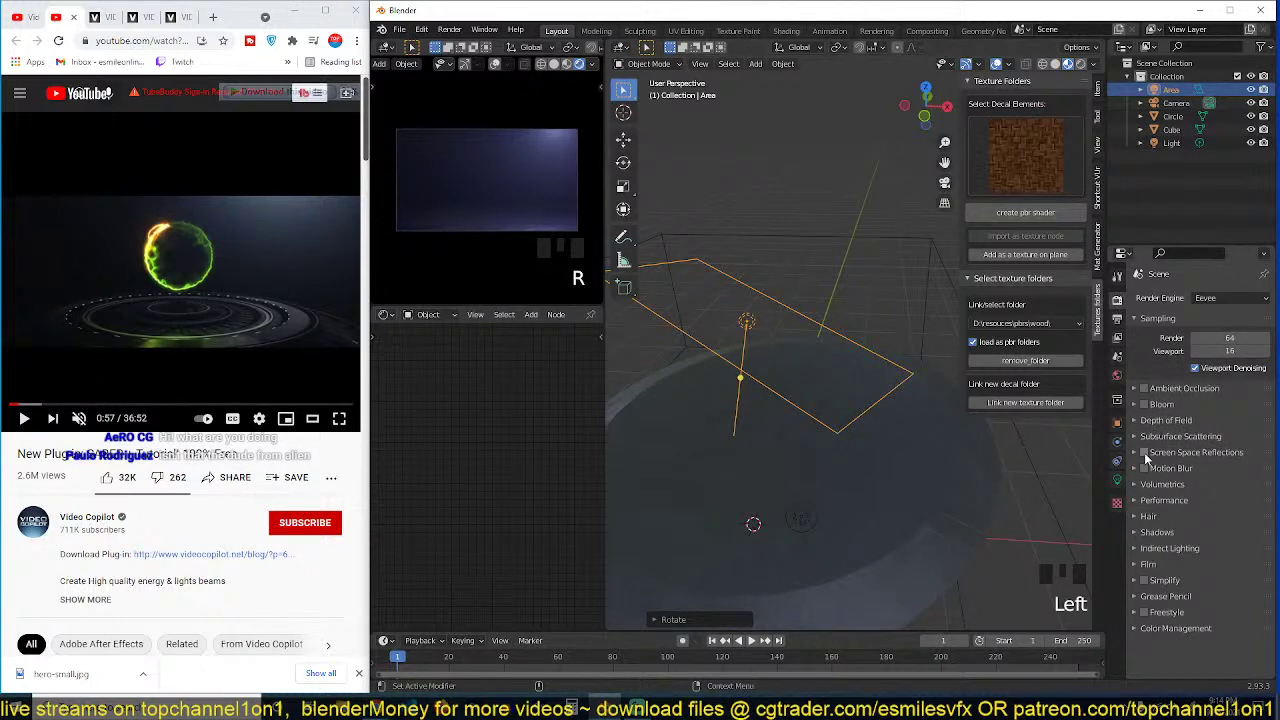
Step: Lower the area light toward the platform and stretch it to about 9.18 m by 2.11 m
{"action": "key", "text": "g"}
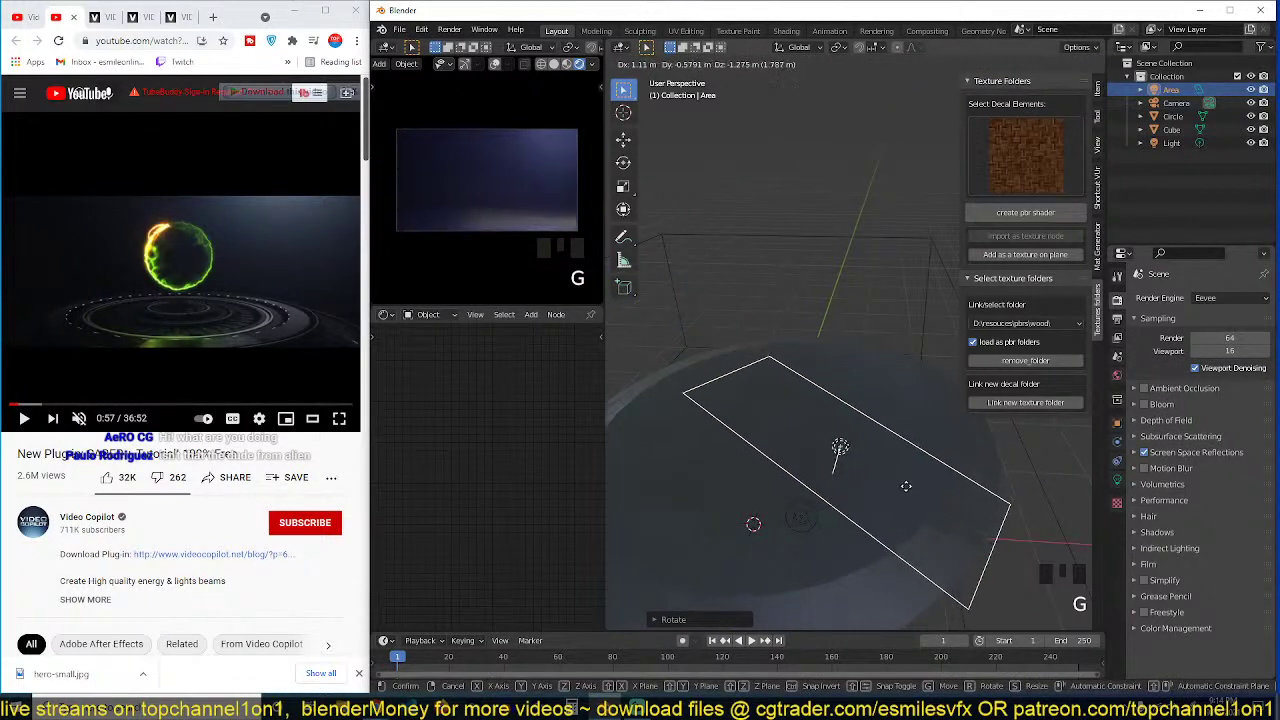
{"action": "left_click", "coordinate": [914, 448]}
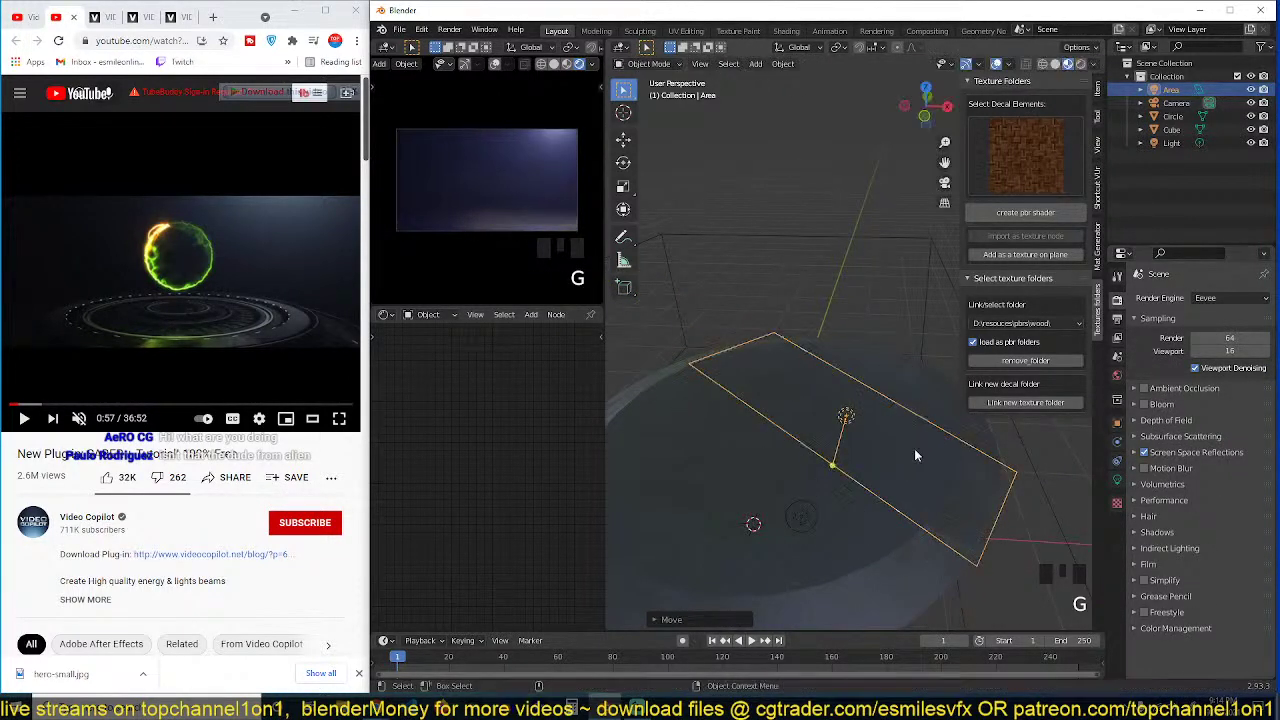
{"action": "key", "text": "grave"}
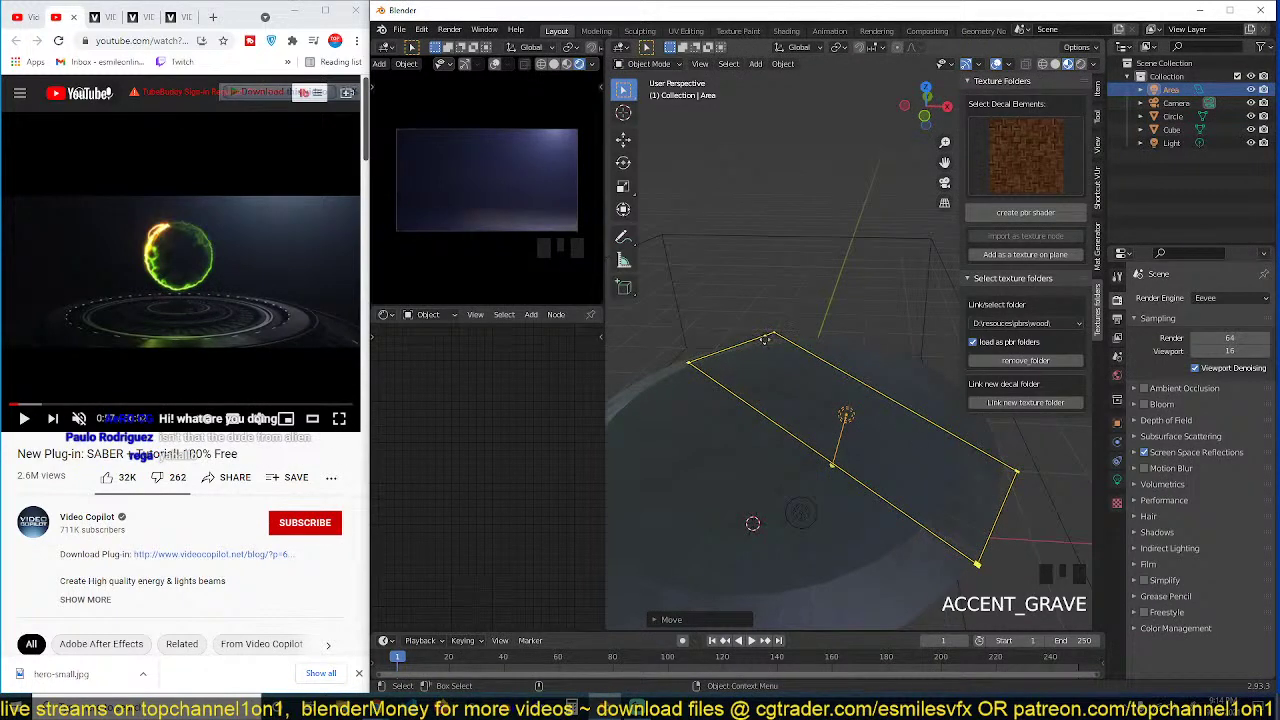
{"action": "left_click_drag", "start_coordinate": [771, 335], "coordinate": [615, 218]}
{"action": "scroll", "coordinate": [848, 360], "scroll_direction": "down", "scroll_amount": 4}
Step: Raise the area light and place it over the platform's far side in top view, with its power set to 100 W
{"action": "key", "text": "g"}
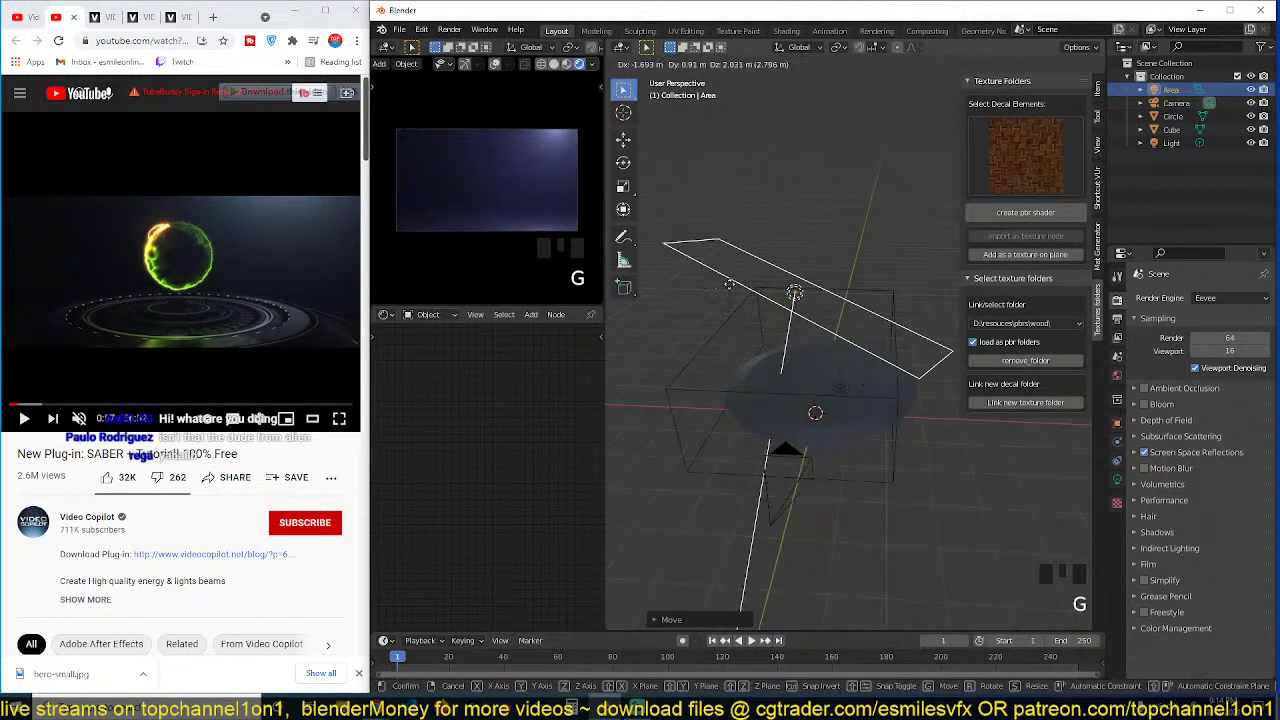
{"action": "key", "text": "KP_7"}
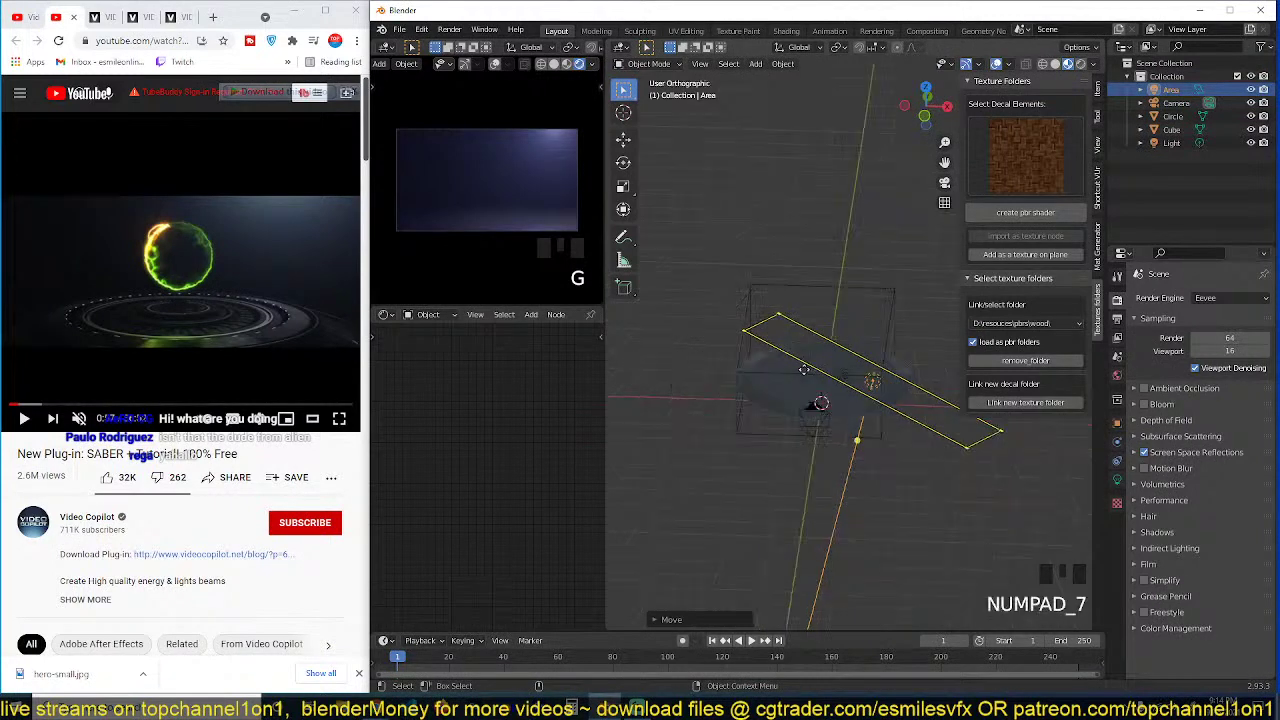
{"action": "left_click", "coordinate": [806, 296]}
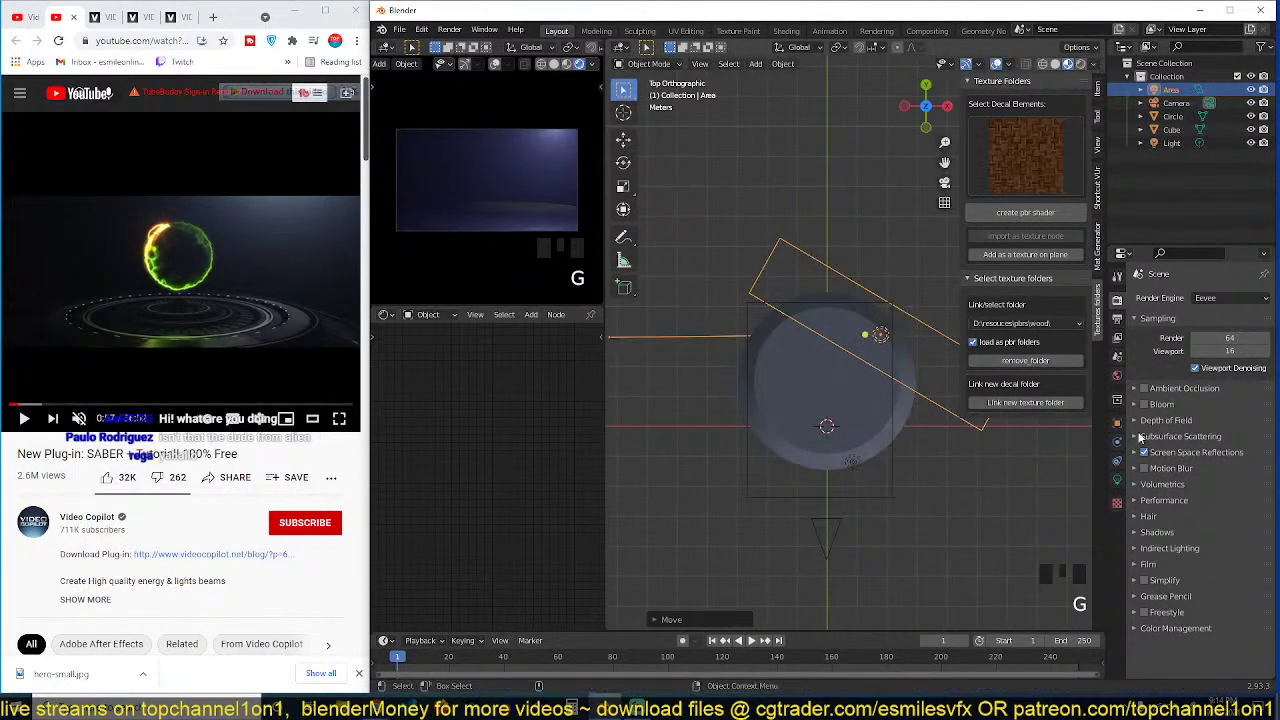
{"action": "left_click", "coordinate": [1117, 480]}
{"action": "type", "text": "100"}
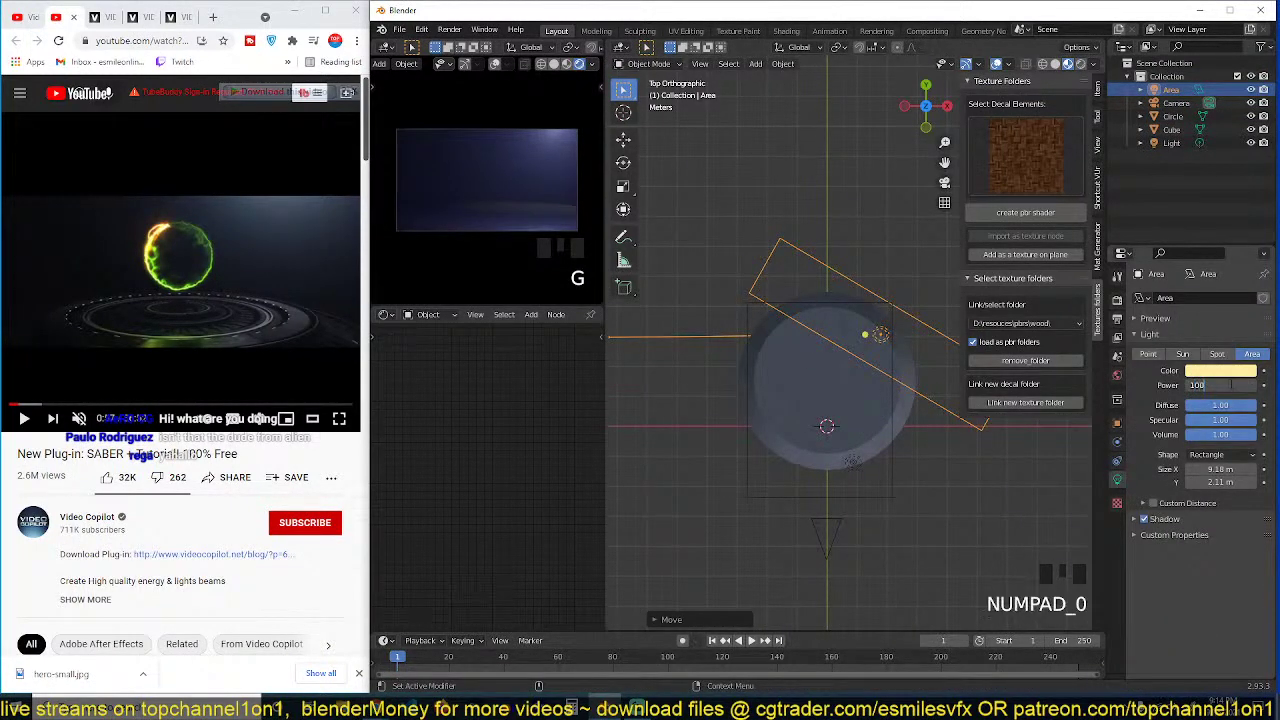
Step: Move the area light farther back behind the platform and change its color to light blue
{"action": "type", "text": "g"}
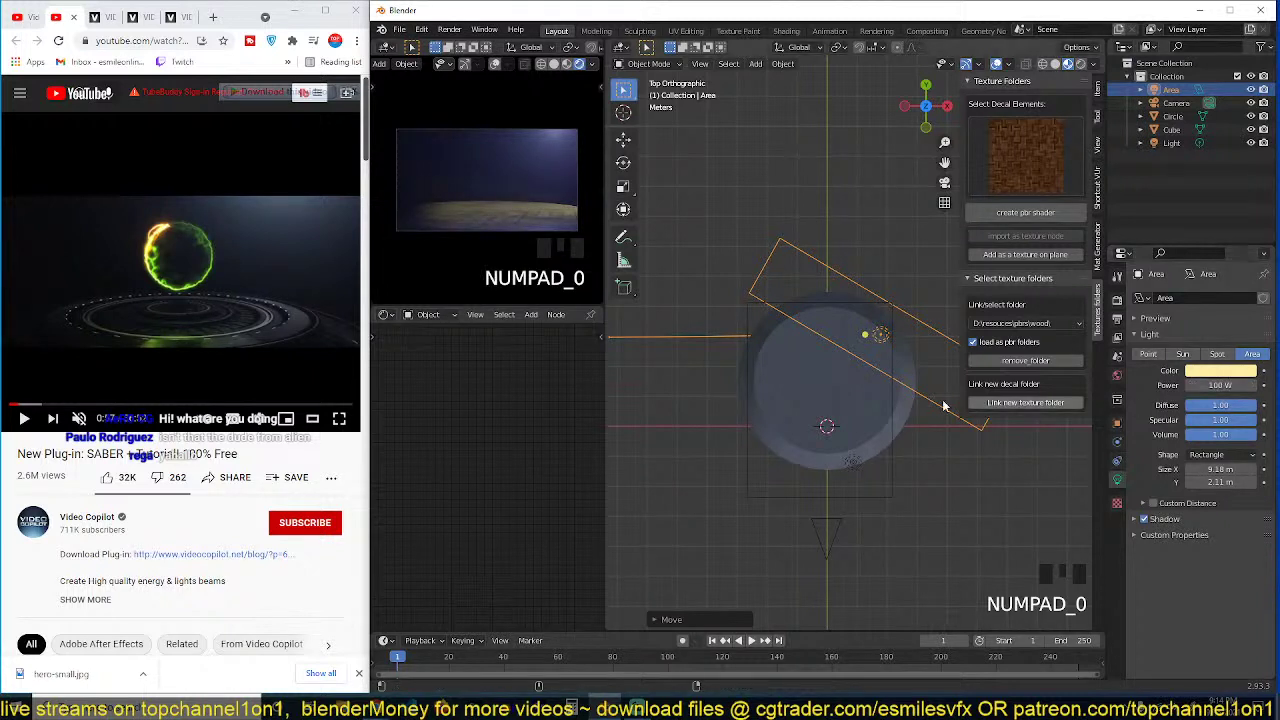
{"action": "left_click", "coordinate": [855, 340]}
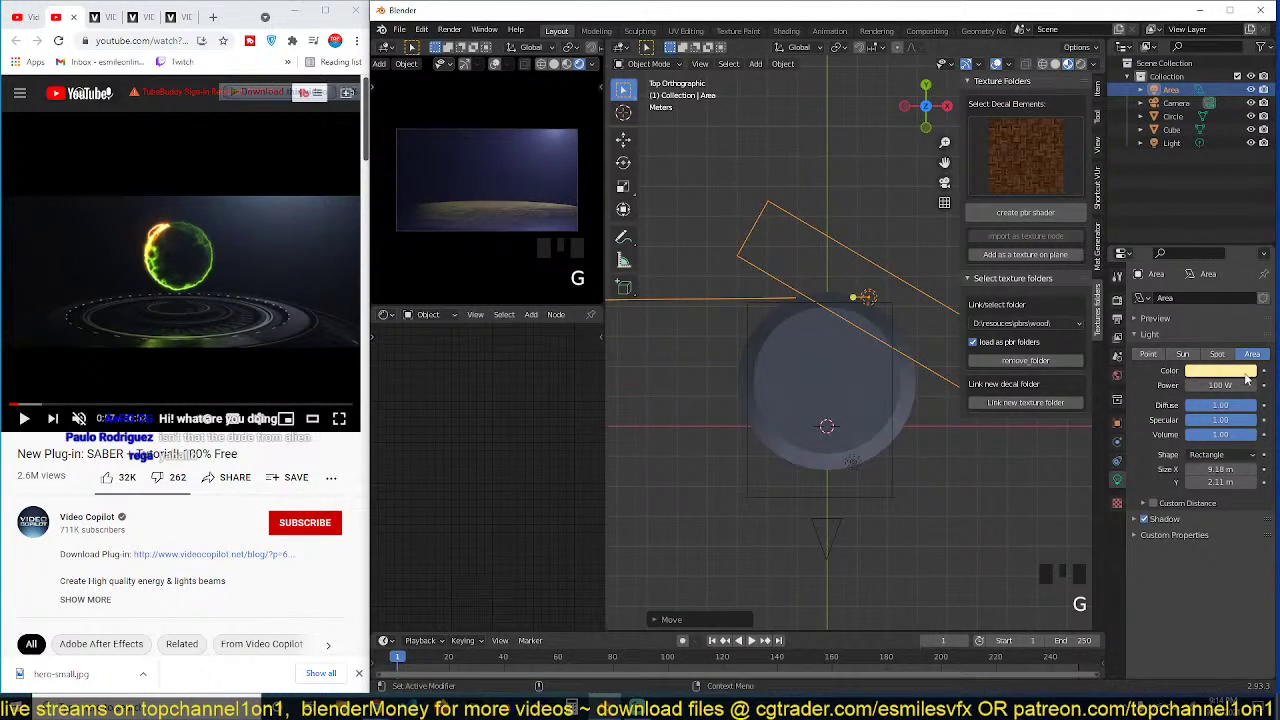
{"action": "left_click", "coordinate": [1220, 371]}
{"action": "left_click", "coordinate": [1200, 221]}
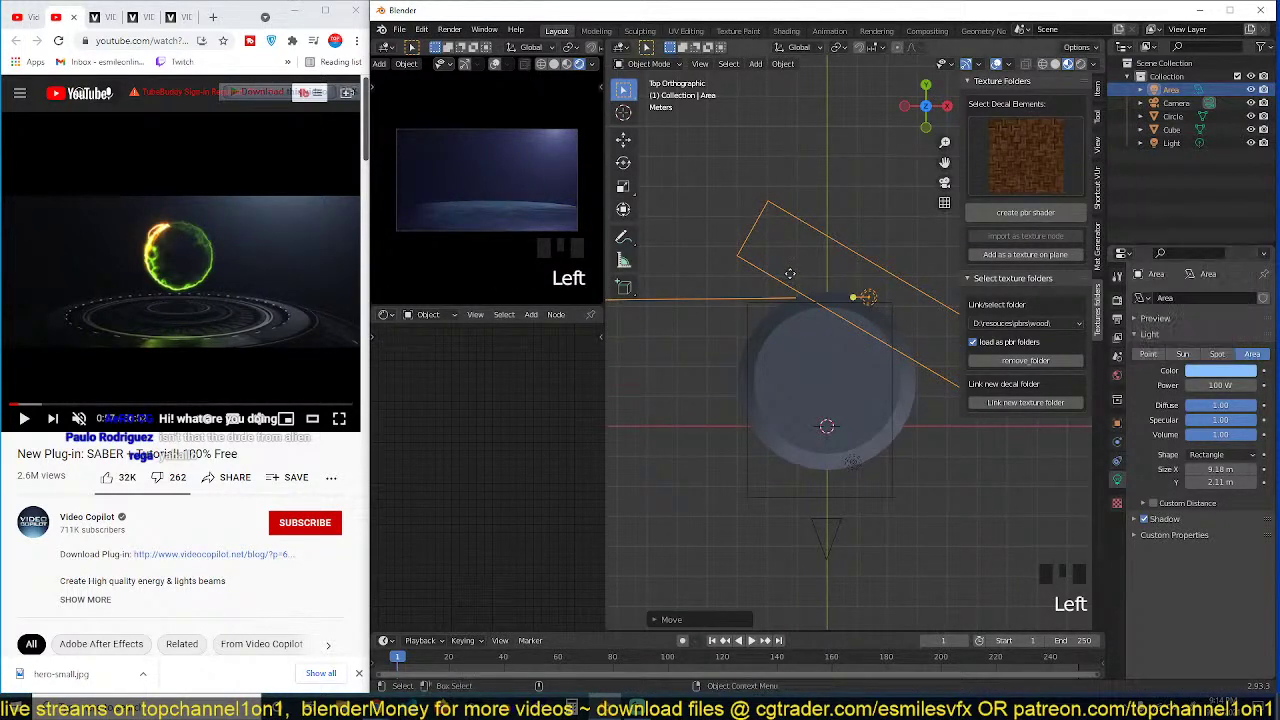
Step: Duplicate the blue area light, rotate the copy in top view and place it along the platform's negative X side
{"action": "key", "text": "shift+d"}
{"action": "left_click", "coordinate": [848, 425]}
{"action": "key", "text": "r"}
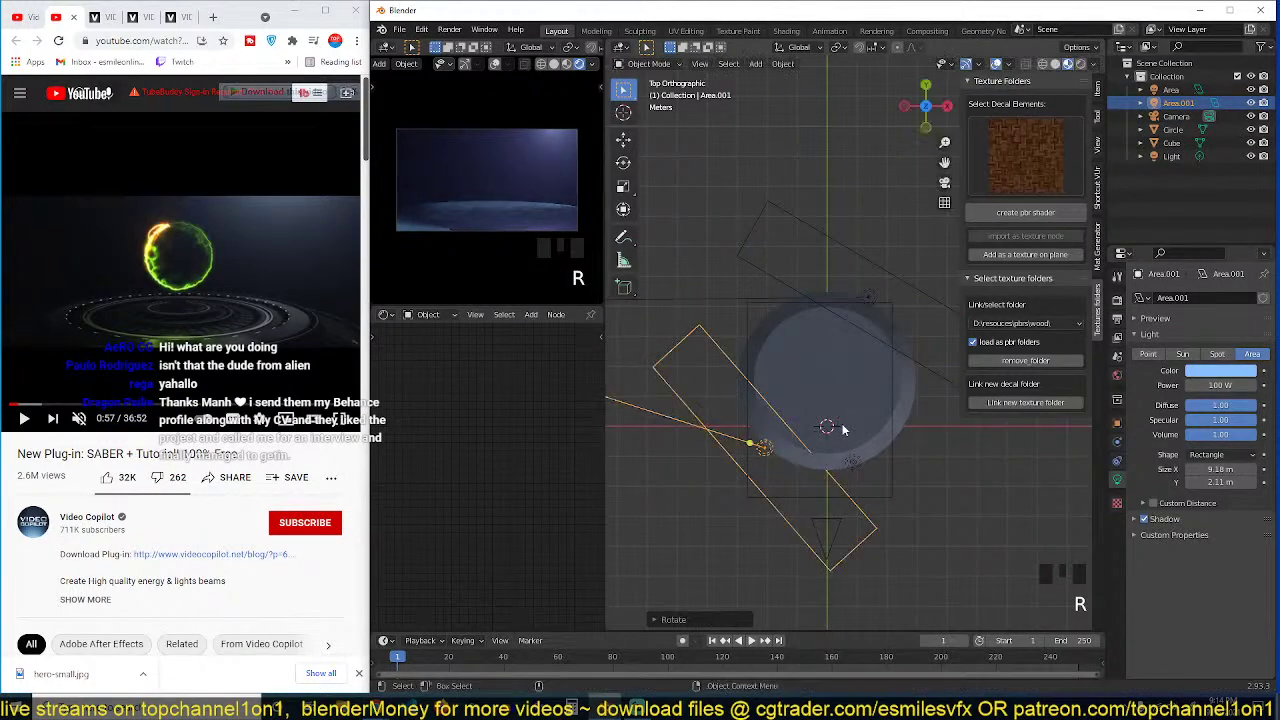
{"action": "left_click", "coordinate": [835, 428]}
{"action": "key", "text": "g"}
{"action": "left_click", "coordinate": [840, 352]}
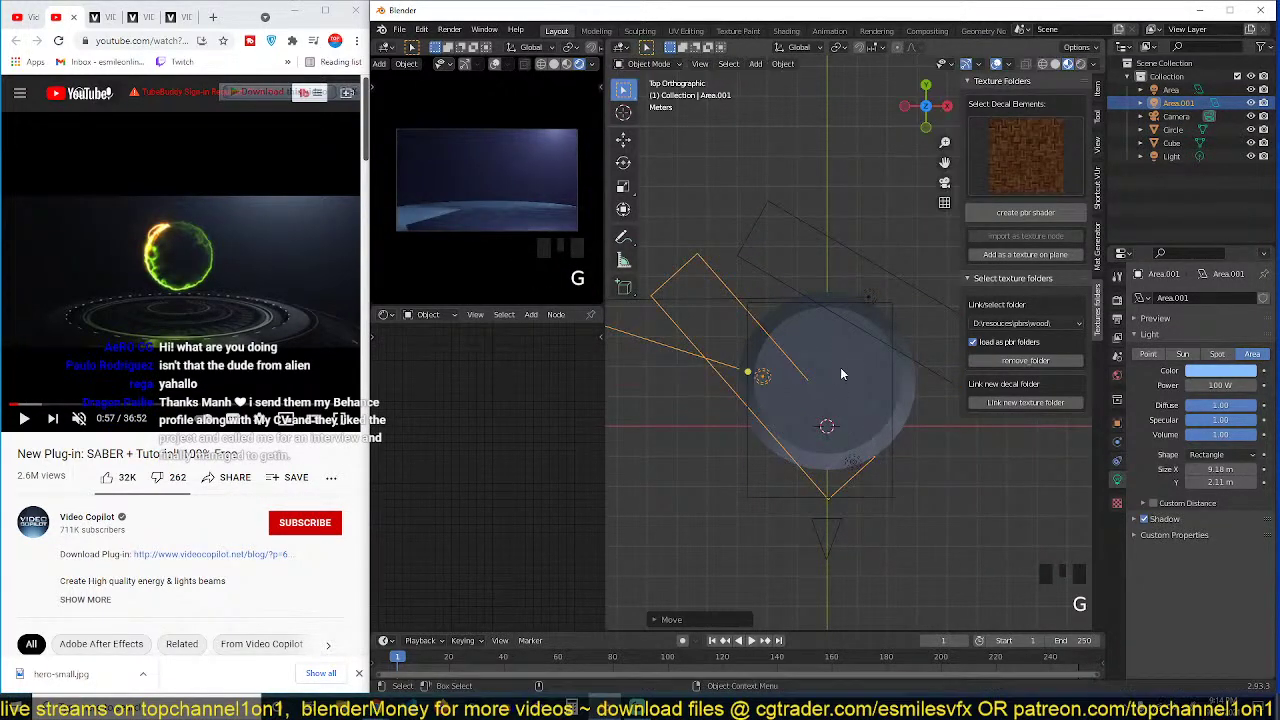
Step: Delete the duplicated blue area light on the platform's negative X side
{"action": "left_click_drag", "start_coordinate": [880, 455], "coordinate": [928, 270]}
{"action": "key", "text": "grave"}
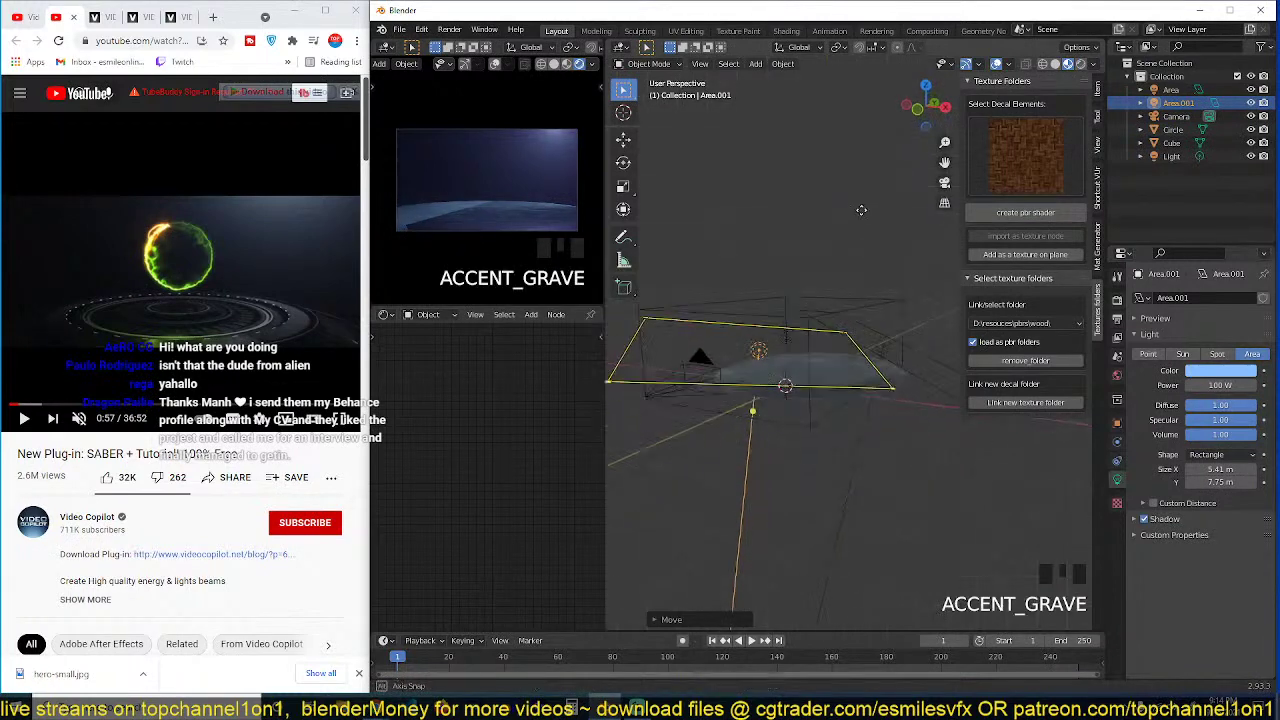
{"action": "key", "text": "g"}
{"action": "left_click", "coordinate": [797, 292]}
{"action": "key", "text": "x"}
{"action": "left_click", "coordinate": [790, 291]}
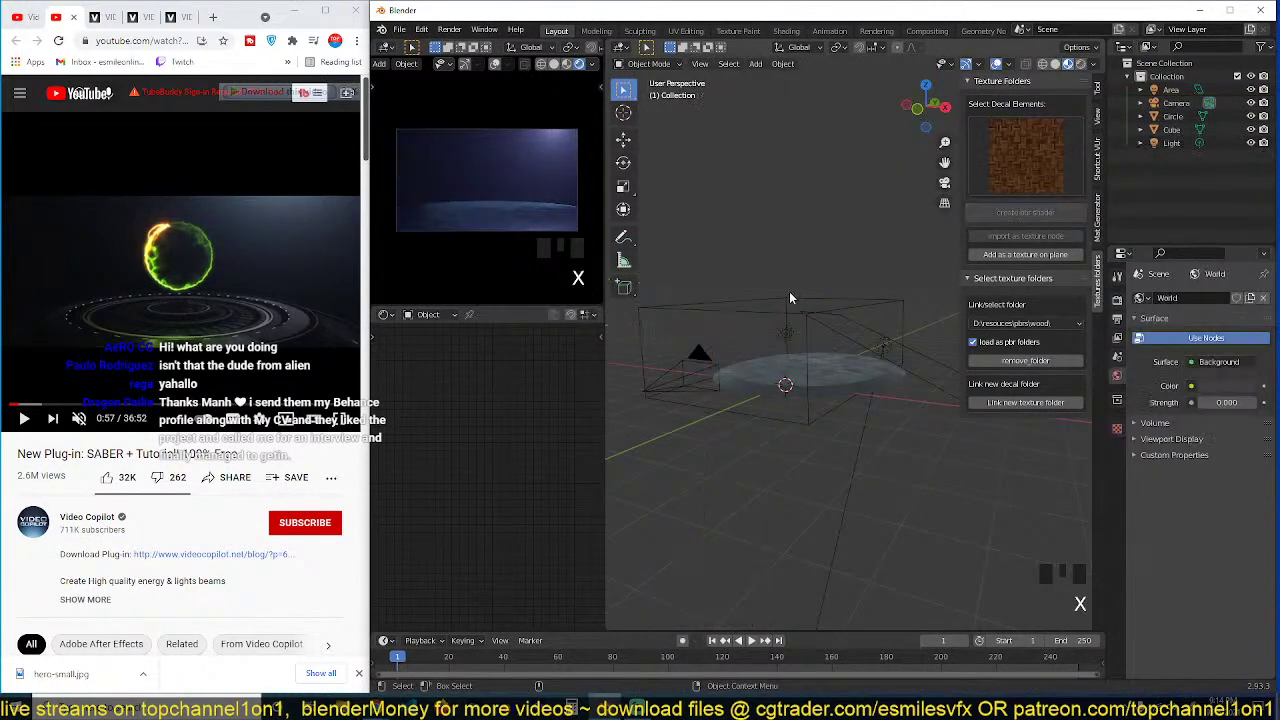
{"action": "scroll", "coordinate": [792, 298], "scroll_direction": "up", "scroll_amount": 4}
{"action": "key", "text": "grave"}
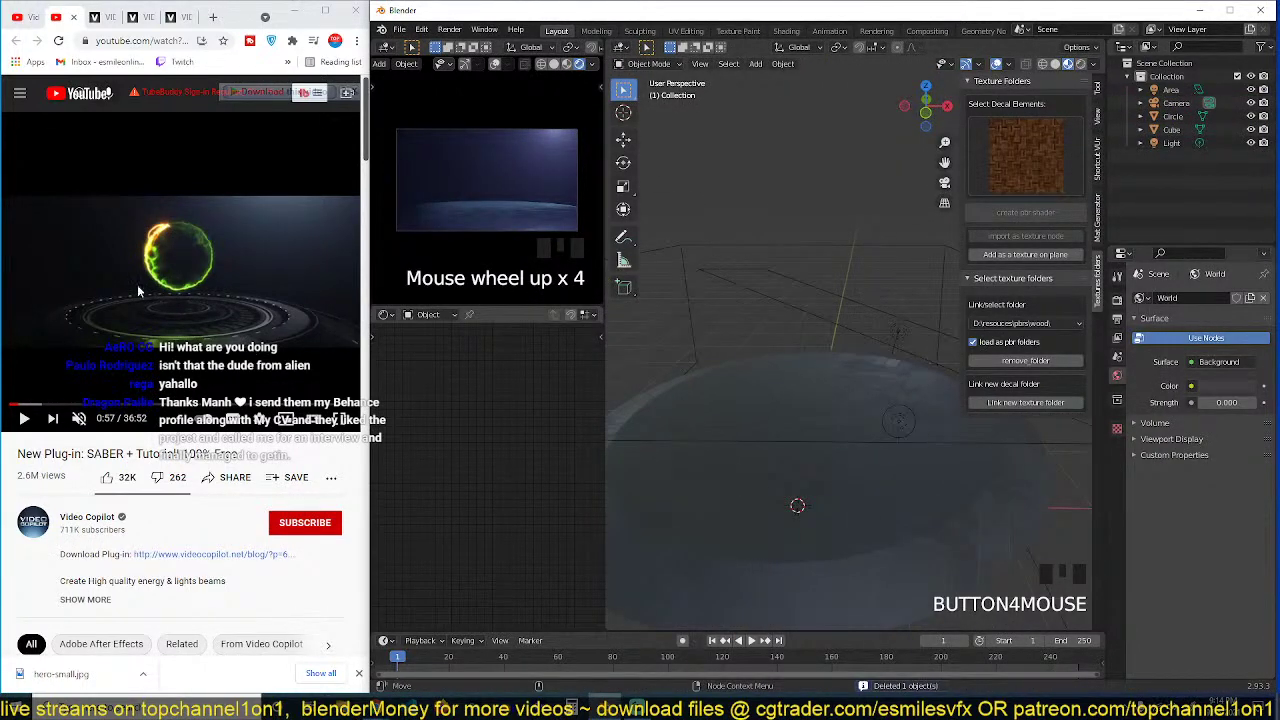
{"action": "left_click", "coordinate": [790, 495]}
{"action": "scroll", "coordinate": [790, 494], "scroll_direction": "down", "scroll_amount": 3}
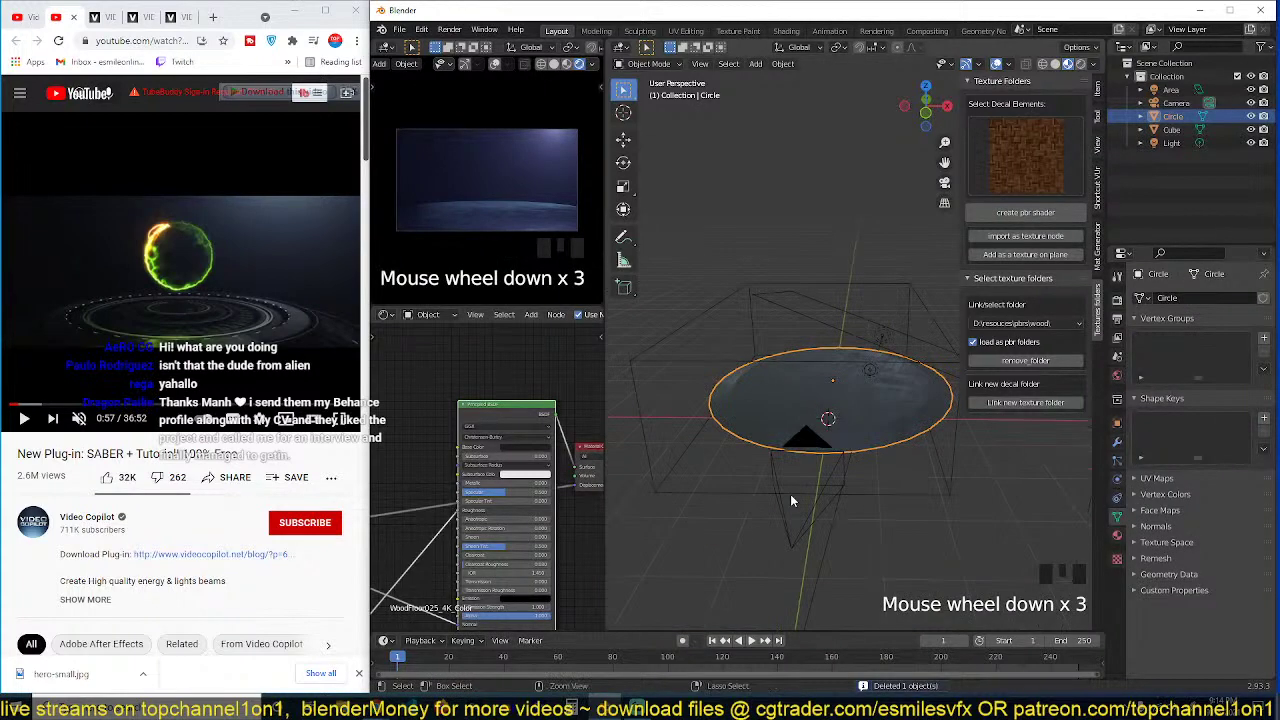
{"action": "key", "text": "ctrl+s"}
{"action": "left_click", "coordinate": [1045, 542]}
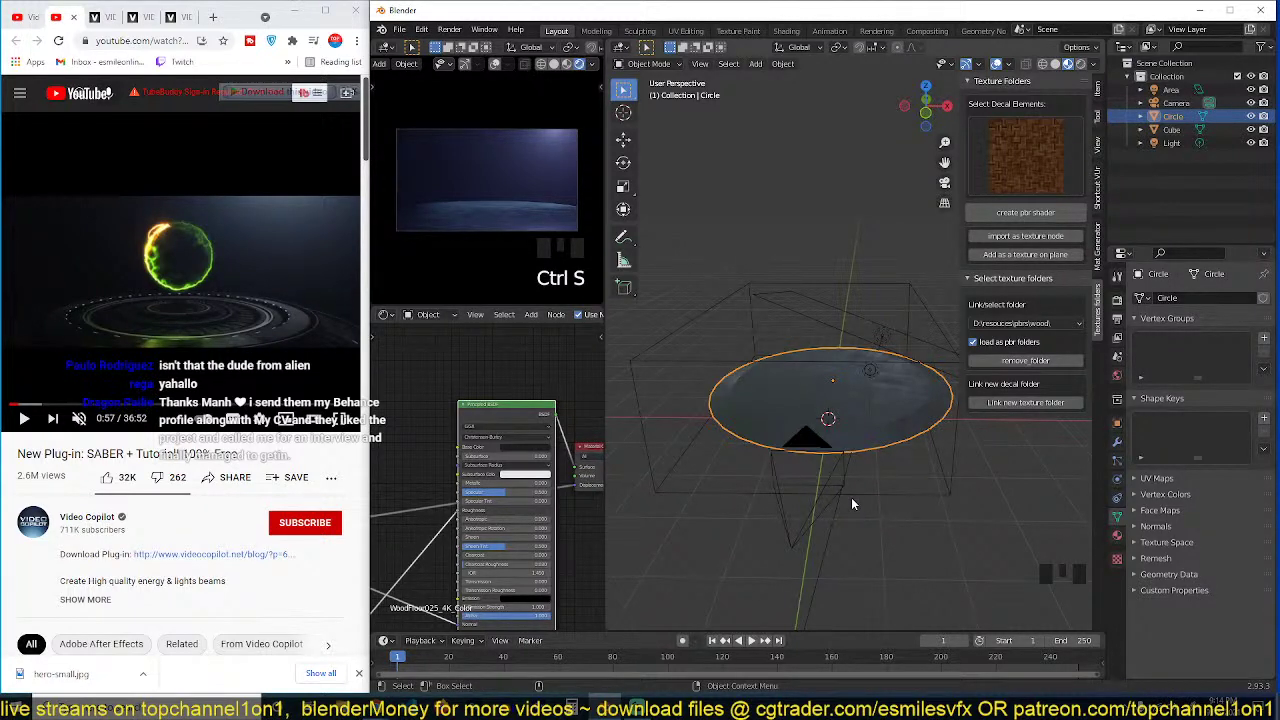
{"action": "middle_click_drag", "start_coordinate": [846, 496], "coordinate": [871, 474]}
{"action": "key", "text": "ctrl+s"}
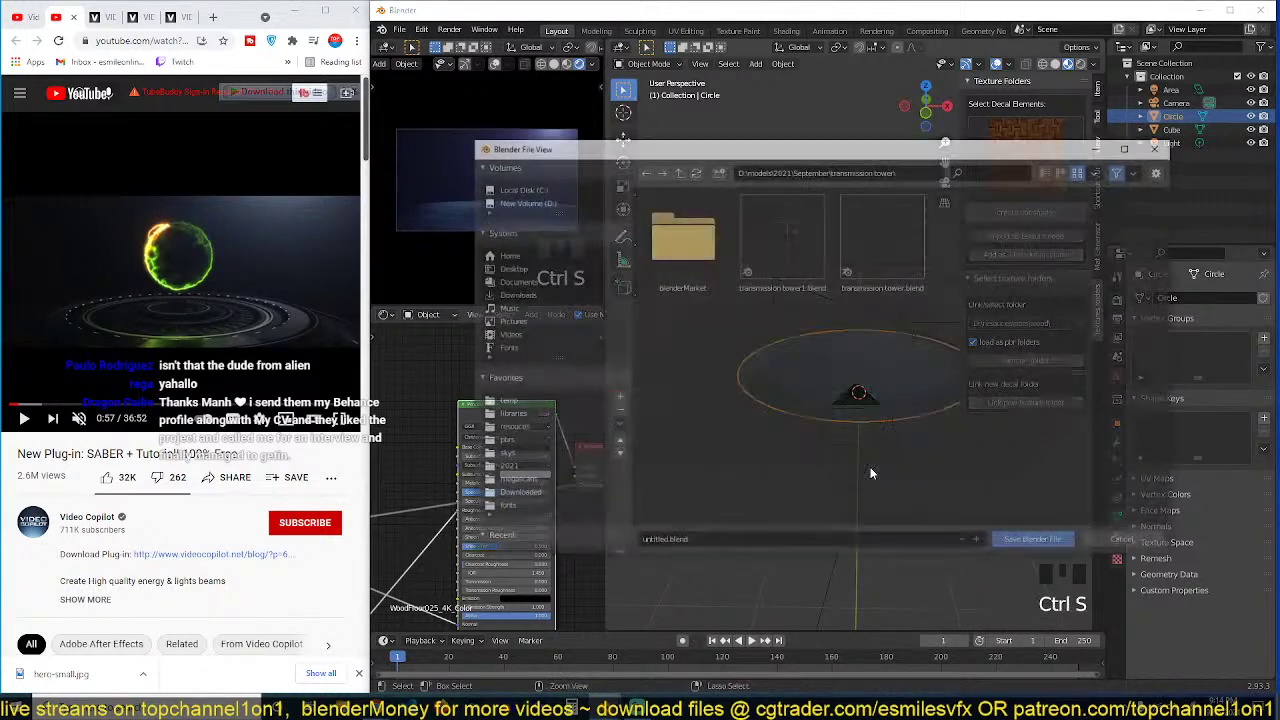
{"action": "left_click", "coordinate": [1128, 544]}
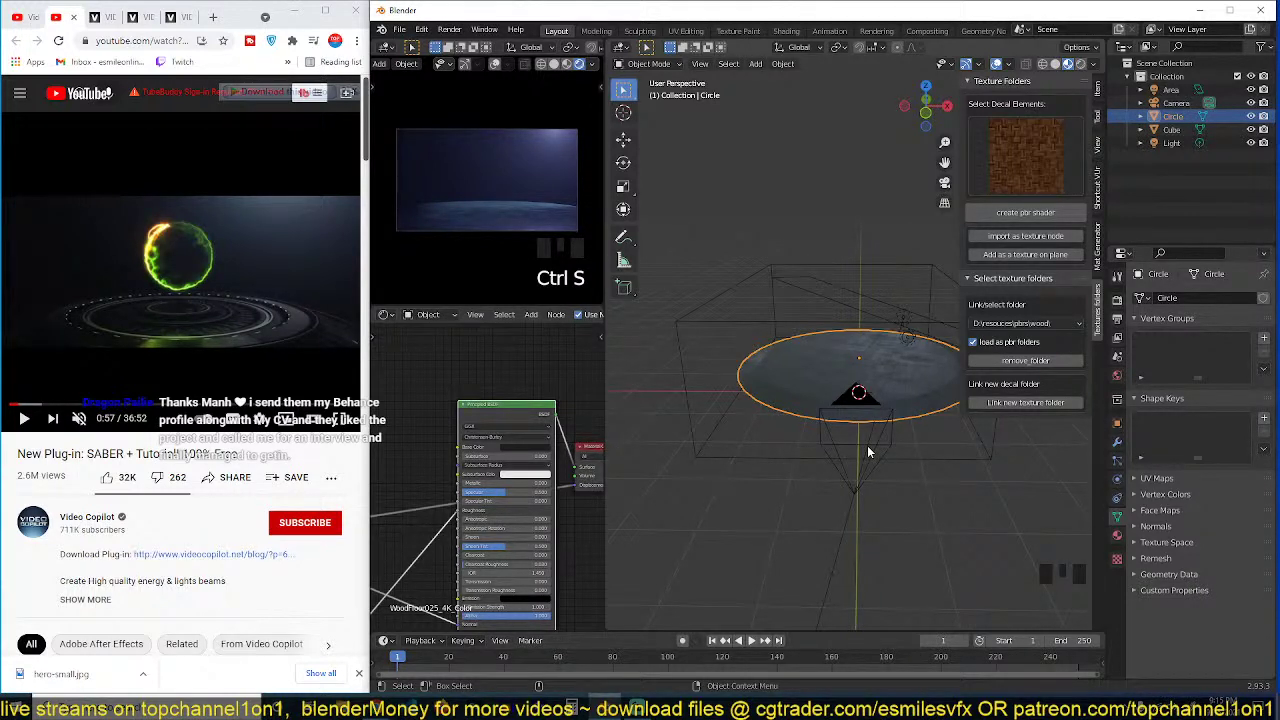
Step: Play the reference video in the browser, pause it on the blue-green energy sphere, and return to Blender
{"action": "left_click", "coordinate": [170, 388]}
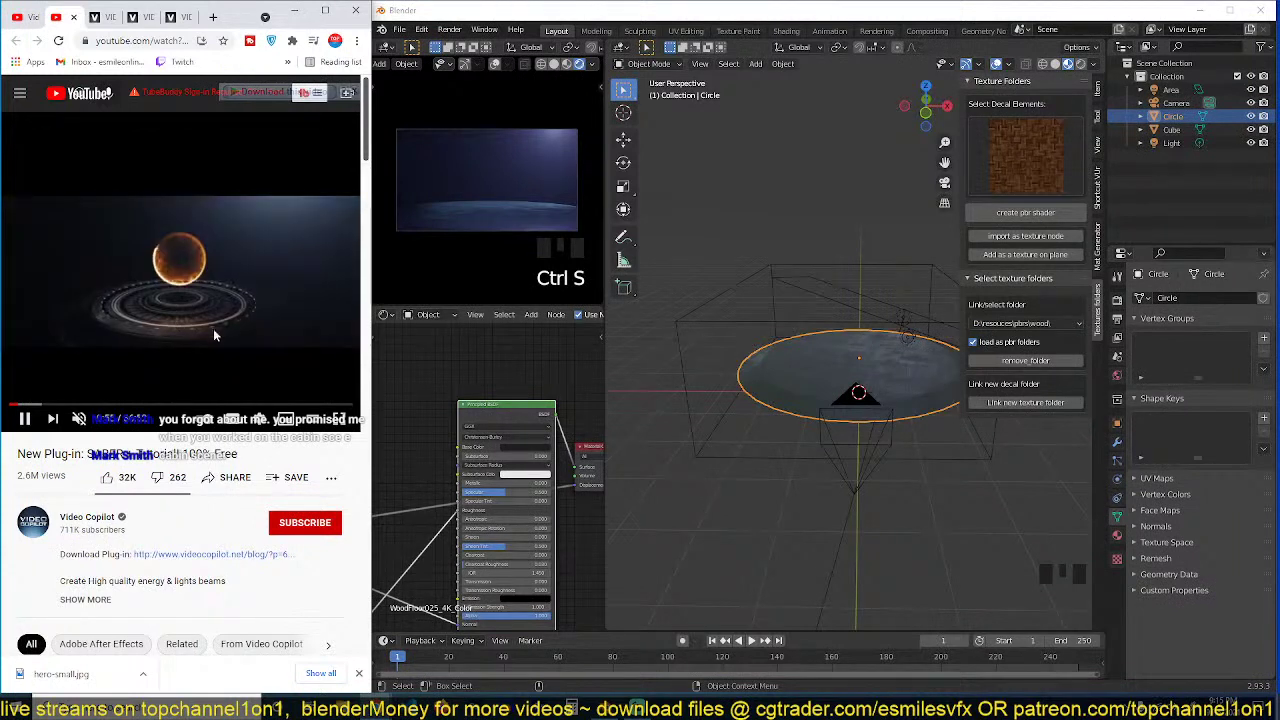
{"action": "left_click", "coordinate": [176, 262]}
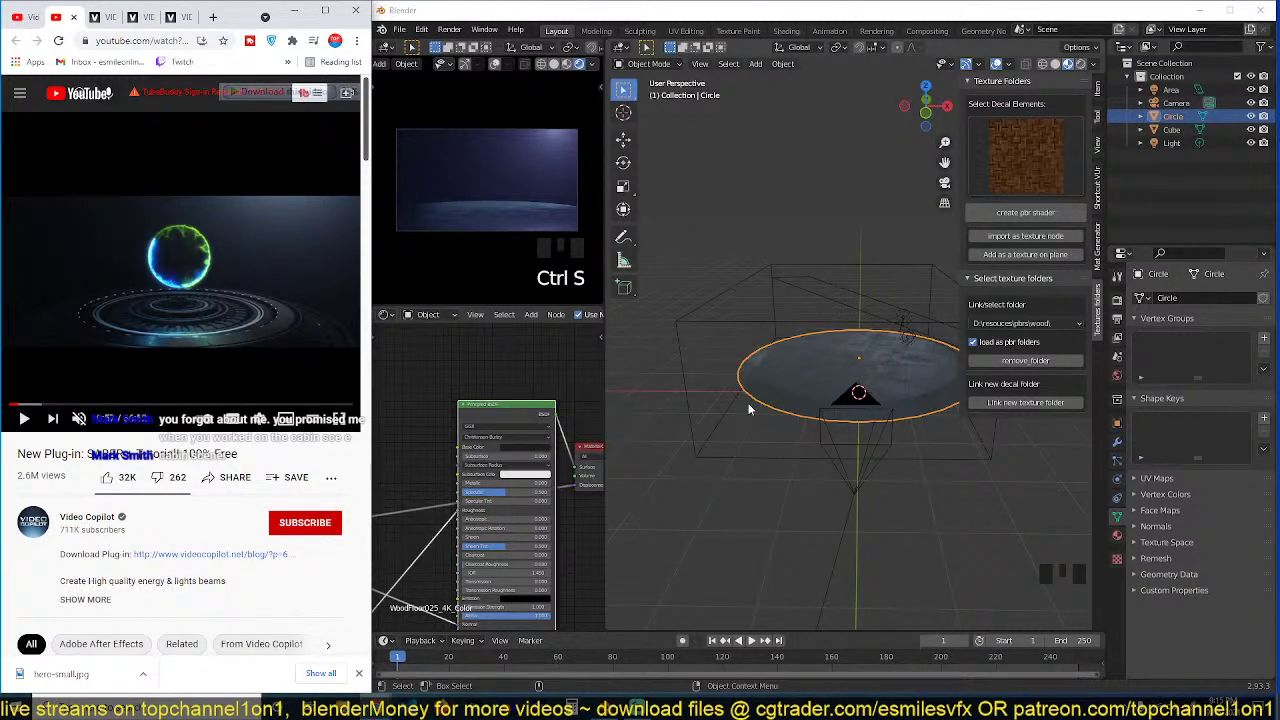
{"action": "double_click", "coordinate": [895, 410]}
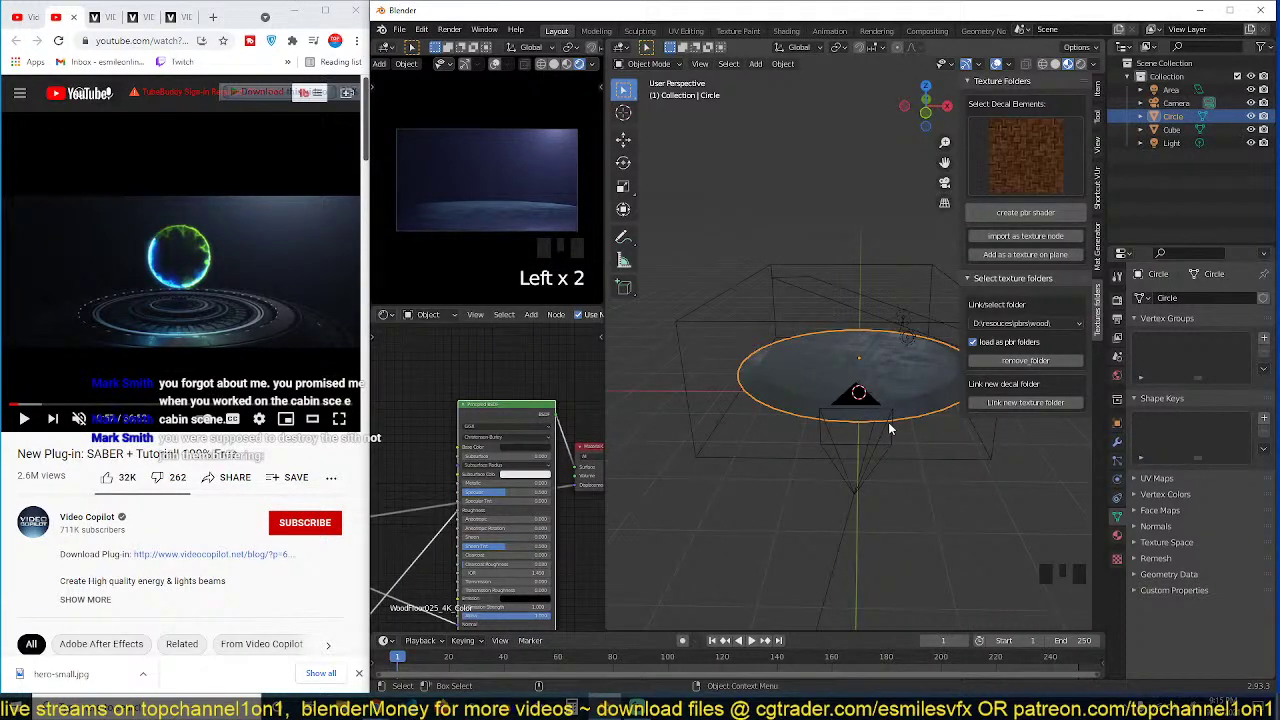
Step: Add a mesh circle above the platform in front view and rotate it 90° about the X axis so it stands upright
{"action": "key", "text": "KP_1"}
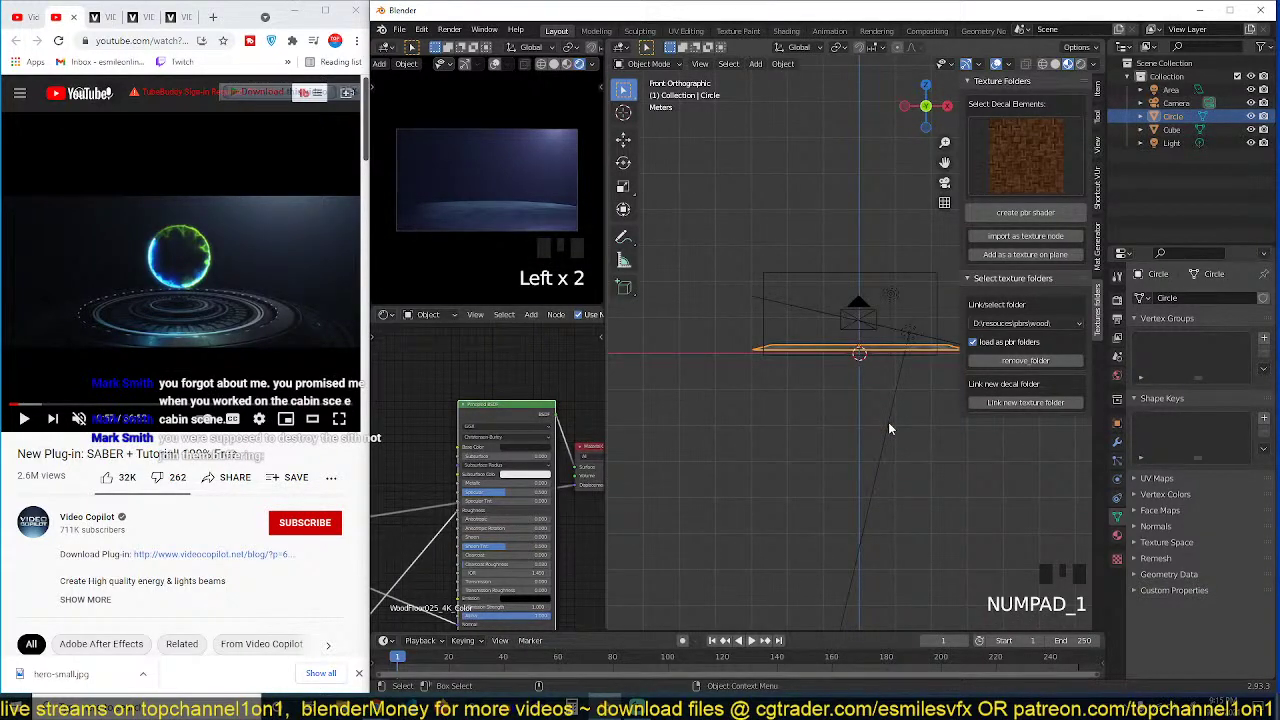
{"action": "scroll", "coordinate": [890, 428], "scroll_direction": "up", "scroll_amount": 4}
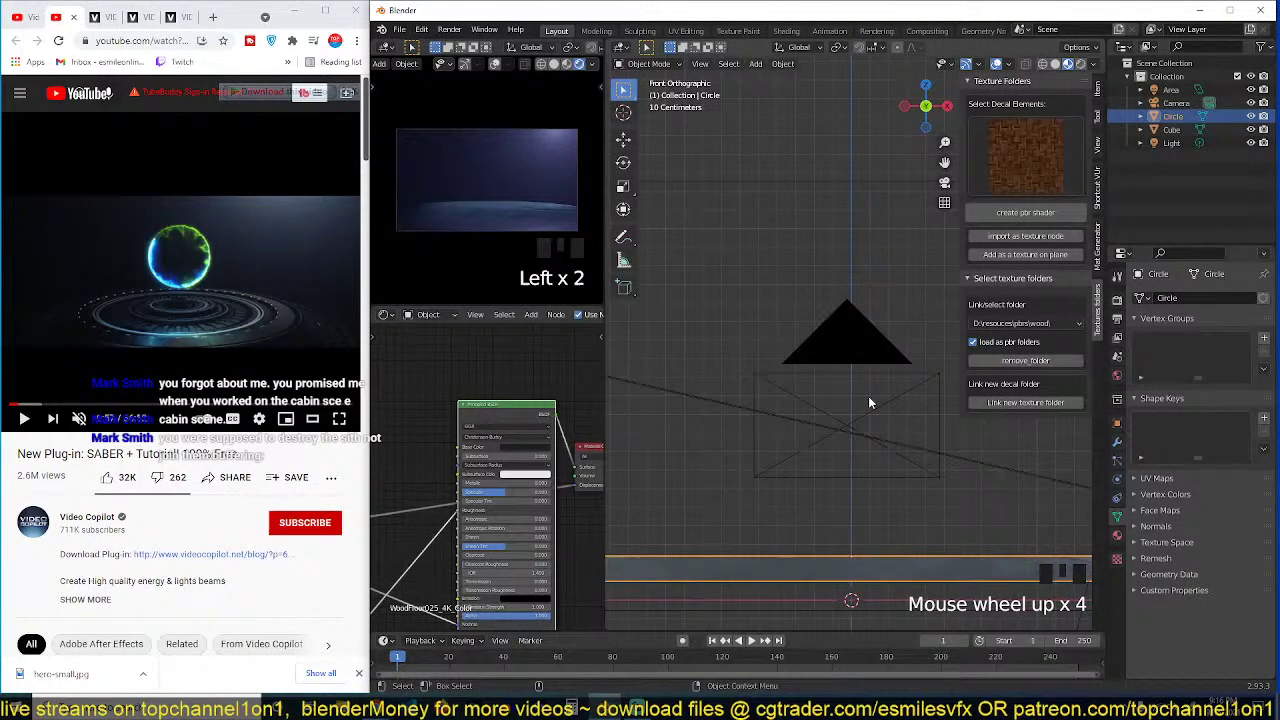
{"action": "key", "text": "shift+a"}
{"action": "mouse_move", "coordinate": [840, 219]}
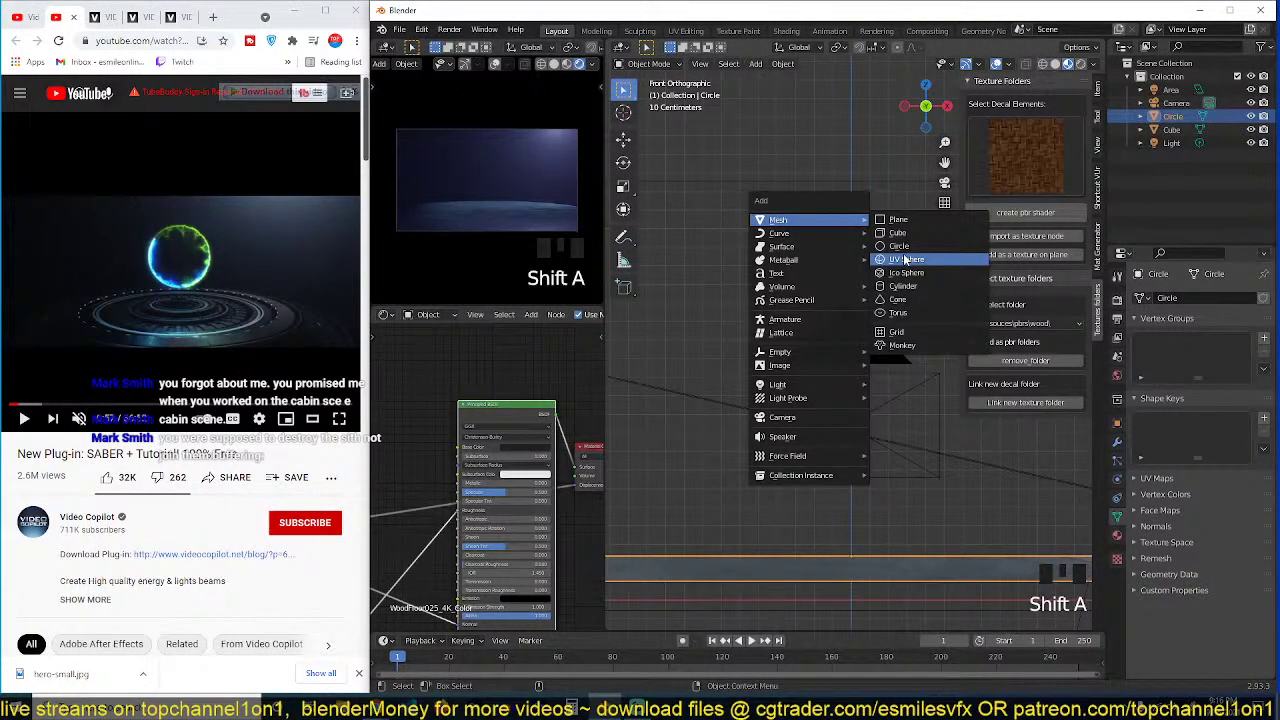
{"action": "left_click", "coordinate": [899, 246]}
{"action": "key", "text": "r"}
{"action": "key", "text": "x"}
{"action": "key", "text": "9"}
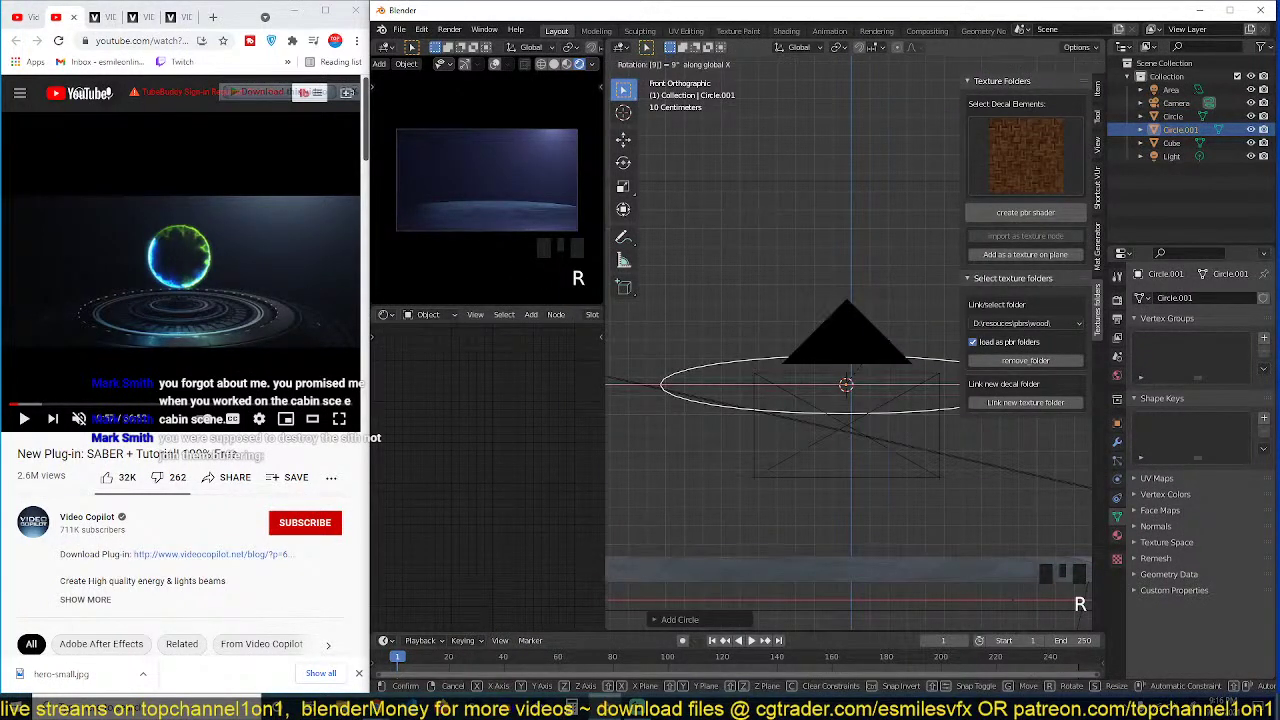
{"action": "key", "text": "0"}
{"action": "key", "text": "Return"}
Step: Scale the upright circle to about one and a half times the camera frame's width, centred above the platform
{"action": "key", "text": "s"}
{"action": "left_click", "coordinate": [940, 450]}
{"action": "key", "text": "g"}
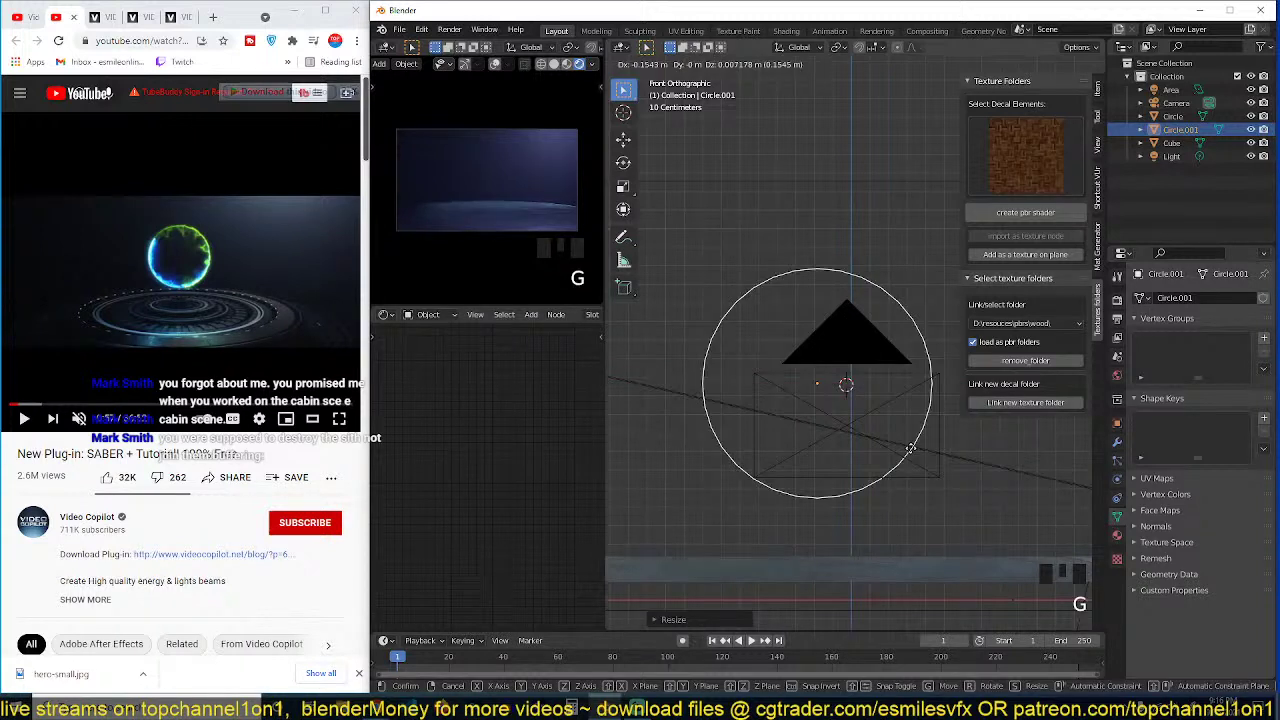
{"action": "left_click", "coordinate": [914, 443]}
{"action": "key", "text": "s"}
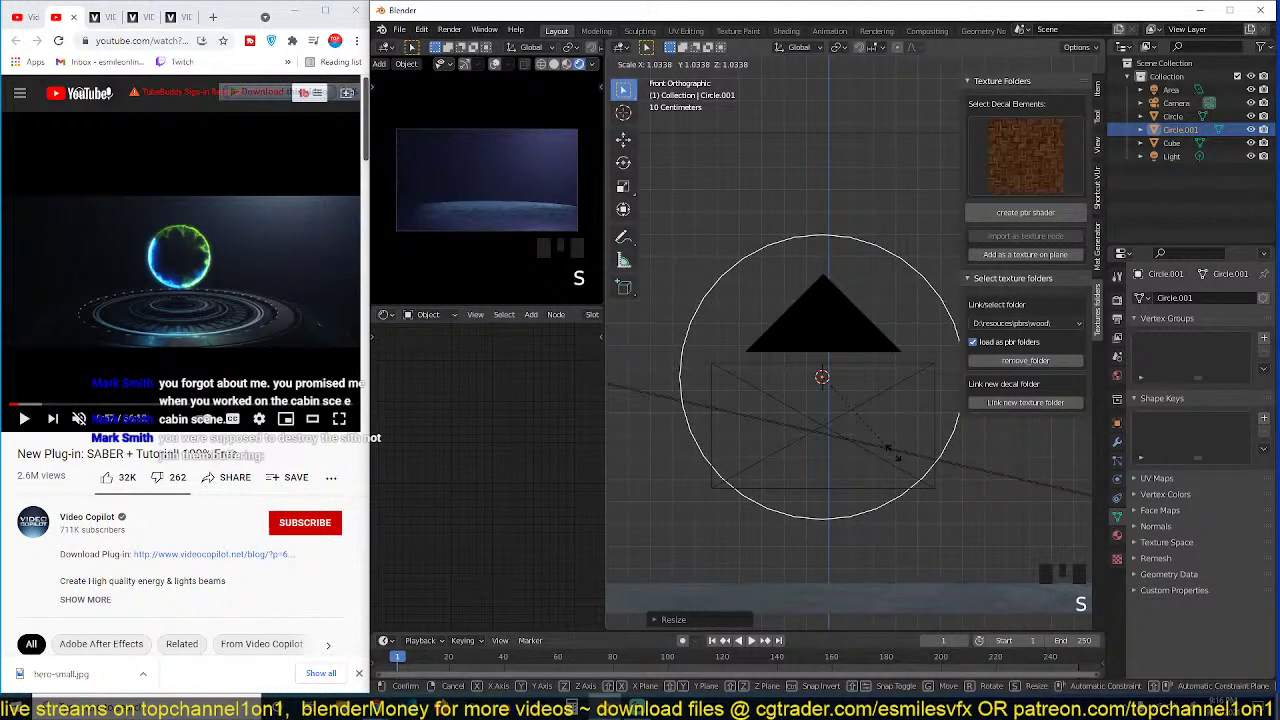
{"action": "left_click", "coordinate": [890, 450]}
Step: Turn the circle into a flat ring by filling it, insetting the face and deleting the inner face, leaving a hole over half its diameter
{"action": "key", "text": "Tab"}
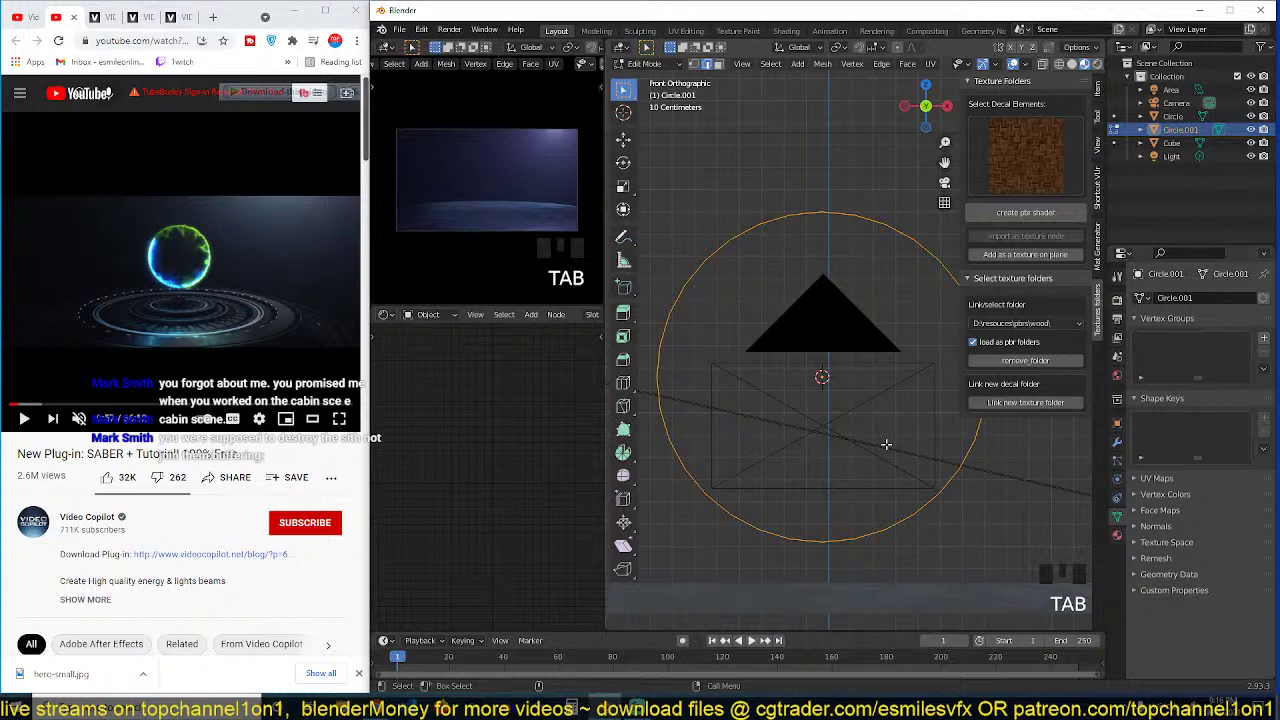
{"action": "key", "text": "f"}
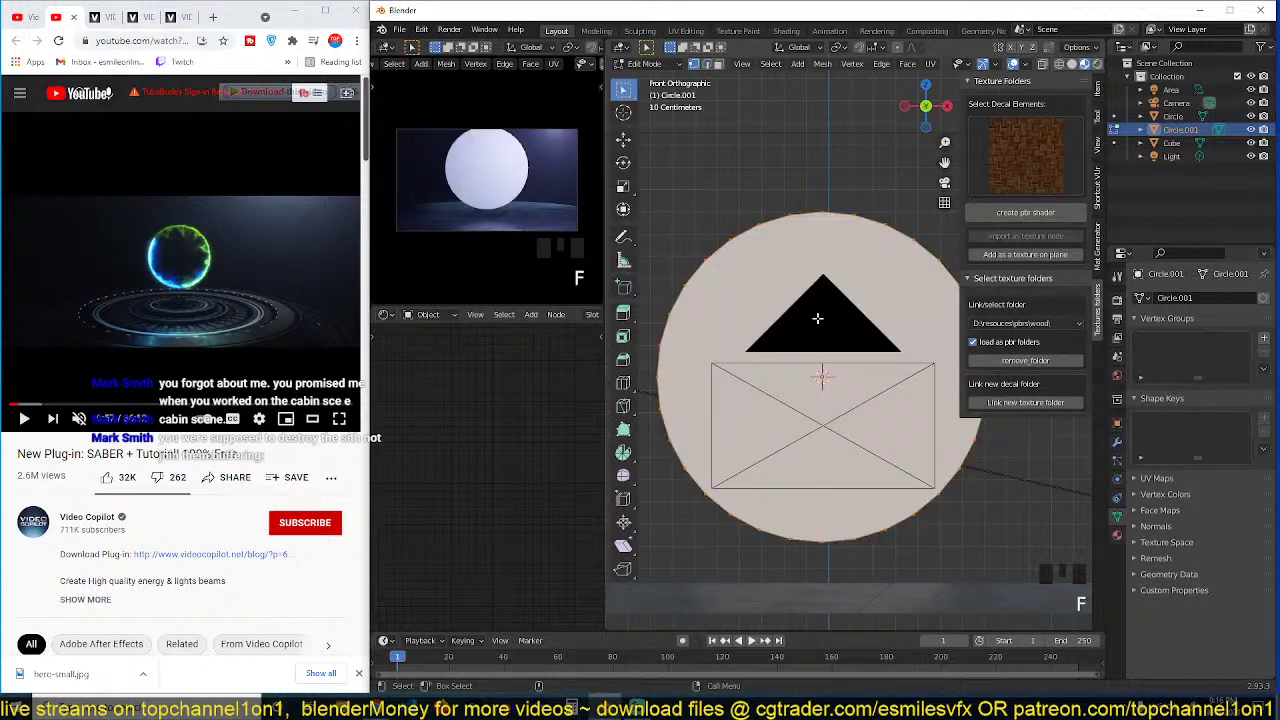
{"action": "key", "text": "i"}
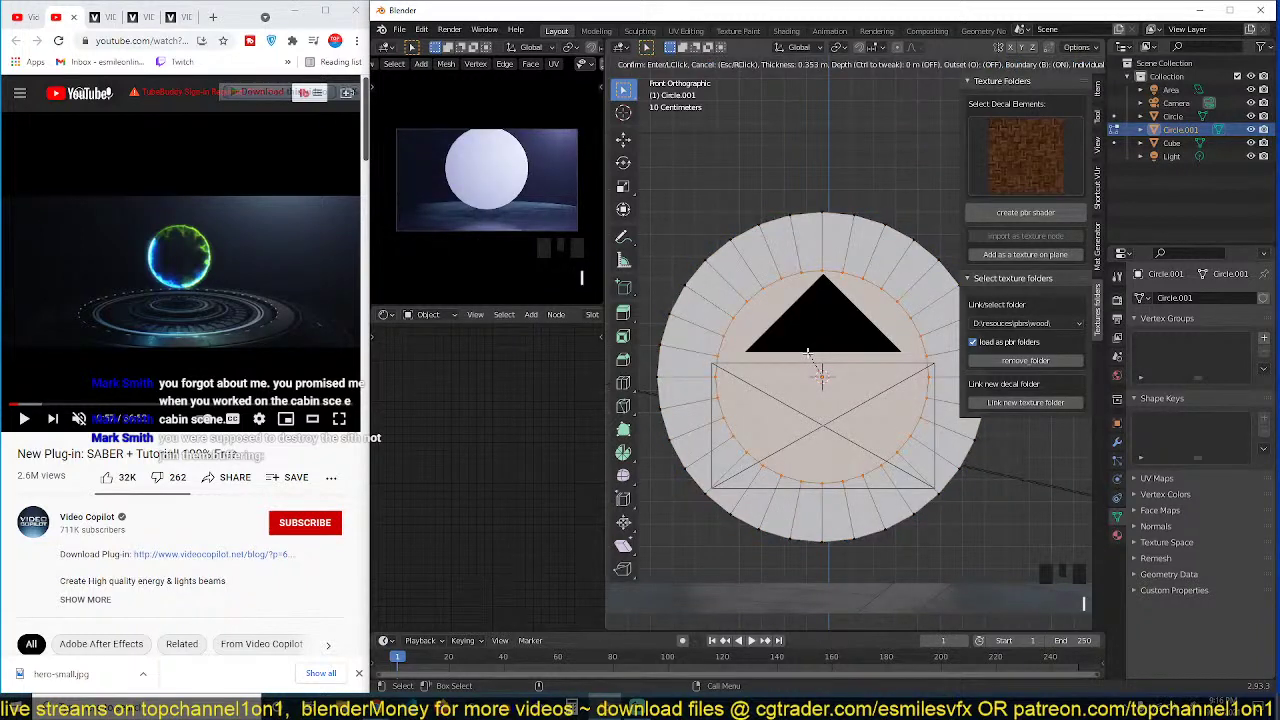
{"action": "left_click", "coordinate": [807, 353]}
{"action": "key", "text": "x"}
{"action": "left_click", "coordinate": [801, 390]}
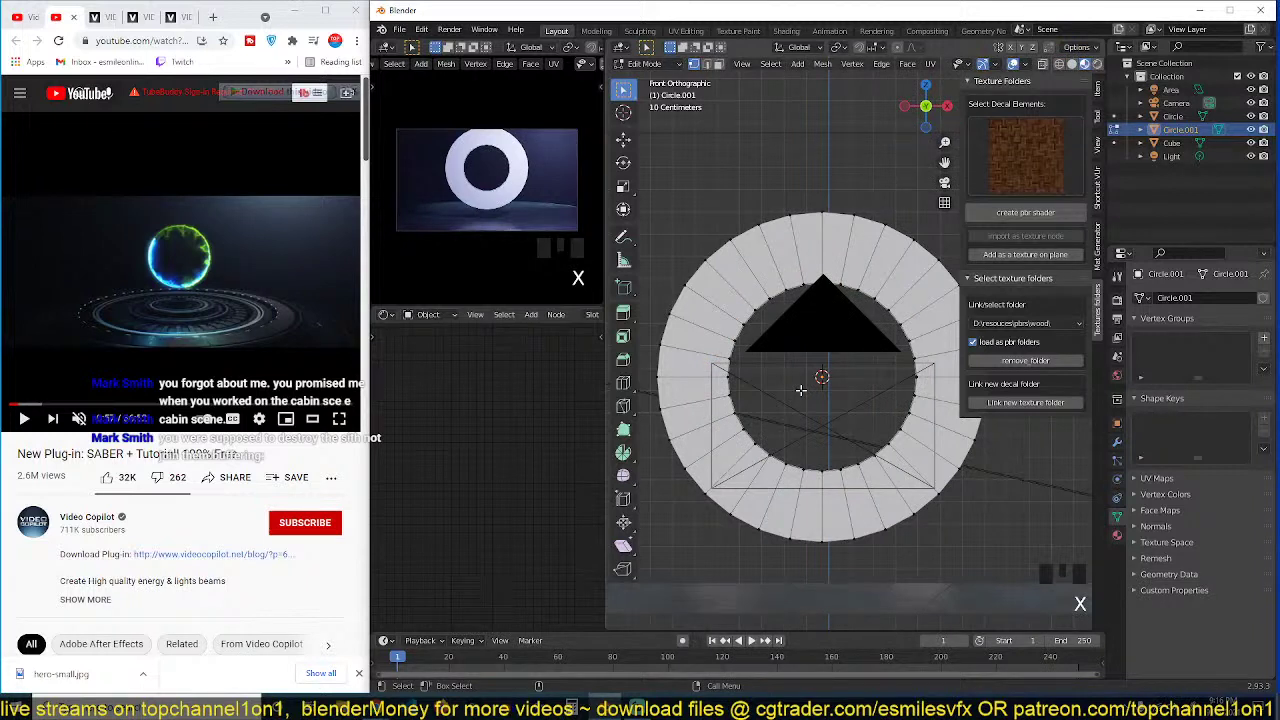
{"action": "key", "text": "Tab"}
Step: Replace the Outliner with a UV Editor and unwrap all of the ring's faces
{"action": "left_click", "coordinate": [1124, 52]}
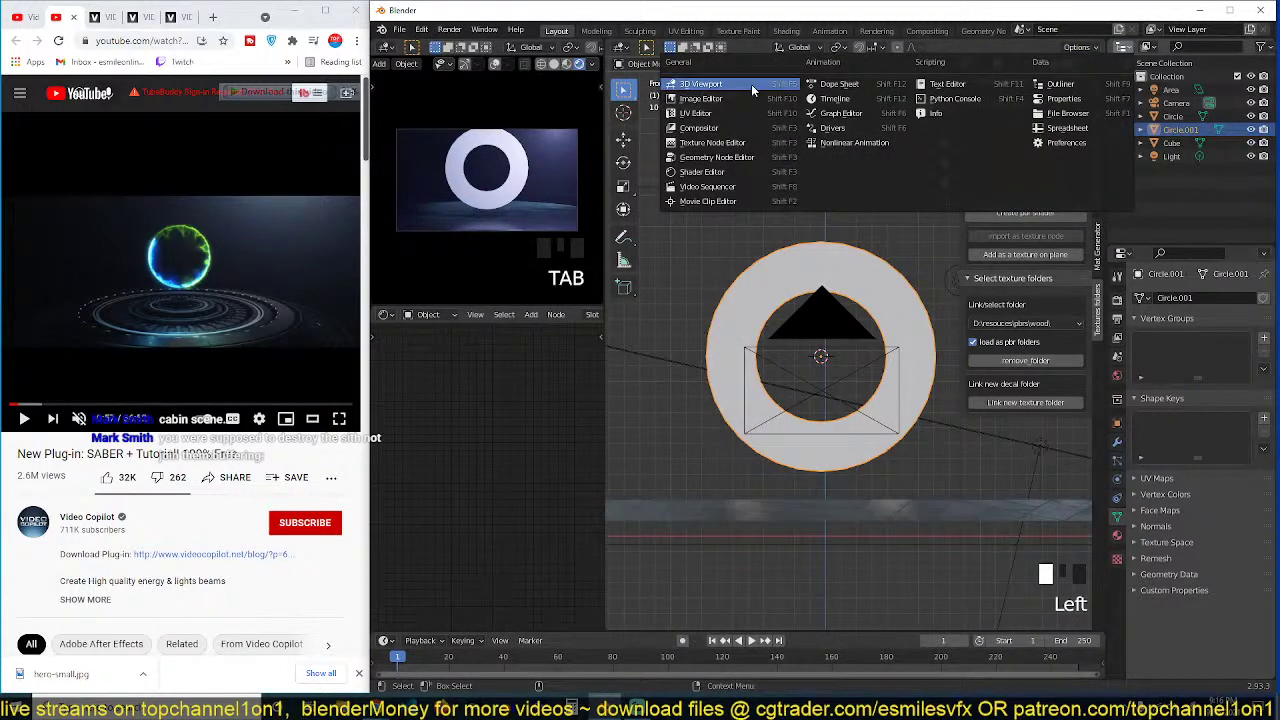
{"action": "left_click", "coordinate": [1123, 48]}
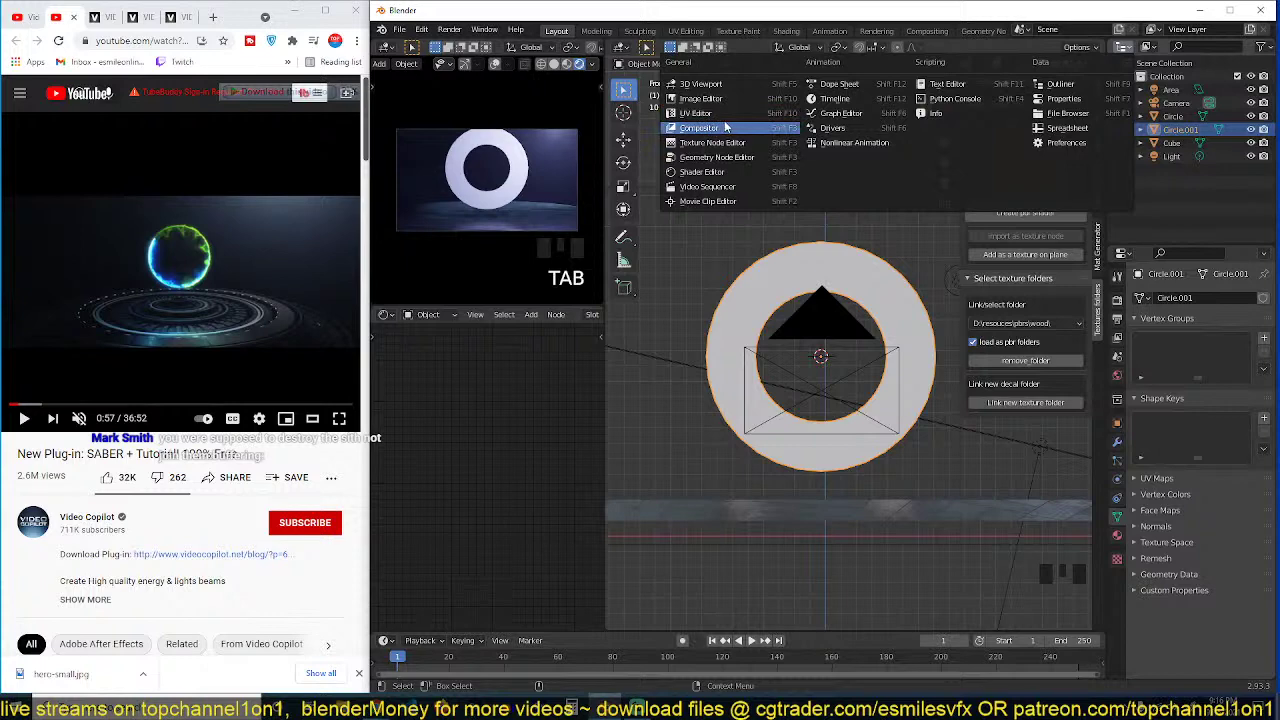
{"action": "key", "text": "Tab"}
{"action": "key", "text": "a"}
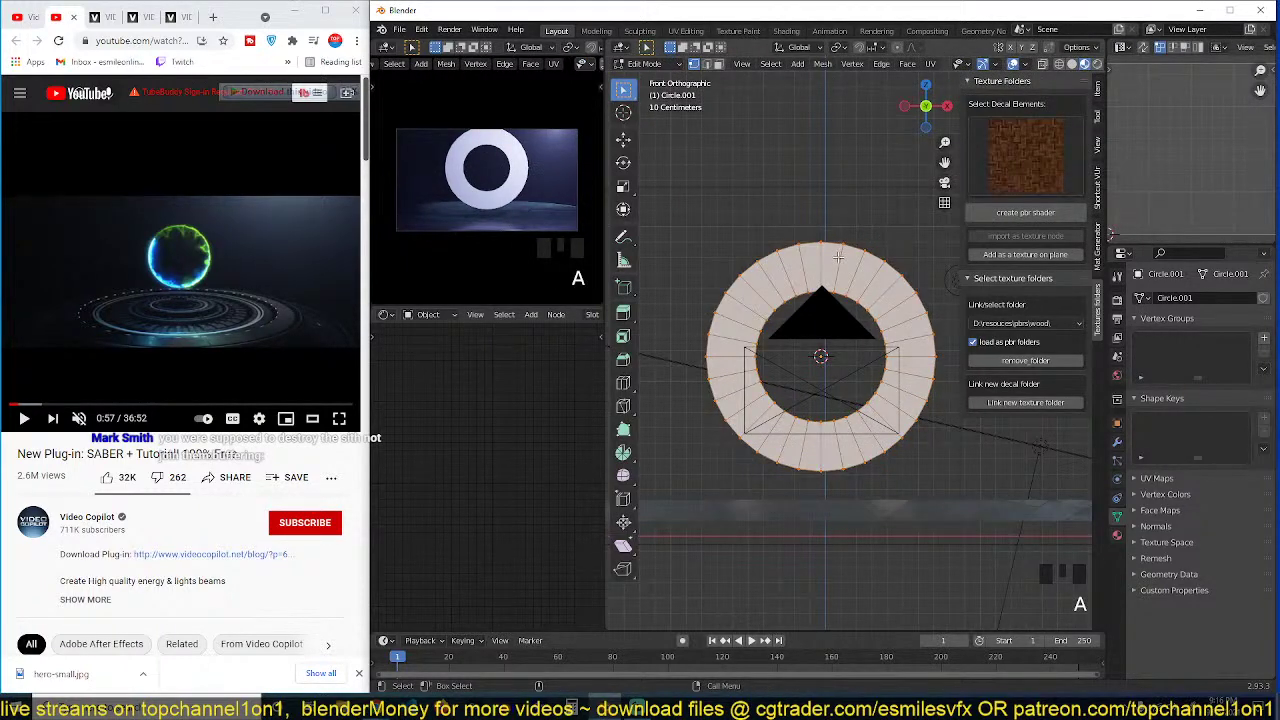
{"action": "key", "text": "u"}
{"action": "left_click", "coordinate": [836, 238]}
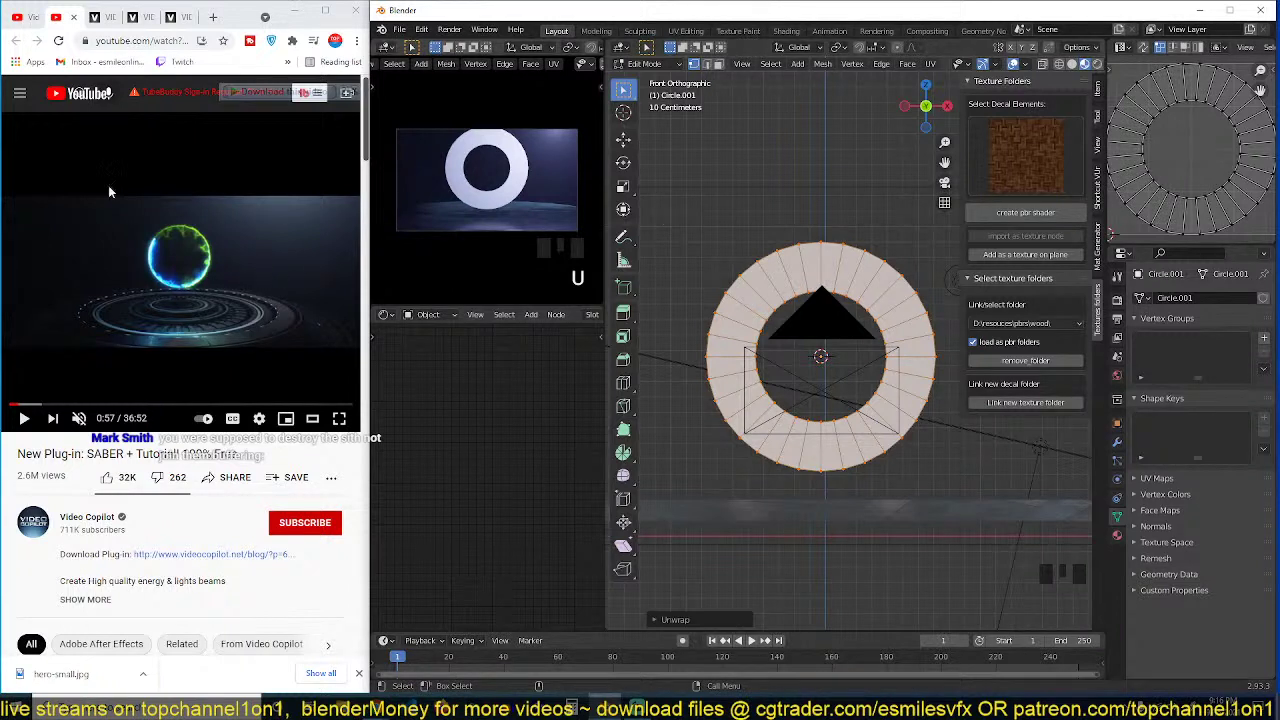
{"action": "key", "text": "3"}
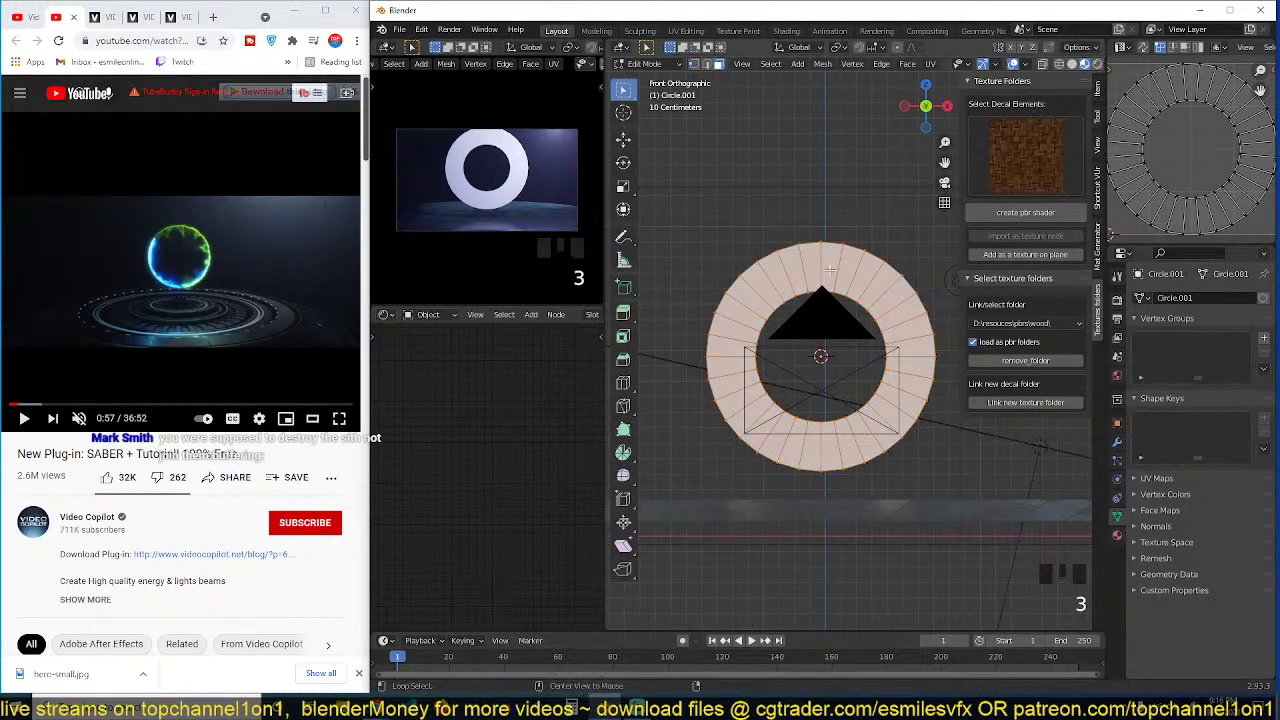
{"action": "key", "text": "2"}
{"action": "key", "text": "alt+a"}
{"action": "key", "text": "ctrl+e"}
{"action": "left_click", "coordinate": [876, 306]}
{"action": "key", "text": "a"}
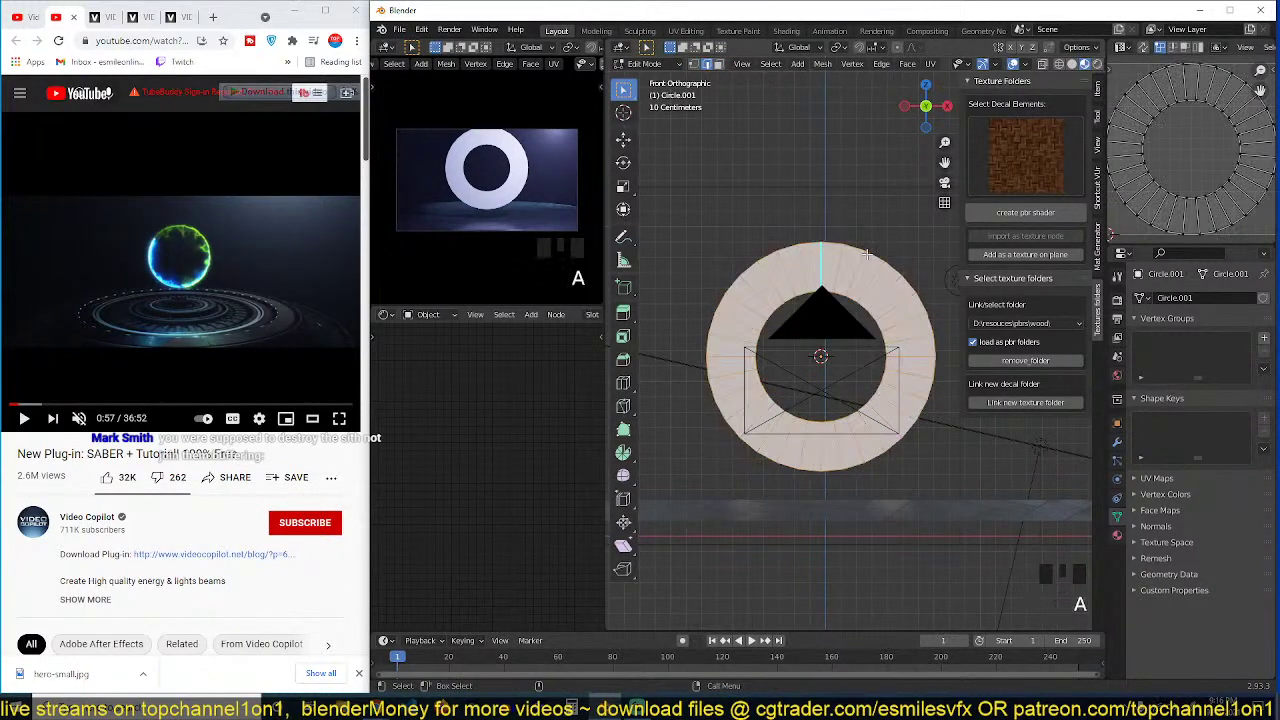
{"action": "key", "text": "ctrl+z"}
{"action": "key", "text": "ctrl+z"}
{"action": "key", "text": "ctrl+z"}
Step: Mark the radial edge at the top of the ring as a seam
{"action": "left_click", "coordinate": [830, 265]}
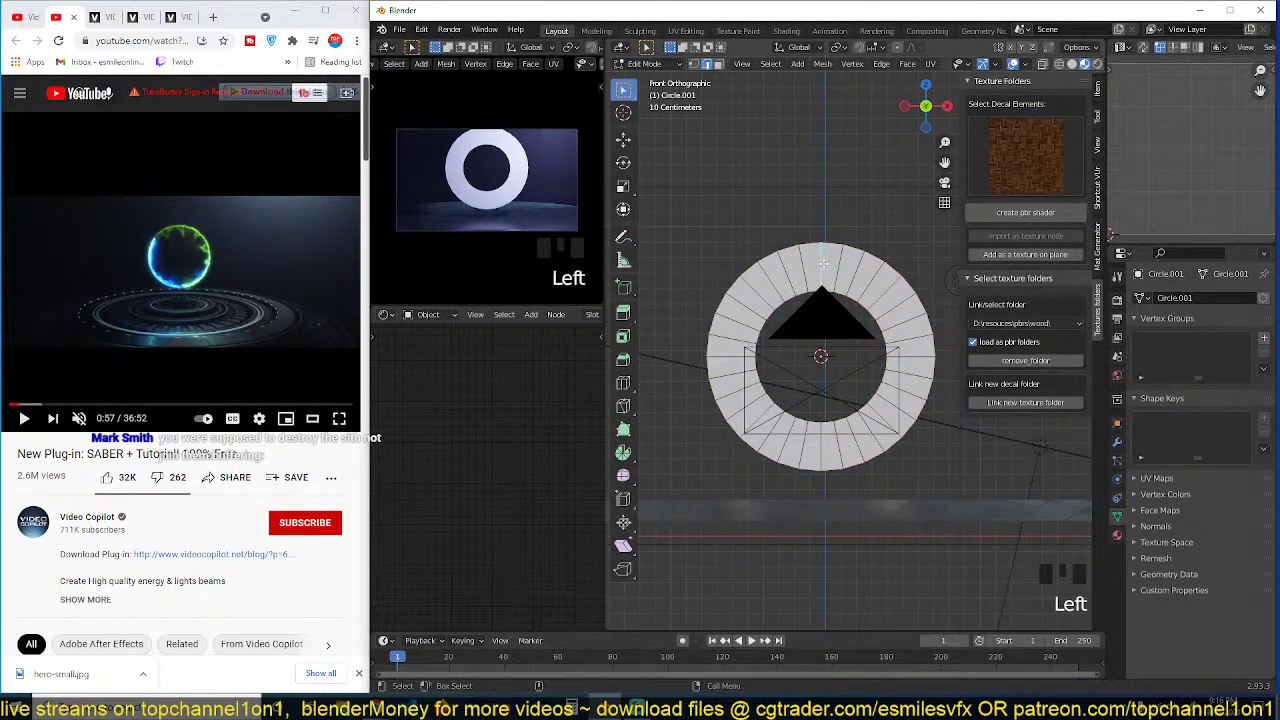
{"action": "key", "text": "ctrl+e"}
{"action": "left_click", "coordinate": [832, 306]}
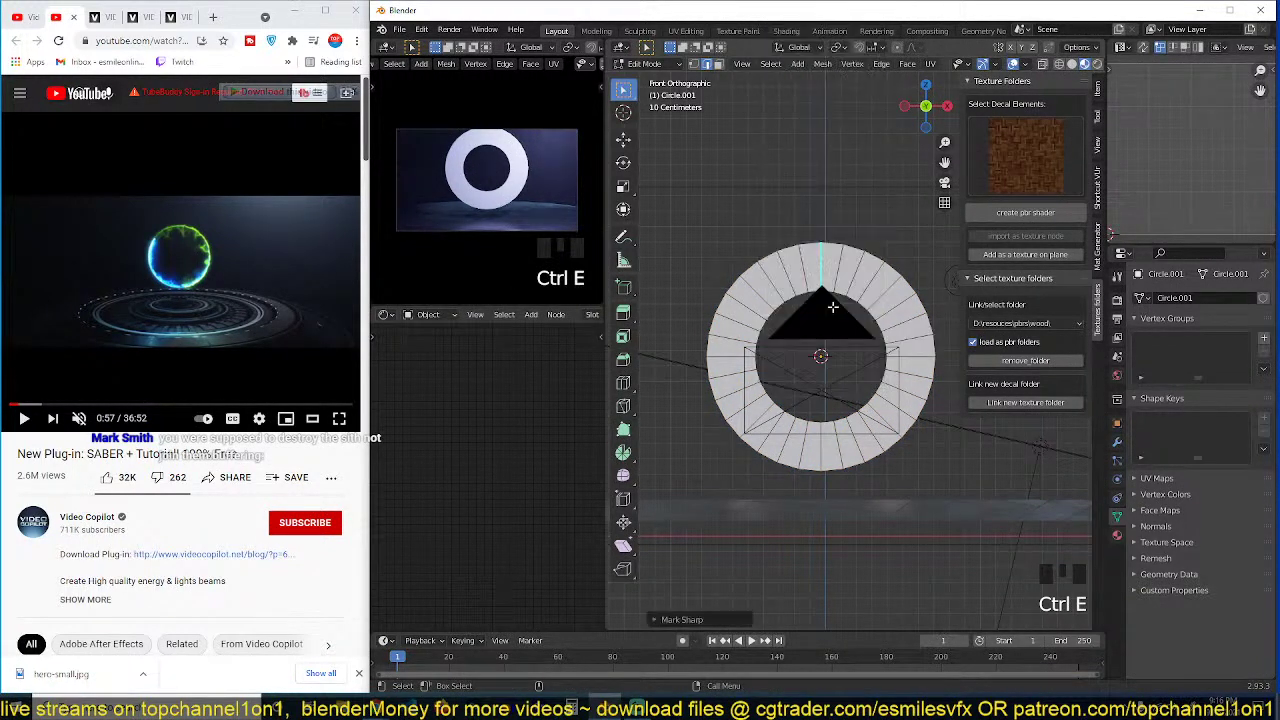
{"action": "key", "text": "ctrl+e"}
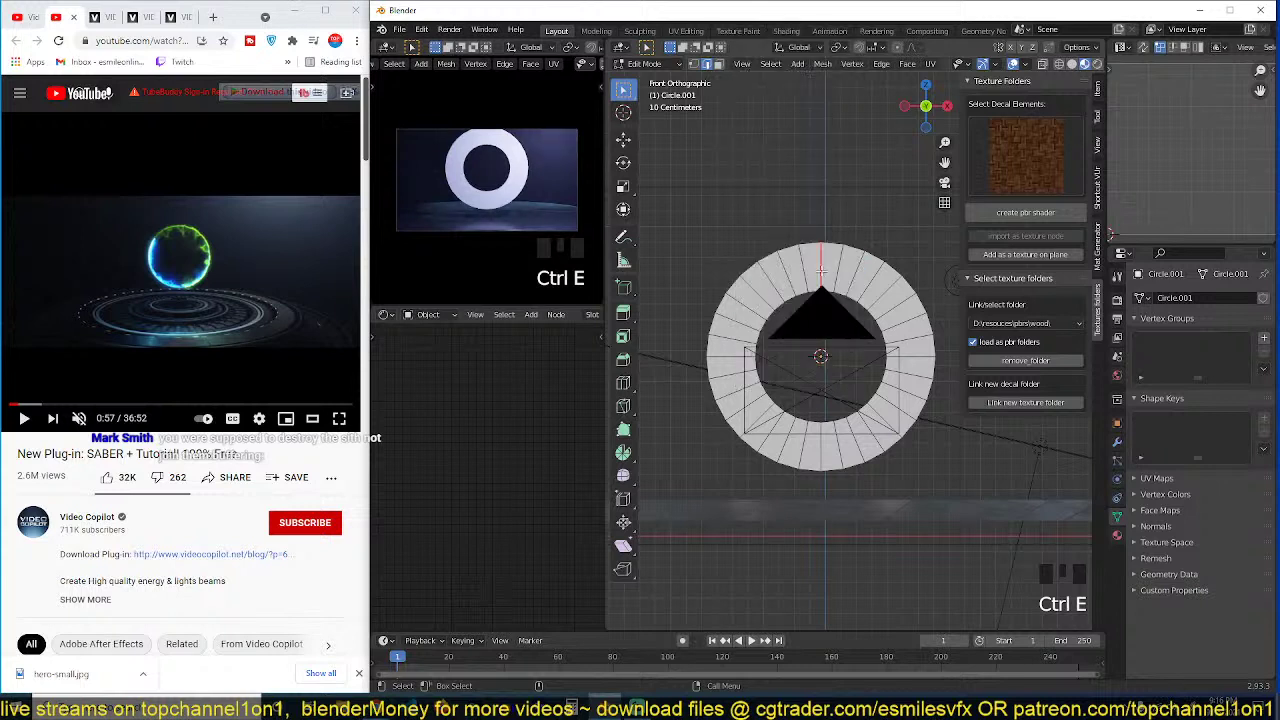
Step: Unwrap the whole ring using the new seam, and repeat the unwrap from the UV Editor
{"action": "key", "text": "a"}
{"action": "key", "text": "u"}
{"action": "left_click", "coordinate": [843, 230]}
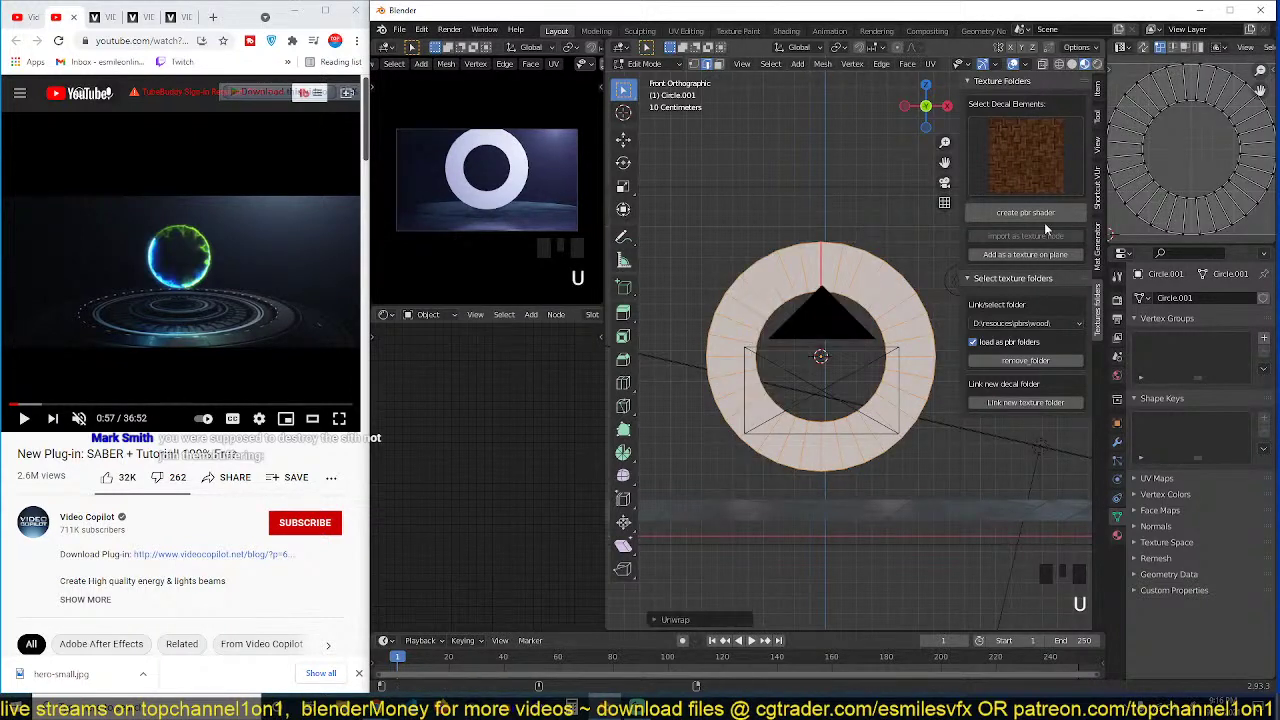
{"action": "scroll", "coordinate": [1152, 172], "scroll_direction": "down", "scroll_amount": 3}
{"action": "key", "text": "u"}
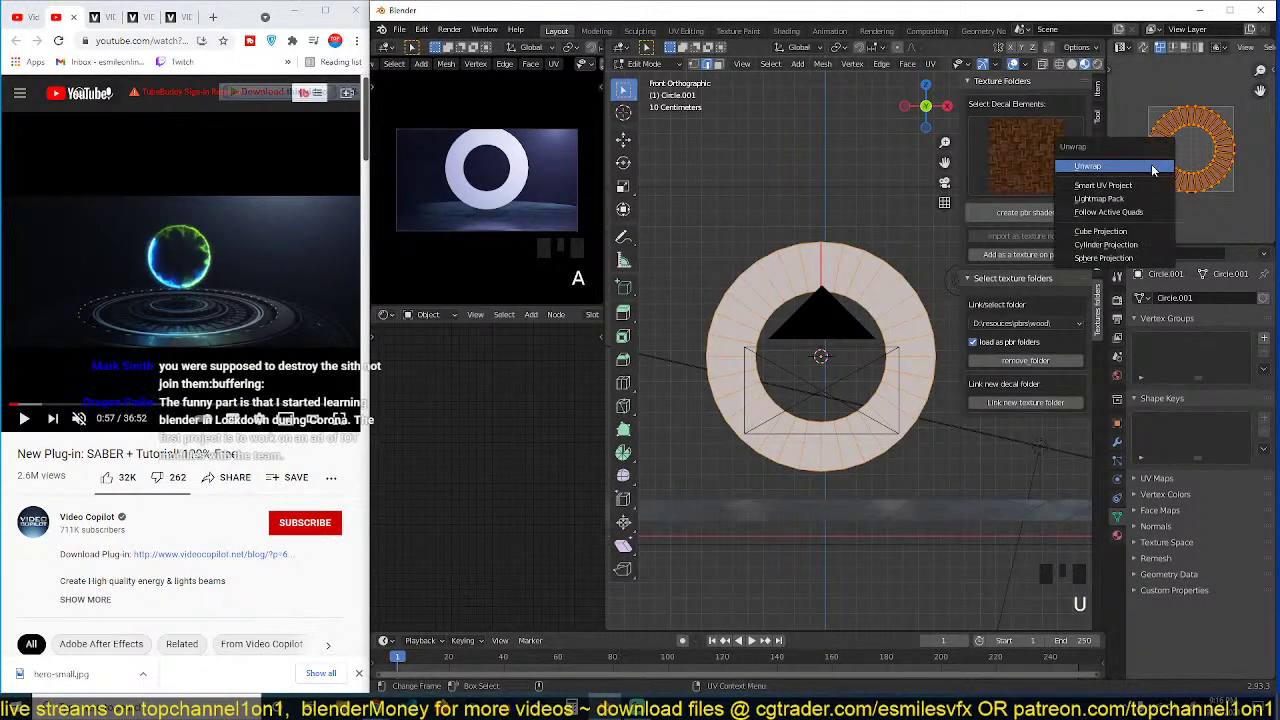
{"action": "left_click", "coordinate": [1156, 178]}
Step: Unwrap the whole ring with Follow Active Quads in Length Average mode, using the face just right of the seam as the active face
{"action": "scroll", "coordinate": [850, 287], "scroll_direction": "up", "scroll_amount": 2}
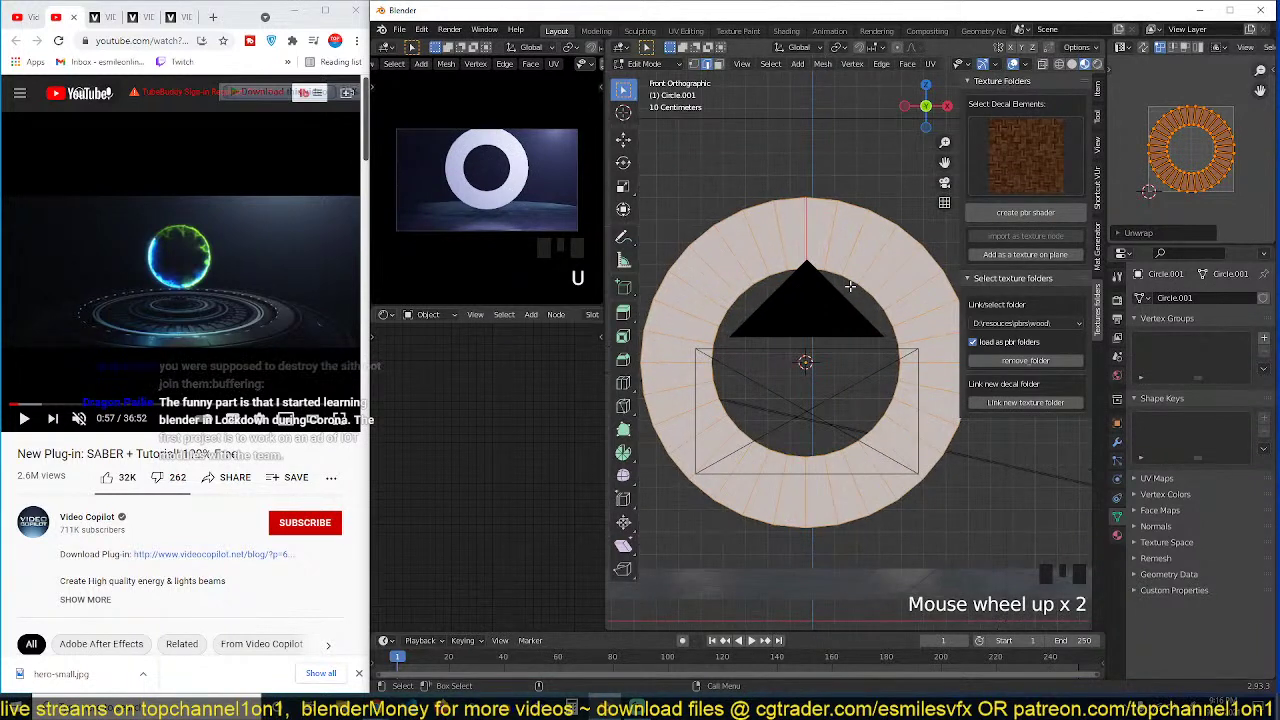
{"action": "key", "text": "3"}
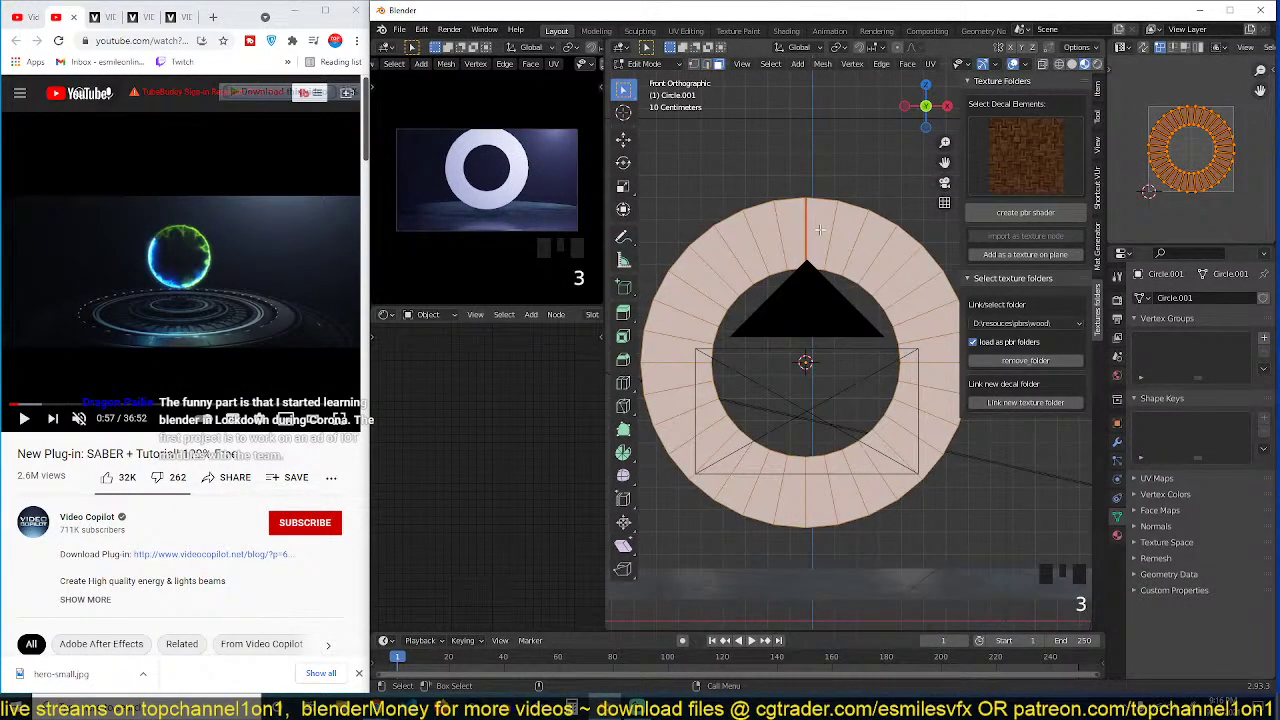
{"action": "left_click", "coordinate": [819, 230]}
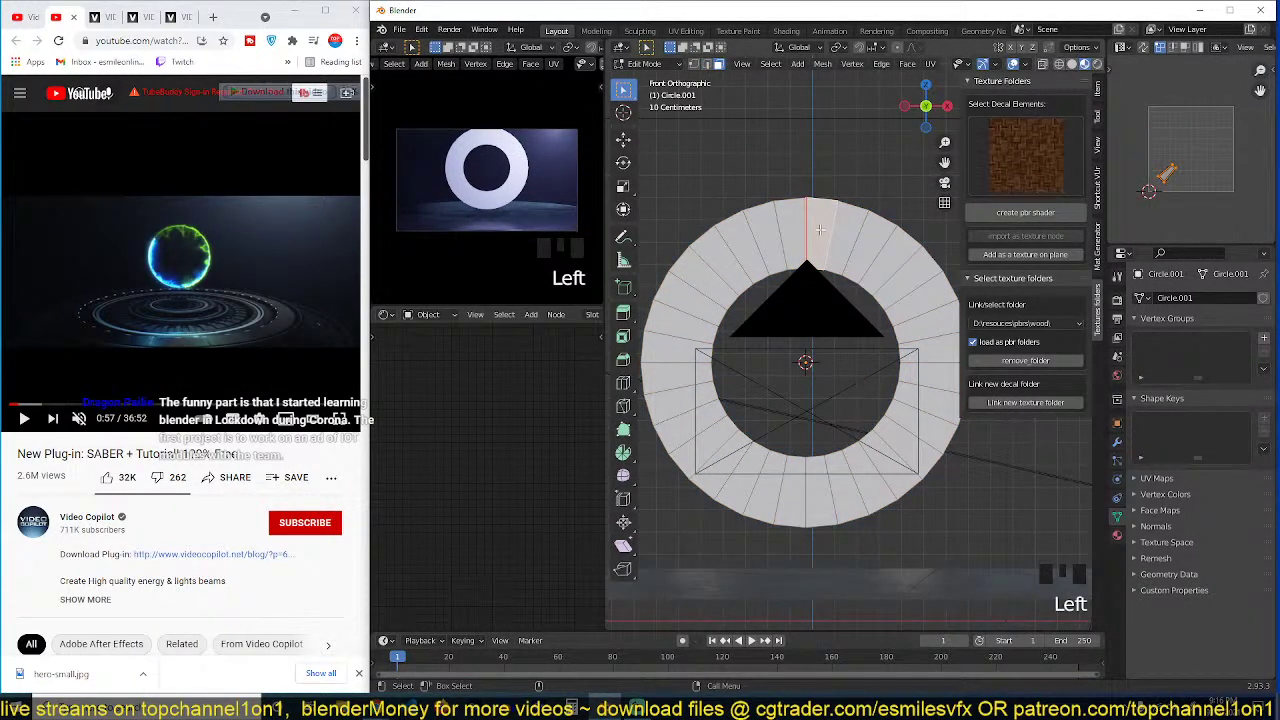
{"action": "key", "text": "a"}
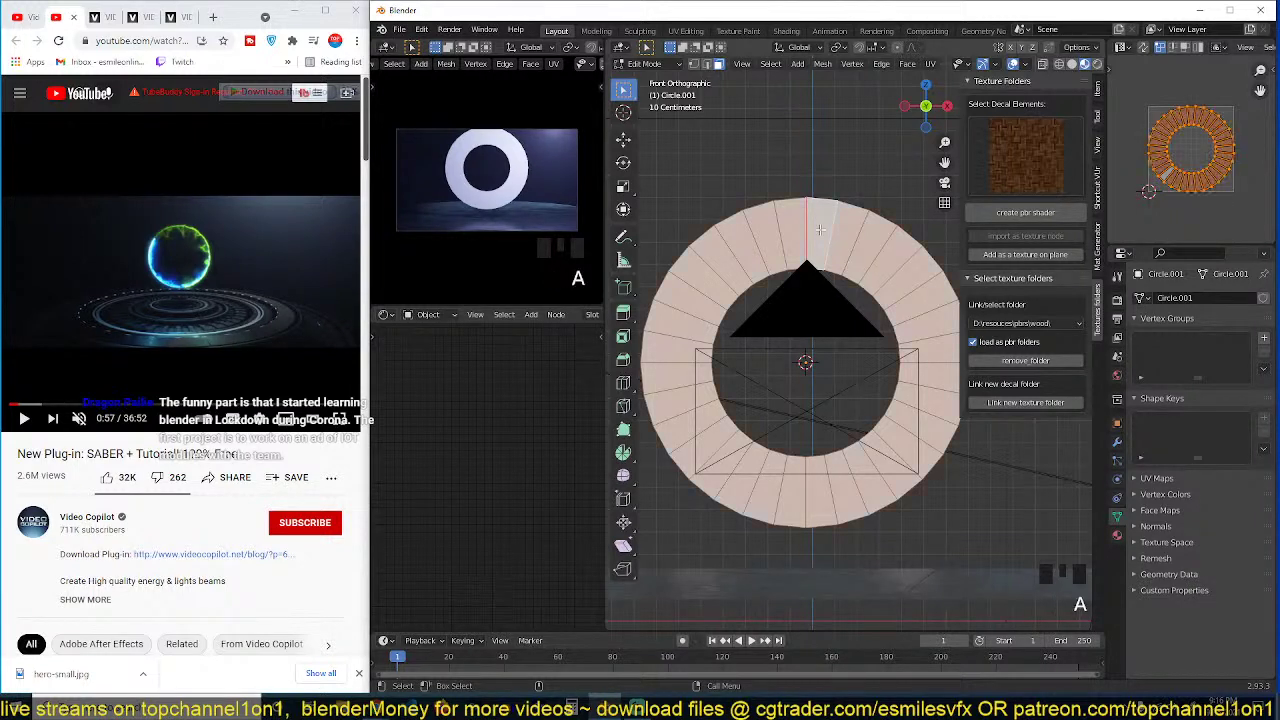
{"action": "key", "text": "u"}
{"action": "left_click", "coordinate": [797, 279]}
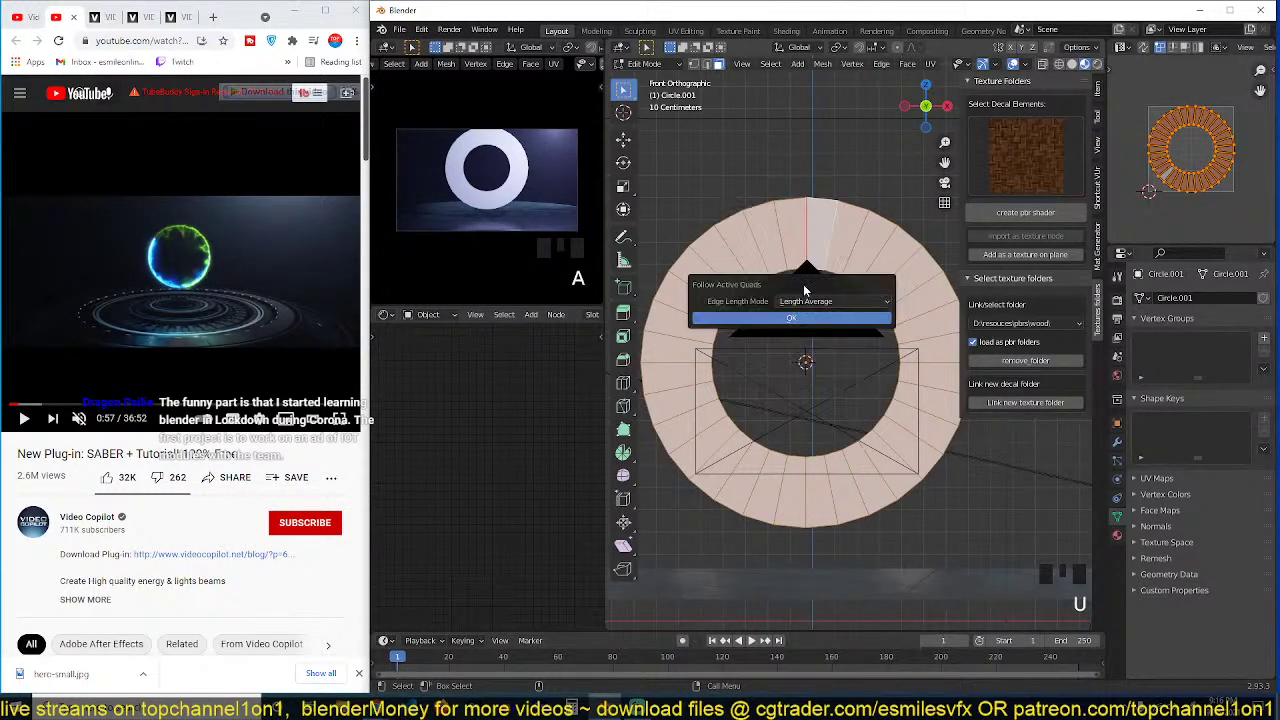
{"action": "left_click", "coordinate": [835, 319]}
Step: Rotate the ring's diagonal UV strip until it lies horizontally
{"action": "scroll", "coordinate": [1121, 186], "scroll_direction": "down", "scroll_amount": 2}
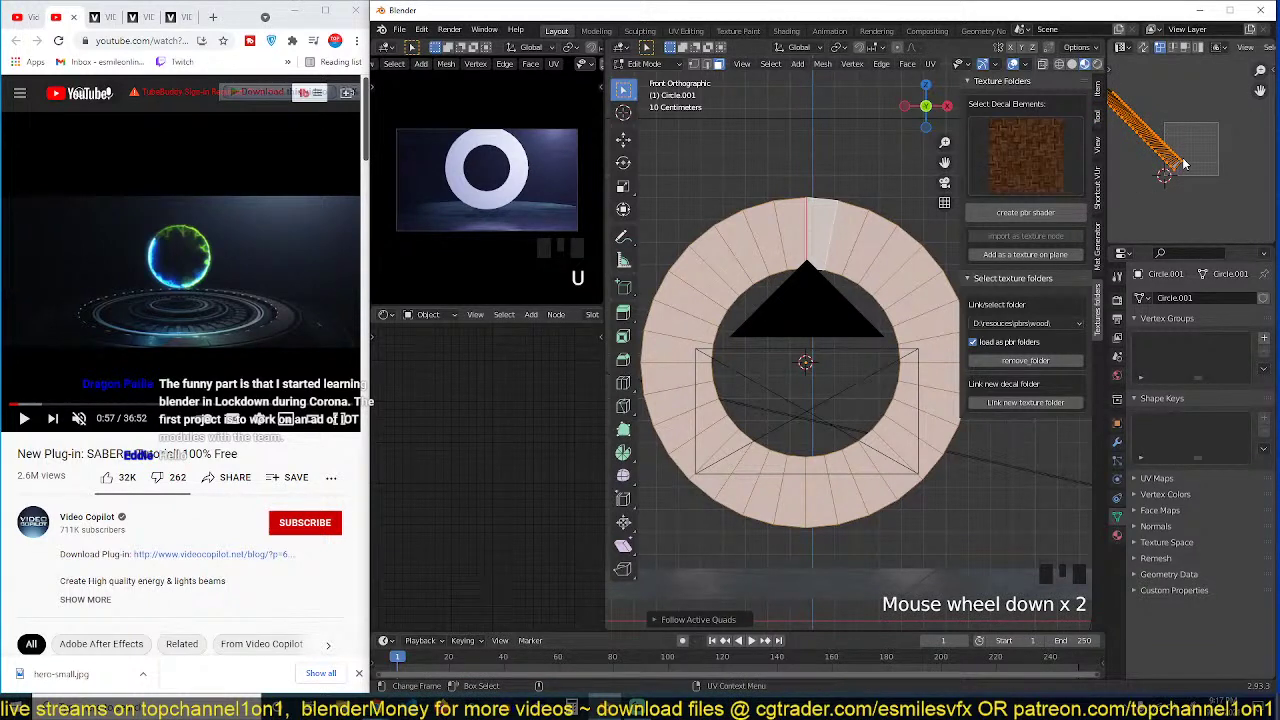
{"action": "scroll", "coordinate": [1183, 163], "scroll_direction": "down", "scroll_amount": 1}
{"action": "key", "text": "r"}
{"action": "left_click", "coordinate": [1212, 129]}
{"action": "key", "text": "r"}
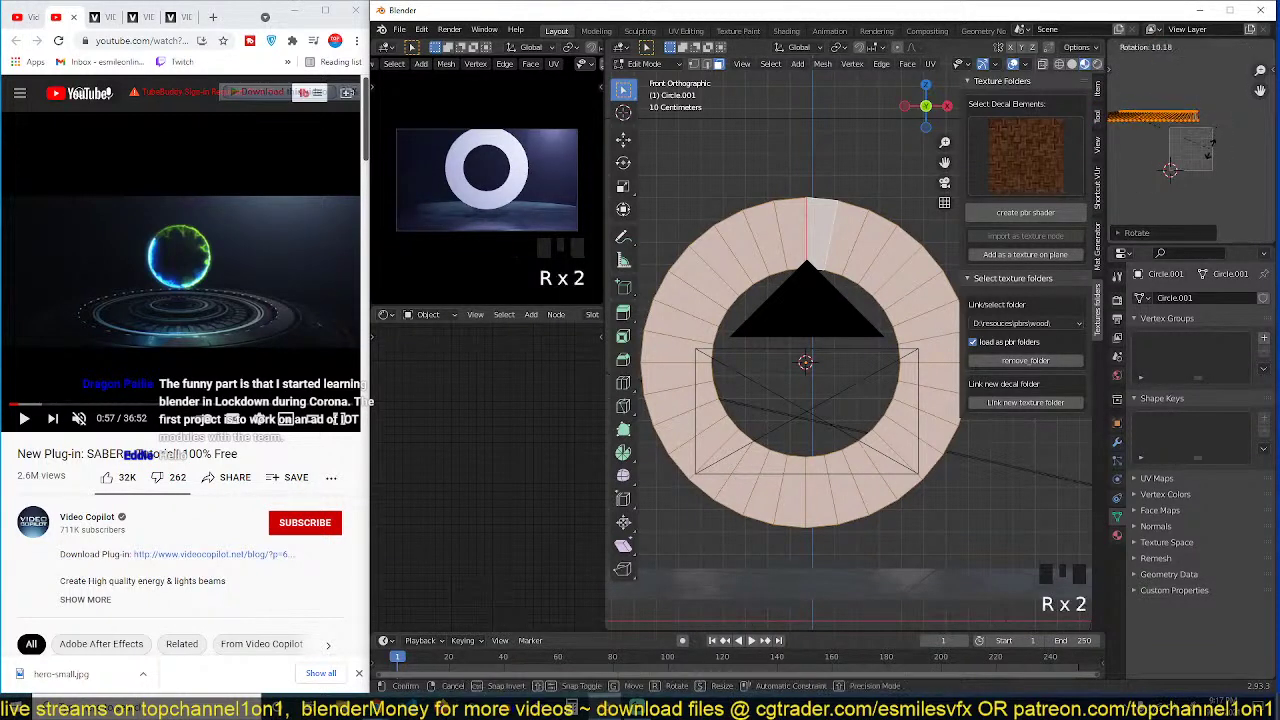
{"action": "left_click", "coordinate": [1211, 150]}
Step: Maximize the UV Editor, move the right end of the UV strip into the UV square and fine-tune its rotation
{"action": "key", "text": "ctrl+space"}
{"action": "scroll", "coordinate": [888, 258], "scroll_direction": "up", "scroll_amount": 7}
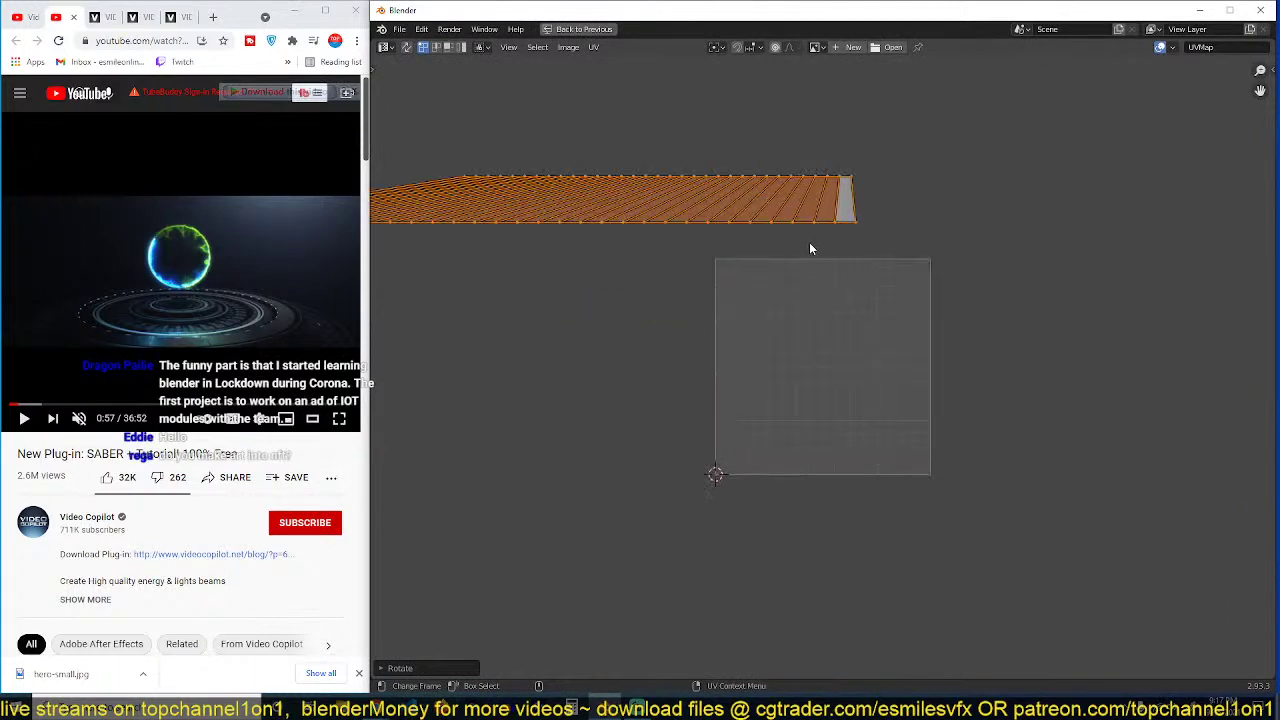
{"action": "key", "text": "g"}
{"action": "left_click", "coordinate": [890, 420]}
{"action": "scroll", "coordinate": [896, 414], "scroll_direction": "up", "scroll_amount": 1}
{"action": "key", "text": "r"}
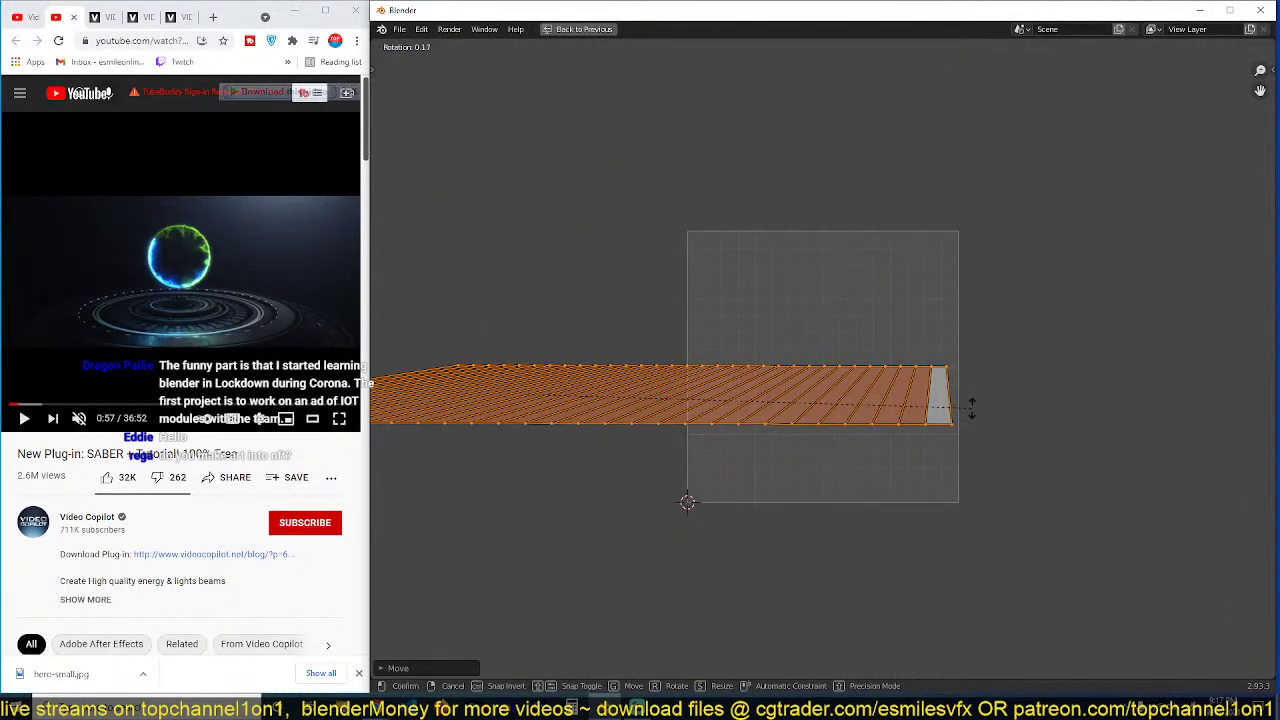
{"action": "left_click", "coordinate": [971, 408]}
Step: Flatten the UV strip's lower and upper vertex rows by scaling each row to 0 along Y
{"action": "key", "text": "s"}
{"action": "key", "text": "y"}
{"action": "key", "text": "0"}
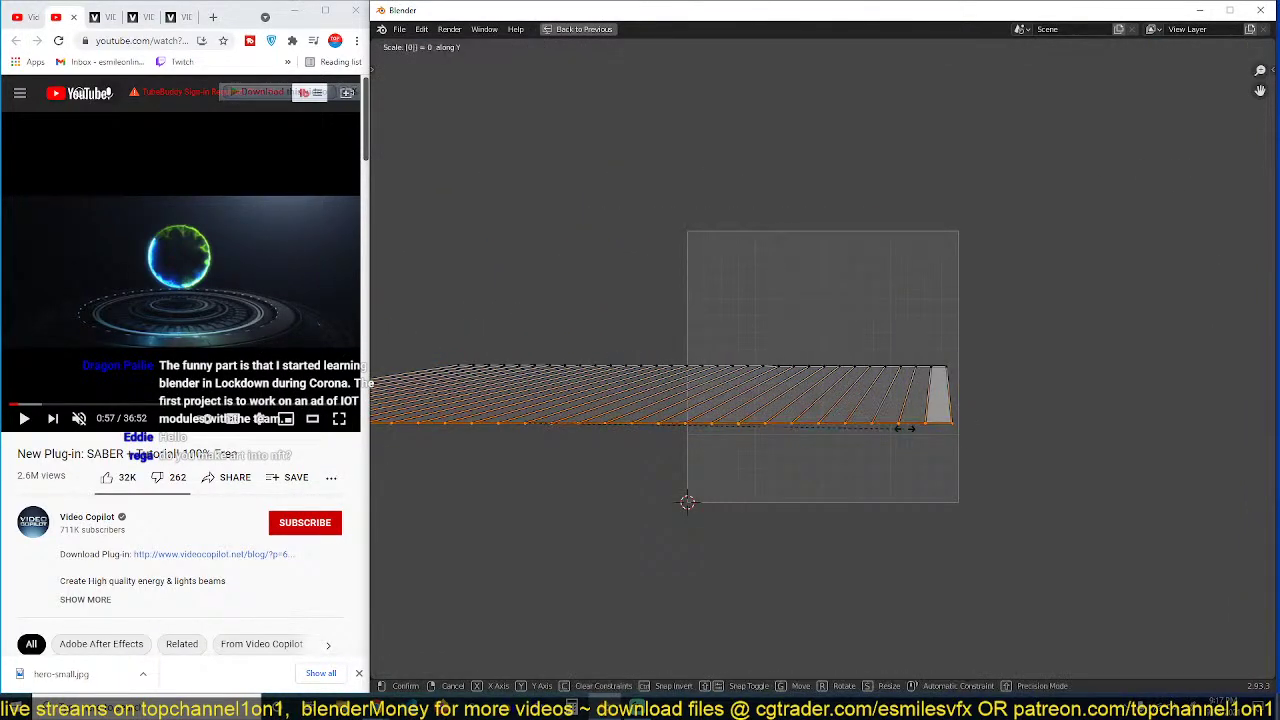
{"action": "scroll", "coordinate": [914, 346], "scroll_direction": "down", "scroll_amount": 2}
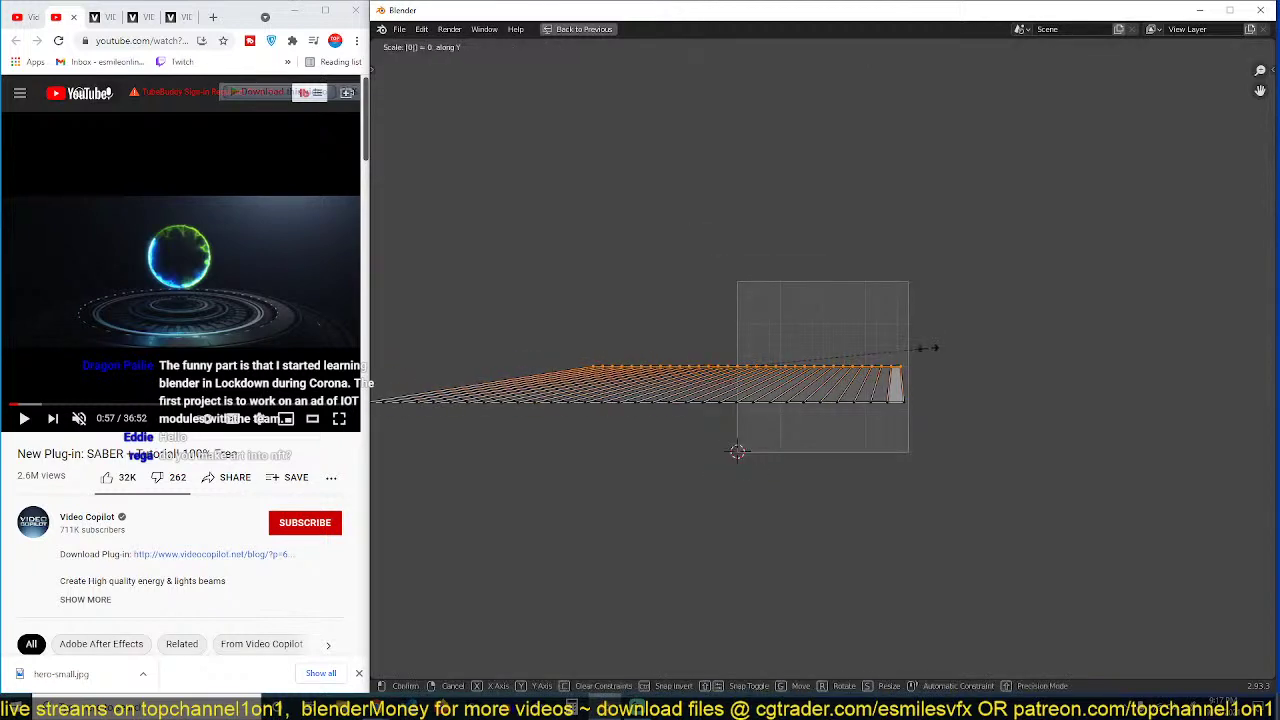
{"action": "left_click", "coordinate": [928, 350]}
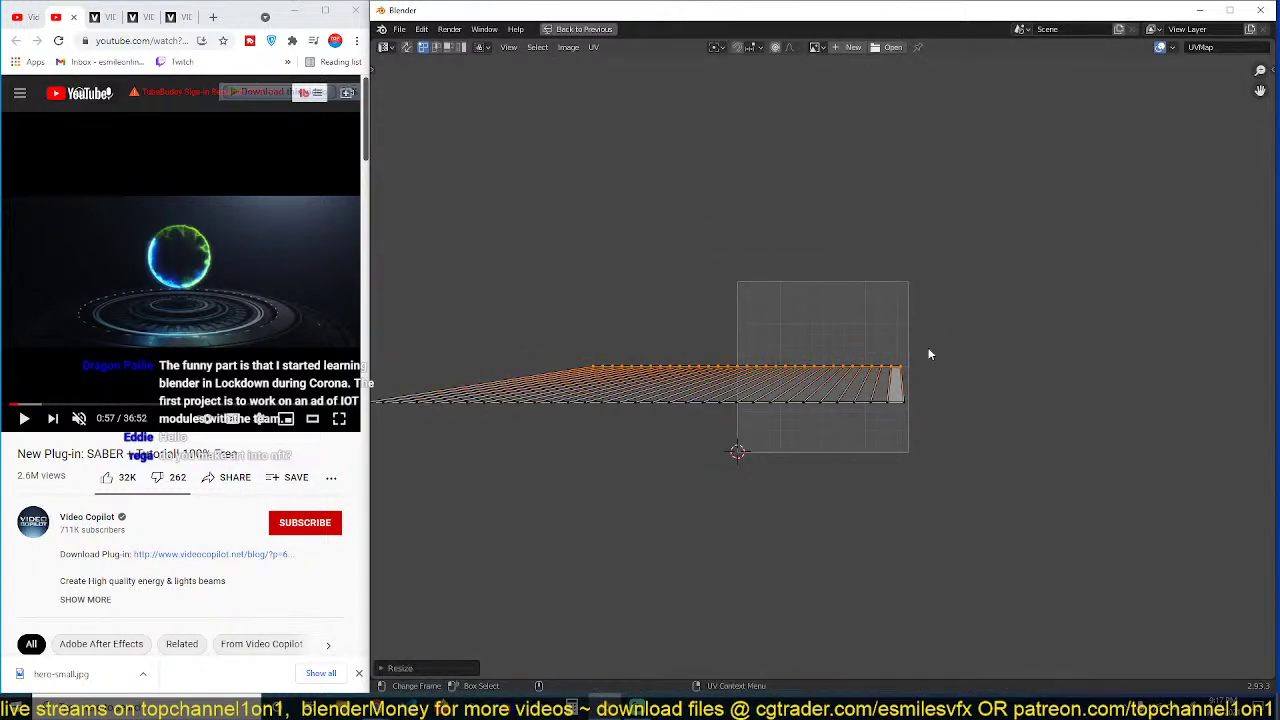
Step: Scale the strip's upper vertex row along X about the 2D cursor at its right corner until it matches the lower row's length
{"action": "scroll", "coordinate": [1020, 372], "scroll_direction": "up", "scroll_amount": 4}
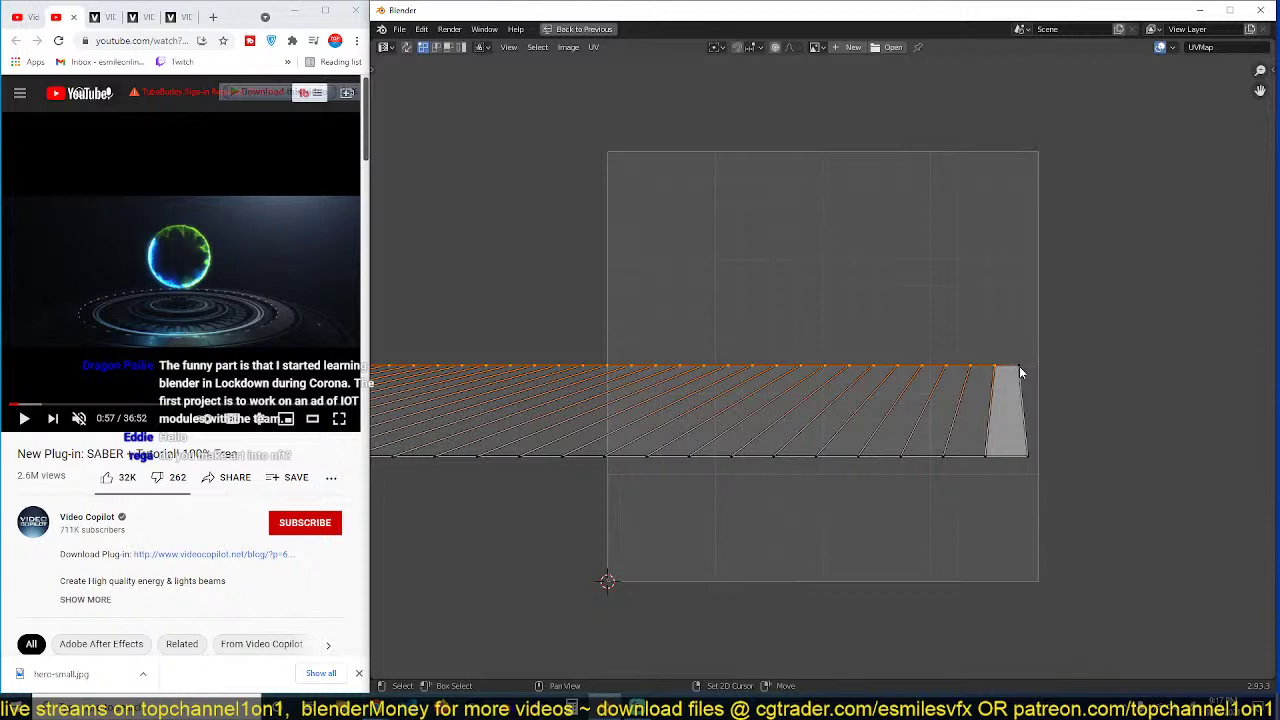
{"action": "key", "text": "period"}
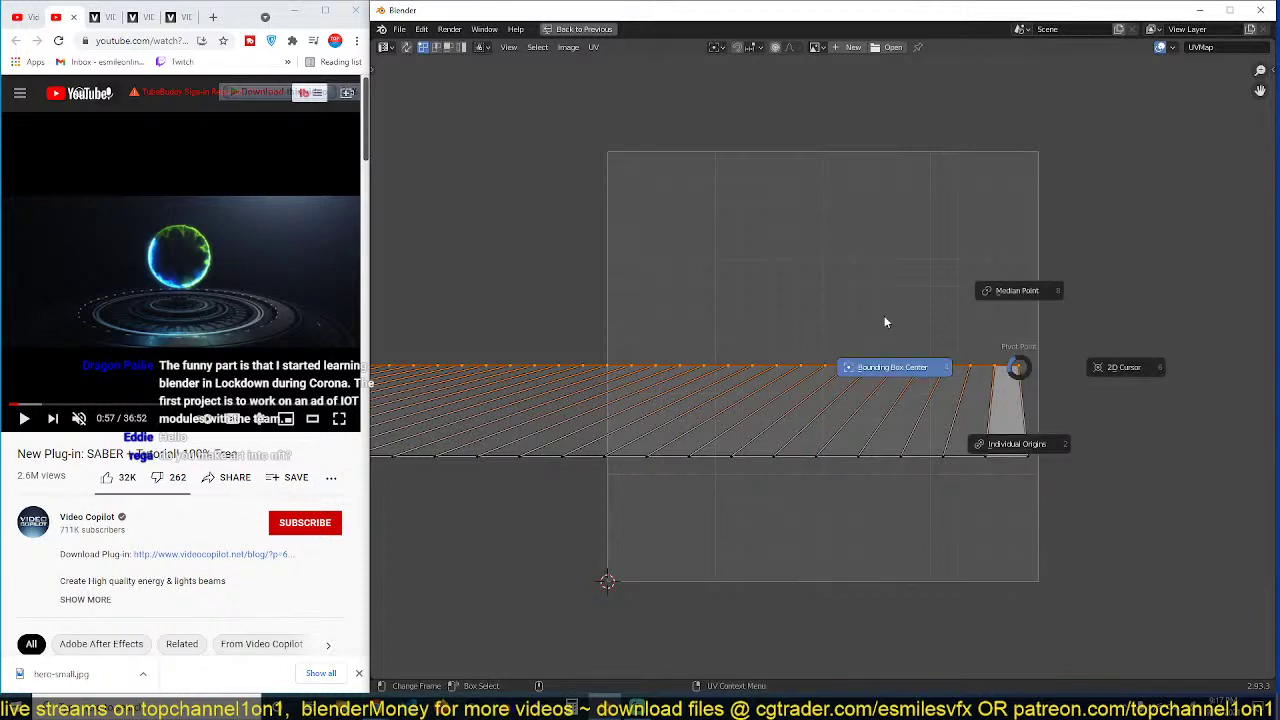
{"action": "left_click", "coordinate": [1112, 367]}
{"action": "scroll", "coordinate": [1043, 357], "scroll_direction": "down", "scroll_amount": 2}
{"action": "key", "text": "s"}
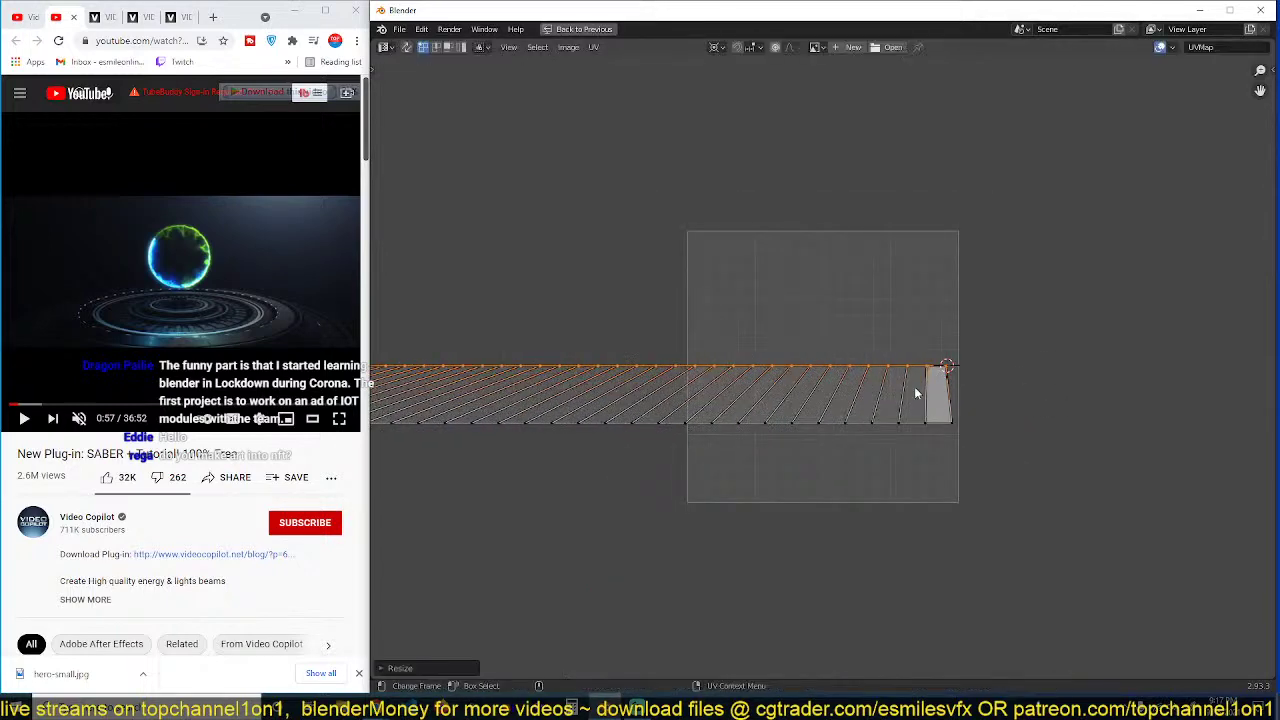
{"action": "scroll", "coordinate": [914, 386], "scroll_direction": "down", "scroll_amount": 4}
{"action": "key", "text": "s"}
{"action": "key", "text": "x"}
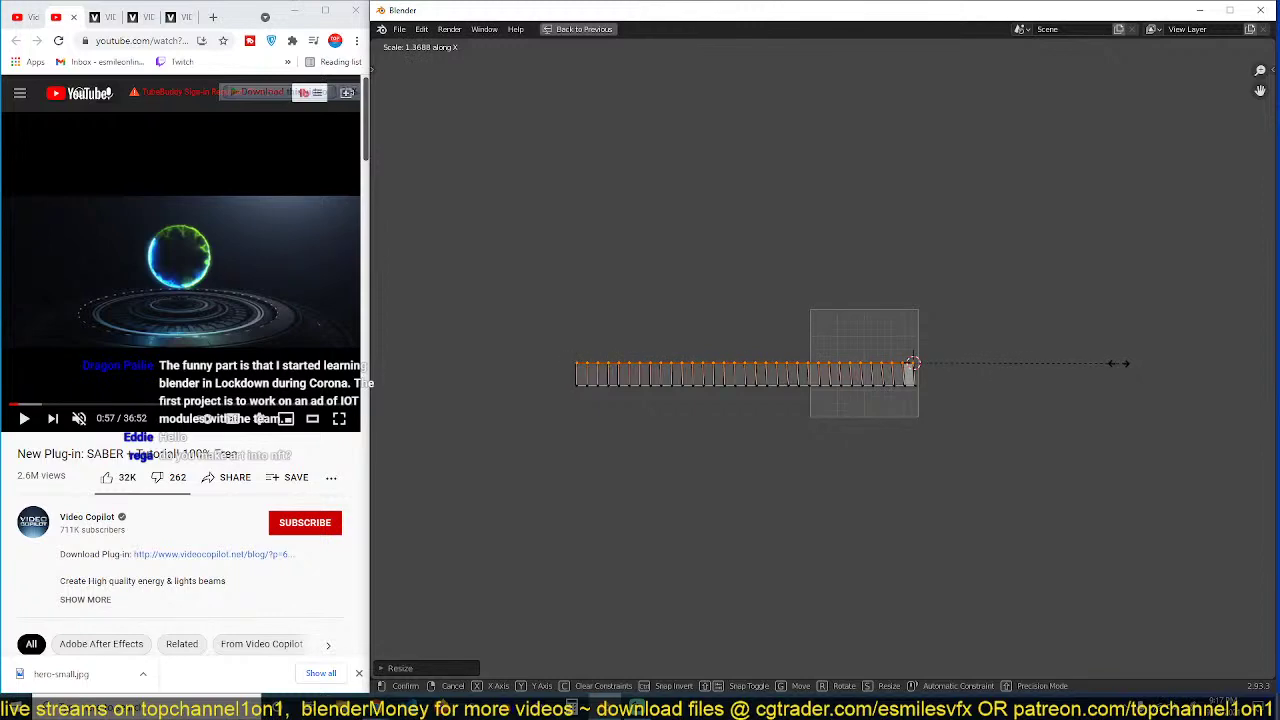
{"action": "left_click", "coordinate": [1118, 364]}
Step: Nudge the strip's upper vertex row about 0.009 along X and restore the UV Editor to its normal size
{"action": "scroll", "coordinate": [1028, 430], "scroll_direction": "up", "scroll_amount": 6}
{"action": "middle_click_drag", "start_coordinate": [1028, 430], "coordinate": [820, 450]}
{"action": "key", "text": "g"}
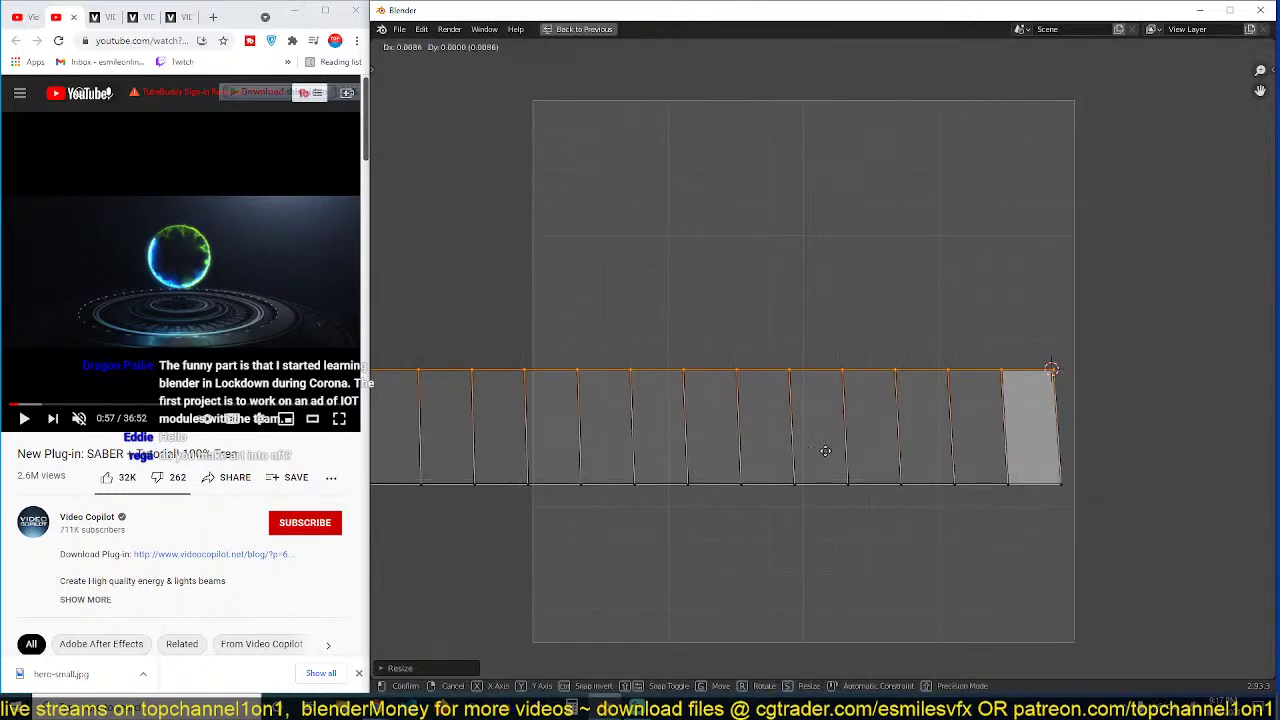
{"action": "left_click", "coordinate": [825, 450]}
{"action": "scroll", "coordinate": [825, 450], "scroll_direction": "down", "scroll_amount": 3}
{"action": "key", "text": "ctrl+space"}
Step: Select all the ring's UVs, scale the strip up and move it over the middle of the UV square
{"action": "key", "text": "Tab"}
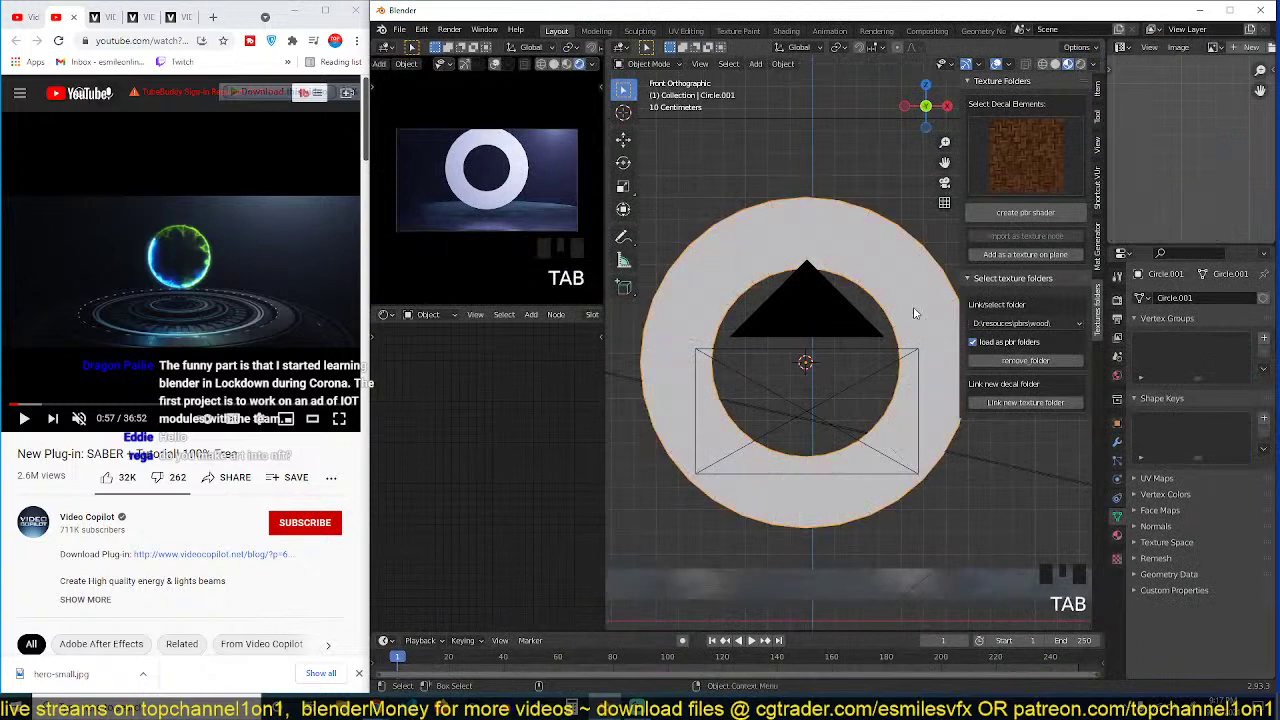
{"action": "key", "text": "Tab"}
{"action": "key", "text": "a"}
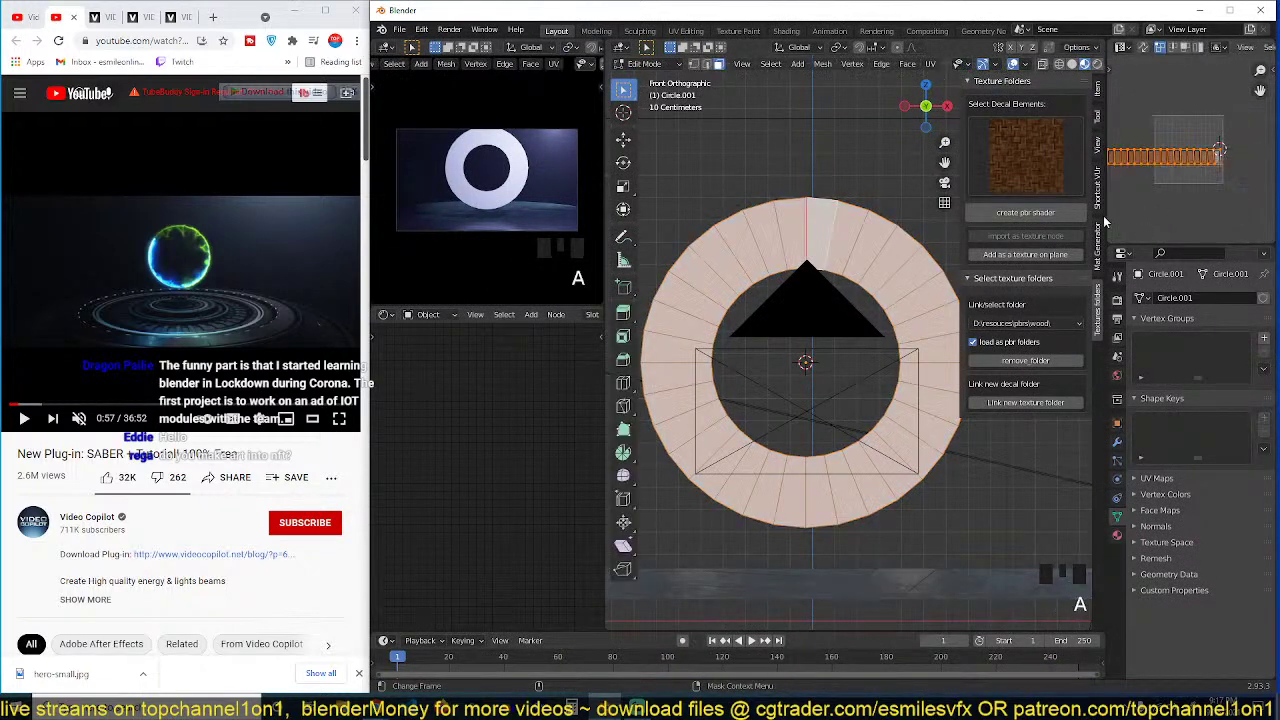
{"action": "key", "text": "s"}
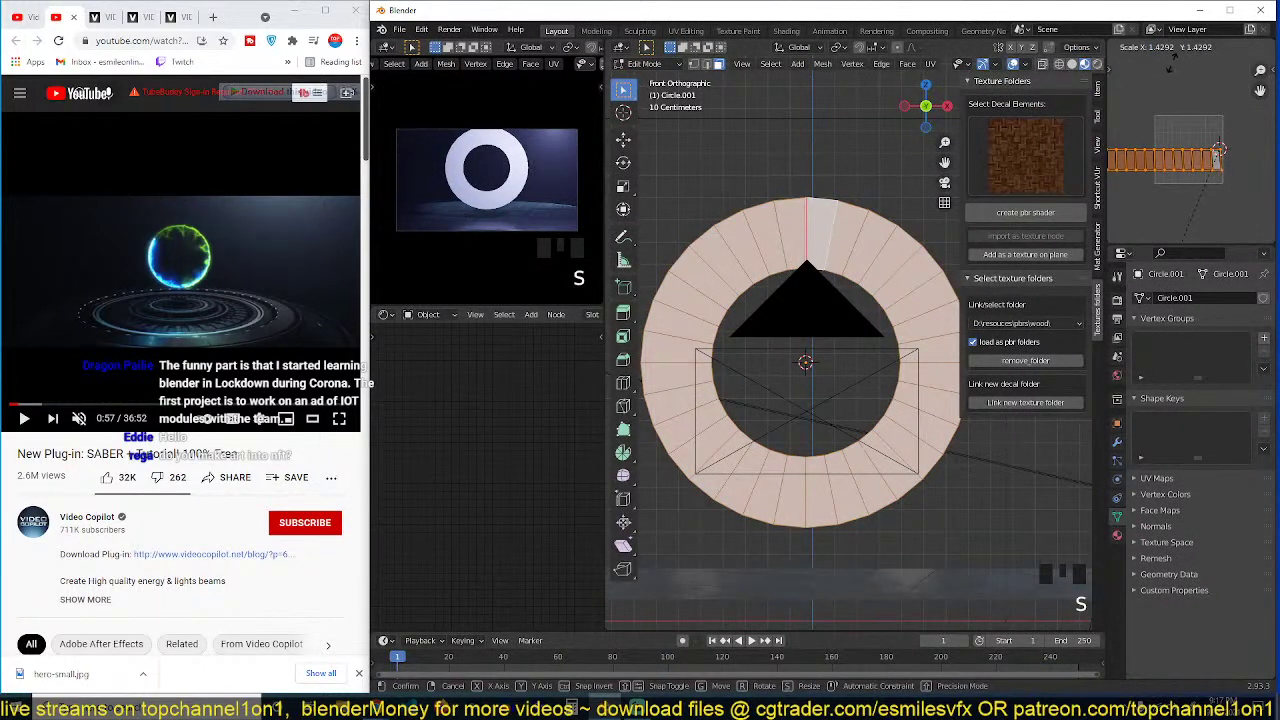
{"action": "key", "text": "s"}
{"action": "left_click", "coordinate": [1218, 70]}
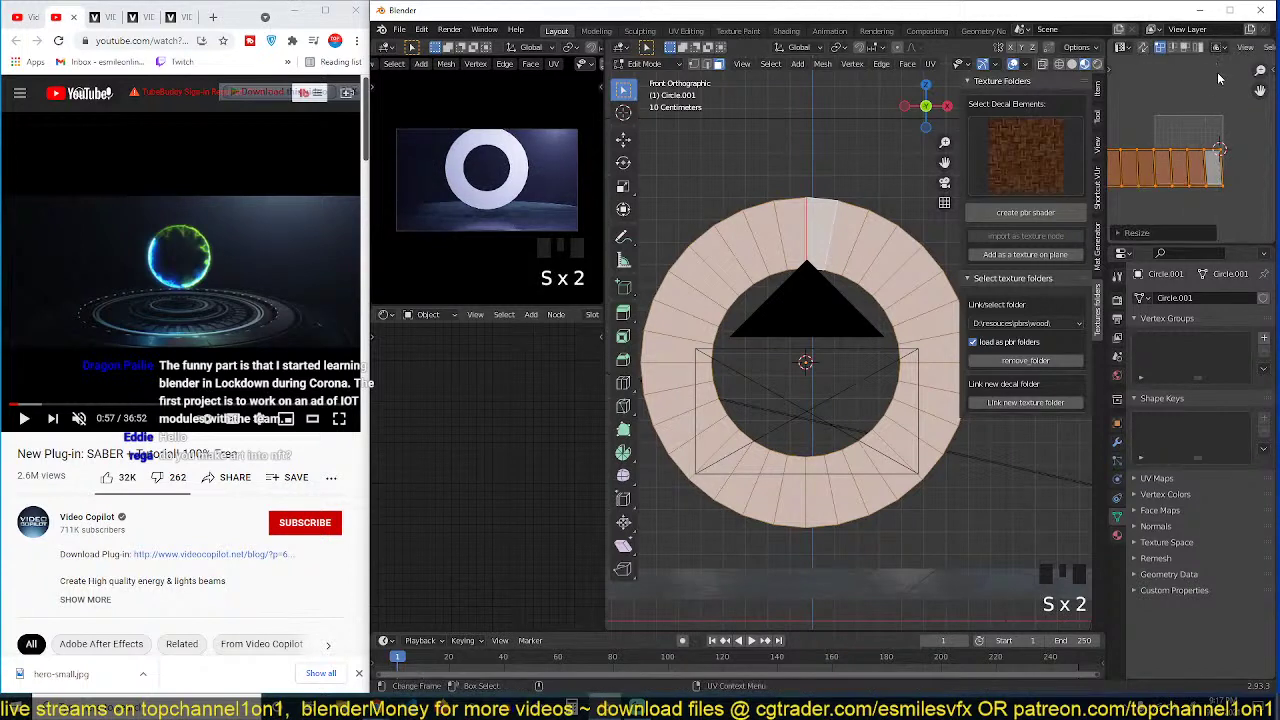
{"action": "key", "text": "g"}
{"action": "left_click", "coordinate": [1230, 84]}
{"action": "key", "text": "s"}
{"action": "right_click", "coordinate": [1255, 174]}
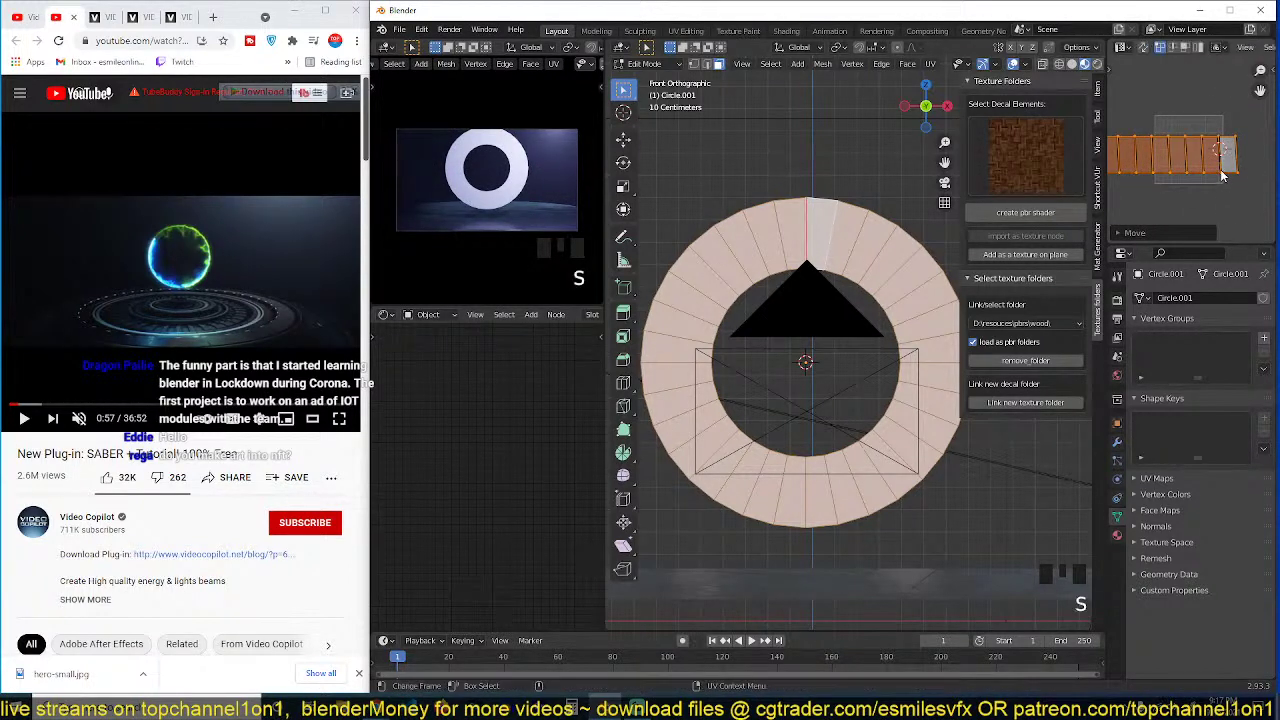
{"action": "key", "text": "Tab"}
{"action": "scroll", "coordinate": [833, 280], "scroll_direction": "down", "scroll_amount": 1}
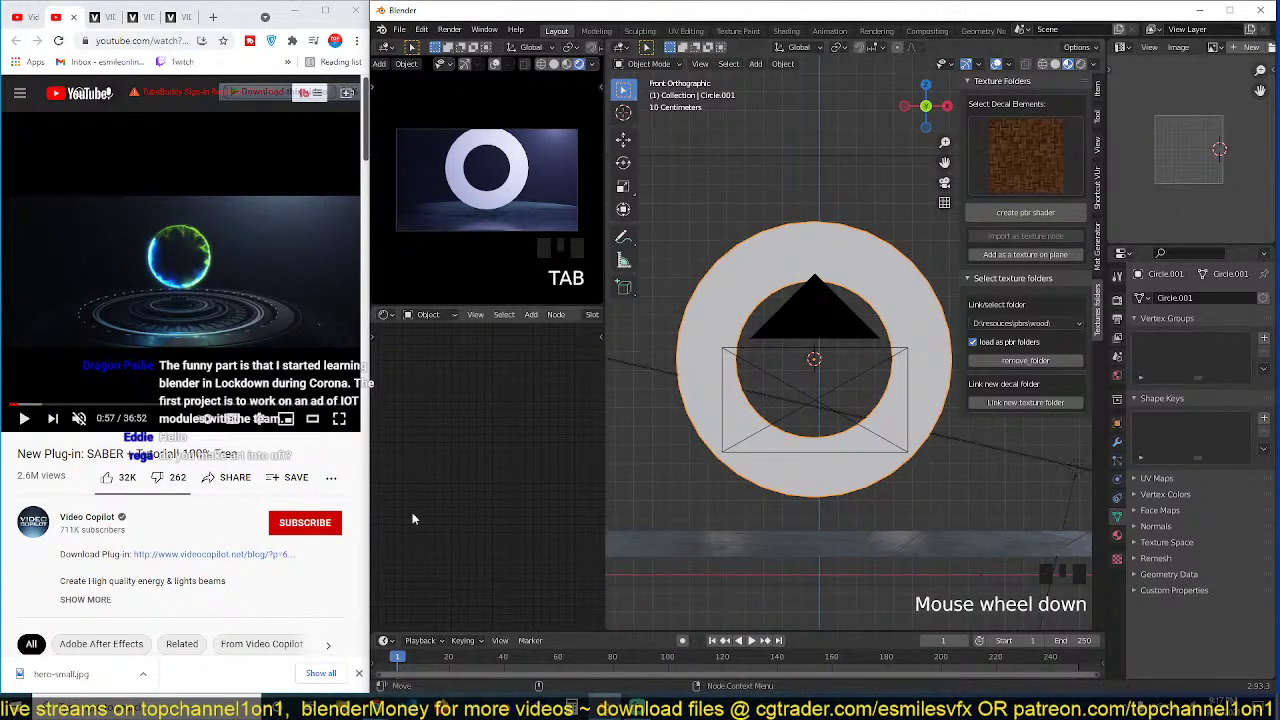
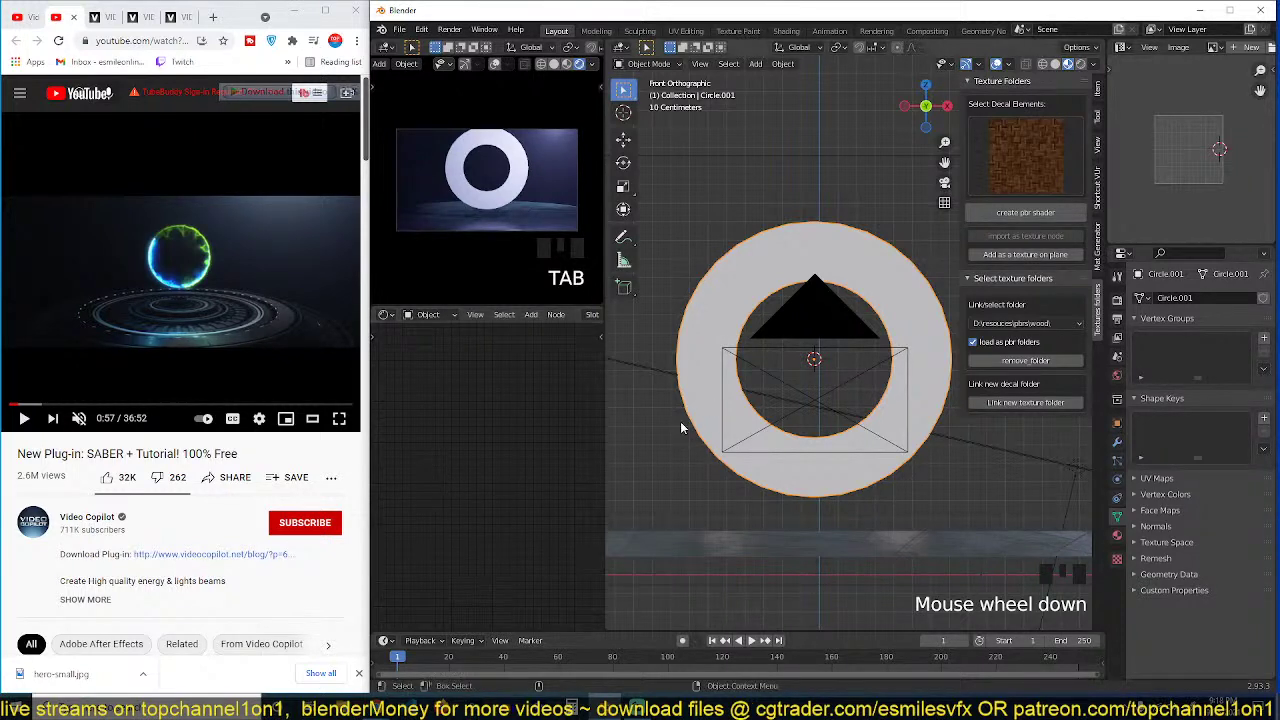
{"action": "scroll", "coordinate": [690, 413], "scroll_direction": "up", "scroll_amount": 2}
{"action": "key", "text": "Tab"}
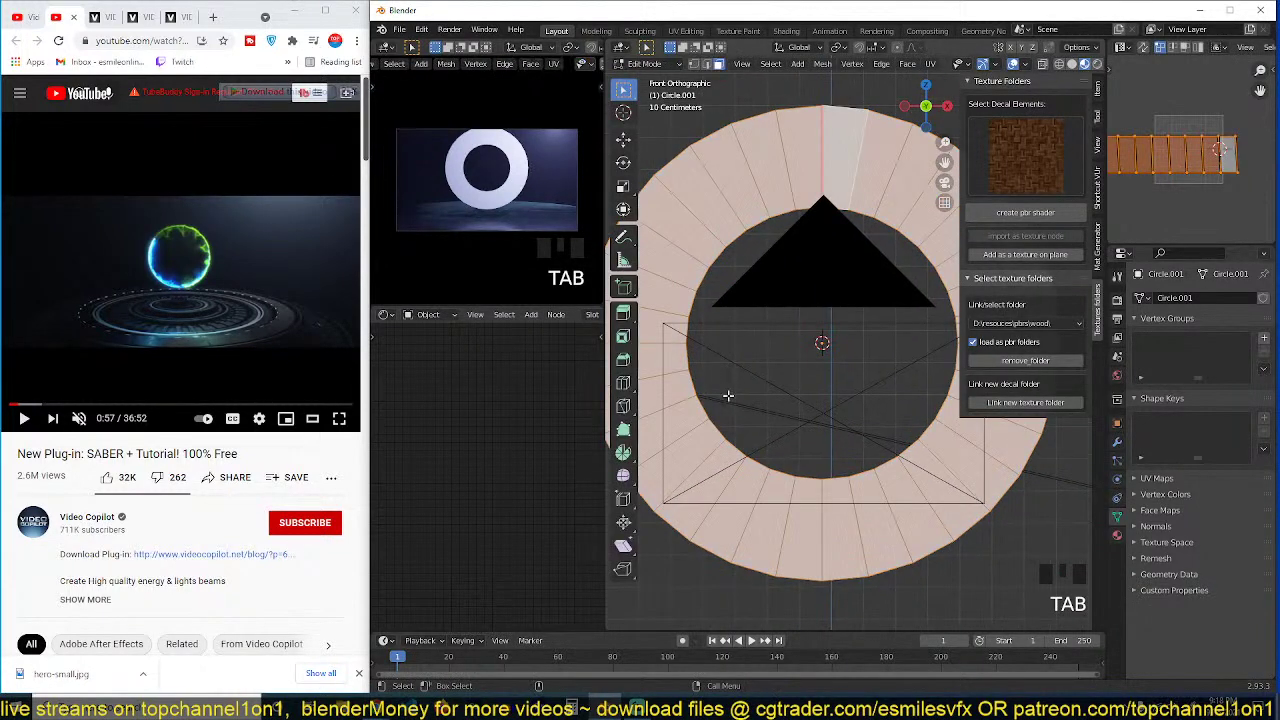
{"action": "scroll", "coordinate": [734, 412], "scroll_direction": "down", "scroll_amount": 3}
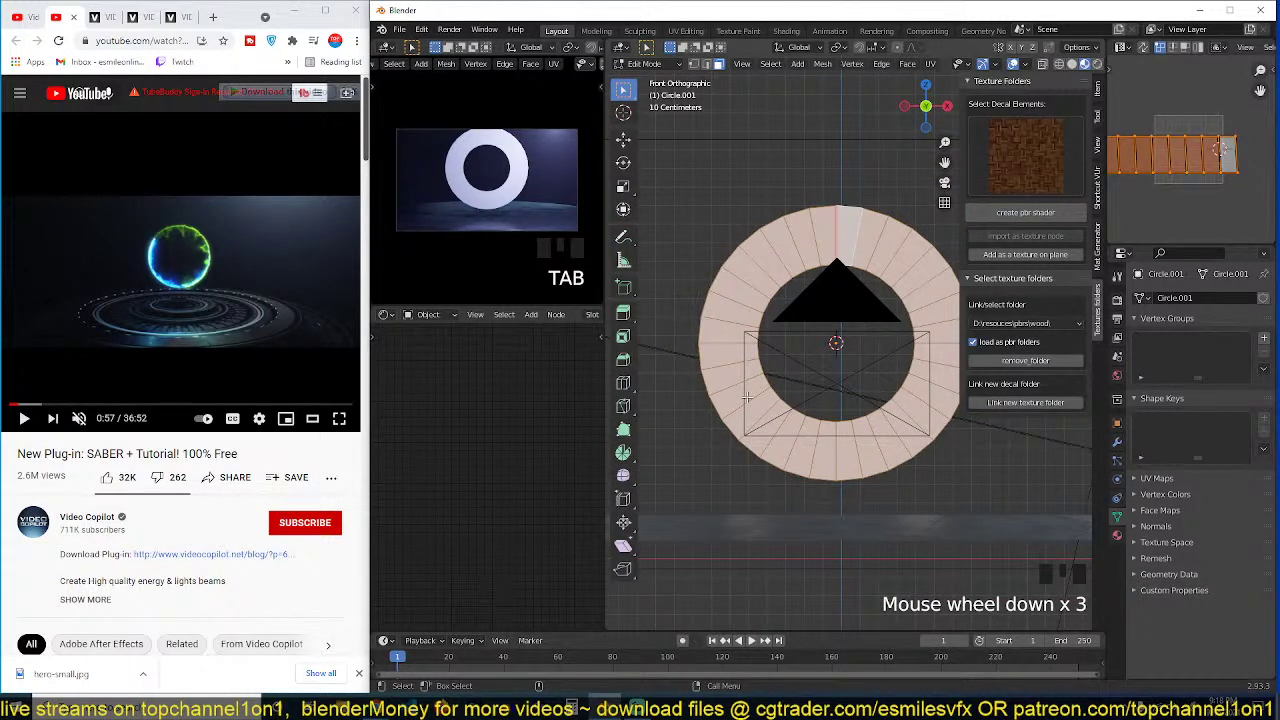
{"action": "key", "text": "Tab"}
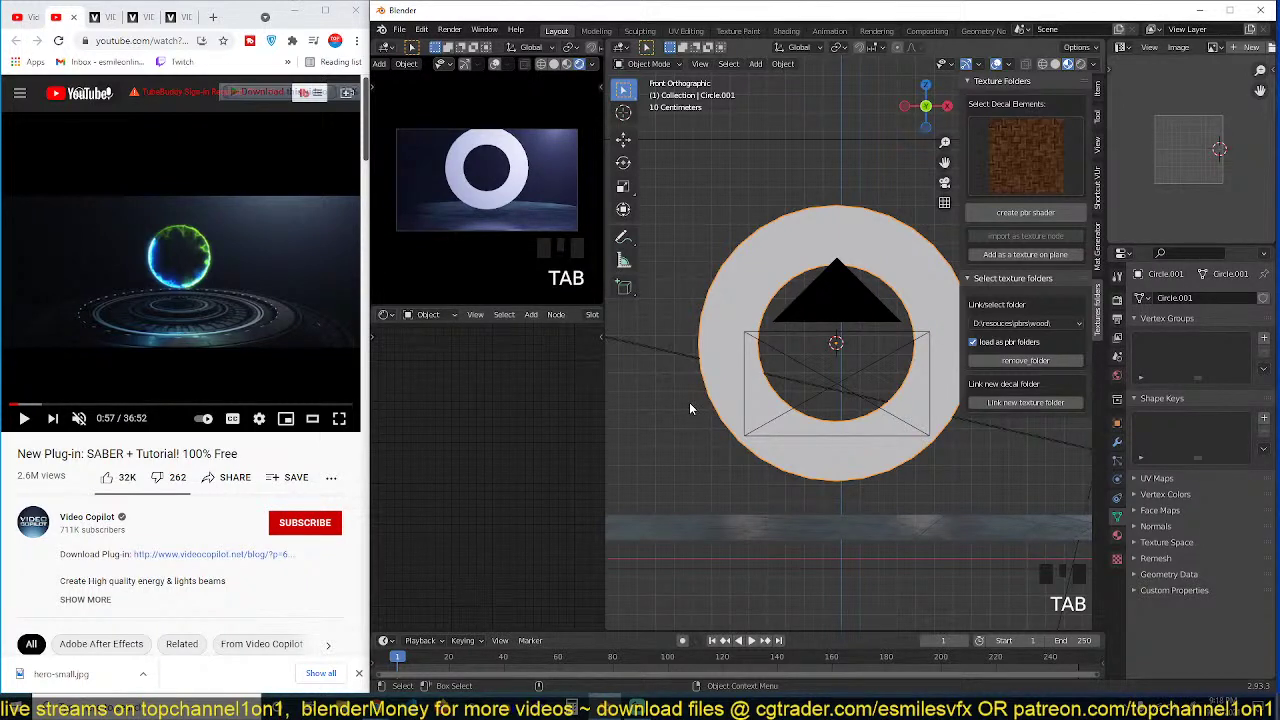
{"action": "key", "text": "Tab"}
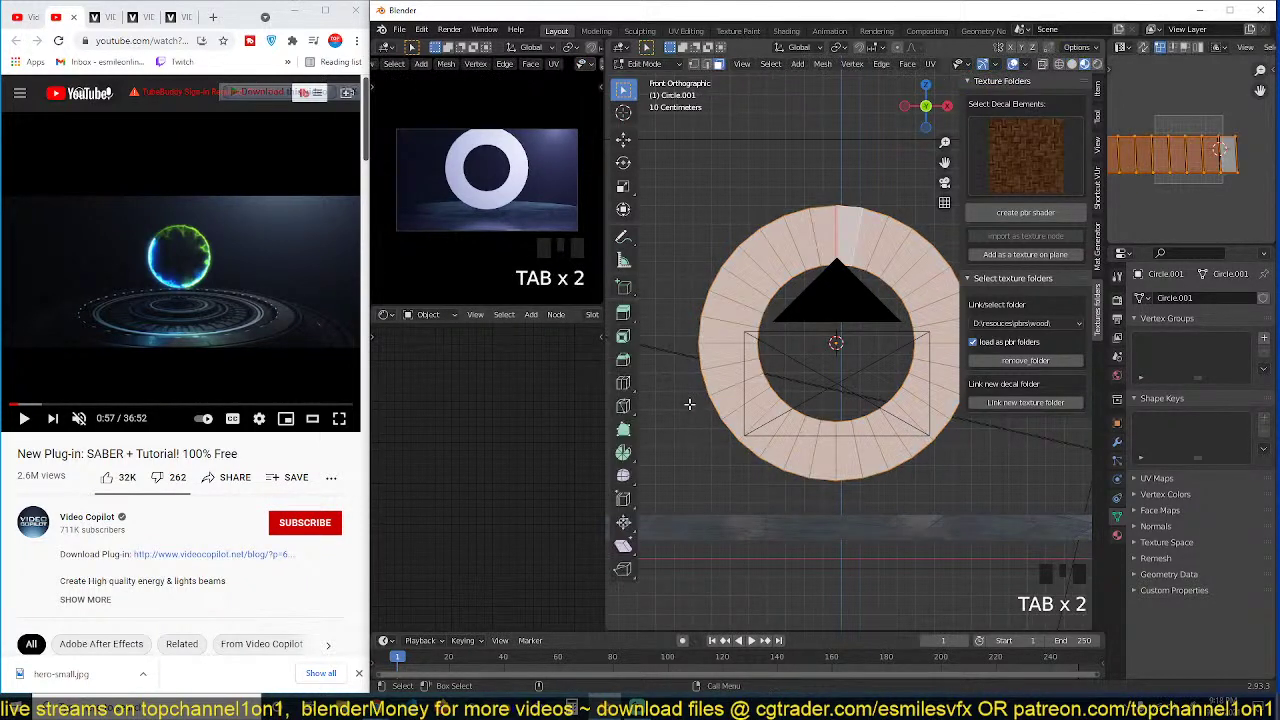
{"action": "scroll", "coordinate": [689, 402], "scroll_direction": "up", "scroll_amount": 2}
{"action": "key", "text": "Tab"}
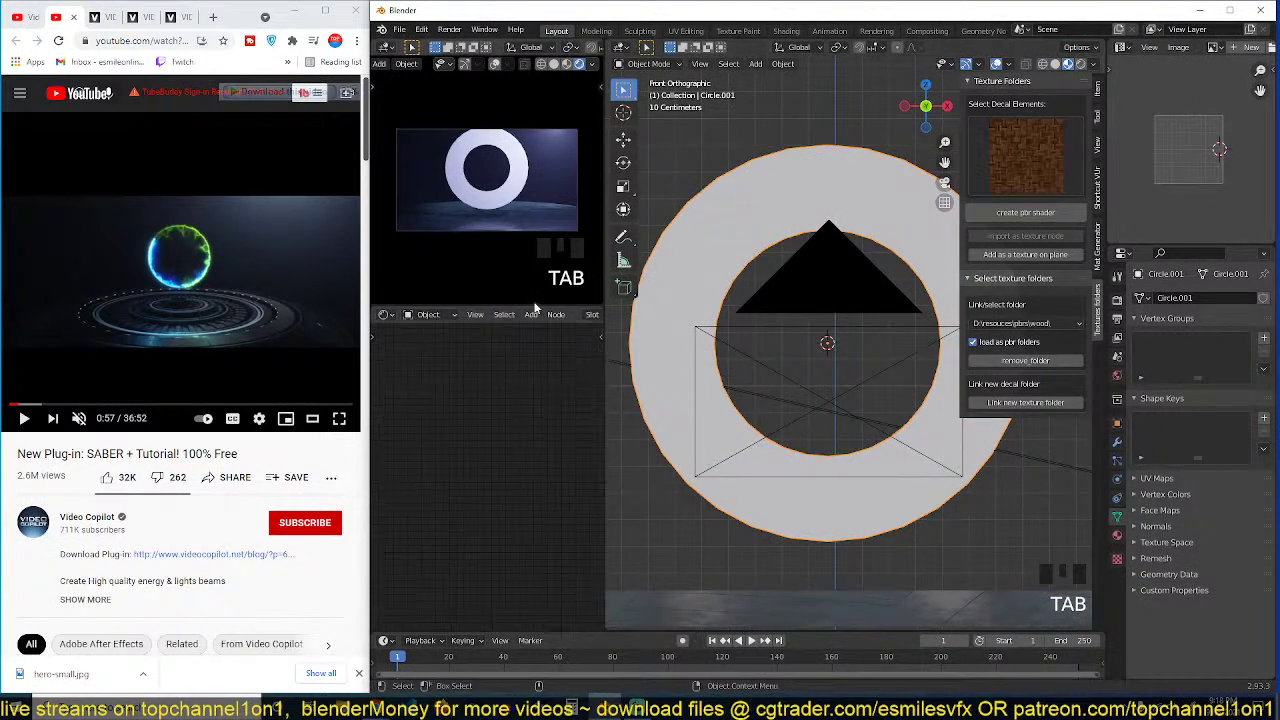
Step: Create a new material for the ring and bring its Principled BSDF node into view
{"action": "scroll", "coordinate": [490, 315], "scroll_direction": "down", "scroll_amount": 5}
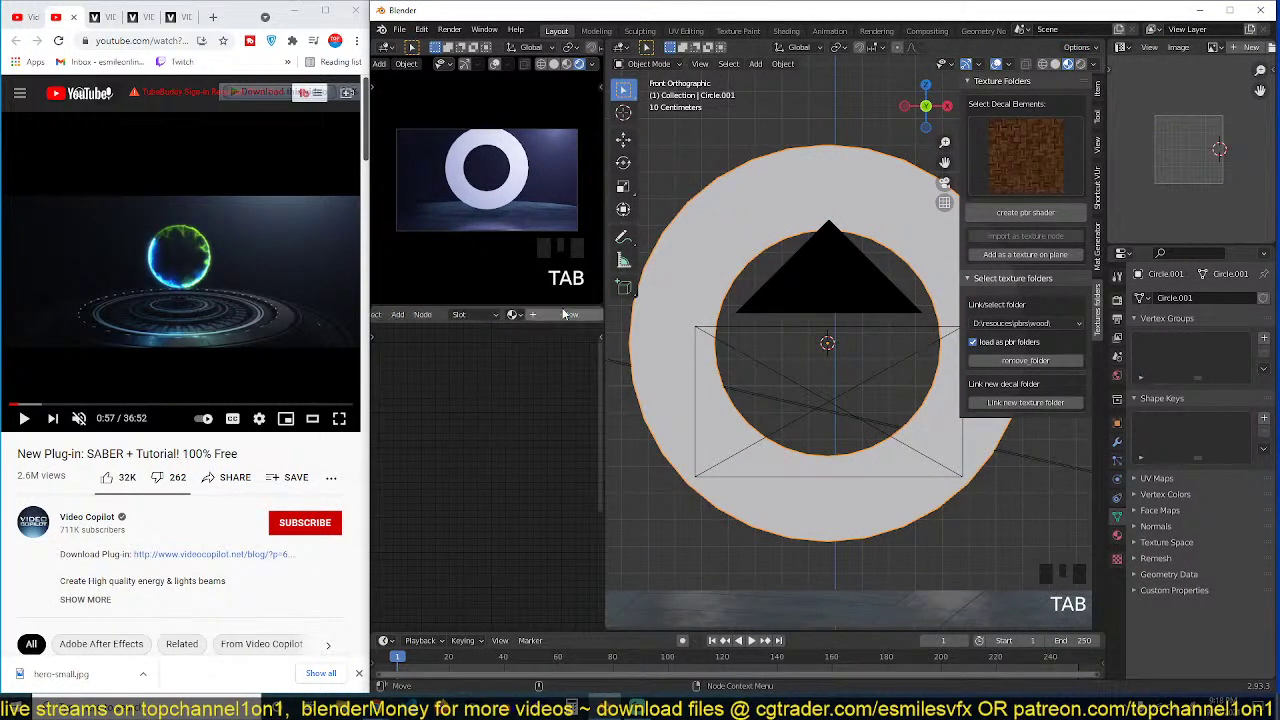
{"action": "left_click", "coordinate": [485, 314]}
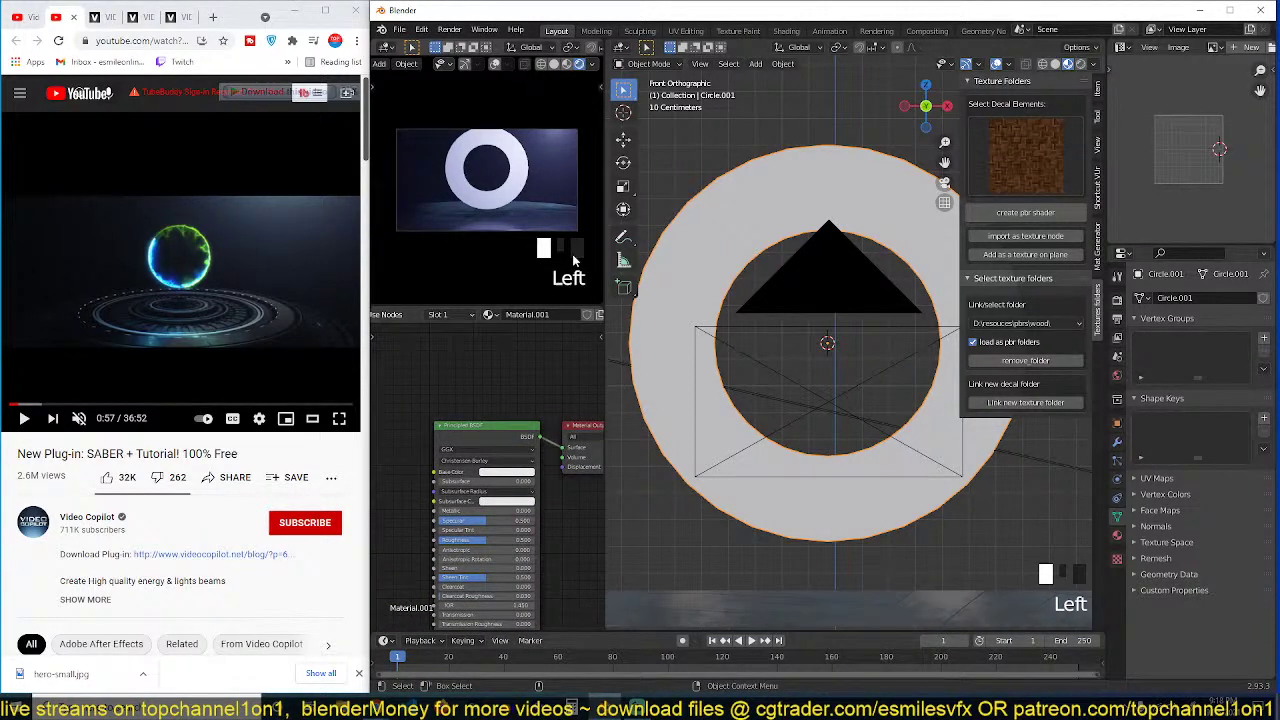
{"action": "scroll", "coordinate": [530, 371], "scroll_direction": "down", "scroll_amount": 2}
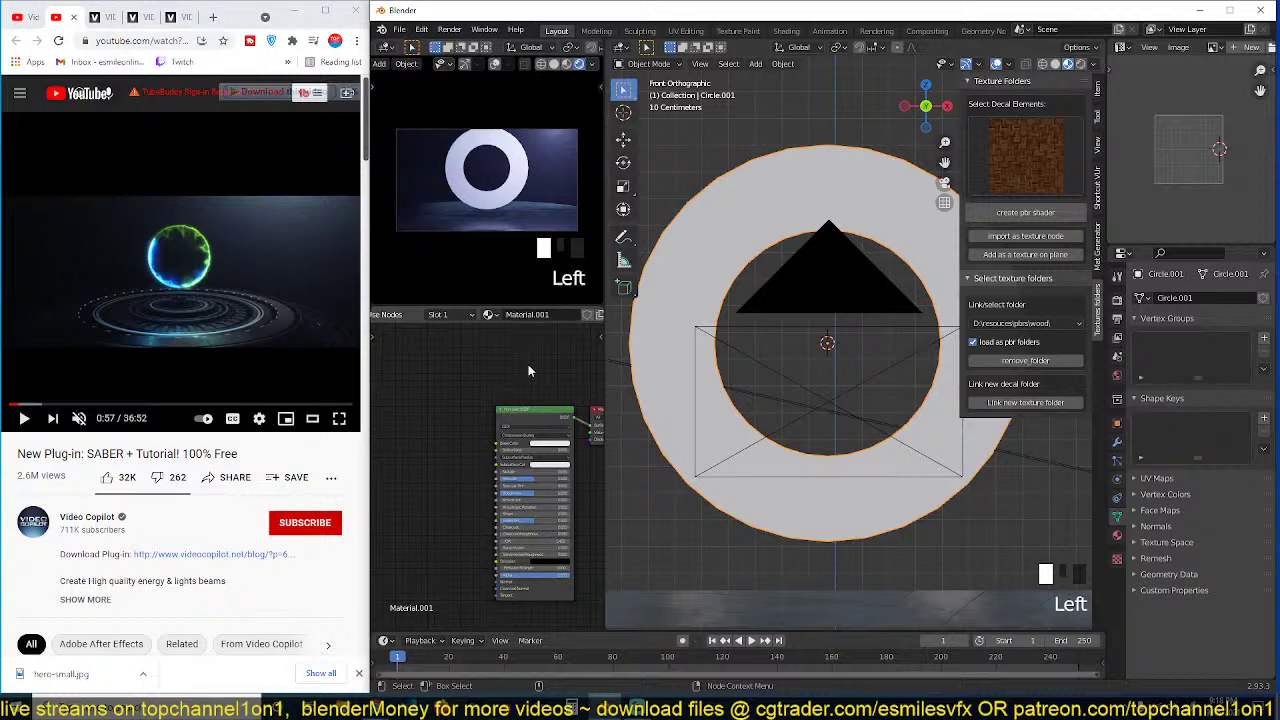
{"action": "scroll", "coordinate": [785, 255], "scroll_direction": "up", "scroll_amount": 1}
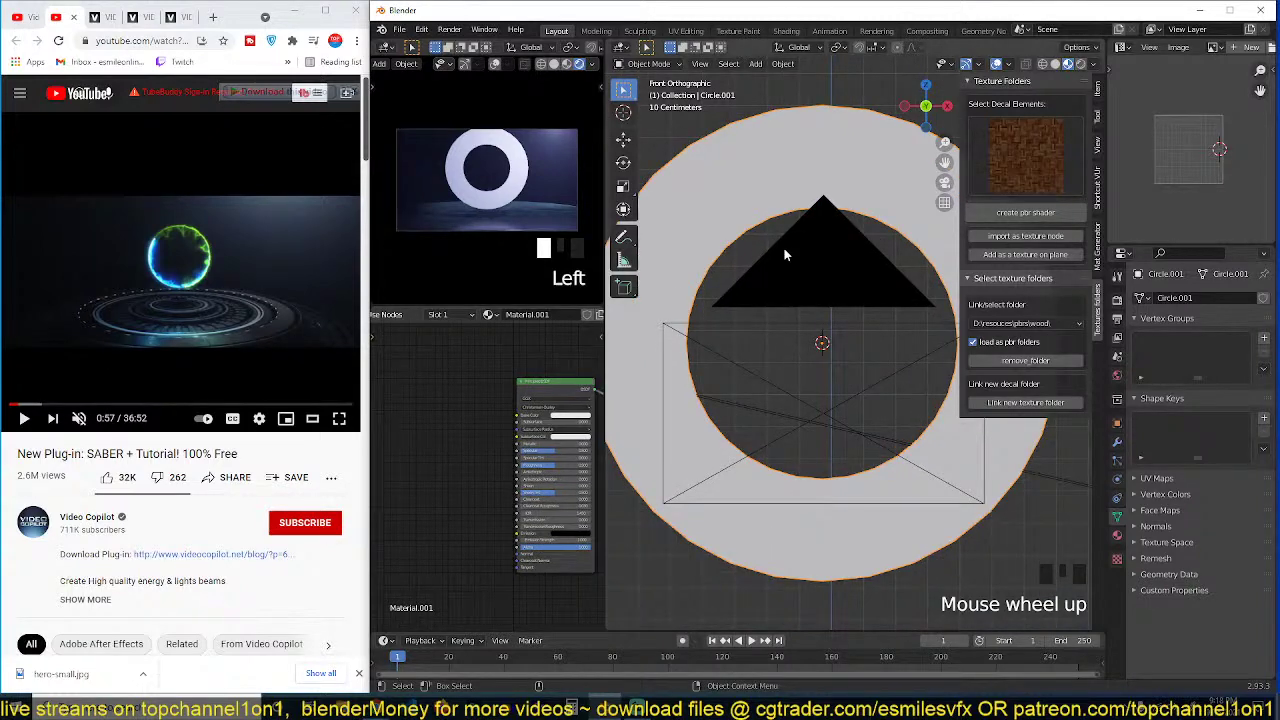
Step: Hide the 3D viewport's sidebar and enter Edit Mode on the ring in a perspective view
{"action": "key", "text": "n"}
{"action": "key", "text": "grave"}
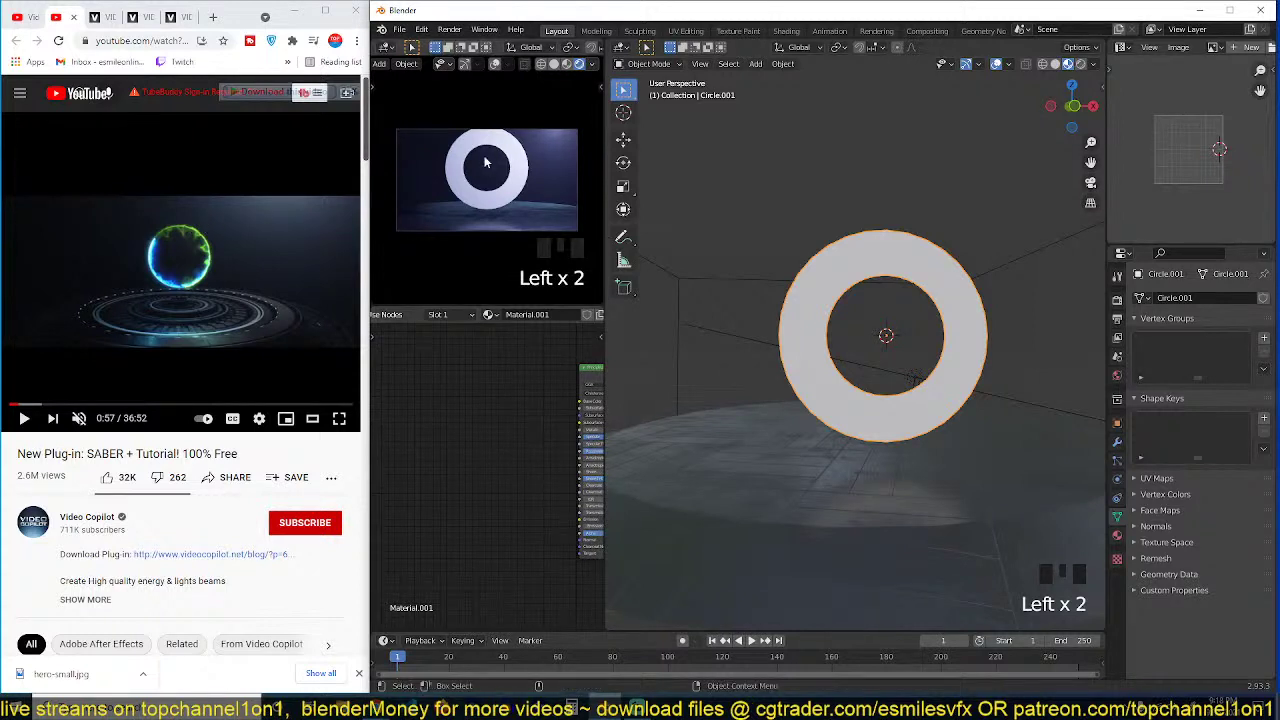
{"action": "key", "text": "Tab"}
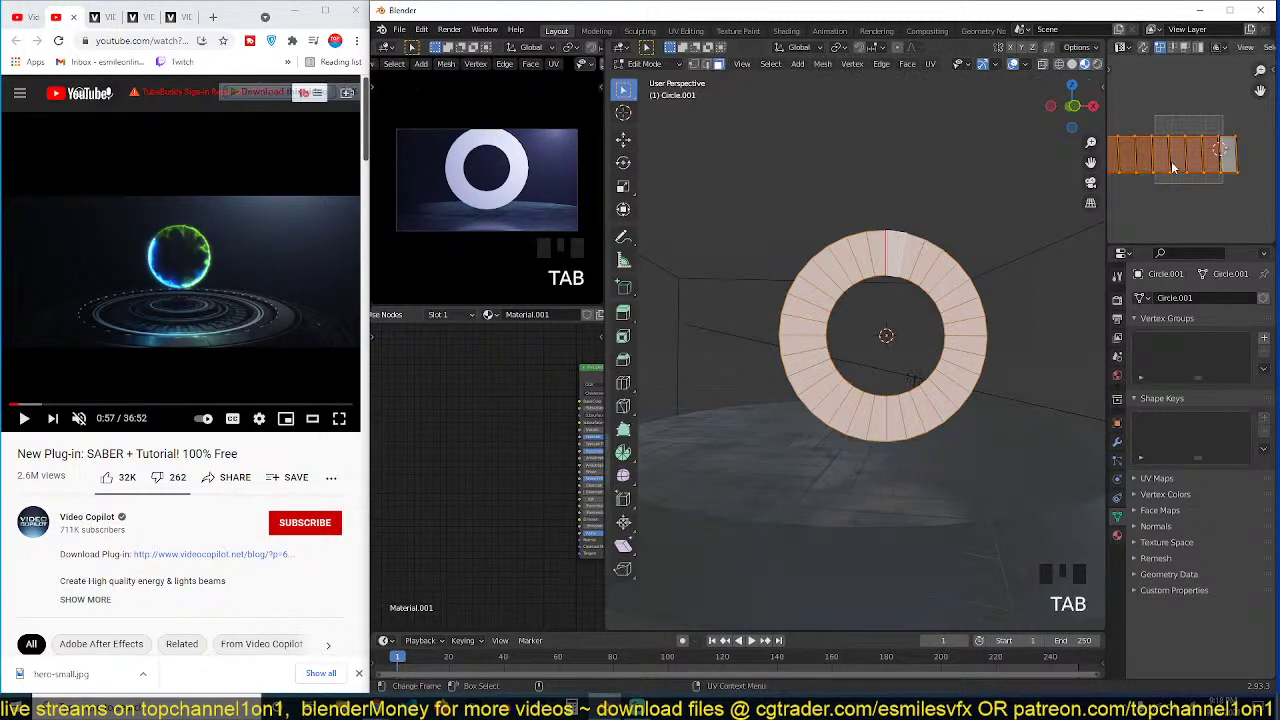
{"action": "key", "text": "ctrl+space"}
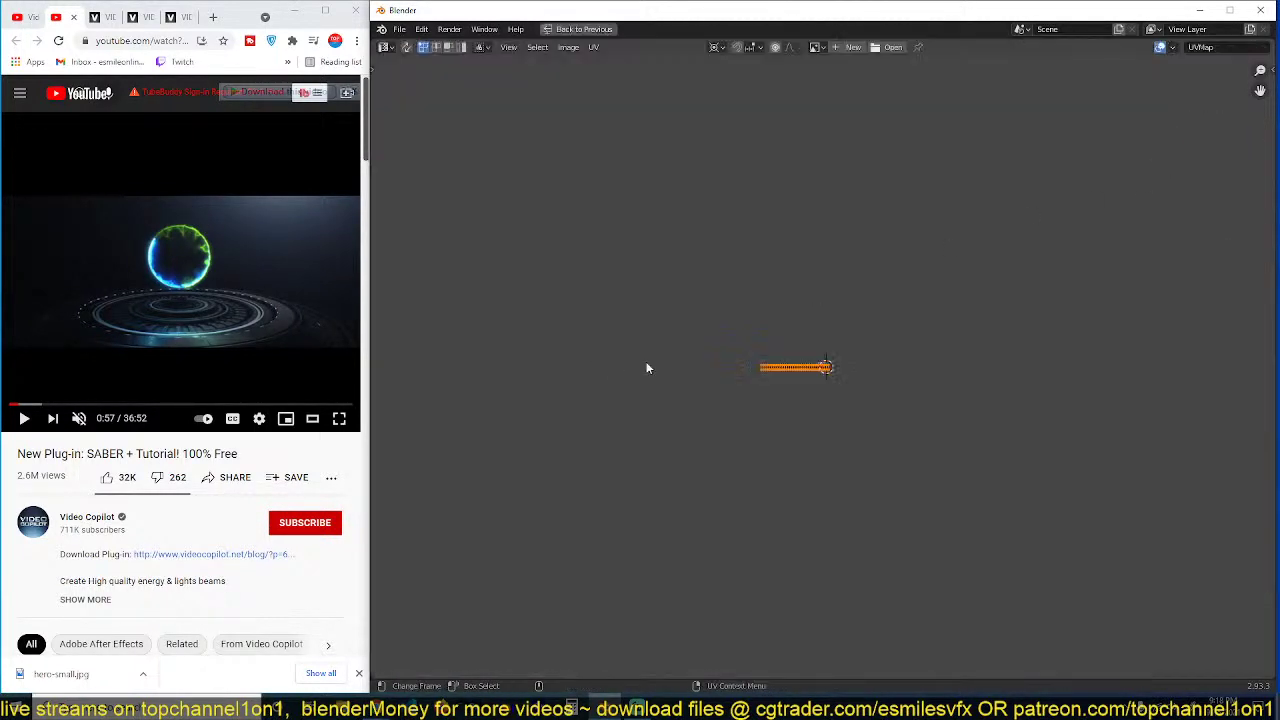
{"action": "scroll", "coordinate": [700, 370], "scroll_direction": "up", "scroll_amount": 6}
{"action": "key", "text": "ctrl+space"}
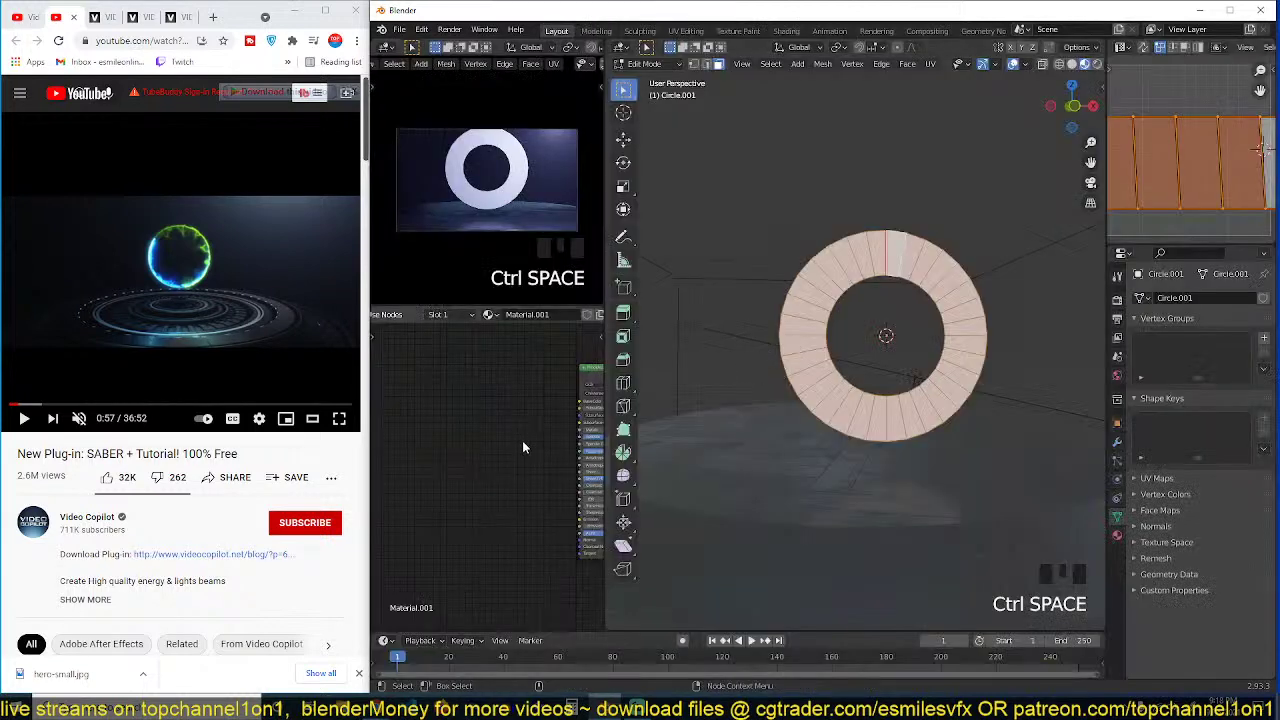
Step: Add a Gradient Texture node to the ring's material and preview its output on the ring
{"action": "key", "text": "shift+a"}
{"action": "mouse_move", "coordinate": [440, 483]}
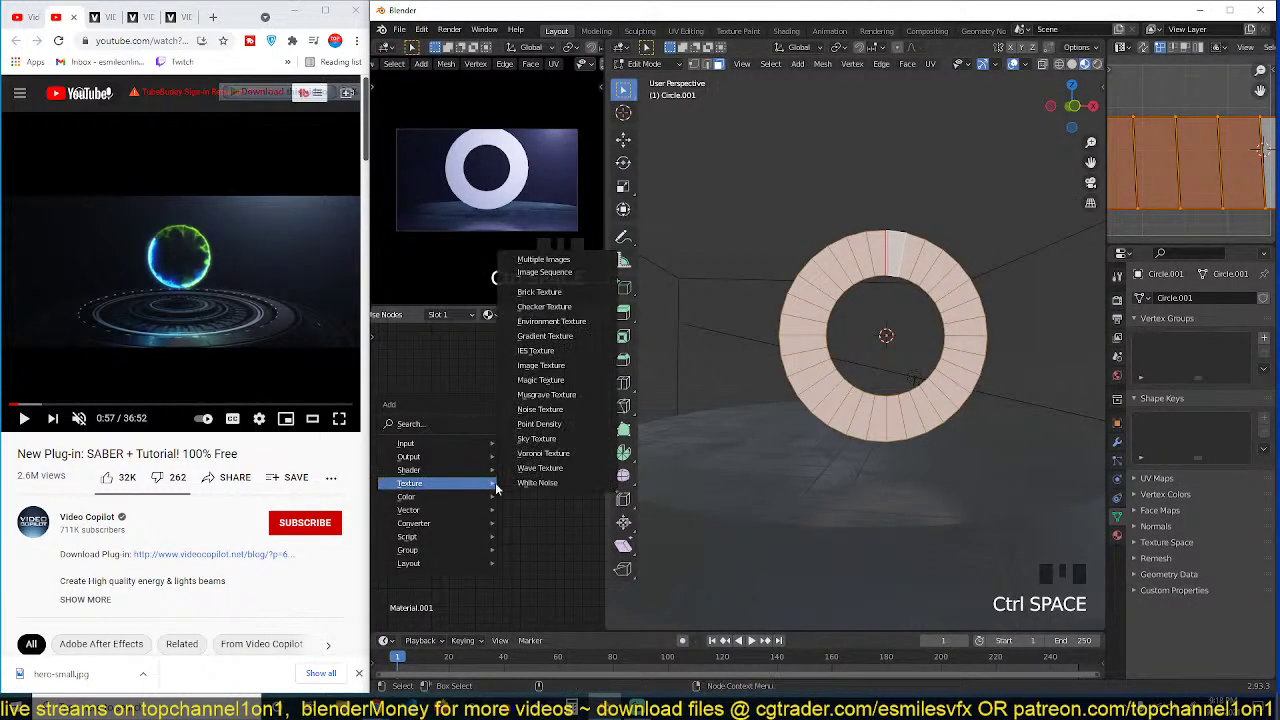
{"action": "left_click", "coordinate": [545, 336]}
{"action": "left_click", "coordinate": [478, 410], "text": "ctrl+shift"}
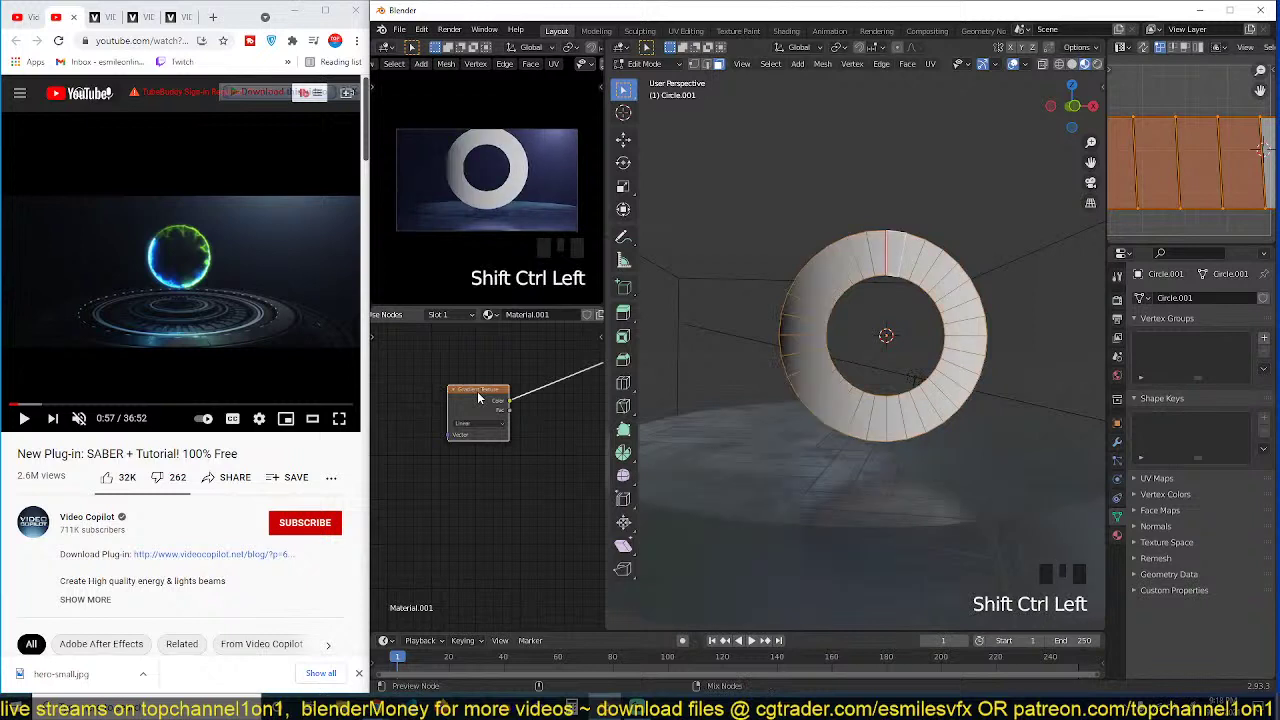
{"action": "scroll", "coordinate": [1163, 172], "scroll_direction": "down", "scroll_amount": 6}
{"action": "key", "text": "g"}
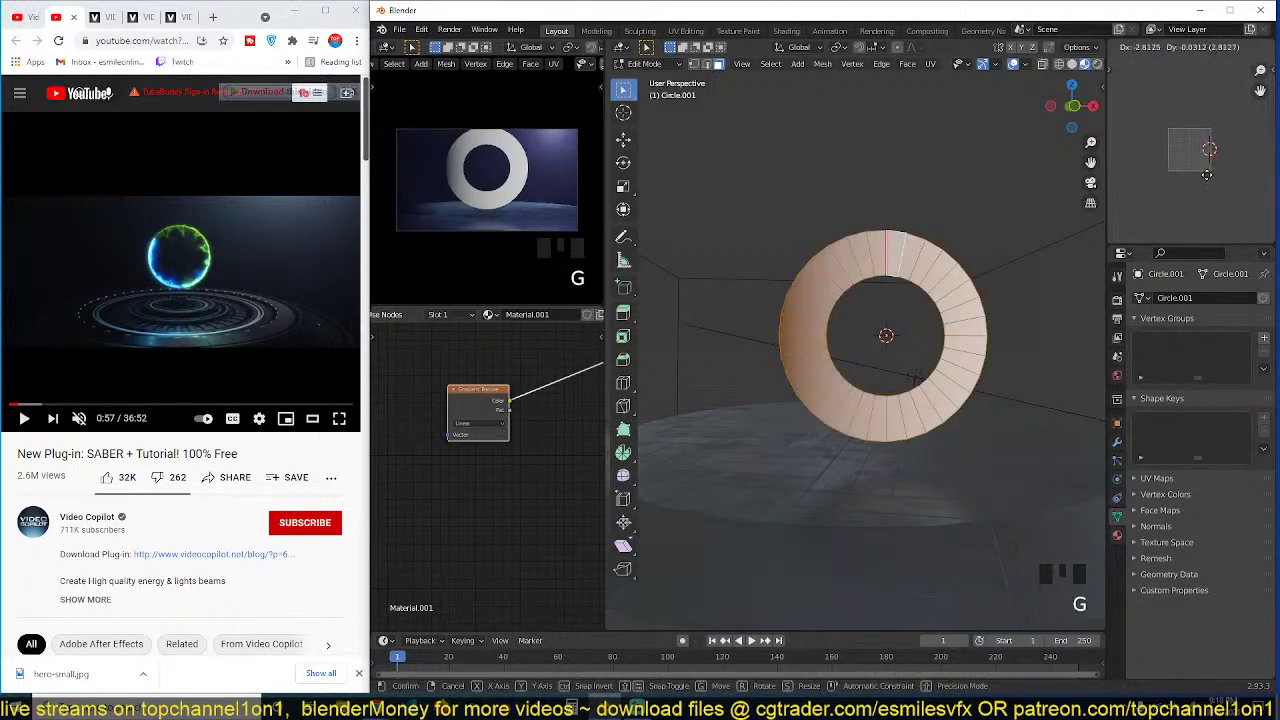
{"action": "right_click", "coordinate": [1090, 180]}
Step: Add Mapping and Texture Coordinate nodes to the Gradient Texture and link the UV output to the Mapping node's Vector input
{"action": "left_click", "coordinate": [490, 402]}
{"action": "key", "text": "ctrl+t"}
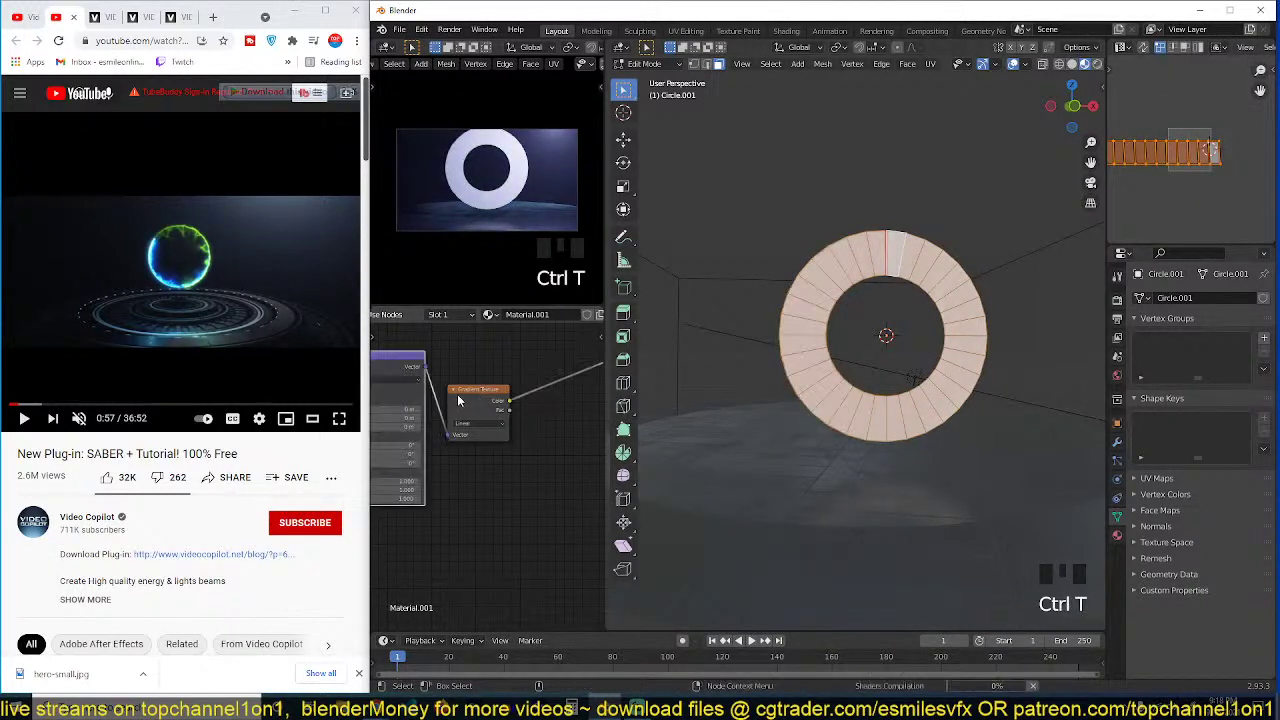
{"action": "middle_click_drag", "start_coordinate": [424, 404], "coordinate": [466, 407]}
{"action": "left_click_drag", "start_coordinate": [418, 393], "coordinate": [451, 394]}
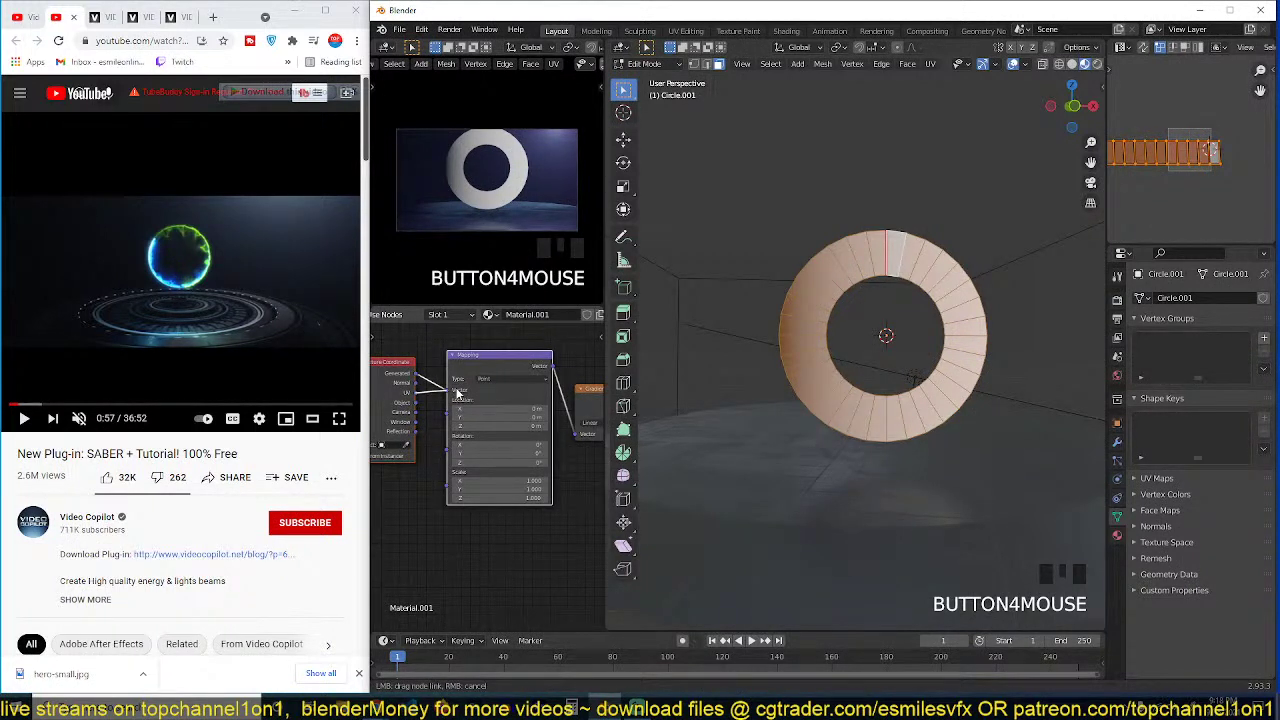
Step: Move the ring's selected UV strip relative to the UV square
{"action": "key", "text": "g"}
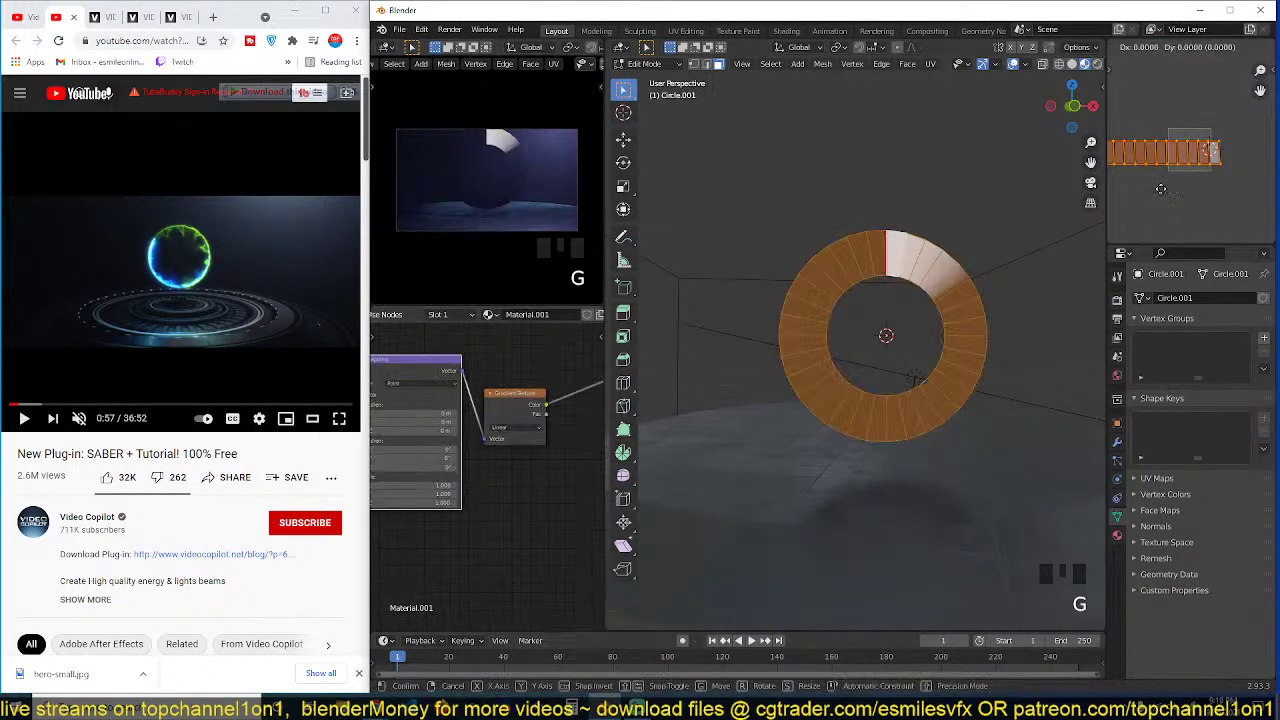
{"action": "key", "text": "x"}
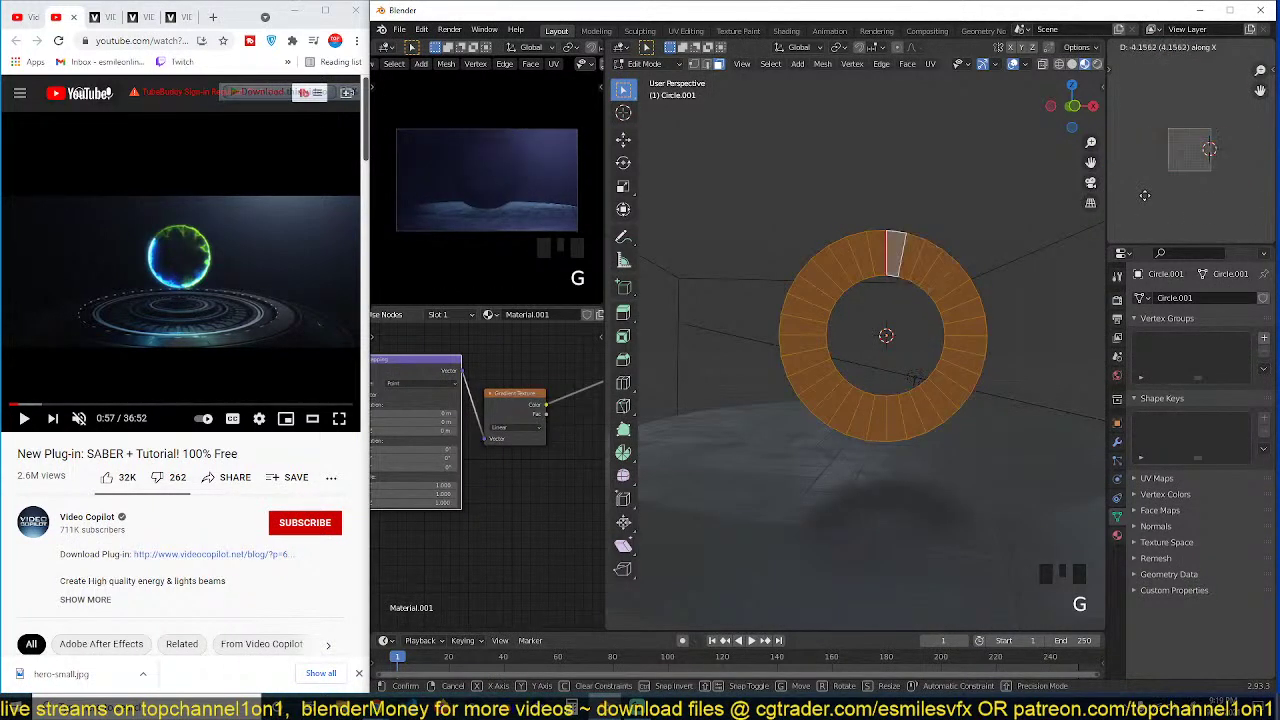
{"action": "left_click", "coordinate": [1176, 171]}
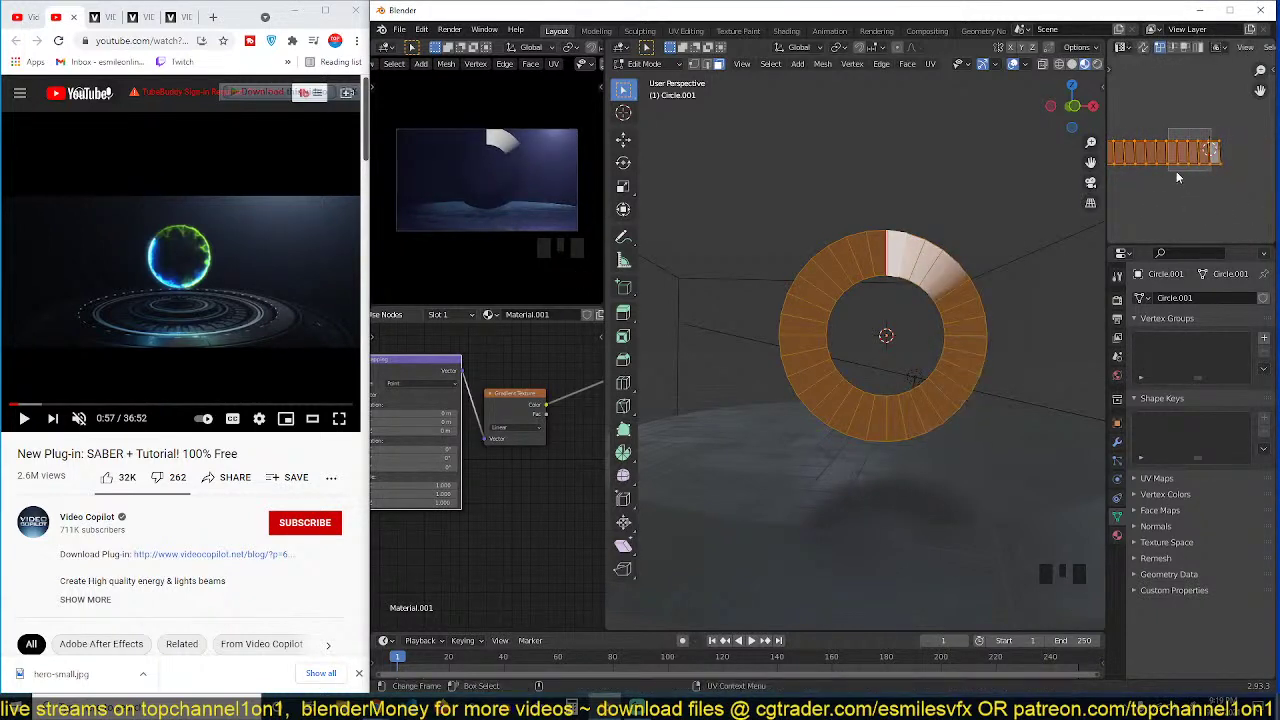
{"action": "key", "text": "g"}
{"action": "right_click", "coordinate": [1202, 174]}
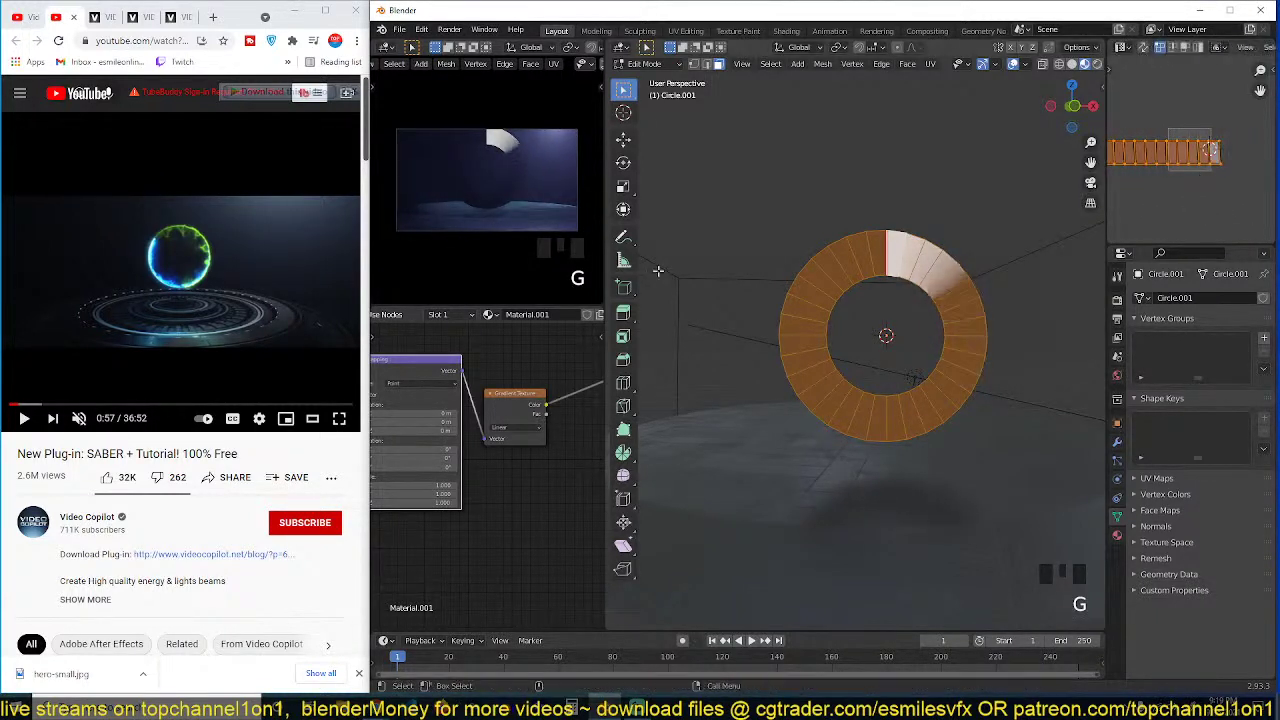
Step: Set the Mapping node's Location X to about 1.8 m to shift the gradient around the ring
{"action": "scroll", "coordinate": [495, 388], "scroll_direction": "down", "scroll_amount": 2}
{"action": "middle_click_drag", "start_coordinate": [493, 388], "coordinate": [541, 378]}
{"action": "scroll", "coordinate": [541, 378], "scroll_direction": "up", "scroll_amount": 2}
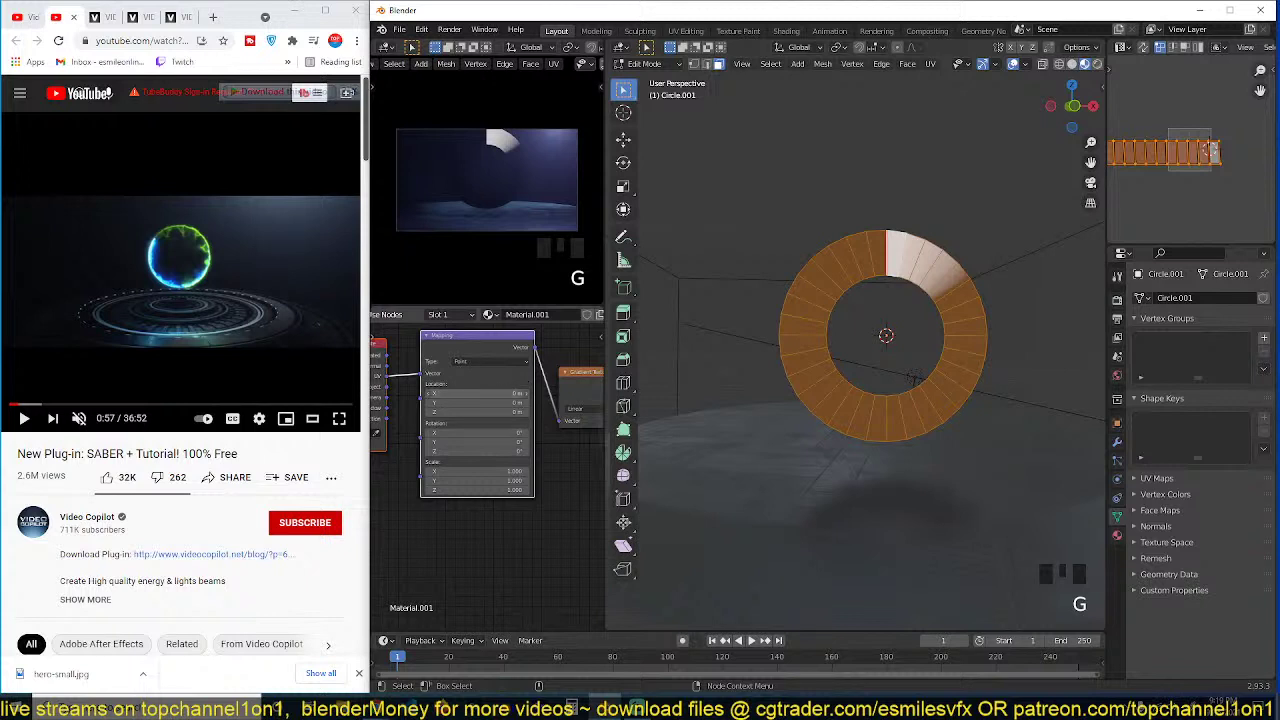
{"action": "mouse_move", "coordinate": [486, 393]}
{"action": "left_mouse_down"}
{"action": "mouse_move", "coordinate": [595, 393]}
{"action": "mouse_move", "coordinate": [460, 393]}
{"action": "mouse_move", "coordinate": [590, 393]}
{"action": "mouse_move", "coordinate": [490, 393]}
{"action": "left_mouse_up"}
{"action": "key", "text": "ctrl+z"}
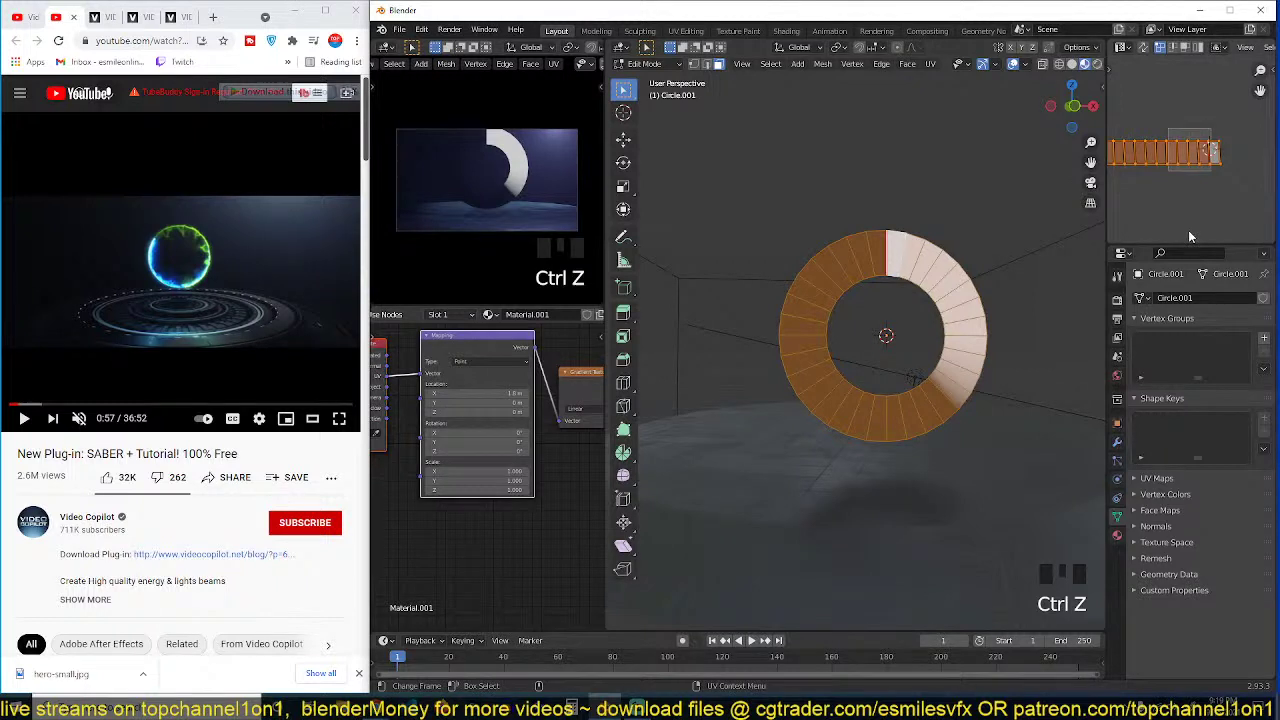
Step: Stretch the ring's UV strip along Y and shift it slightly along X
{"action": "key", "text": "s"}
{"action": "key", "text": "y"}
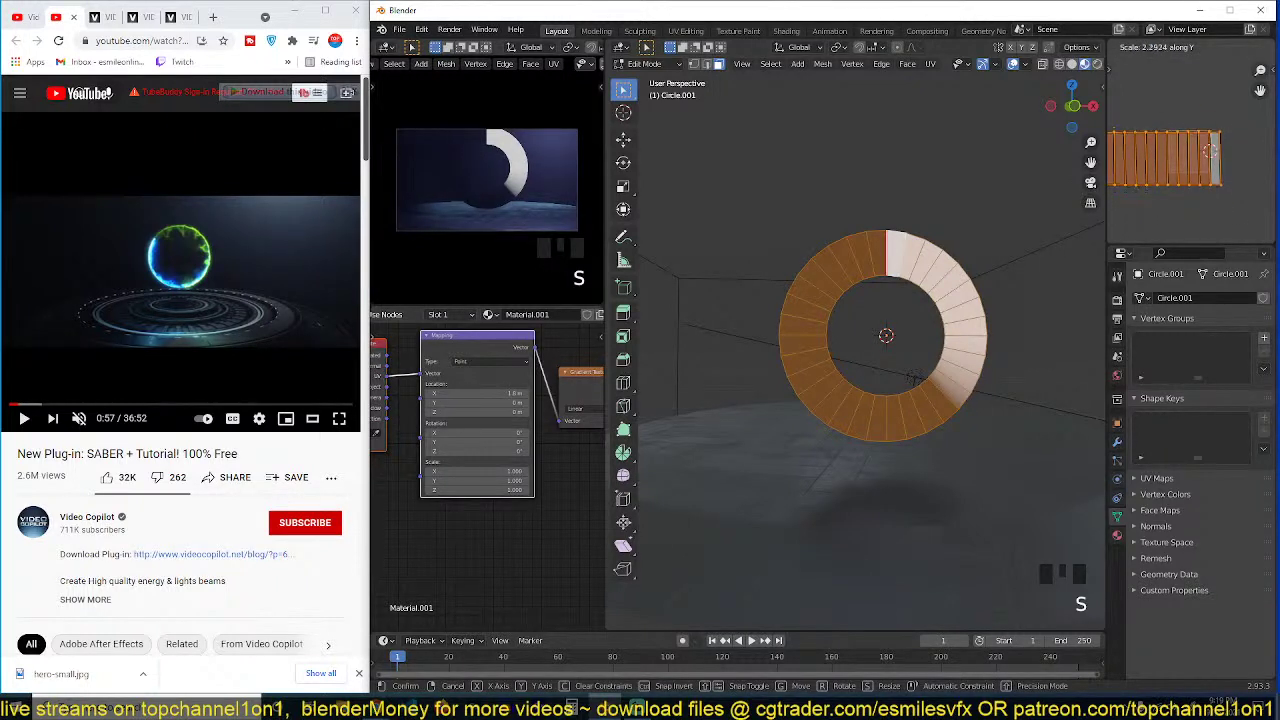
{"action": "left_click", "coordinate": [1197, 170]}
{"action": "key", "text": "g"}
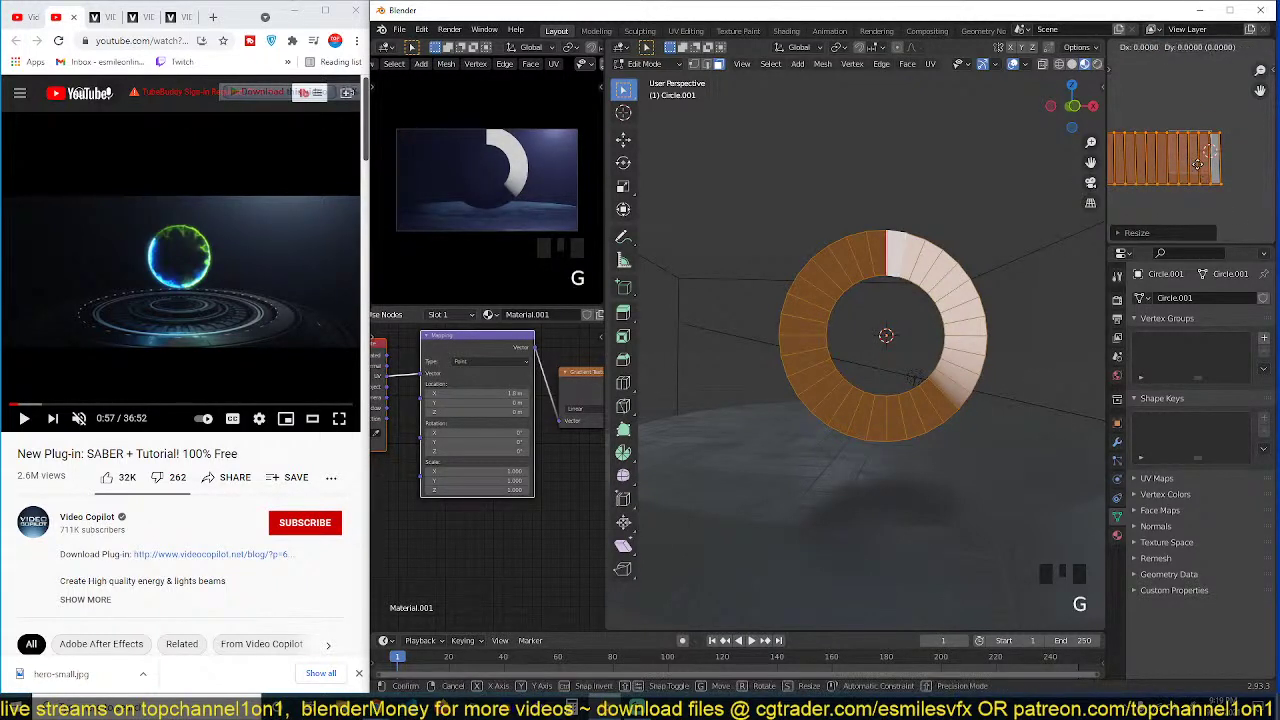
{"action": "left_click", "coordinate": [1209, 162]}
{"action": "key", "text": "s"}
{"action": "key", "text": "y"}
{"action": "left_click", "coordinate": [1196, 195]}
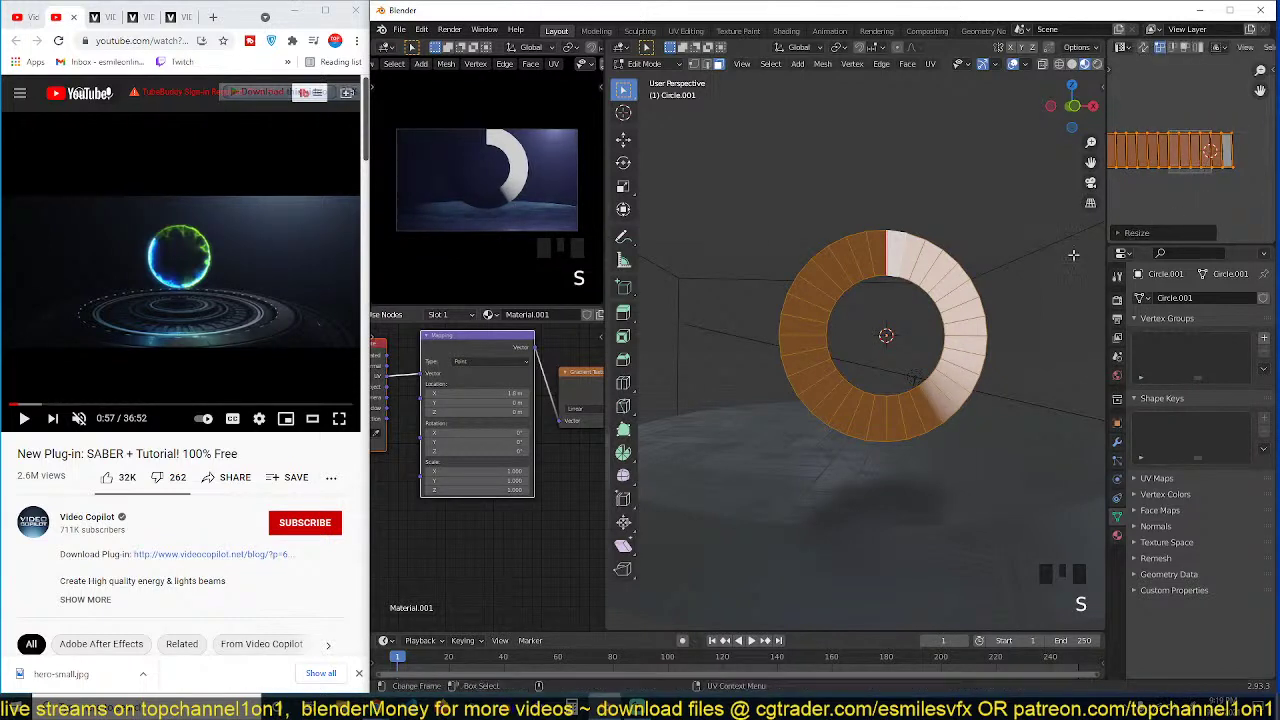
Step: Try to scale the whole UV strip down uniformly, and return the ring to Object Mode
{"action": "scroll", "coordinate": [1080, 200], "scroll_direction": "up", "scroll_amount": 2}
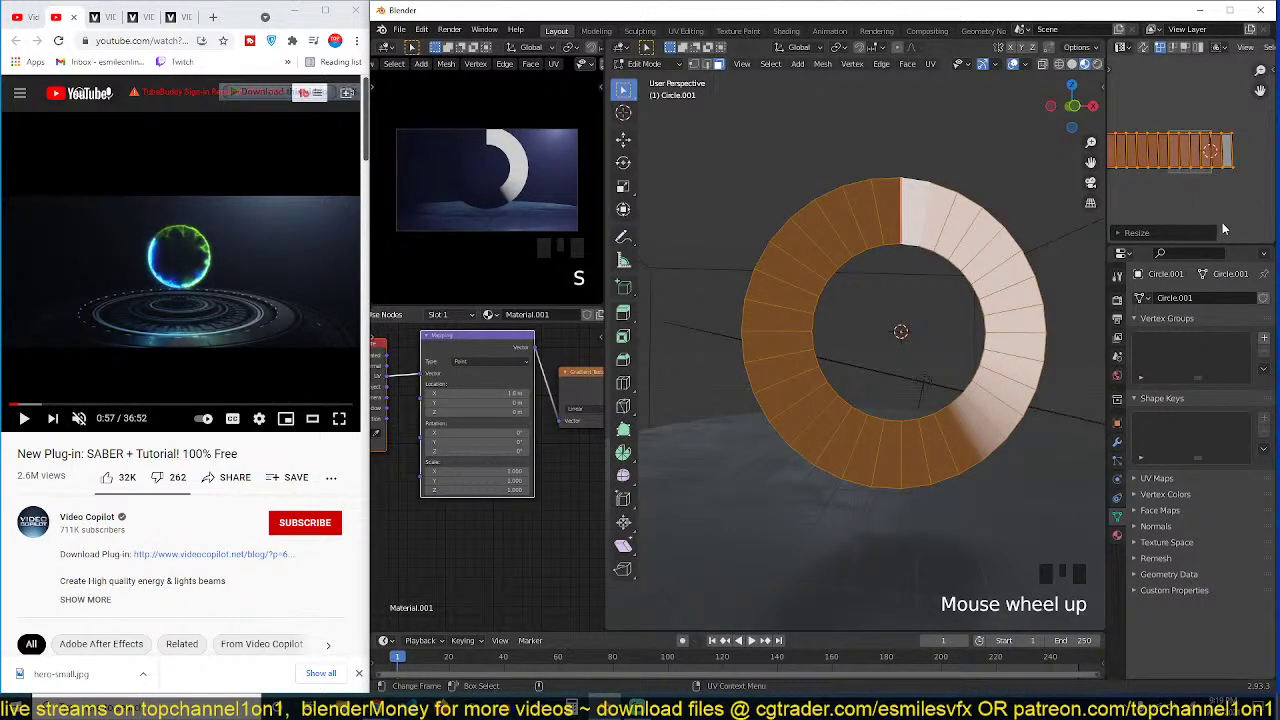
{"action": "key", "text": "s"}
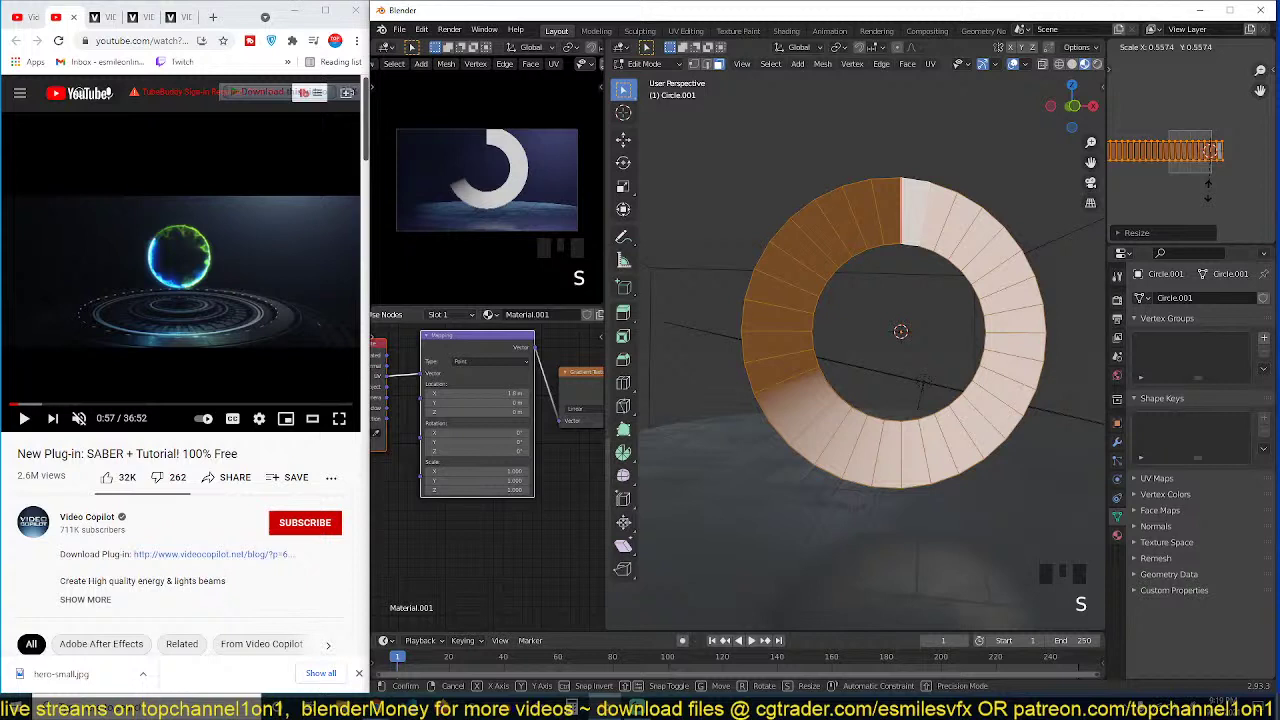
{"action": "key", "text": "Tab"}
{"action": "key", "text": "Tab"}
{"action": "key", "text": "Tab"}
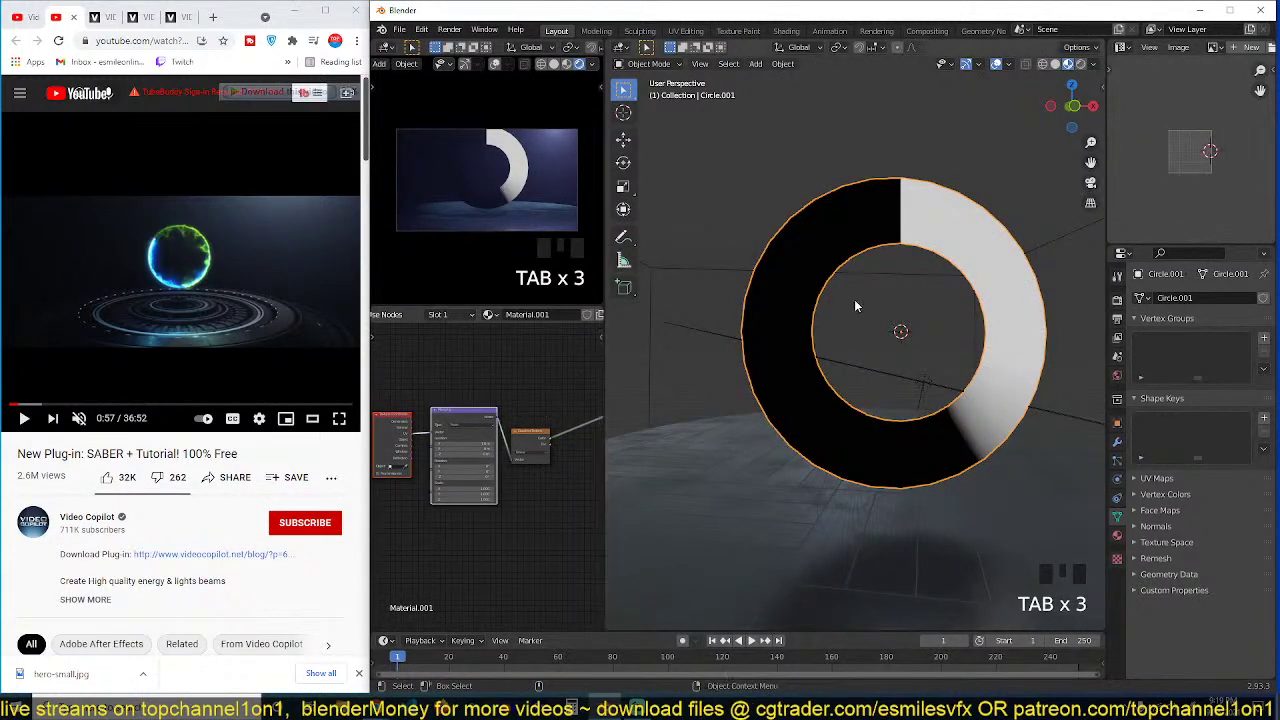
Step: Duplicate the Texture Coordinate, Mapping and Gradient Texture nodes, place the copies apart from the originals, and preview the upper gradient
{"action": "scroll", "coordinate": [480, 418], "scroll_direction": "down", "scroll_amount": 3}
{"action": "scroll", "coordinate": [480, 417], "scroll_direction": "up", "scroll_amount": 2}
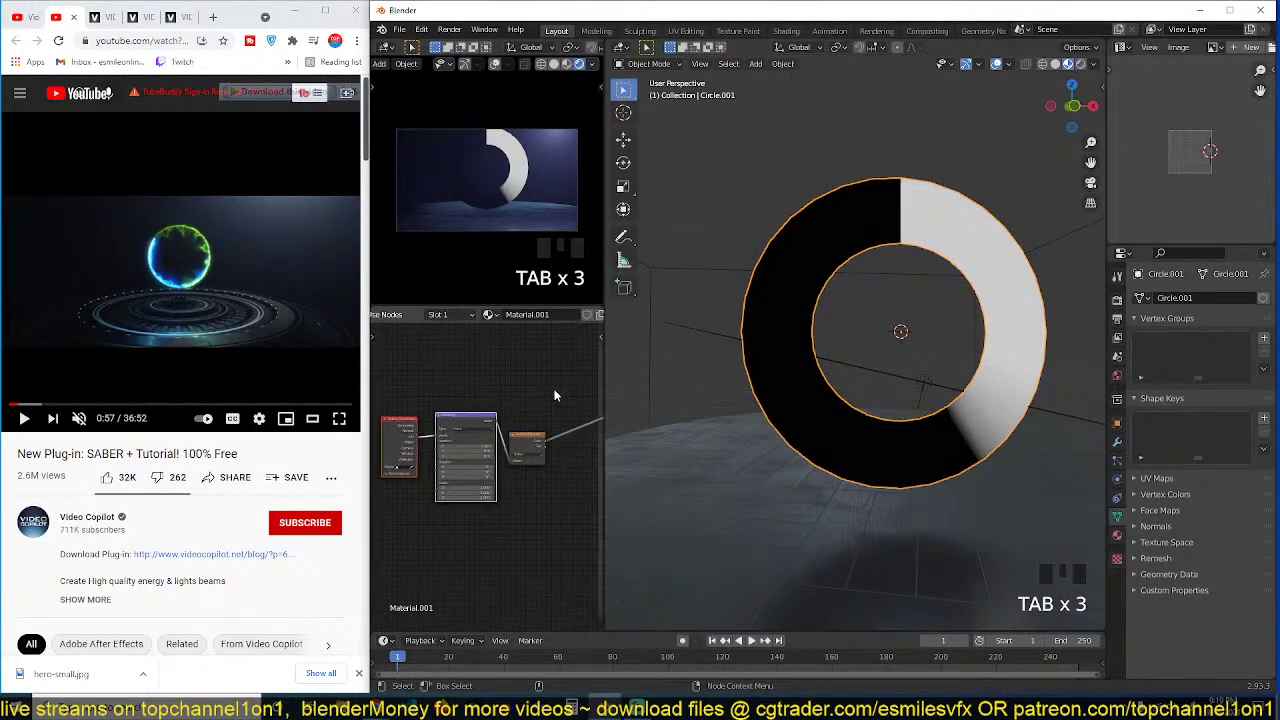
{"action": "left_click", "coordinate": [555, 391]}
{"action": "left_click", "coordinate": [528, 440]}
{"action": "left_click_drag", "start_coordinate": [543, 394], "coordinate": [402, 470]}
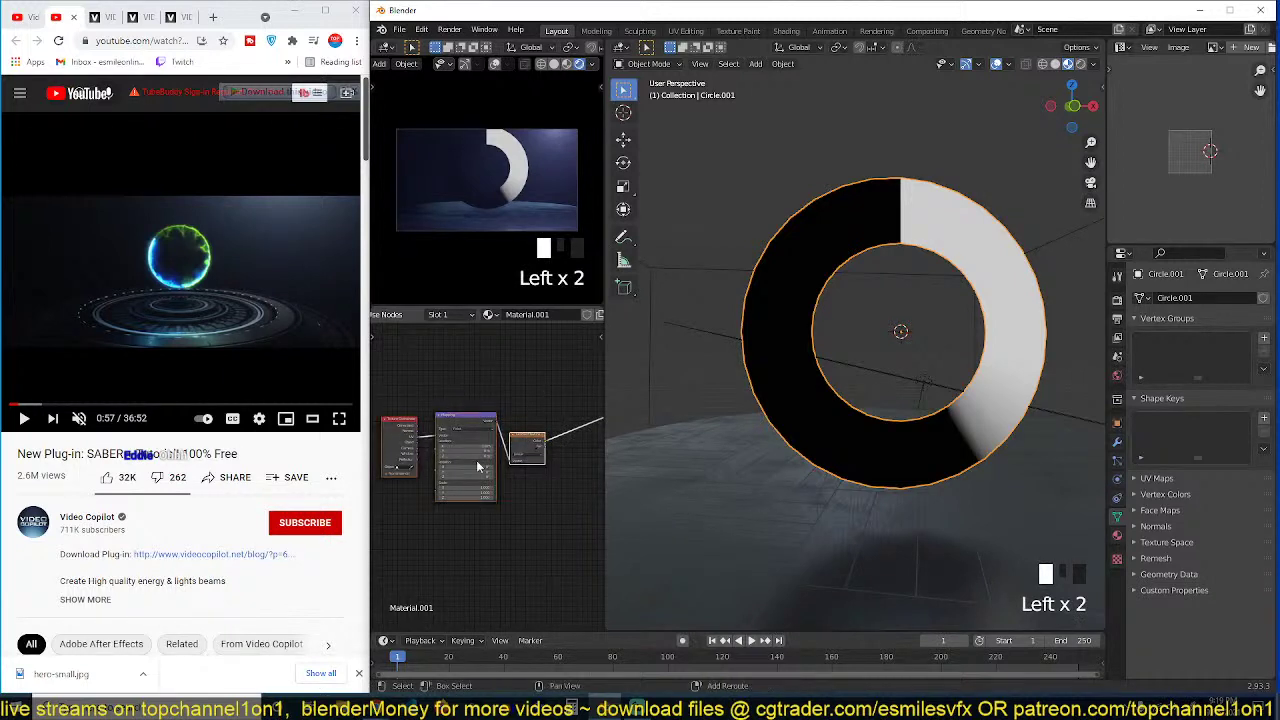
{"action": "key", "text": "shift+d"}
{"action": "left_click", "coordinate": [525, 353]}
{"action": "left_click", "coordinate": [525, 353], "text": "ctrl+shift"}
{"action": "scroll", "coordinate": [531, 440], "scroll_direction": "up", "scroll_amount": 2}
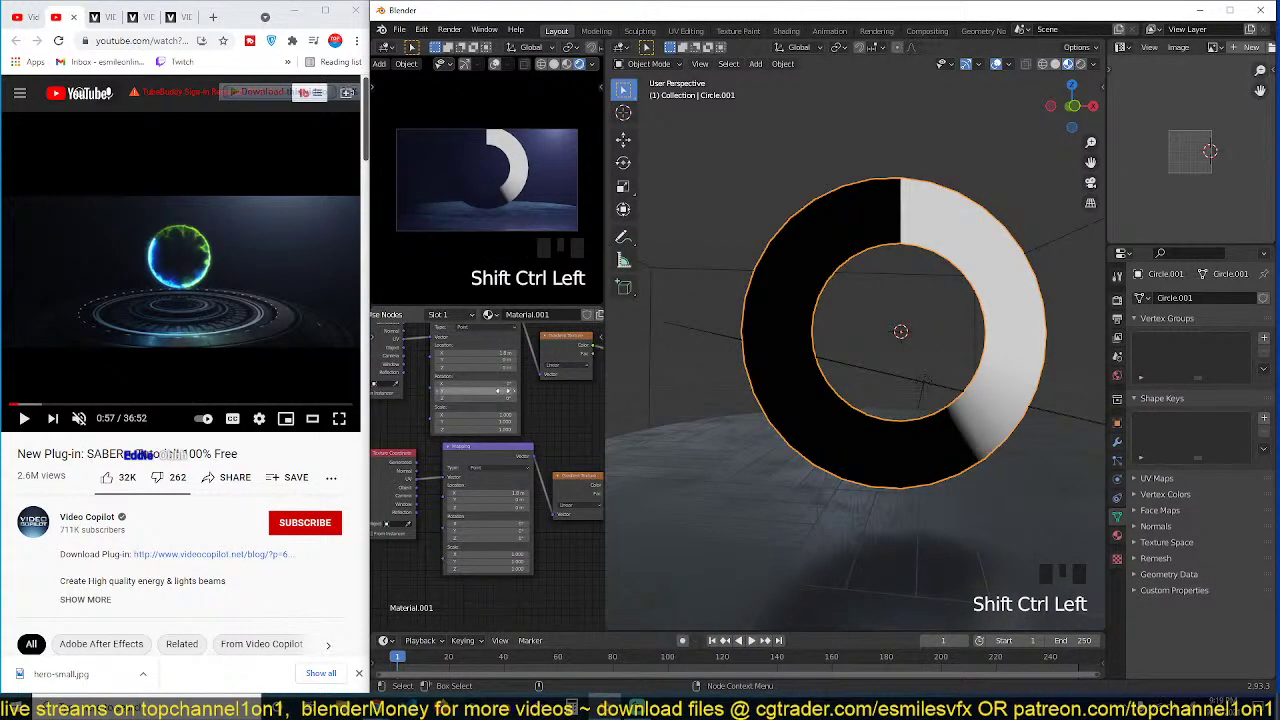
{"action": "scroll", "coordinate": [456, 406], "scroll_direction": "up", "scroll_amount": 1}
{"action": "middle_click_drag", "start_coordinate": [456, 407], "coordinate": [457, 409]}
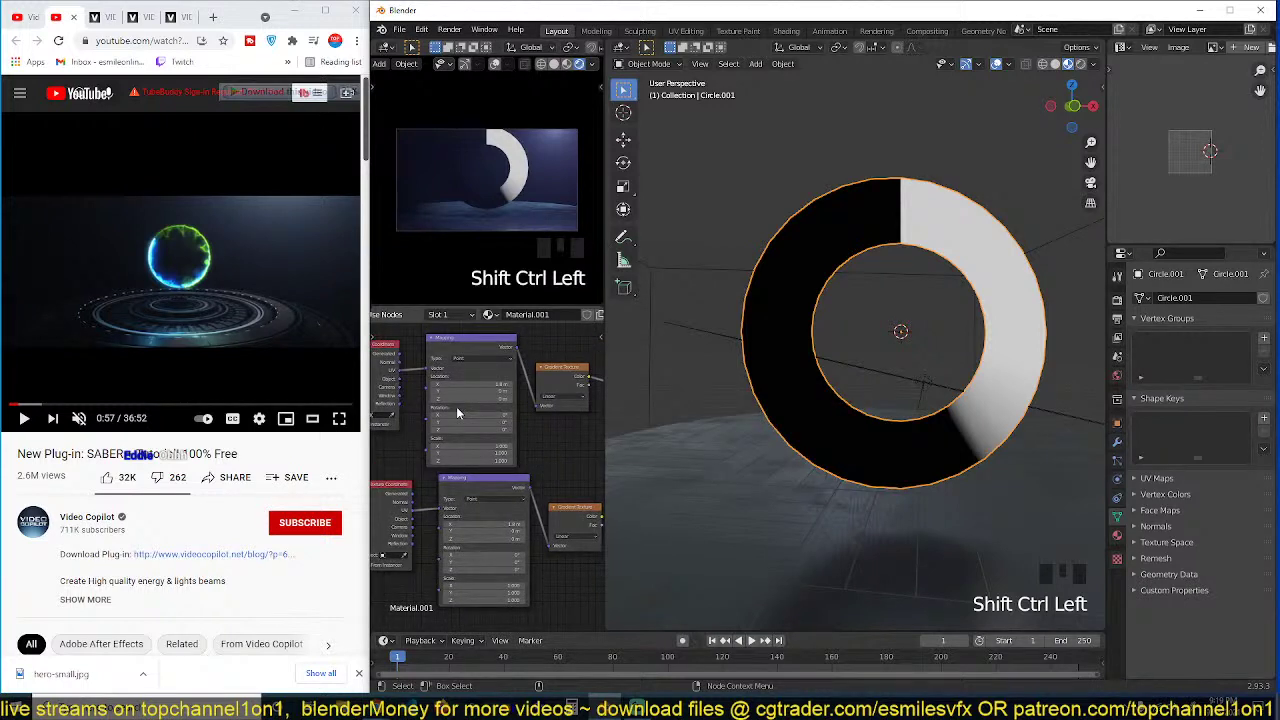
Step: Add a second UV map to the ring and rotate its UV strip 90° in Edit Mode
{"action": "left_click", "coordinate": [1140, 478]}
{"action": "left_click", "coordinate": [1263, 500]}
{"action": "key", "text": "Tab"}
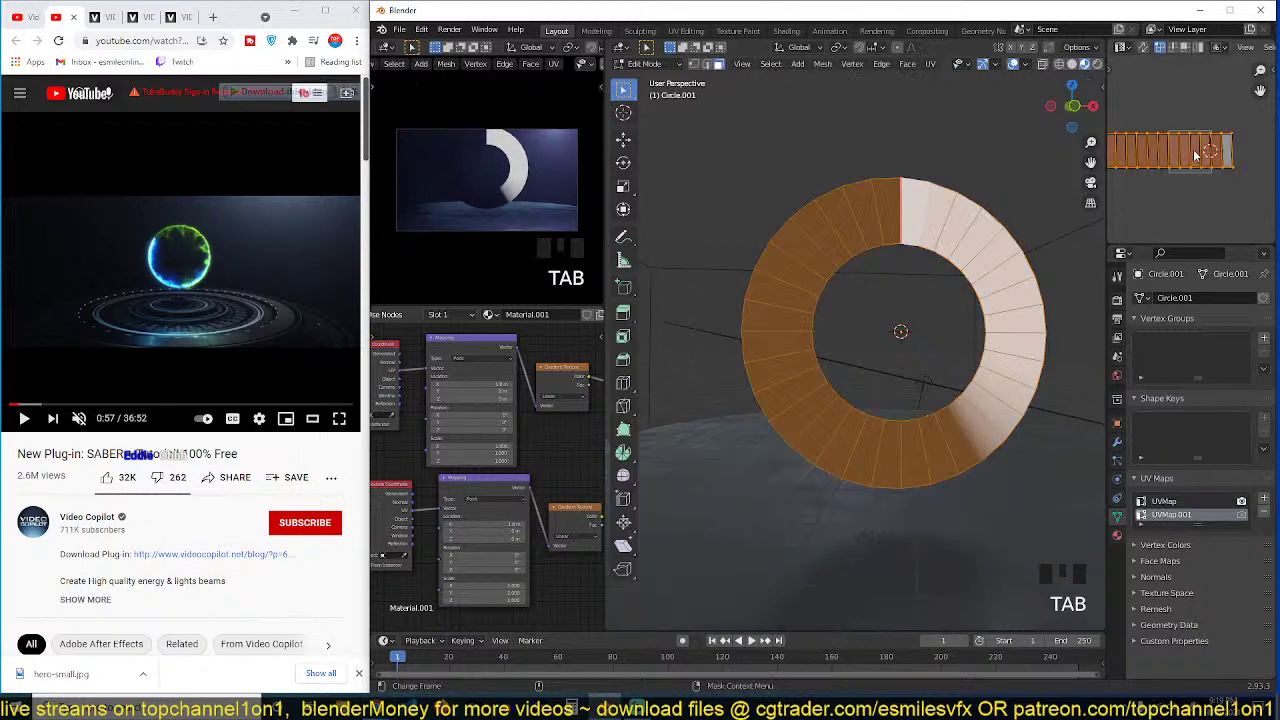
{"action": "key", "text": "r"}
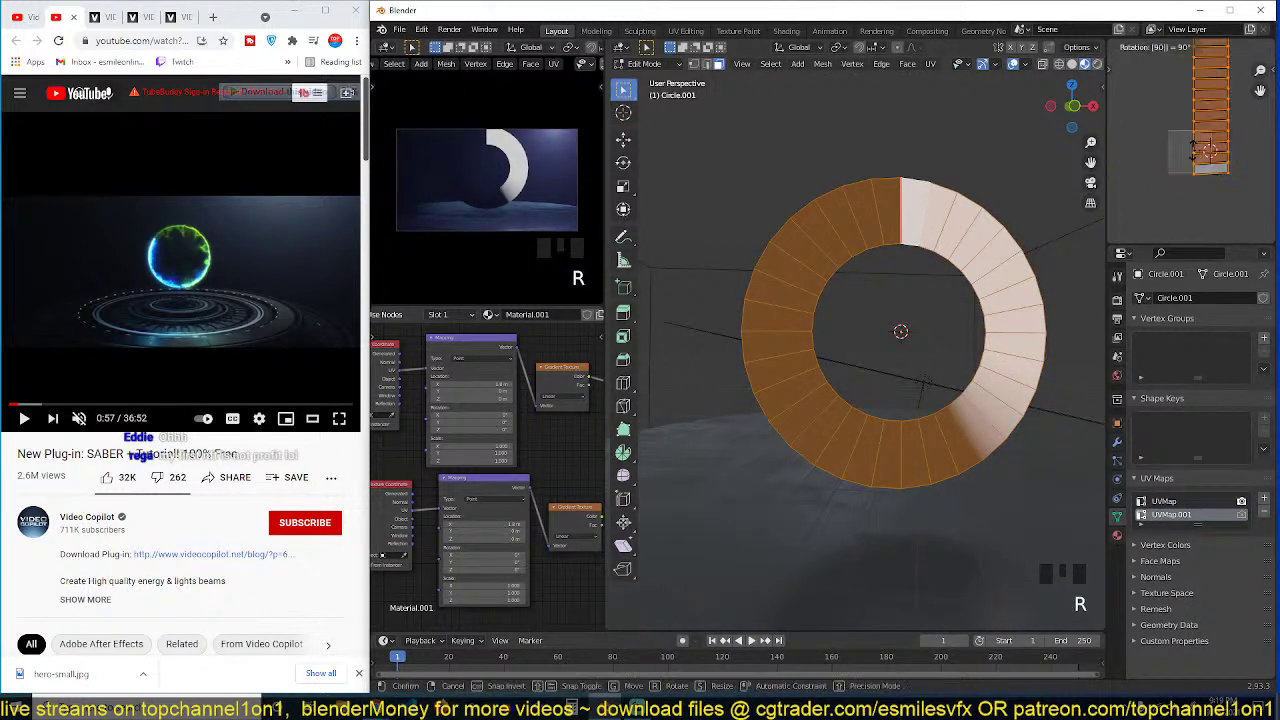
{"action": "left_click", "coordinate": [1195, 155]}
{"action": "key", "text": "g"}
{"action": "right_click", "coordinate": [1192, 190]}
Step: Add a UV Map input node and delete the upper Texture Coordinate node
{"action": "middle_click_drag", "start_coordinate": [475, 387], "coordinate": [518, 388]}
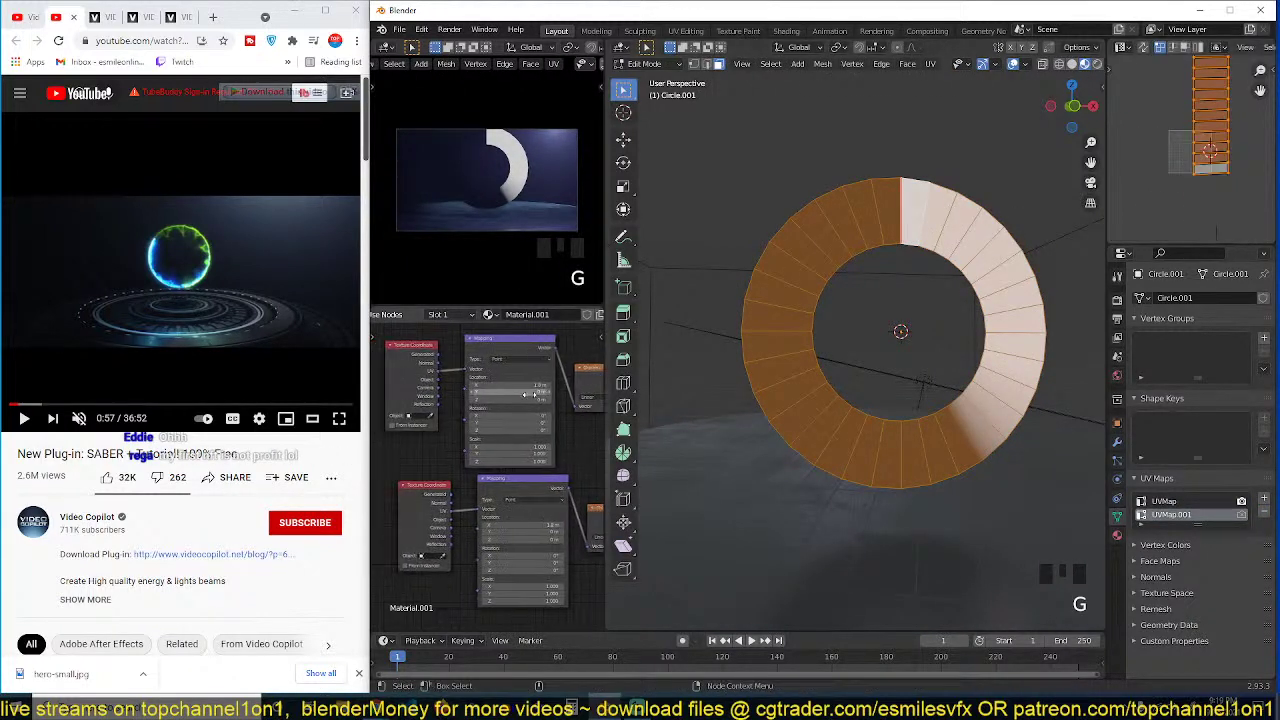
{"action": "key", "text": "shift+a"}
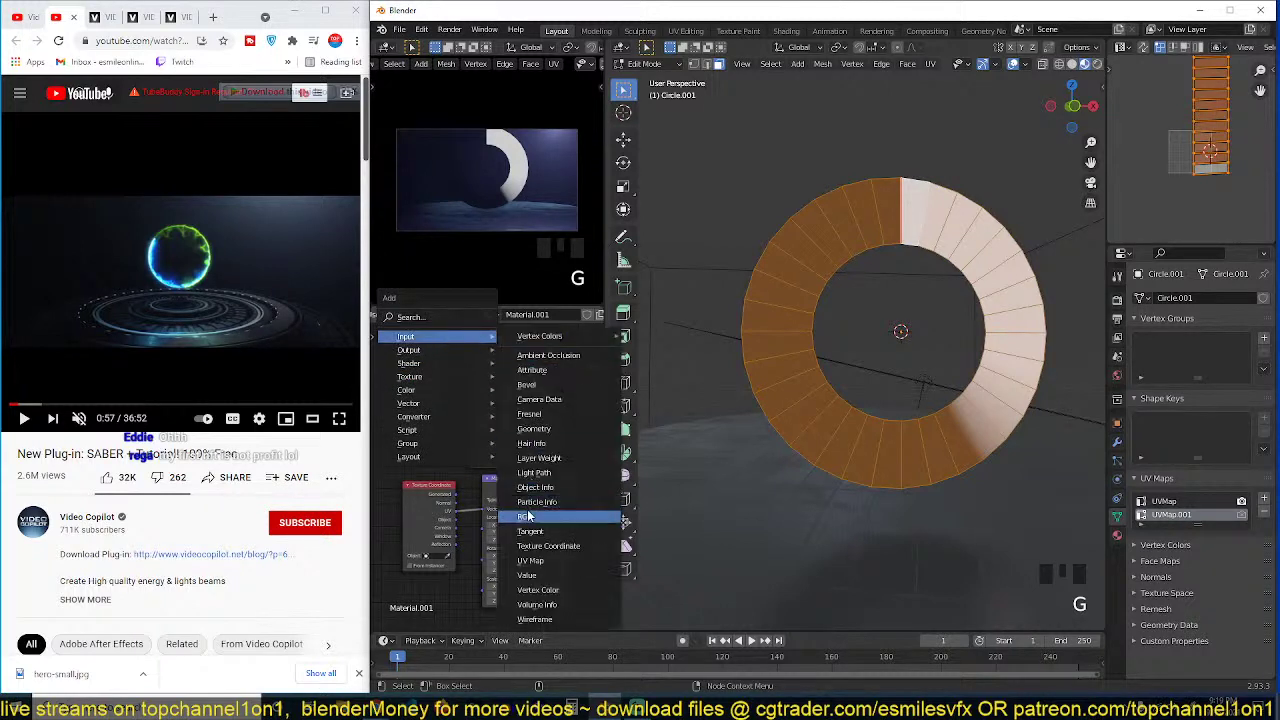
{"action": "mouse_move", "coordinate": [439, 336]}
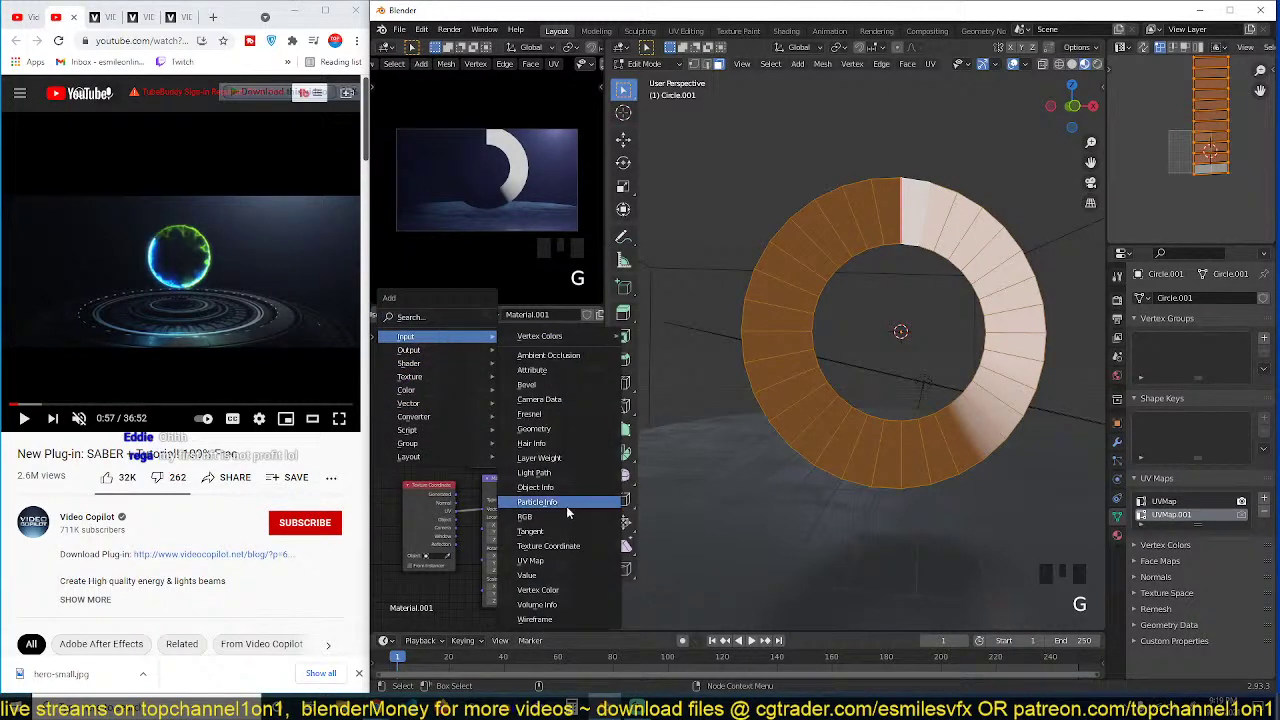
{"action": "left_click", "coordinate": [540, 560]}
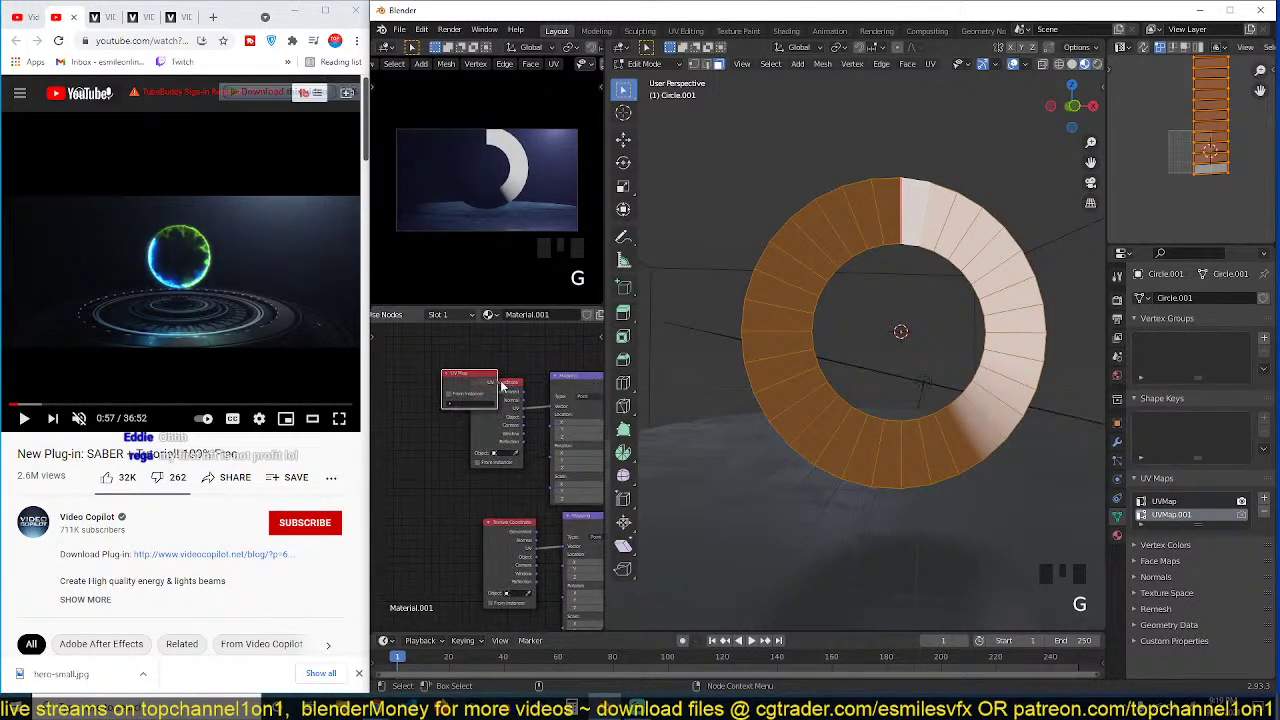
{"action": "left_click", "coordinate": [505, 386]}
{"action": "left_click", "coordinate": [521, 410]}
{"action": "key", "text": "Delete"}
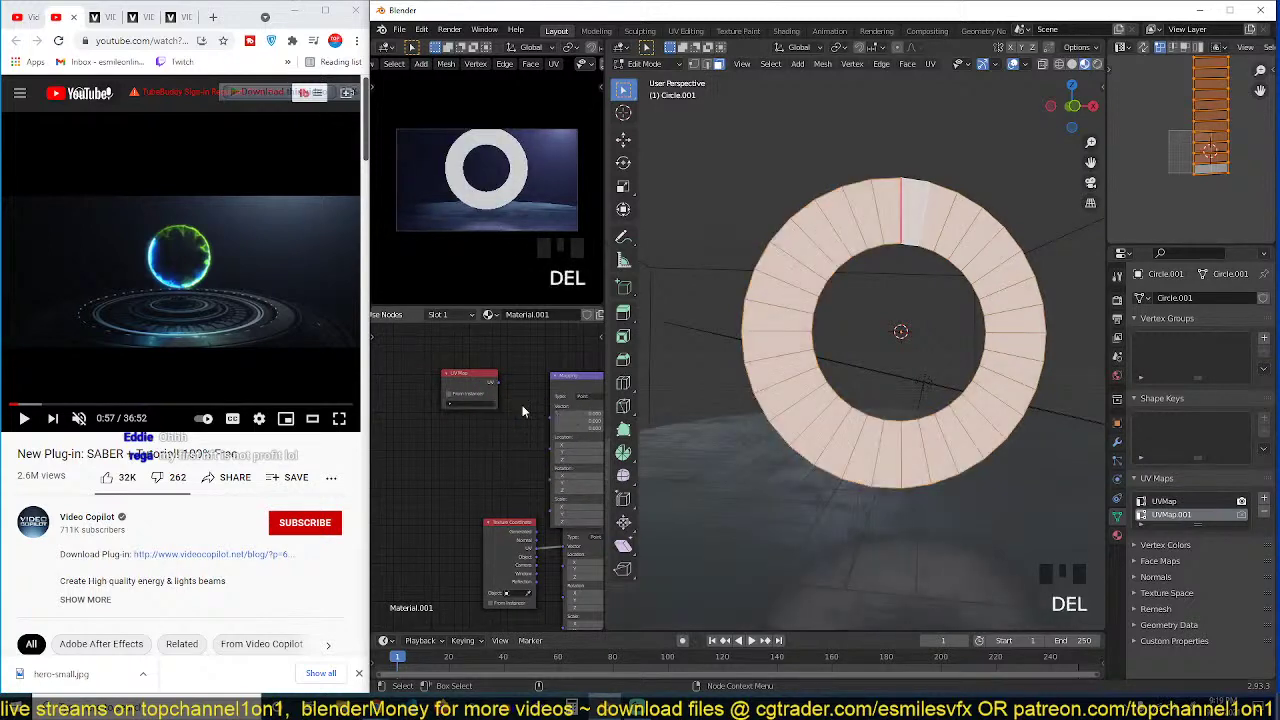
Step: Connect the UV Map node to the upper Mapping node's Vector input and set it to UVMap.001
{"action": "left_click_drag", "start_coordinate": [491, 382], "coordinate": [551, 405]}
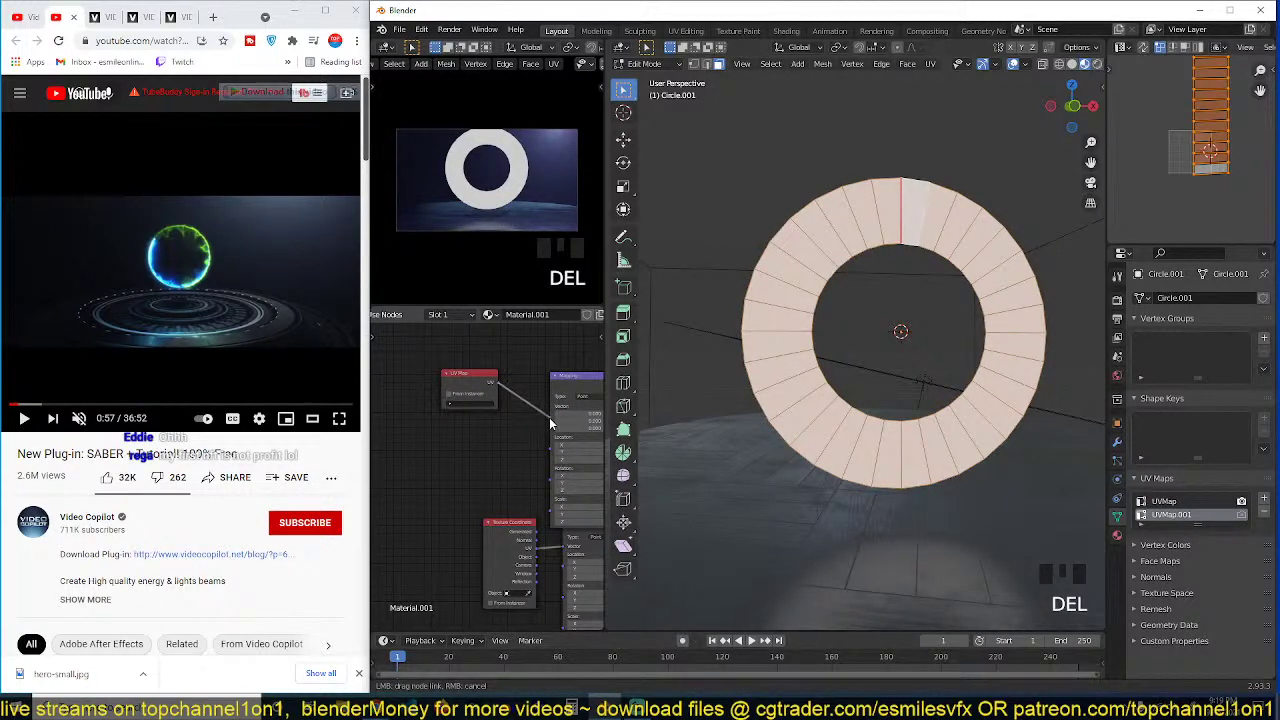
{"action": "left_click", "coordinate": [471, 406]}
{"action": "left_click", "coordinate": [470, 422]}
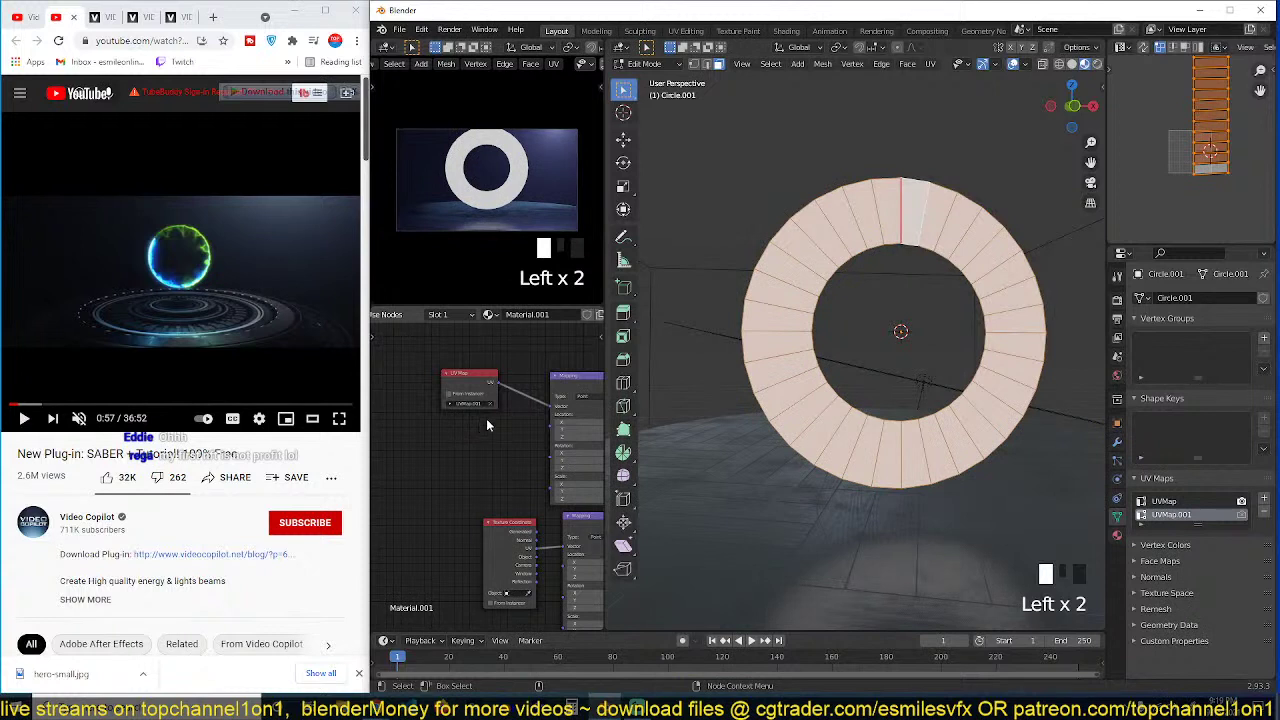
Step: Scale the rotated UV strip down, move it into the UV square, and compress it to about 0.45 along Y
{"action": "key", "text": "s"}
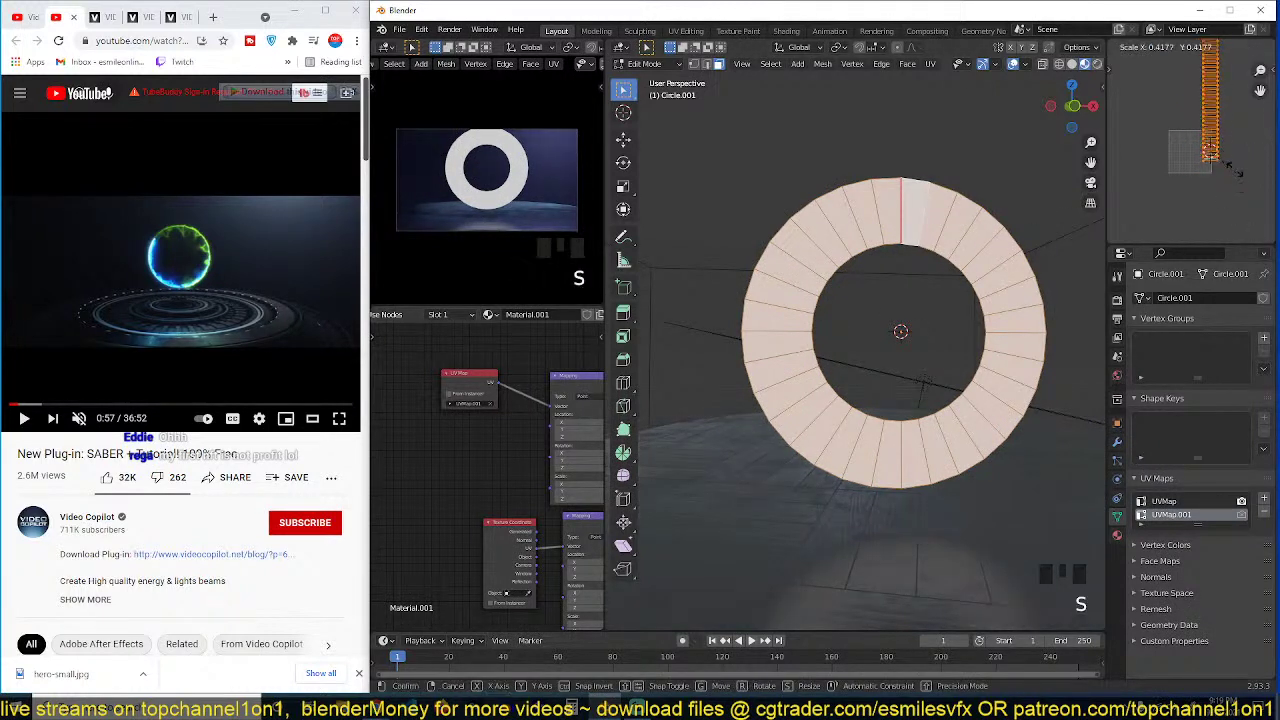
{"action": "left_click", "coordinate": [1235, 170]}
{"action": "key", "text": "g"}
{"action": "left_click", "coordinate": [1223, 219]}
{"action": "key", "text": "s"}
{"action": "key", "text": "y"}
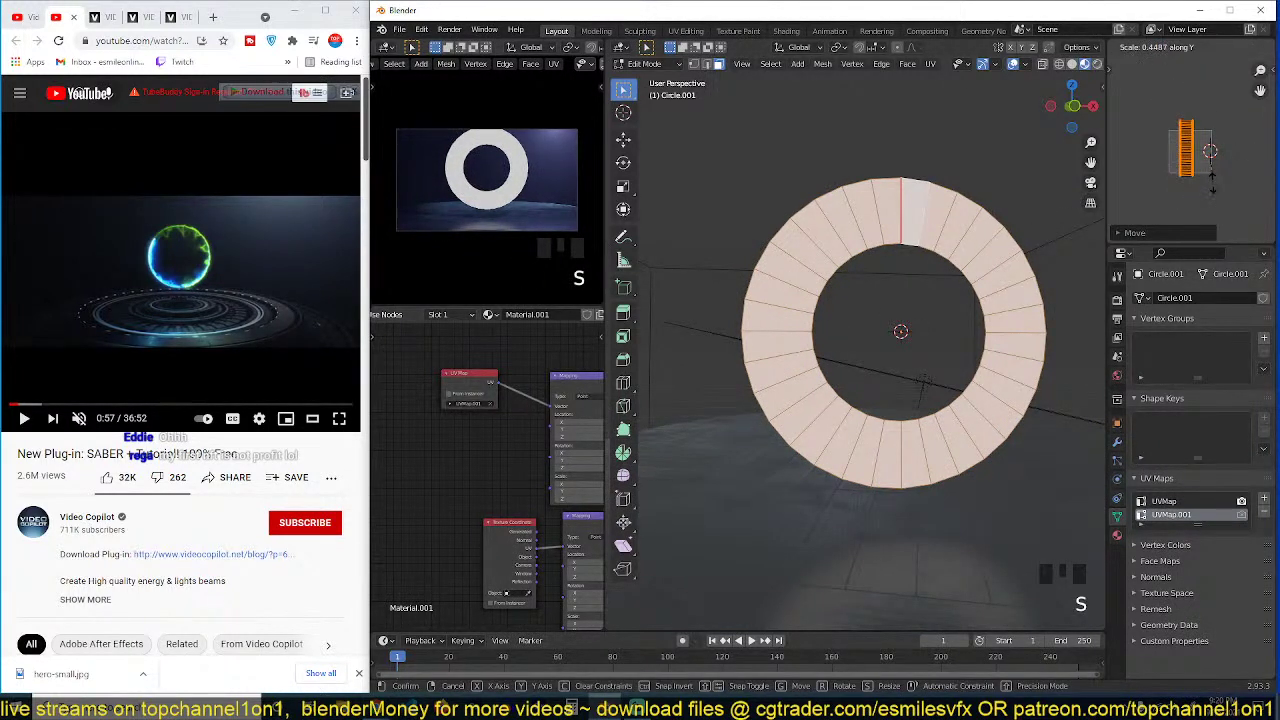
{"action": "left_click", "coordinate": [1212, 183]}
Step: Widen the UV strip along X, and move and scale it to fill most of the UV square
{"action": "scroll", "coordinate": [1188, 152], "scroll_direction": "up", "scroll_amount": 2}
{"action": "key", "text": "s"}
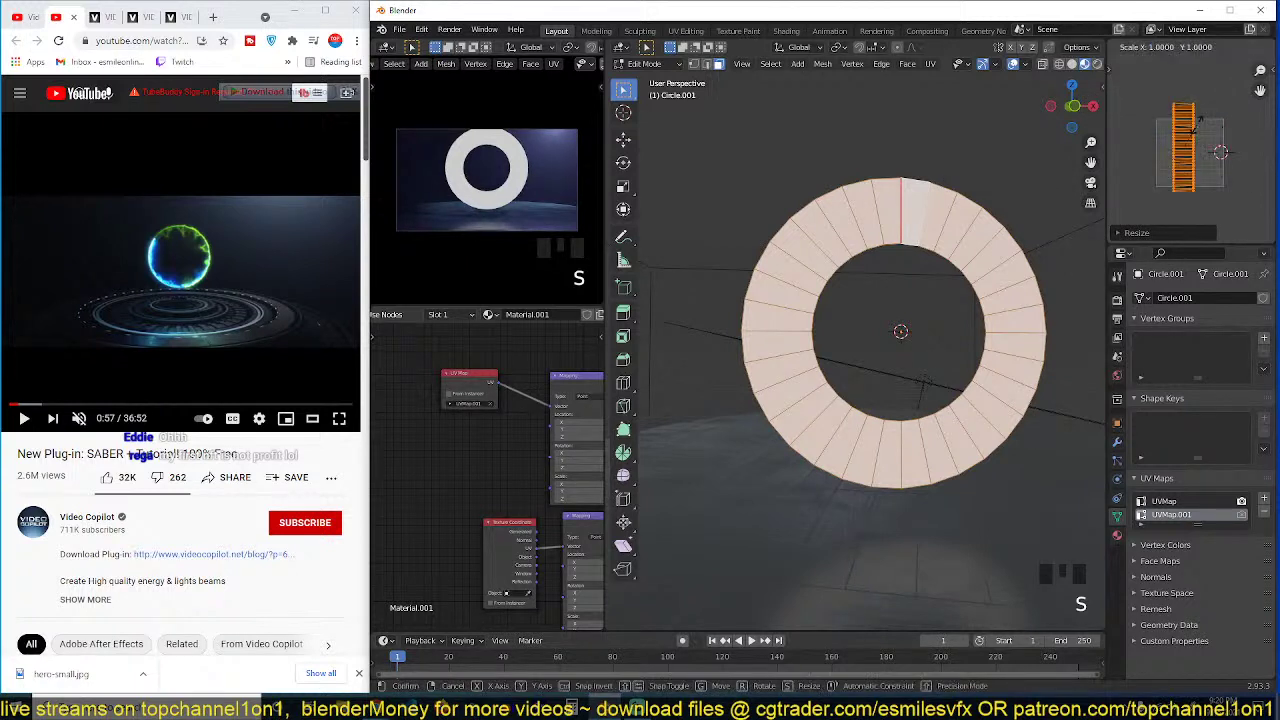
{"action": "key", "text": "x"}
{"action": "left_click", "coordinate": [1236, 160]}
{"action": "key", "text": "g"}
{"action": "left_click", "coordinate": [1238, 170]}
{"action": "key", "text": "s"}
{"action": "left_click", "coordinate": [1223, 166]}
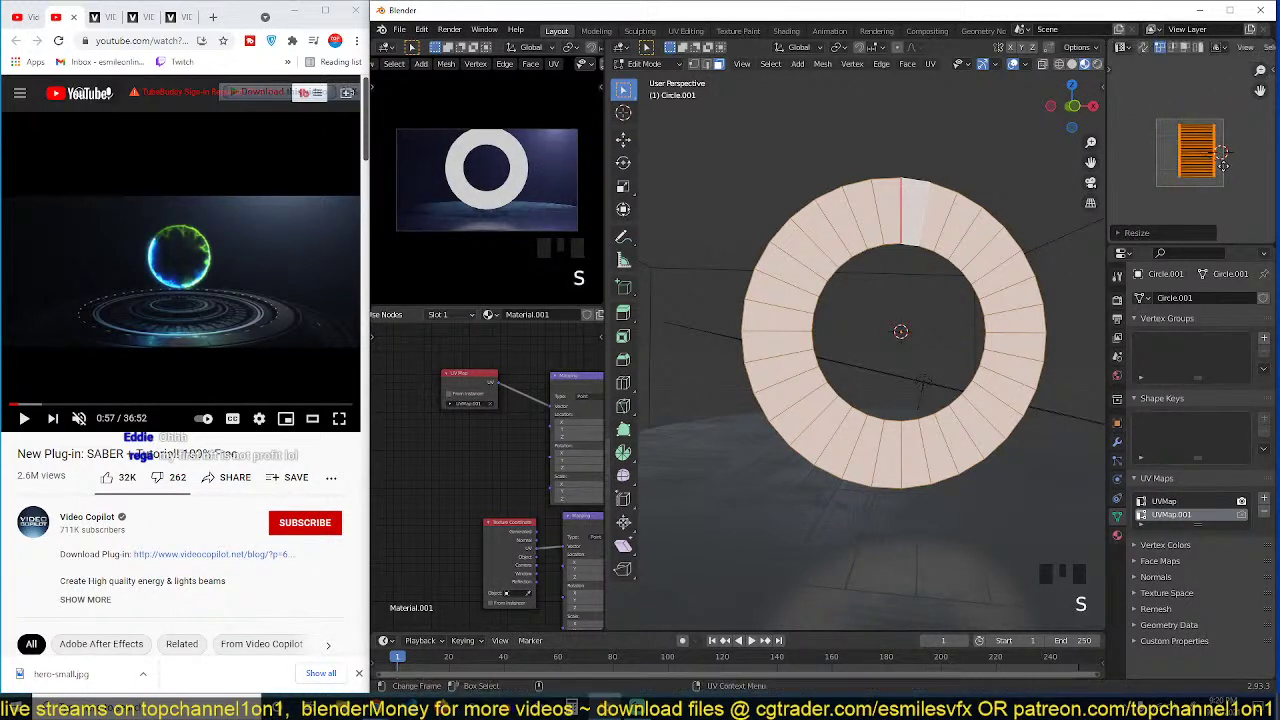
{"action": "key", "text": "g"}
{"action": "left_click", "coordinate": [1217, 168]}
{"action": "key", "text": "s"}
{"action": "left_click", "coordinate": [1228, 173]}
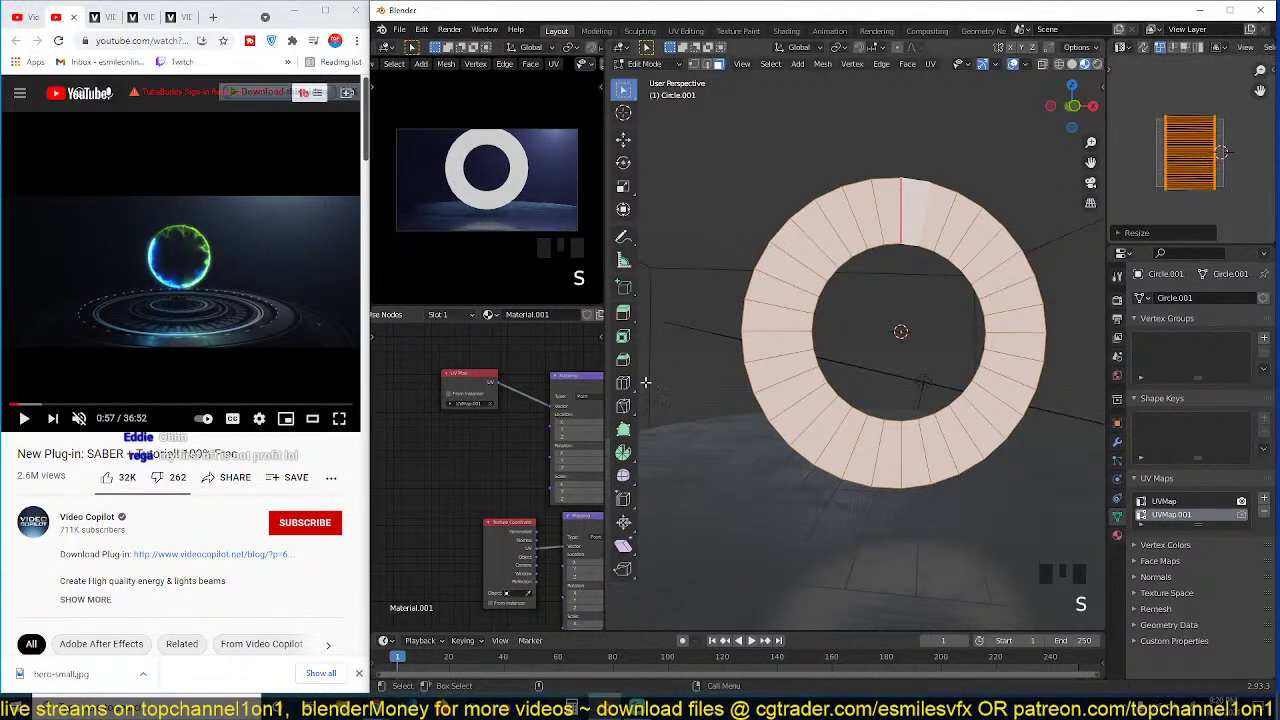
Step: Set the upper Mapping node's Location X to 0 m
{"action": "scroll", "coordinate": [646, 382], "scroll_direction": "down", "scroll_amount": 3}
{"action": "scroll", "coordinate": [510, 420], "scroll_direction": "up", "scroll_amount": 3}
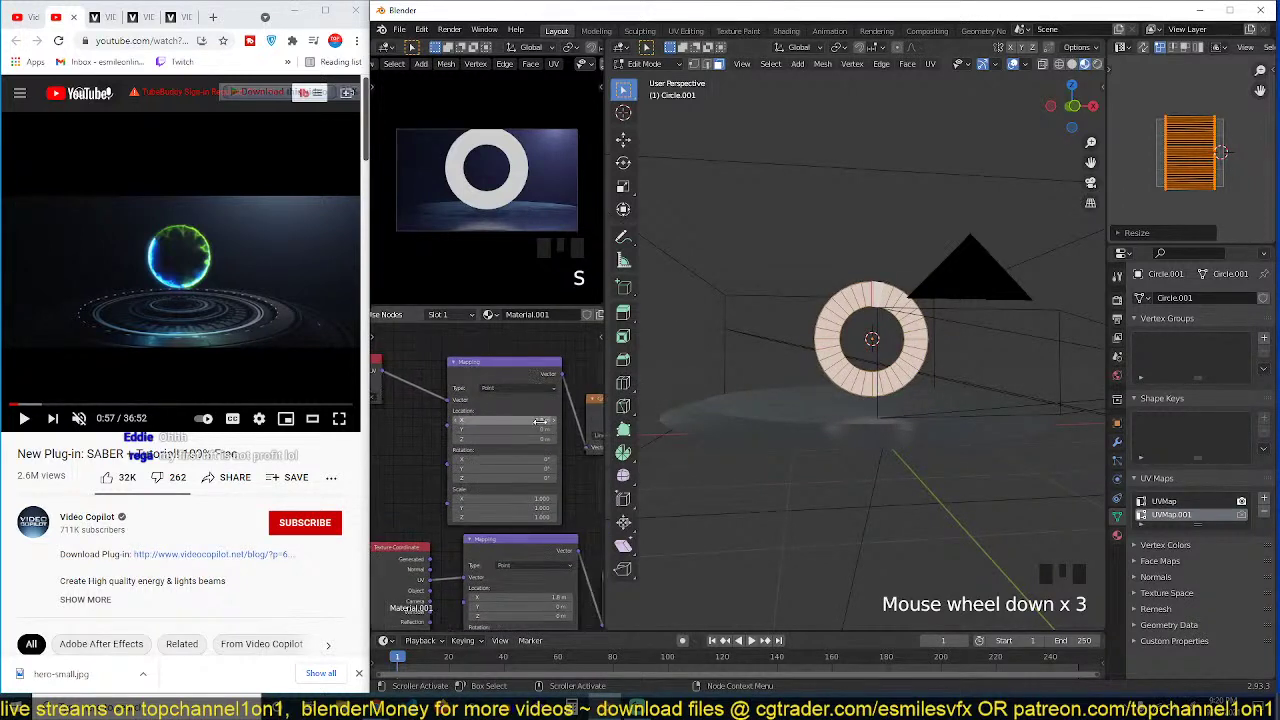
{"action": "left_click", "coordinate": [540, 421]}
{"action": "key", "text": "Return"}
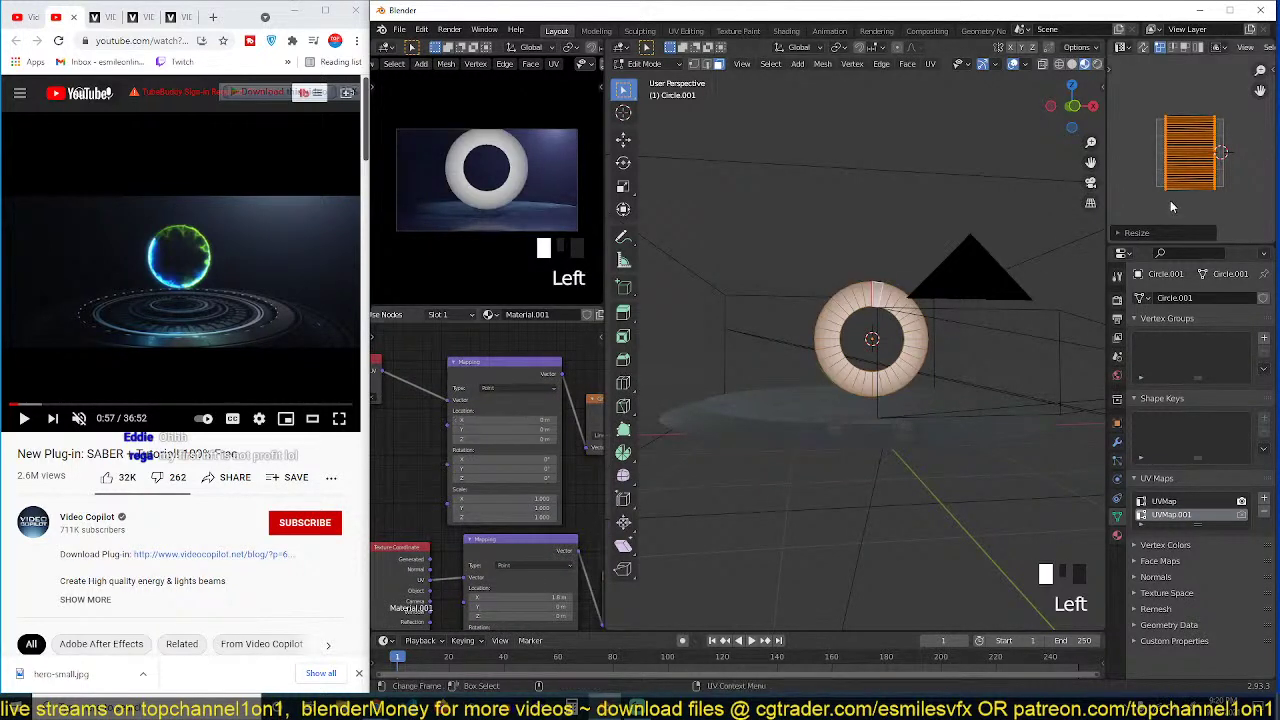
Step: Stretch the UV strip to about 1.53 along X, and fine-tune its position and scale to fit the UV square
{"action": "scroll", "coordinate": [1204, 182], "scroll_direction": "up", "scroll_amount": 2}
{"action": "key", "text": "s"}
{"action": "key", "text": "x"}
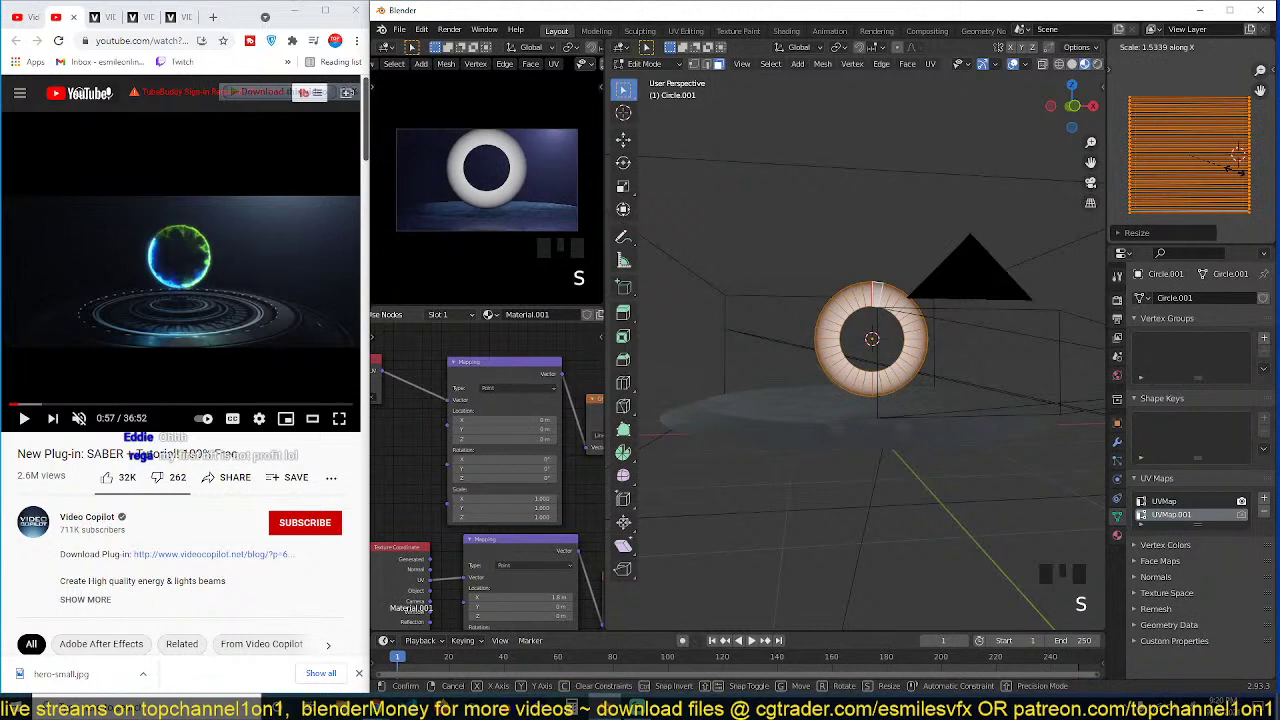
{"action": "left_click", "coordinate": [1235, 170]}
{"action": "key", "text": "g"}
{"action": "left_click", "coordinate": [1233, 173]}
{"action": "key", "text": "s"}
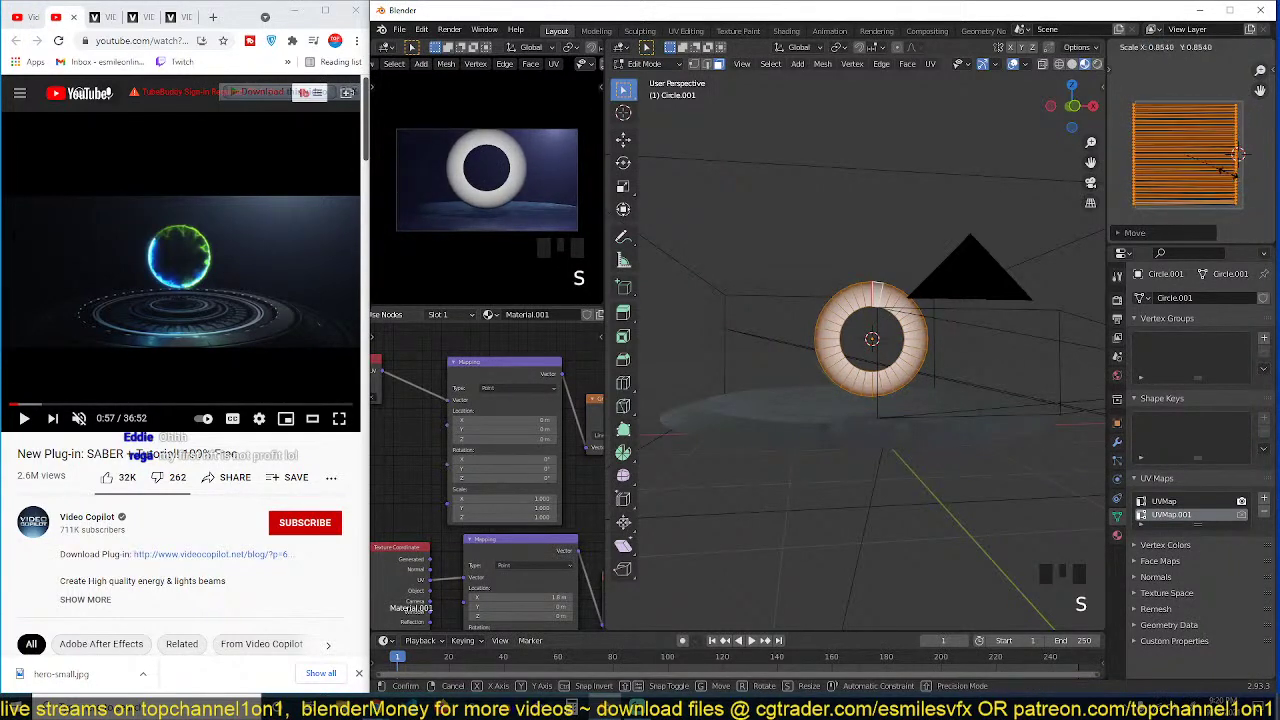
{"action": "left_click", "coordinate": [1228, 172]}
{"action": "key", "text": "g"}
{"action": "left_click", "coordinate": [1230, 172]}
{"action": "key", "text": "s"}
{"action": "left_click", "coordinate": [1232, 173]}
Step: Return the ring to Object Mode and examine the gradient across its width
{"action": "key", "text": "Tab"}
{"action": "scroll", "coordinate": [893, 356], "scroll_direction": "up", "scroll_amount": 5}
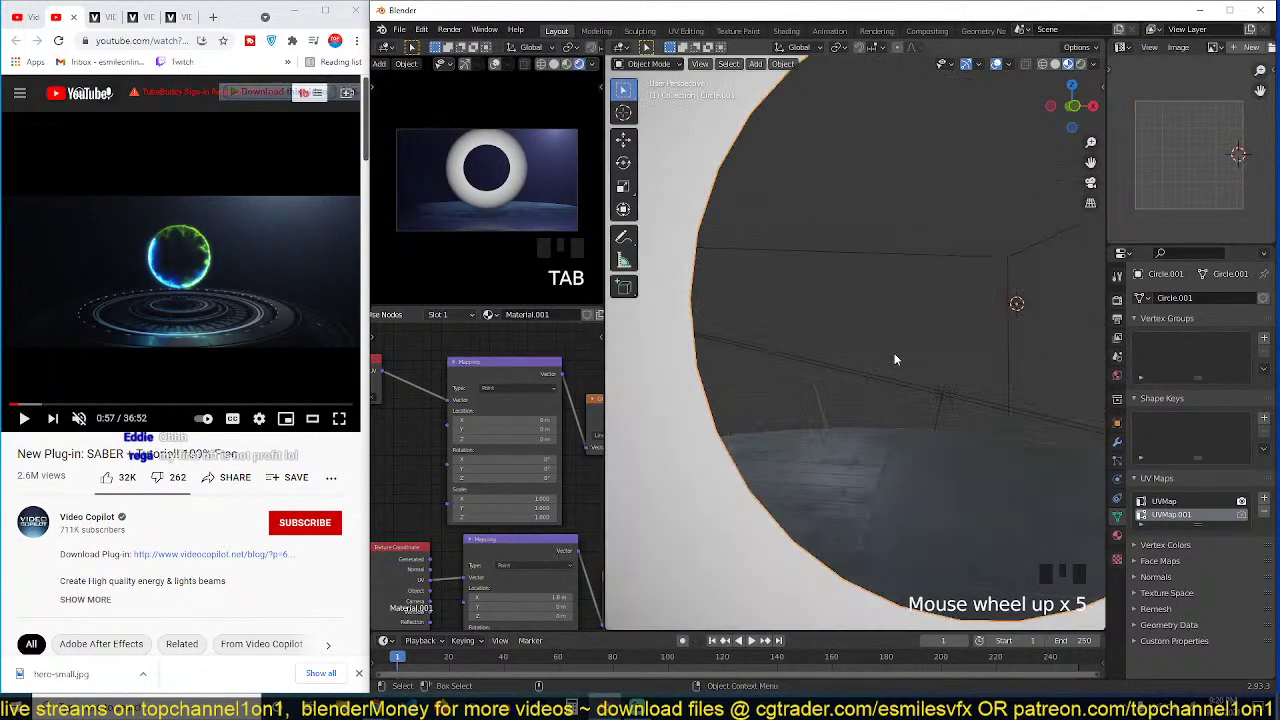
{"action": "scroll", "coordinate": [894, 350], "scroll_direction": "down", "scroll_amount": 4}
{"action": "scroll", "coordinate": [895, 330], "scroll_direction": "up", "scroll_amount": 2}
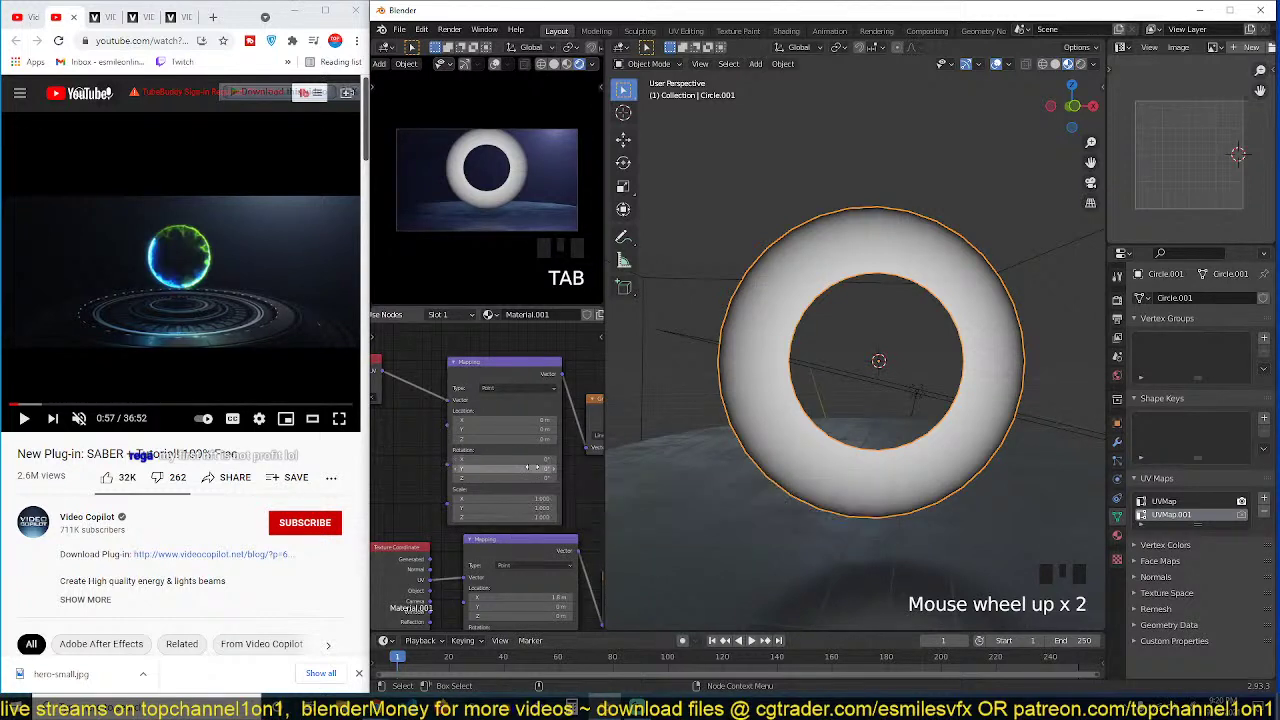
Step: Move the upper texture-coordinate, Mapping and Gradient Texture nodes back to make room after the gradient
{"action": "scroll", "coordinate": [555, 470], "scroll_direction": "down", "scroll_amount": 2}
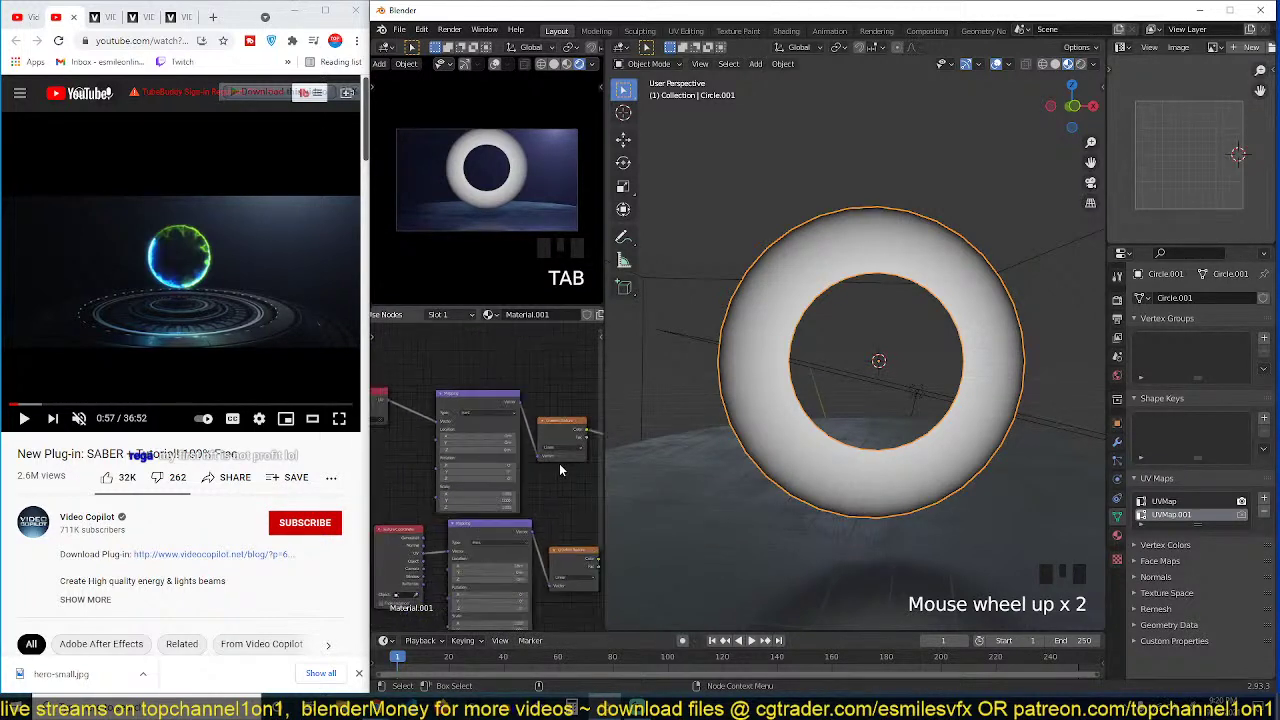
{"action": "scroll", "coordinate": [560, 468], "scroll_direction": "down", "scroll_amount": 2}
{"action": "middle_click_drag", "start_coordinate": [558, 458], "coordinate": [561, 483]}
{"action": "left_click_drag", "start_coordinate": [574, 444], "coordinate": [401, 492]}
{"action": "key", "text": "g"}
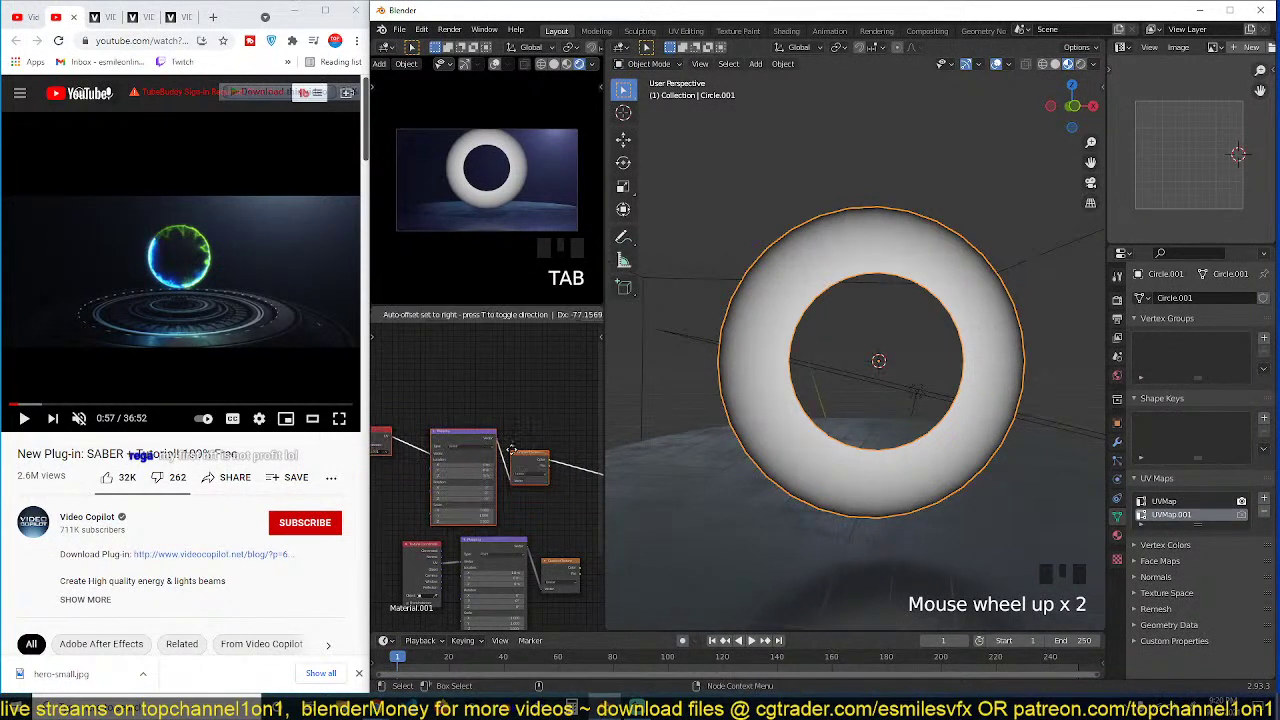
{"action": "left_click", "coordinate": [465, 428]}
{"action": "left_click", "coordinate": [515, 440]}
Step: Add a ColorRamp node and insert it on the upper Gradient Texture's output link
{"action": "middle_click_drag", "start_coordinate": [518, 448], "coordinate": [512, 450]}
{"action": "middle_click_drag", "start_coordinate": [502, 446], "coordinate": [493, 456]}
{"action": "middle_click_drag", "start_coordinate": [517, 394], "coordinate": [503, 392]}
{"action": "key", "text": "shift+a"}
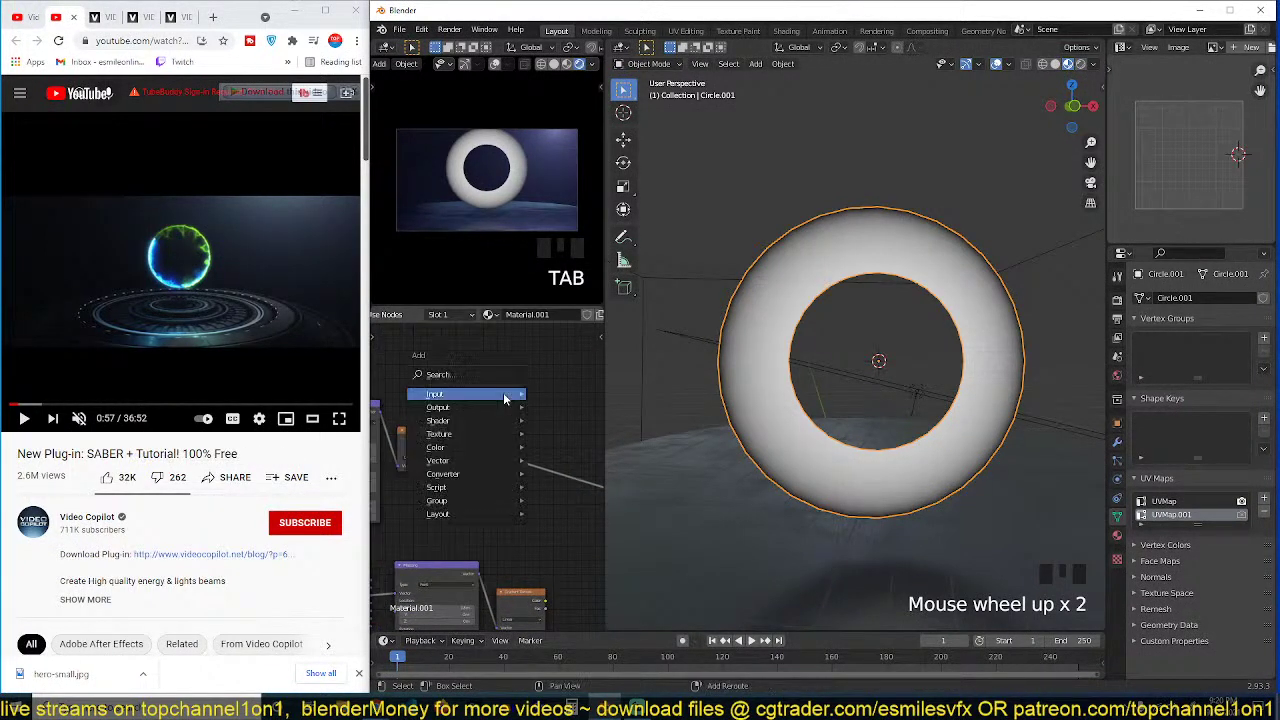
{"action": "mouse_move", "coordinate": [470, 474]}
{"action": "left_click", "coordinate": [565, 297]}
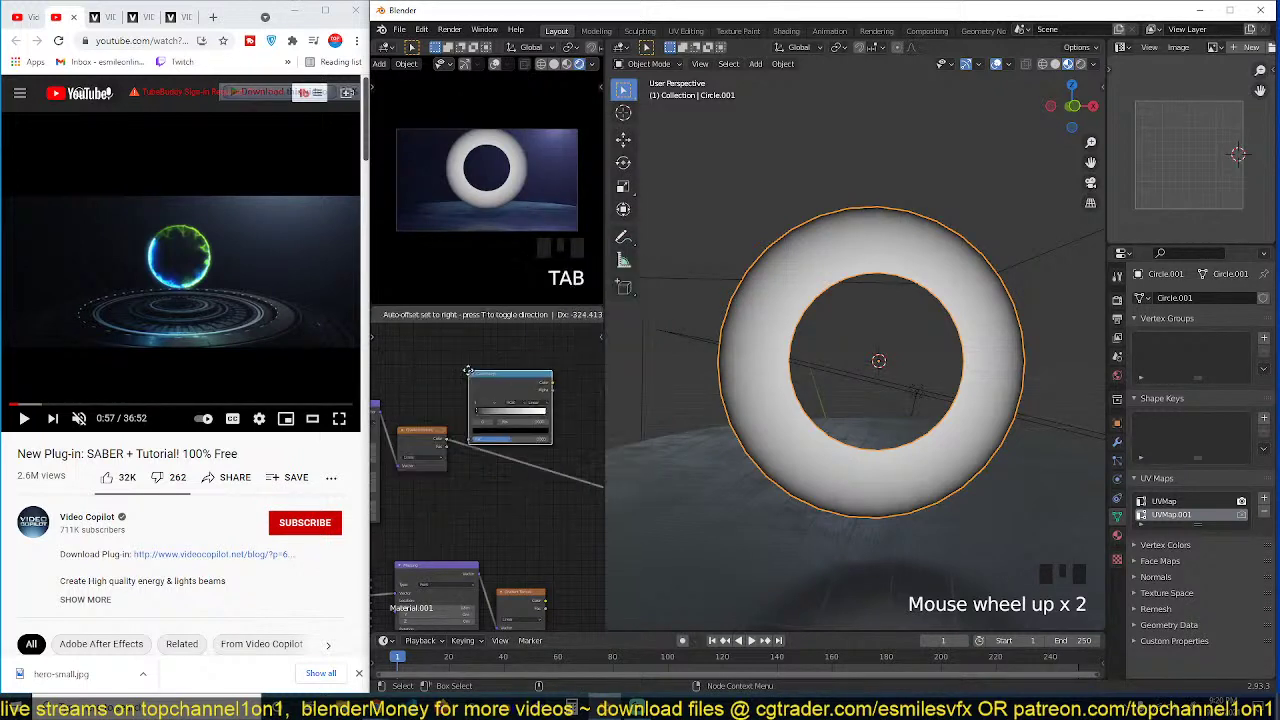
{"action": "left_click", "coordinate": [520, 398]}
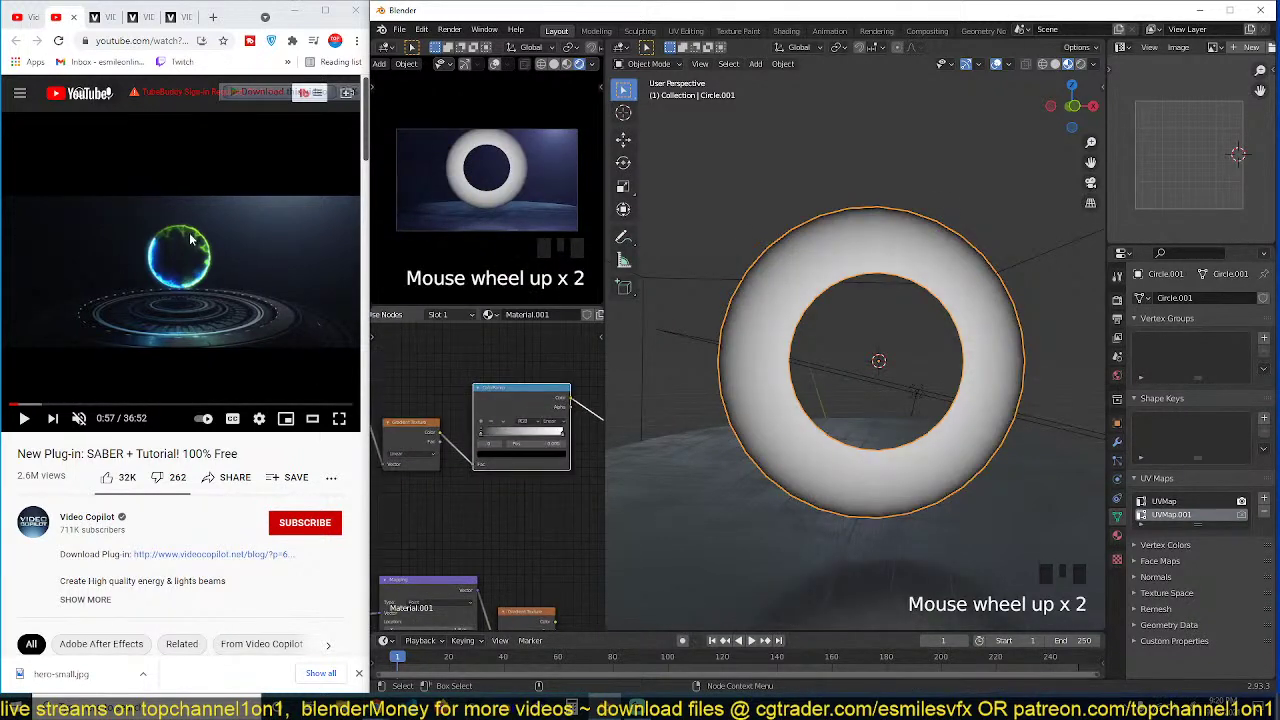
Step: Move the ColorRamp's black and white stops inward, add another stop, and colour the last stop black to form a white band
{"action": "scroll", "coordinate": [427, 430], "scroll_direction": "up", "scroll_amount": 2}
{"action": "left_click_drag", "start_coordinate": [463, 432], "coordinate": [480, 434]}
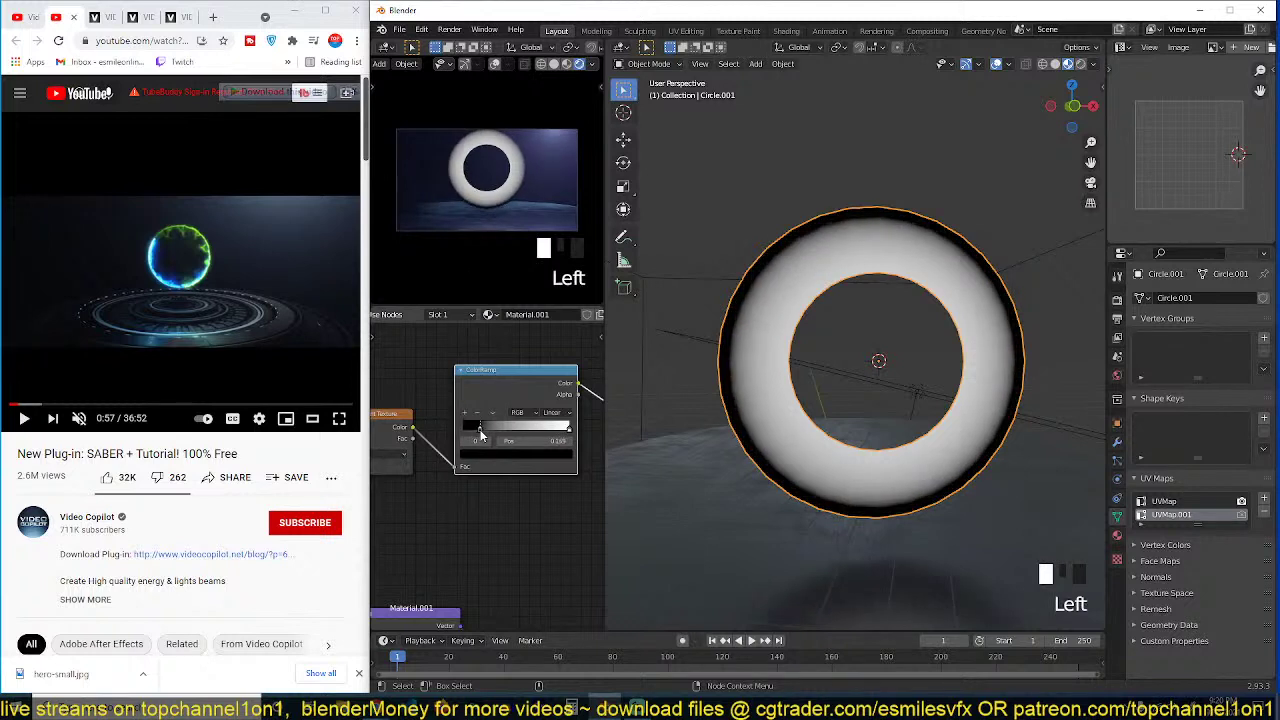
{"action": "left_click_drag", "start_coordinate": [559, 430], "coordinate": [521, 434]}
{"action": "left_click", "coordinate": [464, 414]}
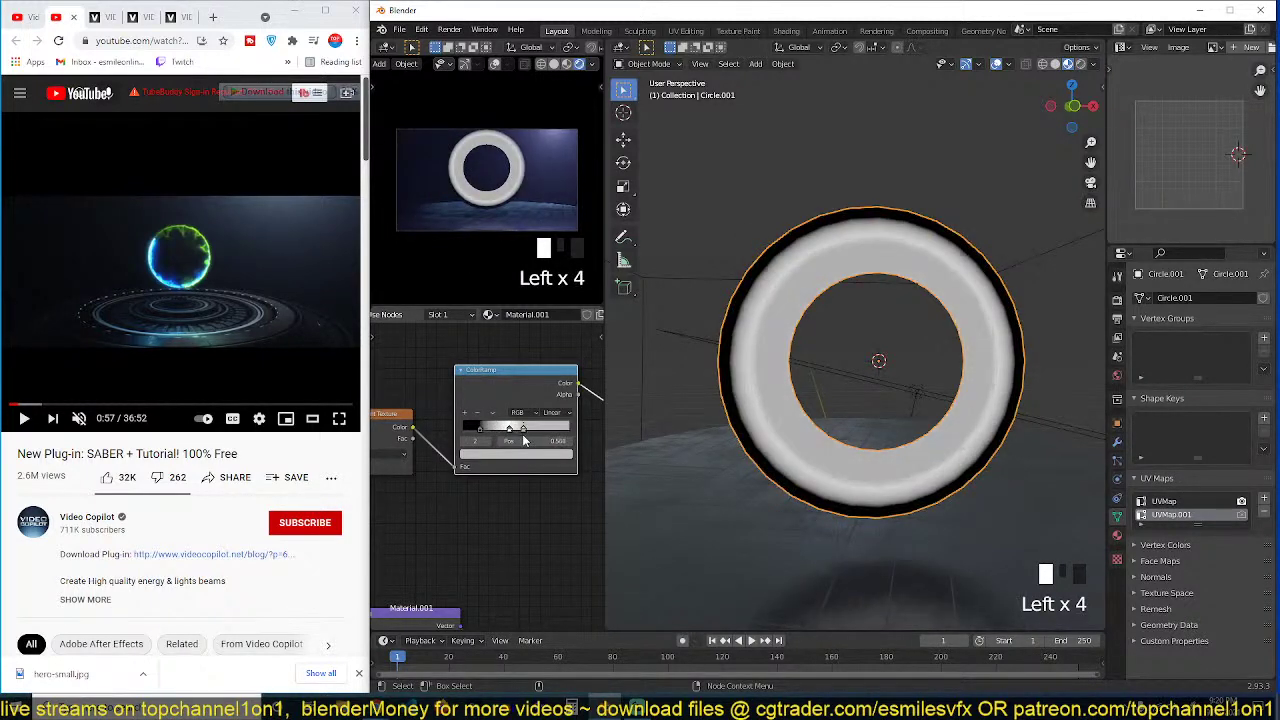
{"action": "left_click", "coordinate": [521, 454]}
{"action": "left_click_drag", "start_coordinate": [549, 345], "coordinate": [552, 397]}
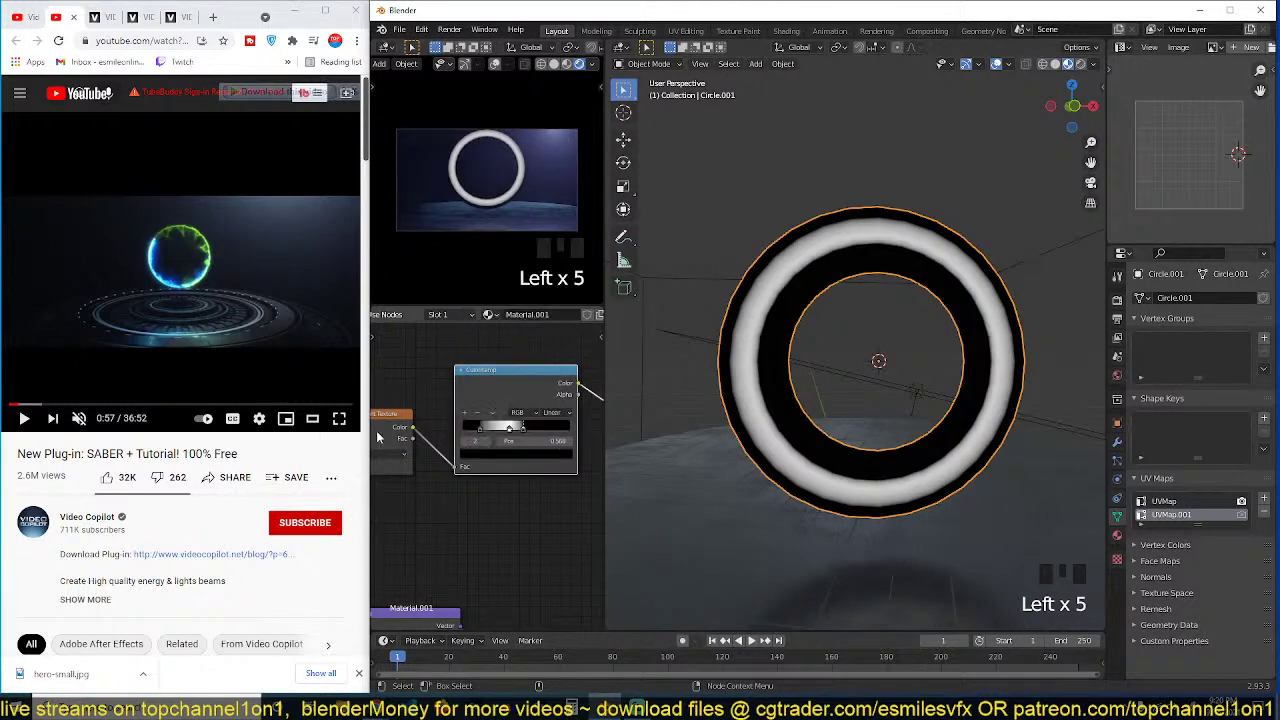
Step: Narrow the white band to a thin line by moving the ColorRamp's white and last black stops close to the first stop
{"action": "left_click", "coordinate": [495, 430]}
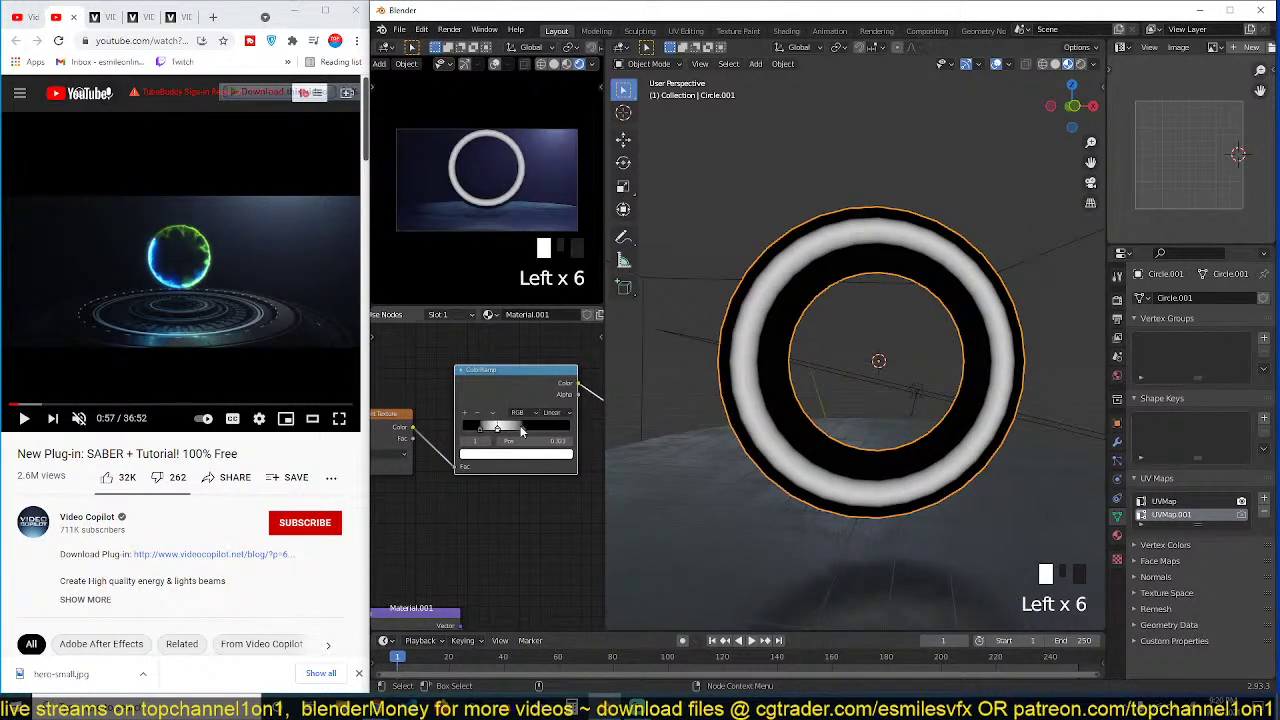
{"action": "left_click_drag", "start_coordinate": [521, 431], "coordinate": [481, 426]}
{"action": "left_click", "coordinate": [493, 432]}
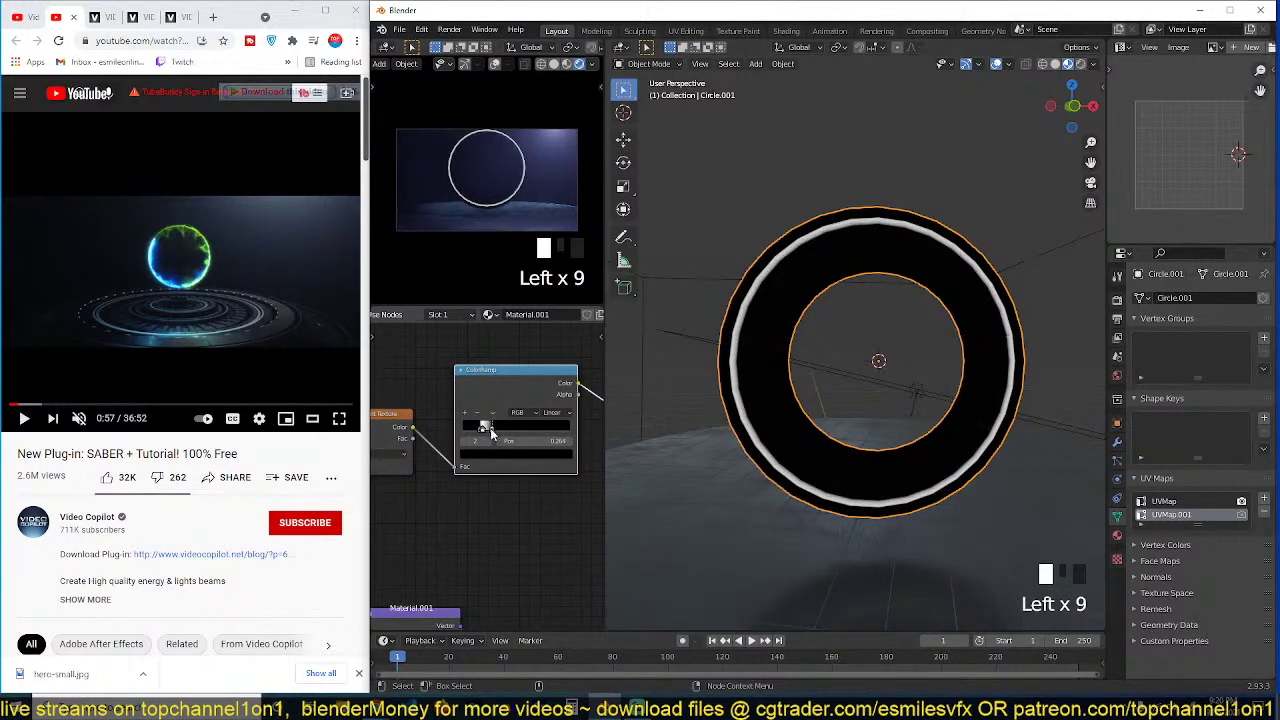
{"action": "left_click", "coordinate": [486, 427]}
Step: Try Constant interpolation on the ColorRamp, check the line's edges on the ring, and switch back to Linear
{"action": "left_click", "coordinate": [552, 412]}
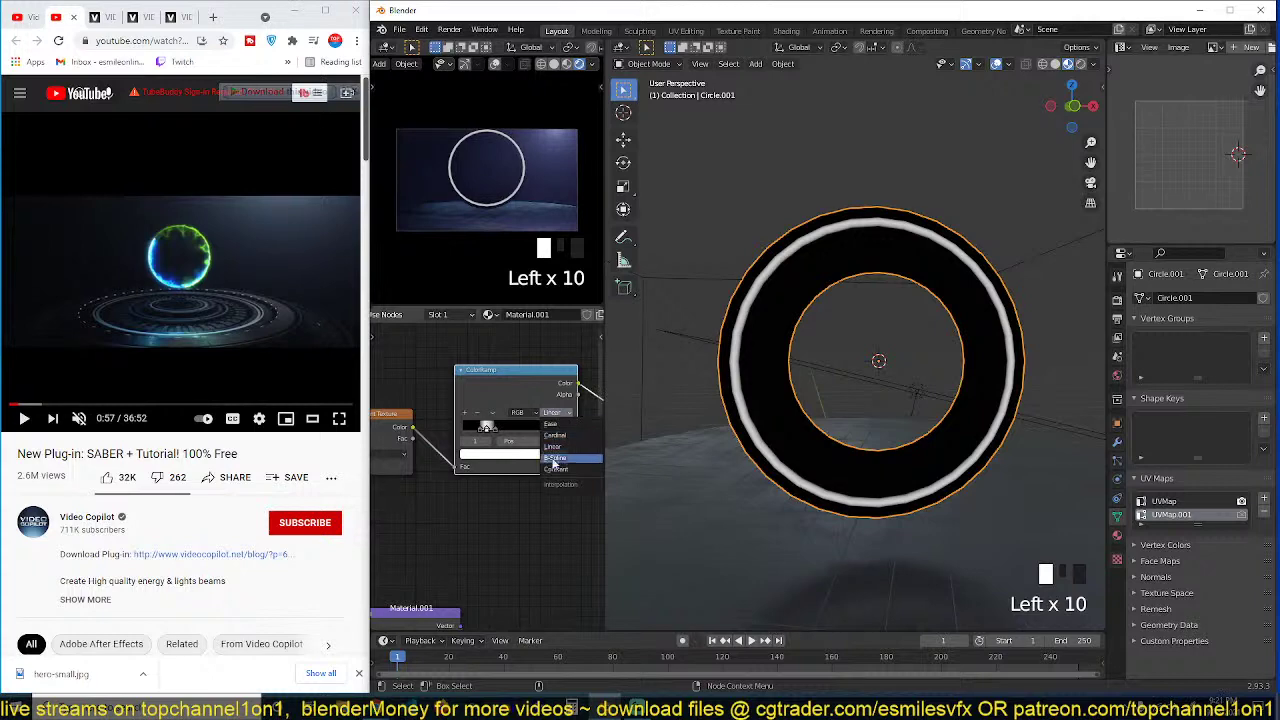
{"action": "left_click", "coordinate": [559, 471]}
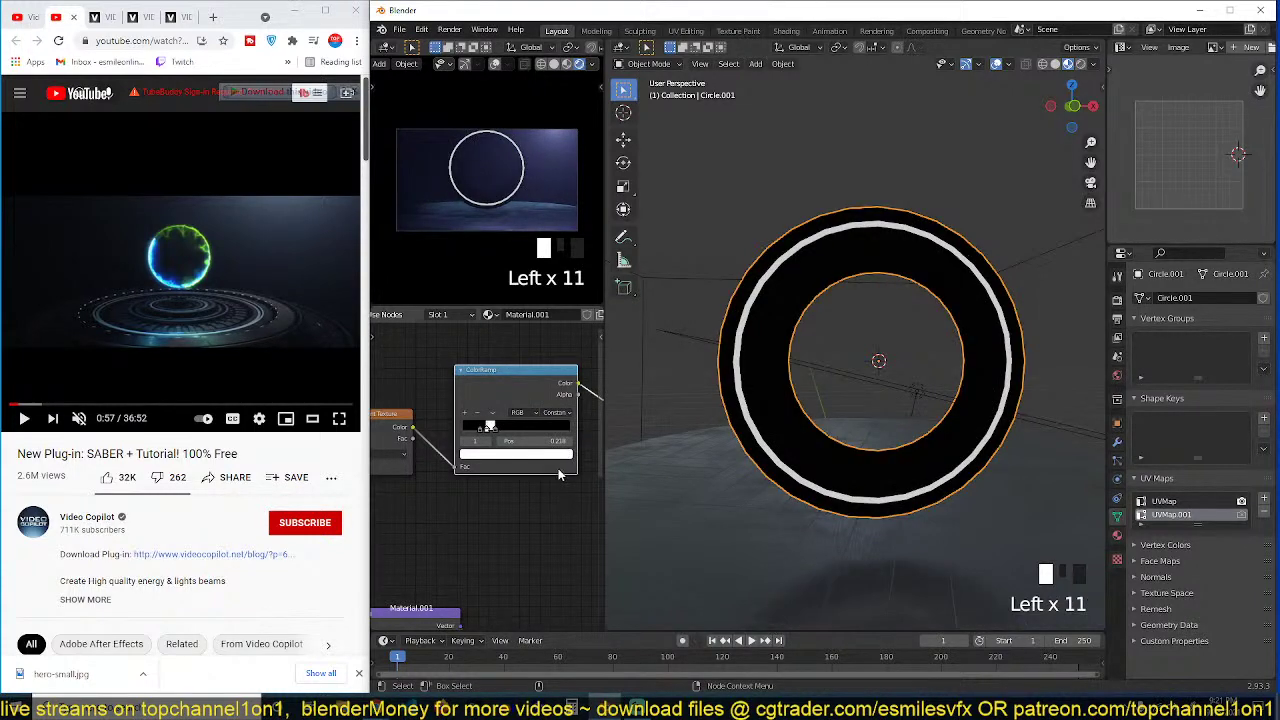
{"action": "scroll", "coordinate": [713, 390], "scroll_direction": "up", "scroll_amount": 2}
{"action": "scroll", "coordinate": [716, 393], "scroll_direction": "down", "scroll_amount": 1}
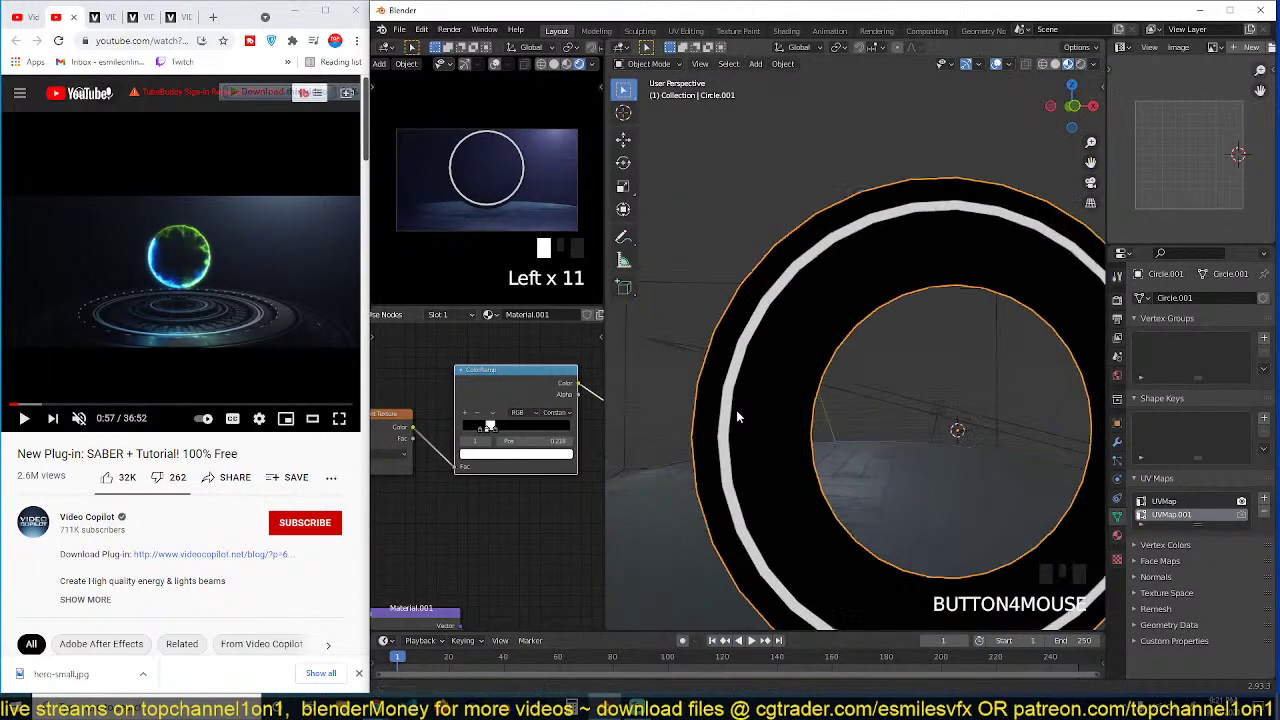
{"action": "scroll", "coordinate": [521, 426], "scroll_direction": "up", "scroll_amount": 1}
{"action": "left_click", "coordinate": [557, 408]}
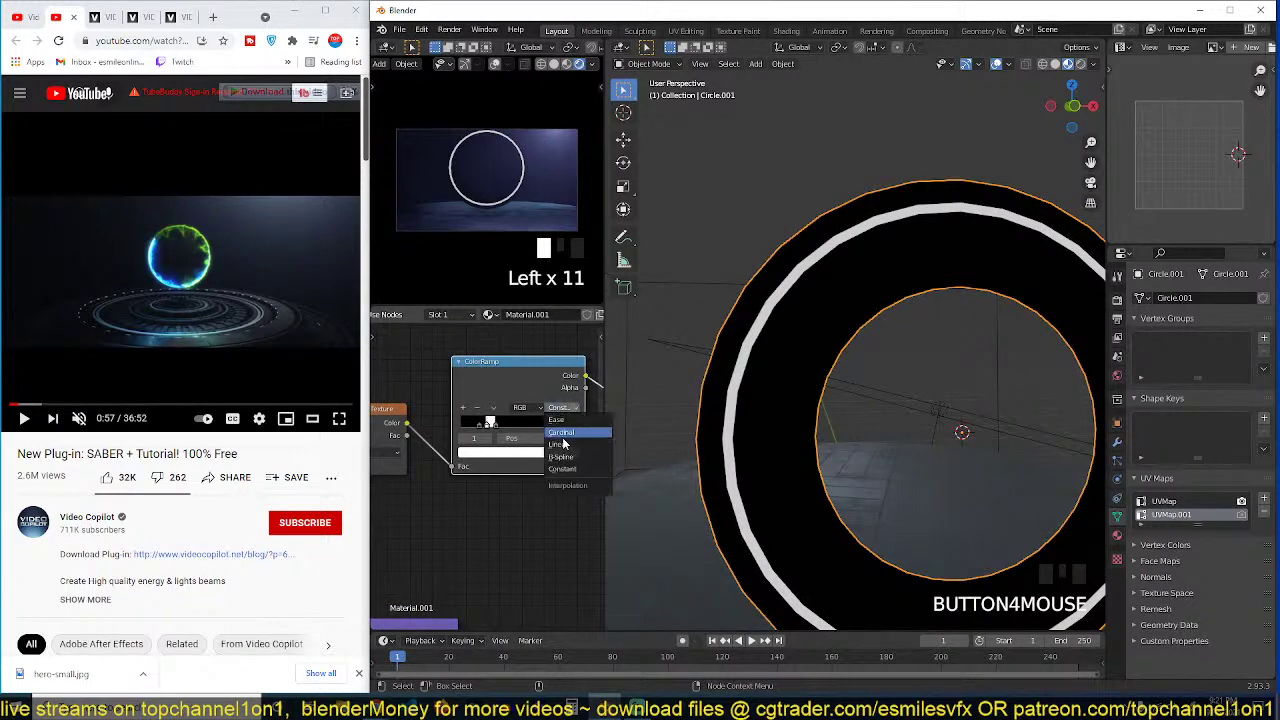
{"action": "left_click", "coordinate": [560, 444]}
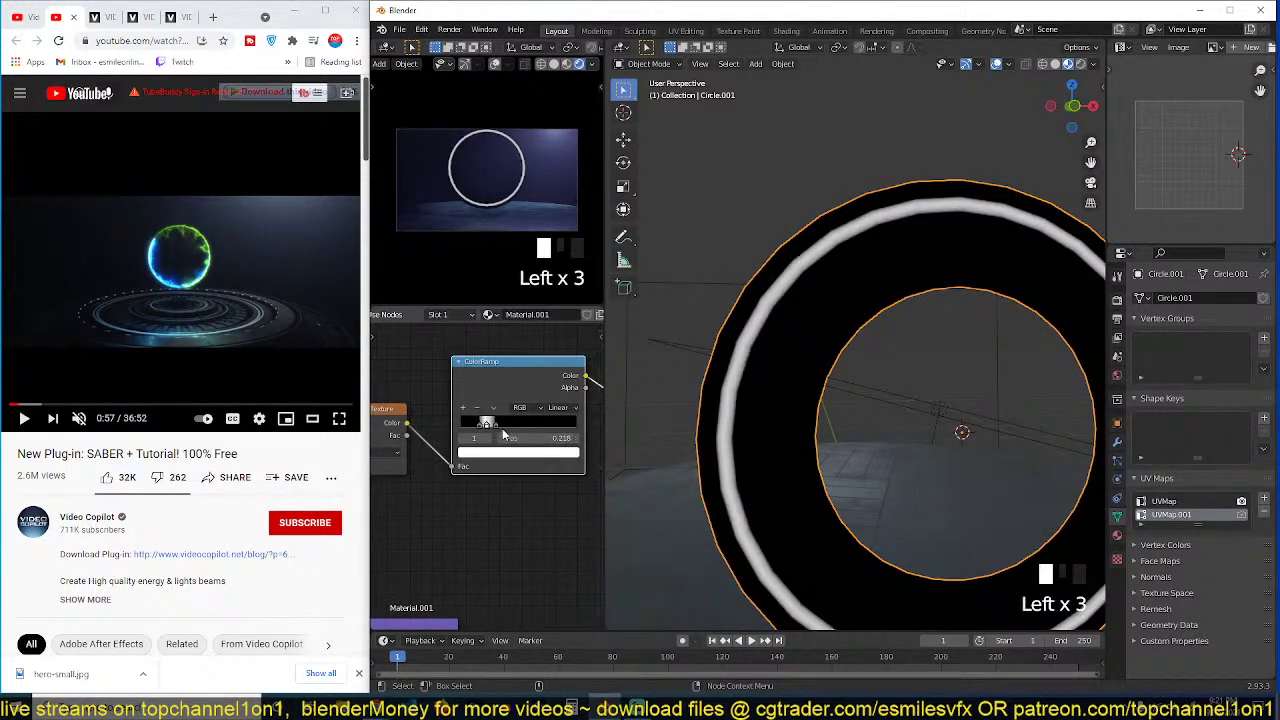
Step: Set the ColorRamp's last black stop to position 0.273 and add level 2 subdivision to the ring
{"action": "left_click", "coordinate": [493, 424]}
{"action": "scroll", "coordinate": [810, 375], "scroll_direction": "down", "scroll_amount": 3}
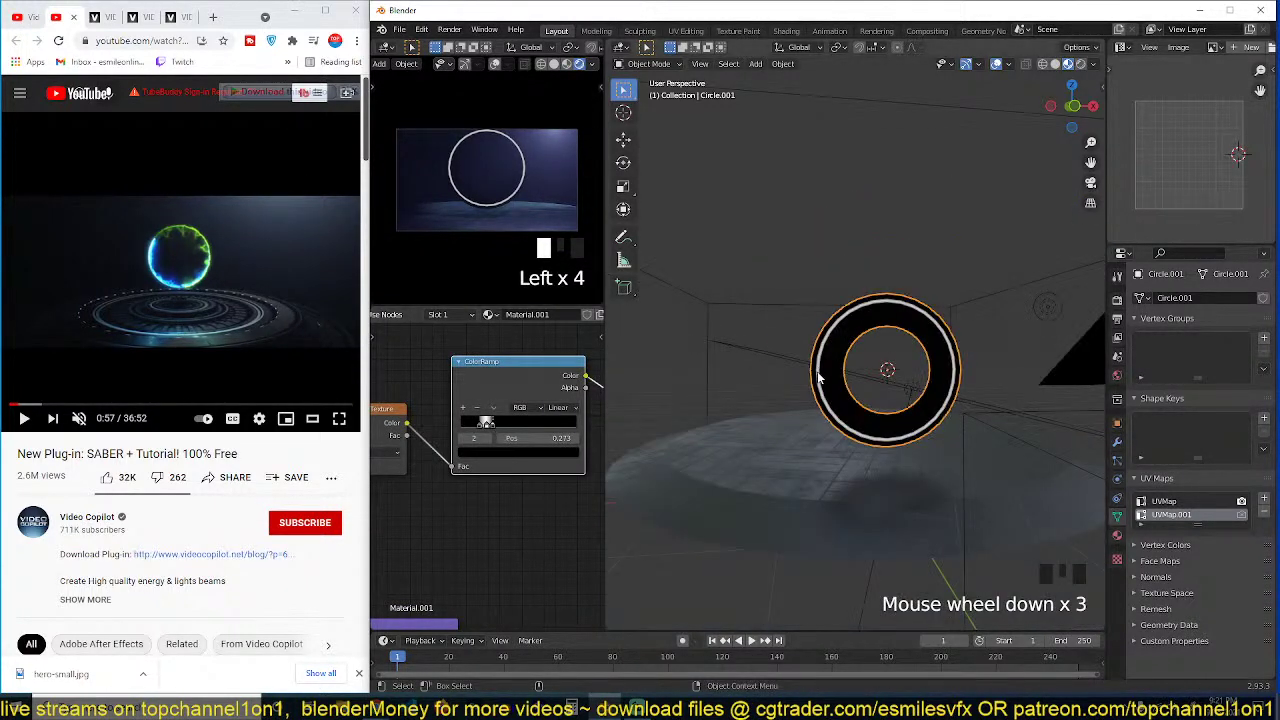
{"action": "middle_click_drag", "start_coordinate": [818, 386], "coordinate": [786, 411], "text": "shift"}
{"action": "scroll", "coordinate": [786, 411], "scroll_direction": "up", "scroll_amount": 2}
{"action": "key", "text": "ctrl+2"}
{"action": "scroll", "coordinate": [759, 415], "scroll_direction": "up", "scroll_amount": 2}
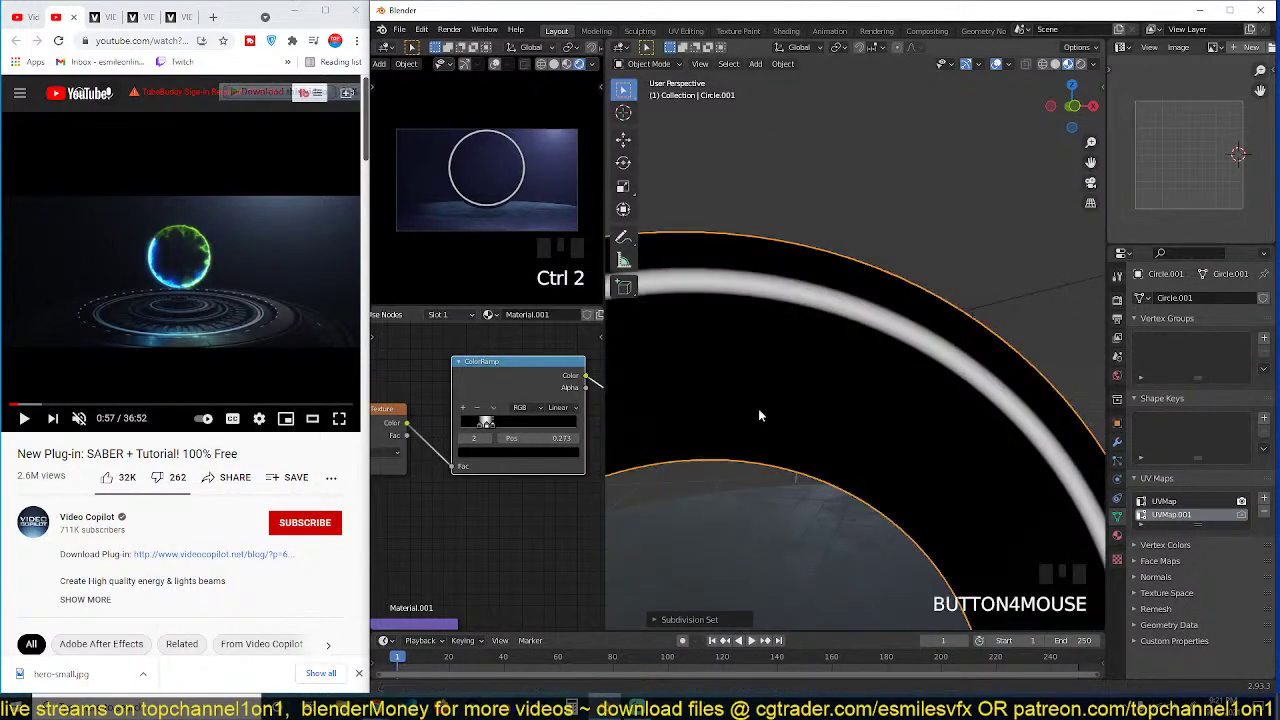
{"action": "scroll", "coordinate": [759, 416], "scroll_direction": "down", "scroll_amount": 3}
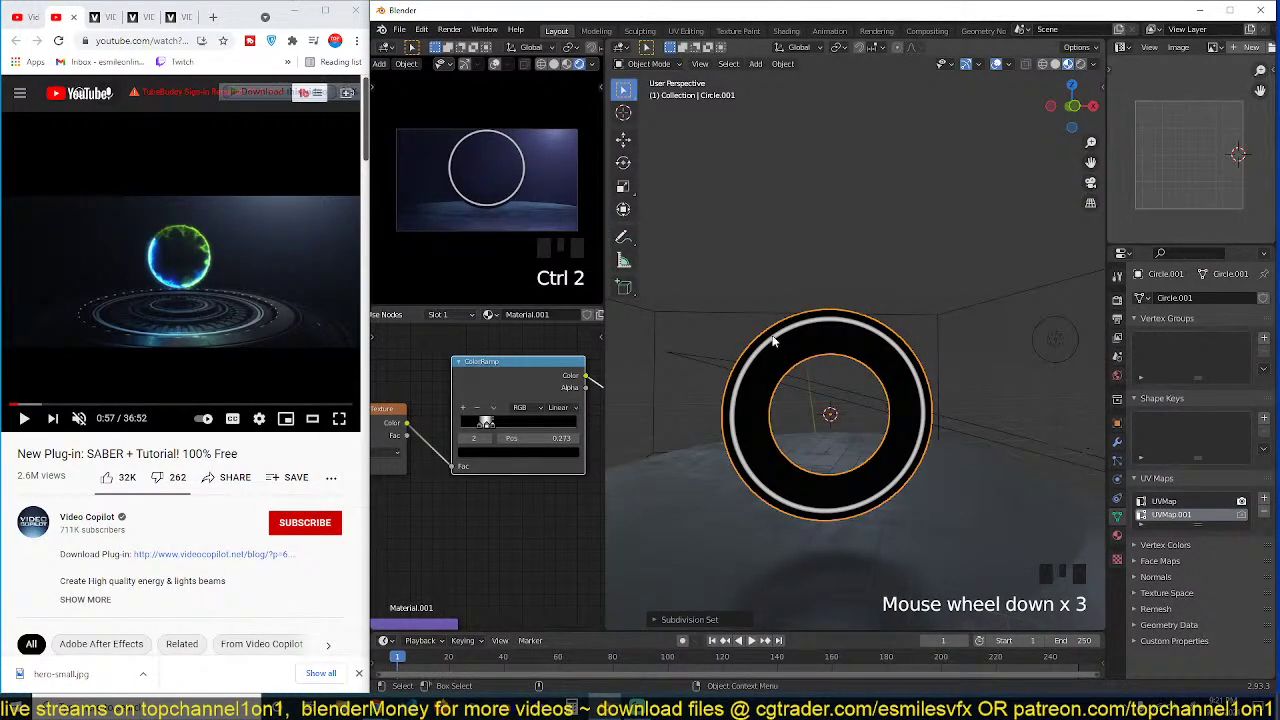
{"action": "middle_click_drag", "start_coordinate": [795, 388], "coordinate": [805, 363], "text": "shift"}
Step: Combine the ColorRamp with the lower Gradient Texture through a Mix node, and position that node before the material output
{"action": "scroll", "coordinate": [491, 386], "scroll_direction": "down", "scroll_amount": 6}
{"action": "mouse_move", "coordinate": [501, 402]}
{"action": "middle_mouse_down"}
{"action": "mouse_move", "coordinate": [503, 448]}
{"action": "mouse_move", "coordinate": [519, 392]}
{"action": "middle_mouse_up"}
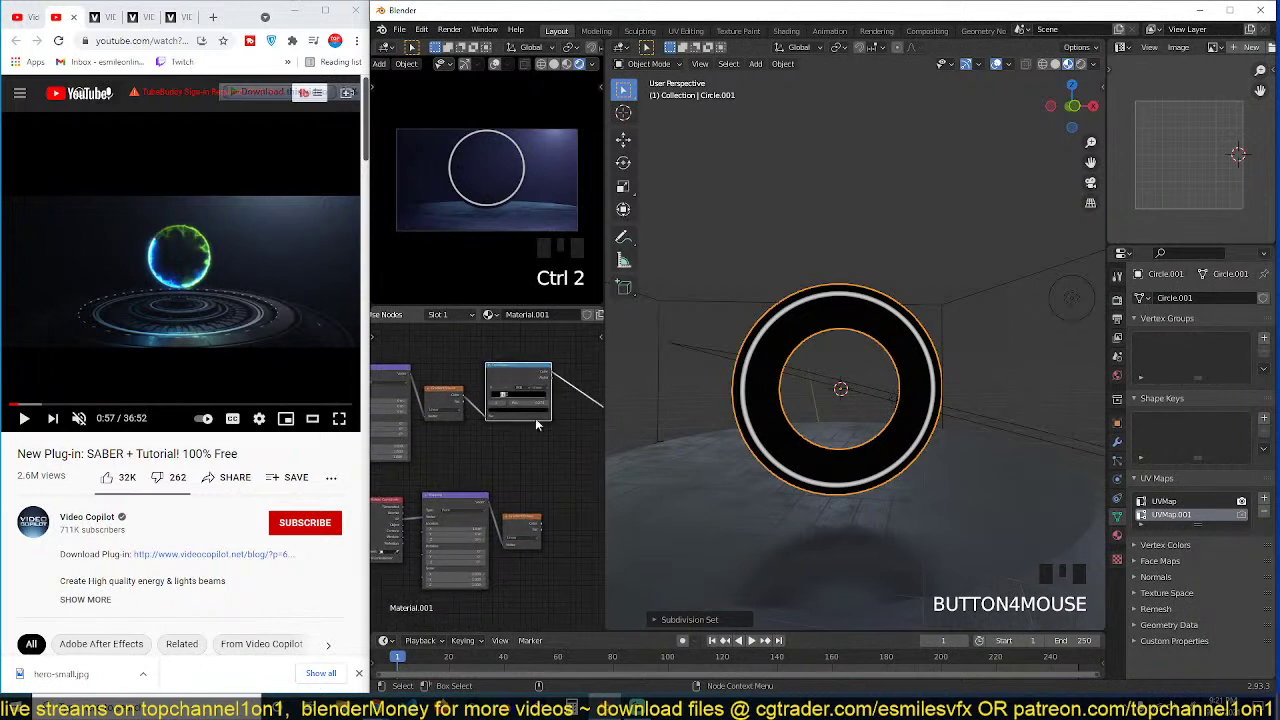
{"action": "left_click", "coordinate": [532, 517]}
{"action": "left_click_drag", "start_coordinate": [532, 517], "coordinate": [528, 497]}
{"action": "right_click_drag", "start_coordinate": [533, 490], "coordinate": [533, 383], "text": "ctrl+shift"}
{"action": "middle_click_drag", "start_coordinate": [519, 453], "coordinate": [386, 438]}
{"action": "scroll", "coordinate": [433, 437], "scroll_direction": "up", "scroll_amount": 4}
{"action": "left_click", "coordinate": [428, 421]}
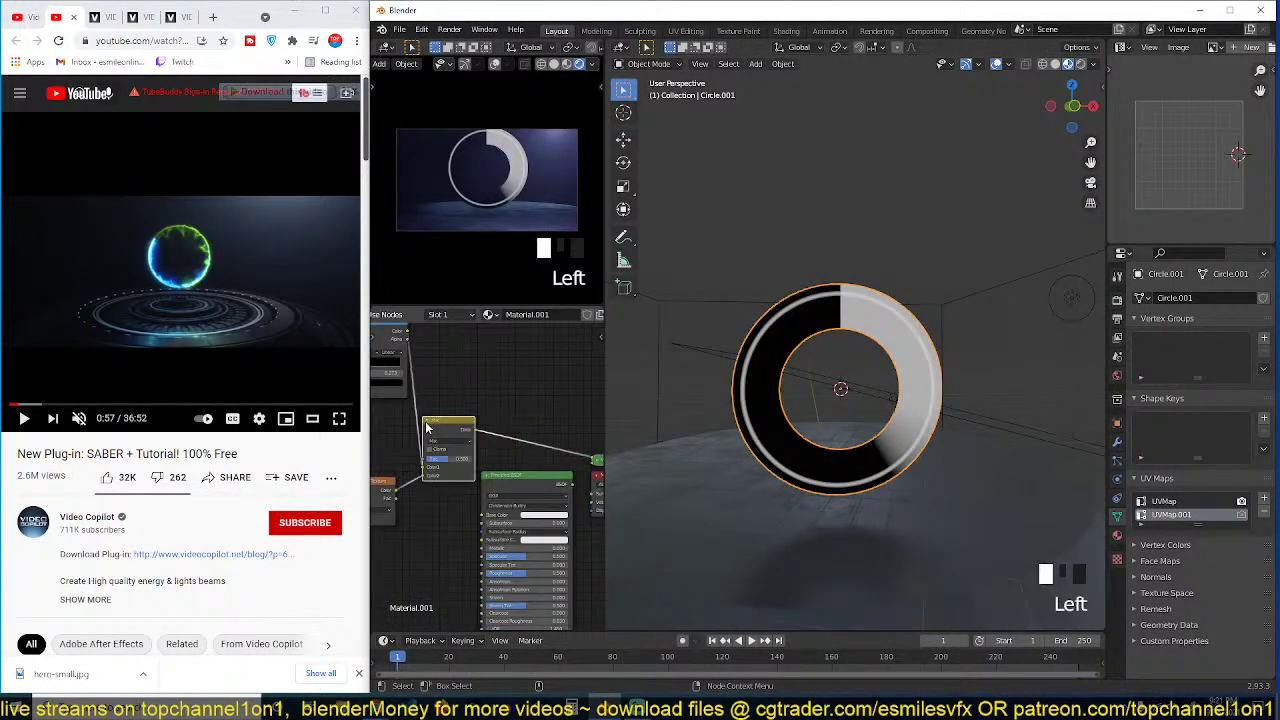
{"action": "left_click_drag", "start_coordinate": [431, 423], "coordinate": [455, 401]}
Step: Set the Mix node's blend mode to Subtract and raise its factor
{"action": "scroll", "coordinate": [460, 406], "scroll_direction": "up", "scroll_amount": 5}
{"action": "left_click", "coordinate": [485, 389]}
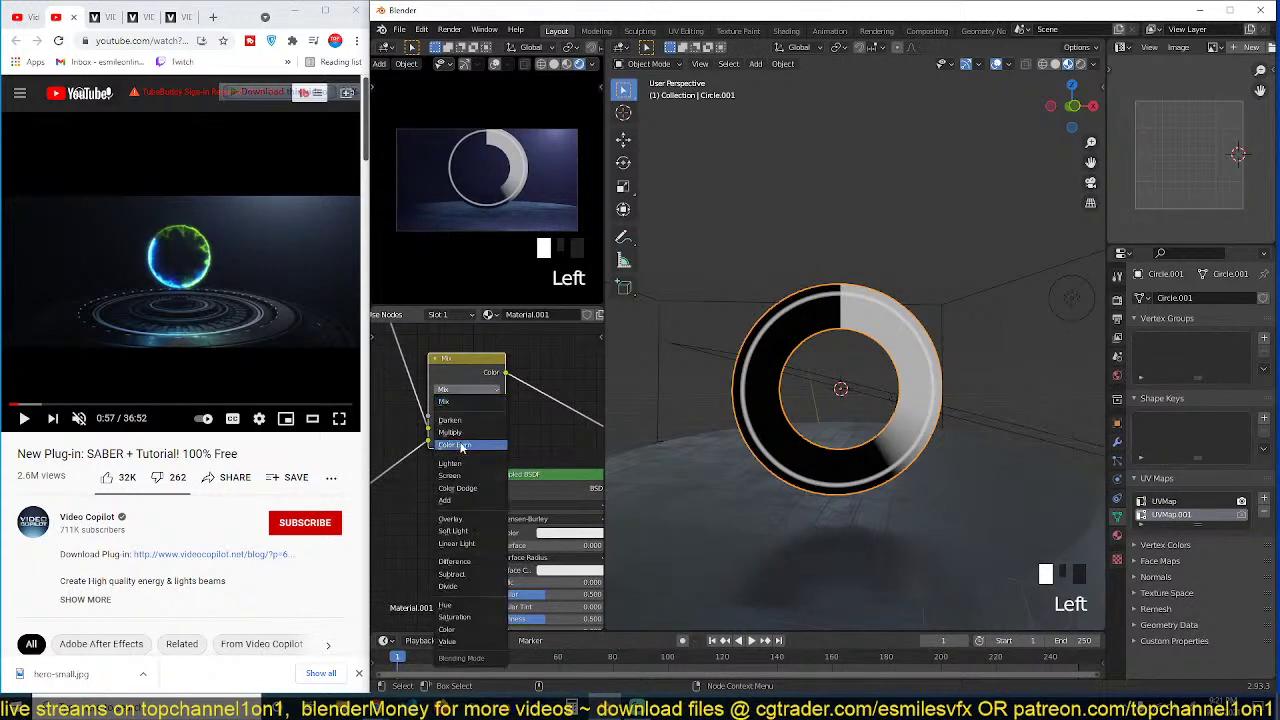
{"action": "left_click", "coordinate": [461, 576]}
{"action": "scroll", "coordinate": [475, 395], "scroll_direction": "up", "scroll_amount": 1}
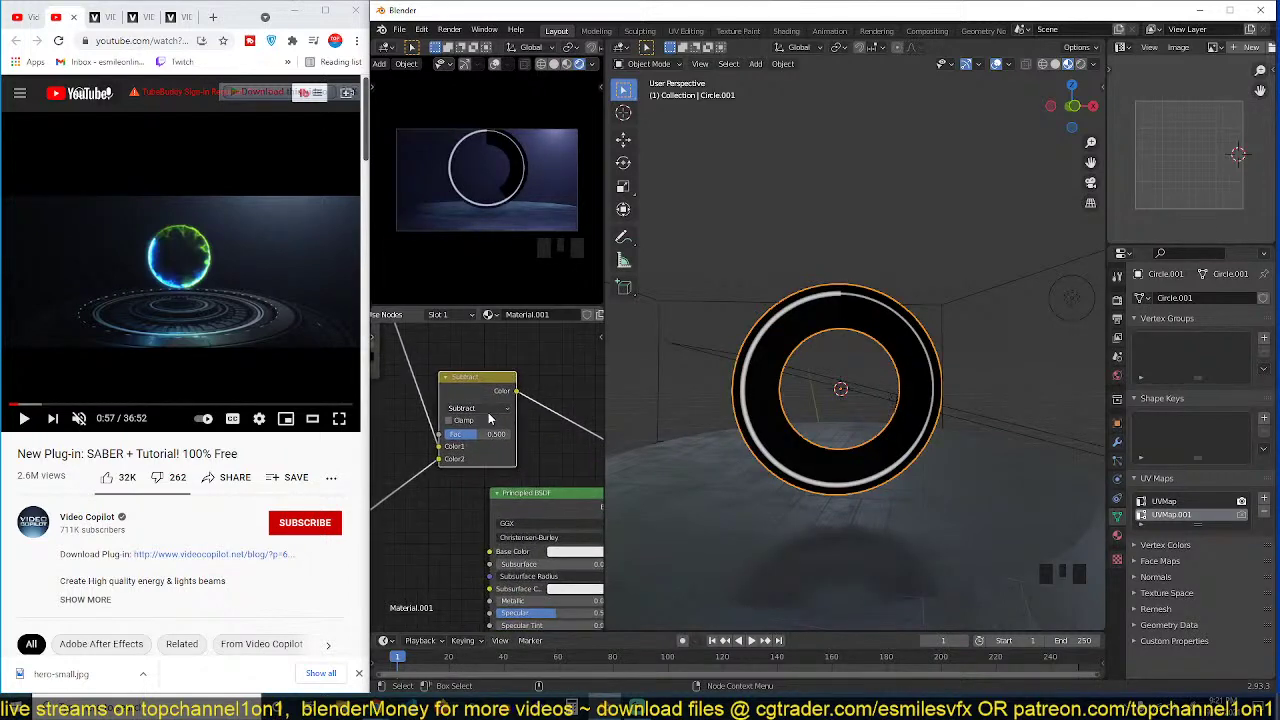
{"action": "left_click_drag", "start_coordinate": [478, 427], "coordinate": [530, 427]}
Step: Try adjusting the lower Mapping node's values and undo the changes
{"action": "scroll", "coordinate": [486, 470], "scroll_direction": "down", "scroll_amount": 2}
{"action": "middle_click_drag", "start_coordinate": [486, 470], "coordinate": [532, 460]}
{"action": "scroll", "coordinate": [872, 430], "scroll_direction": "down", "scroll_amount": 2}
{"action": "middle_click_drag", "start_coordinate": [402, 454], "coordinate": [540, 426]}
{"action": "key", "text": "grave"}
{"action": "middle_click_drag", "start_coordinate": [738, 366], "coordinate": [746, 388]}
{"action": "middle_click_drag", "start_coordinate": [453, 473], "coordinate": [506, 421]}
{"action": "middle_click_drag", "start_coordinate": [543, 490], "coordinate": [492, 482]}
{"action": "left_click_drag", "start_coordinate": [507, 481], "coordinate": [518, 540]}
{"action": "key", "text": "ctrl+z"}
{"action": "key", "text": "ctrl+z"}
{"action": "key", "text": "ctrl+z"}
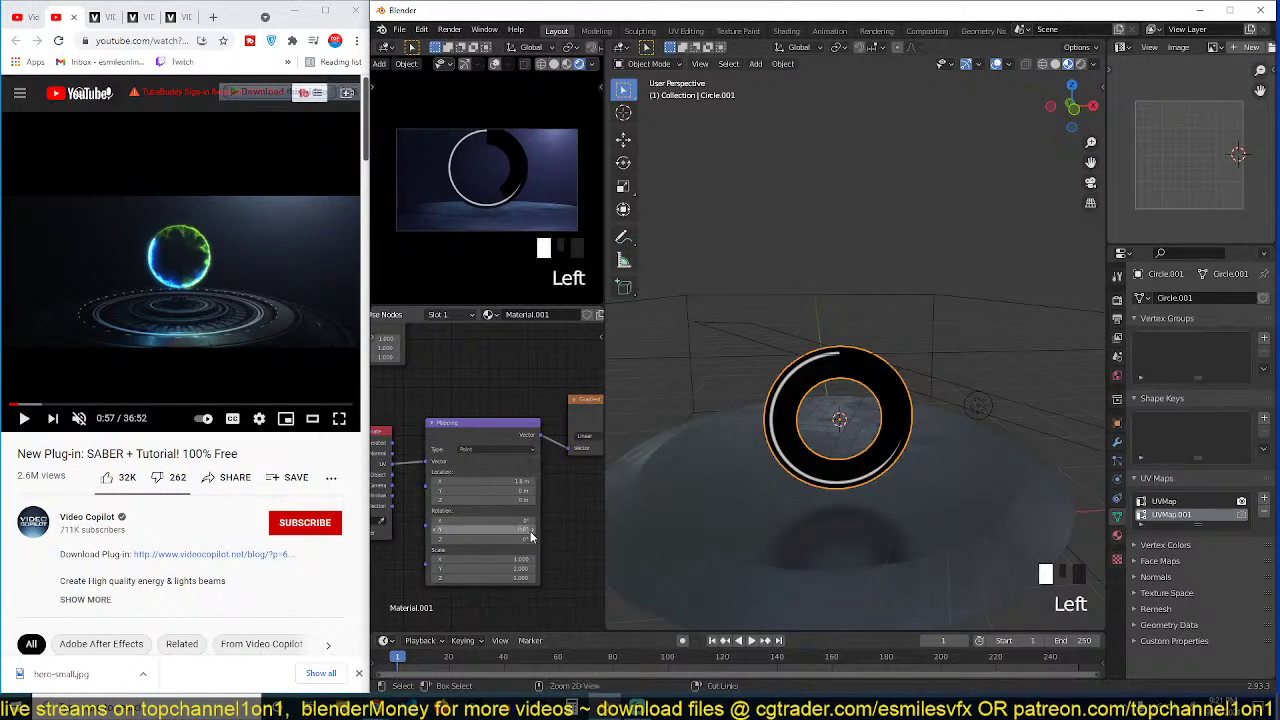
{"action": "key", "text": "ctrl+z"}
Step: Try different uniform scale values on the lower Mapping node, including about 110.8, and revert them
{"action": "middle_click_drag", "start_coordinate": [548, 516], "coordinate": [511, 506]}
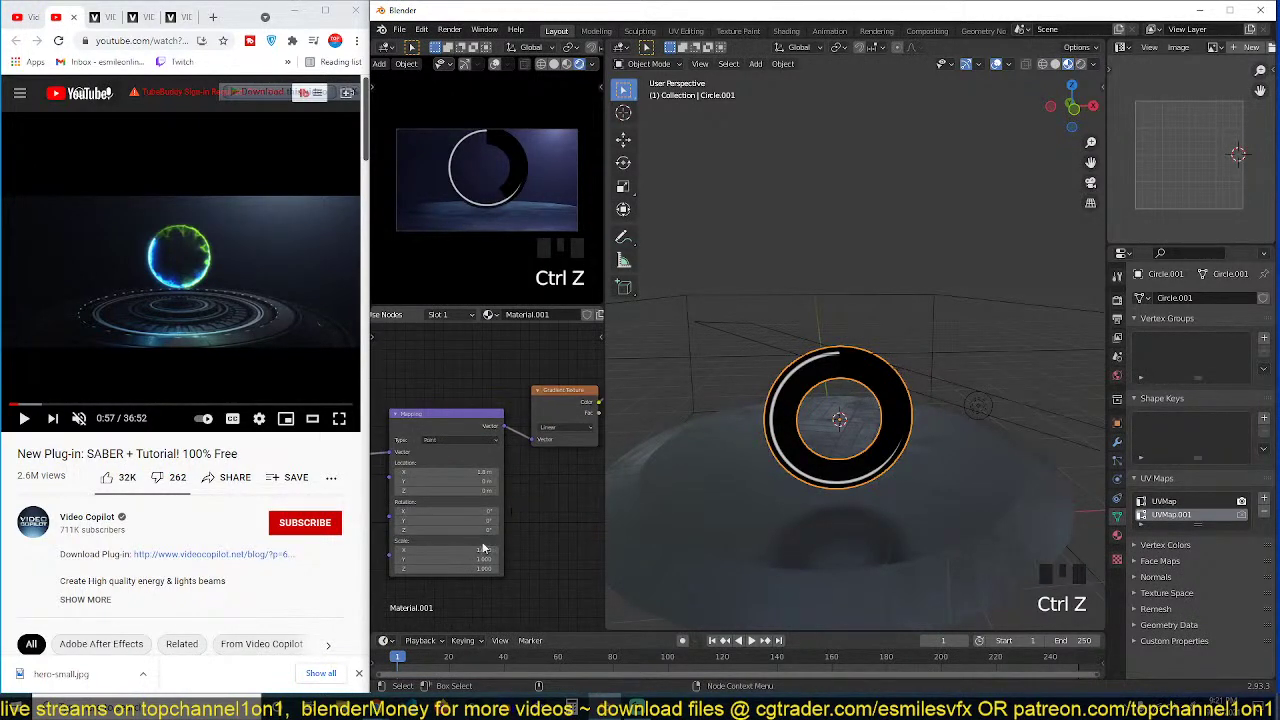
{"action": "left_click_drag", "start_coordinate": [483, 550], "coordinate": [1158, 638]}
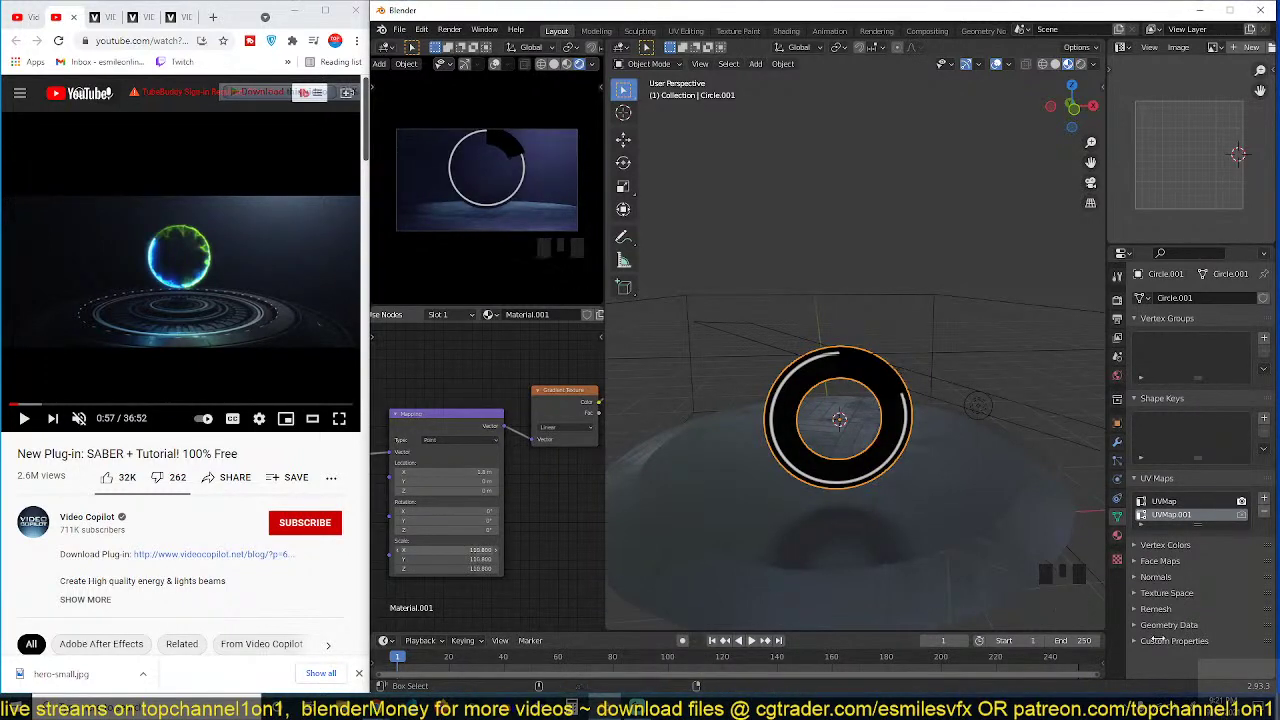
{"action": "key", "text": "Escape"}
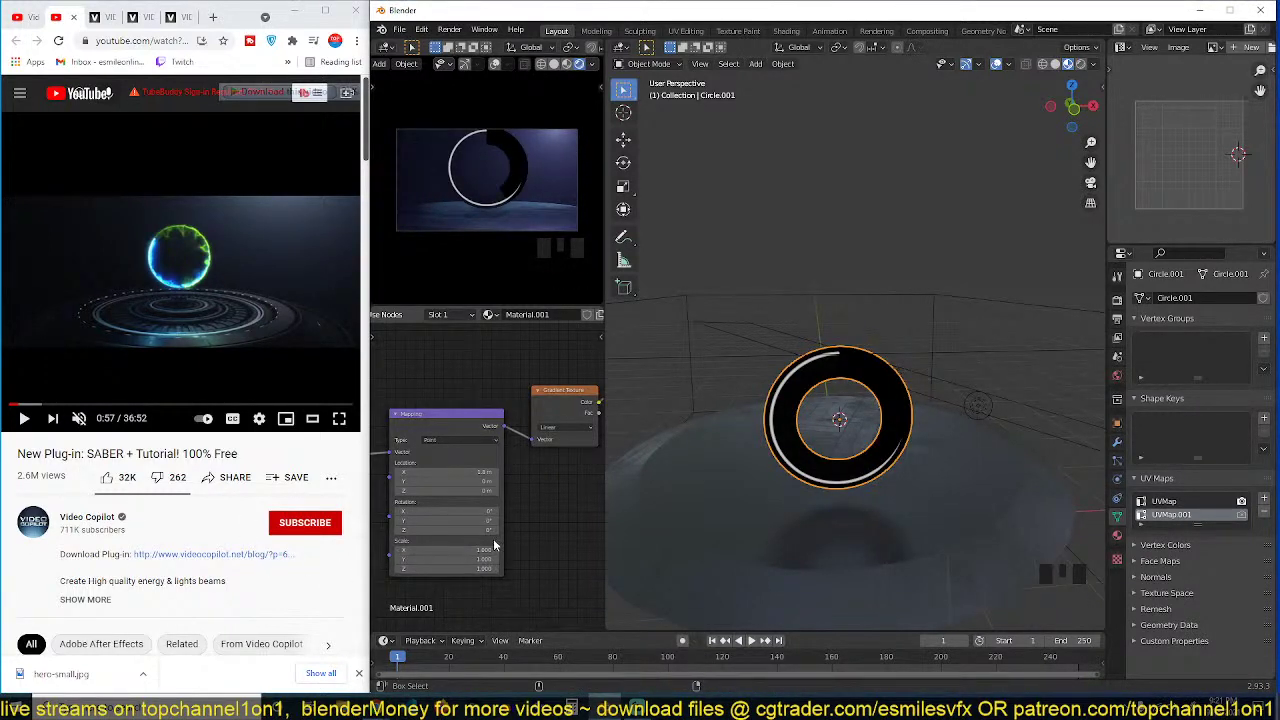
{"action": "left_click_drag", "start_coordinate": [493, 543], "coordinate": [492, 578]}
{"action": "left_click_drag", "start_coordinate": [477, 463], "coordinate": [487, 403]}
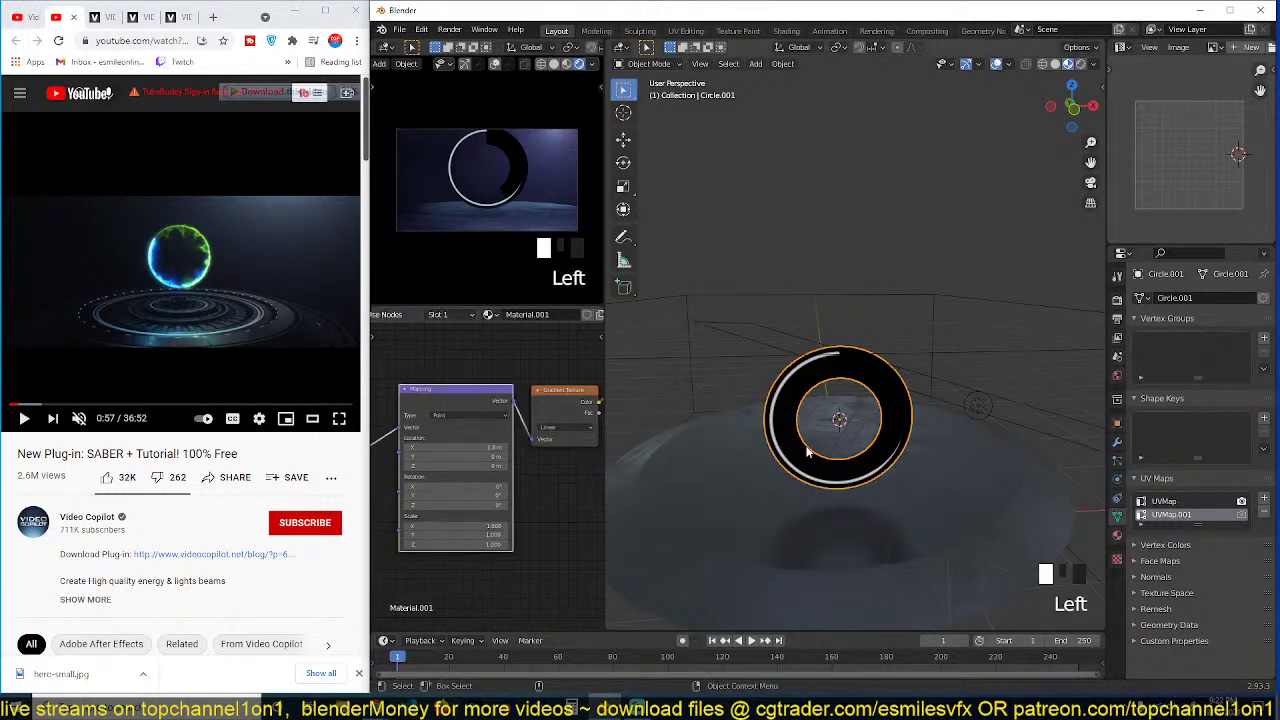
{"action": "left_click_drag", "start_coordinate": [462, 526], "coordinate": [420, 544]}
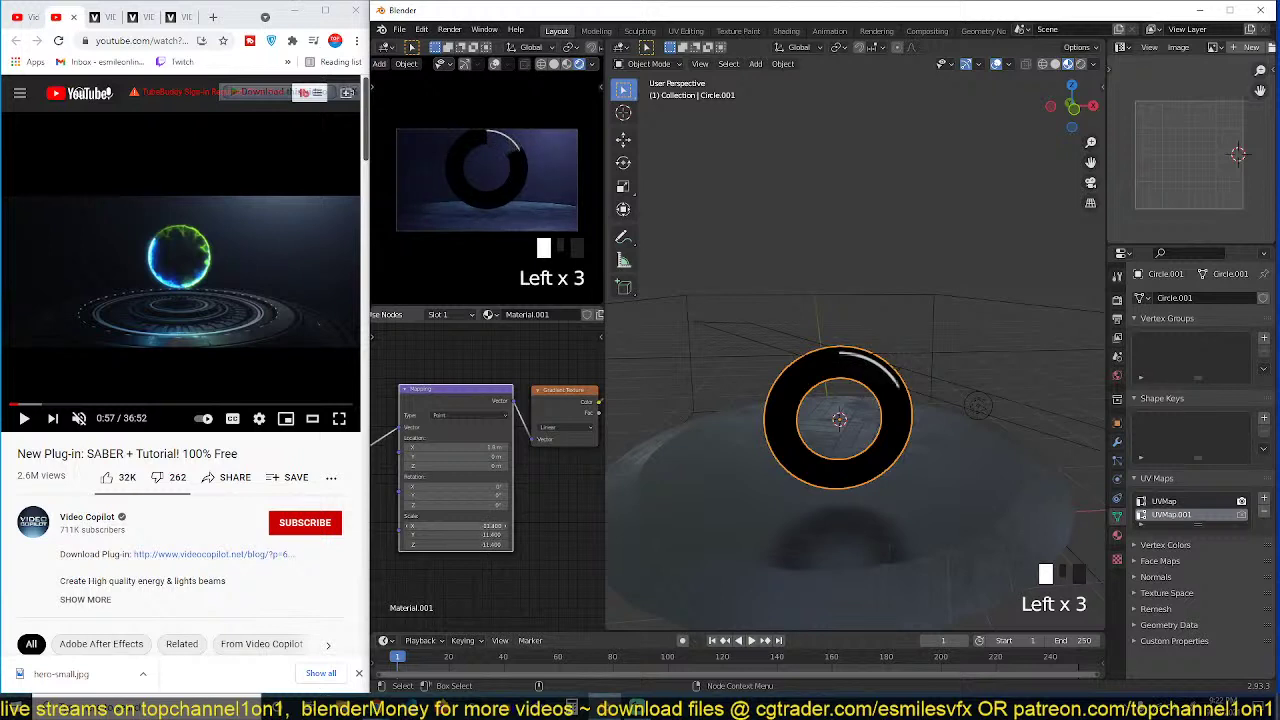
{"action": "key", "text": "ctrl+z"}
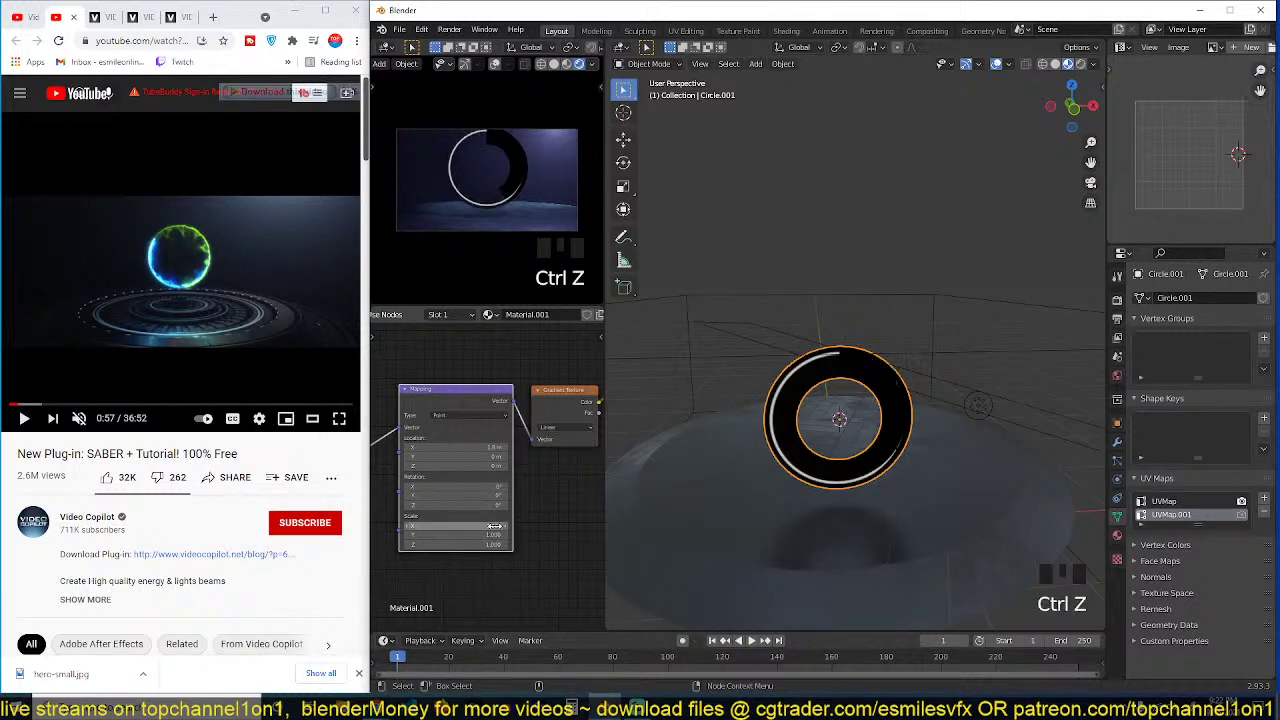
Step: Adjust the lower Mapping node's values until only a small dark gap remains near the top of the ring's line
{"action": "key", "text": "Return"}
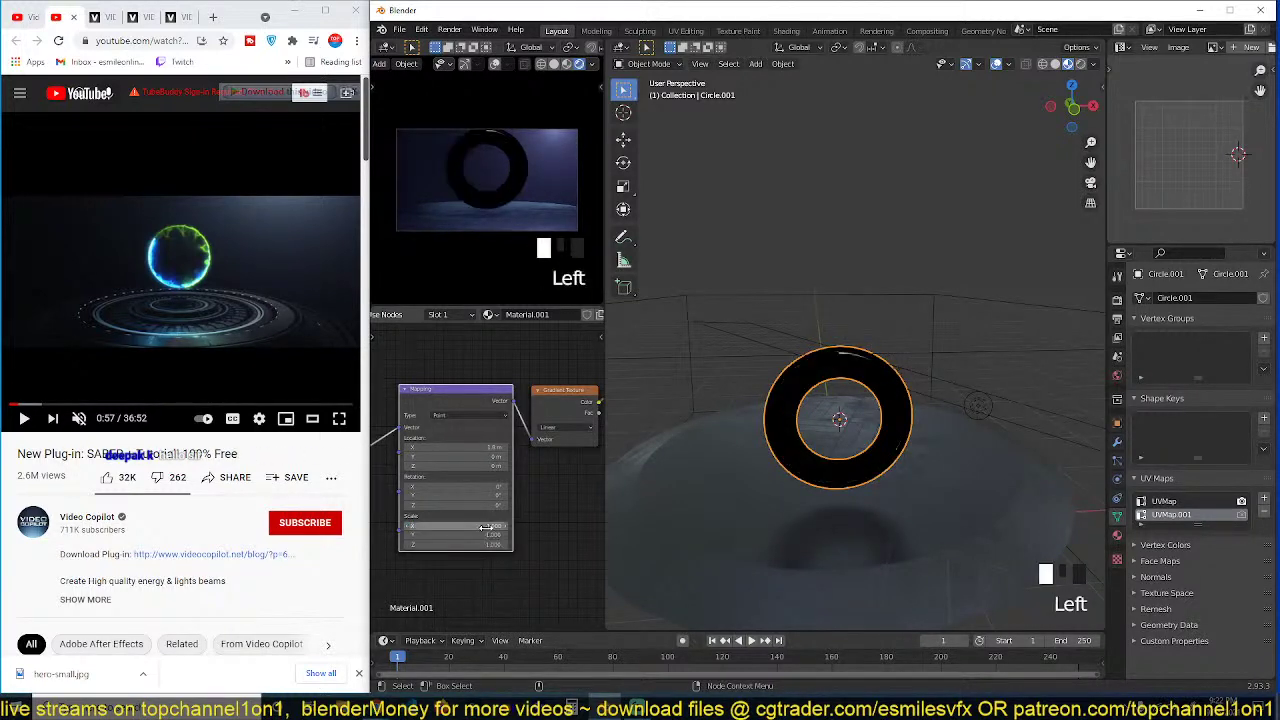
{"action": "left_click", "coordinate": [571, 494]}
{"action": "scroll", "coordinate": [556, 470], "scroll_direction": "down", "scroll_amount": 4}
{"action": "middle_click_drag", "start_coordinate": [508, 478], "coordinate": [480, 450]}
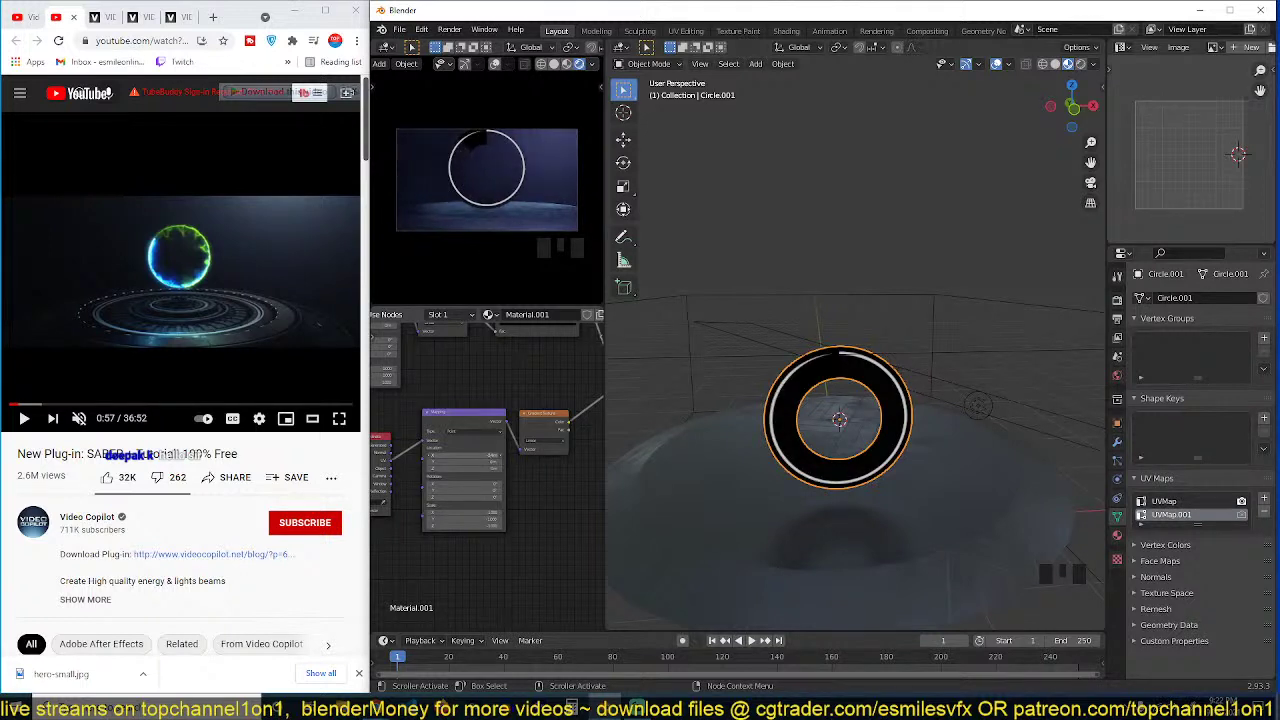
{"action": "scroll", "coordinate": [488, 453], "scroll_direction": "down", "scroll_amount": 3}
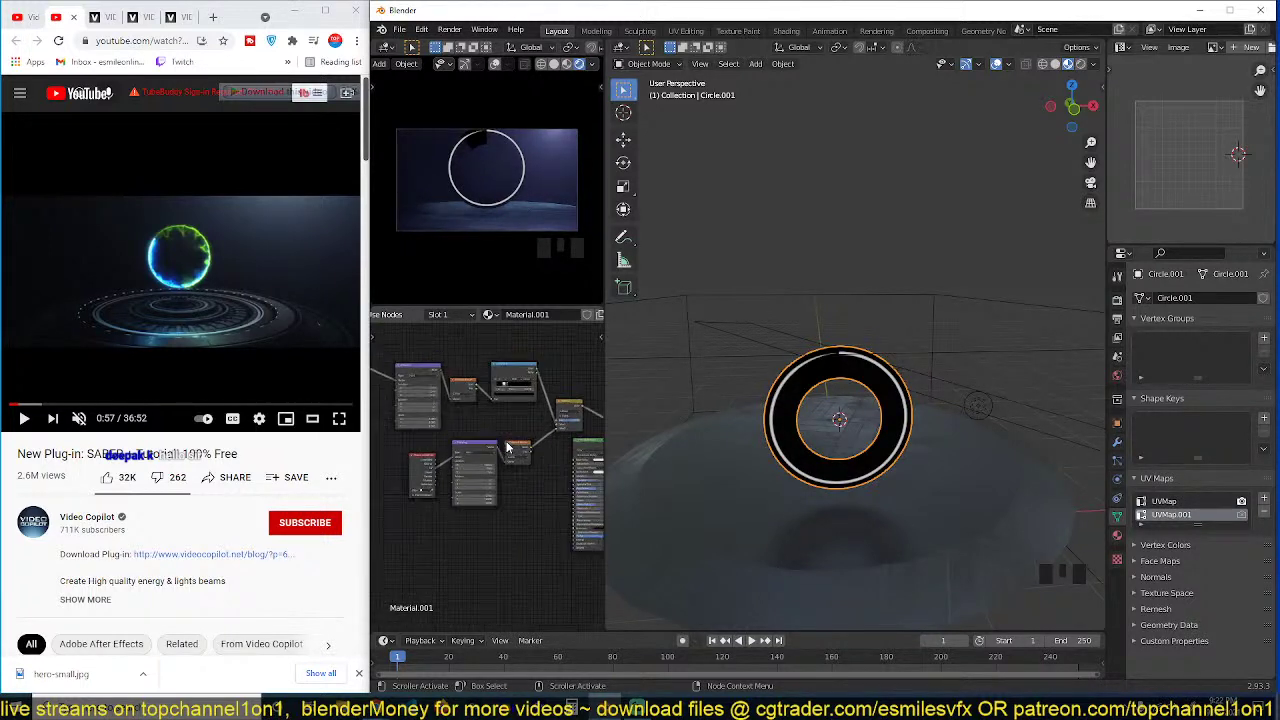
{"action": "middle_click_drag", "start_coordinate": [512, 450], "coordinate": [452, 466]}
{"action": "scroll", "coordinate": [463, 476], "scroll_direction": "up", "scroll_amount": 1}
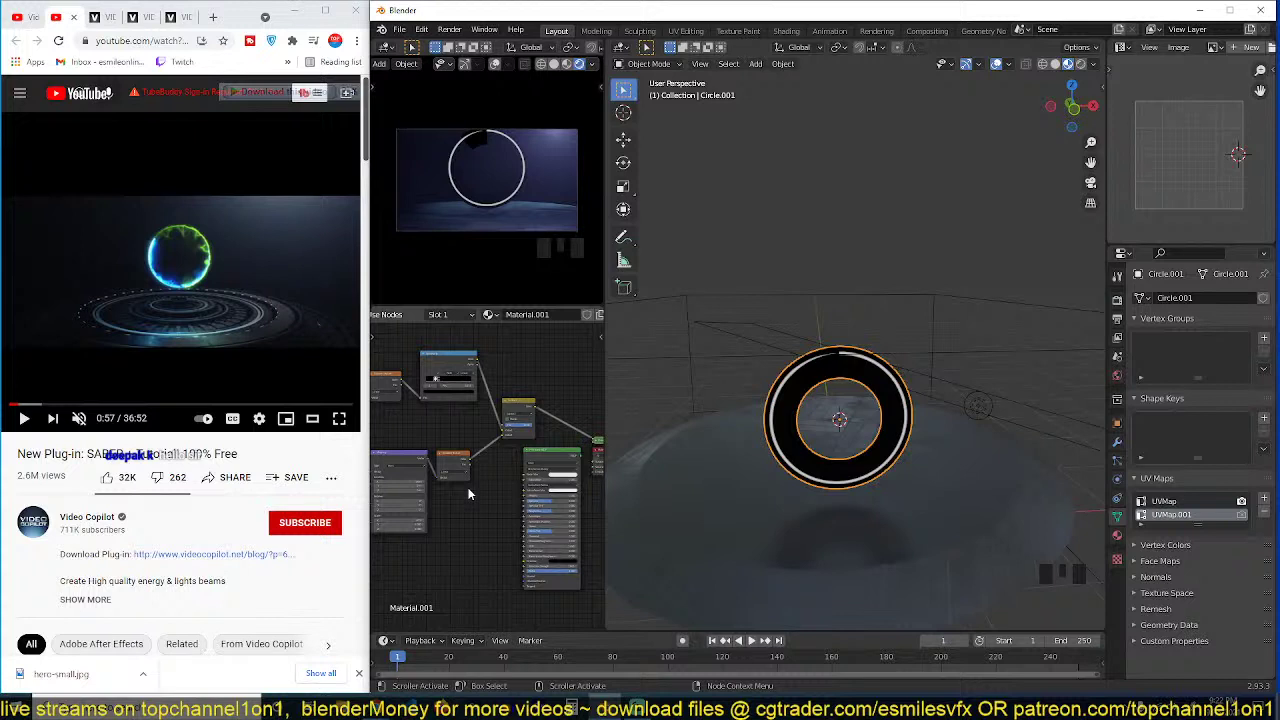
{"action": "scroll", "coordinate": [496, 424], "scroll_direction": "up", "scroll_amount": 2}
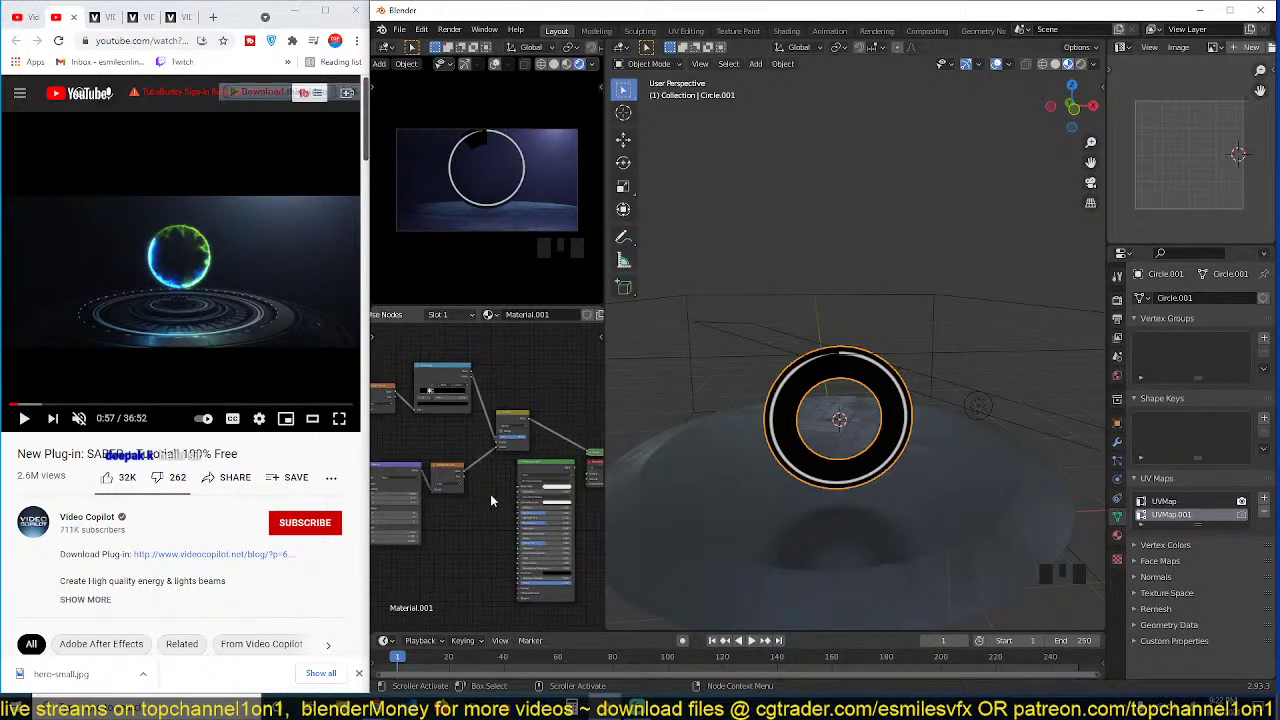
{"action": "scroll", "coordinate": [570, 483], "scroll_direction": "down", "scroll_amount": 1}
{"action": "middle_click_drag", "start_coordinate": [570, 483], "coordinate": [506, 477]}
{"action": "scroll", "coordinate": [458, 482], "scroll_direction": "down", "scroll_amount": 2}
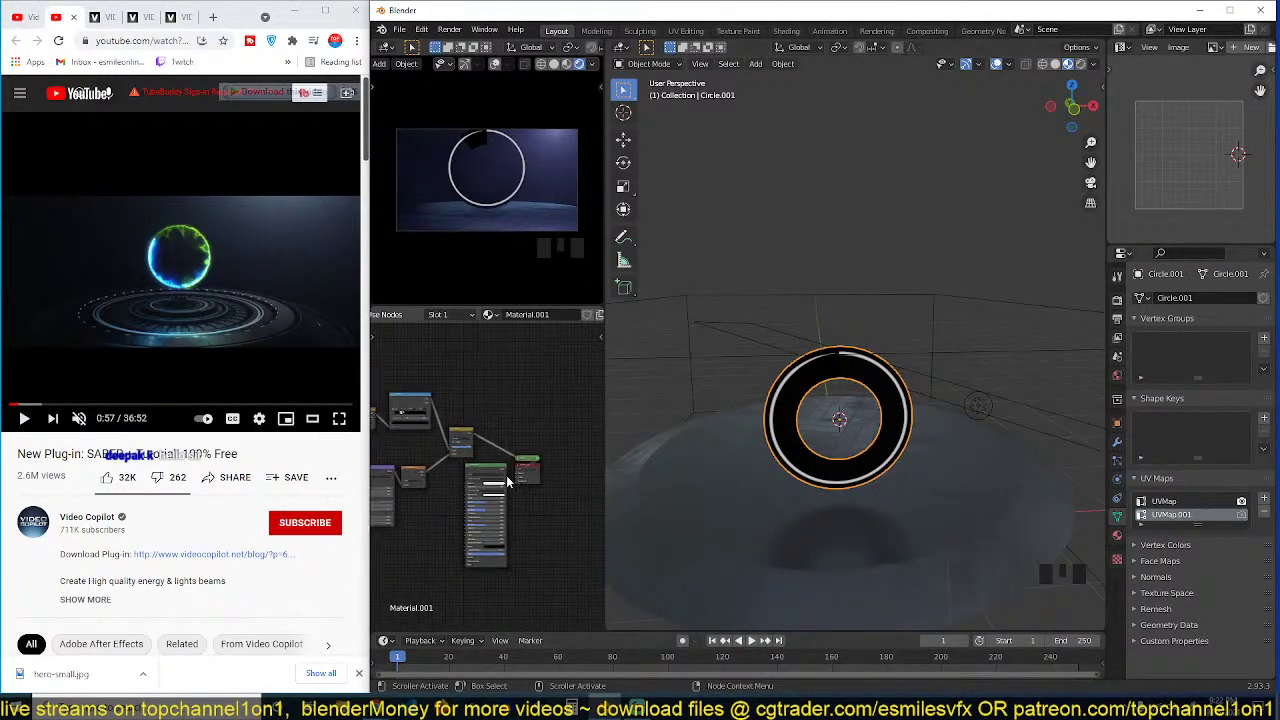
Step: Move the Principled BSDF node aside and play a short stretch of the SABER reference video
{"action": "mouse_move", "coordinate": [570, 434]}
{"action": "left_mouse_down"}
{"action": "mouse_move", "coordinate": [505, 488]}
{"action": "mouse_move", "coordinate": [585, 448]}
{"action": "left_mouse_up"}
{"action": "scroll", "coordinate": [744, 464], "scroll_direction": "up", "scroll_amount": 2}
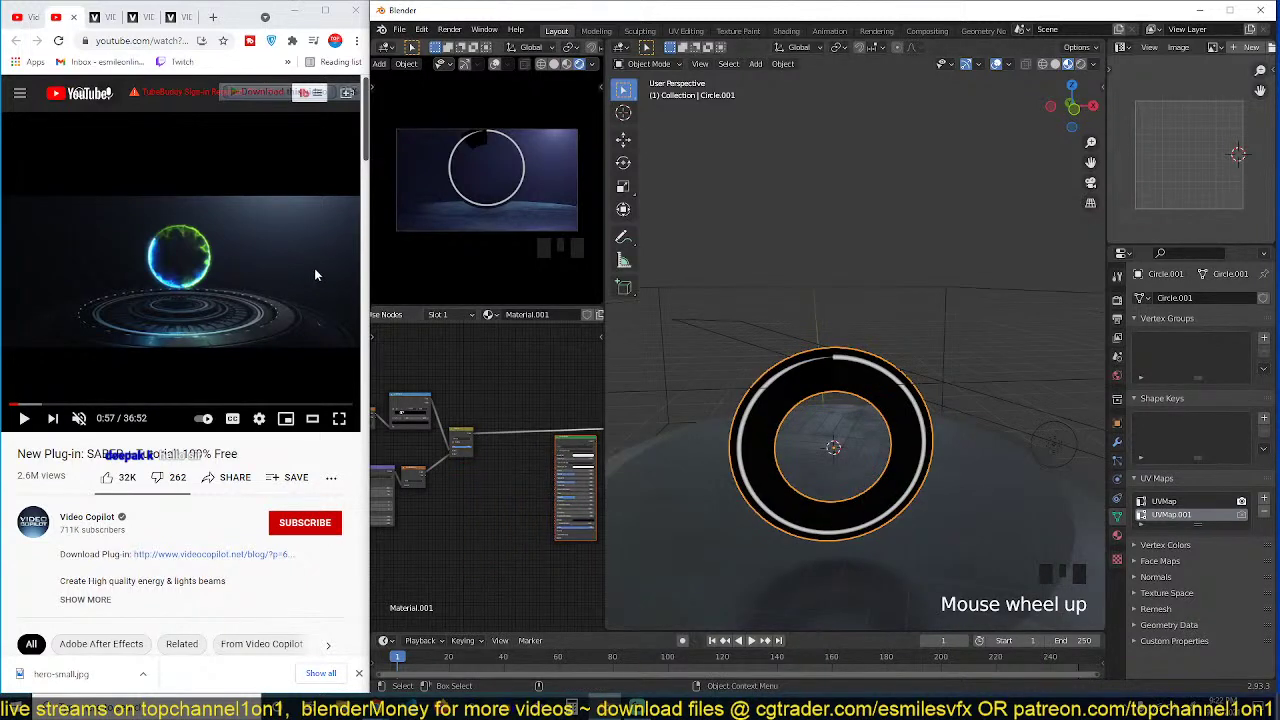
{"action": "left_click", "coordinate": [25, 420]}
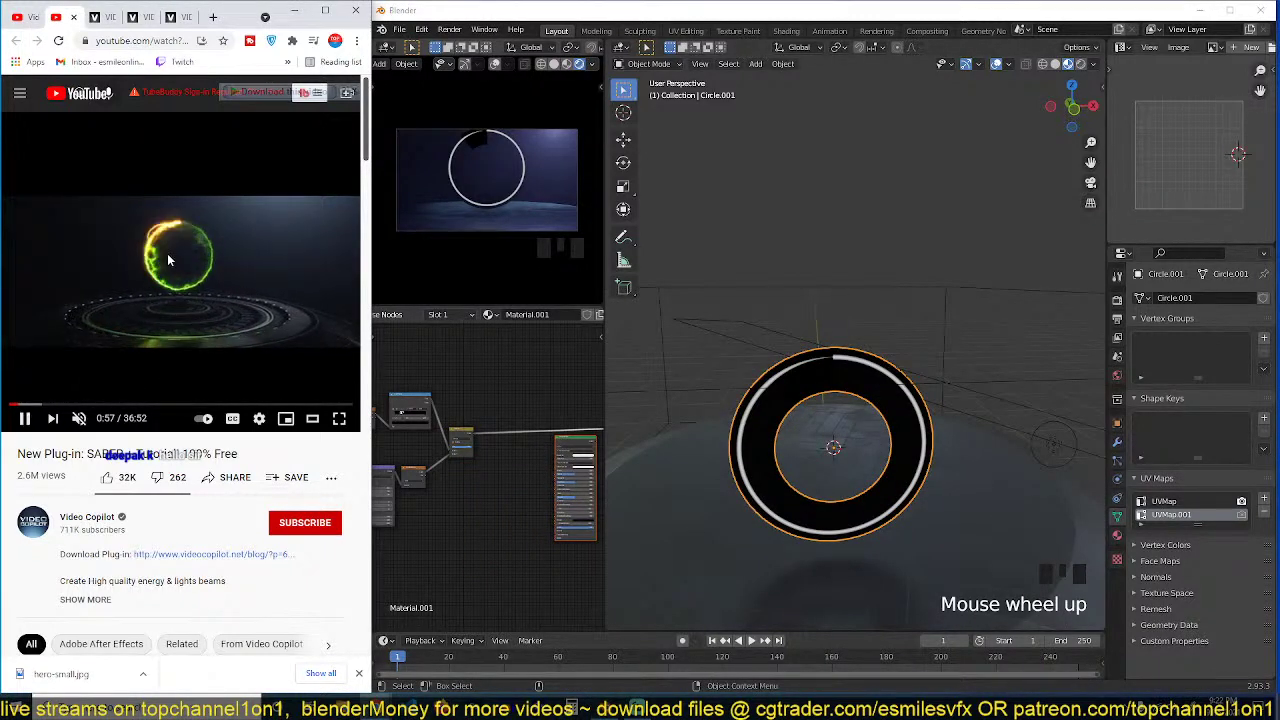
{"action": "left_click", "coordinate": [15, 404]}
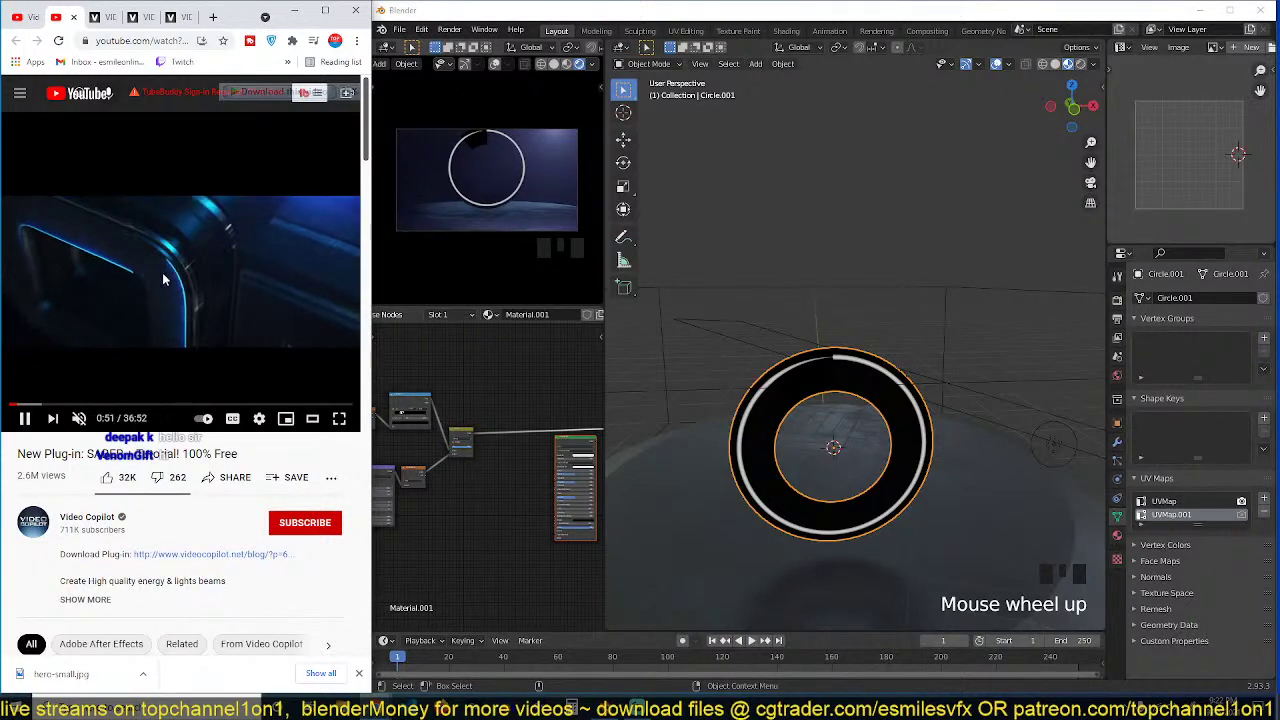
{"action": "left_click", "coordinate": [26, 419]}
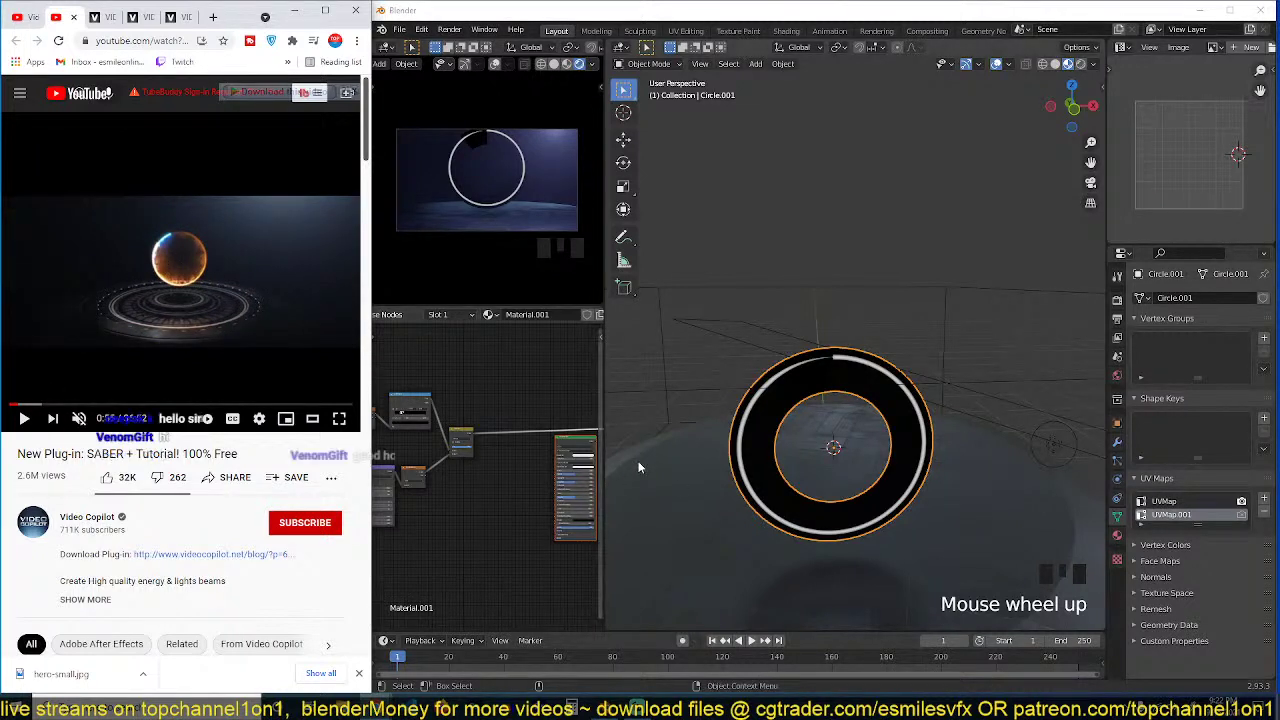
{"action": "middle_click_drag", "start_coordinate": [640, 466], "coordinate": [692, 443], "text": "shift"}
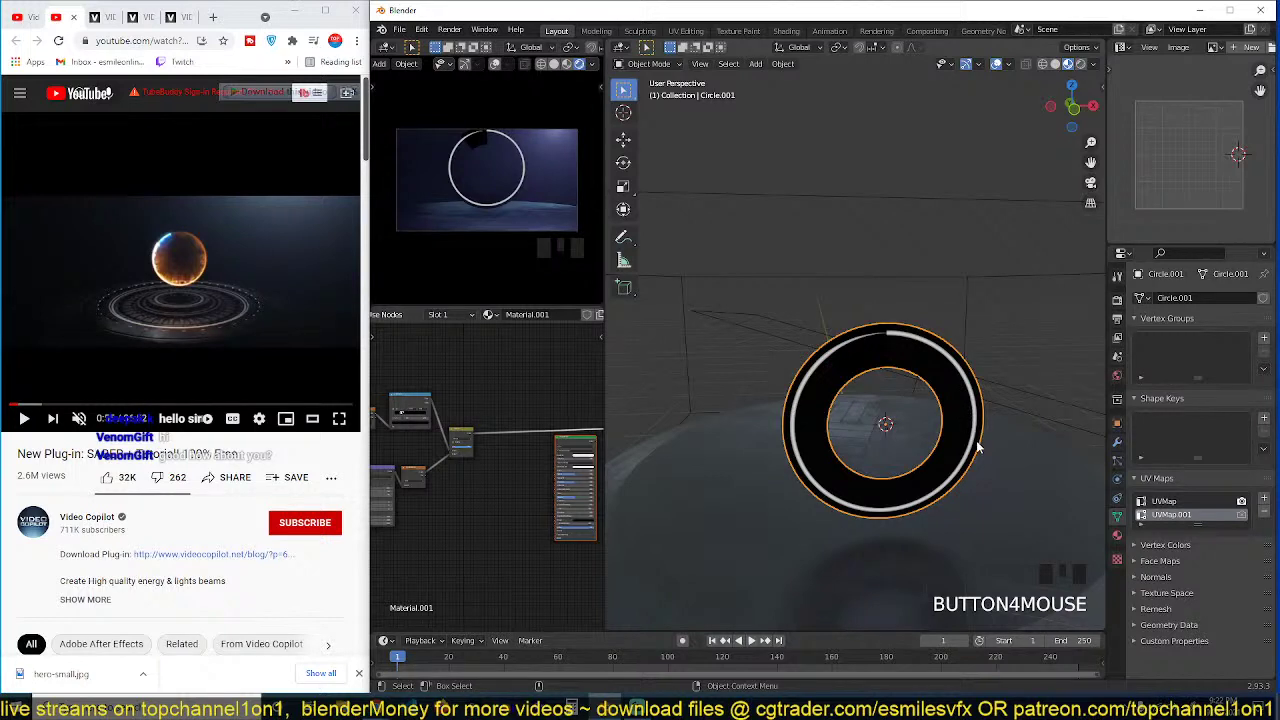
Step: Try rotating the ring around the global Y axis
{"action": "key", "text": "Left"}
{"action": "key", "text": "Left"}
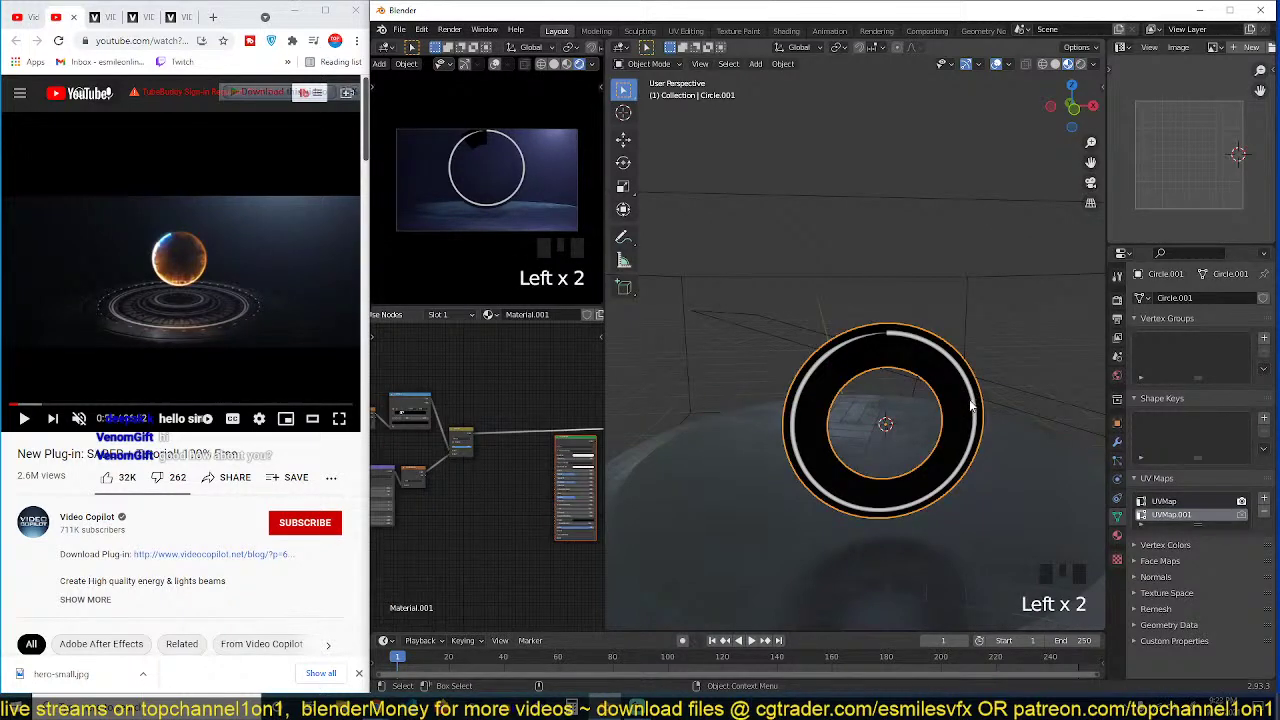
{"action": "key", "text": "t"}
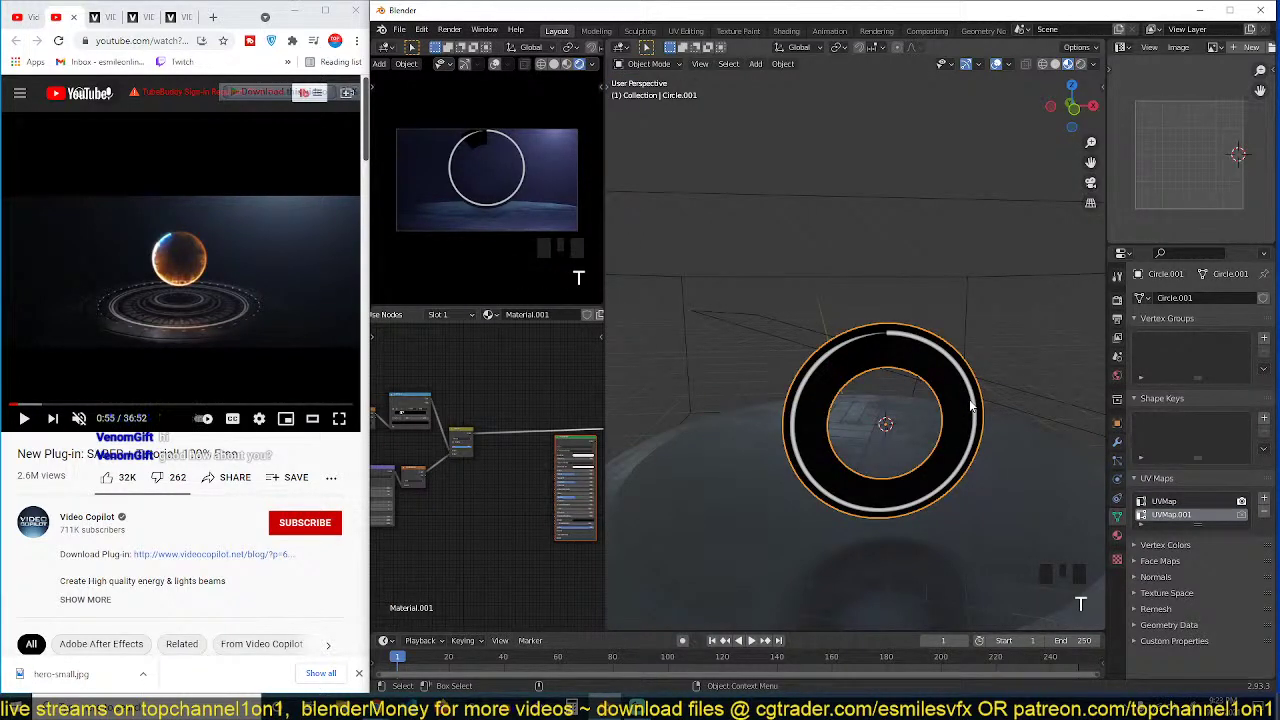
{"action": "key", "text": "r"}
{"action": "key", "text": "y"}
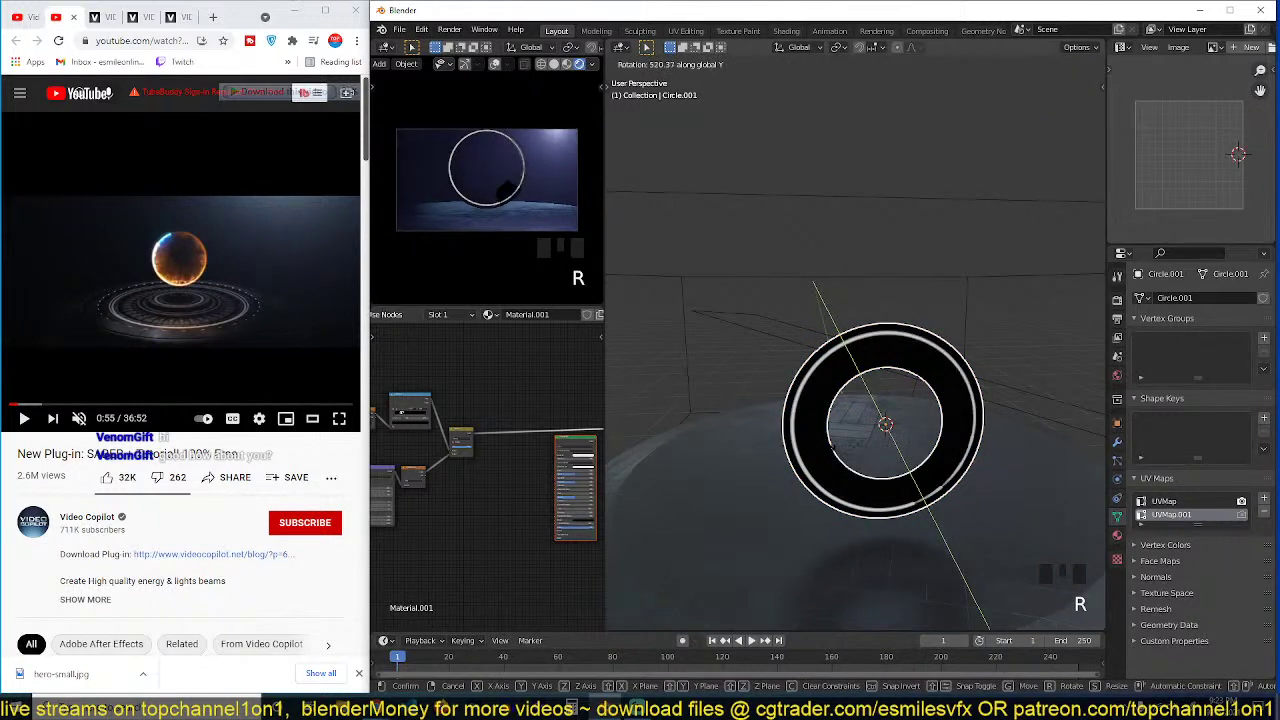
{"action": "right_click", "coordinate": [679, 450]}
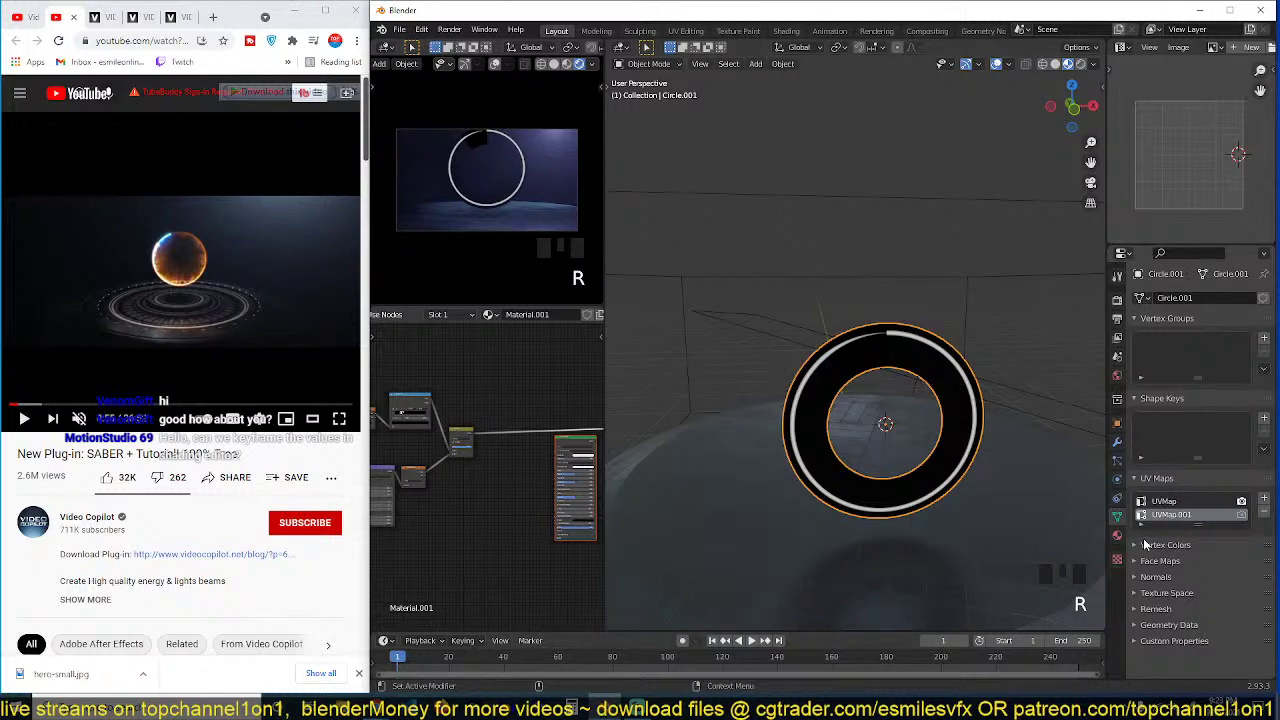
Step: Try different values on the upper Mapping node and a different X location on the lower one, undoing each change
{"action": "middle_click_drag", "start_coordinate": [478, 489], "coordinate": [575, 516]}
{"action": "scroll", "coordinate": [497, 487], "scroll_direction": "up", "scroll_amount": 4}
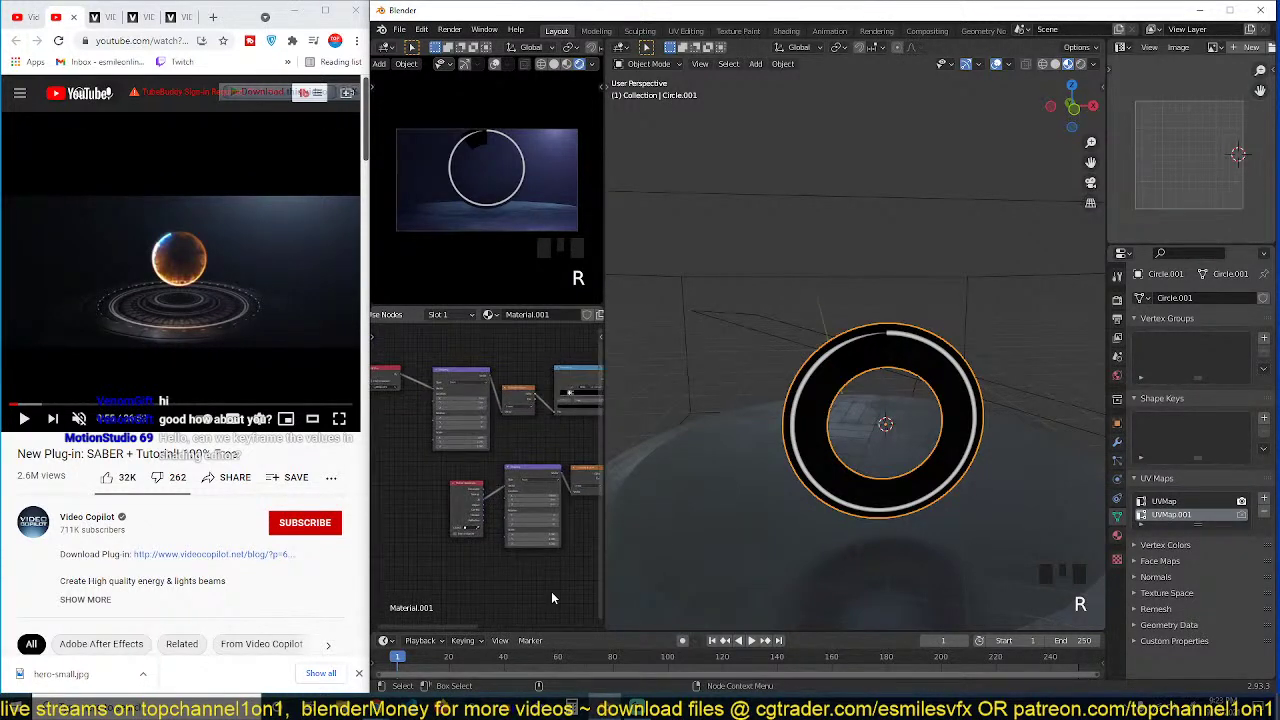
{"action": "left_click", "coordinate": [481, 397]}
{"action": "scroll", "coordinate": [478, 392], "scroll_direction": "up", "scroll_amount": 3}
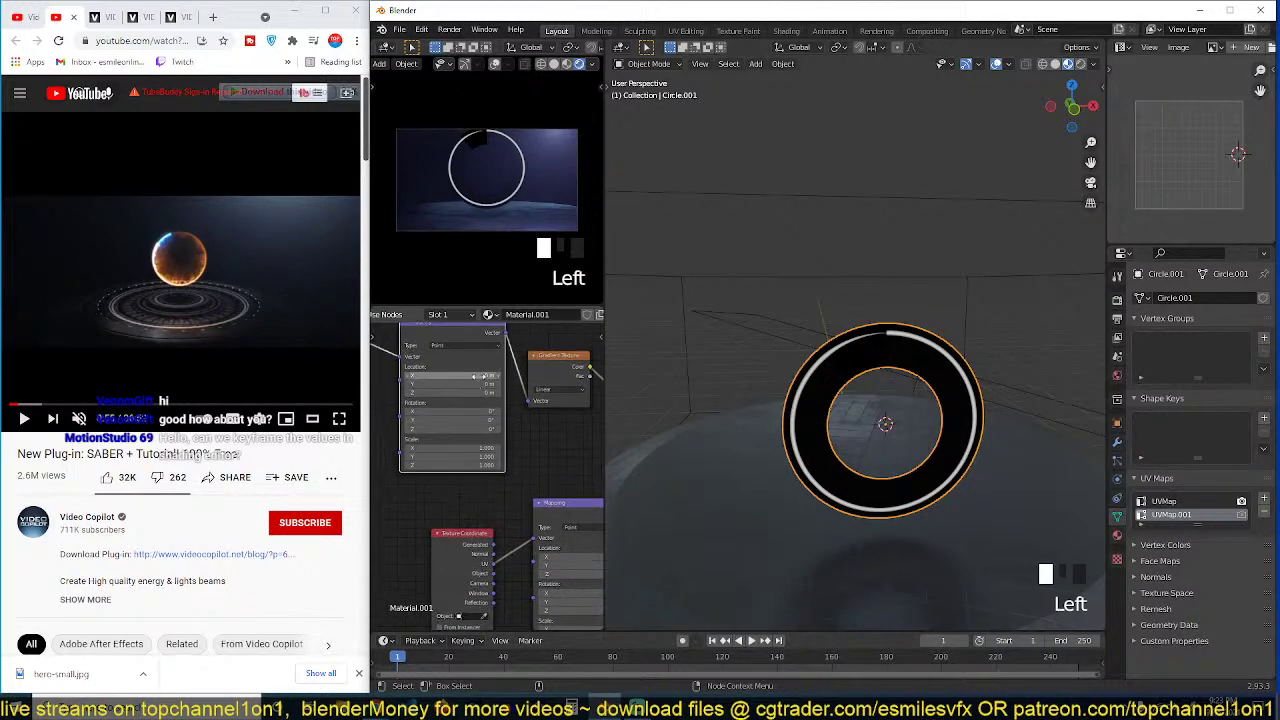
{"action": "left_click_drag", "start_coordinate": [479, 376], "coordinate": [495, 375]}
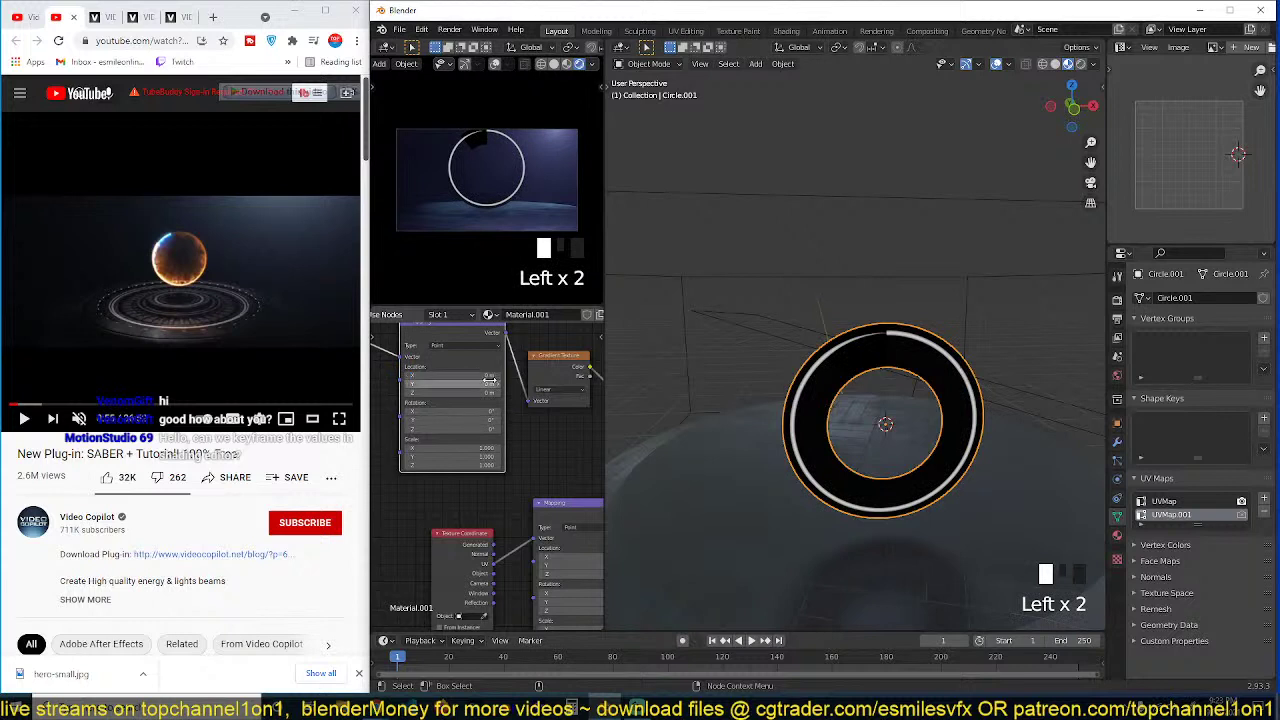
{"action": "key", "text": "ctrl+z"}
{"action": "left_click", "coordinate": [493, 405]}
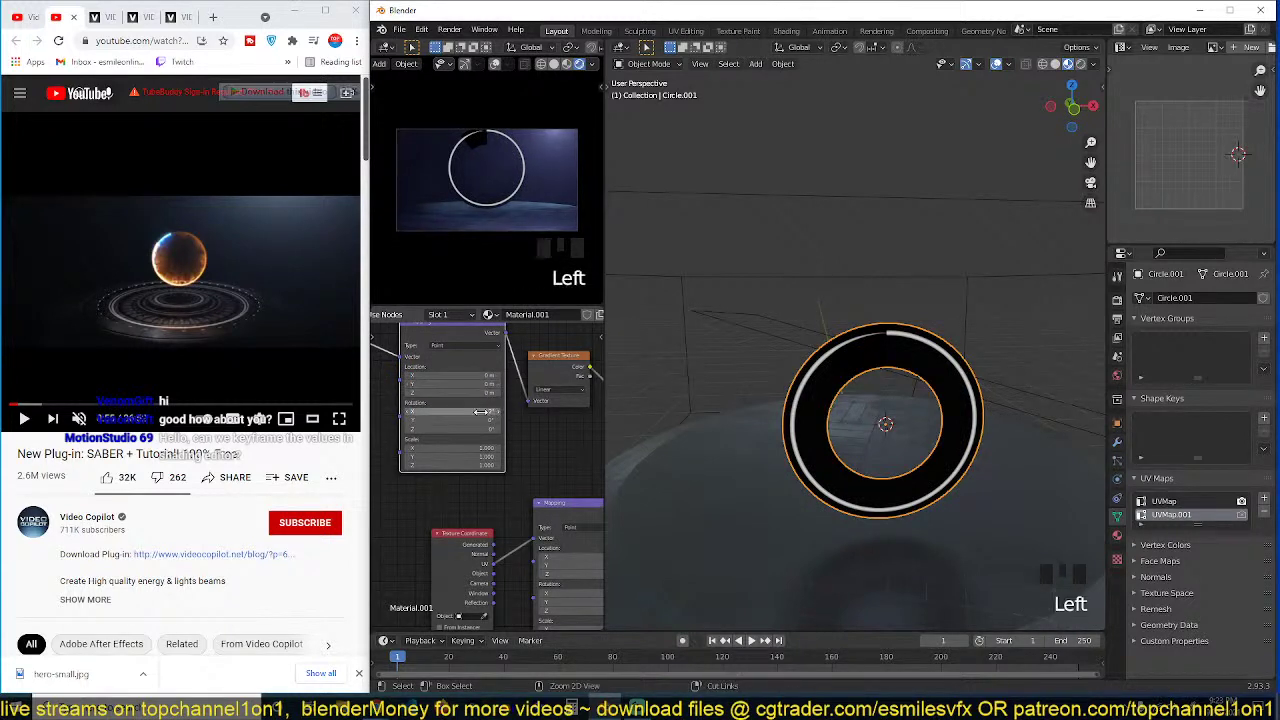
{"action": "key", "text": "ctrl+z"}
{"action": "left_click", "coordinate": [542, 444]}
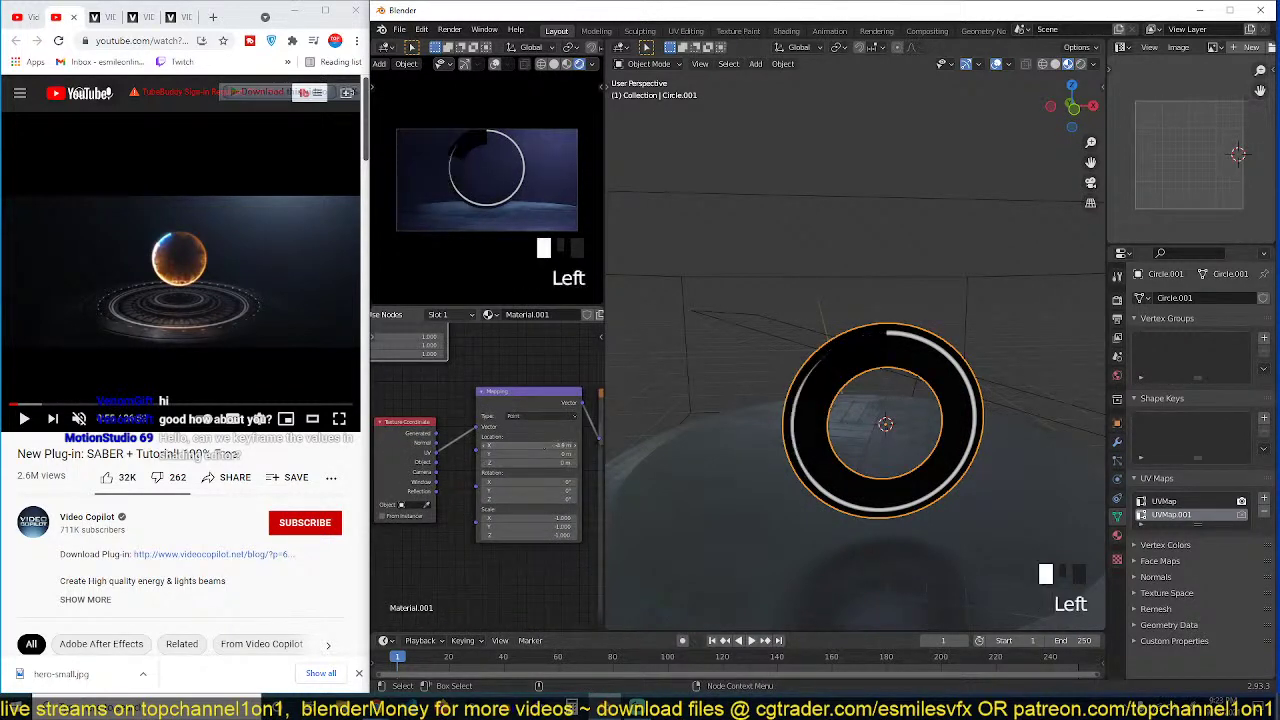
{"action": "key", "text": "ctrl+z"}
Step: Keyframe the lower Mapping node's Location at frame 1, and at frame 252 with X changed so the line nearly vanishes
{"action": "left_click", "coordinate": [536, 443]}
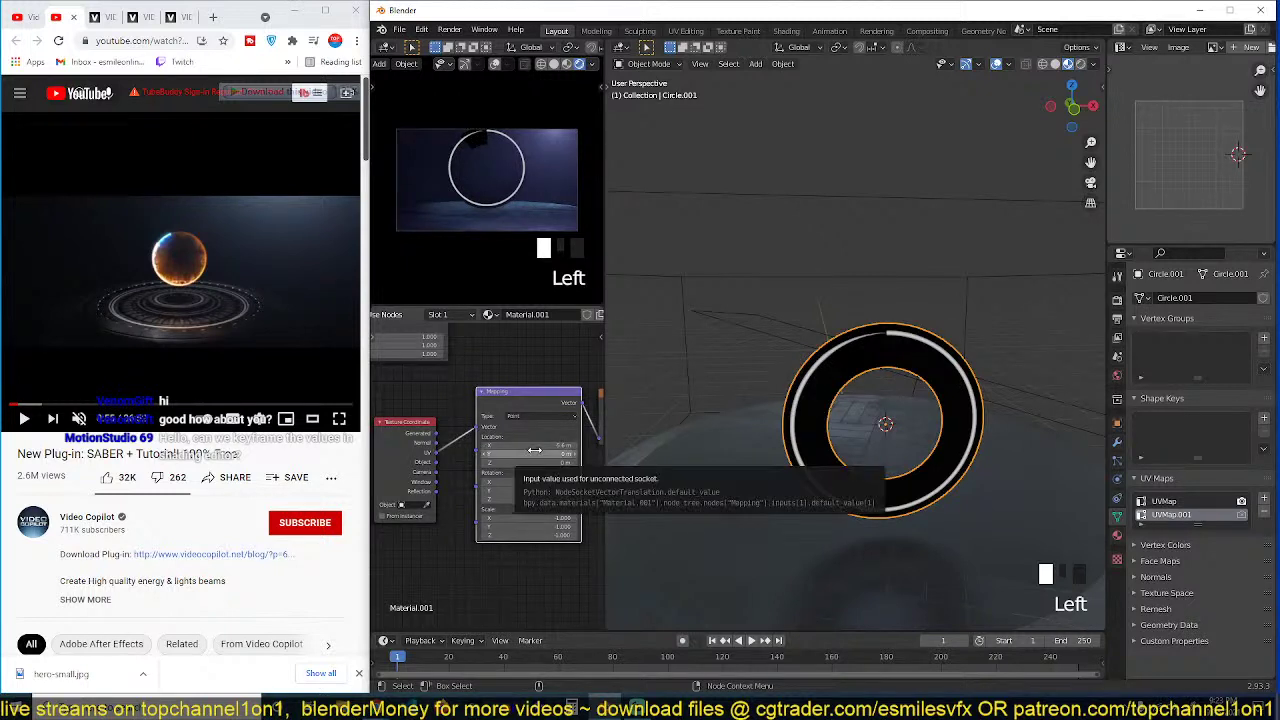
{"action": "key", "text": "i"}
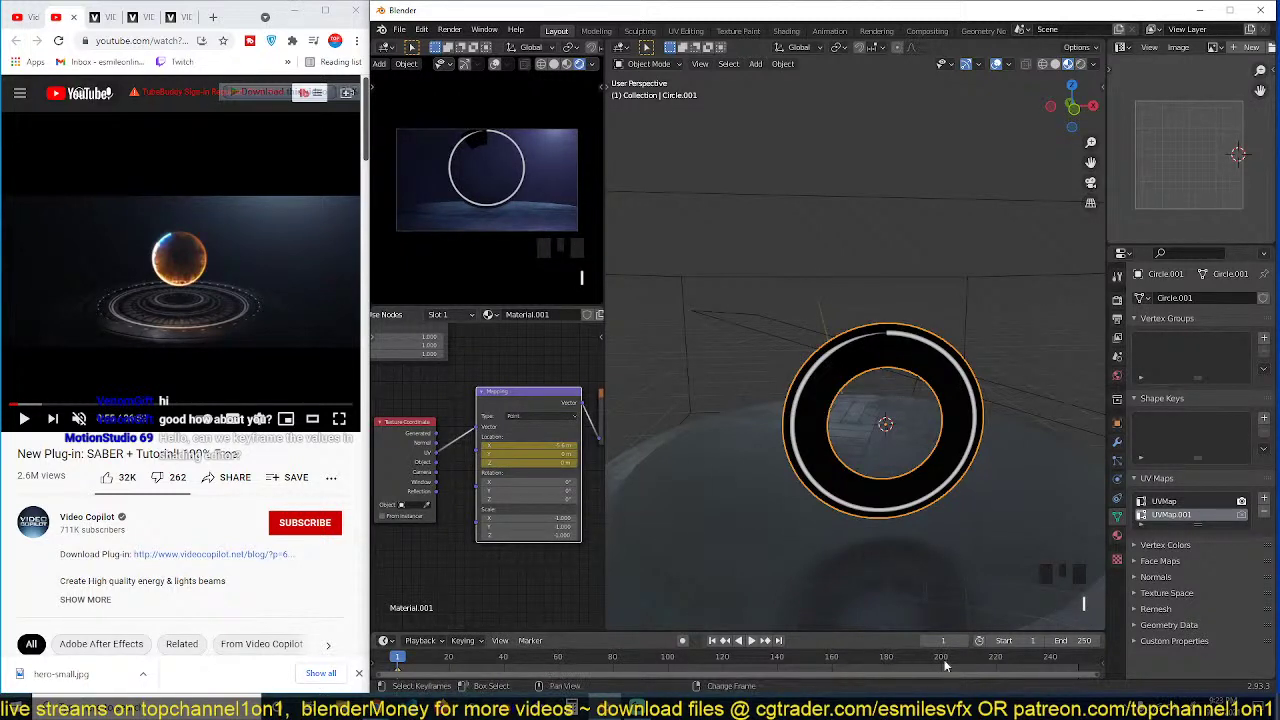
{"action": "key", "text": "shift+Right"}
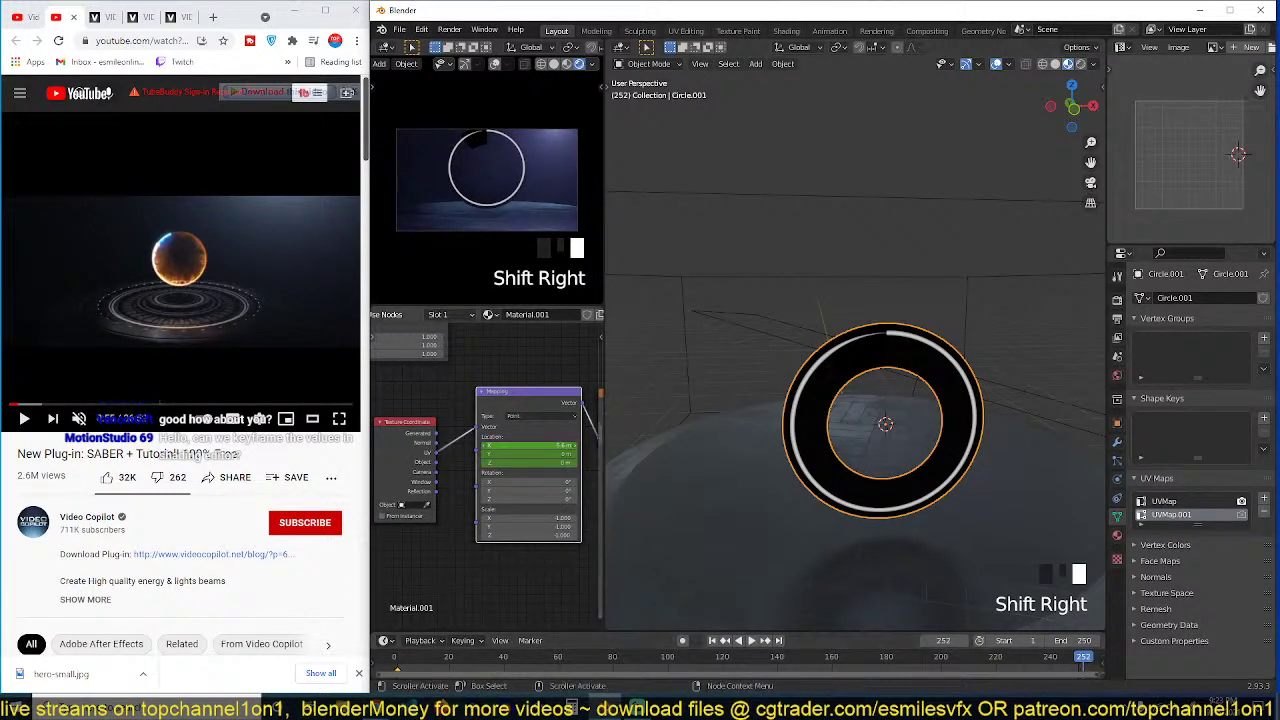
{"action": "key", "text": "Left"}
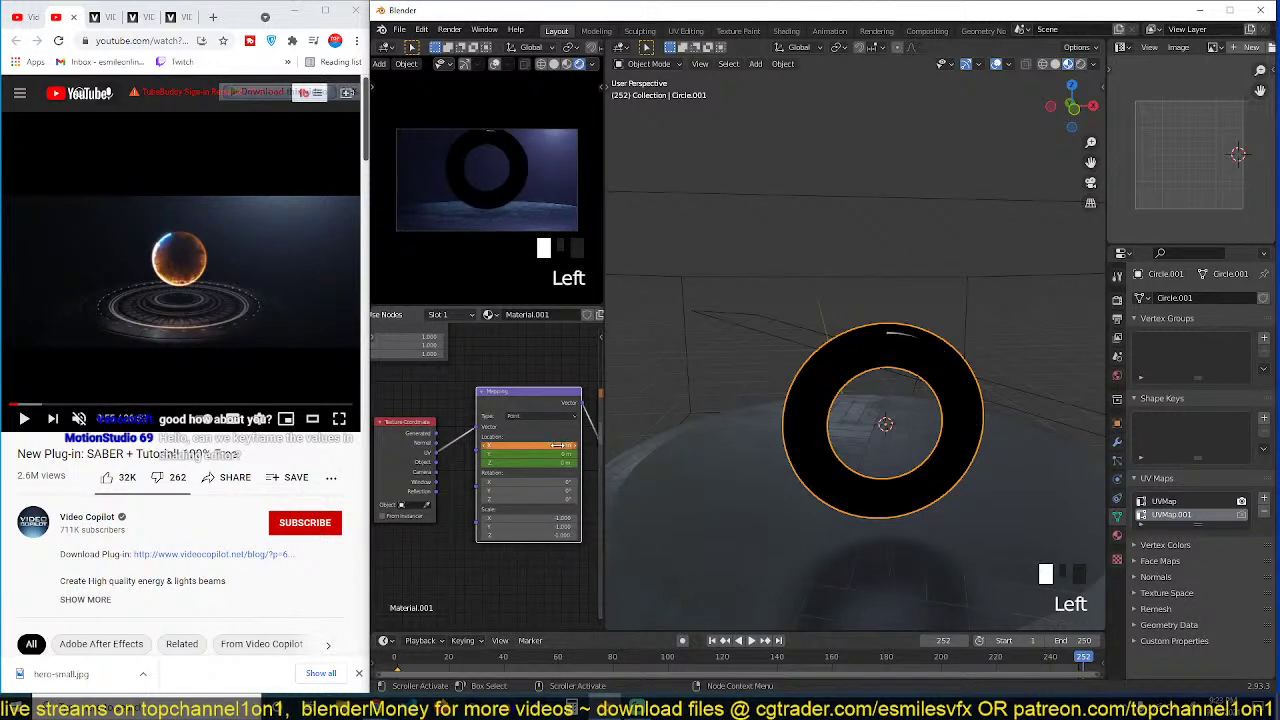
{"action": "key", "text": "i"}
Step: Enlarge the timeline and play back the ring's line animation
{"action": "key", "text": "space"}
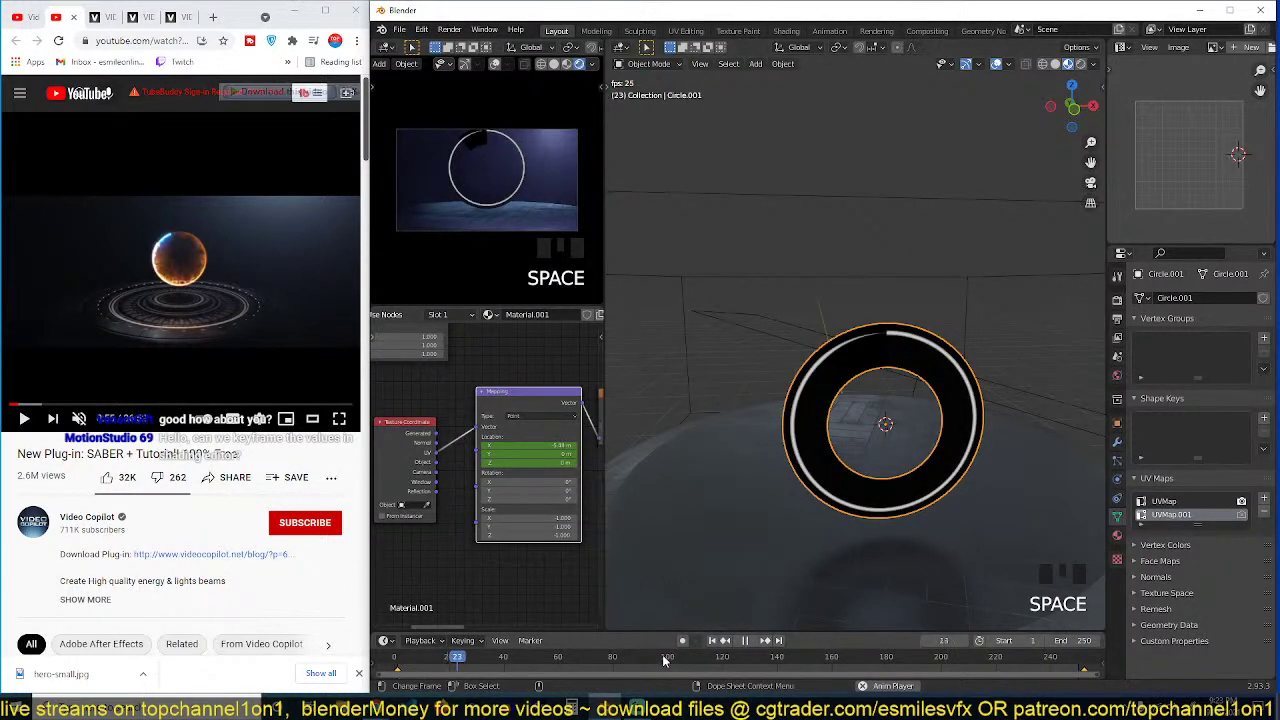
{"action": "key", "text": "space"}
{"action": "left_click_drag", "start_coordinate": [920, 630], "coordinate": [936, 569]}
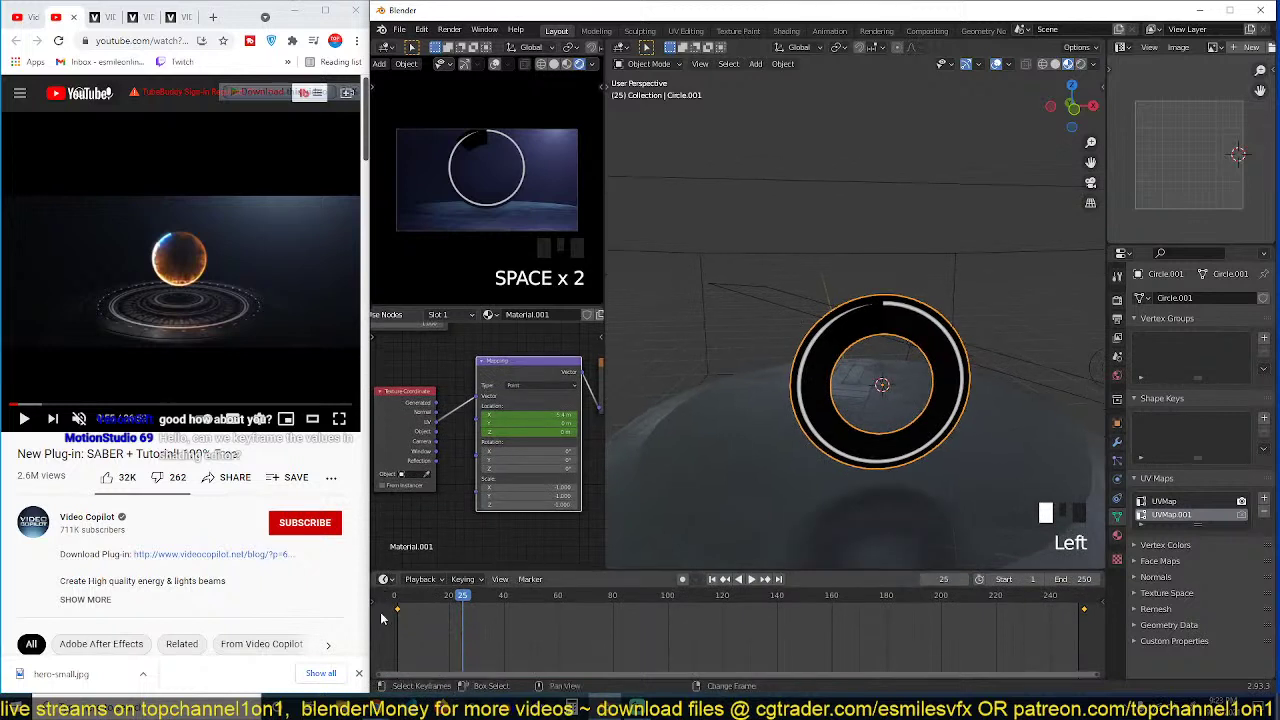
{"action": "key", "text": "shift+Right"}
{"action": "key", "text": "space"}
{"action": "key", "text": "space"}
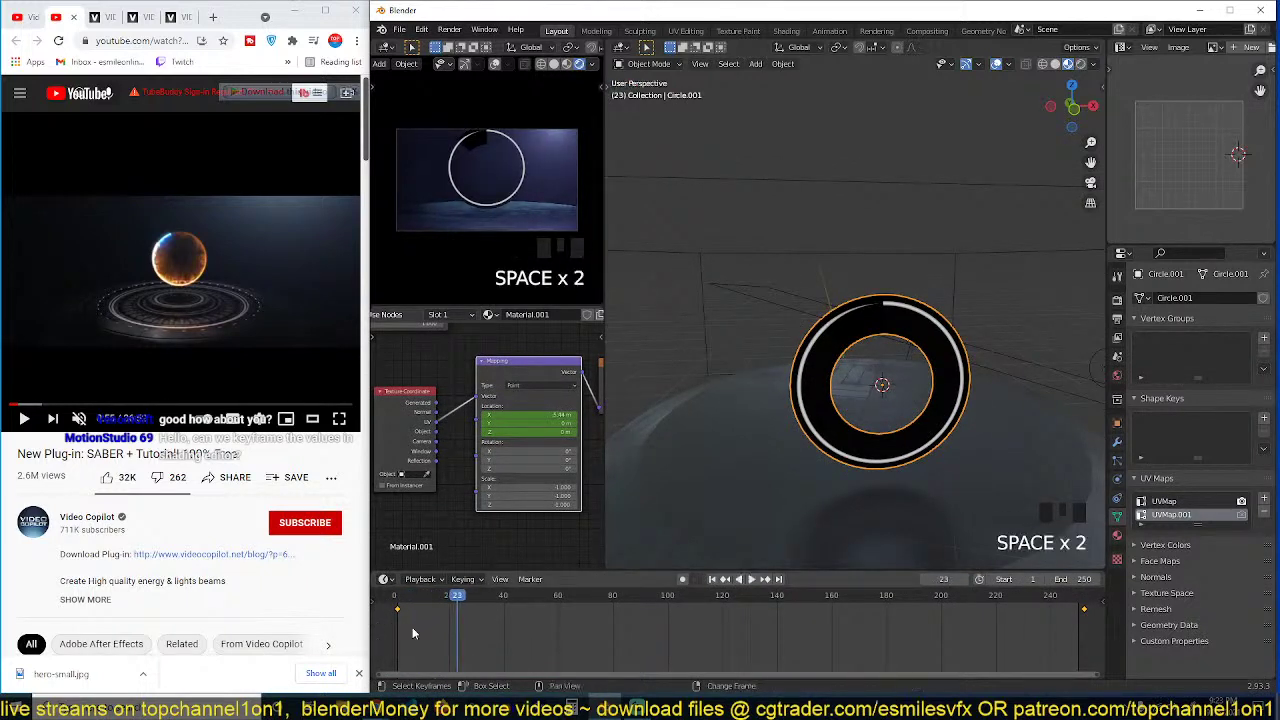
{"action": "key", "text": "shift+Right"}
{"action": "key", "text": "shift+Right"}
{"action": "key", "text": "space"}
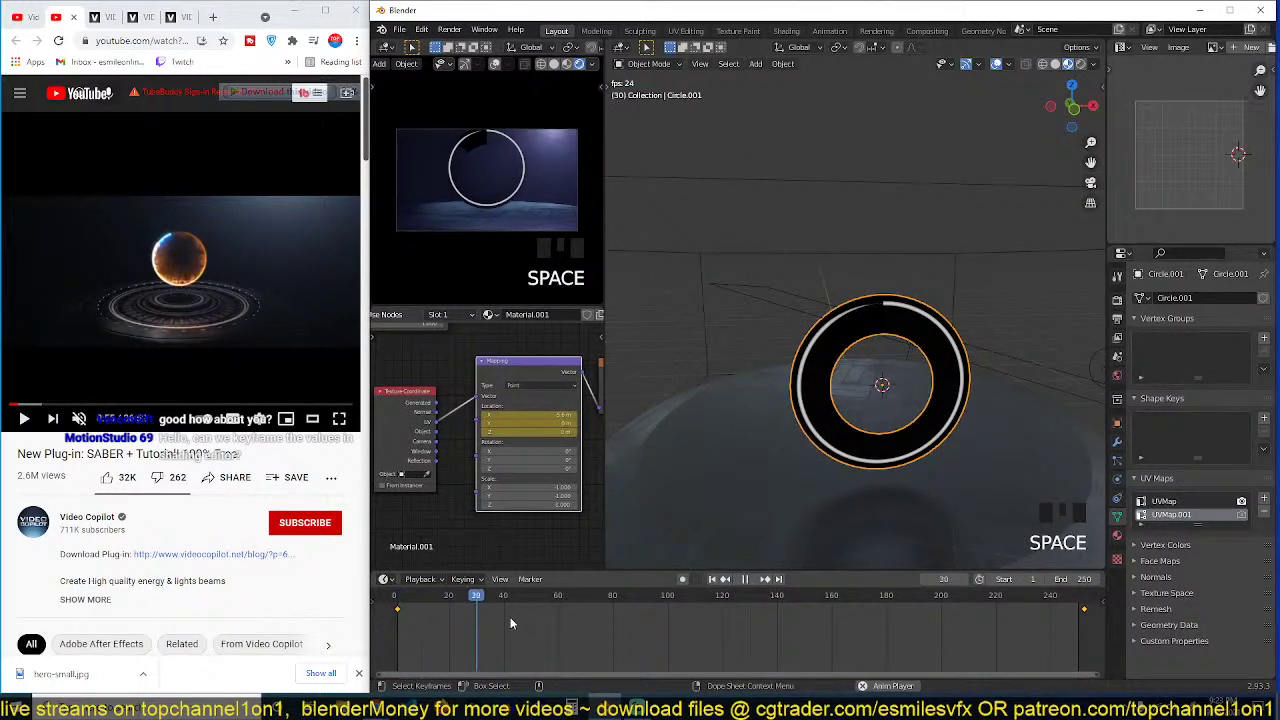
{"action": "key", "text": "space"}
{"action": "key", "text": "space"}
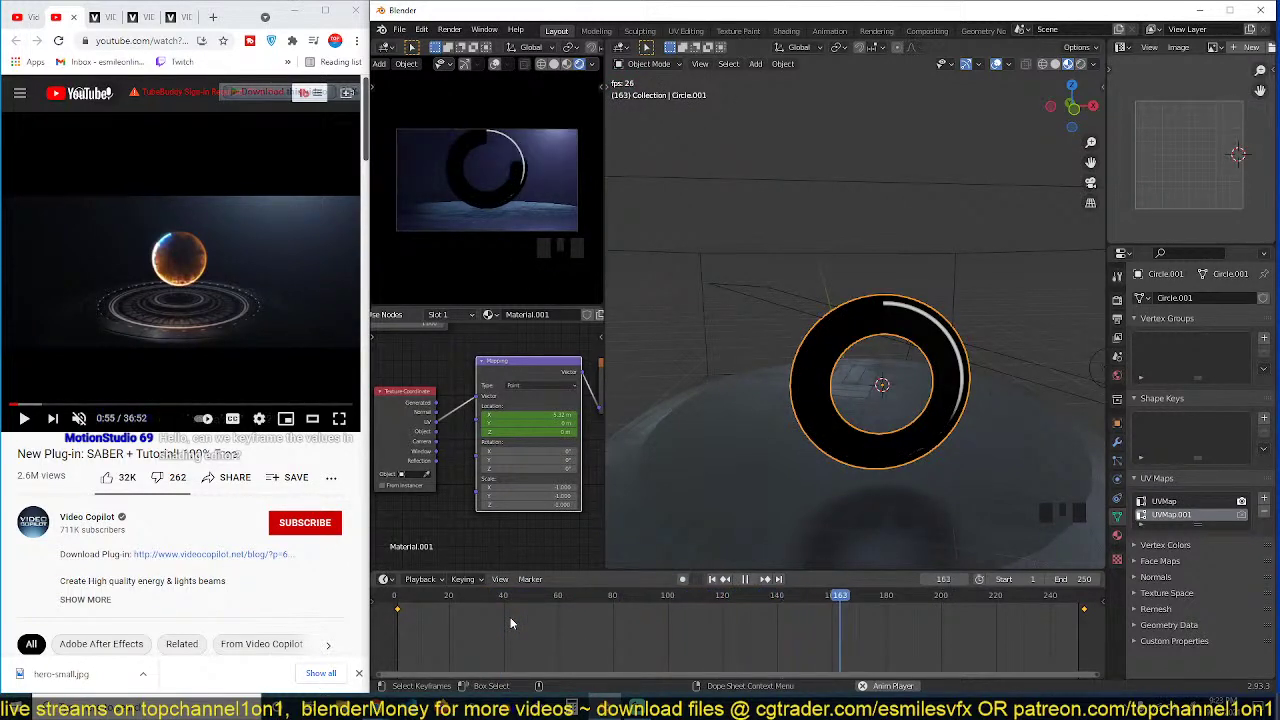
{"action": "key", "text": "space"}
Step: Add an Emission node and a Translucent BSDF node above the Principled BSDF node
{"action": "scroll", "coordinate": [450, 480], "scroll_direction": "down", "scroll_amount": 4}
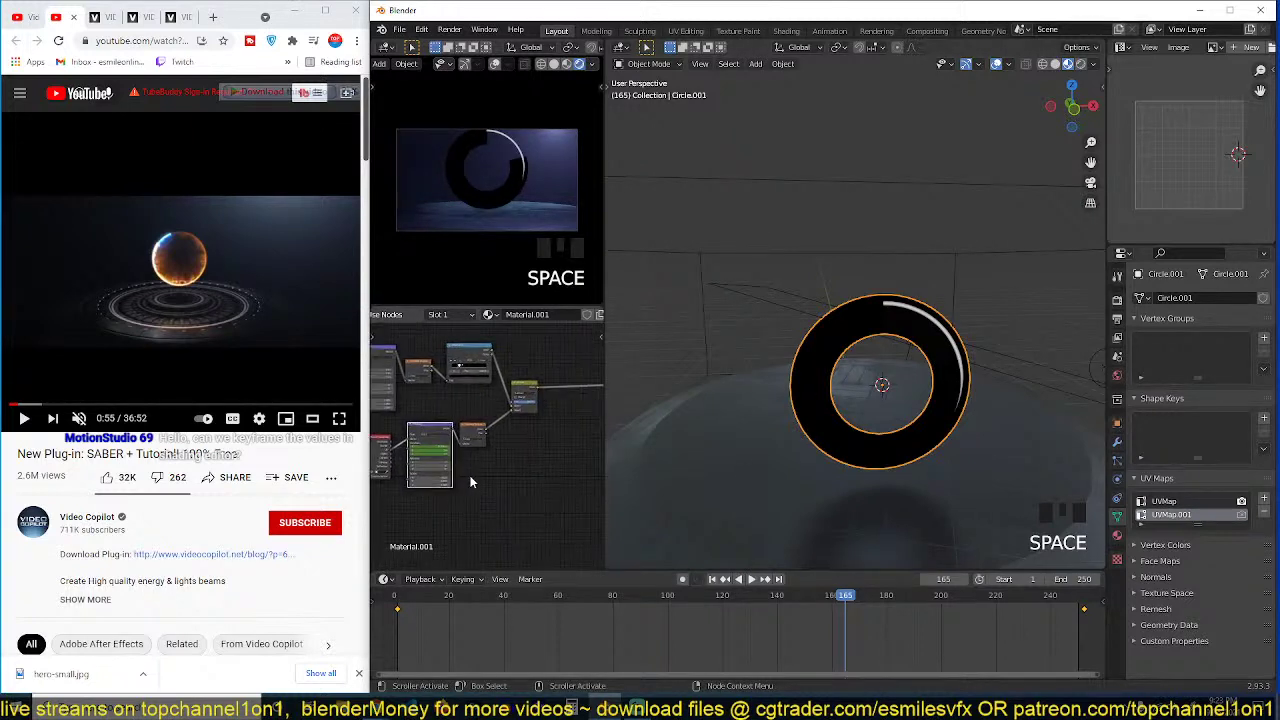
{"action": "scroll", "coordinate": [474, 481], "scroll_direction": "down", "scroll_amount": 1}
{"action": "middle_click_drag", "start_coordinate": [555, 455], "coordinate": [471, 486]}
{"action": "scroll", "coordinate": [530, 456], "scroll_direction": "up", "scroll_amount": 1}
{"action": "key", "text": "shift+a"}
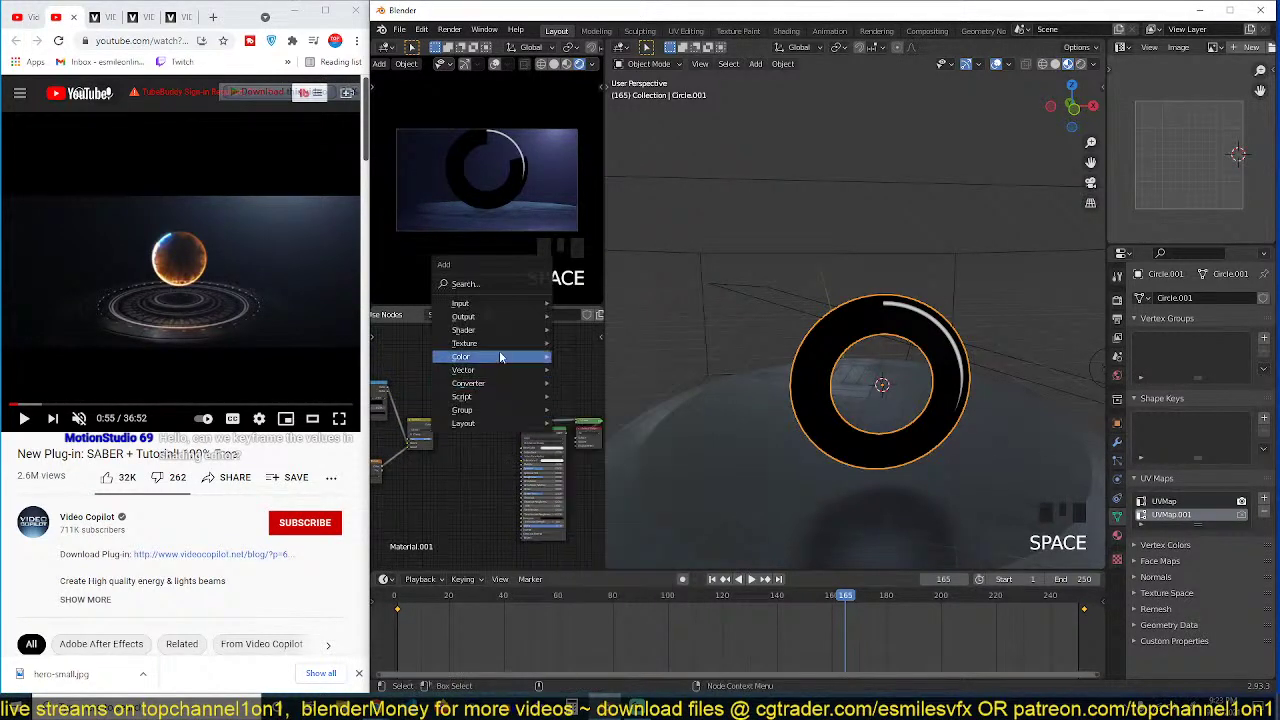
{"action": "mouse_move", "coordinate": [506, 332]}
{"action": "key", "text": "Escape"}
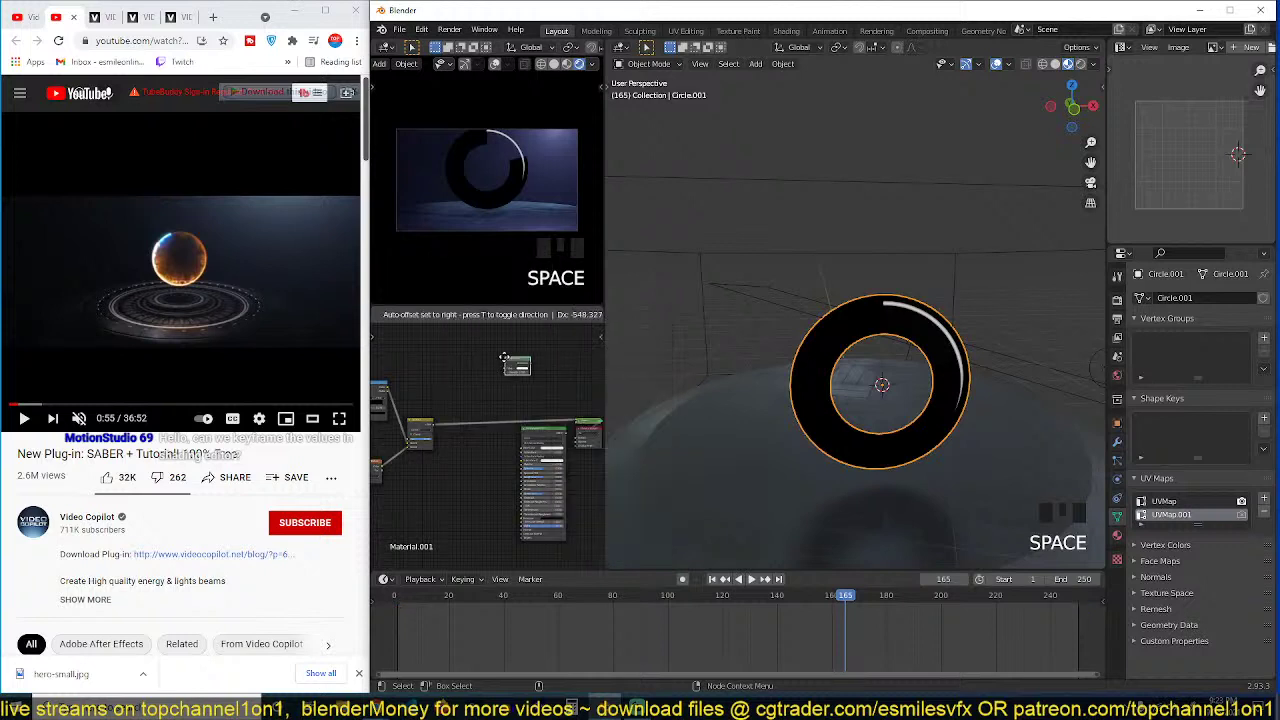
{"action": "key", "text": "shift+a"}
{"action": "mouse_move", "coordinate": [476, 357]}
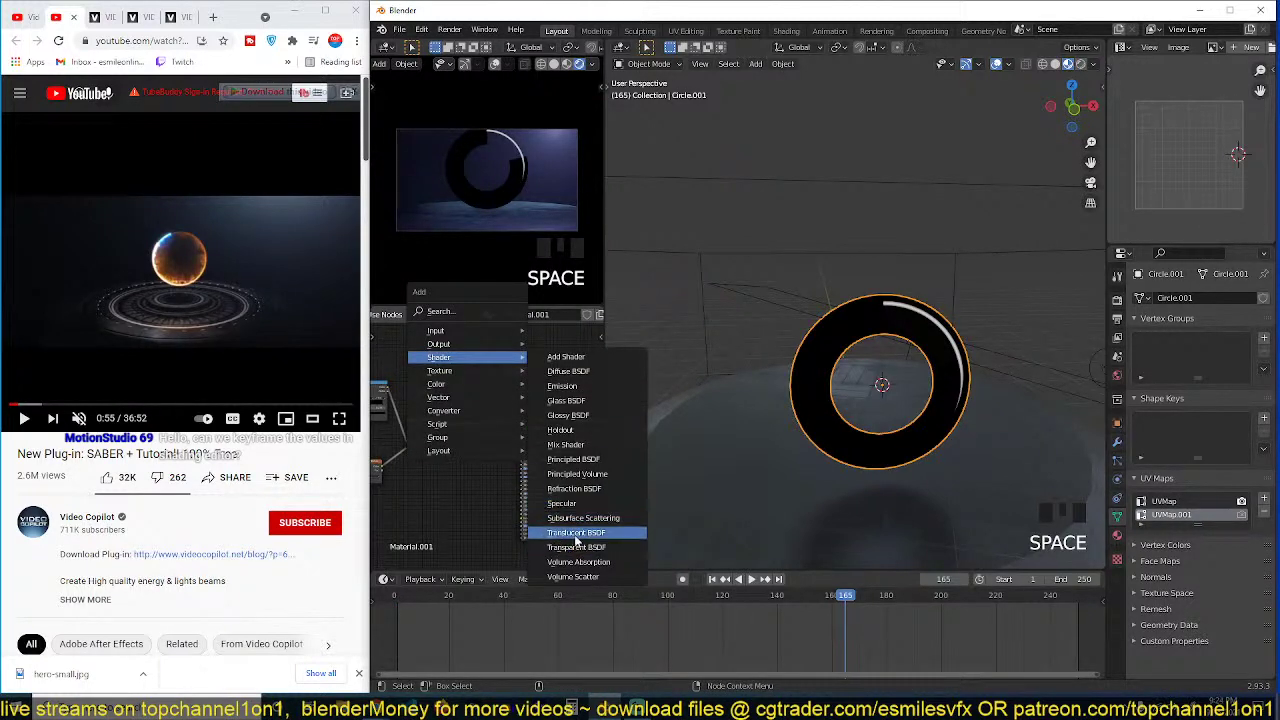
{"action": "left_click", "coordinate": [574, 548]}
{"action": "middle_click_drag", "start_coordinate": [491, 398], "coordinate": [478, 413]}
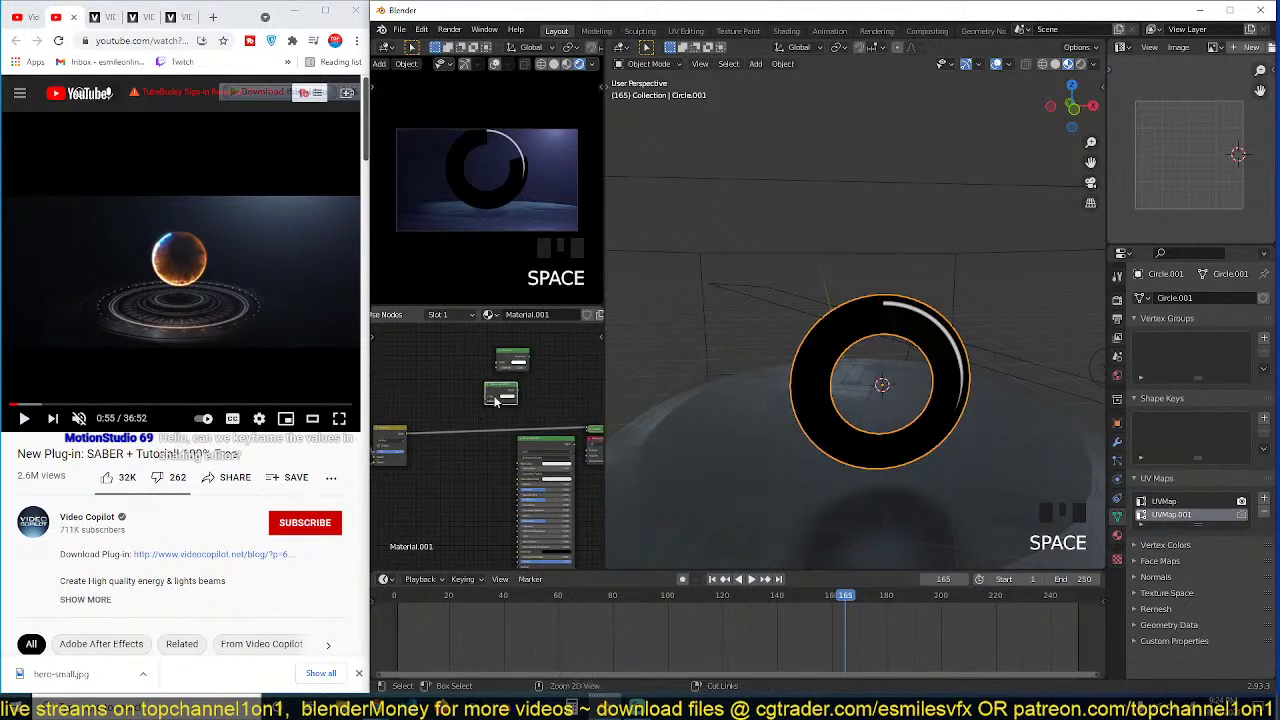
Step: Combine the two new shaders in a Mix Shader driven by the Subtract node and connect it to the Material Output
{"action": "right_click_drag", "start_coordinate": [494, 400], "coordinate": [525, 369], "text": "ctrl+shift"}
{"action": "left_click_drag", "start_coordinate": [405, 438], "coordinate": [550, 381]}
{"action": "left_click", "coordinate": [563, 374], "text": "ctrl+shift"}
{"action": "scroll", "coordinate": [513, 401], "scroll_direction": "up", "scroll_amount": 2}
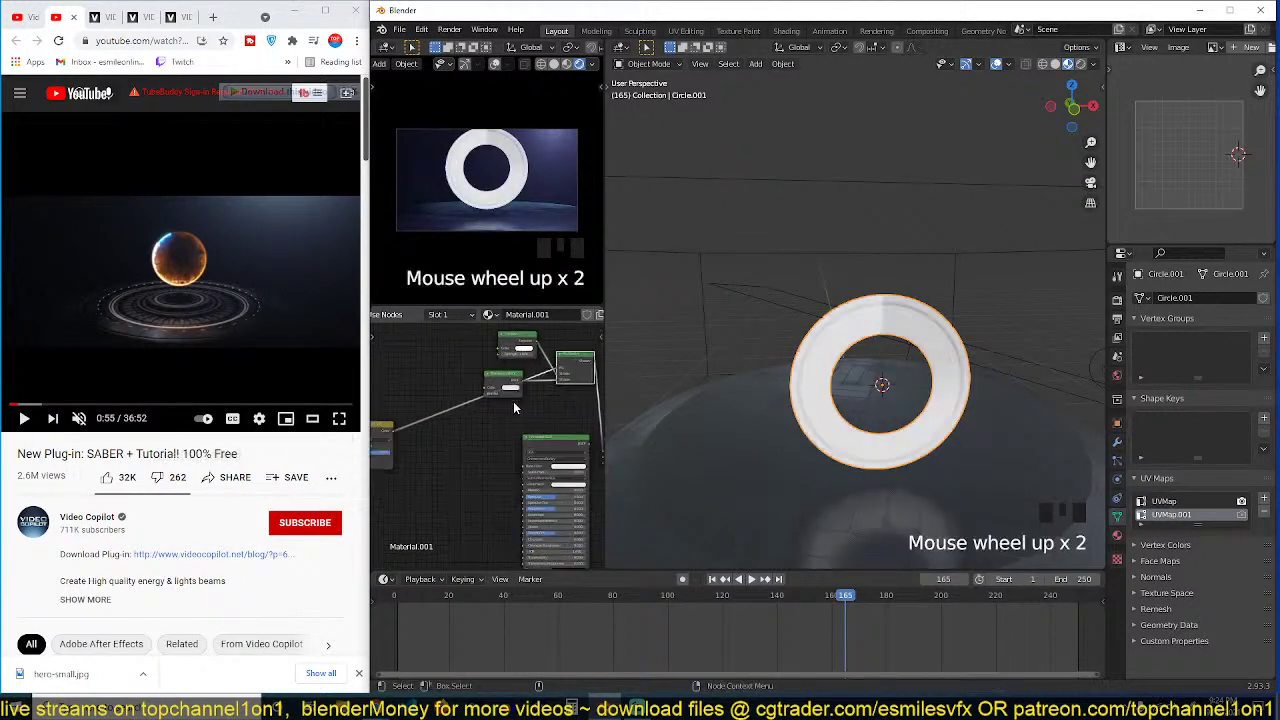
{"action": "middle_click_drag", "start_coordinate": [507, 411], "coordinate": [464, 450]}
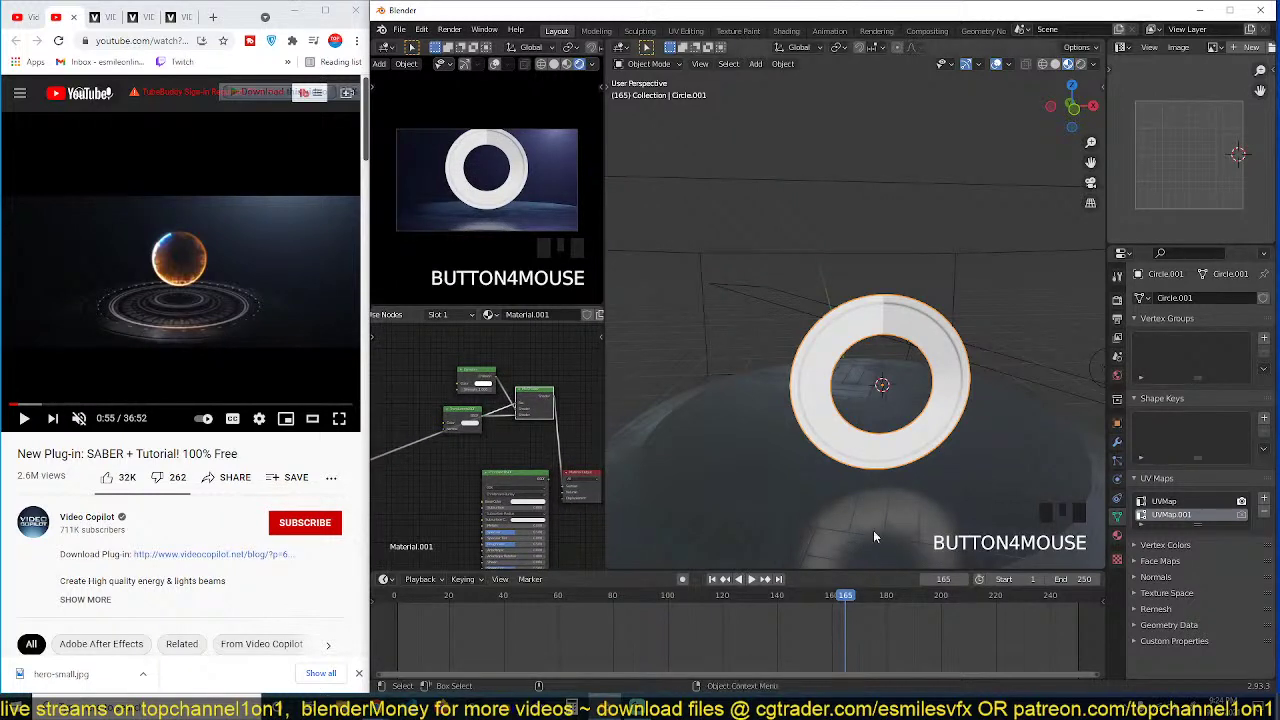
Step: Set the ring material's blend mode to Alpha Blend and shadow mode to None, and turn off Show Backface
{"action": "left_click", "coordinate": [1117, 535]}
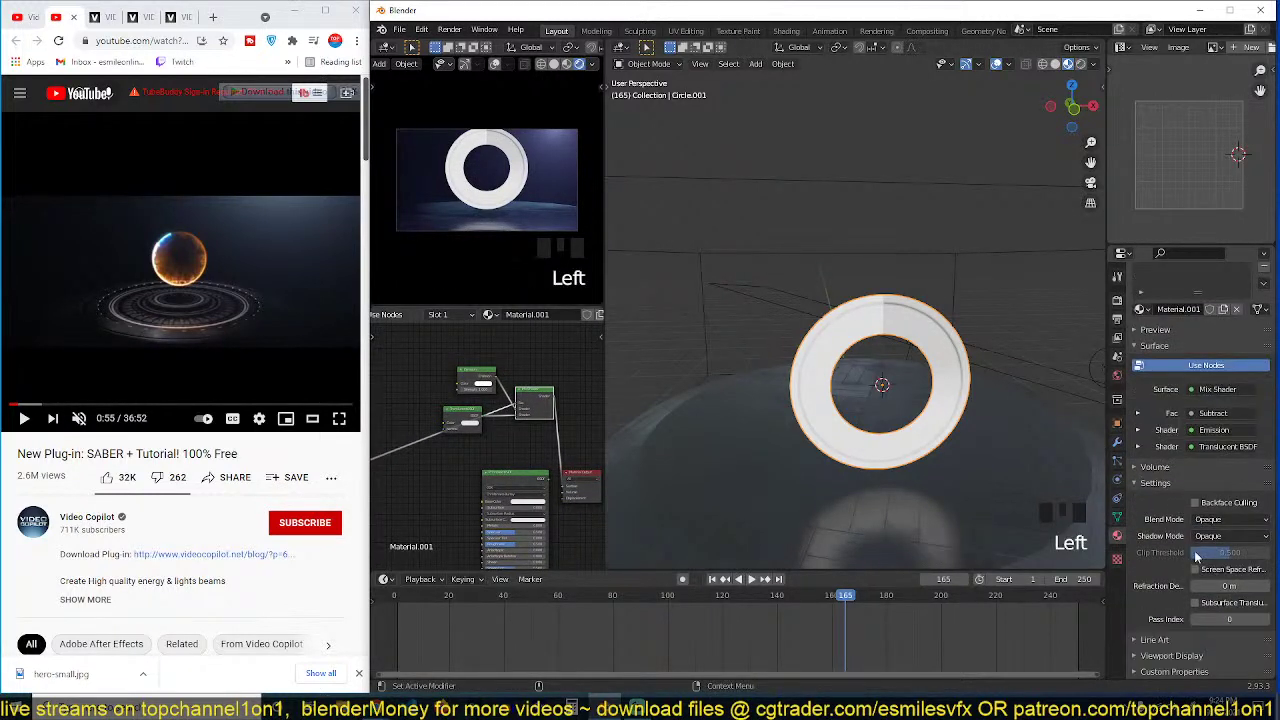
{"action": "left_click", "coordinate": [1221, 527]}
{"action": "left_click", "coordinate": [1226, 586]}
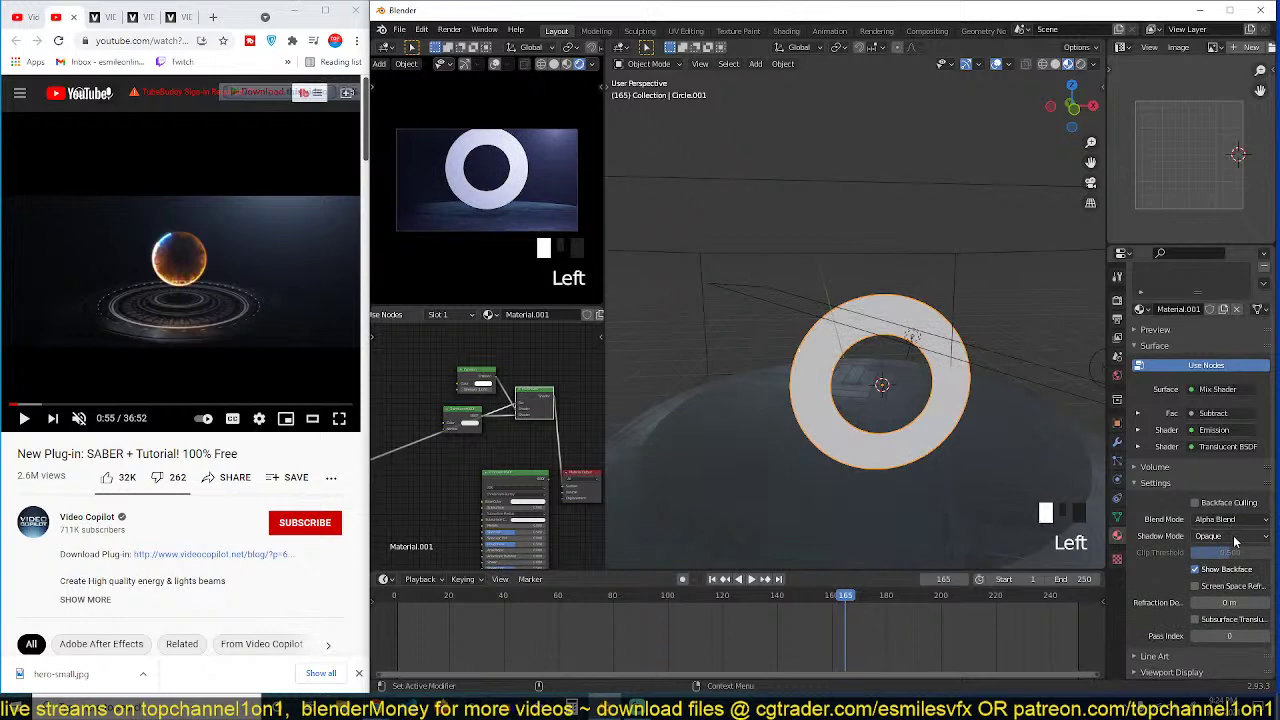
{"action": "left_click", "coordinate": [1235, 541]}
{"action": "left_click", "coordinate": [1225, 551]}
{"action": "scroll", "coordinate": [947, 302], "scroll_direction": "up", "scroll_amount": 3}
{"action": "scroll", "coordinate": [947, 302], "scroll_direction": "down", "scroll_amount": 2}
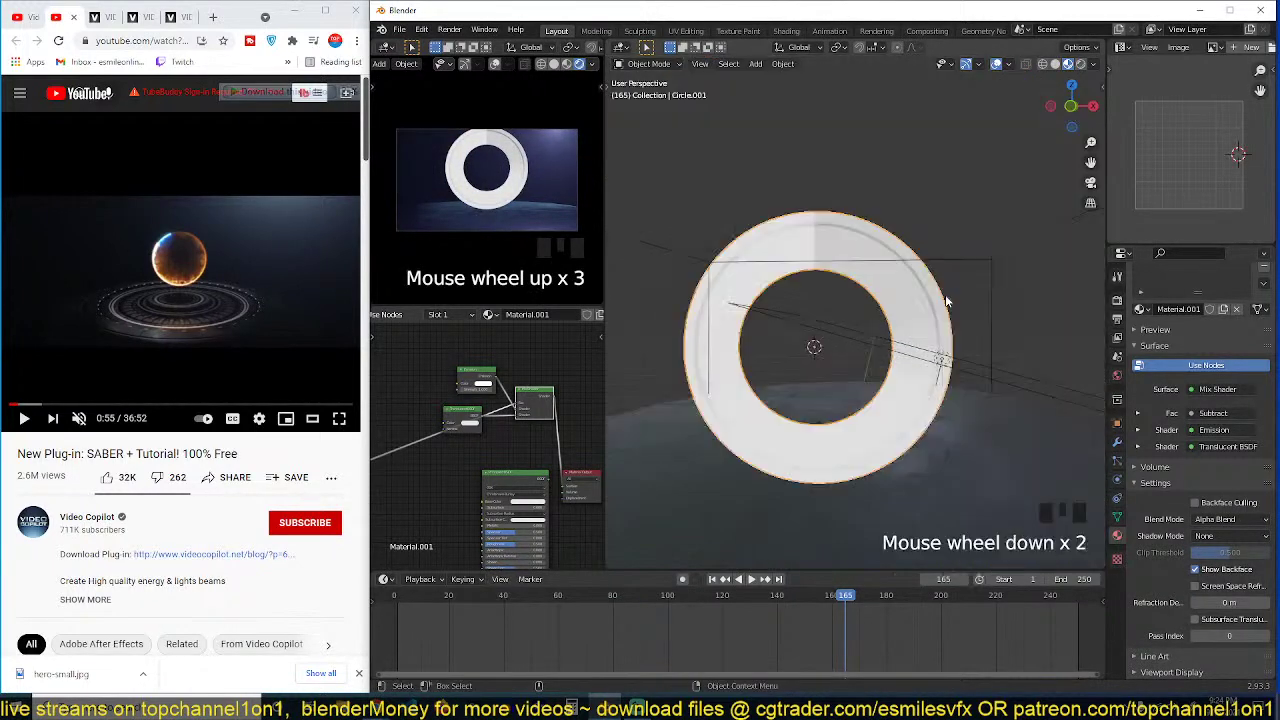
{"action": "middle_click_drag", "start_coordinate": [946, 300], "coordinate": [947, 318]}
{"action": "left_click", "coordinate": [1196, 569]}
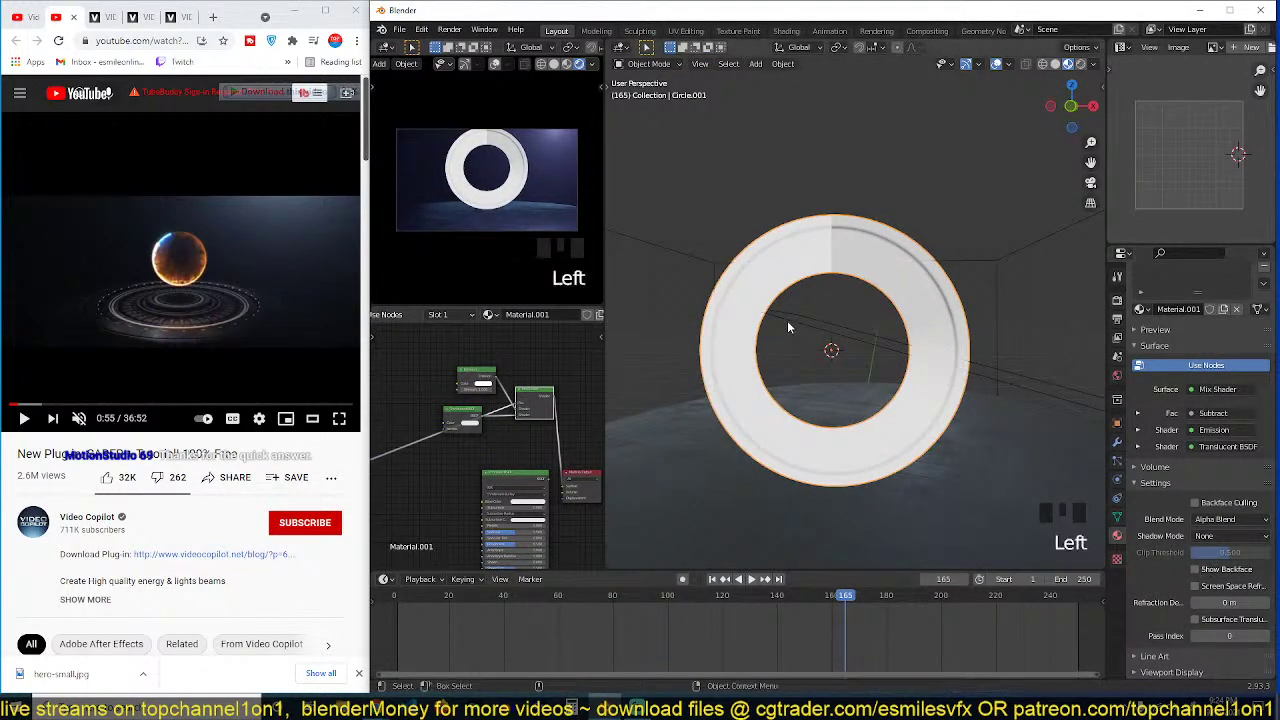
{"action": "mouse_move", "coordinate": [787, 325]}
{"action": "middle_mouse_down"}
{"action": "mouse_move", "coordinate": [774, 328]}
{"action": "mouse_move", "coordinate": [784, 335]}
{"action": "middle_mouse_up"}
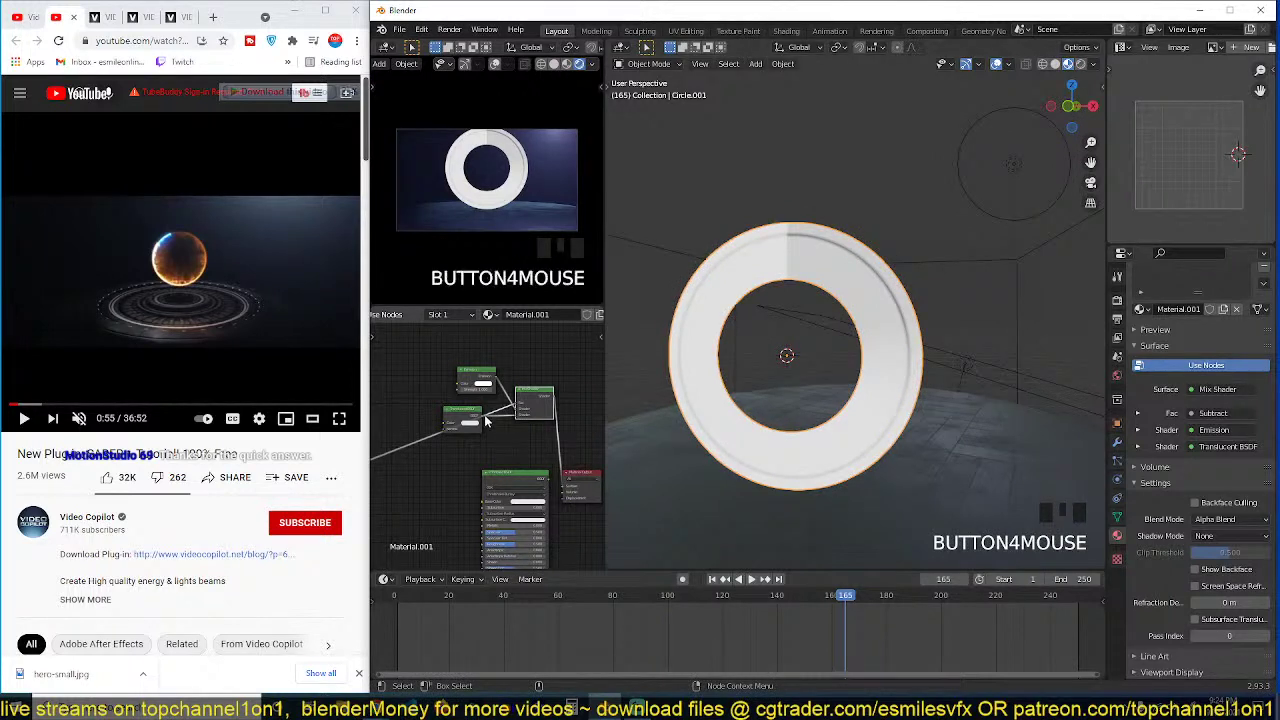
Step: Space out the shader nodes and swap the Mix Shader inputs so Translucent BSDF comes first and Emission second
{"action": "scroll", "coordinate": [486, 421], "scroll_direction": "up", "scroll_amount": 2}
{"action": "left_click_drag", "start_coordinate": [460, 405], "coordinate": [464, 431]}
{"action": "middle_click_drag", "start_coordinate": [478, 388], "coordinate": [498, 375]}
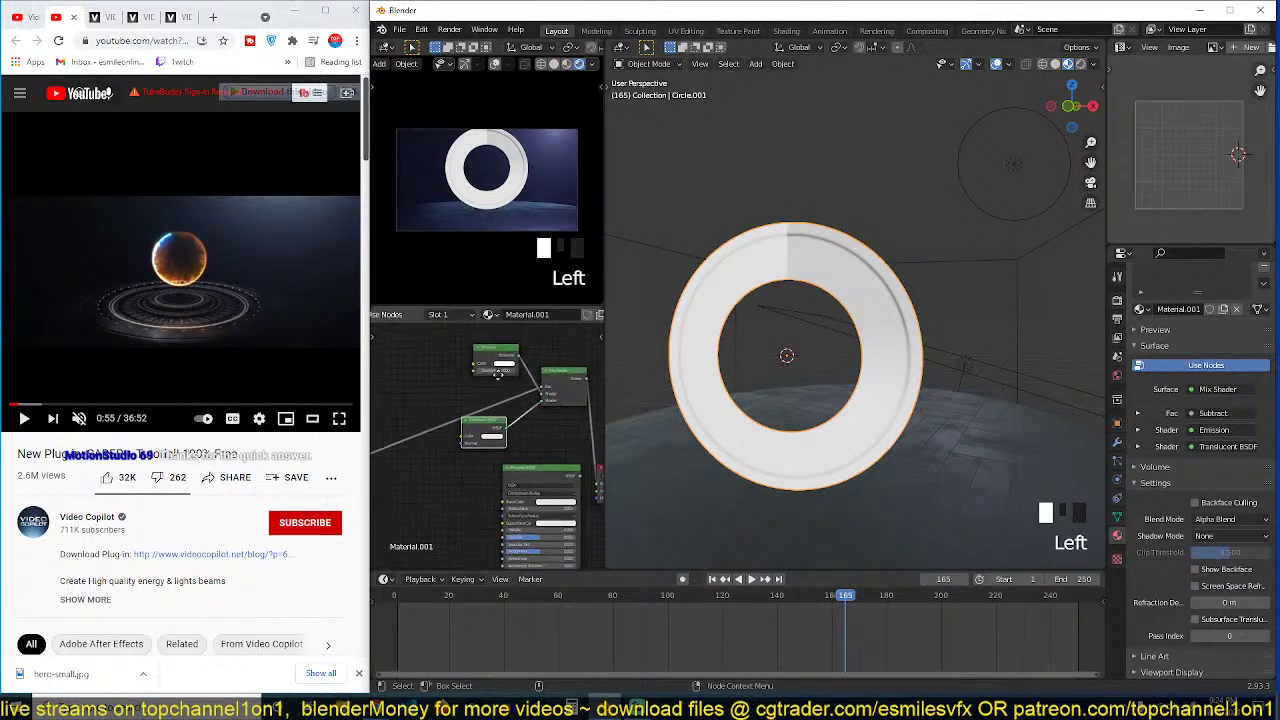
{"action": "left_click_drag", "start_coordinate": [538, 405], "coordinate": [542, 394]}
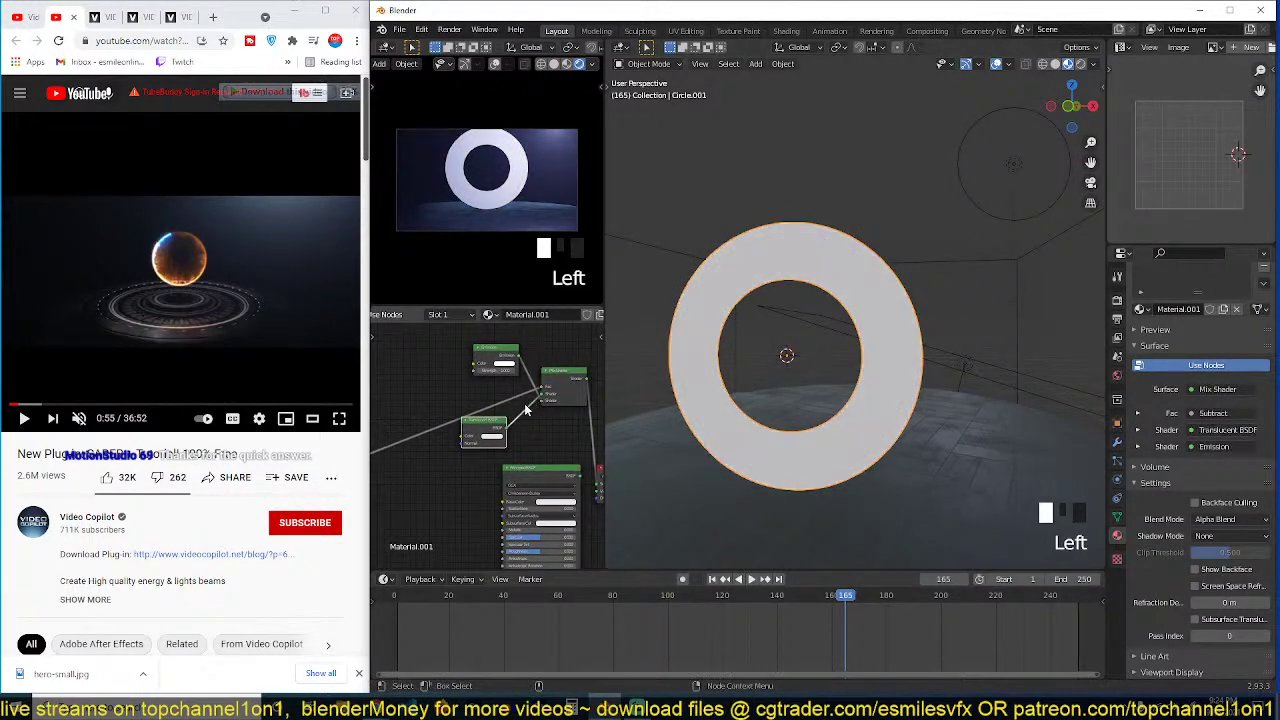
{"action": "key", "text": "alt+a"}
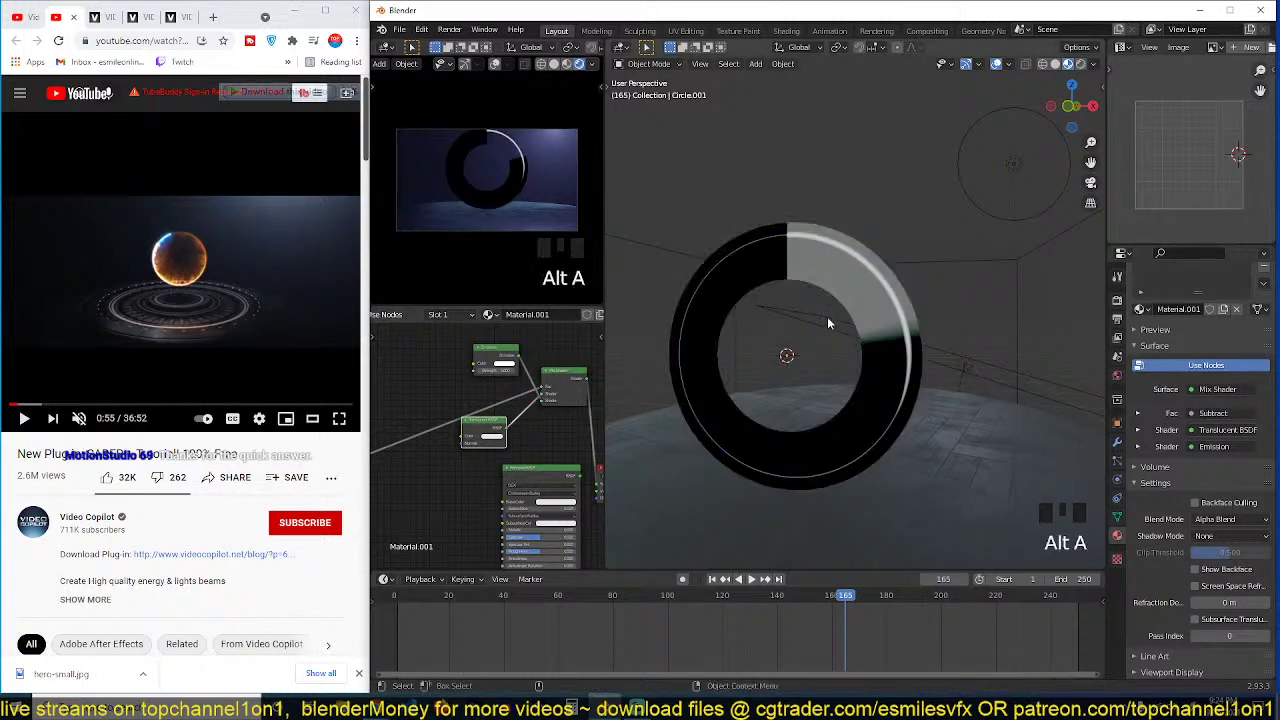
{"action": "key", "text": "grave"}
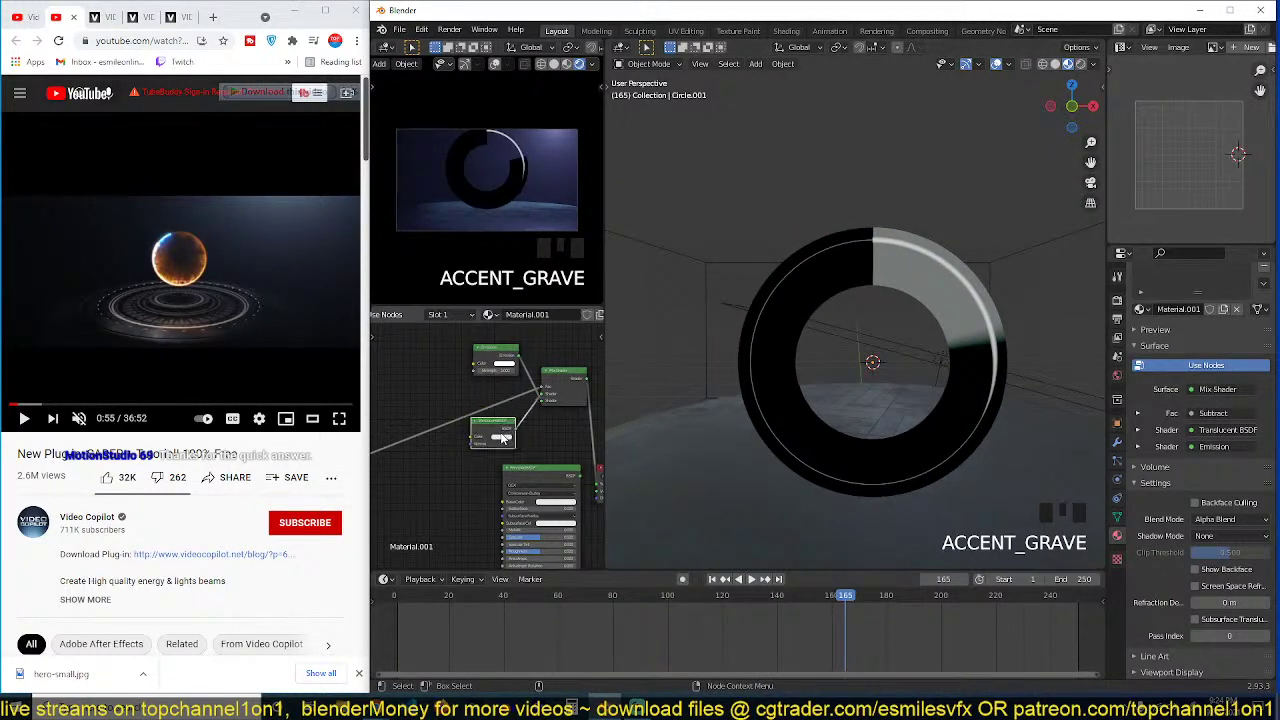
Step: Replace the Translucent BSDF with a Transparent BSDF connected to the Mix Shader's first shader input
{"action": "scroll", "coordinate": [503, 428], "scroll_direction": "up", "scroll_amount": 2}
{"action": "scroll", "coordinate": [503, 428], "scroll_direction": "up", "scroll_amount": 1}
{"action": "left_click", "coordinate": [503, 428]}
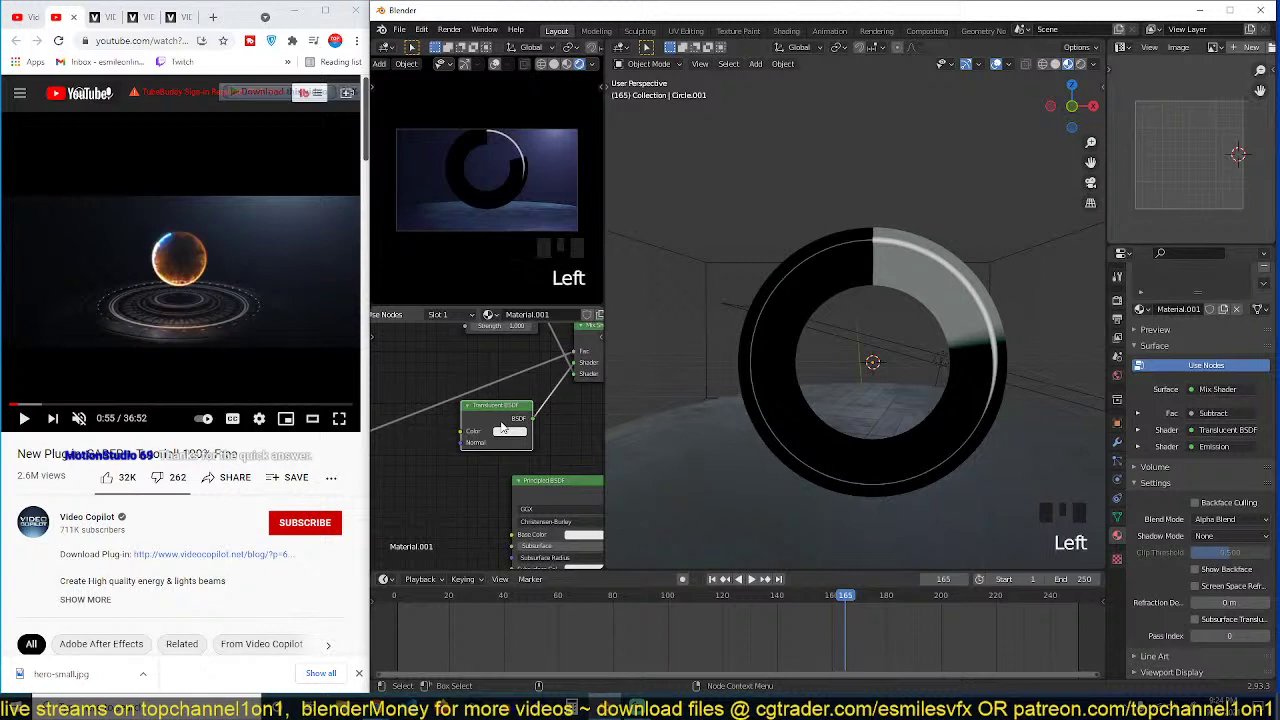
{"action": "key", "text": "x"}
{"action": "key", "text": "shift+a"}
{"action": "mouse_move", "coordinate": [503, 424]}
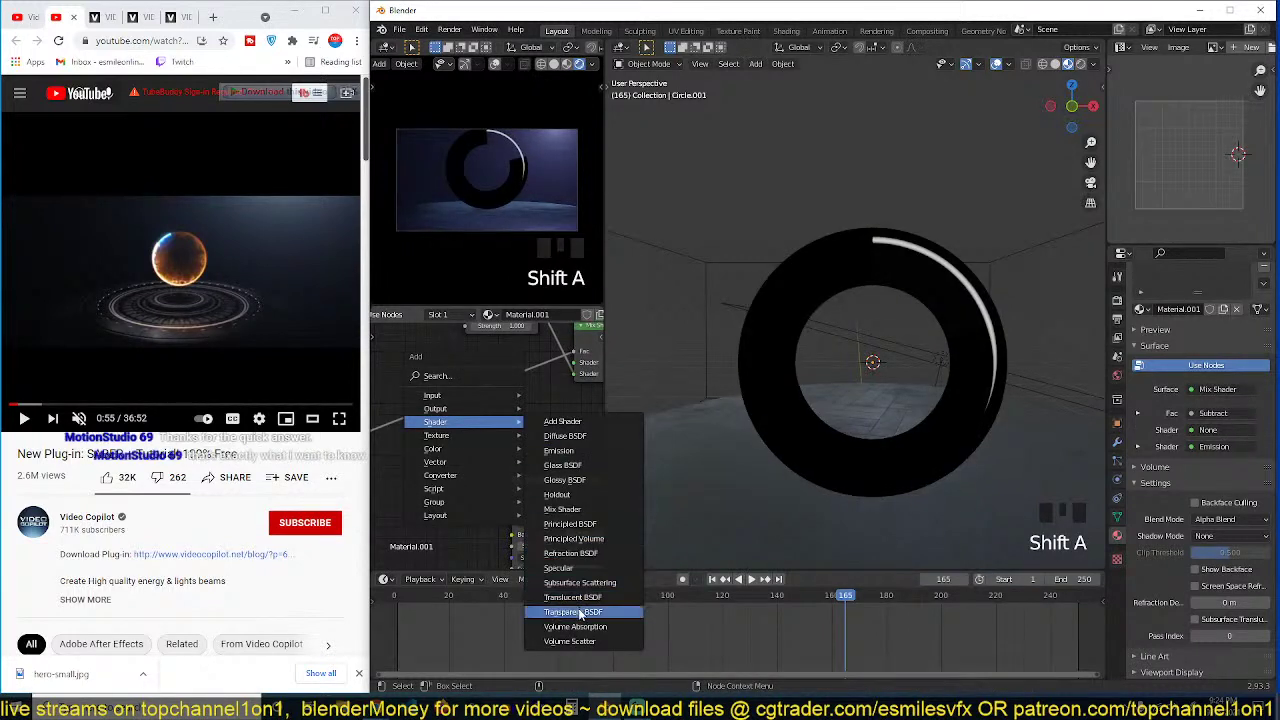
{"action": "left_click", "coordinate": [580, 612]}
{"action": "left_click", "coordinate": [505, 425]}
{"action": "left_click_drag", "start_coordinate": [535, 423], "coordinate": [583, 366]}
Step: Turn Show Backface on for the ring material and check the ring from another angle
{"action": "scroll", "coordinate": [790, 392], "scroll_direction": "down", "scroll_amount": 3}
{"action": "middle_click_drag", "start_coordinate": [790, 392], "coordinate": [786, 406]}
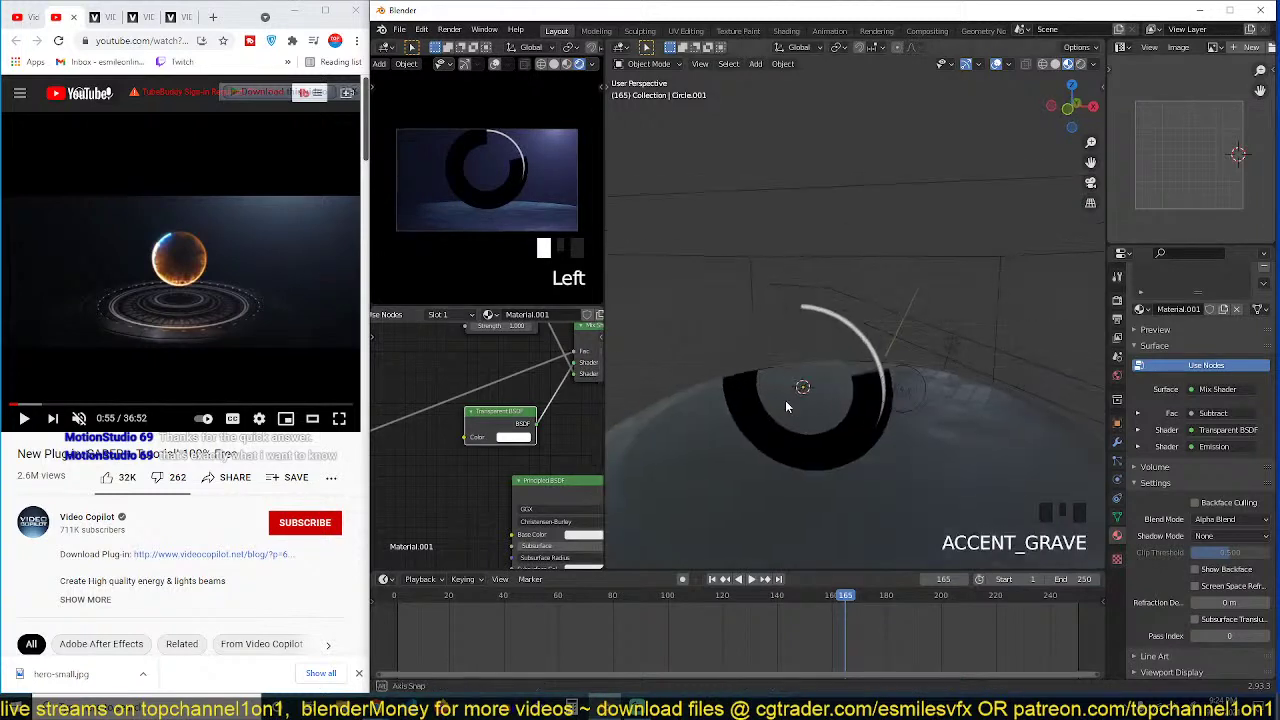
{"action": "scroll", "coordinate": [784, 400], "scroll_direction": "up", "scroll_amount": 2}
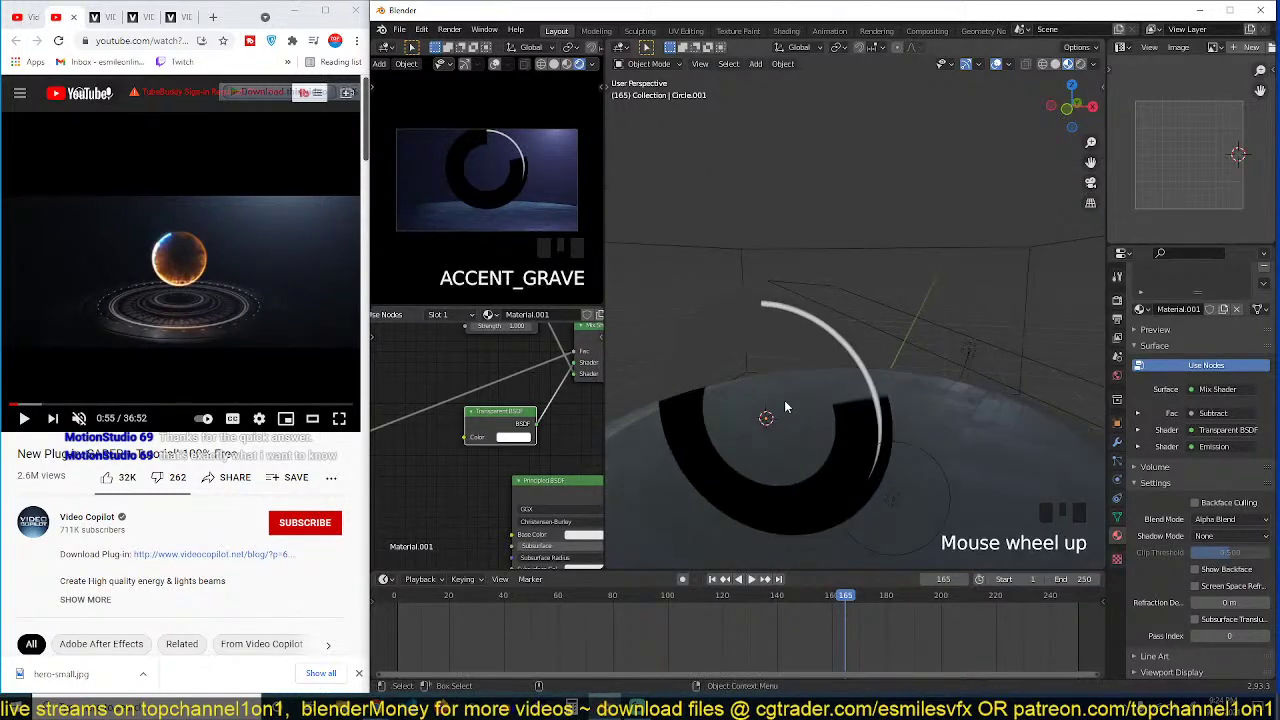
{"action": "left_click", "coordinate": [1195, 570]}
{"action": "key", "text": "grave"}
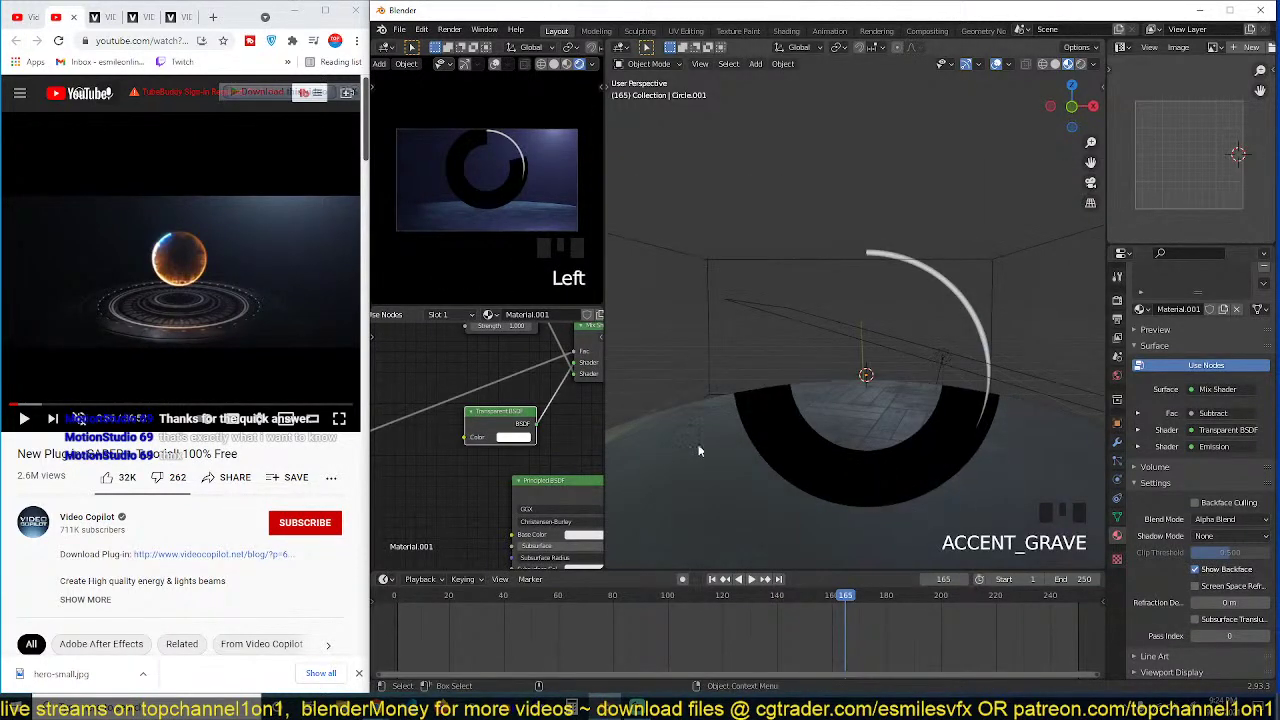
{"action": "key", "text": "grave"}
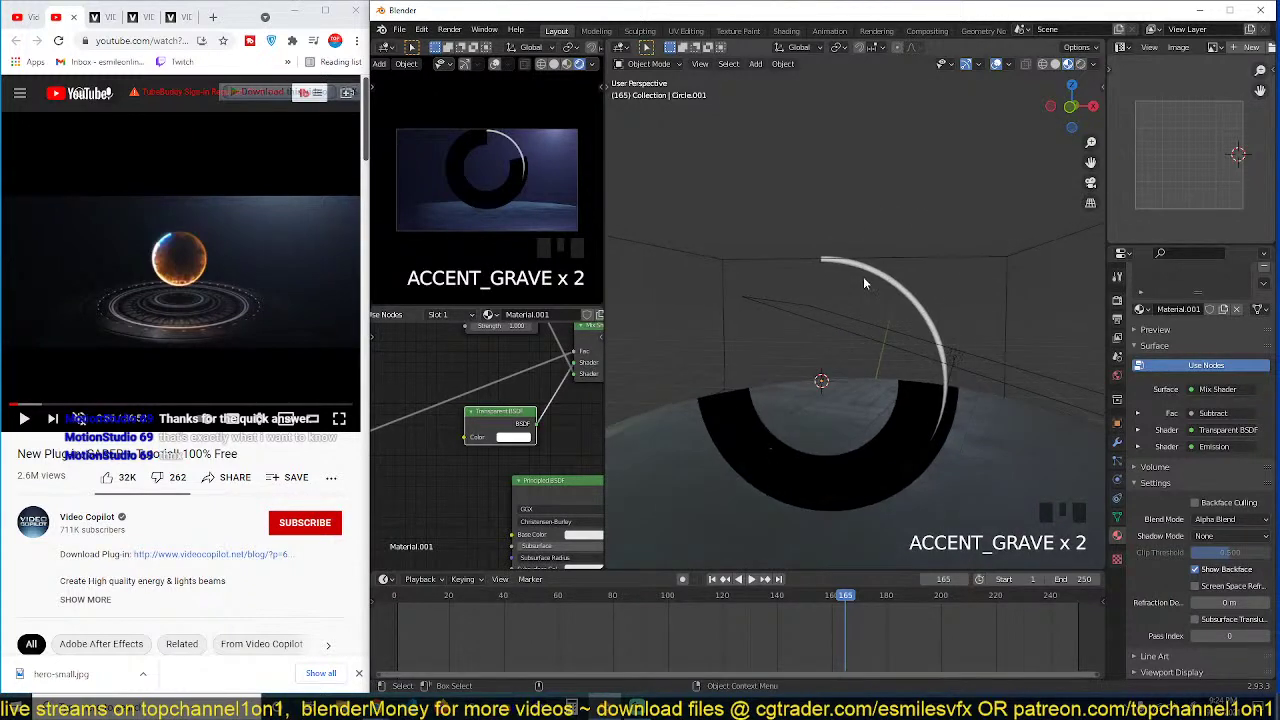
Step: Play back the ring animation, rewinding to the start, to check the transparency around the glowing line
{"action": "left_click", "coordinate": [858, 285]}
{"action": "key", "text": "space"}
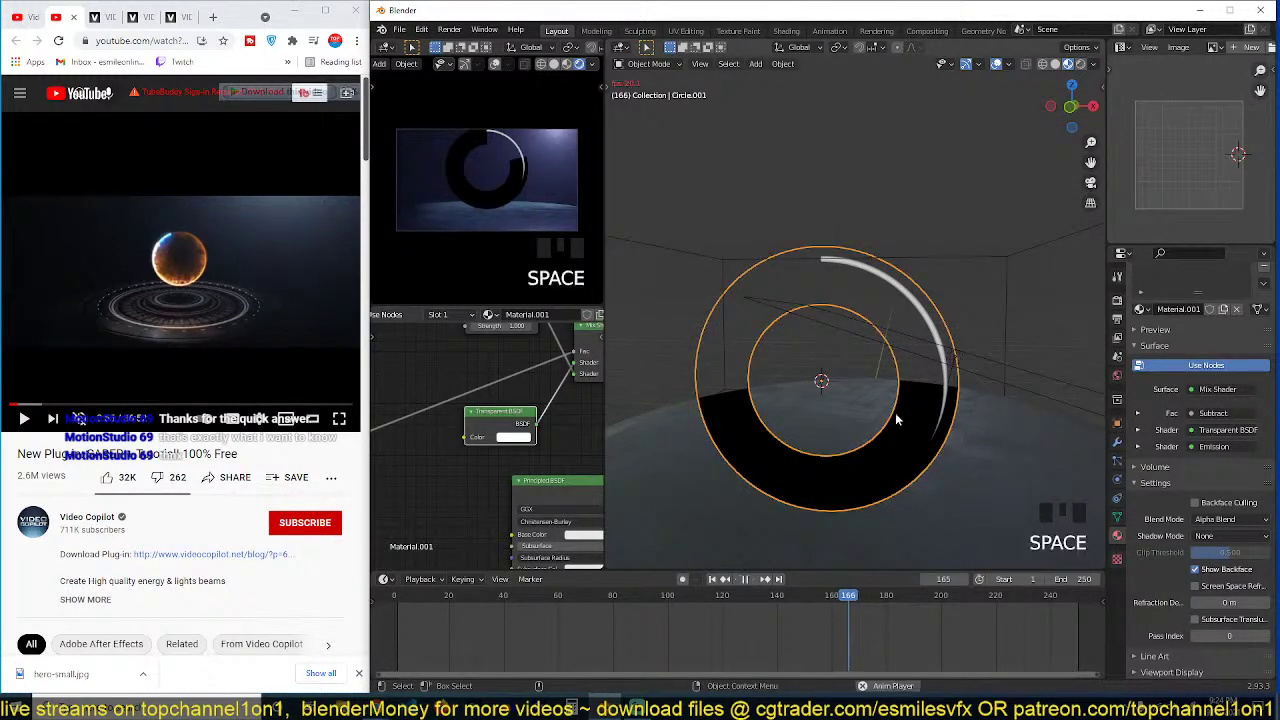
{"action": "key", "text": "space"}
{"action": "scroll", "coordinate": [1010, 612], "scroll_direction": "down", "scroll_amount": 4}
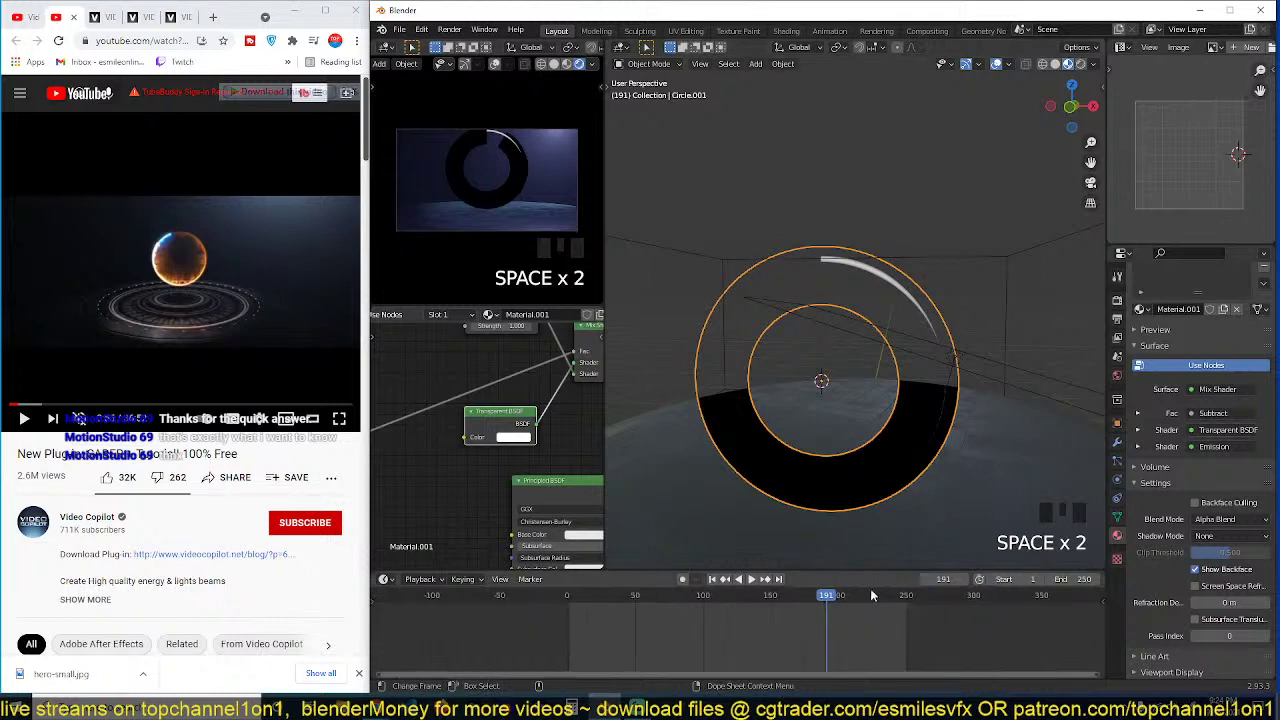
{"action": "right_click", "coordinate": [565, 617], "text": "shift"}
{"action": "key", "text": "space"}
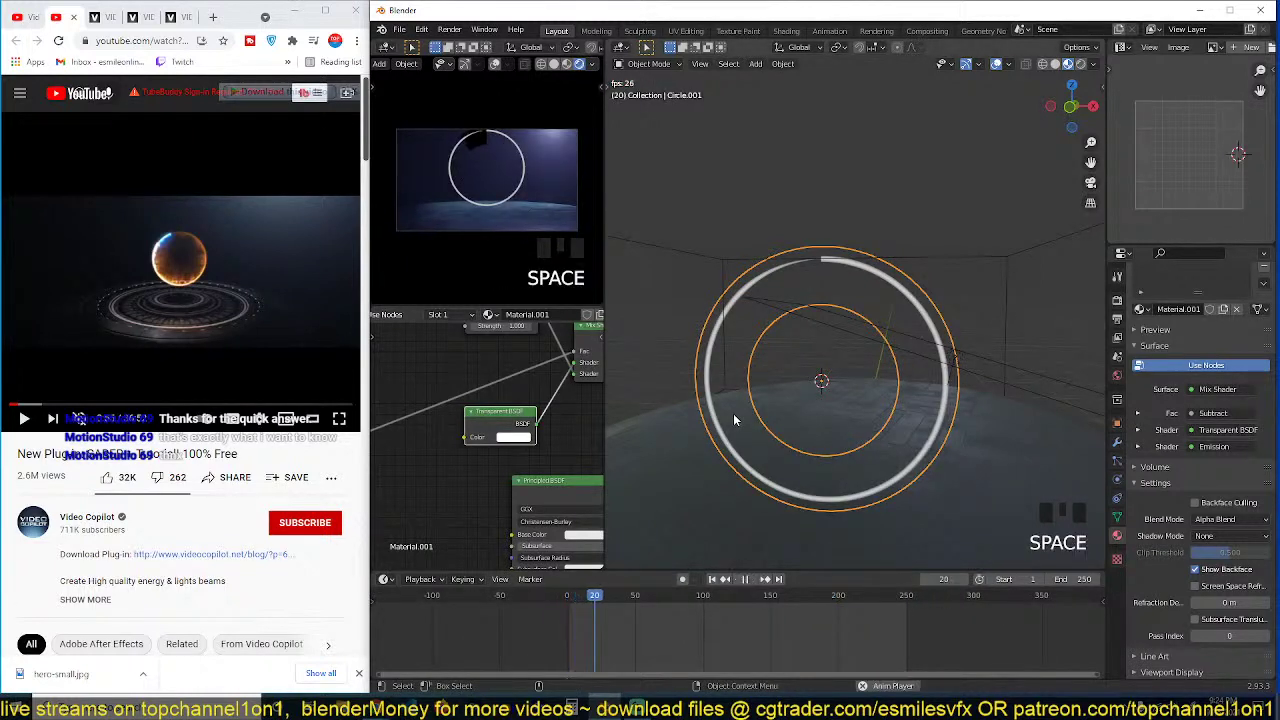
{"action": "key", "text": "alt+a"}
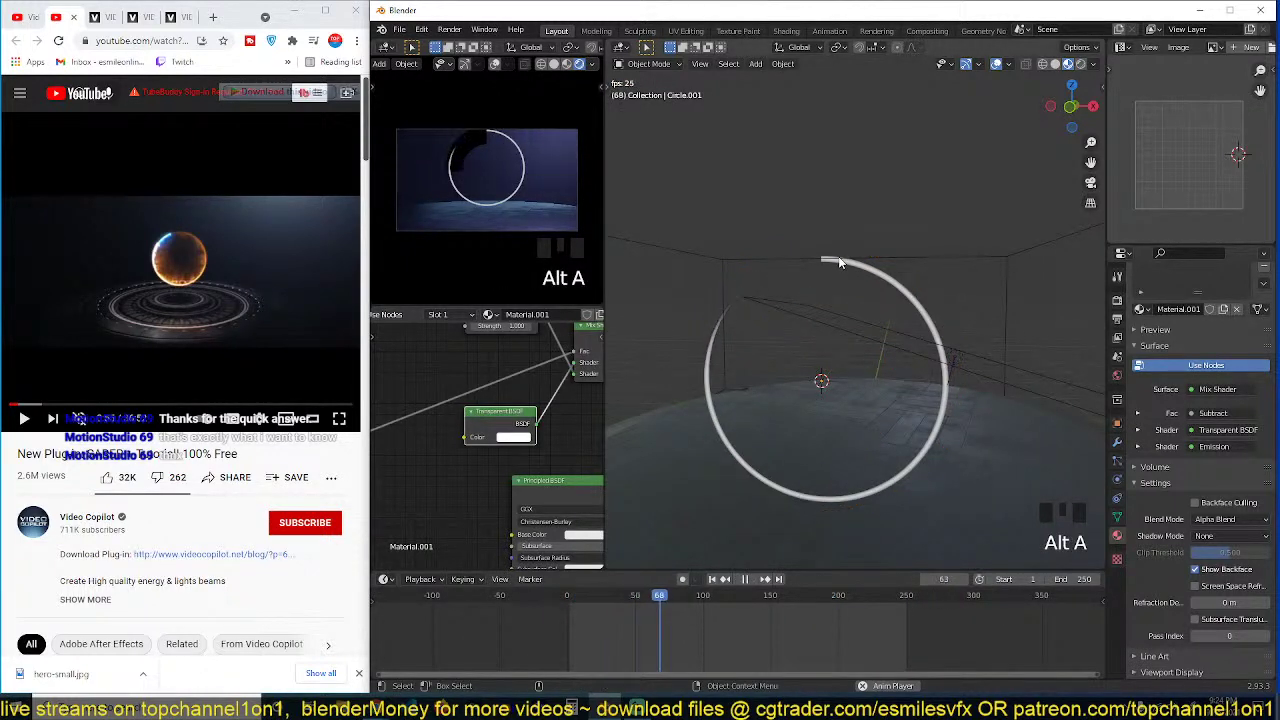
{"action": "key", "text": "space"}
{"action": "key", "text": "space"}
{"action": "key", "text": "space"}
{"action": "scroll", "coordinate": [521, 433], "scroll_direction": "down", "scroll_amount": 3}
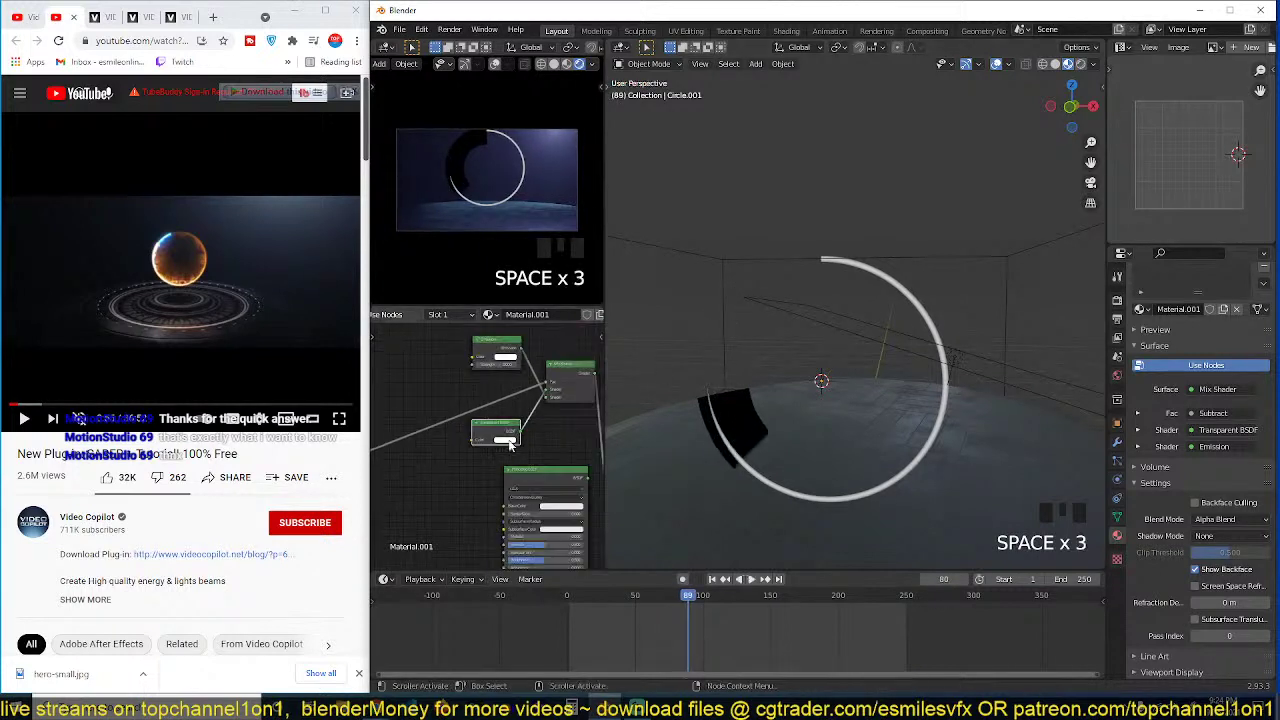
Step: Preview the outputs of the Subtract node and the lower Gradient Texture node on the ring
{"action": "left_click", "coordinate": [433, 459], "text": "ctrl+shift"}
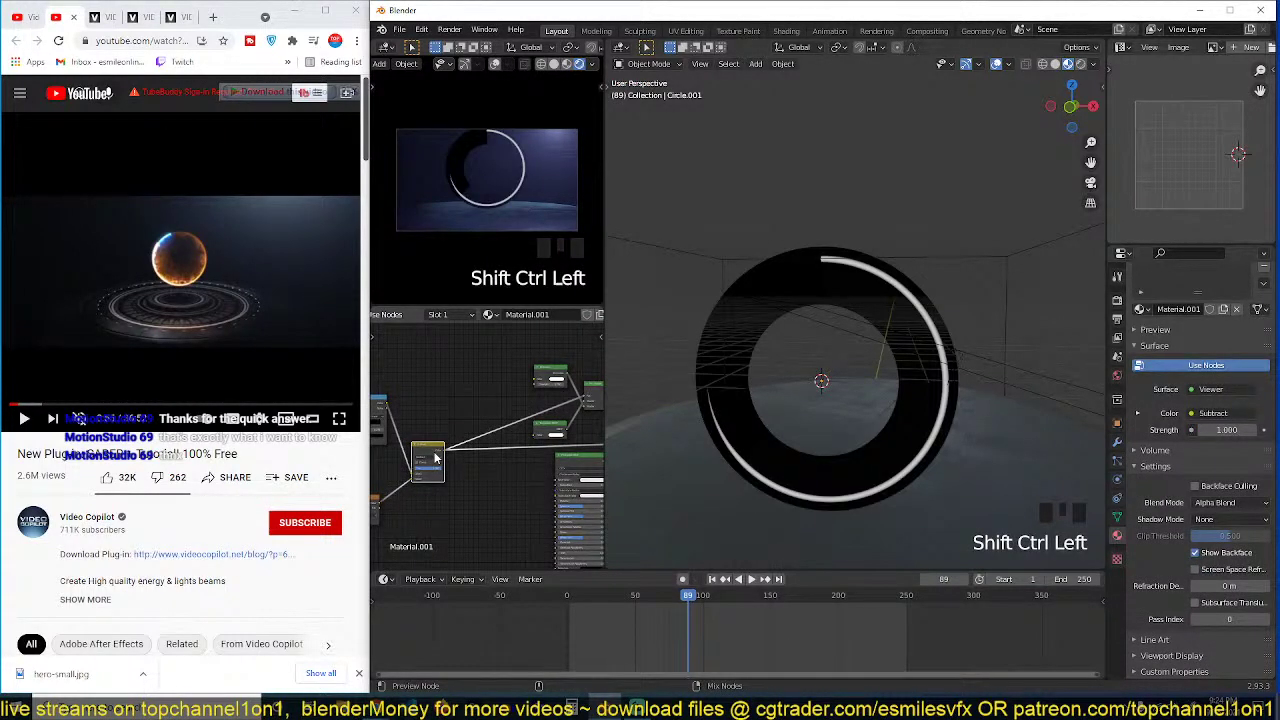
{"action": "scroll", "coordinate": [435, 457], "scroll_direction": "up", "scroll_amount": 5}
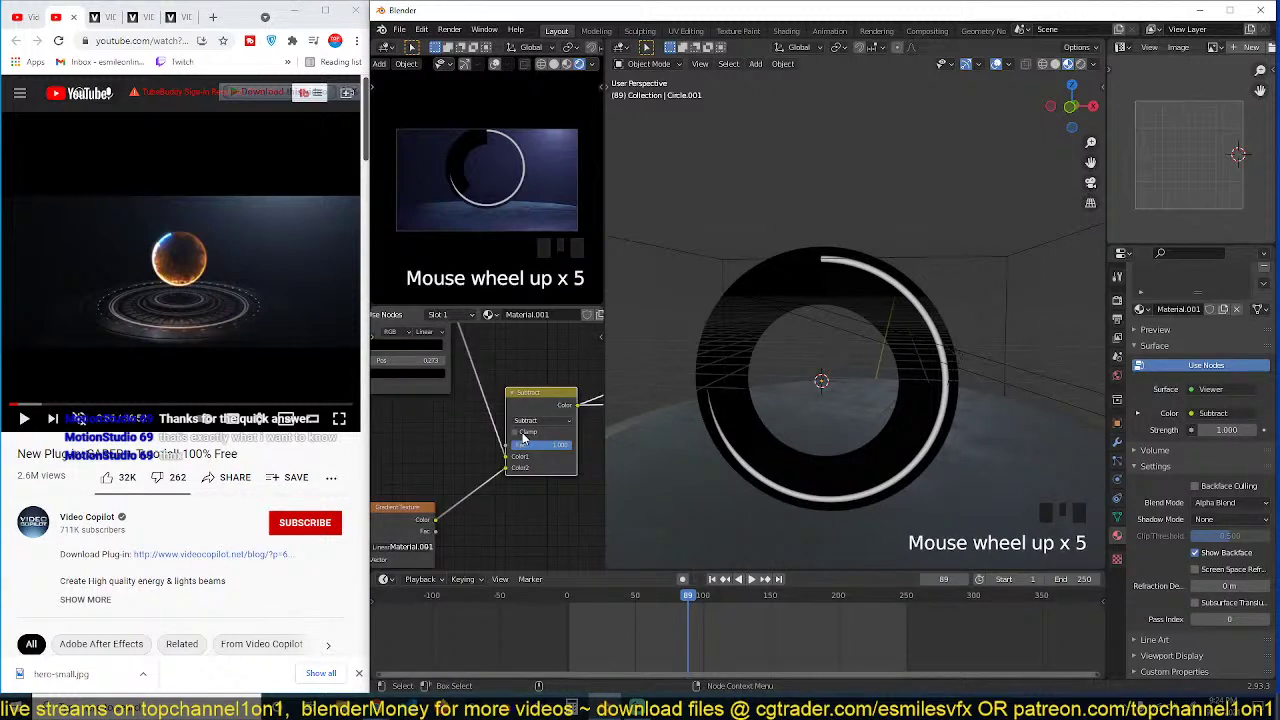
{"action": "scroll", "coordinate": [568, 434], "scroll_direction": "down", "scroll_amount": 2}
{"action": "left_click", "coordinate": [470, 495], "text": "ctrl+shift"}
{"action": "left_click", "coordinate": [575, 418], "text": "ctrl+shift"}
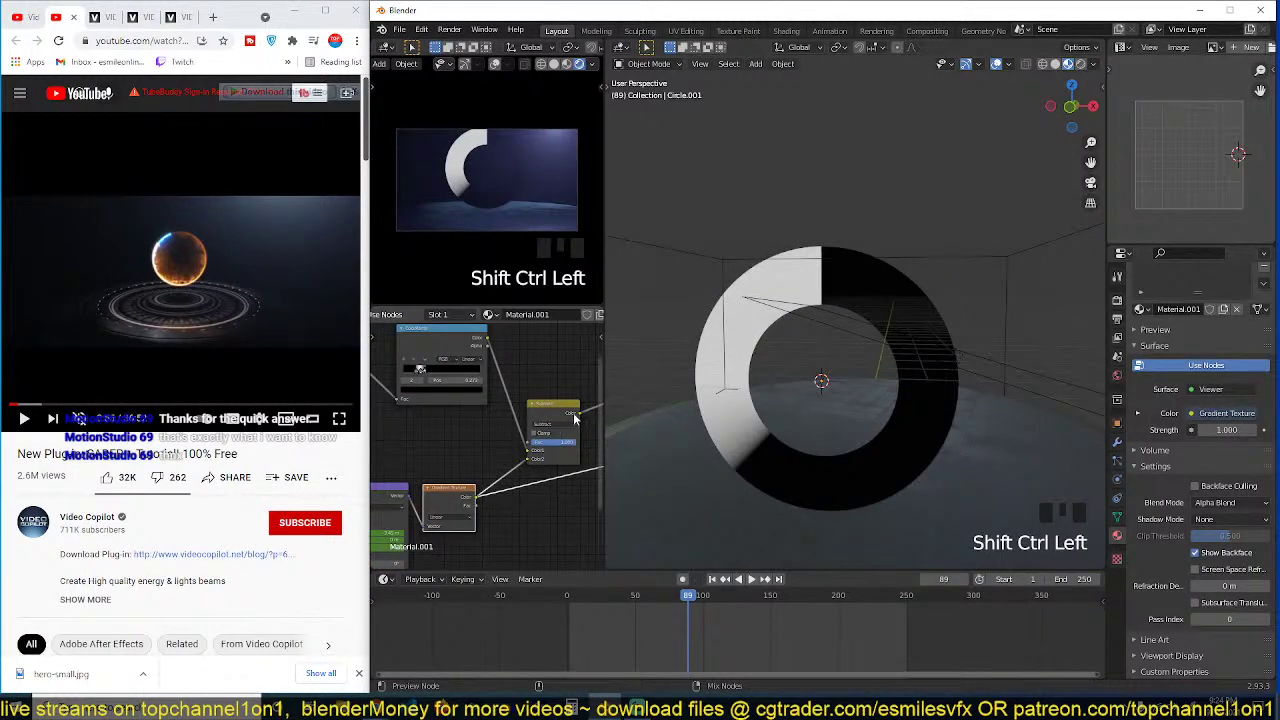
{"action": "left_click", "coordinate": [461, 497], "text": "ctrl+shift"}
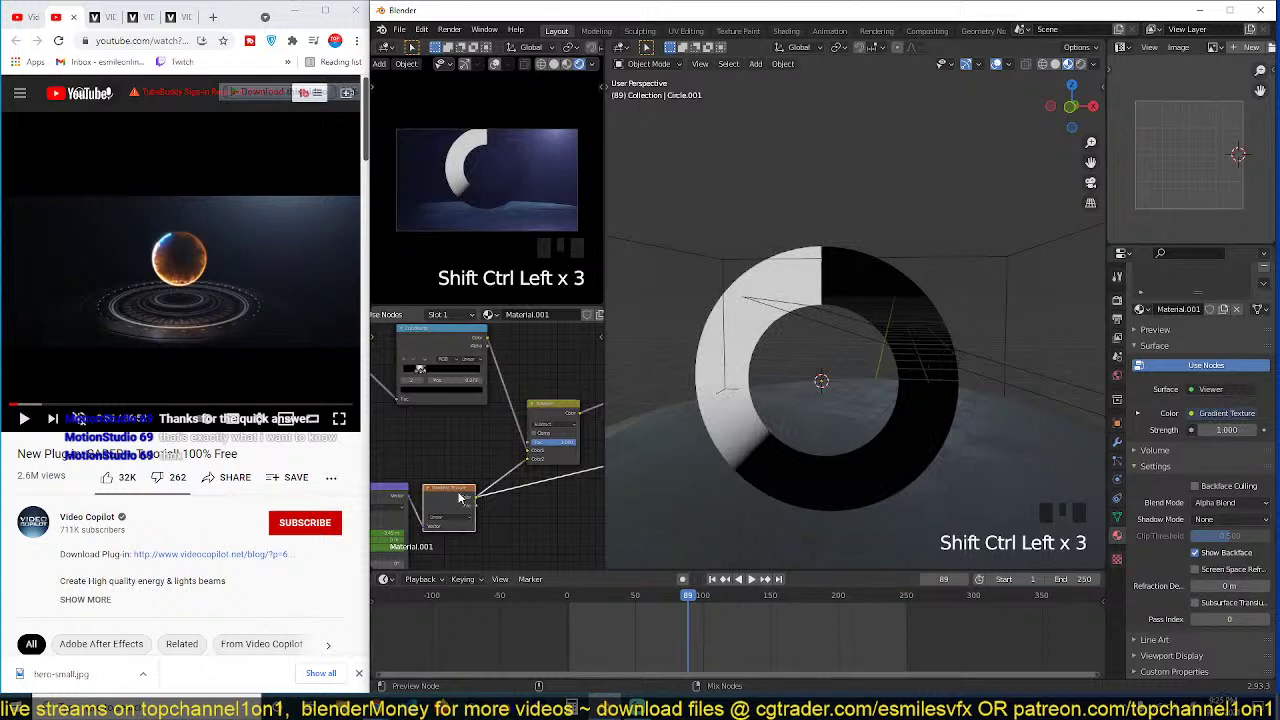
Step: Enter Edit Mode on the ring and make UVMap the active UV map
{"action": "key", "text": "Tab"}
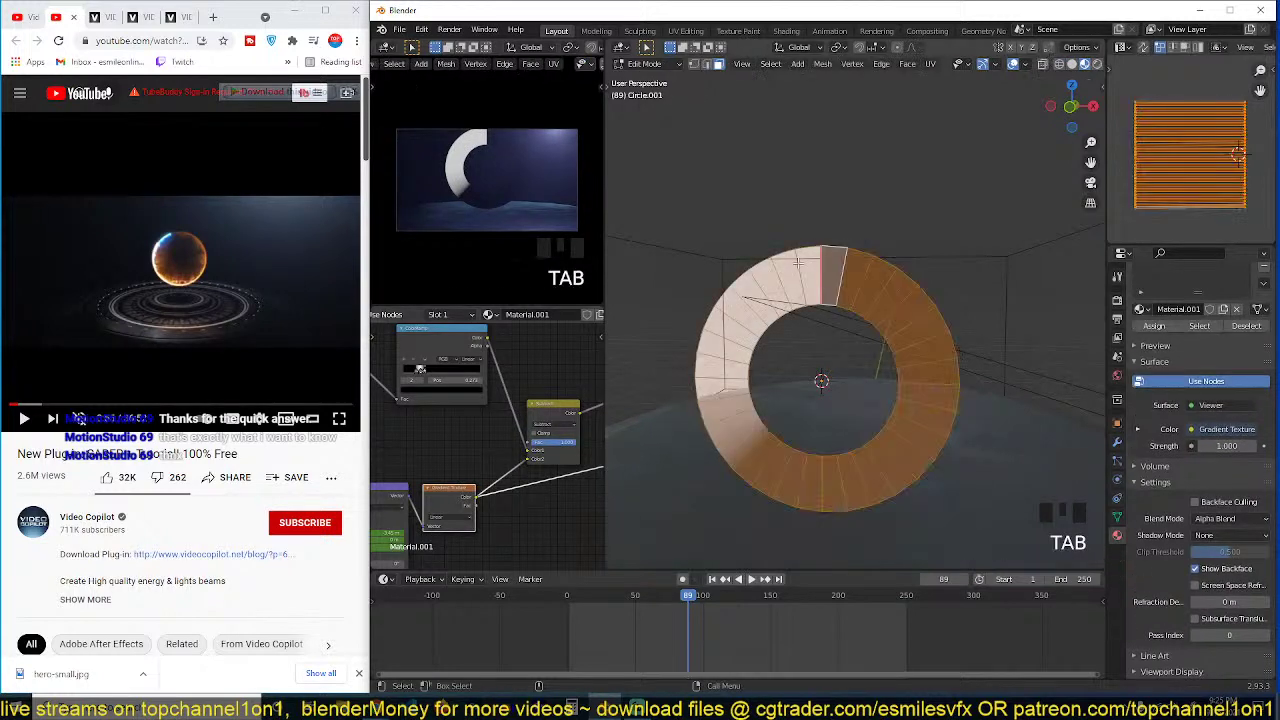
{"action": "key", "text": "s"}
{"action": "left_click", "coordinate": [1223, 174]}
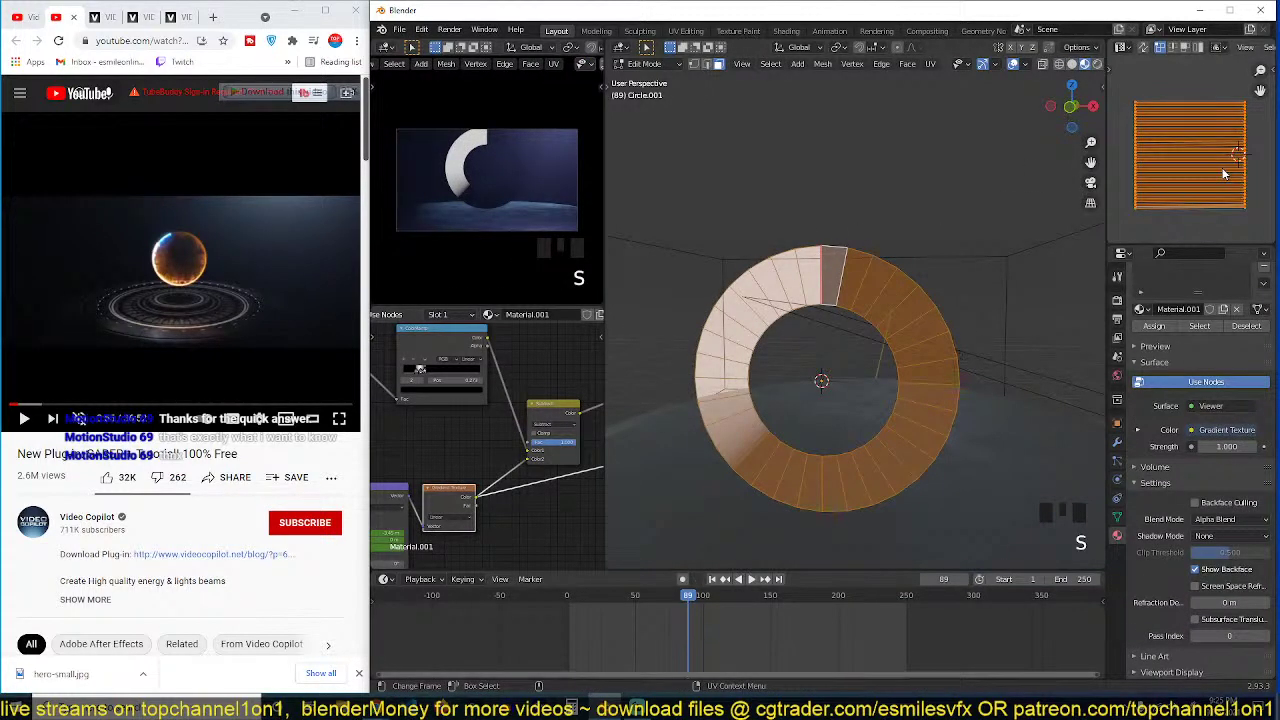
{"action": "left_click", "coordinate": [1117, 517]}
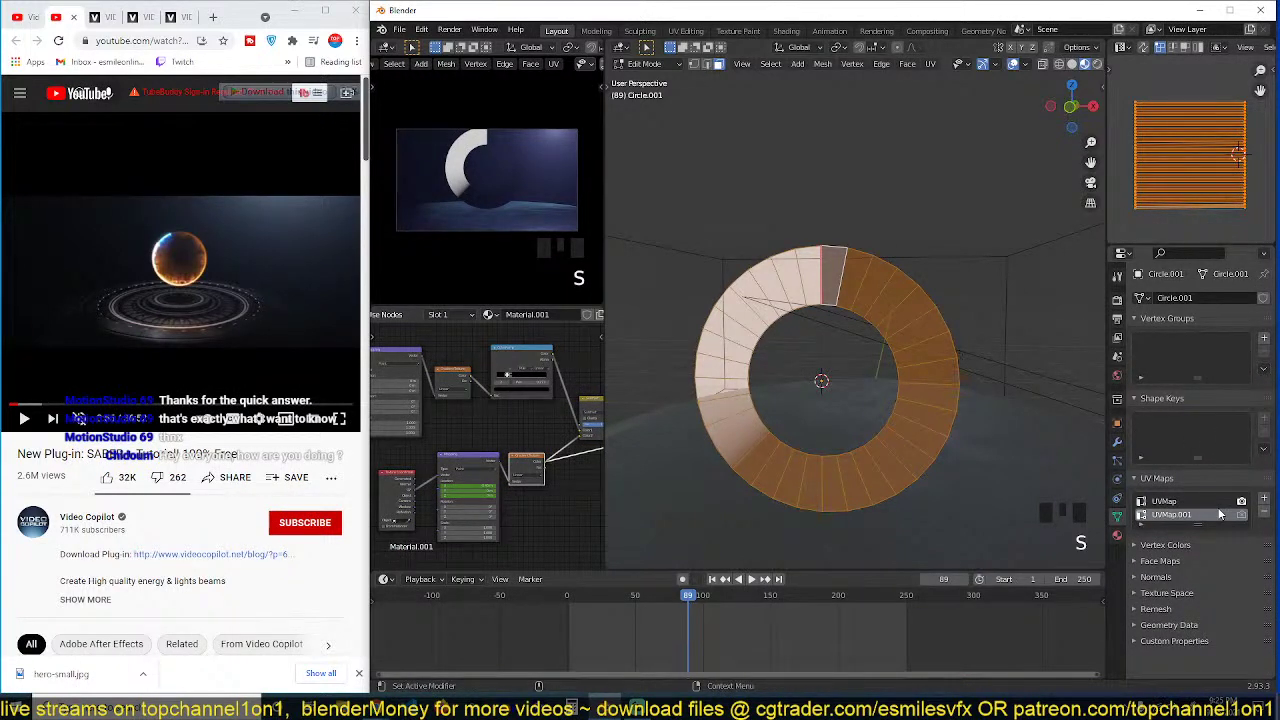
{"action": "left_click", "coordinate": [1185, 501]}
{"action": "key", "text": "s"}
{"action": "scroll", "coordinate": [1179, 185], "scroll_direction": "down", "scroll_amount": 5}
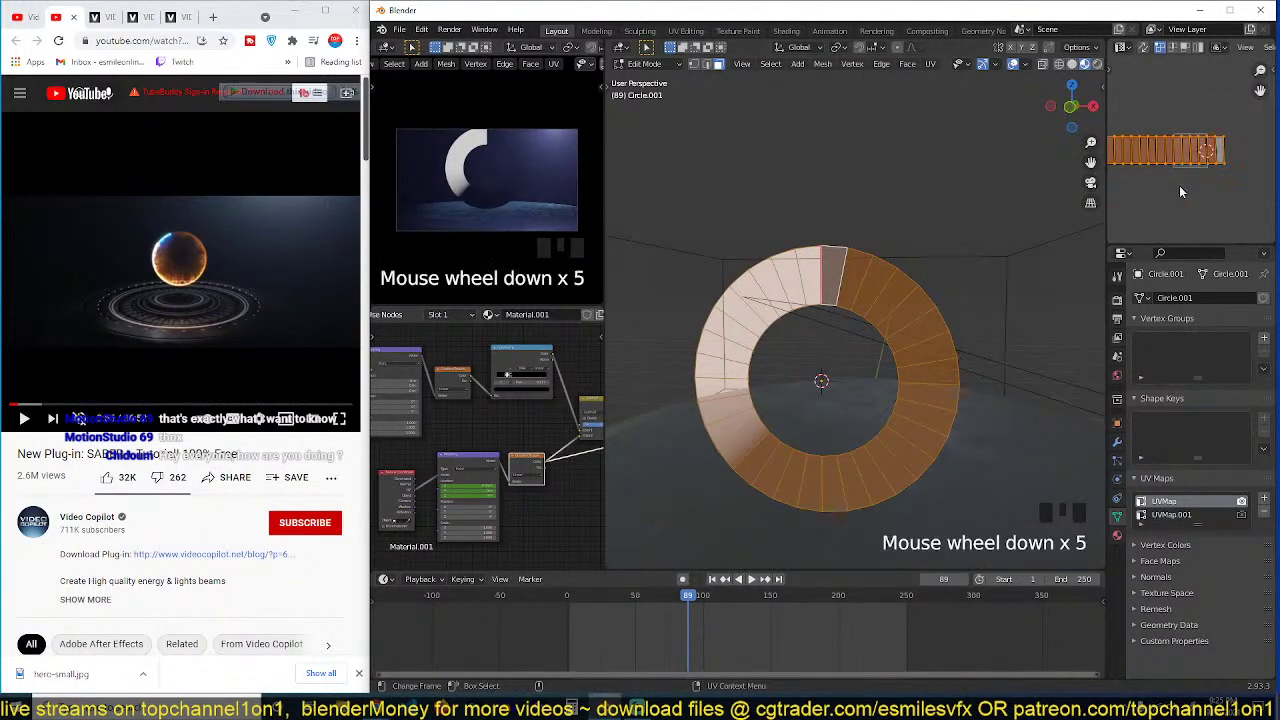
Step: Scale down the ring's UV strip in the UV editor and shift it sideways
{"action": "key", "text": "Return"}
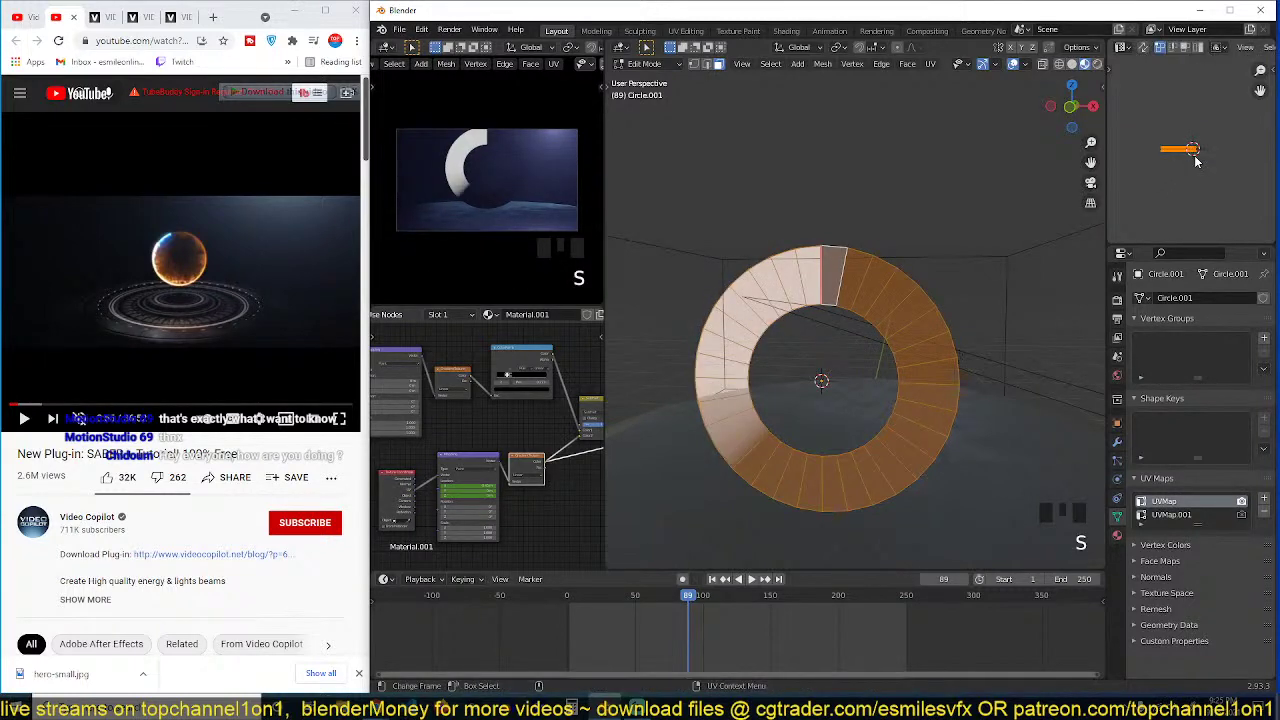
{"action": "key", "text": "ctrl+space"}
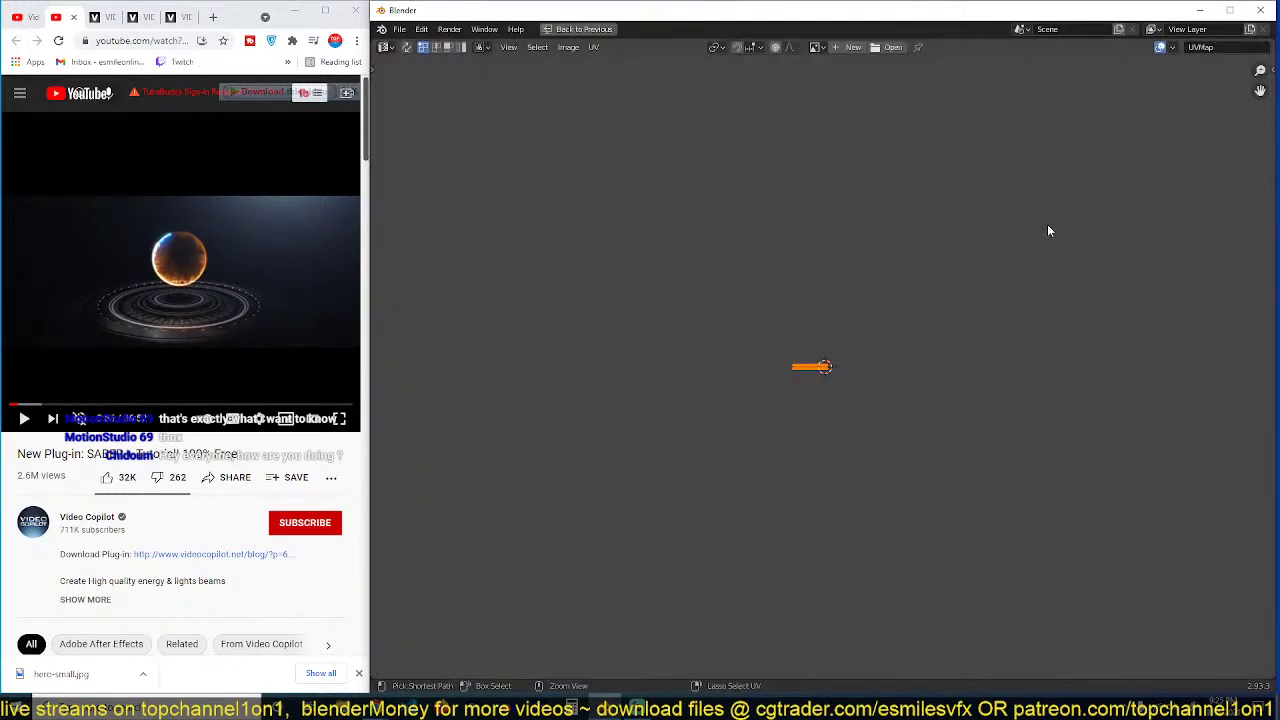
{"action": "key", "text": "ctrl+space"}
{"action": "scroll", "coordinate": [1169, 185], "scroll_direction": "up", "scroll_amount": 5}
{"action": "middle_click_drag", "start_coordinate": [1168, 184], "coordinate": [1174, 195]}
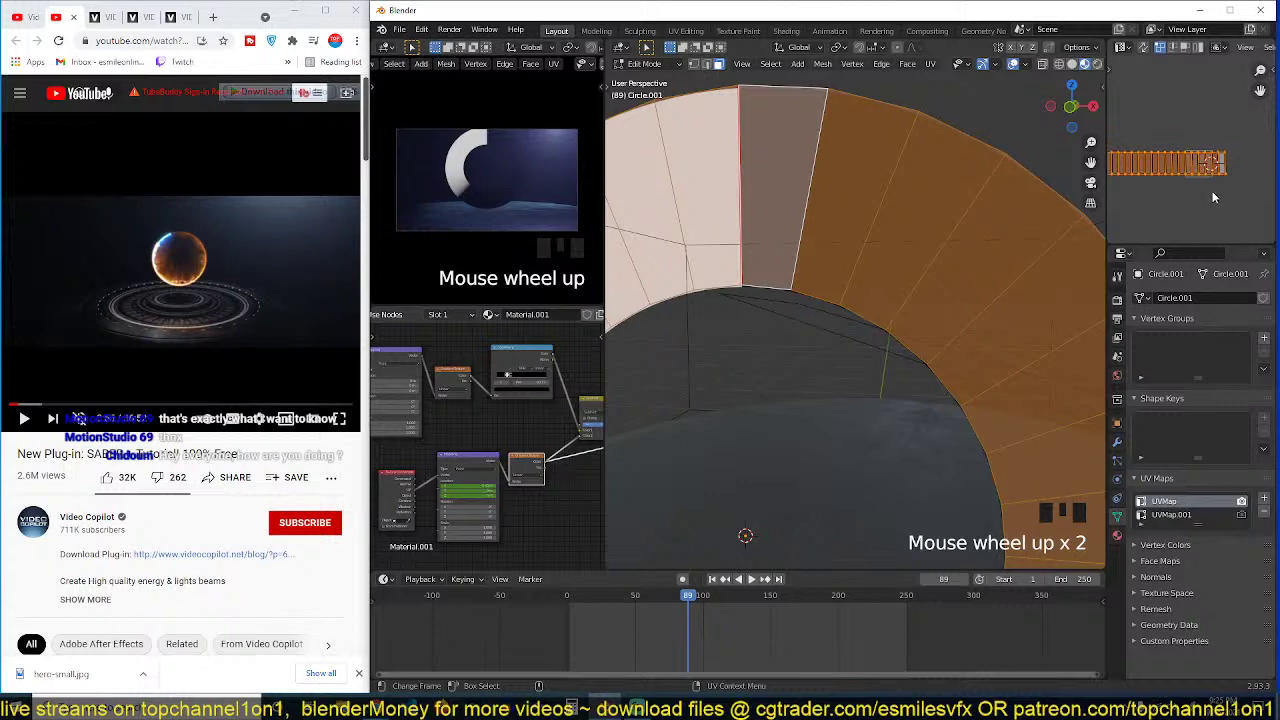
{"action": "key", "text": "s"}
{"action": "left_click", "coordinate": [1162, 188]}
{"action": "key", "text": "g"}
{"action": "left_click", "coordinate": [1258, 186]}
{"action": "key", "text": "s"}
{"action": "left_click", "coordinate": [1228, 181]}
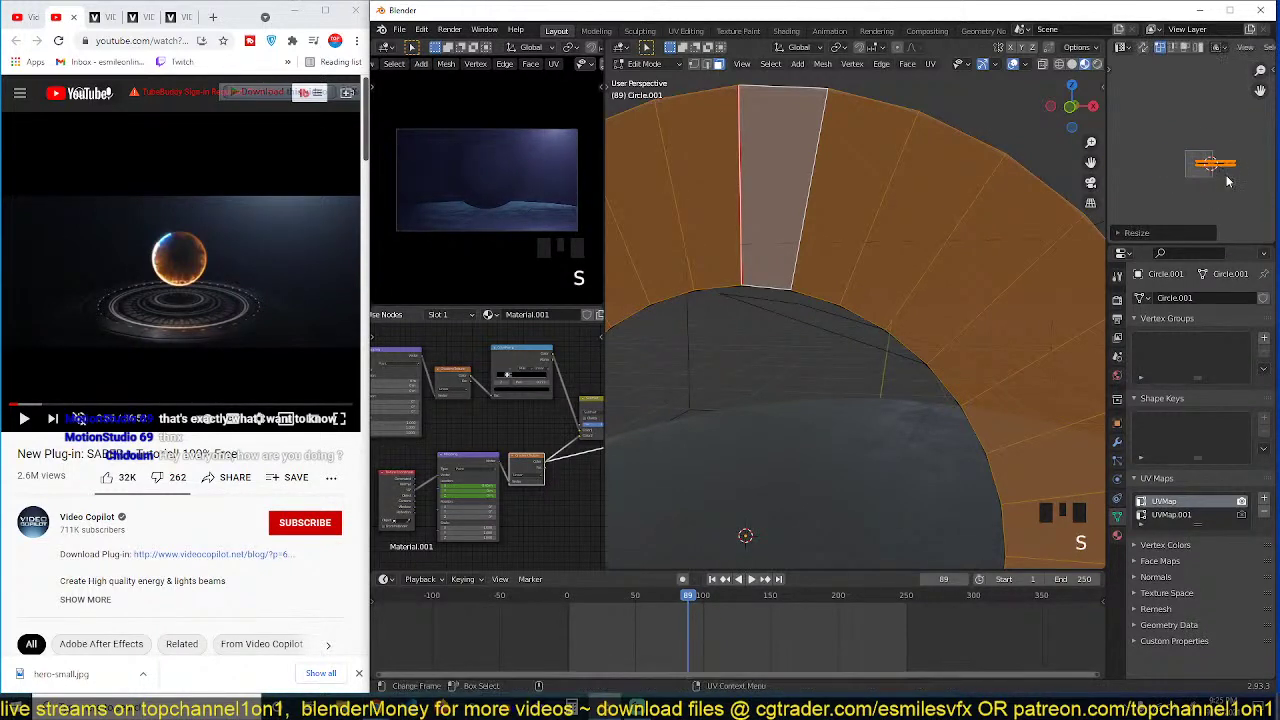
Step: Move and rescale the UV strip to fit the width of the UV square, and return to Object Mode
{"action": "key", "text": "g"}
{"action": "left_click", "coordinate": [1214, 181]}
{"action": "scroll", "coordinate": [877, 289], "scroll_direction": "down", "scroll_amount": 2}
{"action": "scroll", "coordinate": [904, 283], "scroll_direction": "up", "scroll_amount": 2}
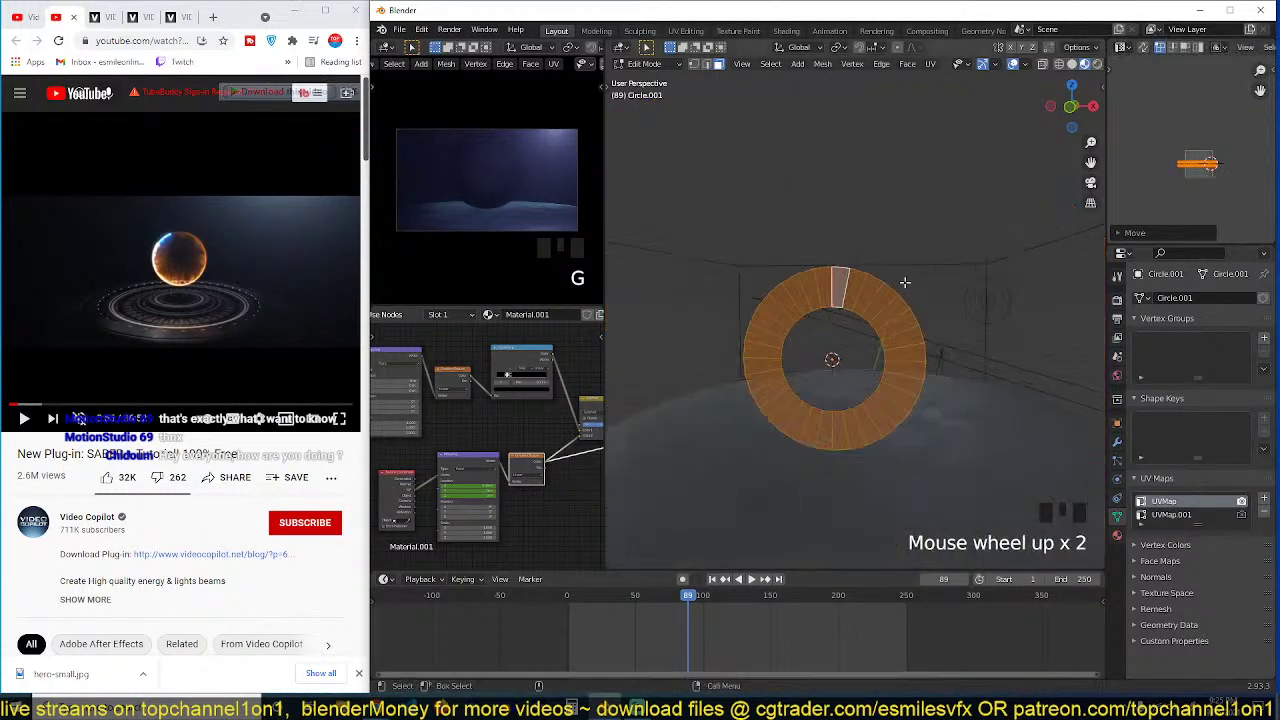
{"action": "key", "text": "s"}
{"action": "left_click", "coordinate": [1234, 162]}
{"action": "key", "text": "g"}
{"action": "left_click", "coordinate": [1237, 162]}
{"action": "key", "text": "s"}
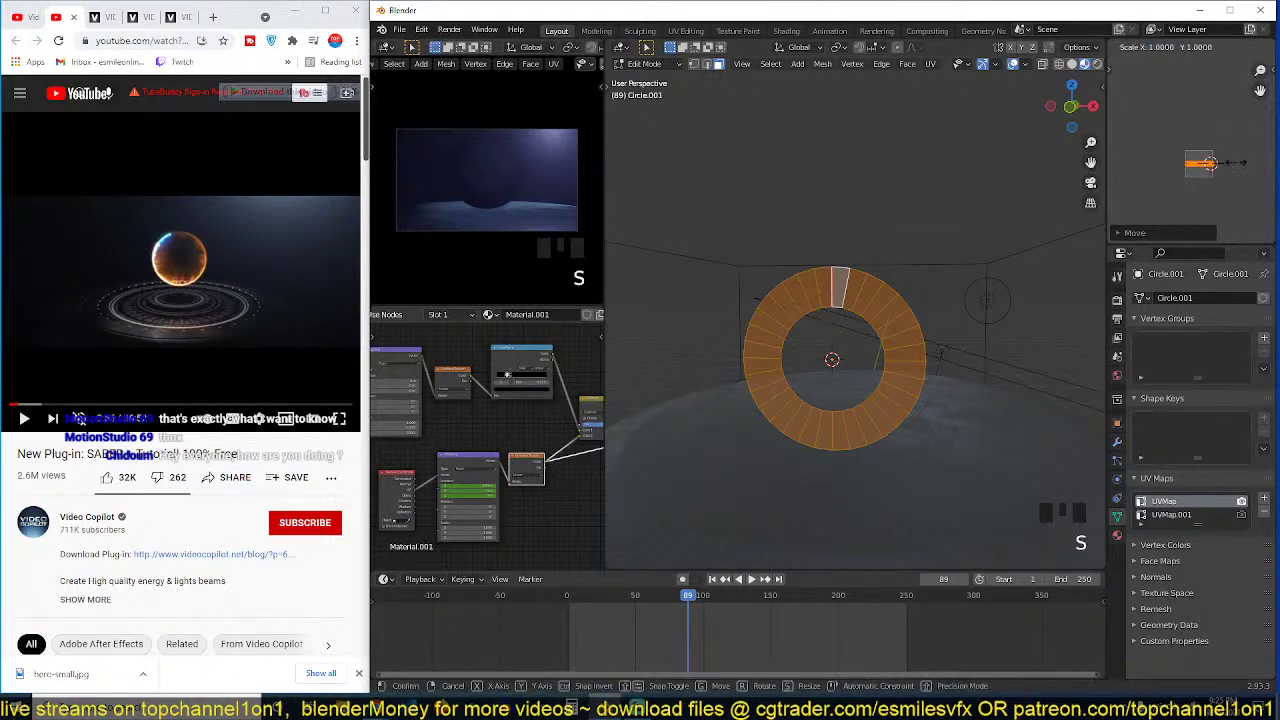
{"action": "key", "text": "Tab"}
Step: Remove the location keyframes of the lower Mapping node and set its X location to 0 m
{"action": "scroll", "coordinate": [893, 340], "scroll_direction": "up", "scroll_amount": 2}
{"action": "scroll", "coordinate": [510, 418], "scroll_direction": "up", "scroll_amount": 5}
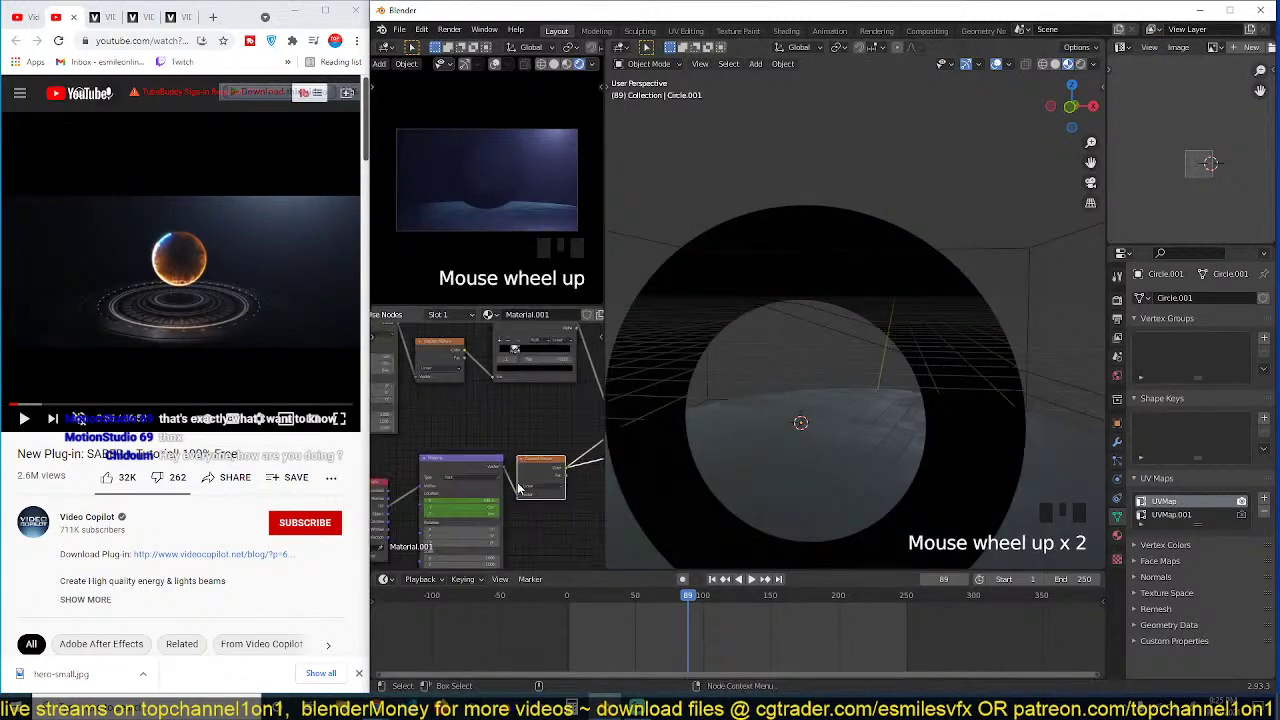
{"action": "left_click", "coordinate": [510, 407]}
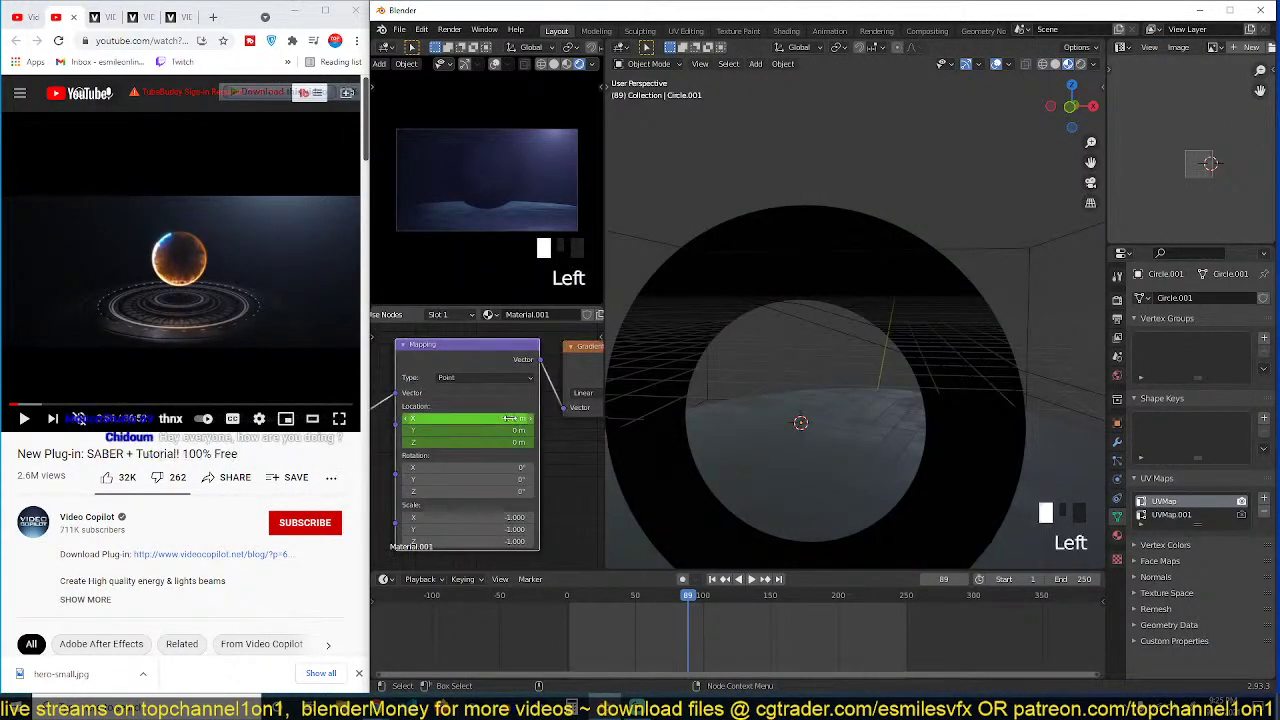
{"action": "left_click", "coordinate": [512, 407]}
{"action": "left_click", "coordinate": [521, 350]}
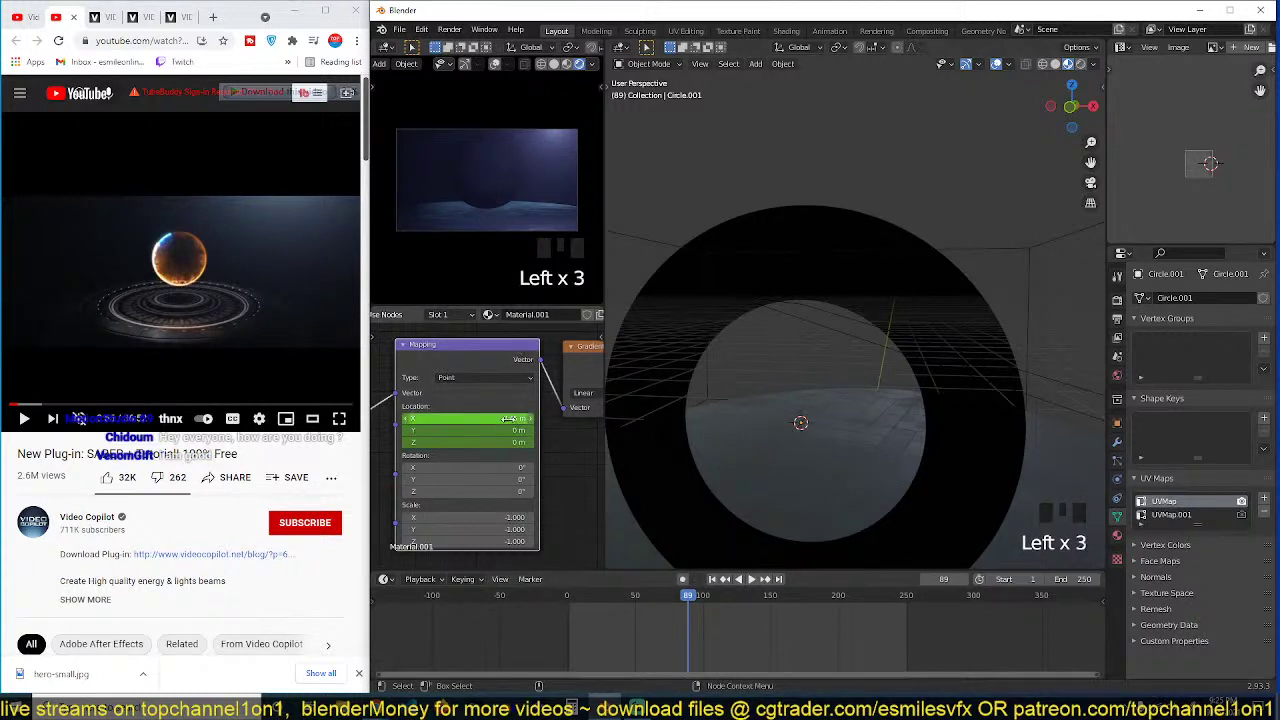
{"action": "right_click", "coordinate": [510, 418]}
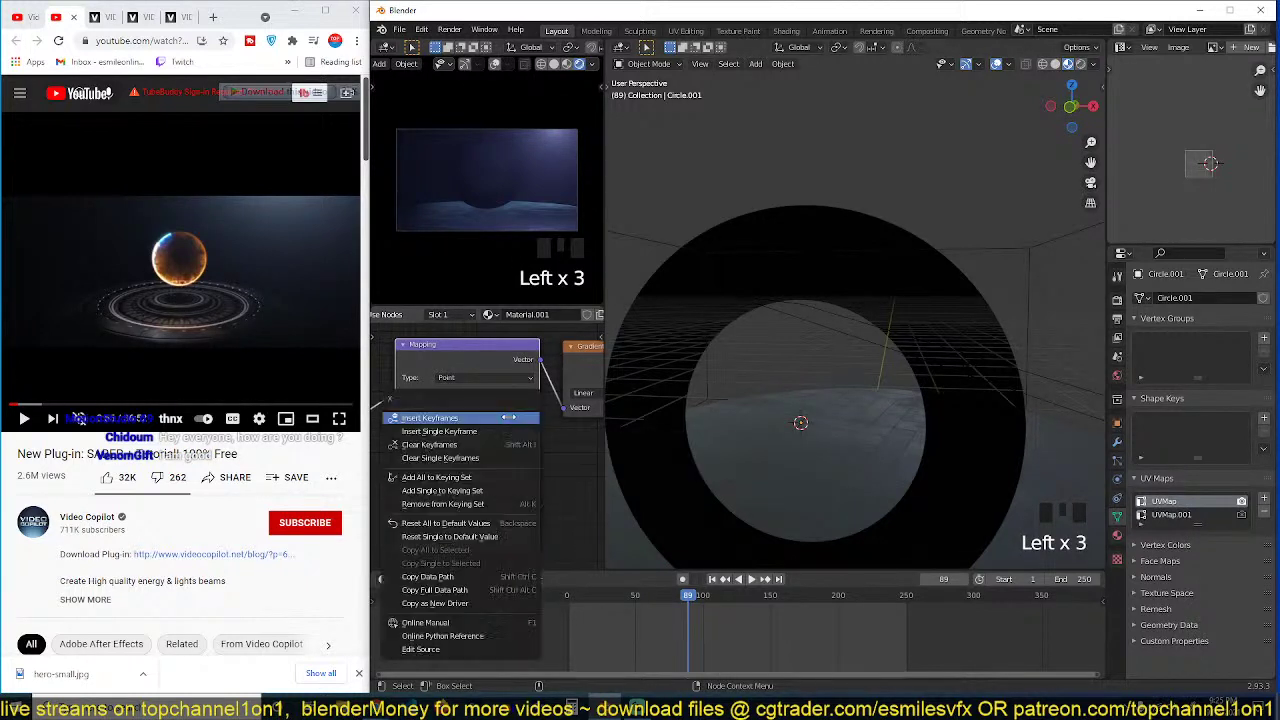
{"action": "left_click", "coordinate": [875, 279]}
{"action": "key", "text": "x"}
{"action": "left_click", "coordinate": [720, 628]}
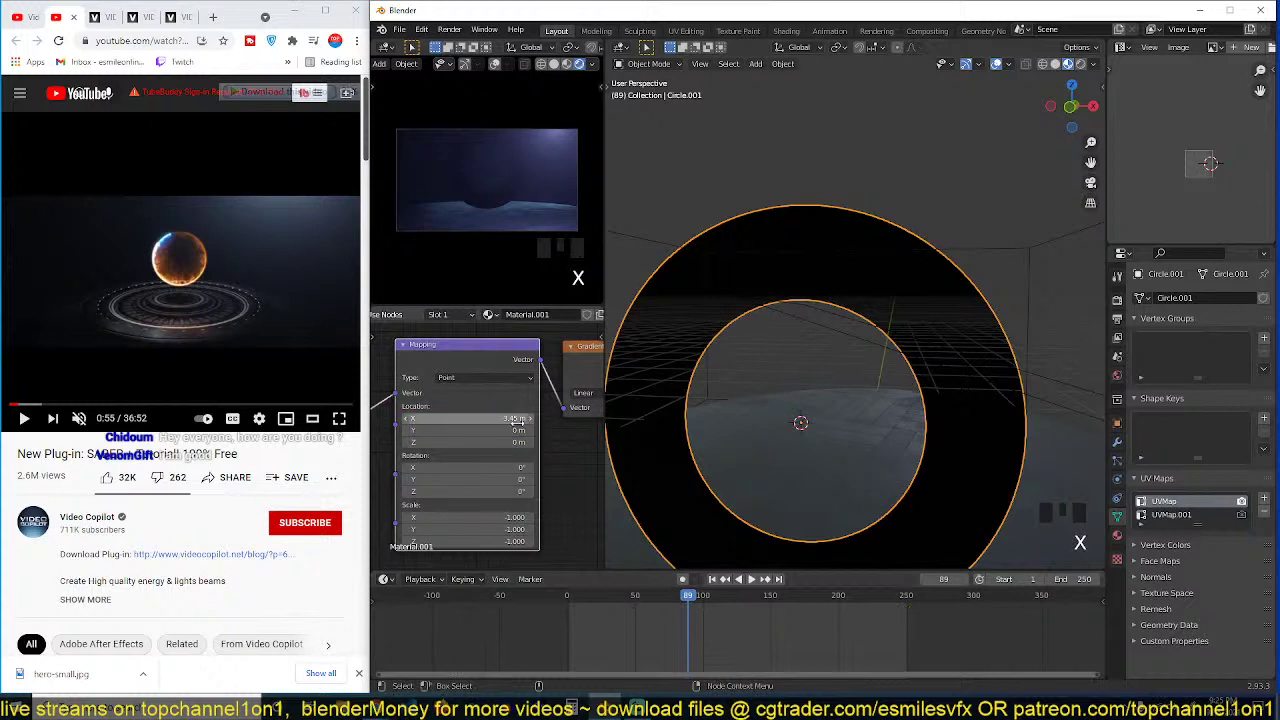
{"action": "left_click", "coordinate": [515, 417]}
{"action": "left_click", "coordinate": [516, 417]}
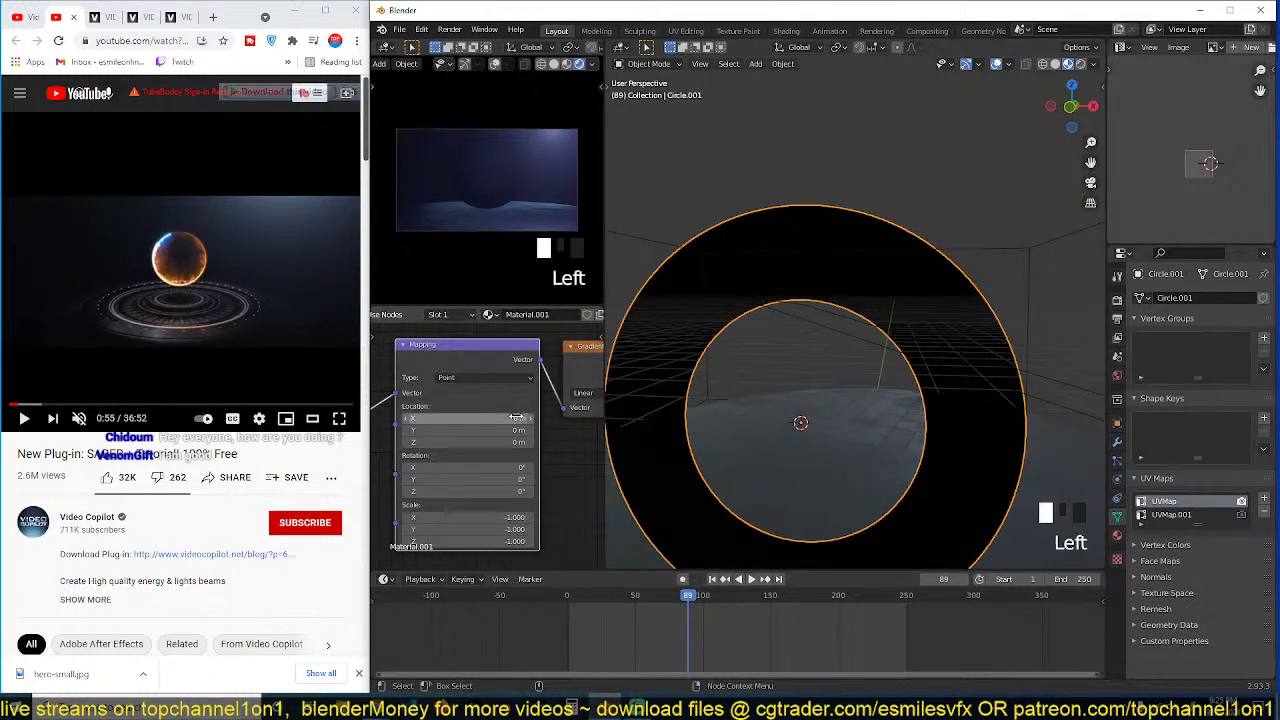
Step: Enter Edit Mode on the ring and scale its UV strip up well beyond the width of the UV square
{"action": "key", "text": "Tab"}
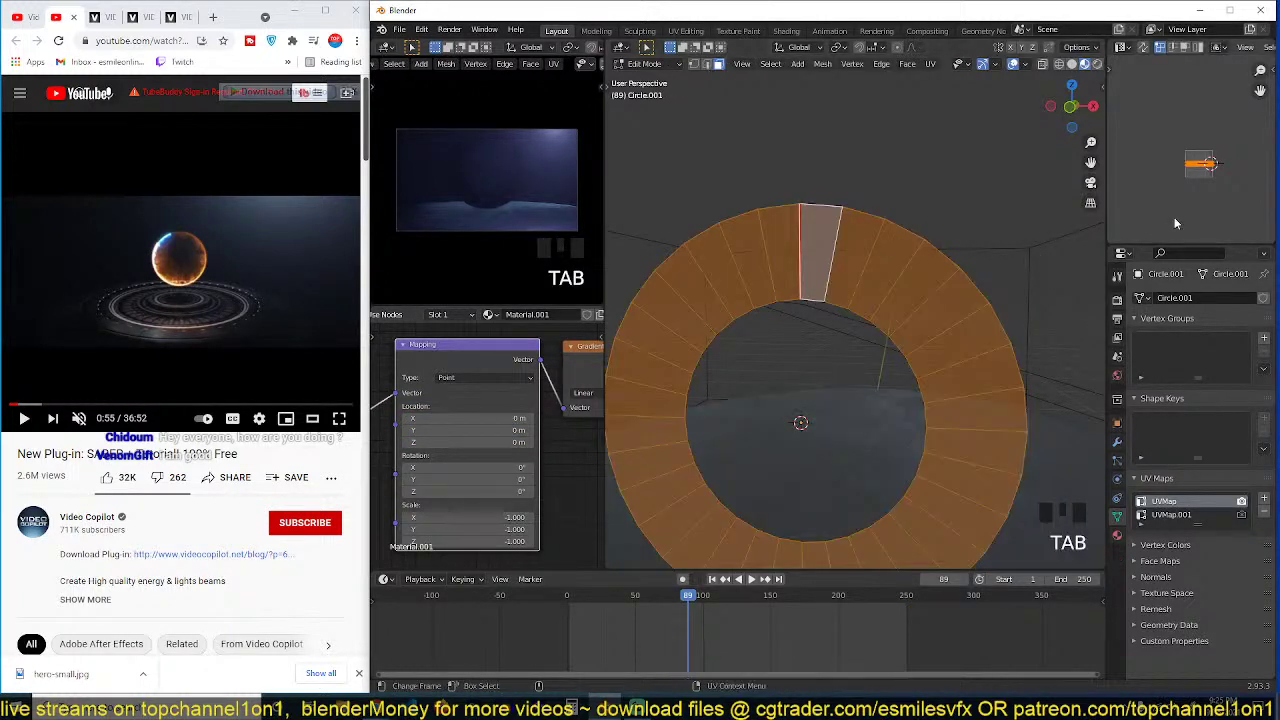
{"action": "key", "text": "s"}
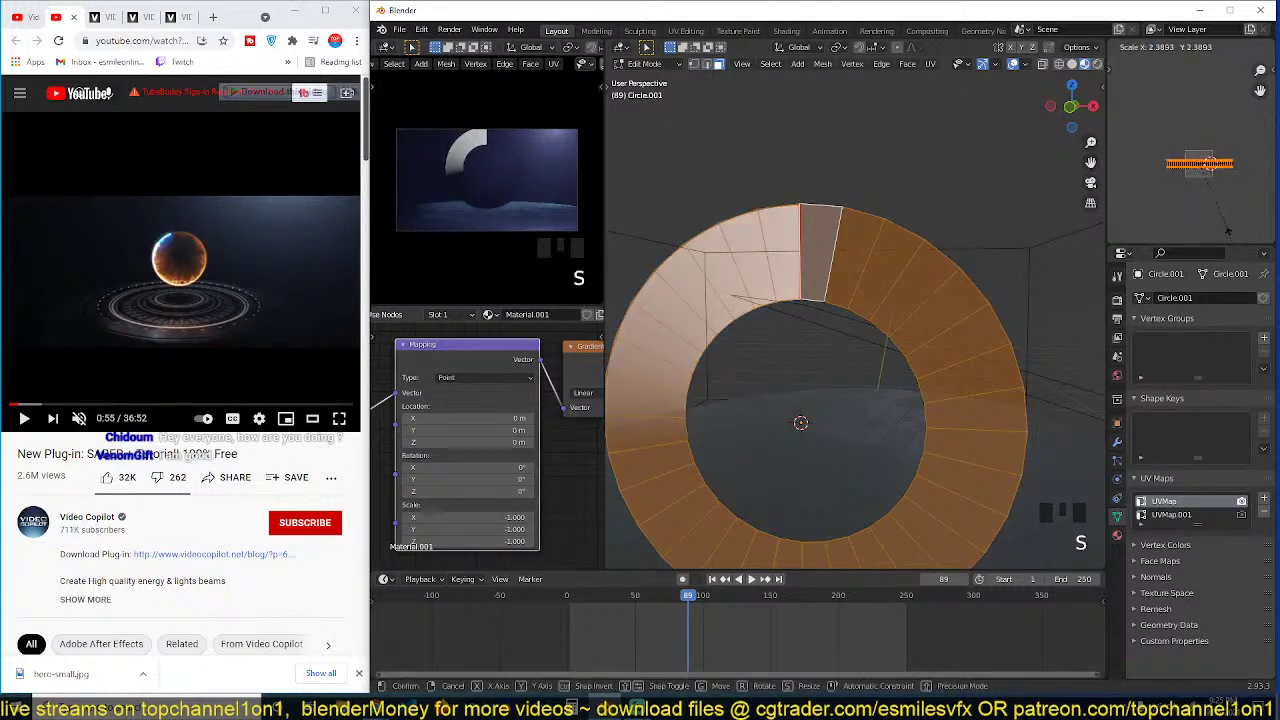
{"action": "right_click", "coordinate": [1238, 166]}
{"action": "key", "text": "s"}
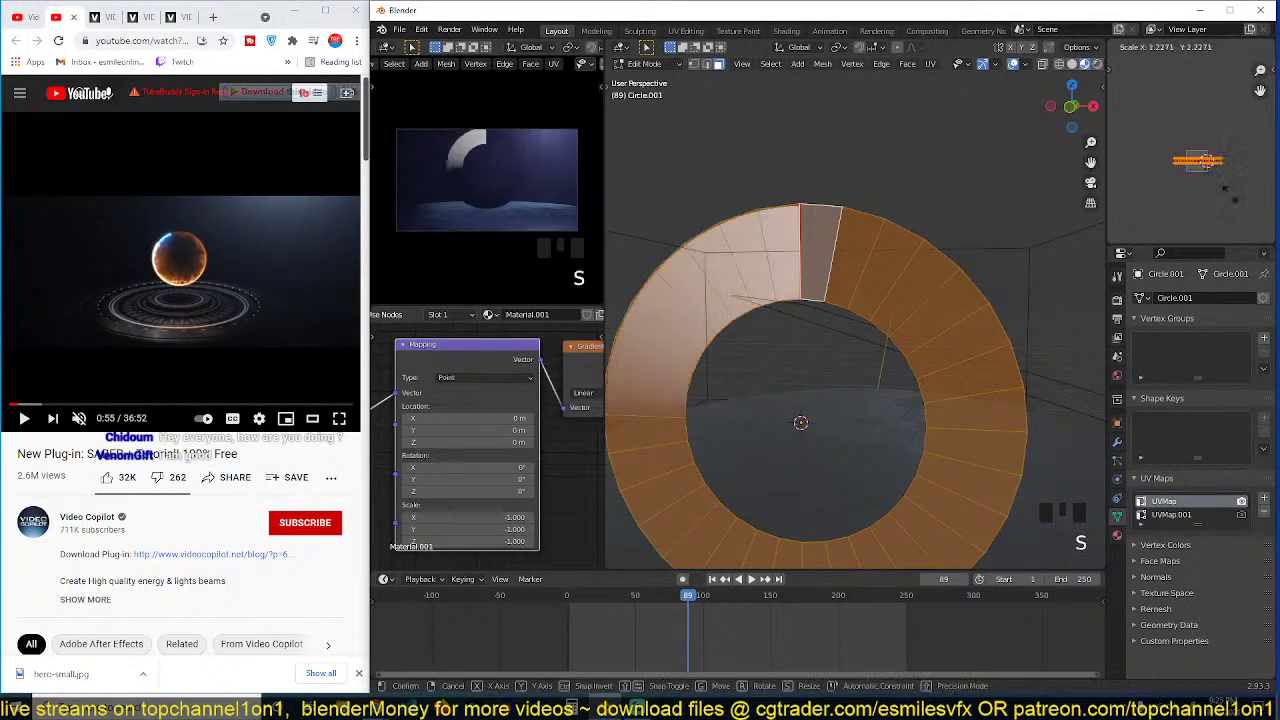
{"action": "key", "text": "g"}
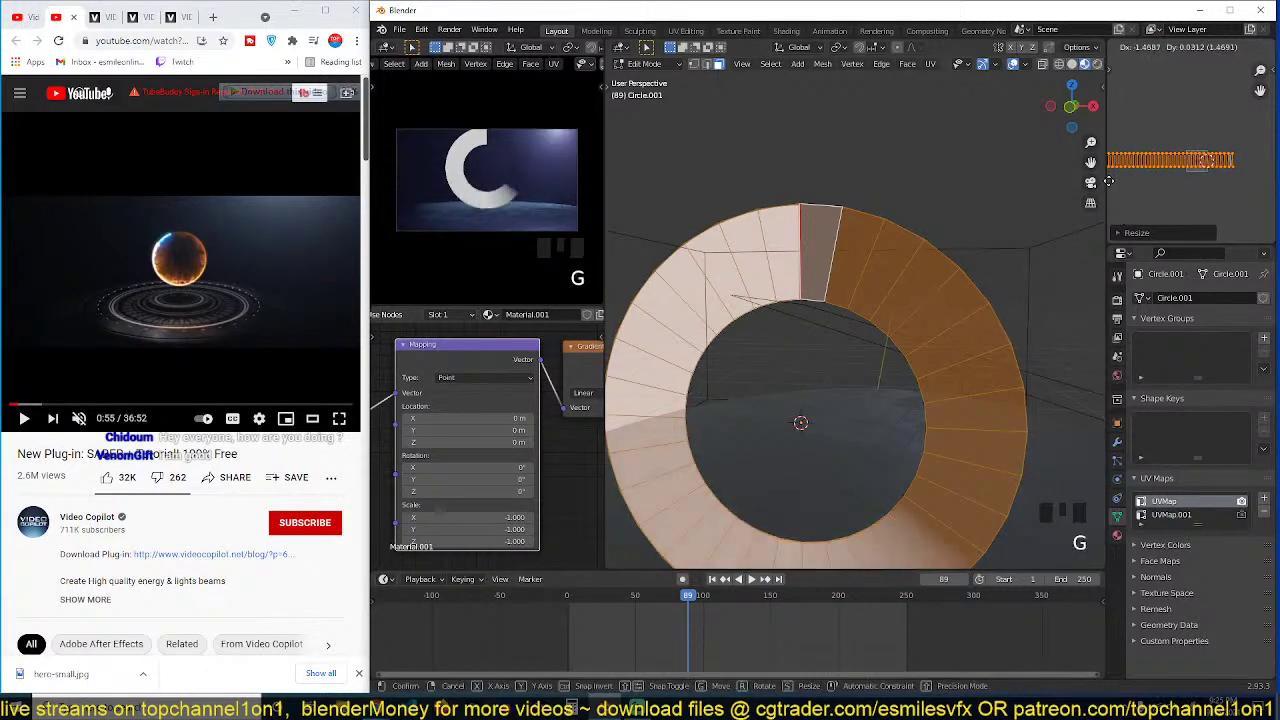
{"action": "right_click", "coordinate": [1140, 181]}
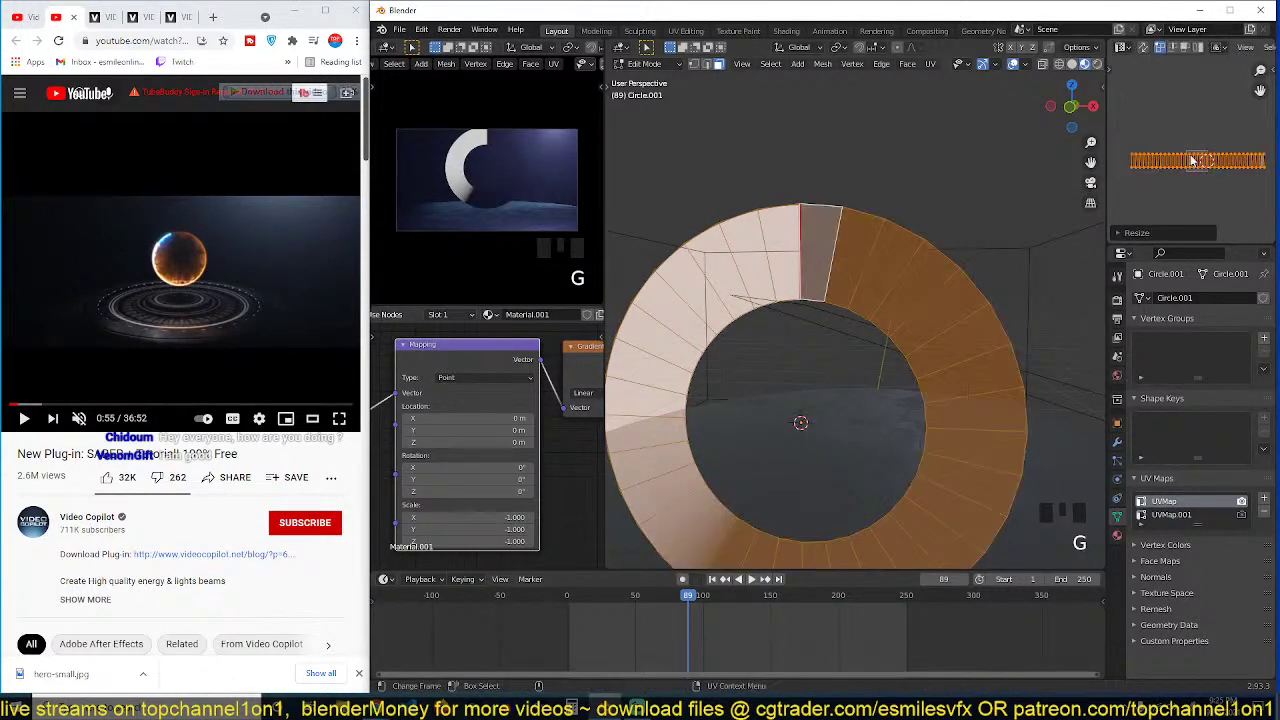
{"action": "key", "text": "g"}
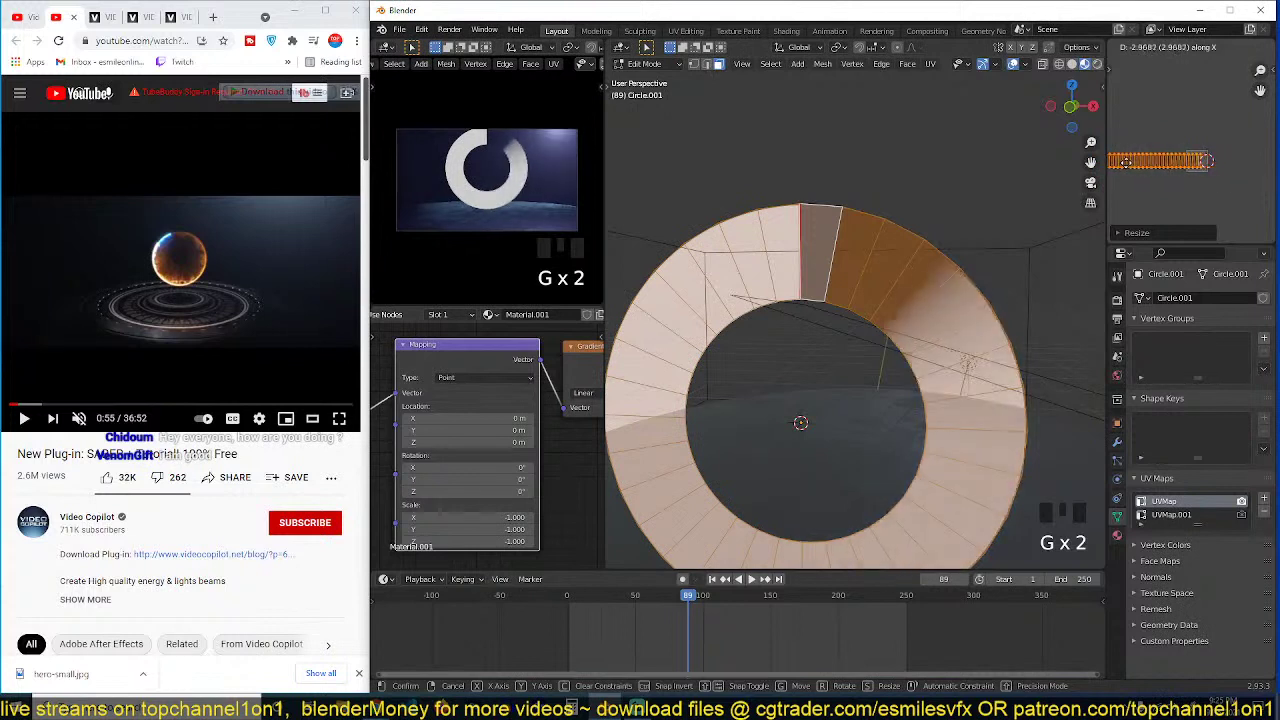
{"action": "left_click", "coordinate": [1118, 168]}
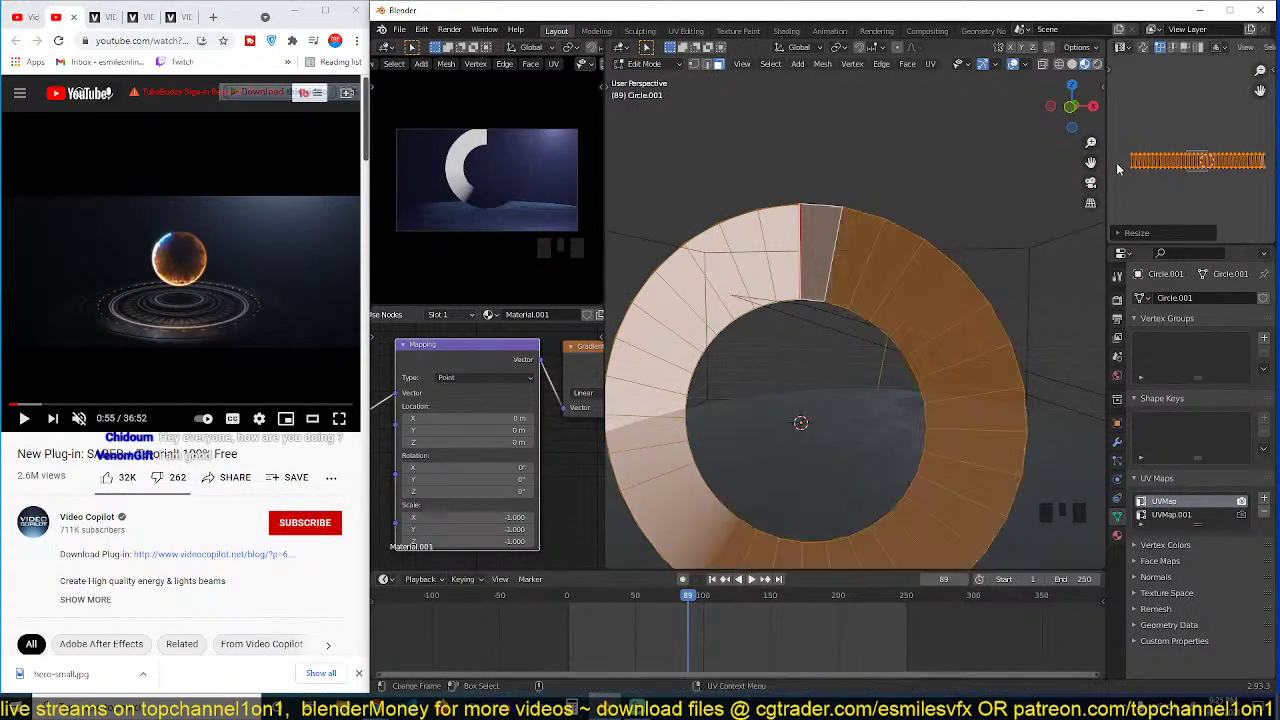
Step: Return to Object Mode, preview the Subtract node's output, and reconnect the Mix Shader to the material output
{"action": "key", "text": "Tab"}
{"action": "scroll", "coordinate": [451, 428], "scroll_direction": "down", "scroll_amount": 5}
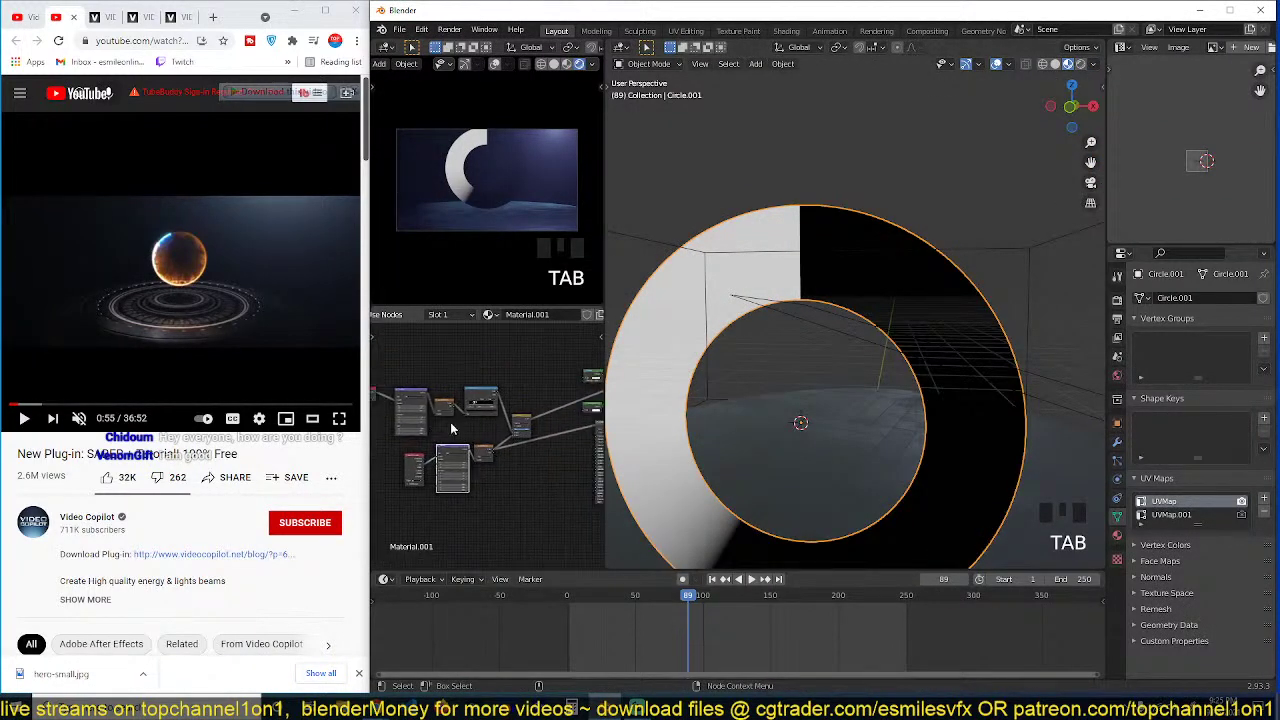
{"action": "scroll", "coordinate": [455, 430], "scroll_direction": "up", "scroll_amount": 5}
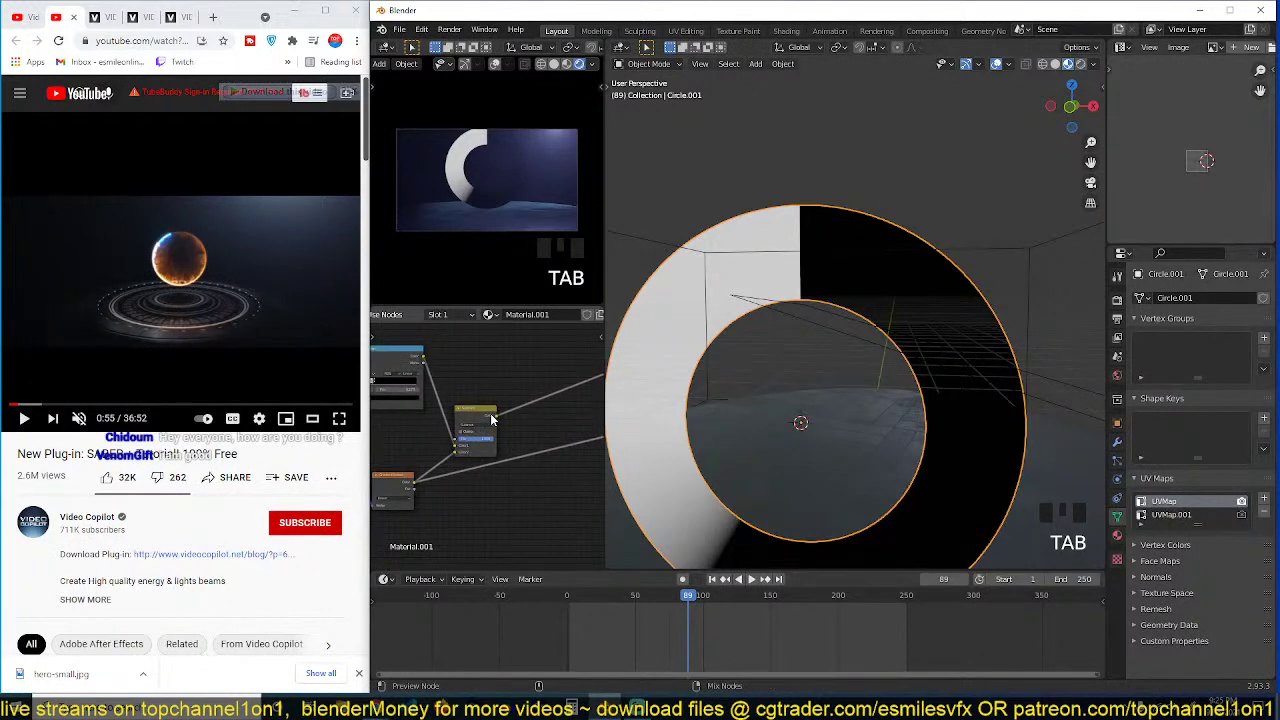
{"action": "left_click", "coordinate": [491, 420], "text": "ctrl+shift"}
{"action": "scroll", "coordinate": [492, 421], "scroll_direction": "down", "scroll_amount": 5}
{"action": "middle_click_drag", "start_coordinate": [536, 420], "coordinate": [483, 433]}
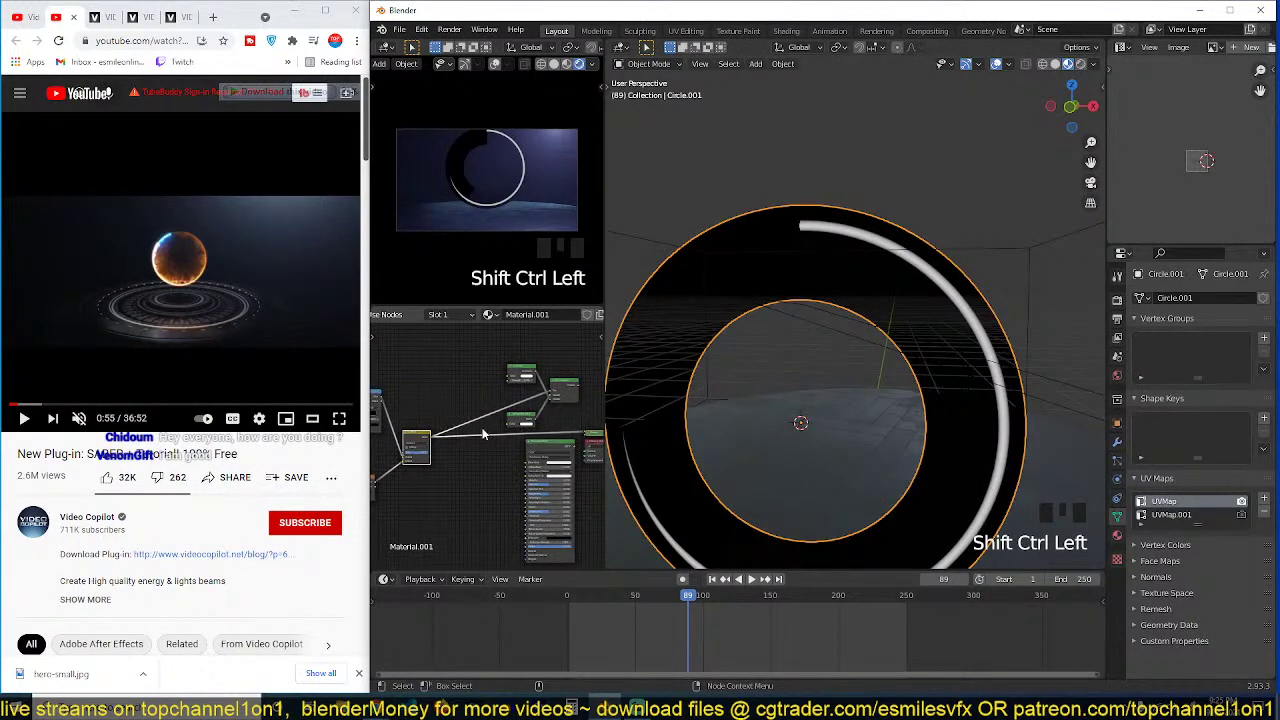
{"action": "left_click", "coordinate": [562, 396], "text": "ctrl+shift"}
{"action": "key", "text": "grave"}
{"action": "middle_click_drag", "start_coordinate": [838, 342], "coordinate": [800, 432]}
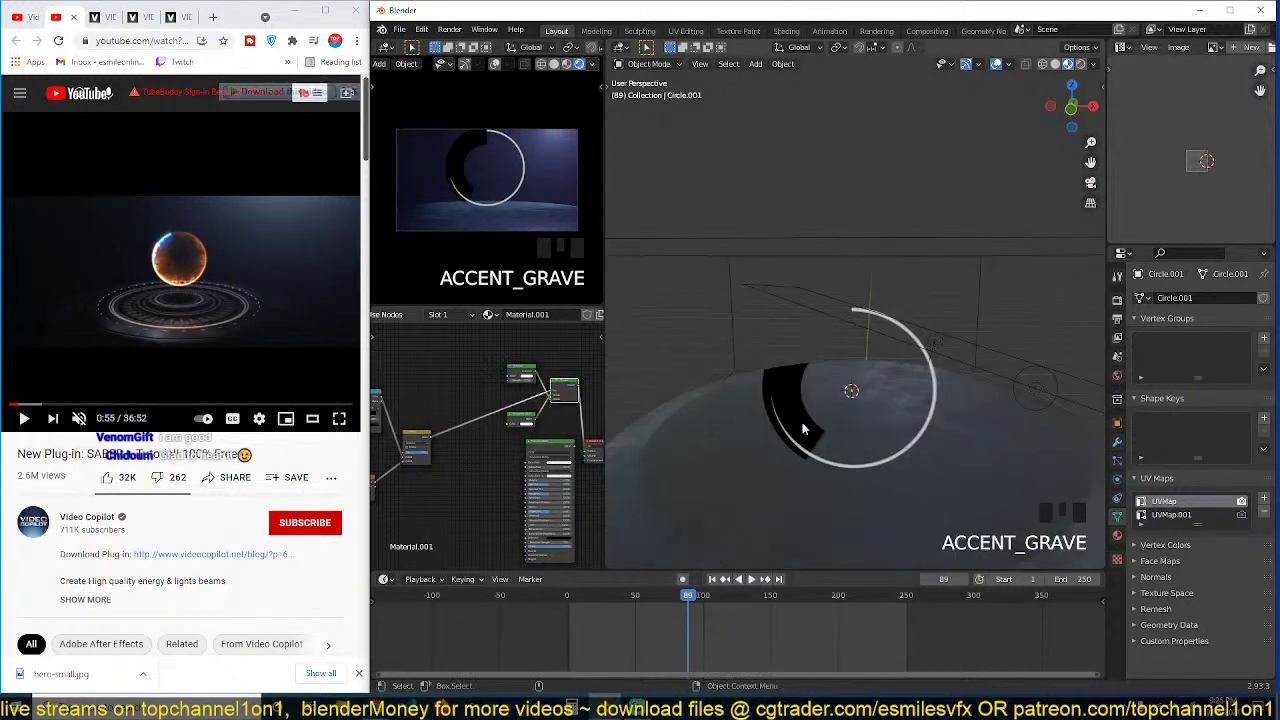
Step: Insert a ColorRamp node between the Subtract node and the Mix Shader factor in the ring's material
{"action": "left_click", "coordinate": [803, 430]}
{"action": "scroll", "coordinate": [541, 458], "scroll_direction": "up", "scroll_amount": 1}
{"action": "scroll", "coordinate": [462, 440], "scroll_direction": "up", "scroll_amount": 2}
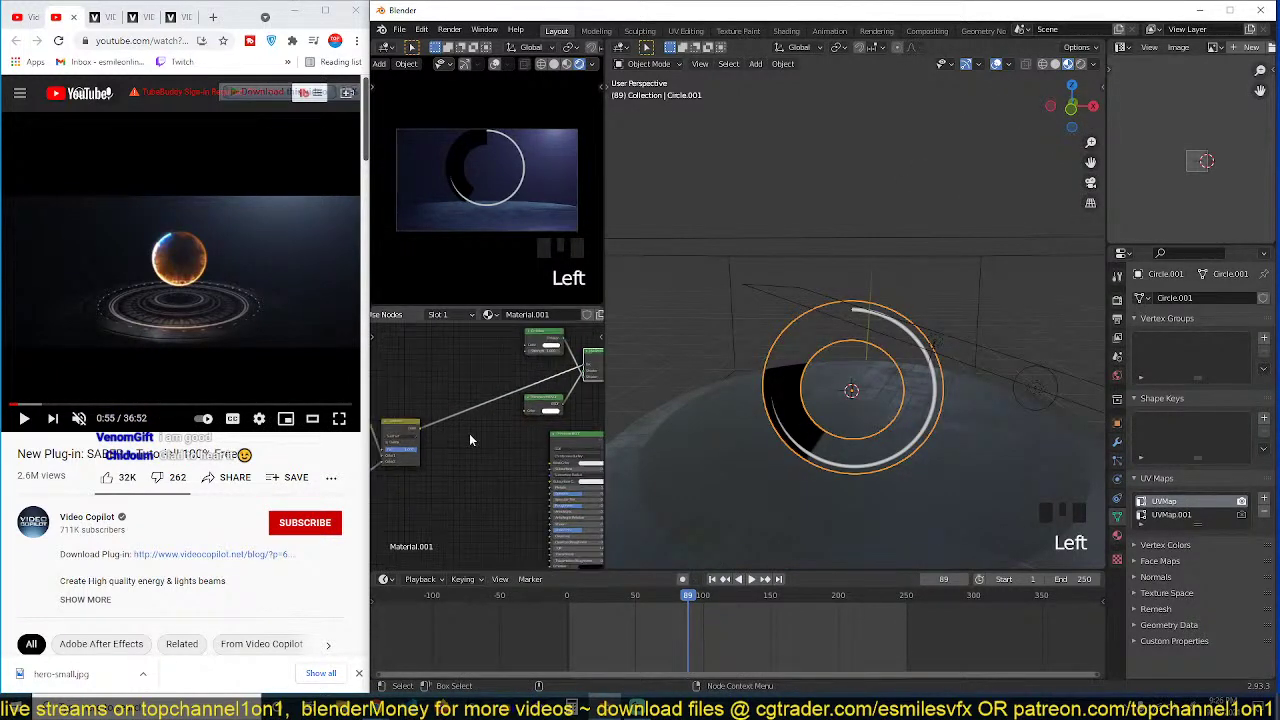
{"action": "key", "text": "shift+a"}
{"action": "mouse_move", "coordinate": [447, 491]}
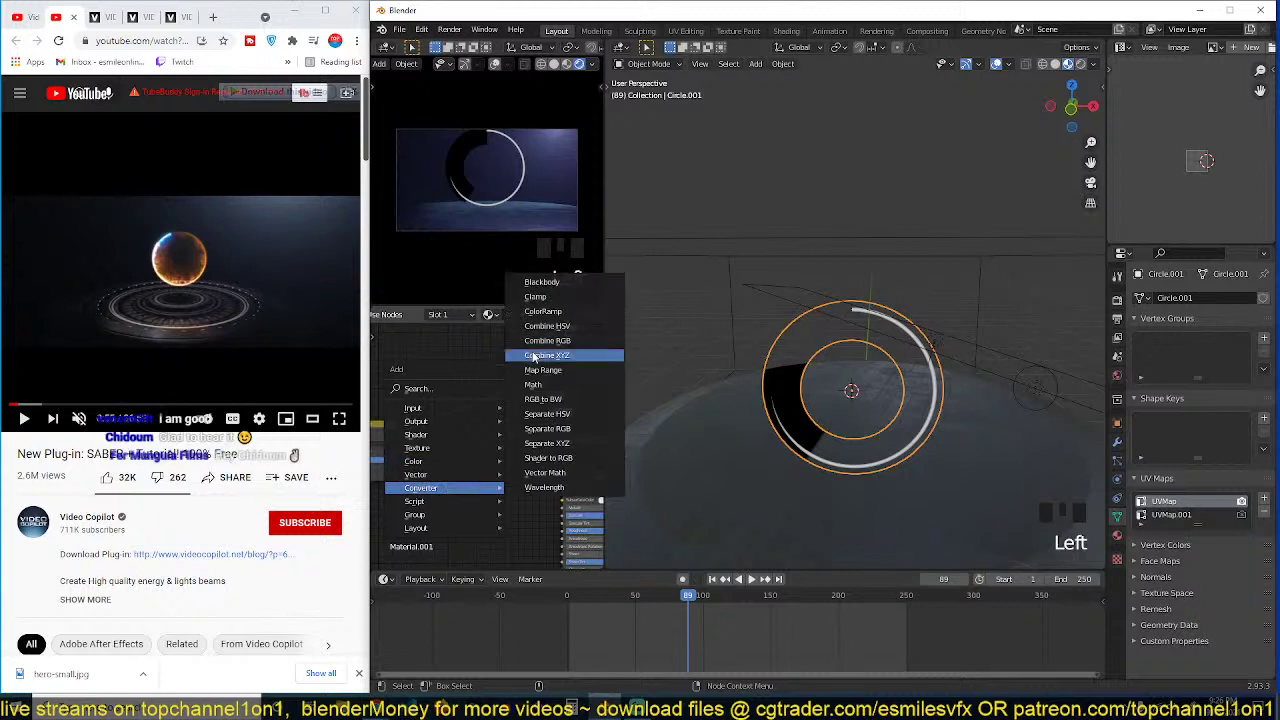
{"action": "left_click", "coordinate": [553, 312]}
{"action": "left_click", "coordinate": [477, 380]}
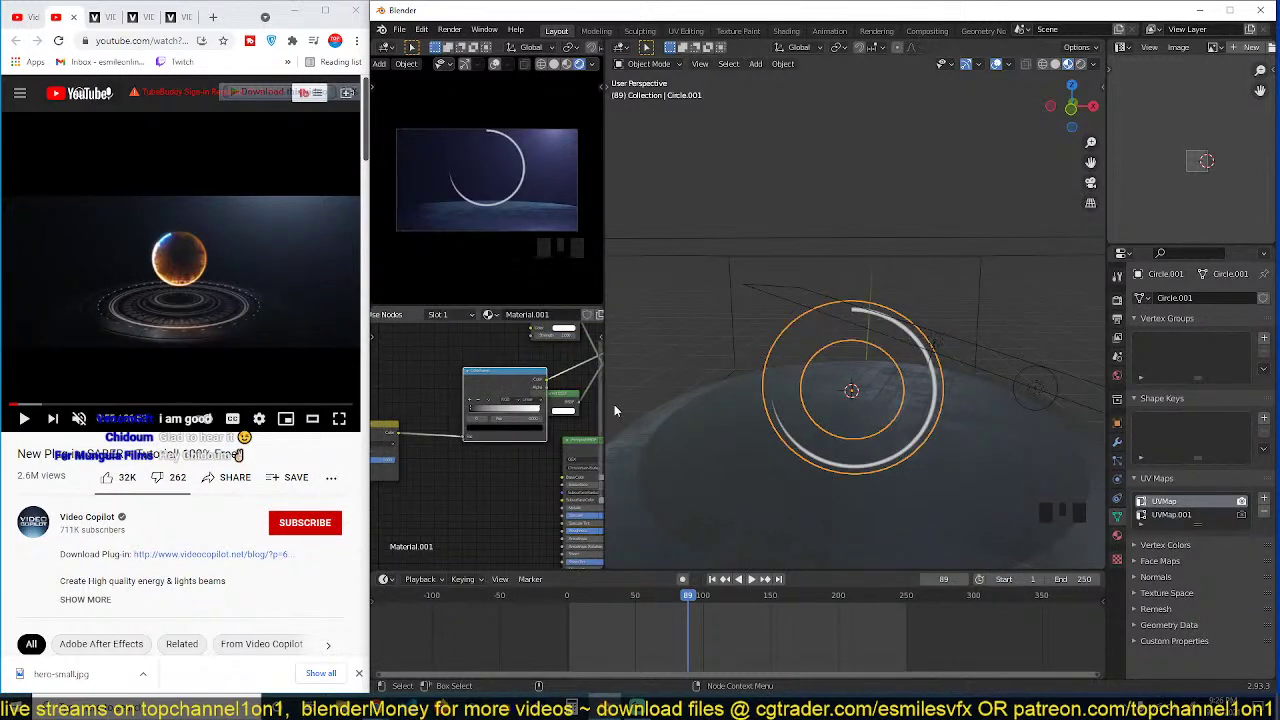
Step: Deselect the ring, move to frame 0, and enable Bloom in the Eevee render settings
{"action": "key", "text": "grave"}
{"action": "key", "text": "alt+a"}
{"action": "key", "text": "grave"}
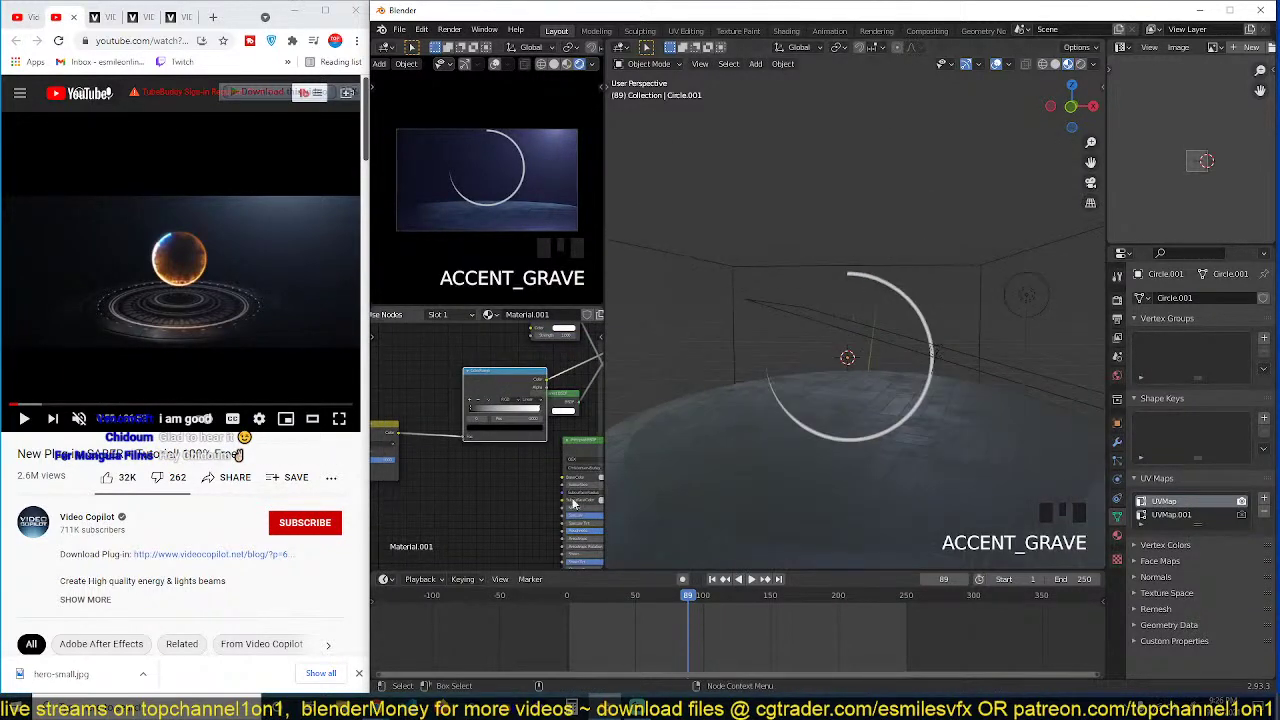
{"action": "right_click", "coordinate": [562, 611], "text": "shift"}
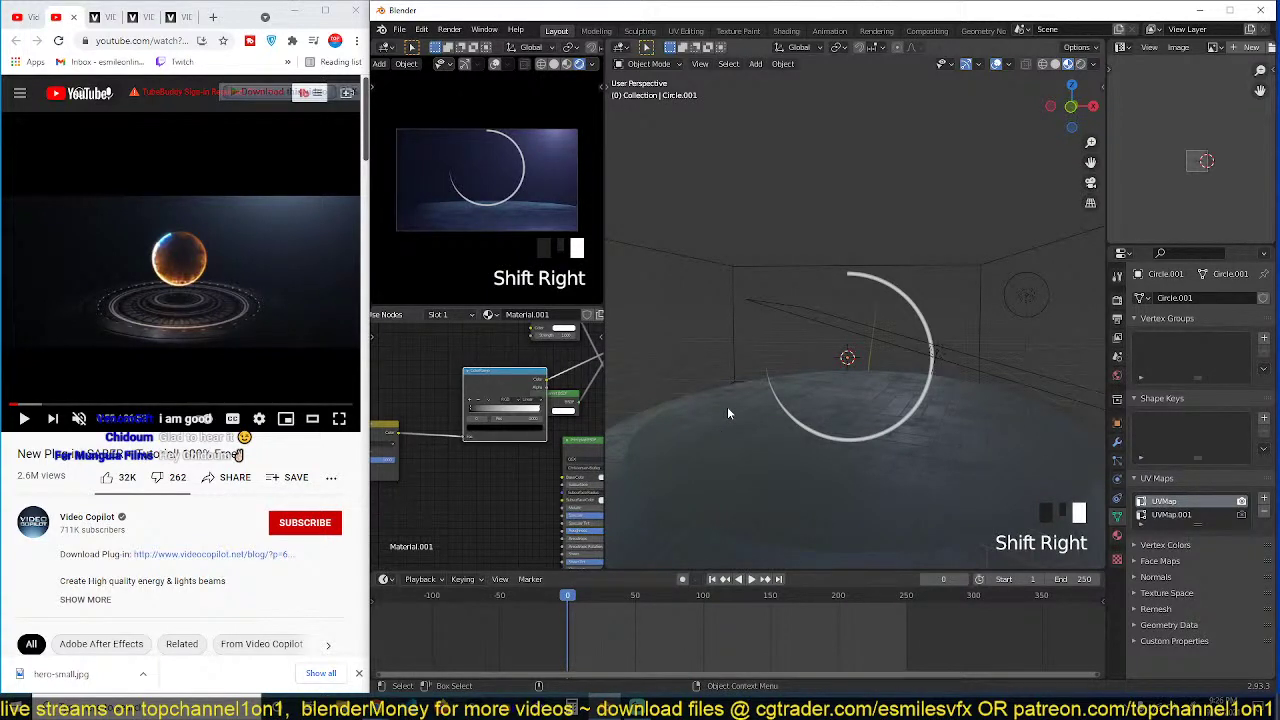
{"action": "left_click", "coordinate": [1117, 299]}
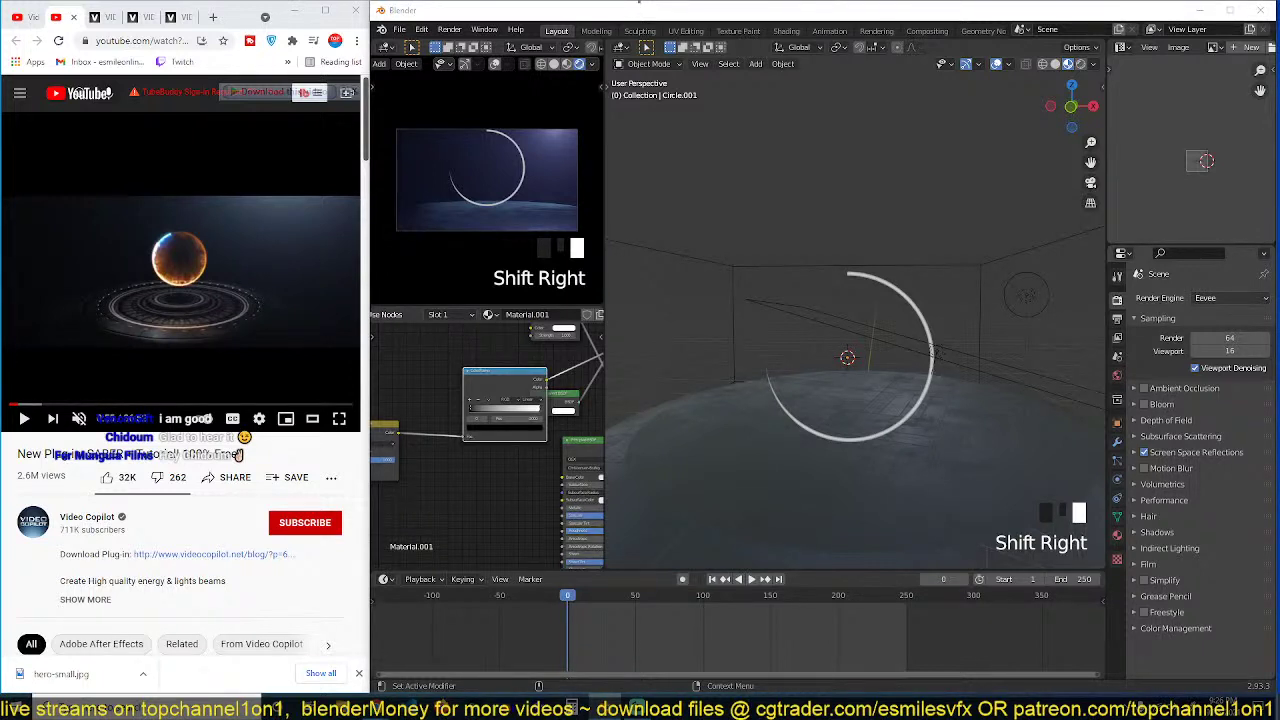
{"action": "left_click", "coordinate": [1145, 404]}
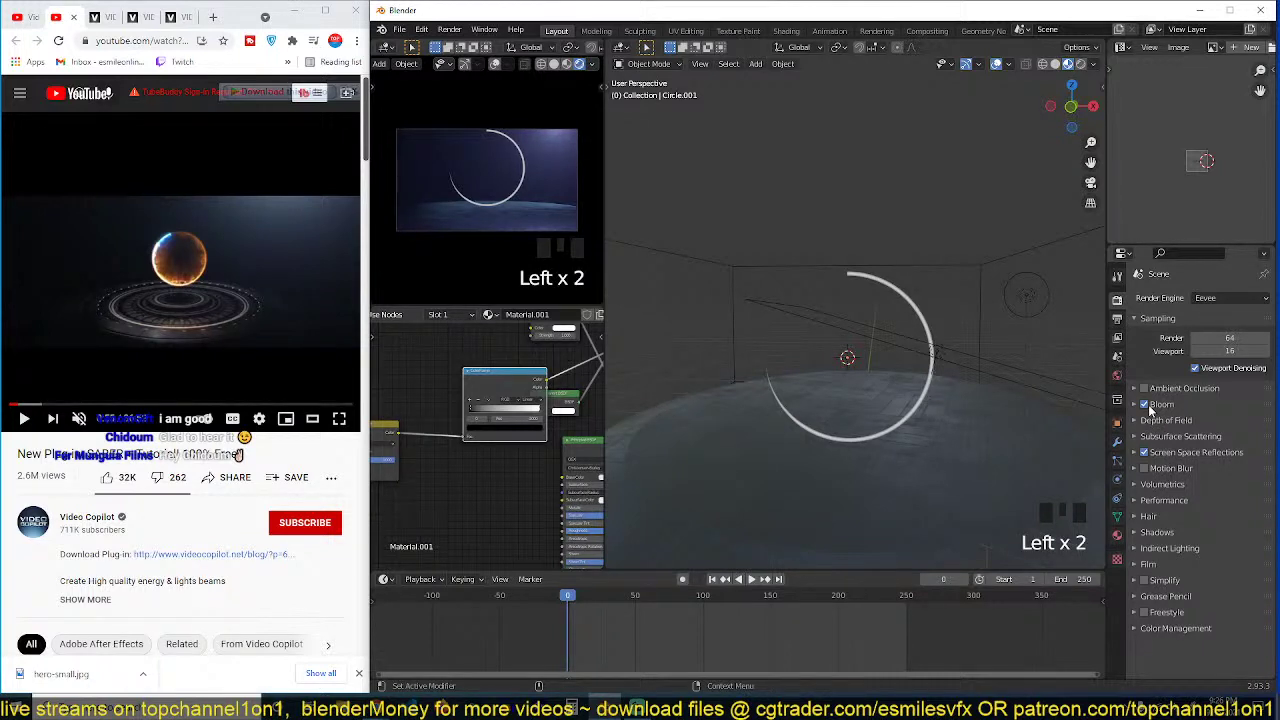
Step: Set the Emission node's color to orange and its strength to 10
{"action": "middle_click_drag", "start_coordinate": [600, 350], "coordinate": [549, 385]}
{"action": "scroll", "coordinate": [549, 385], "scroll_direction": "up", "scroll_amount": 1}
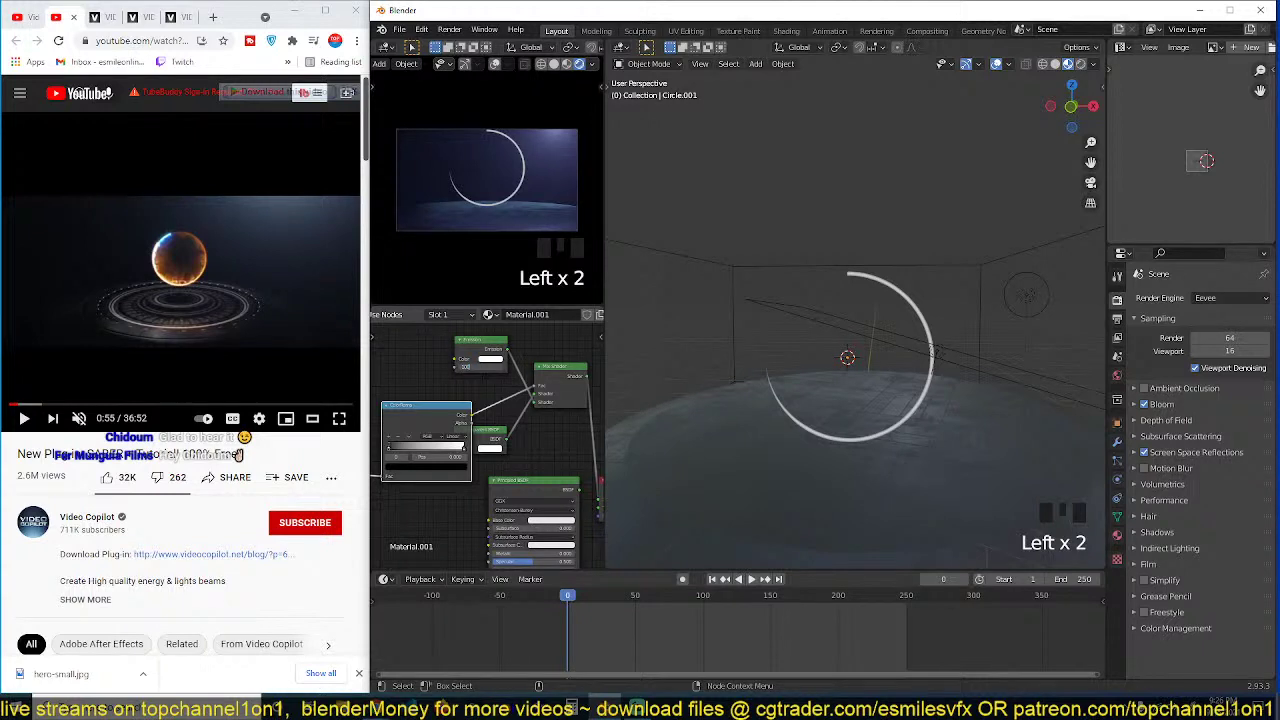
{"action": "key", "text": "Return"}
{"action": "left_click", "coordinate": [497, 364]}
{"action": "left_click", "coordinate": [512, 275]}
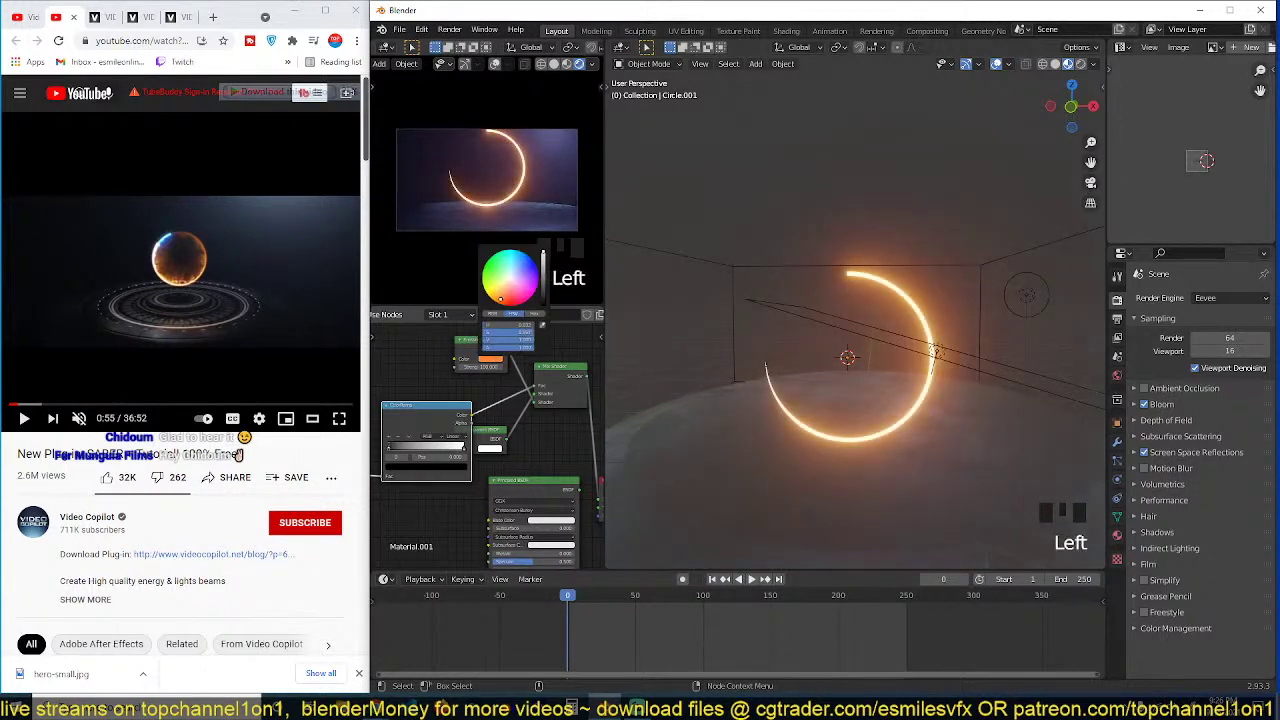
{"action": "scroll", "coordinate": [476, 397], "scroll_direction": "up", "scroll_amount": 1}
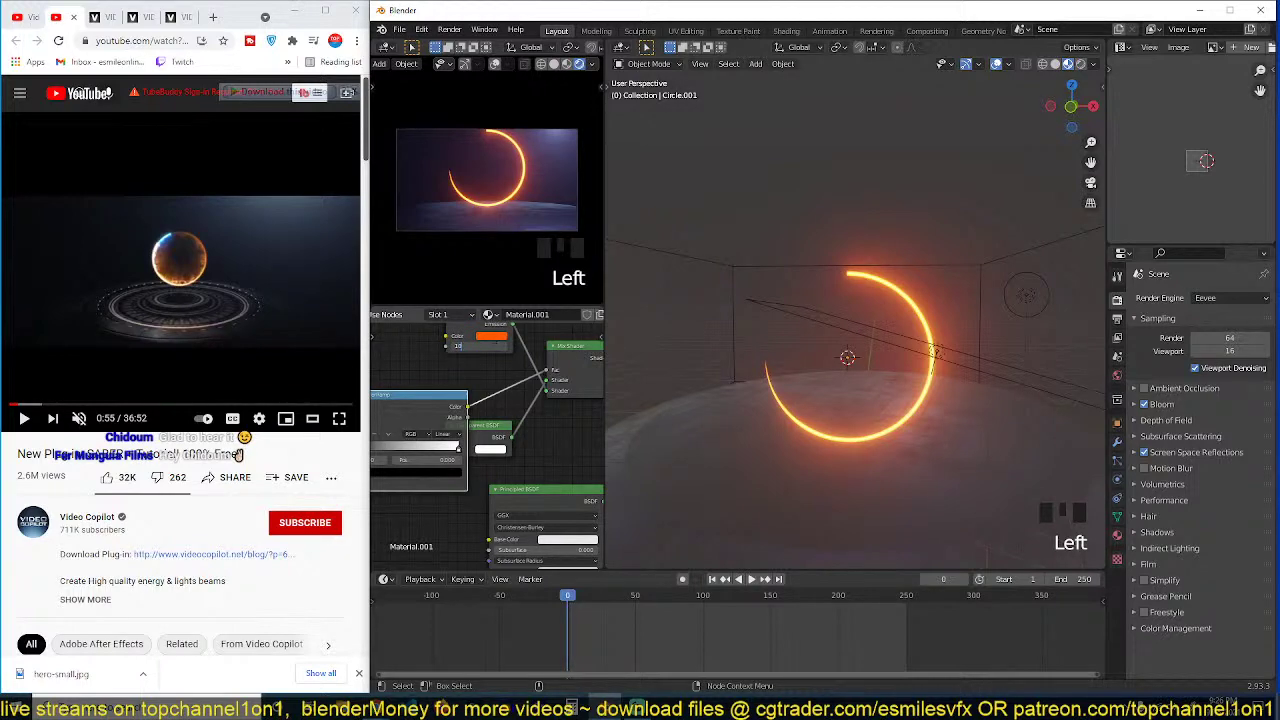
Step: Save the scene as 1.blend in the transmission tower folder
{"action": "key", "text": "ctrl+s"}
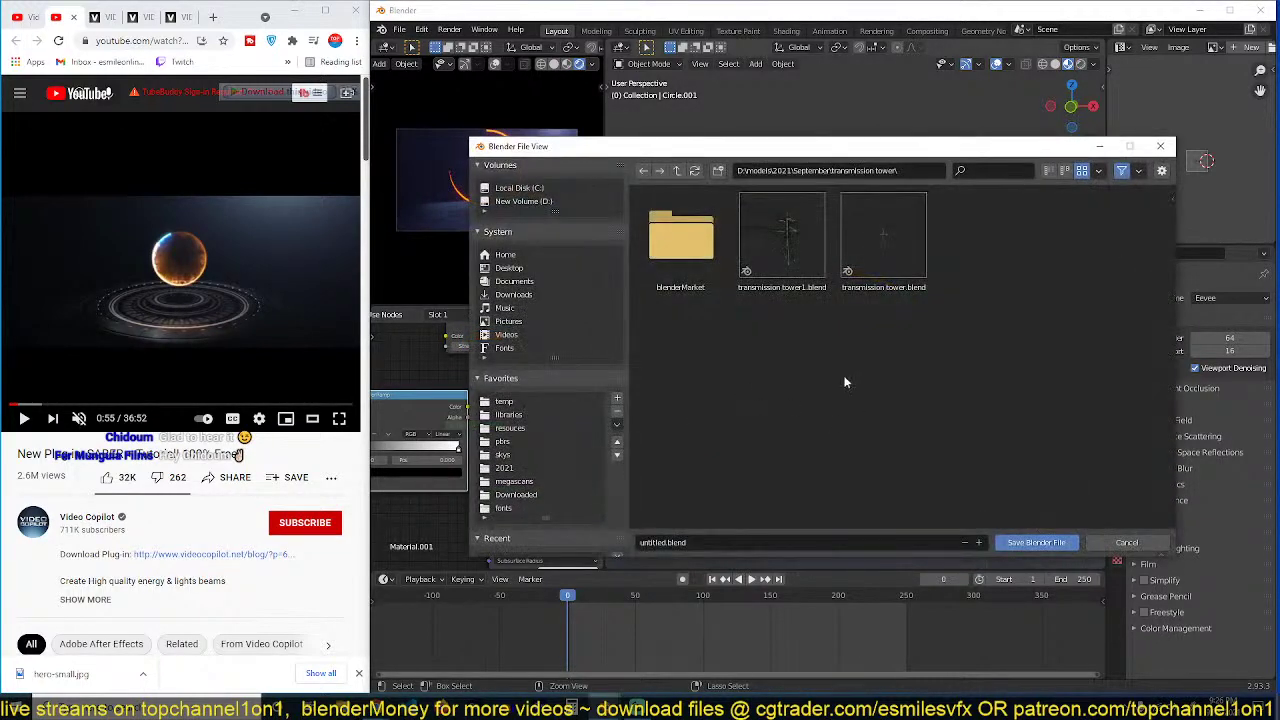
{"action": "left_click", "coordinate": [820, 545]}
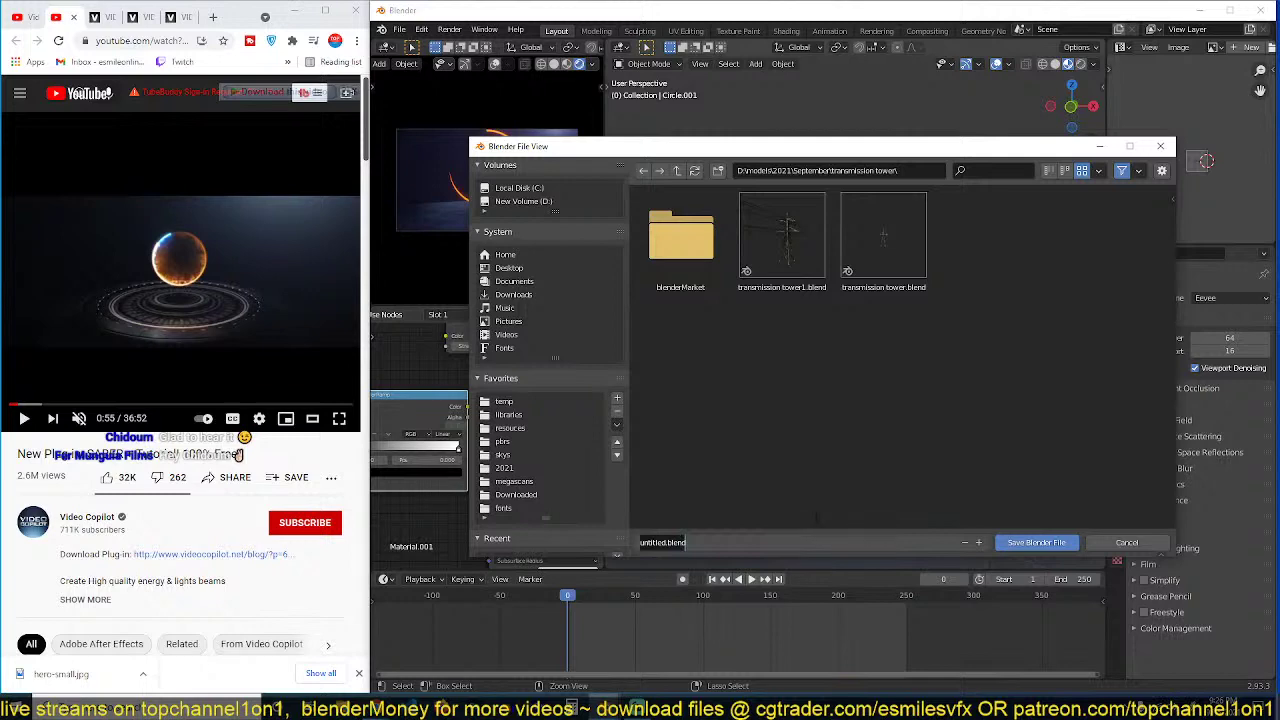
{"action": "type", "text": "1"}
{"action": "key", "text": "Return"}
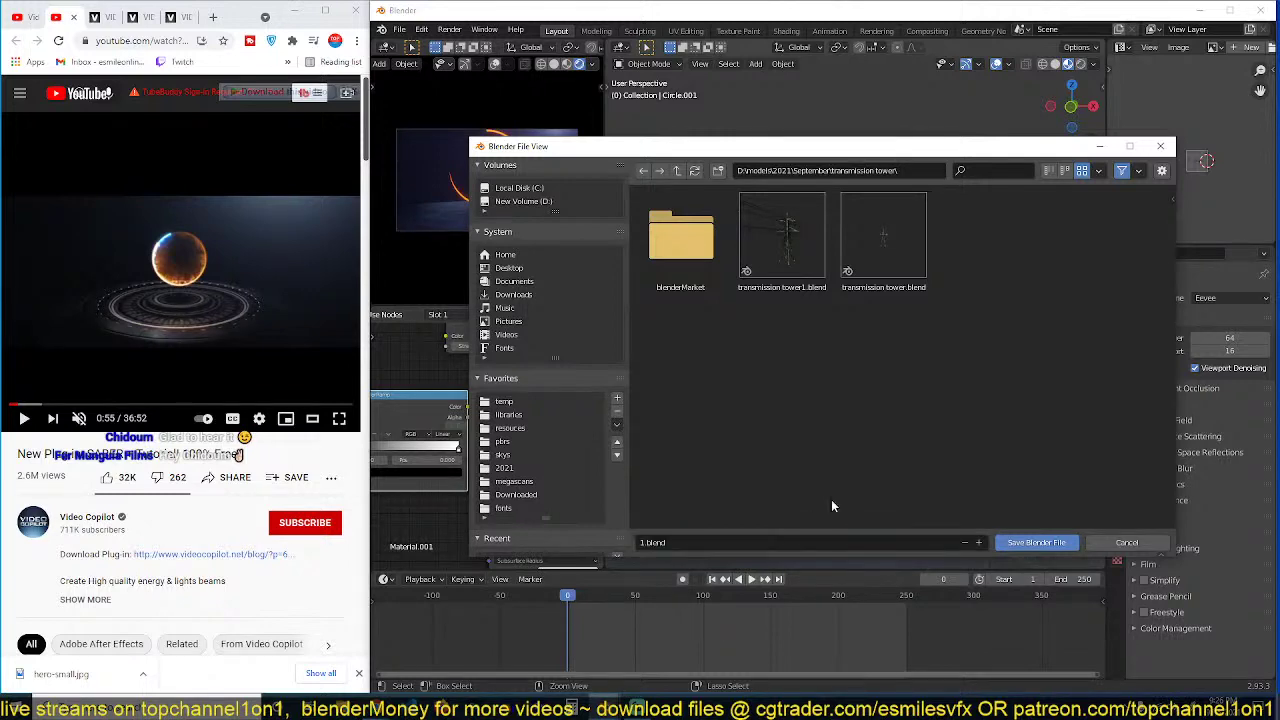
{"action": "left_click", "coordinate": [1036, 542]}
Step: Duplicate the ring with its own single-user material copy and shift the duplicate along negative X
{"action": "key", "text": "shift+d"}
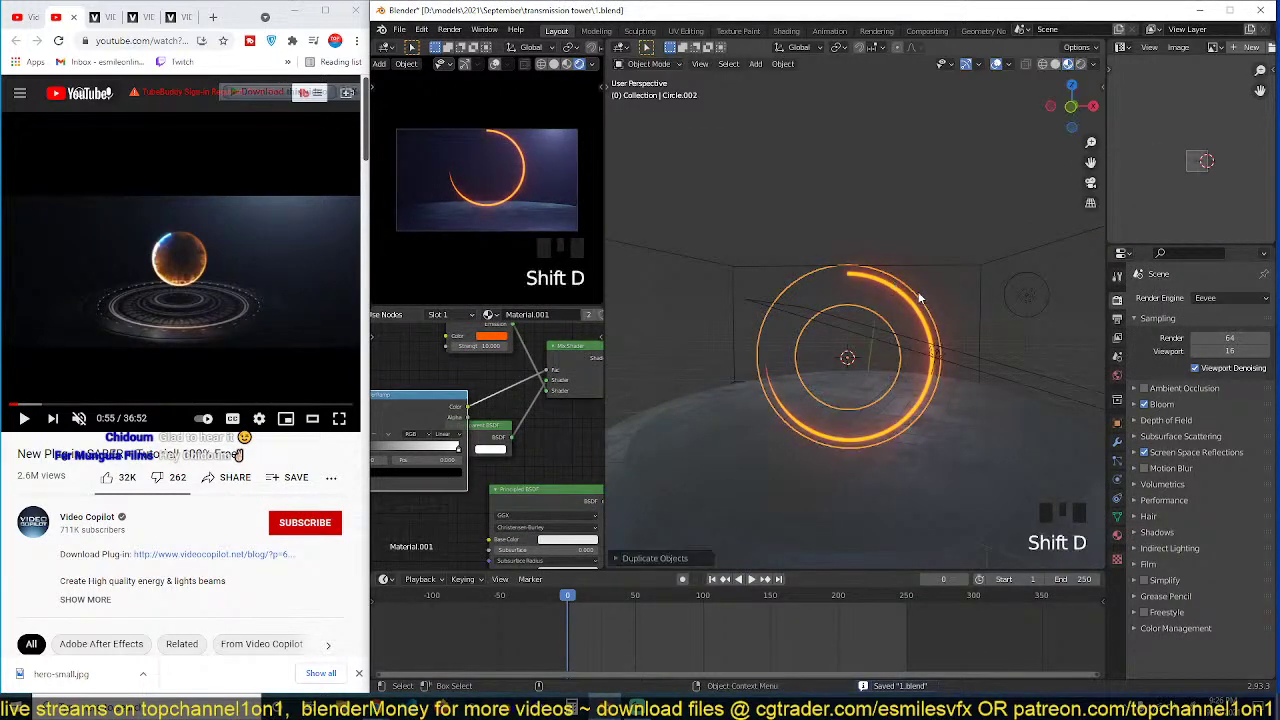
{"action": "left_click", "coordinate": [587, 316]}
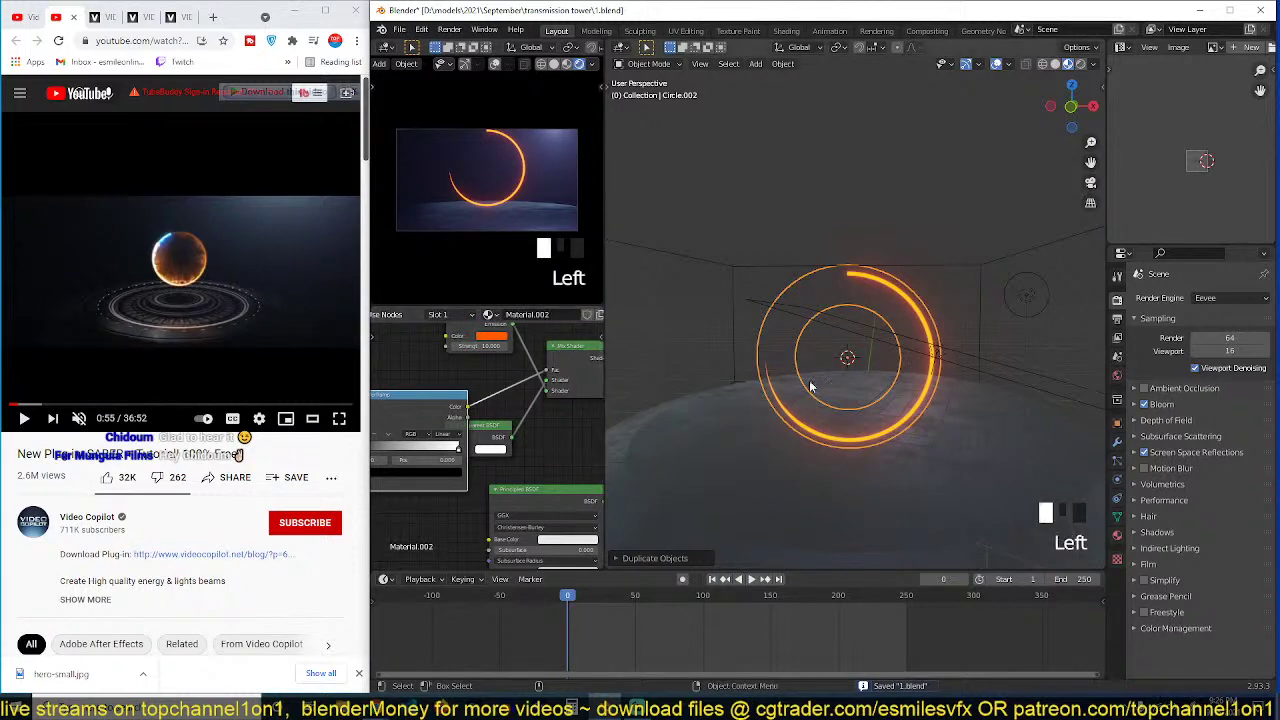
{"action": "key", "text": "g"}
{"action": "key", "text": "x"}
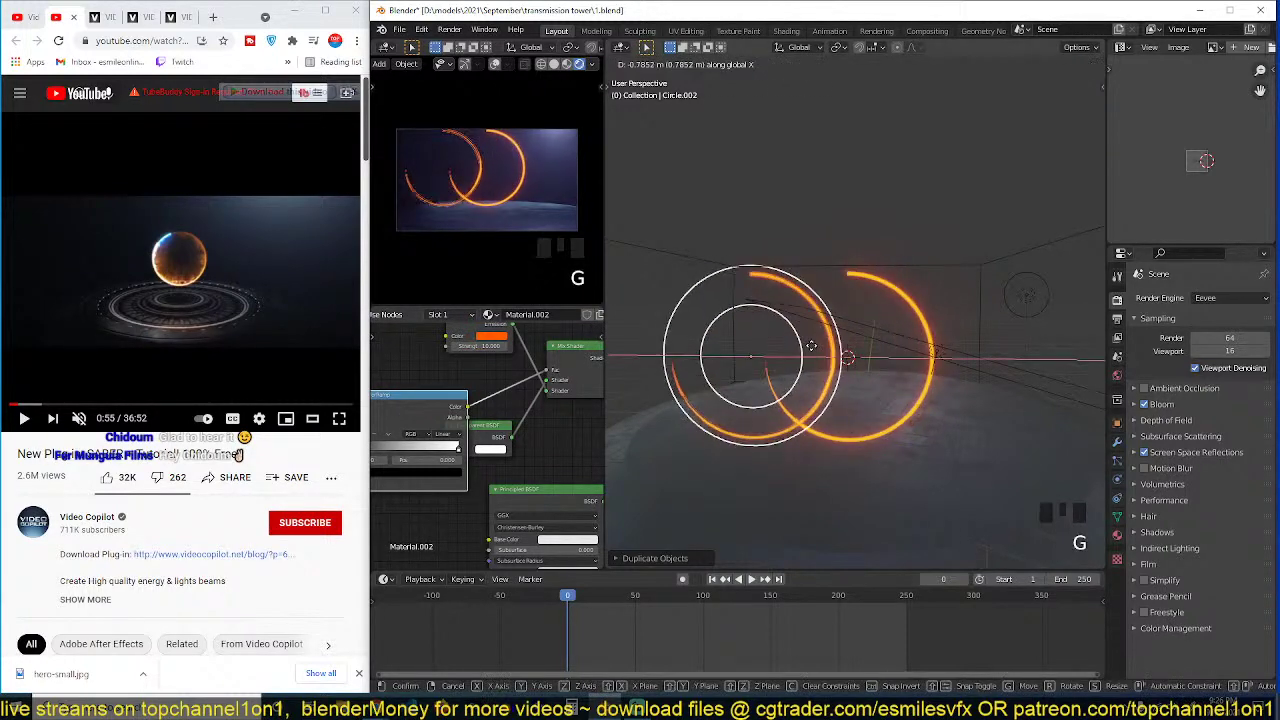
{"action": "left_click", "coordinate": [803, 345]}
Step: Move the original ring along positive X away from the duplicate and select the duplicate ring
{"action": "left_click", "coordinate": [909, 293]}
{"action": "key", "text": "g"}
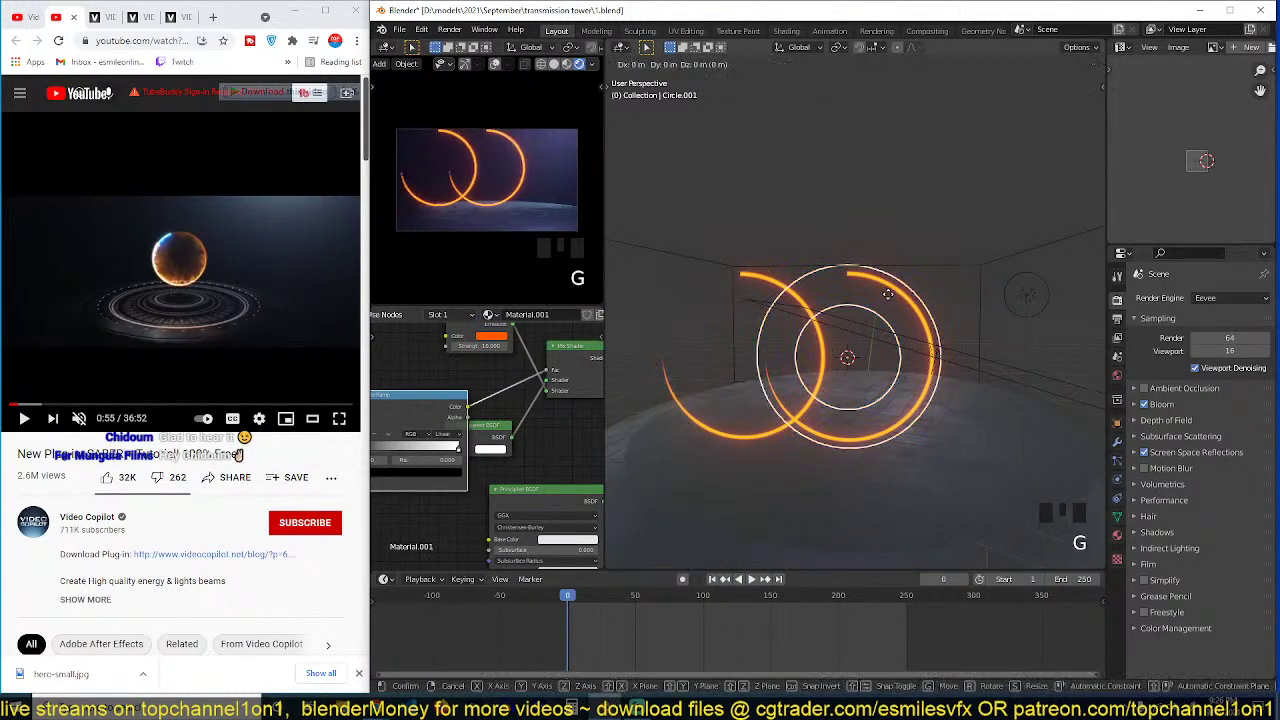
{"action": "key", "text": "x"}
{"action": "left_click", "coordinate": [982, 300]}
{"action": "left_click", "coordinate": [783, 297]}
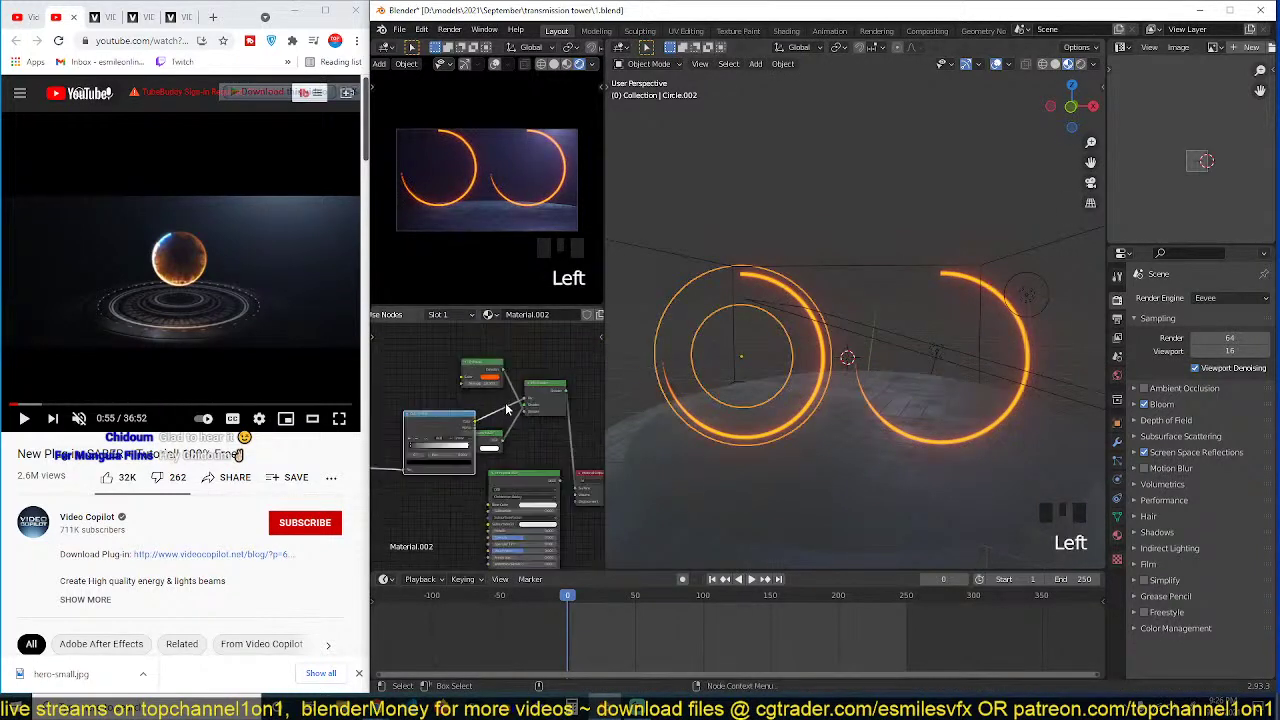
Step: Move the duplicate ring material's emission, transparent and mix shader nodes away from the ColorRamp to make room, and clear the object selection
{"action": "scroll", "coordinate": [583, 390], "scroll_direction": "down", "scroll_amount": 3}
{"action": "scroll", "coordinate": [583, 390], "scroll_direction": "down", "scroll_amount": 3}
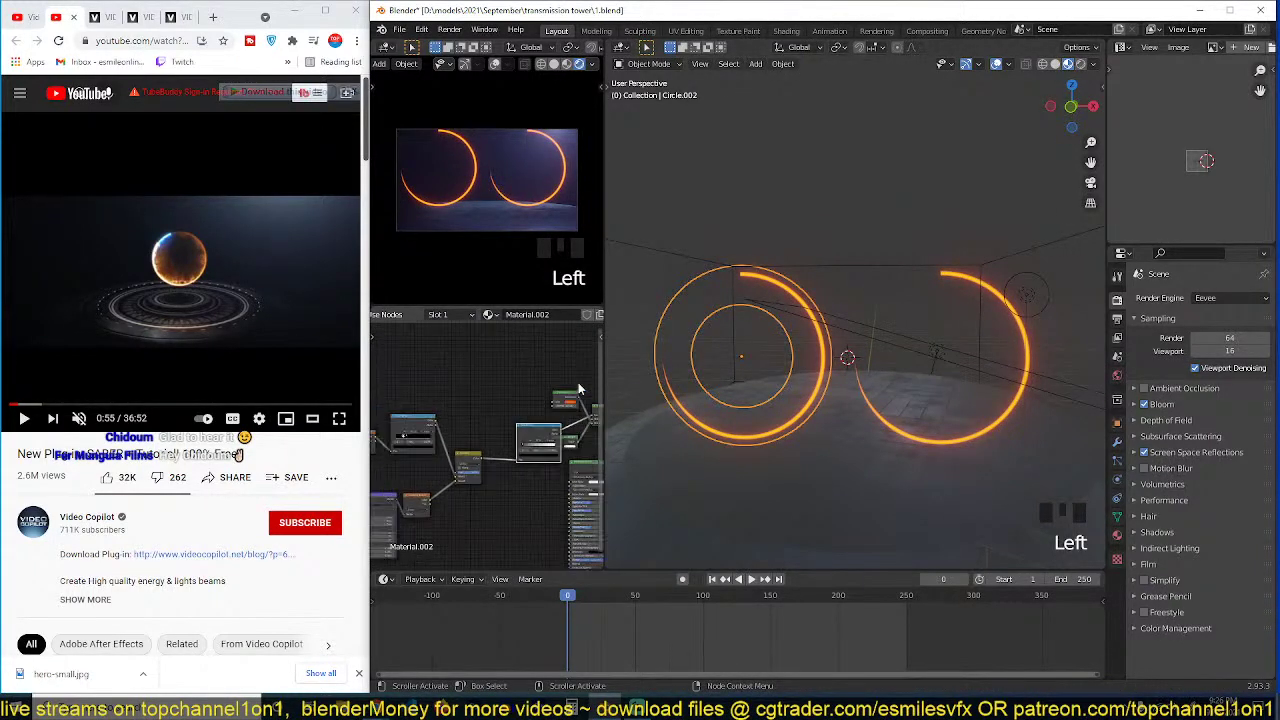
{"action": "middle_click_drag", "start_coordinate": [580, 386], "coordinate": [527, 391]}
{"action": "left_click_drag", "start_coordinate": [573, 378], "coordinate": [492, 522]}
{"action": "key", "text": "g"}
{"action": "left_click", "coordinate": [490, 343]}
{"action": "scroll", "coordinate": [848, 331], "scroll_direction": "up", "scroll_amount": 3}
{"action": "scroll", "coordinate": [930, 315], "scroll_direction": "down", "scroll_amount": 2}
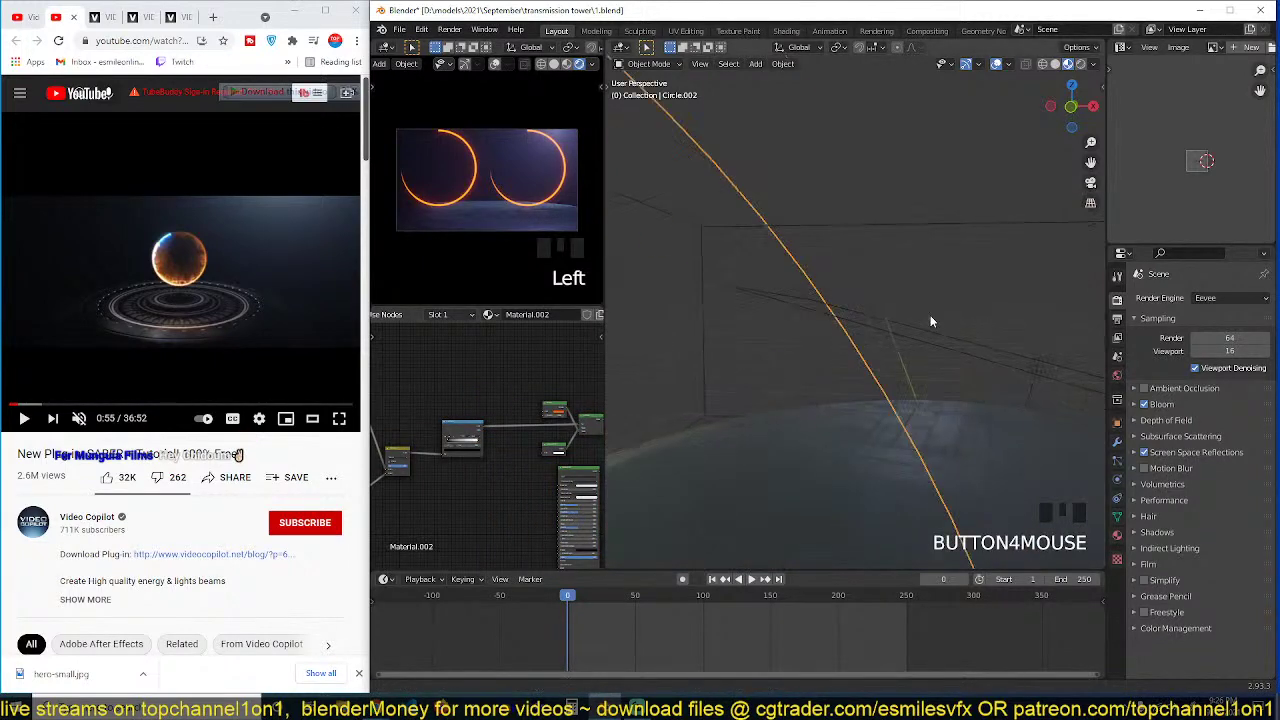
{"action": "key", "text": "alt+a"}
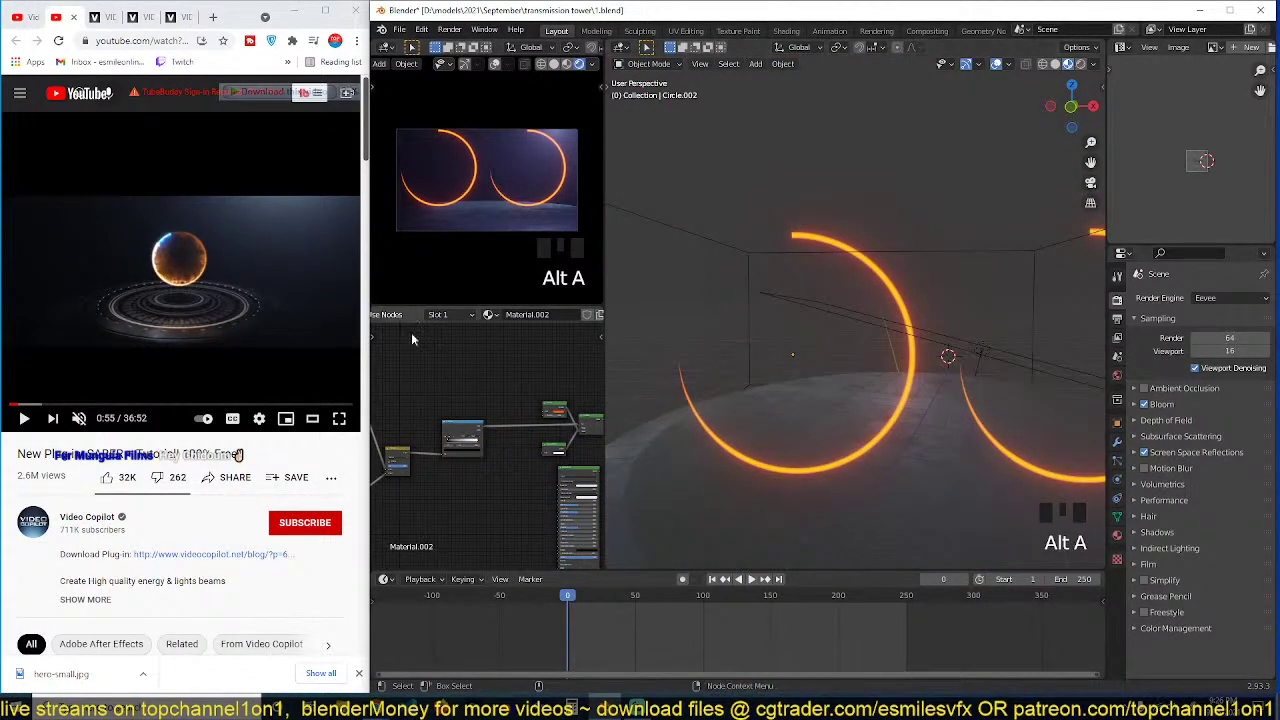
{"action": "scroll", "coordinate": [489, 438], "scroll_direction": "up", "scroll_amount": 1}
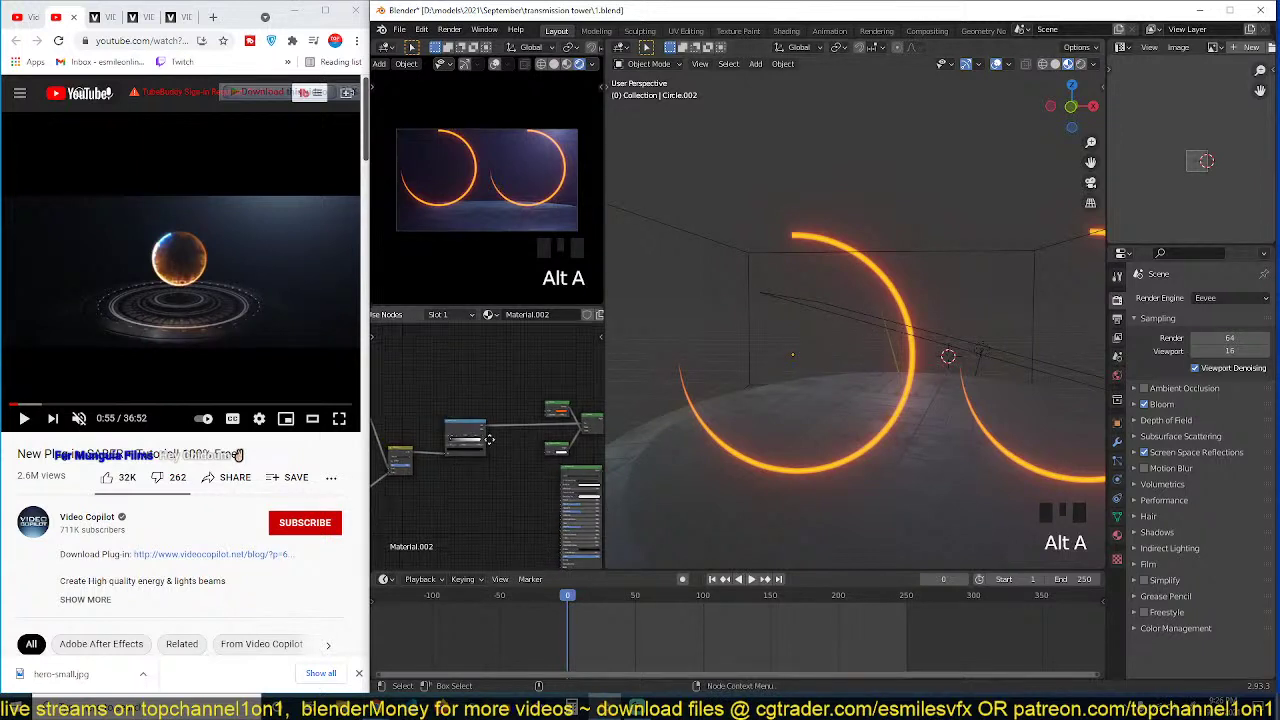
{"action": "middle_click_drag", "start_coordinate": [489, 438], "coordinate": [533, 381]}
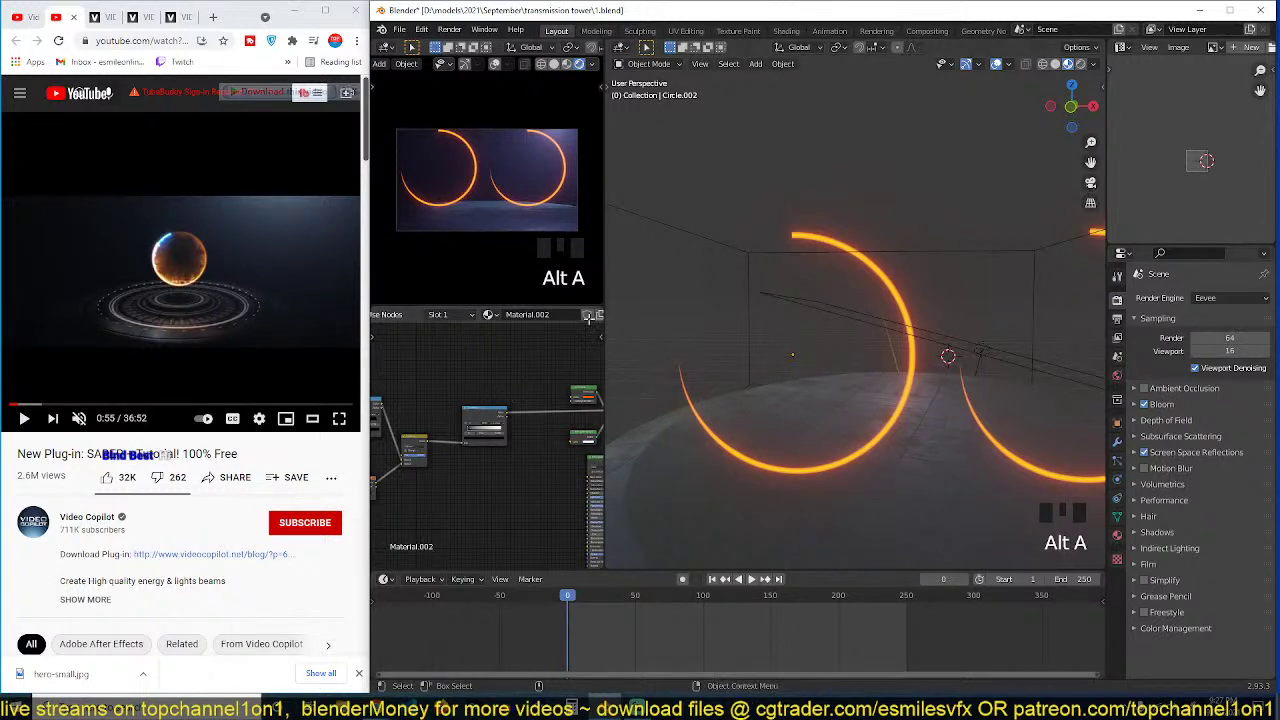
Step: Add a Noise Texture node above the mask nodes in the duplicate ring's material
{"action": "scroll", "coordinate": [511, 388], "scroll_direction": "down", "scroll_amount": 5}
{"action": "key", "text": "shift+a"}
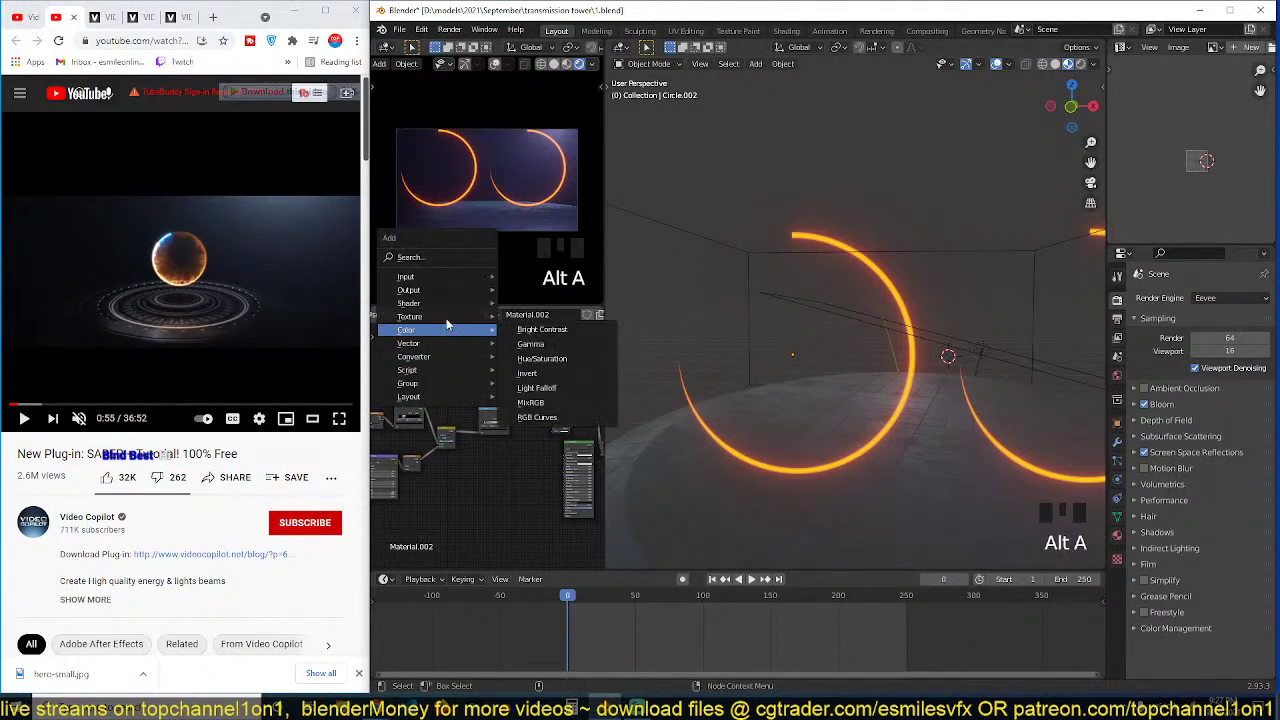
{"action": "mouse_move", "coordinate": [452, 318]}
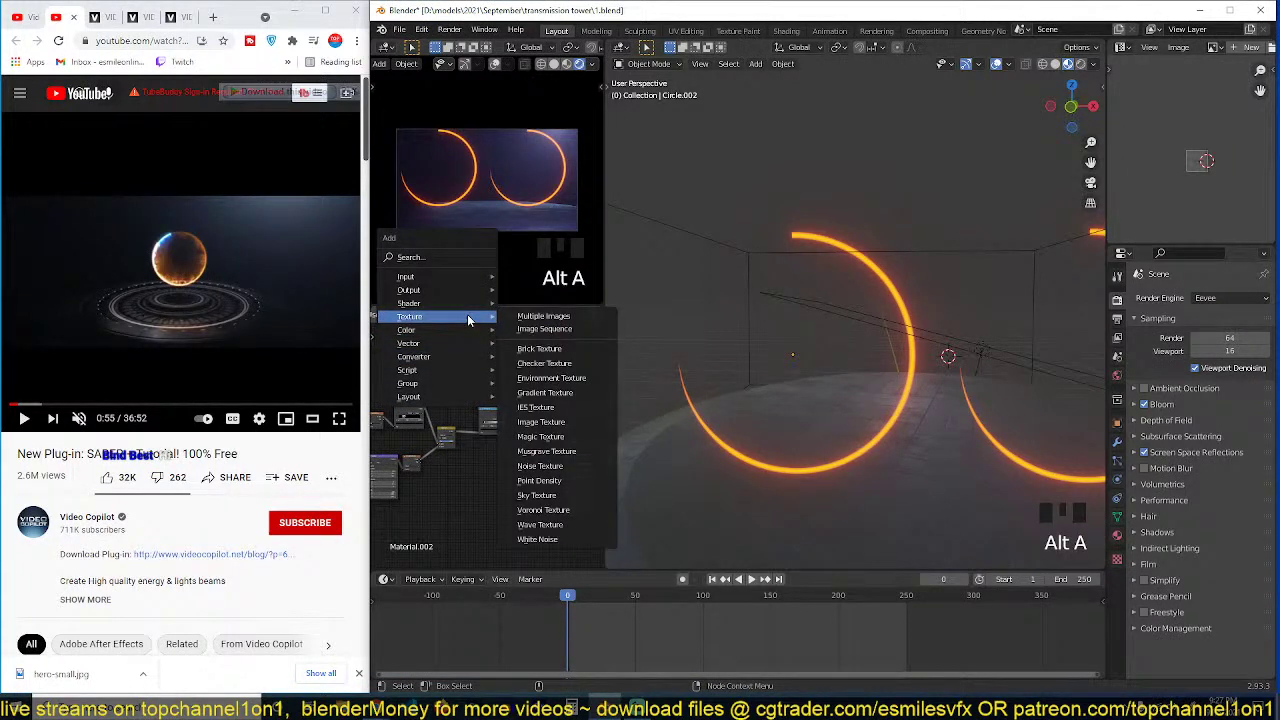
{"action": "left_click", "coordinate": [558, 466]}
{"action": "left_click", "coordinate": [497, 410]}
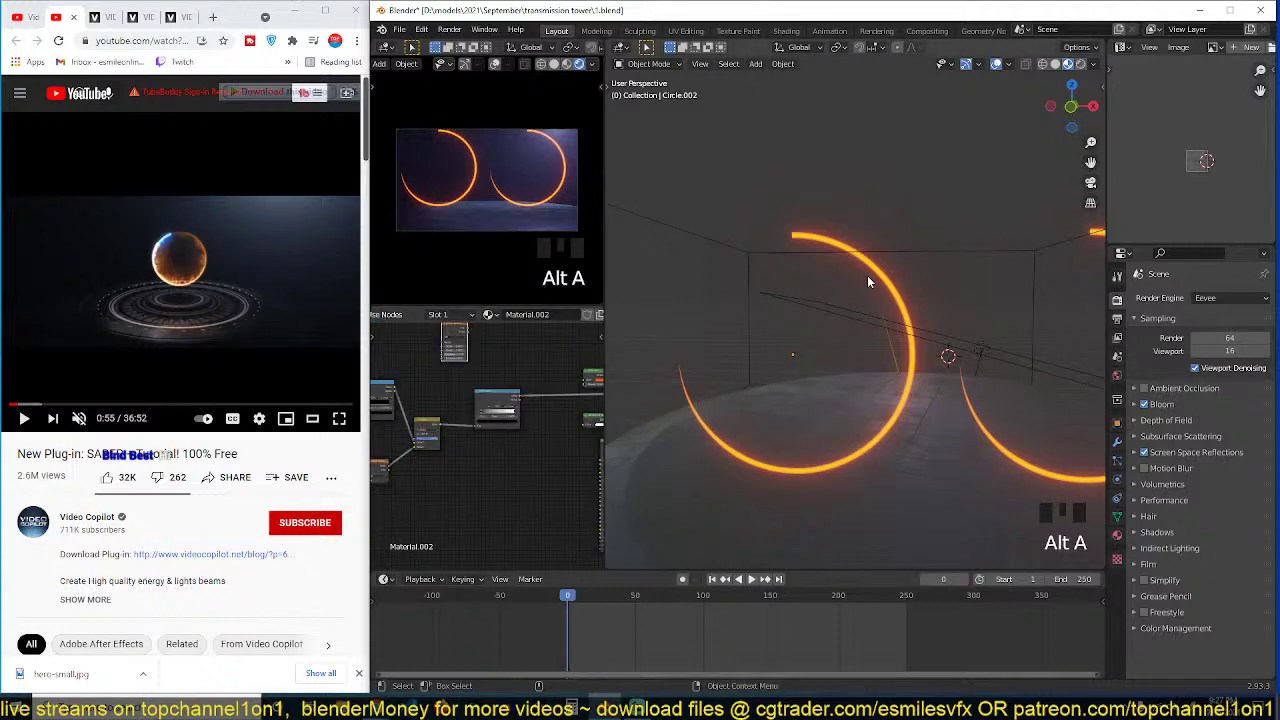
Step: Preview the ColorRamp's output and the new Noise Texture's output on the duplicate ring
{"action": "left_click", "coordinate": [512, 408], "text": "ctrl+shift"}
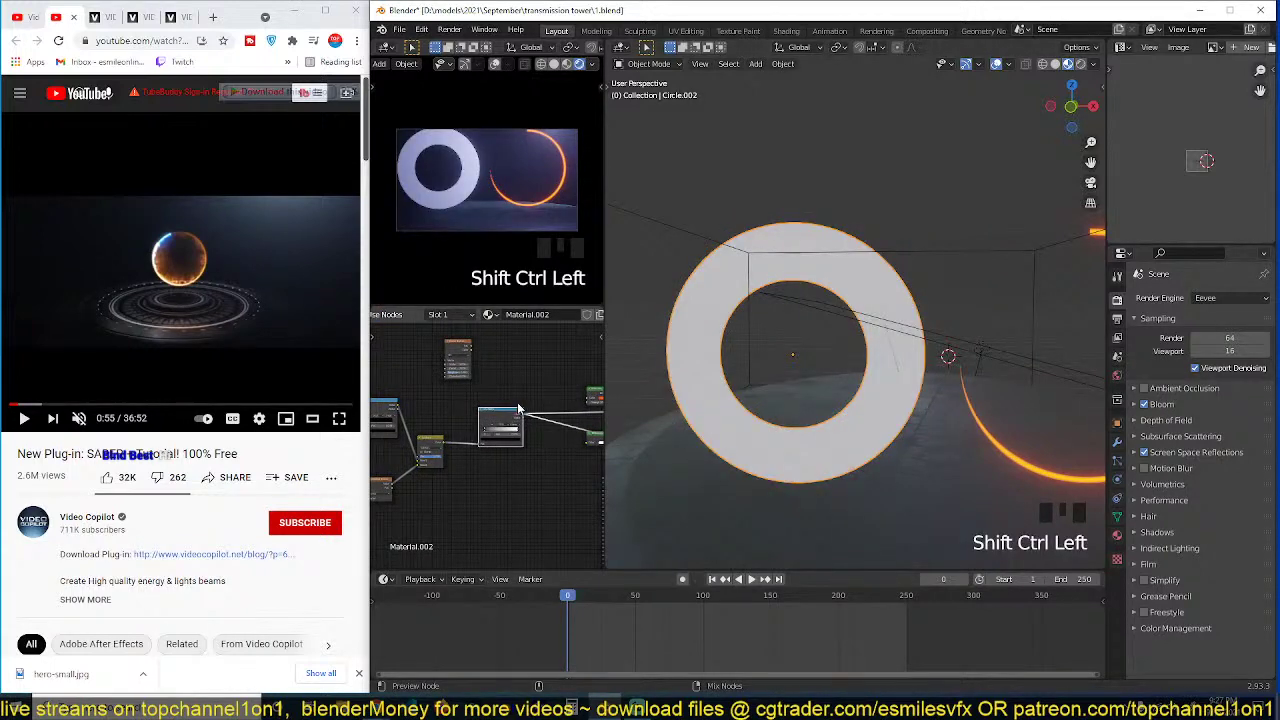
{"action": "scroll", "coordinate": [896, 255], "scroll_direction": "up", "scroll_amount": 3}
{"action": "middle_click_drag", "start_coordinate": [515, 338], "coordinate": [433, 413]}
{"action": "scroll", "coordinate": [513, 366], "scroll_direction": "up", "scroll_amount": 3}
{"action": "left_click", "coordinate": [446, 365], "text": "ctrl+shift"}
{"action": "key", "text": "shift+a"}
{"action": "scroll", "coordinate": [526, 418], "scroll_direction": "down", "scroll_amount": 2}
{"action": "scroll", "coordinate": [523, 406], "scroll_direction": "up", "scroll_amount": 4}
{"action": "scroll", "coordinate": [433, 413], "scroll_direction": "up", "scroll_amount": 3}
{"action": "mouse_move", "coordinate": [517, 391]}
{"action": "middle_mouse_down"}
{"action": "mouse_move", "coordinate": [527, 384]}
{"action": "mouse_move", "coordinate": [513, 366]}
{"action": "middle_mouse_up"}
{"action": "scroll", "coordinate": [512, 380], "scroll_direction": "down", "scroll_amount": 2}
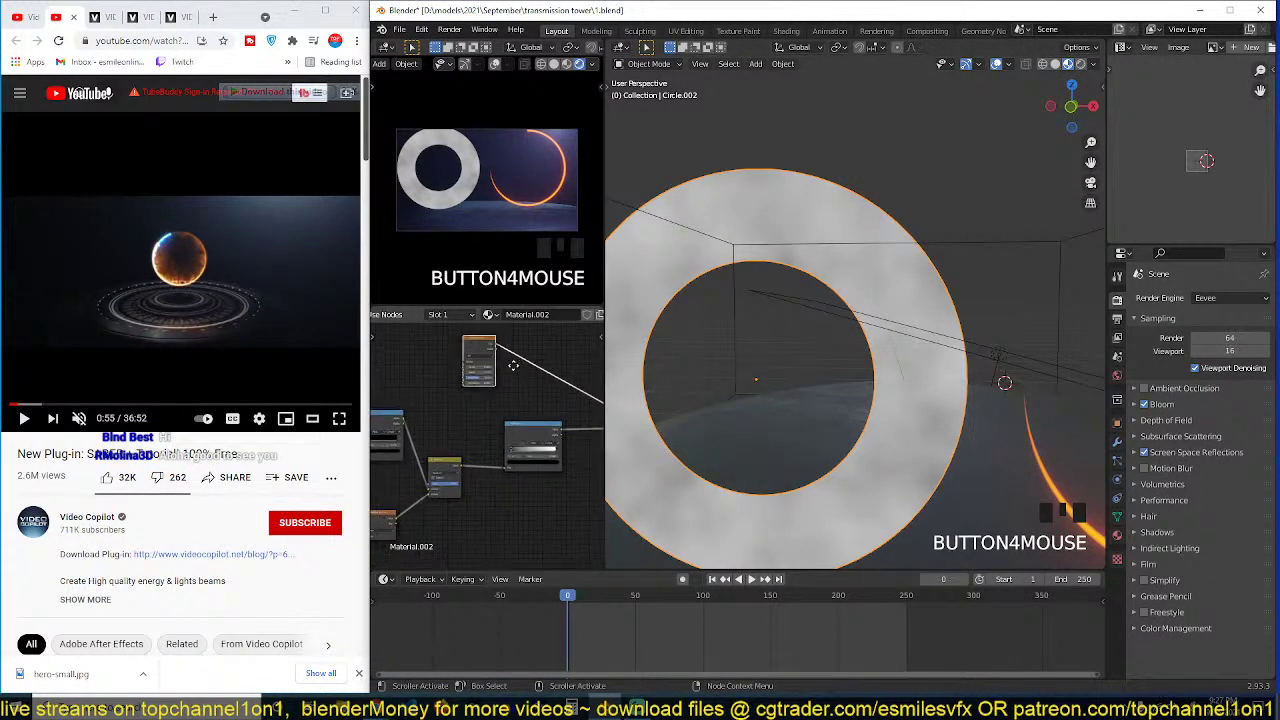
Step: Space the ColorRamp and Noise Texture nodes out around the Subtract node and save the scene
{"action": "left_click_drag", "start_coordinate": [511, 443], "coordinate": [530, 438]}
{"action": "scroll", "coordinate": [512, 440], "scroll_direction": "up", "scroll_amount": 3}
{"action": "middle_click_drag", "start_coordinate": [518, 430], "coordinate": [462, 414]}
{"action": "scroll", "coordinate": [462, 414], "scroll_direction": "down", "scroll_amount": 2}
{"action": "scroll", "coordinate": [548, 410], "scroll_direction": "down", "scroll_amount": 2}
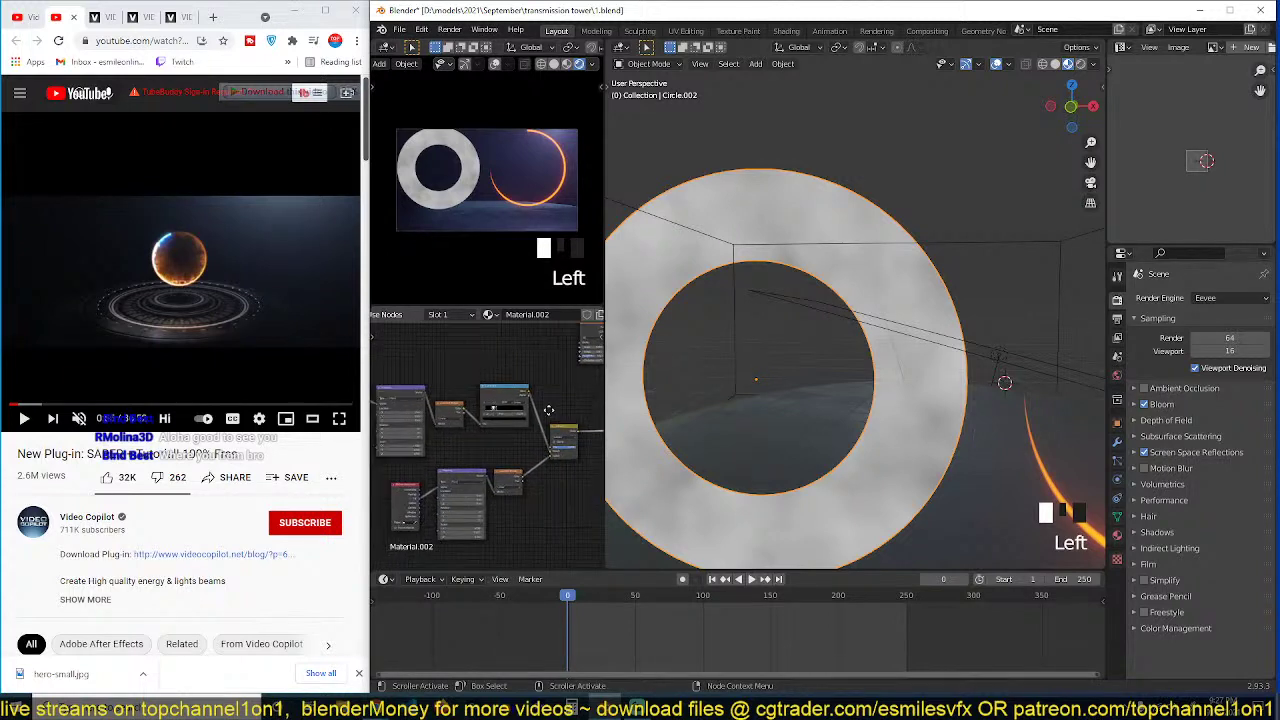
{"action": "left_click_drag", "start_coordinate": [522, 475], "coordinate": [541, 460]}
{"action": "middle_click_drag", "start_coordinate": [541, 458], "coordinate": [468, 456]}
{"action": "middle_click_drag", "start_coordinate": [542, 381], "coordinate": [514, 430]}
{"action": "left_click_drag", "start_coordinate": [490, 377], "coordinate": [456, 368]}
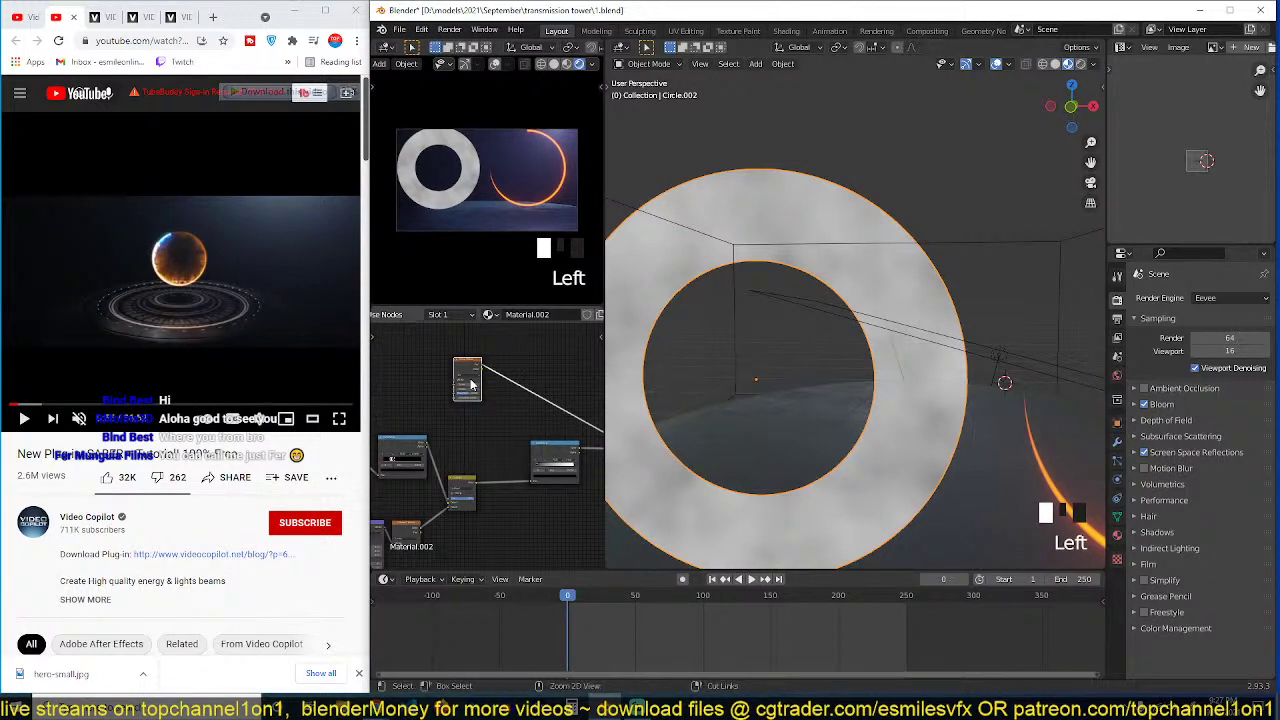
{"action": "key", "text": "ctrl+s"}
Step: Preview the Subtract node's mask output on the duplicate ring
{"action": "scroll", "coordinate": [506, 397], "scroll_direction": "up", "scroll_amount": 2}
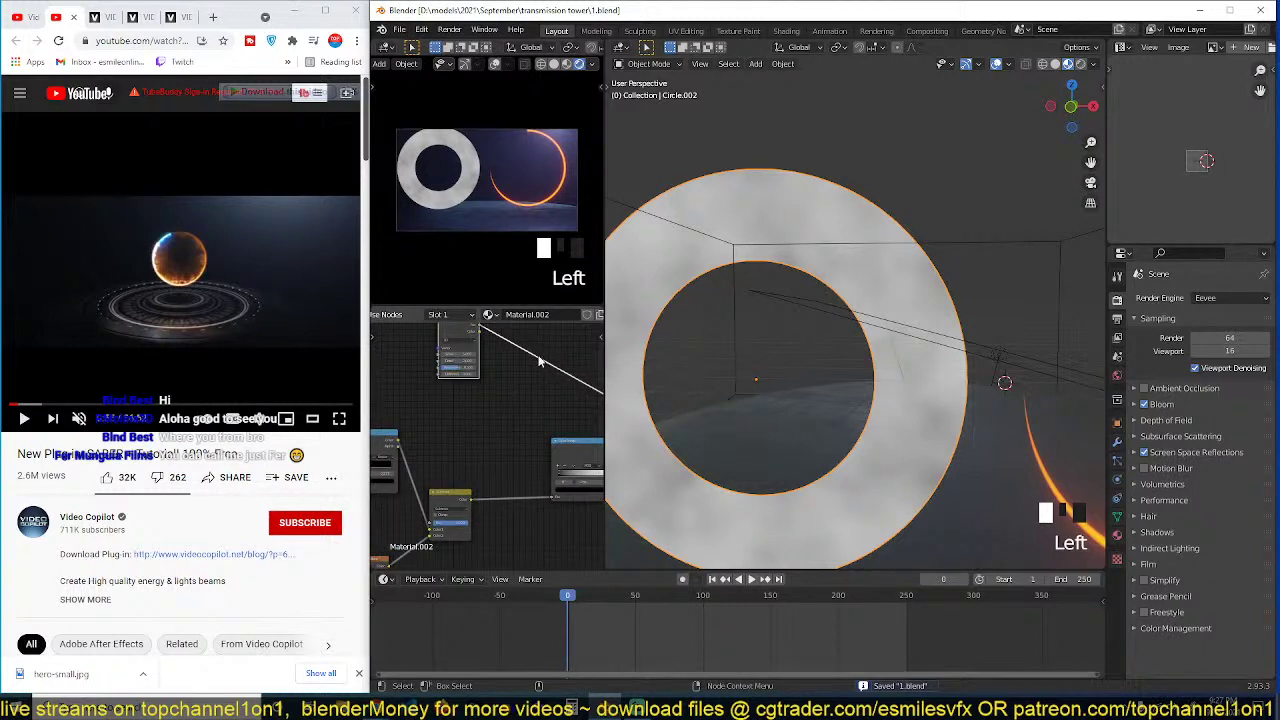
{"action": "middle_click_drag", "start_coordinate": [538, 362], "coordinate": [530, 396]}
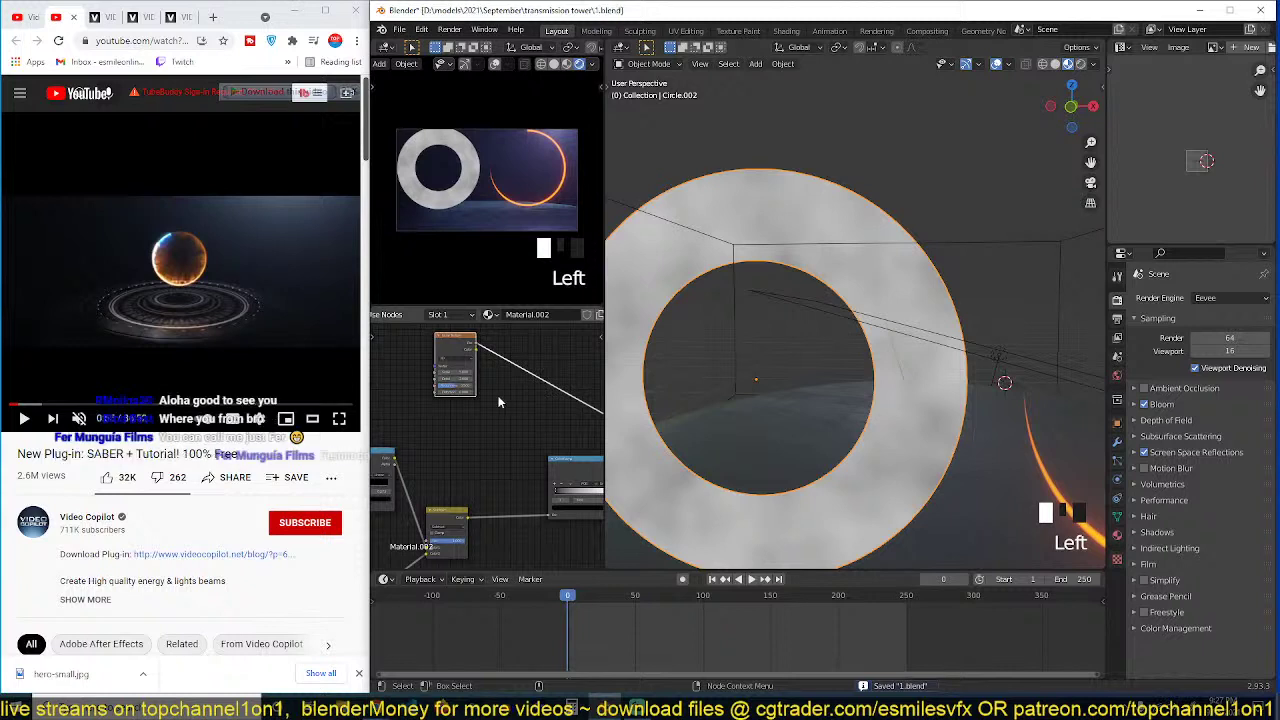
{"action": "left_click", "coordinate": [446, 523], "text": "ctrl+shift"}
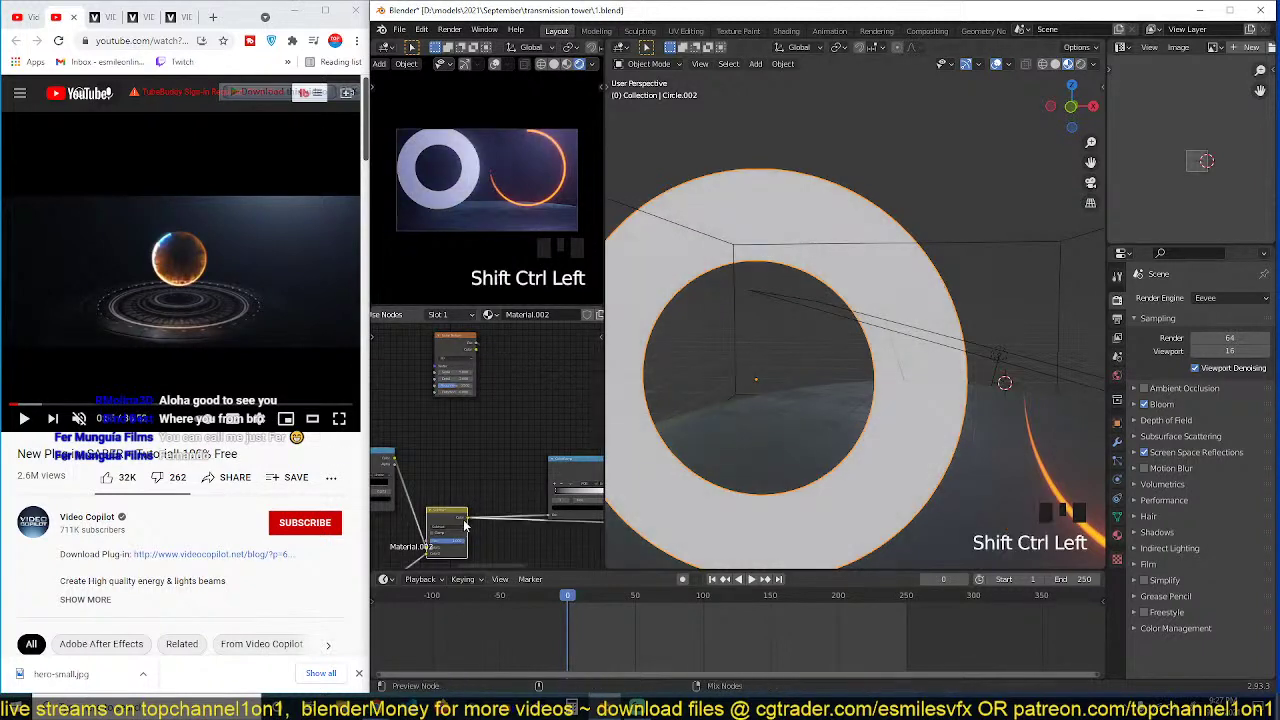
{"action": "middle_click_drag", "start_coordinate": [543, 378], "coordinate": [535, 380]}
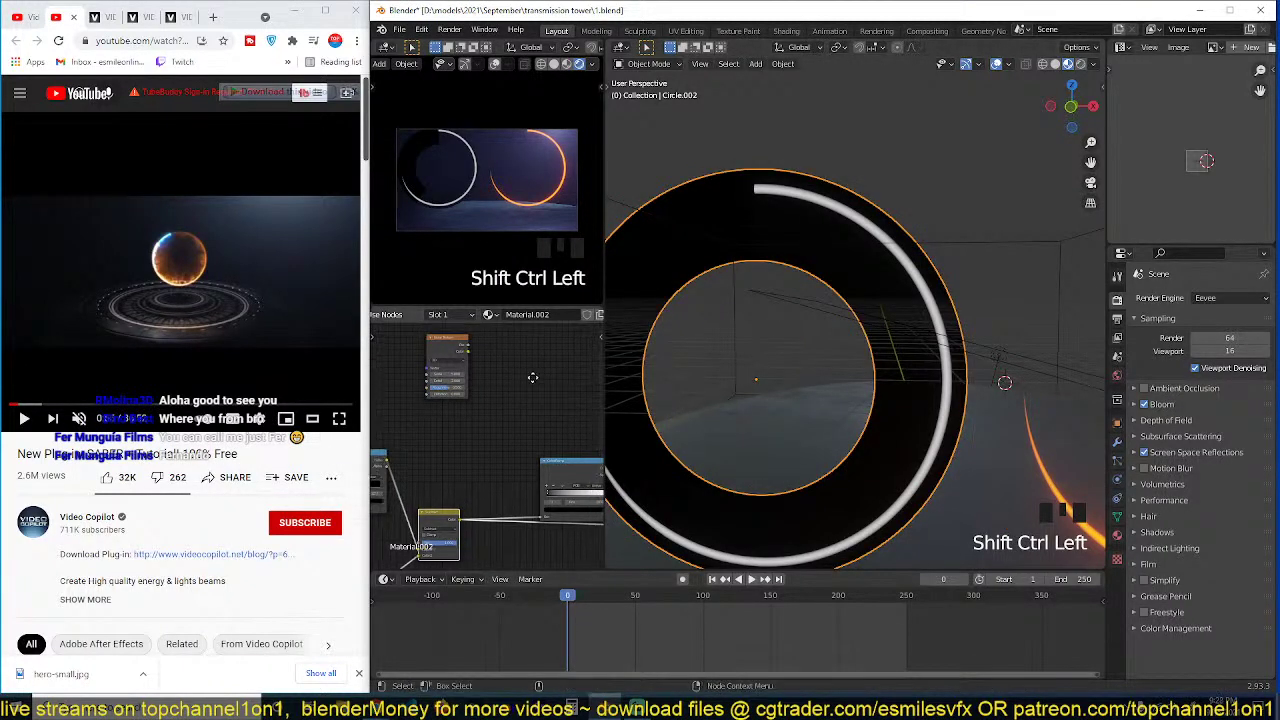
Step: Combine the Noise Texture and Subtract outputs through a new mix node set to Color Burn blending
{"action": "middle_click_drag", "start_coordinate": [516, 488], "coordinate": [521, 458]}
{"action": "scroll", "coordinate": [442, 462], "scroll_direction": "down", "scroll_amount": 2}
{"action": "right_click_drag", "start_coordinate": [401, 502], "coordinate": [411, 371], "text": "ctrl+shift"}
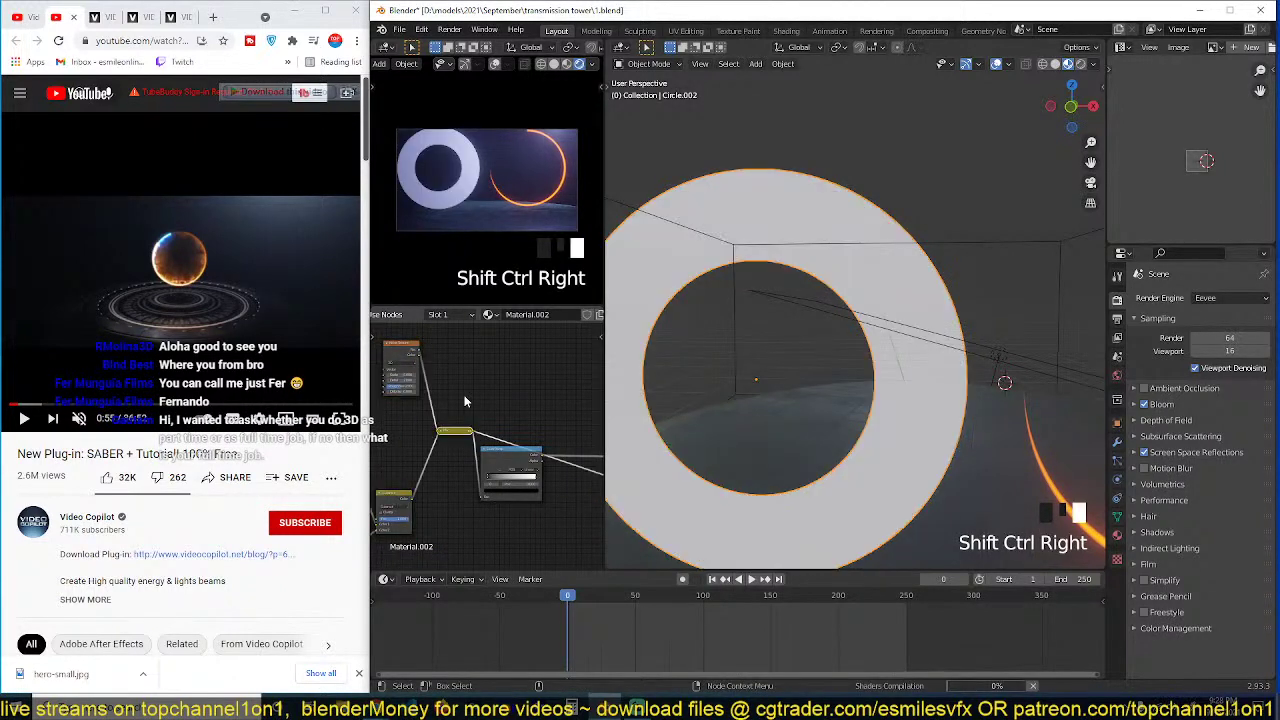
{"action": "scroll", "coordinate": [464, 412], "scroll_direction": "up", "scroll_amount": 2}
{"action": "left_click", "coordinate": [433, 431]}
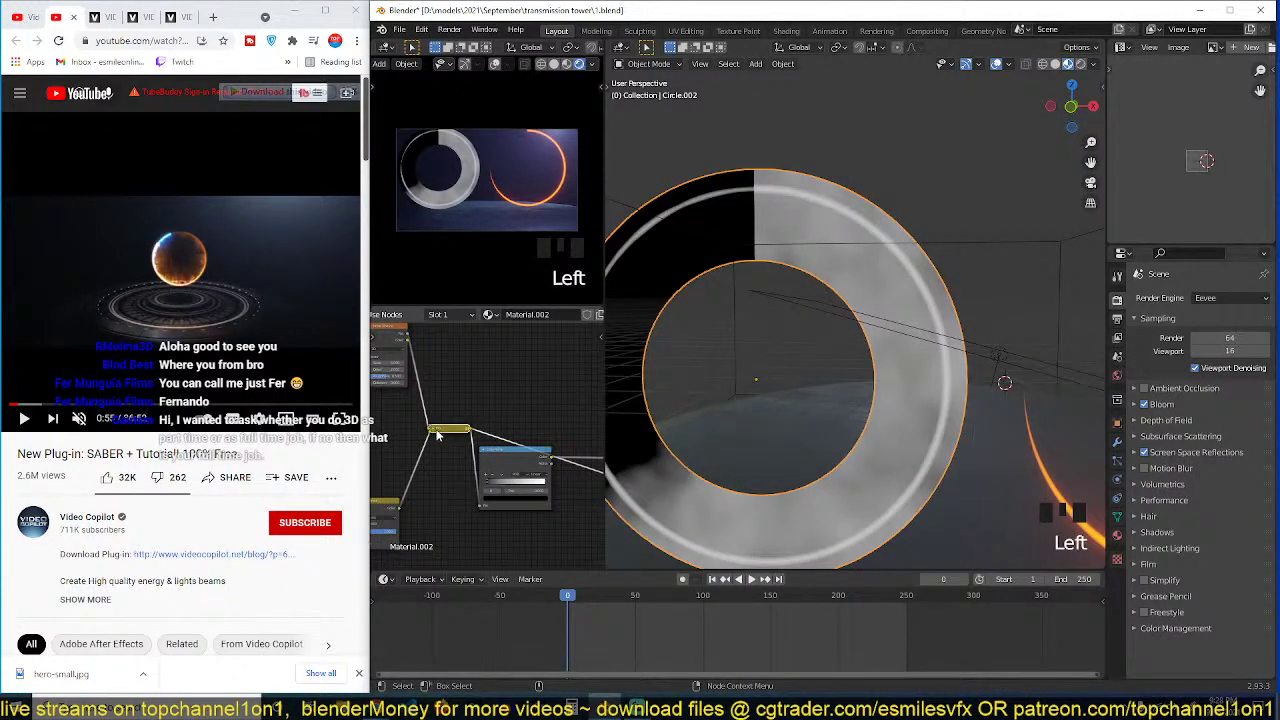
{"action": "scroll", "coordinate": [437, 436], "scroll_direction": "up", "scroll_amount": 3}
{"action": "left_click", "coordinate": [438, 448]}
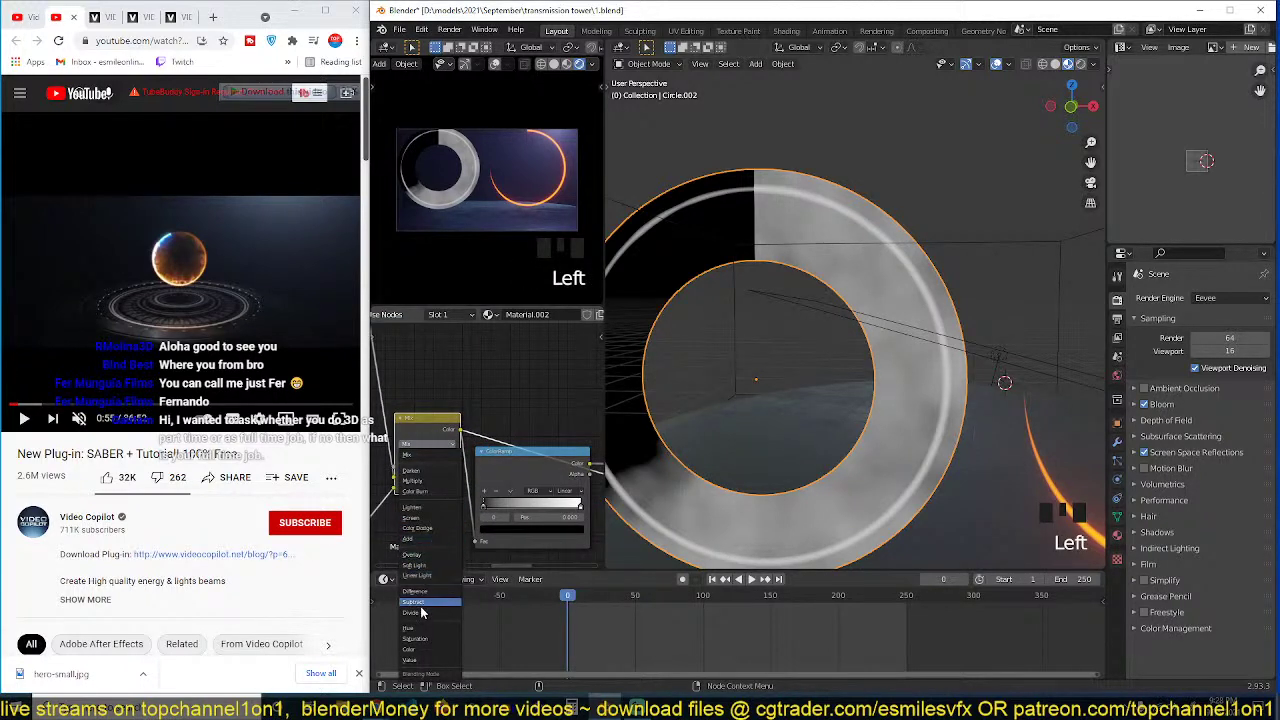
{"action": "left_click", "coordinate": [434, 493]}
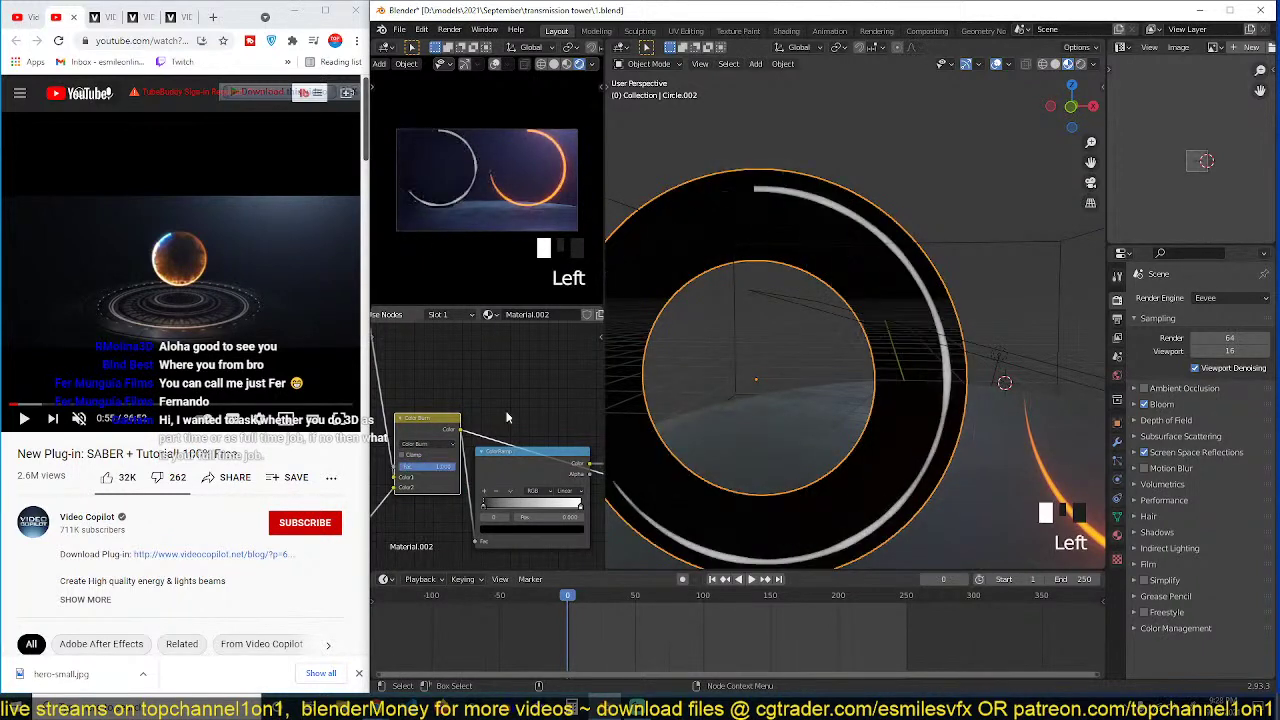
Step: Move the Noise Texture node down beside the Color Burn node
{"action": "middle_click_drag", "start_coordinate": [444, 470], "coordinate": [540, 463]}
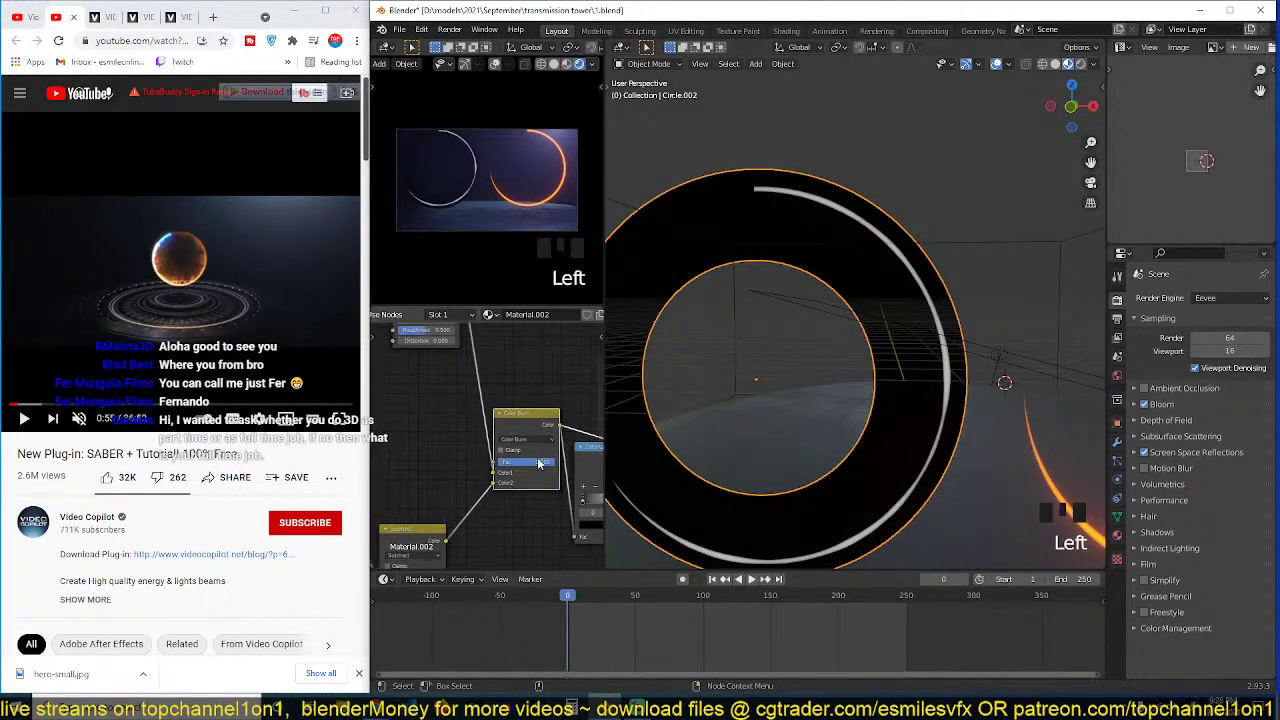
{"action": "middle_click_drag", "start_coordinate": [507, 411], "coordinate": [502, 450]}
{"action": "left_click_drag", "start_coordinate": [460, 342], "coordinate": [440, 465]}
{"action": "scroll", "coordinate": [462, 453], "scroll_direction": "up", "scroll_amount": 3}
{"action": "middle_click_drag", "start_coordinate": [462, 453], "coordinate": [433, 428]}
{"action": "scroll", "coordinate": [713, 427], "scroll_direction": "down", "scroll_amount": 3}
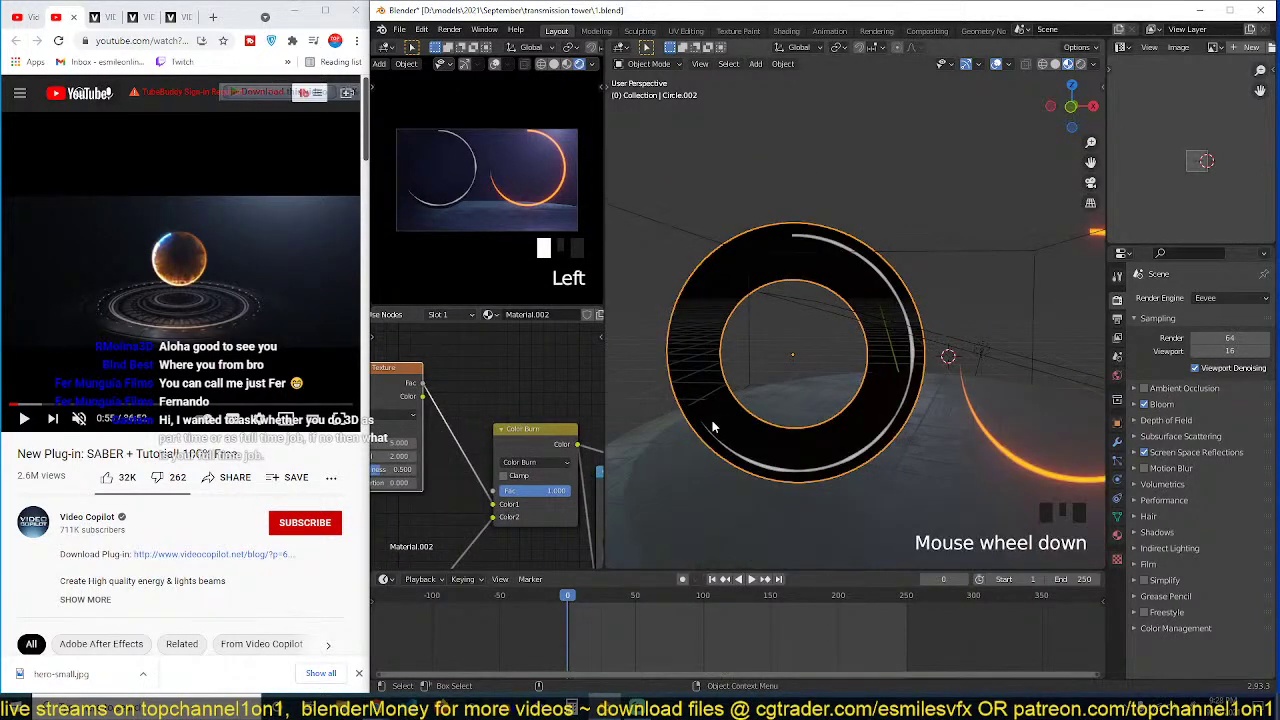
Step: Swap the Color1 and Color2 connections of the Color Burn node and set its factor to 0.992
{"action": "scroll", "coordinate": [474, 518], "scroll_direction": "up", "scroll_amount": 3}
{"action": "middle_click_drag", "start_coordinate": [475, 500], "coordinate": [454, 471]}
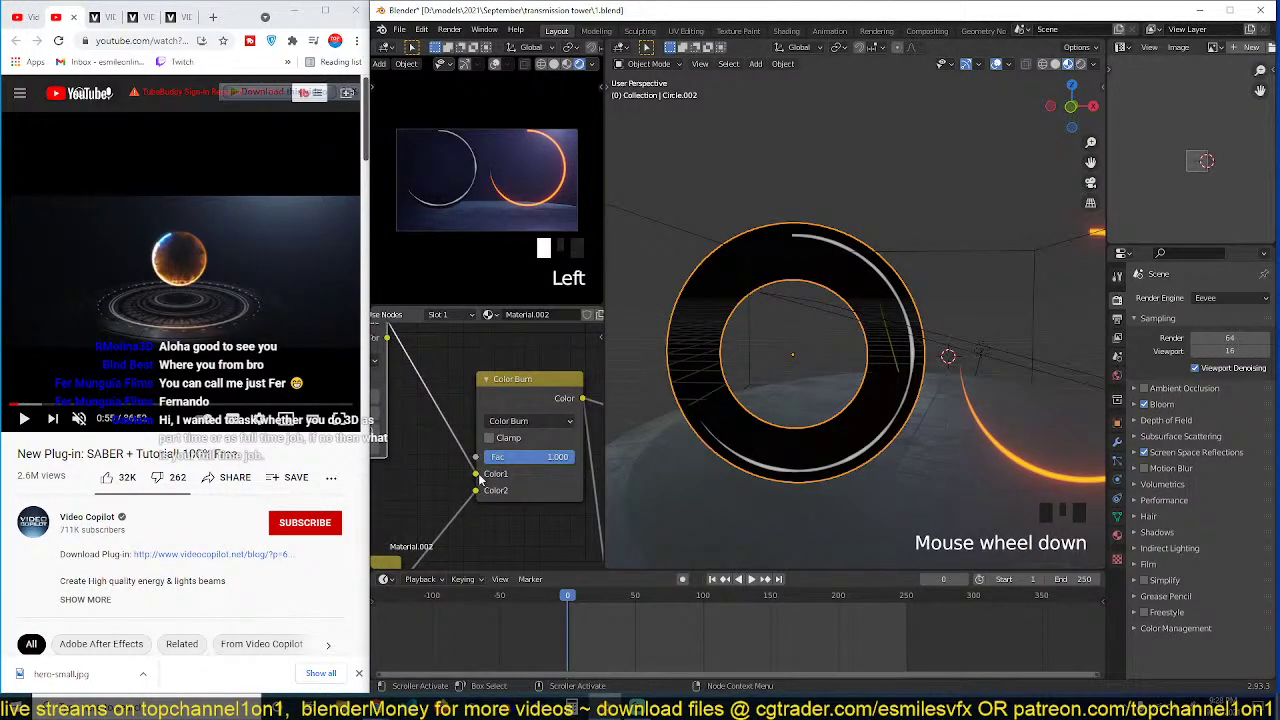
{"action": "left_click_drag", "start_coordinate": [478, 476], "coordinate": [476, 491]}
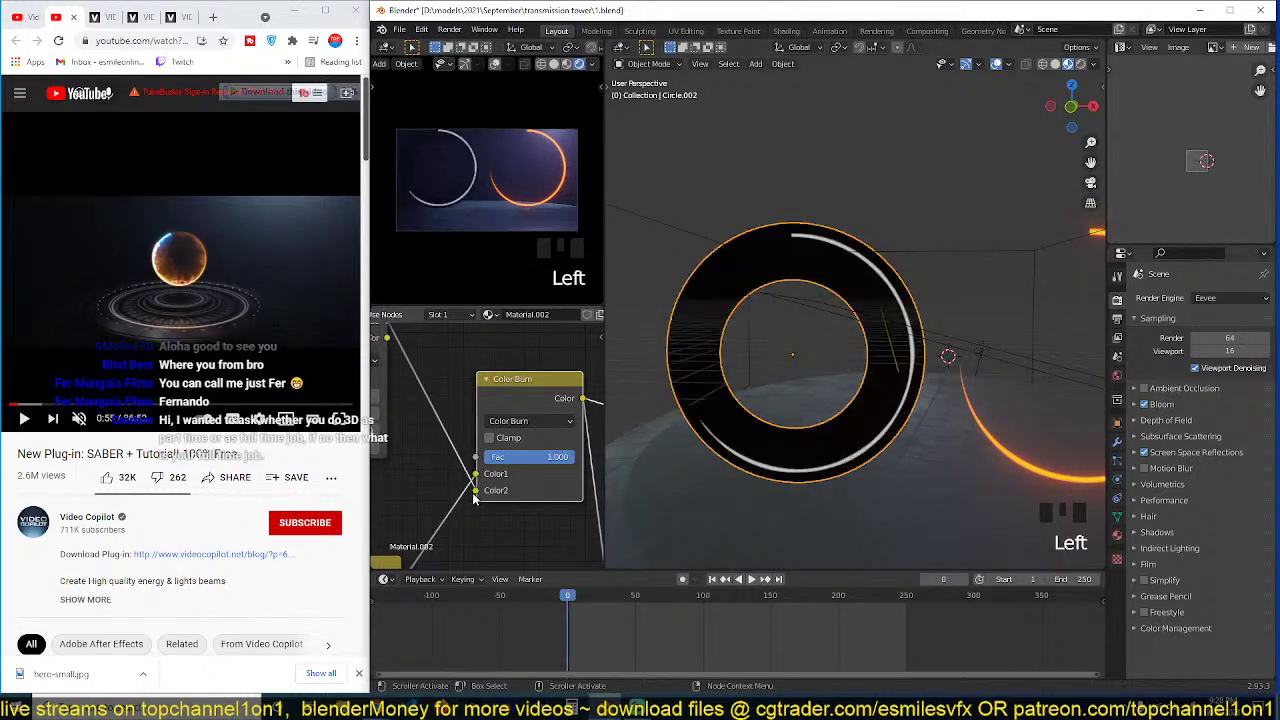
{"action": "mouse_move", "coordinate": [546, 460]}
{"action": "left_mouse_down"}
{"action": "mouse_move", "coordinate": [472, 460]}
{"action": "mouse_move", "coordinate": [545, 460]}
{"action": "left_mouse_up"}
{"action": "scroll", "coordinate": [821, 408], "scroll_direction": "up", "scroll_amount": 2}
{"action": "scroll", "coordinate": [821, 408], "scroll_direction": "down", "scroll_amount": 1}
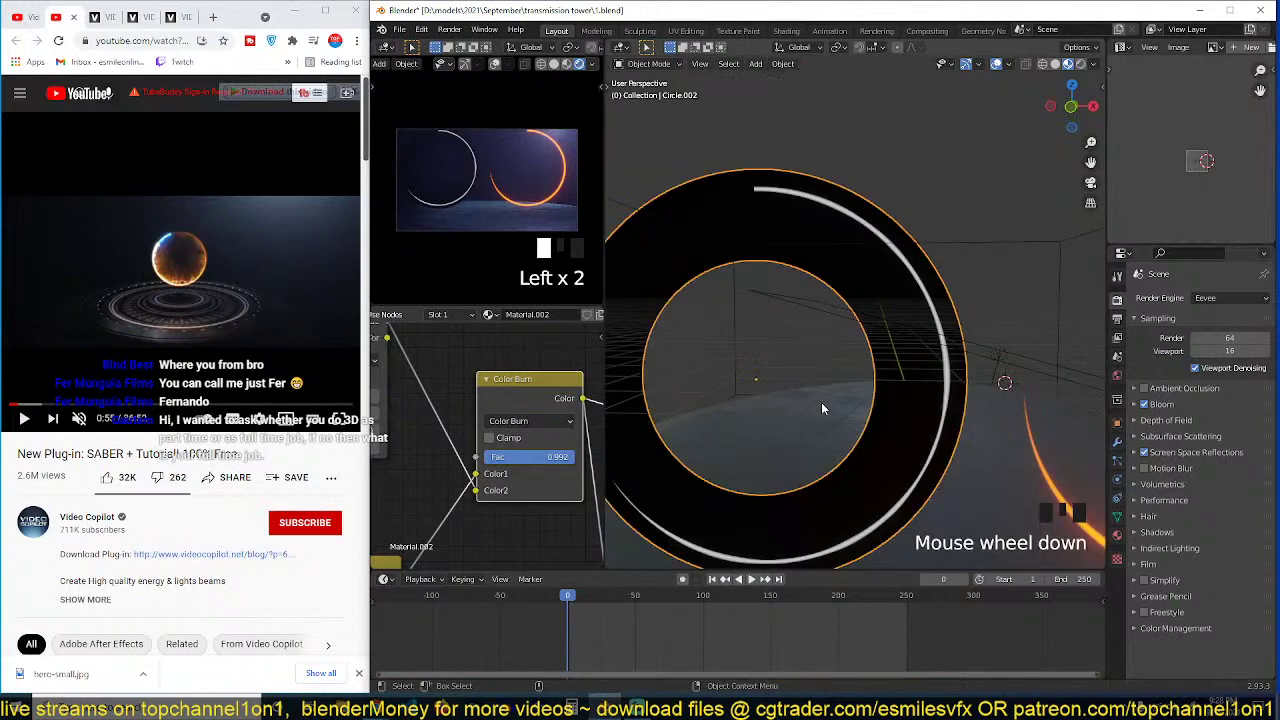
Step: Set the Noise Texture's scale to 37.7 to roughen the ring's stroke
{"action": "middle_click_drag", "start_coordinate": [823, 406], "coordinate": [935, 374]}
{"action": "middle_click_drag", "start_coordinate": [564, 384], "coordinate": [696, 377]}
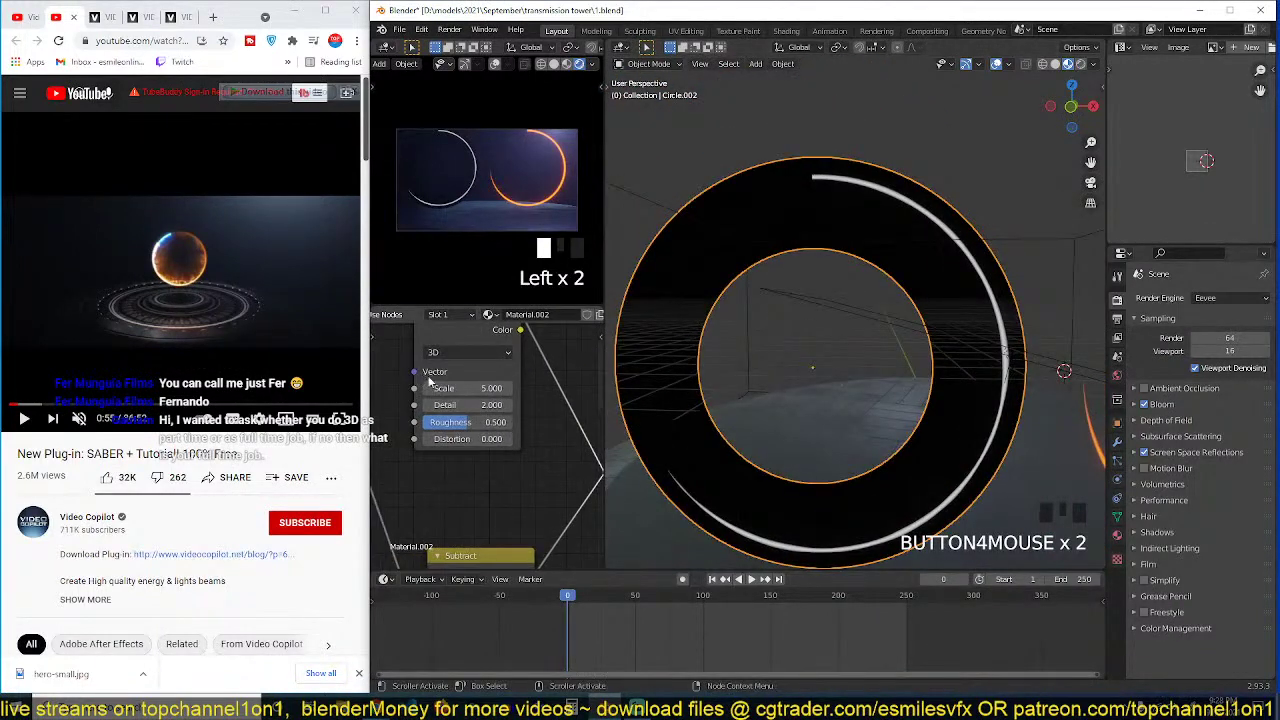
{"action": "left_click_drag", "start_coordinate": [476, 389], "coordinate": [528, 389]}
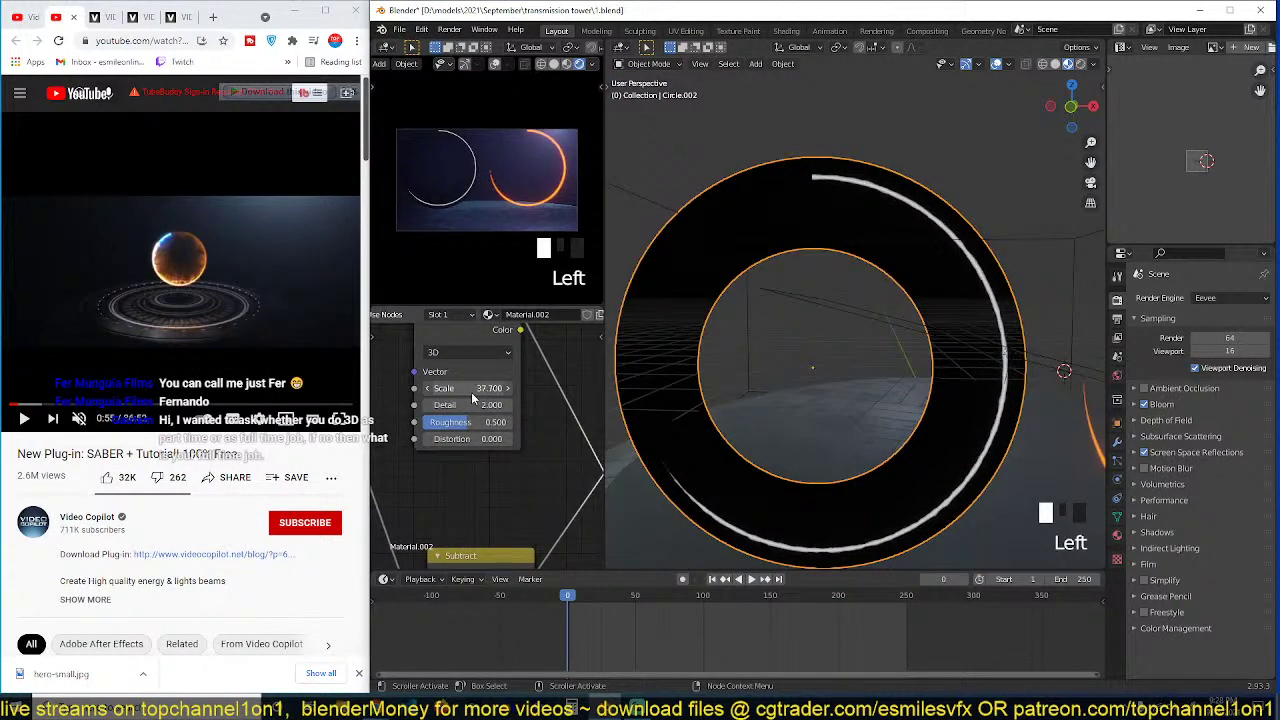
{"action": "scroll", "coordinate": [822, 317], "scroll_direction": "up", "scroll_amount": 2}
{"action": "middle_click_drag", "start_coordinate": [822, 318], "coordinate": [771, 366], "text": "shift"}
{"action": "scroll", "coordinate": [788, 350], "scroll_direction": "down", "scroll_amount": 1}
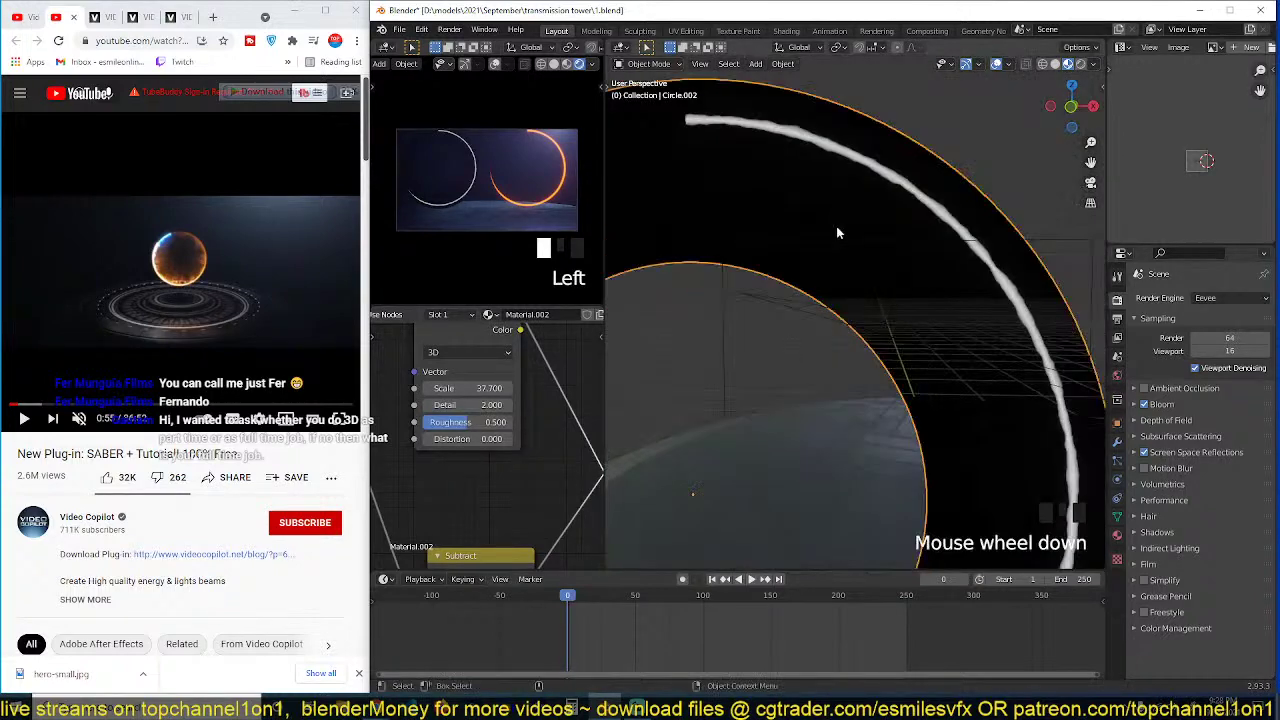
Step: Fine-tune the Noise Texture's detail and scale for smoother bumps along the stroke
{"action": "scroll", "coordinate": [531, 414], "scroll_direction": "up", "scroll_amount": 2}
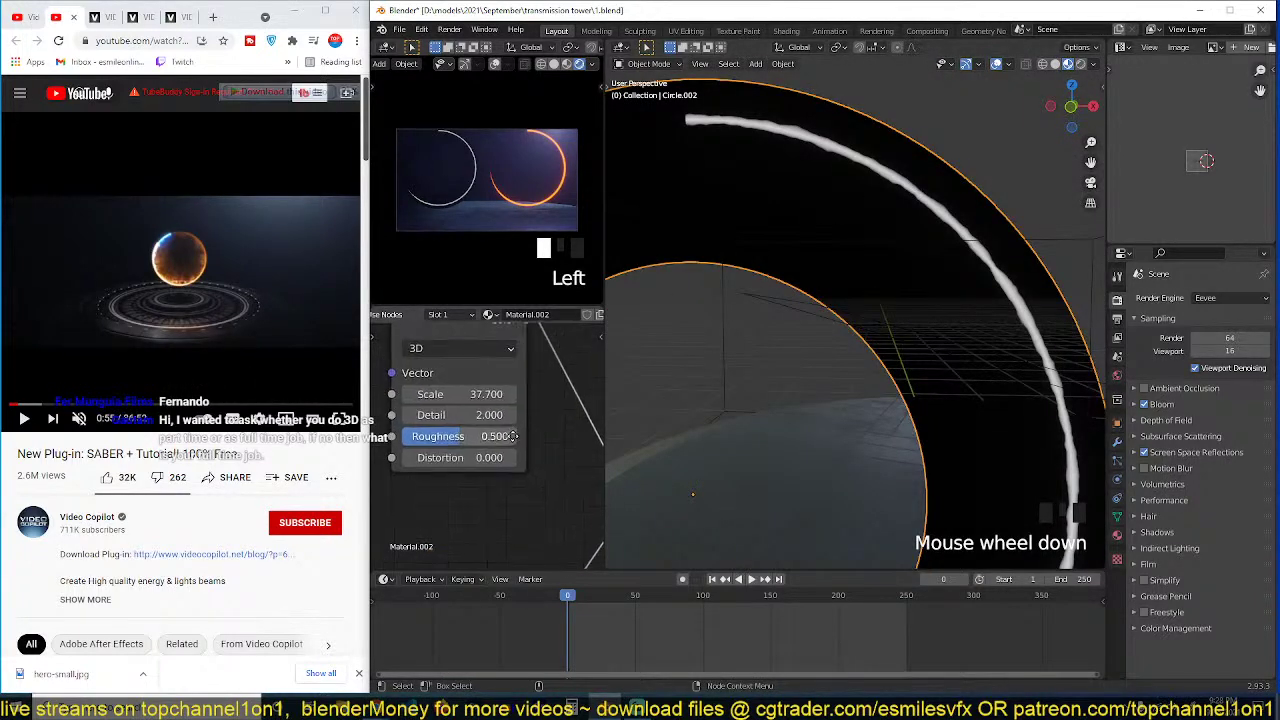
{"action": "left_click_drag", "start_coordinate": [459, 415], "coordinate": [429, 436]}
{"action": "mouse_move", "coordinate": [460, 394]}
{"action": "left_mouse_down"}
{"action": "mouse_move", "coordinate": [490, 394]}
{"action": "mouse_move", "coordinate": [408, 394]}
{"action": "mouse_move", "coordinate": [456, 394]}
{"action": "left_mouse_up"}
Step: Move the ColorRamp below the mask chain and shift the Color Burn node slightly down
{"action": "scroll", "coordinate": [449, 450], "scroll_direction": "down", "scroll_amount": 6}
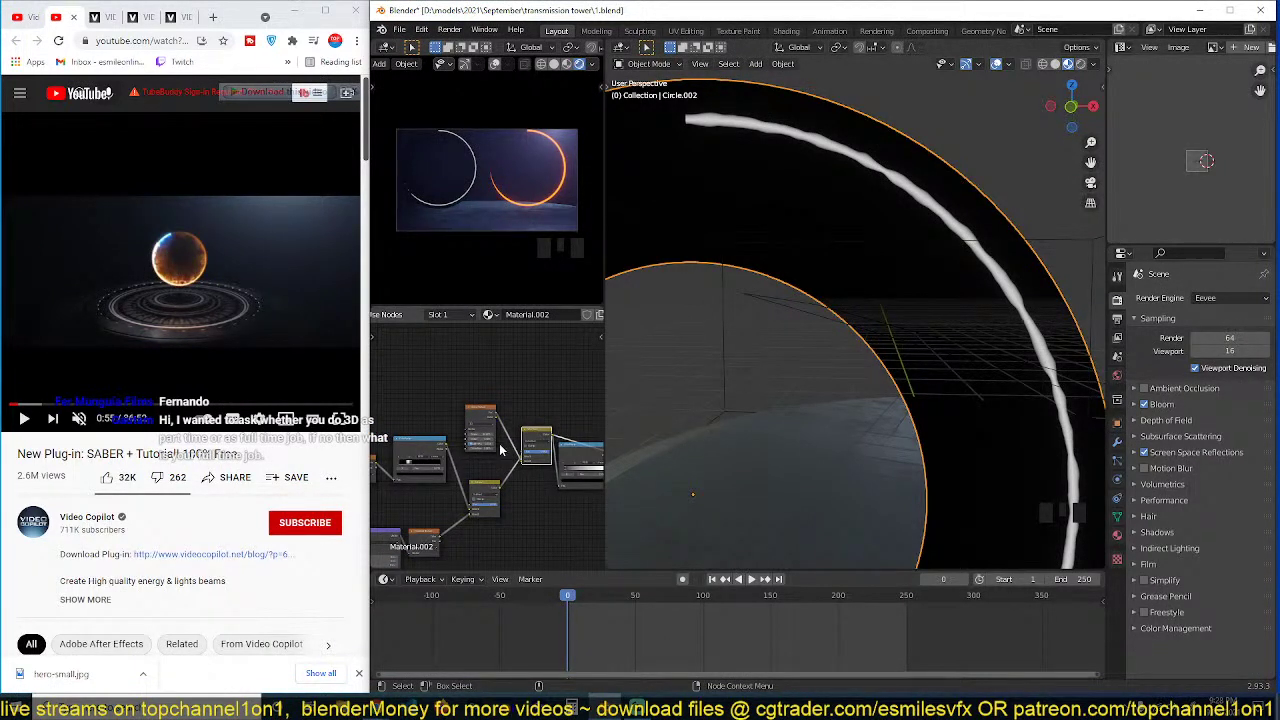
{"action": "mouse_move", "coordinate": [503, 446]}
{"action": "middle_mouse_down"}
{"action": "mouse_move", "coordinate": [473, 424]}
{"action": "mouse_move", "coordinate": [493, 435]}
{"action": "middle_mouse_up"}
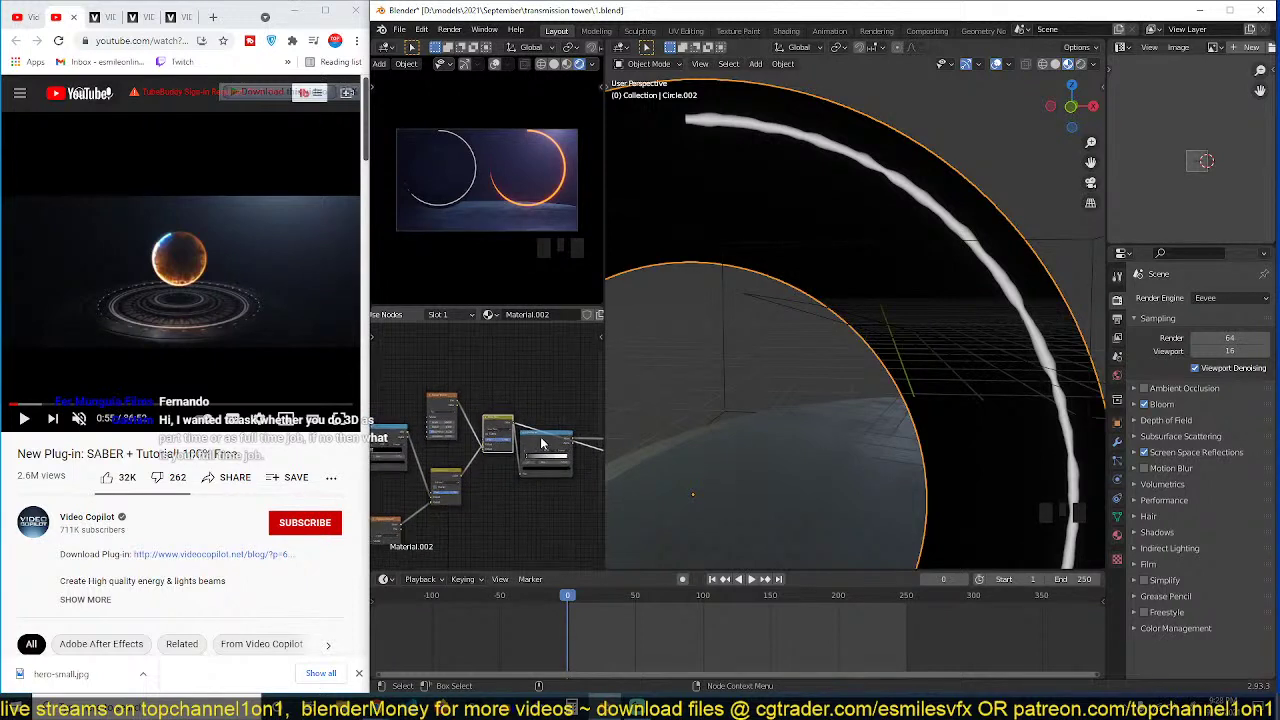
{"action": "left_click_drag", "start_coordinate": [541, 438], "coordinate": [539, 504]}
{"action": "left_click_drag", "start_coordinate": [496, 423], "coordinate": [490, 443]}
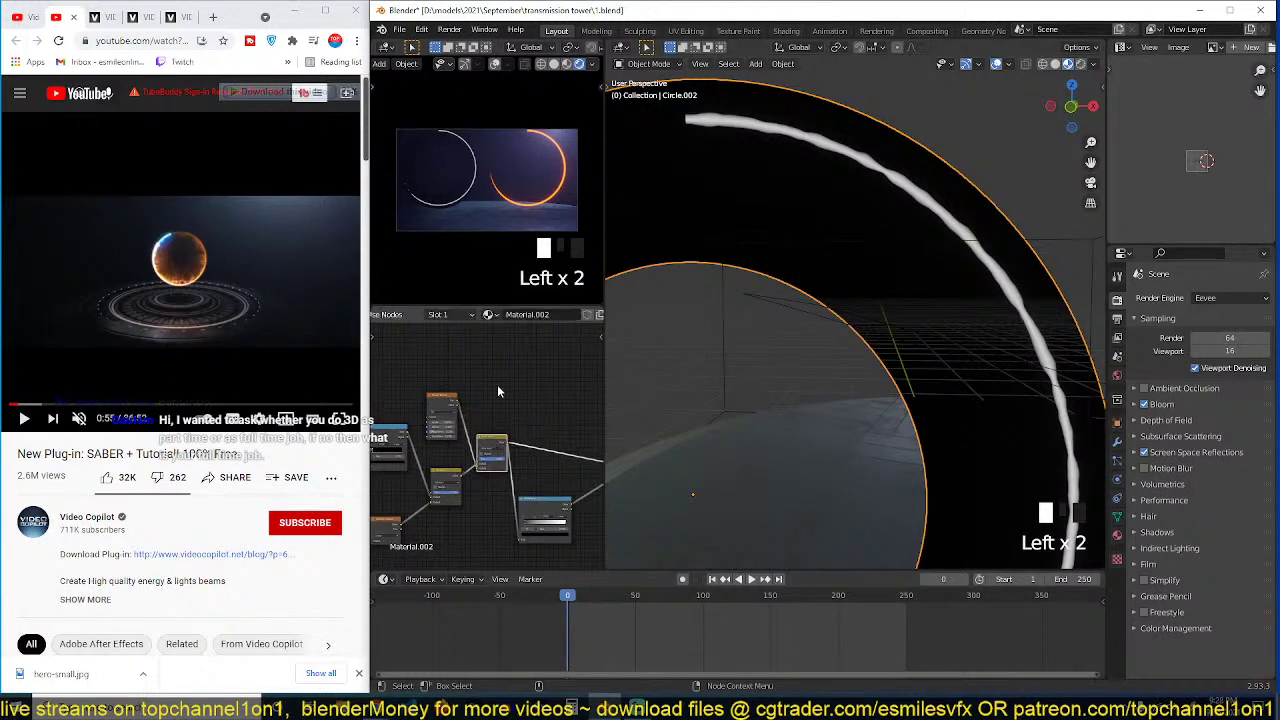
{"action": "middle_click_drag", "start_coordinate": [498, 388], "coordinate": [496, 398]}
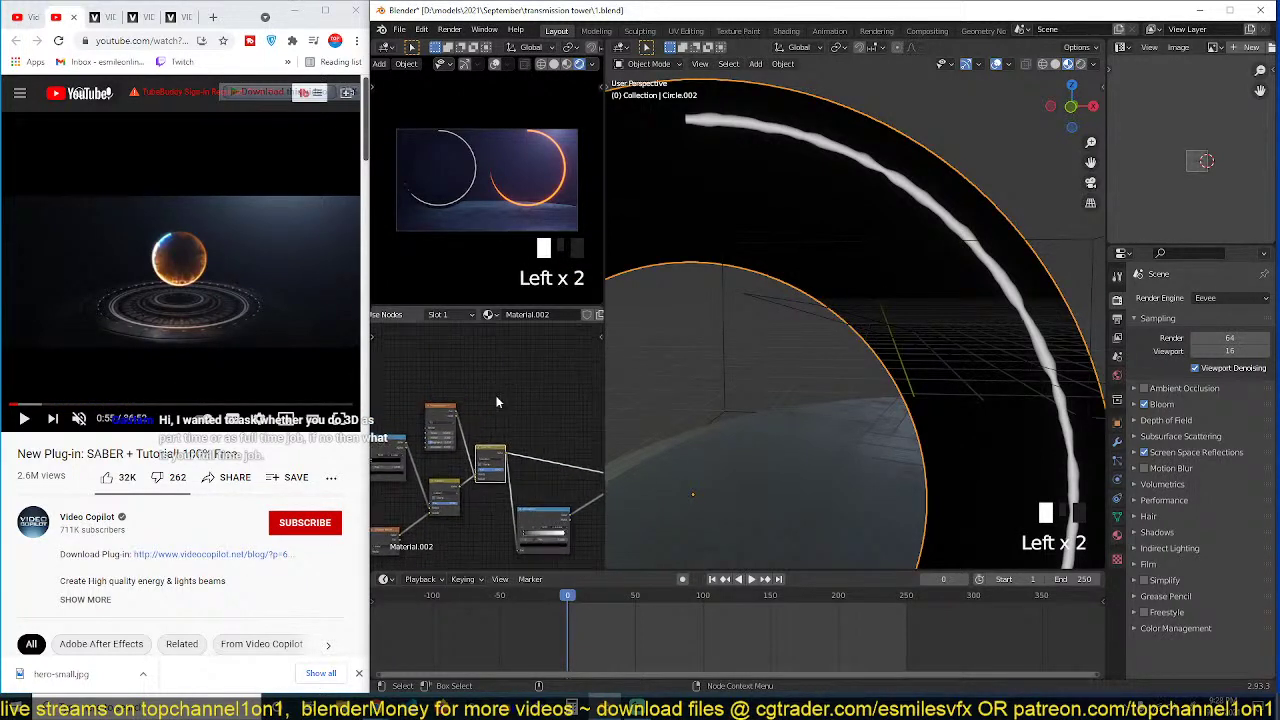
{"action": "scroll", "coordinate": [497, 398], "scroll_direction": "down", "scroll_amount": 1}
{"action": "scroll", "coordinate": [828, 295], "scroll_direction": "down", "scroll_amount": 4}
{"action": "scroll", "coordinate": [829, 300], "scroll_direction": "up", "scroll_amount": 1}
{"action": "scroll", "coordinate": [831, 306], "scroll_direction": "down", "scroll_amount": 2}
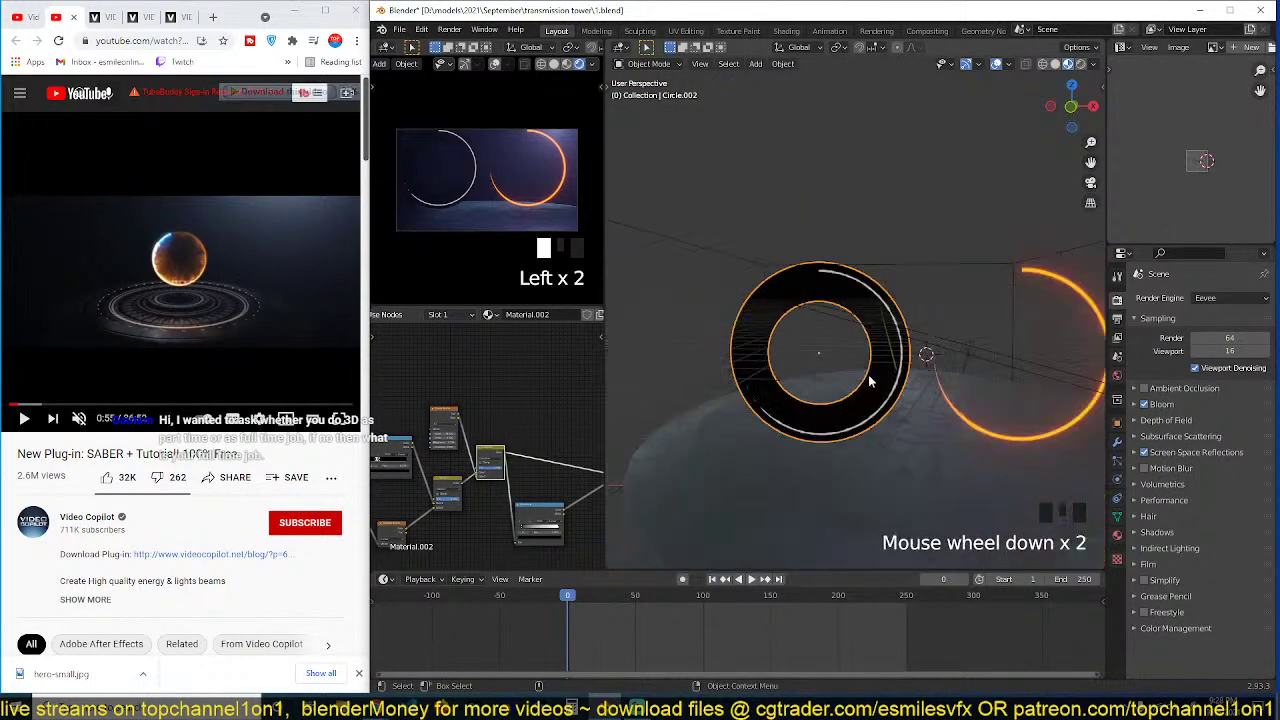
{"action": "middle_click_drag", "start_coordinate": [868, 374], "coordinate": [842, 321], "text": "shift"}
{"action": "scroll", "coordinate": [503, 463], "scroll_direction": "down", "scroll_amount": 2}
{"action": "scroll", "coordinate": [515, 452], "scroll_direction": "up", "scroll_amount": 4}
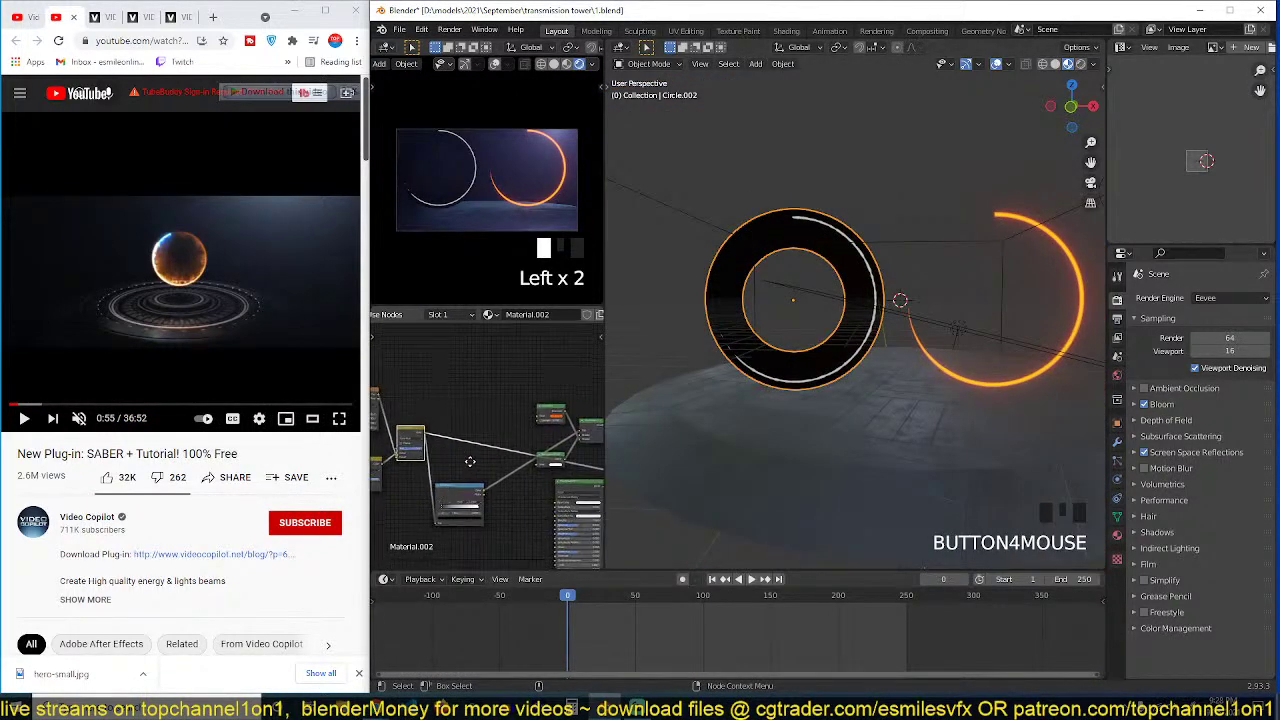
Step: Connect the Mix Shader back to the material output and reselect the left ring with the distorted stroke
{"action": "left_click", "coordinate": [533, 436], "text": "ctrl+shift"}
{"action": "scroll", "coordinate": [885, 335], "scroll_direction": "up", "scroll_amount": 2}
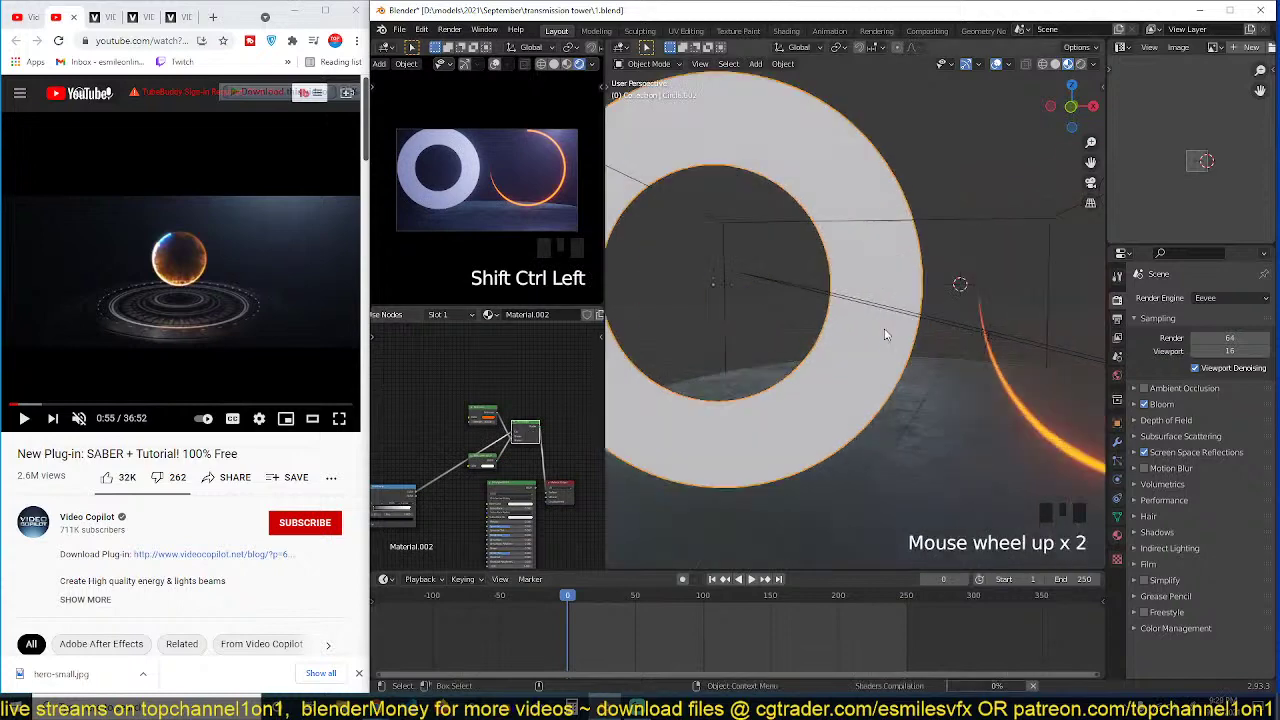
{"action": "key", "text": "alt+a"}
{"action": "scroll", "coordinate": [890, 310], "scroll_direction": "down", "scroll_amount": 1}
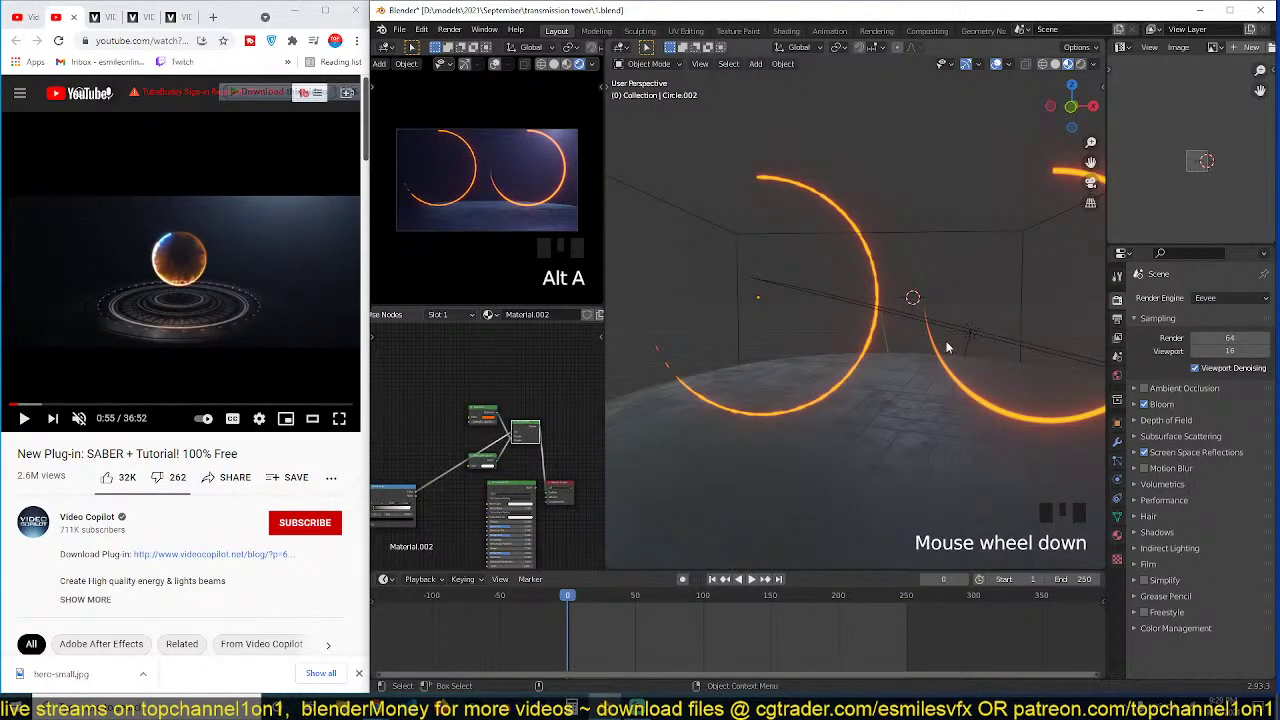
{"action": "left_click", "coordinate": [939, 358]}
{"action": "left_click", "coordinate": [854, 252]}
{"action": "left_click", "coordinate": [854, 252]}
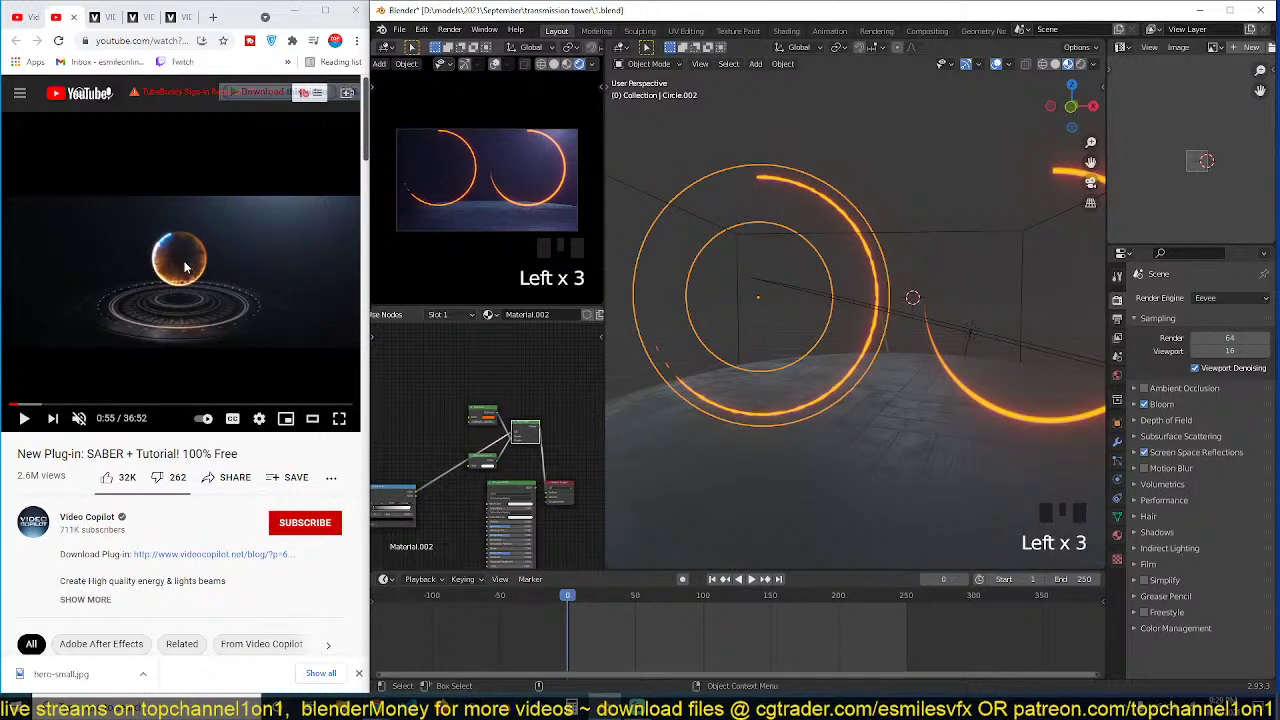
{"action": "scroll", "coordinate": [481, 437], "scroll_direction": "down", "scroll_amount": 3}
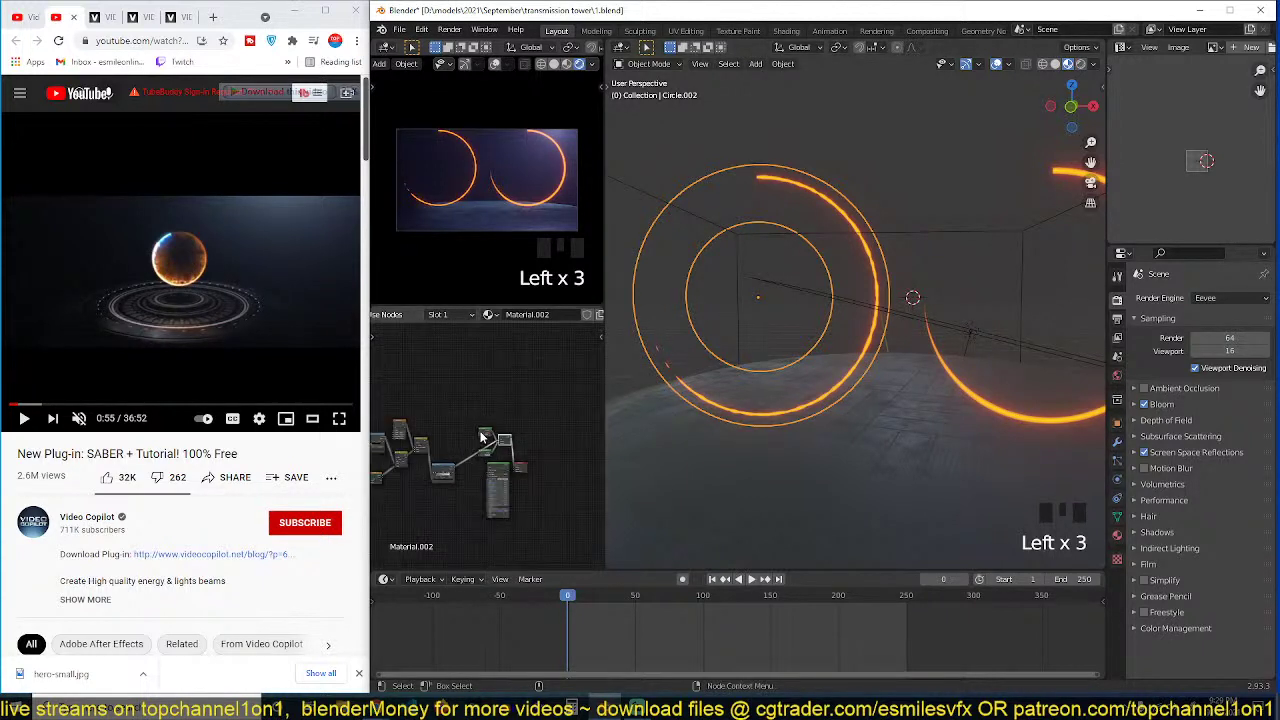
{"action": "scroll", "coordinate": [490, 430], "scroll_direction": "up", "scroll_amount": 4}
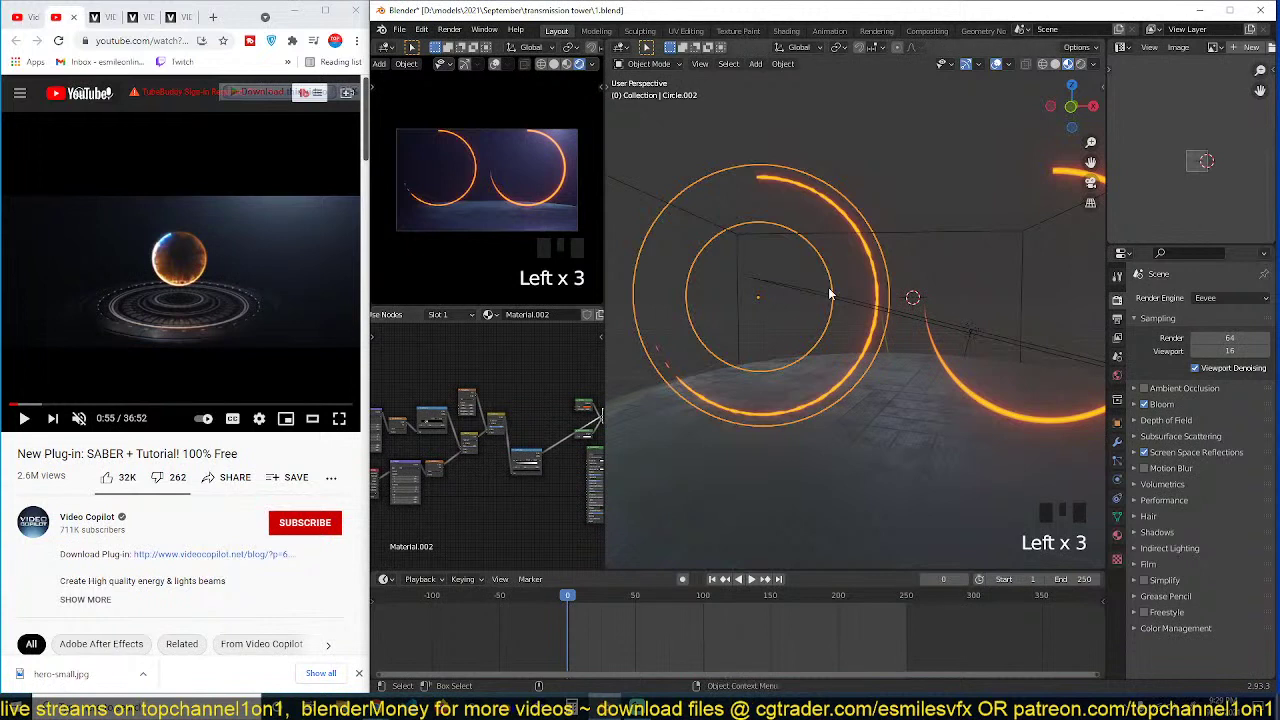
{"action": "middle_click_drag", "start_coordinate": [849, 297], "coordinate": [843, 321], "text": "shift"}
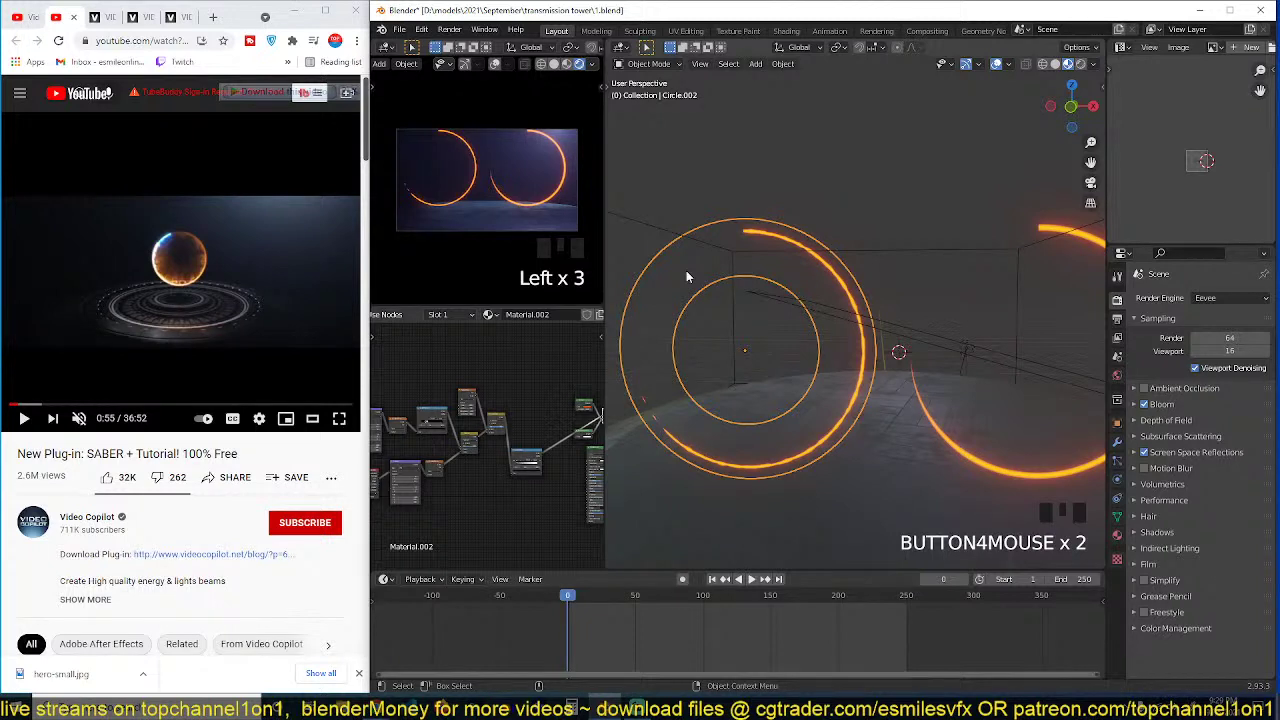
Step: Duplicate the left ring between the two rings and isolate the copy in local view with its own single-user material
{"action": "left_click", "coordinate": [803, 320]}
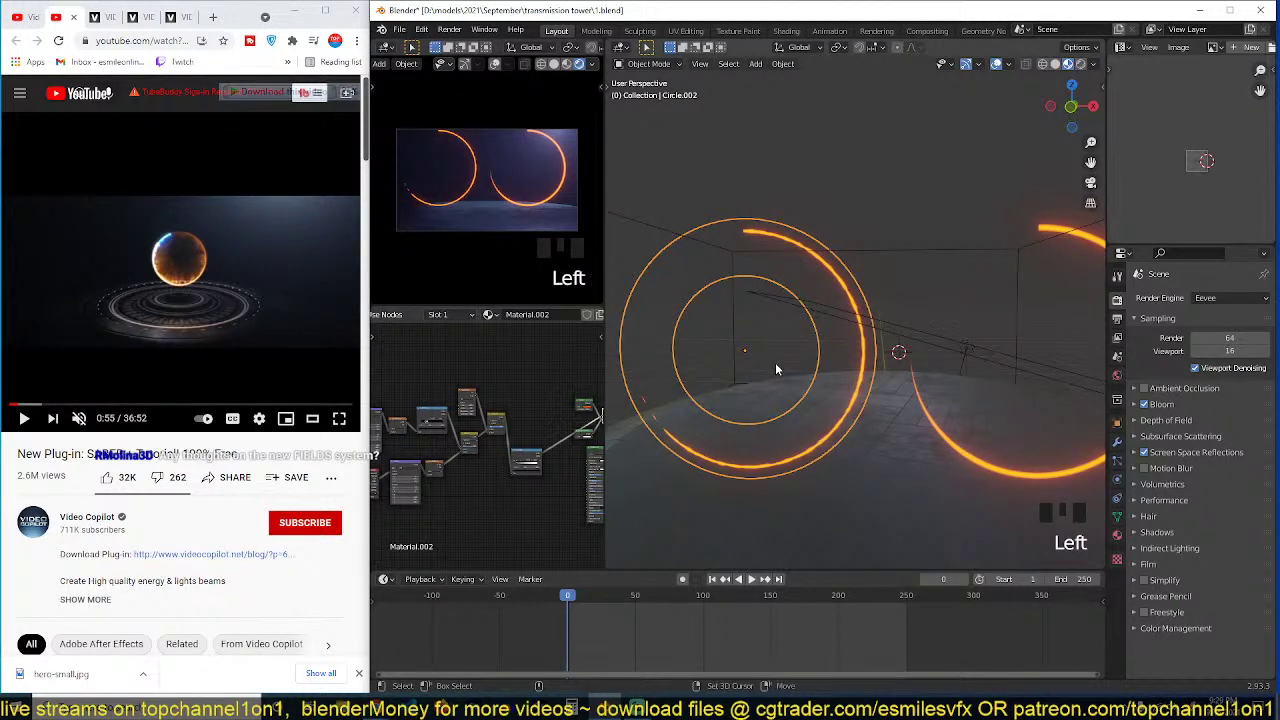
{"action": "key", "text": "shift+d"}
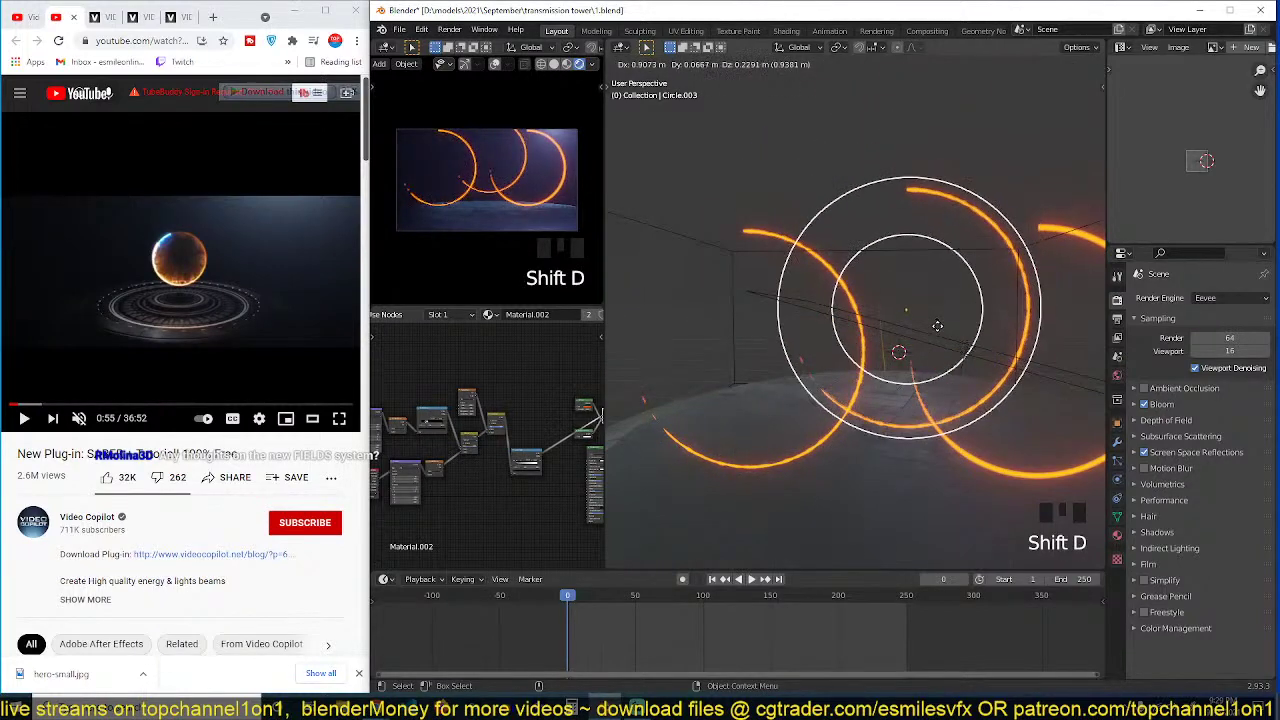
{"action": "left_click", "coordinate": [946, 292]}
{"action": "key", "text": "slash"}
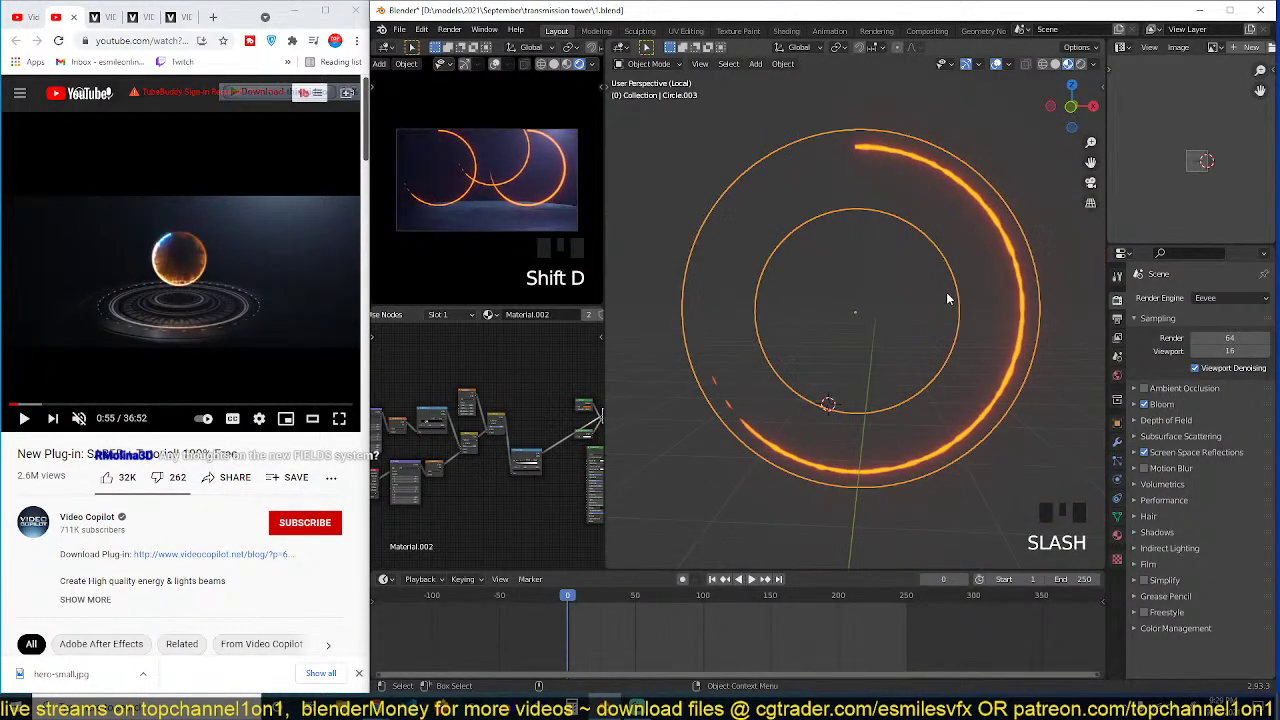
{"action": "left_click", "coordinate": [470, 388]}
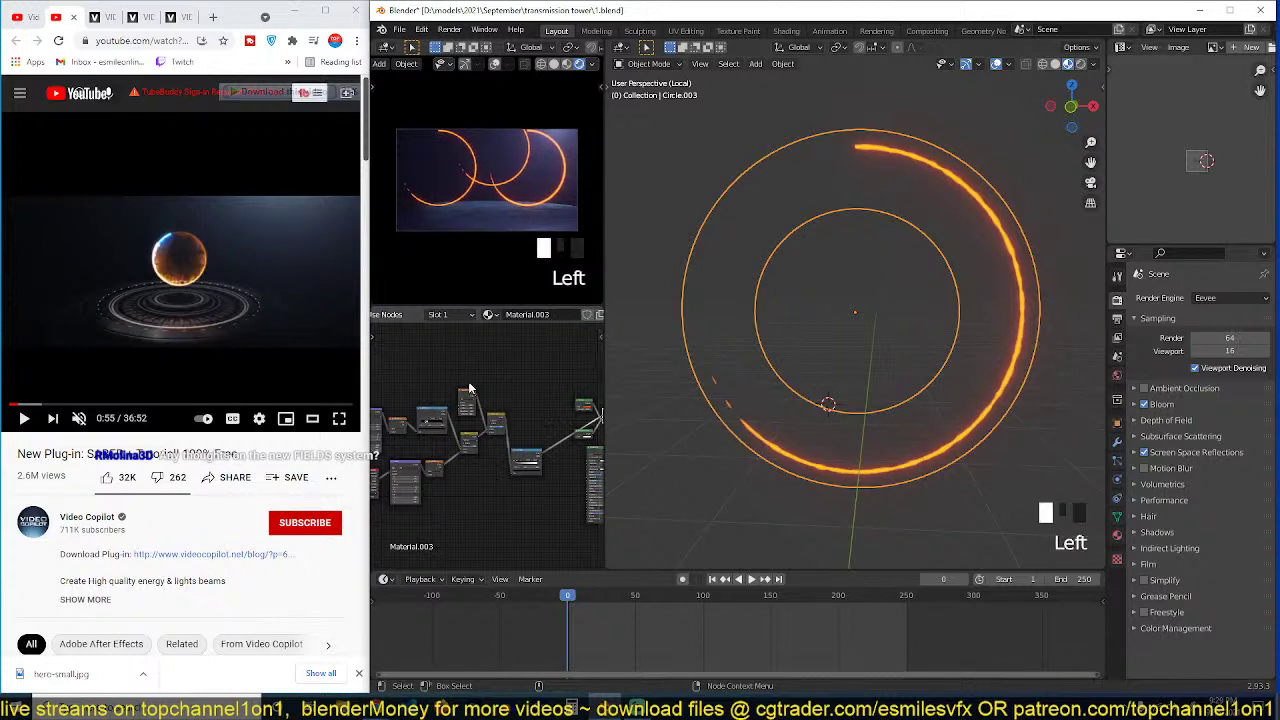
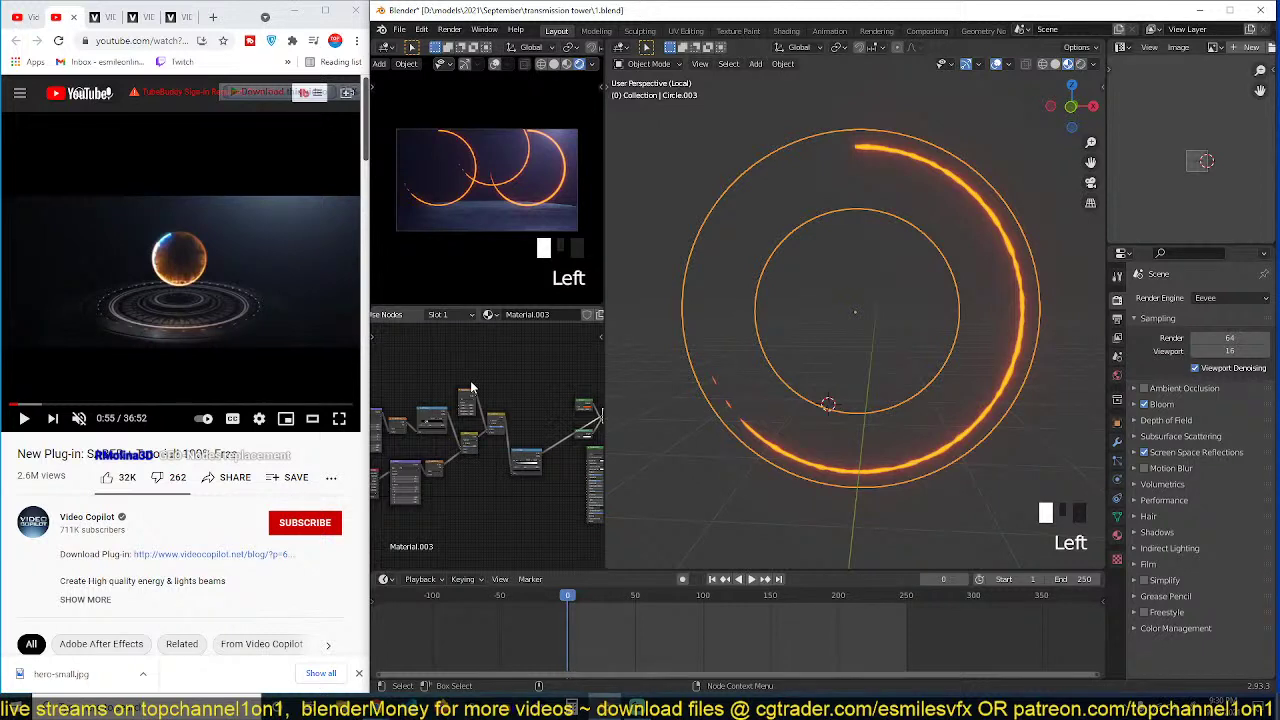
Step: Examine the copied material's node chain, previewing the upper Mapping node, the ColorRamp and the lower Gradient Texture
{"action": "middle_click_drag", "start_coordinate": [520, 371], "coordinate": [453, 394]}
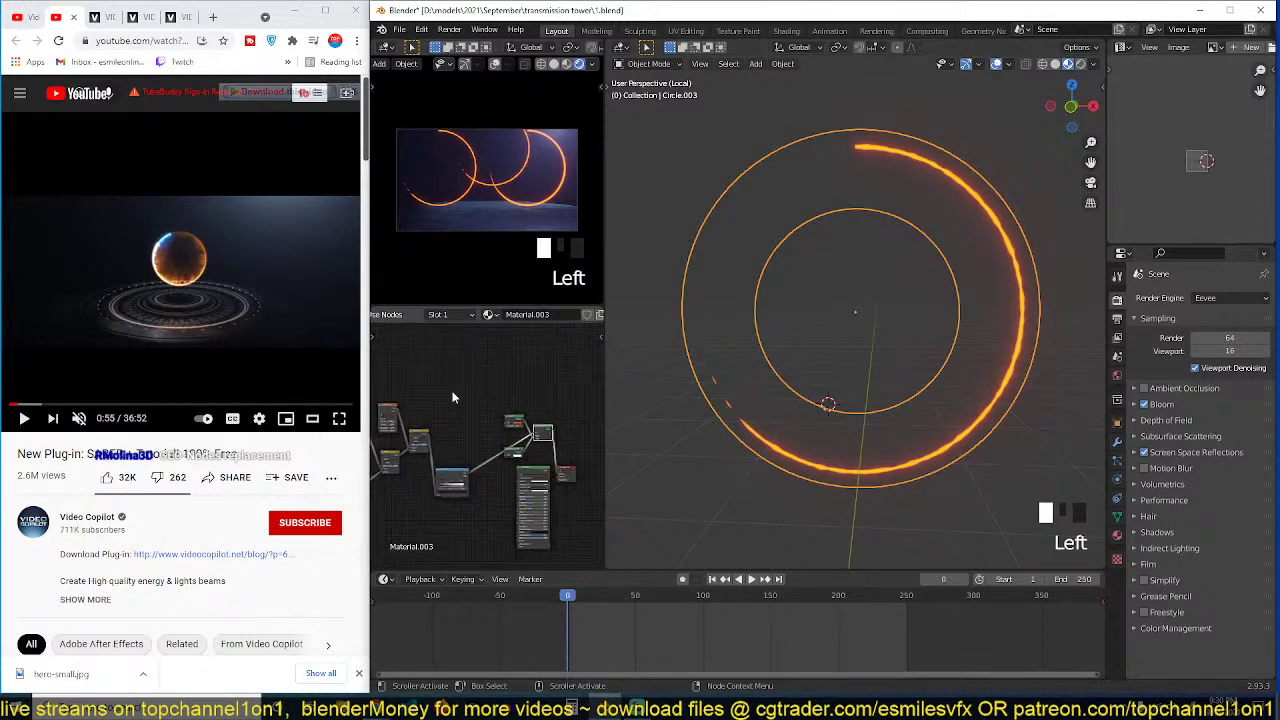
{"action": "scroll", "coordinate": [453, 394], "scroll_direction": "up", "scroll_amount": 5}
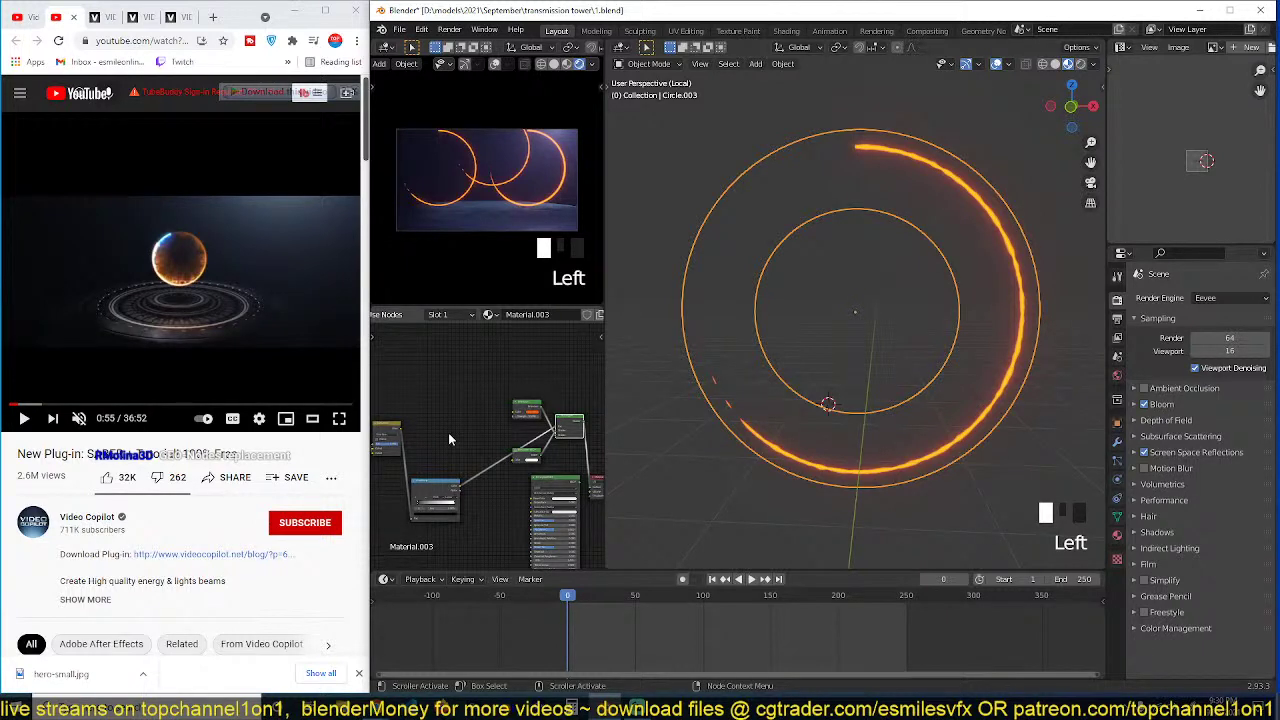
{"action": "scroll", "coordinate": [513, 426], "scroll_direction": "up", "scroll_amount": 3}
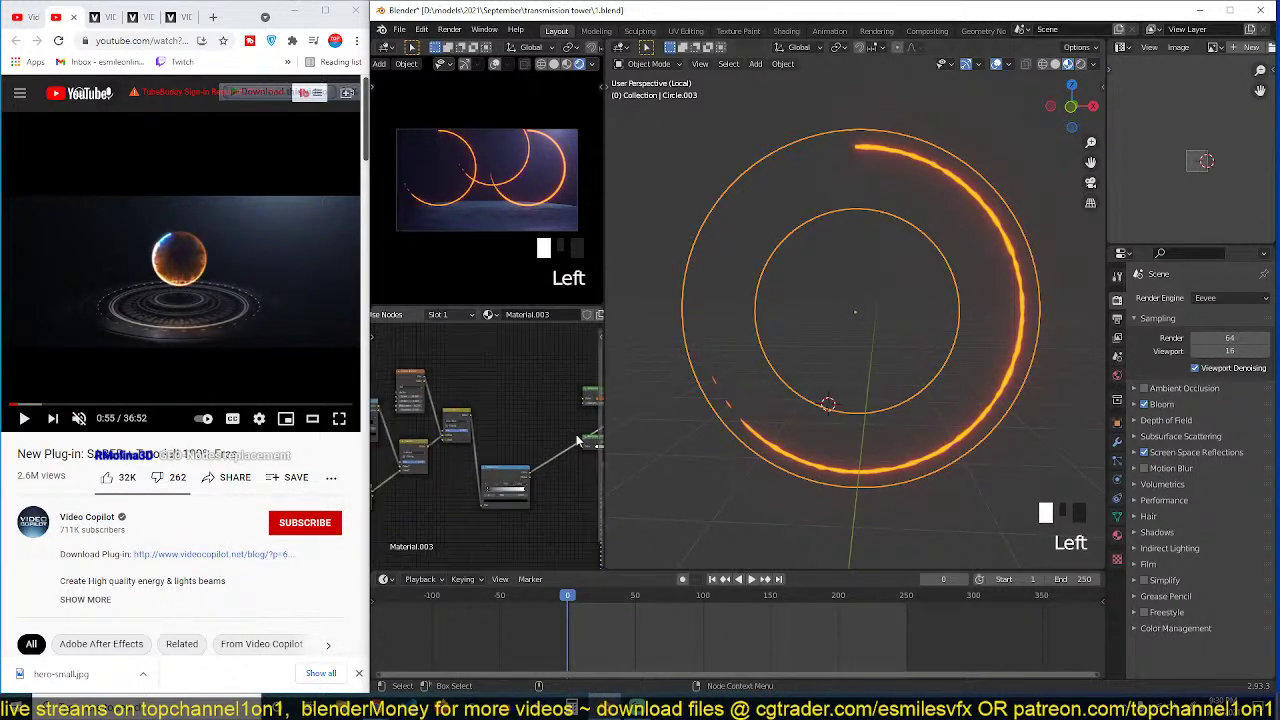
{"action": "scroll", "coordinate": [699, 335], "scroll_direction": "down", "scroll_amount": 1}
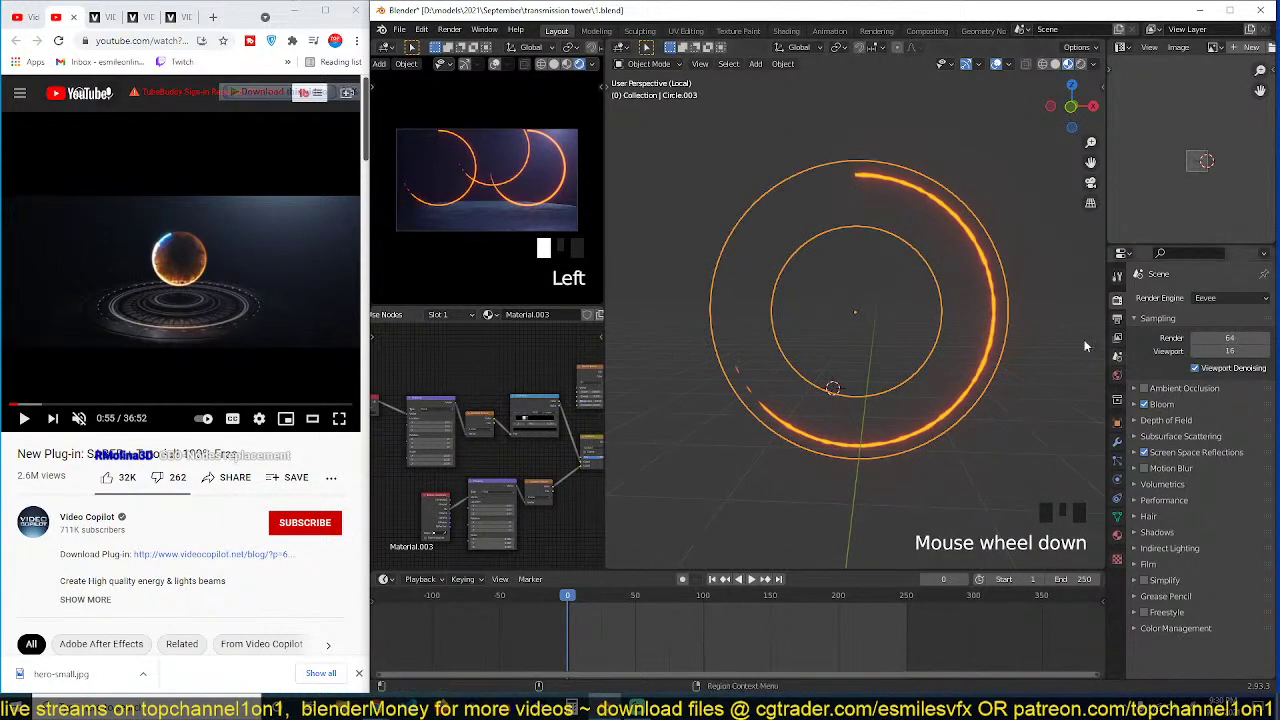
{"action": "left_click", "coordinate": [985, 332]}
{"action": "left_click", "coordinate": [985, 343]}
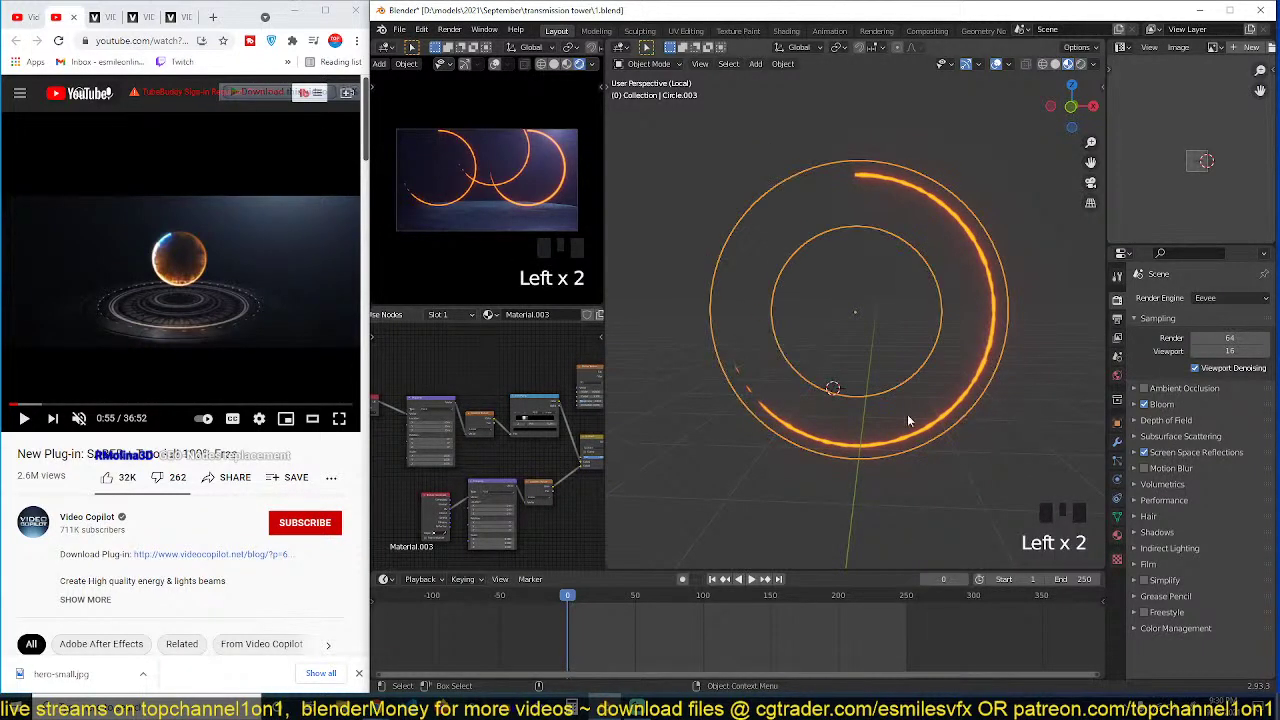
{"action": "middle_click_drag", "start_coordinate": [491, 432], "coordinate": [512, 462]}
{"action": "scroll", "coordinate": [514, 460], "scroll_direction": "up", "scroll_amount": 2}
{"action": "scroll", "coordinate": [526, 452], "scroll_direction": "down", "scroll_amount": 3}
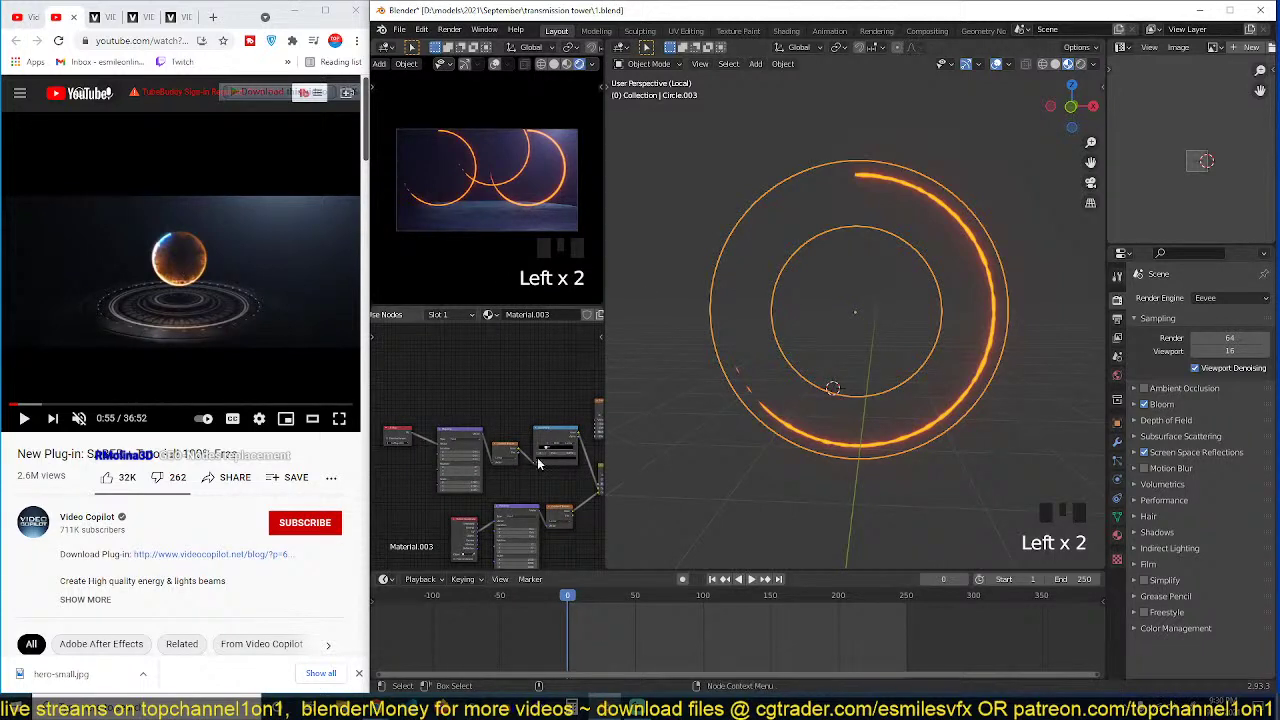
{"action": "scroll", "coordinate": [537, 457], "scroll_direction": "up", "scroll_amount": 1}
{"action": "left_click", "coordinate": [472, 381], "text": "ctrl+shift"}
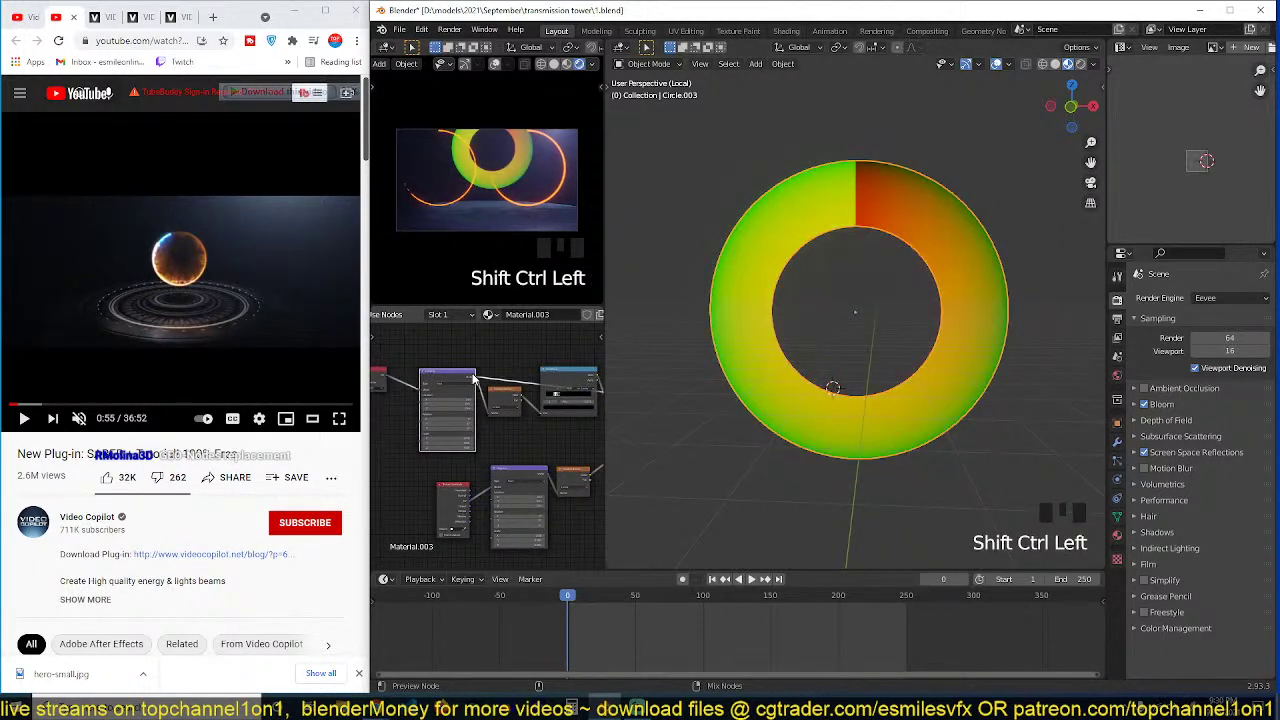
{"action": "left_click", "coordinate": [558, 384], "text": "ctrl+shift"}
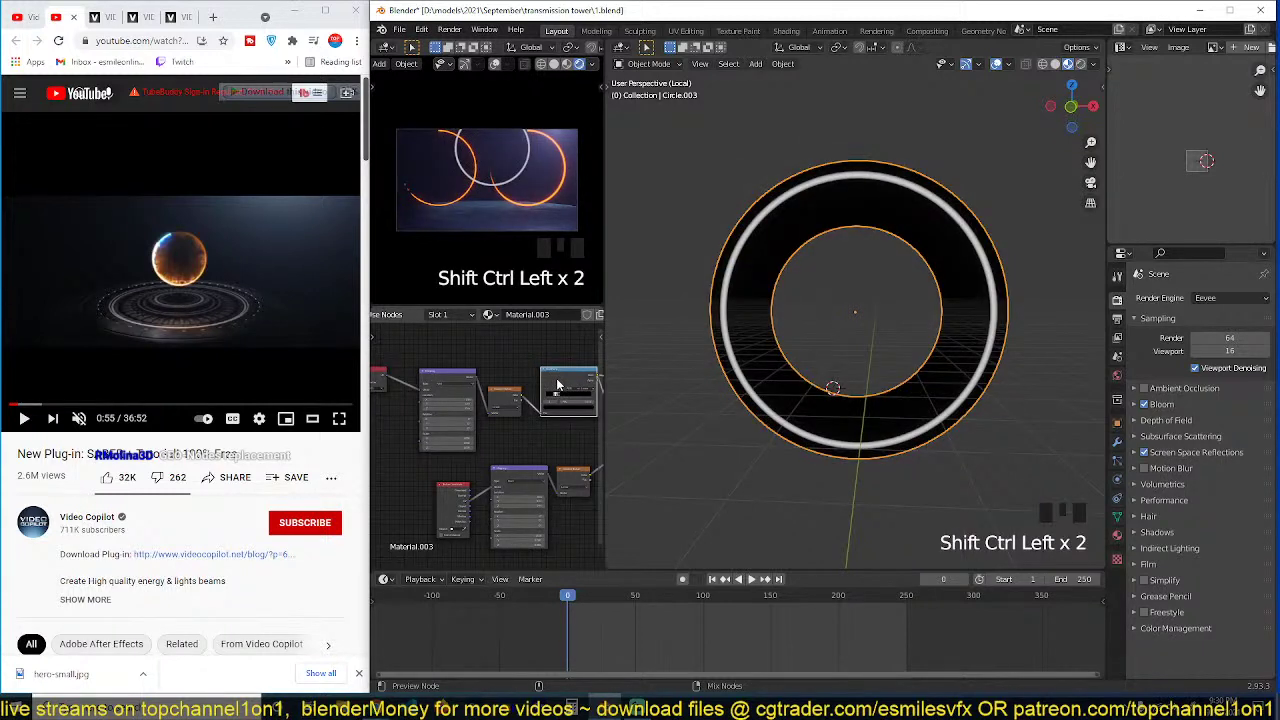
{"action": "left_click", "coordinate": [559, 479], "text": "ctrl+shift"}
{"action": "left_click", "coordinate": [560, 479], "text": "ctrl+shift"}
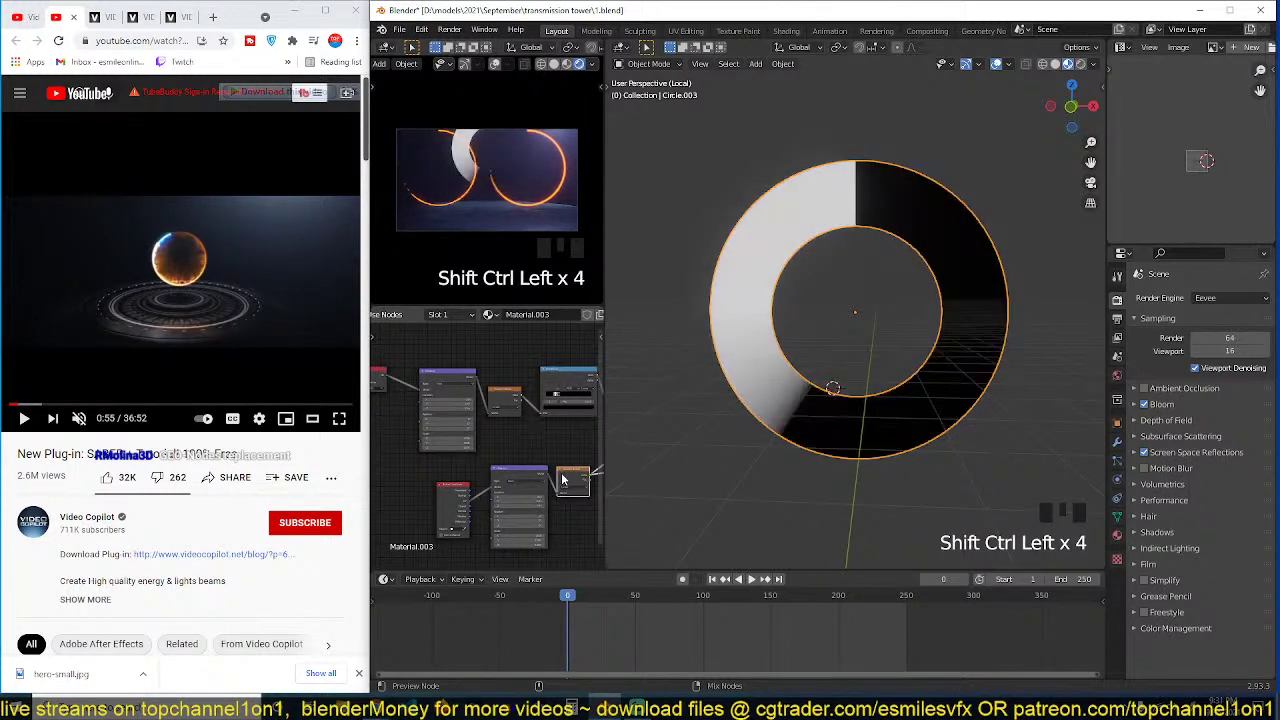
Step: Fill the copied ring's hole with a face on its inner edge loop and show the mesh's UV maps
{"action": "key", "text": "Tab"}
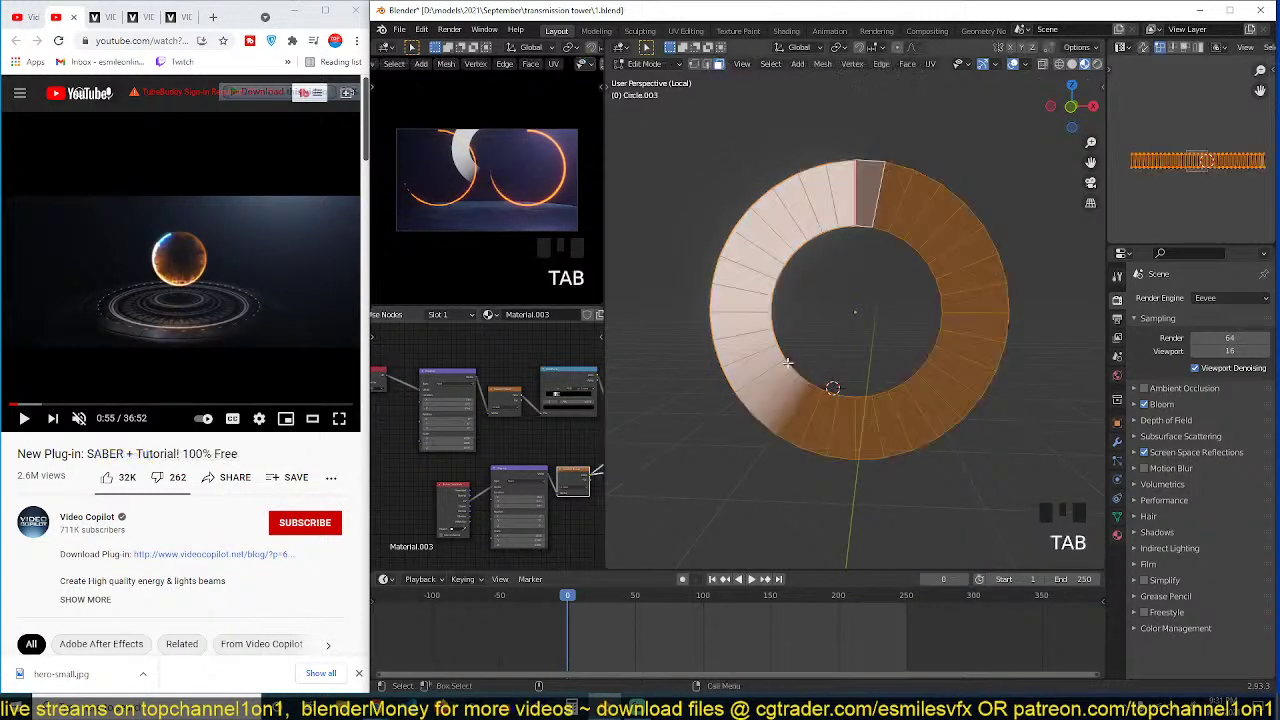
{"action": "left_click", "coordinate": [911, 284], "text": "alt"}
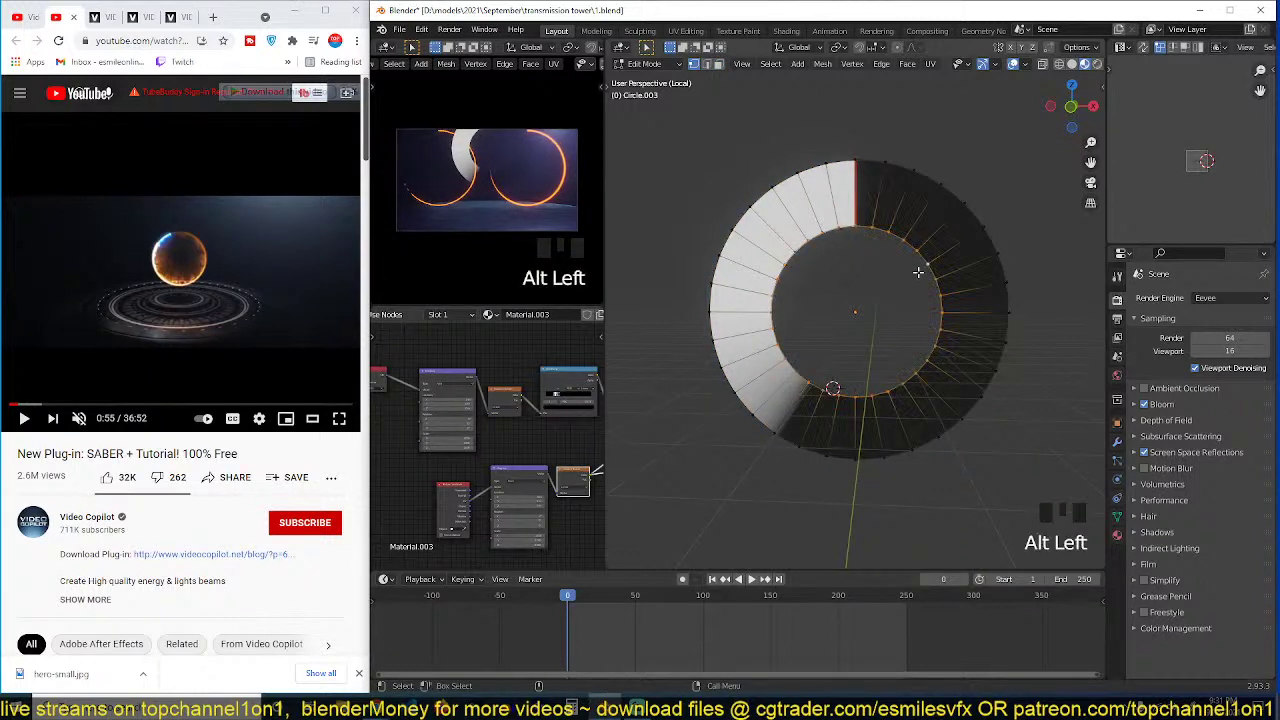
{"action": "key", "text": "a"}
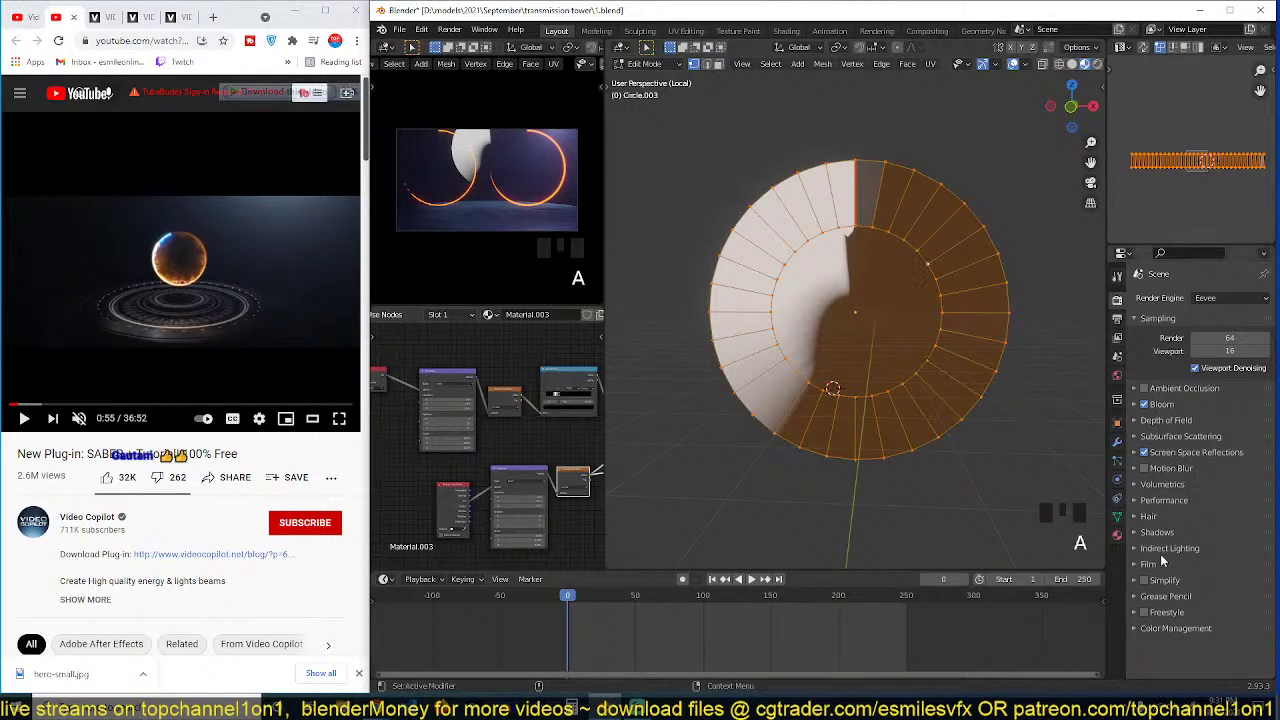
{"action": "left_click", "coordinate": [1117, 517]}
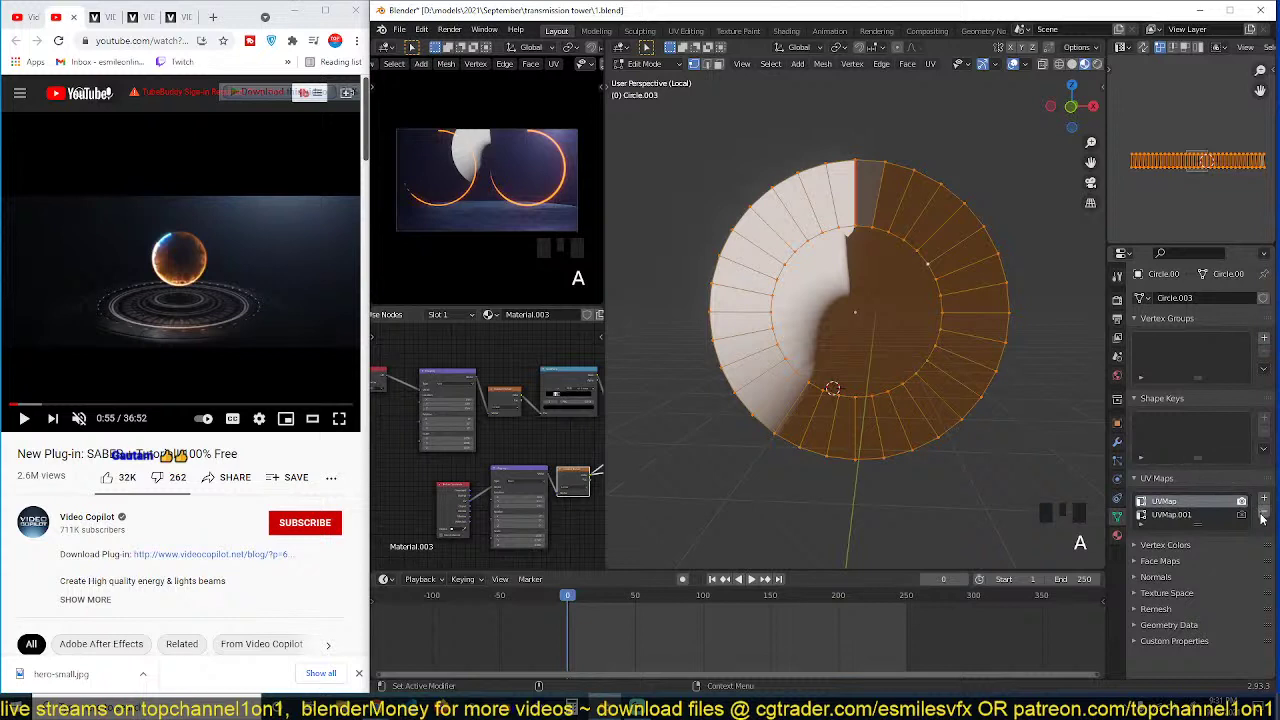
{"action": "scroll", "coordinate": [479, 418], "scroll_direction": "down", "scroll_amount": 5}
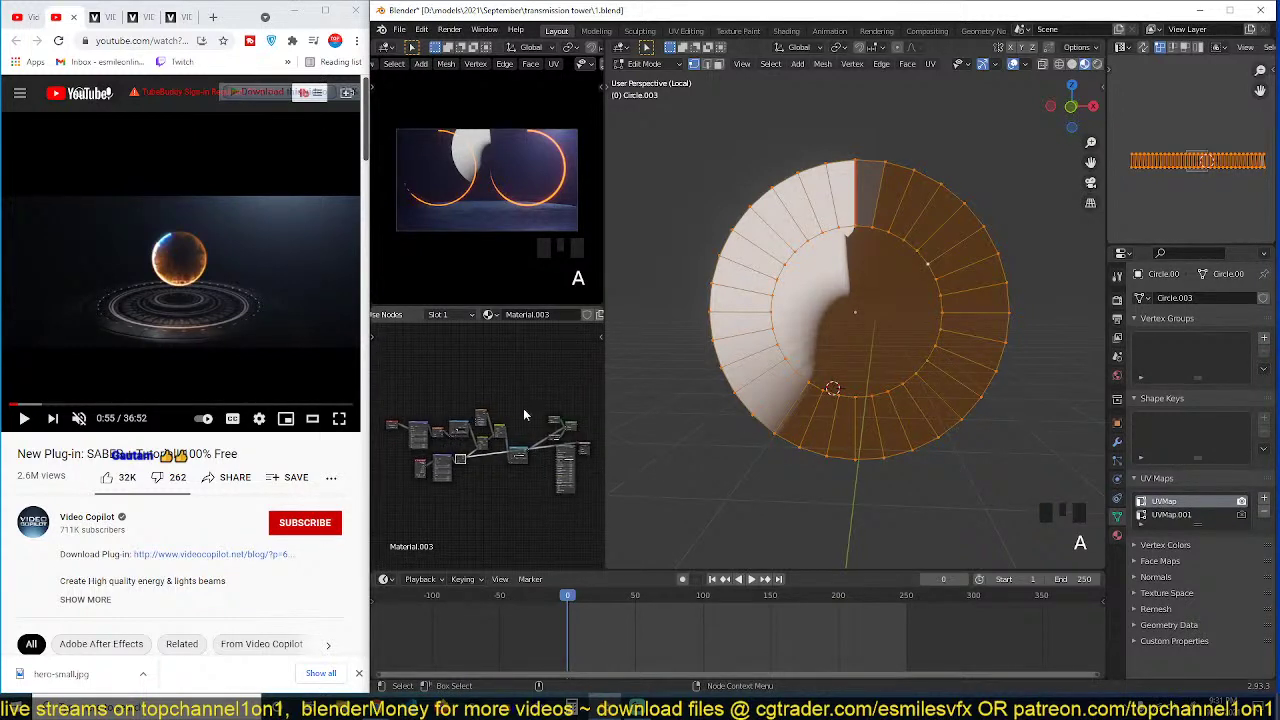
{"action": "key", "text": "Tab"}
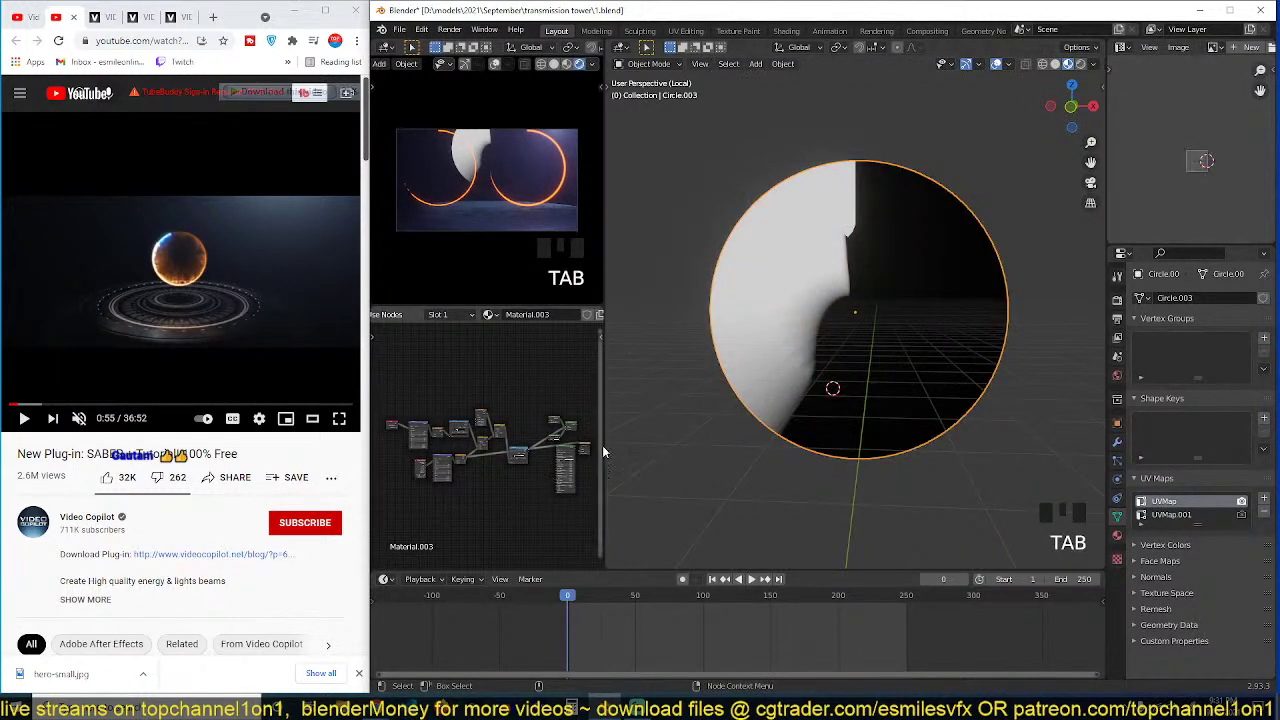
Step: Delete the mask, gradient and emission nodes from the copy's material and connect the Principled BSDF to the output
{"action": "left_click_drag", "start_coordinate": [580, 381], "coordinate": [426, 450]}
{"action": "left_click_drag", "start_coordinate": [381, 393], "coordinate": [549, 508]}
{"action": "key", "text": "x"}
{"action": "scroll", "coordinate": [566, 422], "scroll_direction": "up", "scroll_amount": 4}
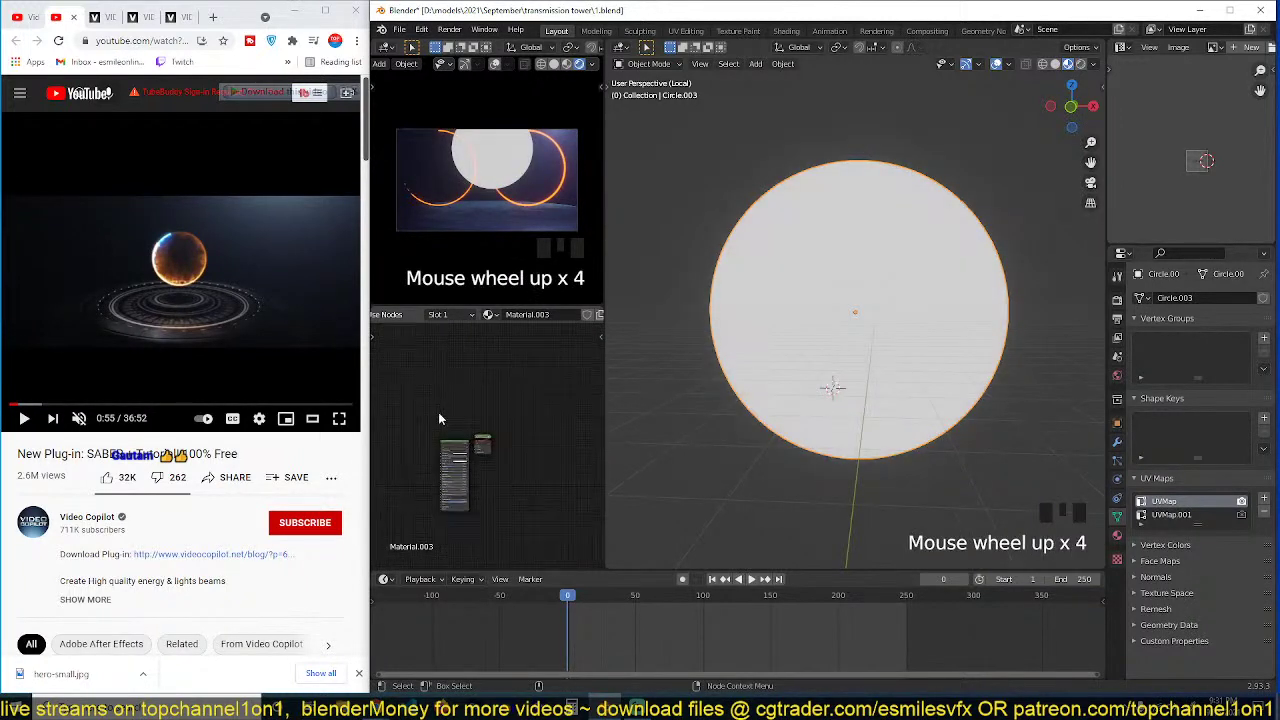
{"action": "left_click", "coordinate": [446, 452], "text": "ctrl+shift"}
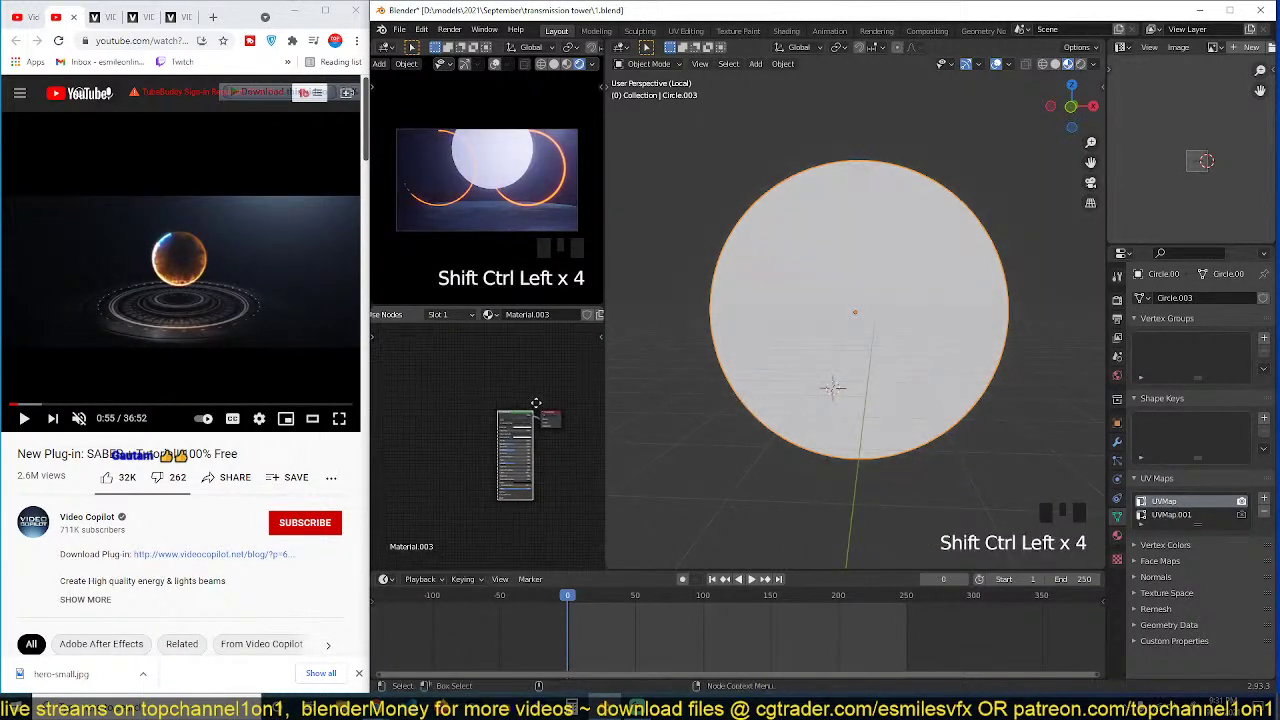
Step: Unwrap all faces of the filled disc and clear the seams on its edges
{"action": "key", "text": "Tab"}
{"action": "key", "text": "a"}
{"action": "key", "text": "u"}
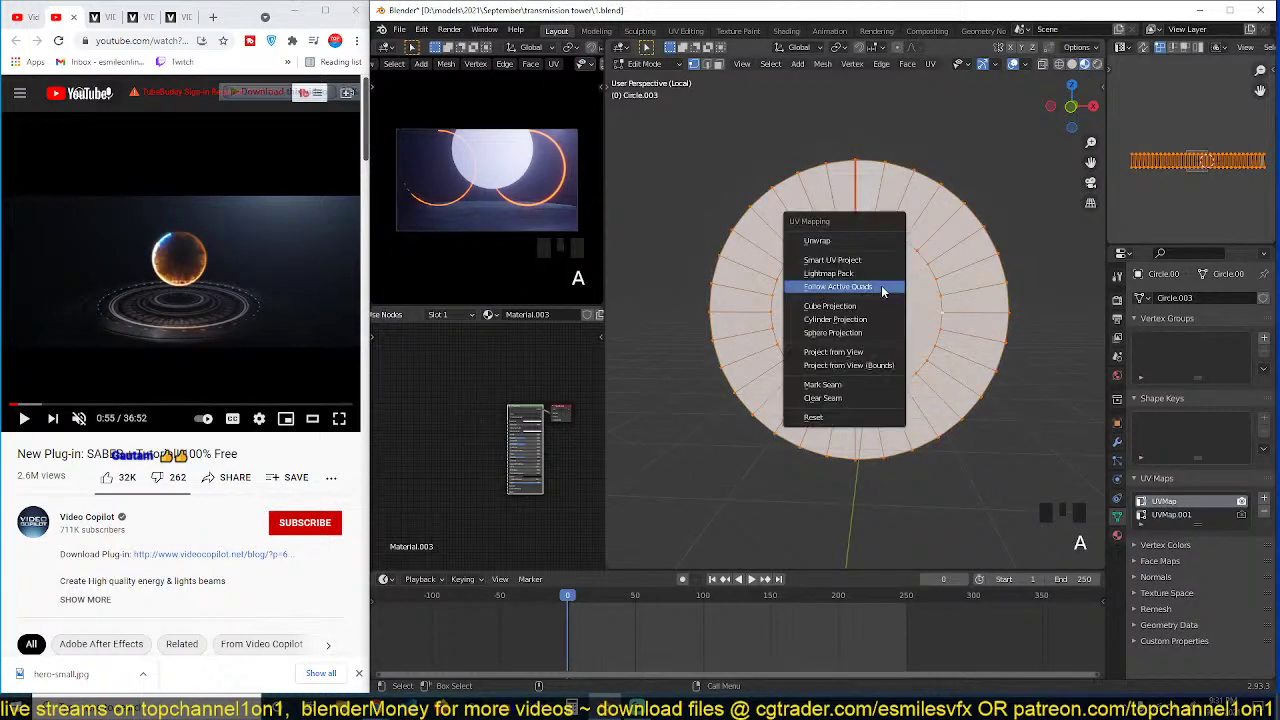
{"action": "left_click", "coordinate": [901, 244]}
{"action": "scroll", "coordinate": [902, 252], "scroll_direction": "up", "scroll_amount": 3}
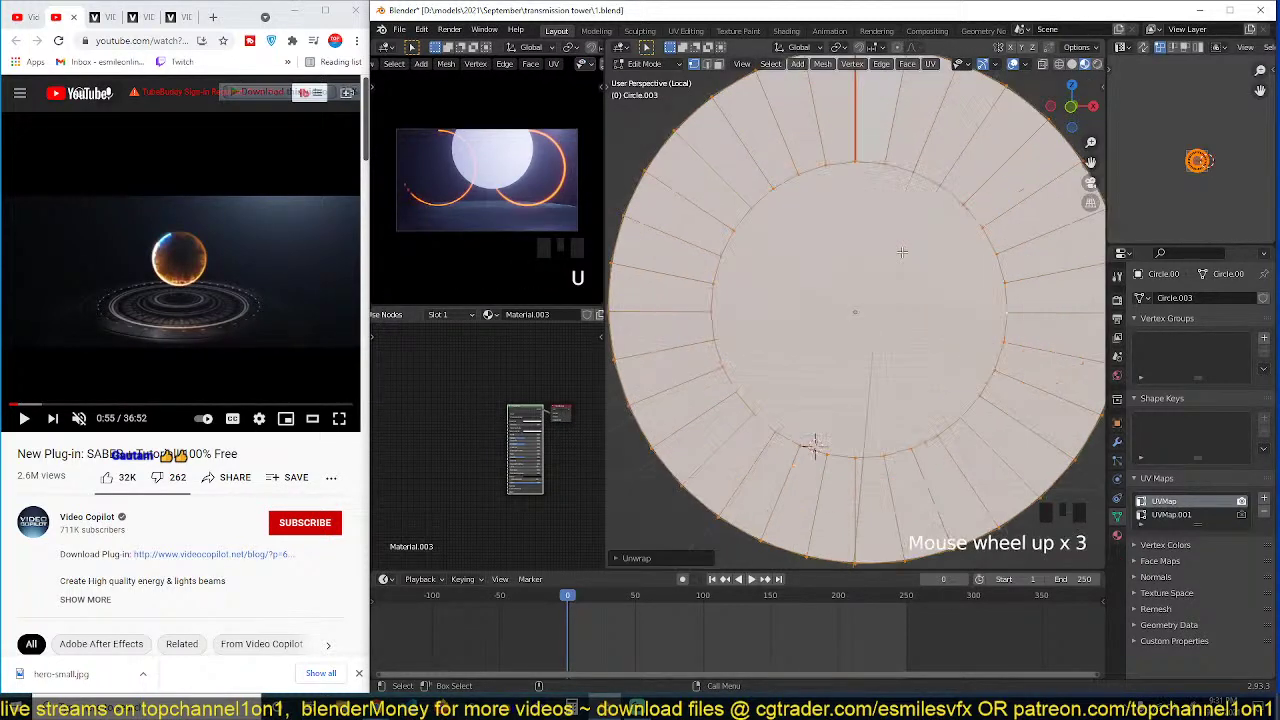
{"action": "scroll", "coordinate": [902, 252], "scroll_direction": "down", "scroll_amount": 3}
{"action": "key", "text": "ctrl+e"}
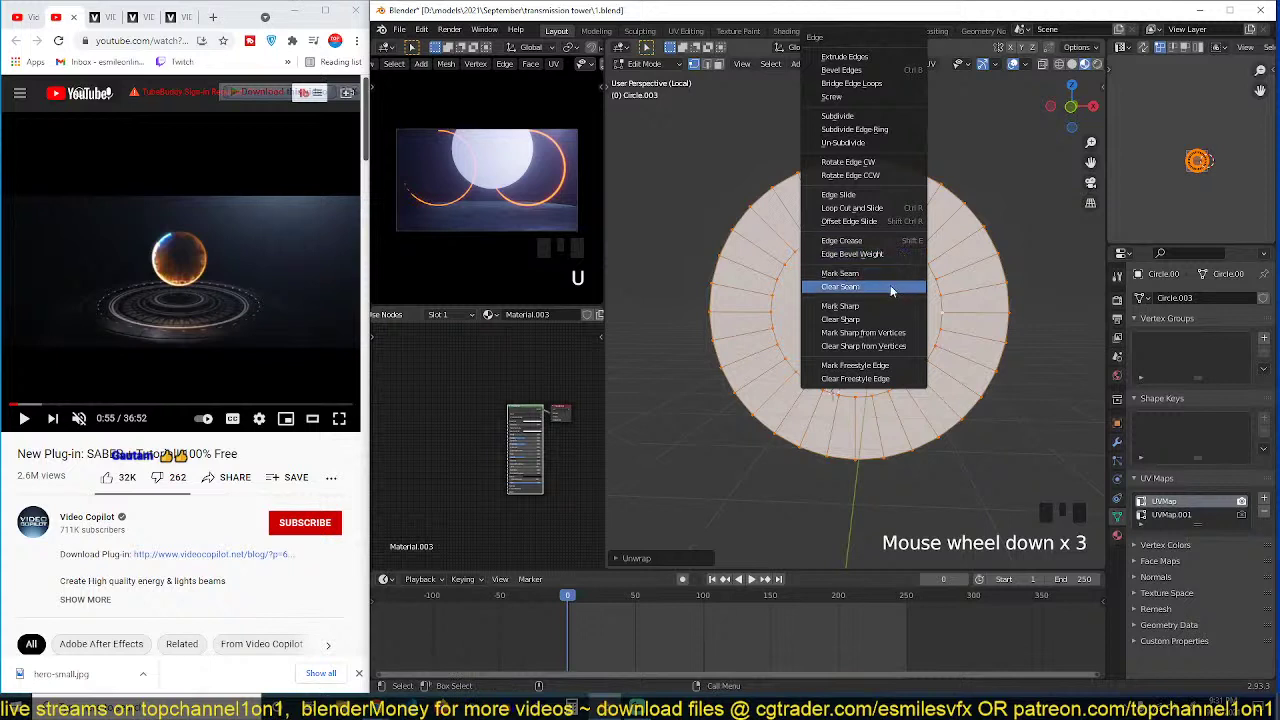
{"action": "left_click", "coordinate": [891, 290]}
{"action": "key", "text": "Tab"}
Step: Add a Gradient Texture node beside the Principled BSDF and preview it on the disc
{"action": "scroll", "coordinate": [473, 460], "scroll_direction": "up", "scroll_amount": 4}
{"action": "key", "text": "shift+a"}
{"action": "mouse_move", "coordinate": [474, 465]}
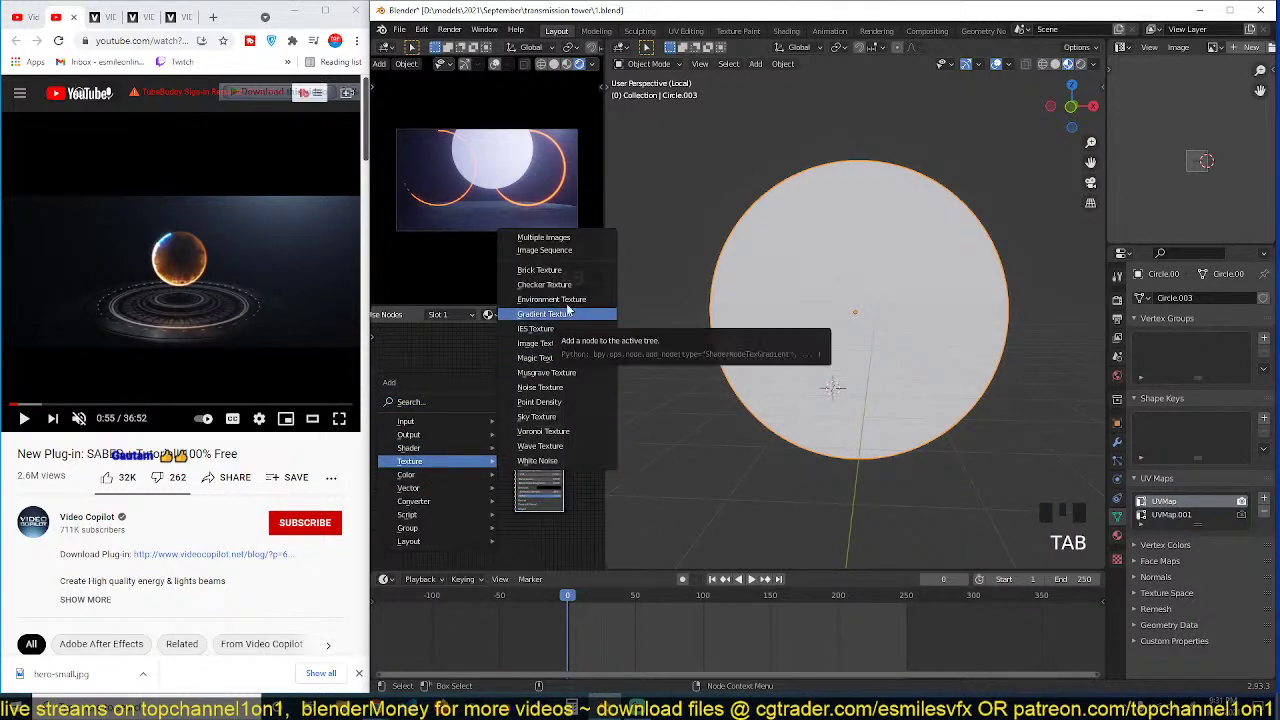
{"action": "left_click", "coordinate": [565, 314]}
{"action": "left_click", "coordinate": [406, 430]}
{"action": "scroll", "coordinate": [406, 431], "scroll_direction": "up", "scroll_amount": 3}
{"action": "left_click", "coordinate": [392, 432], "text": "ctrl+shift"}
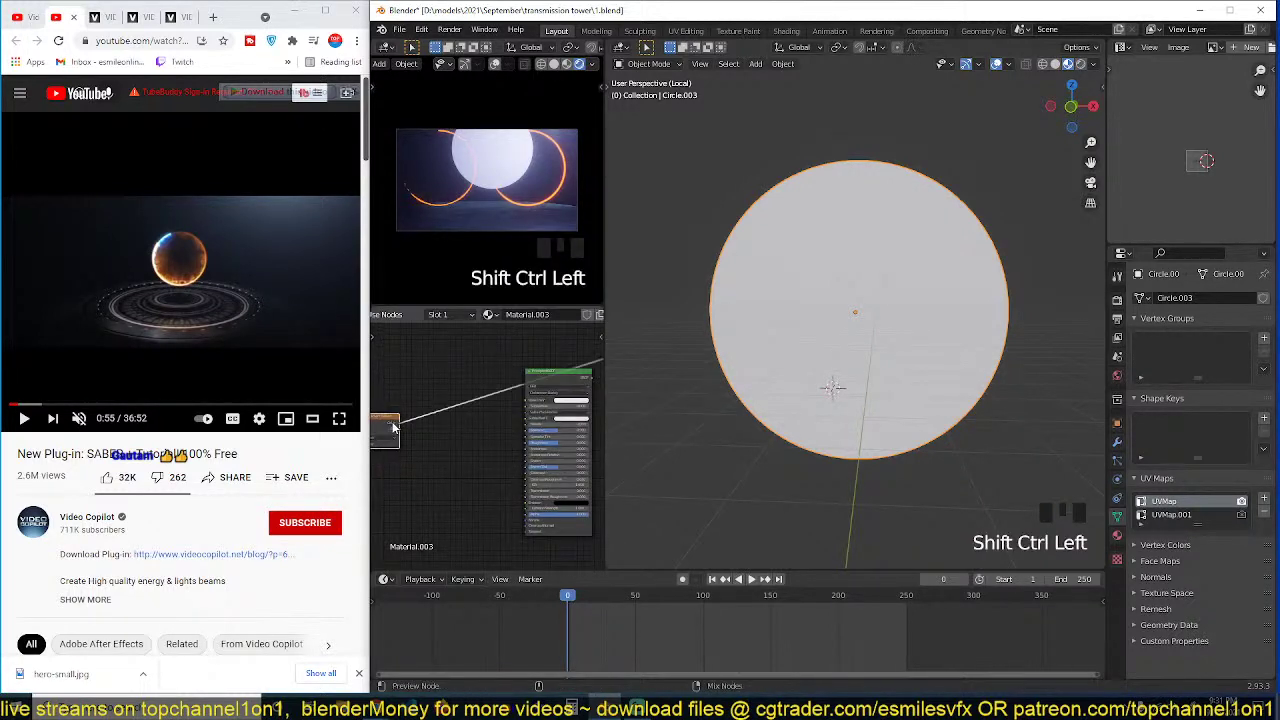
Step: Set the Gradient Texture's type to Spherical
{"action": "middle_click_drag", "start_coordinate": [427, 430], "coordinate": [498, 460]}
{"action": "scroll", "coordinate": [498, 460], "scroll_direction": "up", "scroll_amount": 2}
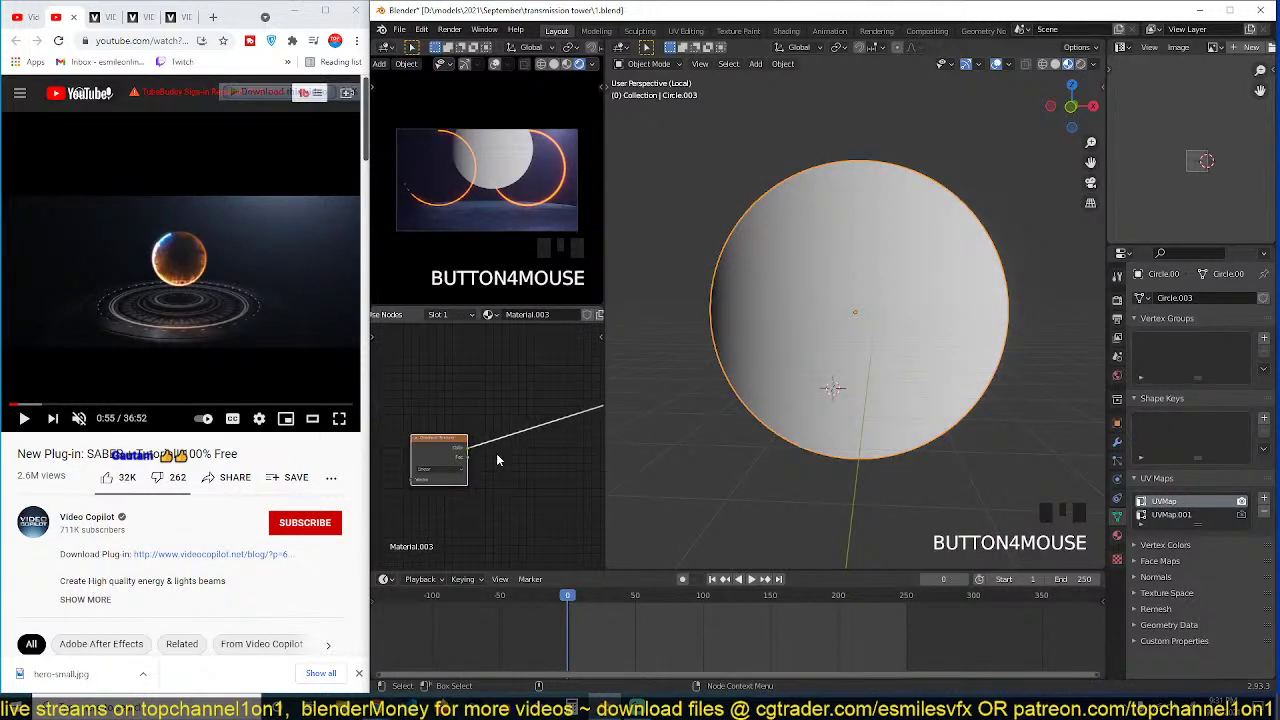
{"action": "left_click", "coordinate": [435, 470]}
{"action": "left_click", "coordinate": [437, 516]}
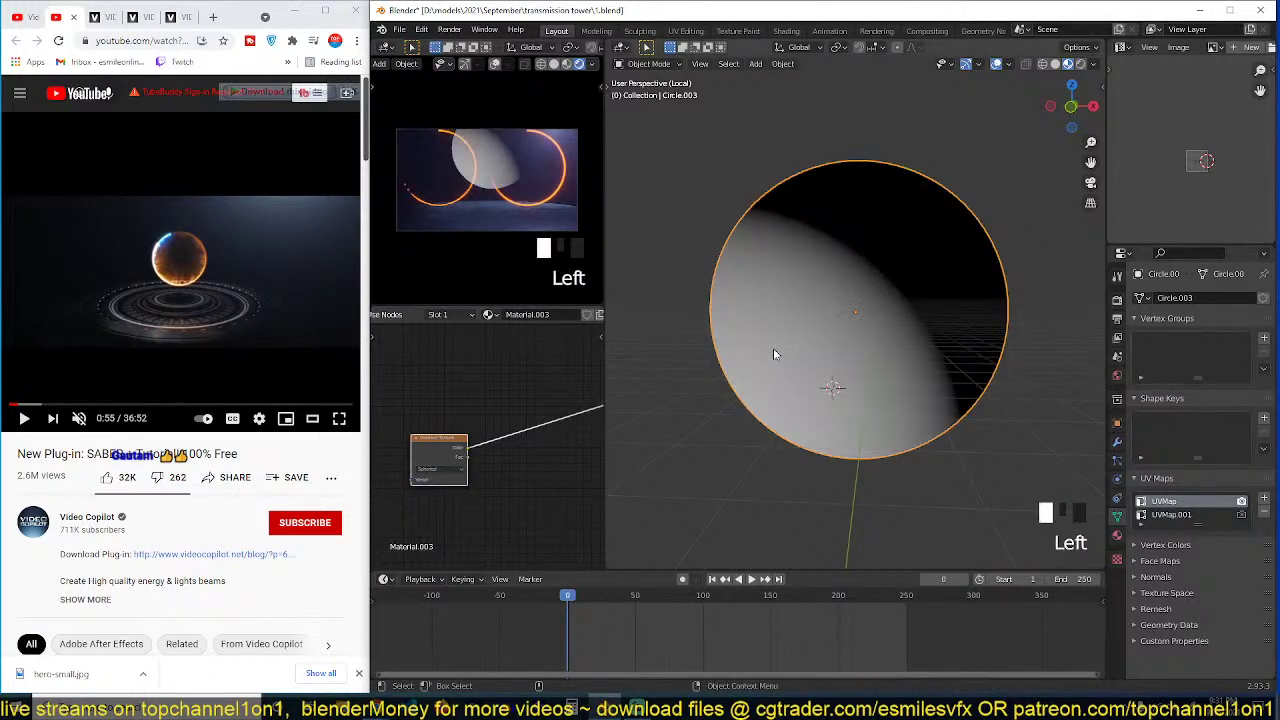
{"action": "key", "text": "Tab"}
{"action": "scroll", "coordinate": [1224, 135], "scroll_direction": "up", "scroll_amount": 4}
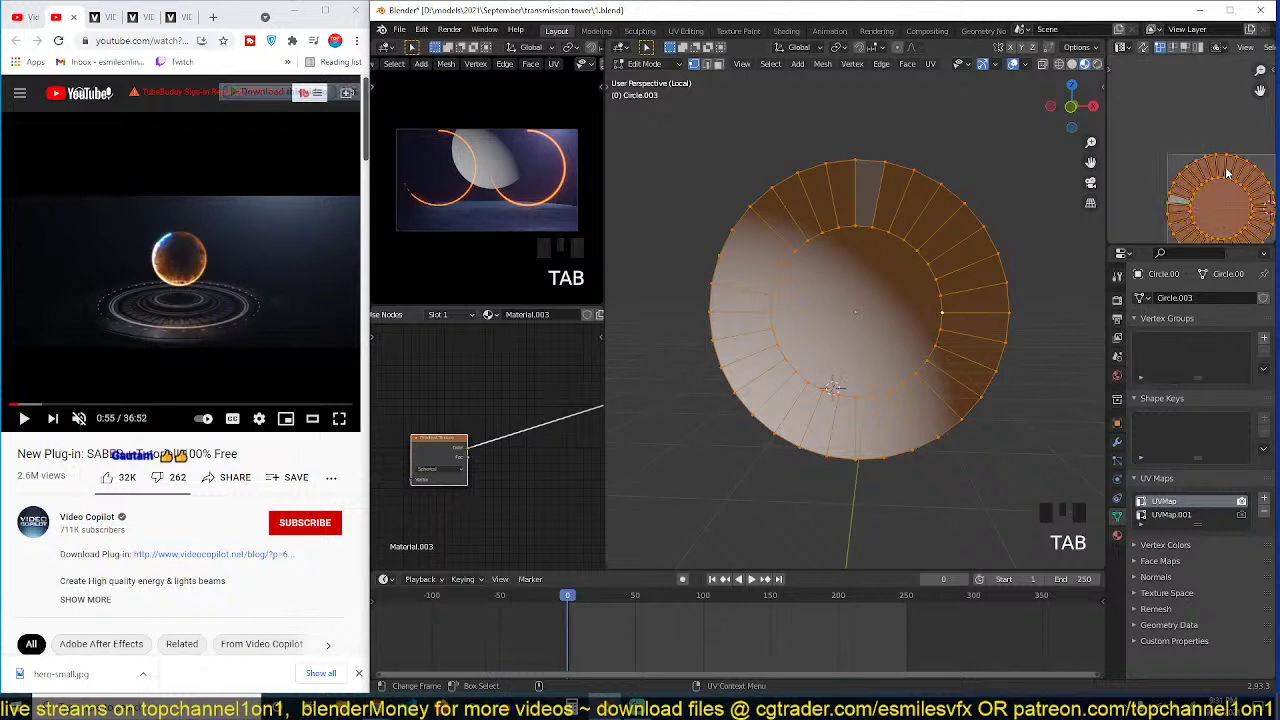
{"action": "key", "text": "g"}
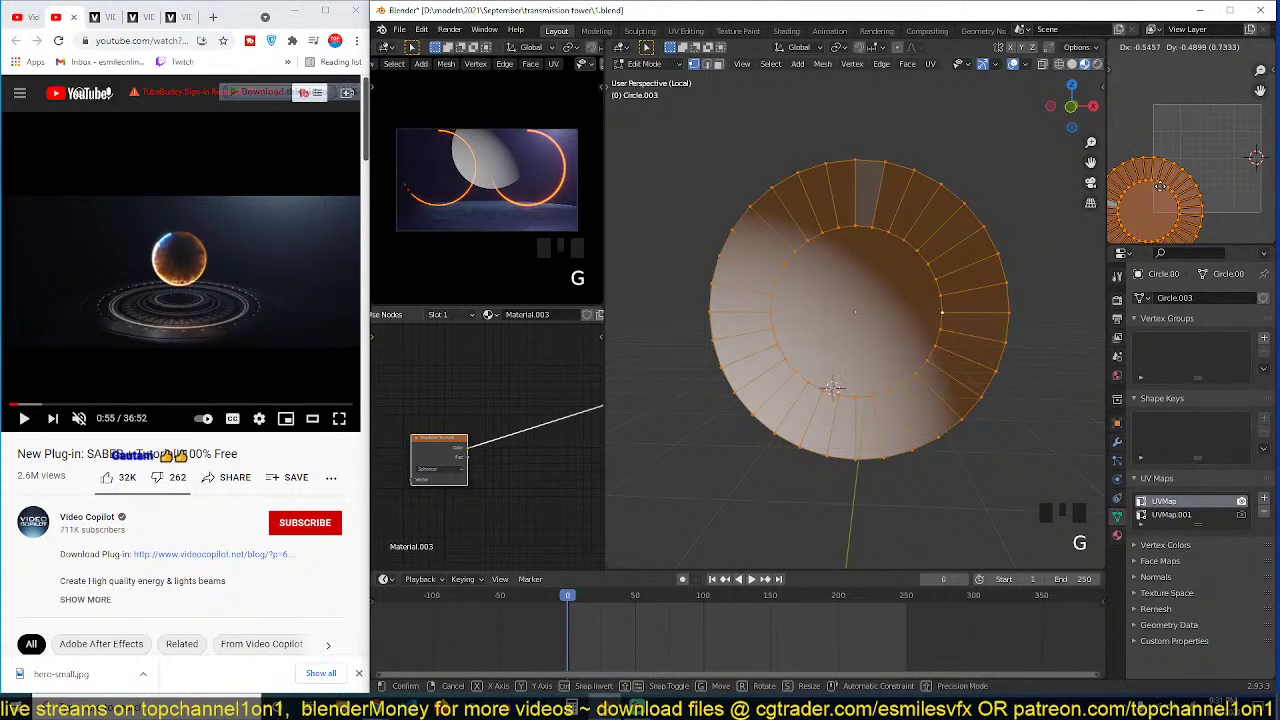
{"action": "right_click", "coordinate": [1160, 185]}
{"action": "key", "text": "Tab"}
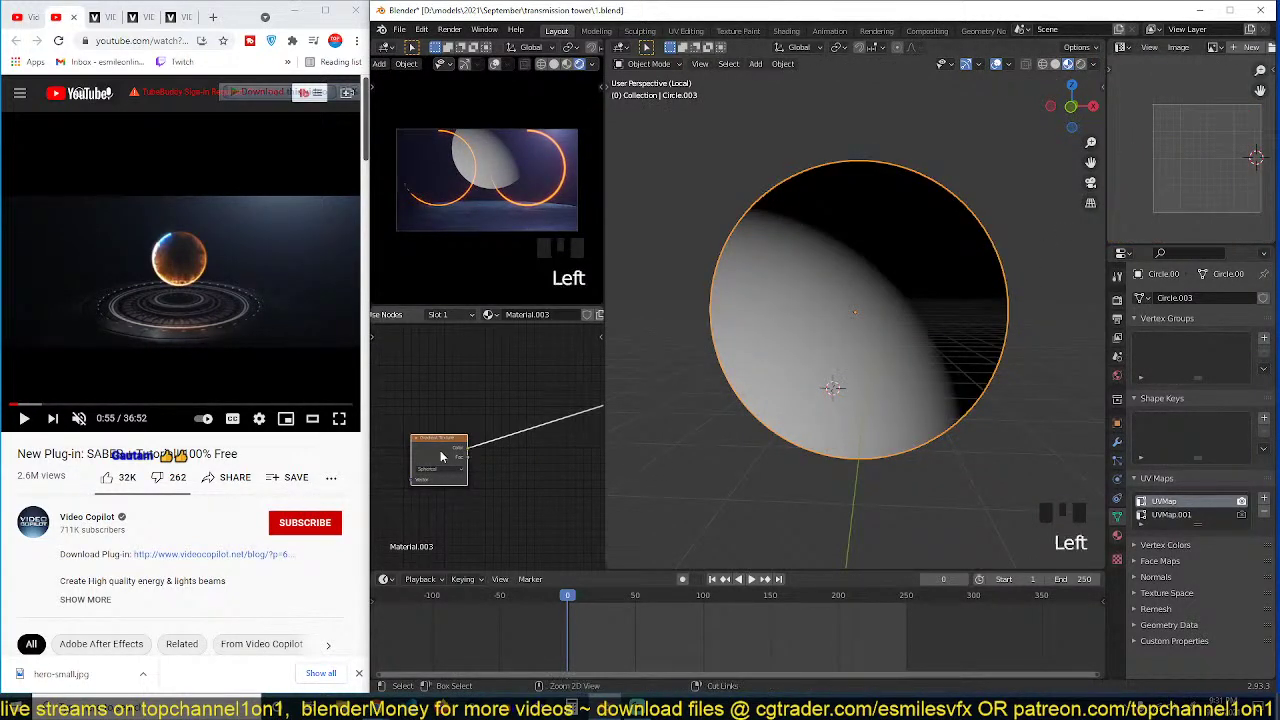
Step: Add Texture Coordinate and Mapping nodes before the Gradient Texture and connect the UV output to the Mapping vector
{"action": "key", "text": "ctrl+t"}
{"action": "middle_click_drag", "start_coordinate": [441, 457], "coordinate": [579, 434]}
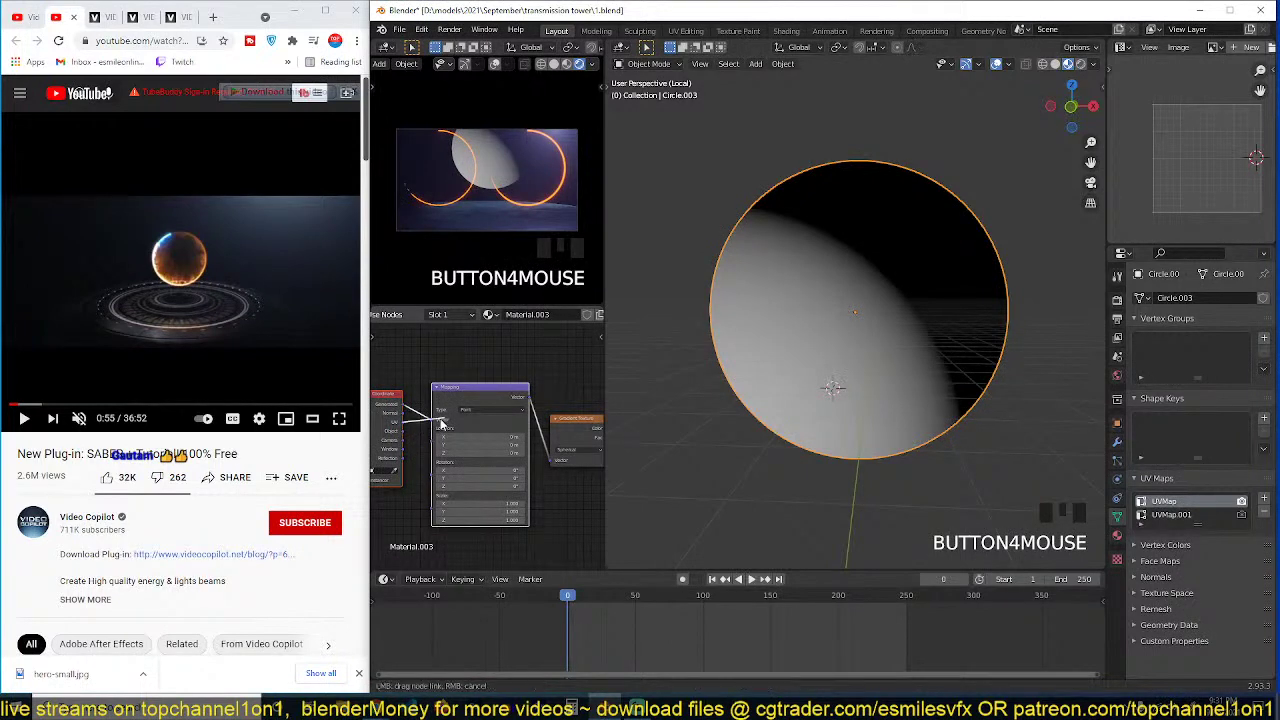
{"action": "left_click_drag", "start_coordinate": [441, 424], "coordinate": [433, 421]}
Step: Scale all of the disc's UVs up to about 2 times their size
{"action": "key", "text": "Tab"}
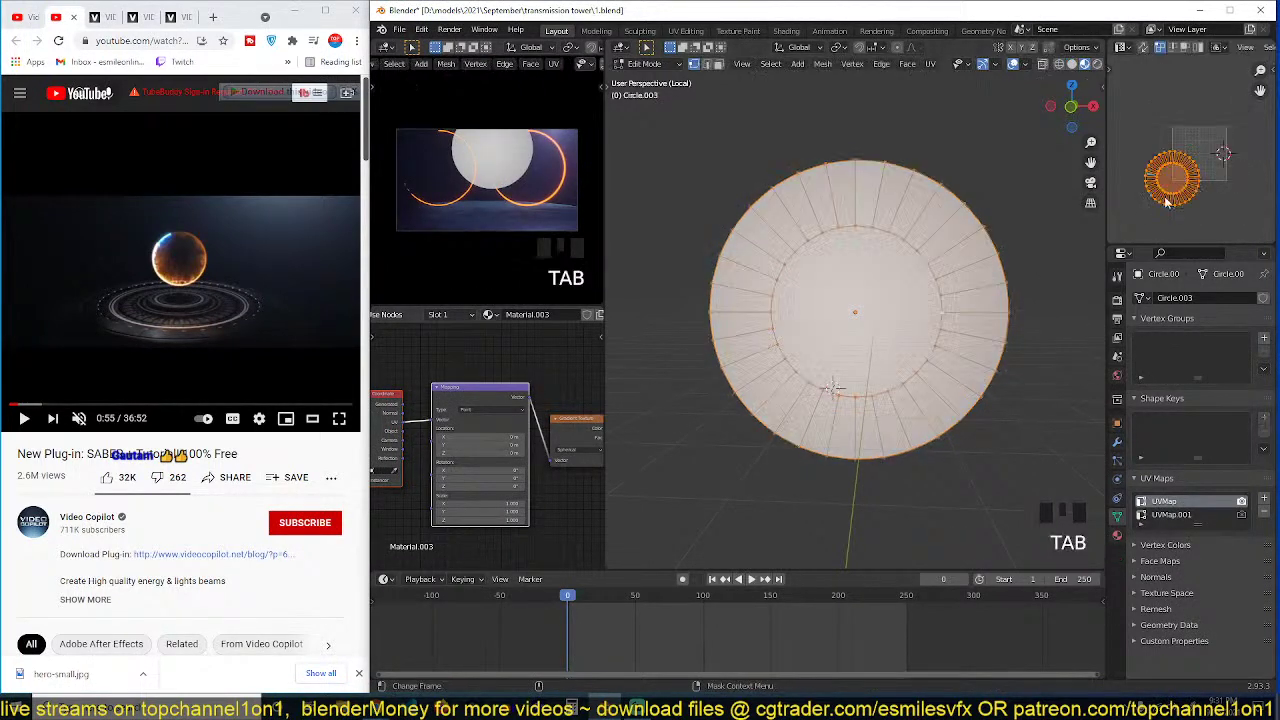
{"action": "key", "text": "a"}
{"action": "key", "text": "s"}
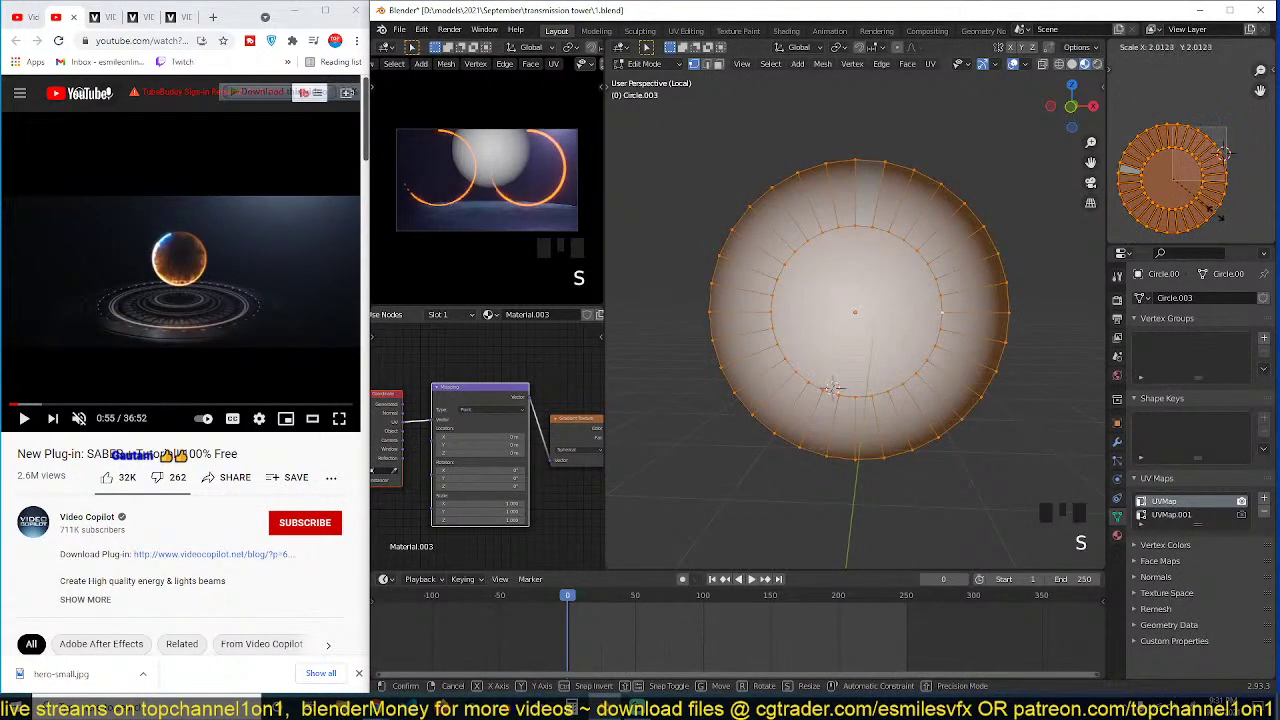
{"action": "left_click", "coordinate": [1222, 152]}
Step: Reselect the whole UV island, nudge it and rescale it slightly to centre the spherical gradient on the disc
{"action": "key", "text": "h"}
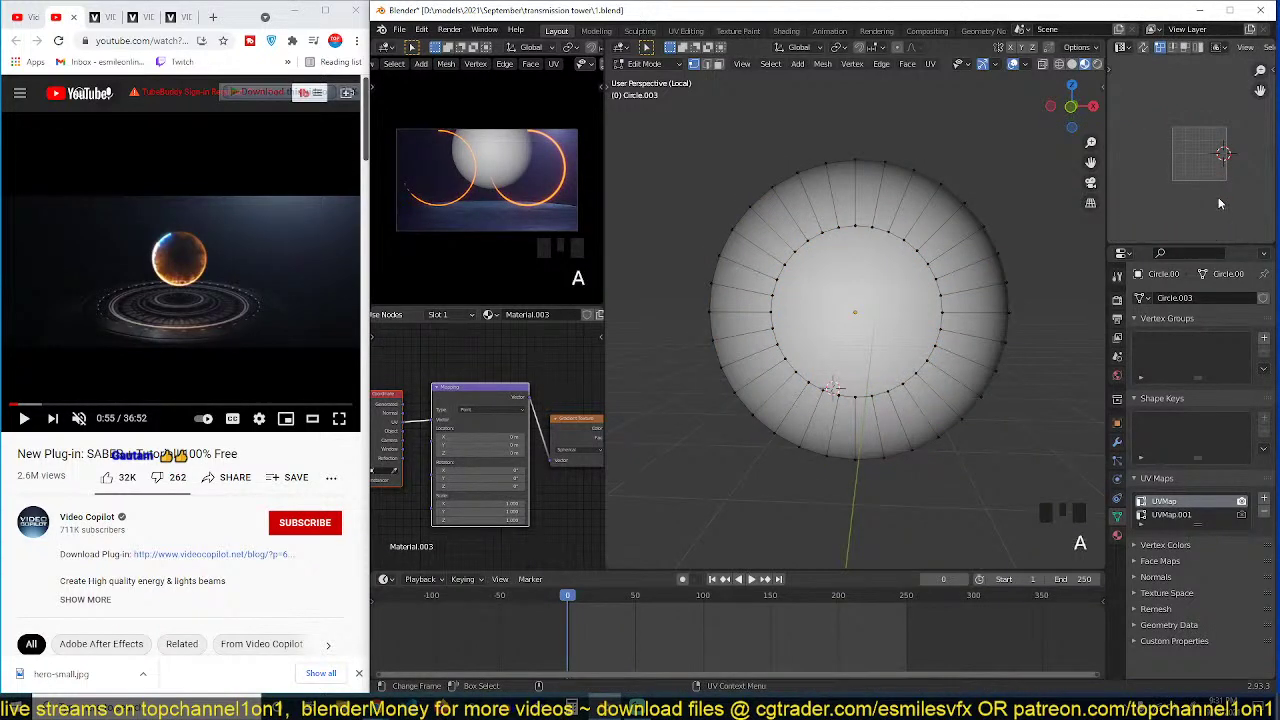
{"action": "key", "text": "a"}
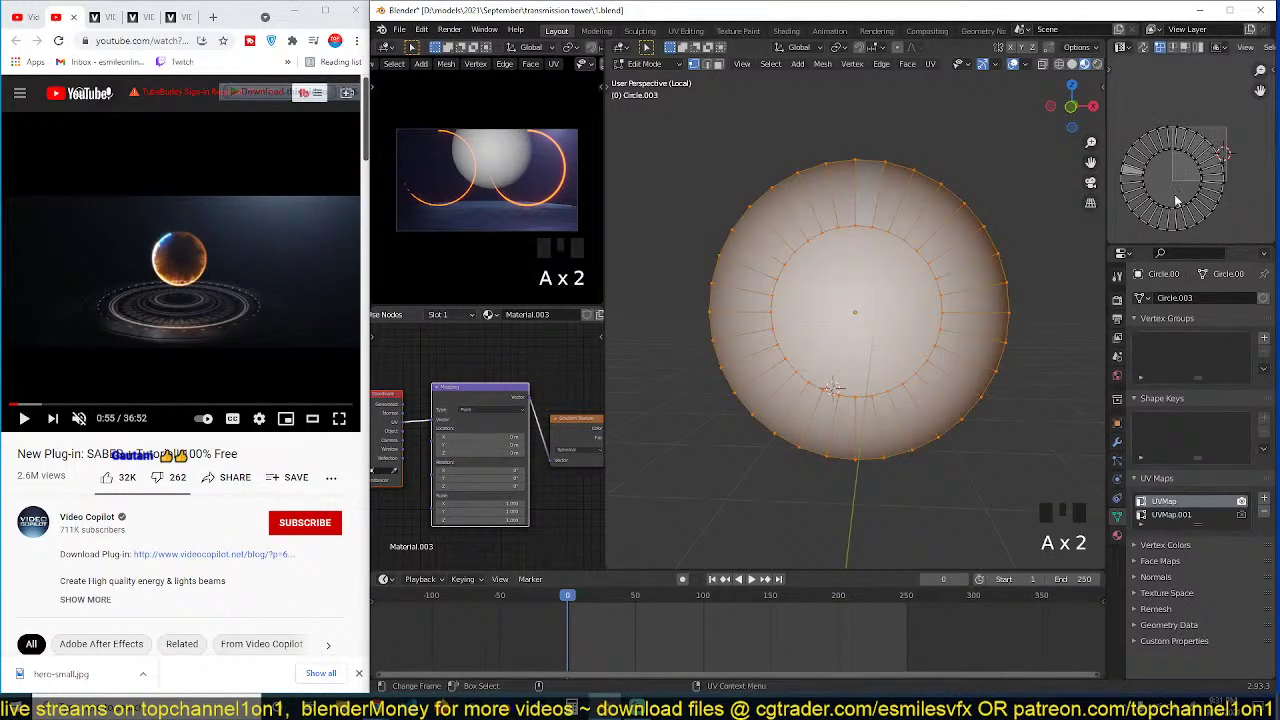
{"action": "key", "text": "a"}
{"action": "key", "text": "g"}
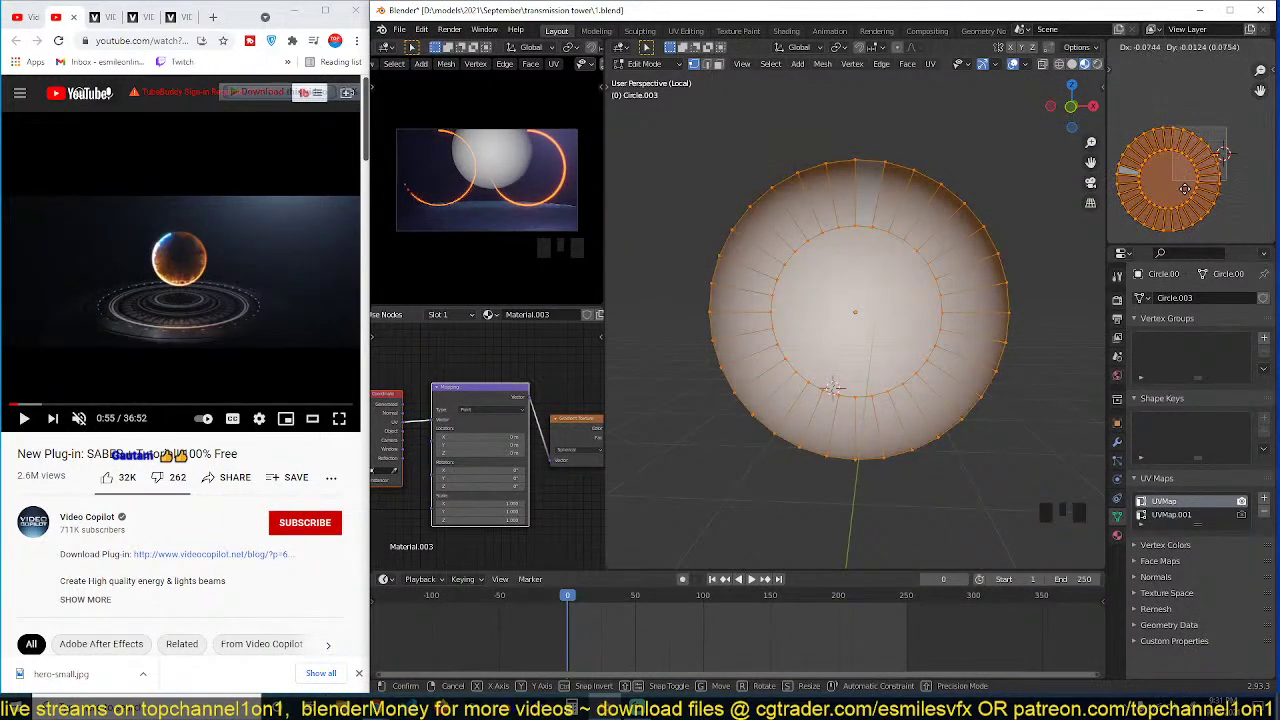
{"action": "key", "text": "g"}
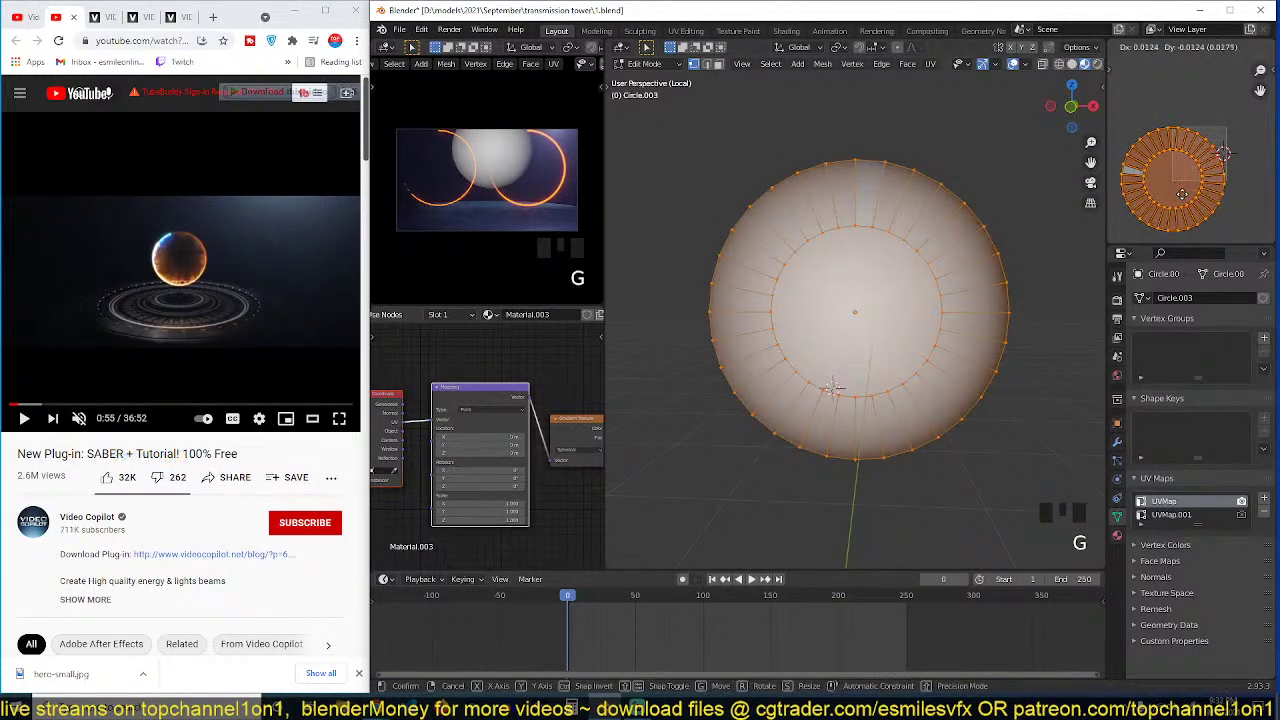
{"action": "left_click", "coordinate": [1224, 152]}
{"action": "key", "text": "s"}
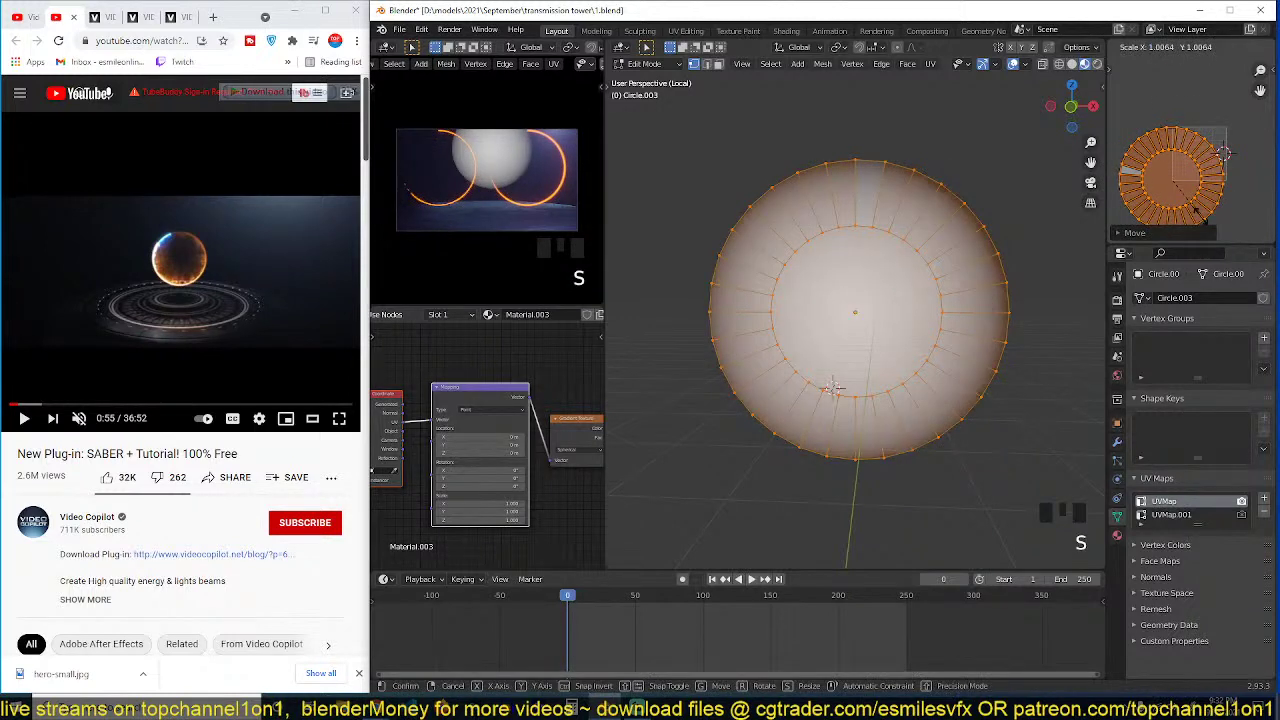
{"action": "left_click", "coordinate": [1224, 152]}
Step: Fine-tune the UV island's position along X and Y and leave Edit Mode
{"action": "key", "text": "g"}
{"action": "key", "text": "x"}
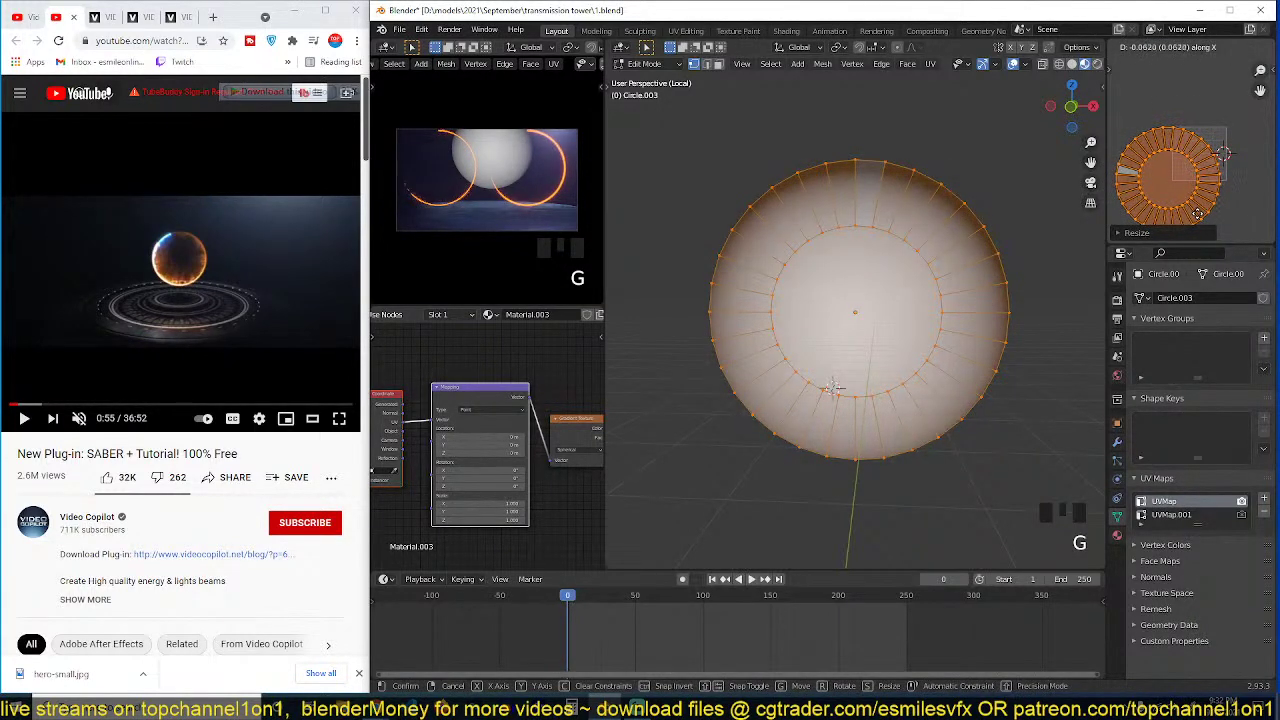
{"action": "left_click", "coordinate": [1224, 152]}
{"action": "key", "text": "s"}
{"action": "key", "text": "y"}
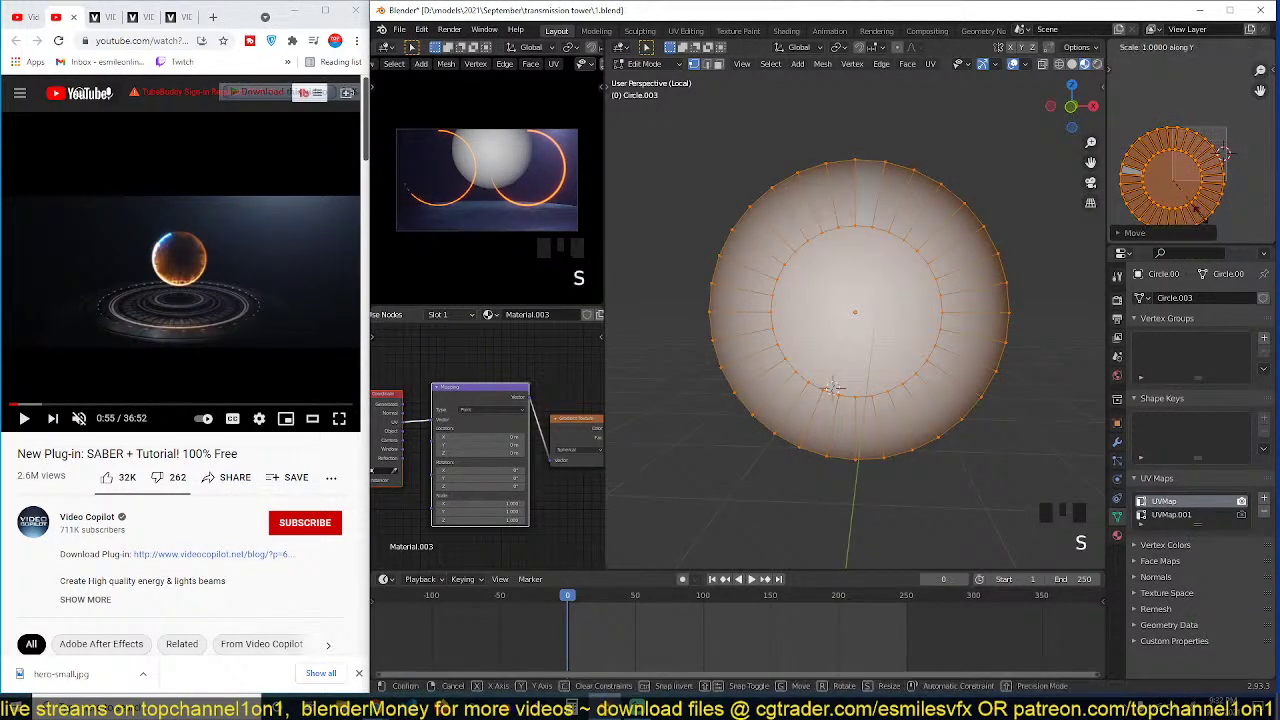
{"action": "right_click", "coordinate": [1202, 223]}
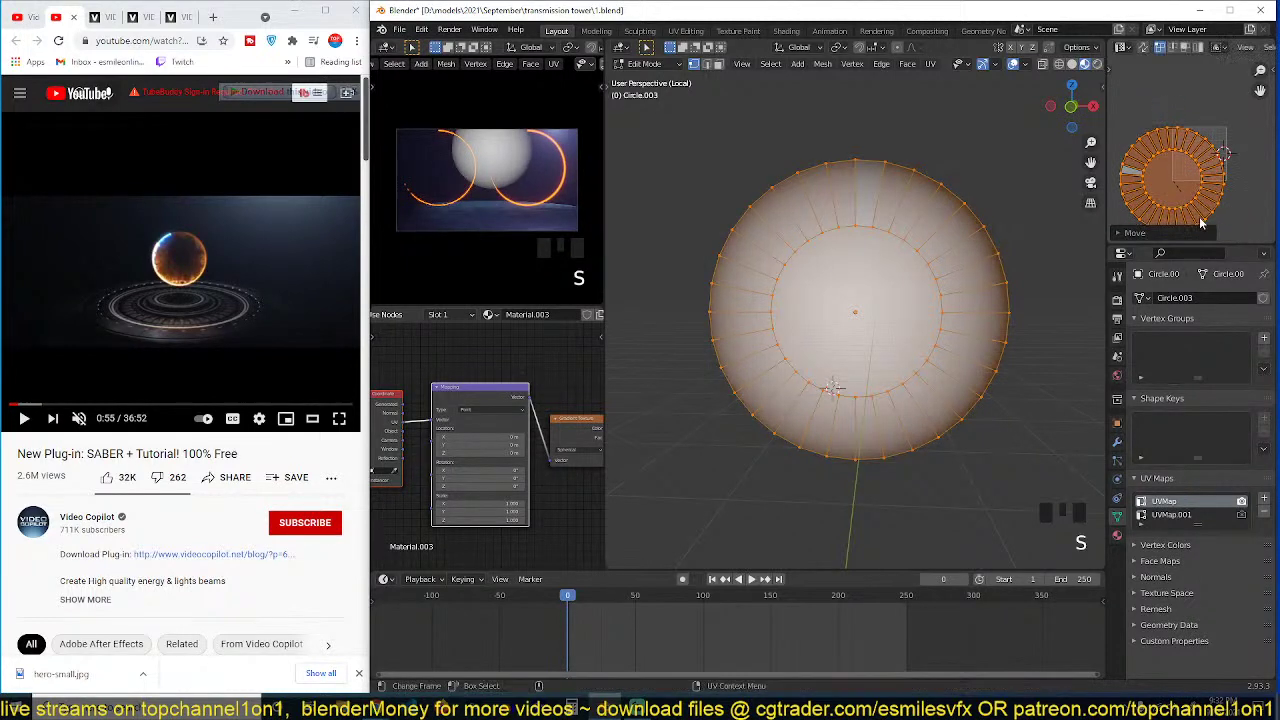
{"action": "key", "text": "g"}
{"action": "key", "text": "y"}
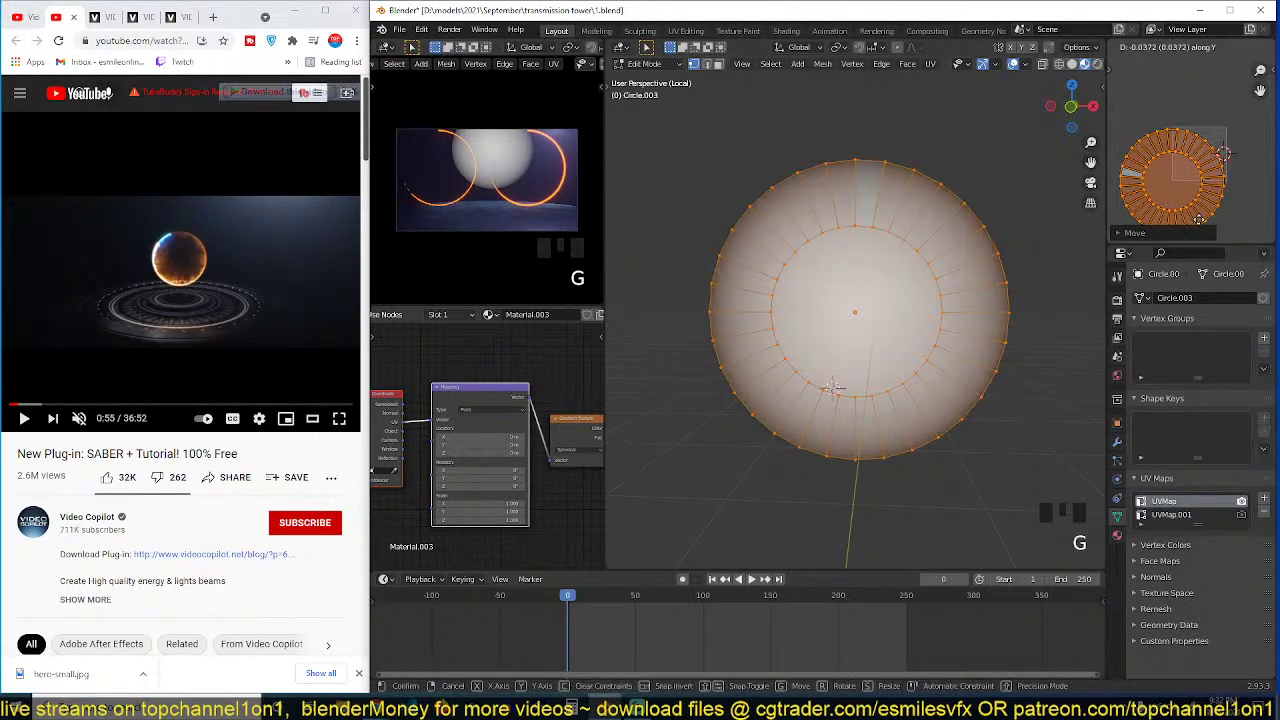
{"action": "key", "text": "Tab"}
Step: Add a Noise Texture node above the Gradient Texture and blend the two textures with a Mix node
{"action": "key", "text": "grave"}
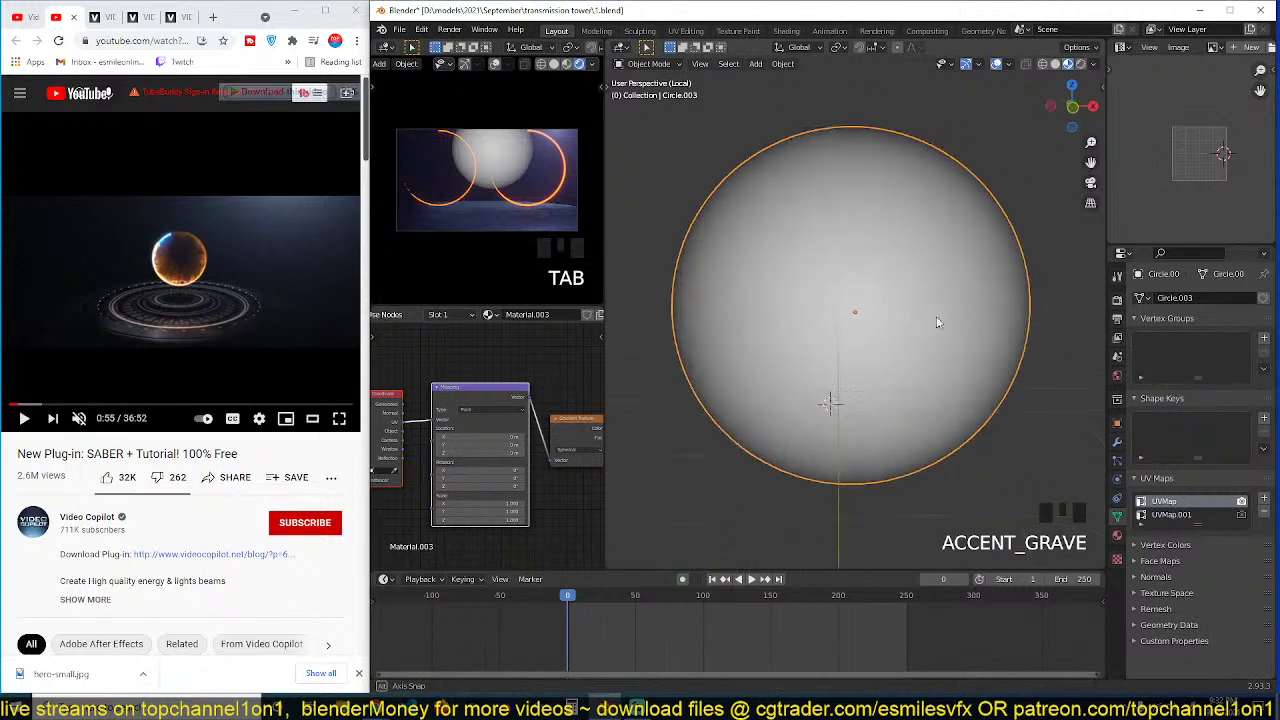
{"action": "middle_click_drag", "start_coordinate": [511, 402], "coordinate": [425, 417]}
{"action": "scroll", "coordinate": [484, 422], "scroll_direction": "up", "scroll_amount": 1}
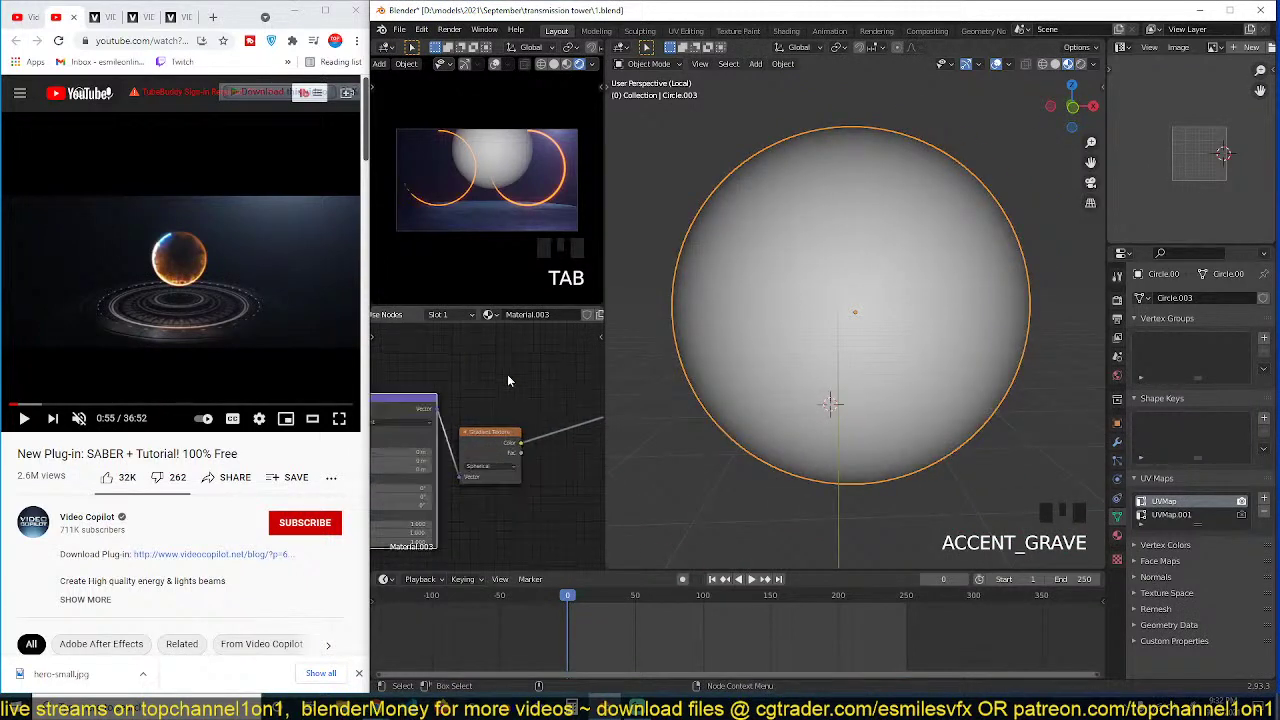
{"action": "scroll", "coordinate": [507, 380], "scroll_direction": "up", "scroll_amount": 2}
{"action": "key", "text": "shift+a"}
{"action": "mouse_move", "coordinate": [497, 382]}
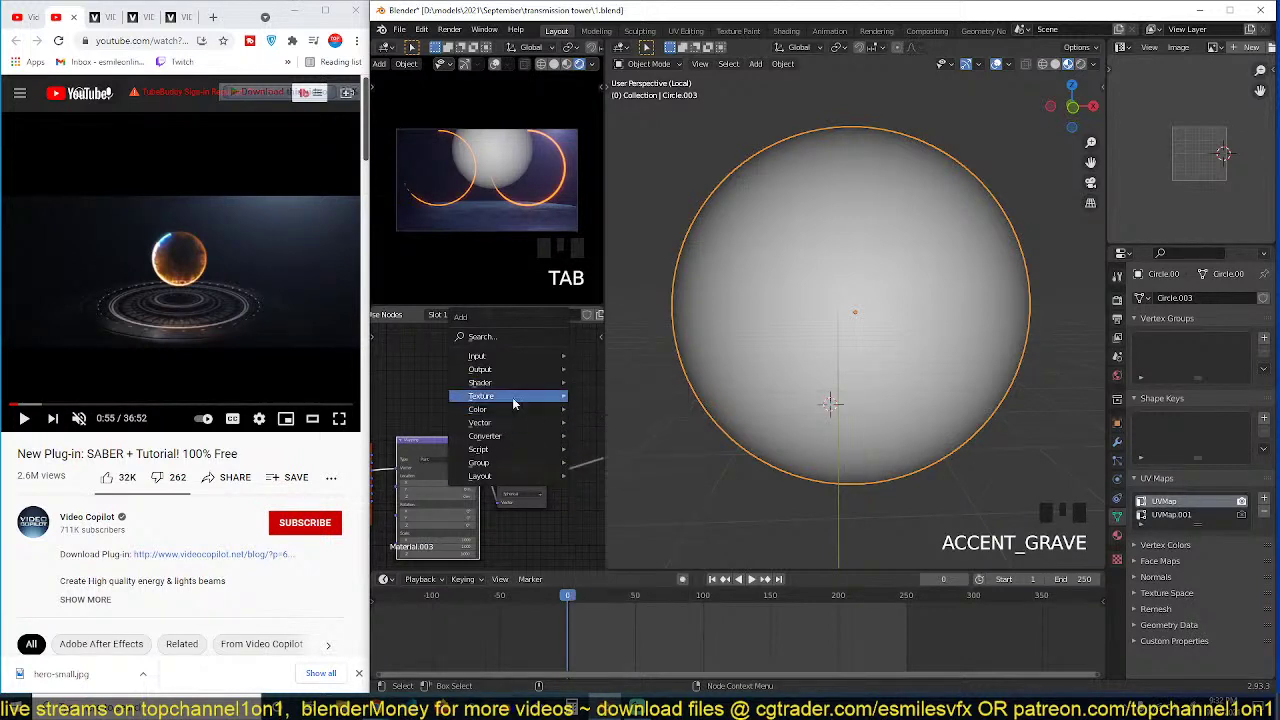
{"action": "mouse_move", "coordinate": [513, 403]}
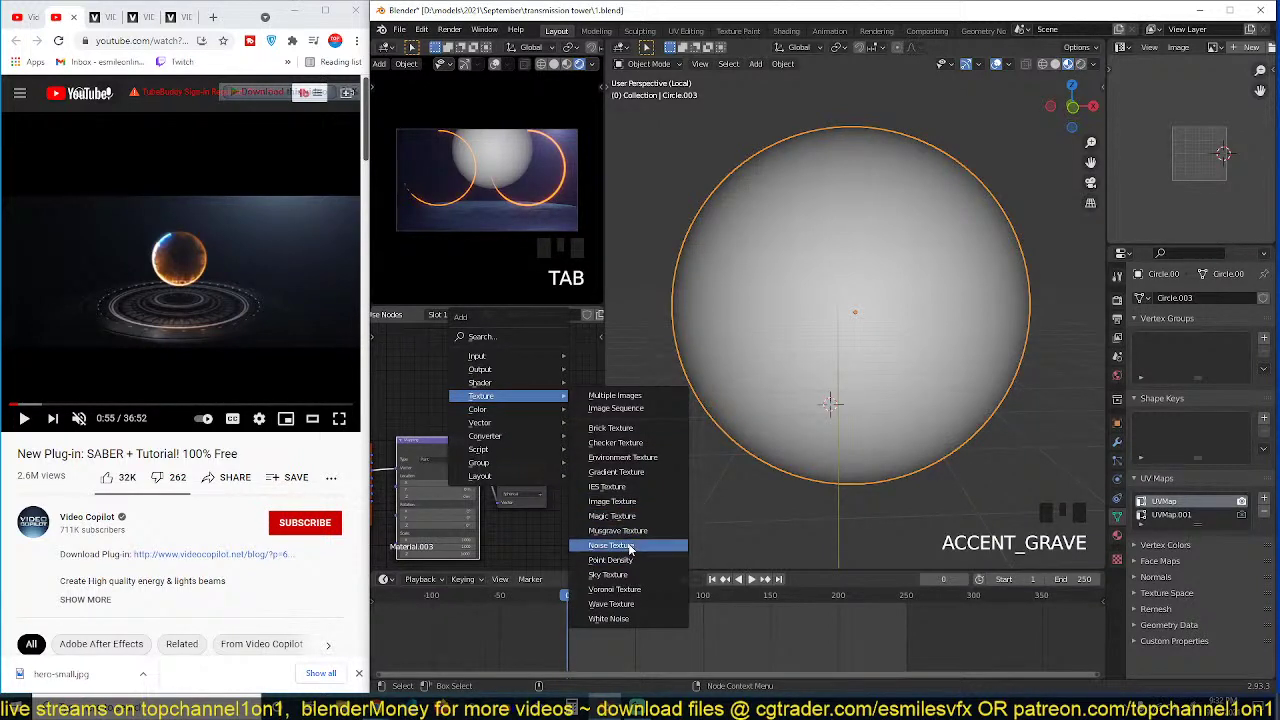
{"action": "left_click", "coordinate": [629, 546]}
{"action": "left_click", "coordinate": [477, 429]}
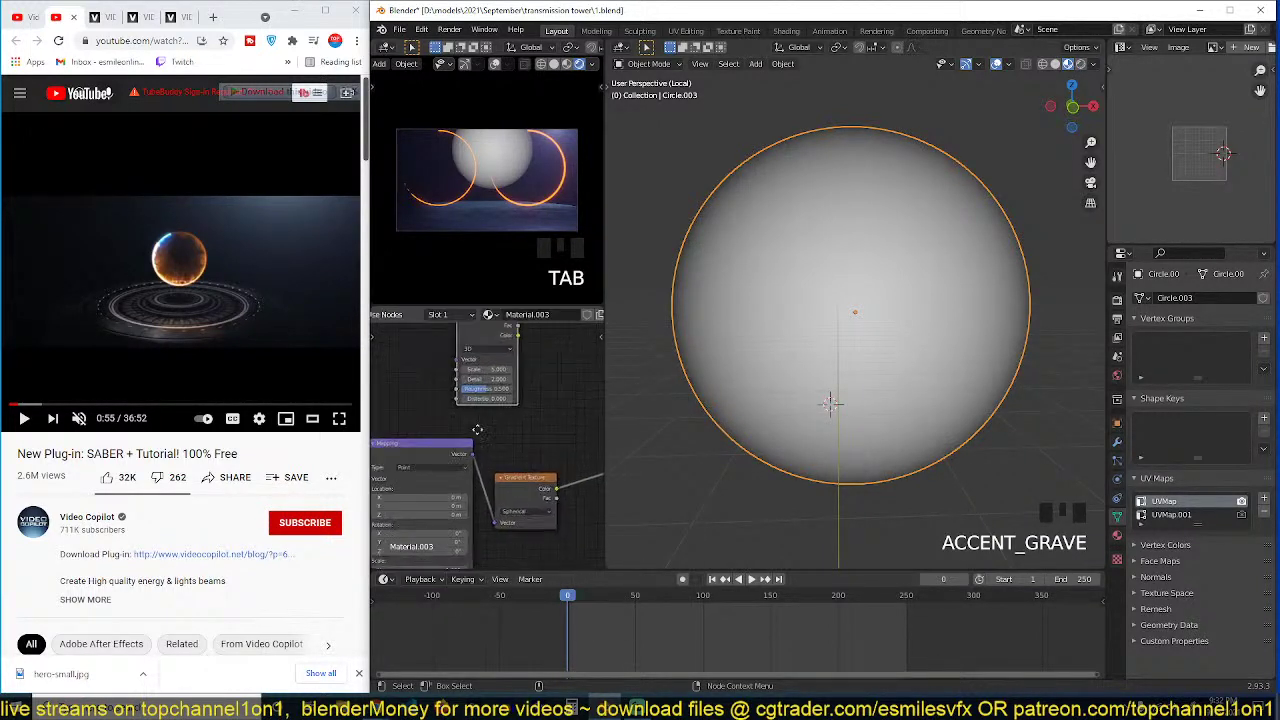
{"action": "middle_click_drag", "start_coordinate": [477, 429], "coordinate": [423, 449]}
{"action": "left_click_drag", "start_coordinate": [446, 353], "coordinate": [465, 358]}
{"action": "right_click_drag", "start_coordinate": [463, 501], "coordinate": [473, 394], "text": "ctrl+shift"}
{"action": "middle_click_drag", "start_coordinate": [540, 446], "coordinate": [483, 446]}
Step: Try the Color Burn blend mode on the Mix node with a raised factor
{"action": "left_click", "coordinate": [508, 466]}
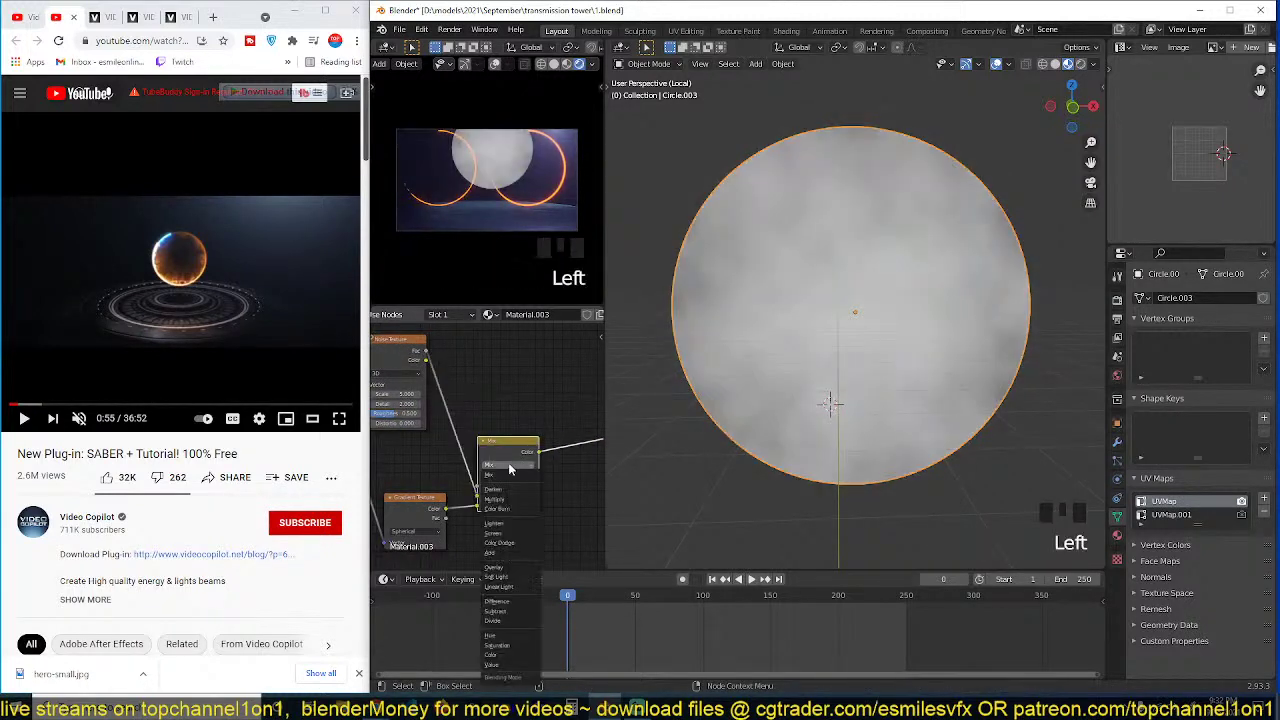
{"action": "left_click", "coordinate": [511, 509]}
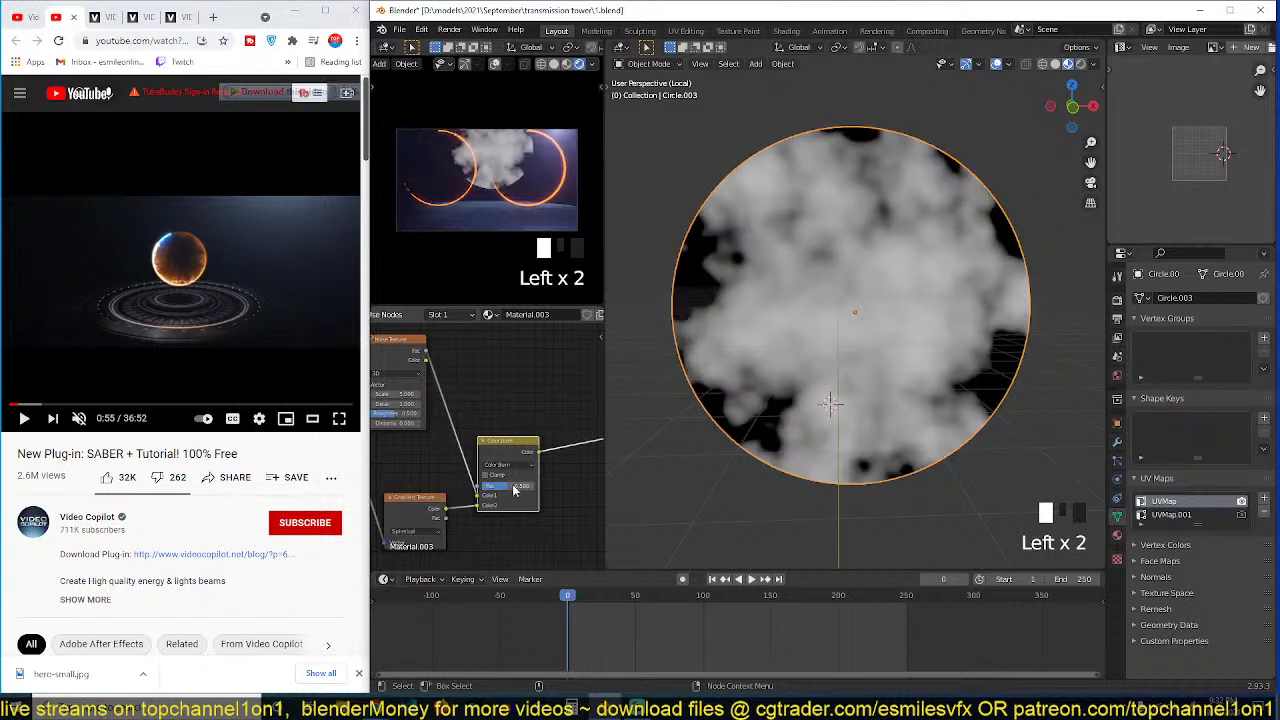
{"action": "left_click_drag", "start_coordinate": [514, 486], "coordinate": [548, 486]}
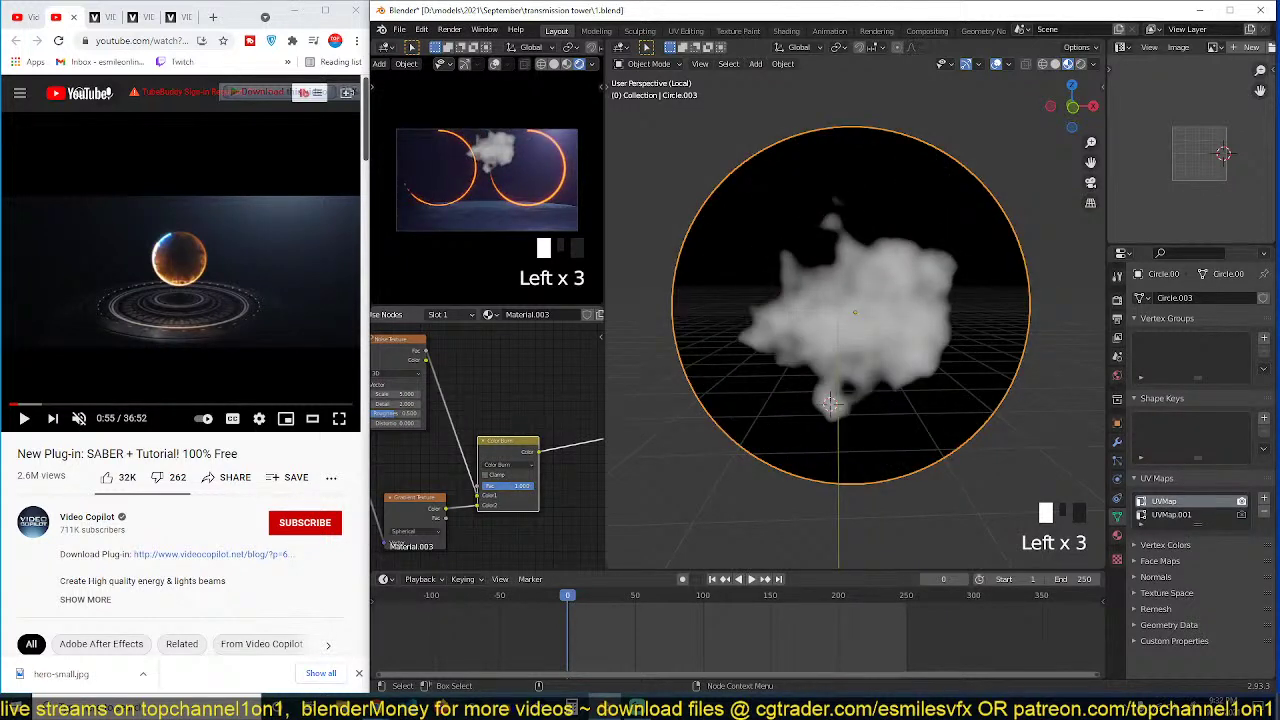
Step: Set the Mix node to Color Dodge with factor 1, using the gradient as Color1 and the noise as Color2
{"action": "left_click", "coordinate": [522, 468]}
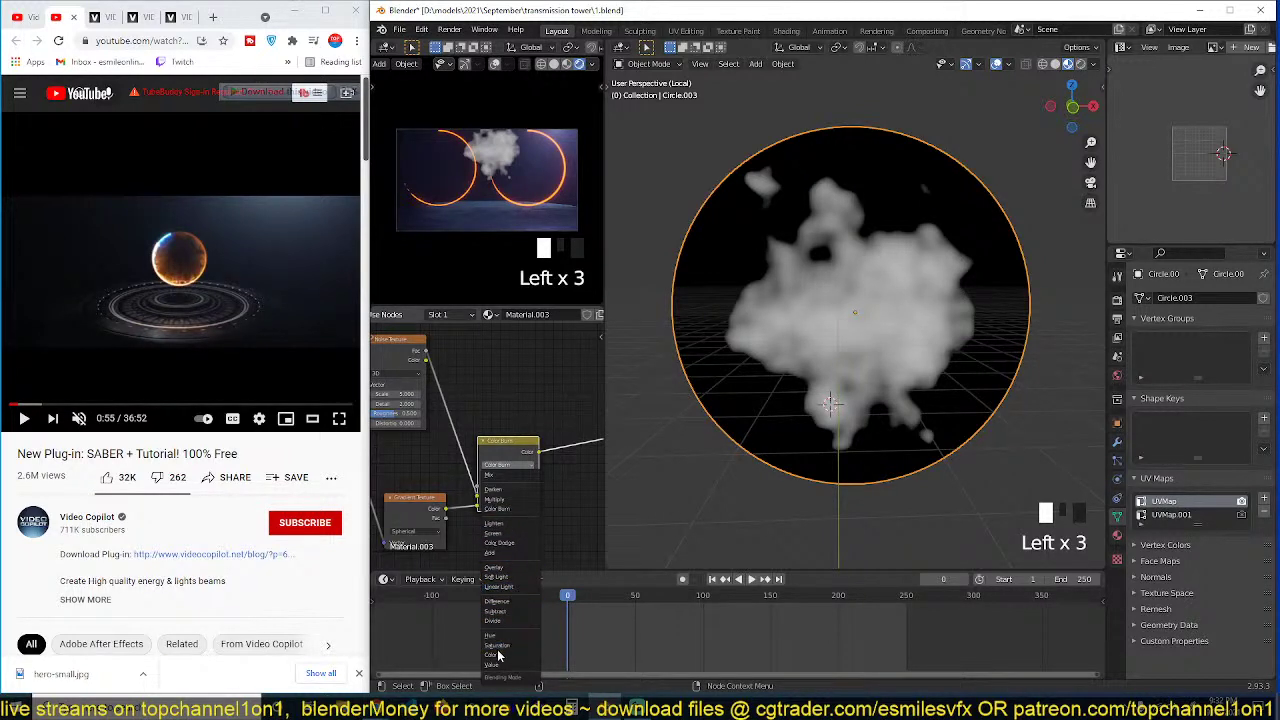
{"action": "left_click", "coordinate": [509, 545]}
{"action": "left_click_drag", "start_coordinate": [510, 498], "coordinate": [580, 498]}
{"action": "double_click", "coordinate": [477, 510]}
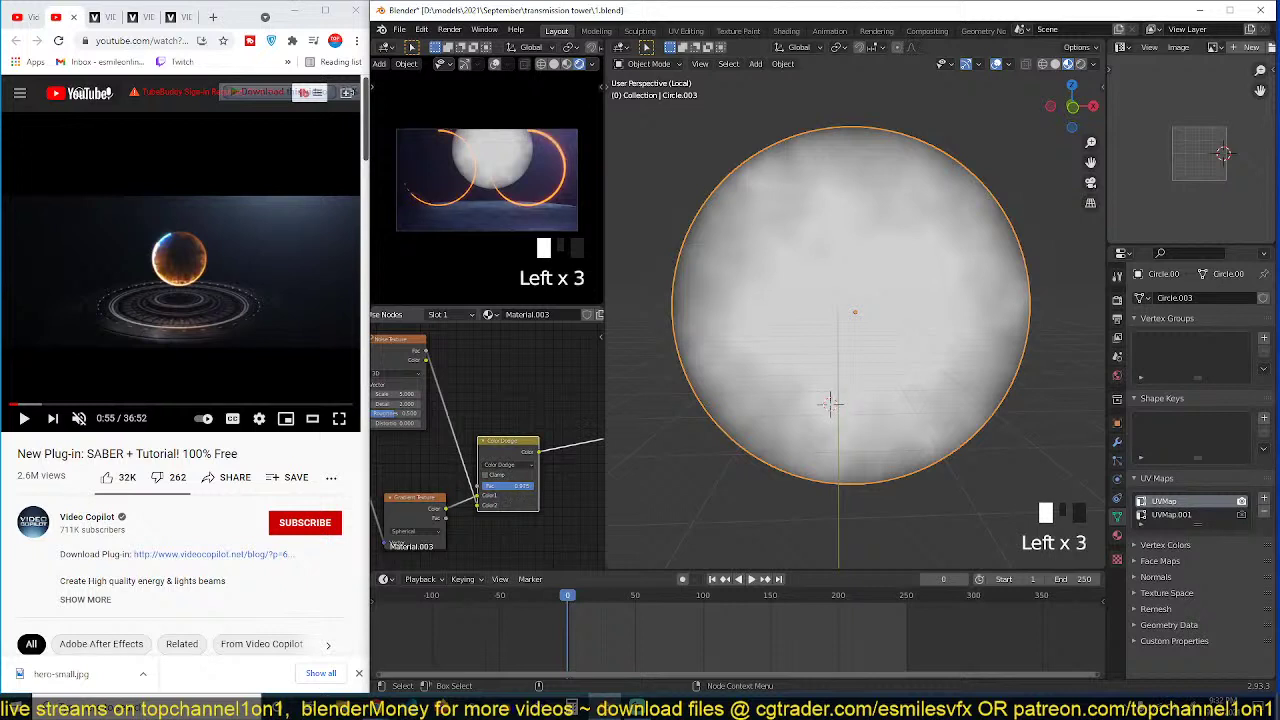
{"action": "left_click_drag", "start_coordinate": [528, 486], "coordinate": [580, 437]}
{"action": "scroll", "coordinate": [766, 371], "scroll_direction": "down", "scroll_amount": 1}
{"action": "middle_click_drag", "start_coordinate": [546, 448], "coordinate": [515, 463]}
{"action": "scroll", "coordinate": [534, 455], "scroll_direction": "down", "scroll_amount": 1}
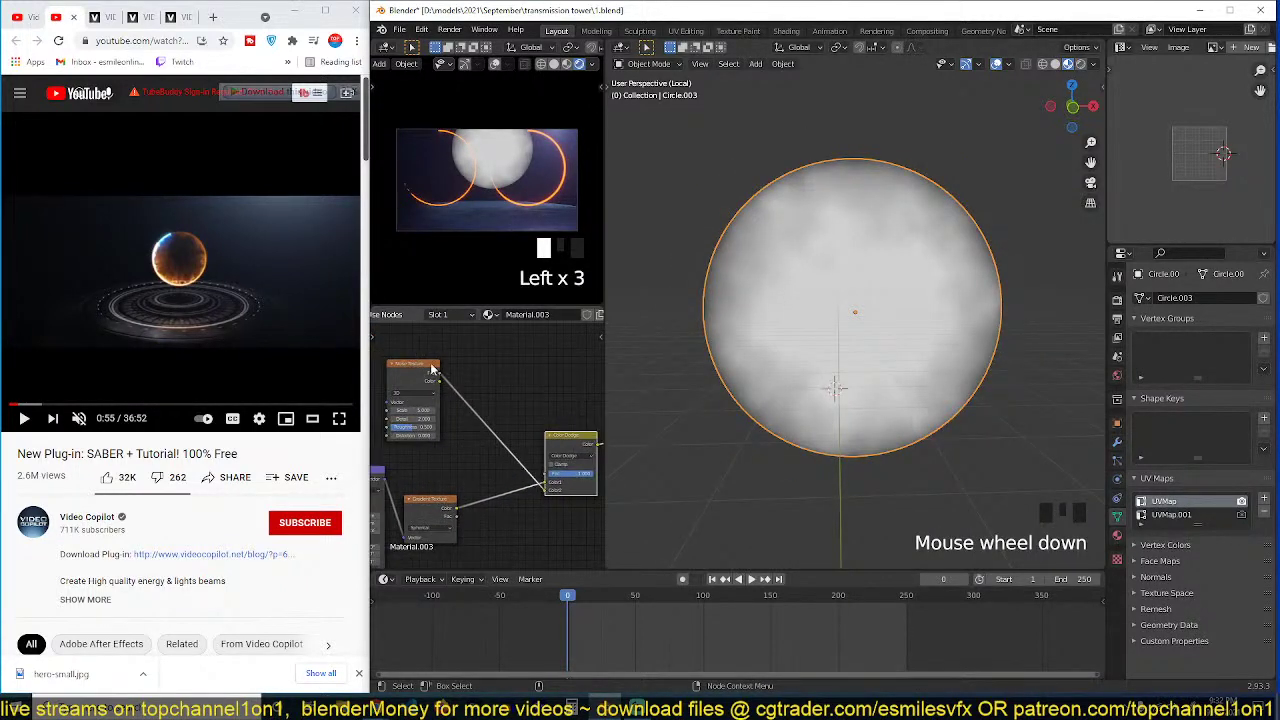
Step: Move the Noise Texture aside and insert a Math node between it and the Color Dodge node
{"action": "middle_click_drag", "start_coordinate": [489, 385], "coordinate": [550, 393]}
{"action": "left_click_drag", "start_coordinate": [500, 387], "coordinate": [429, 391]}
{"action": "mouse_move", "coordinate": [472, 438]}
{"action": "middle_mouse_down"}
{"action": "mouse_move", "coordinate": [461, 414]}
{"action": "mouse_move", "coordinate": [498, 404]}
{"action": "middle_mouse_up"}
{"action": "key", "text": "shift+a"}
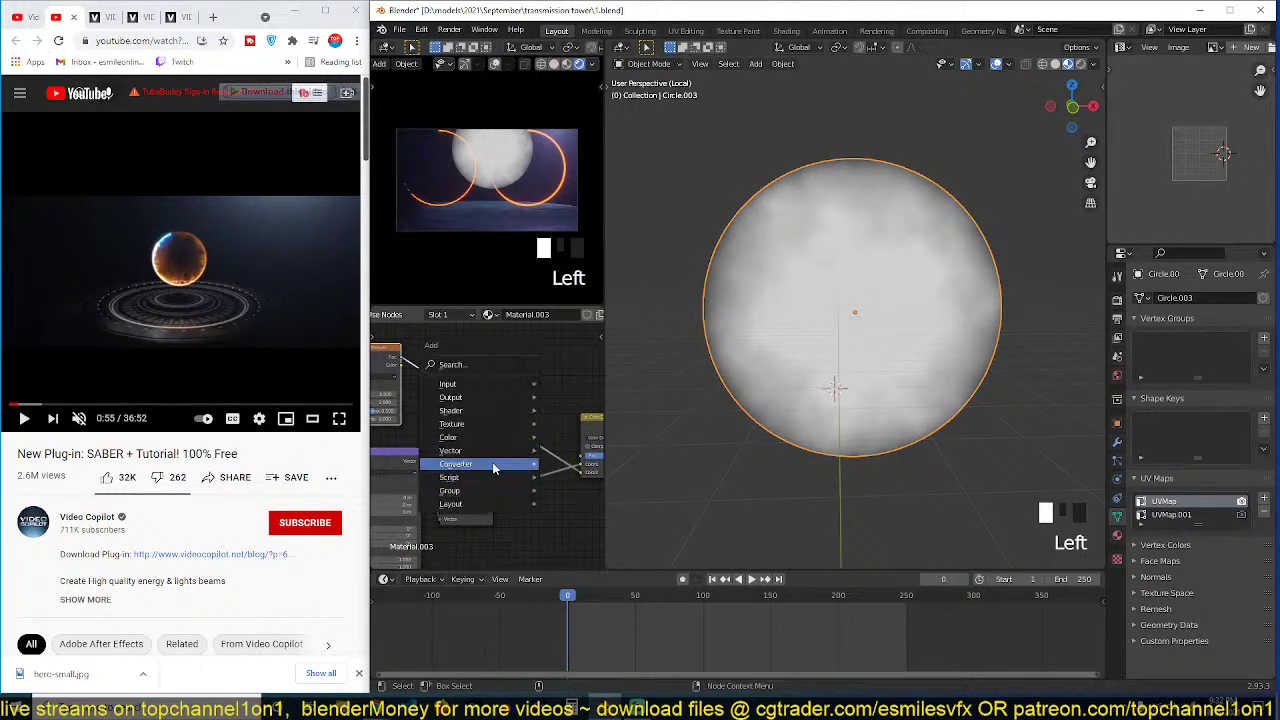
{"action": "mouse_move", "coordinate": [530, 462]}
{"action": "left_click", "coordinate": [575, 363]}
{"action": "left_click", "coordinate": [459, 367]}
{"action": "scroll", "coordinate": [440, 375], "scroll_direction": "down", "scroll_amount": 2}
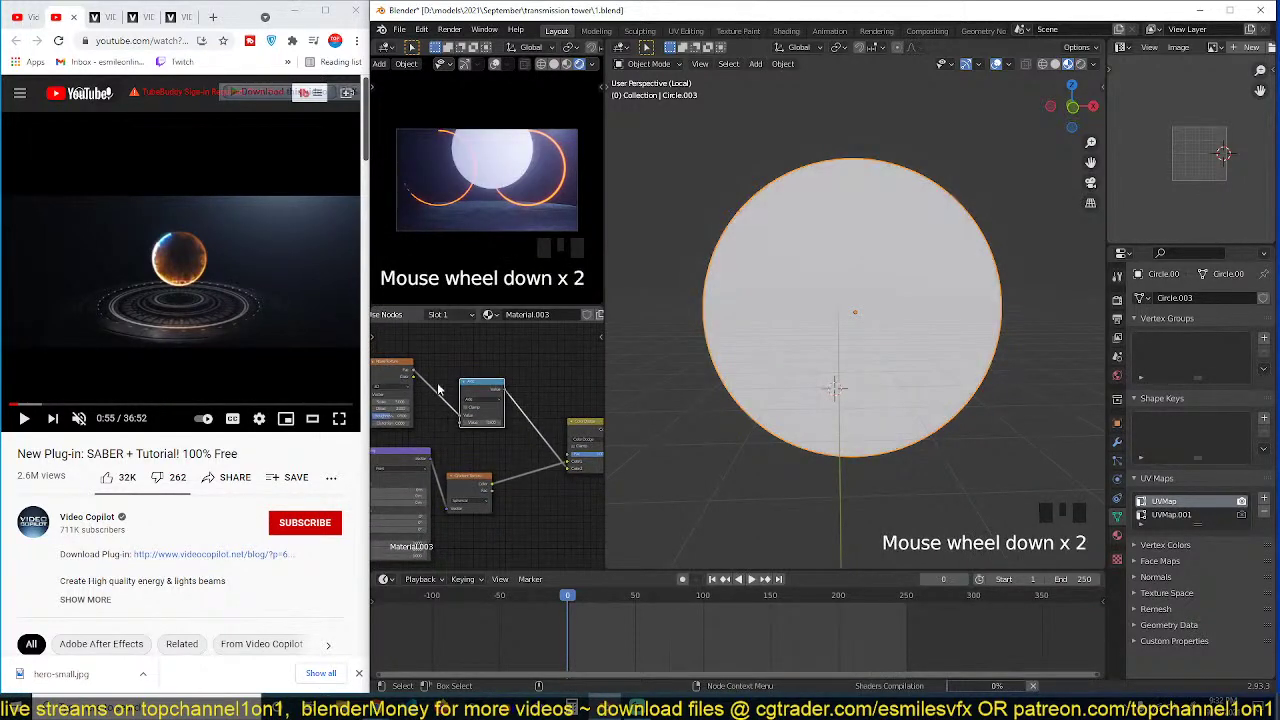
Step: Set the Math node's operation to Power with an exponent of about 1.1
{"action": "scroll", "coordinate": [510, 455], "scroll_direction": "up", "scroll_amount": 3}
{"action": "mouse_move", "coordinate": [455, 427]}
{"action": "left_mouse_down"}
{"action": "mouse_move", "coordinate": [500, 427]}
{"action": "mouse_move", "coordinate": [458, 427]}
{"action": "left_mouse_up"}
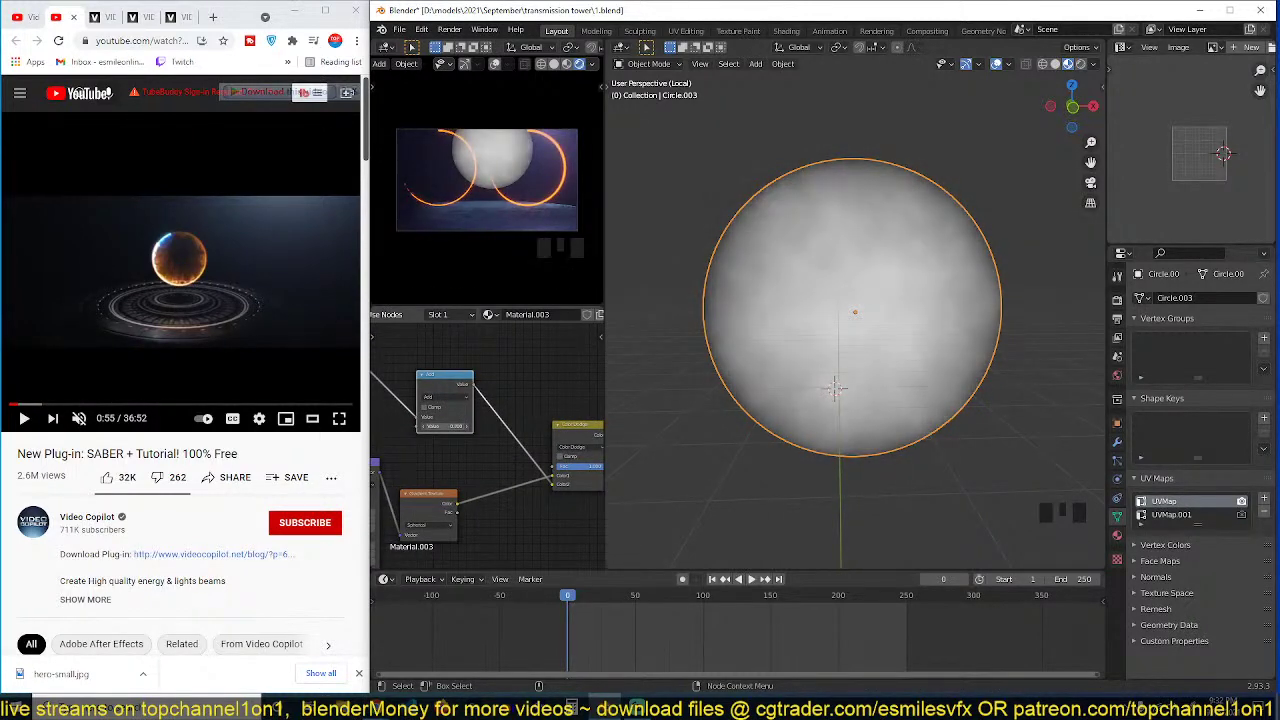
{"action": "left_click", "coordinate": [455, 400]}
{"action": "left_click", "coordinate": [437, 471]}
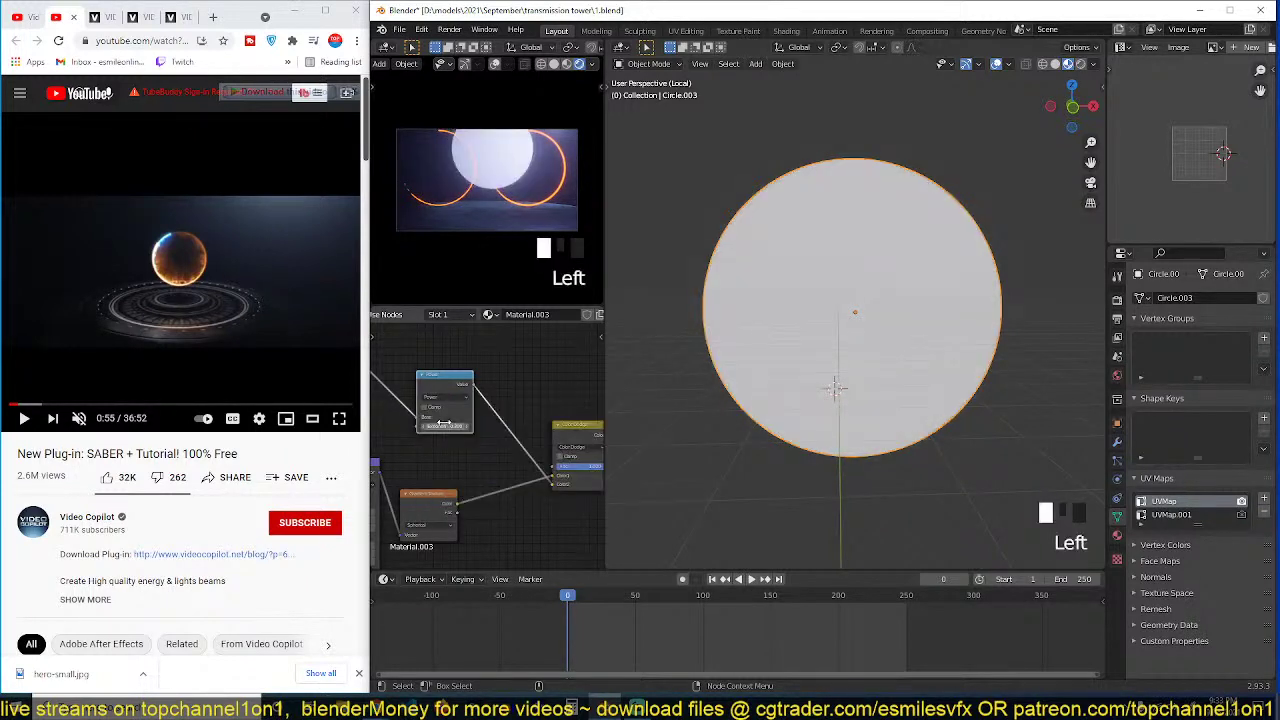
{"action": "left_click_drag", "start_coordinate": [442, 424], "coordinate": [462, 426]}
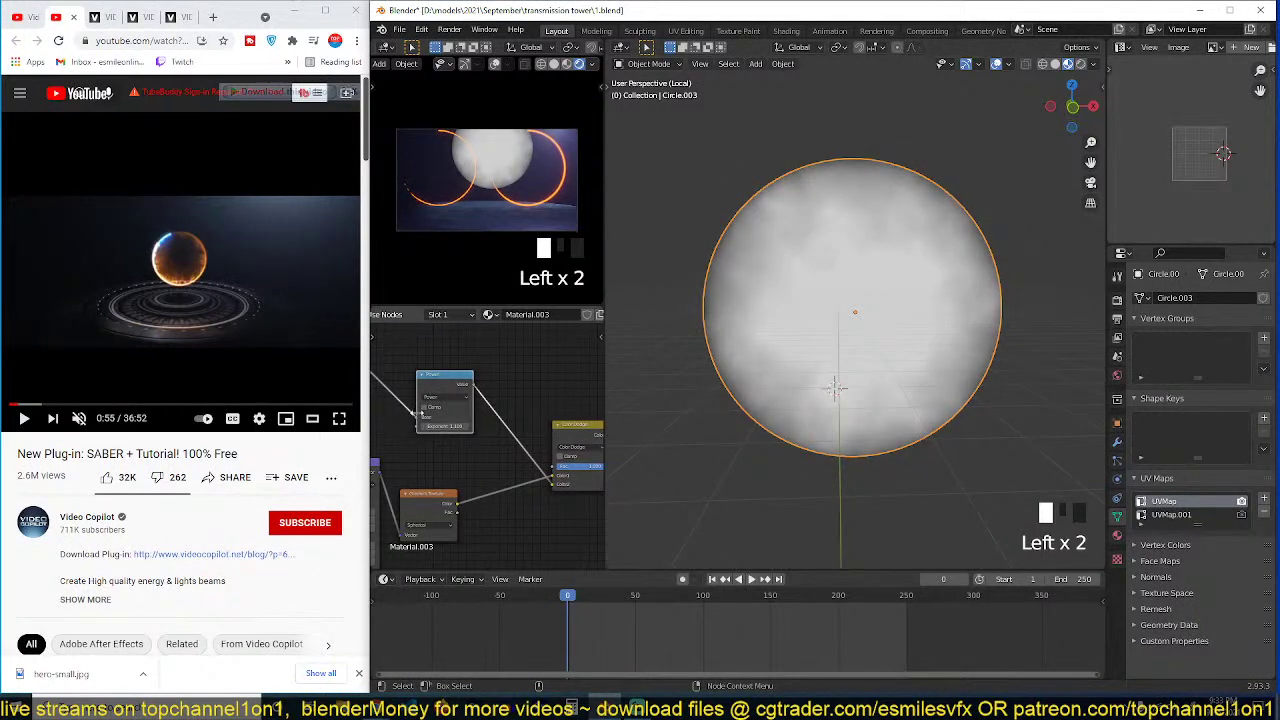
Step: Insert a ColorRamp between the Power and Color Dodge nodes and shift its black stop inward to increase the noise contrast
{"action": "middle_click_drag", "start_coordinate": [417, 413], "coordinate": [434, 456]}
{"action": "scroll", "coordinate": [506, 438], "scroll_direction": "up", "scroll_amount": 4}
{"action": "scroll", "coordinate": [517, 450], "scroll_direction": "down", "scroll_amount": 3}
{"action": "key", "text": "shift+a"}
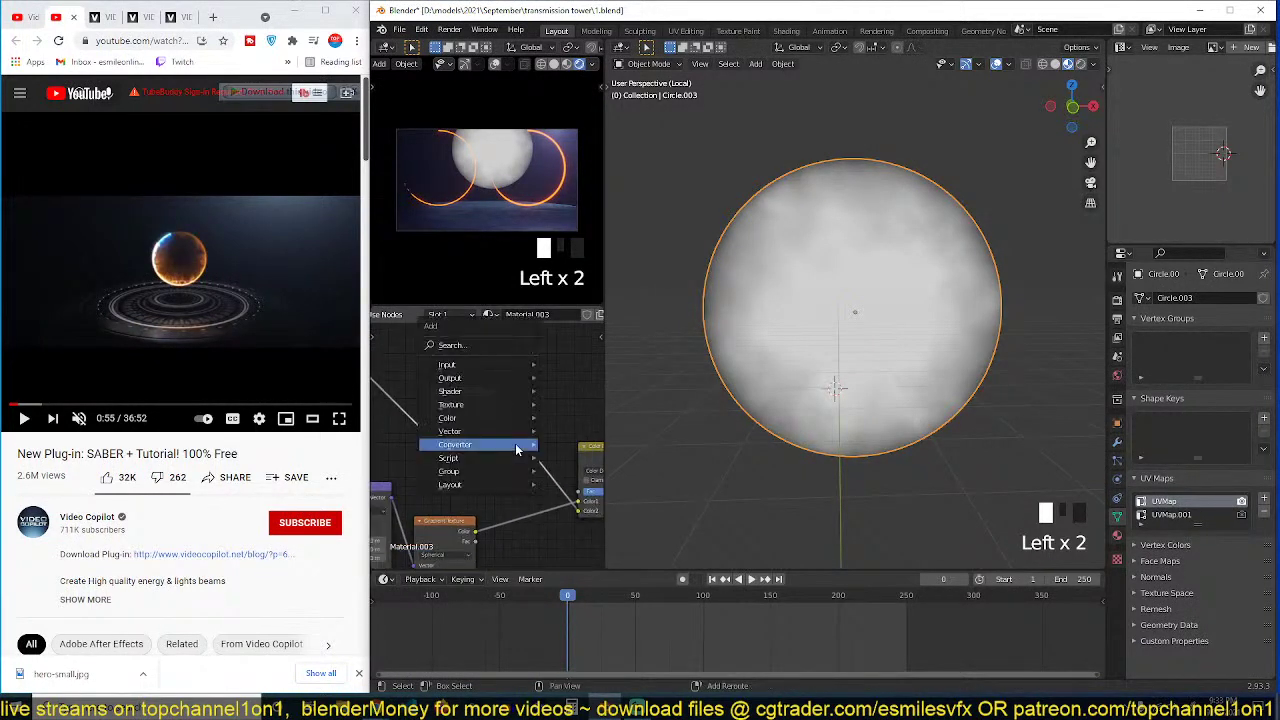
{"action": "mouse_move", "coordinate": [492, 448]}
{"action": "left_click", "coordinate": [585, 478]}
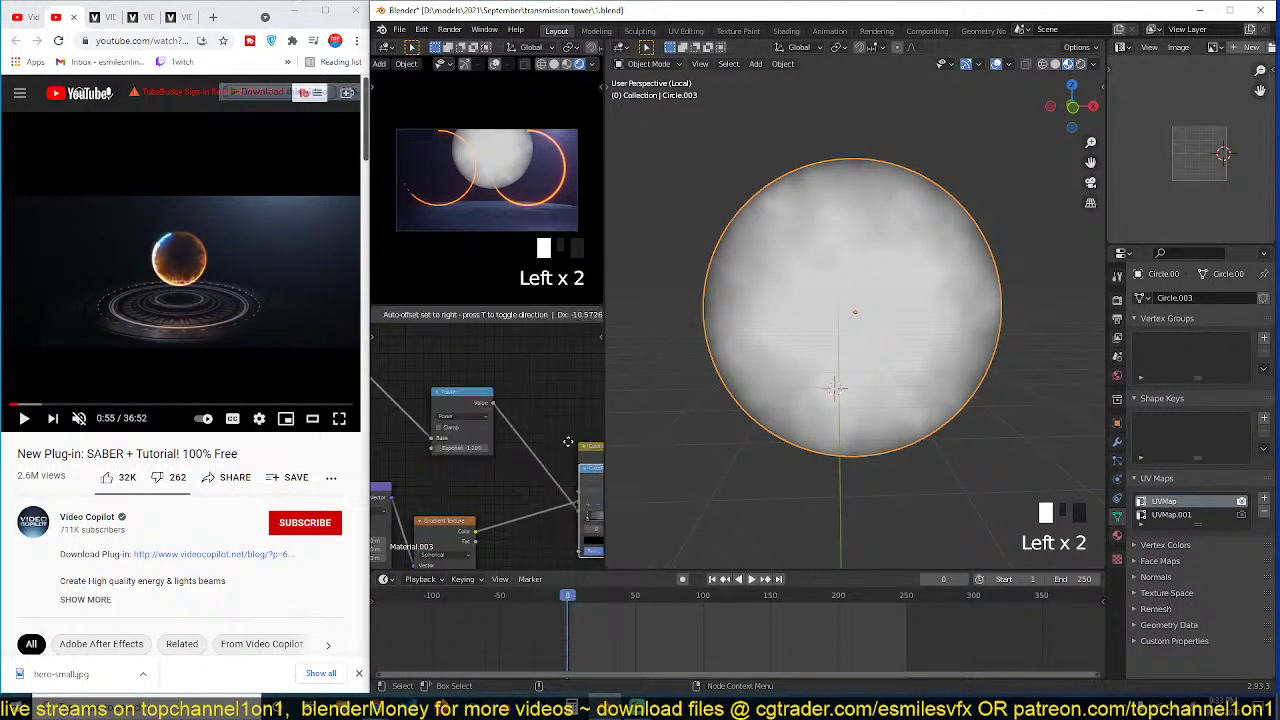
{"action": "left_click", "coordinate": [508, 360]}
{"action": "middle_click_drag", "start_coordinate": [541, 420], "coordinate": [437, 423]}
{"action": "scroll", "coordinate": [438, 428], "scroll_direction": "up", "scroll_amount": 1}
{"action": "left_click_drag", "start_coordinate": [435, 436], "coordinate": [491, 444]}
Step: Set the Noise Texture's detail to about 4.3, roughness to about 0.675 and distortion to about 1.3
{"action": "middle_click_drag", "start_coordinate": [419, 450], "coordinate": [524, 453]}
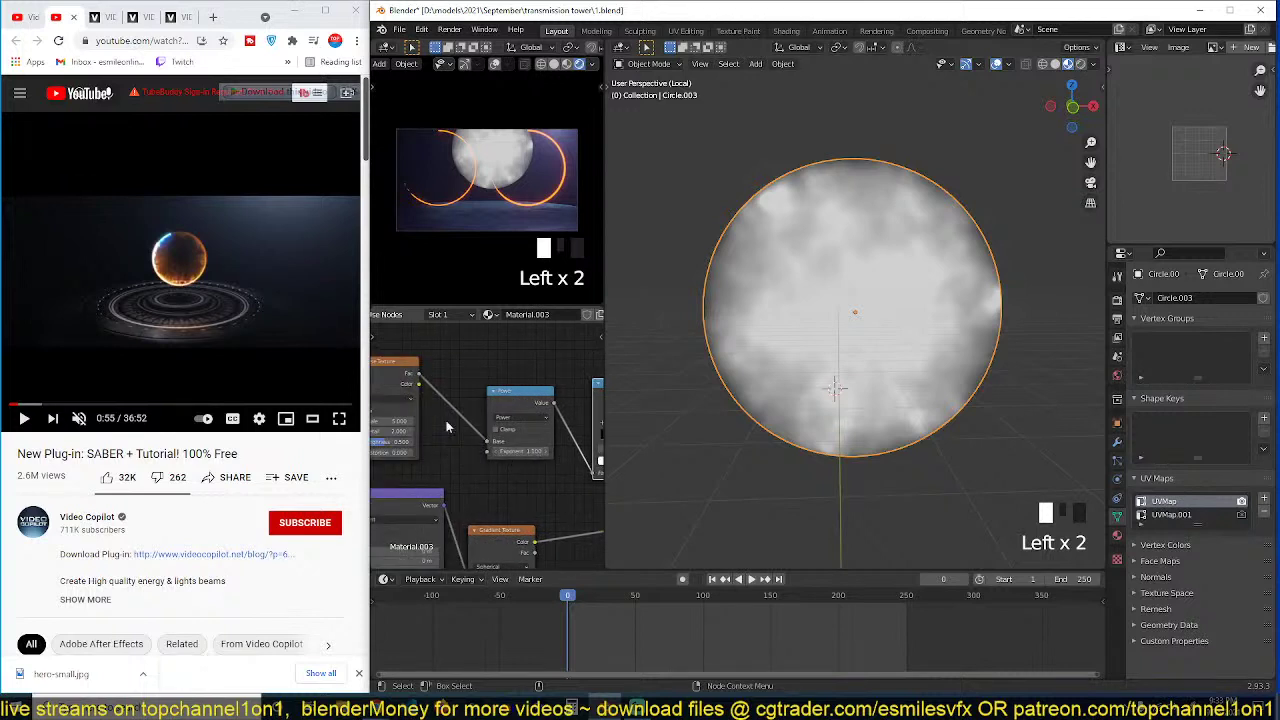
{"action": "middle_click_drag", "start_coordinate": [460, 426], "coordinate": [500, 428]}
{"action": "scroll", "coordinate": [505, 428], "scroll_direction": "up", "scroll_amount": 1}
{"action": "left_click_drag", "start_coordinate": [416, 430], "coordinate": [428, 430]}
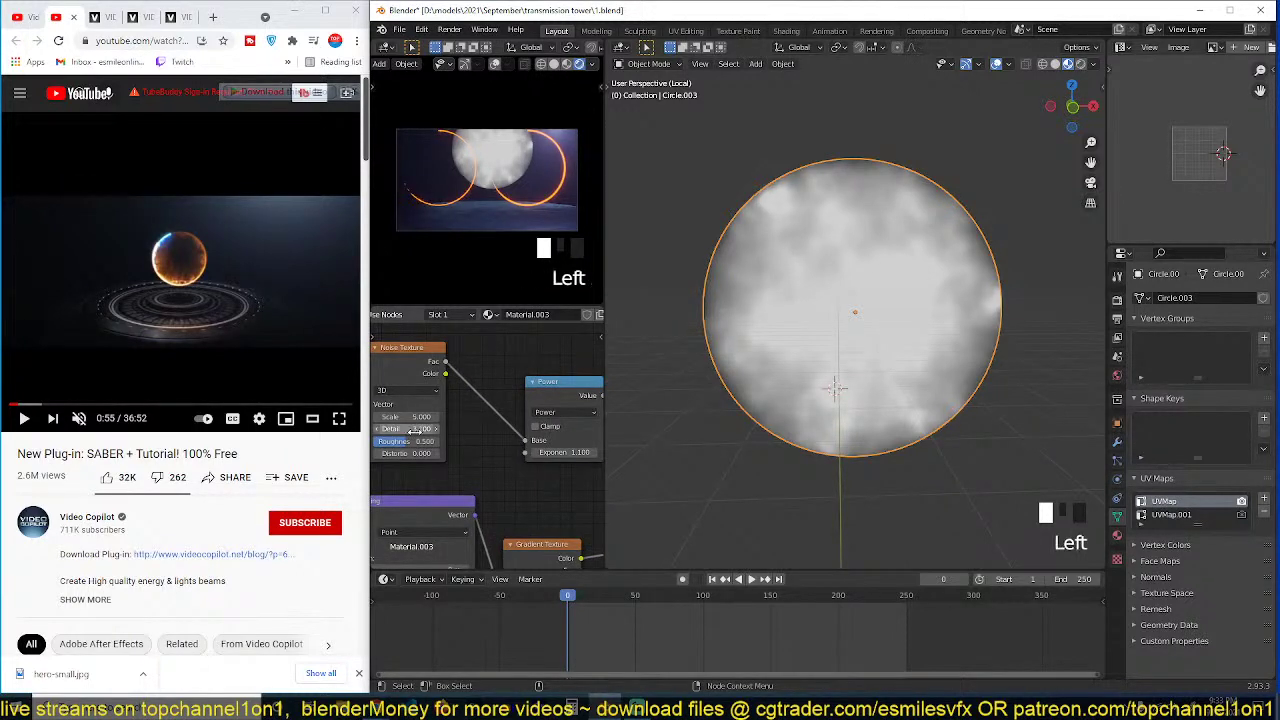
{"action": "middle_click_drag", "start_coordinate": [437, 446], "coordinate": [476, 447]}
{"action": "mouse_move", "coordinate": [433, 453]}
{"action": "left_mouse_down"}
{"action": "mouse_move", "coordinate": [445, 453]}
{"action": "mouse_move", "coordinate": [442, 428]}
{"action": "mouse_move", "coordinate": [455, 441]}
{"action": "left_mouse_up"}
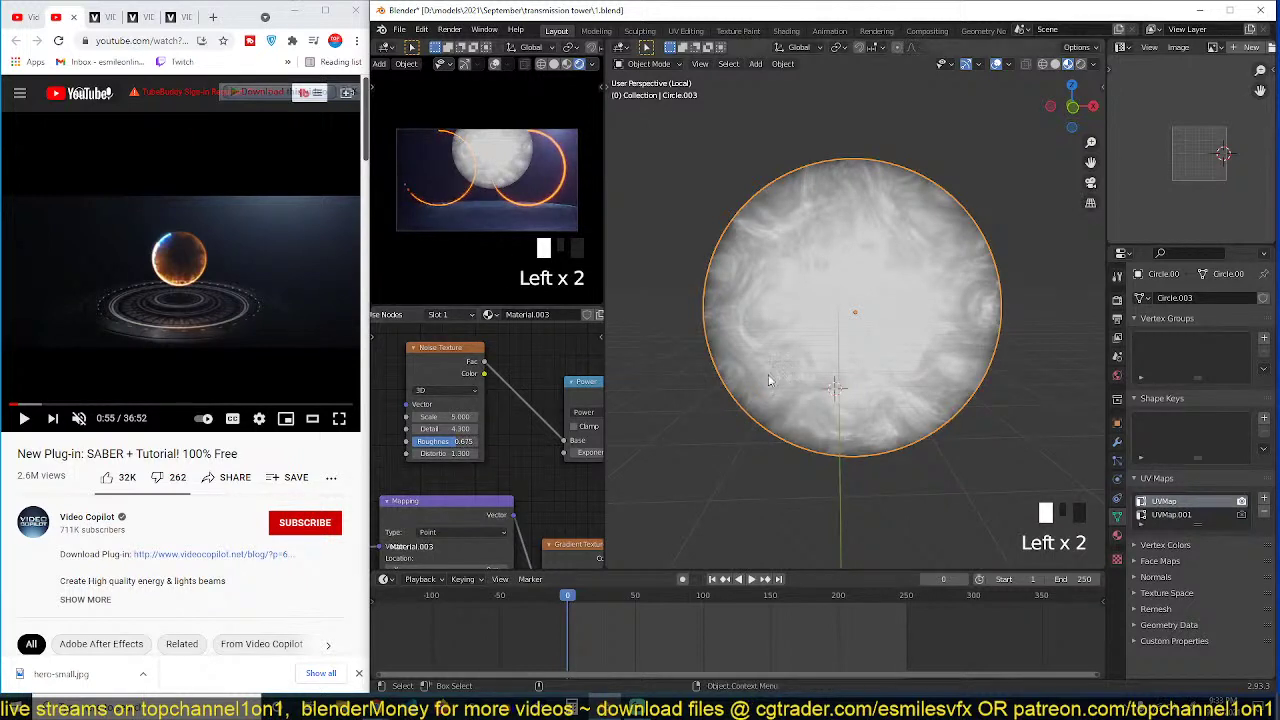
{"action": "scroll", "coordinate": [560, 420], "scroll_direction": "down", "scroll_amount": 1}
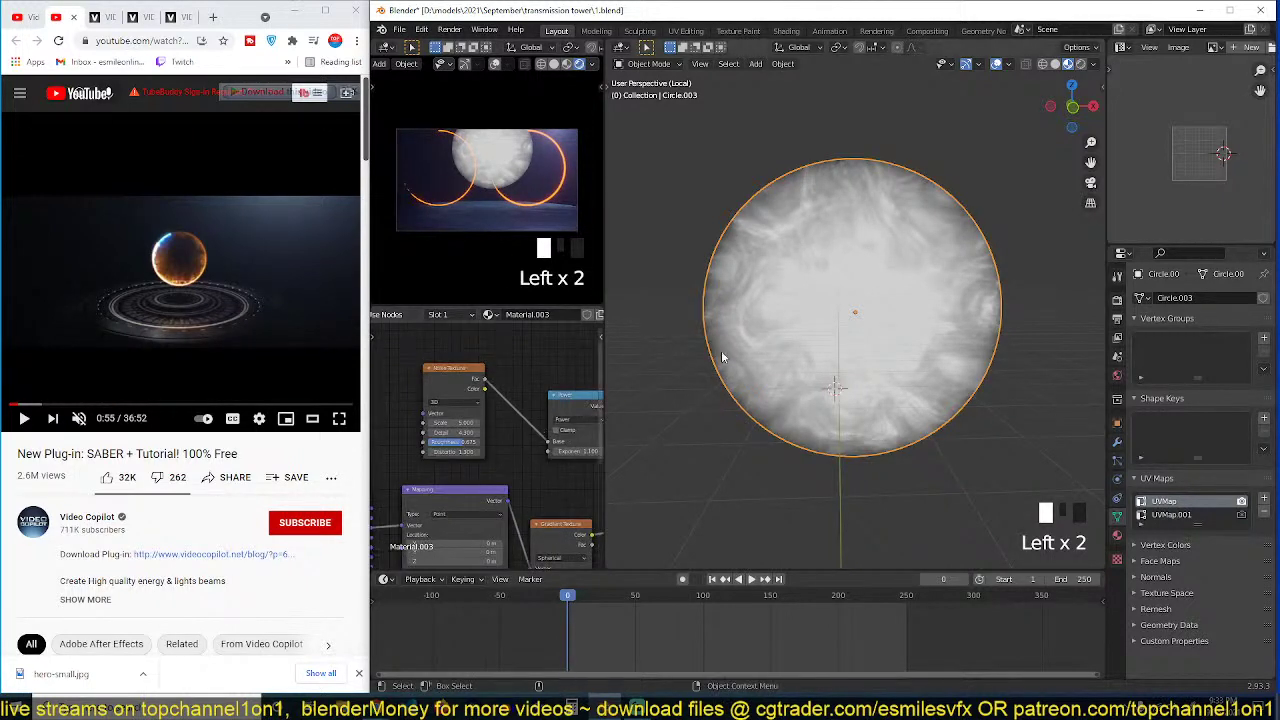
Step: Try shifting the disc's UVs along X and stretching them along Y to test the texture's response
{"action": "key", "text": "Tab"}
{"action": "key", "text": "g"}
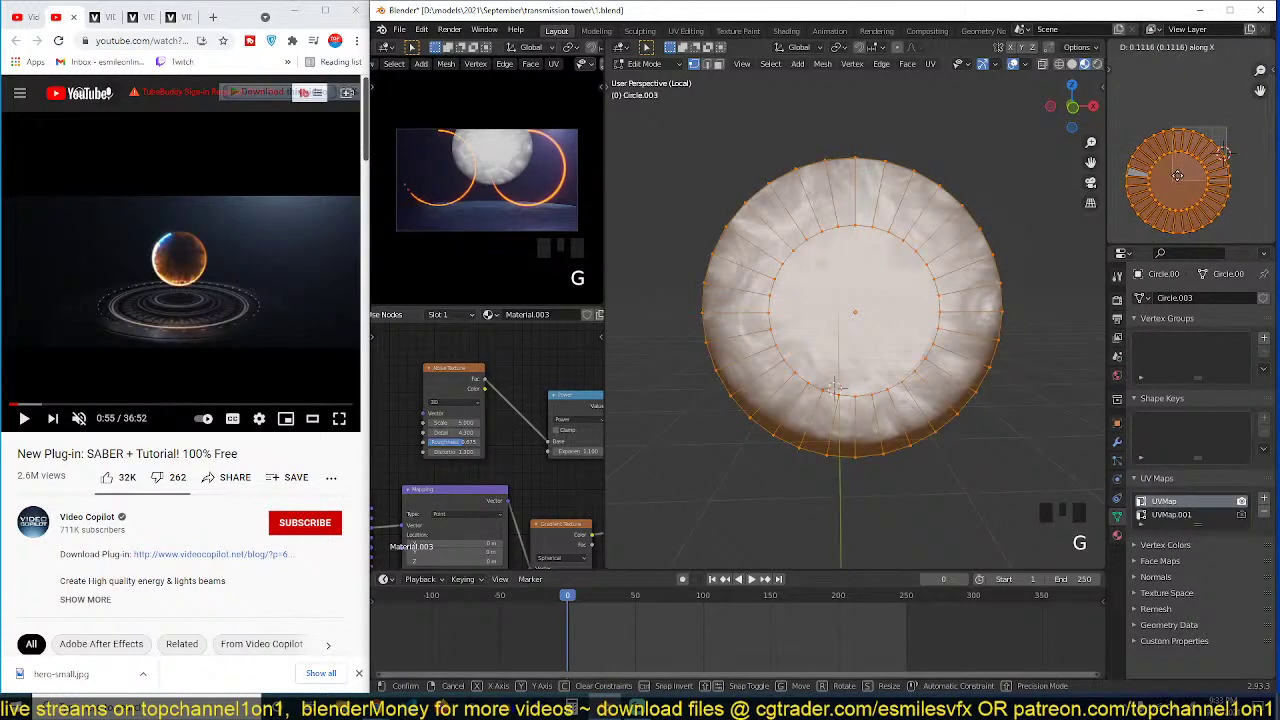
{"action": "key", "text": "s"}
{"action": "key", "text": "y"}
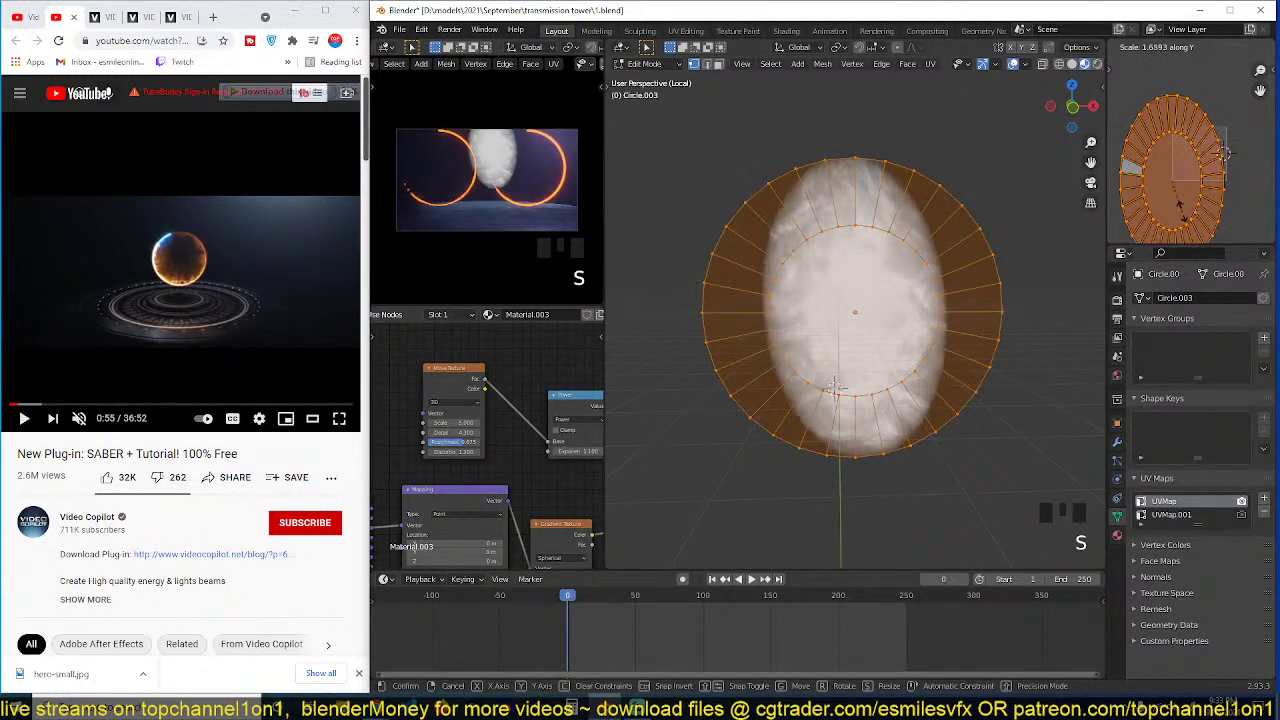
{"action": "key", "text": "s"}
{"action": "key", "text": "Tab"}
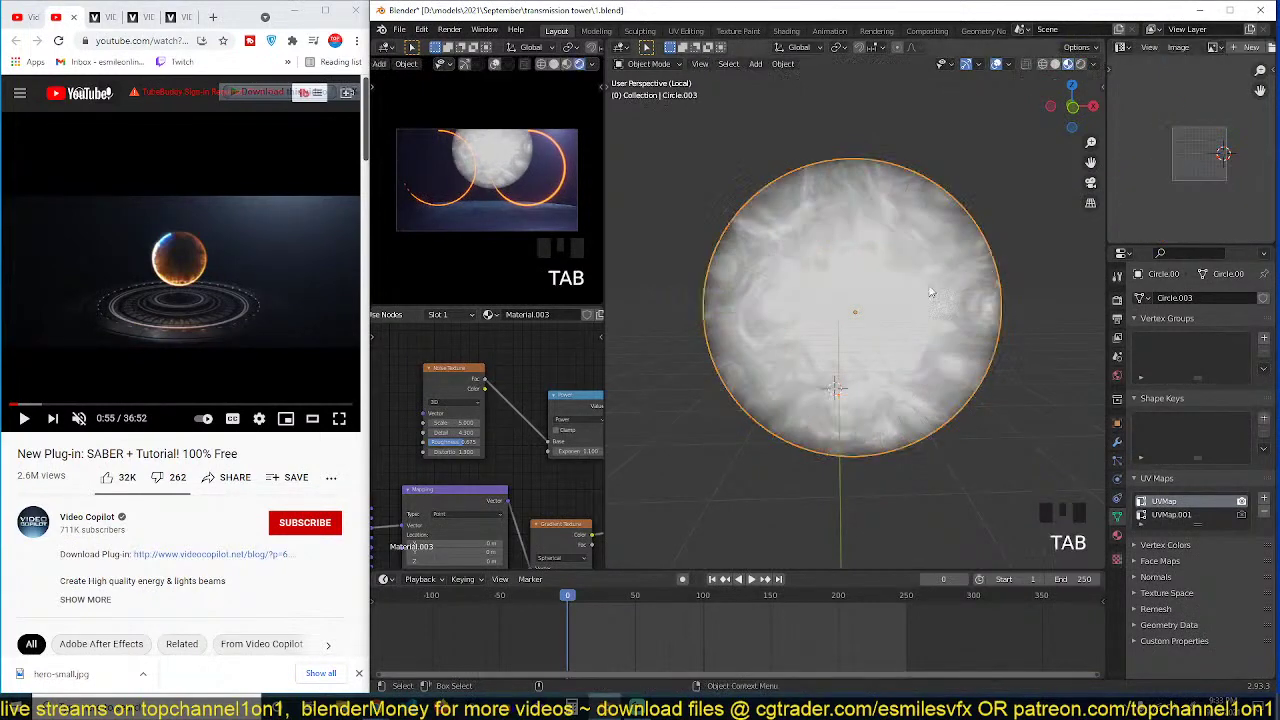
Step: Move the Principled BSDF node down below the Material Output and start adding another shader node
{"action": "scroll", "coordinate": [560, 463], "scroll_direction": "down", "scroll_amount": 4}
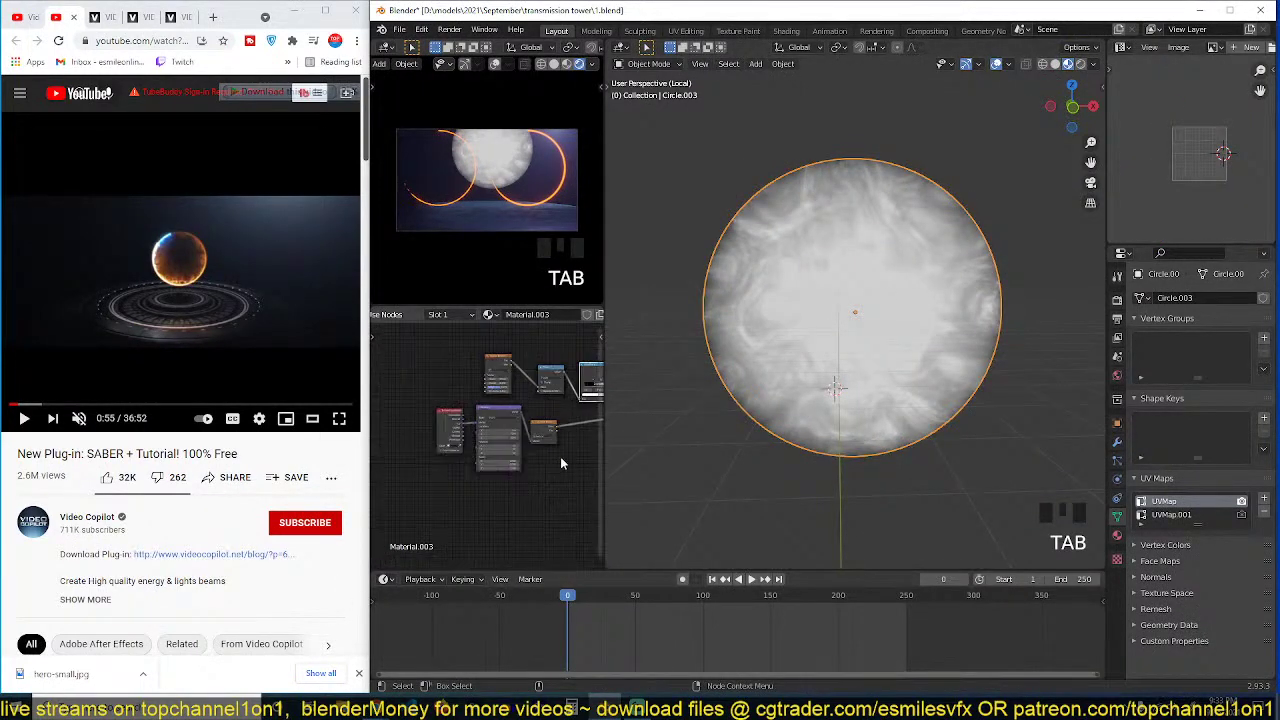
{"action": "middle_click_drag", "start_coordinate": [560, 463], "coordinate": [401, 497]}
{"action": "scroll", "coordinate": [401, 497], "scroll_direction": "up", "scroll_amount": 1}
{"action": "left_click_drag", "start_coordinate": [467, 441], "coordinate": [528, 486]}
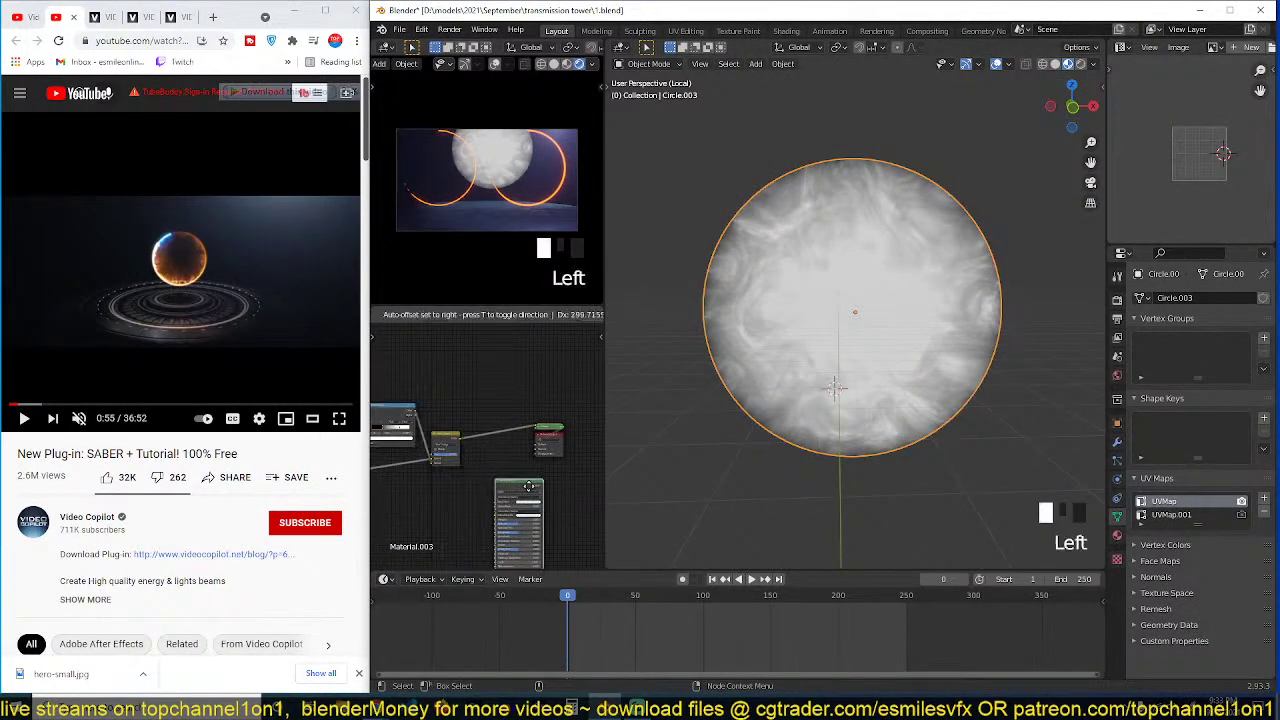
{"action": "key", "text": "shift+a"}
{"action": "mouse_move", "coordinate": [460, 336]}
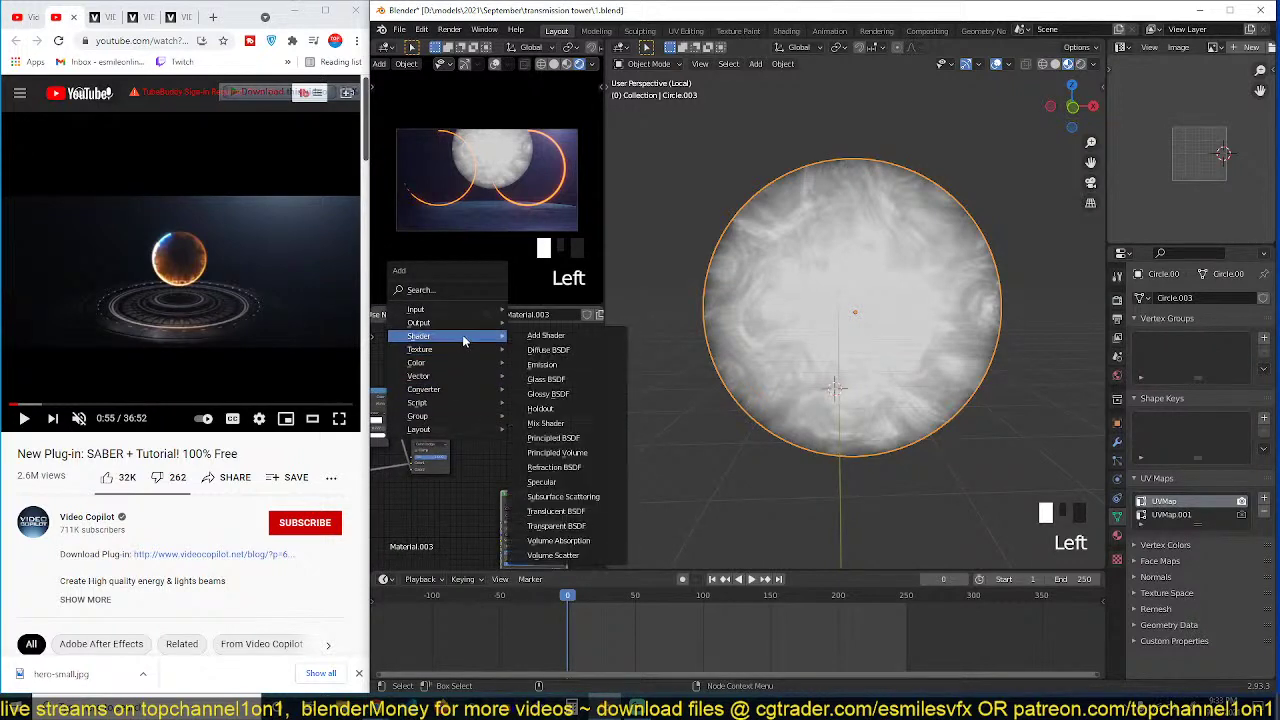
Step: Add an Emission shader and a Transparent BSDF node to the disc's material, placed above the material output
{"action": "left_click", "coordinate": [563, 366]}
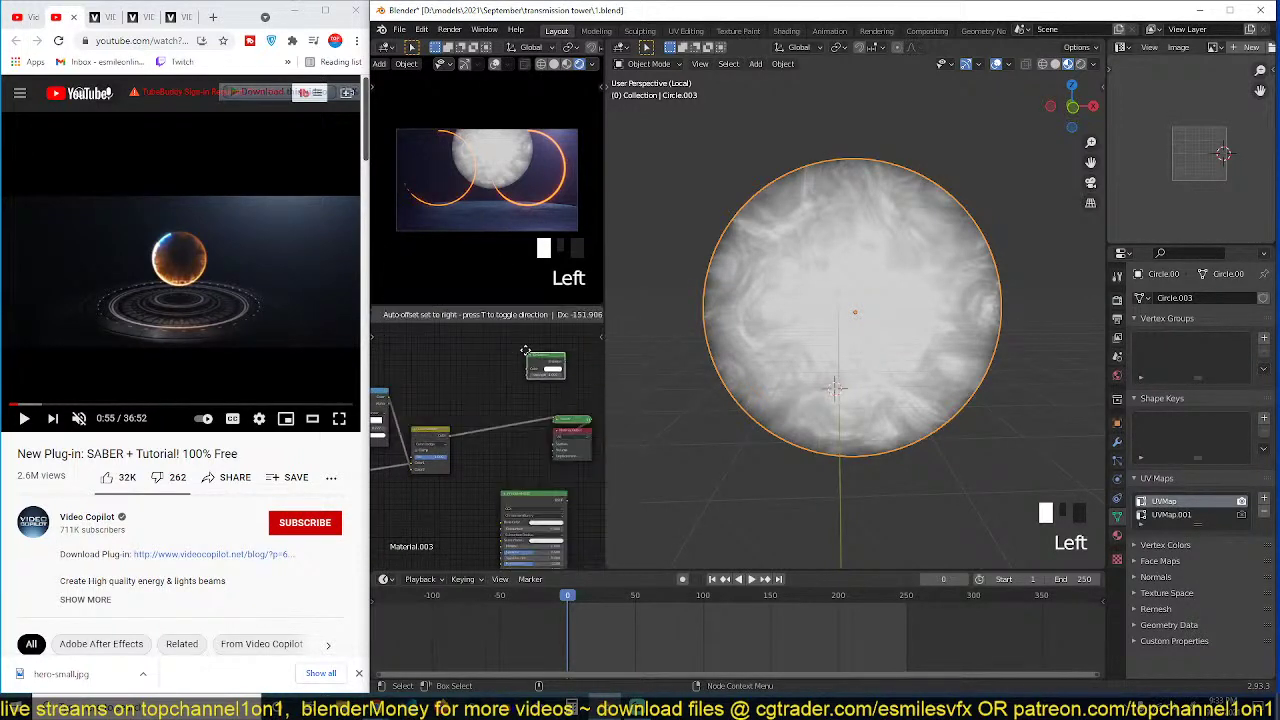
{"action": "left_click", "coordinate": [504, 345]}
{"action": "key", "text": "shift+a"}
{"action": "mouse_move", "coordinate": [477, 347]}
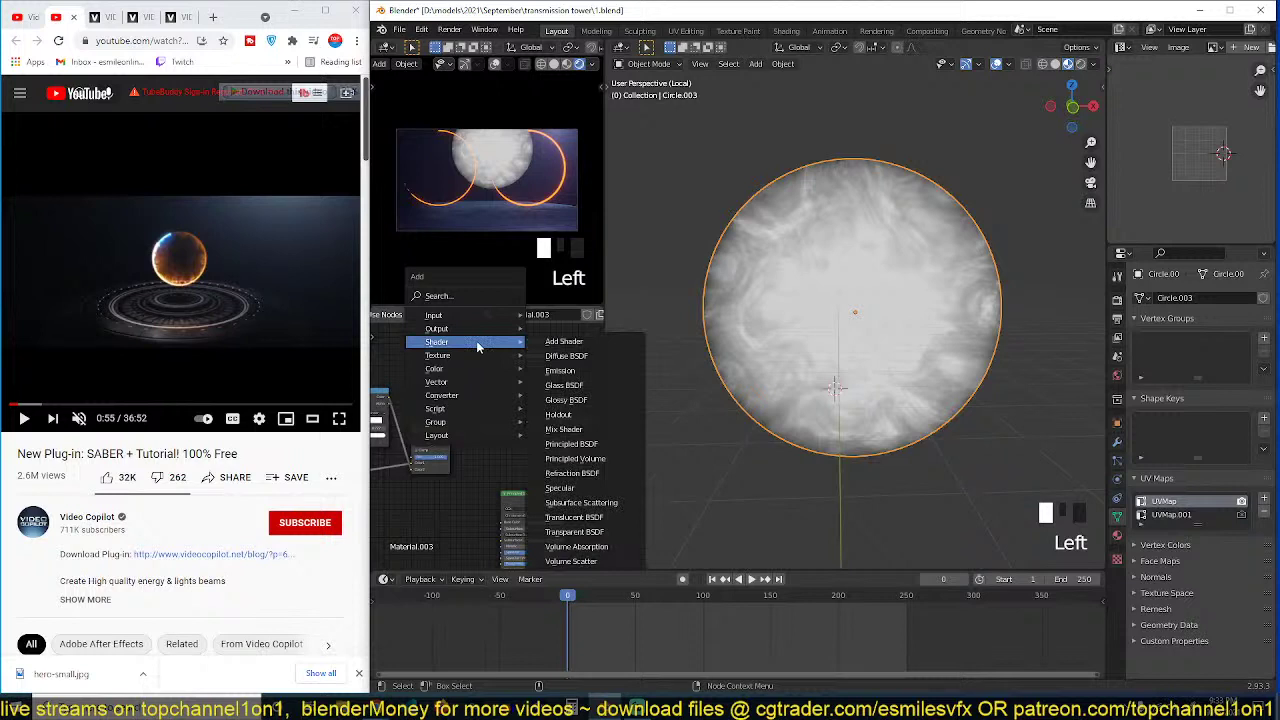
{"action": "left_click", "coordinate": [572, 533]}
{"action": "left_click", "coordinate": [505, 378]}
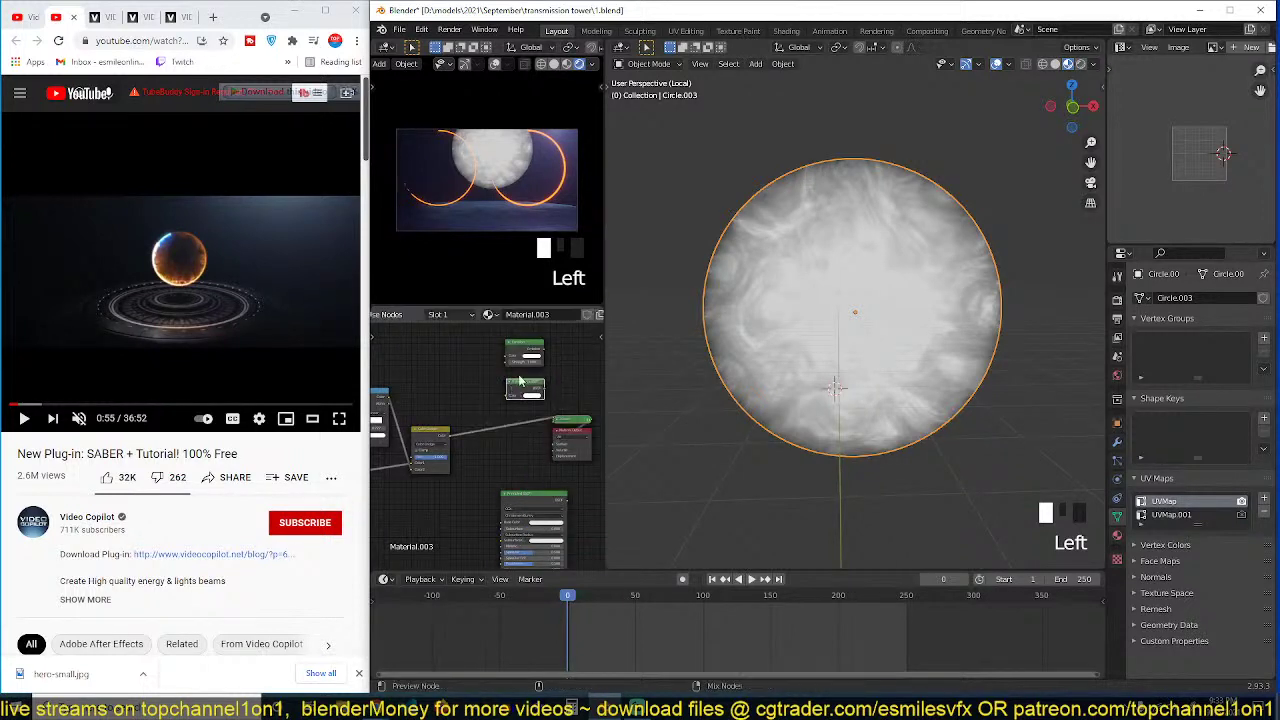
Step: Mix Emission and Transparent BSDF with a Mix Shader driven by the Color Dodge node, connect it to the Material Output, and show the material settings
{"action": "right_click_drag", "start_coordinate": [521, 382], "coordinate": [524, 352], "text": "ctrl+shift"}
{"action": "left_click_drag", "start_coordinate": [446, 433], "coordinate": [472, 405]}
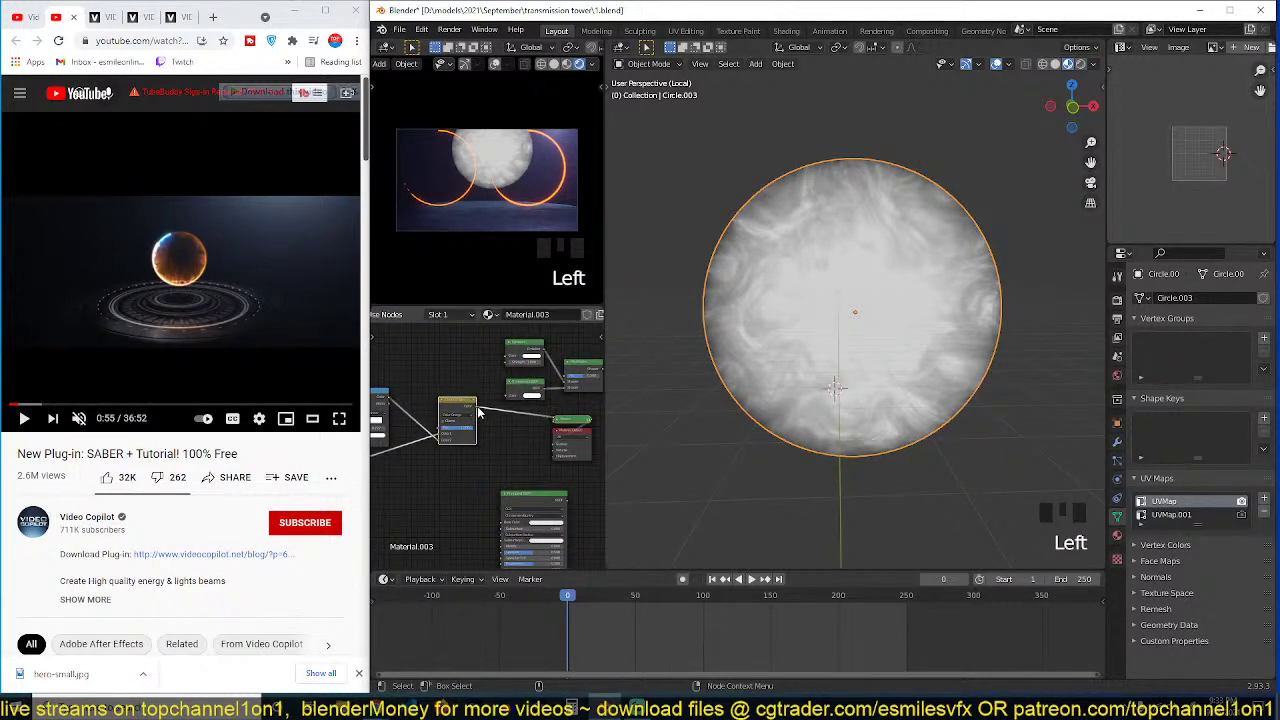
{"action": "left_click", "coordinate": [569, 374]}
{"action": "left_click", "coordinate": [569, 374], "text": "ctrl+shift"}
{"action": "middle_click_drag", "start_coordinate": [541, 385], "coordinate": [460, 418]}
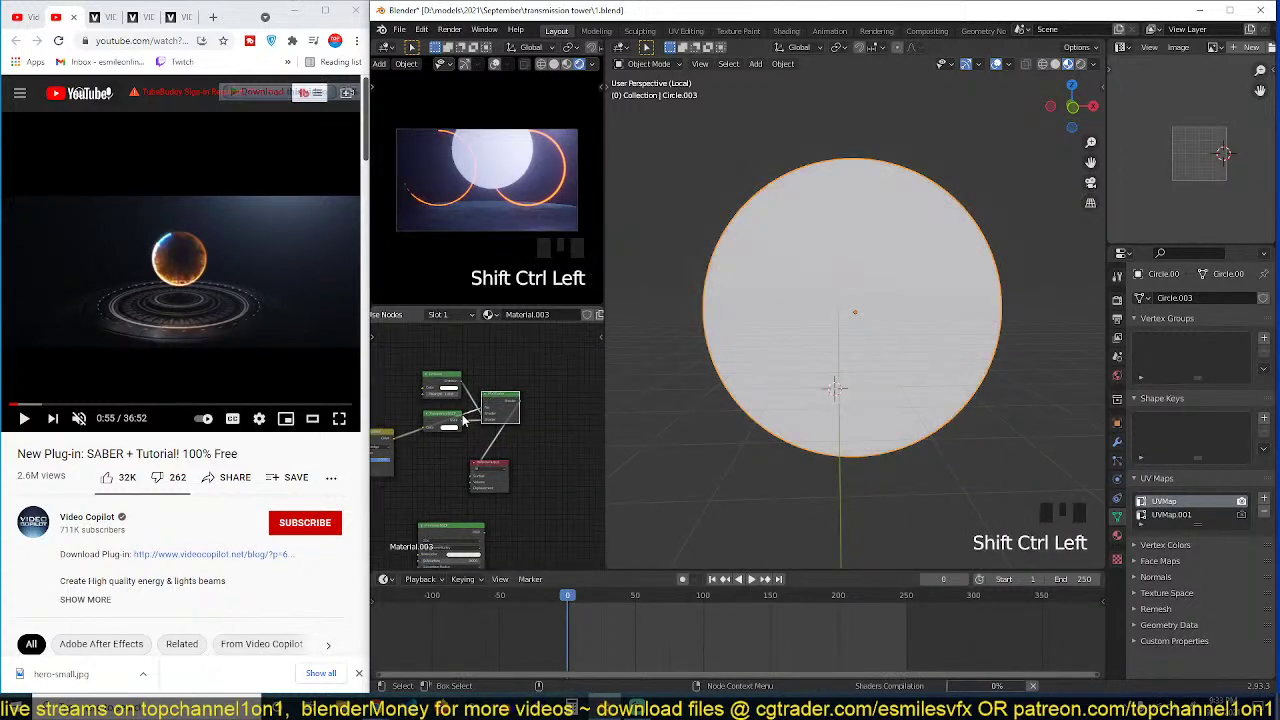
{"action": "left_click_drag", "start_coordinate": [492, 465], "coordinate": [595, 428]}
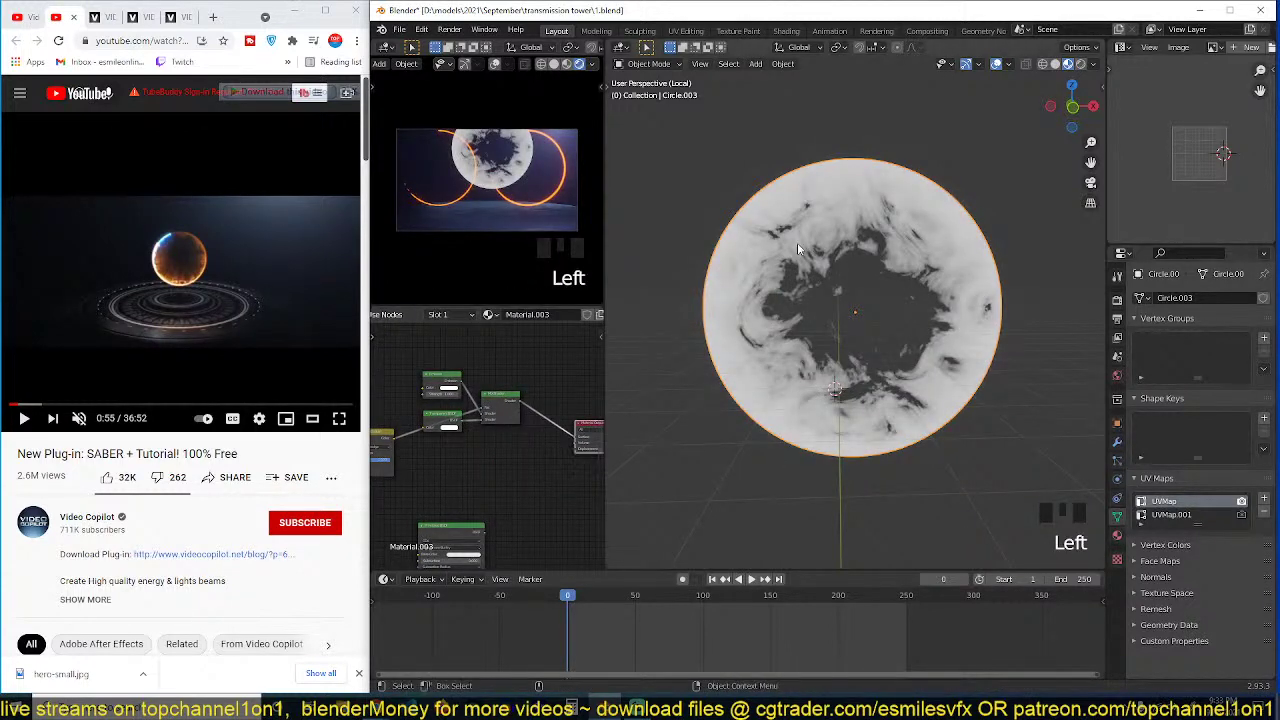
{"action": "left_click", "coordinate": [1117, 536]}
{"action": "scroll", "coordinate": [1192, 583], "scroll_direction": "down", "scroll_amount": 2}
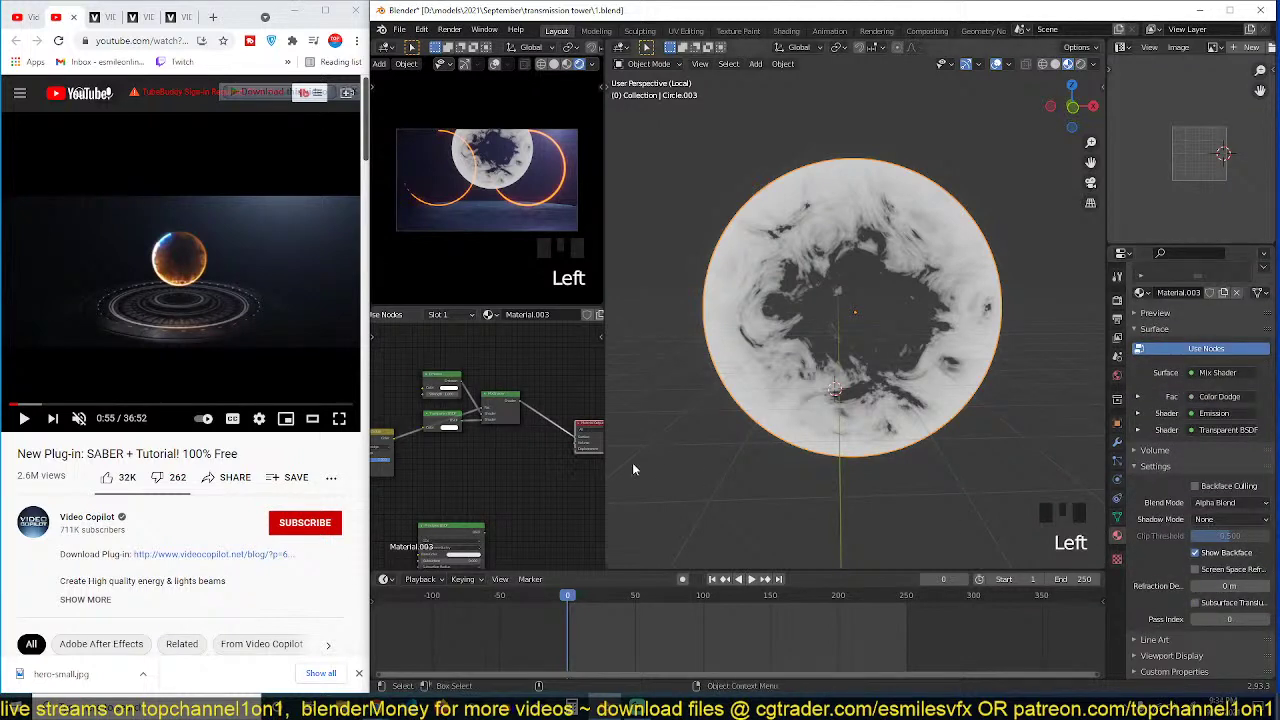
Step: Move the shader and output nodes away from the Color Dodge node to leave a gap between them
{"action": "scroll", "coordinate": [552, 451], "scroll_direction": "up", "scroll_amount": 2}
{"action": "middle_click_drag", "start_coordinate": [474, 440], "coordinate": [514, 453]}
{"action": "scroll", "coordinate": [522, 451], "scroll_direction": "up", "scroll_amount": 3}
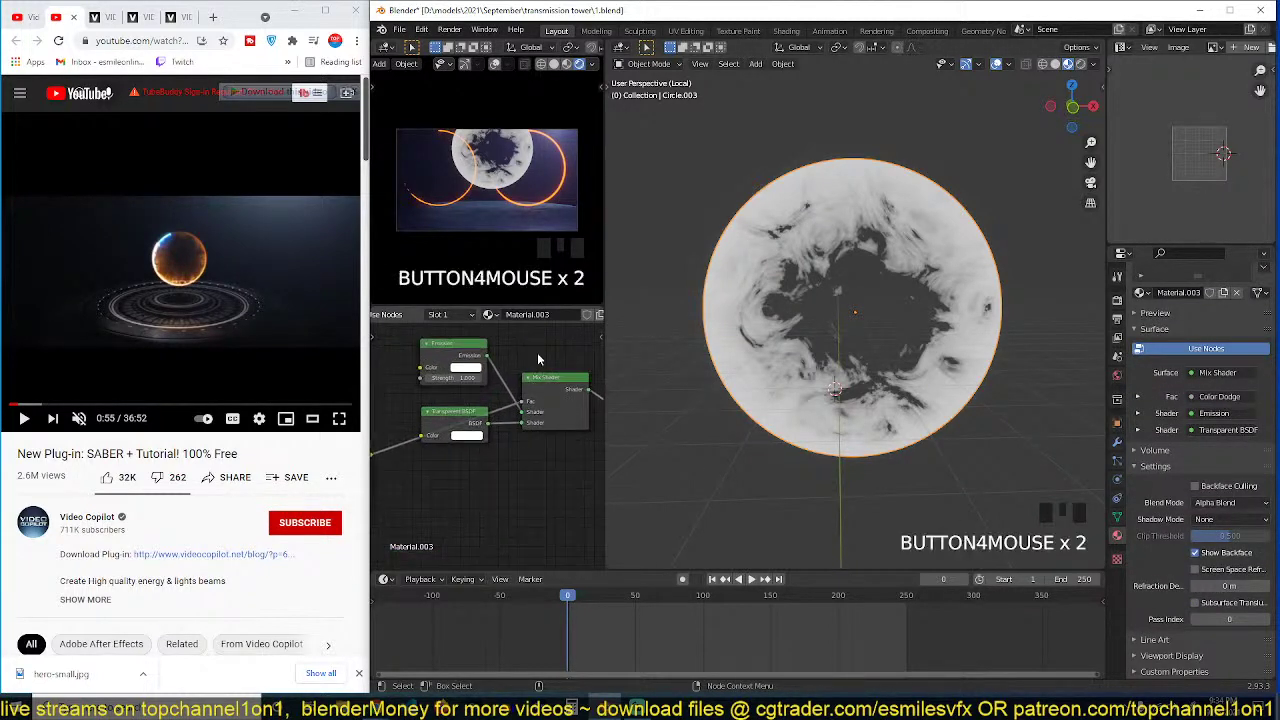
{"action": "scroll", "coordinate": [500, 346], "scroll_direction": "down", "scroll_amount": 4}
{"action": "left_click_drag", "start_coordinate": [432, 354], "coordinate": [583, 473]}
{"action": "left_click_drag", "start_coordinate": [479, 381], "coordinate": [573, 445]}
{"action": "scroll", "coordinate": [469, 411], "scroll_direction": "down", "scroll_amount": 2}
{"action": "middle_click_drag", "start_coordinate": [469, 411], "coordinate": [515, 431]}
{"action": "left_click", "coordinate": [513, 432]}
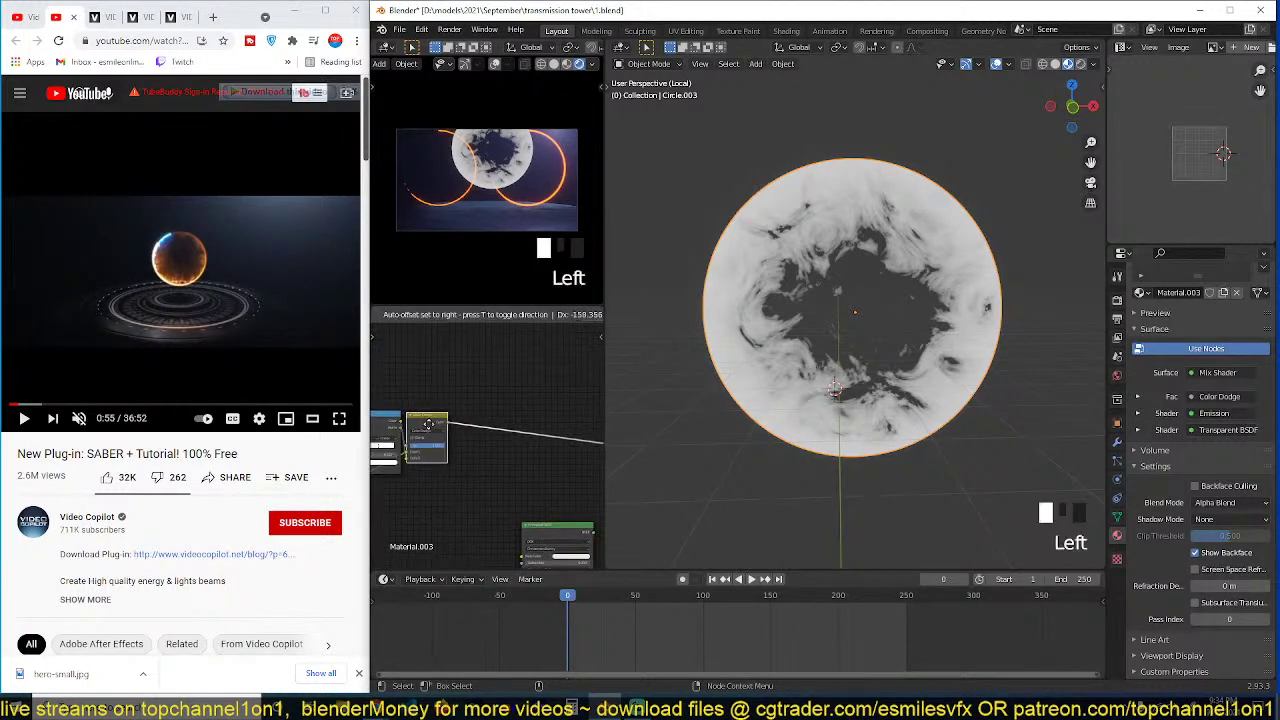
Step: Add a ColorRamp node in the gap between the Color Dodge node and the Emission shader
{"action": "key", "text": "shift+a"}
{"action": "mouse_move", "coordinate": [450, 440]}
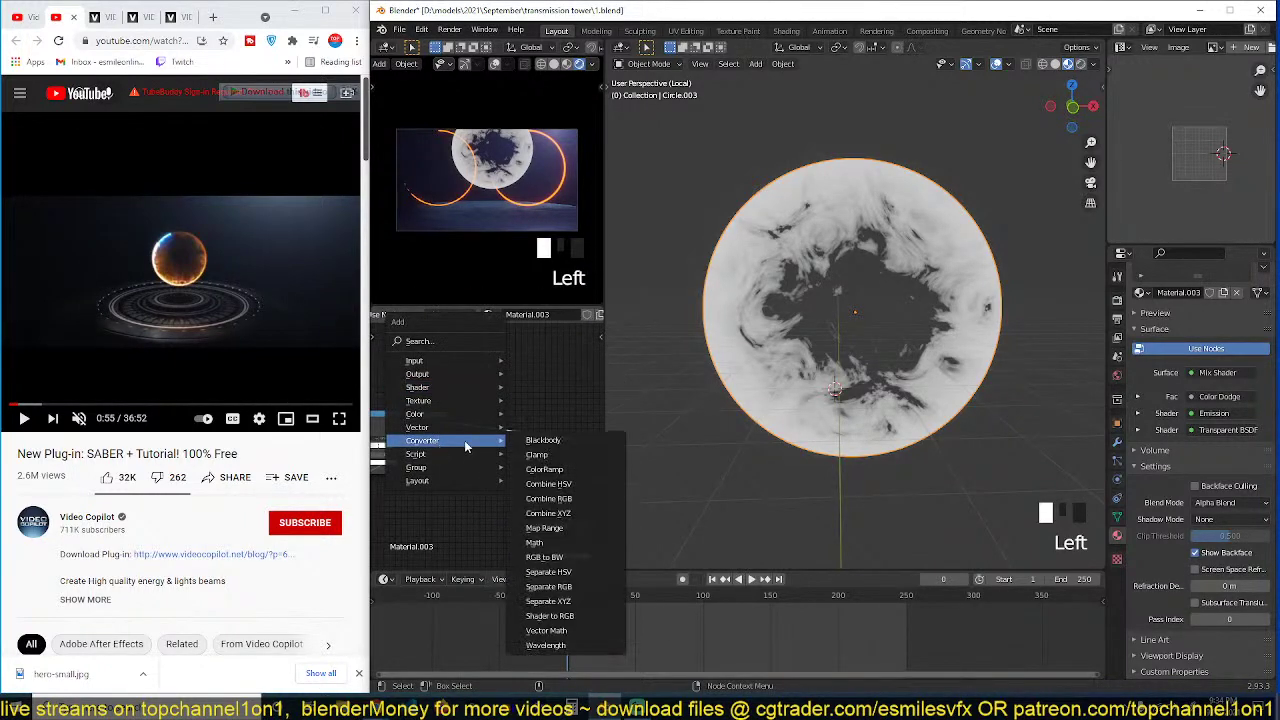
{"action": "left_click", "coordinate": [548, 470]}
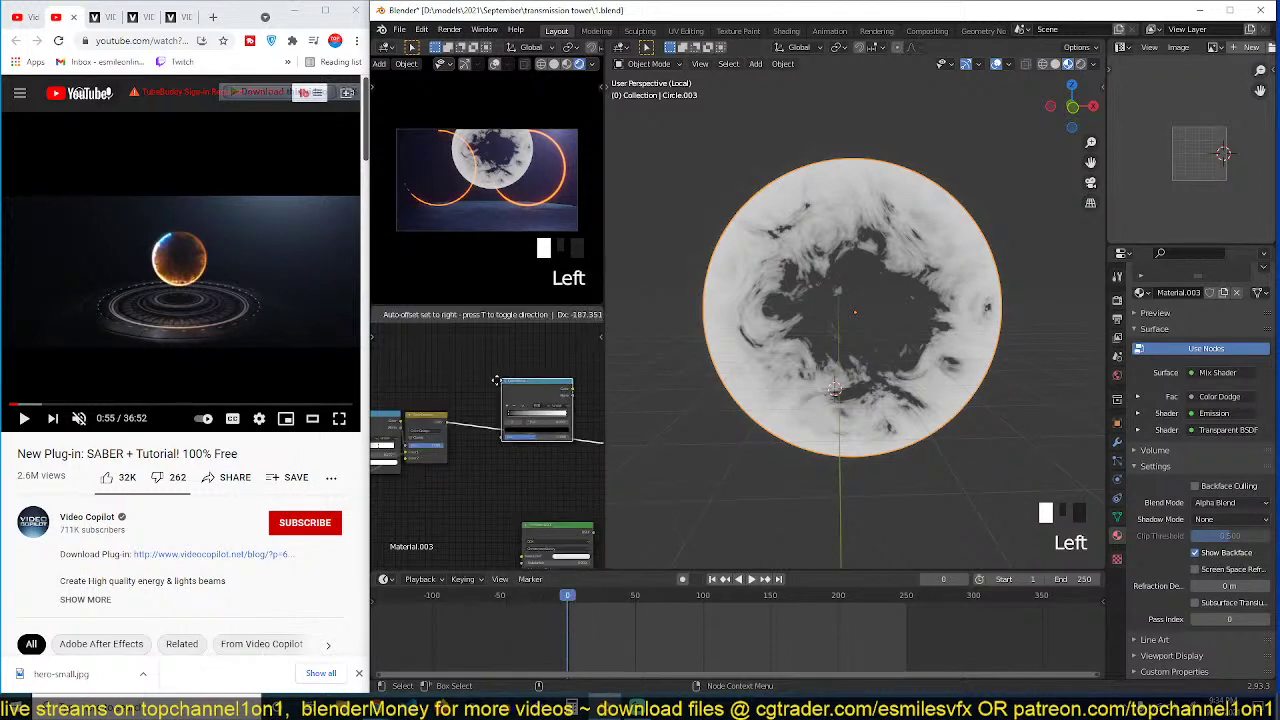
{"action": "left_click", "coordinate": [498, 376]}
{"action": "middle_click_drag", "start_coordinate": [498, 376], "coordinate": [434, 409]}
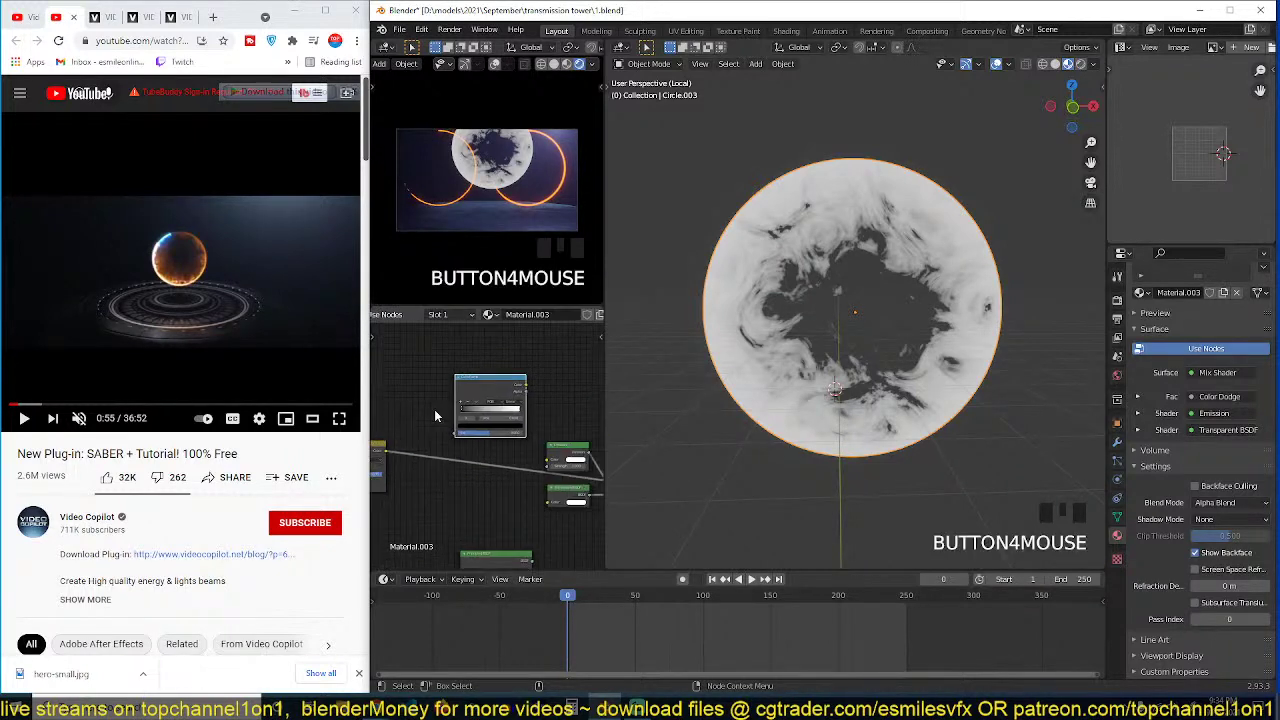
Step: Link the Color Dodge output to the ColorRamp's Fac and the ramp's Color to the Emission color
{"action": "left_click_drag", "start_coordinate": [386, 451], "coordinate": [456, 434]}
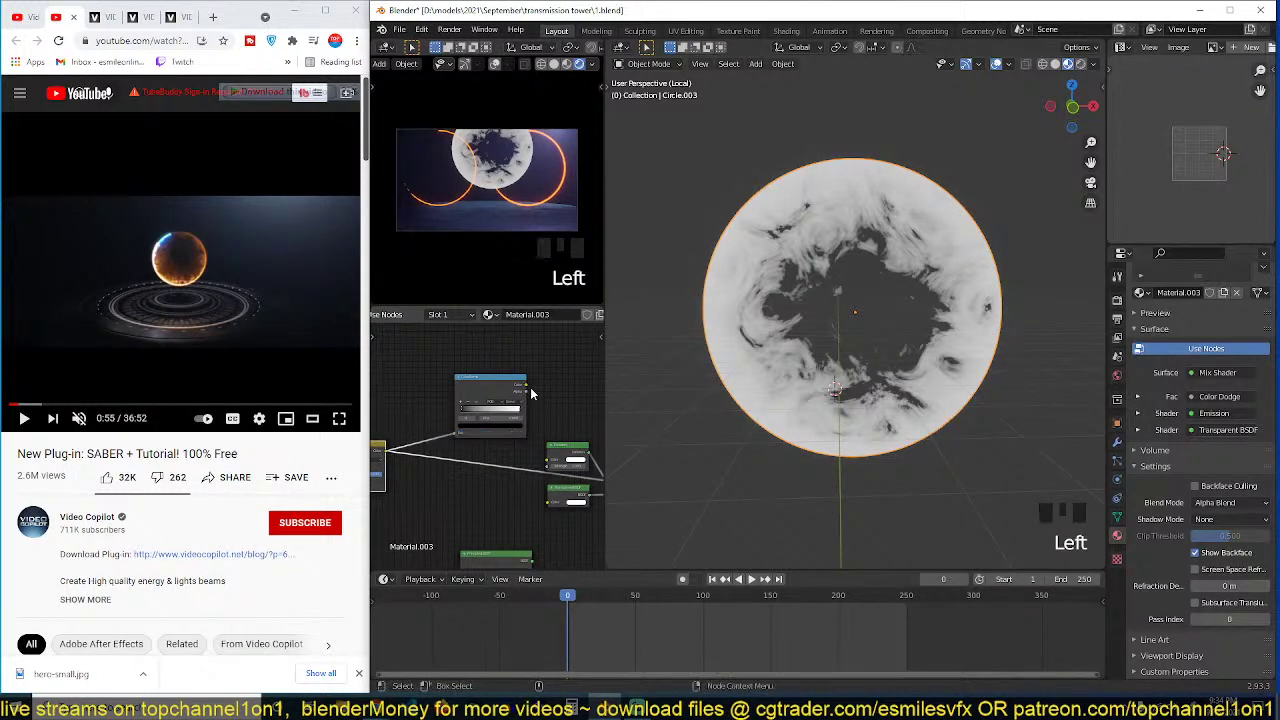
{"action": "left_click_drag", "start_coordinate": [526, 386], "coordinate": [544, 418]}
{"action": "left_click_drag", "start_coordinate": [549, 464], "coordinate": [549, 463]}
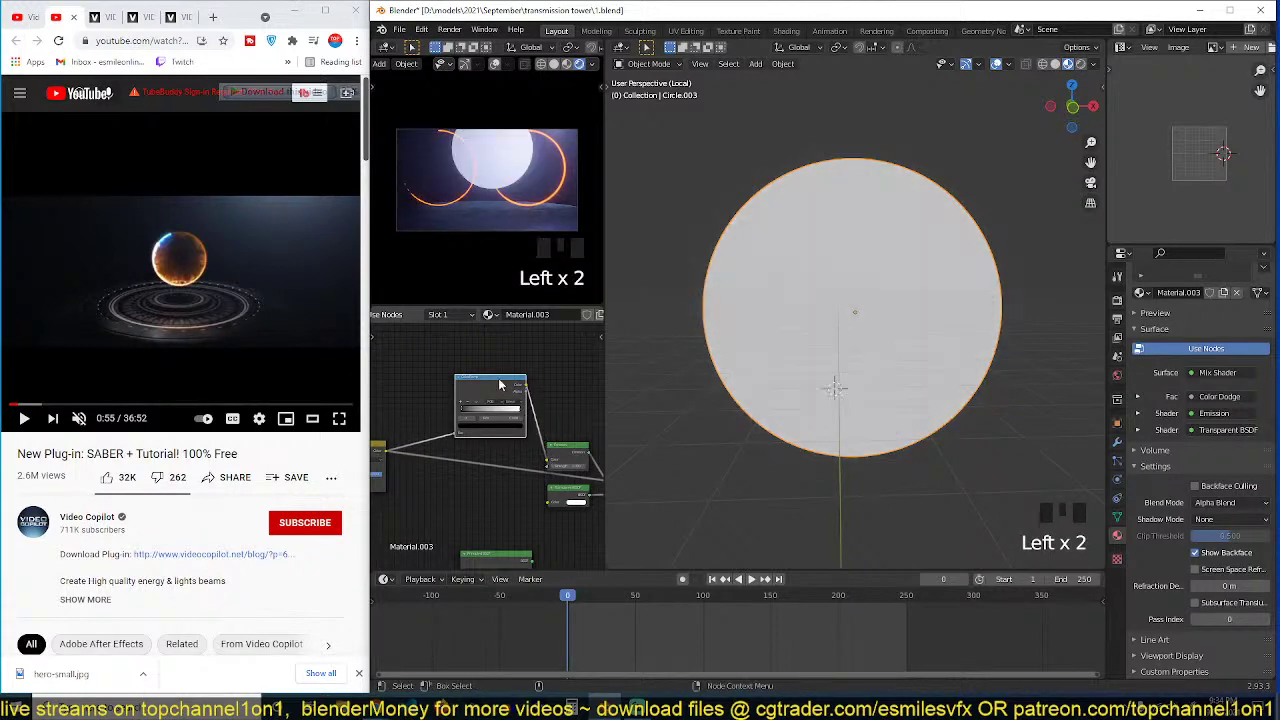
{"action": "left_click_drag", "start_coordinate": [495, 380], "coordinate": [473, 373]}
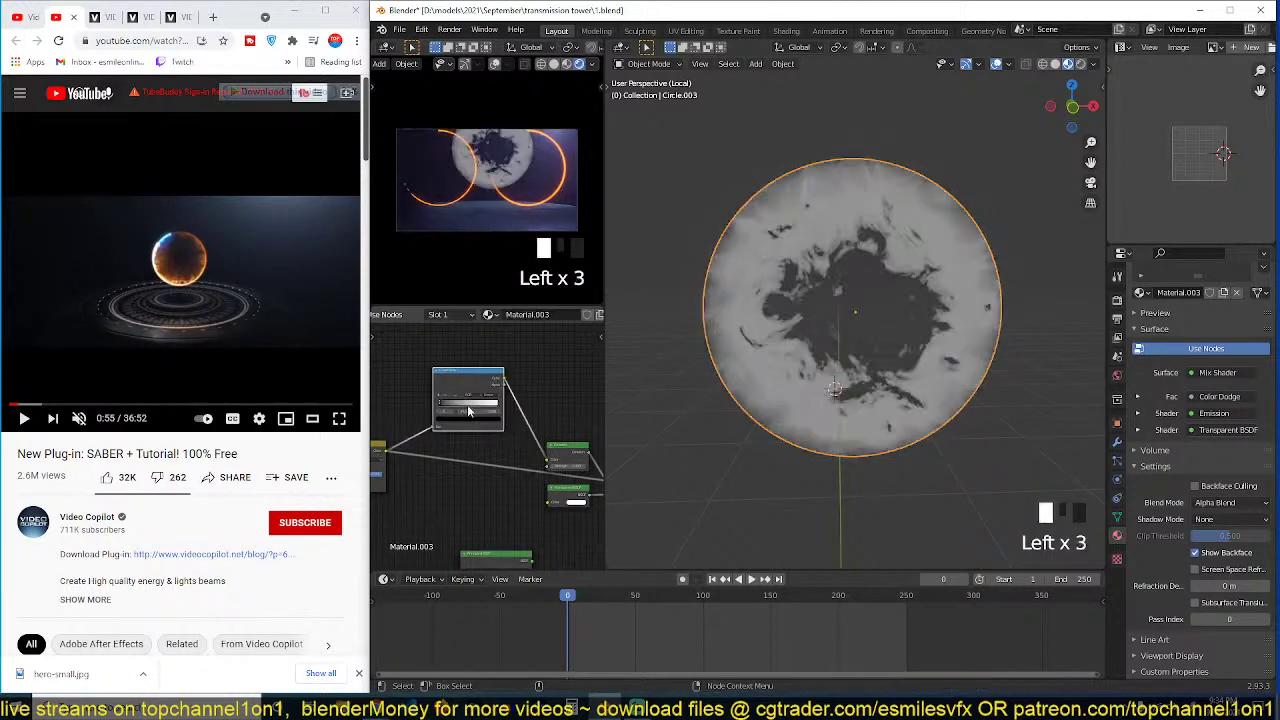
Step: Search Google for "fire gradient" in a new browser tab, skim the results and close the tab
{"action": "left_click", "coordinate": [213, 18]}
{"action": "type", "text": "fi"}
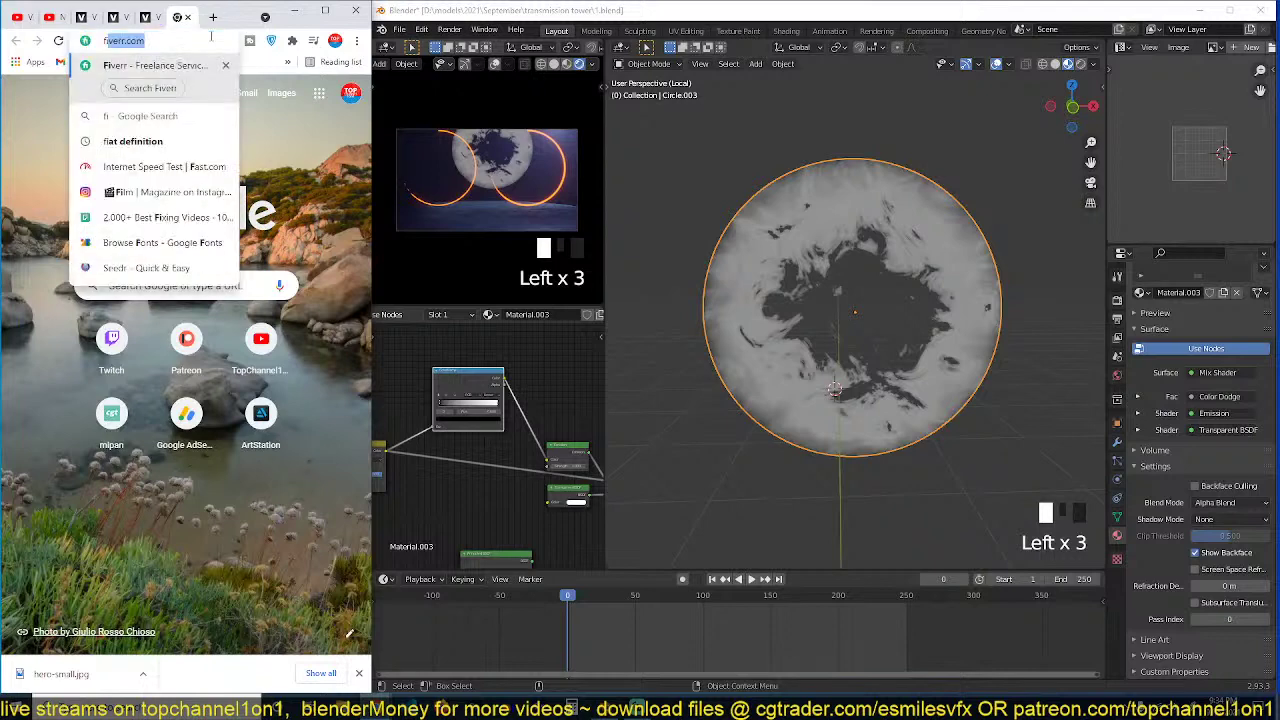
{"action": "type", "text": "re g"}
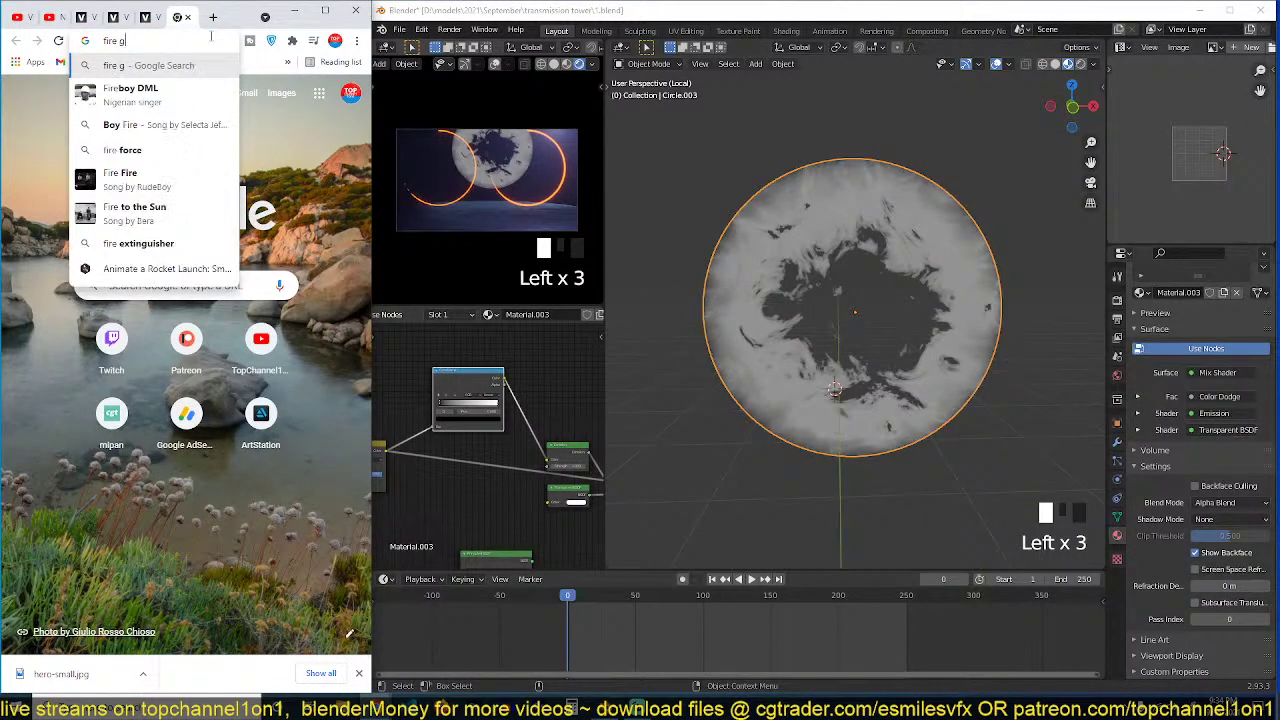
{"action": "type", "text": "radient"}
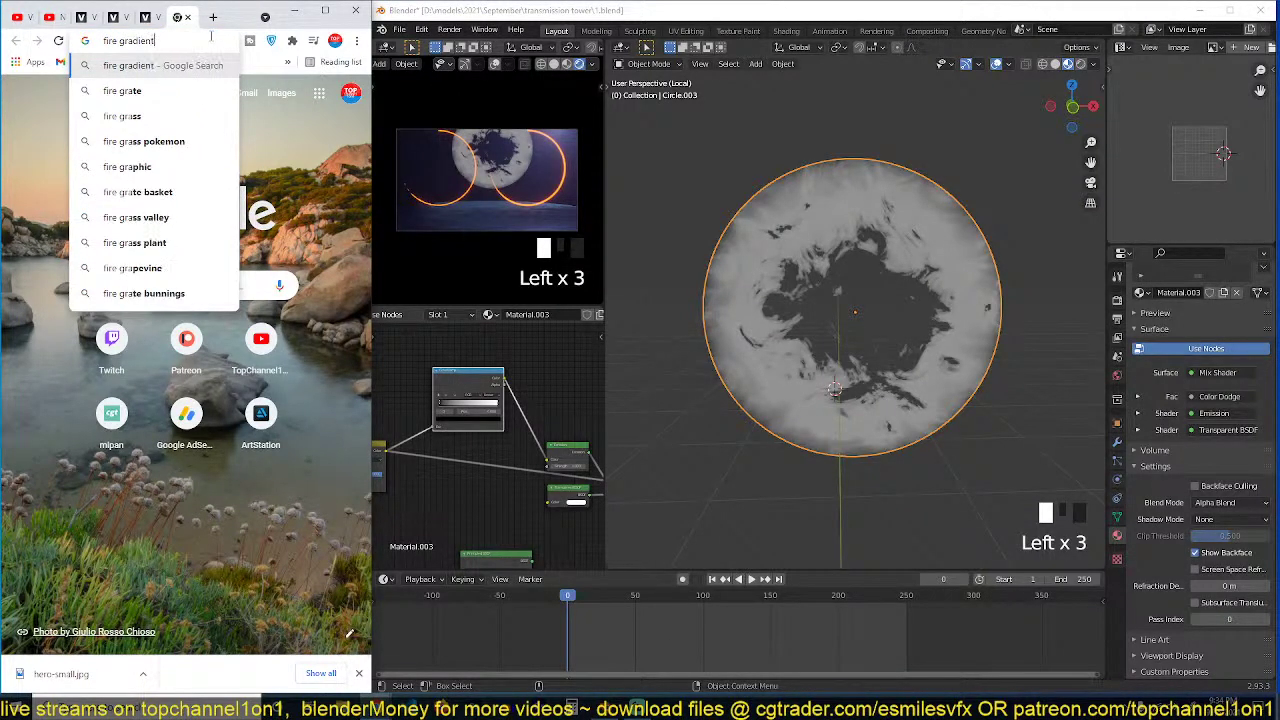
{"action": "key", "text": "Return"}
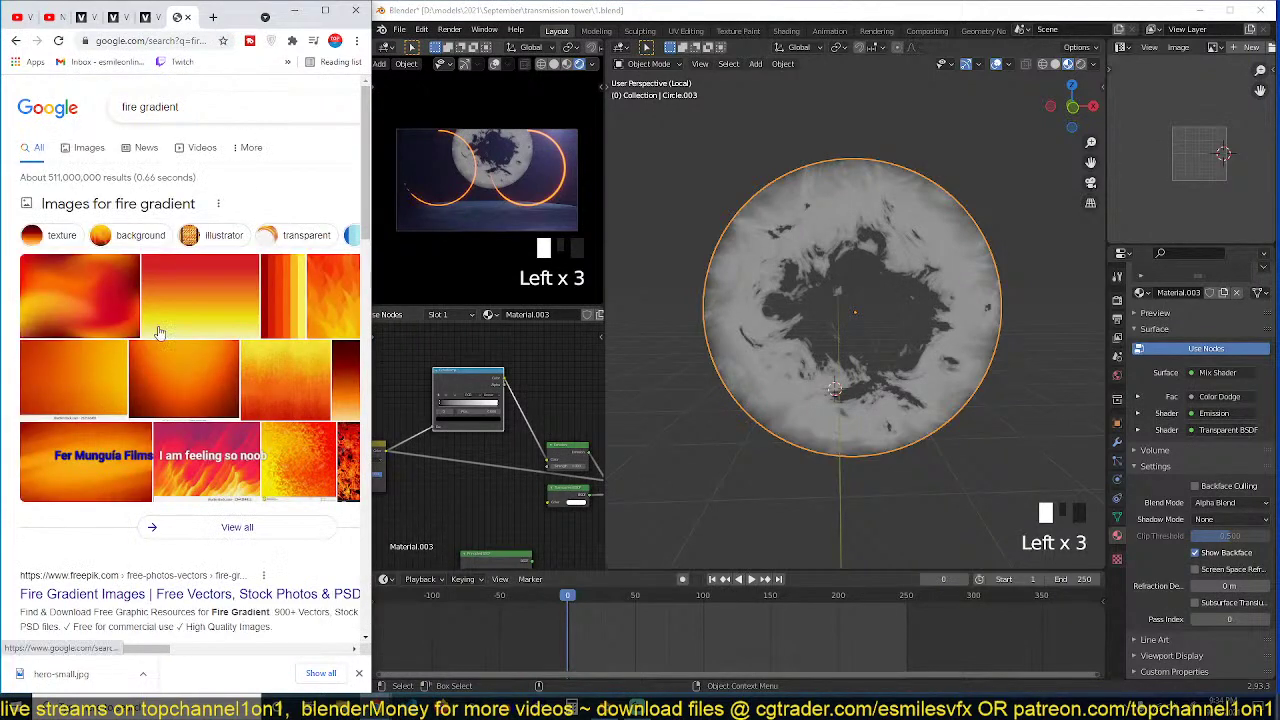
{"action": "scroll", "coordinate": [228, 170], "scroll_direction": "down", "scroll_amount": 4}
{"action": "left_click", "coordinate": [187, 17]}
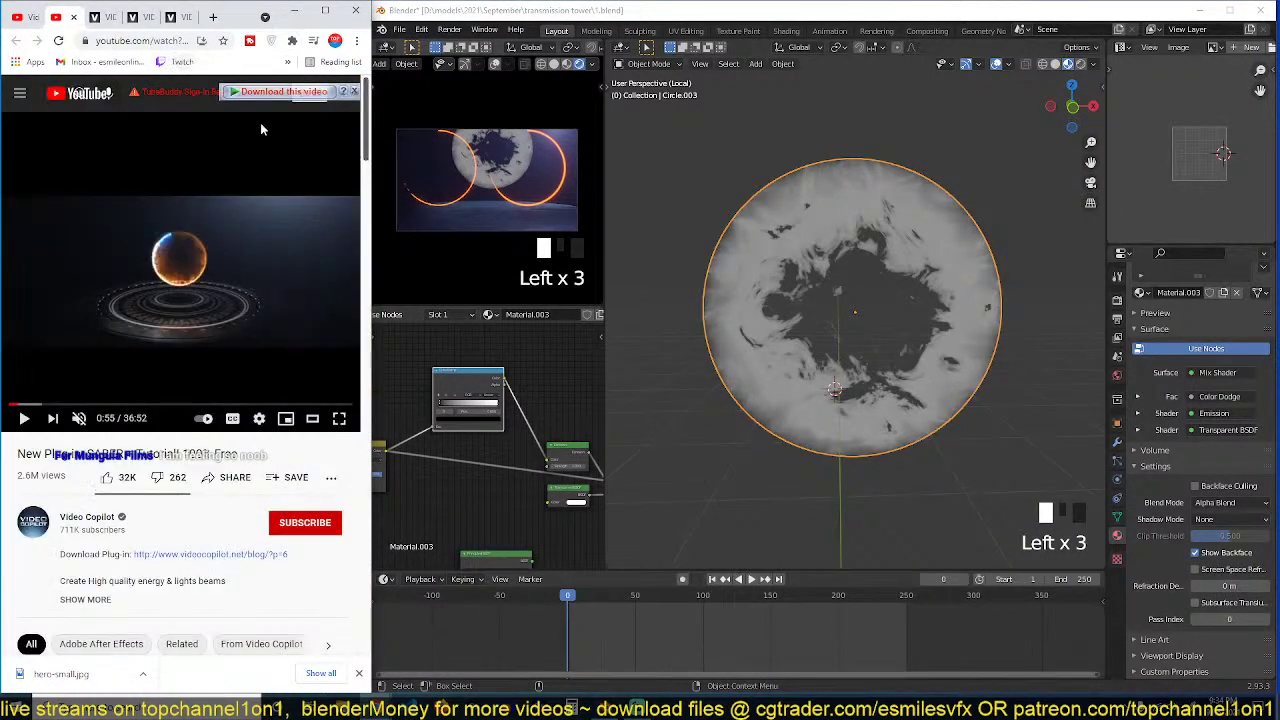
Step: Change the ColorRamp's white end stop to orange in Blender
{"action": "scroll", "coordinate": [516, 414], "scroll_direction": "up", "scroll_amount": 2}
{"action": "middle_click_drag", "start_coordinate": [502, 408], "coordinate": [500, 417]}
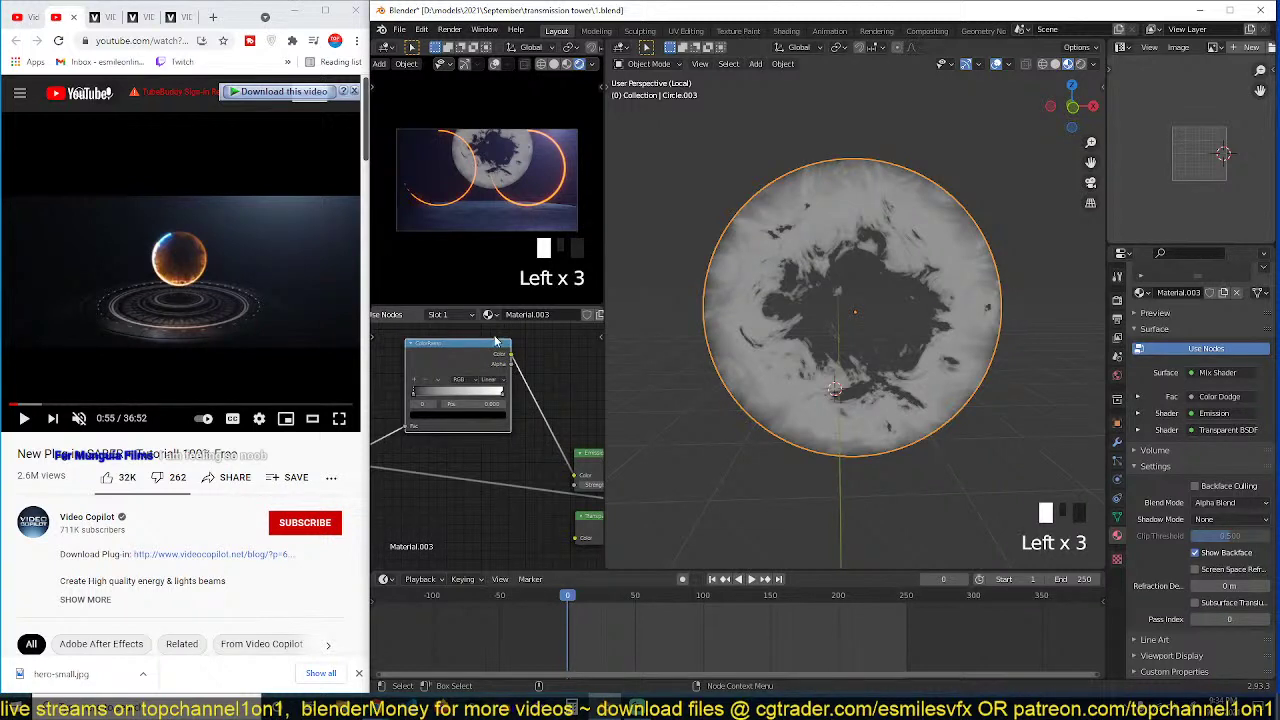
{"action": "scroll", "coordinate": [503, 401], "scroll_direction": "up", "scroll_amount": 2}
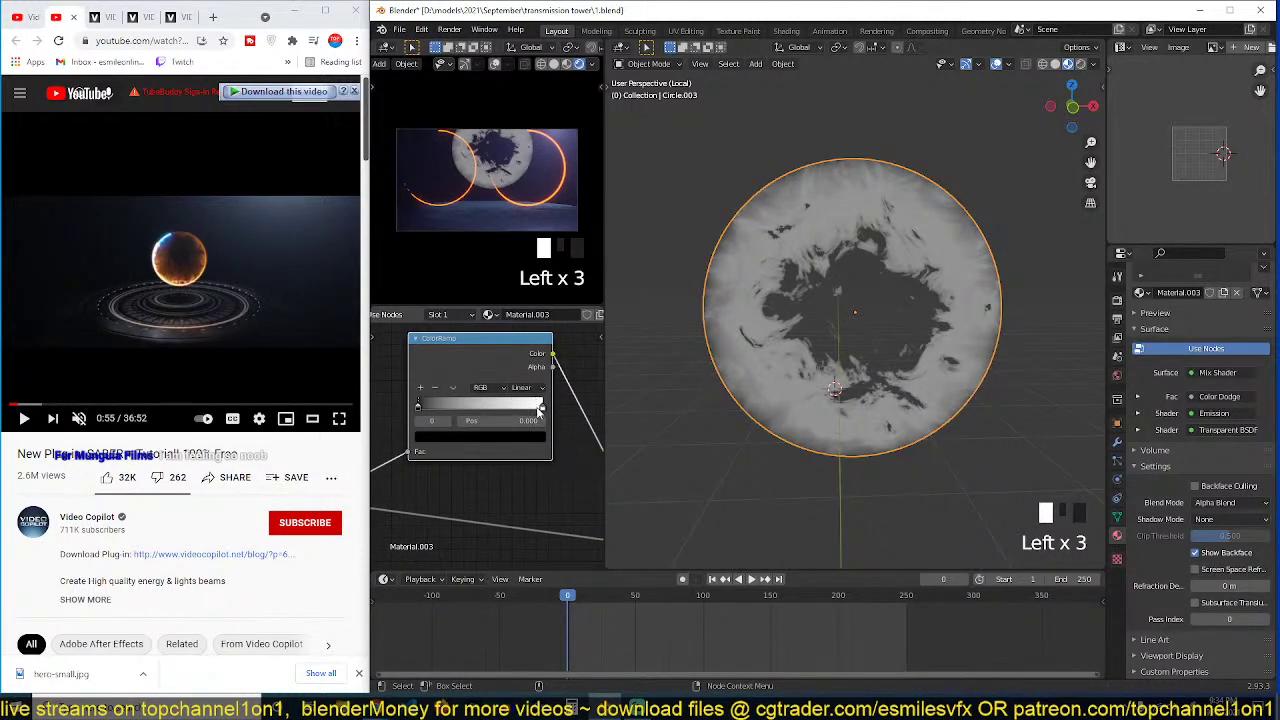
{"action": "left_click", "coordinate": [541, 406]}
{"action": "left_click", "coordinate": [534, 437]}
{"action": "left_click_drag", "start_coordinate": [482, 318], "coordinate": [438, 344]}
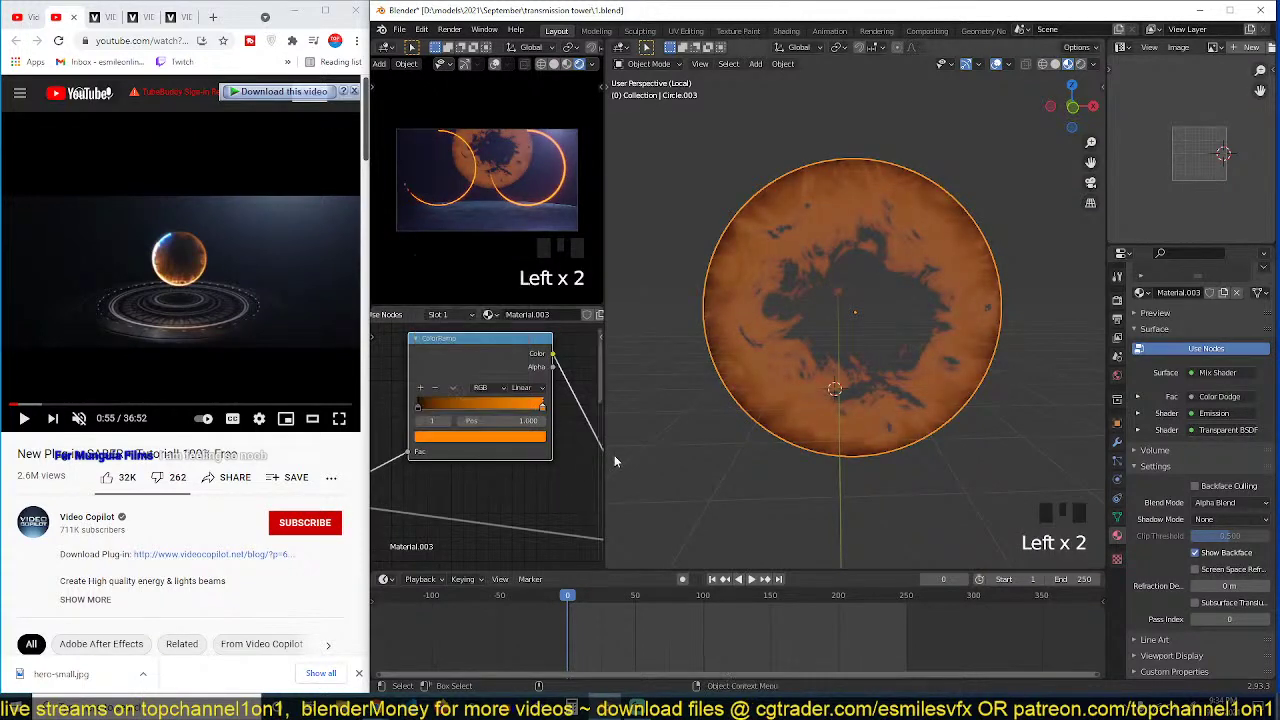
Step: Add two intermediate stops to the ColorRamp and make its end stop near-white
{"action": "left_click", "coordinate": [420, 389]}
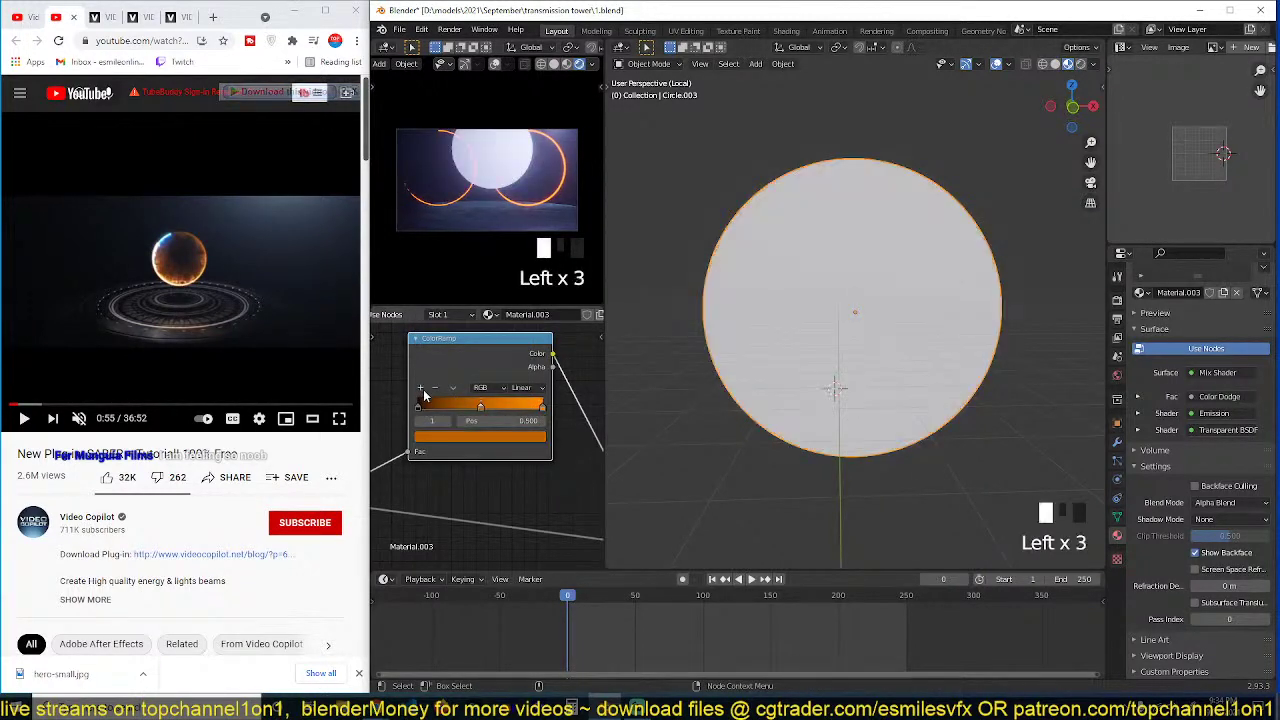
{"action": "left_click", "coordinate": [478, 409]}
{"action": "left_click", "coordinate": [482, 436]}
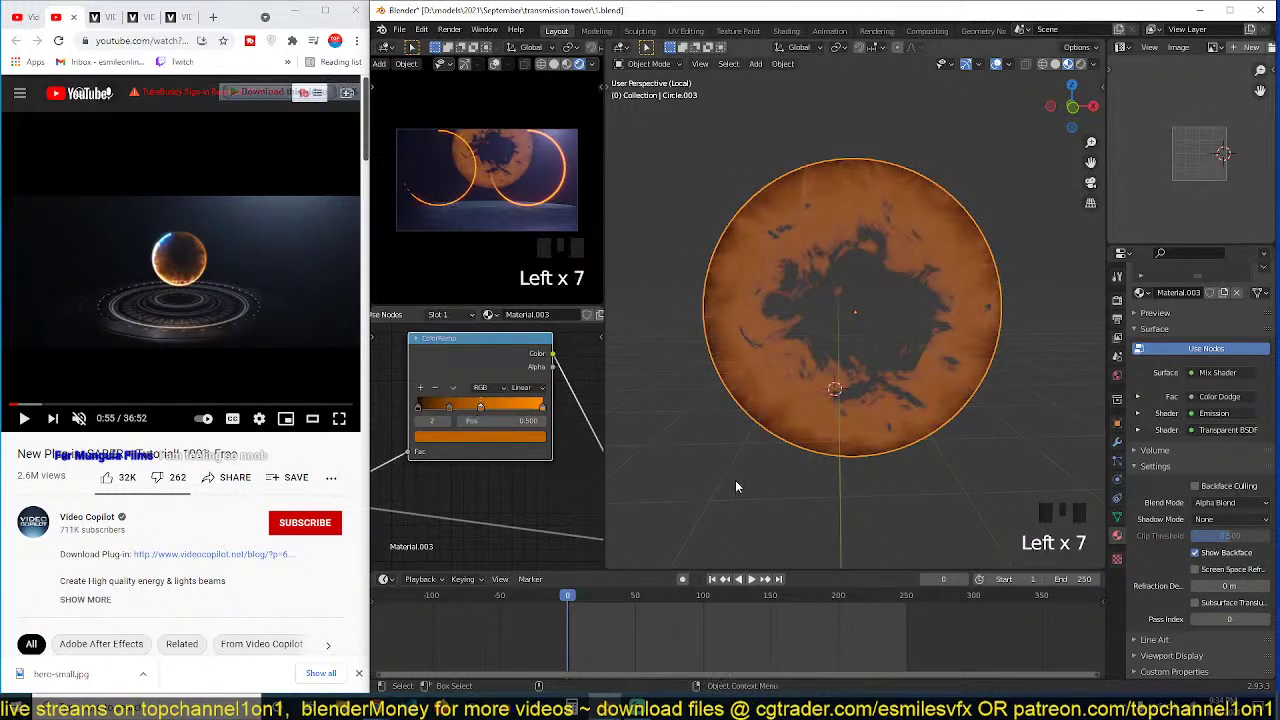
{"action": "left_click", "coordinate": [482, 436]}
{"action": "left_click", "coordinate": [466, 305]}
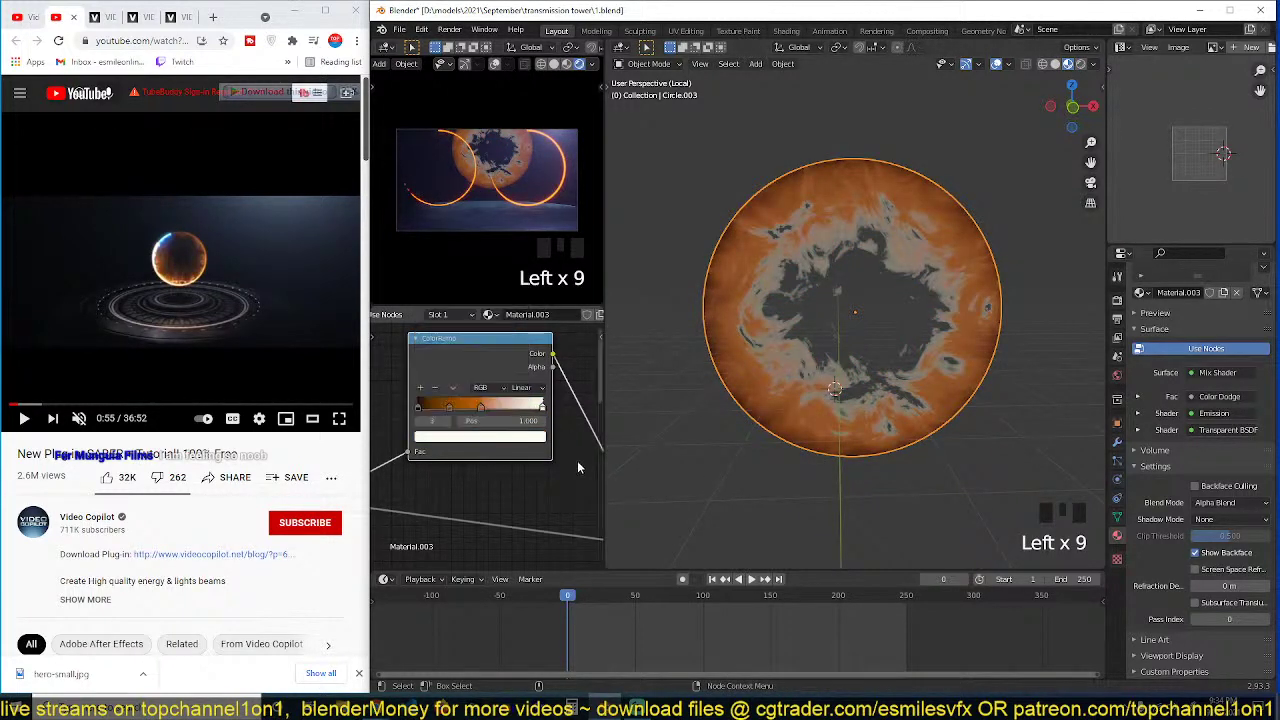
Step: Move the ColorRamp's third stop to position 0.568 and recolor it orange-red
{"action": "left_click", "coordinate": [489, 408]}
{"action": "left_click", "coordinate": [491, 441]}
{"action": "left_click", "coordinate": [482, 298]}
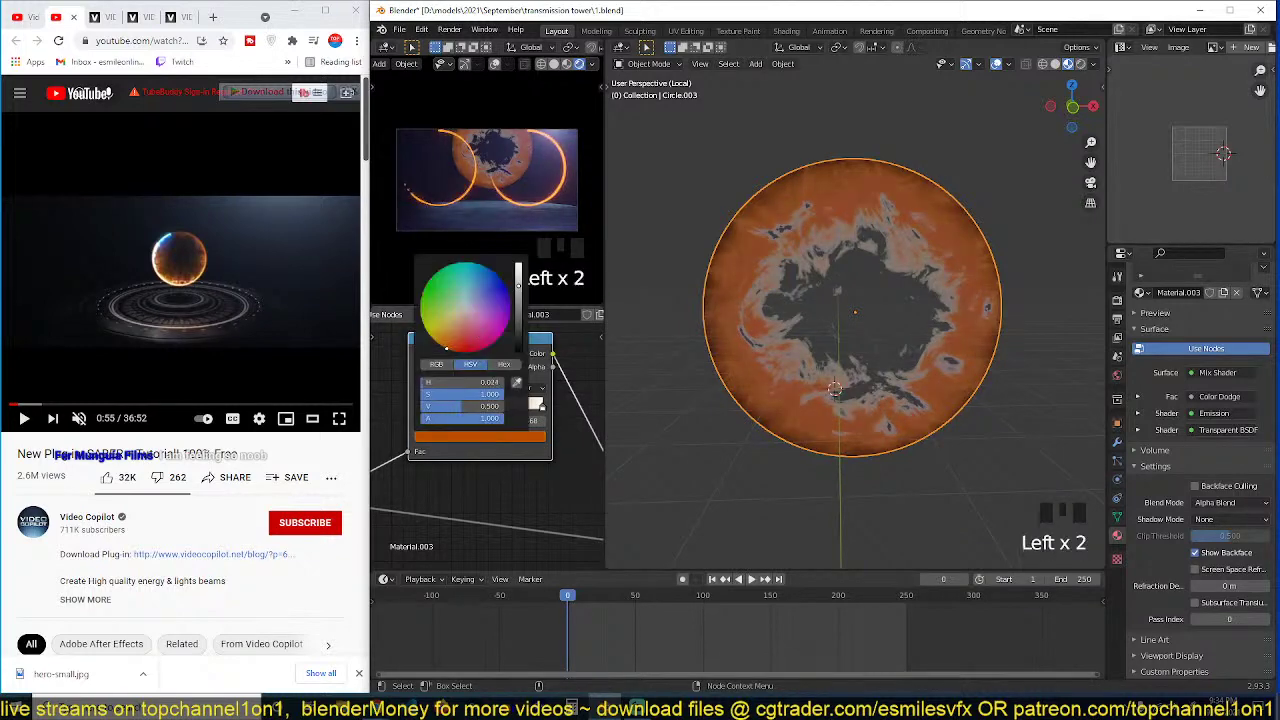
Step: Search Google Images for "fire gradient" in a new browser tab and look through the pictures for a fire color reference
{"action": "left_click", "coordinate": [211, 19]}
{"action": "type", "text": "fire gradient"}
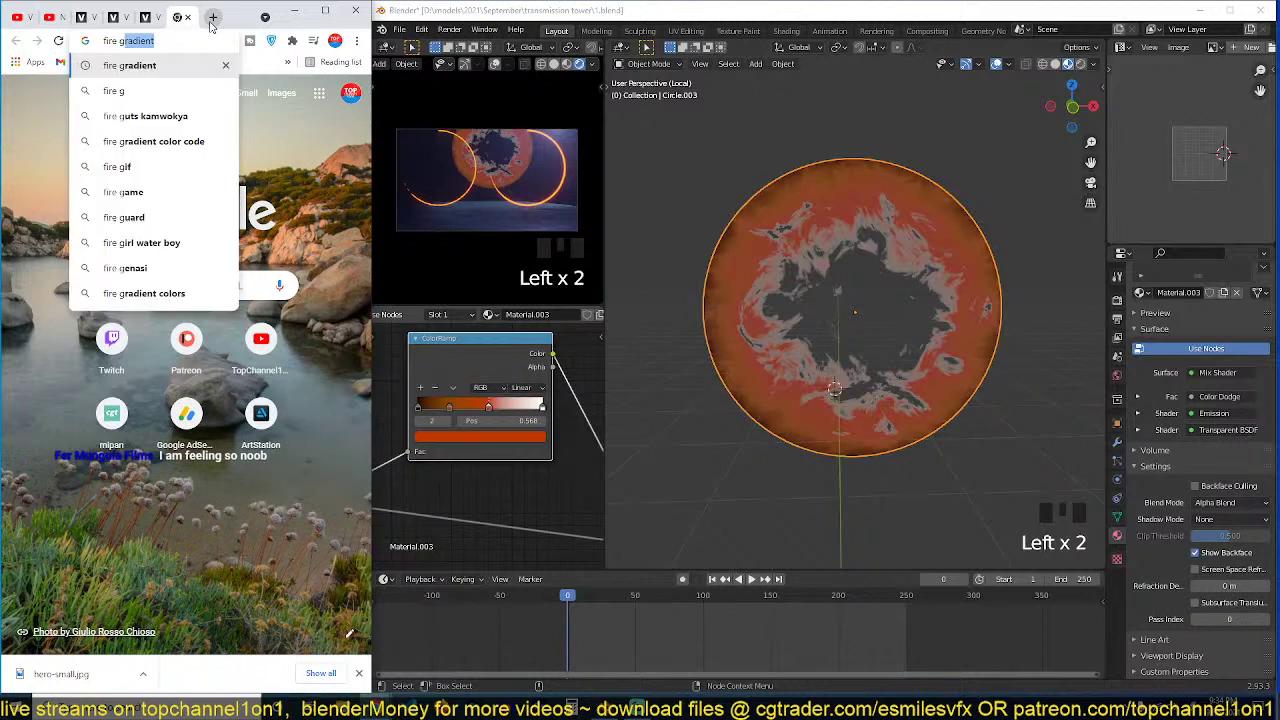
{"action": "key", "text": "Return"}
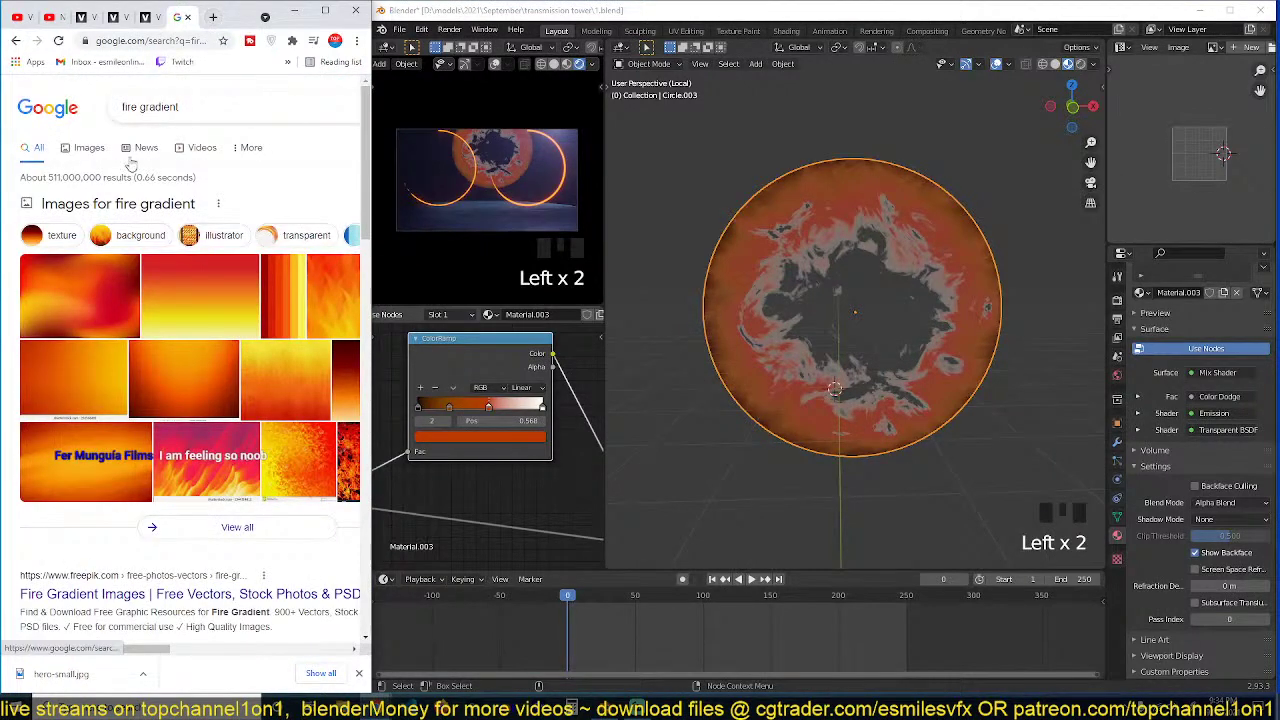
{"action": "left_click", "coordinate": [89, 148]}
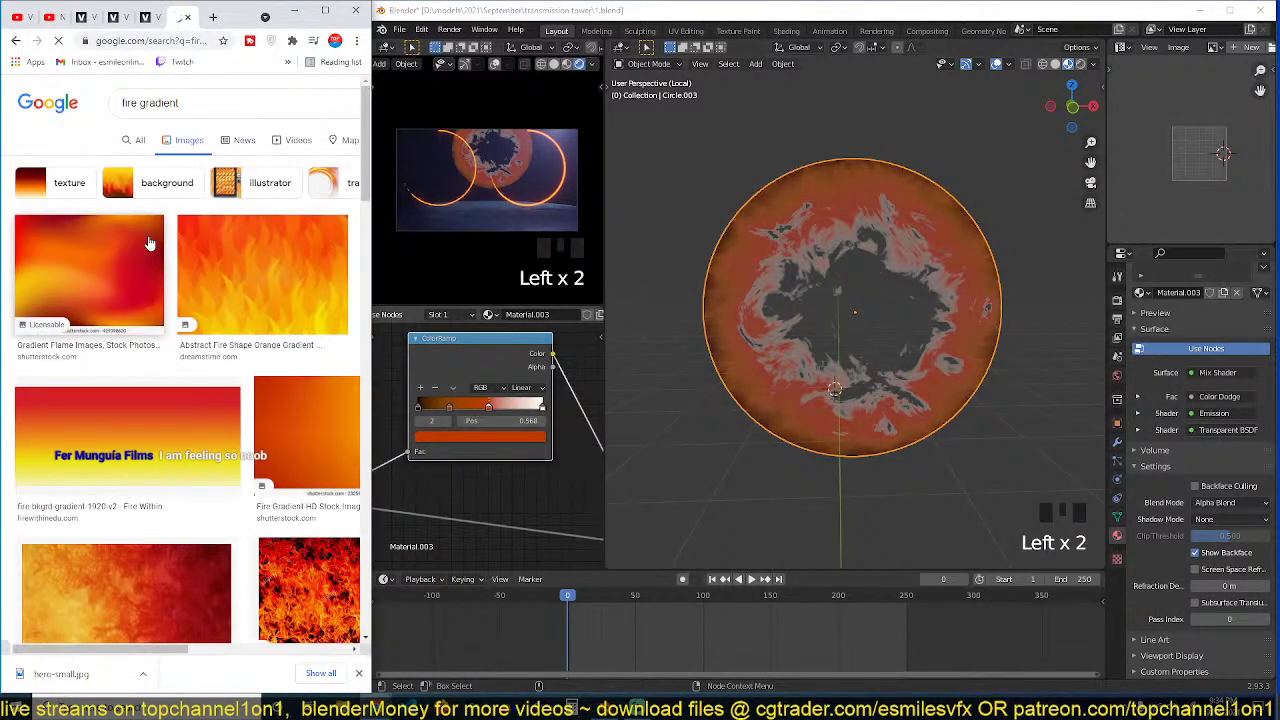
{"action": "scroll", "coordinate": [201, 362], "scroll_direction": "down", "scroll_amount": 5}
{"action": "scroll", "coordinate": [201, 362], "scroll_direction": "down", "scroll_amount": 3}
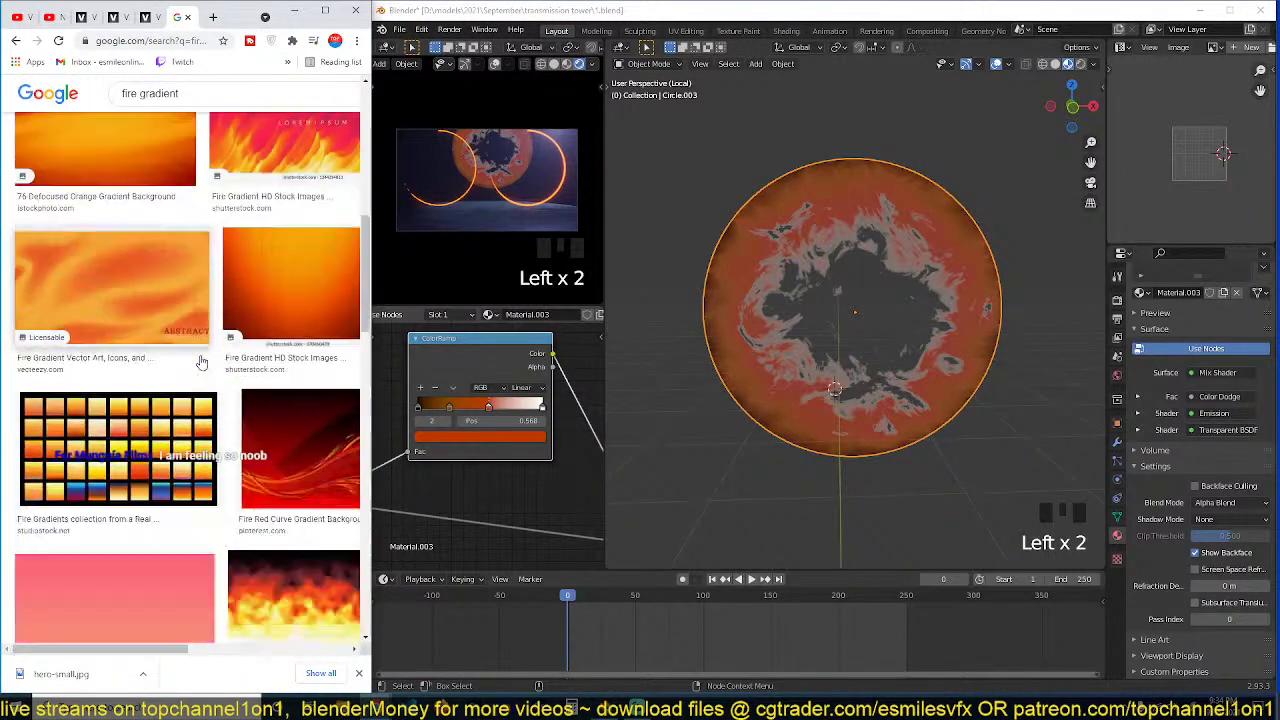
Step: Open the Clip Studio flame wall image result in its own browser tab and save the picture to disk
{"action": "right_click", "coordinate": [265, 367]}
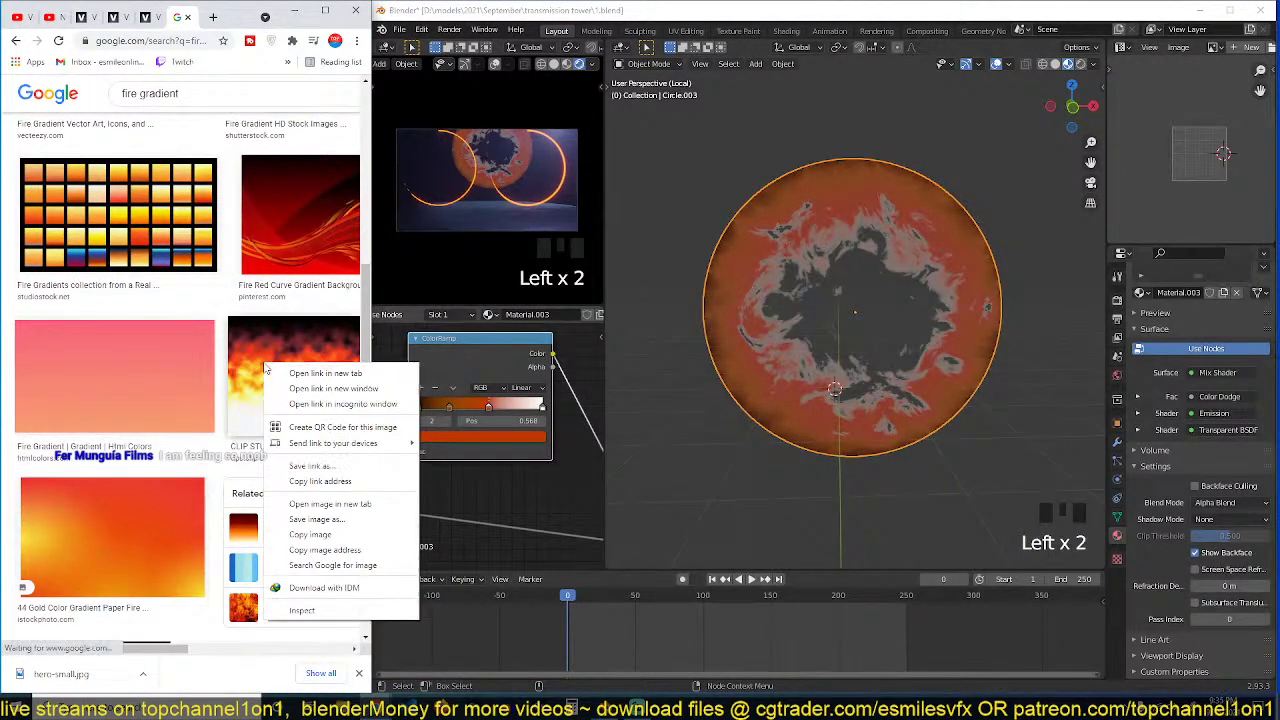
{"action": "left_click", "coordinate": [290, 371]}
{"action": "left_click", "coordinate": [183, 24]}
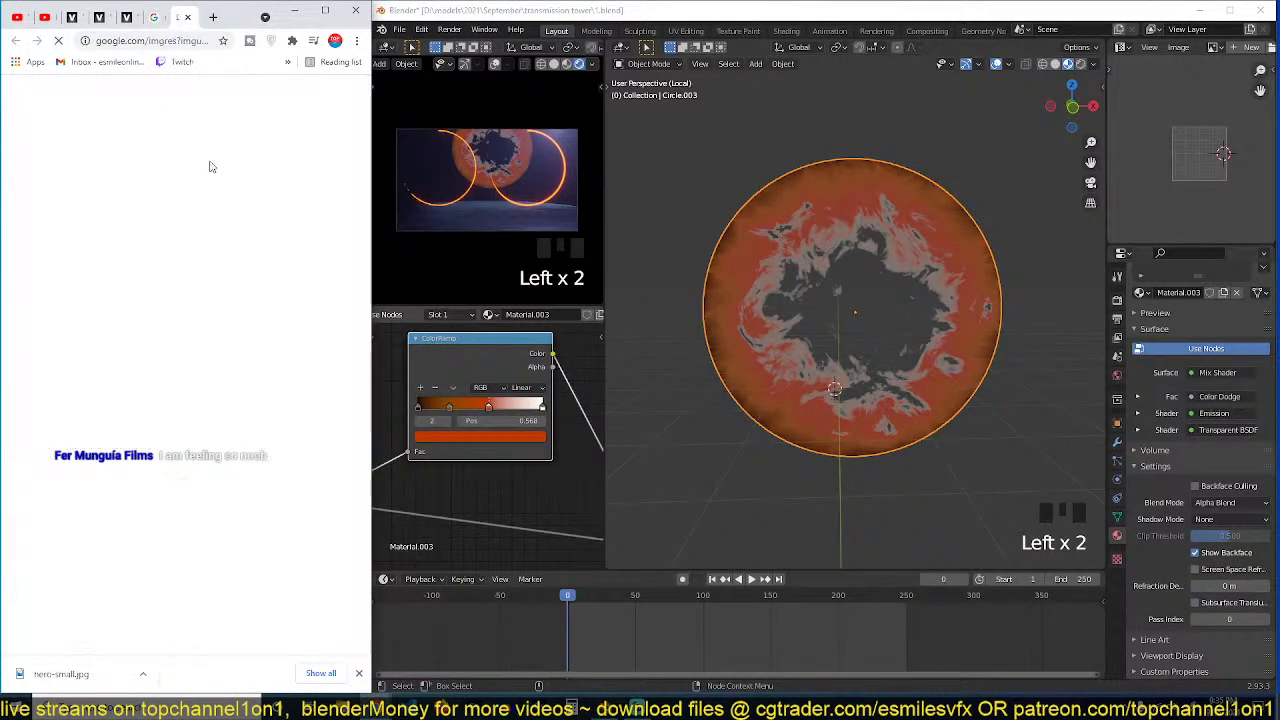
{"action": "right_click", "coordinate": [225, 220]}
{"action": "left_click", "coordinate": [277, 377]}
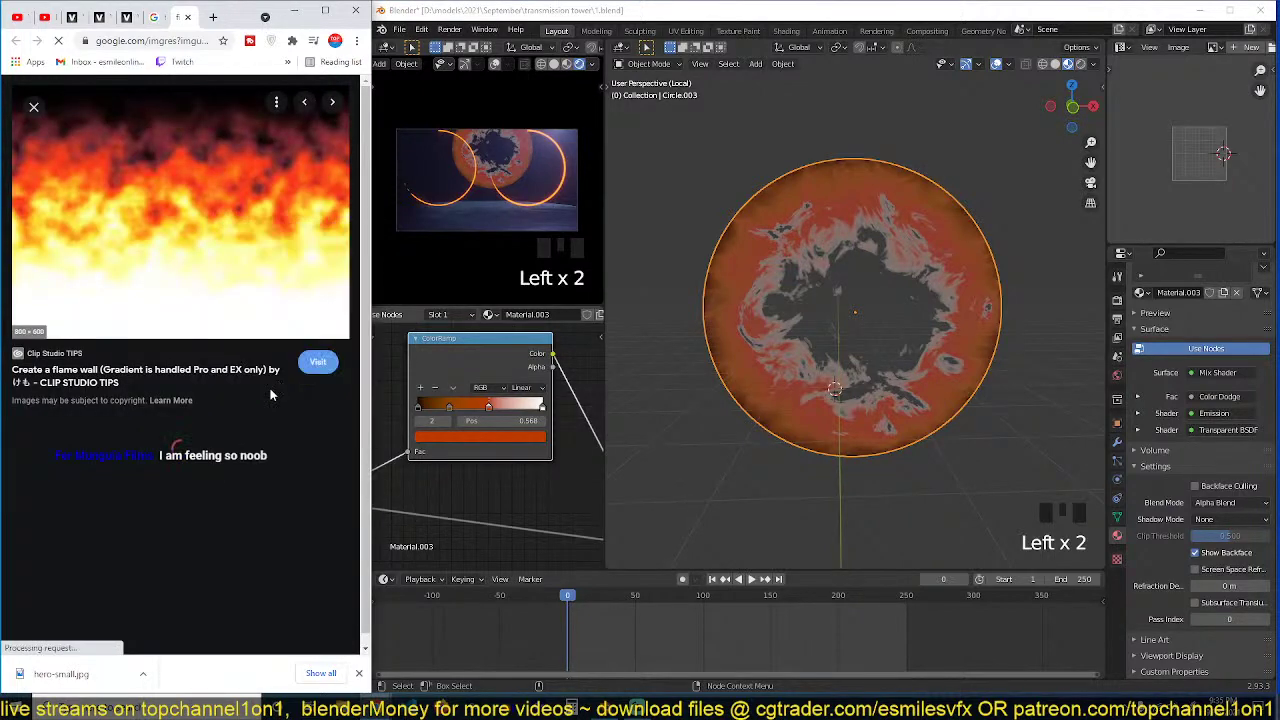
{"action": "left_click", "coordinate": [722, 436]}
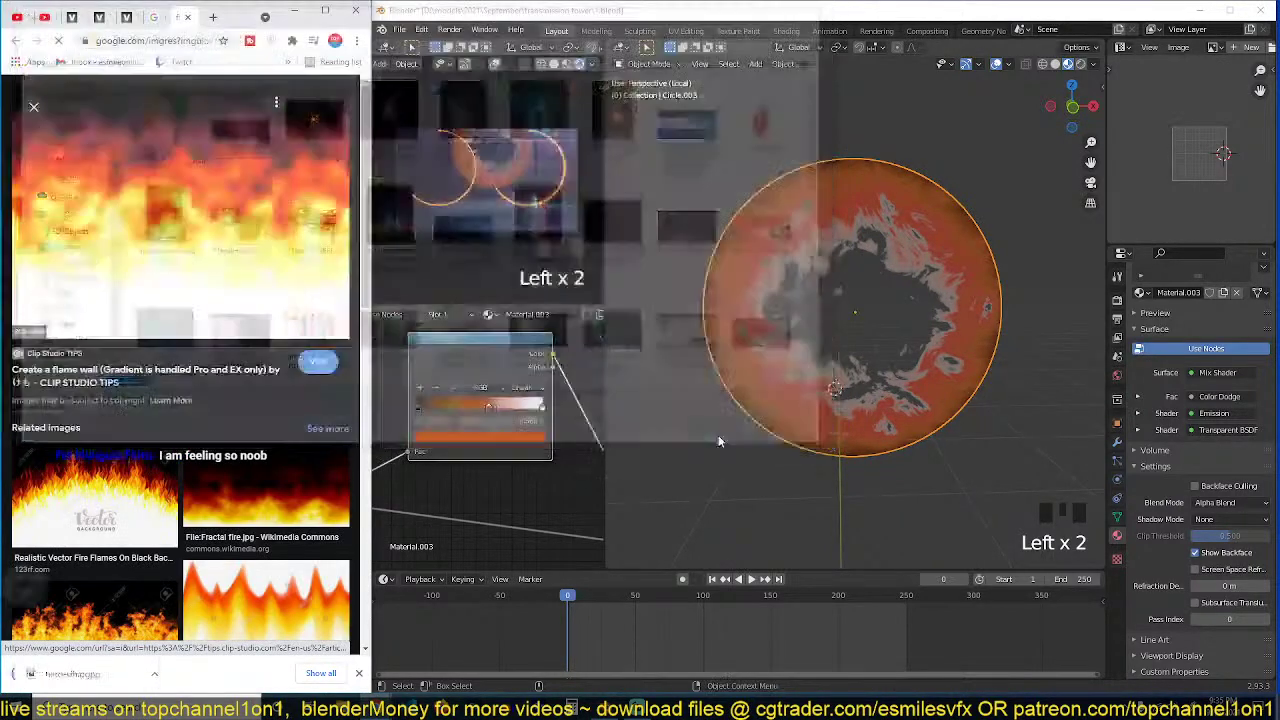
Step: Load the downloaded flame picture into Blender's image editor and sample its white area as the color of the ColorRamp's end stop
{"action": "left_click_drag", "start_coordinate": [1068, 234], "coordinate": [1192, 166]}
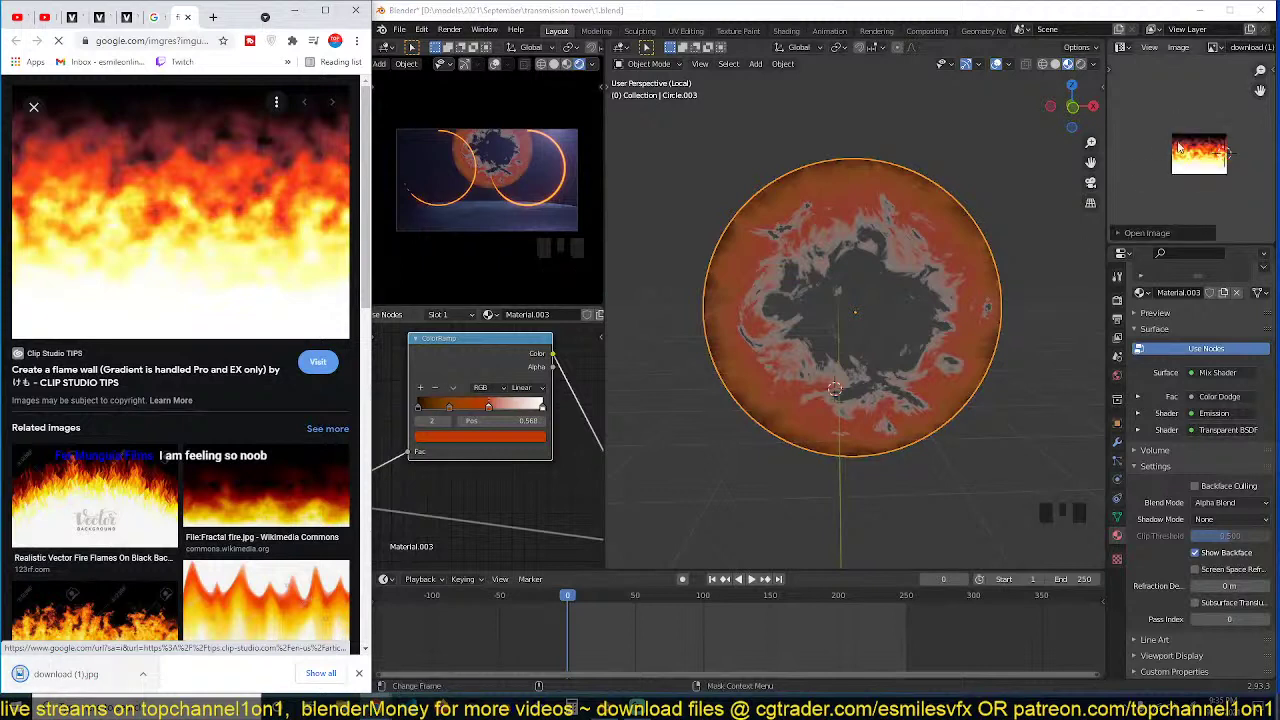
{"action": "scroll", "coordinate": [1188, 166], "scroll_direction": "up", "scroll_amount": 6}
{"action": "left_click", "coordinate": [555, 375]}
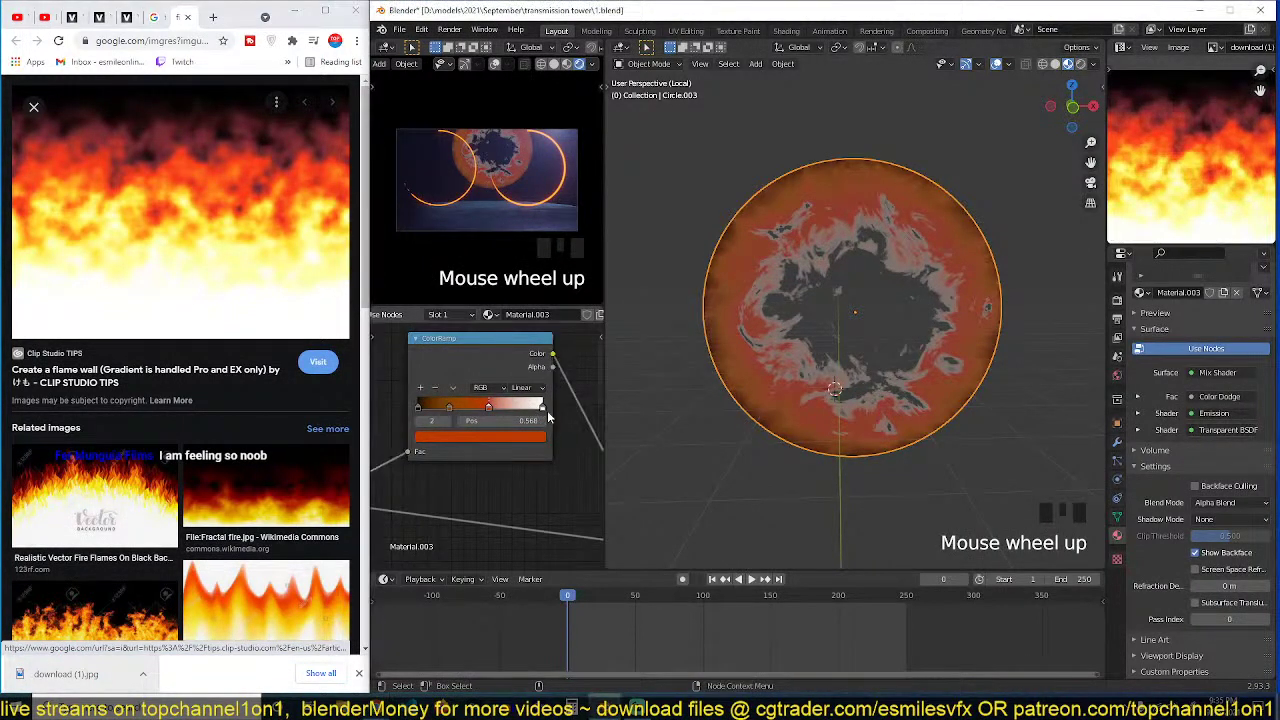
{"action": "left_click", "coordinate": [548, 416]}
{"action": "left_click", "coordinate": [544, 410]}
{"action": "left_click", "coordinate": [532, 439]}
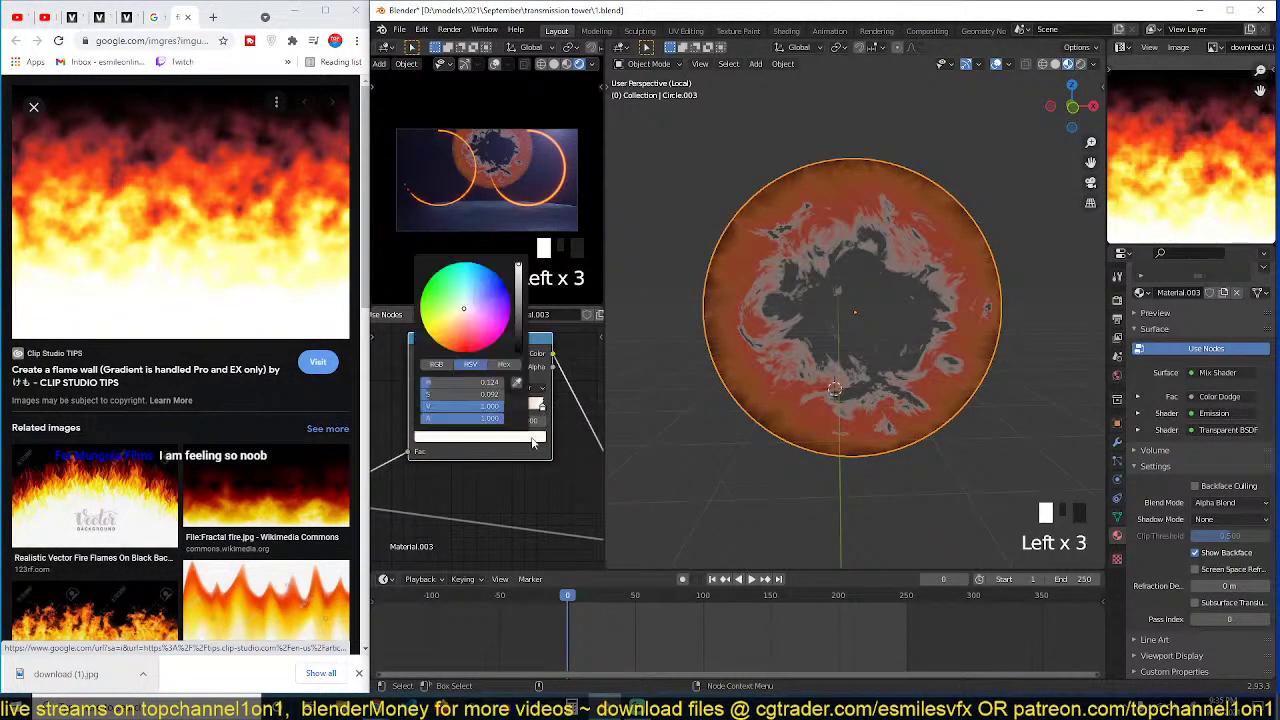
{"action": "left_click", "coordinate": [516, 384]}
{"action": "left_click", "coordinate": [1198, 229]}
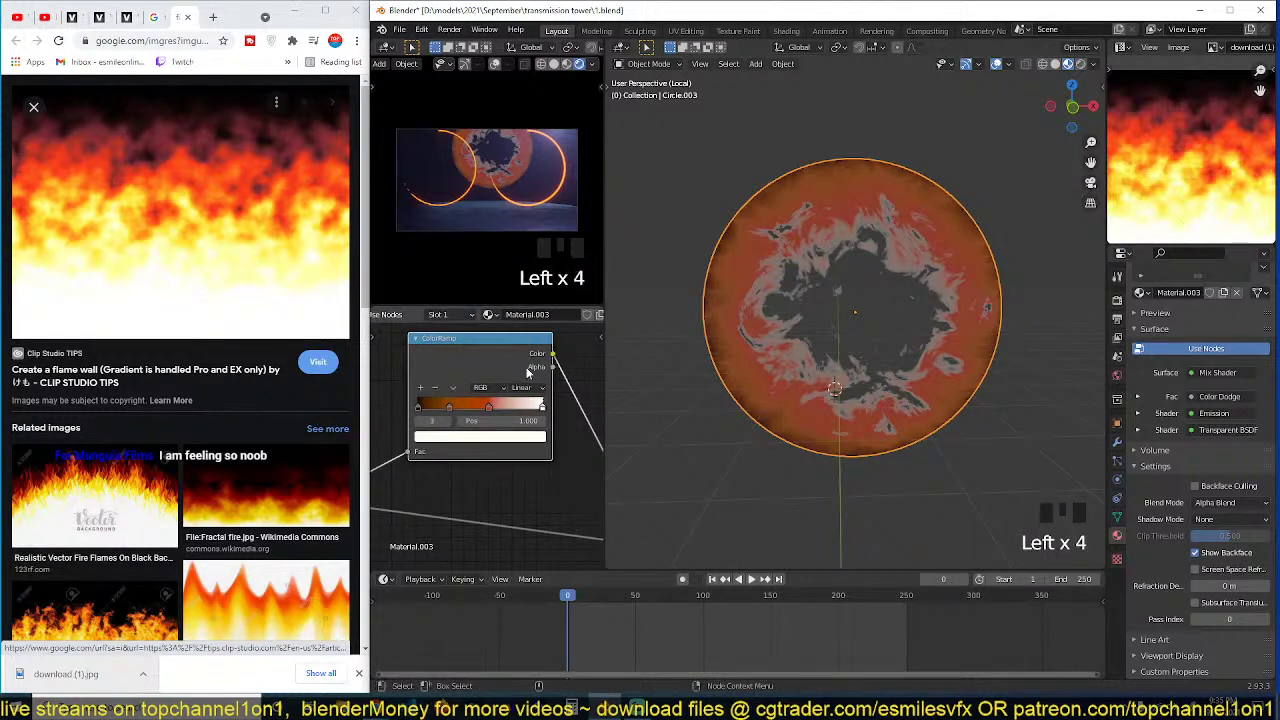
Step: Recolor the fire ColorRamp's third stop with a light yellow sampled from the flame picture
{"action": "left_click", "coordinate": [497, 407]}
{"action": "left_click", "coordinate": [500, 443]}
{"action": "left_click", "coordinate": [533, 397]}
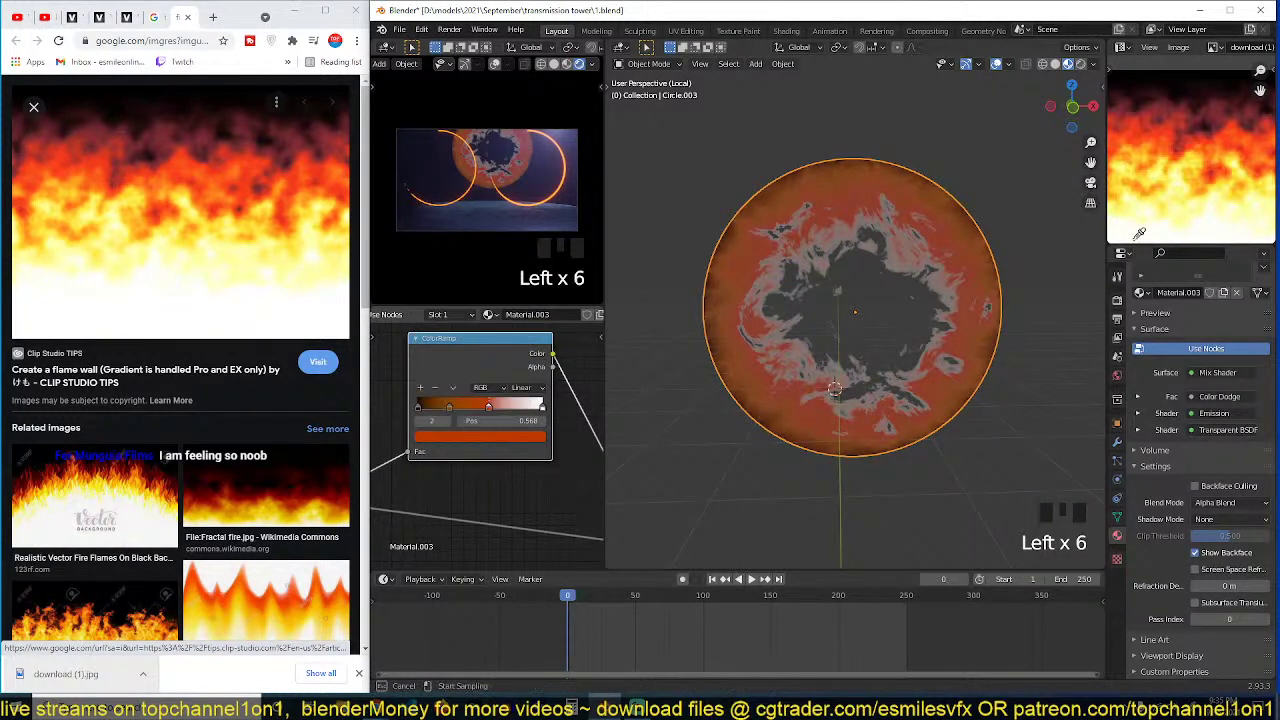
{"action": "left_click", "coordinate": [1209, 193]}
Step: Recolor the fire ColorRamp's second stop with orange sampled from the flame picture and shift it to a saturated orange-red
{"action": "left_click", "coordinate": [451, 406]}
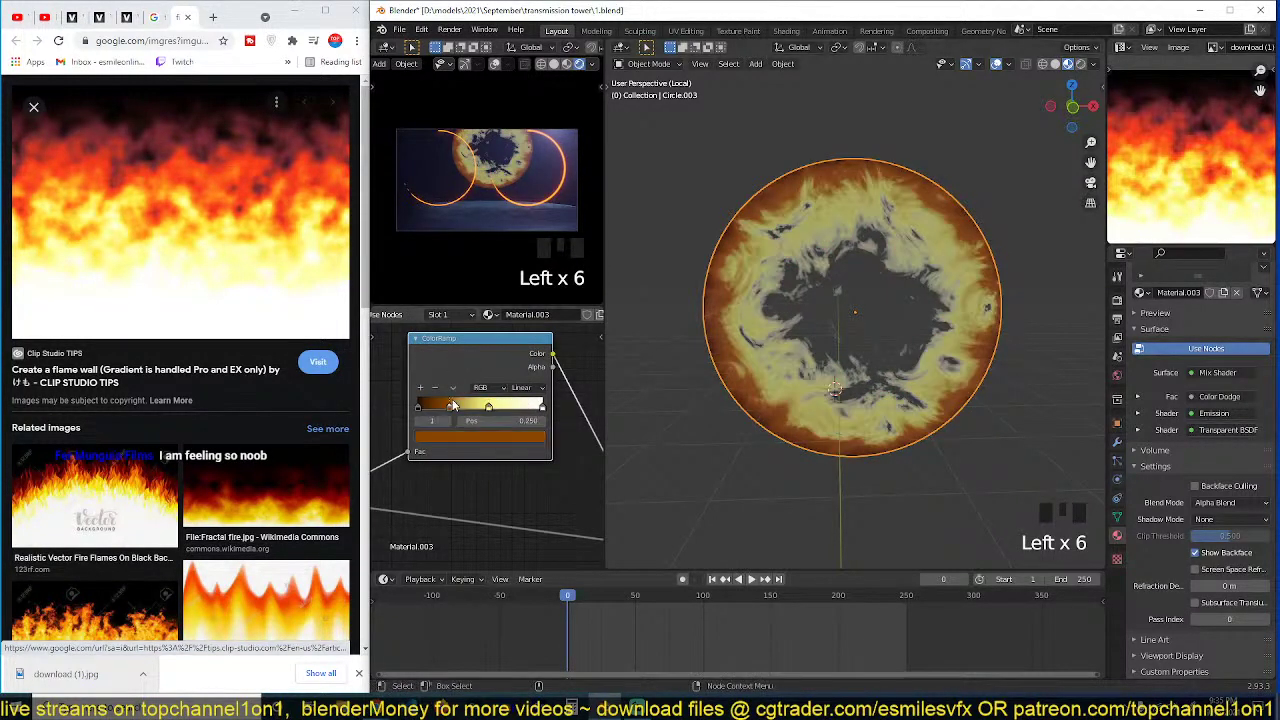
{"action": "left_click", "coordinate": [487, 443]}
{"action": "left_click", "coordinate": [535, 397]}
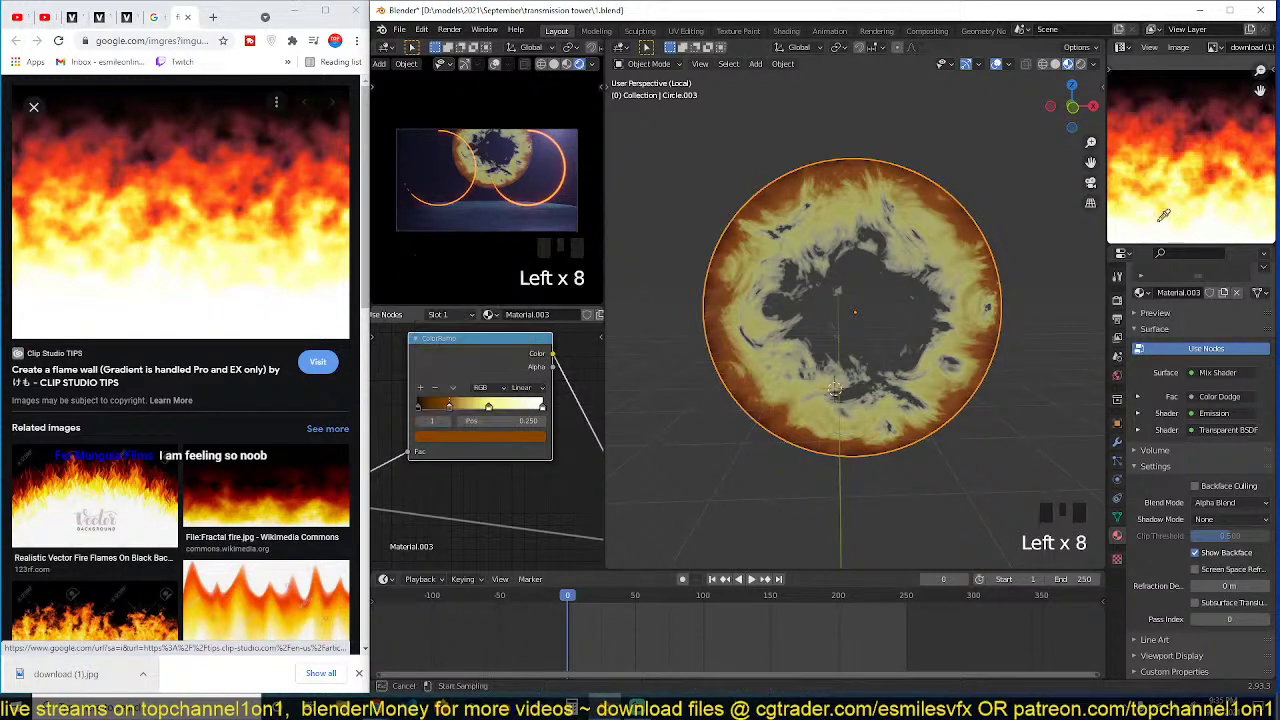
{"action": "left_click", "coordinate": [1201, 142]}
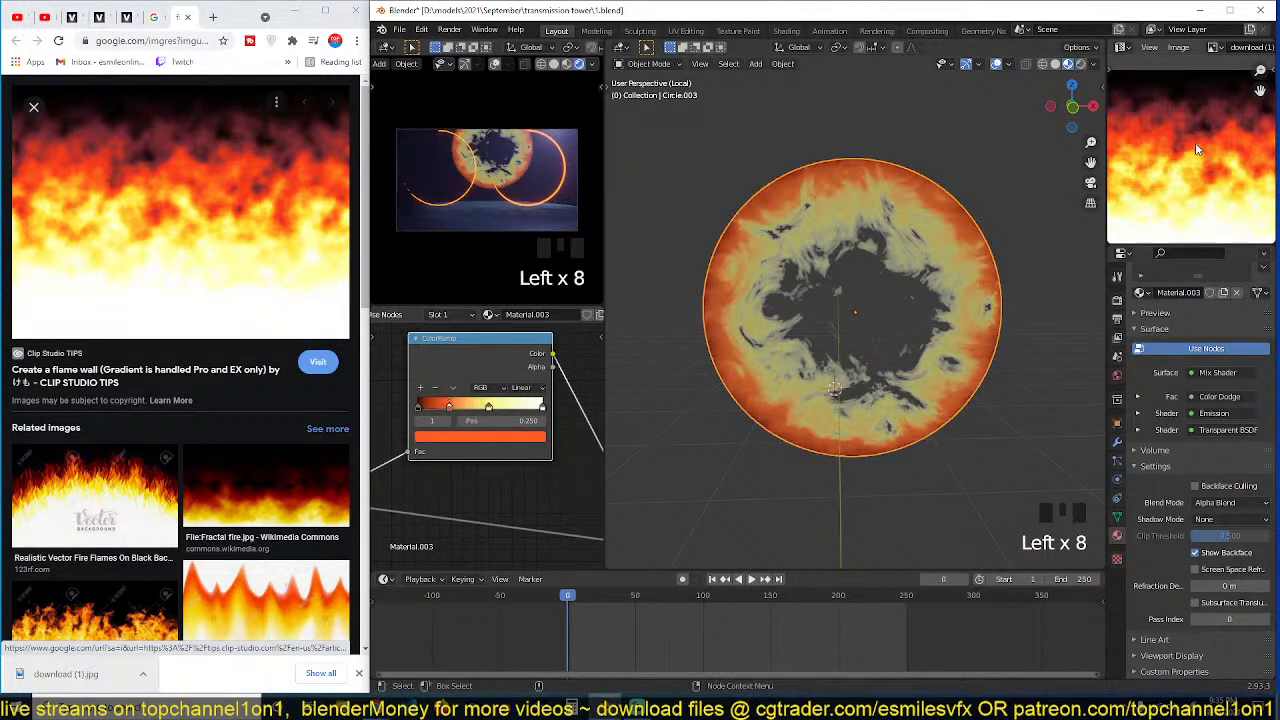
{"action": "left_click", "coordinate": [474, 440]}
{"action": "left_click", "coordinate": [467, 351]}
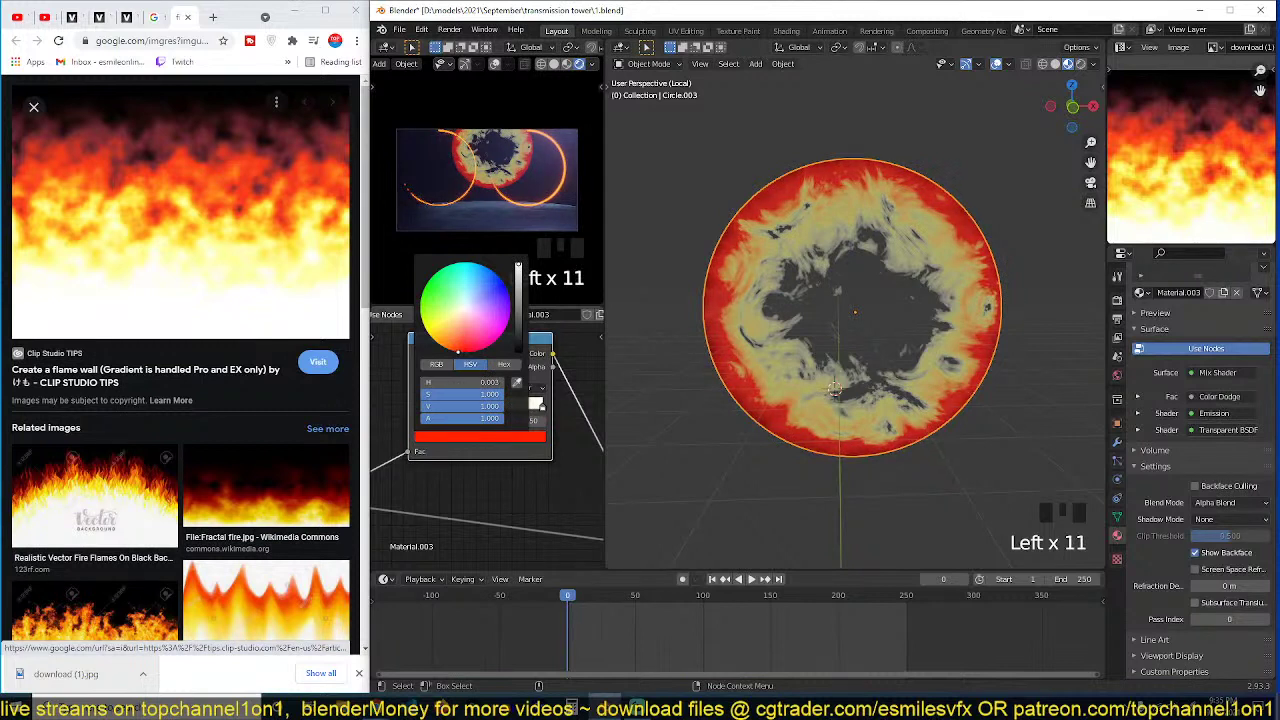
{"action": "left_click_drag", "start_coordinate": [458, 351], "coordinate": [451, 350]}
Step: Set the Emission node's strength to 10
{"action": "scroll", "coordinate": [520, 477], "scroll_direction": "down", "scroll_amount": 6}
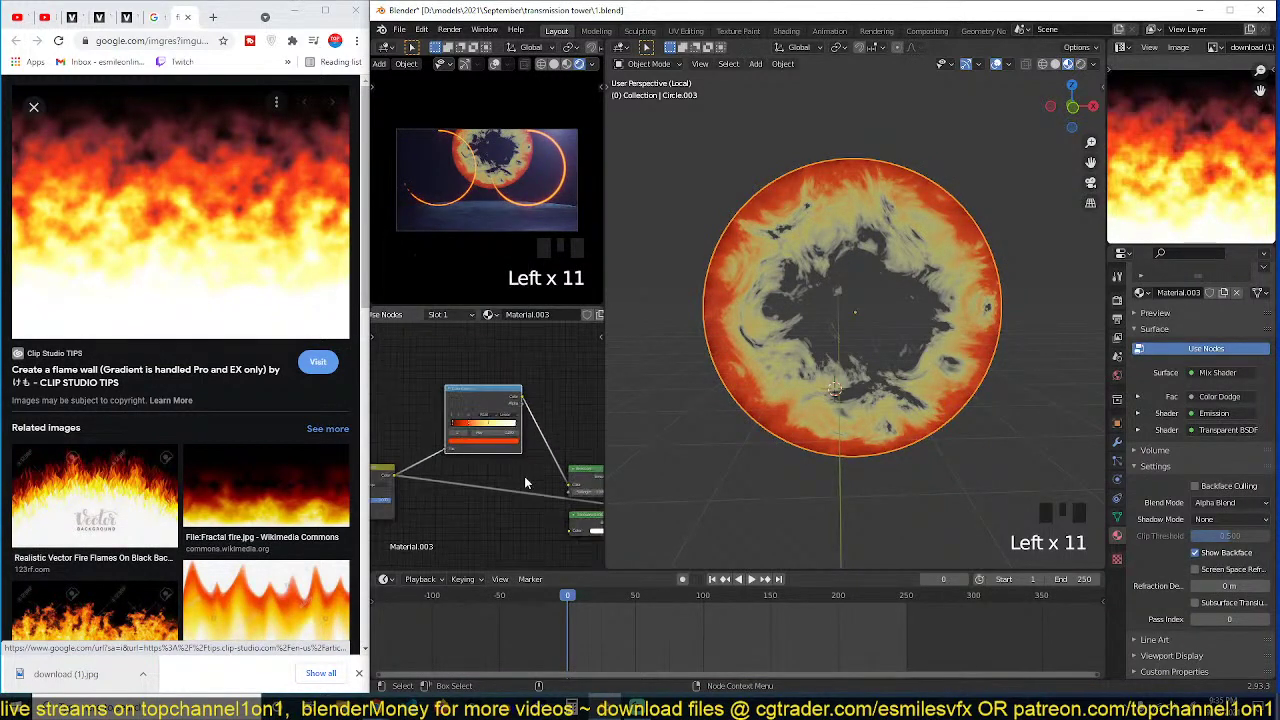
{"action": "middle_click_drag", "start_coordinate": [526, 480], "coordinate": [446, 429]}
{"action": "scroll", "coordinate": [446, 429], "scroll_direction": "up", "scroll_amount": 5}
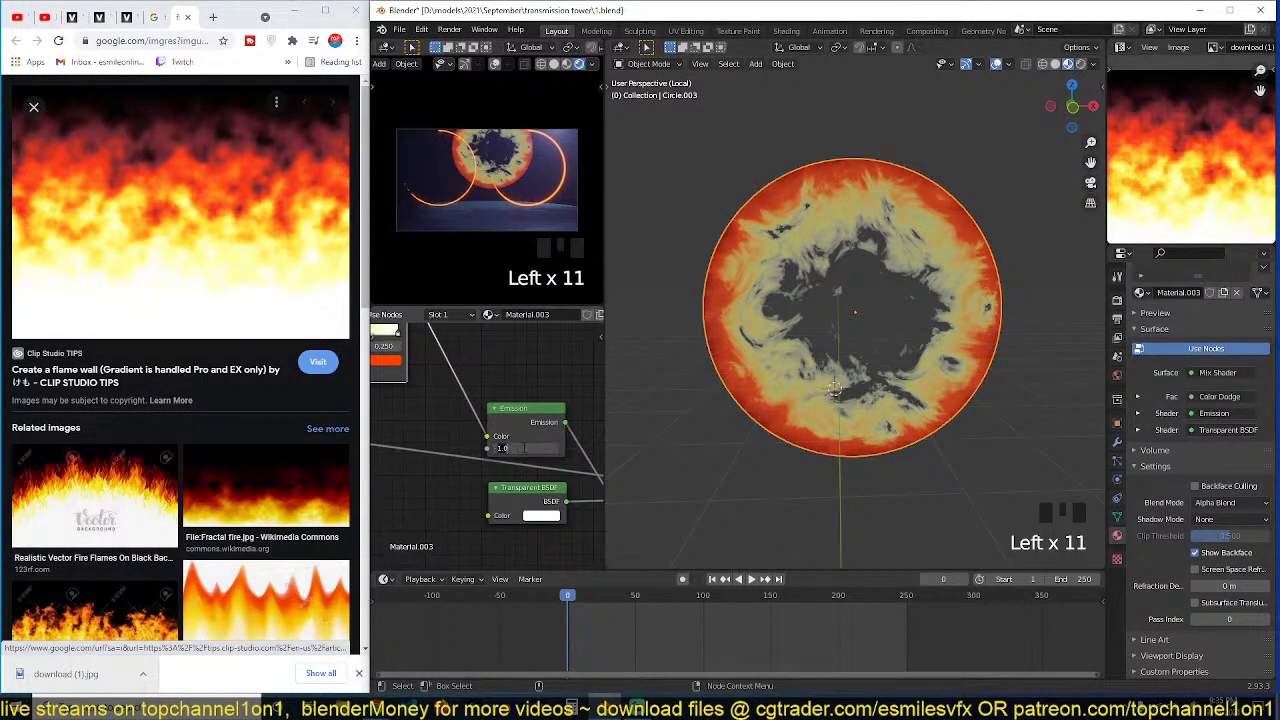
{"action": "left_click", "coordinate": [509, 479]}
{"action": "left_click", "coordinate": [509, 481]}
{"action": "scroll", "coordinate": [509, 481], "scroll_direction": "down", "scroll_amount": 4}
{"action": "middle_click_drag", "start_coordinate": [508, 481], "coordinate": [466, 464]}
{"action": "left_click_drag", "start_coordinate": [566, 411], "coordinate": [598, 421]}
{"action": "scroll", "coordinate": [480, 445], "scroll_direction": "up", "scroll_amount": 2}
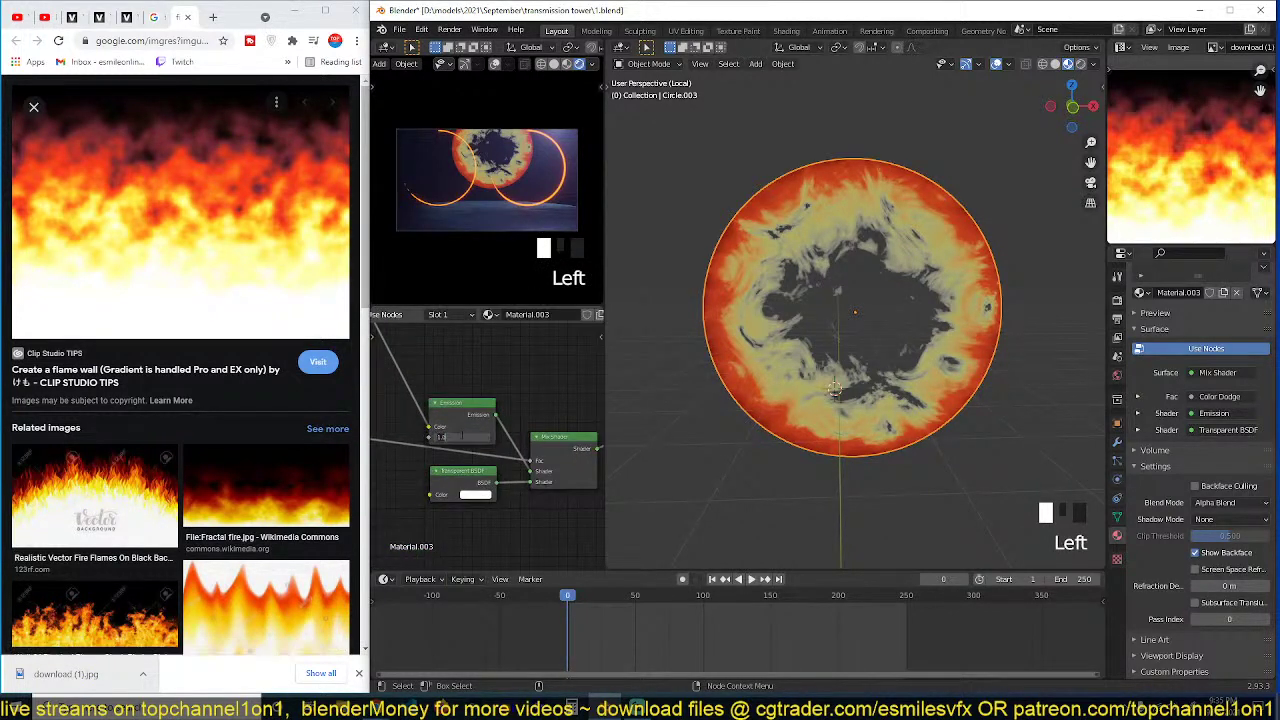
{"action": "key", "text": "Return"}
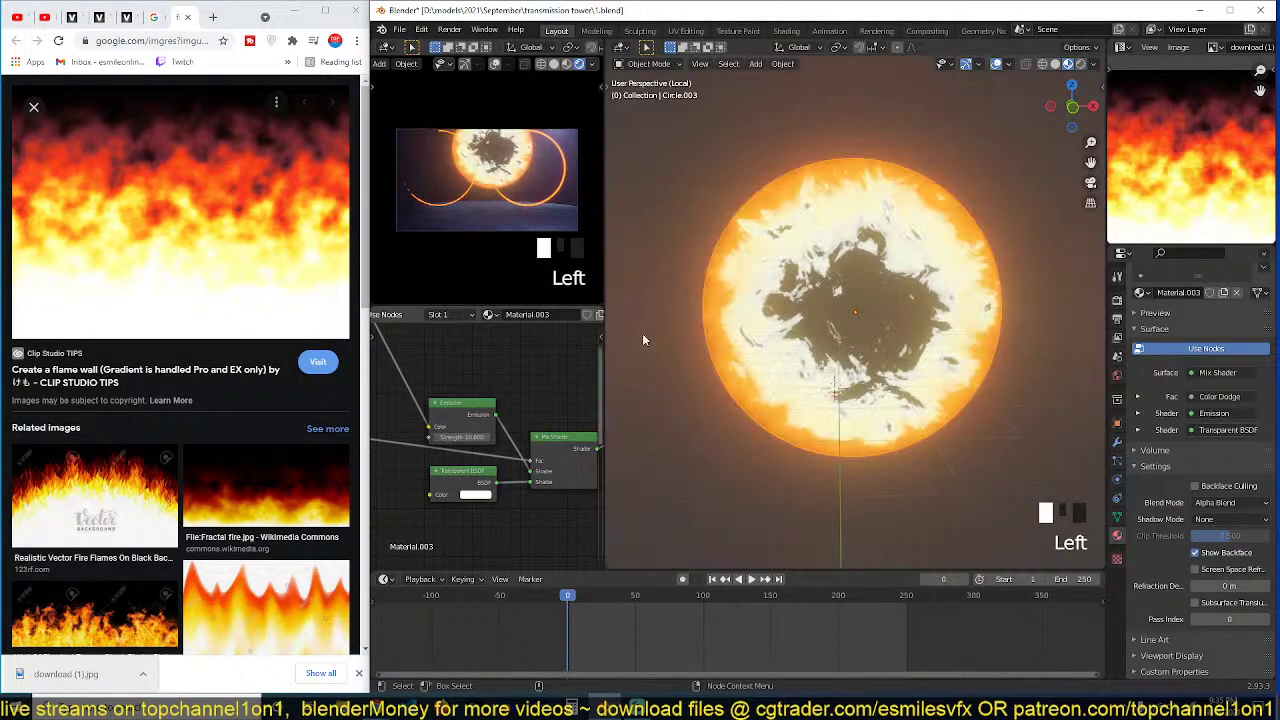
Step: Bring up the SABER tutorial video in the browser for reference and try adjusting the Color Dodge node's factor
{"action": "left_click", "coordinate": [44, 17]}
{"action": "mouse_move", "coordinate": [442, 376]}
{"action": "middle_mouse_down"}
{"action": "mouse_move", "coordinate": [518, 383]}
{"action": "mouse_move", "coordinate": [577, 369]}
{"action": "middle_mouse_up"}
{"action": "middle_click_drag", "start_coordinate": [506, 405], "coordinate": [573, 400]}
{"action": "middle_click_drag", "start_coordinate": [466, 397], "coordinate": [517, 395]}
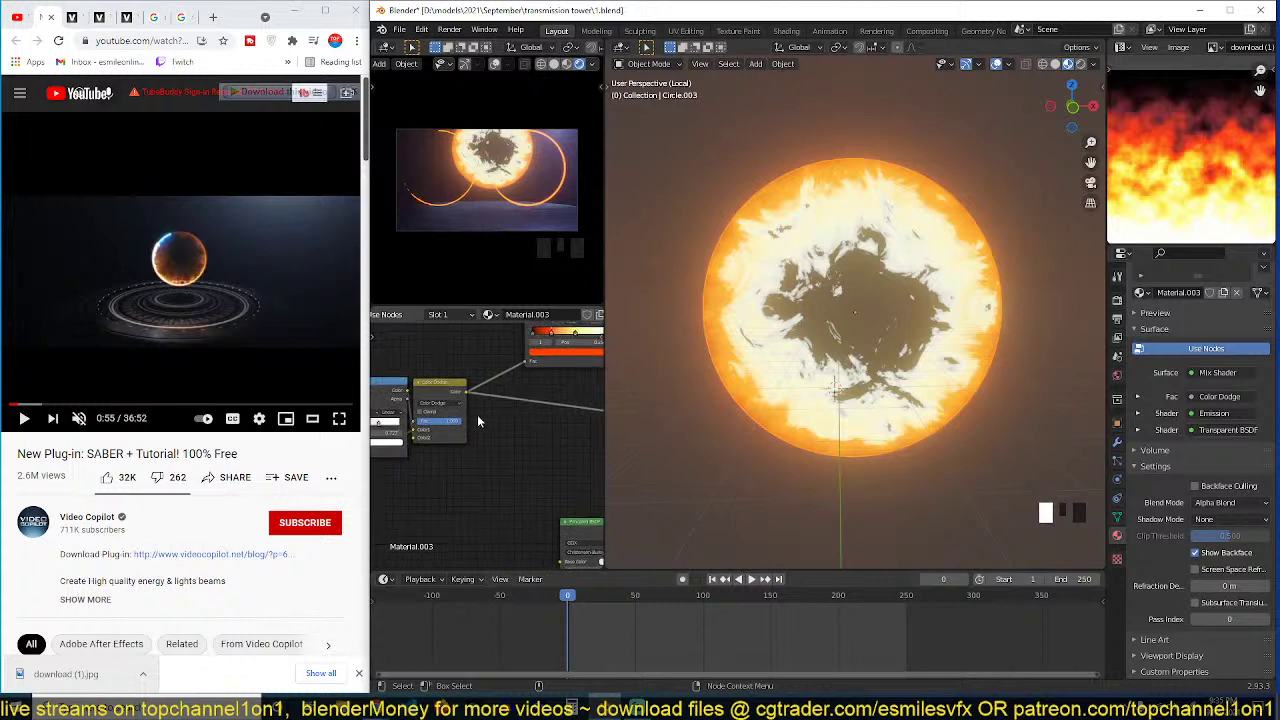
{"action": "mouse_move", "coordinate": [459, 423]}
{"action": "left_mouse_down"}
{"action": "mouse_move", "coordinate": [431, 423]}
{"action": "mouse_move", "coordinate": [461, 423]}
{"action": "left_mouse_up"}
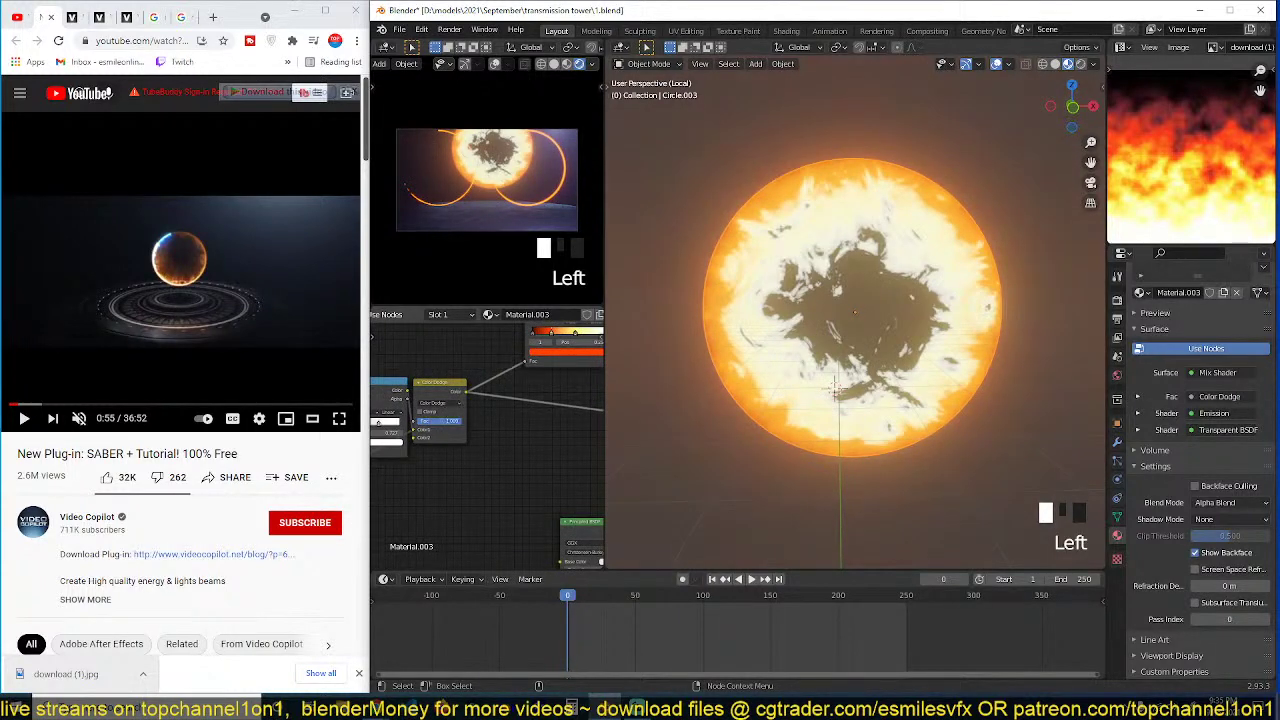
Step: Move the black stop of the grayscale ColorRamp feeding Color Dodge close to the start and its white stop slightly toward the end
{"action": "middle_click_drag", "start_coordinate": [451, 424], "coordinate": [523, 424]}
{"action": "scroll", "coordinate": [520, 424], "scroll_direction": "up", "scroll_amount": 1}
{"action": "middle_click_drag", "start_coordinate": [418, 424], "coordinate": [447, 438]}
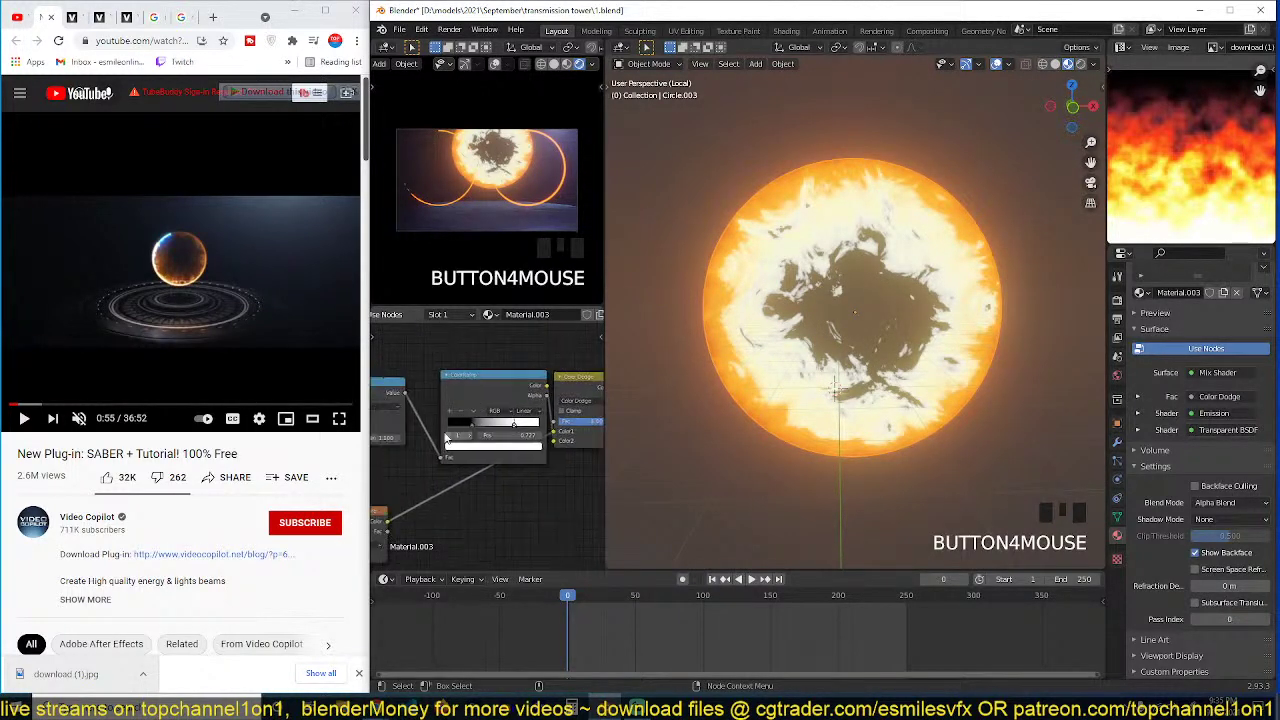
{"action": "left_click_drag", "start_coordinate": [474, 430], "coordinate": [441, 436]}
{"action": "left_click", "coordinate": [517, 427]}
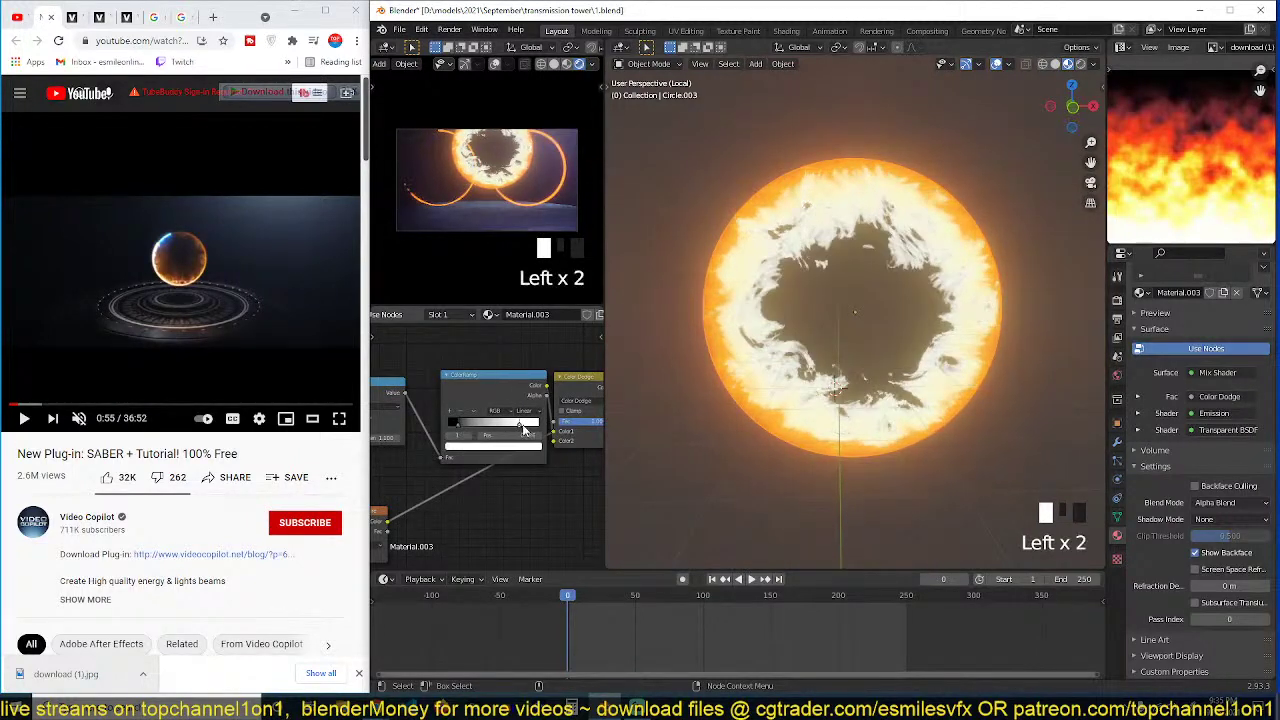
Step: Space the Transparent BSDF and Emission nodes farther apart and try out the Transparent BSDF color's brightness
{"action": "scroll", "coordinate": [573, 438], "scroll_direction": "down", "scroll_amount": 2}
{"action": "middle_click_drag", "start_coordinate": [573, 438], "coordinate": [388, 442]}
{"action": "middle_click_drag", "start_coordinate": [496, 440], "coordinate": [437, 440]}
{"action": "scroll", "coordinate": [509, 448], "scroll_direction": "up", "scroll_amount": 1}
{"action": "left_click_drag", "start_coordinate": [509, 447], "coordinate": [514, 464]}
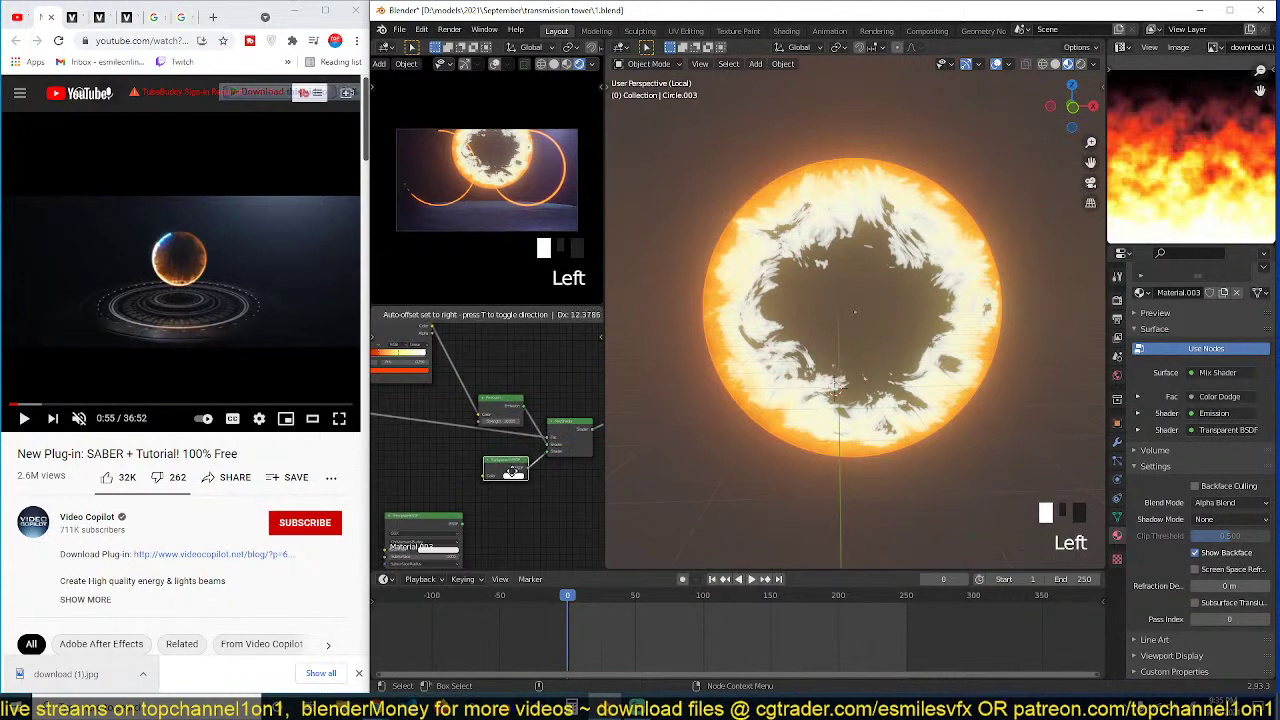
{"action": "left_click", "coordinate": [513, 475]}
{"action": "mouse_move", "coordinate": [559, 400]}
{"action": "left_mouse_down"}
{"action": "mouse_move", "coordinate": [559, 418]}
{"action": "mouse_move", "coordinate": [559, 382]}
{"action": "left_mouse_up"}
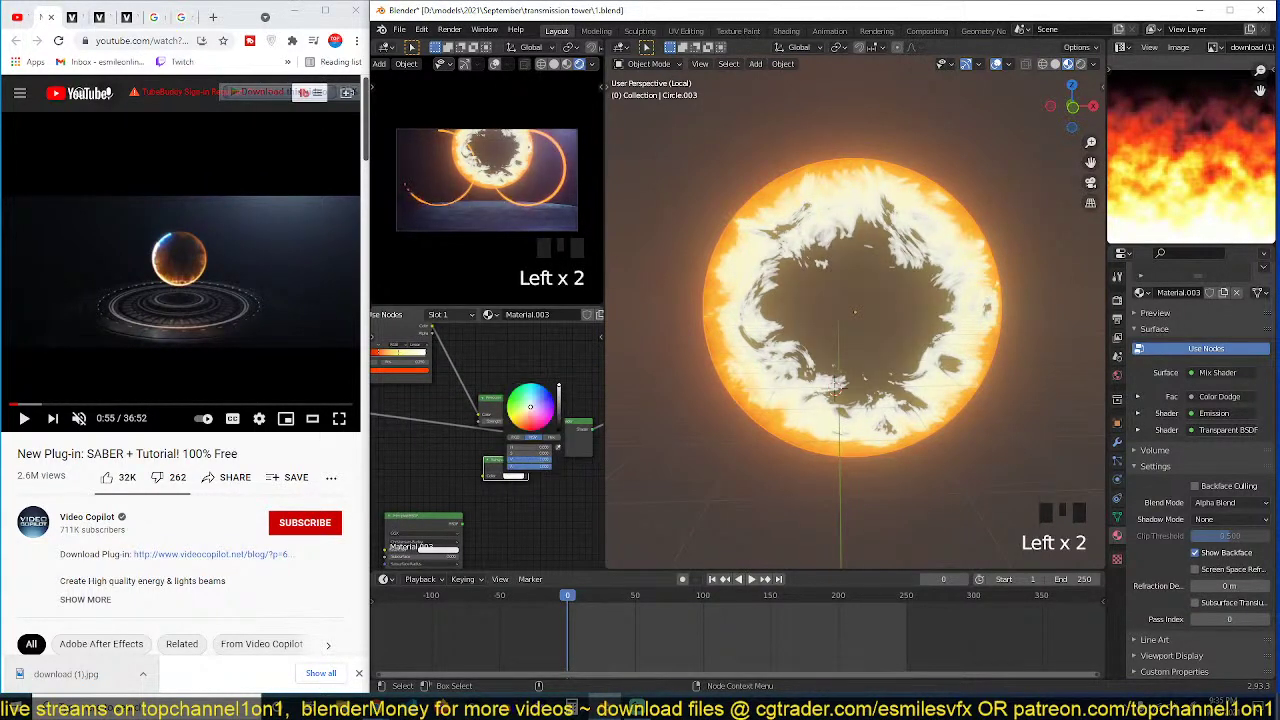
{"action": "middle_click_drag", "start_coordinate": [453, 436], "coordinate": [490, 434]}
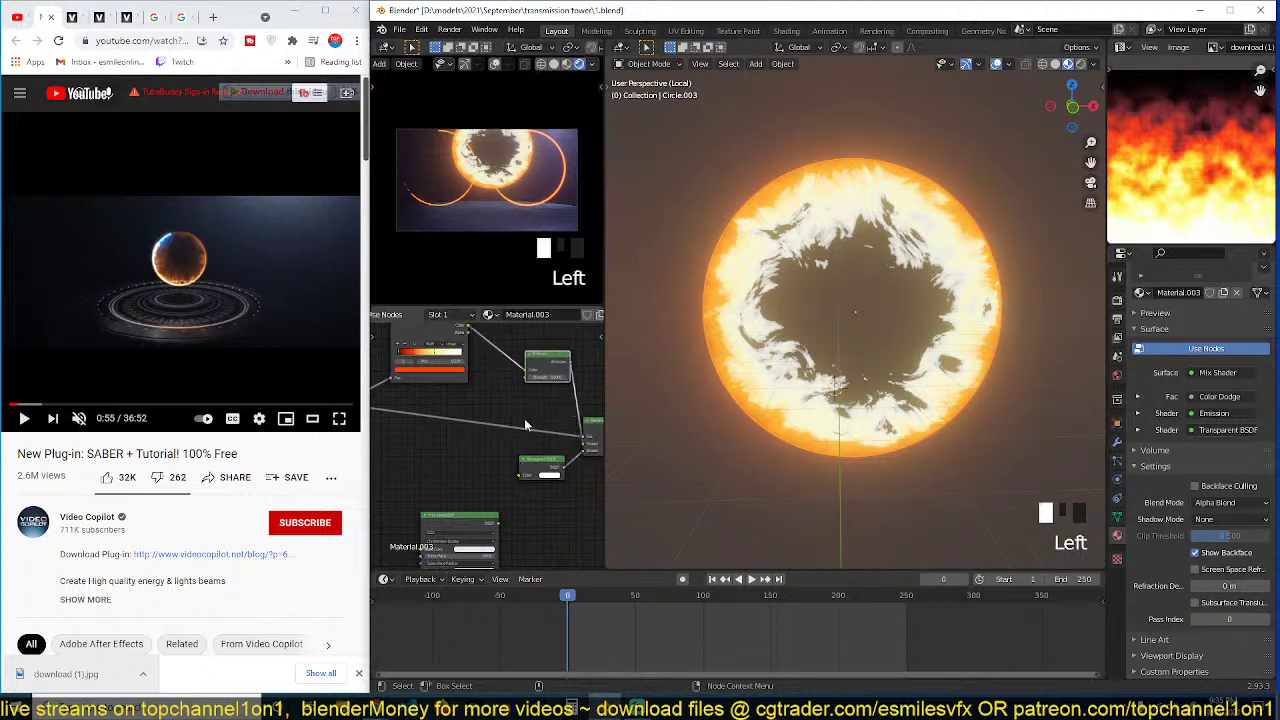
Step: Insert a MixRGB node on the link from Color Dodge to the Mix Shader's factor and raise its factor to 1.000
{"action": "key", "text": "shift+a"}
{"action": "mouse_move", "coordinate": [479, 416]}
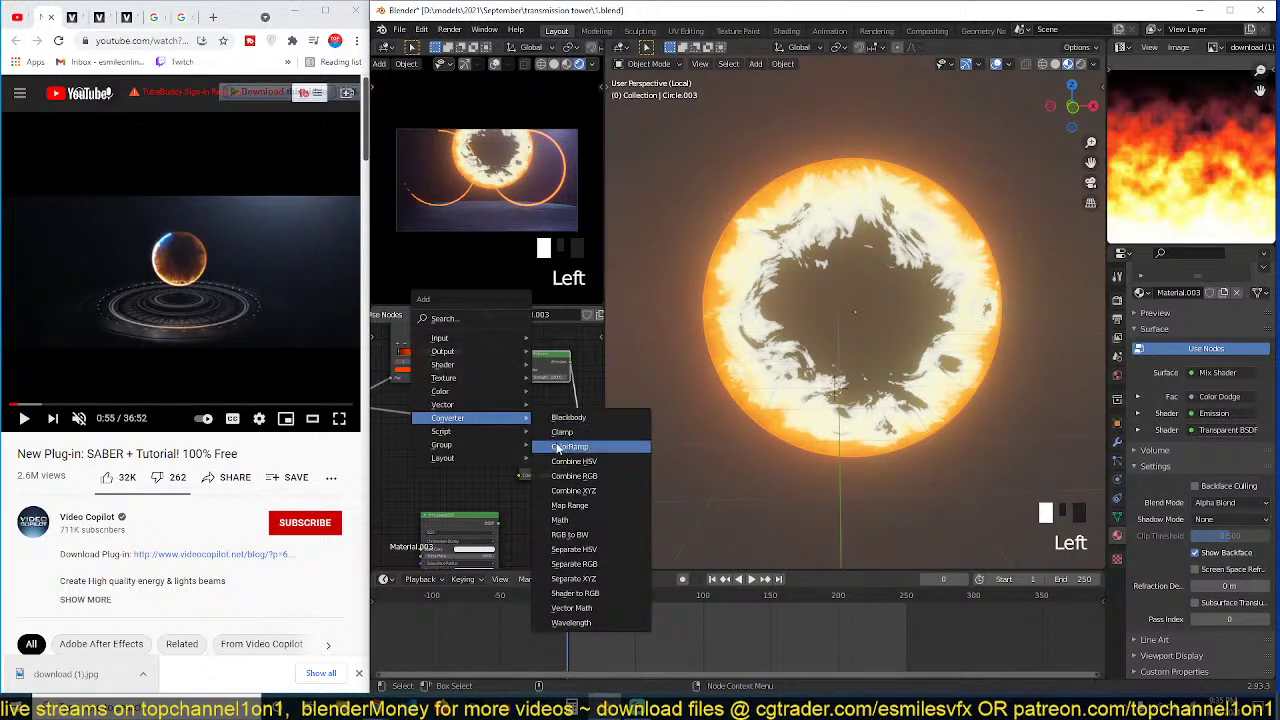
{"action": "mouse_move", "coordinate": [457, 392]}
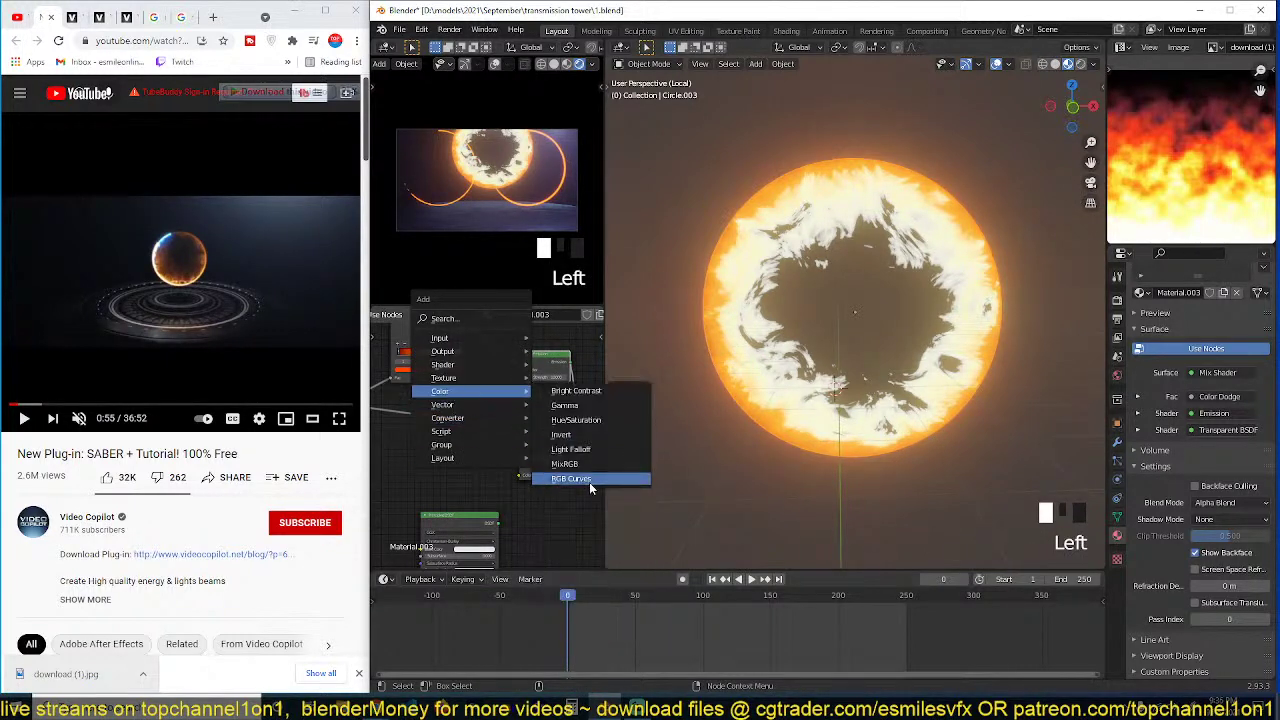
{"action": "left_click", "coordinate": [577, 465]}
{"action": "left_click", "coordinate": [430, 410]}
{"action": "scroll", "coordinate": [472, 456], "scroll_direction": "up", "scroll_amount": 5}
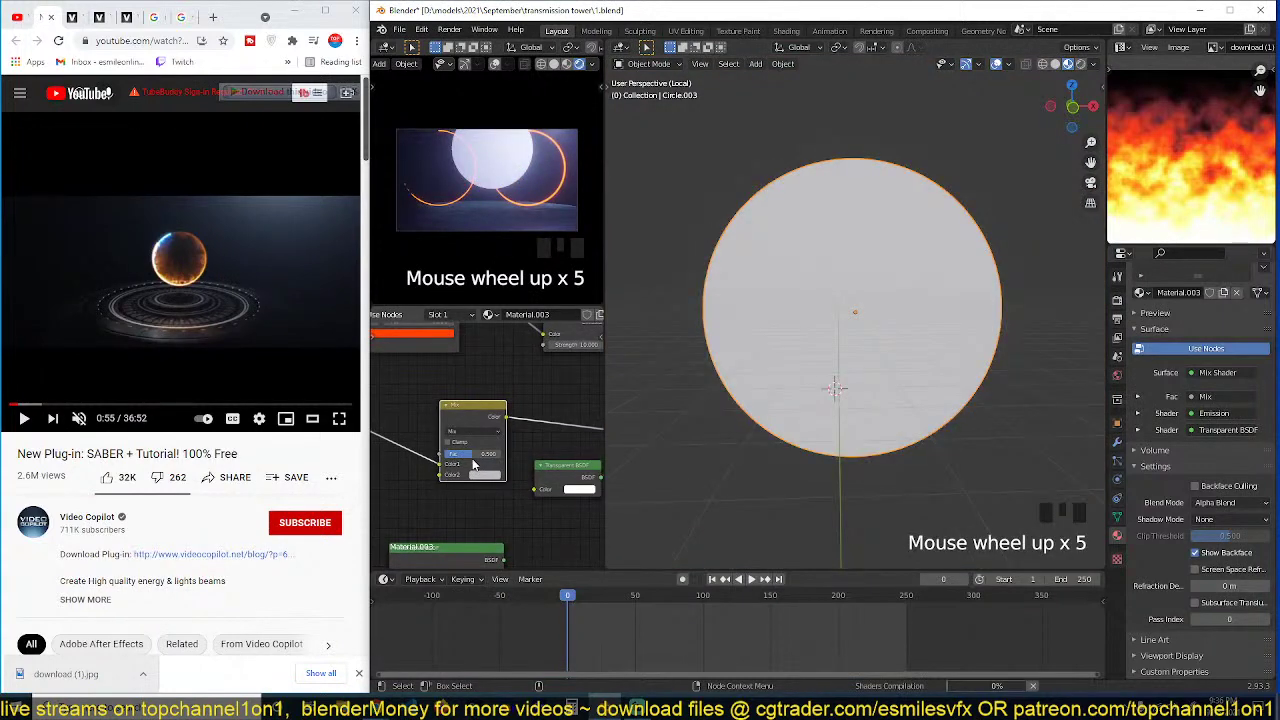
{"action": "left_click", "coordinate": [476, 457]}
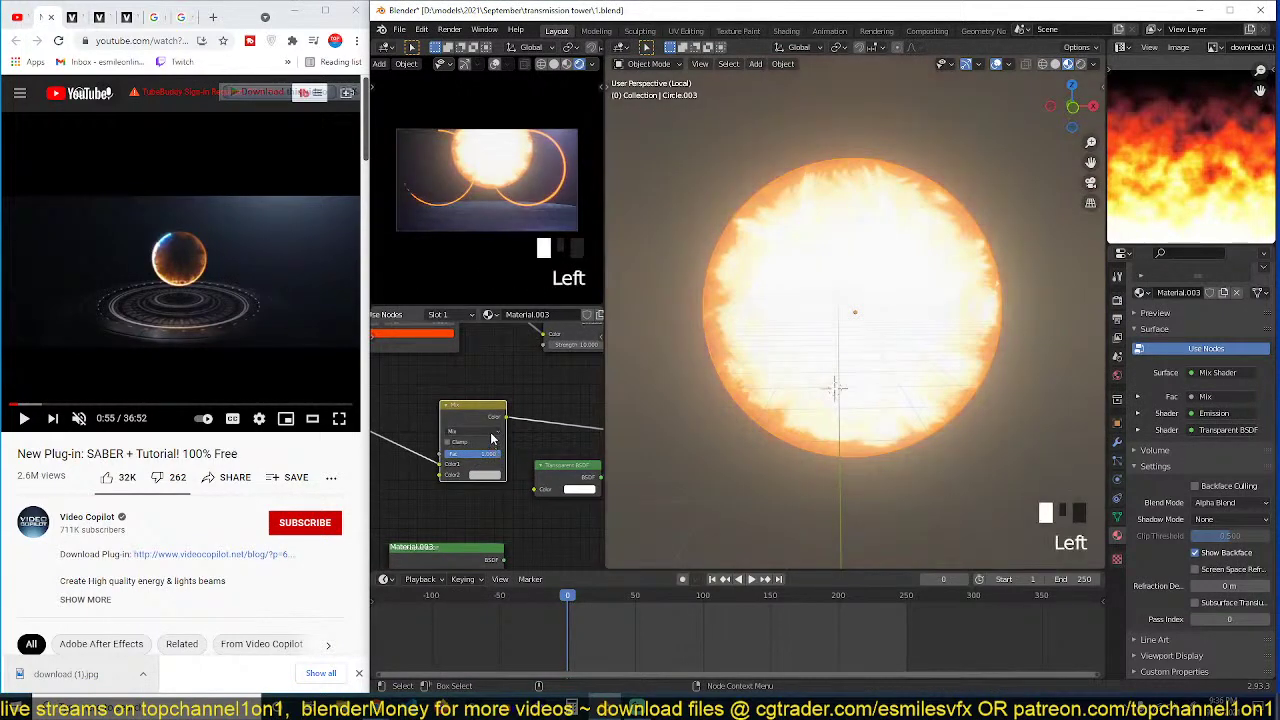
Step: Try the new Mix node's Color1 and Color2 inputs and swatch colors, and detach the node from the link, parking it below the Mix Shader
{"action": "left_click", "coordinate": [455, 476]}
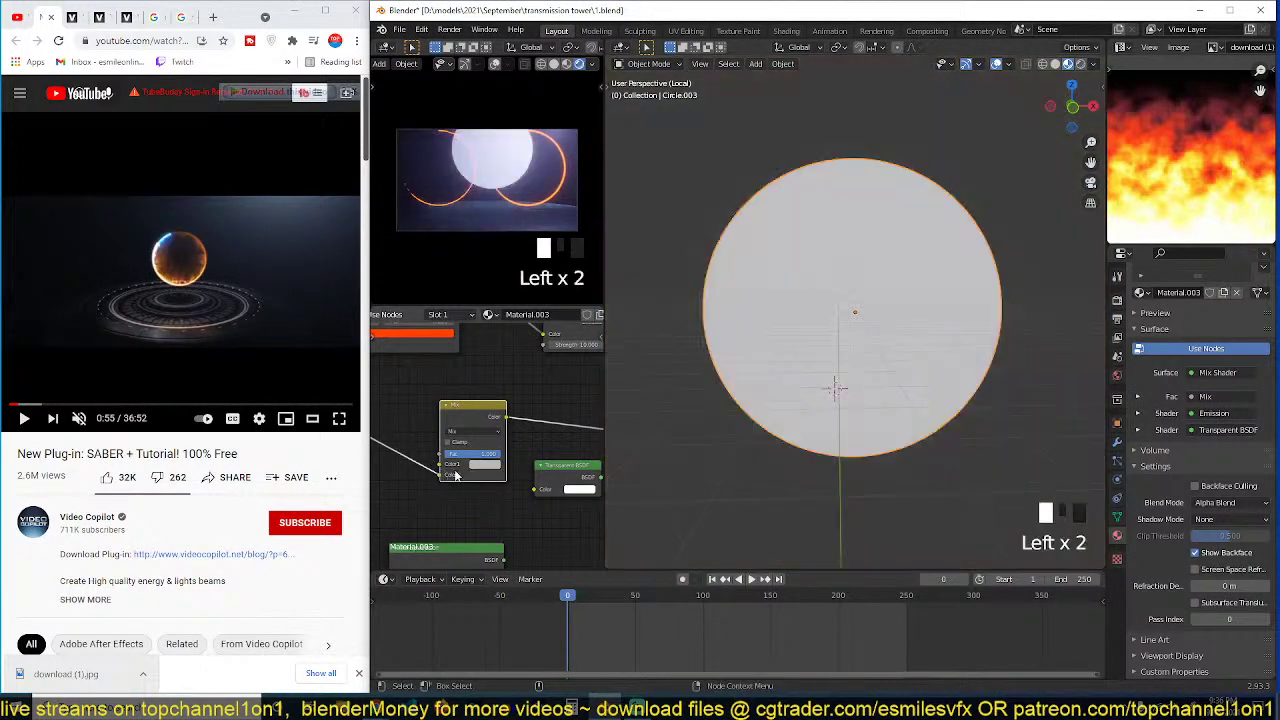
{"action": "left_click", "coordinate": [485, 465]}
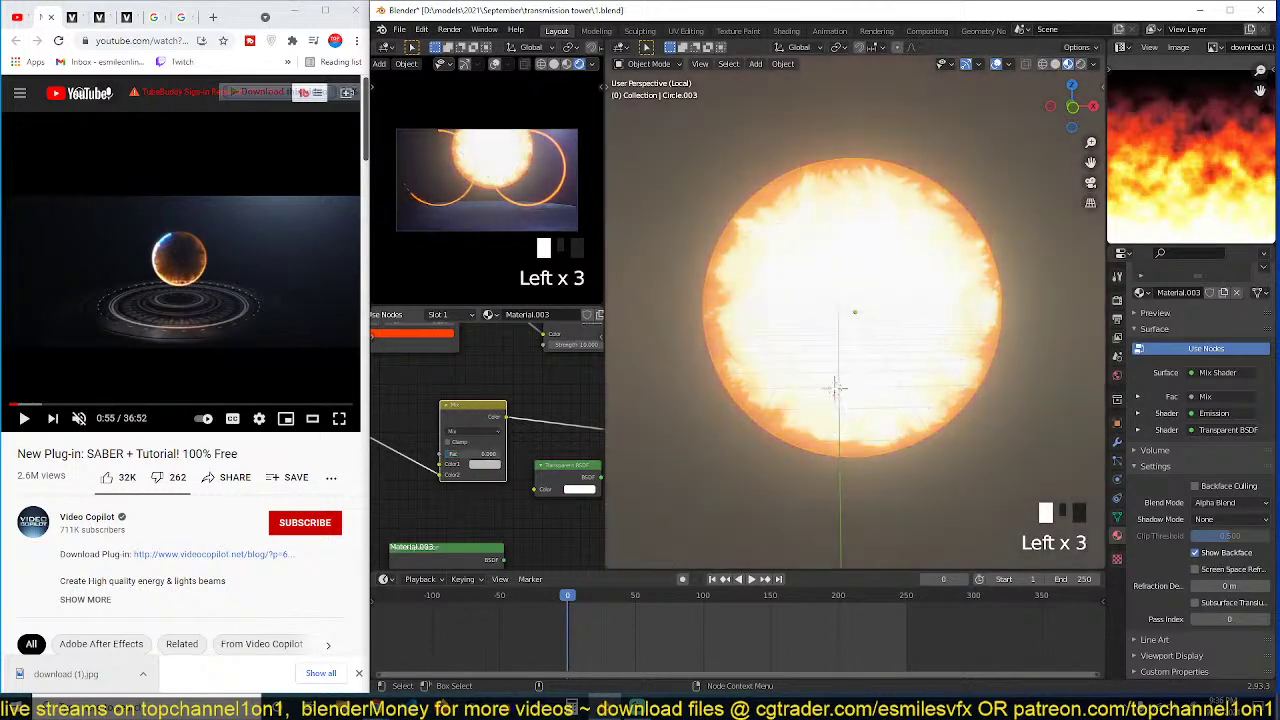
{"action": "left_click", "coordinate": [497, 470]}
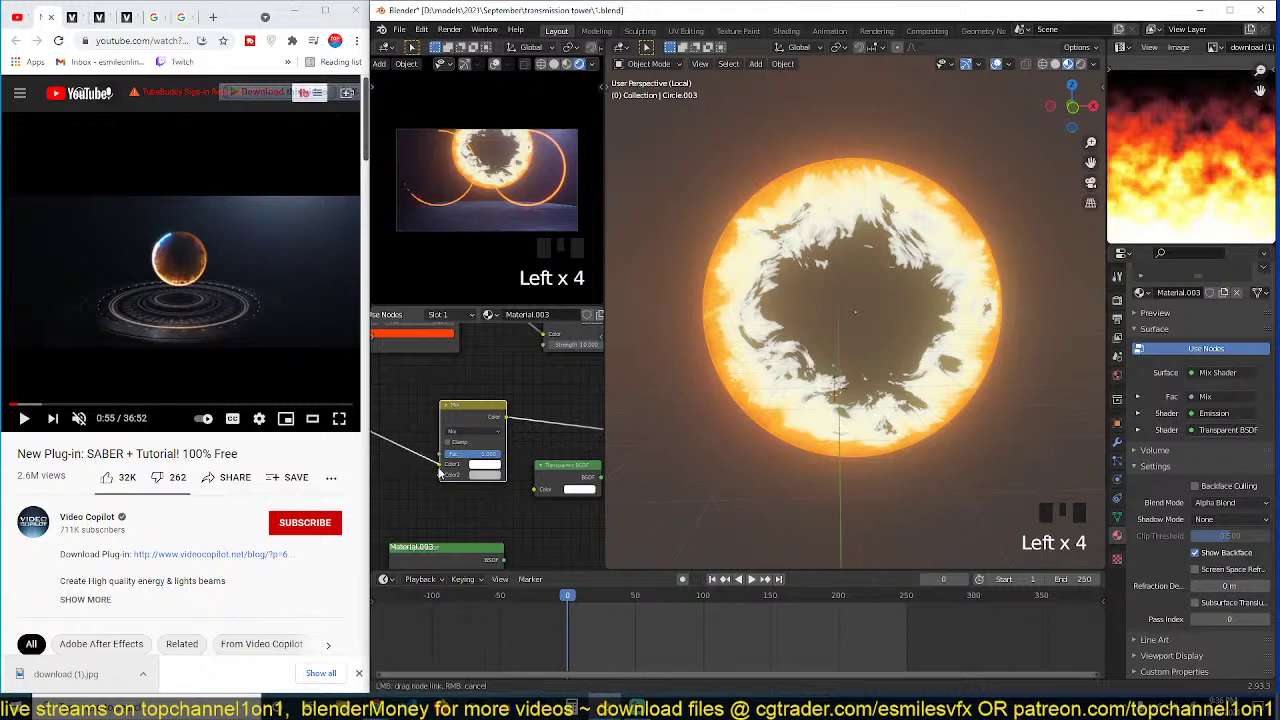
{"action": "left_click", "coordinate": [468, 476]}
{"action": "left_click", "coordinate": [485, 476]}
{"action": "mouse_move", "coordinate": [551, 373]}
{"action": "left_mouse_down"}
{"action": "mouse_move", "coordinate": [551, 408]}
{"action": "mouse_move", "coordinate": [552, 338]}
{"action": "mouse_move", "coordinate": [552, 350]}
{"action": "left_mouse_up"}
{"action": "scroll", "coordinate": [545, 505], "scroll_direction": "down", "scroll_amount": 4}
{"action": "middle_click_drag", "start_coordinate": [502, 472], "coordinate": [434, 456]}
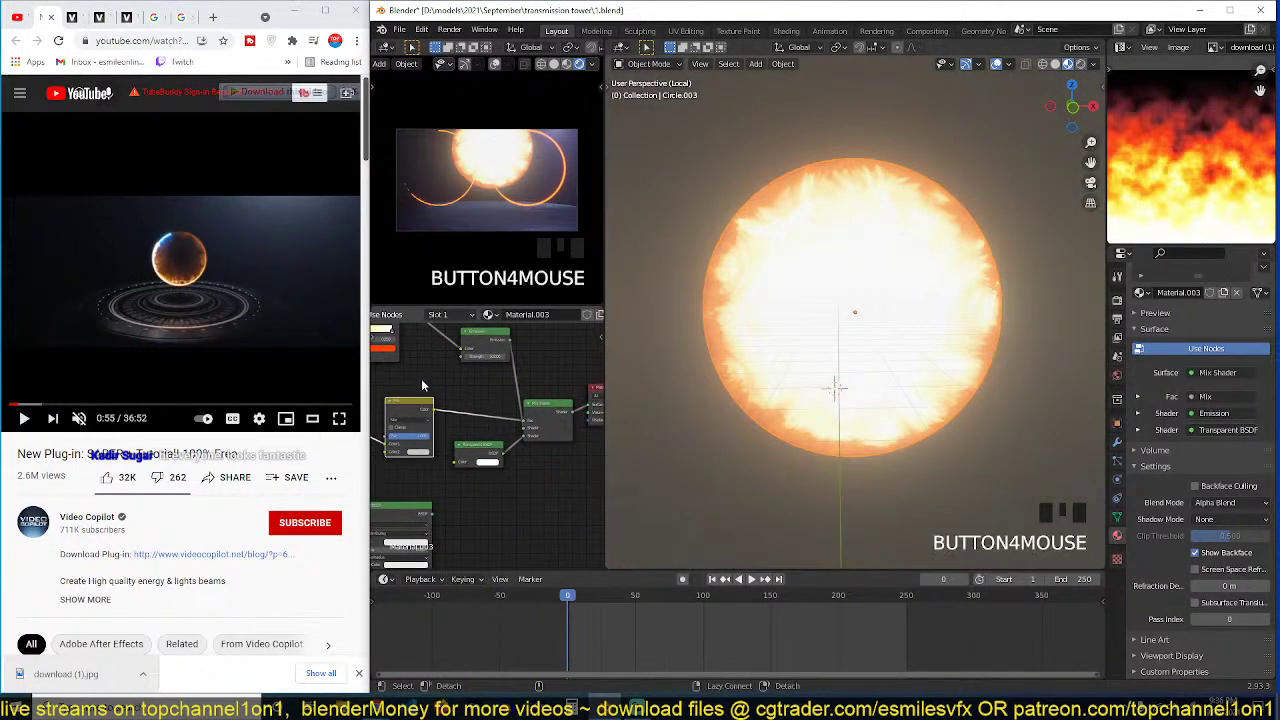
{"action": "left_click_drag", "start_coordinate": [419, 405], "coordinate": [544, 499], "text": "alt"}
{"action": "left_click", "coordinate": [536, 498]}
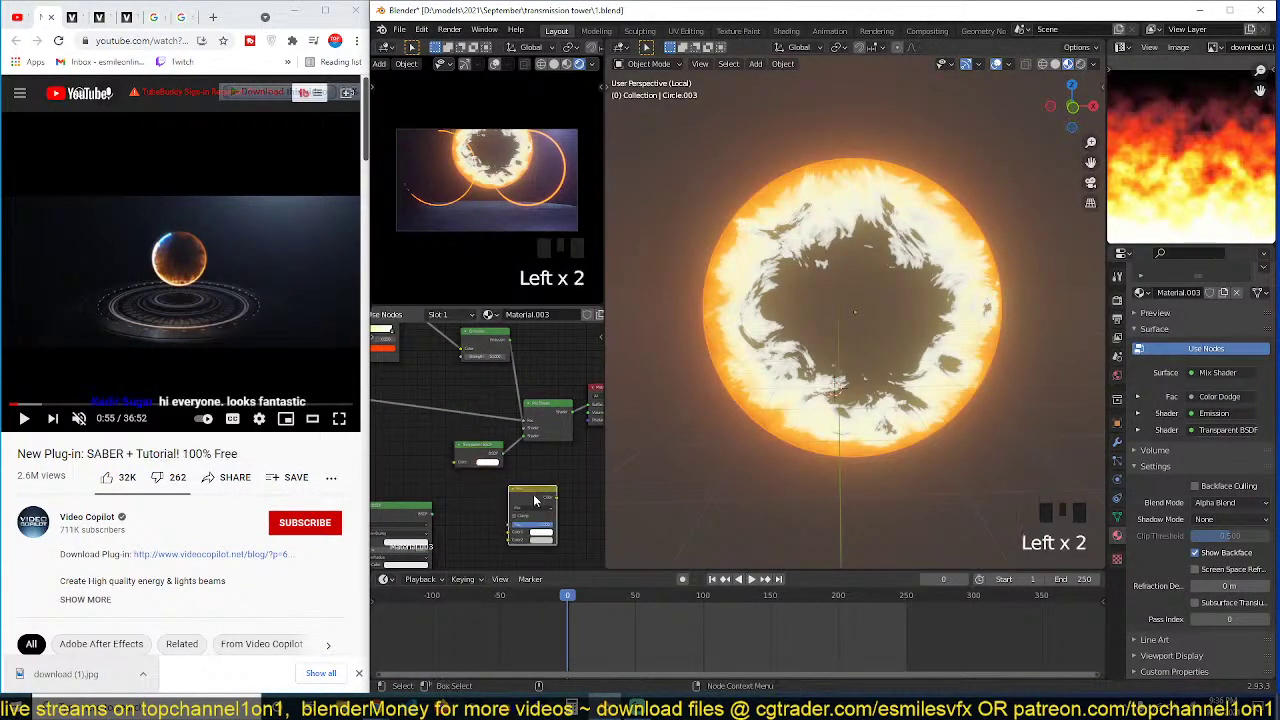
Step: Set the Emission node's strength to about 2.7
{"action": "middle_click_drag", "start_coordinate": [407, 397], "coordinate": [499, 423]}
{"action": "scroll", "coordinate": [462, 350], "scroll_direction": "up", "scroll_amount": 1}
{"action": "left_click", "coordinate": [534, 447]}
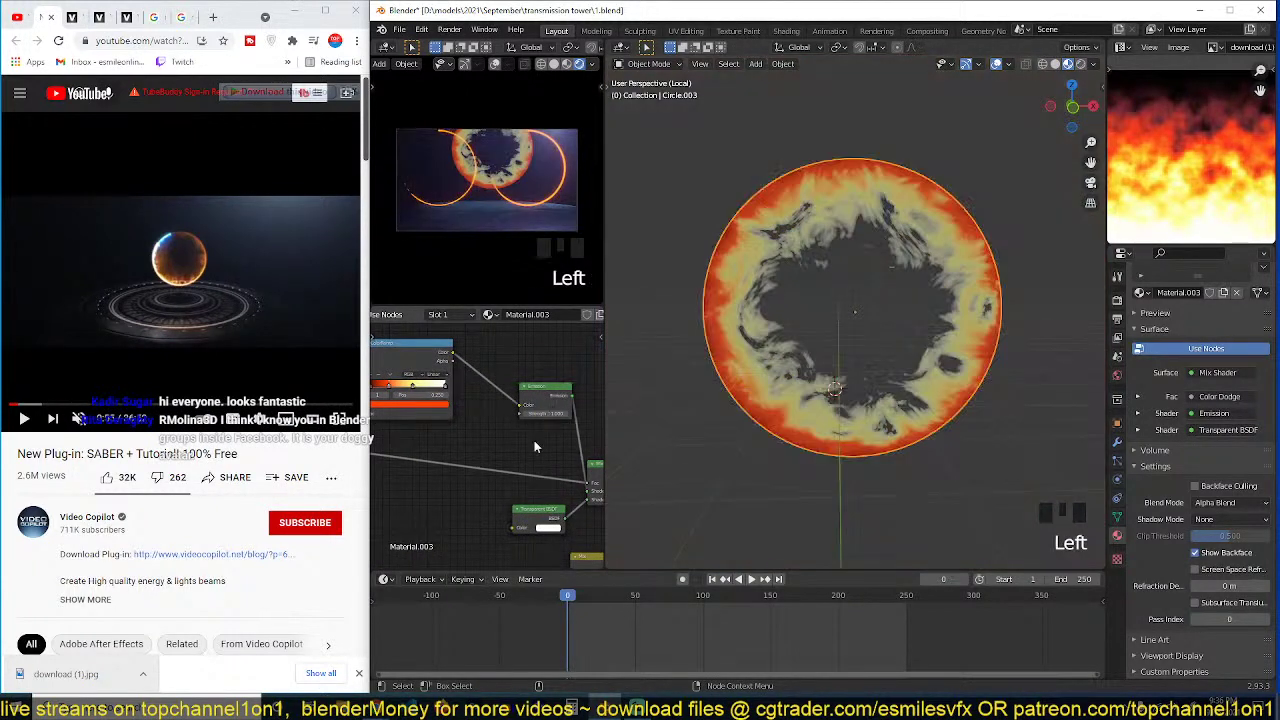
{"action": "left_click_drag", "start_coordinate": [545, 413], "coordinate": [572, 413]}
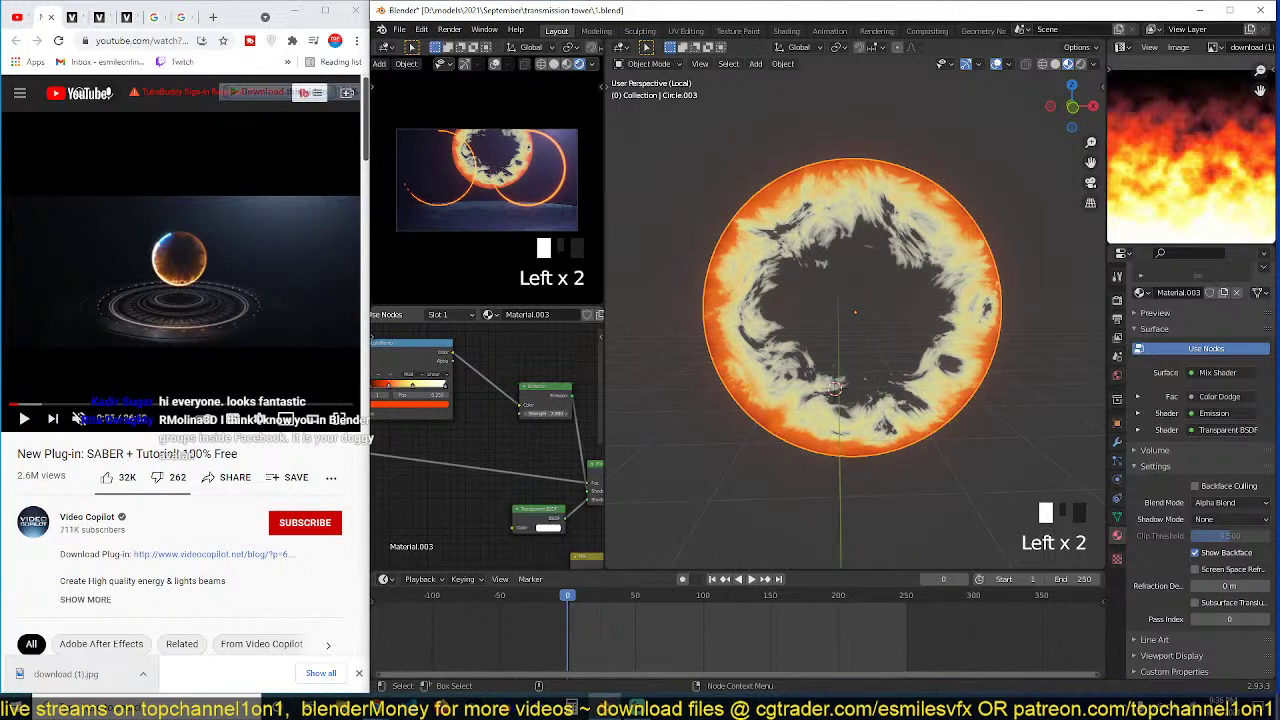
{"action": "scroll", "coordinate": [472, 434], "scroll_direction": "up", "scroll_amount": 1}
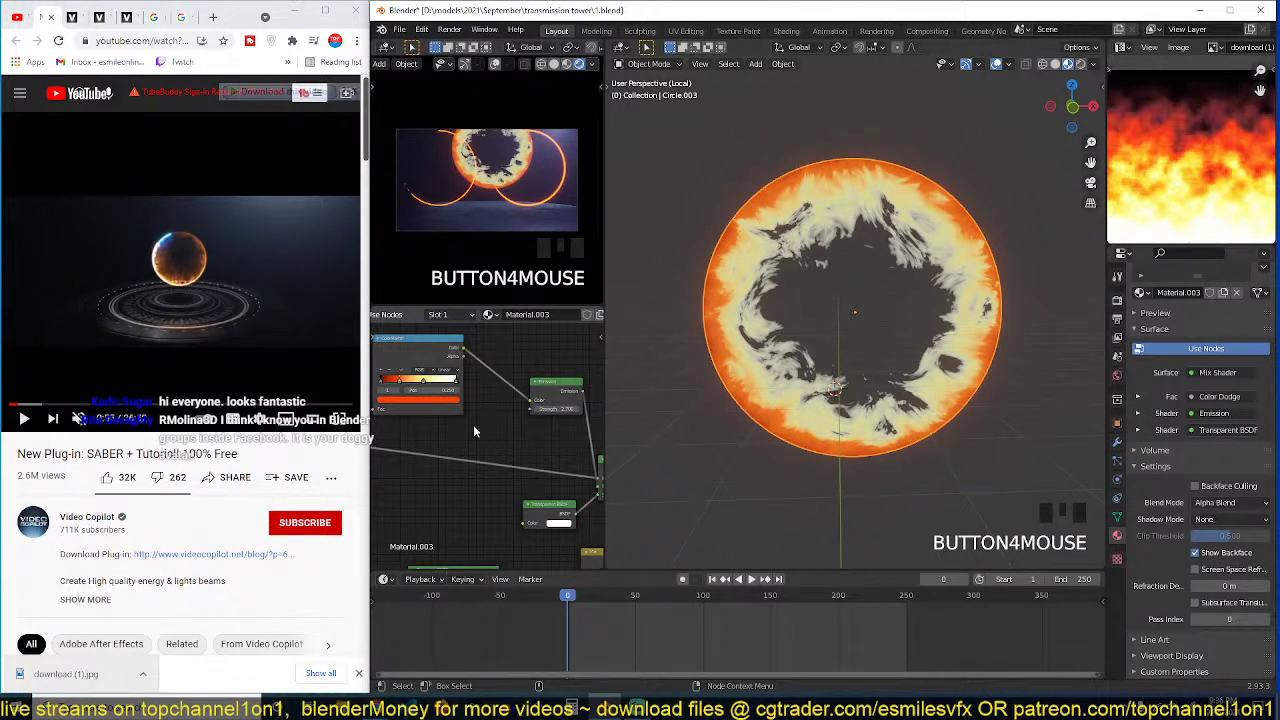
Step: Lower the Scale value of the Mapping node that feeds the spherical Gradient Texture
{"action": "middle_click_drag", "start_coordinate": [478, 426], "coordinate": [543, 438]}
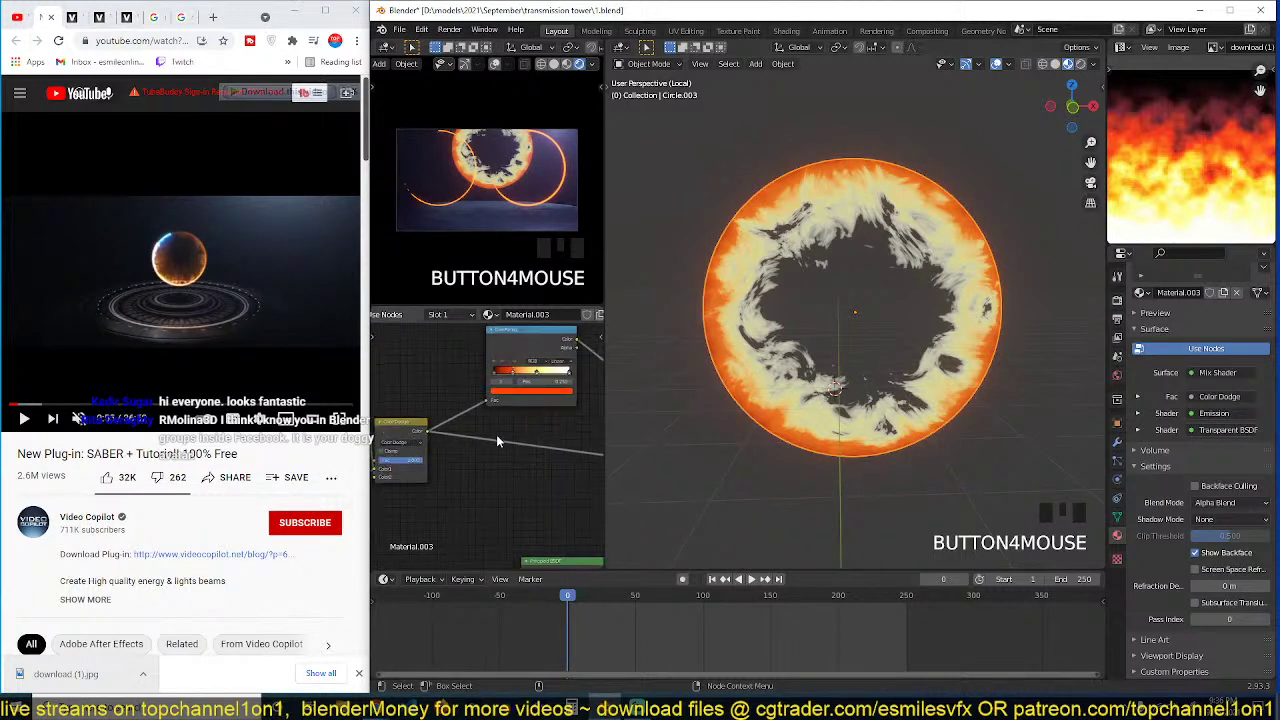
{"action": "scroll", "coordinate": [496, 436], "scroll_direction": "up", "scroll_amount": 3}
{"action": "scroll", "coordinate": [565, 462], "scroll_direction": "down", "scroll_amount": 4}
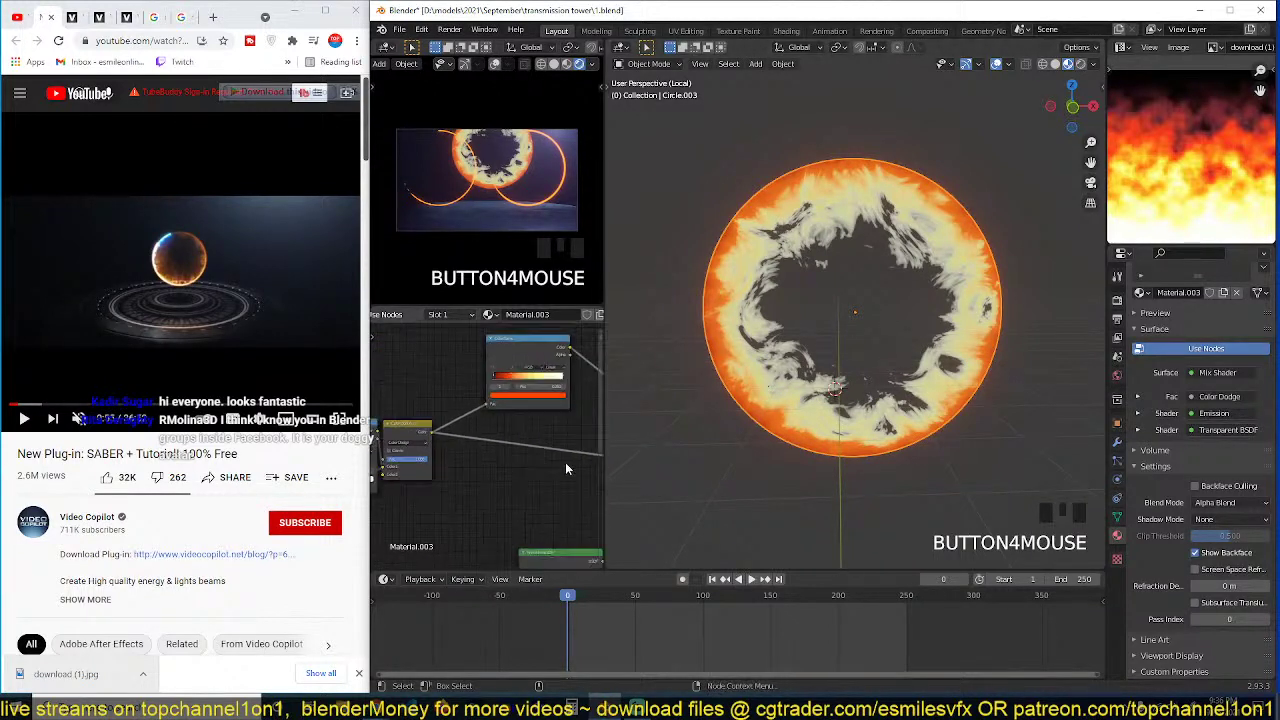
{"action": "middle_click_drag", "start_coordinate": [502, 470], "coordinate": [683, 446]}
{"action": "middle_click_drag", "start_coordinate": [464, 455], "coordinate": [586, 401]}
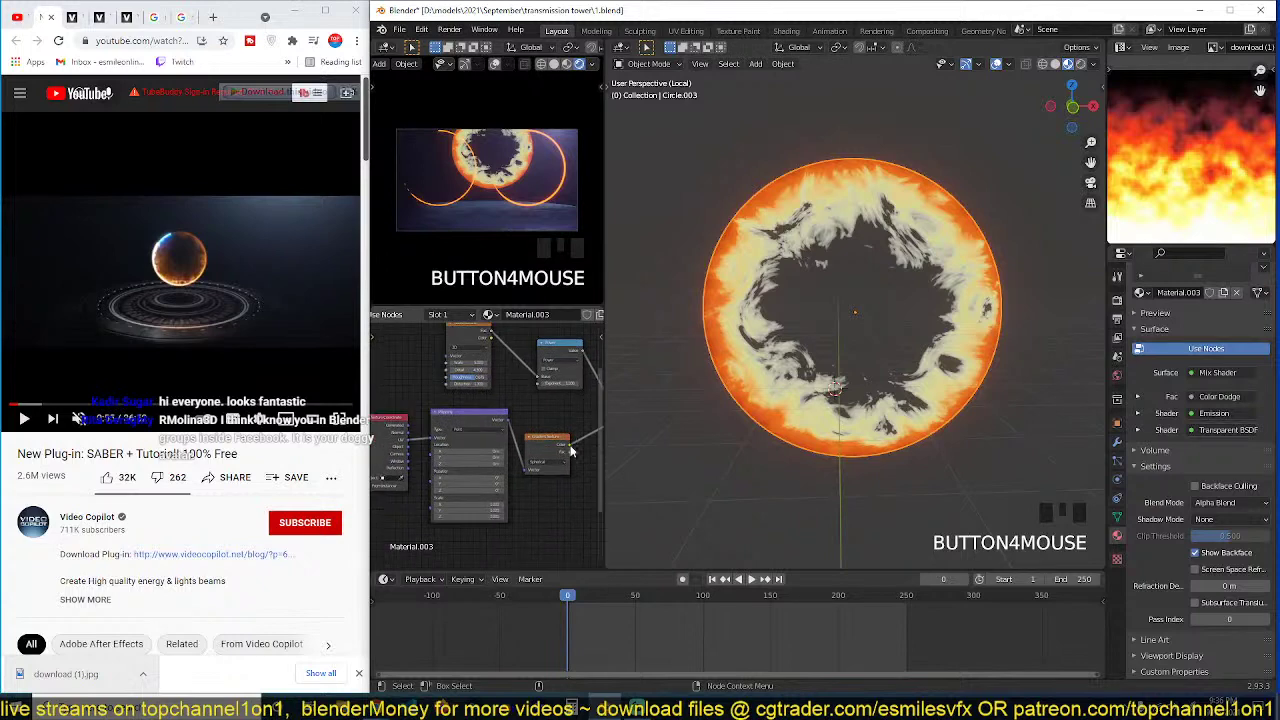
{"action": "scroll", "coordinate": [567, 450], "scroll_direction": "up", "scroll_amount": 4}
{"action": "middle_click_drag", "start_coordinate": [538, 461], "coordinate": [552, 430]}
{"action": "left_click_drag", "start_coordinate": [450, 494], "coordinate": [406, 494]}
{"action": "scroll", "coordinate": [521, 443], "scroll_direction": "down", "scroll_amount": 2}
{"action": "scroll", "coordinate": [521, 437], "scroll_direction": "up", "scroll_amount": 4}
{"action": "middle_click_drag", "start_coordinate": [521, 437], "coordinate": [437, 497]}
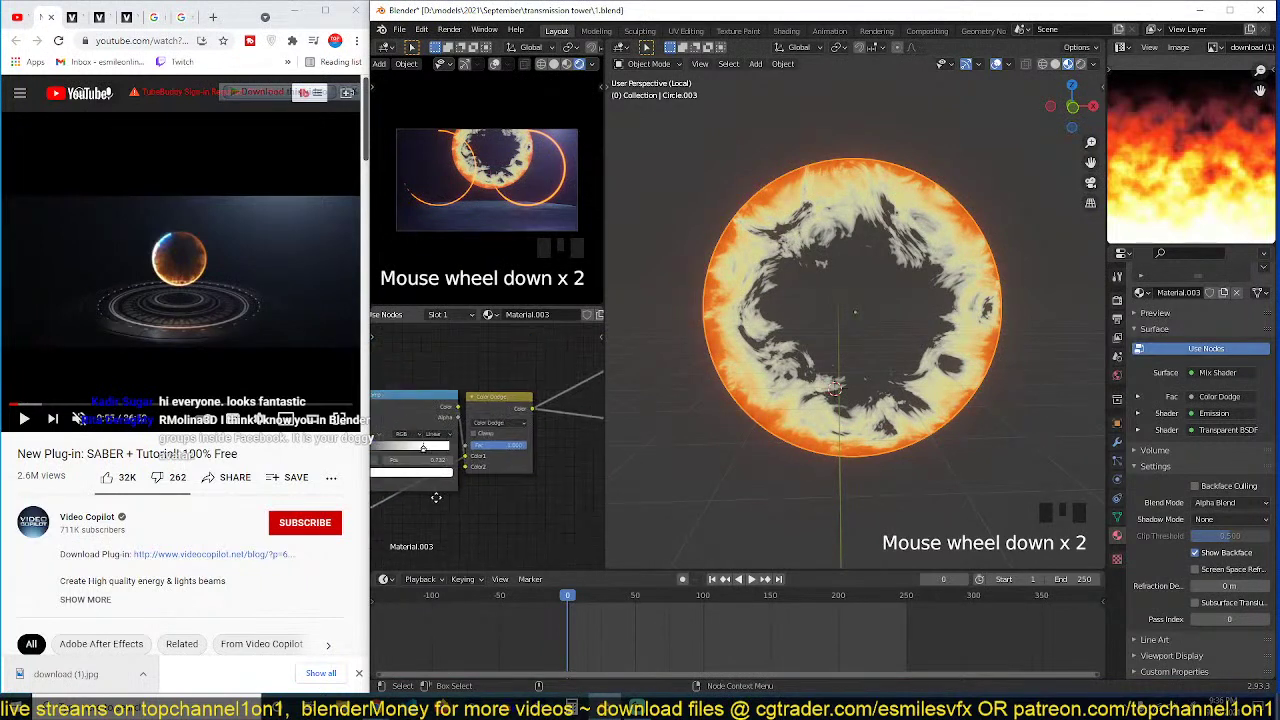
Step: Try the Mix and Multiply blend modes on the Color Dodge node at factor 1.000
{"action": "left_click_drag", "start_coordinate": [513, 445], "coordinate": [515, 445]}
{"action": "left_click", "coordinate": [511, 424]}
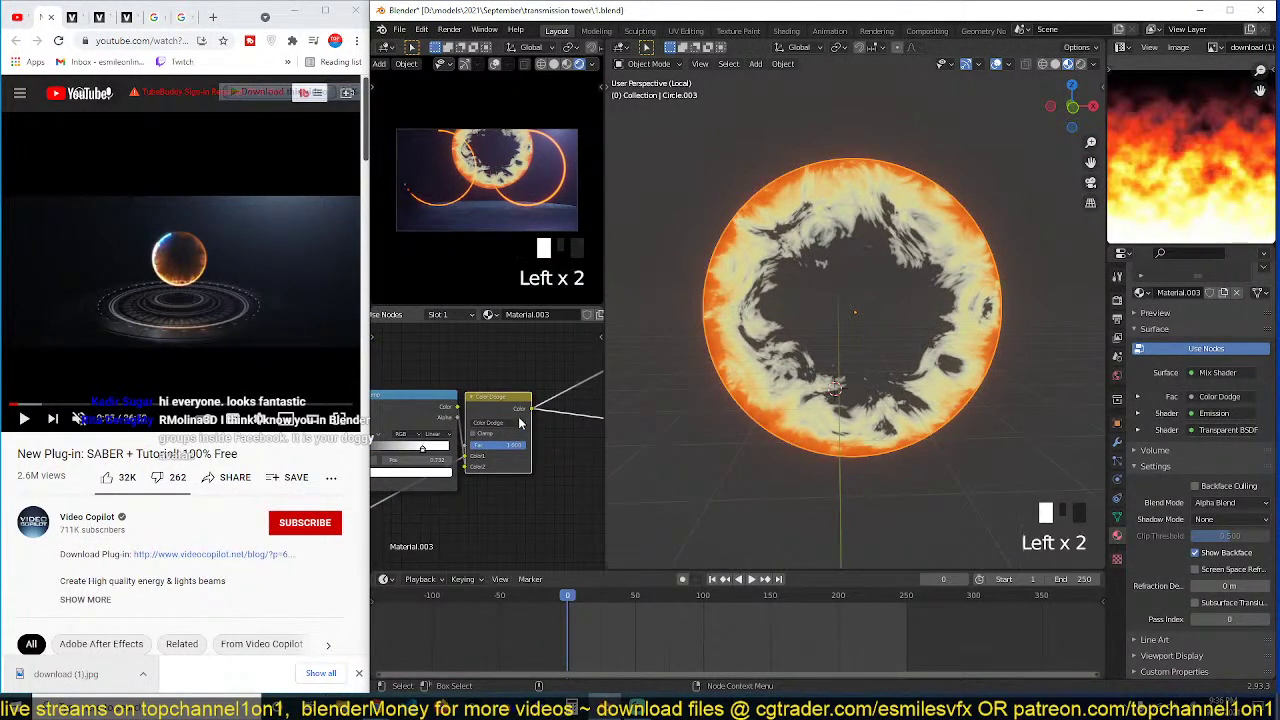
{"action": "left_click", "coordinate": [498, 438]}
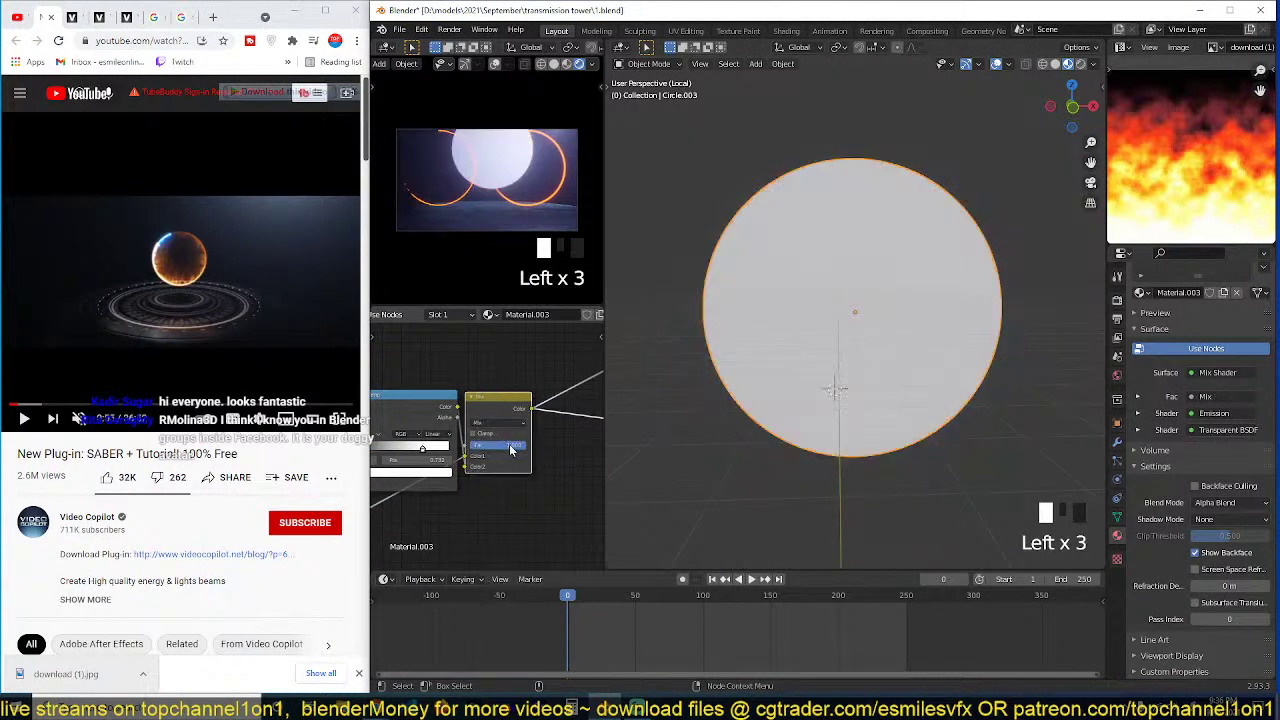
{"action": "left_click", "coordinate": [517, 425]}
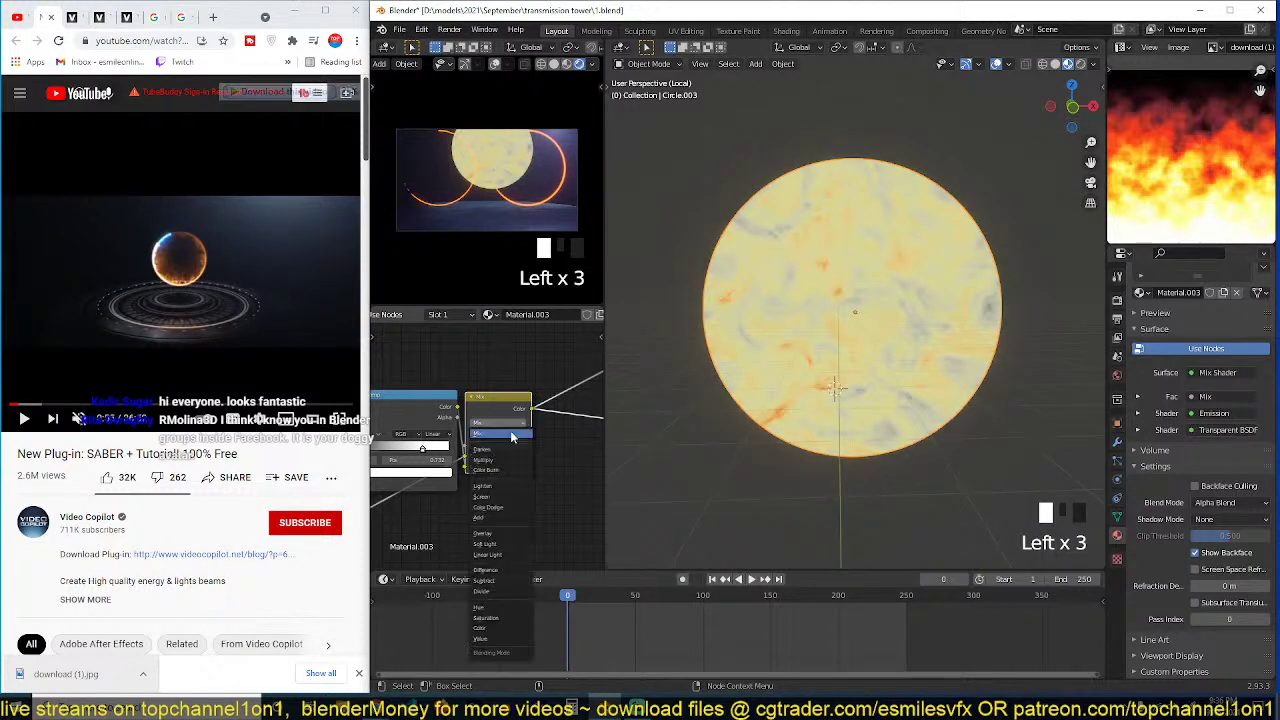
{"action": "left_click", "coordinate": [501, 462]}
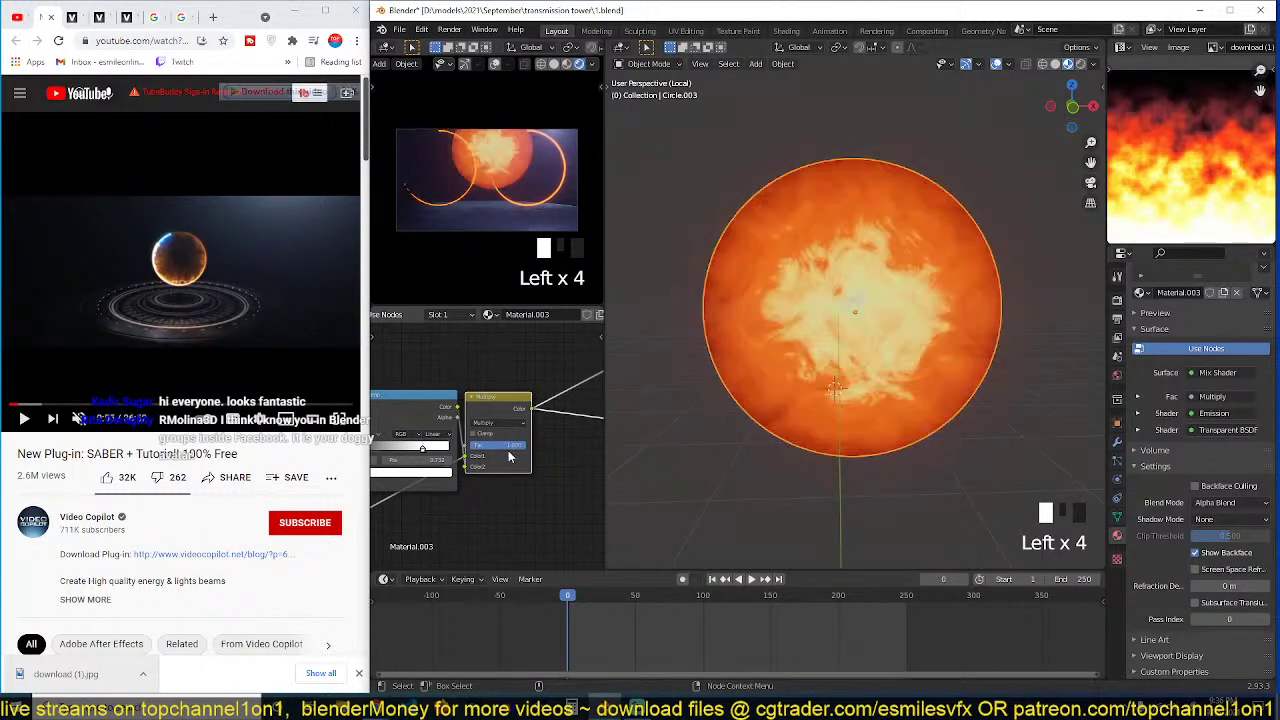
{"action": "mouse_move", "coordinate": [511, 447]}
{"action": "left_mouse_down"}
{"action": "mouse_move", "coordinate": [474, 447]}
{"action": "mouse_move", "coordinate": [511, 447]}
{"action": "left_mouse_up"}
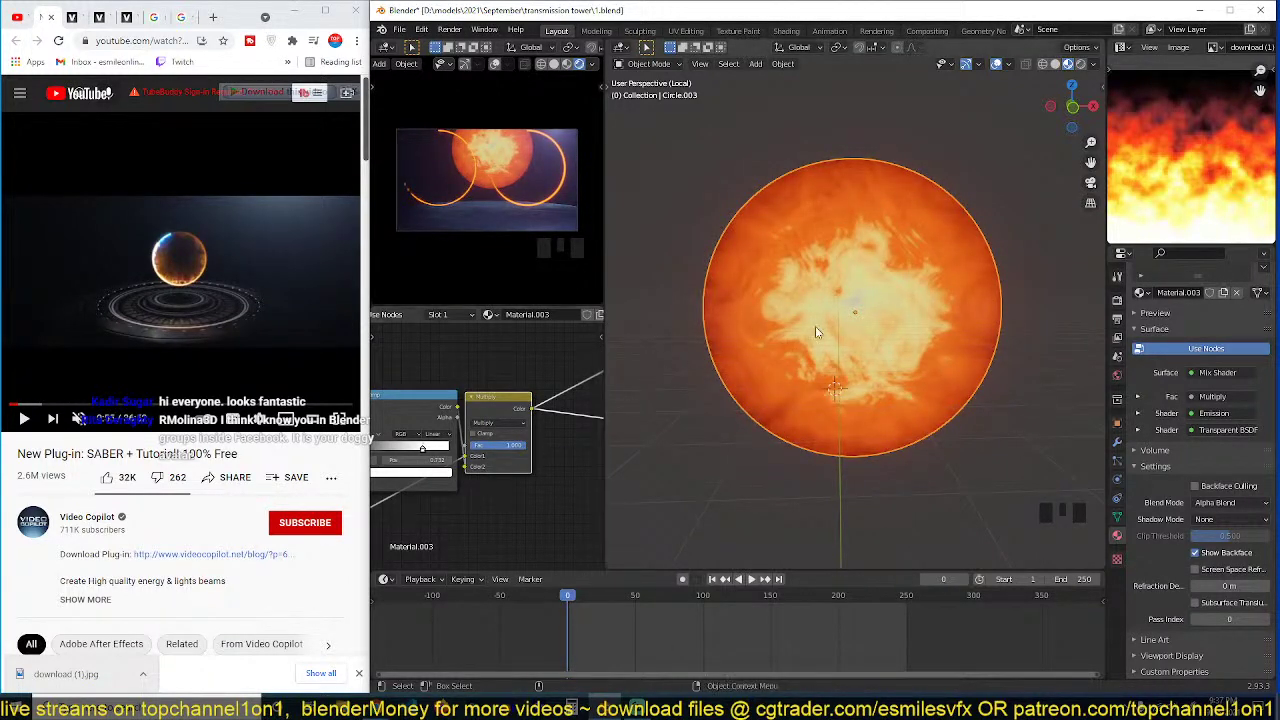
Step: Move the white stop of the ColorRamp before the blend node to about 0.855 and set that node's blend mode to Color Dodge
{"action": "scroll", "coordinate": [778, 344], "scroll_direction": "up", "scroll_amount": 2}
{"action": "mouse_move", "coordinate": [470, 457]}
{"action": "middle_mouse_down"}
{"action": "mouse_move", "coordinate": [486, 445]}
{"action": "mouse_move", "coordinate": [495, 457]}
{"action": "middle_mouse_up"}
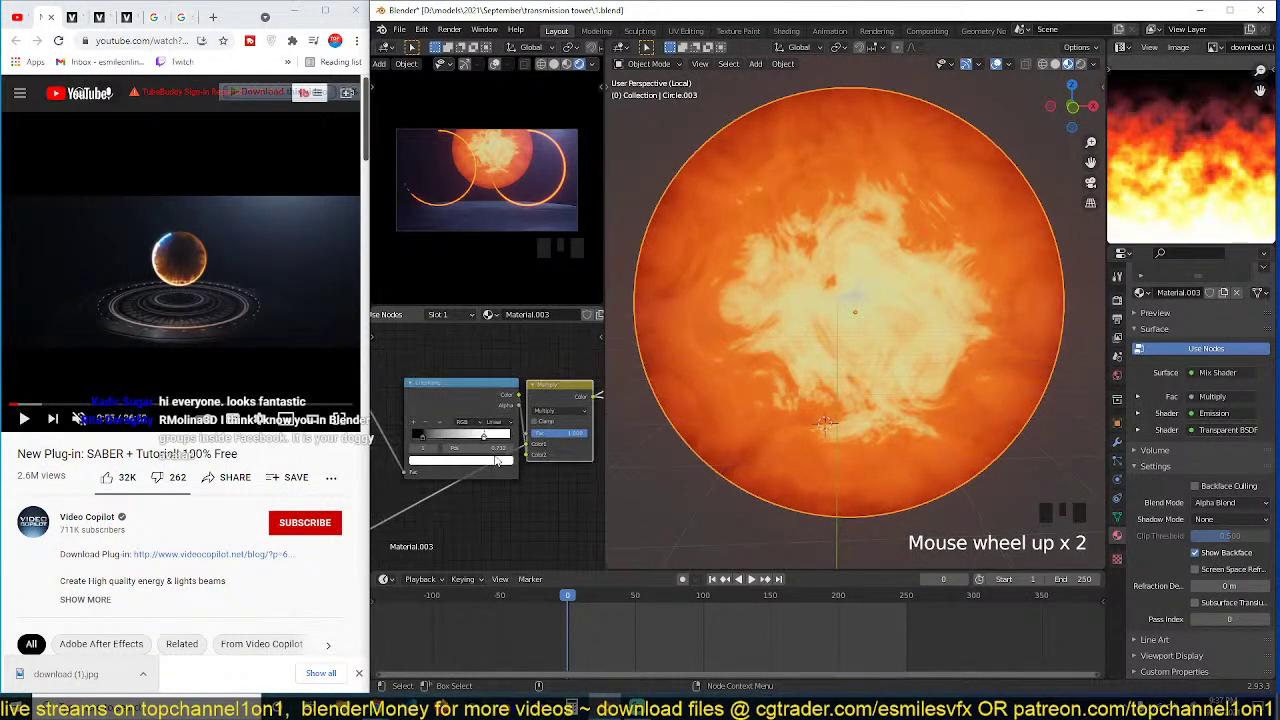
{"action": "mouse_move", "coordinate": [432, 443]}
{"action": "left_mouse_down"}
{"action": "mouse_move", "coordinate": [416, 441]}
{"action": "mouse_move", "coordinate": [478, 440]}
{"action": "mouse_move", "coordinate": [419, 444]}
{"action": "mouse_move", "coordinate": [450, 449]}
{"action": "left_mouse_up"}
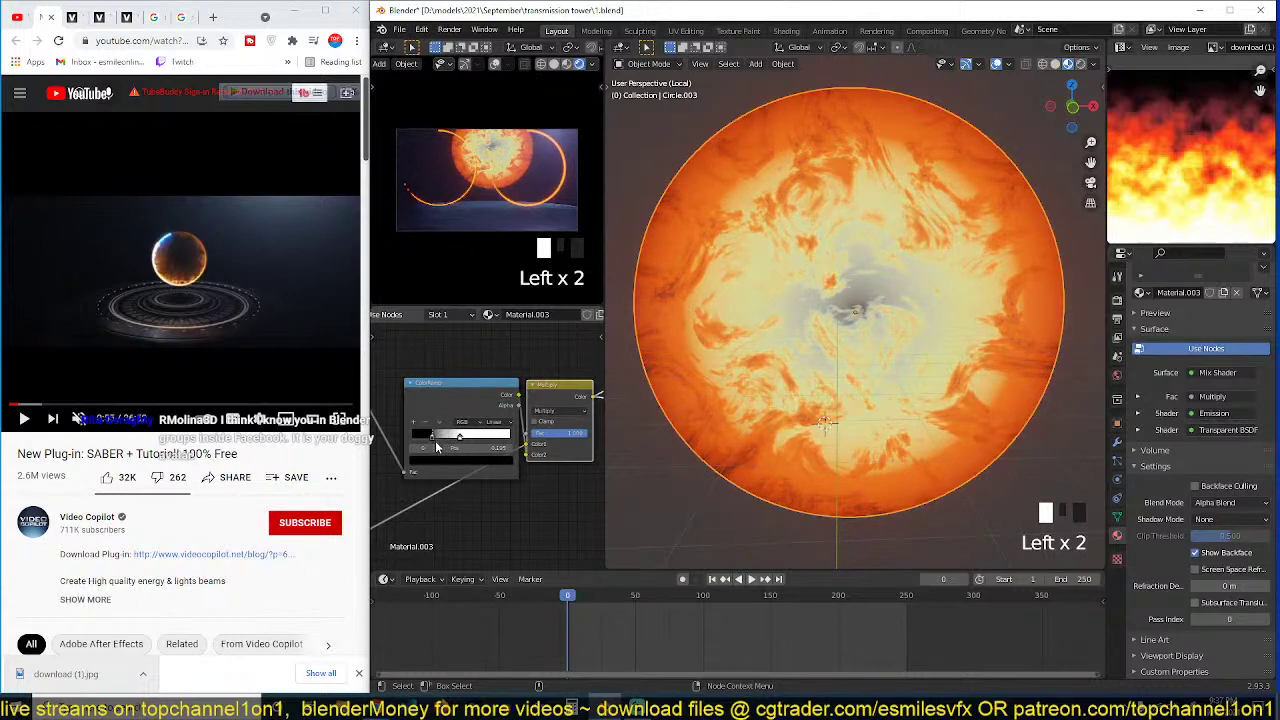
{"action": "left_click", "coordinate": [459, 437]}
{"action": "left_click_drag", "start_coordinate": [463, 441], "coordinate": [510, 445]}
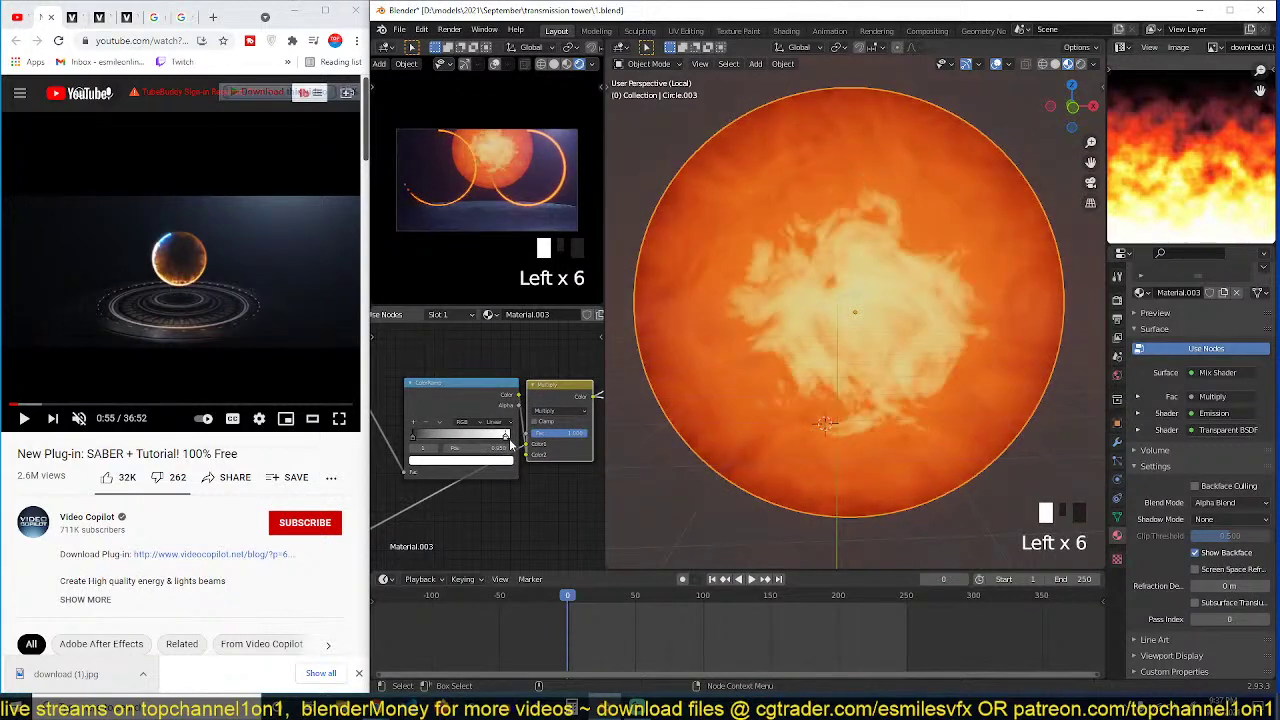
{"action": "left_click", "coordinate": [563, 412]}
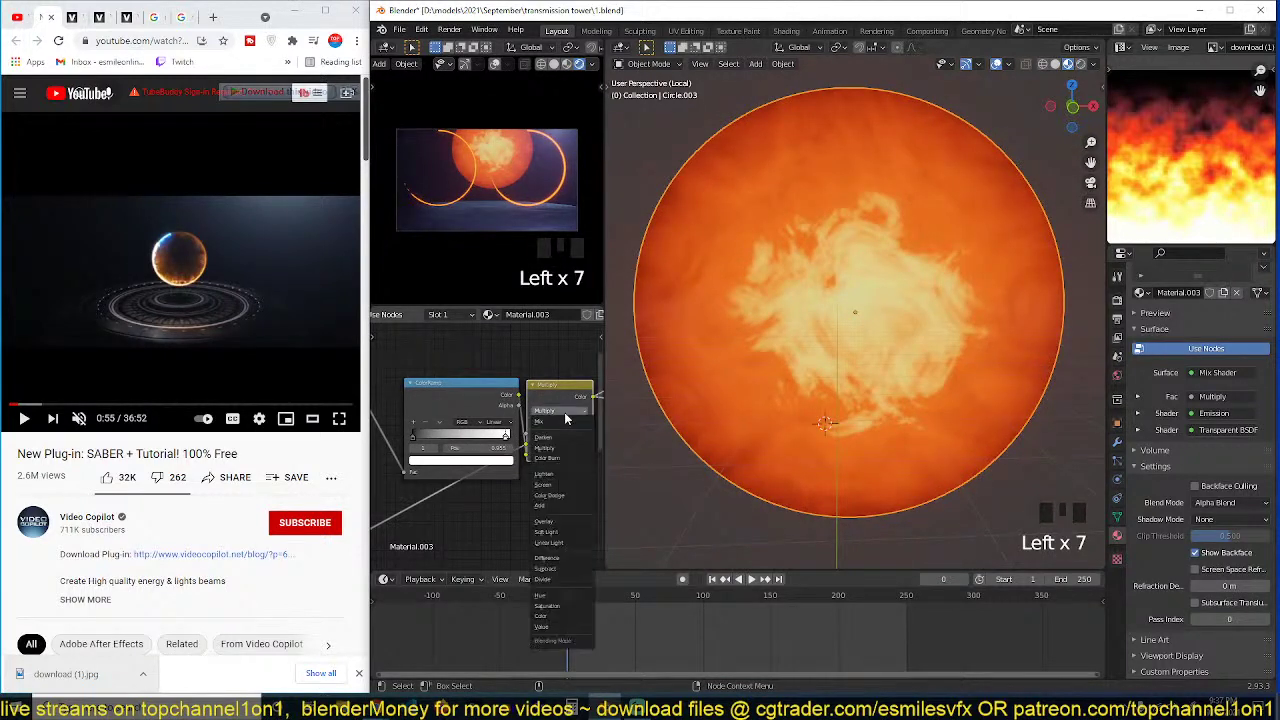
{"action": "left_click", "coordinate": [555, 495]}
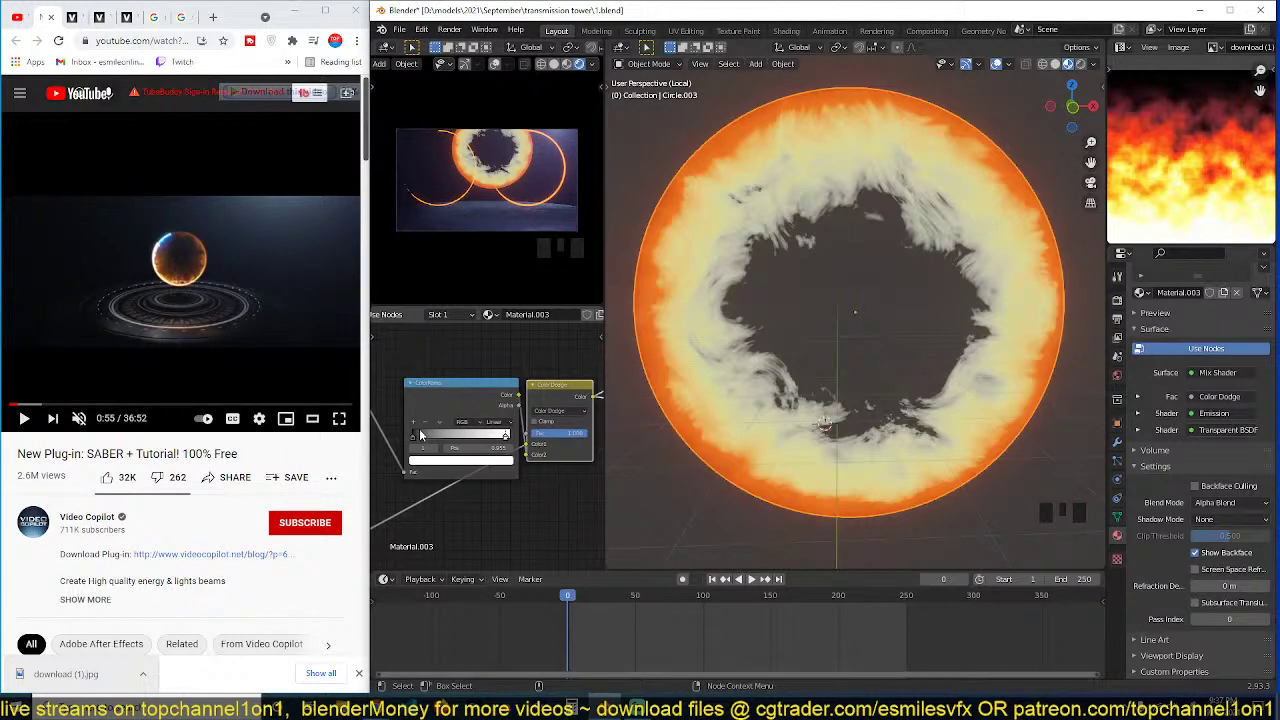
Step: Shift the black stop of the black-and-white ColorRamp slightly toward white and lighten its color to grey
{"action": "left_click_drag", "start_coordinate": [418, 436], "coordinate": [435, 440]}
{"action": "scroll", "coordinate": [440, 440], "scroll_direction": "down", "scroll_amount": 6}
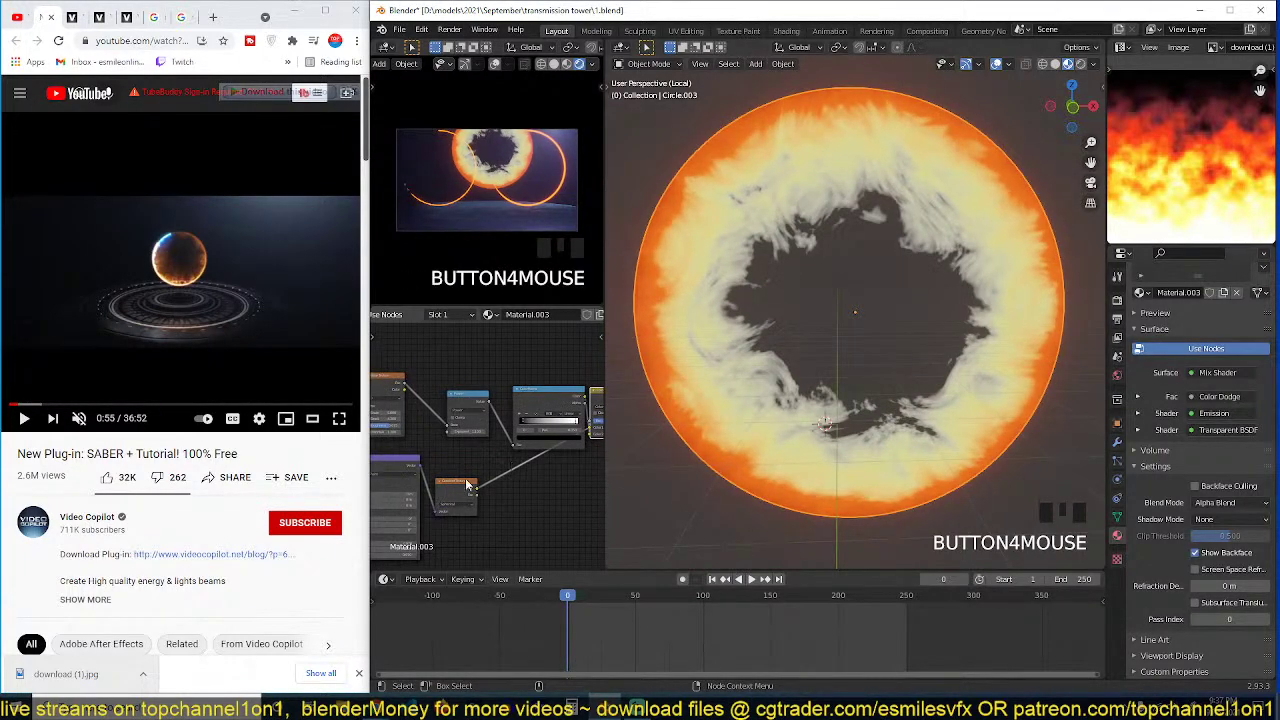
{"action": "middle_click_drag", "start_coordinate": [577, 417], "coordinate": [514, 438]}
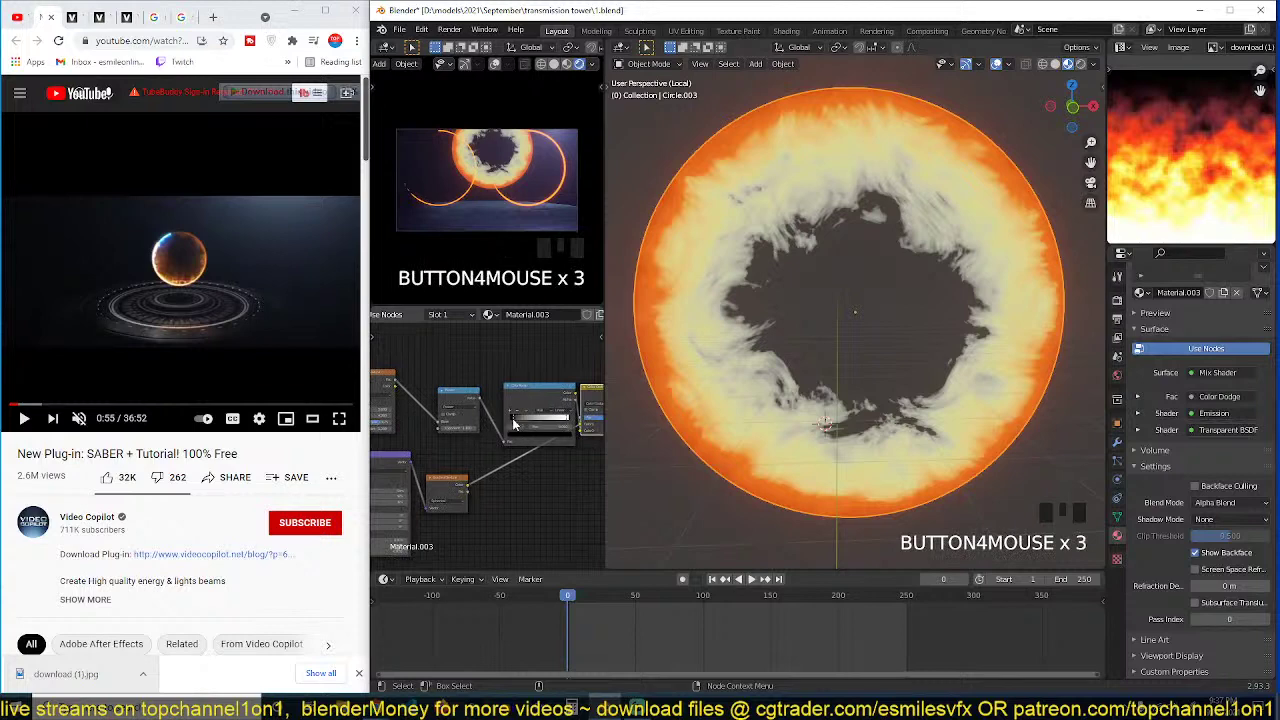
{"action": "left_click", "coordinate": [514, 425]}
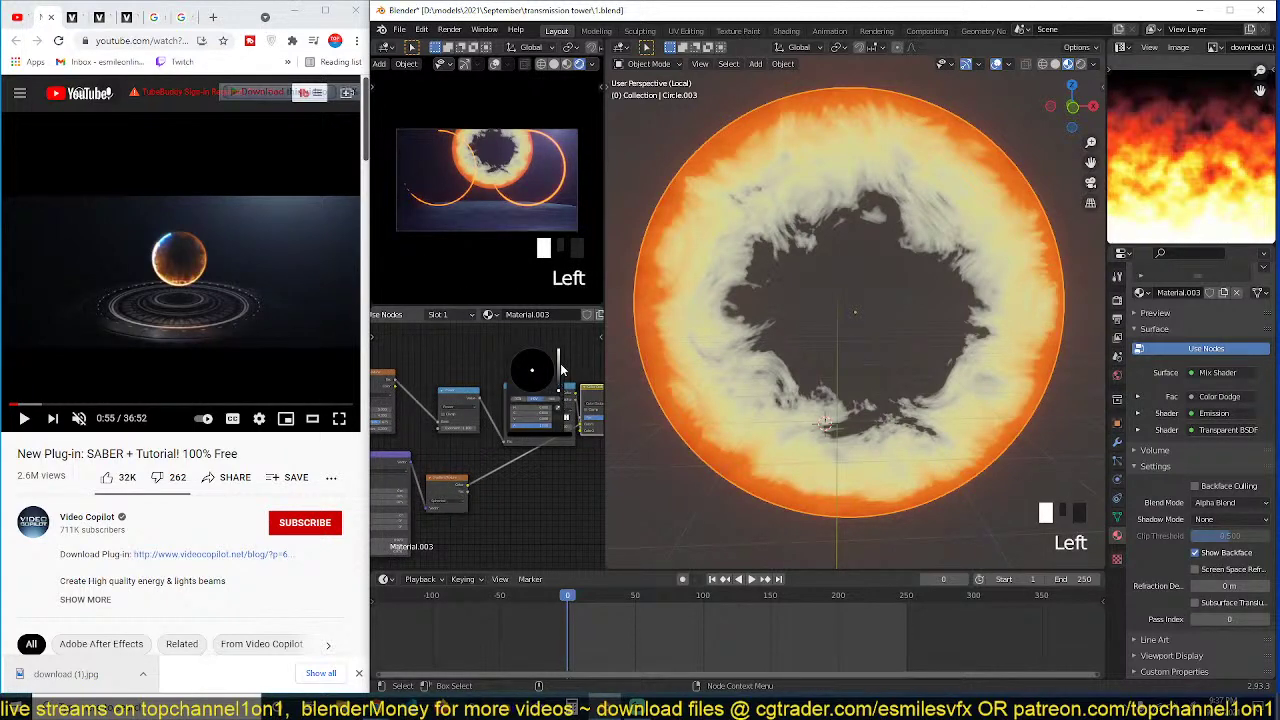
{"action": "left_click", "coordinate": [561, 370]}
{"action": "mouse_move", "coordinate": [558, 391]}
{"action": "left_mouse_down"}
{"action": "mouse_move", "coordinate": [558, 357]}
{"action": "mouse_move", "coordinate": [558, 370]}
{"action": "left_mouse_up"}
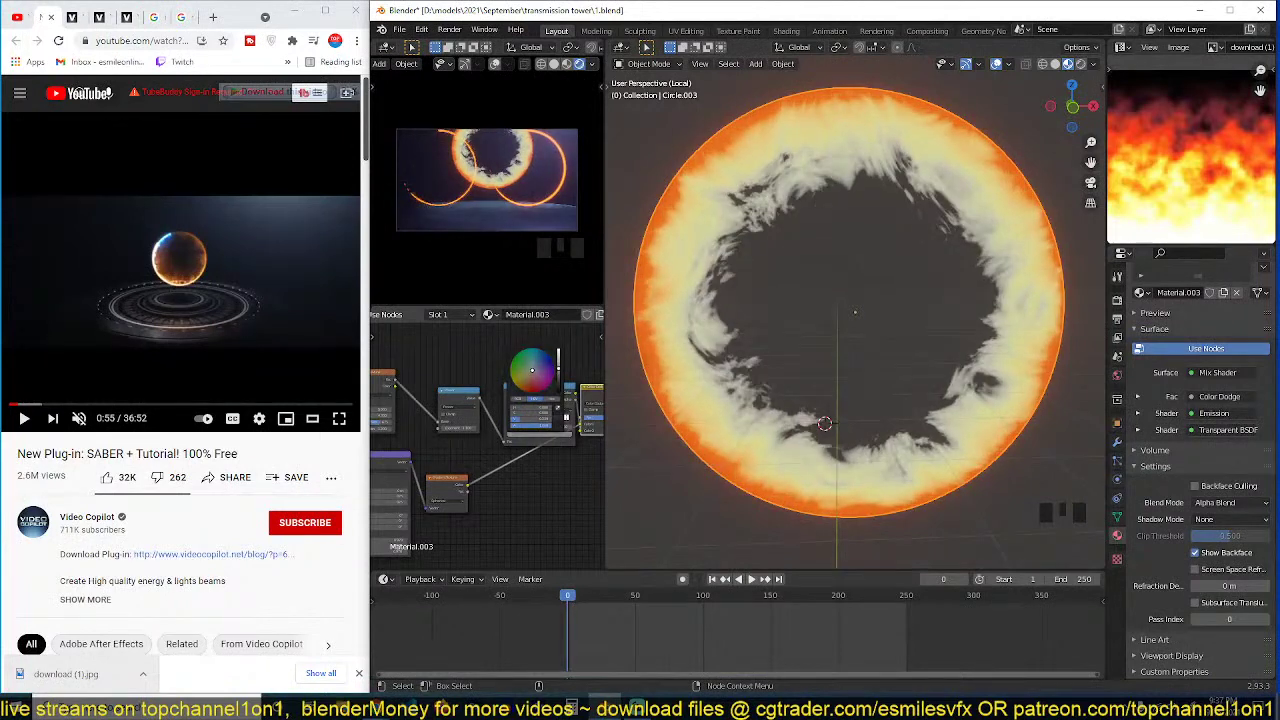
Step: Slightly lower the X, Y and Z scale together on the spherical gradient's Mapping node
{"action": "scroll", "coordinate": [510, 465], "scroll_direction": "up", "scroll_amount": 3}
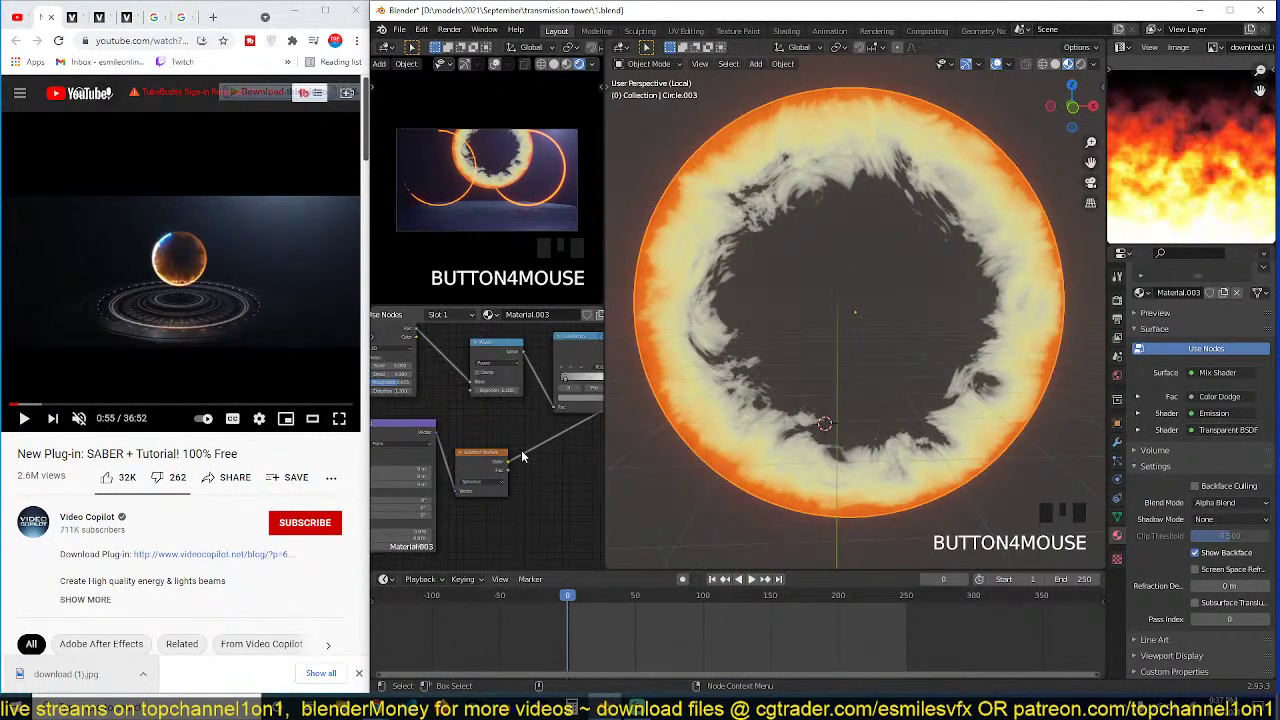
{"action": "middle_click_drag", "start_coordinate": [496, 465], "coordinate": [552, 412]}
{"action": "scroll", "coordinate": [481, 468], "scroll_direction": "up", "scroll_amount": 2}
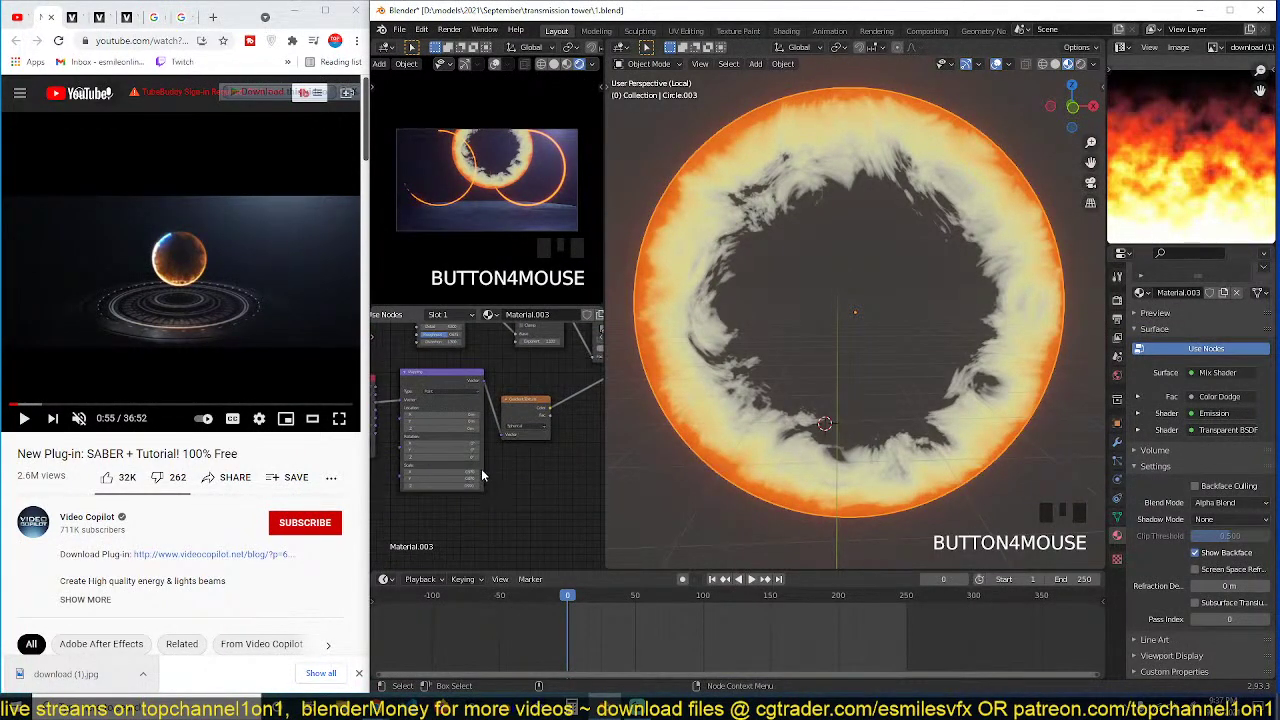
{"action": "mouse_move", "coordinate": [458, 472]}
{"action": "left_mouse_down"}
{"action": "mouse_move", "coordinate": [466, 486]}
{"action": "mouse_move", "coordinate": [450, 486]}
{"action": "left_mouse_up"}
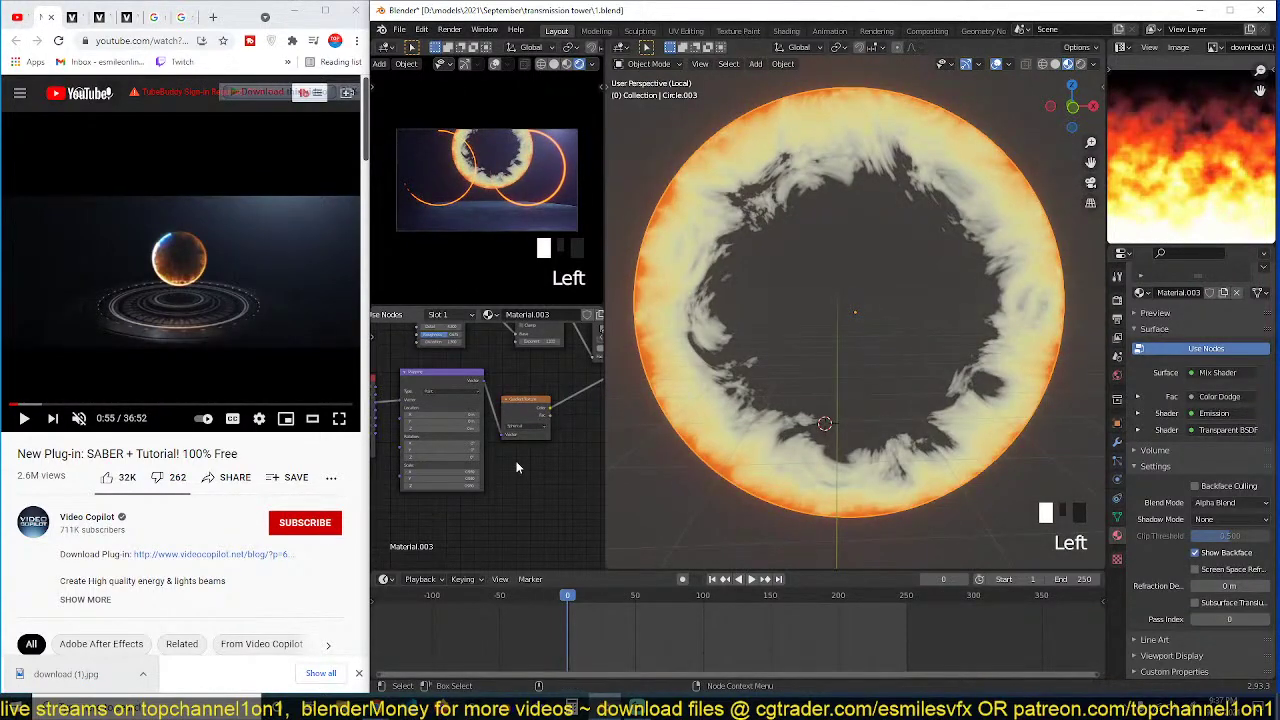
Step: Exit local view and snap the 3D cursor to the flaming disc's center
{"action": "scroll", "coordinate": [793, 353], "scroll_direction": "down", "scroll_amount": 4}
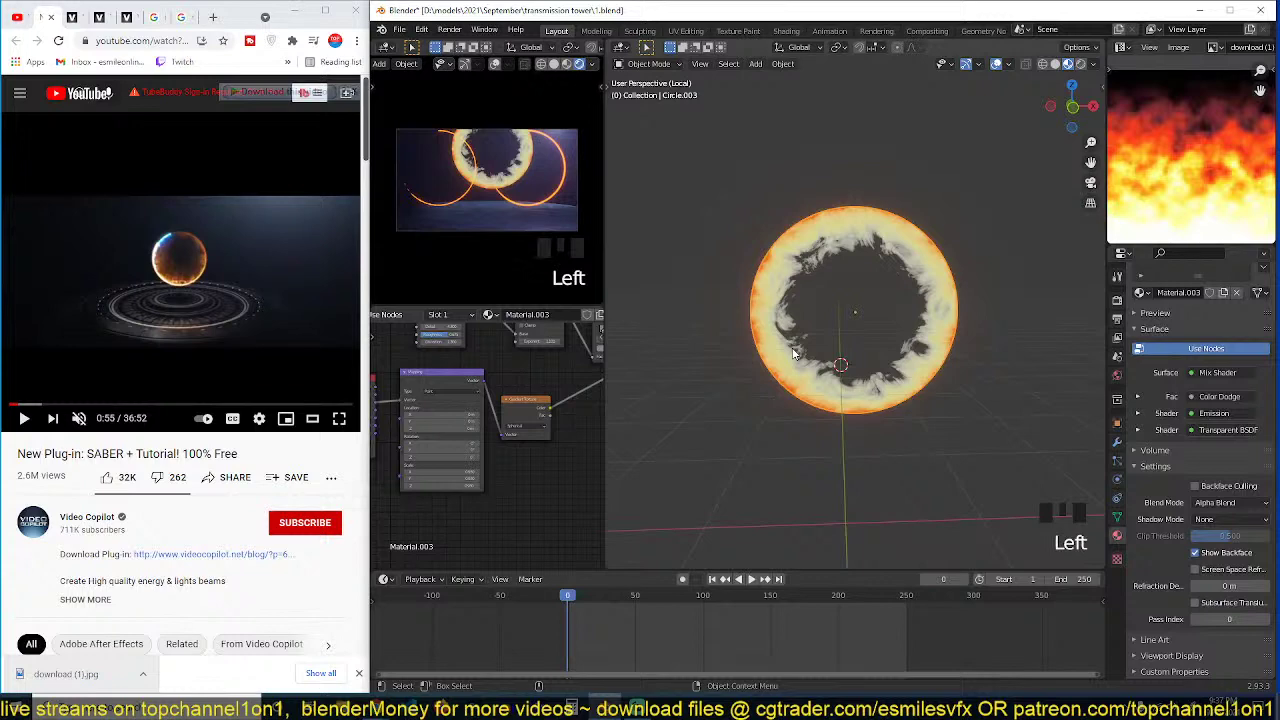
{"action": "key", "text": "slash"}
{"action": "left_click", "coordinate": [808, 305]}
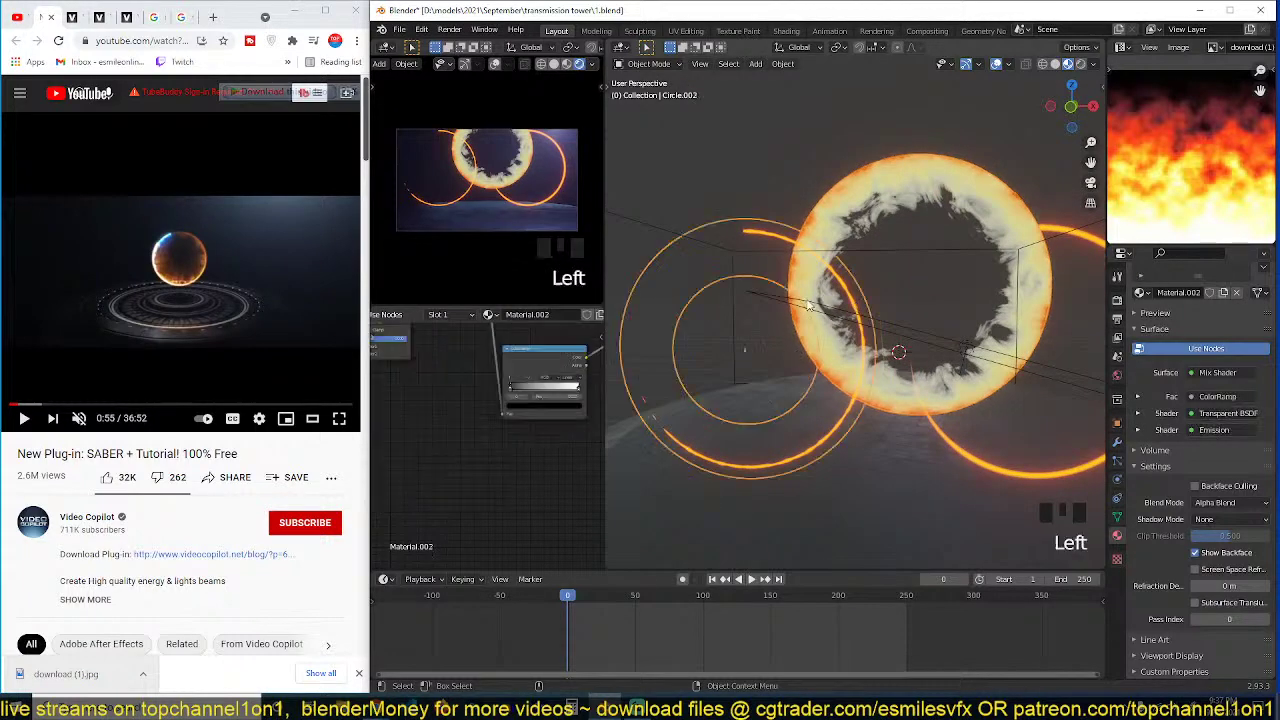
{"action": "left_click", "coordinate": [808, 305]}
{"action": "key", "text": "shift+s"}
{"action": "left_click", "coordinate": [773, 233]}
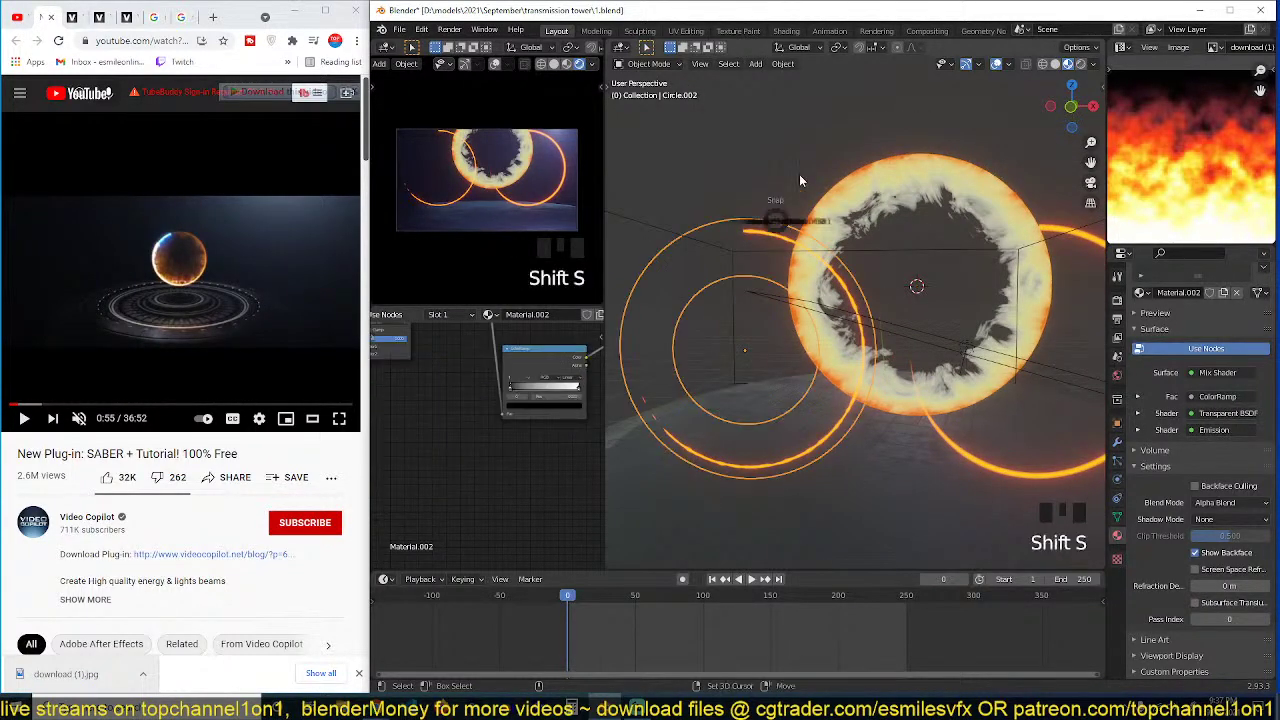
Step: Snap the left glowing ring to the 3D cursor and enlarge it to surround the flaming disc's outer edge
{"action": "key", "text": "shift+s"}
{"action": "left_click", "coordinate": [824, 66]}
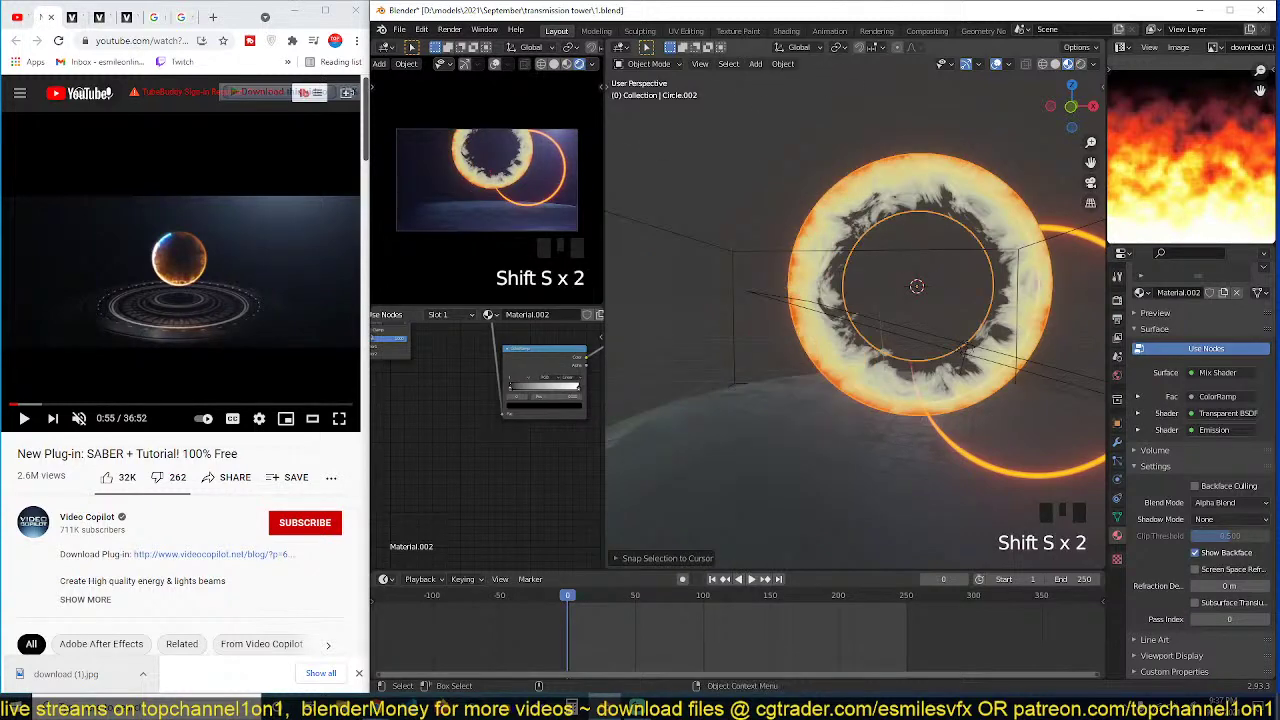
{"action": "key", "text": "s"}
{"action": "left_click", "coordinate": [993, 329]}
{"action": "key", "text": "alt+a"}
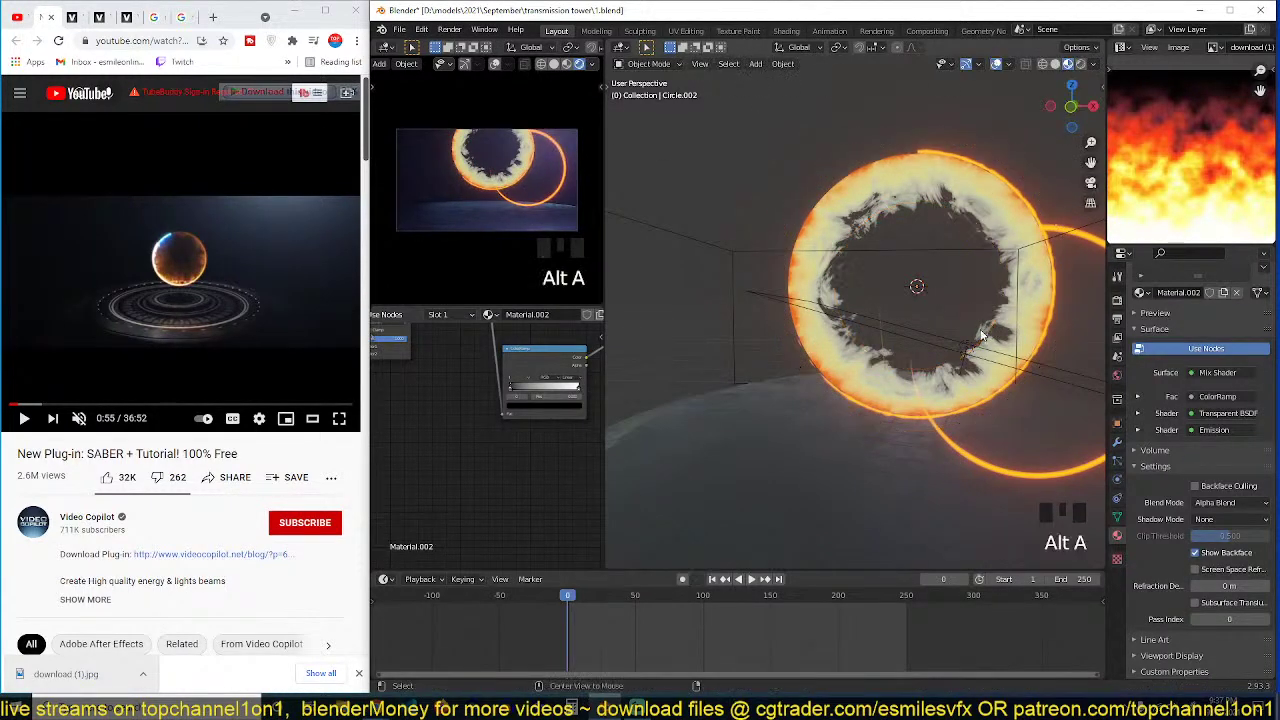
Step: Move the right glowing ring onto the flaming disc in front view
{"action": "middle_click_drag", "start_coordinate": [990, 330], "coordinate": [909, 333]}
{"action": "left_click", "coordinate": [1008, 312]}
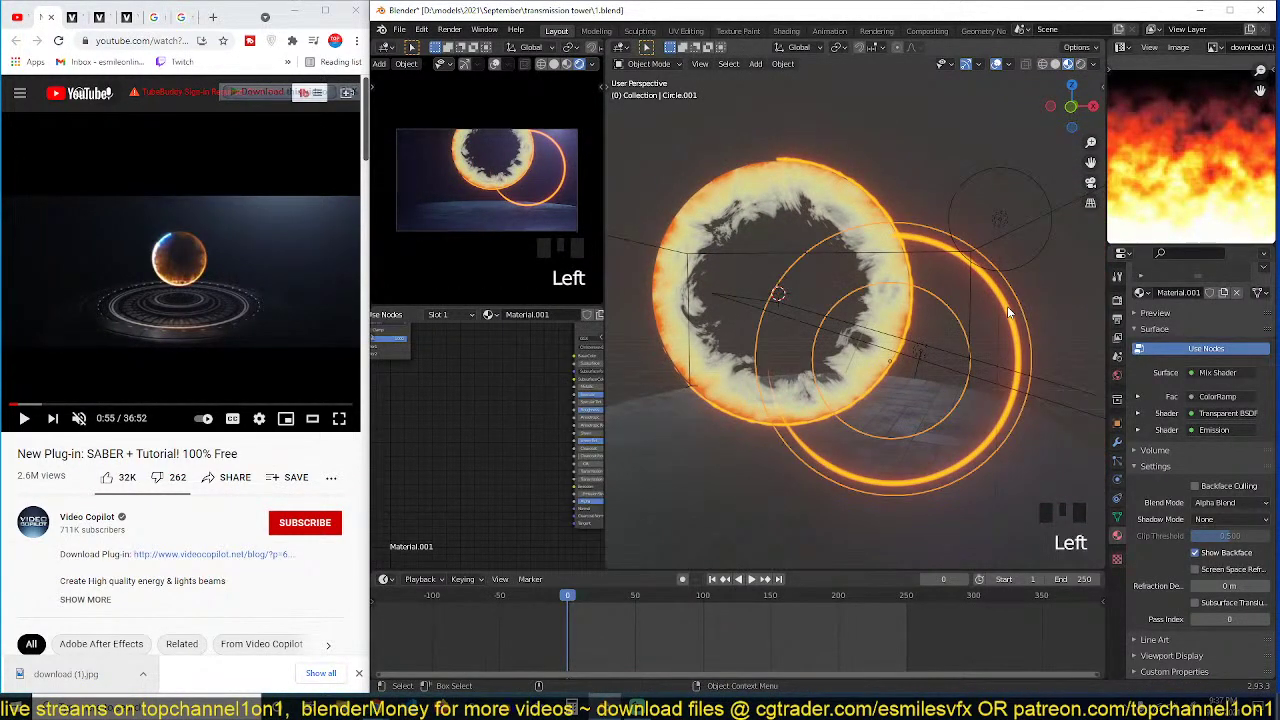
{"action": "key", "text": "KP_1"}
{"action": "scroll", "coordinate": [1007, 306], "scroll_direction": "up", "scroll_amount": 2}
{"action": "key", "text": "g"}
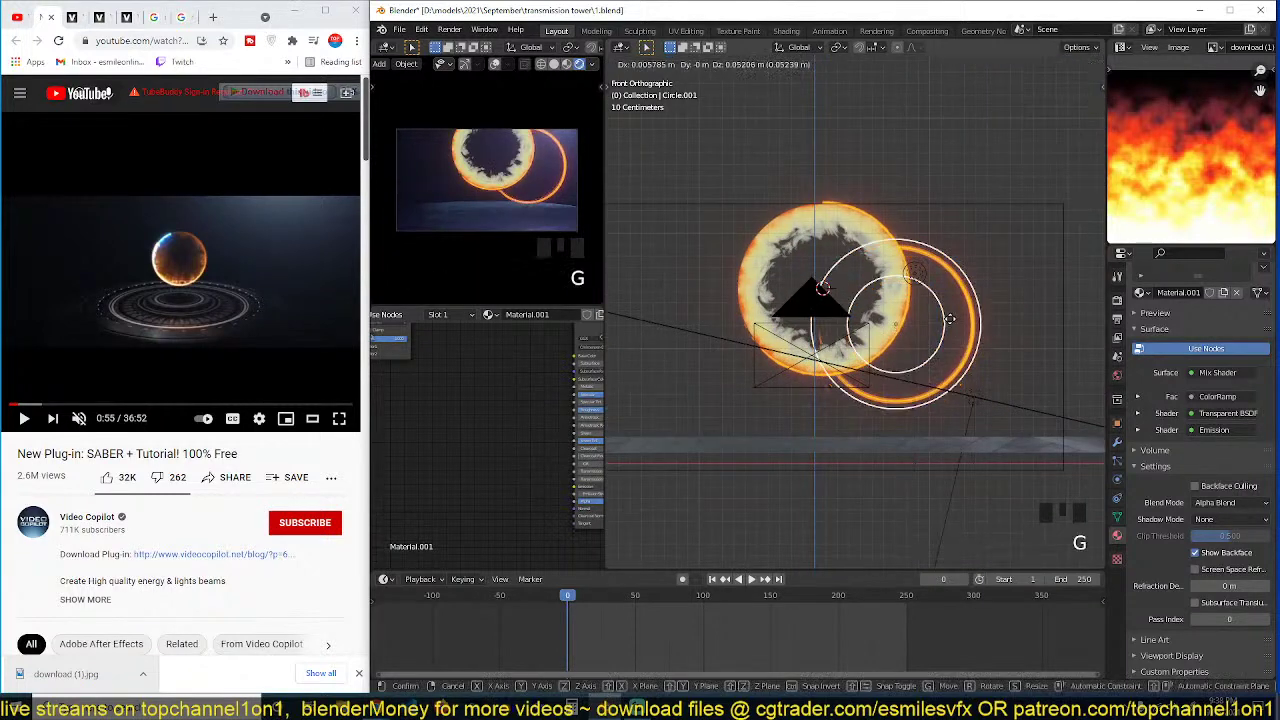
{"action": "left_click", "coordinate": [877, 287]}
Step: Enlarge the moved ring slightly and shift it to line up with the disc's outer edge
{"action": "scroll", "coordinate": [877, 287], "scroll_direction": "up", "scroll_amount": 2}
{"action": "key", "text": "s"}
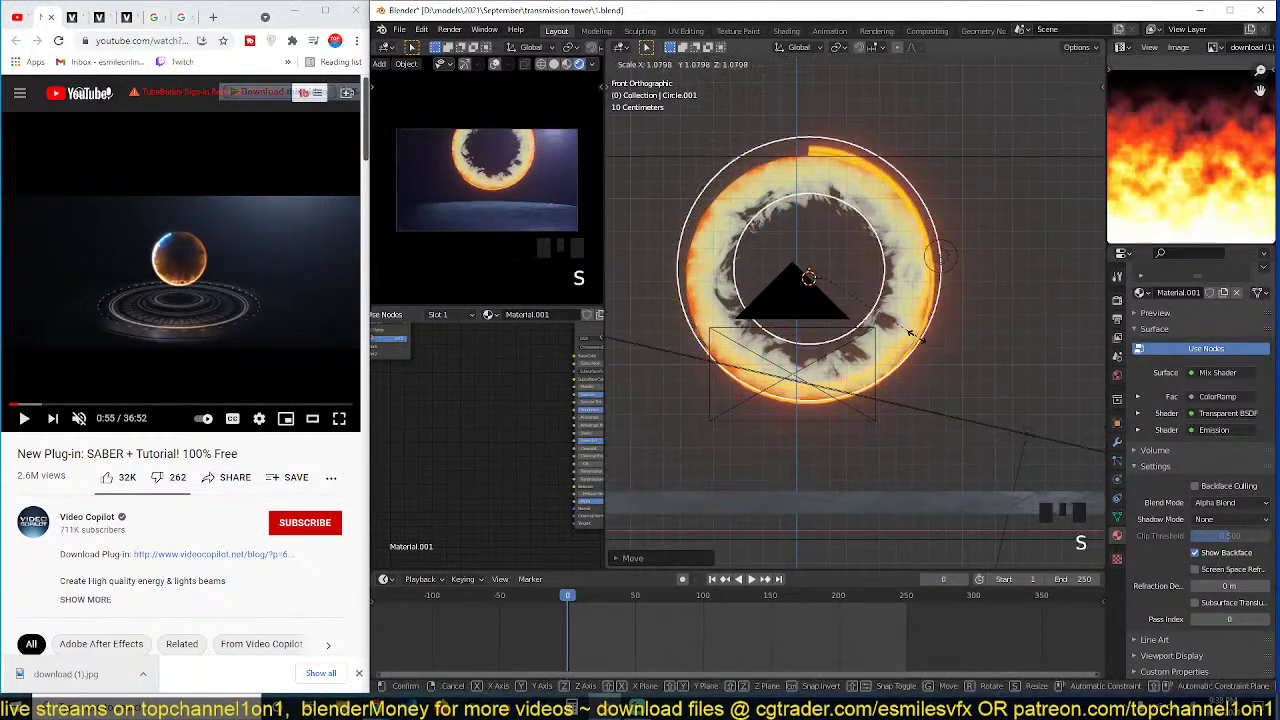
{"action": "left_click", "coordinate": [912, 339]}
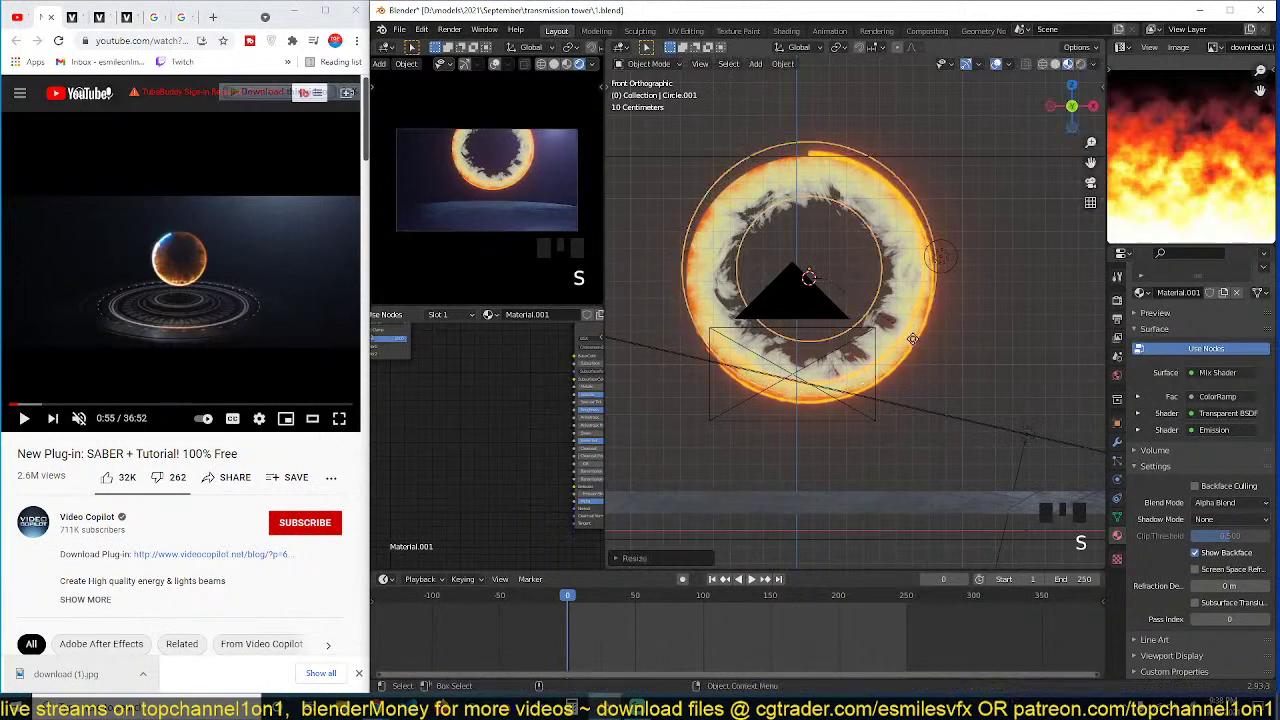
{"action": "key", "text": "g"}
{"action": "left_click", "coordinate": [918, 352]}
{"action": "left_click", "coordinate": [880, 317]}
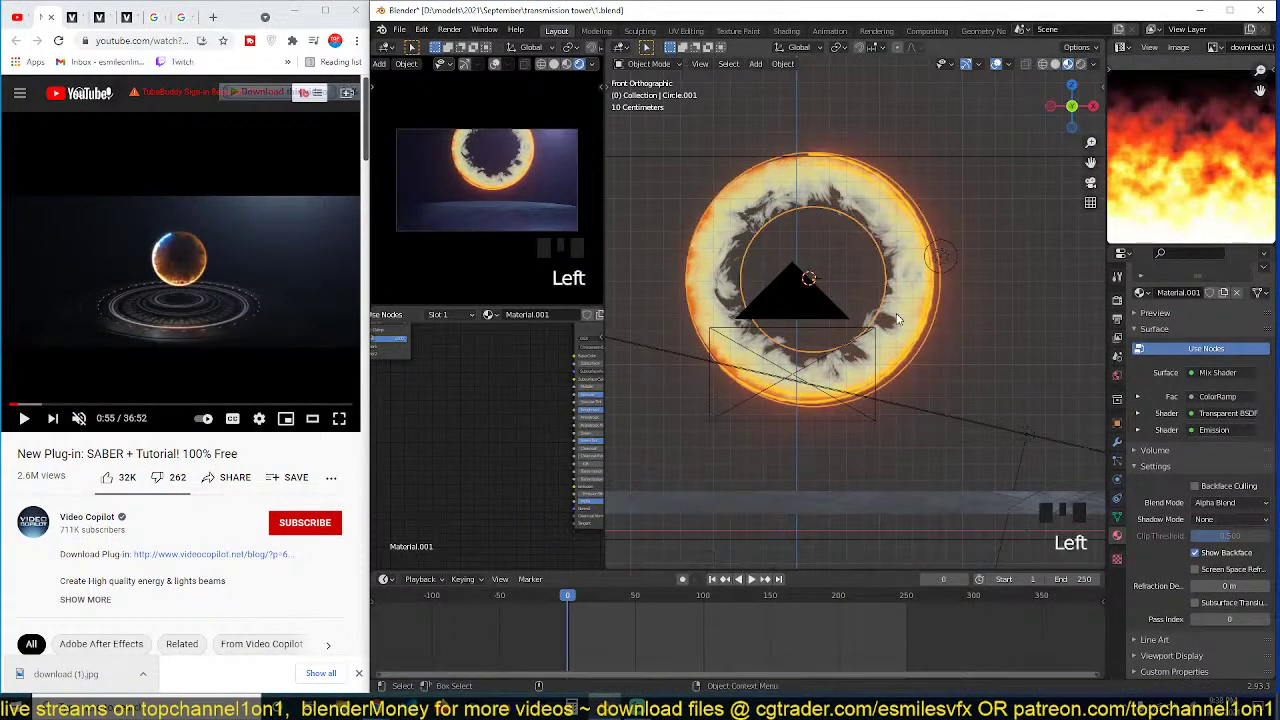
Step: Examine the node setup of the ring using Material.001, including its Mapping and Gradient Texture nodes
{"action": "scroll", "coordinate": [880, 317], "scroll_direction": "up", "scroll_amount": 3}
{"action": "scroll", "coordinate": [486, 460], "scroll_direction": "up", "scroll_amount": 3}
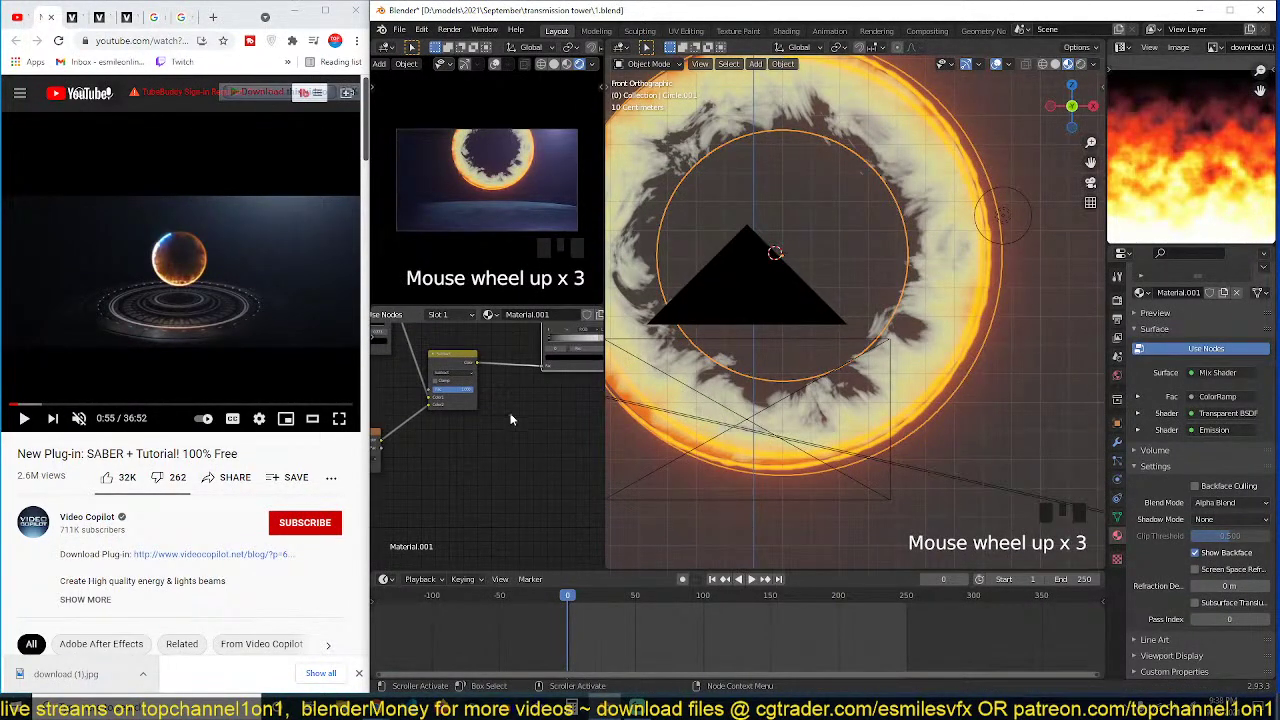
{"action": "middle_click_drag", "start_coordinate": [504, 398], "coordinate": [491, 486]}
{"action": "scroll", "coordinate": [511, 461], "scroll_direction": "down", "scroll_amount": 2}
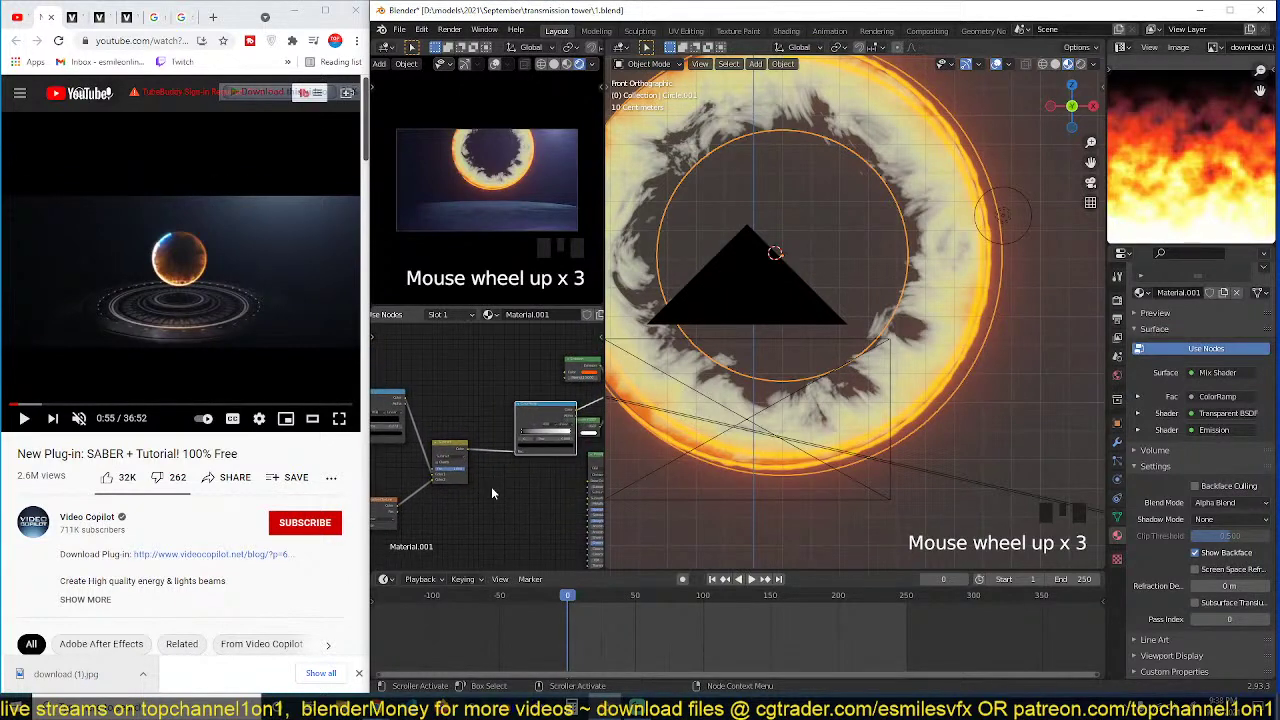
{"action": "scroll", "coordinate": [518, 464], "scroll_direction": "down", "scroll_amount": 2}
{"action": "scroll", "coordinate": [737, 284], "scroll_direction": "down", "scroll_amount": 2}
{"action": "left_click", "coordinate": [710, 209]}
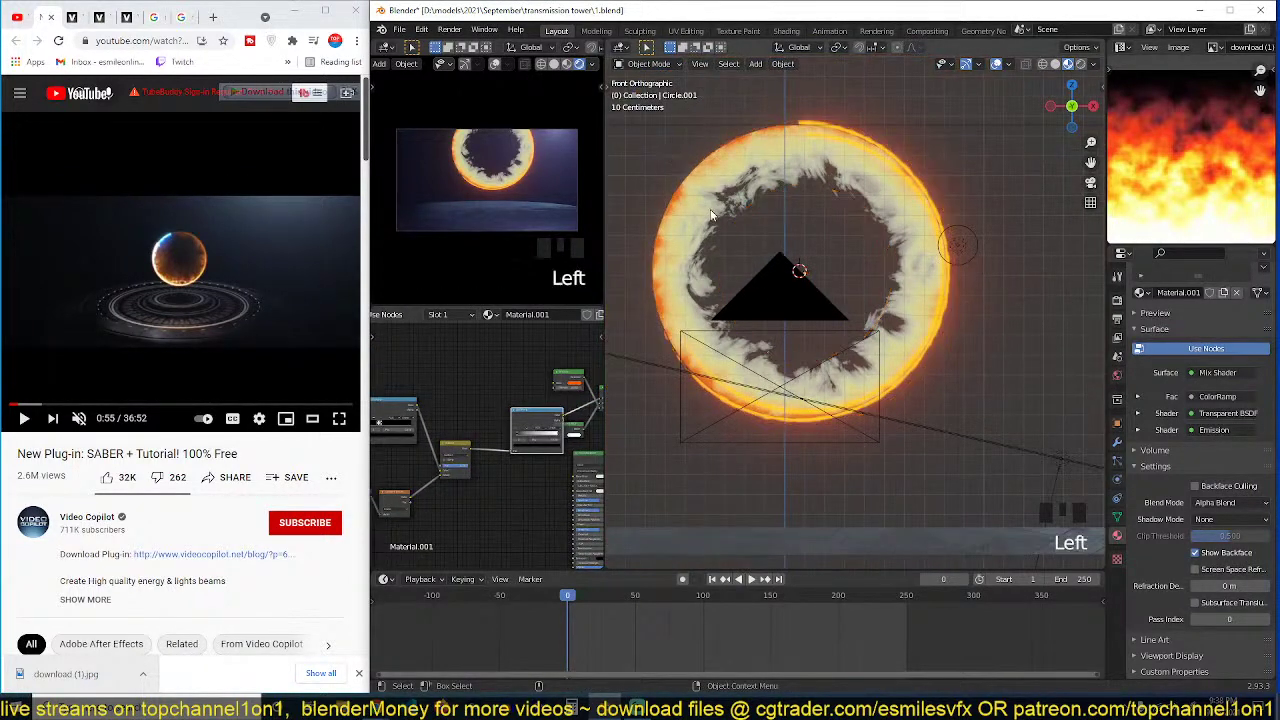
{"action": "left_click", "coordinate": [710, 209]}
{"action": "middle_click_drag", "start_coordinate": [482, 490], "coordinate": [515, 397]}
{"action": "scroll", "coordinate": [558, 443], "scroll_direction": "up", "scroll_amount": 4}
{"action": "scroll", "coordinate": [517, 429], "scroll_direction": "up", "scroll_amount": 2}
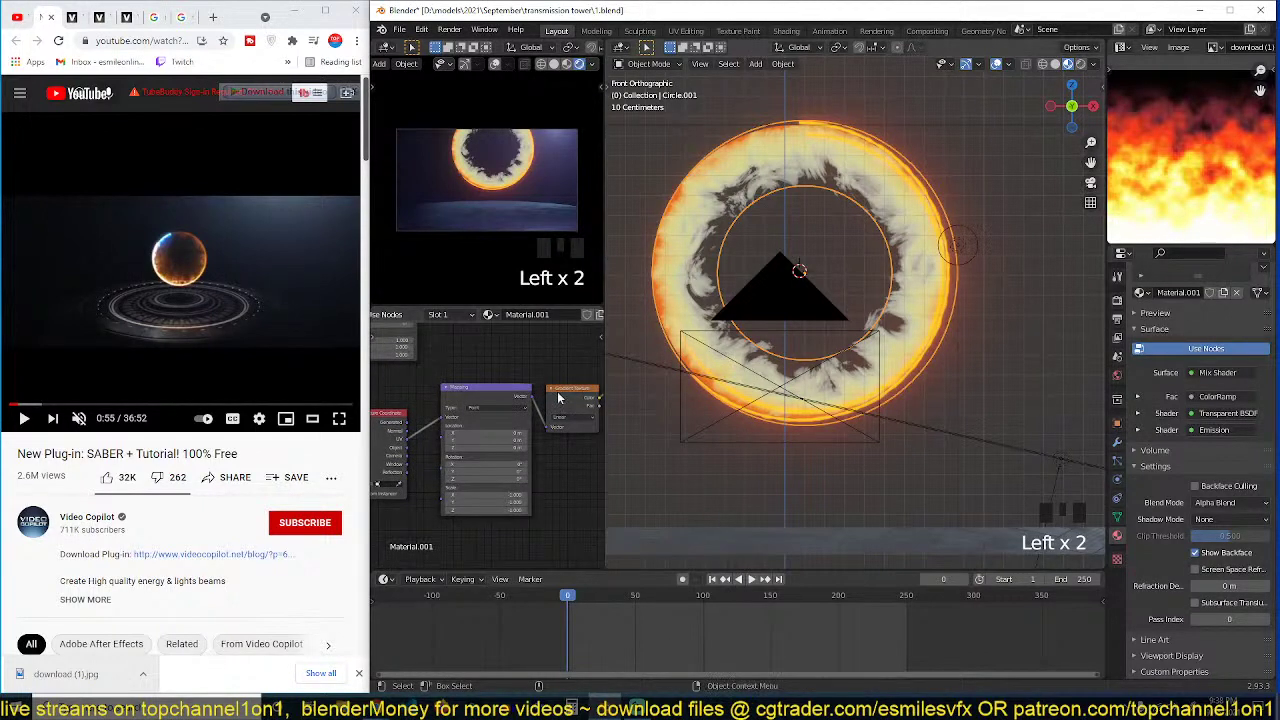
{"action": "scroll", "coordinate": [560, 420], "scroll_direction": "up", "scroll_amount": 1}
{"action": "key", "text": "g"}
{"action": "right_click", "coordinate": [772, 240]}
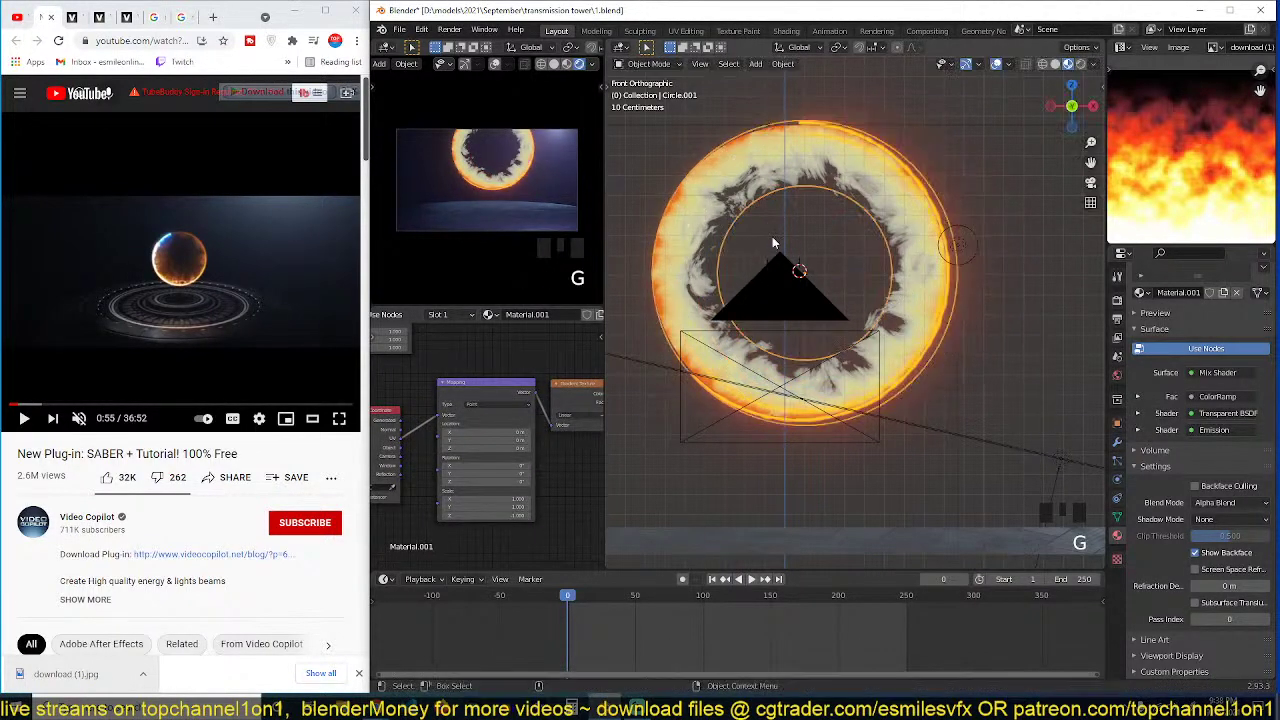
Step: Select the flaming disc and review the full node tree of Material.003
{"action": "left_click", "coordinate": [768, 232]}
{"action": "key", "text": "g"}
{"action": "right_click", "coordinate": [685, 174]}
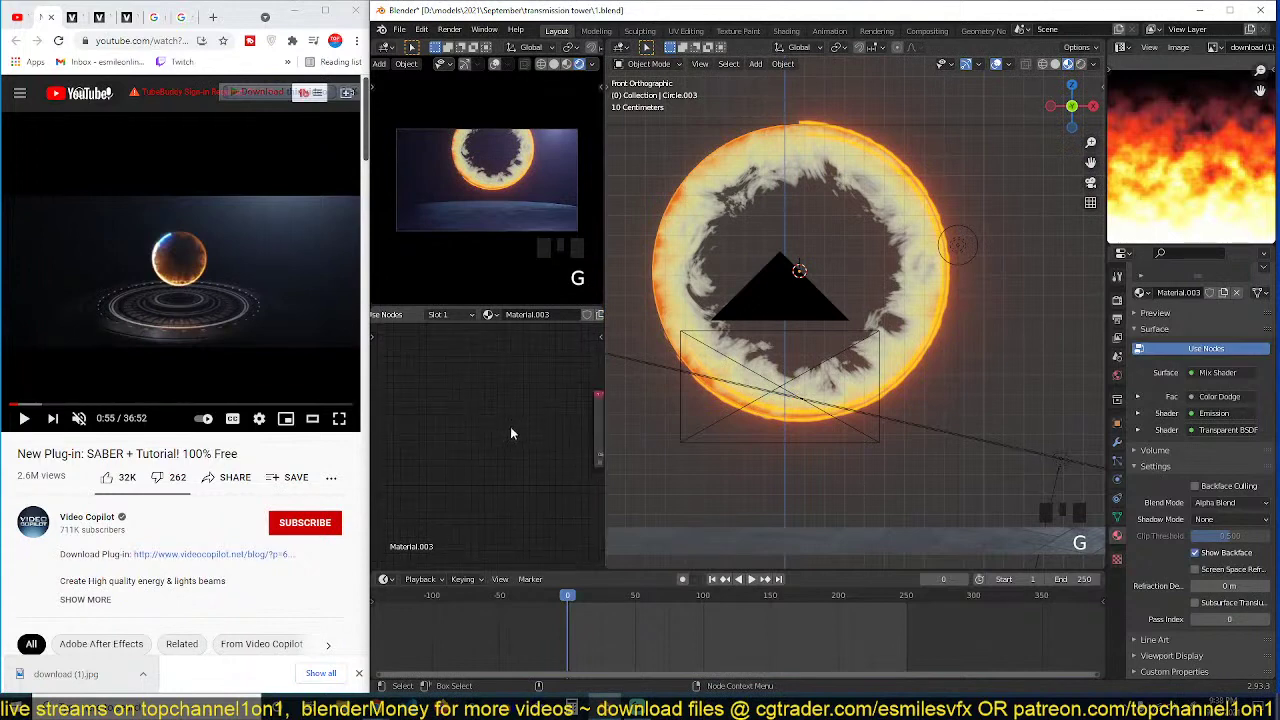
{"action": "scroll", "coordinate": [510, 430], "scroll_direction": "down", "scroll_amount": 5}
{"action": "scroll", "coordinate": [471, 467], "scroll_direction": "up", "scroll_amount": 3}
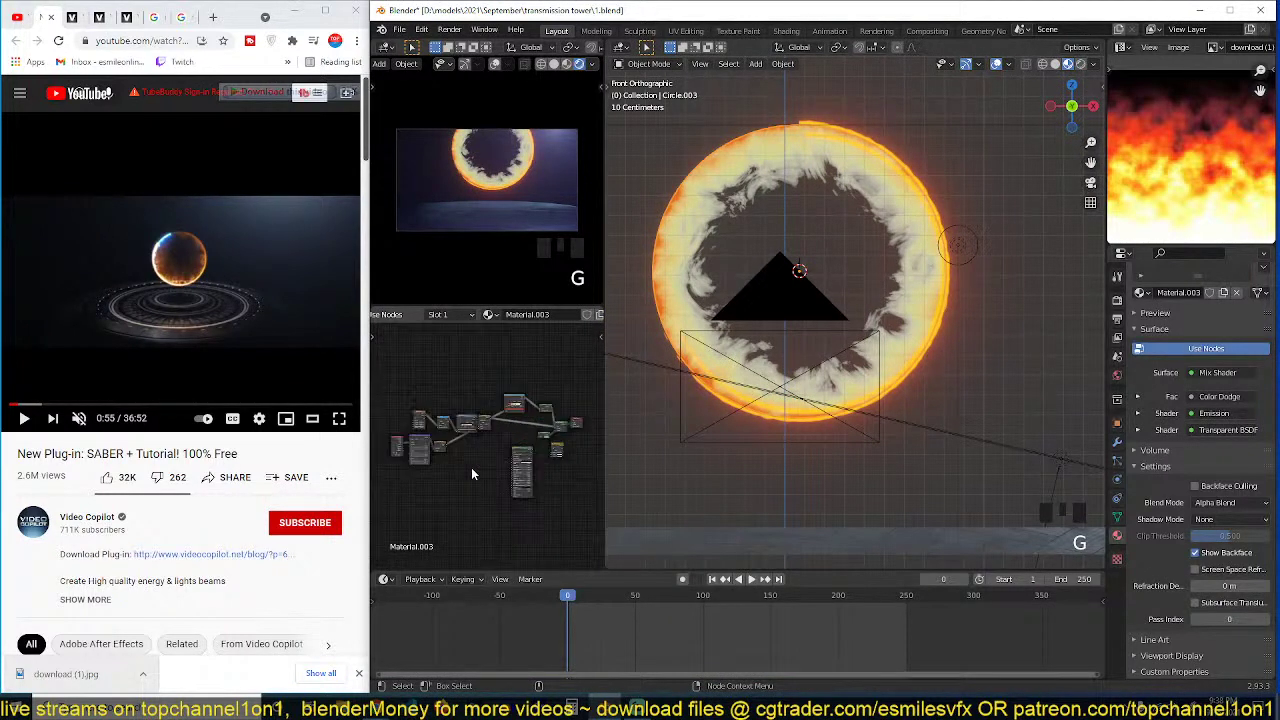
{"action": "scroll", "coordinate": [778, 378], "scroll_direction": "down", "scroll_amount": 2}
{"action": "scroll", "coordinate": [788, 400], "scroll_direction": "down", "scroll_amount": 3}
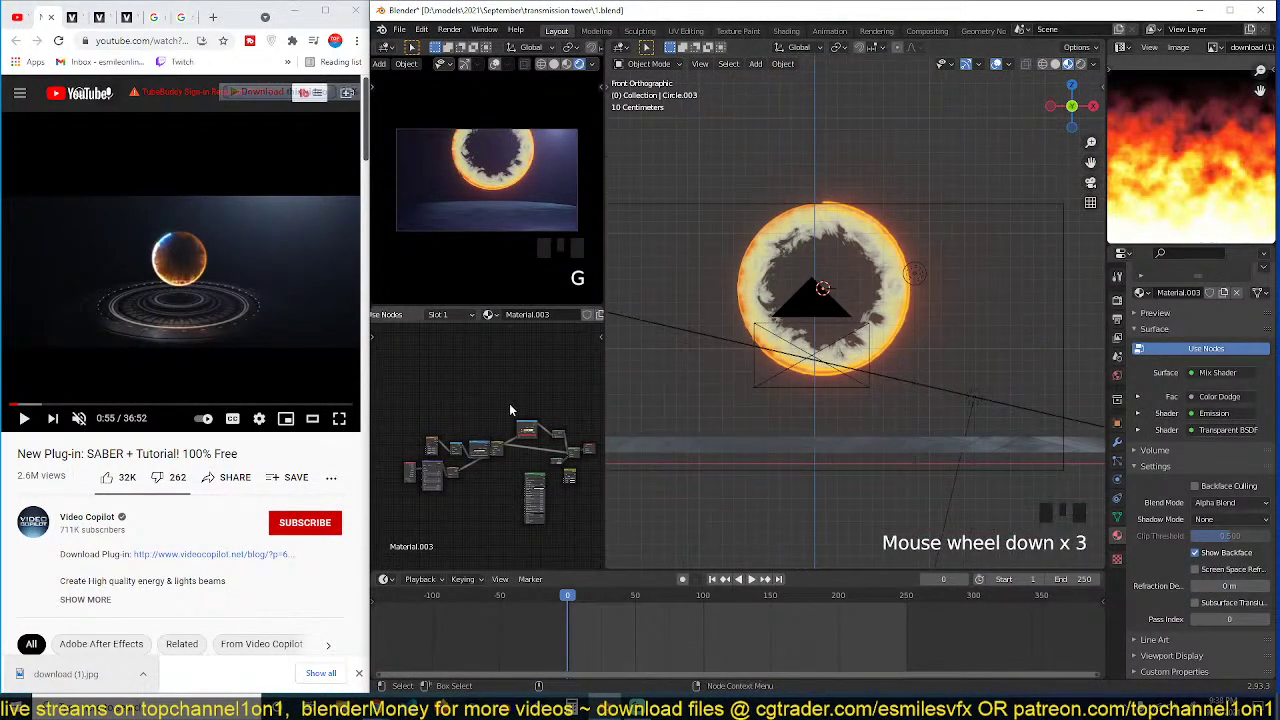
Step: Set the point light beside the flaming ring to 10 W power and a volume factor of 10
{"action": "left_click", "coordinate": [919, 292]}
{"action": "key", "text": "g"}
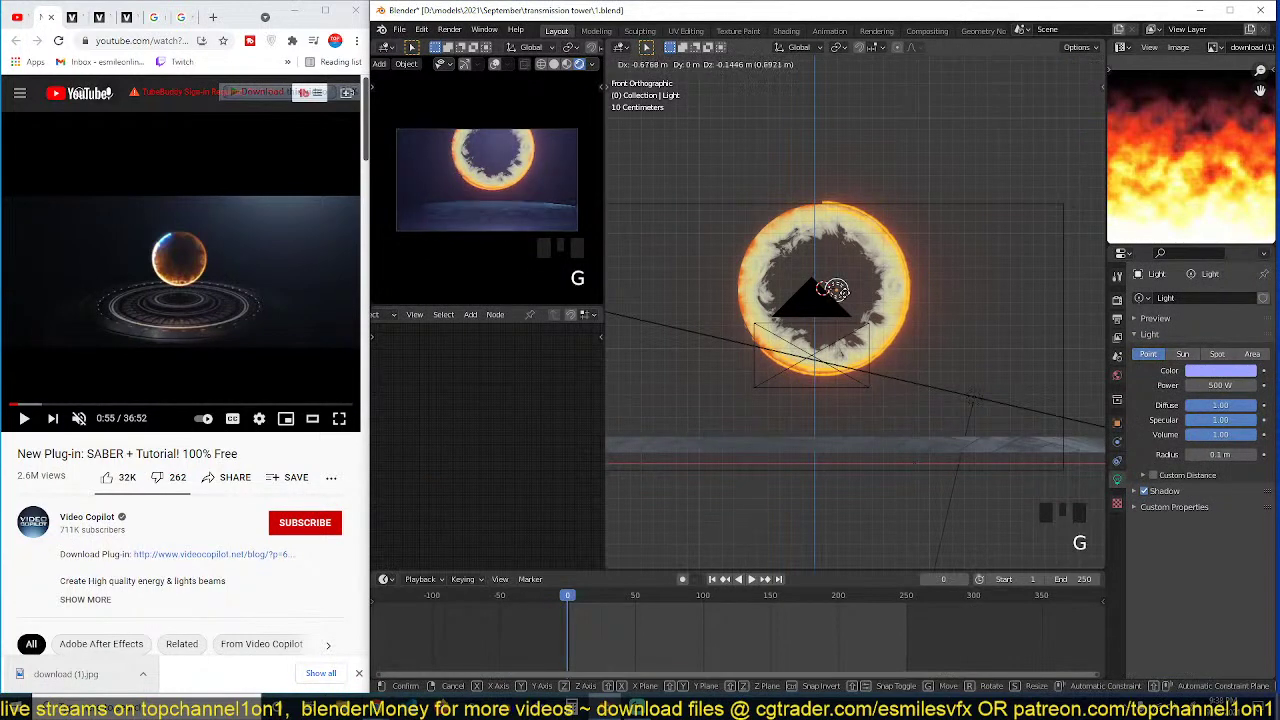
{"action": "right_click", "coordinate": [832, 292]}
{"action": "key", "text": "grave"}
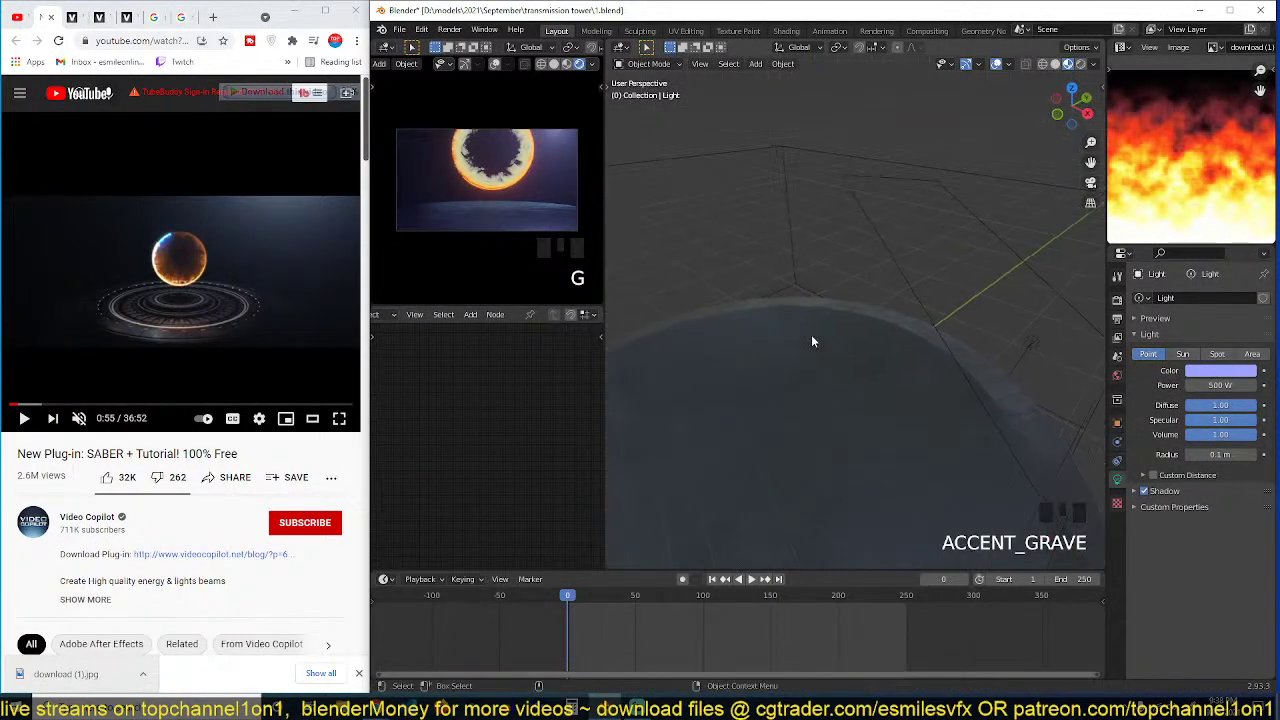
{"action": "scroll", "coordinate": [811, 334], "scroll_direction": "down", "scroll_amount": 5}
{"action": "key", "text": "grave"}
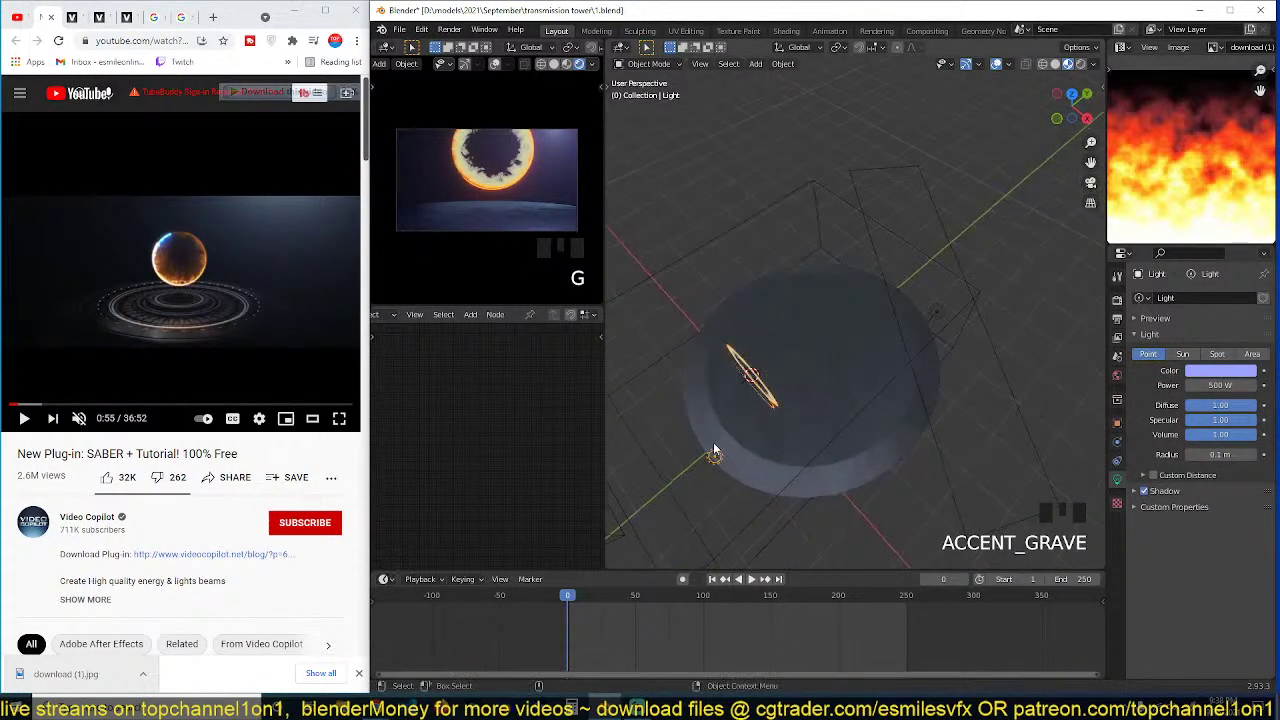
{"action": "key", "text": "KP_7"}
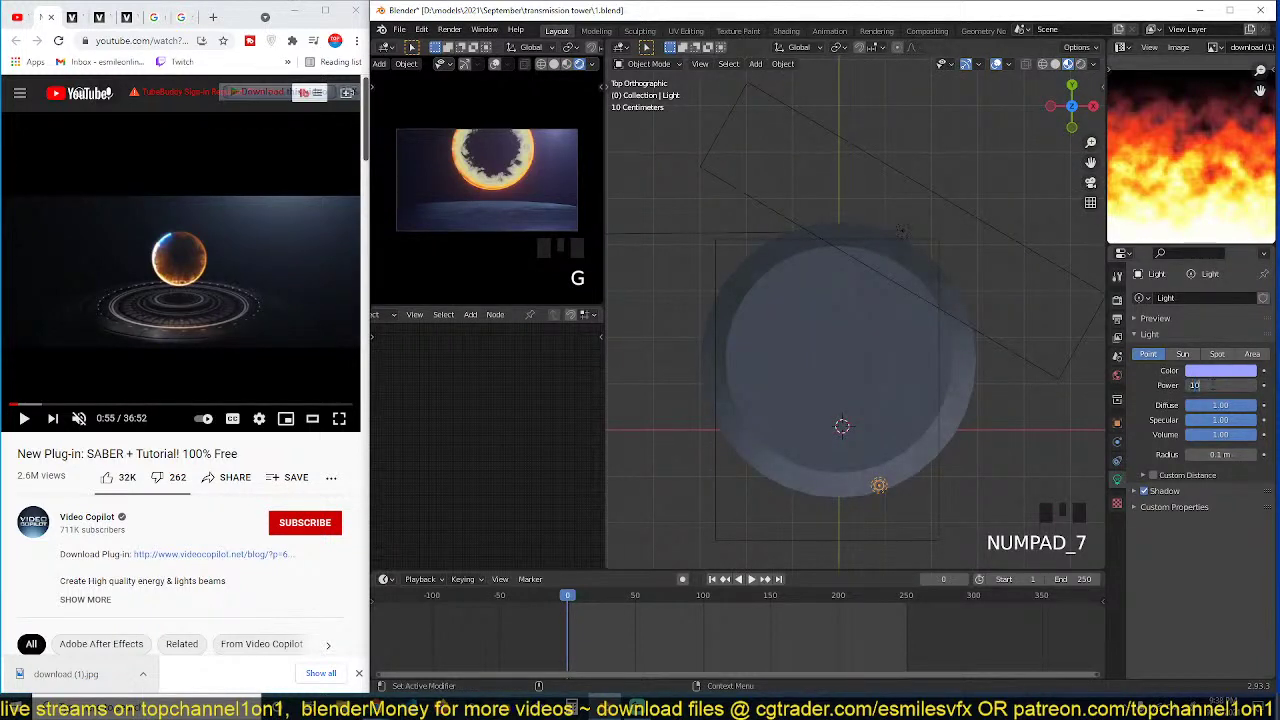
{"action": "left_click", "coordinate": [1212, 385]}
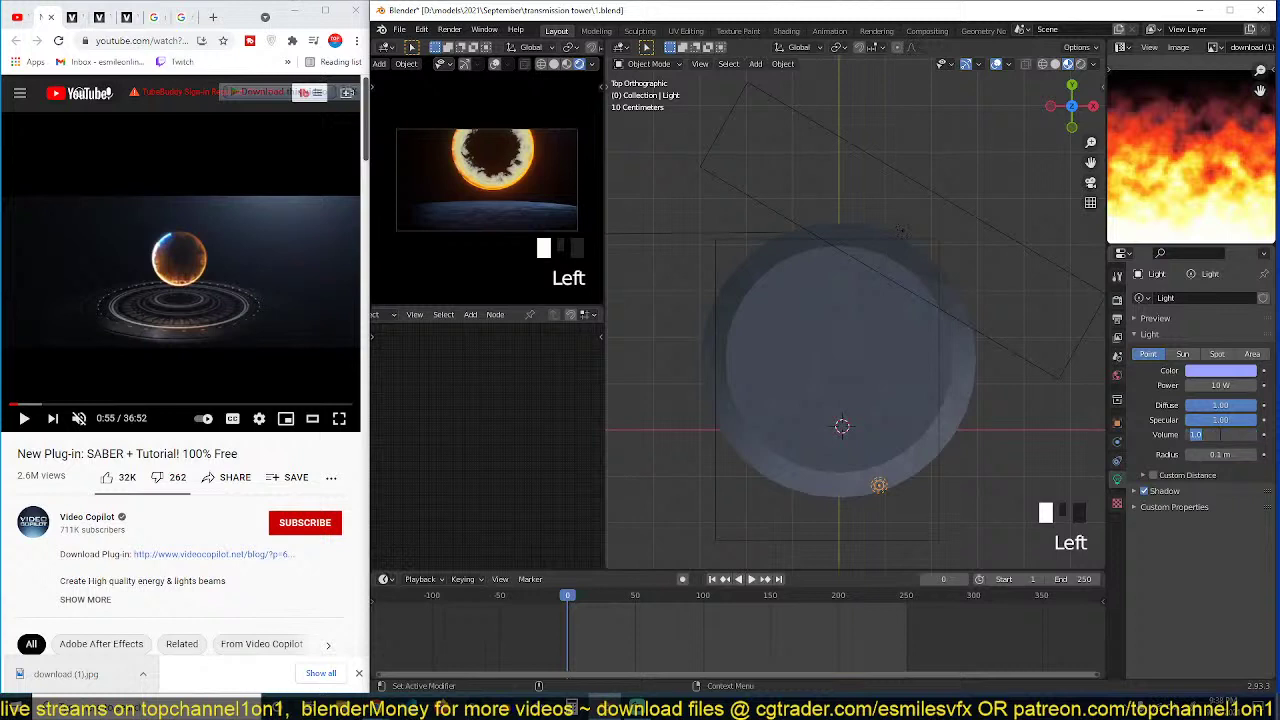
{"action": "left_click", "coordinate": [1218, 434]}
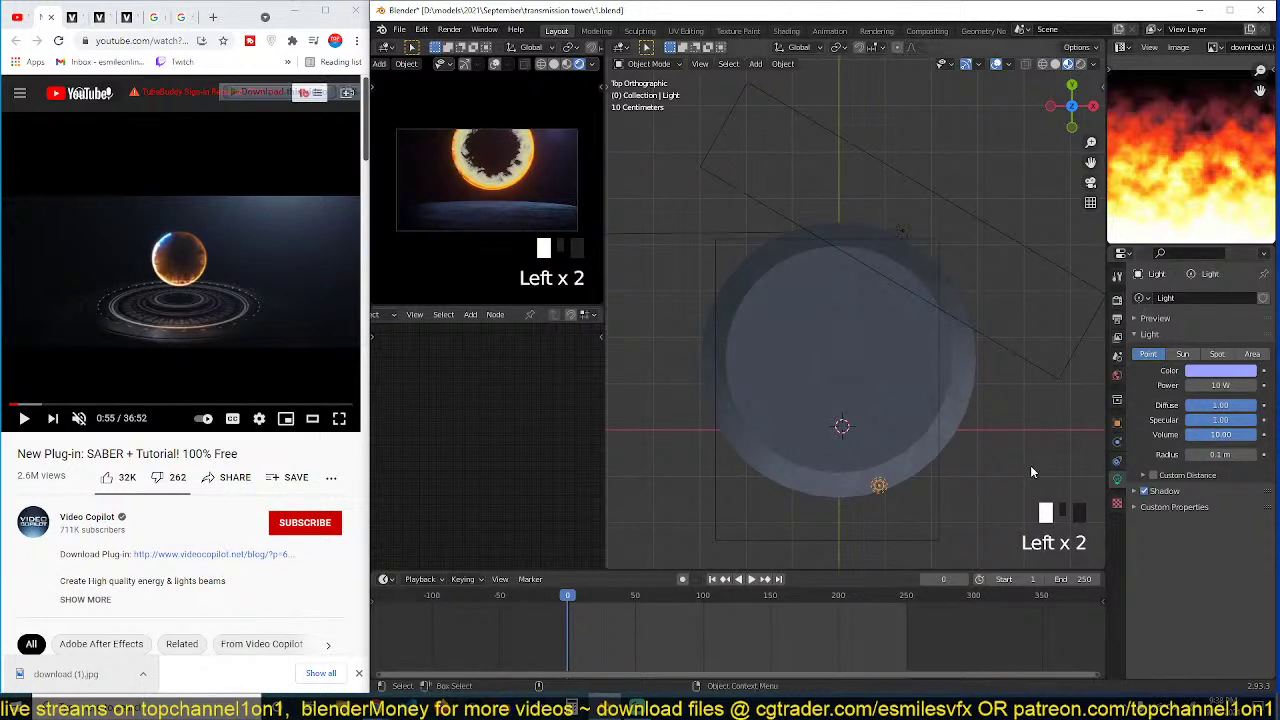
Step: Duplicate the point light in top view, place the copy over the middle of the ground disc and color it red
{"action": "key", "text": "shift+d"}
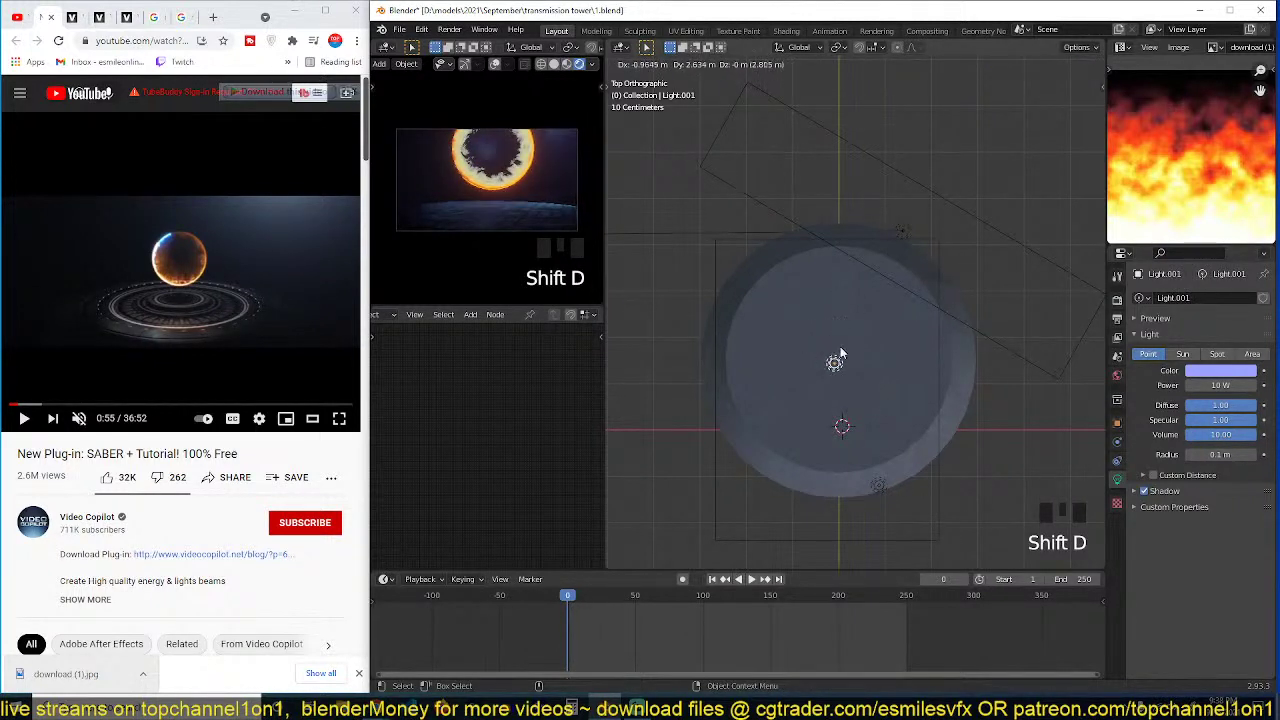
{"action": "left_click", "coordinate": [834, 363]}
{"action": "left_click", "coordinate": [1220, 370]}
{"action": "left_click", "coordinate": [1184, 266]}
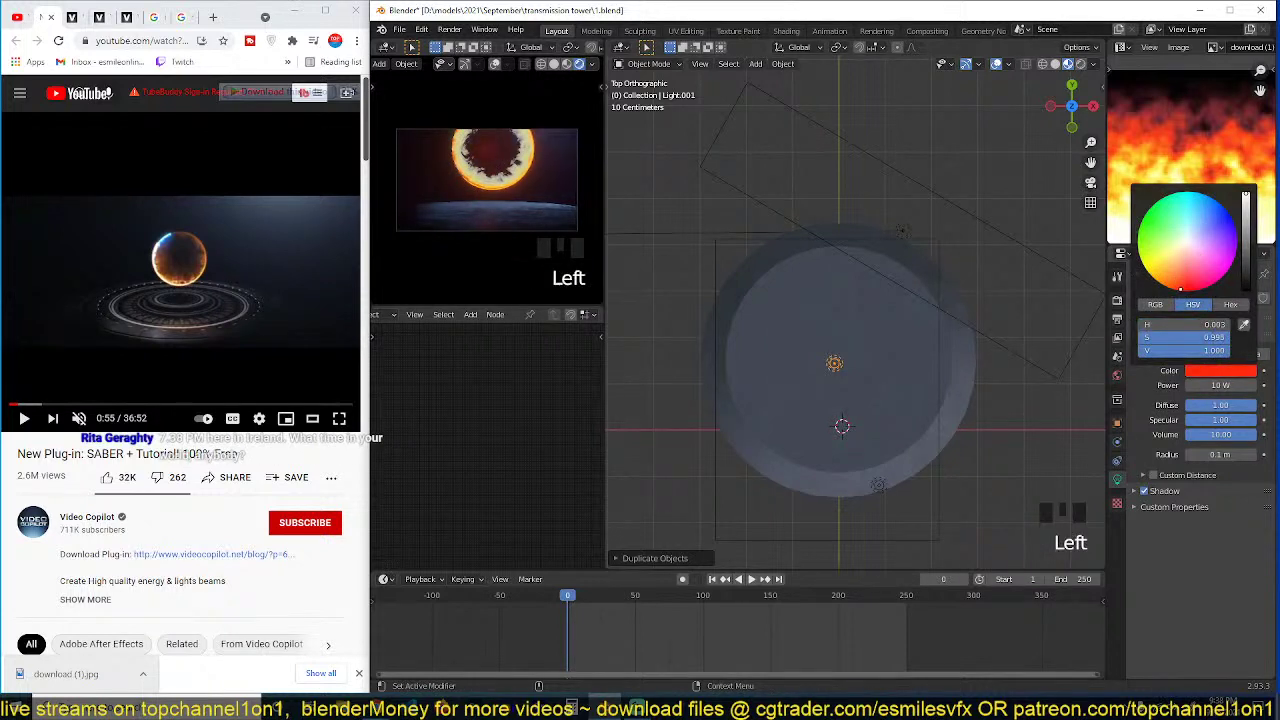
Step: Move the red light slightly down inside the flaming ring in front view and set its volume factor to 0
{"action": "key", "text": "KP_1"}
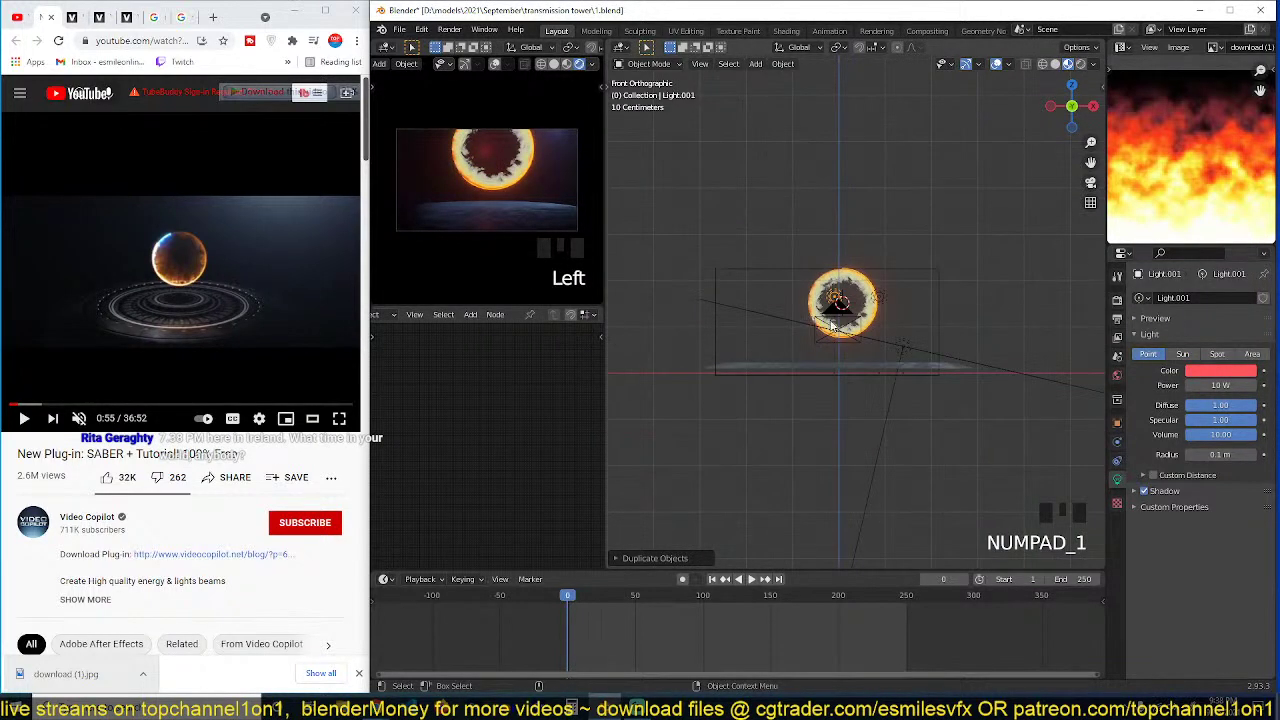
{"action": "key", "text": "g"}
{"action": "left_click", "coordinate": [856, 340]}
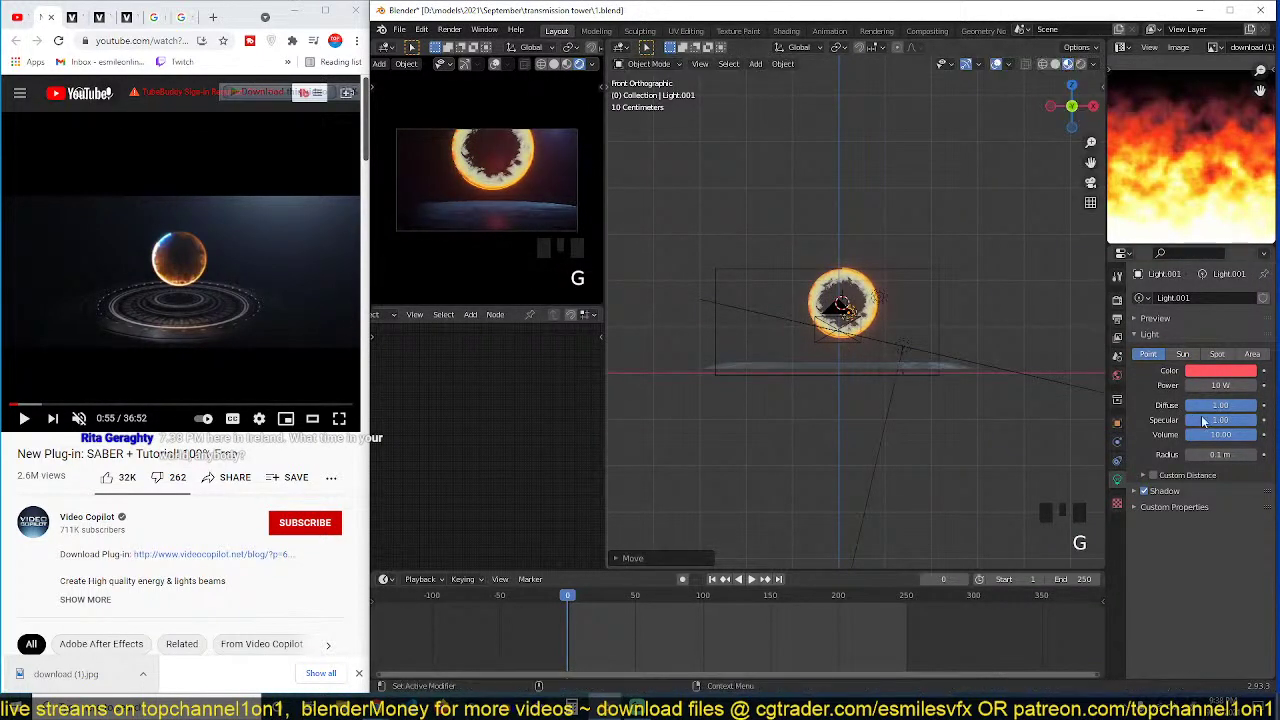
{"action": "left_click_drag", "start_coordinate": [1231, 436], "coordinate": [1183, 434]}
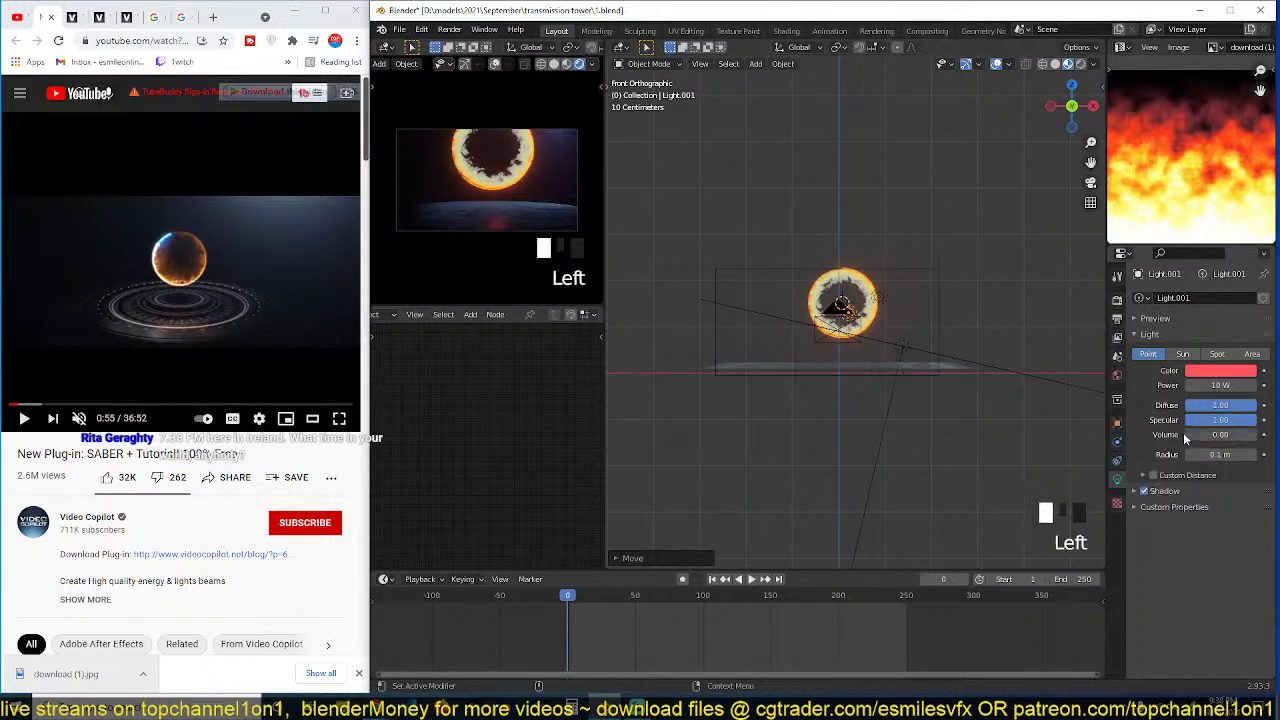
Step: Select the flaming disc and save the file
{"action": "scroll", "coordinate": [792, 341], "scroll_direction": "up", "scroll_amount": 9}
{"action": "left_click", "coordinate": [893, 286]}
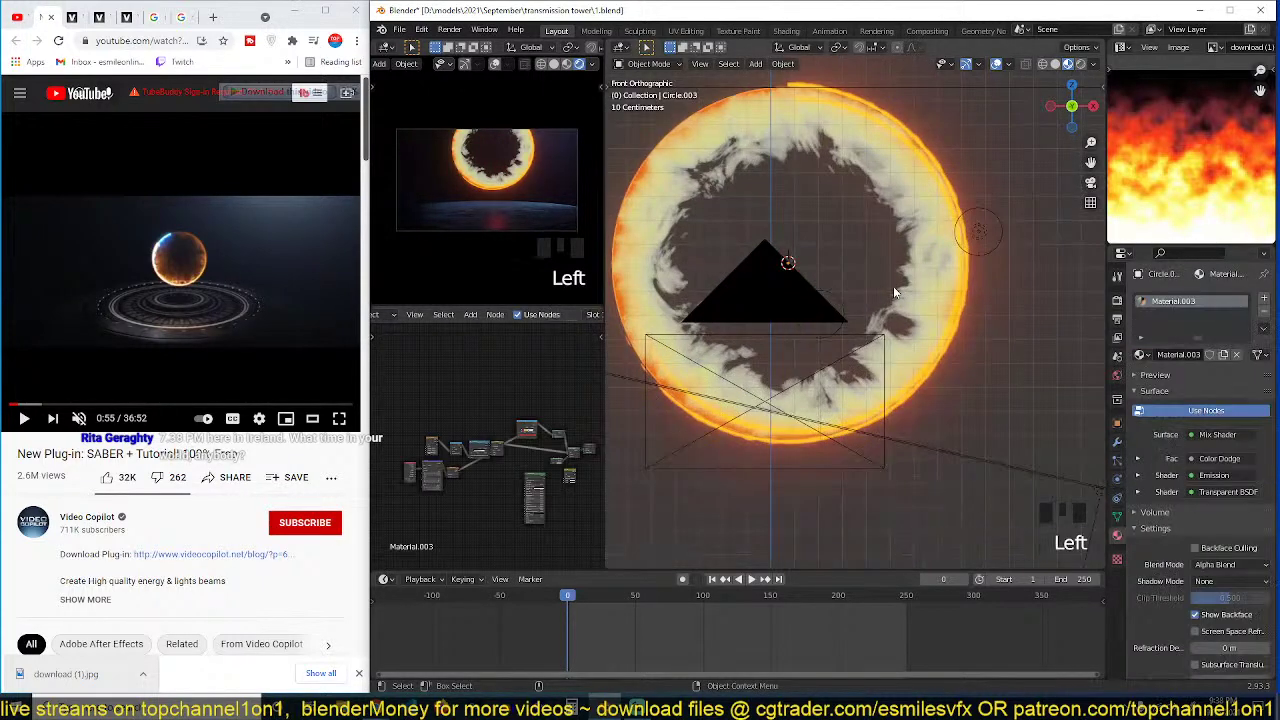
{"action": "key", "text": "ctrl+s"}
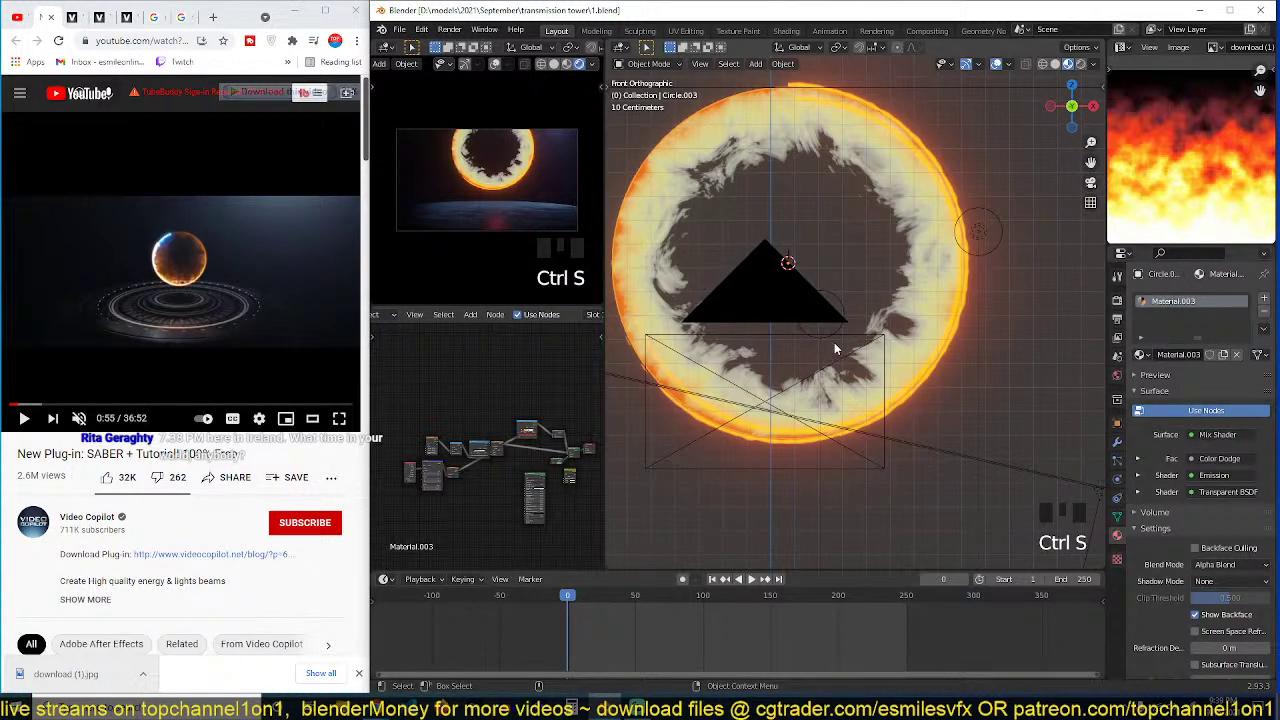
{"action": "middle_click_drag", "start_coordinate": [727, 288], "coordinate": [743, 359], "text": "shift"}
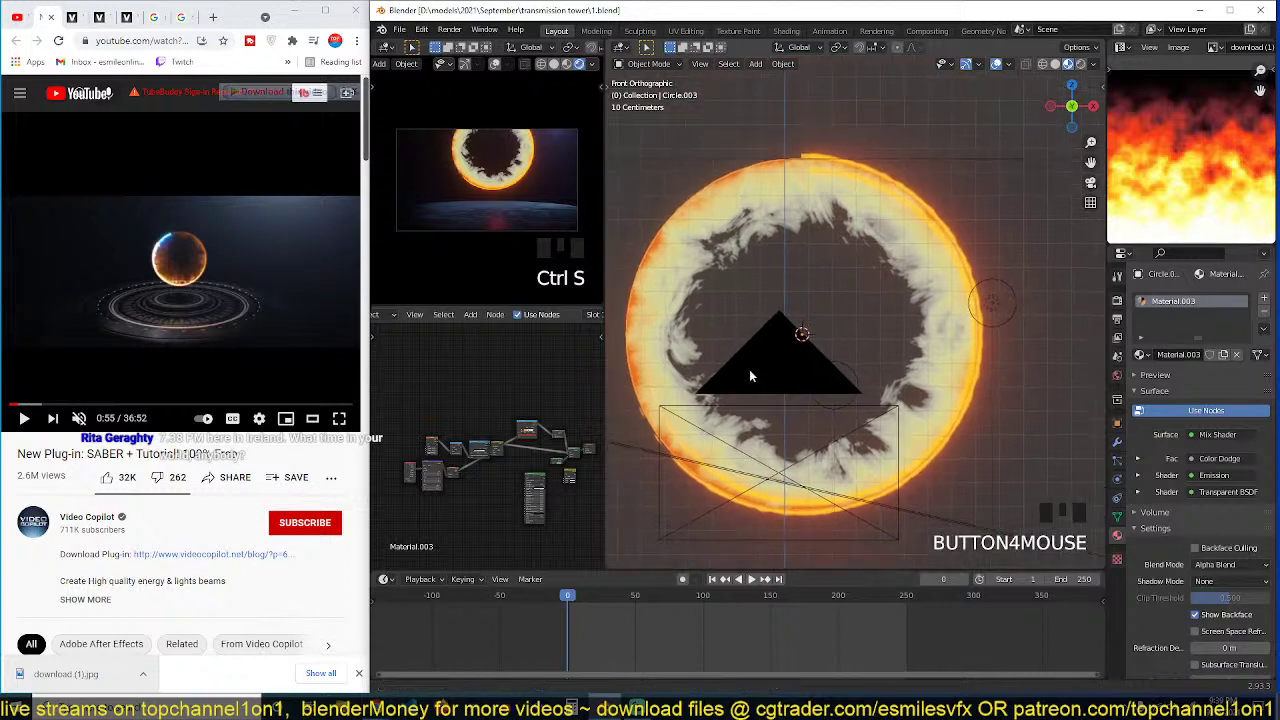
{"action": "left_click", "coordinate": [777, 306]}
{"action": "key", "text": "ctrl+s"}
Step: Inspect the portal from an angled perspective, select the ring using Material.001 and save the file again
{"action": "key", "text": "grave"}
{"action": "scroll", "coordinate": [788, 290], "scroll_direction": "down", "scroll_amount": 5}
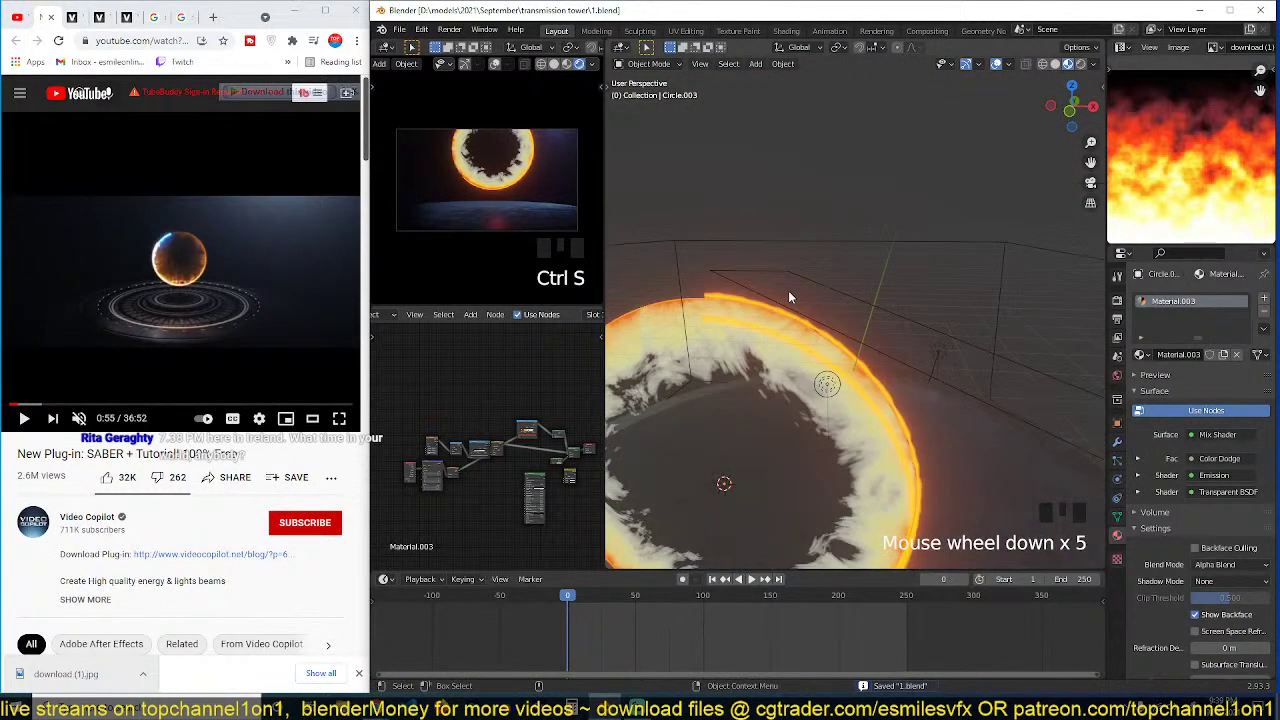
{"action": "key", "text": "grave"}
{"action": "scroll", "coordinate": [752, 370], "scroll_direction": "up", "scroll_amount": 4}
{"action": "key", "text": "grave"}
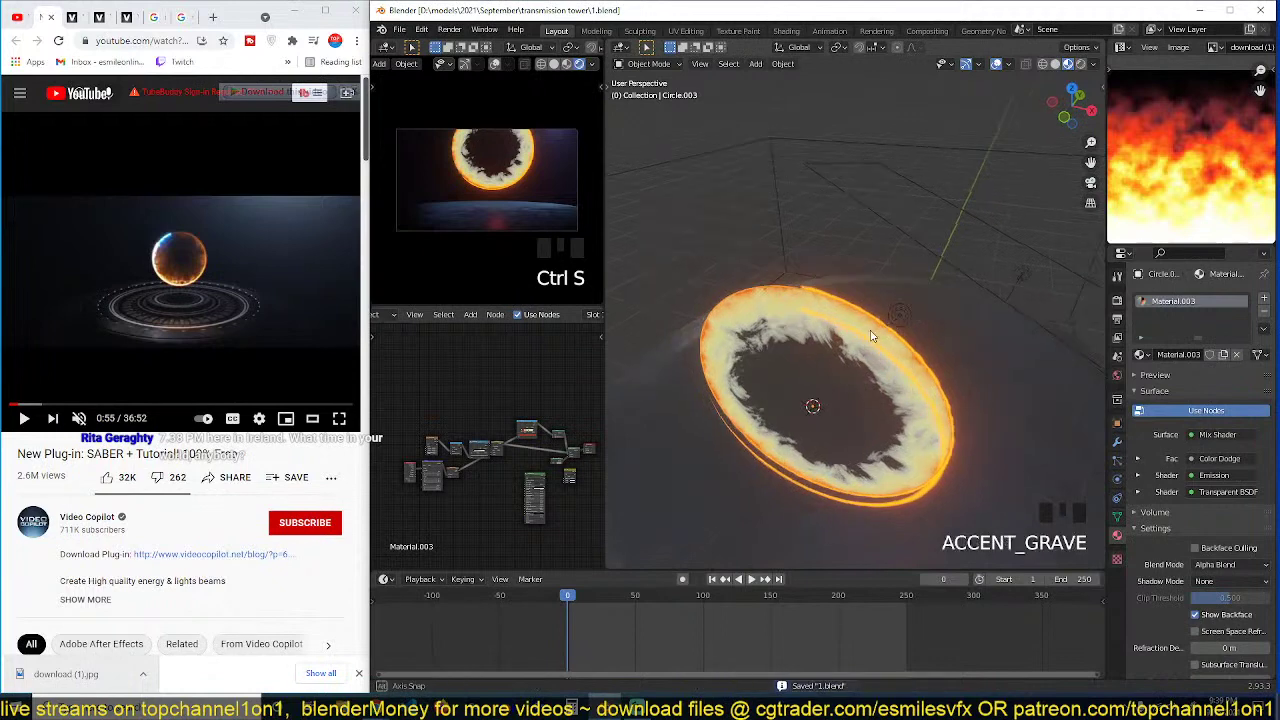
{"action": "middle_click_drag", "start_coordinate": [871, 336], "coordinate": [916, 325]}
{"action": "left_click", "coordinate": [936, 210]}
{"action": "key", "text": "ctrl+s"}
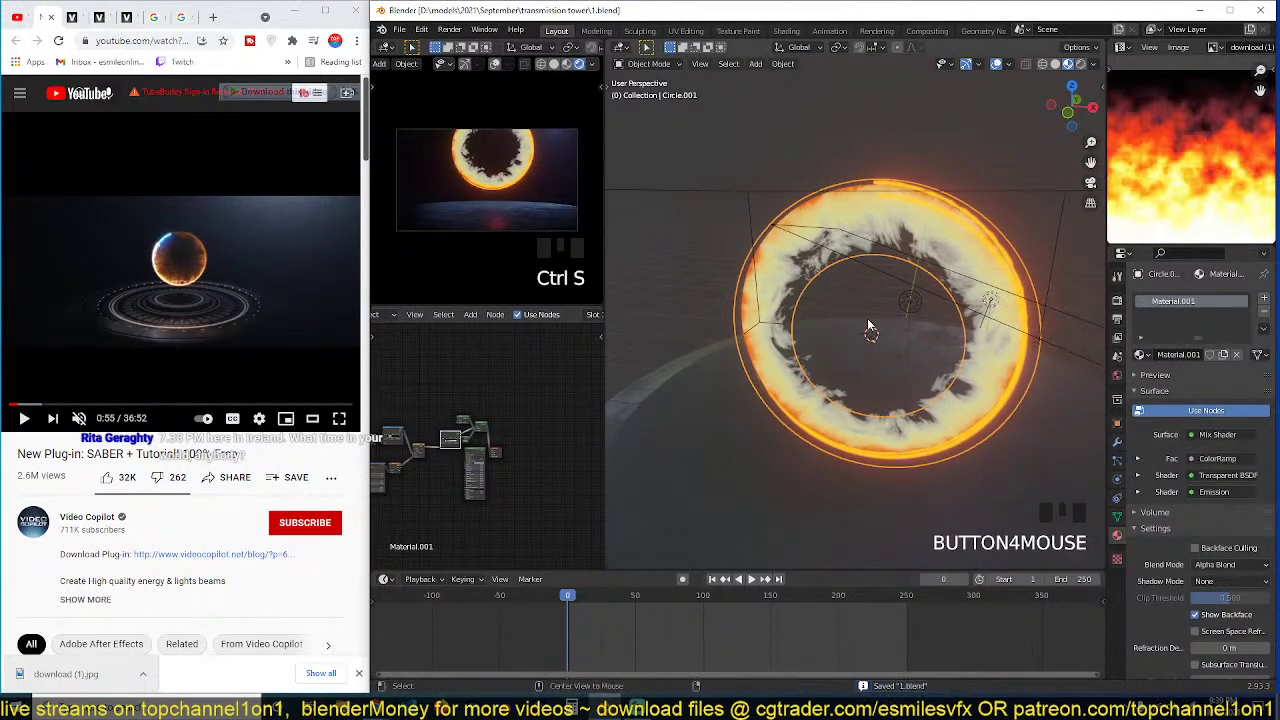
Step: Reposition the camera in camera view, raising it and pulling it back to frame the whole burning ring above the ground
{"action": "scroll", "coordinate": [866, 250], "scroll_direction": "down", "scroll_amount": 3}
{"action": "key", "text": "KP_0"}
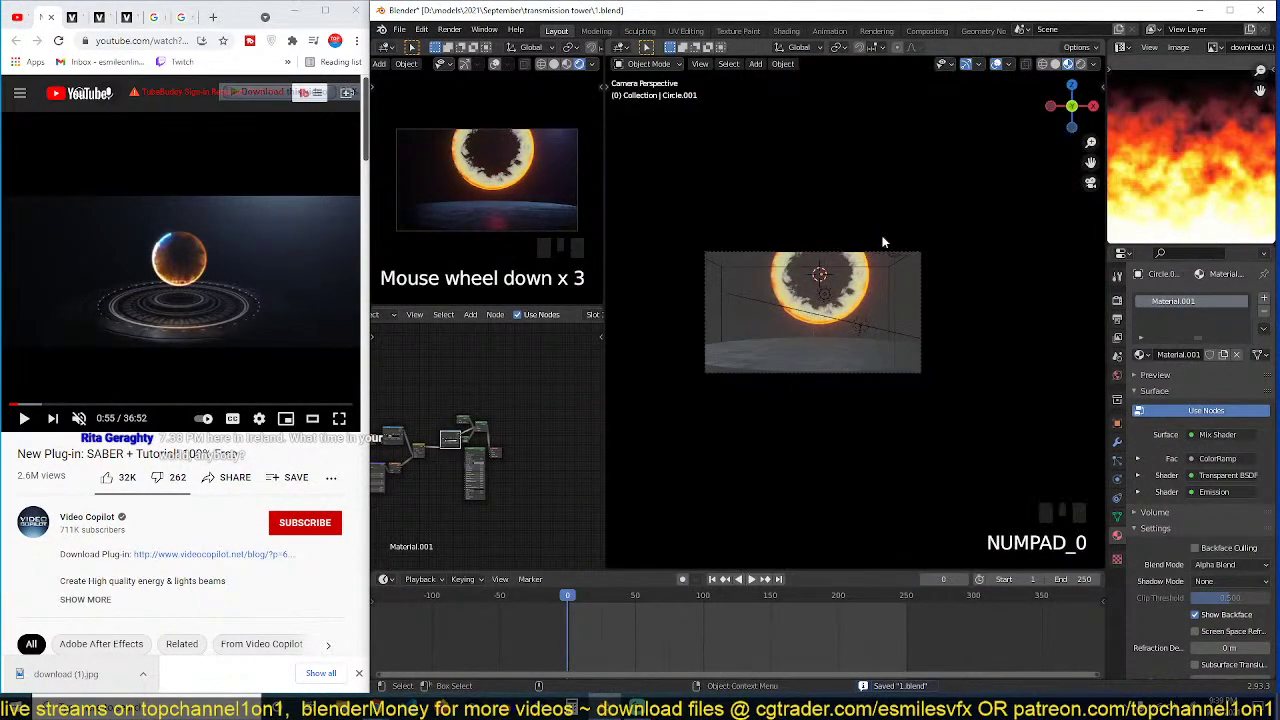
{"action": "double_click", "coordinate": [880, 250]}
{"action": "key", "text": "g"}
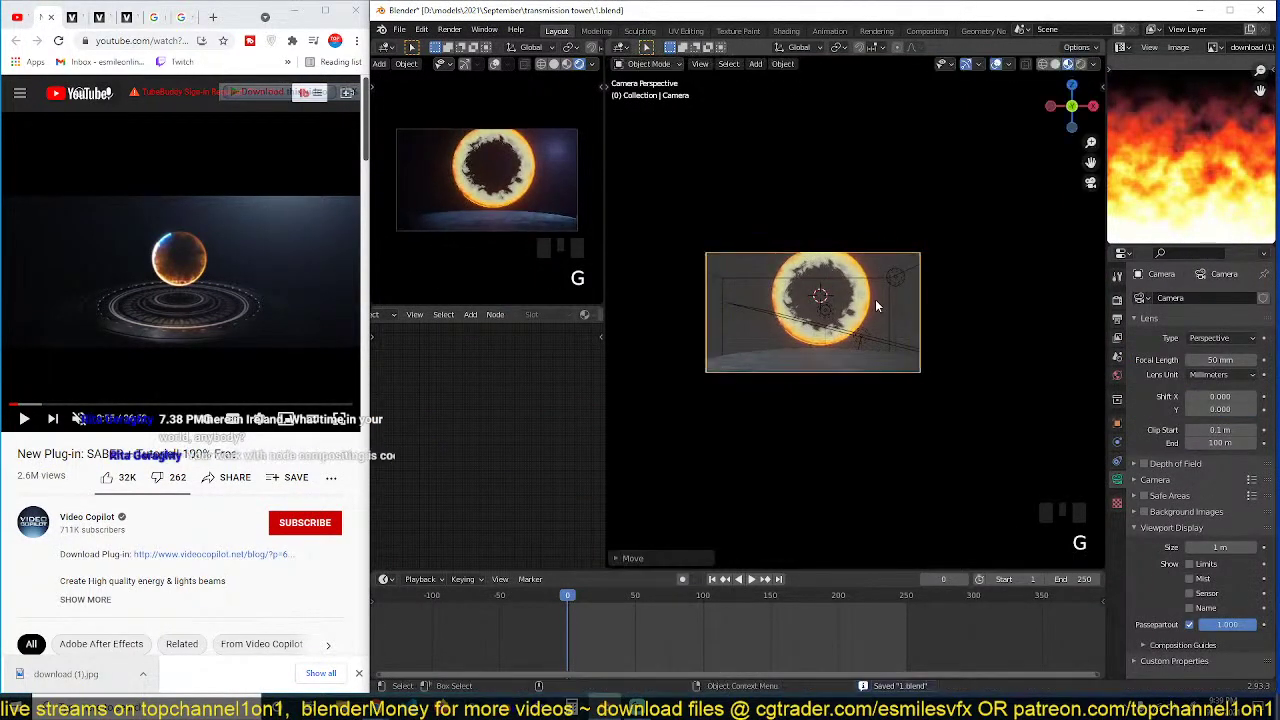
{"action": "key", "text": "g"}
{"action": "key", "text": "g"}
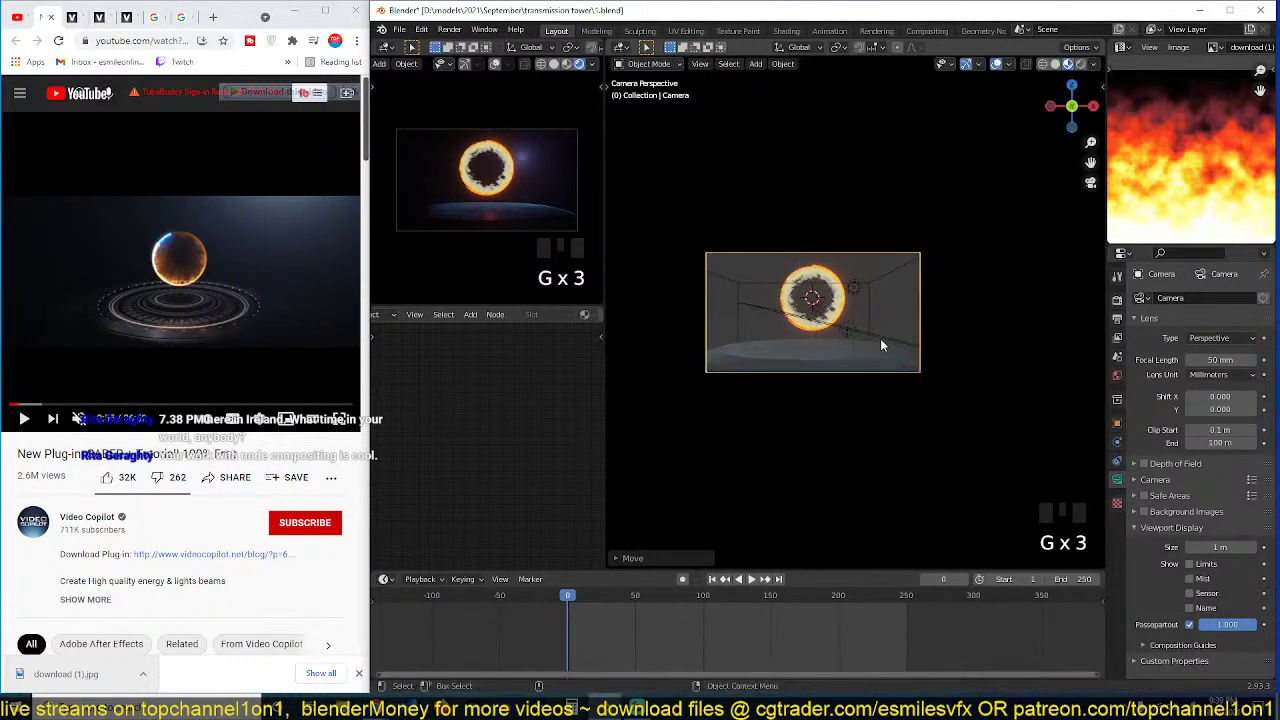
Step: Return to an angled perspective of the ring, select the red light inside it and save the file
{"action": "scroll", "coordinate": [870, 330], "scroll_direction": "up", "scroll_amount": 4}
{"action": "key", "text": "grave"}
{"action": "middle_click_drag", "start_coordinate": [803, 320], "coordinate": [873, 349]}
{"action": "scroll", "coordinate": [872, 290], "scroll_direction": "up", "scroll_amount": 4}
{"action": "left_click", "coordinate": [942, 299]}
{"action": "left_click", "coordinate": [942, 299]}
{"action": "left_click", "coordinate": [942, 299]}
{"action": "scroll", "coordinate": [873, 349], "scroll_direction": "up", "scroll_amount": 2}
{"action": "left_click", "coordinate": [914, 355]}
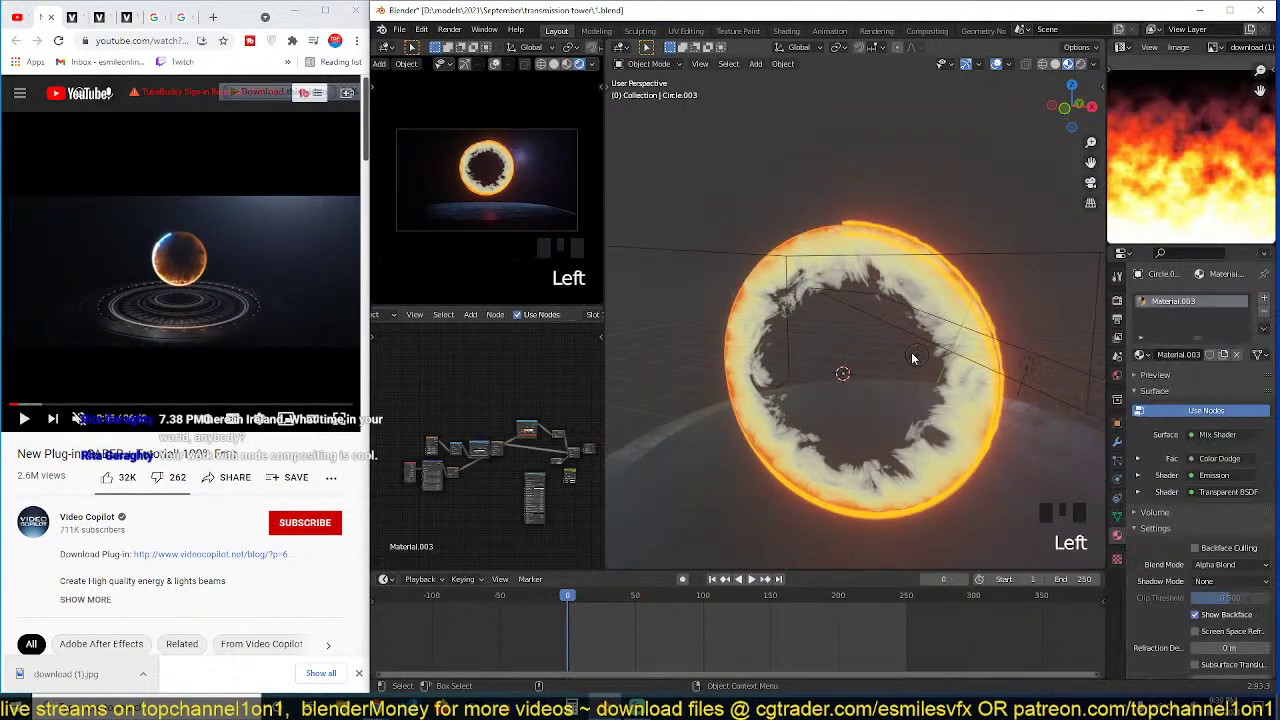
{"action": "left_click", "coordinate": [915, 357]}
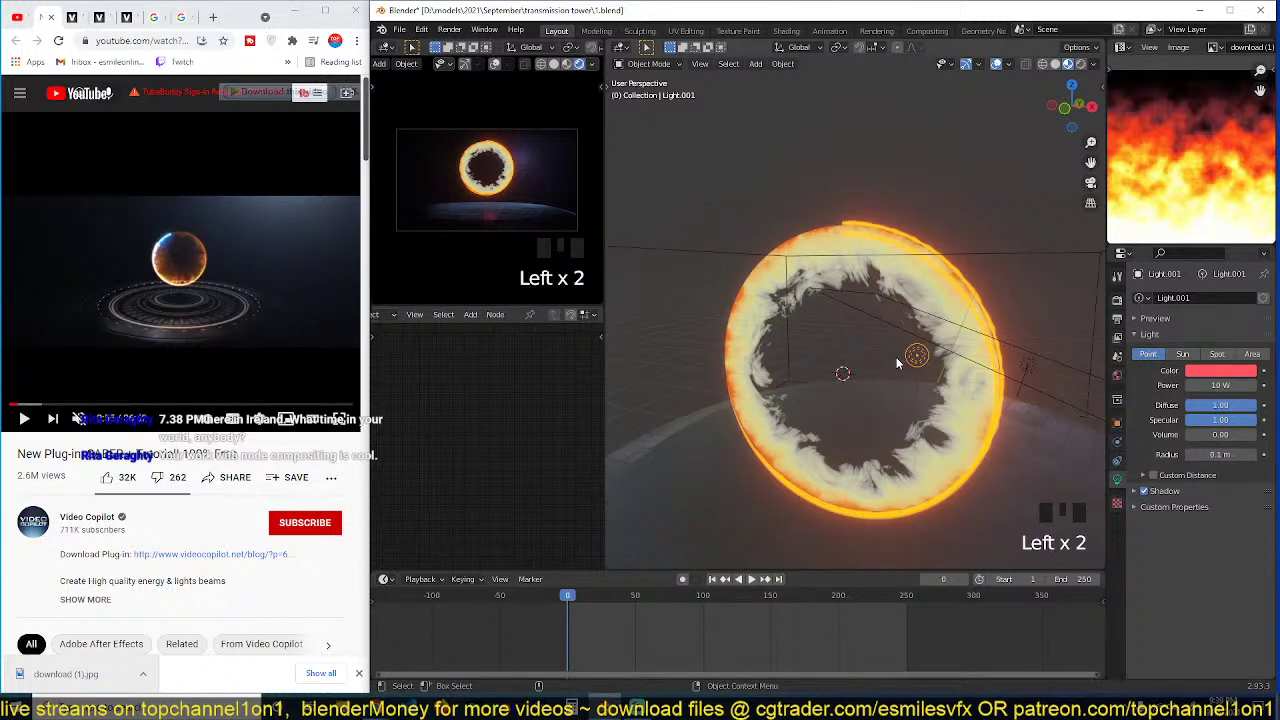
{"action": "key", "text": "ctrl+s"}
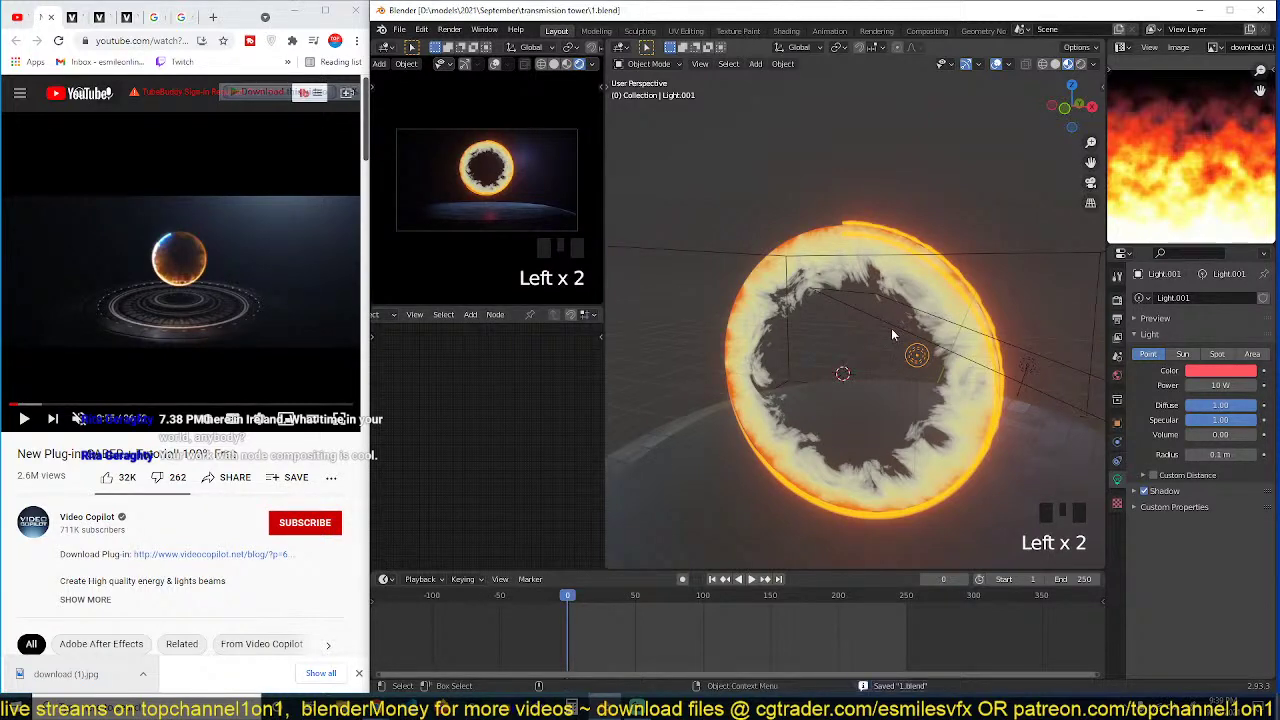
{"action": "left_click", "coordinate": [916, 299]}
{"action": "key", "text": "g"}
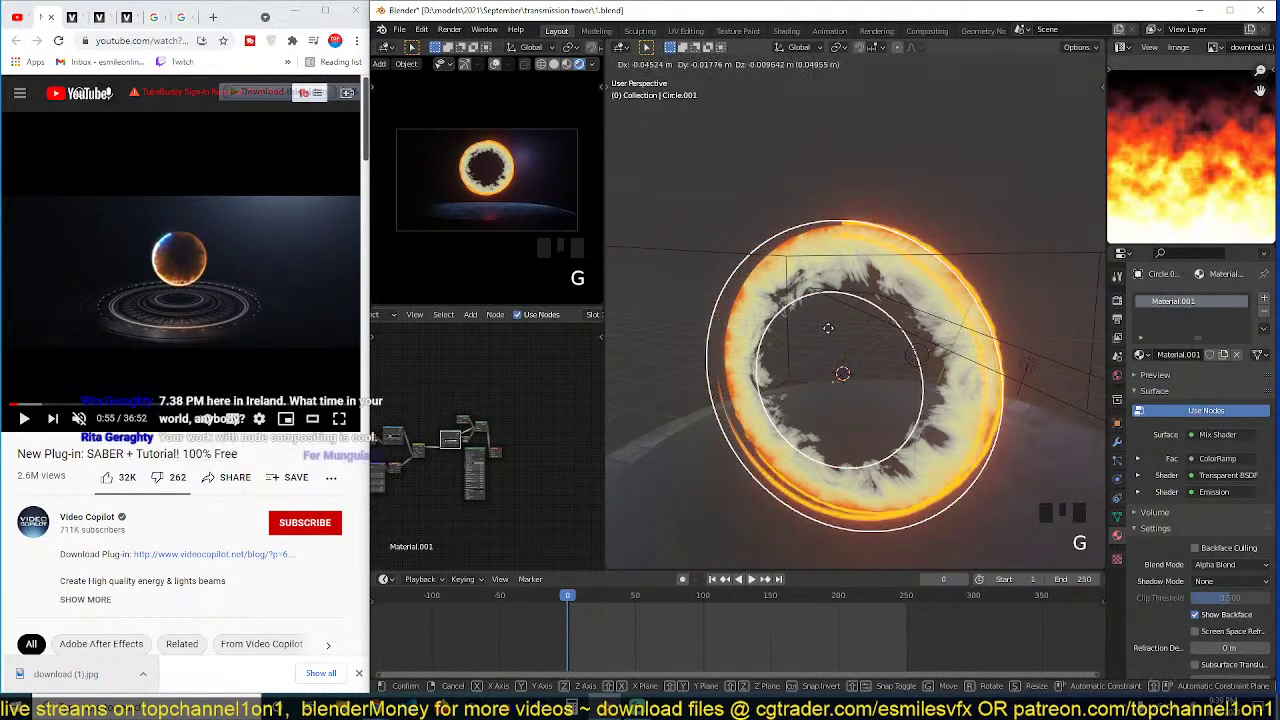
{"action": "right_click", "coordinate": [829, 326]}
Step: Select the flaming disc that uses Material.003
{"action": "left_click", "coordinate": [831, 312]}
{"action": "left_click", "coordinate": [787, 277]}
{"action": "left_click", "coordinate": [767, 288]}
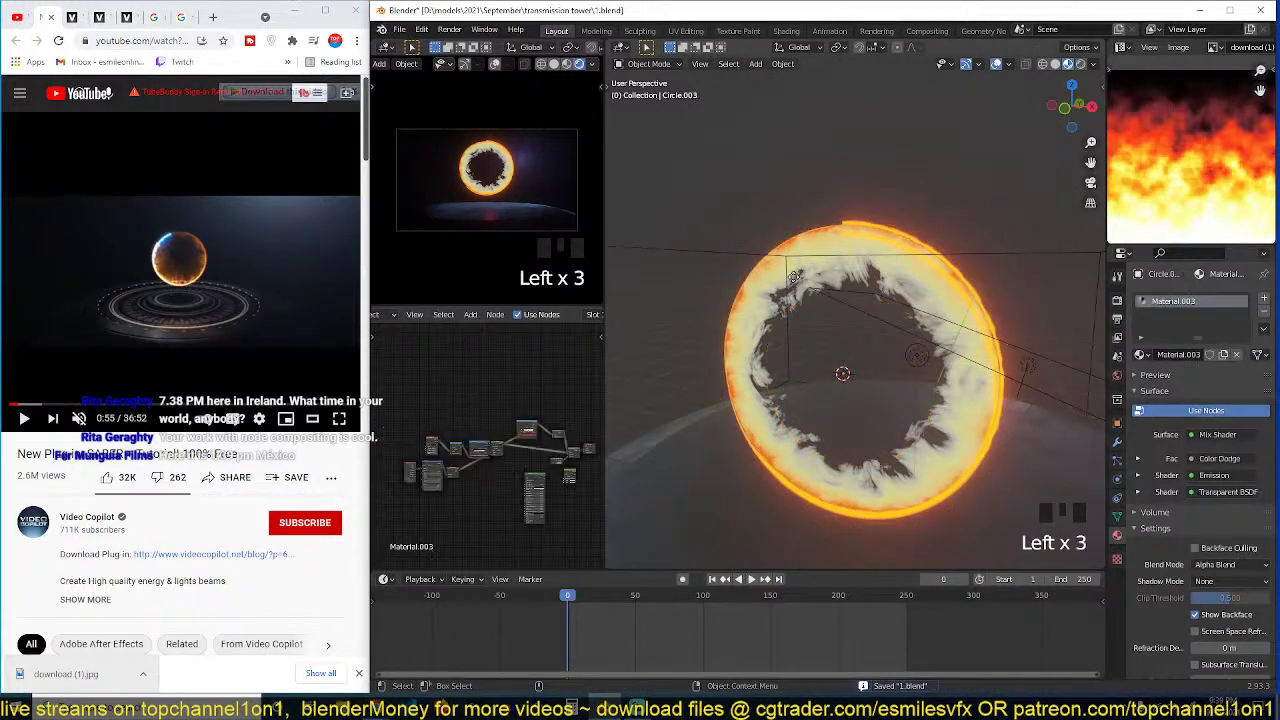
{"action": "key", "text": "g"}
{"action": "right_click", "coordinate": [769, 242]}
Step: Add a mapping setup to the Noise Texture node in Material.003
{"action": "middle_click_drag", "start_coordinate": [458, 438], "coordinate": [518, 459]}
{"action": "scroll", "coordinate": [519, 411], "scroll_direction": "up", "scroll_amount": 8}
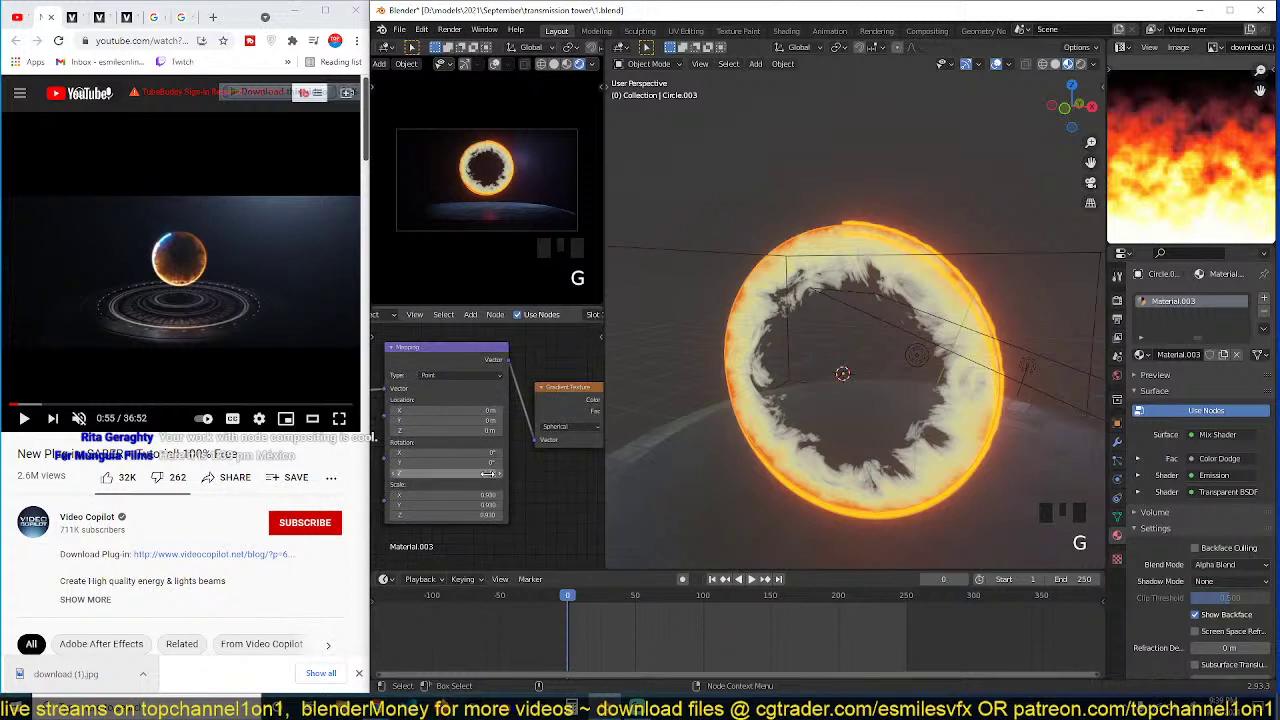
{"action": "scroll", "coordinate": [520, 376], "scroll_direction": "down", "scroll_amount": 2}
{"action": "middle_click_drag", "start_coordinate": [520, 376], "coordinate": [542, 434]}
{"action": "scroll", "coordinate": [498, 431], "scroll_direction": "up", "scroll_amount": 2}
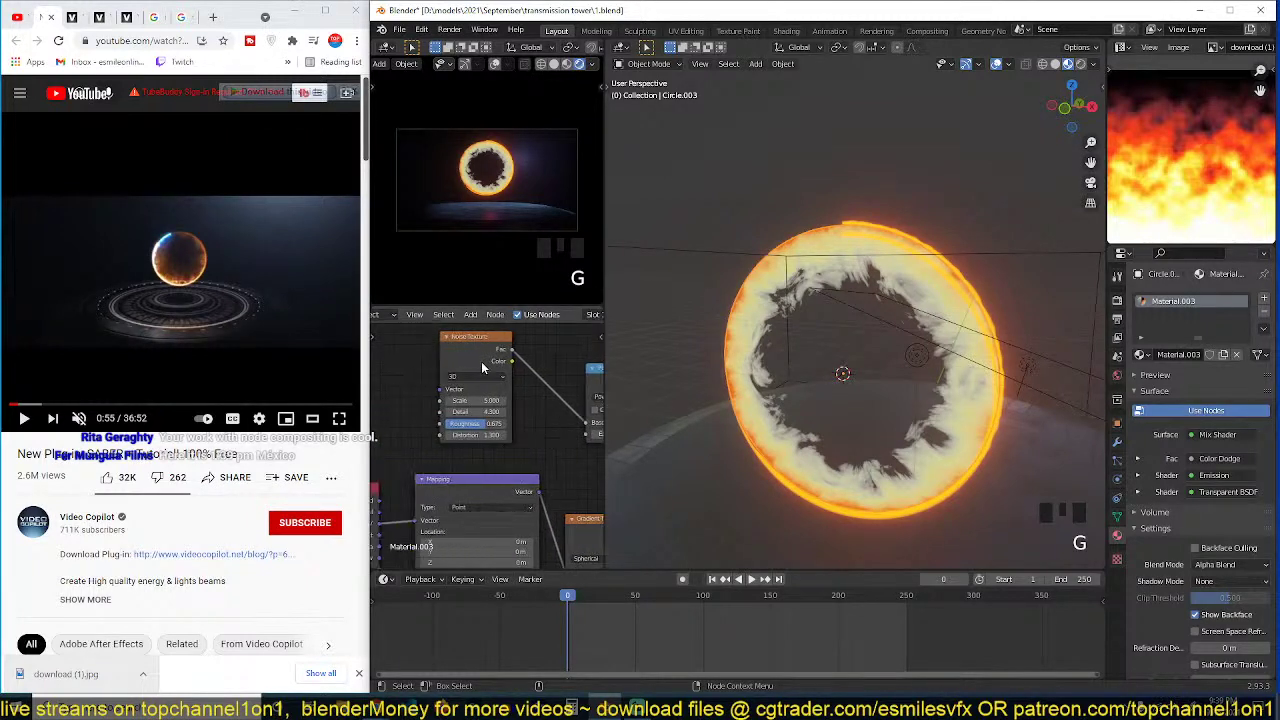
{"action": "middle_click_drag", "start_coordinate": [467, 341], "coordinate": [546, 415]}
{"action": "left_click", "coordinate": [546, 415]}
{"action": "key", "text": "ctrl+t"}
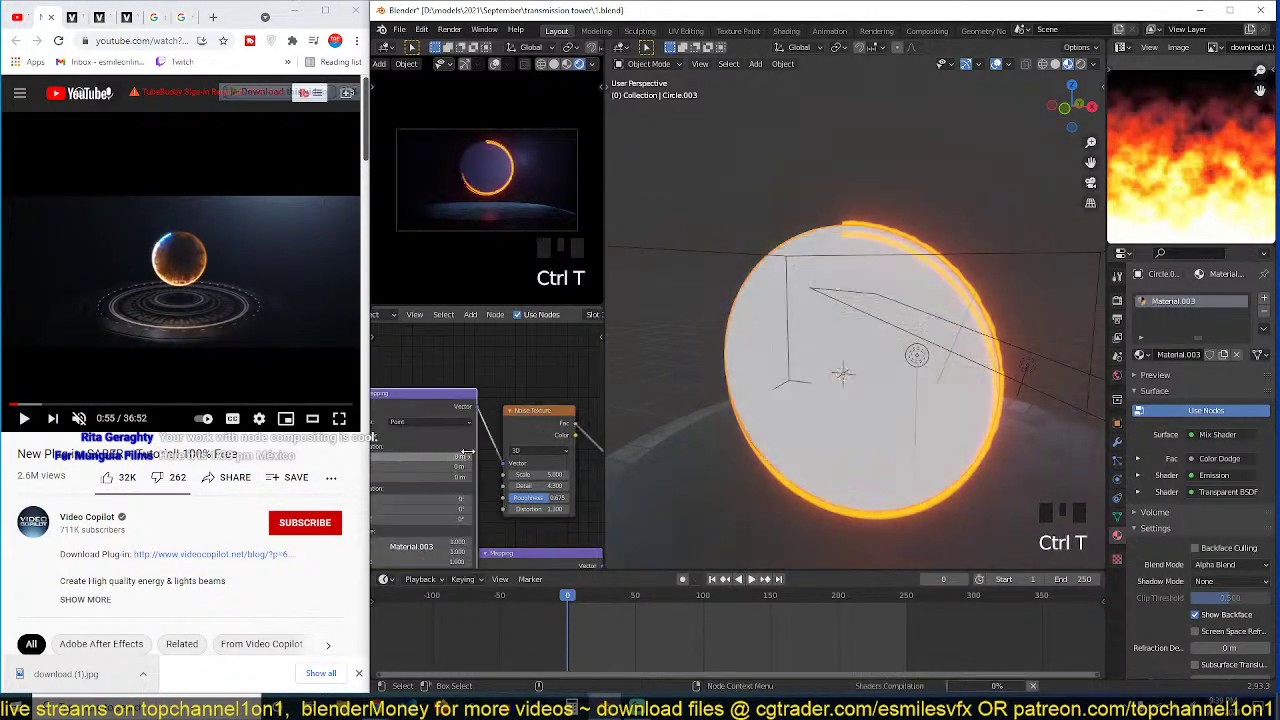
Step: Set the scale of the noise texture's new Mapping node to 1.150 on all three axes
{"action": "middle_click_drag", "start_coordinate": [464, 464], "coordinate": [508, 414]}
{"action": "scroll", "coordinate": [518, 463], "scroll_direction": "up", "scroll_amount": 2}
{"action": "middle_click_drag", "start_coordinate": [518, 463], "coordinate": [508, 446]}
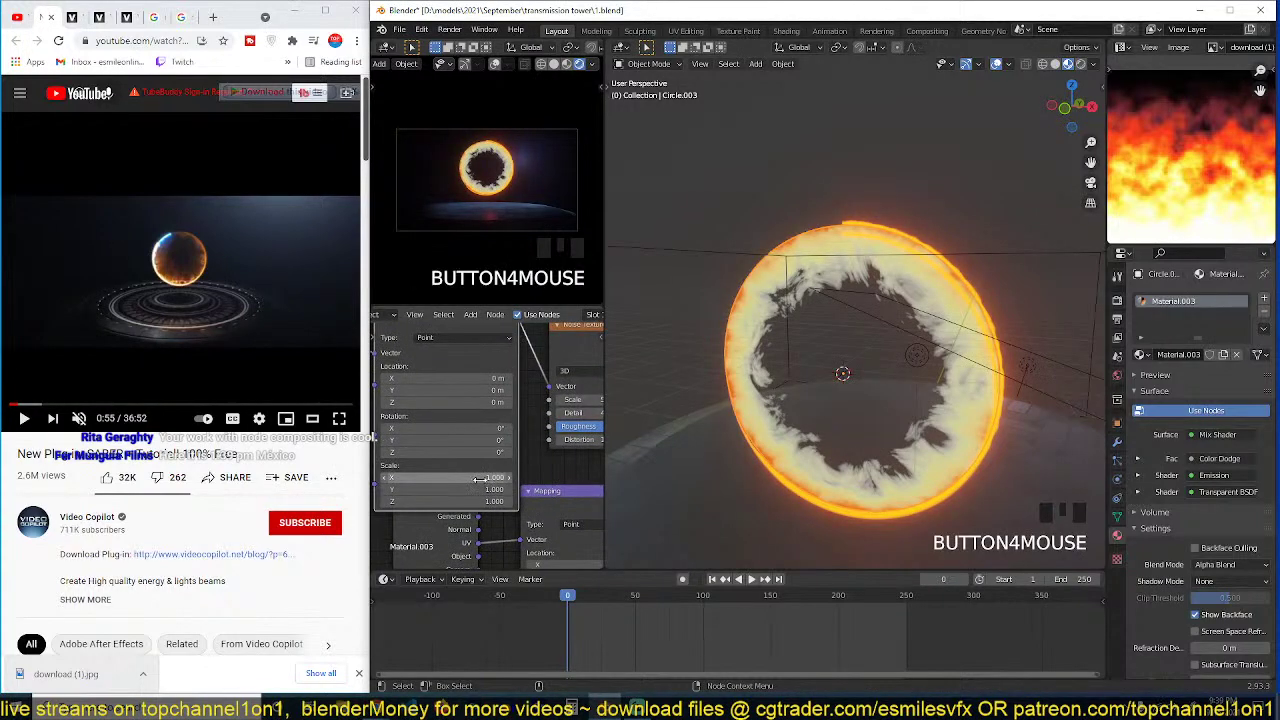
{"action": "left_click_drag", "start_coordinate": [490, 477], "coordinate": [494, 390]}
Step: Undo the last trial adjustments to the noise texture's Mapping node
{"action": "key", "text": "ctrl+z"}
{"action": "key", "text": "ctrl+z"}
{"action": "key", "text": "ctrl+z"}
{"action": "key", "text": "ctrl+z"}
{"action": "key", "text": "ctrl+z"}
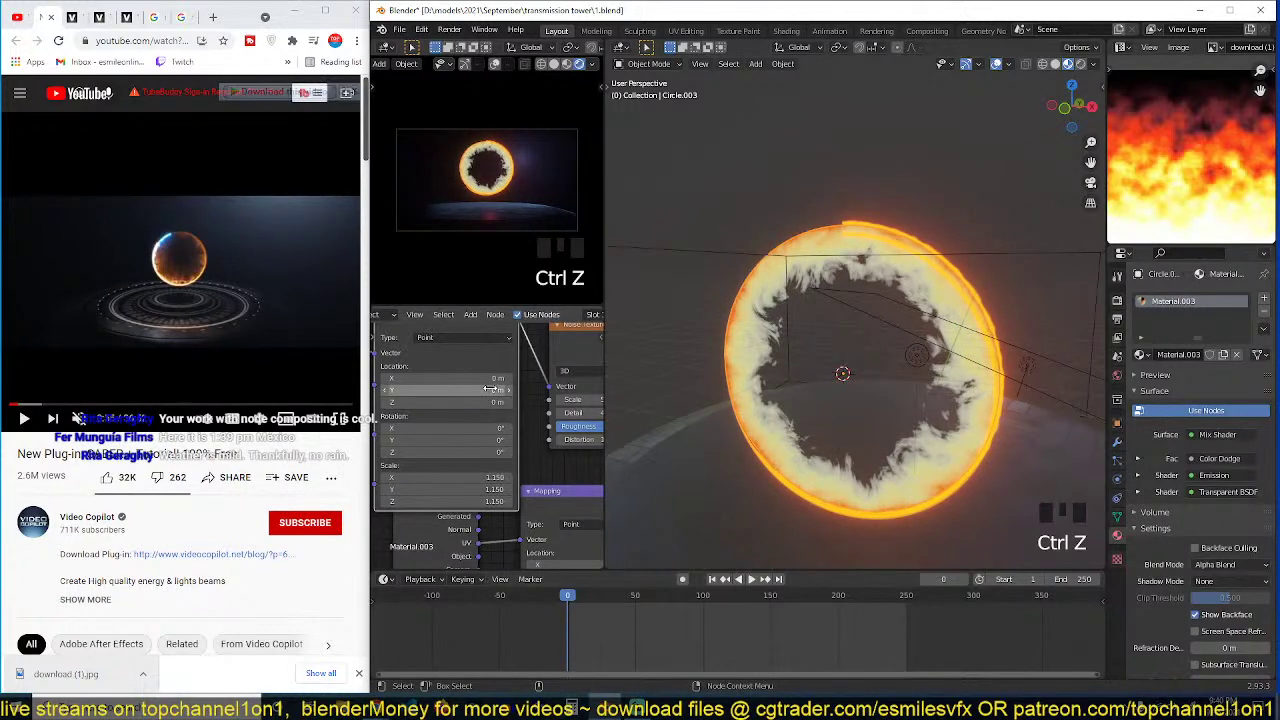
Step: Keyframe the noise Mapping node's location at frame 0, and again at frame 251 with Y set to 1 m
{"action": "key", "text": "i"}
{"action": "key", "text": "shift+Right"}
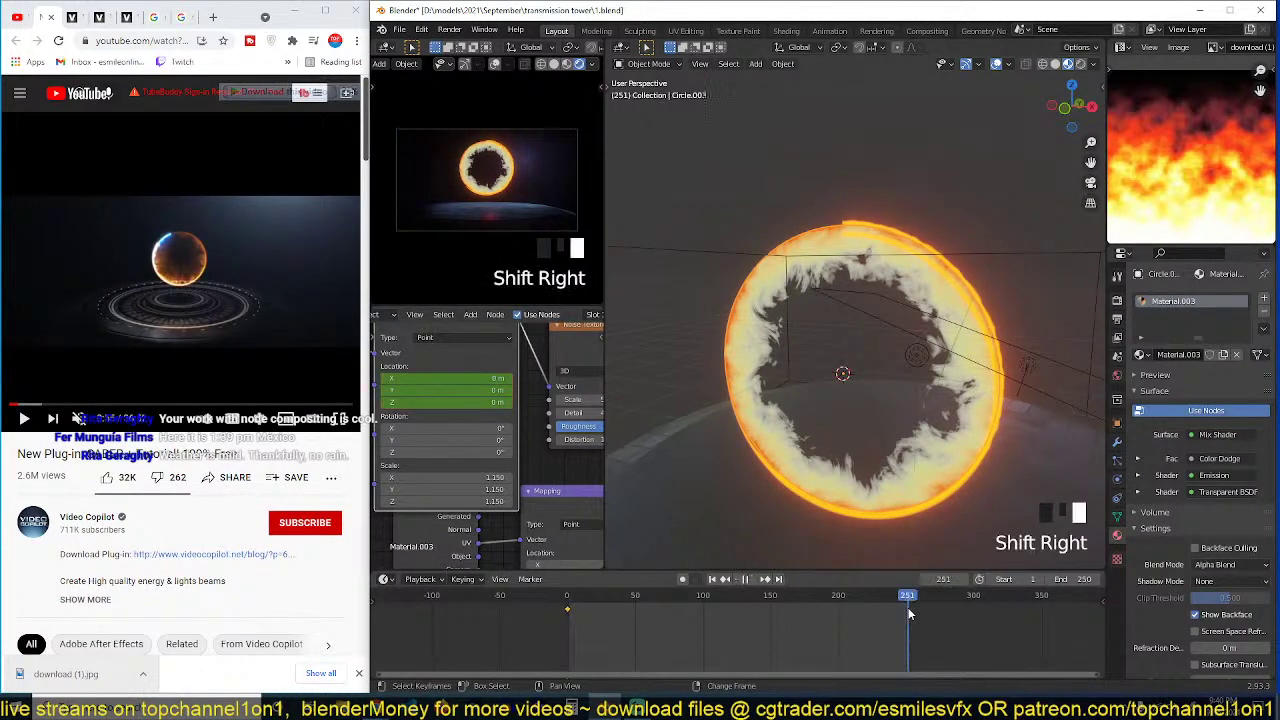
{"action": "left_click", "coordinate": [480, 390]}
{"action": "type", "text": "1"}
{"action": "key", "text": "Return"}
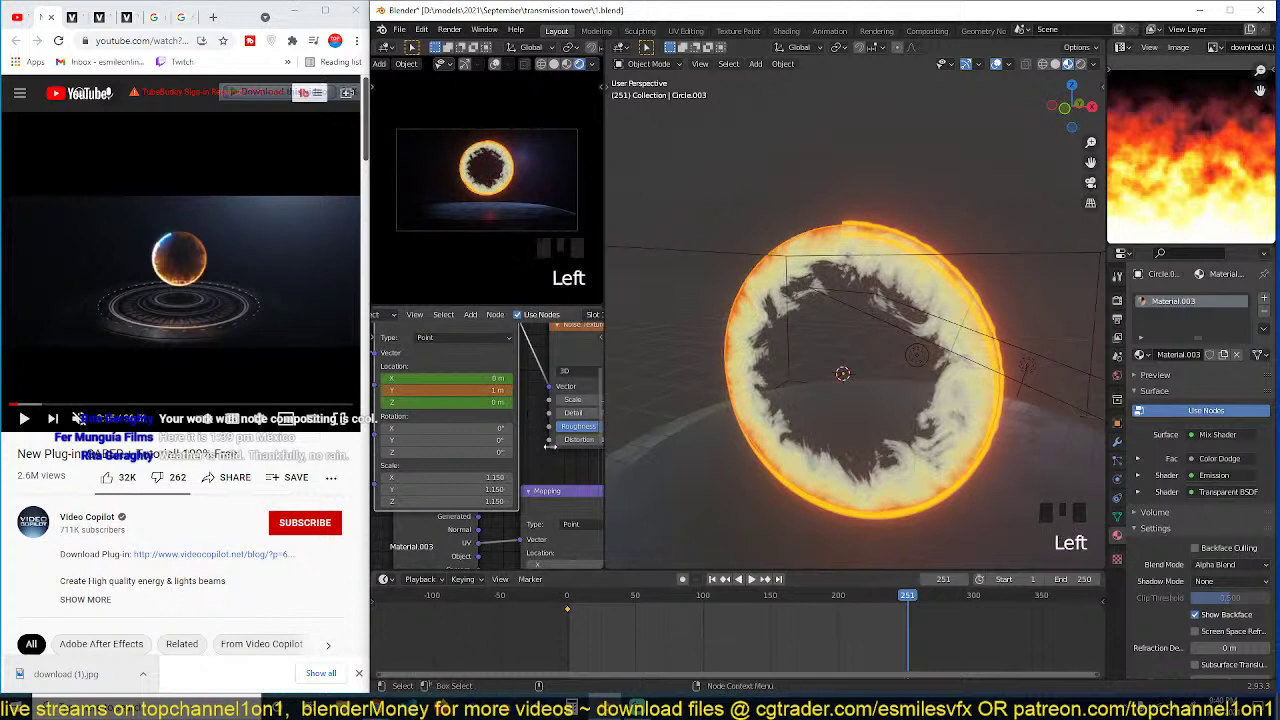
{"action": "key", "text": "i"}
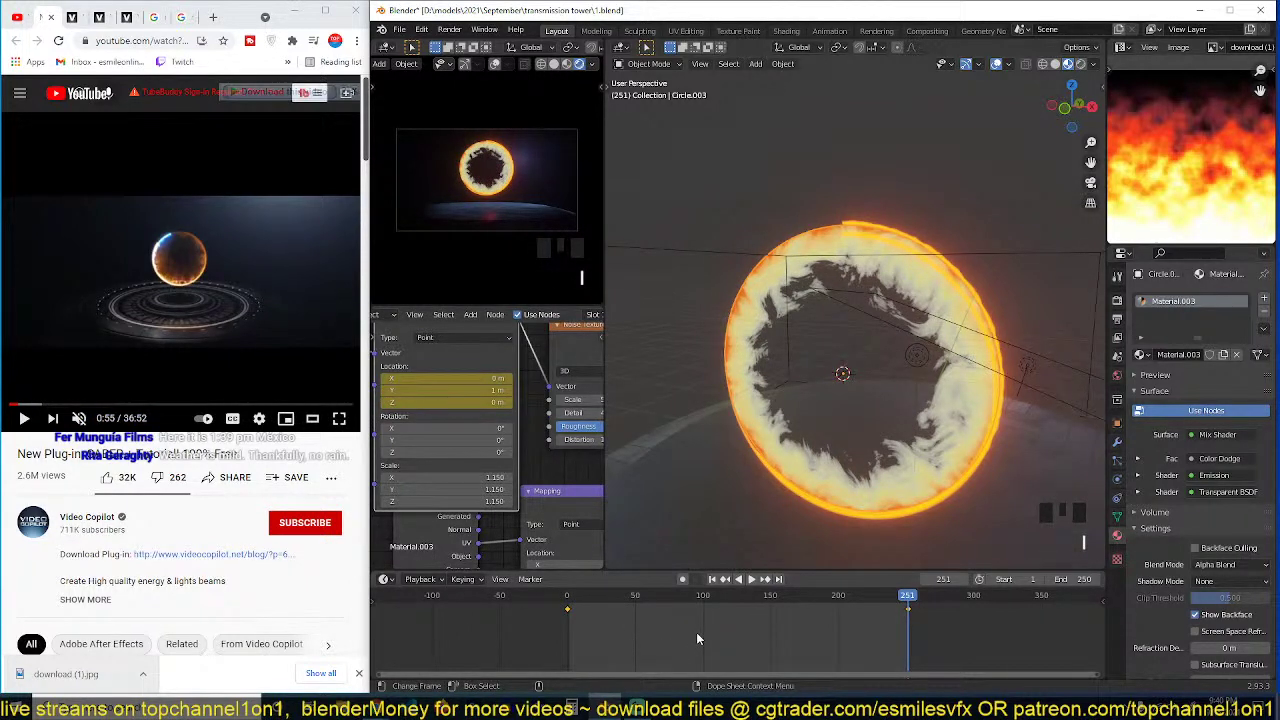
{"action": "key", "text": "v"}
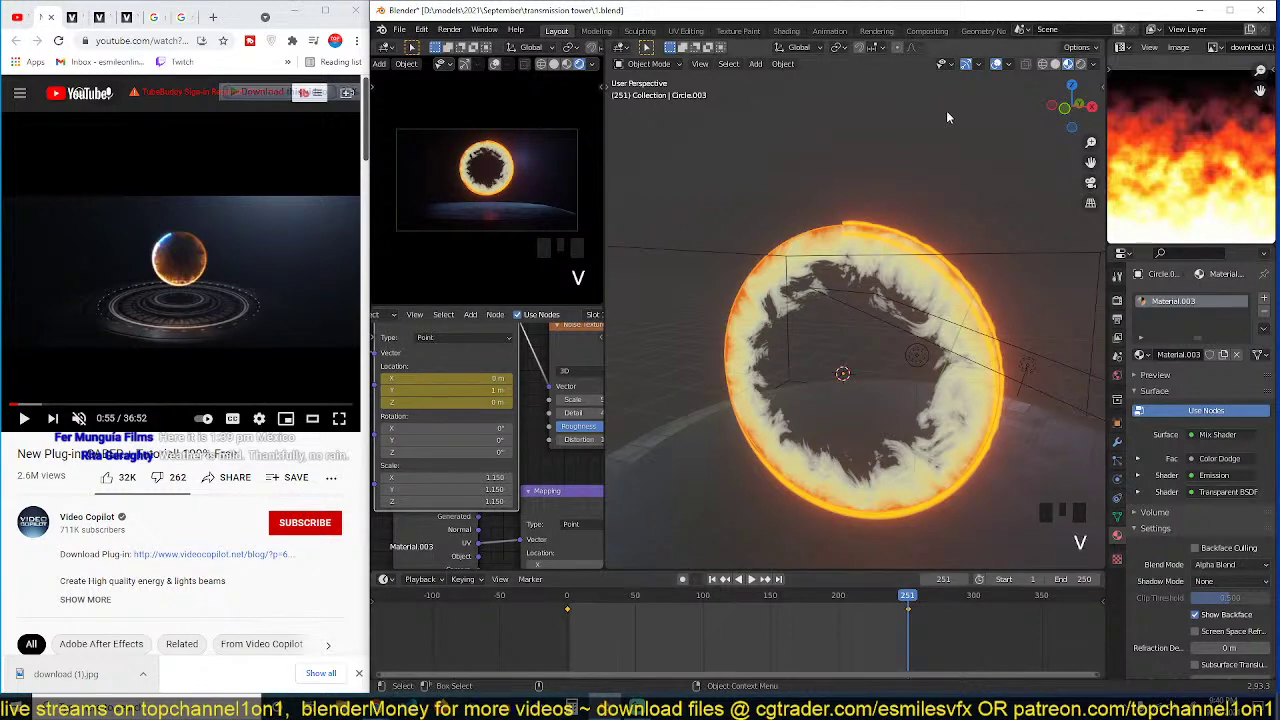
Step: Switch the fire image area to the Outliner and move all lights, selected by type, into a new collection named lits
{"action": "left_click", "coordinate": [1128, 47]}
{"action": "left_click", "coordinate": [1080, 85]}
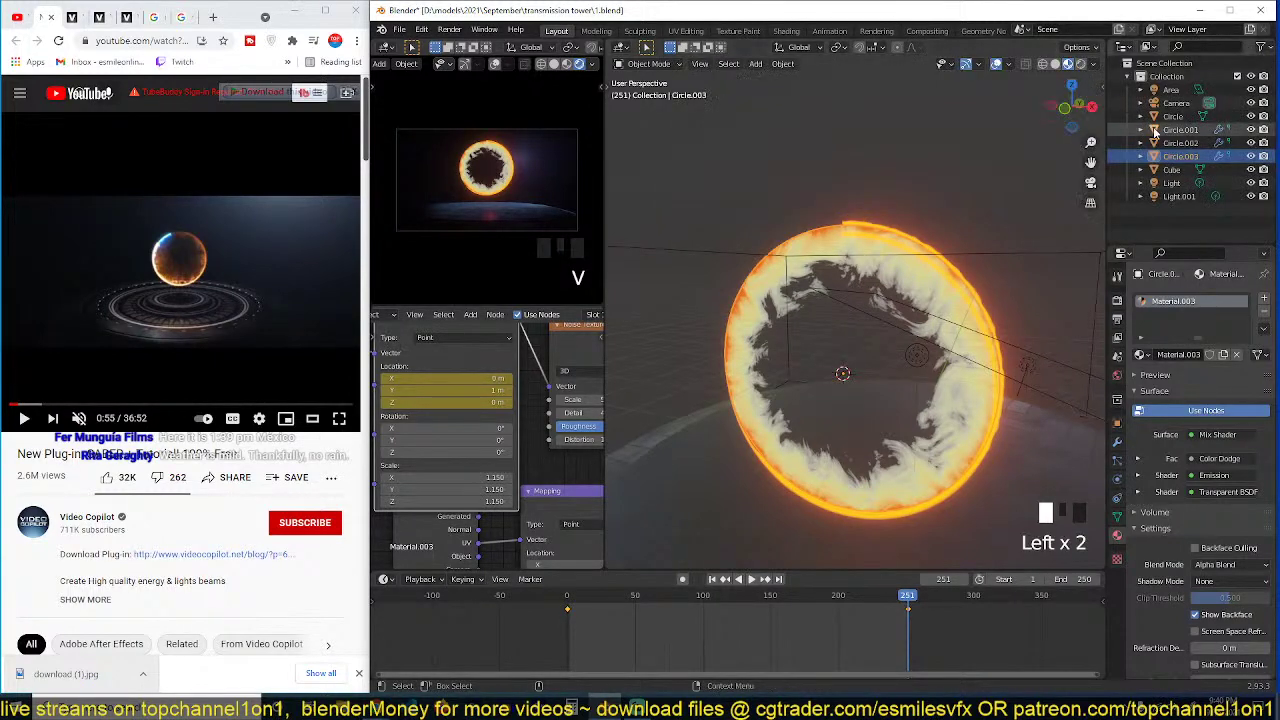
{"action": "left_click", "coordinate": [912, 360]}
{"action": "key", "text": "shift+g"}
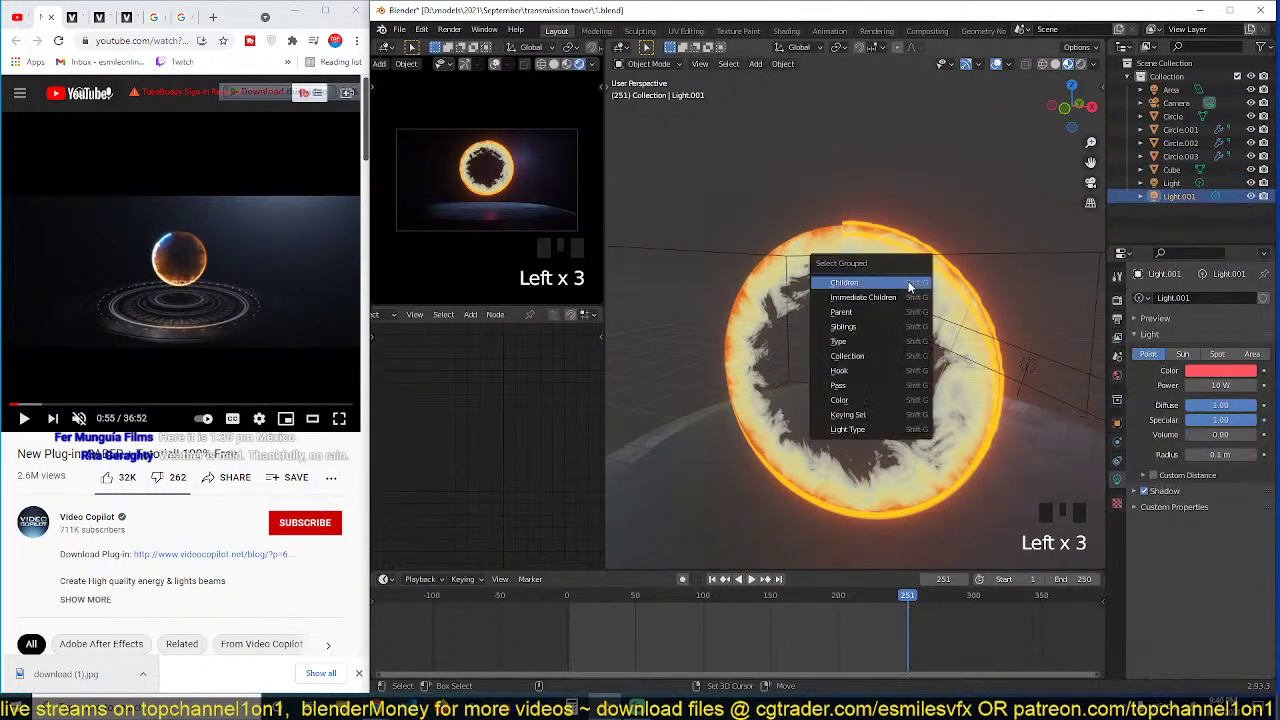
{"action": "left_click", "coordinate": [872, 342]}
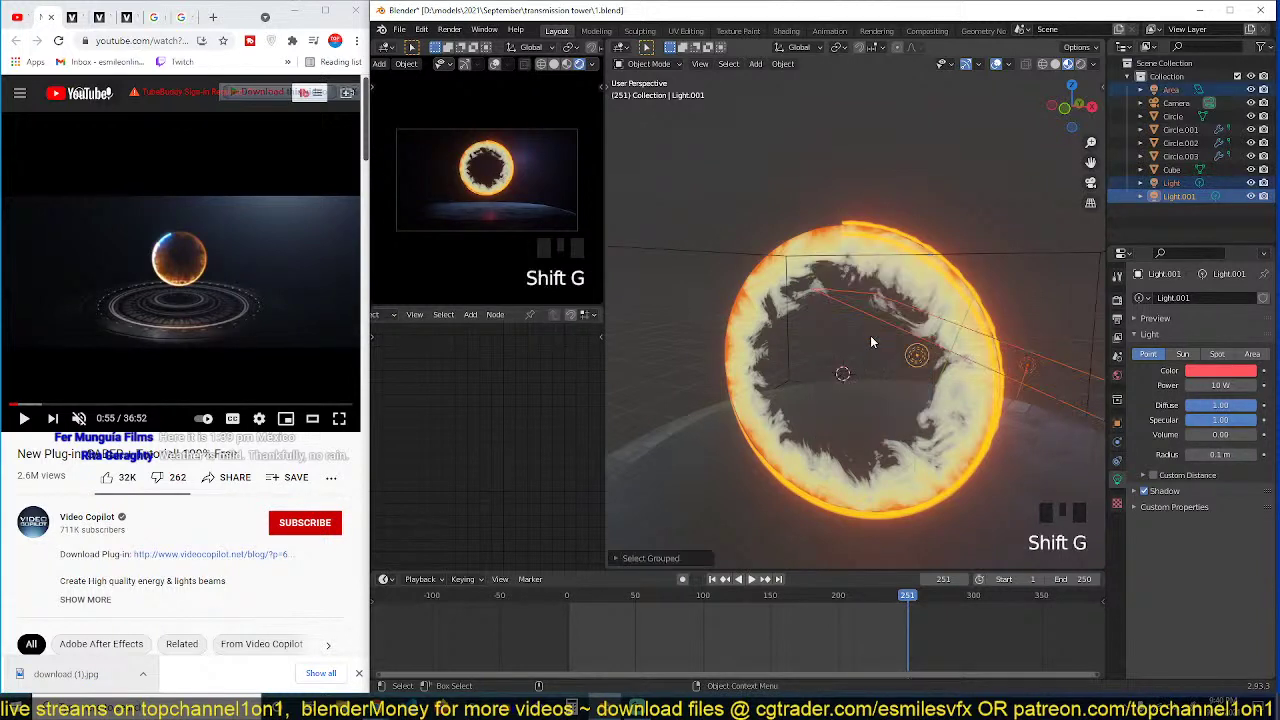
{"action": "key", "text": "m"}
{"action": "left_click", "coordinate": [872, 336]}
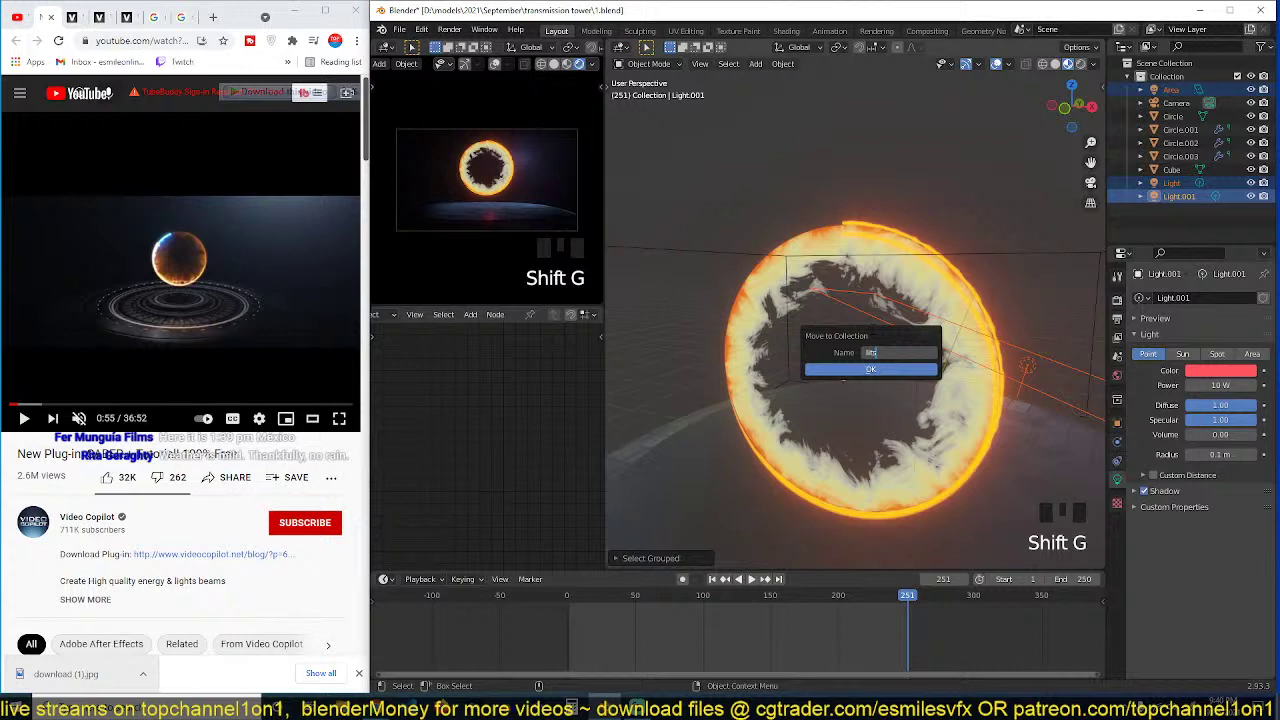
{"action": "key", "text": "Return"}
{"action": "left_click", "coordinate": [861, 370]}
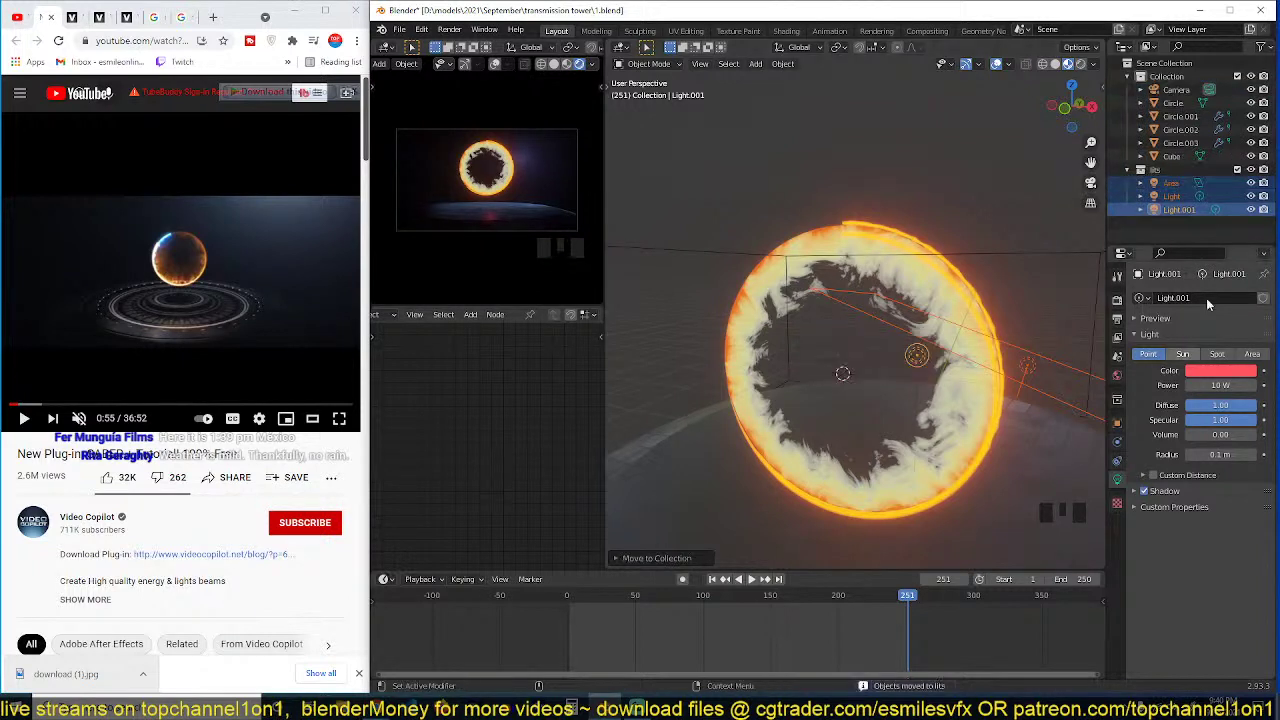
Step: Toggle the lits collection and its individual lights to check their effect, leaving Light hidden
{"action": "left_click", "coordinate": [1238, 171]}
{"action": "left_click", "coordinate": [1238, 172]}
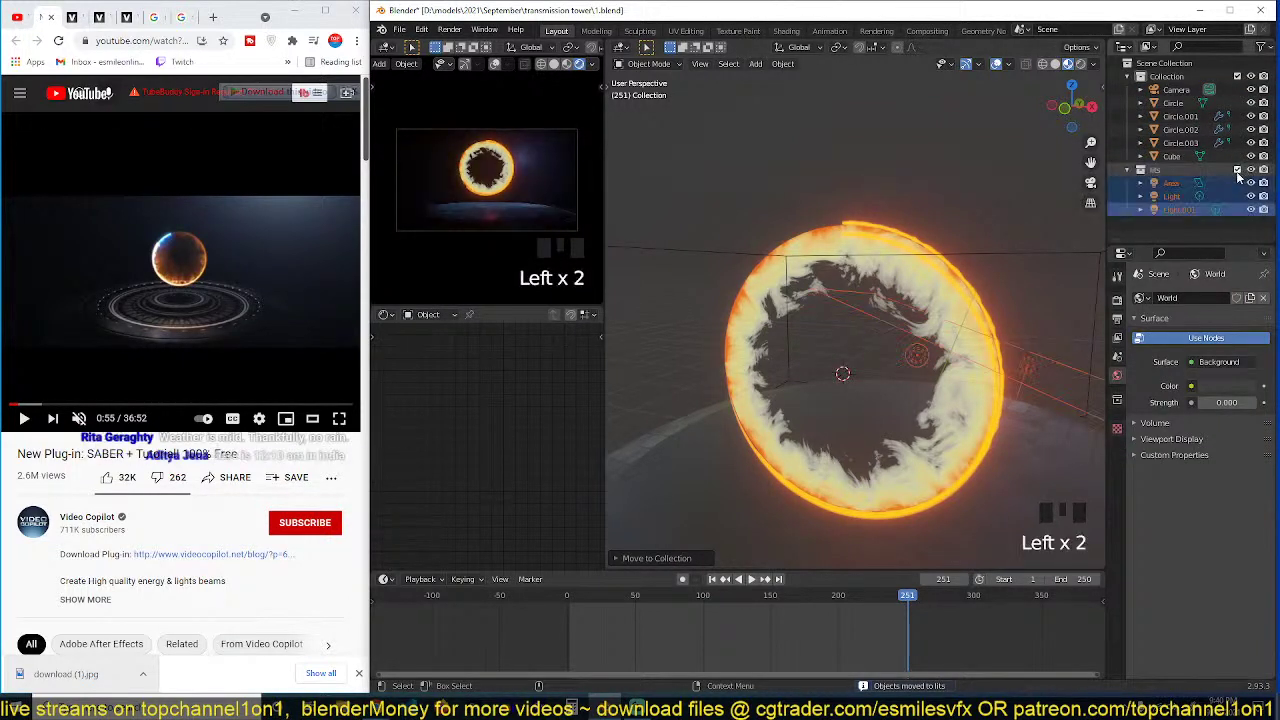
{"action": "left_click", "coordinate": [1250, 200]}
{"action": "left_click", "coordinate": [1250, 208]}
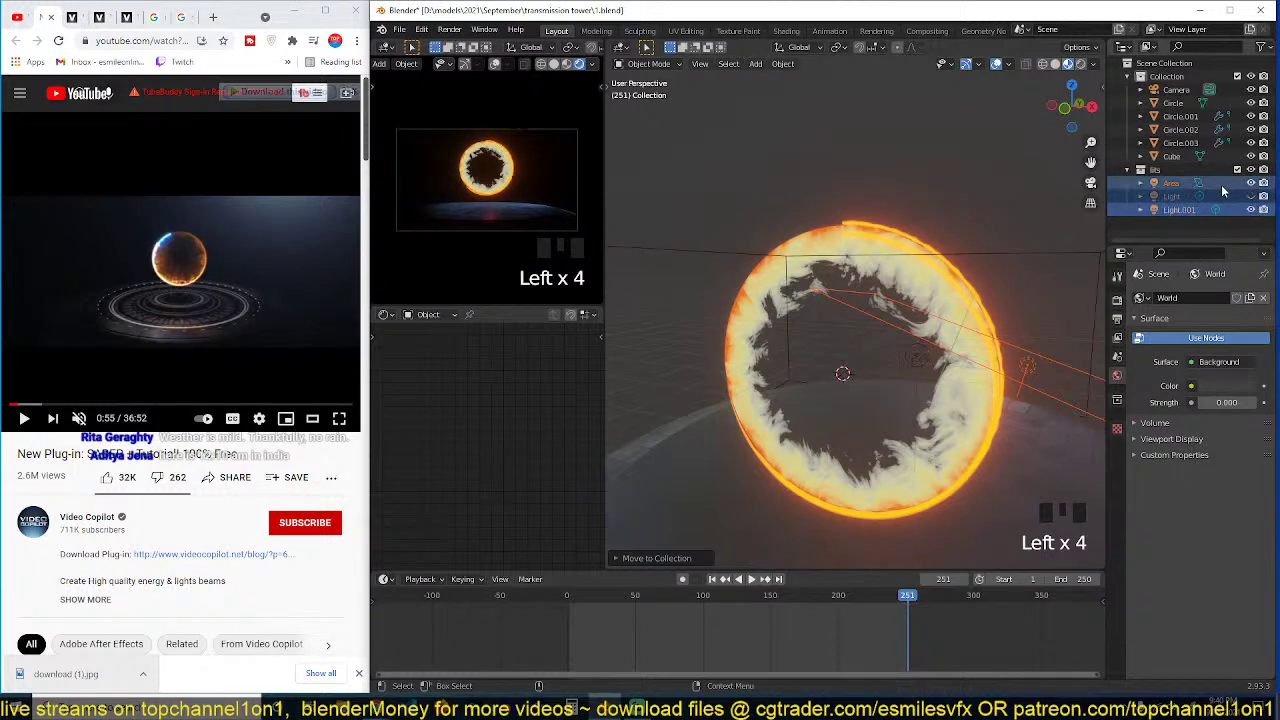
{"action": "left_click", "coordinate": [1250, 183]}
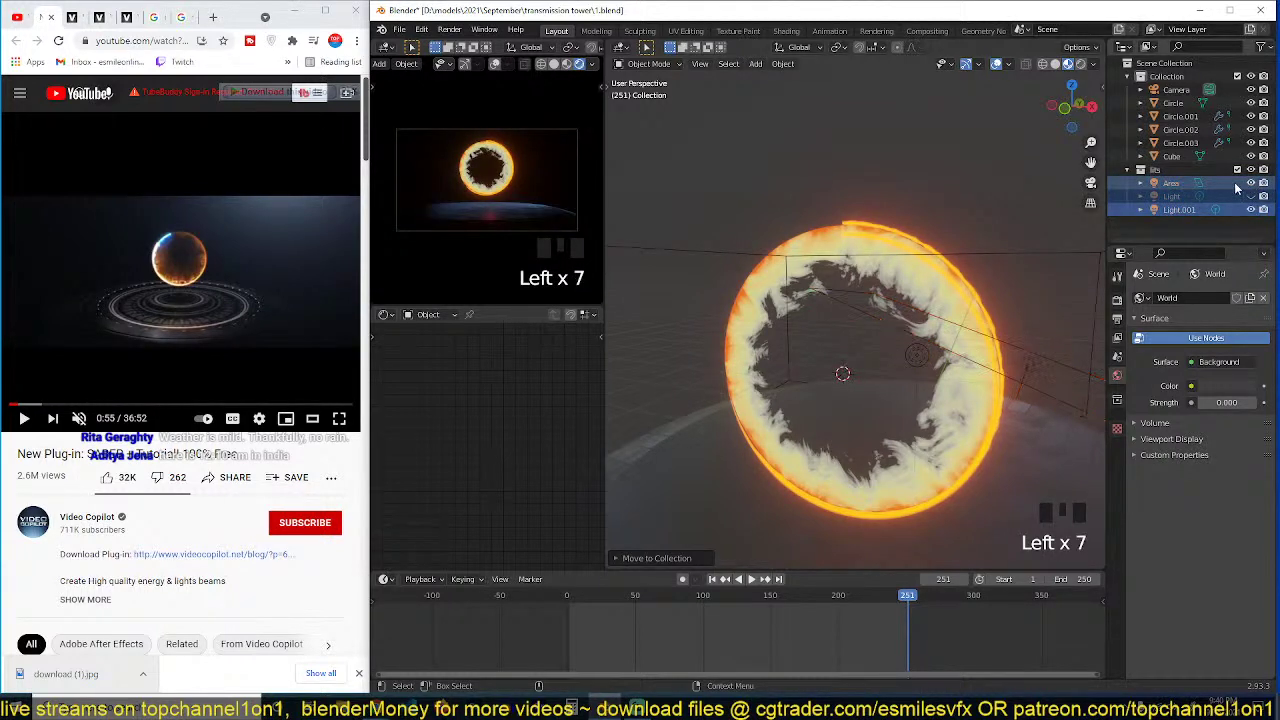
Step: Change the Area light's colour to a saturated orange
{"action": "double_click", "coordinate": [1203, 183]}
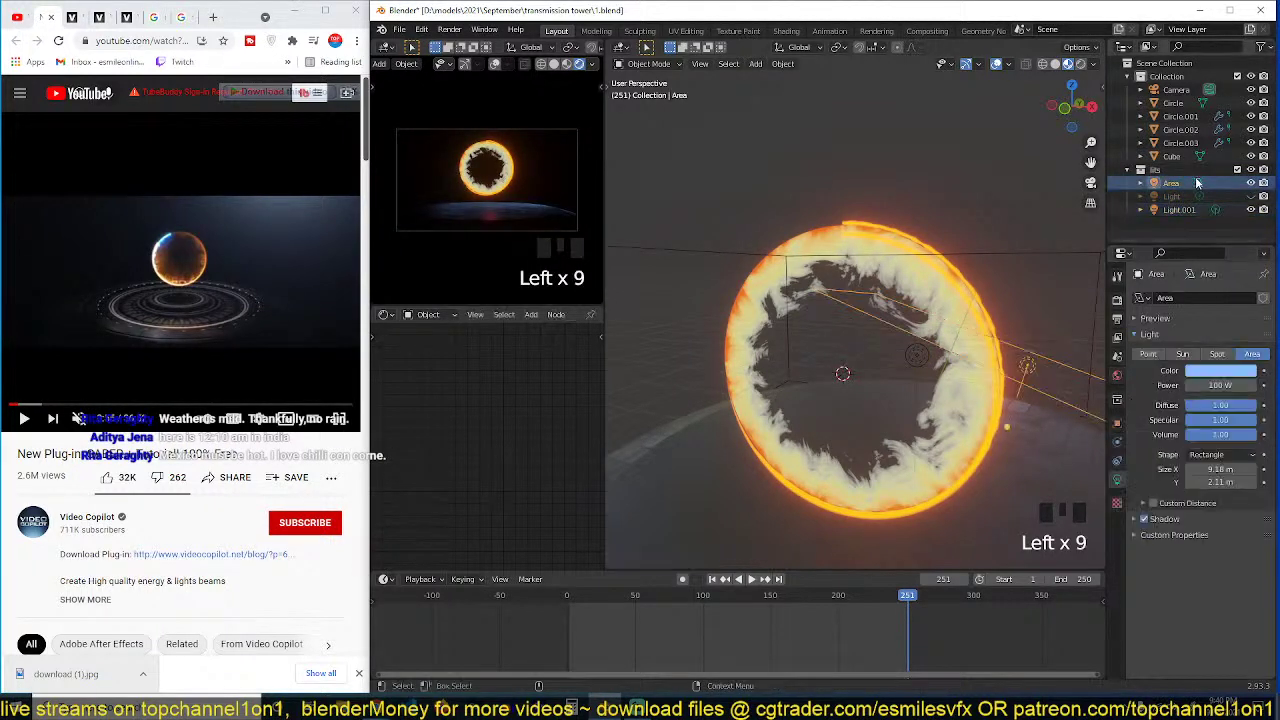
{"action": "left_click", "coordinate": [1235, 369]}
{"action": "left_click", "coordinate": [1184, 267]}
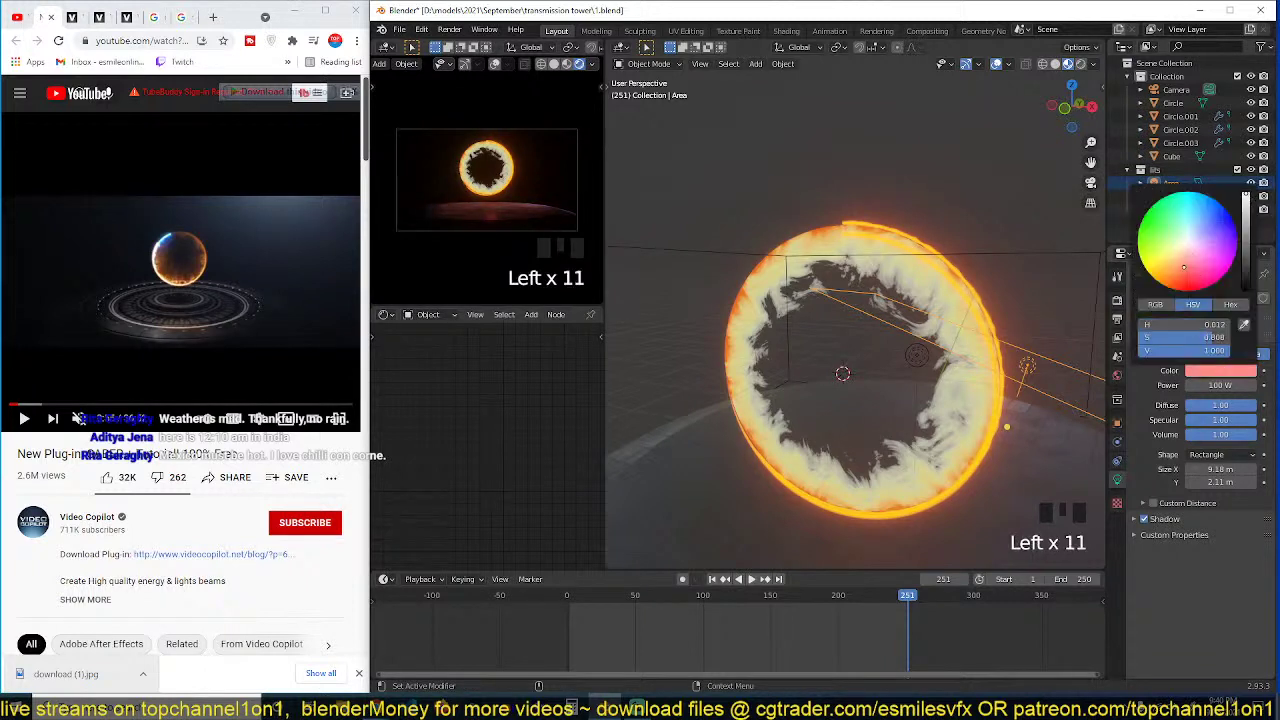
{"action": "left_click_drag", "start_coordinate": [1181, 270], "coordinate": [1182, 288]}
{"action": "left_click", "coordinate": [1183, 295]}
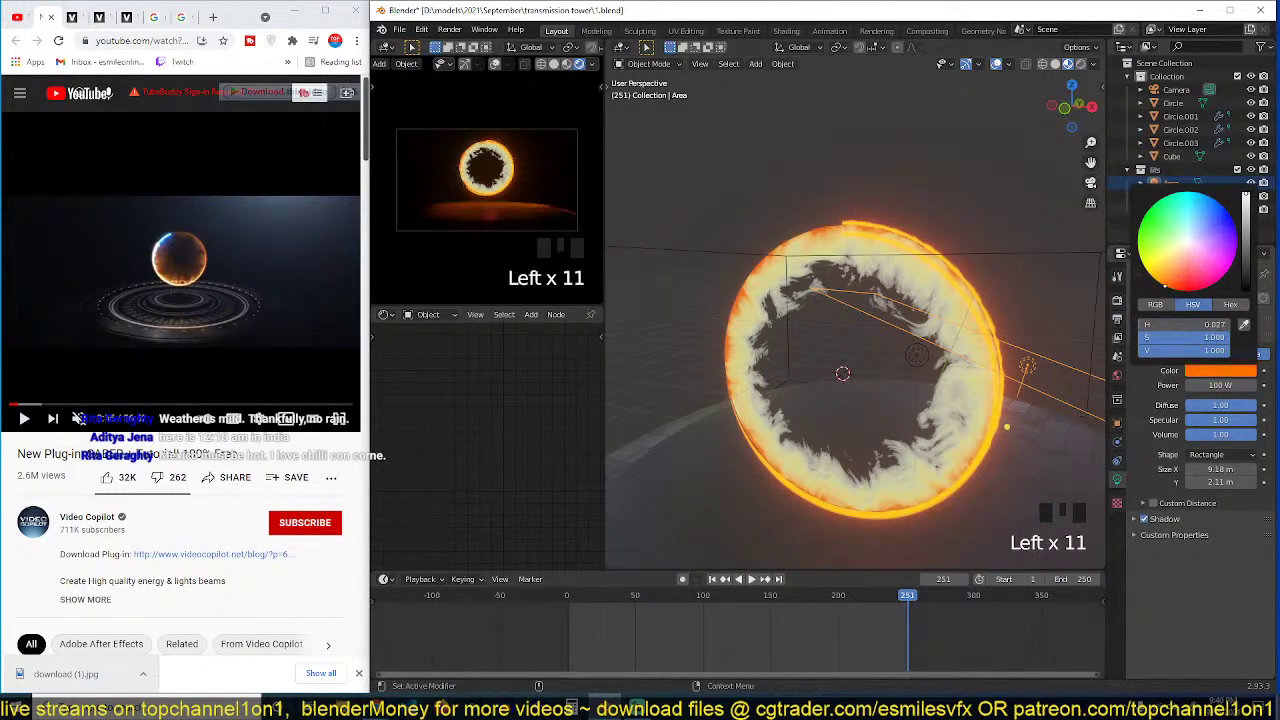
Step: Hide the Area light and toggle Light and Light.001 to compare their contributions to the scene
{"action": "left_click", "coordinate": [864, 218]}
{"action": "left_click", "coordinate": [995, 360]}
{"action": "left_click", "coordinate": [1012, 362]}
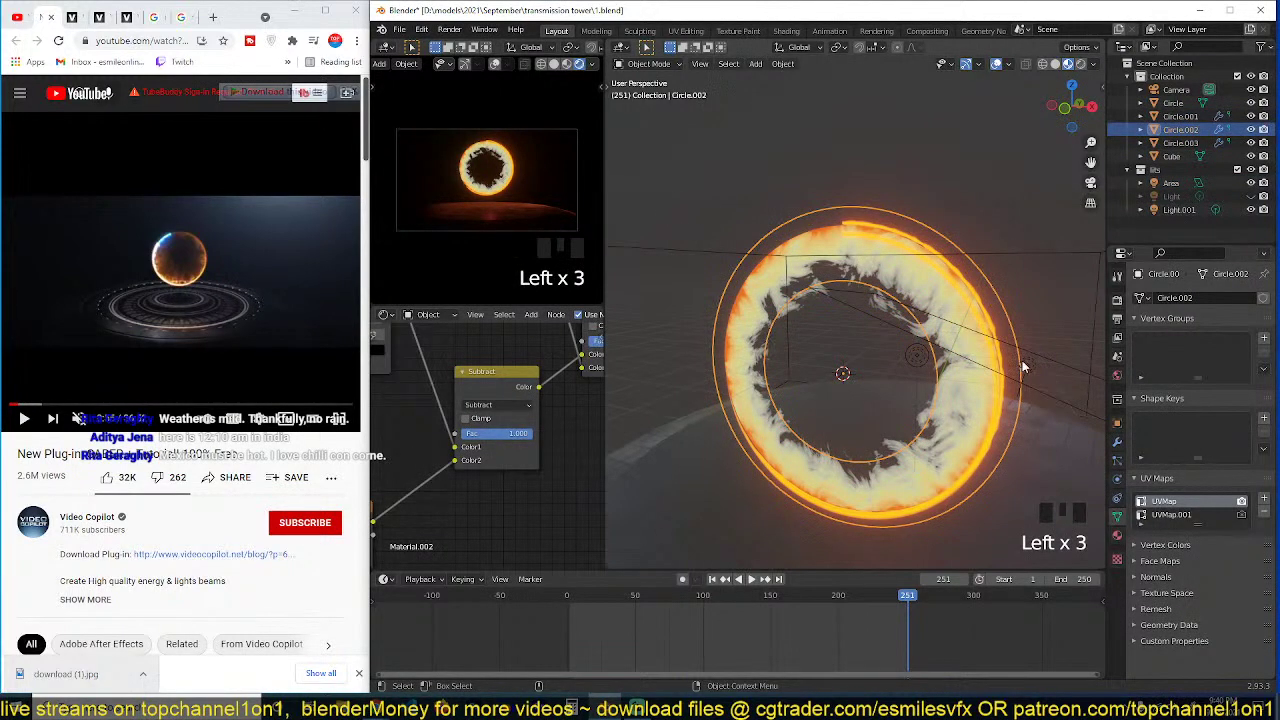
{"action": "left_click", "coordinate": [1024, 368]}
{"action": "left_click", "coordinate": [1250, 183]}
{"action": "left_click", "coordinate": [1250, 196]}
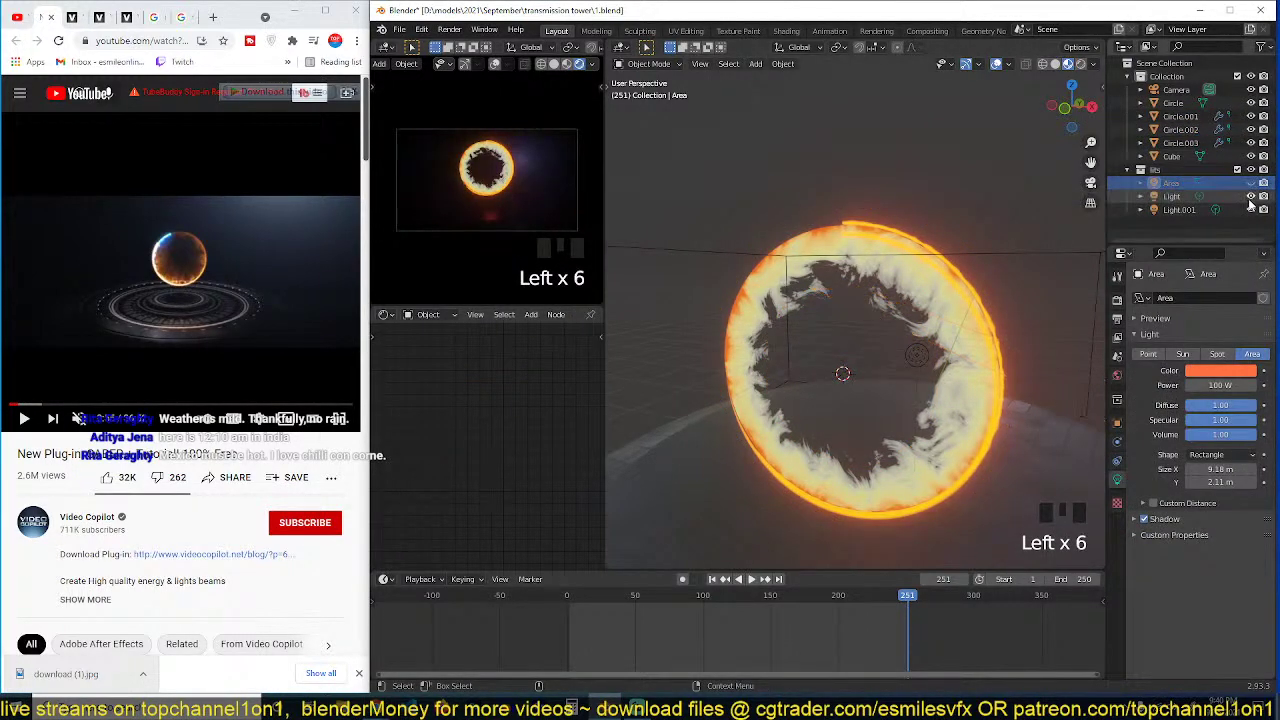
{"action": "left_click", "coordinate": [1250, 196]}
{"action": "left_click", "coordinate": [1252, 210]}
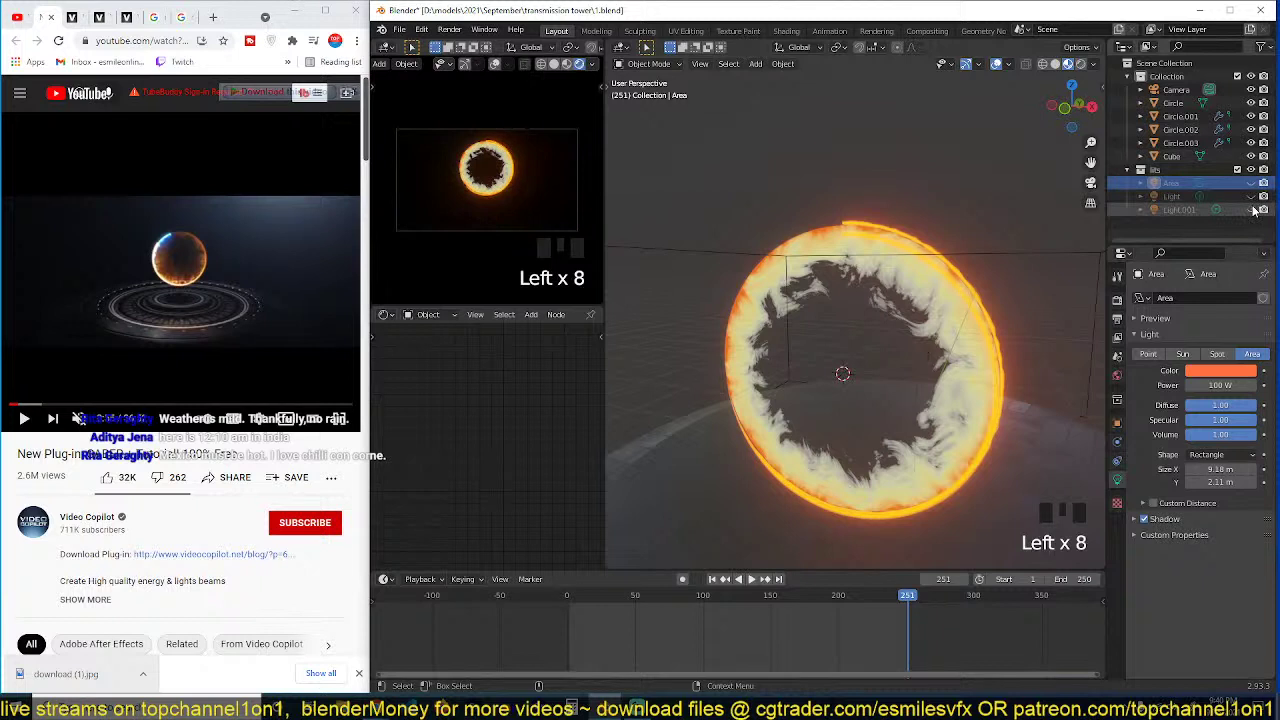
Step: Move Light.001 to a centred position behind the ring, placing it in the top view
{"action": "left_click", "coordinate": [1185, 210]}
{"action": "key", "text": "g"}
{"action": "left_click", "coordinate": [811, 399]}
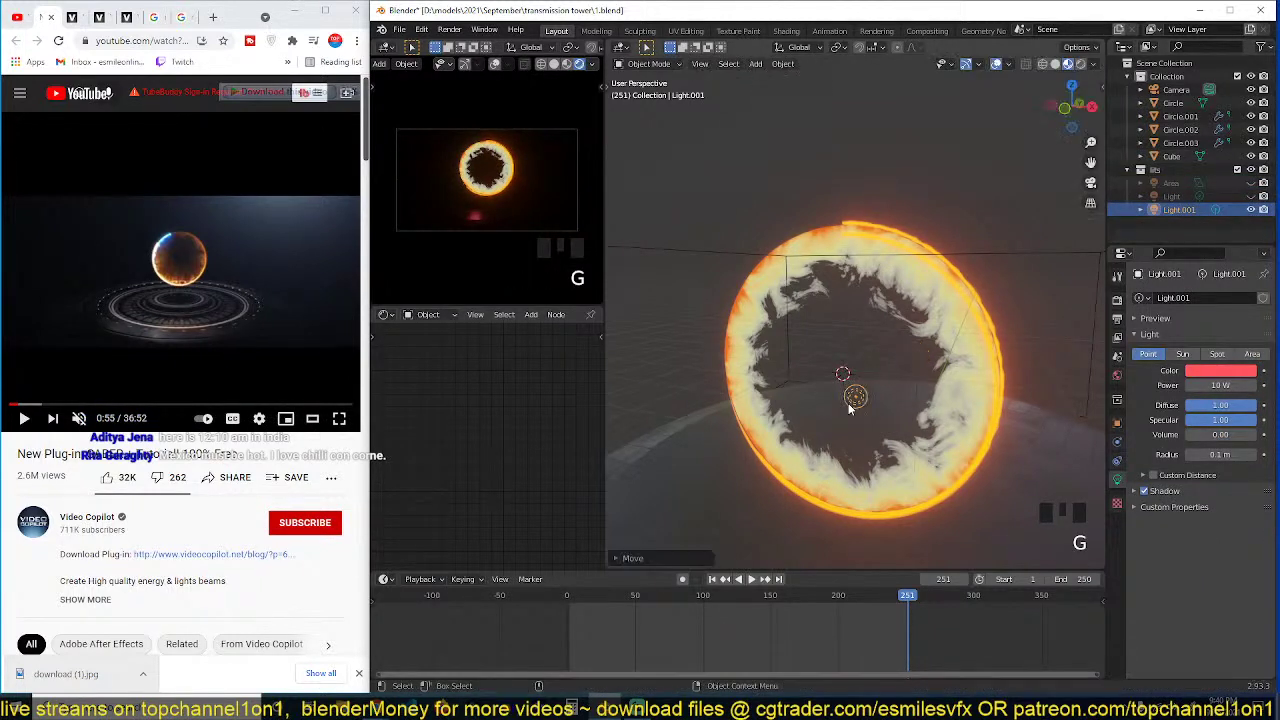
{"action": "key", "text": "KP_7"}
{"action": "key", "text": "g"}
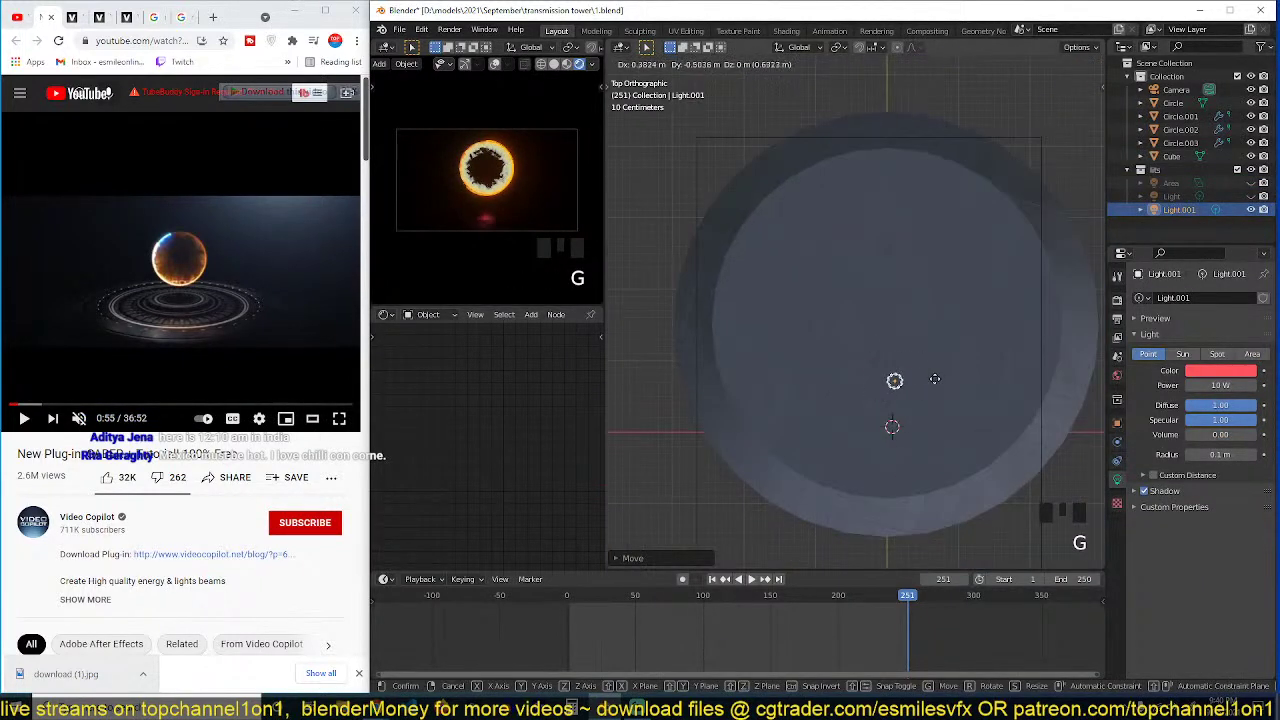
{"action": "left_click", "coordinate": [929, 327]}
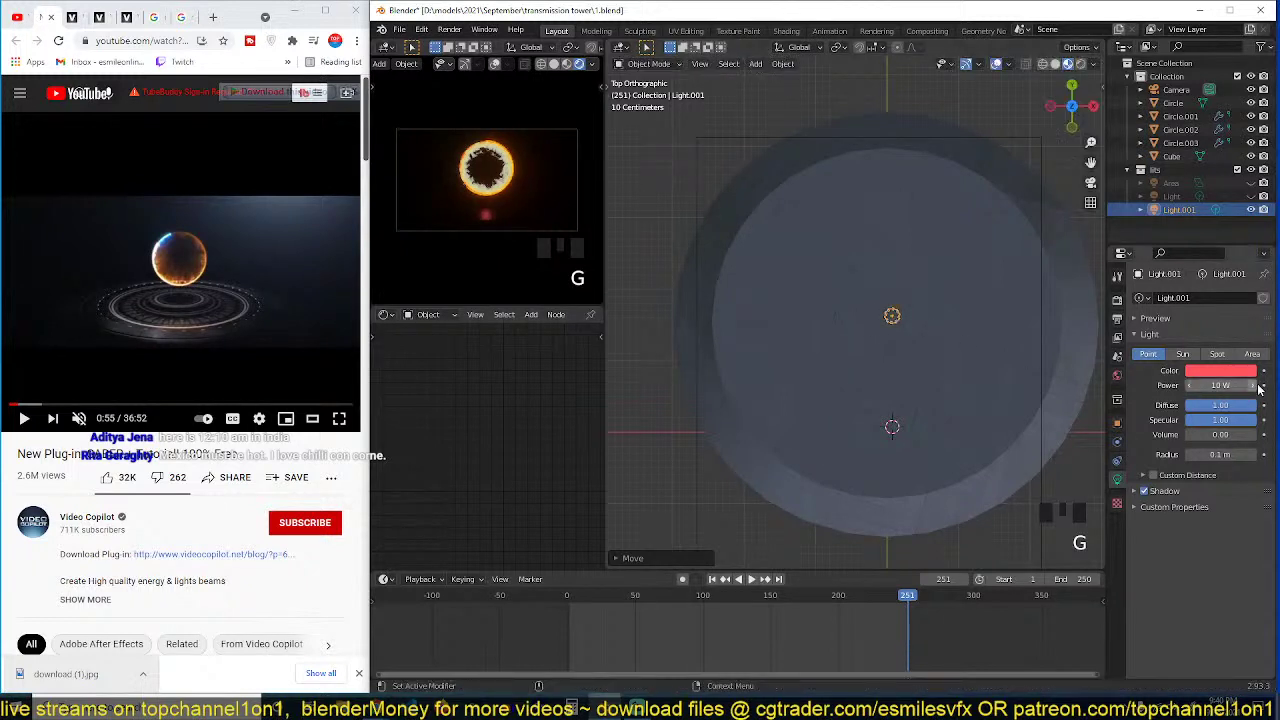
Step: Convert Light.001 to an area light with a Disk shape
{"action": "left_click", "coordinate": [1252, 354]}
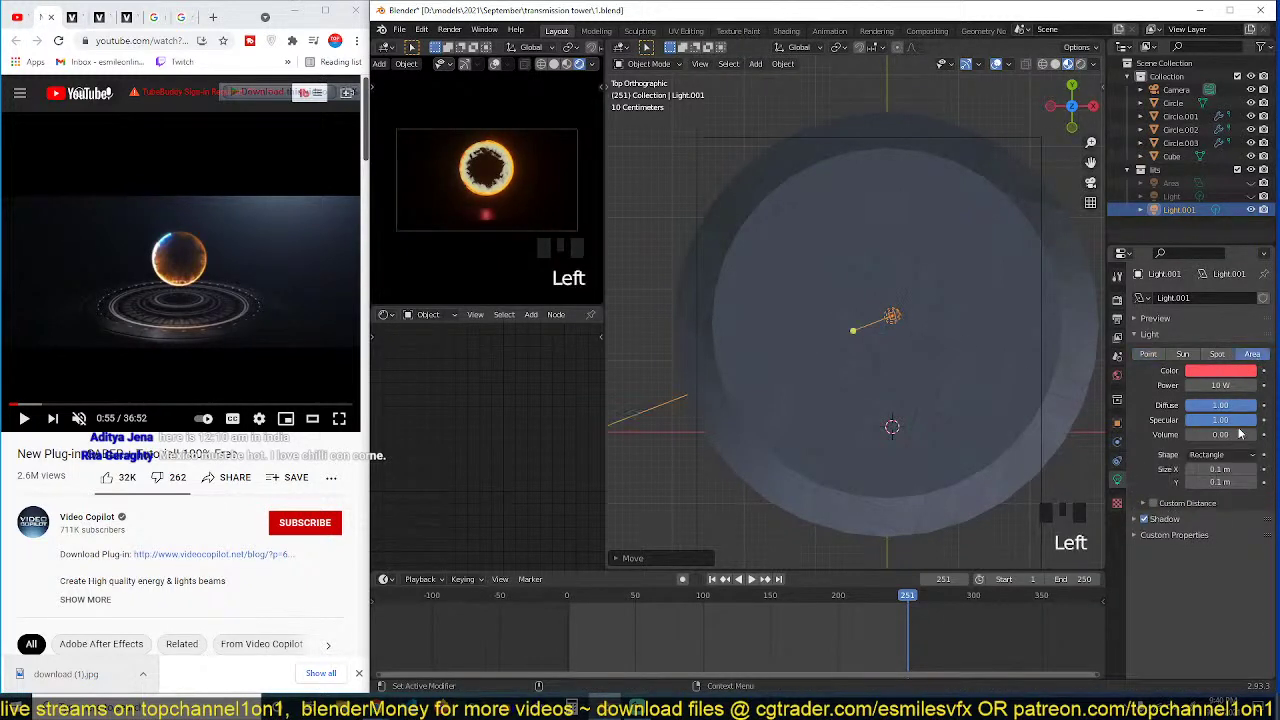
{"action": "left_click", "coordinate": [1220, 455]}
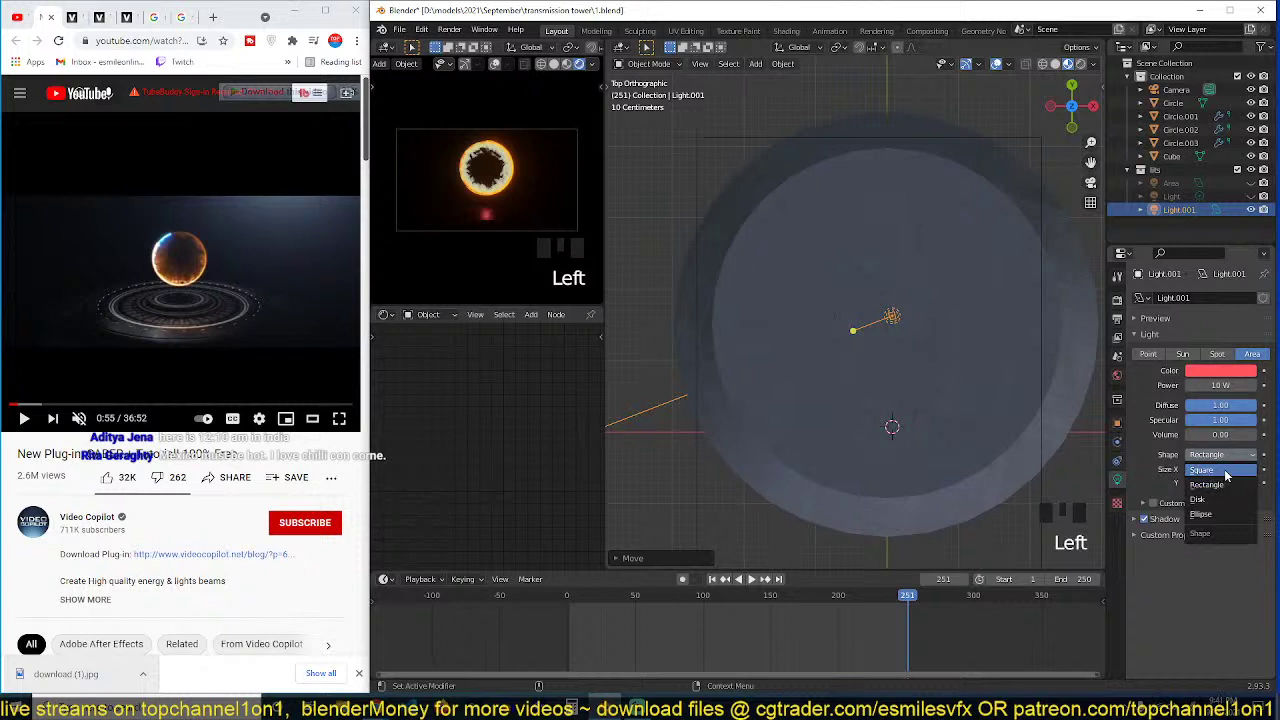
{"action": "left_click", "coordinate": [1197, 499]}
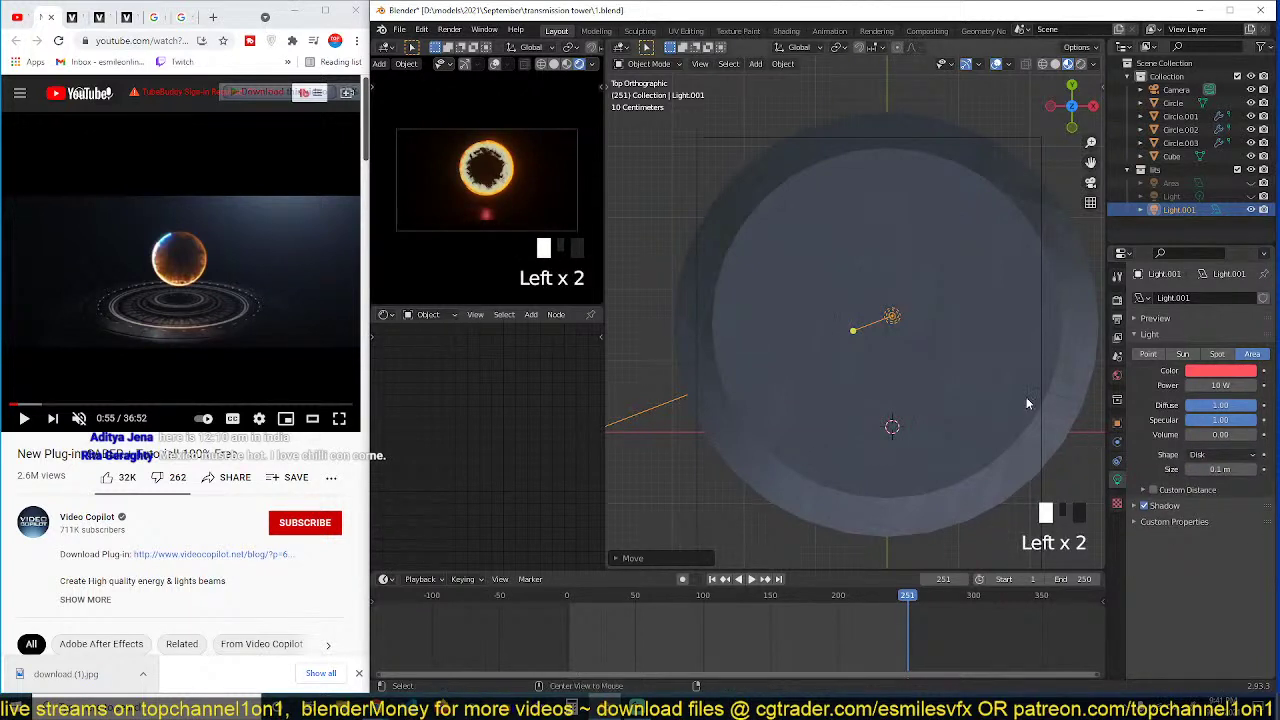
Step: Clear Light.001's rotation and rotate it 90° in the right side view to aim it at the ring
{"action": "key", "text": "alt+r"}
{"action": "key", "text": "KP_3"}
{"action": "type", "text": "r9"}
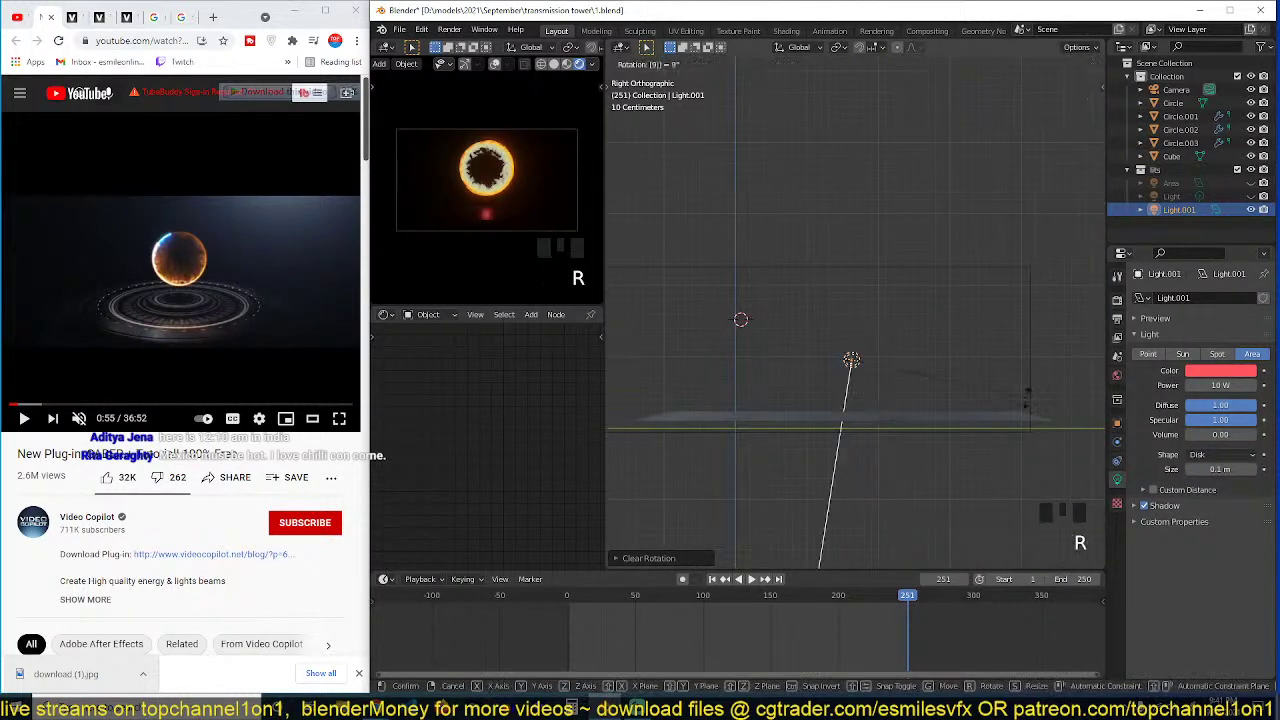
{"action": "type", "text": "0"}
{"action": "key", "text": "Return"}
{"action": "key", "text": "g"}
{"action": "right_click", "coordinate": [980, 385]}
{"action": "key", "text": "grave"}
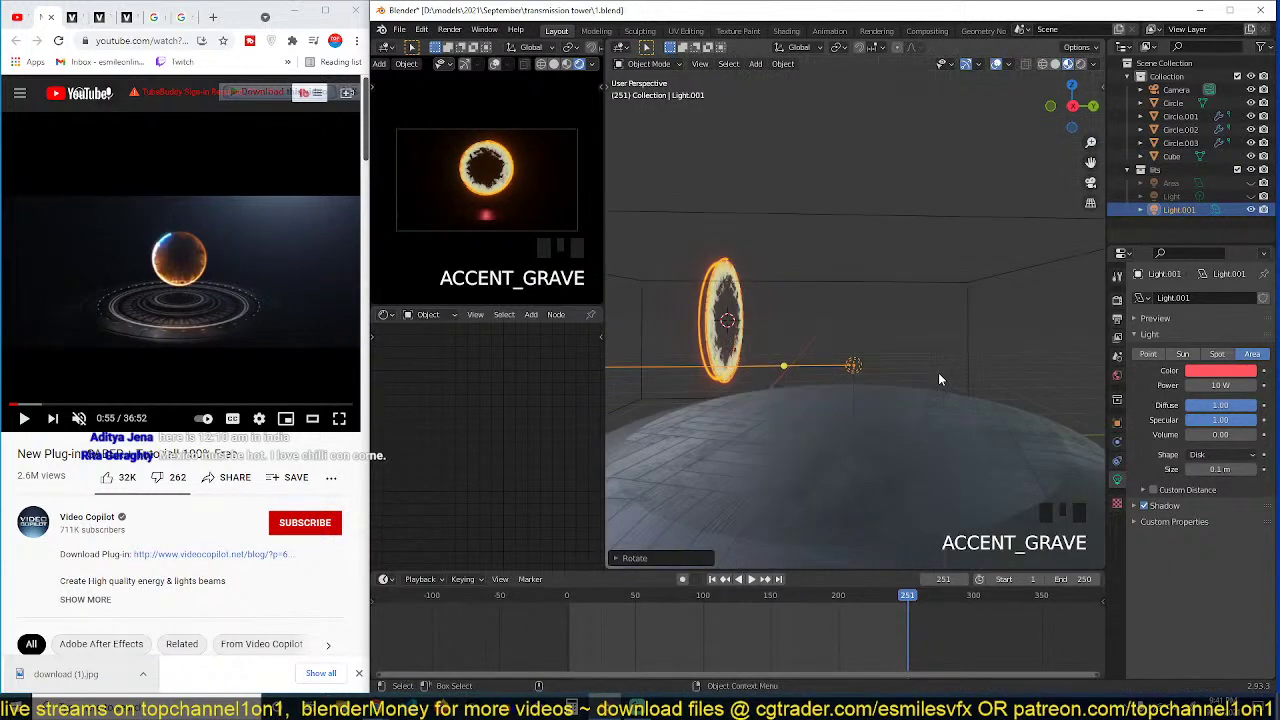
Step: Set Light.001's disk size to 1 m and raise it to the ring's centre in the front view
{"action": "key", "text": "KP_1"}
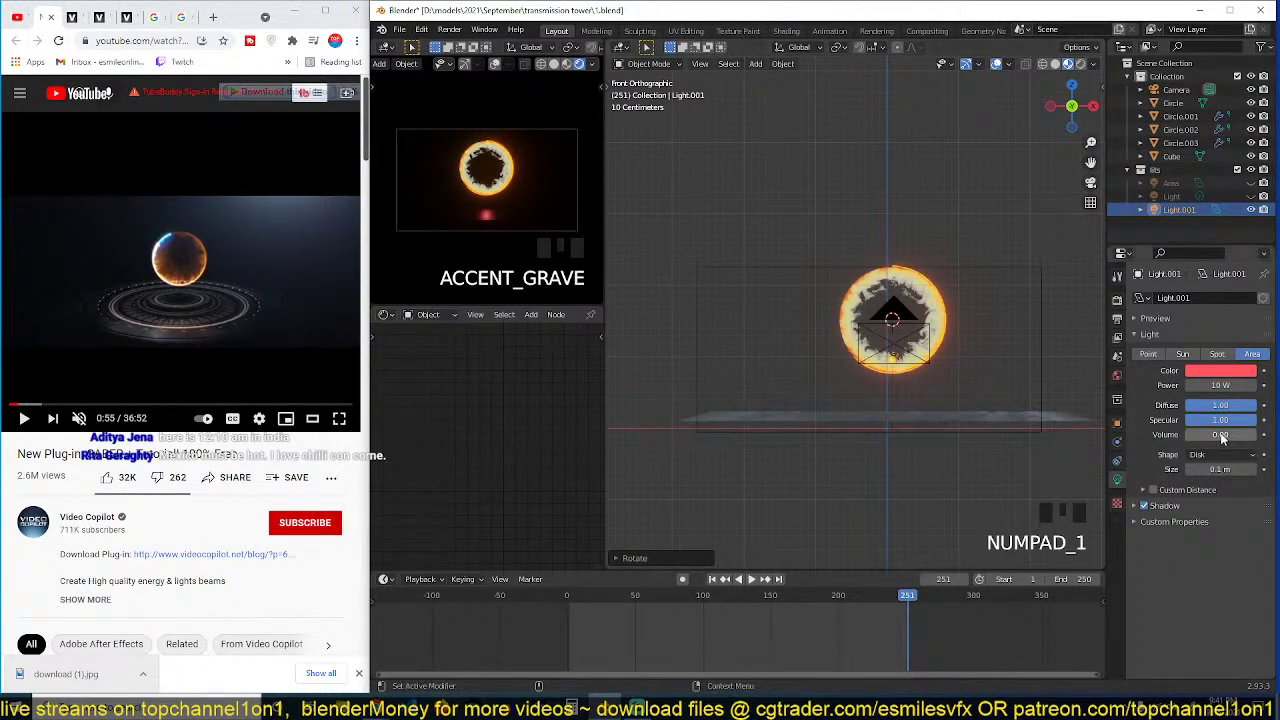
{"action": "double_click", "coordinate": [1220, 469]}
{"action": "type", "text": "1"}
{"action": "key", "text": "Return"}
{"action": "key", "text": "g"}
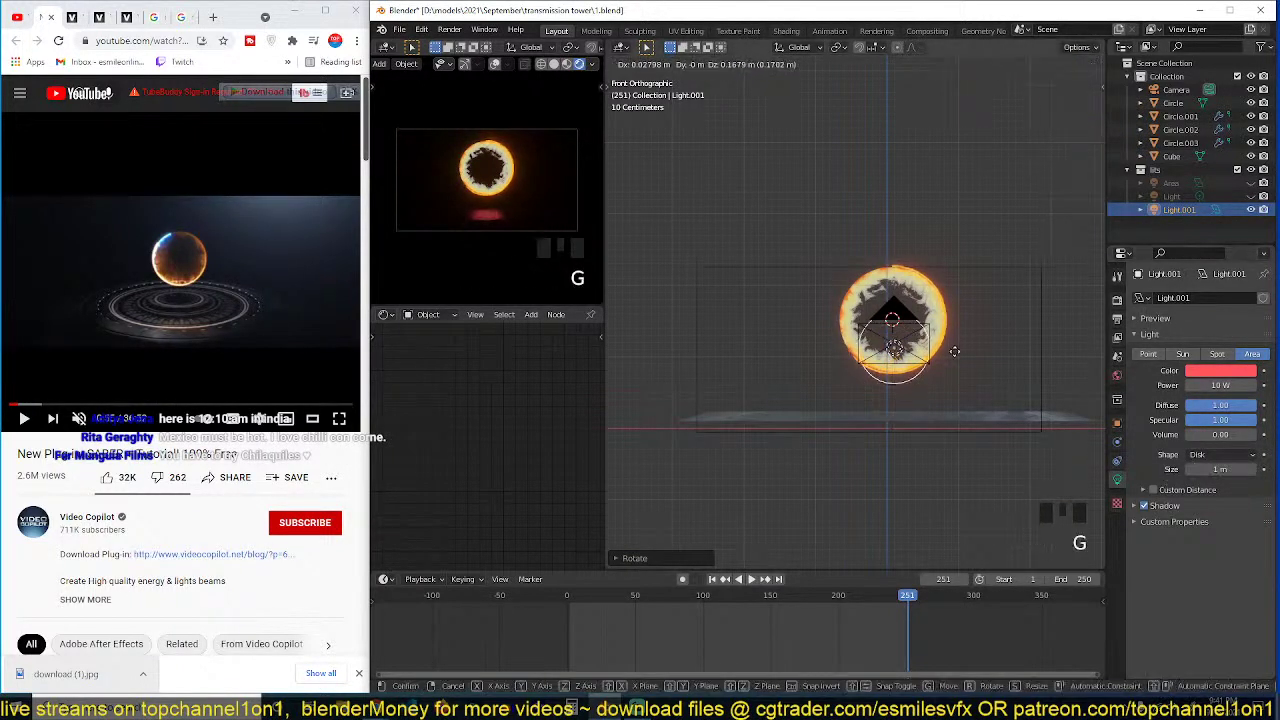
{"action": "right_click", "coordinate": [959, 326]}
Step: Set Light.001's colour to orange and move the light closer to the ring in the right side view
{"action": "left_click", "coordinate": [1228, 372]}
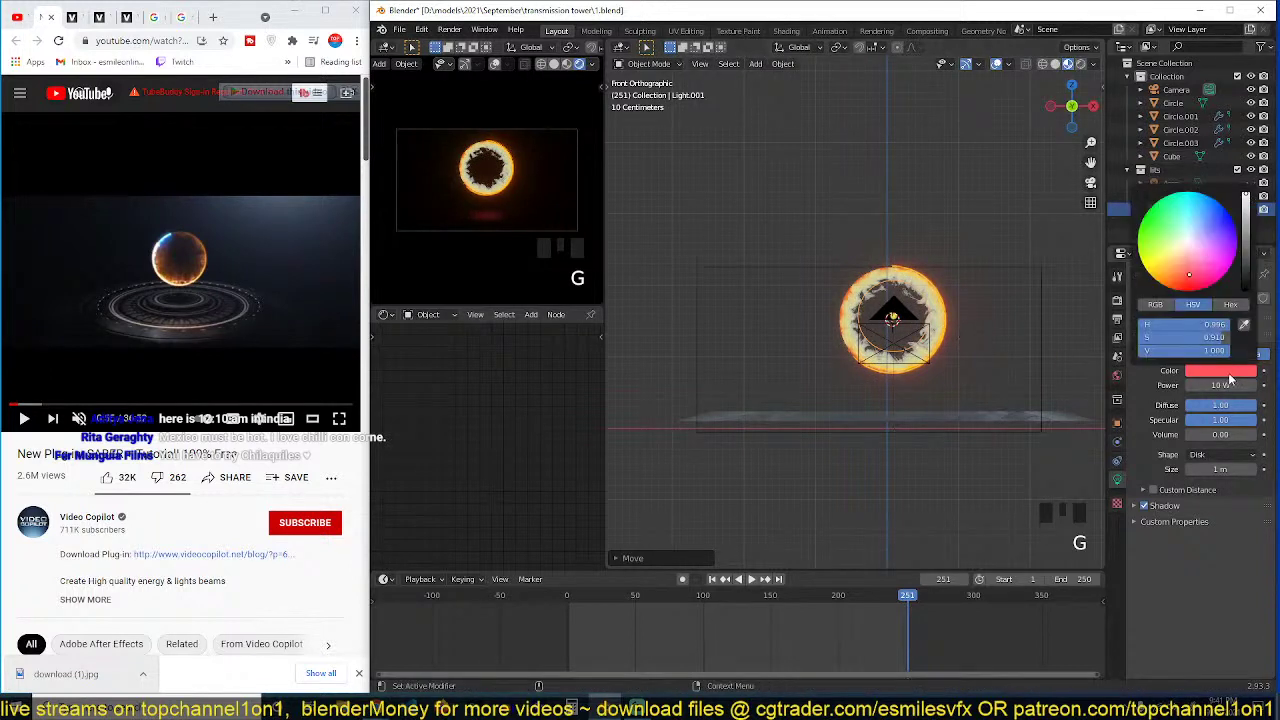
{"action": "left_click_drag", "start_coordinate": [1176, 250], "coordinate": [1157, 283]}
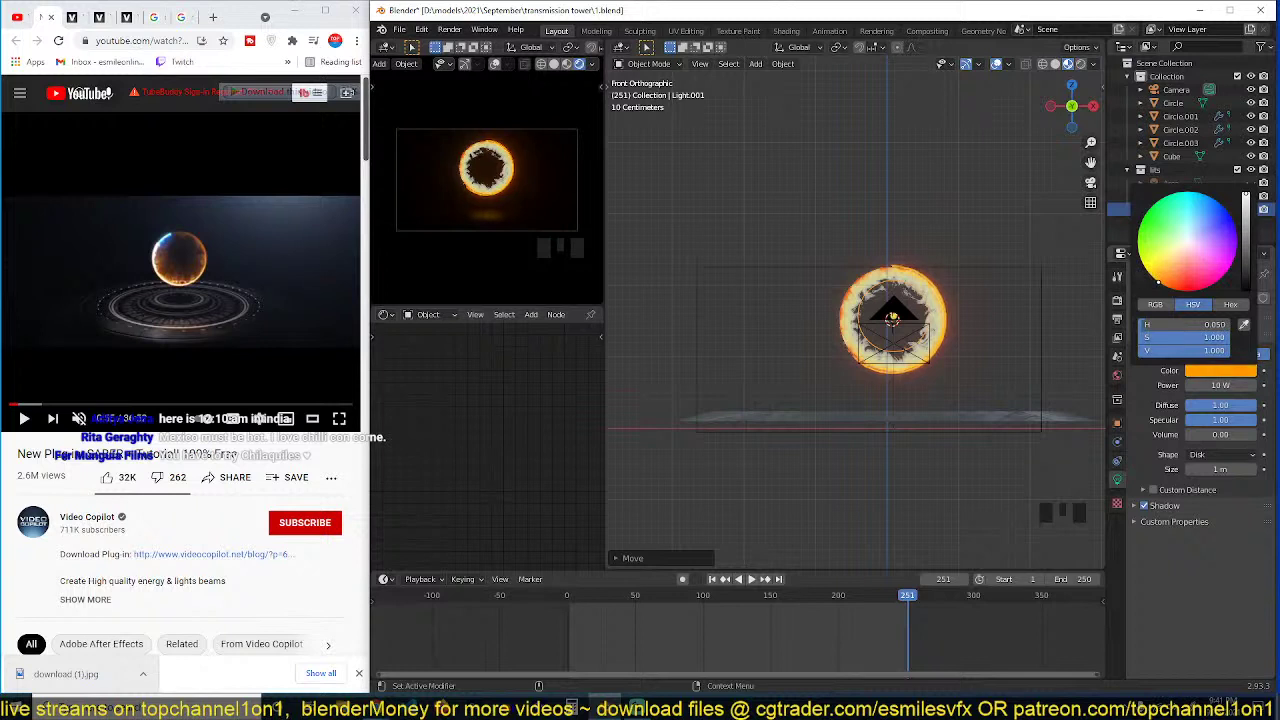
{"action": "key", "text": "KP_3"}
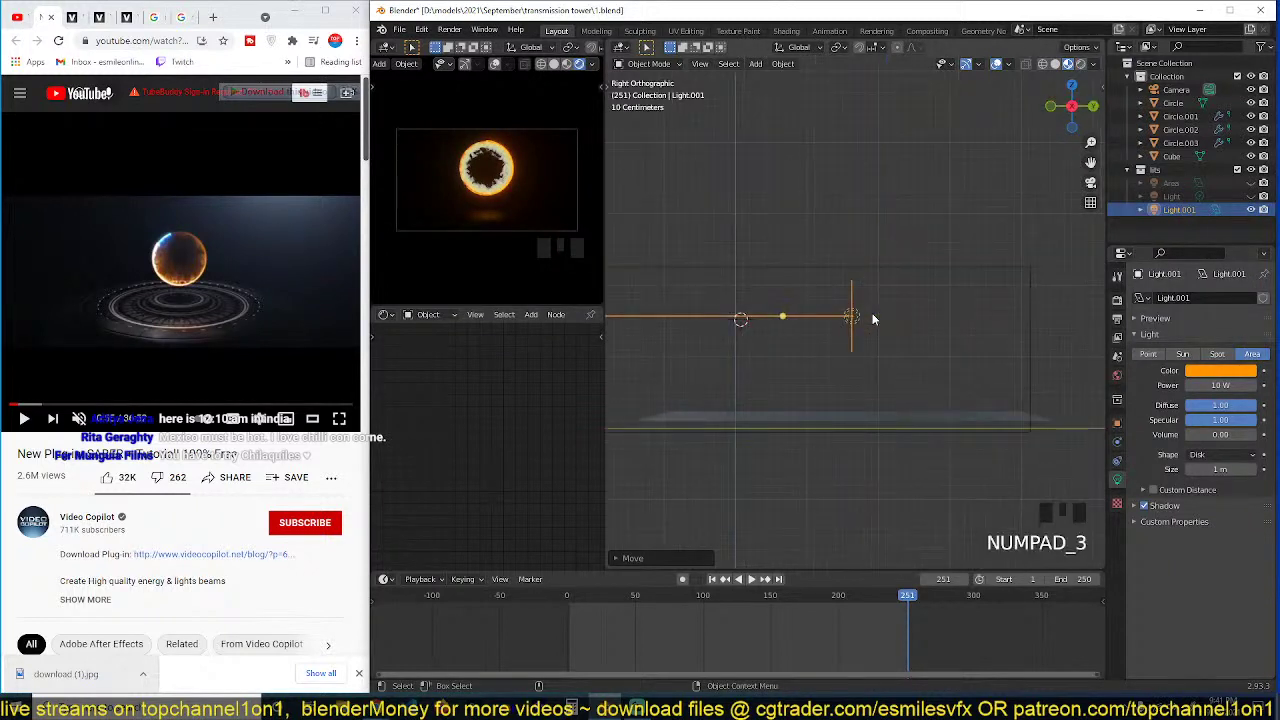
{"action": "key", "text": "g"}
{"action": "left_click", "coordinate": [761, 302]}
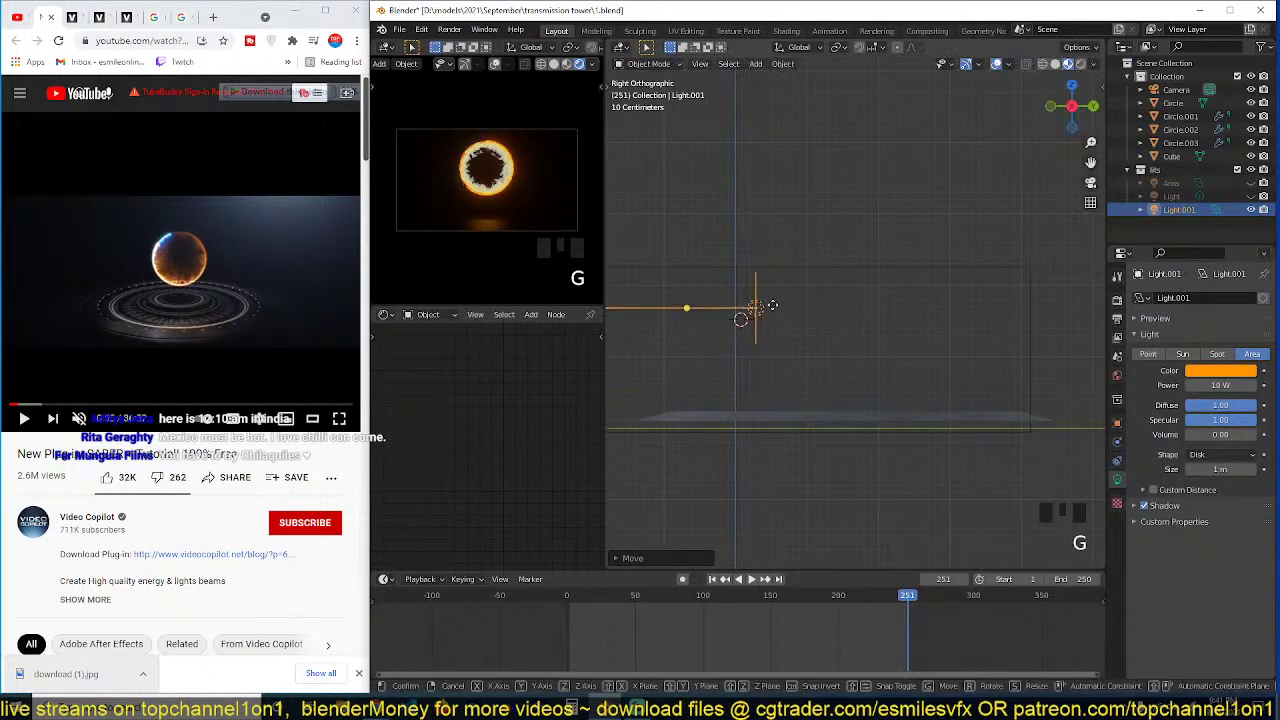
{"action": "key", "text": "g"}
{"action": "left_click", "coordinate": [764, 302]}
{"action": "key", "text": "grave"}
{"action": "key", "text": "grave"}
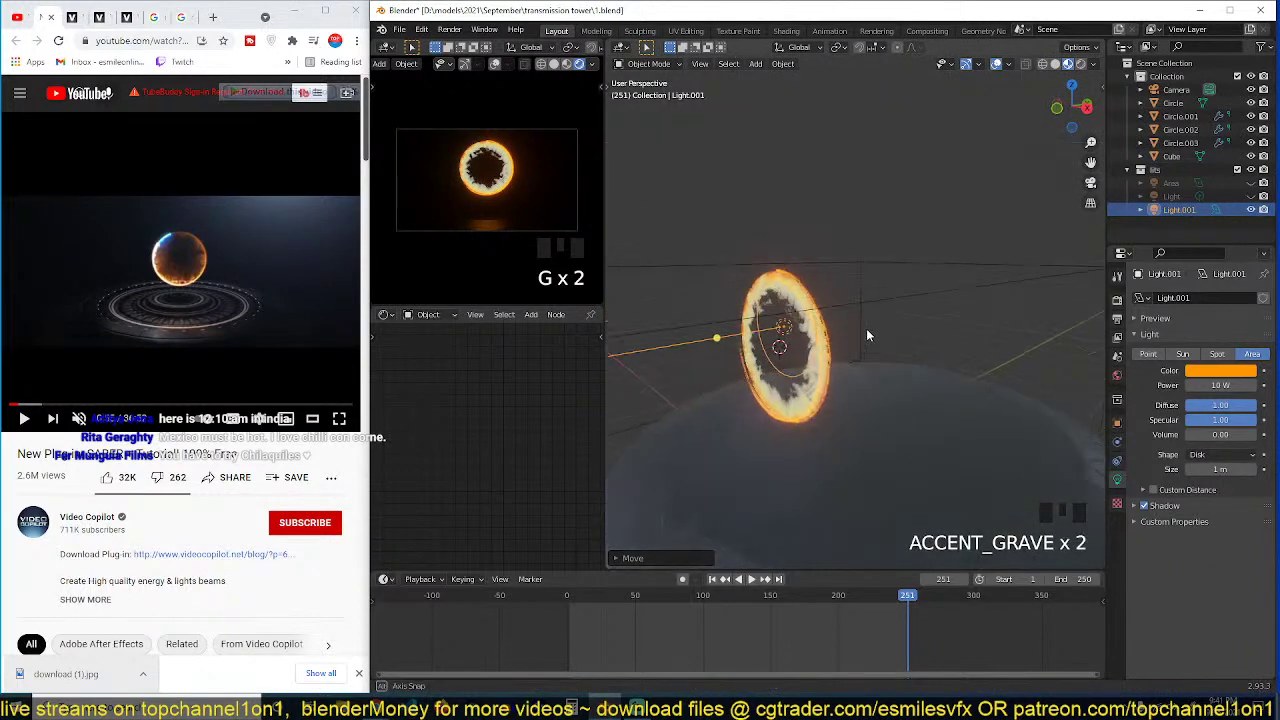
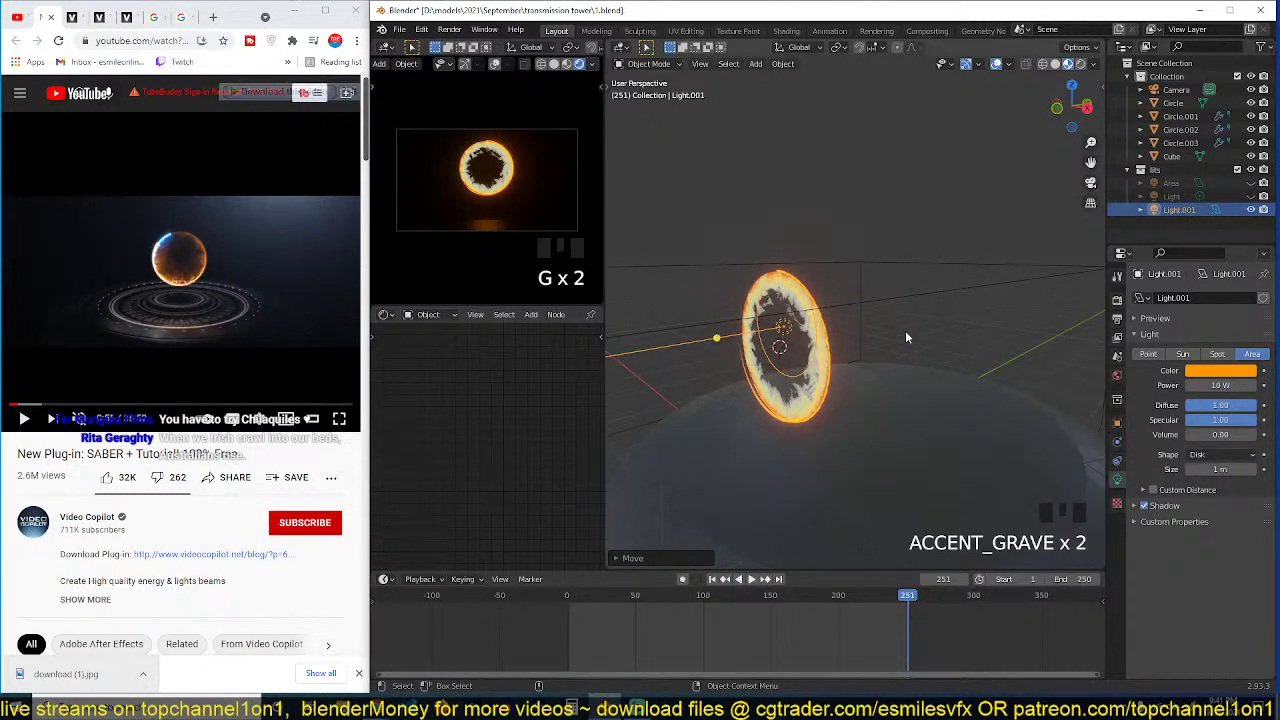
Step: Lower Light.001 along Z to the ring's centre in the front view and save the file
{"action": "key", "text": "KP_1"}
{"action": "scroll", "coordinate": [901, 330], "scroll_direction": "up", "scroll_amount": 3}
{"action": "key", "text": "g"}
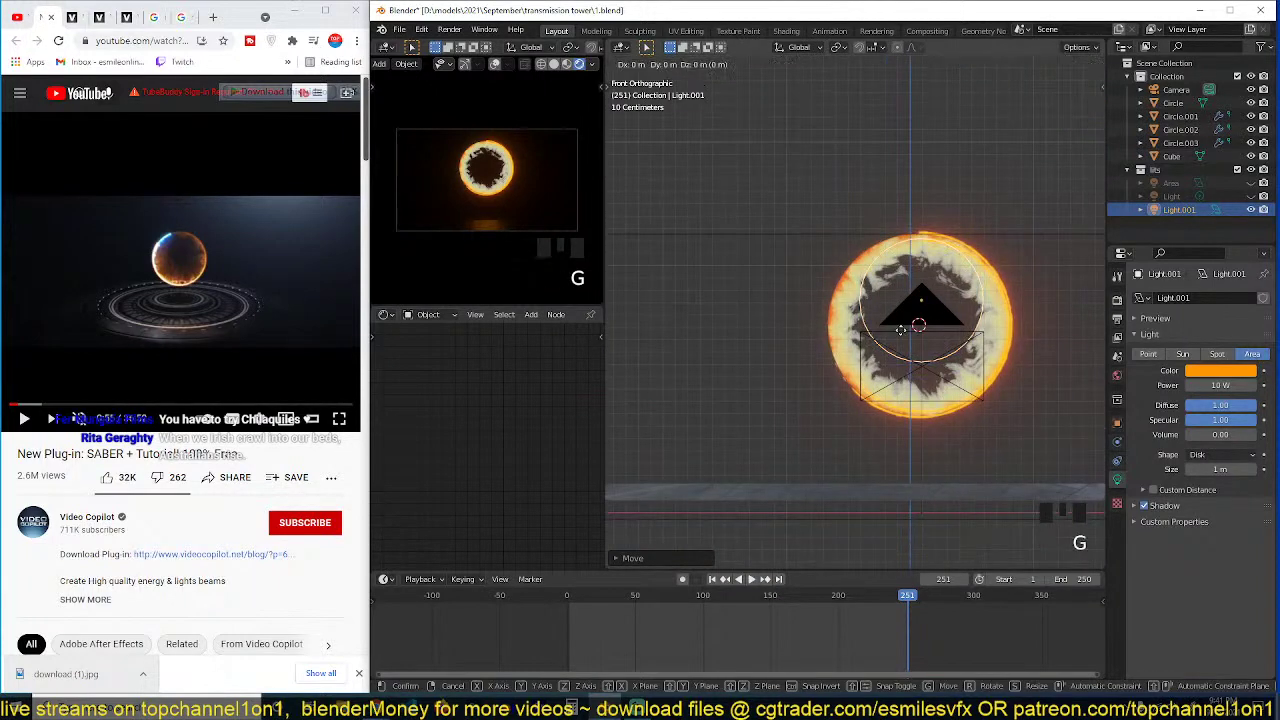
{"action": "key", "text": "z"}
{"action": "left_click", "coordinate": [902, 357]}
{"action": "scroll", "coordinate": [943, 314], "scroll_direction": "up", "scroll_amount": 1}
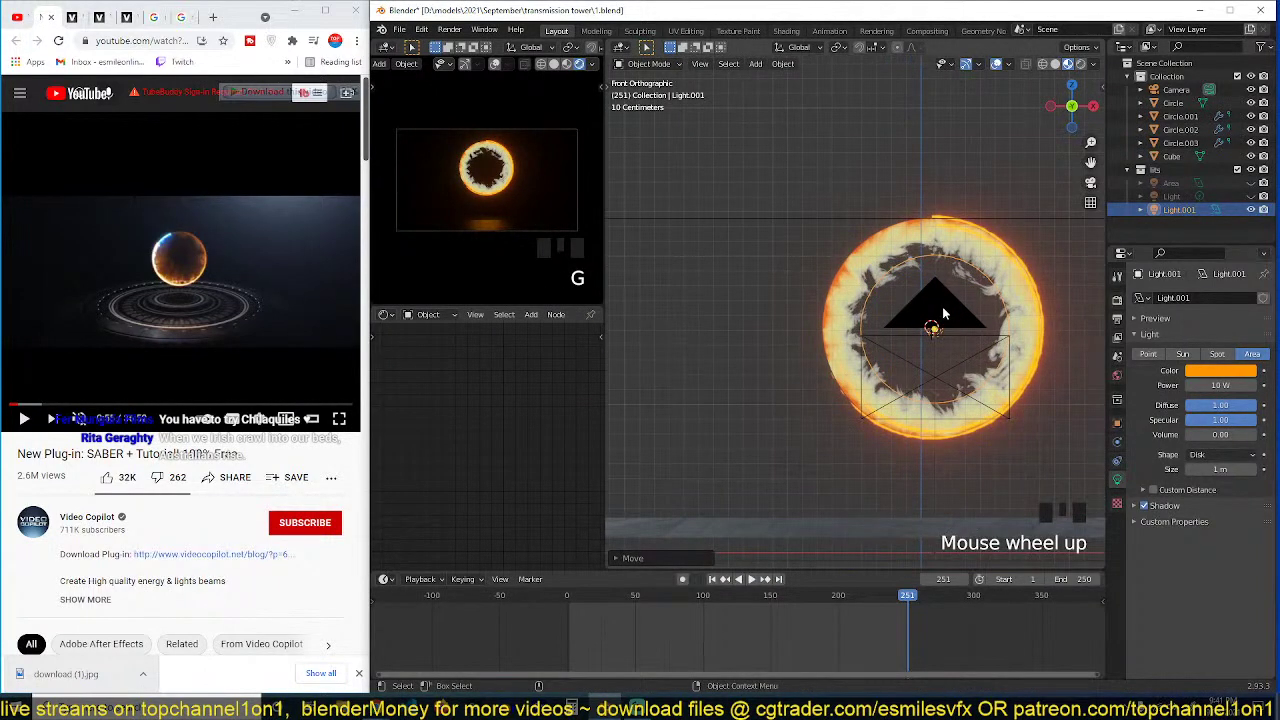
{"action": "key", "text": "ctrl+s"}
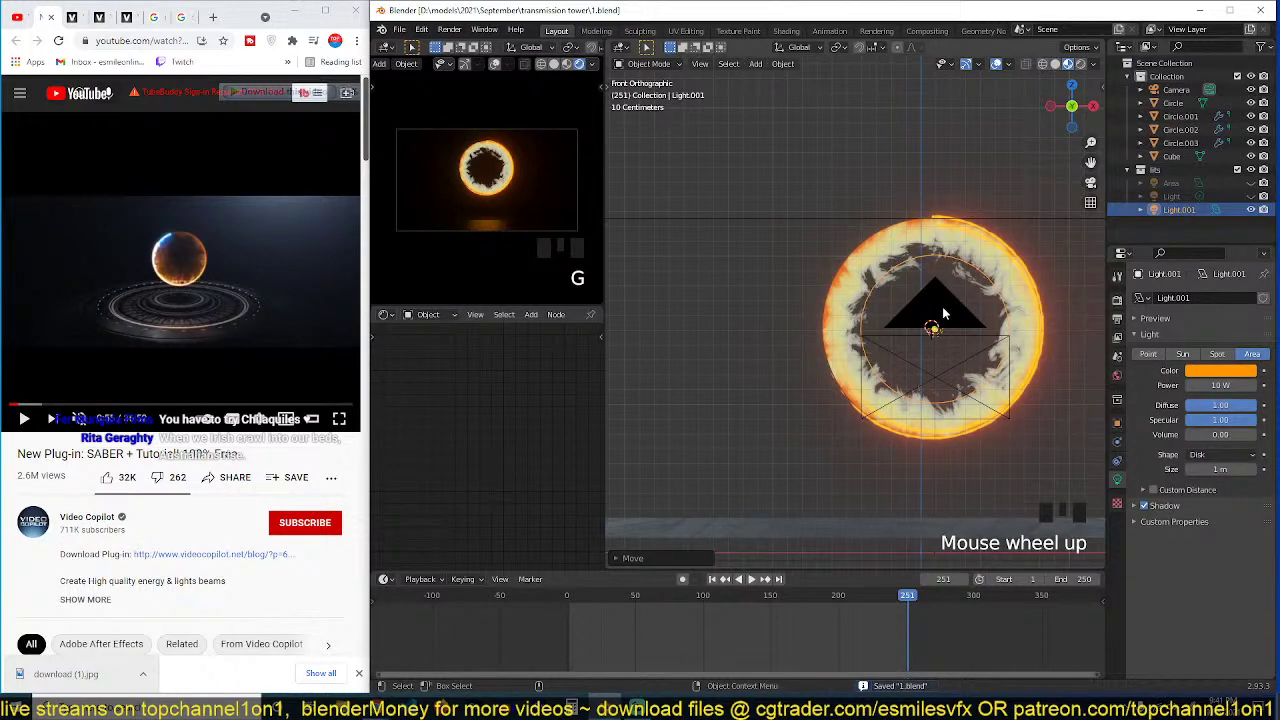
{"action": "scroll", "coordinate": [943, 310], "scroll_direction": "up", "scroll_amount": 2}
{"action": "scroll", "coordinate": [920, 320], "scroll_direction": "down", "scroll_amount": 1}
{"action": "key", "text": "ctrl+s"}
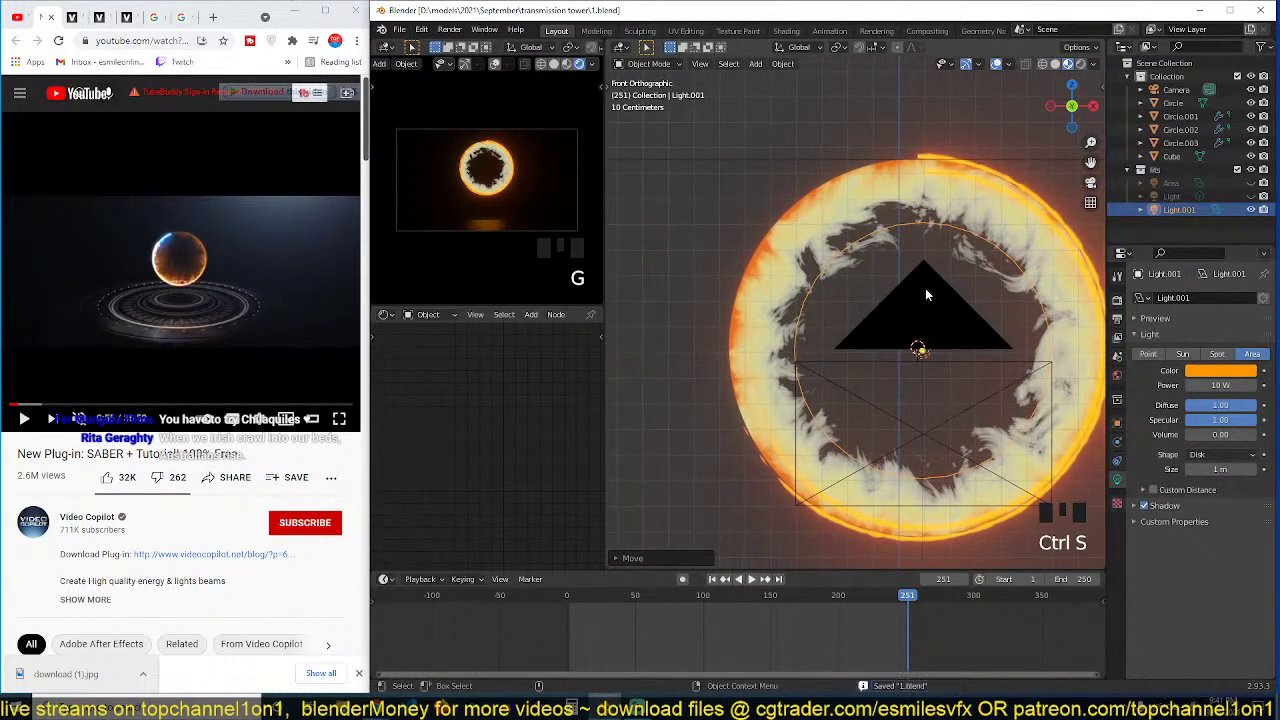
Step: Shift Light.001's colour to a deeper, redder orange and save the file
{"action": "middle_click_drag", "start_coordinate": [925, 292], "coordinate": [975, 268]}
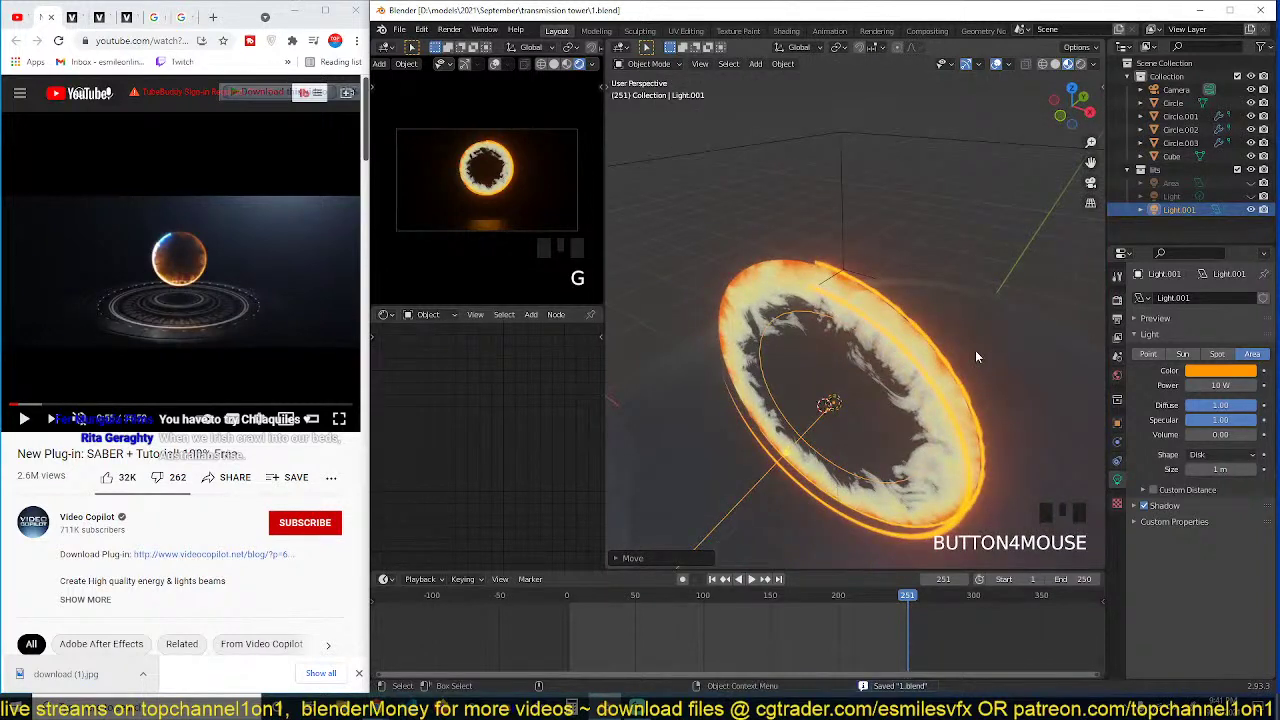
{"action": "left_click", "coordinate": [1247, 371]}
{"action": "left_click", "coordinate": [1168, 281]}
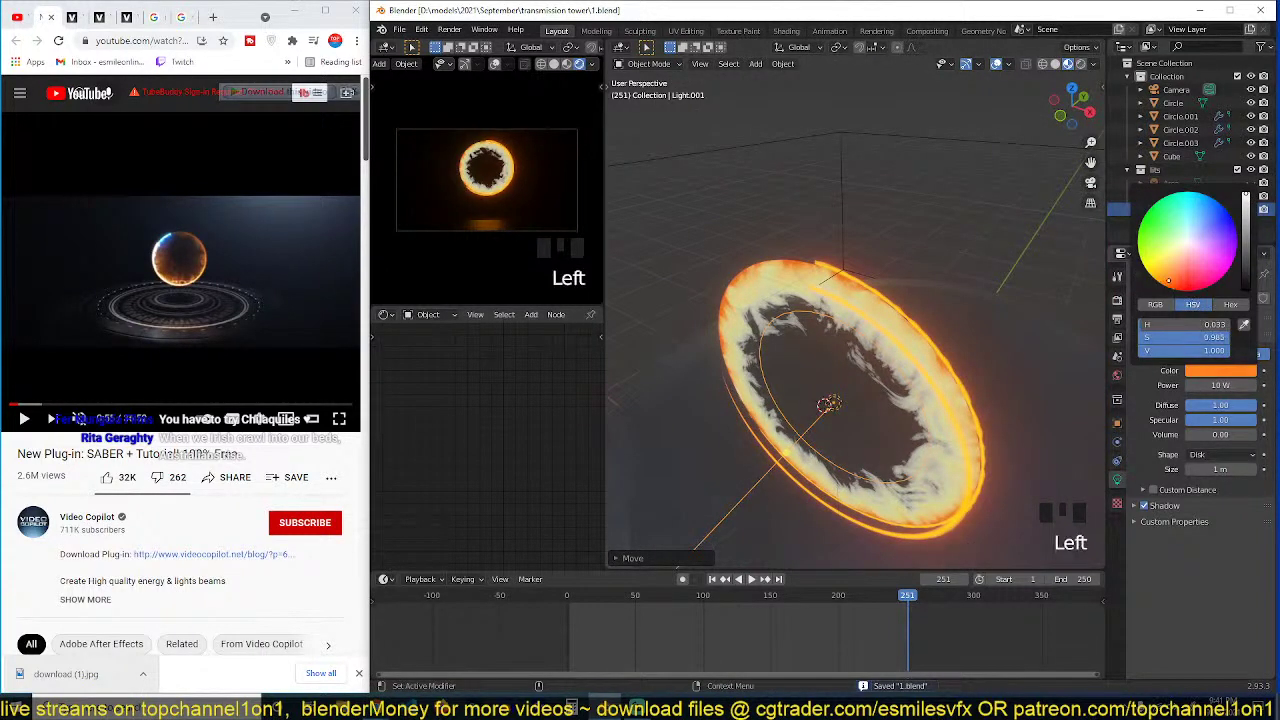
{"action": "left_click_drag", "start_coordinate": [1168, 282], "coordinate": [1160, 279]}
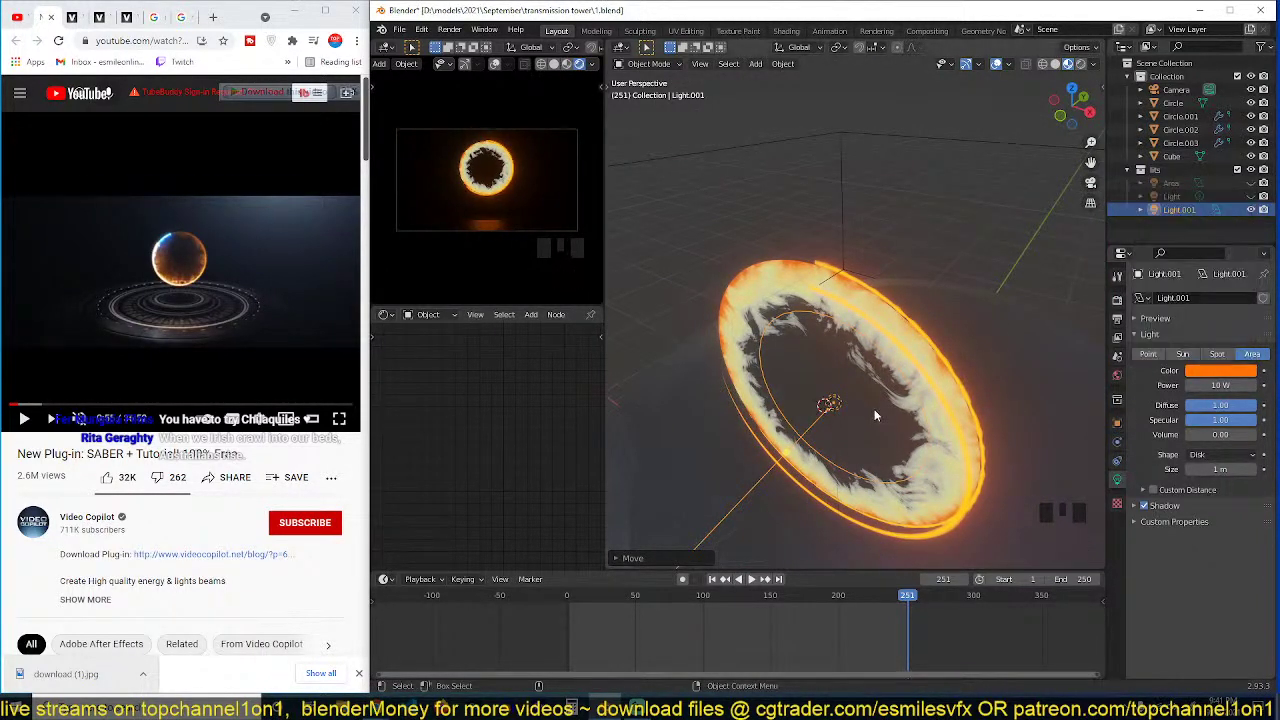
{"action": "scroll", "coordinate": [874, 409], "scroll_direction": "up", "scroll_amount": 2}
{"action": "scroll", "coordinate": [905, 346], "scroll_direction": "down", "scroll_amount": 3}
{"action": "key", "text": "grave"}
{"action": "scroll", "coordinate": [932, 343], "scroll_direction": "up", "scroll_amount": 1}
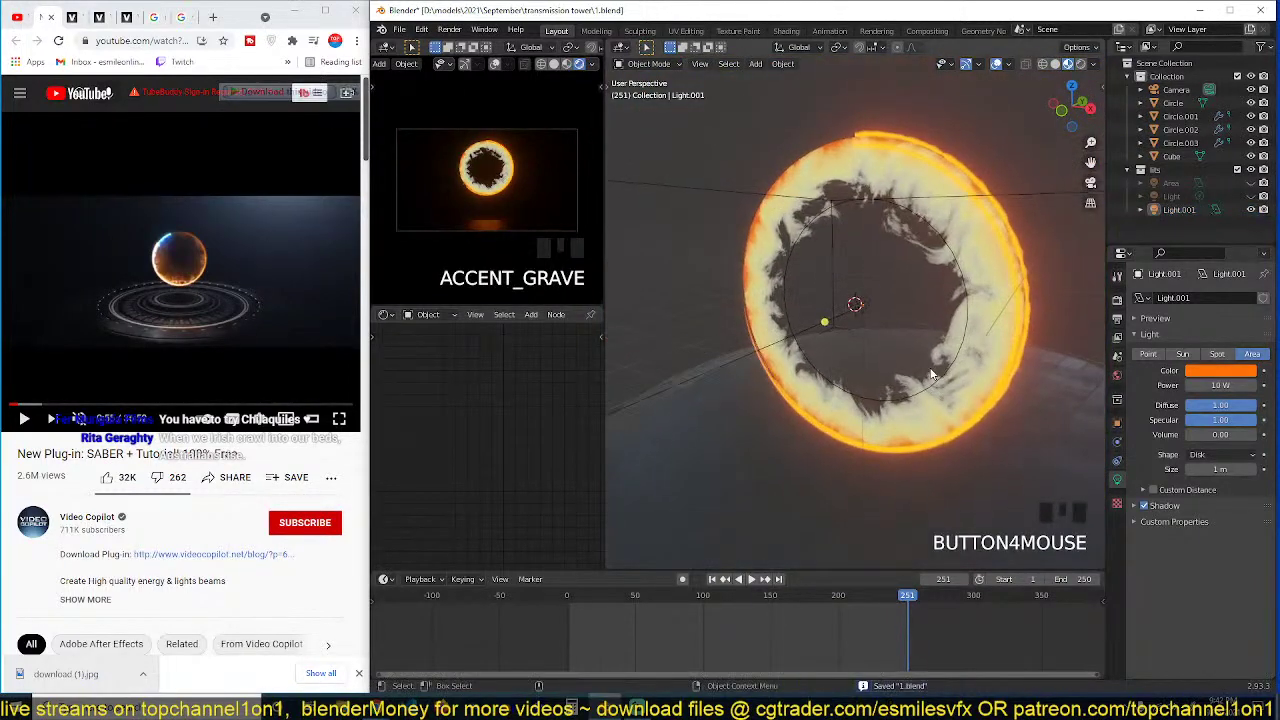
{"action": "key", "text": "ctrl+s"}
Step: Select Circle.001 and change the Emission colour of its material, Material.001, to blue
{"action": "scroll", "coordinate": [917, 353], "scroll_direction": "up", "scroll_amount": 2}
{"action": "scroll", "coordinate": [917, 354], "scroll_direction": "down", "scroll_amount": 2}
{"action": "middle_click_drag", "start_coordinate": [881, 374], "coordinate": [874, 390], "text": "shift"}
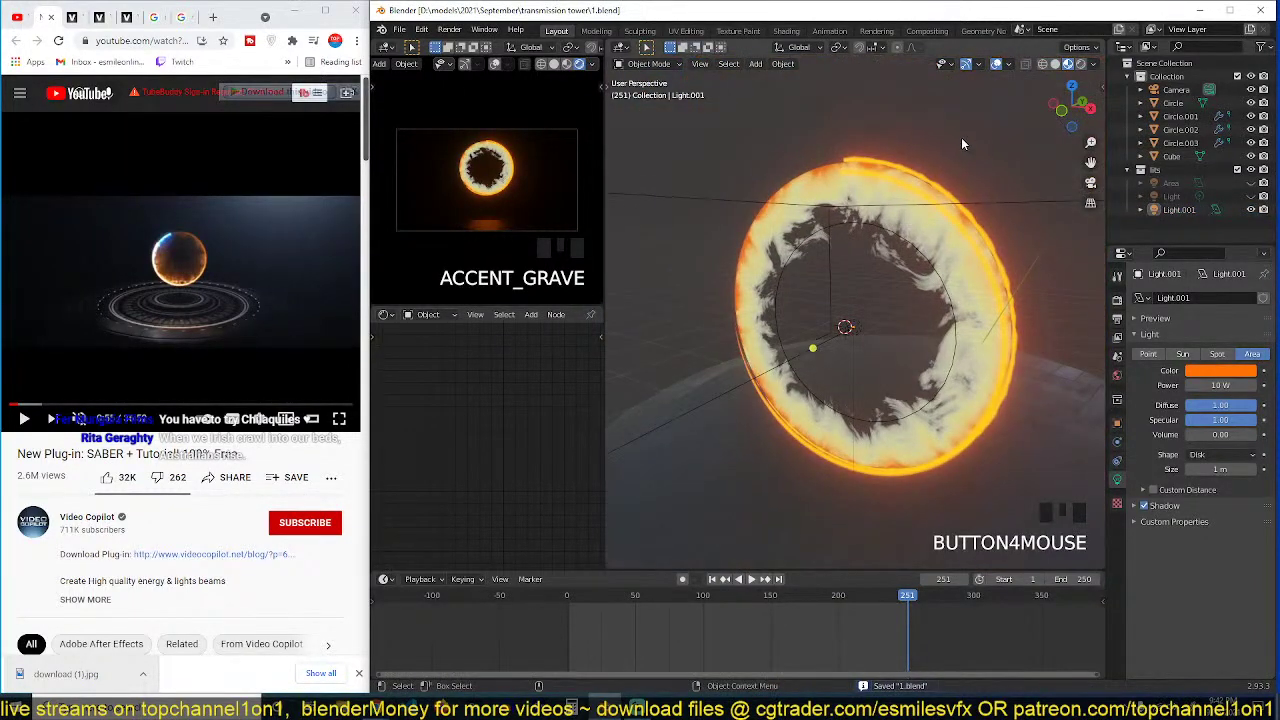
{"action": "left_click", "coordinate": [933, 178]}
{"action": "left_click", "coordinate": [933, 178]}
{"action": "scroll", "coordinate": [500, 428], "scroll_direction": "down", "scroll_amount": 3}
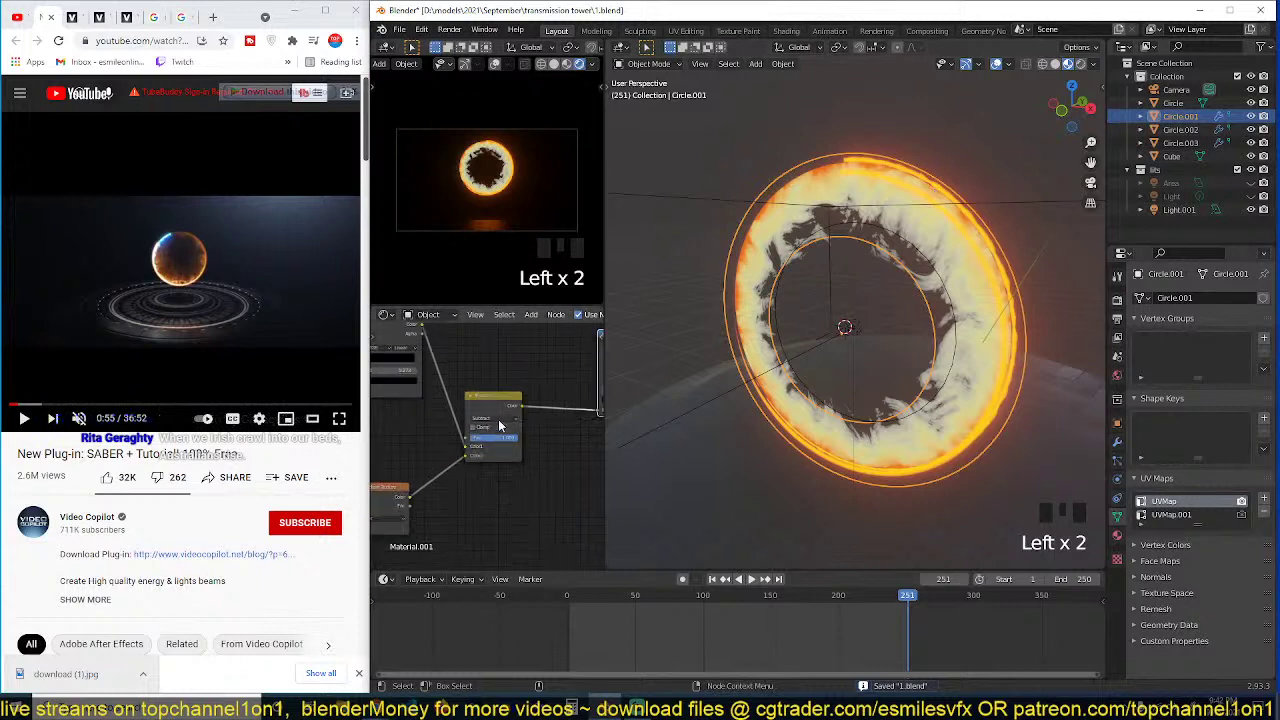
{"action": "middle_click_drag", "start_coordinate": [500, 426], "coordinate": [423, 480]}
{"action": "scroll", "coordinate": [513, 438], "scroll_direction": "down", "scroll_amount": 3}
{"action": "scroll", "coordinate": [563, 392], "scroll_direction": "up", "scroll_amount": 3}
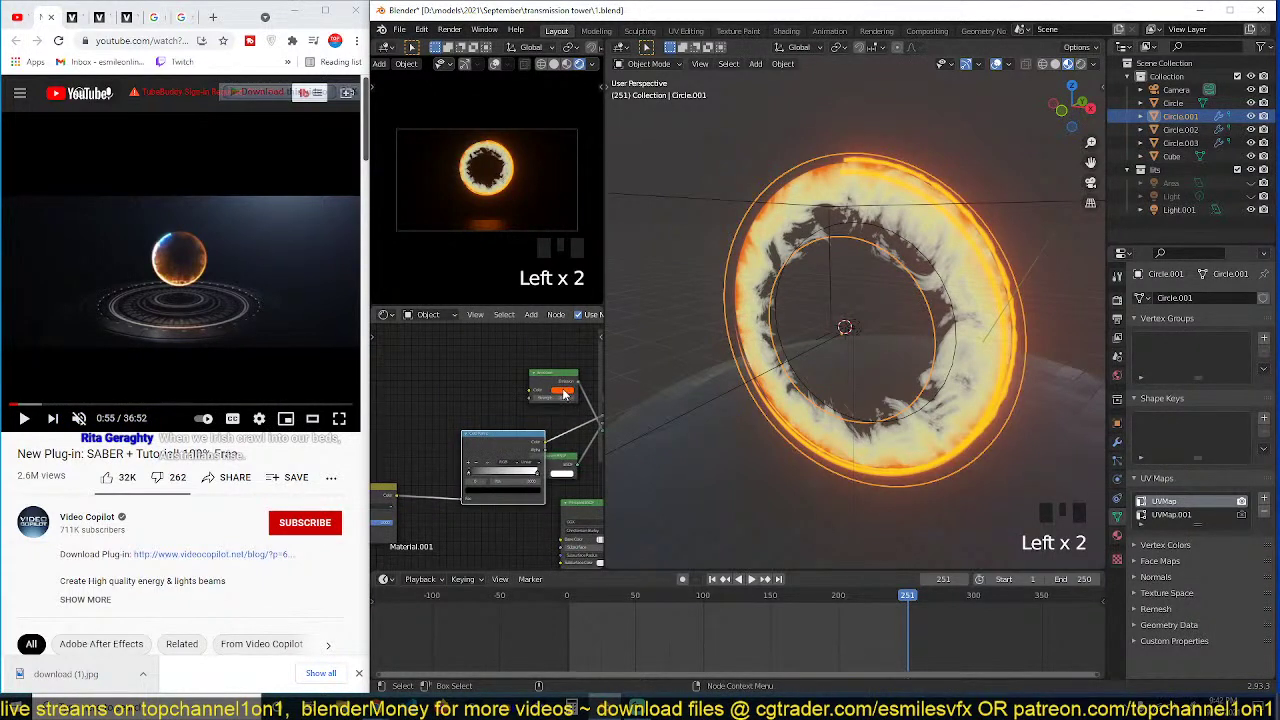
{"action": "left_click", "coordinate": [563, 393]}
{"action": "left_click", "coordinate": [588, 317]}
{"action": "left_click", "coordinate": [605, 310]}
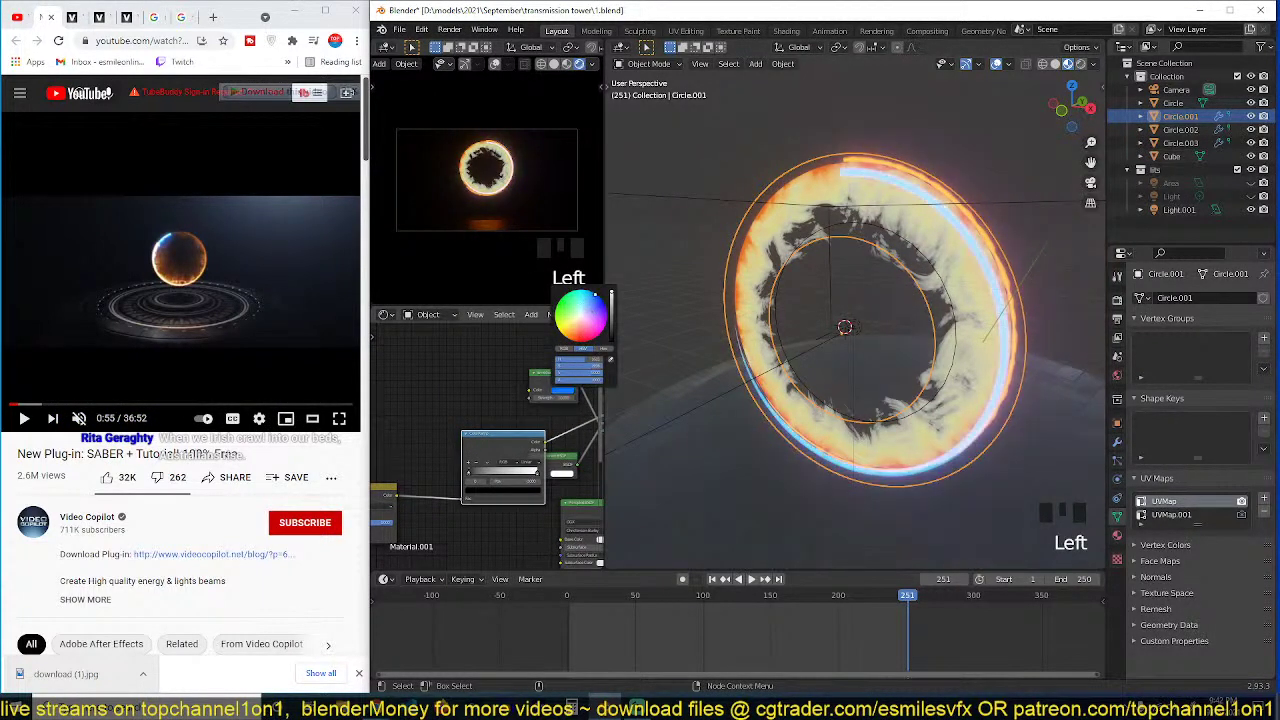
Step: Scale Circle.001 up beyond the fire ring and change its Emission colour to pale blue
{"action": "key", "text": "s"}
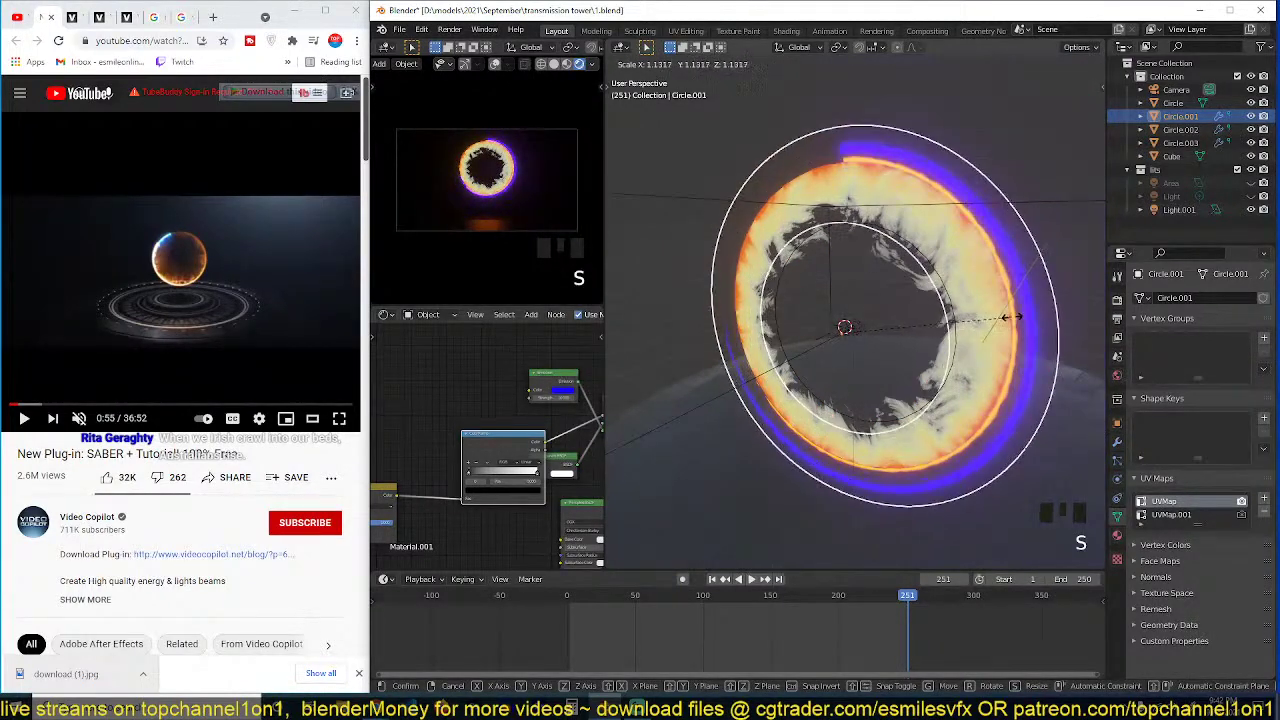
{"action": "left_click", "coordinate": [1030, 317]}
{"action": "middle_click_drag", "start_coordinate": [545, 404], "coordinate": [495, 438]}
{"action": "scroll", "coordinate": [493, 440], "scroll_direction": "up", "scroll_amount": 4}
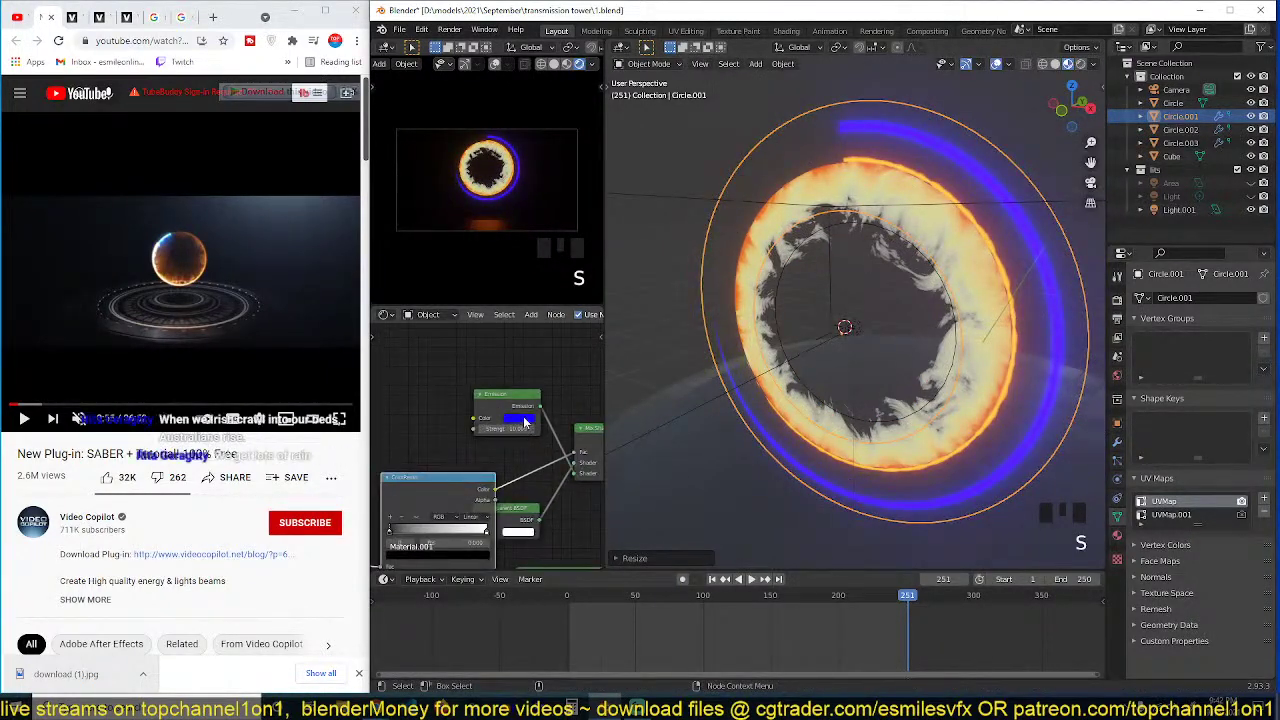
{"action": "left_click", "coordinate": [519, 418]}
{"action": "left_click", "coordinate": [549, 304]}
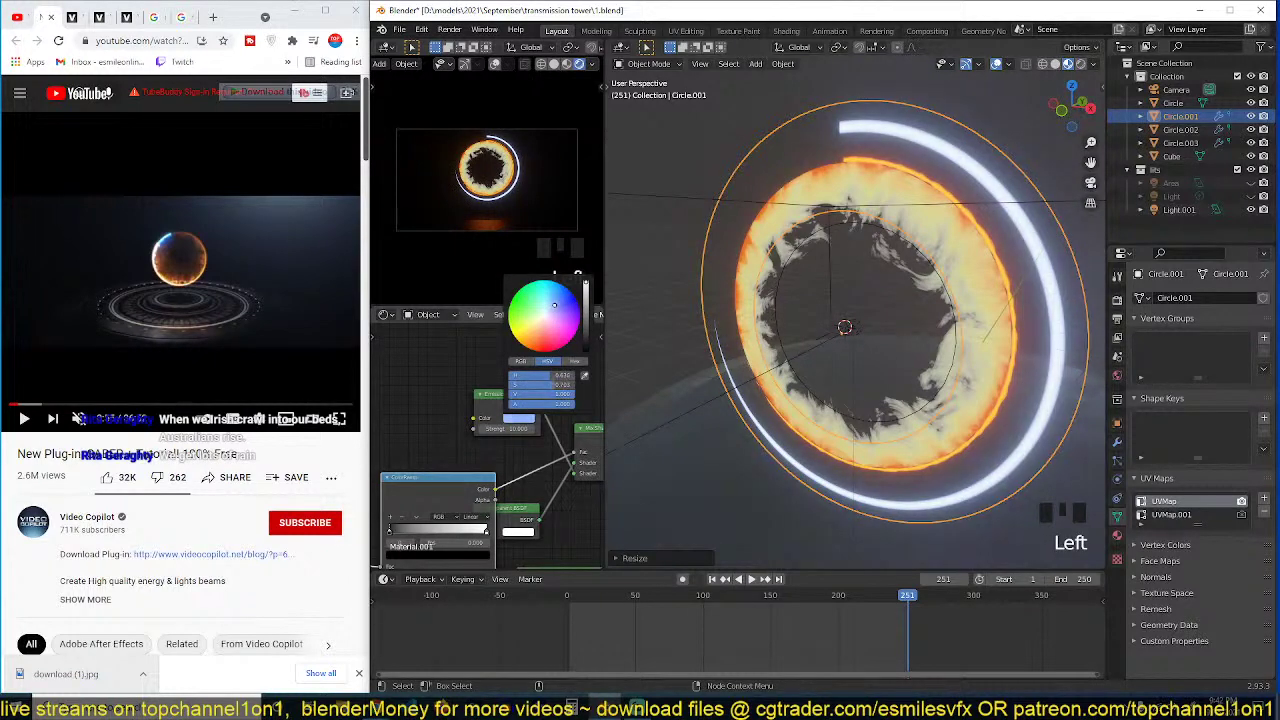
Step: Delete Circle.001 and select Circle.002 at the outer edge of the fire ring
{"action": "key", "text": "x"}
{"action": "left_click", "coordinate": [925, 177]}
{"action": "left_click", "coordinate": [925, 177]}
{"action": "left_click", "coordinate": [925, 176]}
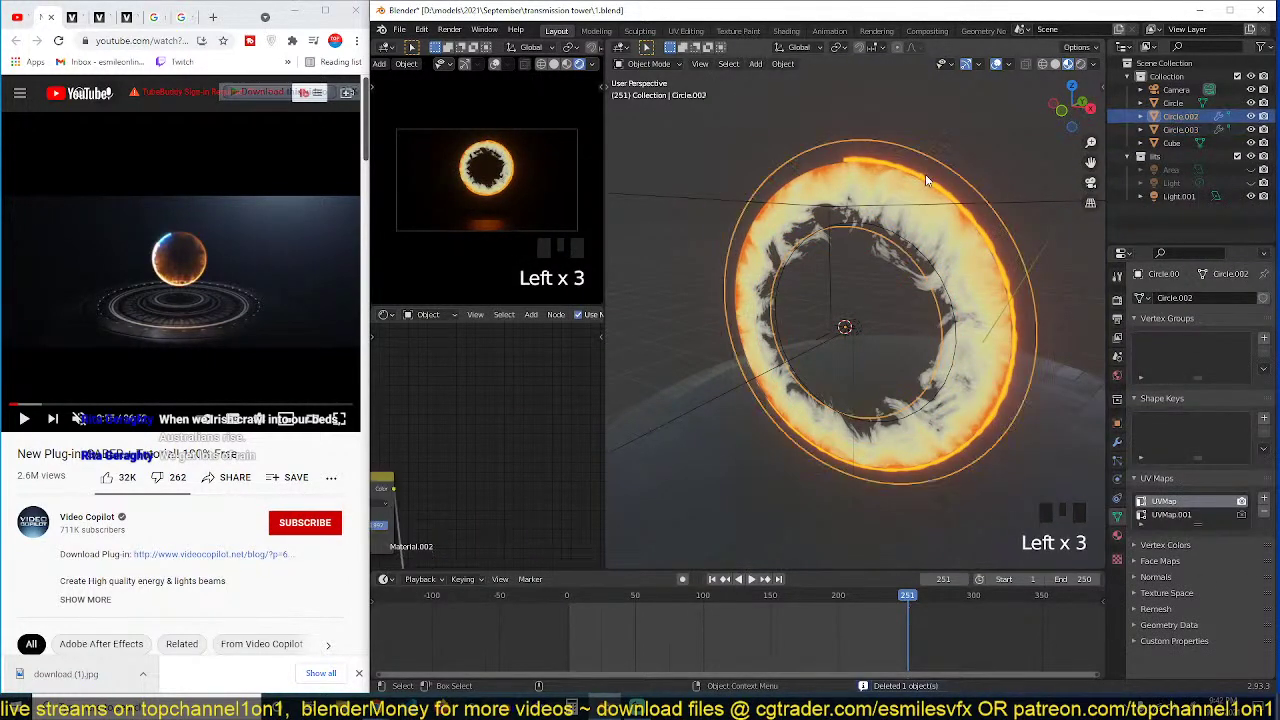
Step: Set the Emission colour of Circle.002's material, Material.002, to a pale violet-blue
{"action": "scroll", "coordinate": [477, 450], "scroll_direction": "down", "scroll_amount": 2}
{"action": "middle_click_drag", "start_coordinate": [482, 450], "coordinate": [516, 292]}
{"action": "scroll", "coordinate": [545, 582], "scroll_direction": "up", "scroll_amount": 2}
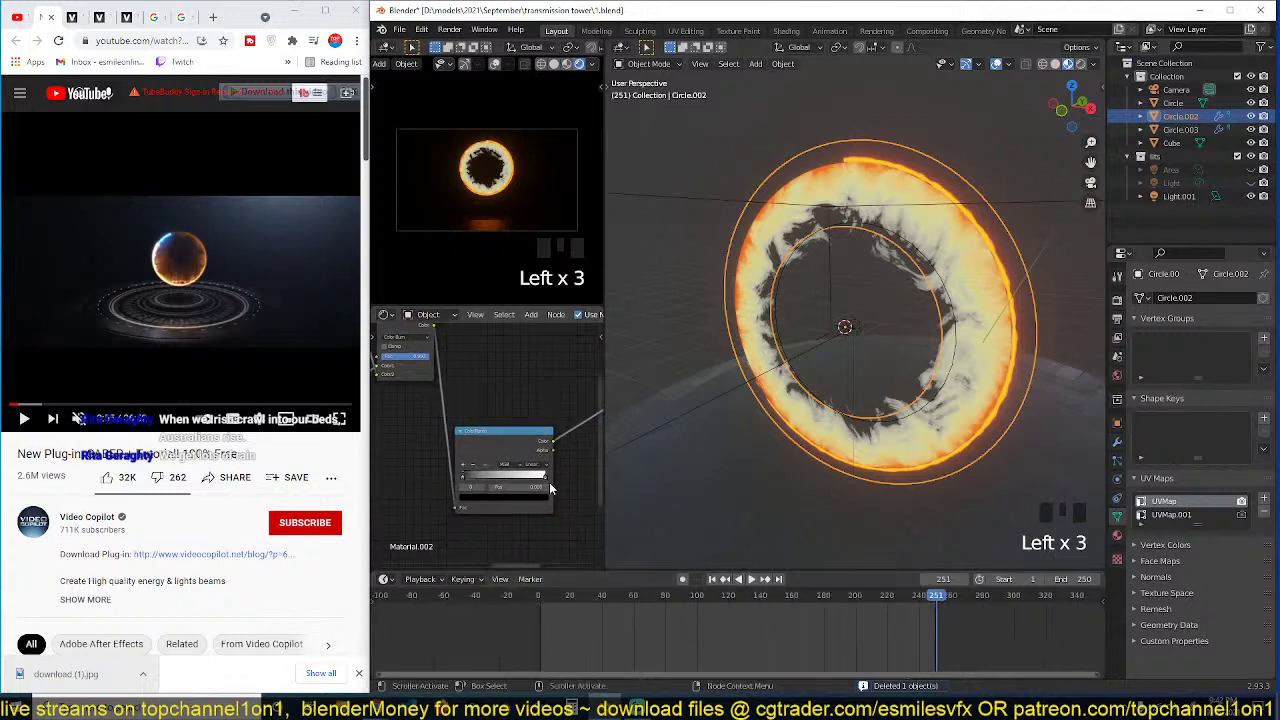
{"action": "scroll", "coordinate": [525, 478], "scroll_direction": "up", "scroll_amount": 2}
{"action": "scroll", "coordinate": [406, 437], "scroll_direction": "down", "scroll_amount": 6}
{"action": "middle_click_drag", "start_coordinate": [497, 383], "coordinate": [453, 467]}
{"action": "scroll", "coordinate": [527, 411], "scroll_direction": "up", "scroll_amount": 3}
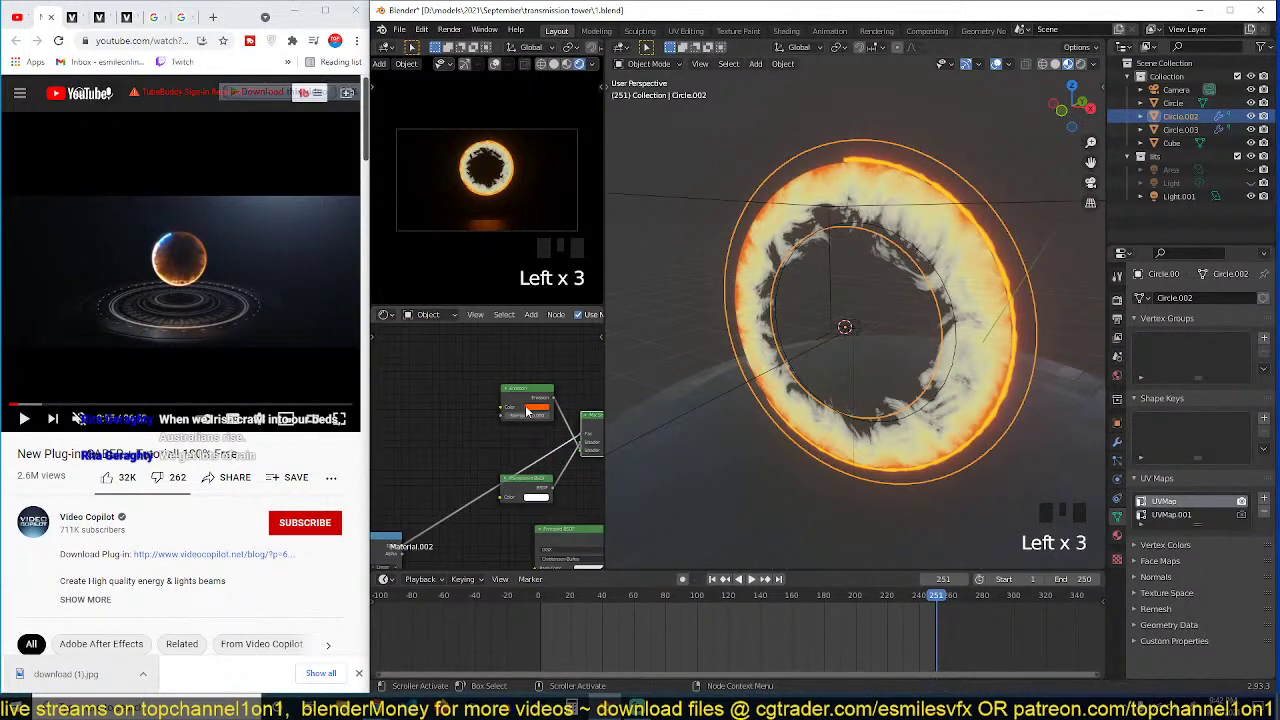
{"action": "left_click", "coordinate": [536, 407]}
{"action": "left_click", "coordinate": [562, 318]}
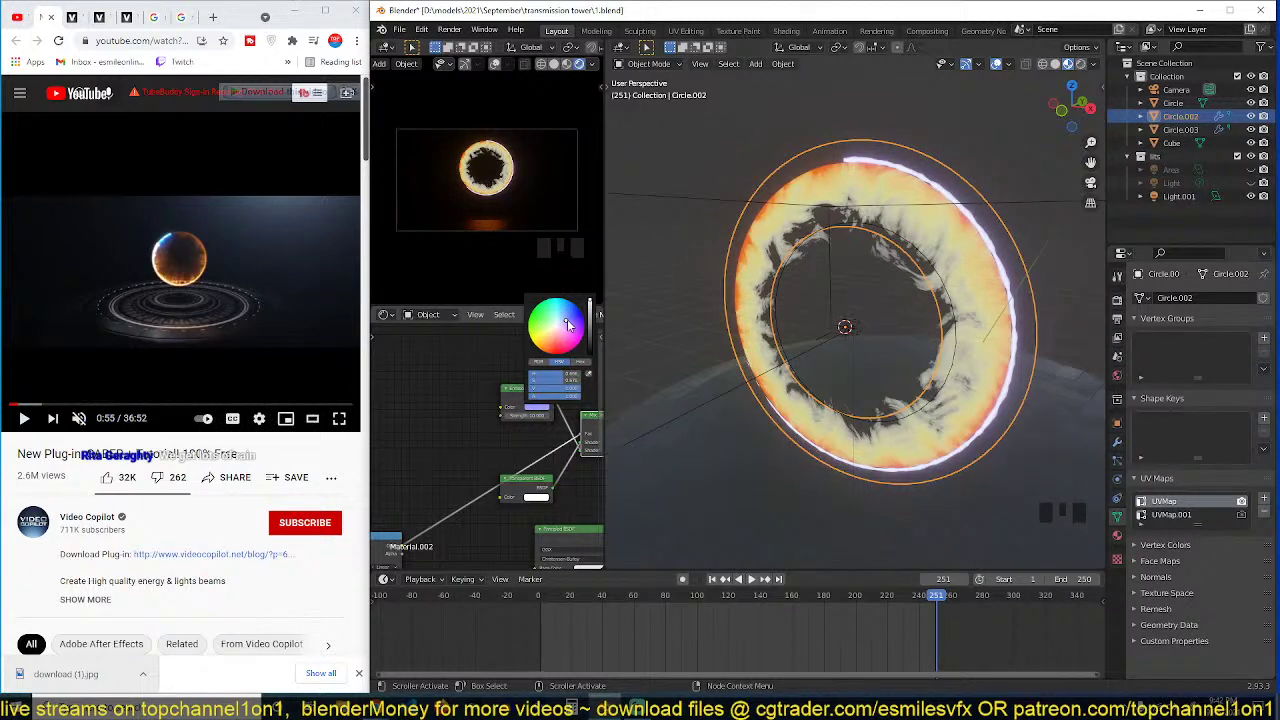
Step: Examine the Circle.003 and Circle.002 rings up close together with their shader nodes
{"action": "mouse_move", "coordinate": [750, 438]}
{"action": "middle_mouse_down"}
{"action": "mouse_move", "coordinate": [805, 426]}
{"action": "mouse_move", "coordinate": [737, 460]}
{"action": "middle_mouse_up"}
{"action": "scroll", "coordinate": [805, 426], "scroll_direction": "up", "scroll_amount": 3}
{"action": "key", "text": "alt+a"}
{"action": "left_click", "coordinate": [816, 178]}
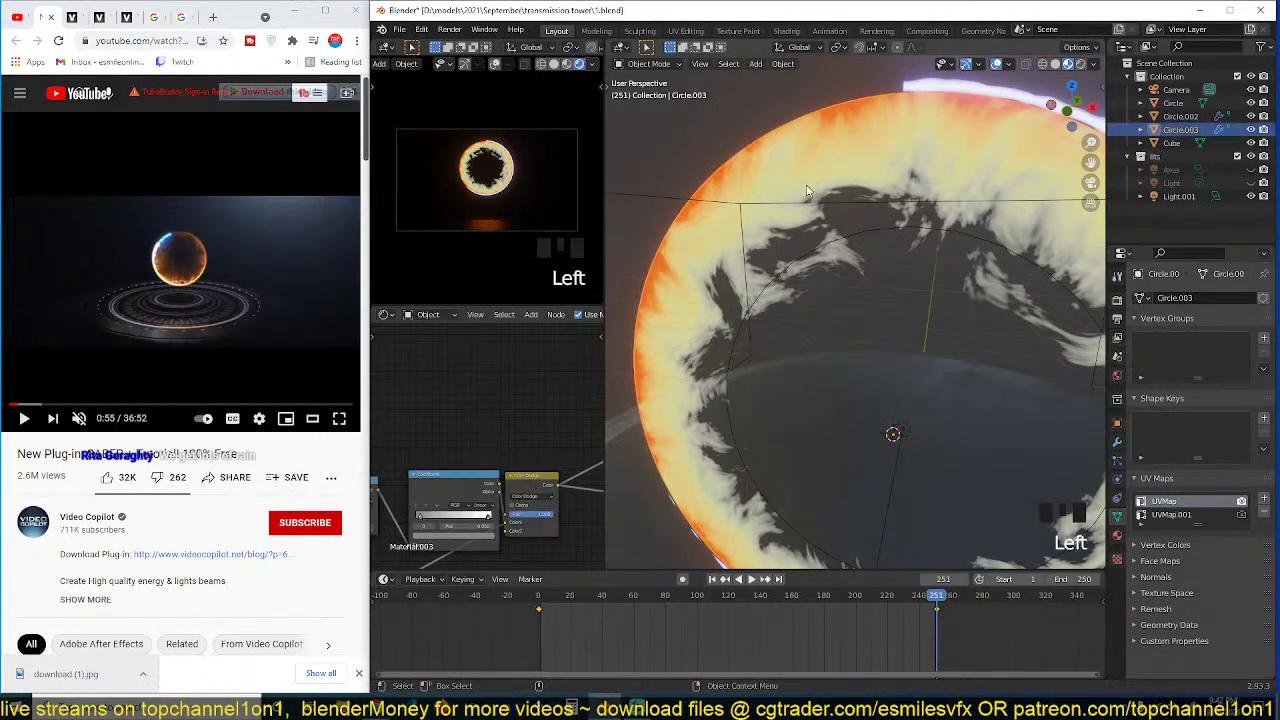
{"action": "scroll", "coordinate": [819, 227], "scroll_direction": "down", "scroll_amount": 2}
{"action": "scroll", "coordinate": [819, 230], "scroll_direction": "up", "scroll_amount": 1}
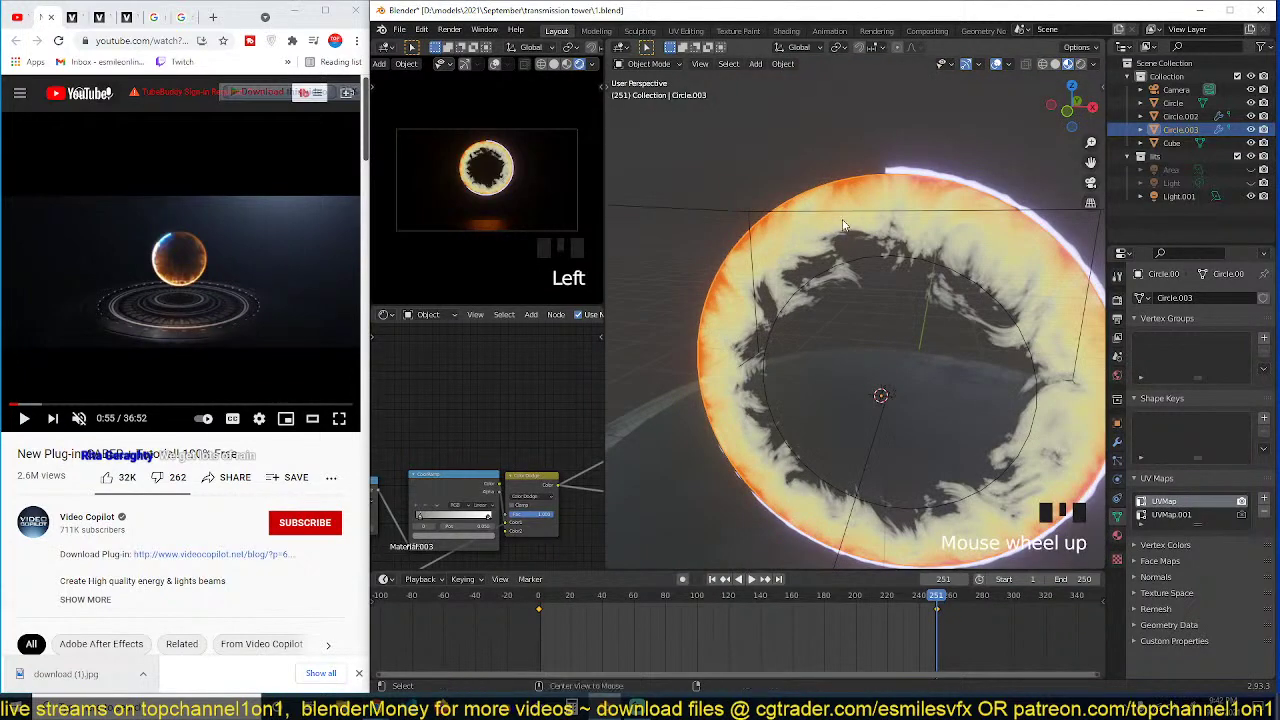
{"action": "left_click", "coordinate": [819, 234]}
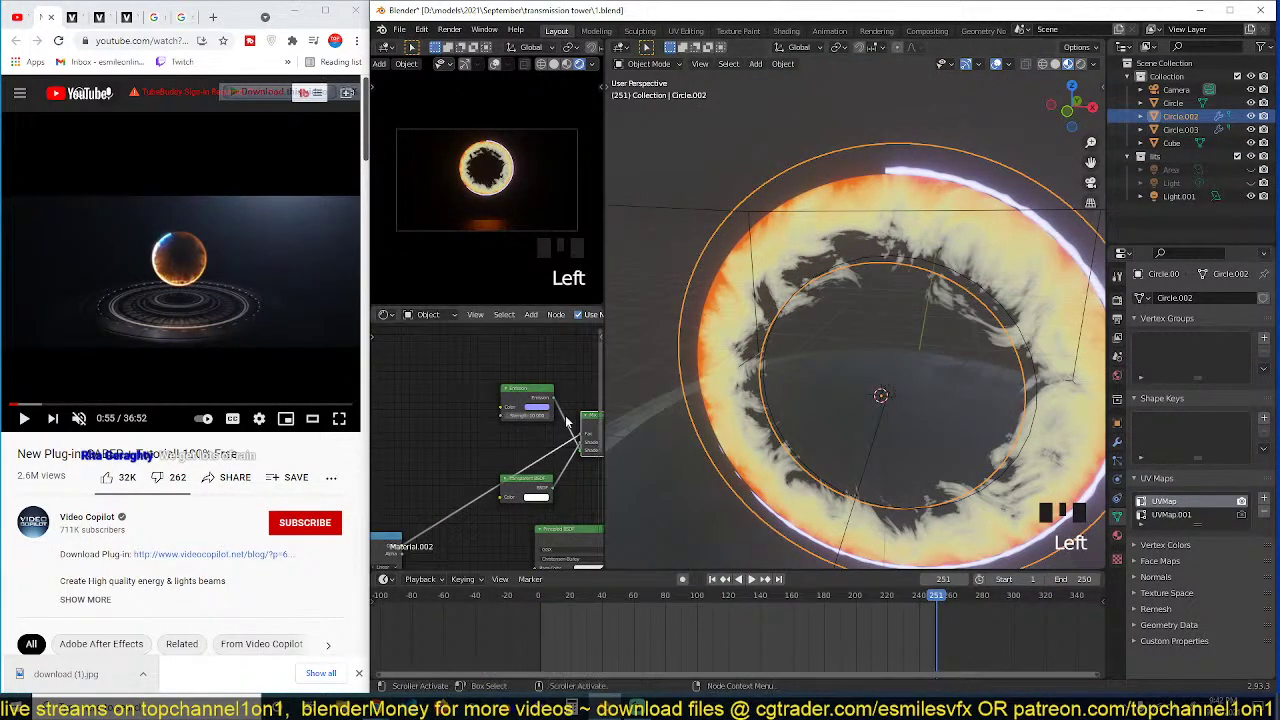
{"action": "mouse_move", "coordinate": [565, 415]}
{"action": "middle_mouse_down"}
{"action": "mouse_move", "coordinate": [403, 410]}
{"action": "mouse_move", "coordinate": [590, 414]}
{"action": "middle_mouse_up"}
{"action": "scroll", "coordinate": [522, 437], "scroll_direction": "up", "scroll_amount": 5}
{"action": "left_click_drag", "start_coordinate": [513, 424], "coordinate": [515, 429]}
Step: Try to scale up the outer edge loop of Circle.003 in Edit Mode
{"action": "left_click", "coordinate": [838, 151]}
{"action": "left_click", "coordinate": [832, 197]}
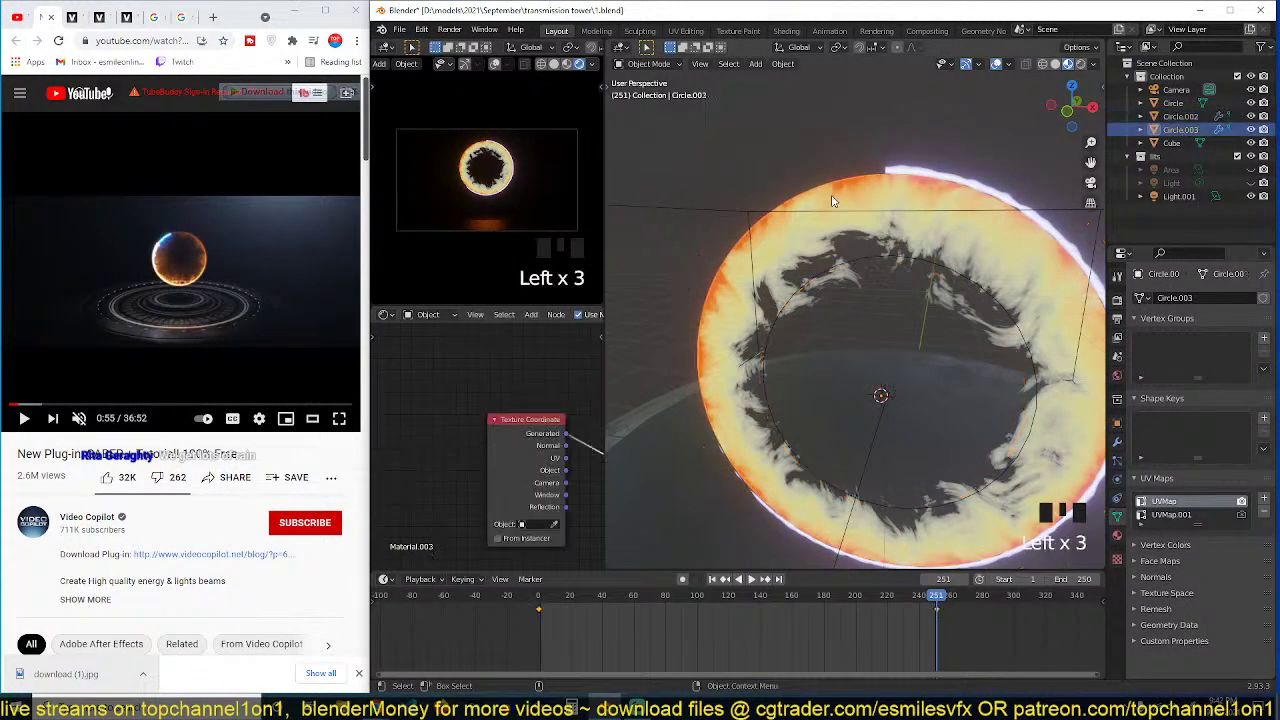
{"action": "middle_click_drag", "start_coordinate": [540, 465], "coordinate": [460, 448]}
{"action": "key", "text": "Tab"}
{"action": "scroll", "coordinate": [900, 300], "scroll_direction": "down", "scroll_amount": 2}
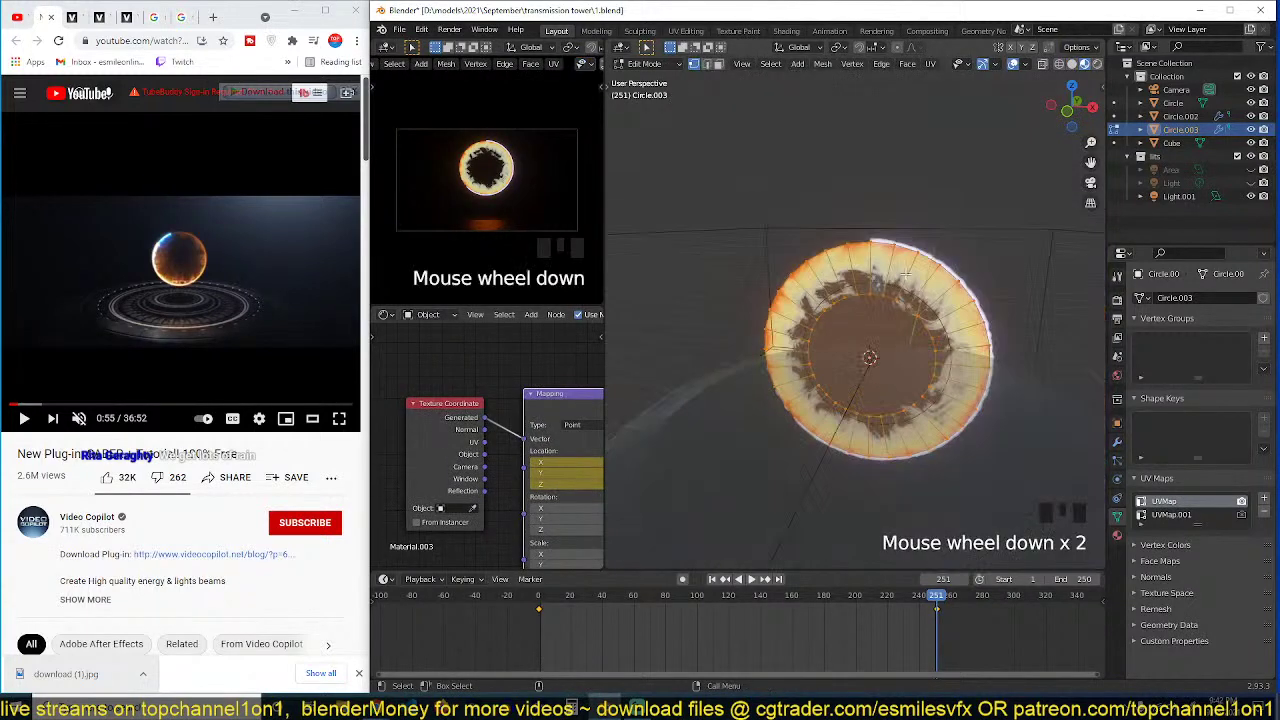
{"action": "left_click", "coordinate": [940, 300], "text": "alt"}
{"action": "key", "text": "s"}
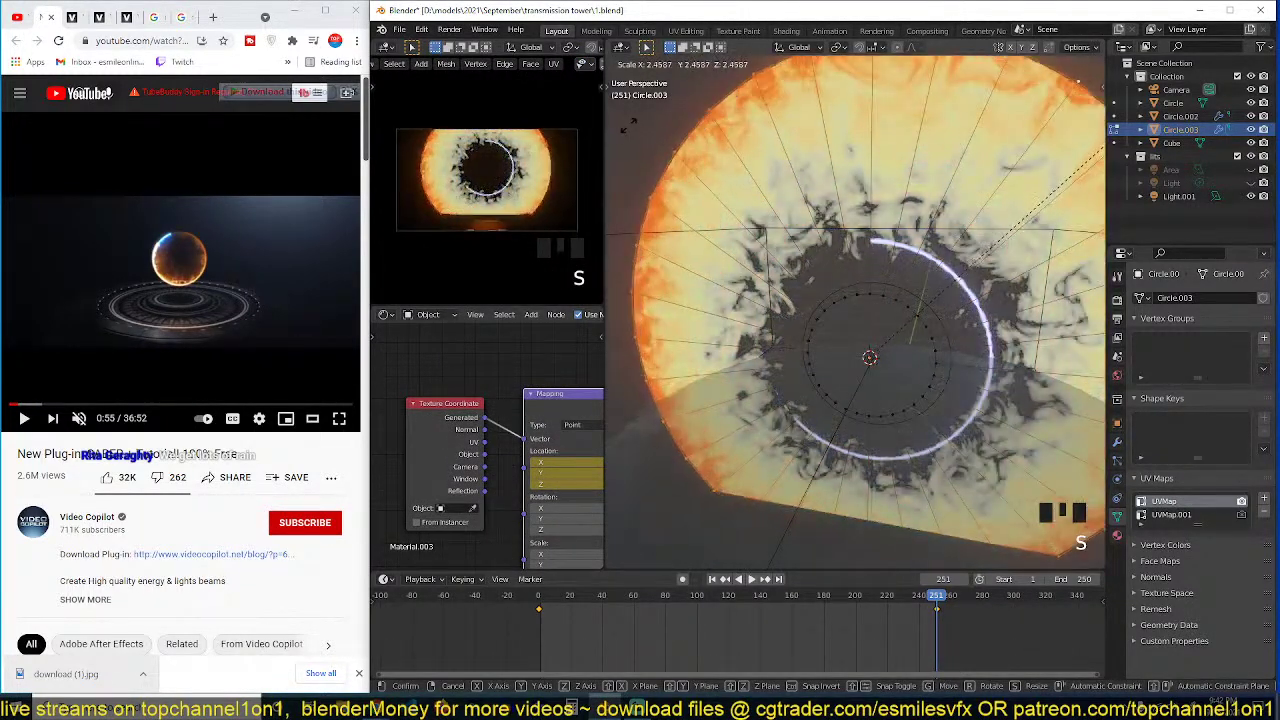
{"action": "left_click", "coordinate": [1040, 215]}
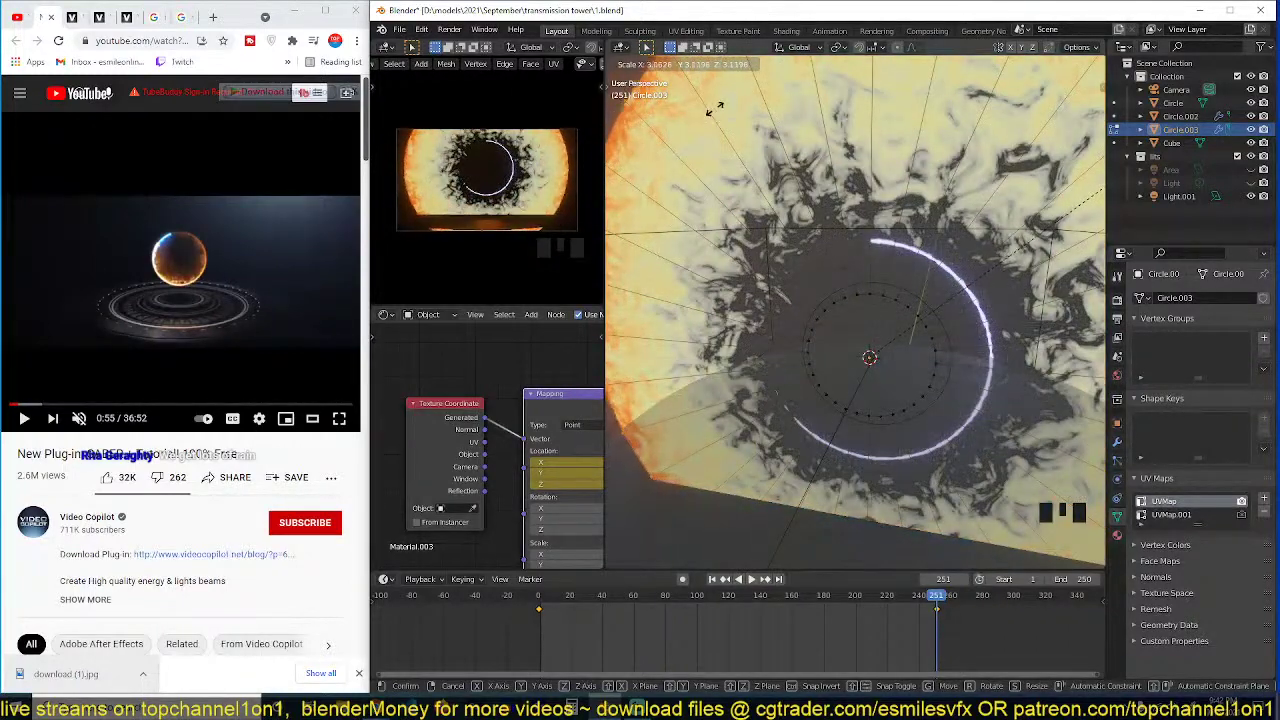
{"action": "key", "text": "Tab"}
Step: Abandon the edge-loop scaling of Circle.003, return it to Object Mode and save the file
{"action": "scroll", "coordinate": [744, 274], "scroll_direction": "up", "scroll_amount": 3}
{"action": "key", "text": "grave"}
{"action": "middle_click_drag", "start_coordinate": [744, 274], "coordinate": [718, 253]}
{"action": "scroll", "coordinate": [480, 350], "scroll_direction": "down", "scroll_amount": 1}
{"action": "scroll", "coordinate": [418, 396], "scroll_direction": "down", "scroll_amount": 1}
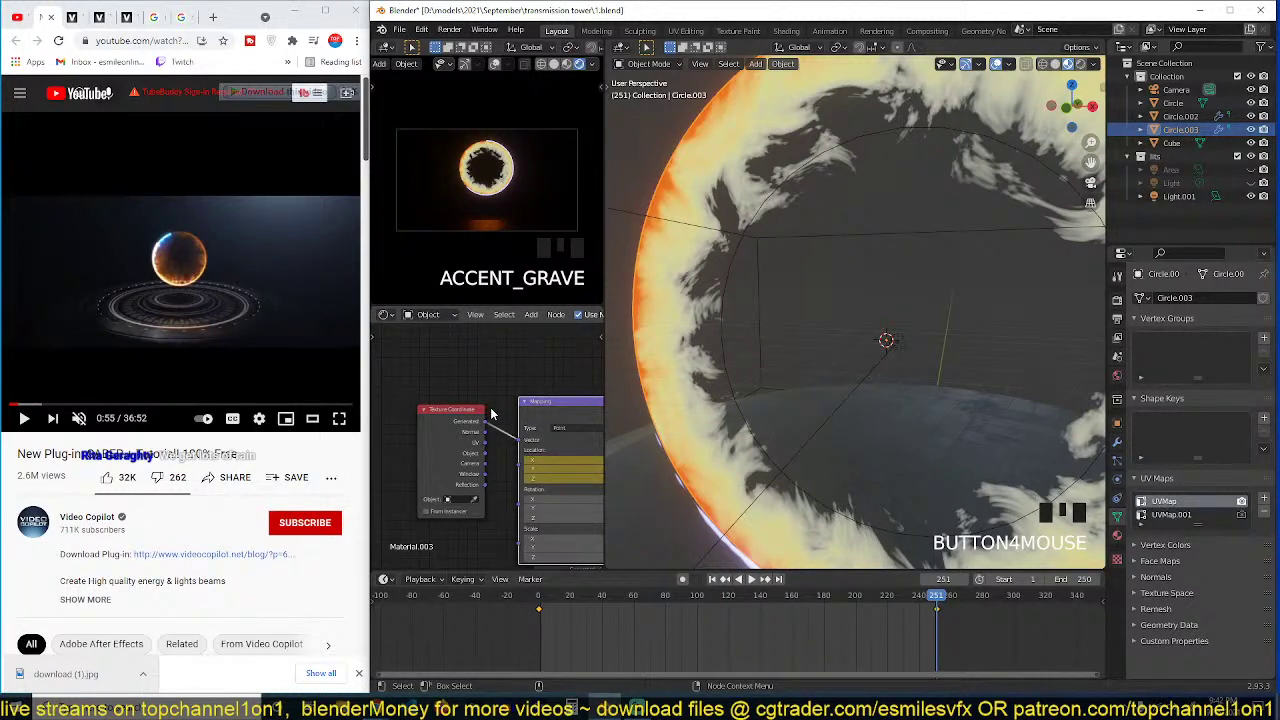
{"action": "middle_click_drag", "start_coordinate": [491, 414], "coordinate": [418, 396]}
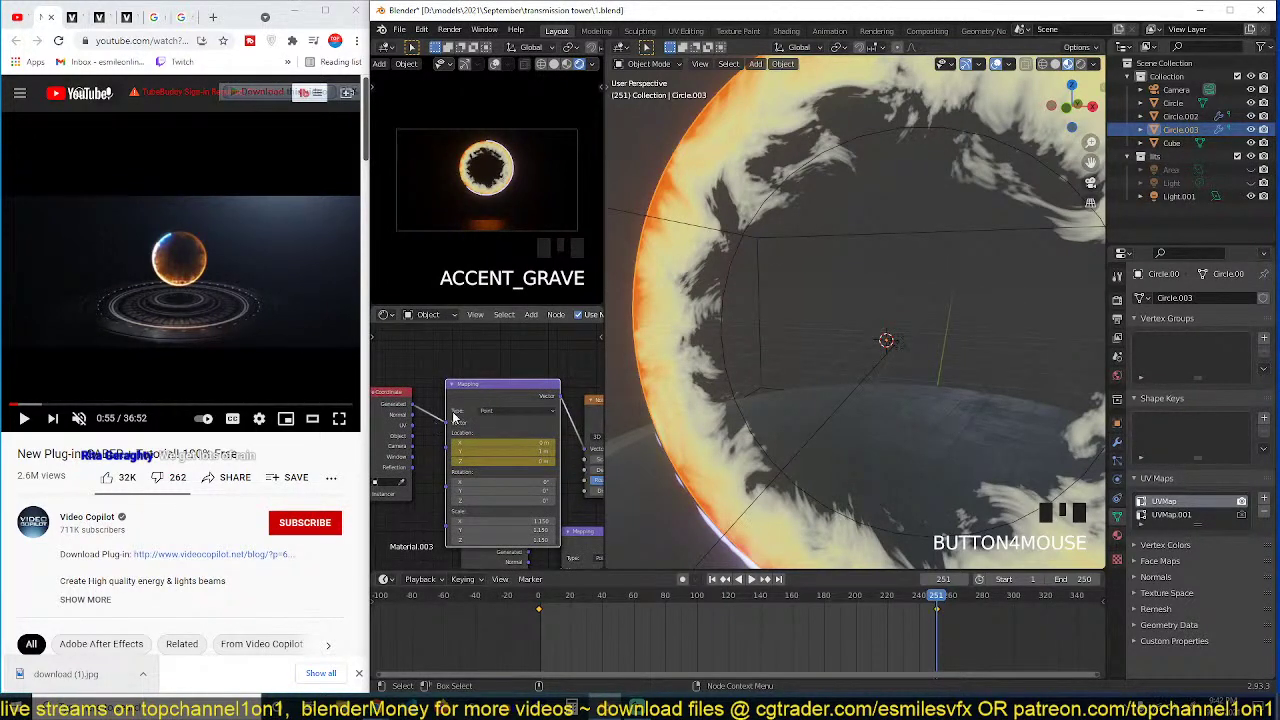
{"action": "scroll", "coordinate": [453, 418], "scroll_direction": "up", "scroll_amount": 1}
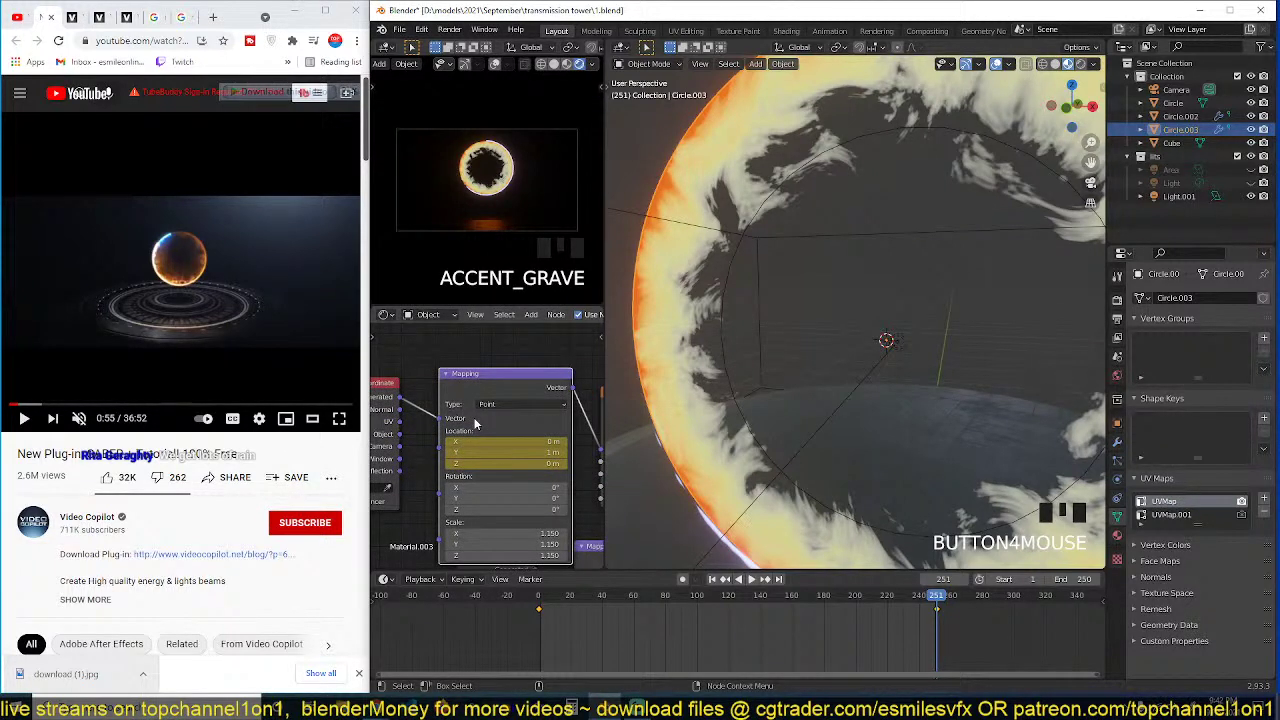
{"action": "scroll", "coordinate": [483, 423], "scroll_direction": "down", "scroll_amount": 2, "text": "ctrl"}
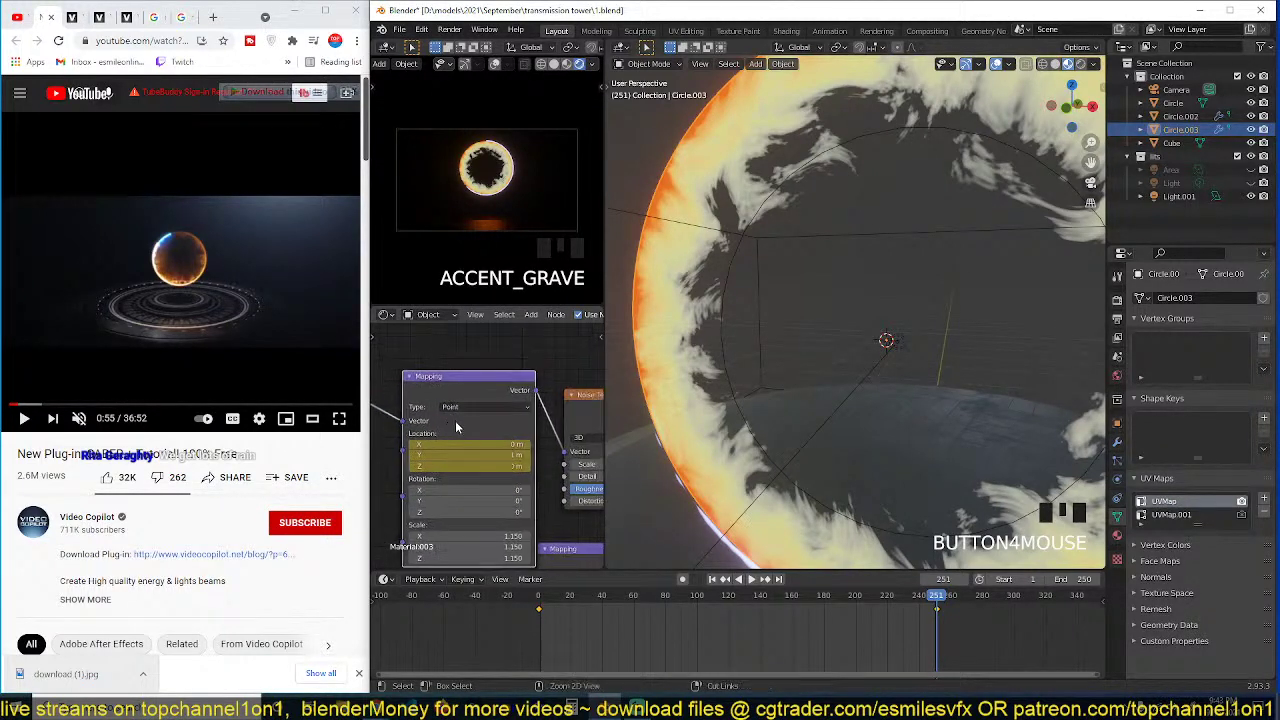
{"action": "key", "text": "ctrl+s"}
{"action": "scroll", "coordinate": [480, 420], "scroll_direction": "down", "scroll_amount": 2, "text": "ctrl"}
{"action": "middle_click_drag", "start_coordinate": [473, 439], "coordinate": [450, 416]}
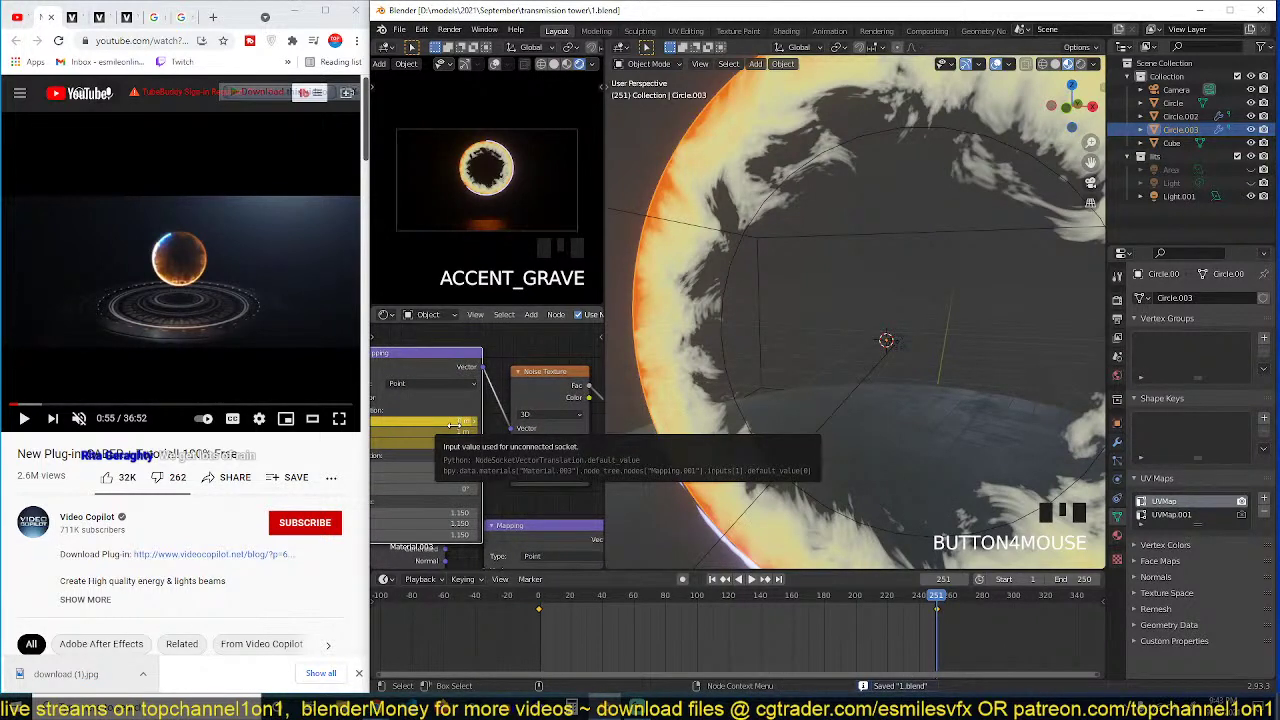
Step: Examine the Mapping and Noise Texture nodes of Material.003 and play back the fire ring's animation
{"action": "middle_click_drag", "start_coordinate": [453, 424], "coordinate": [447, 427]}
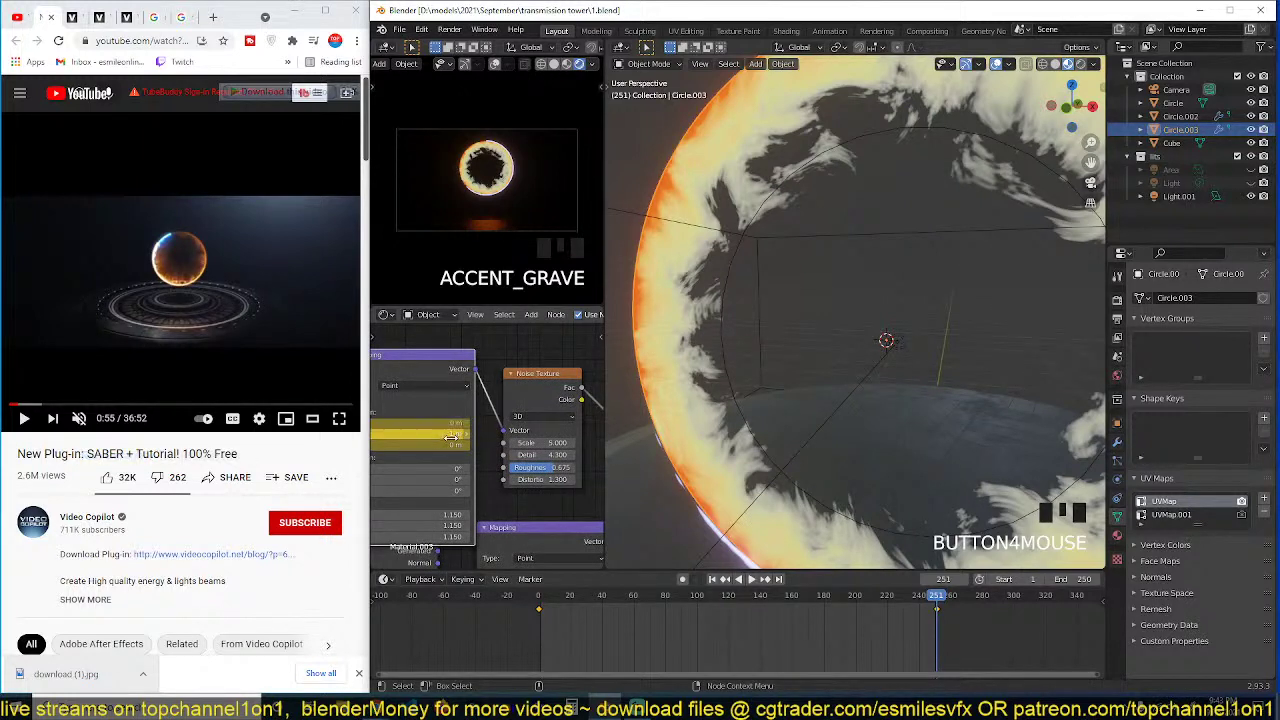
{"action": "middle_click_drag", "start_coordinate": [439, 432], "coordinate": [413, 416]}
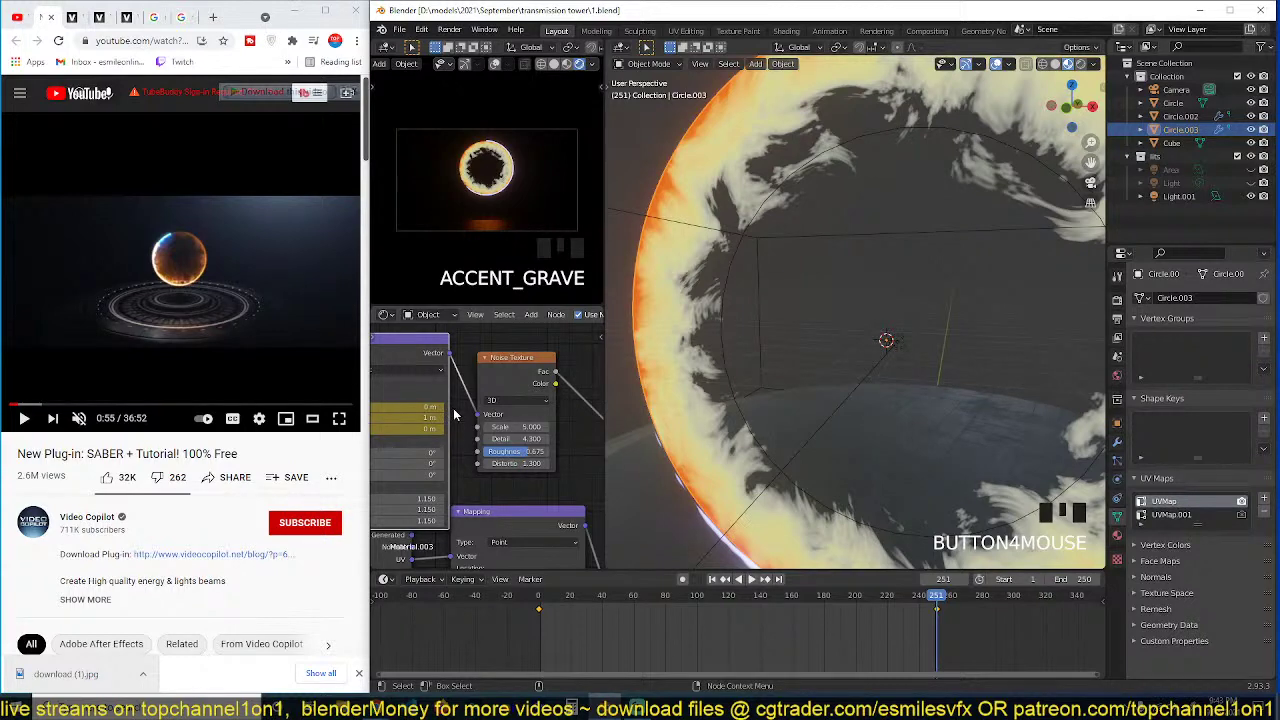
{"action": "middle_click_drag", "start_coordinate": [455, 414], "coordinate": [437, 410]}
{"action": "scroll", "coordinate": [519, 418], "scroll_direction": "down", "scroll_amount": 1}
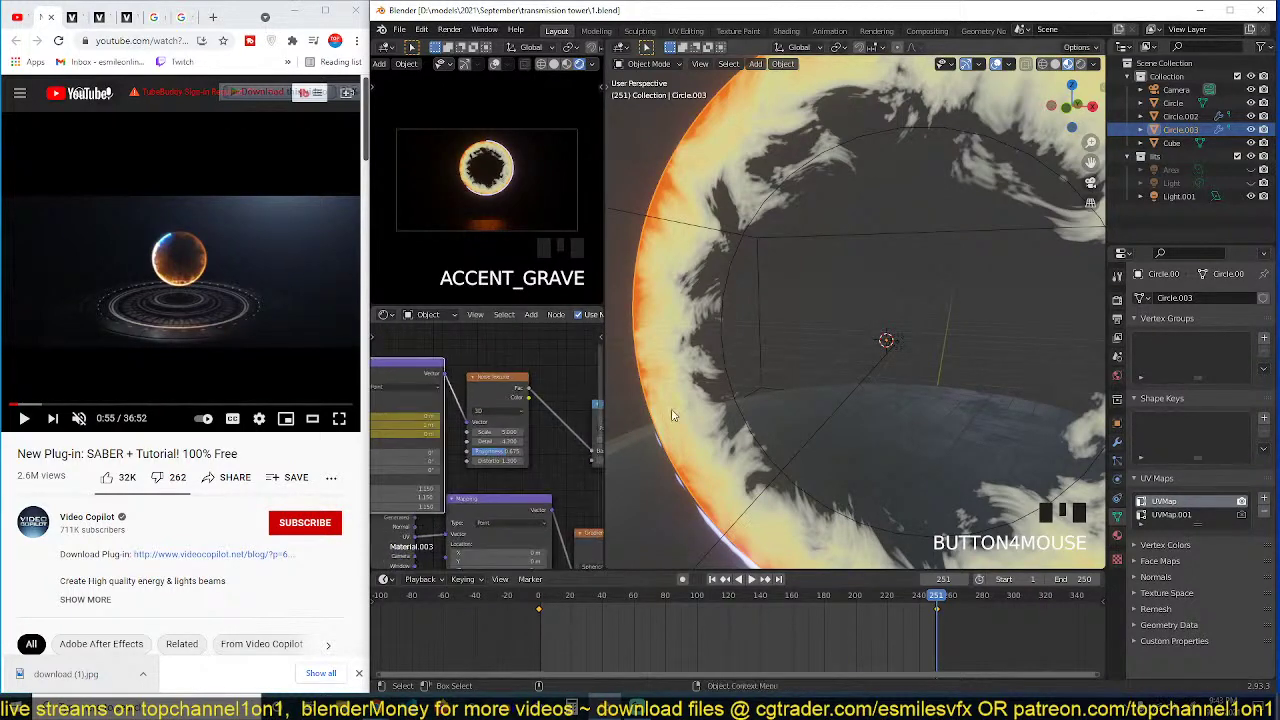
{"action": "key", "text": "grave"}
{"action": "middle_click_drag", "start_coordinate": [690, 404], "coordinate": [724, 440]}
{"action": "scroll", "coordinate": [724, 440], "scroll_direction": "up", "scroll_amount": 3}
{"action": "key", "text": "space"}
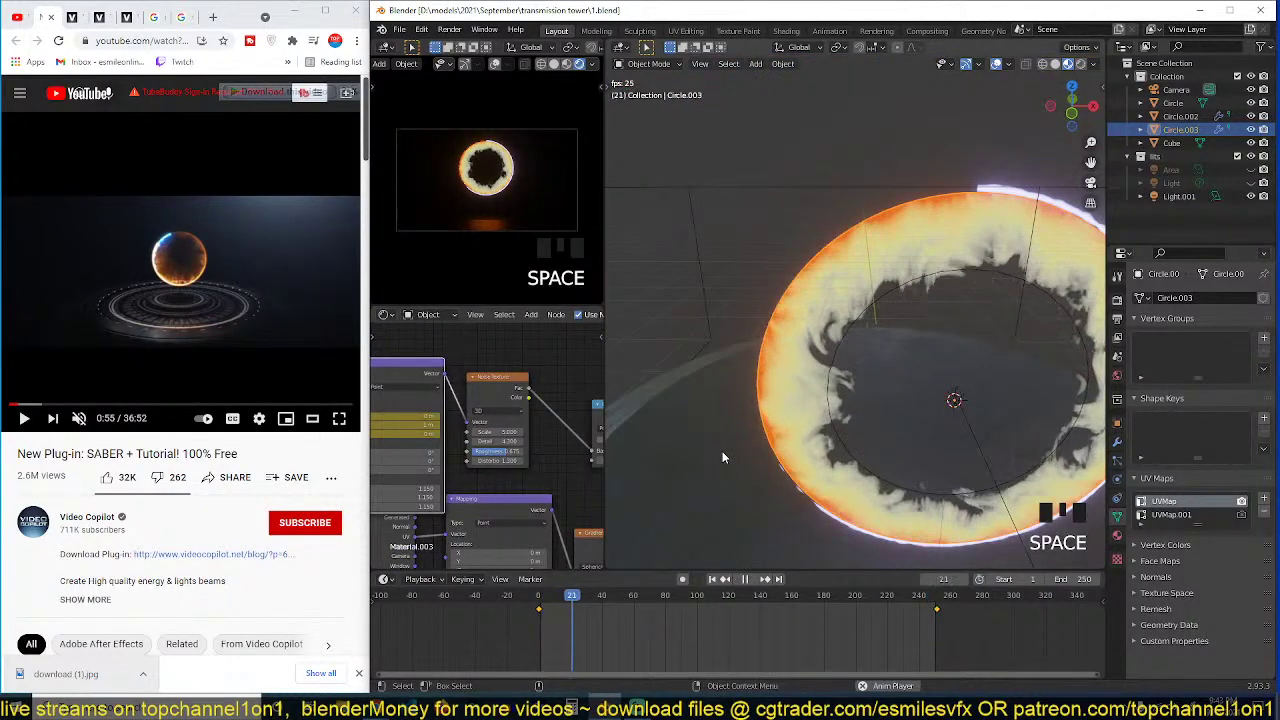
{"action": "key", "text": "grave"}
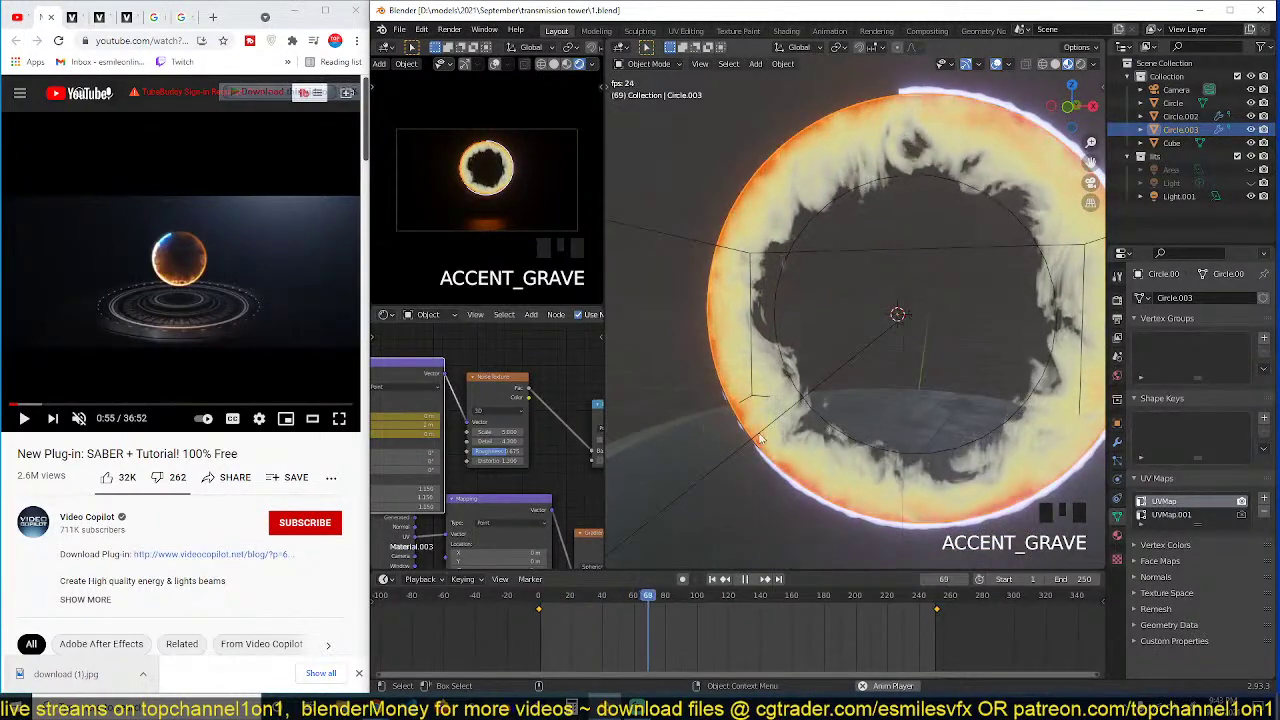
Step: Reverse Circle.003's fire animation by swapping its two keyframes between frame 0 and about frame 251
{"action": "left_click", "coordinate": [809, 169]}
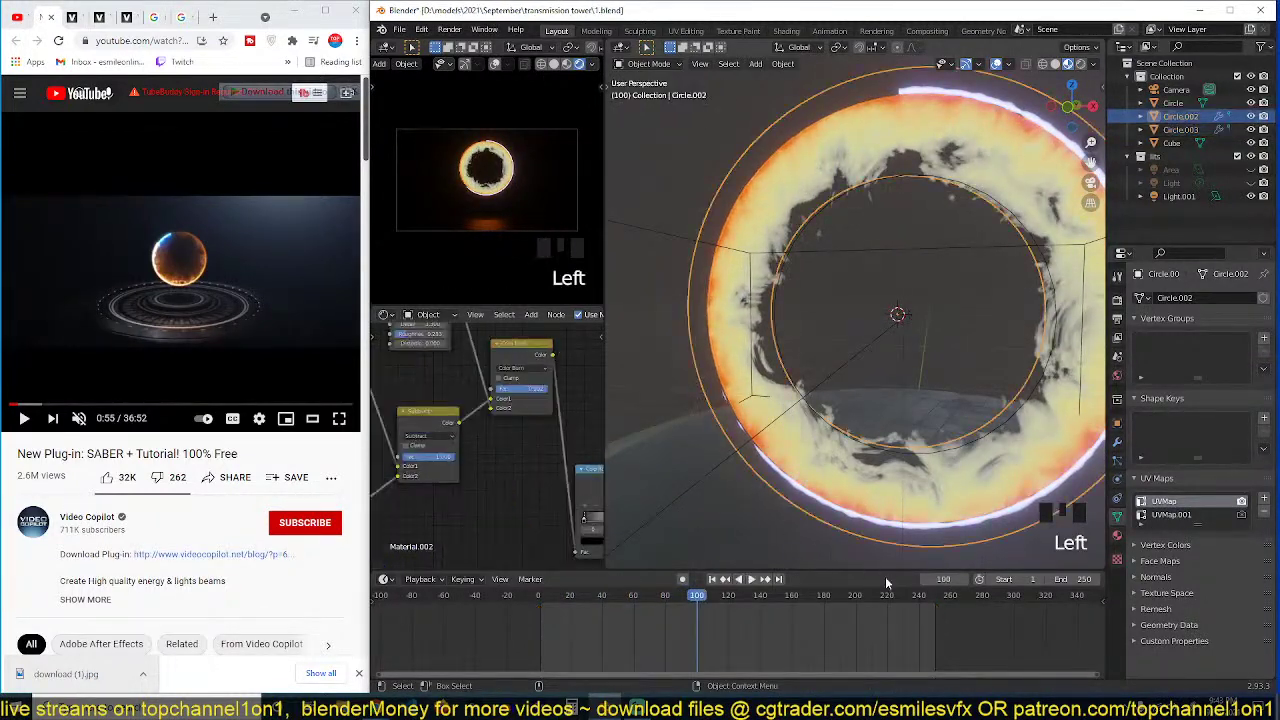
{"action": "left_click", "coordinate": [866, 160]}
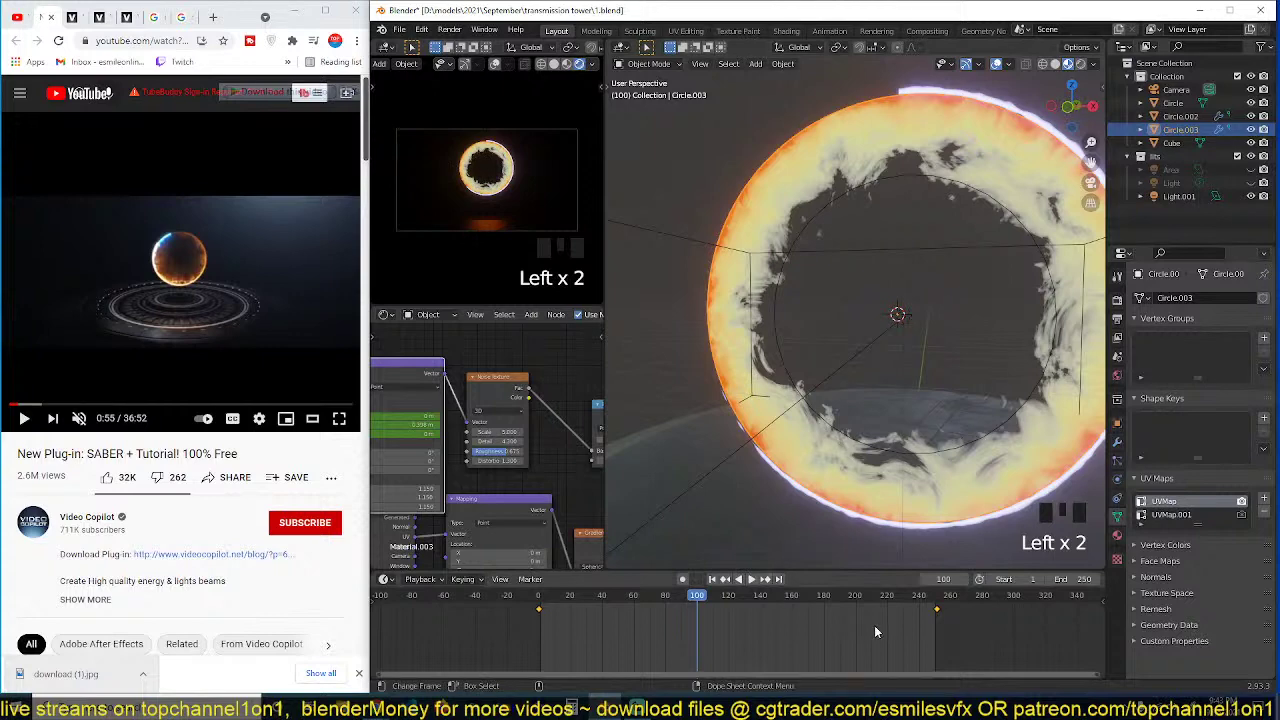
{"action": "double_click", "coordinate": [539, 612]}
{"action": "left_click_drag", "start_coordinate": [544, 609], "coordinate": [761, 610]}
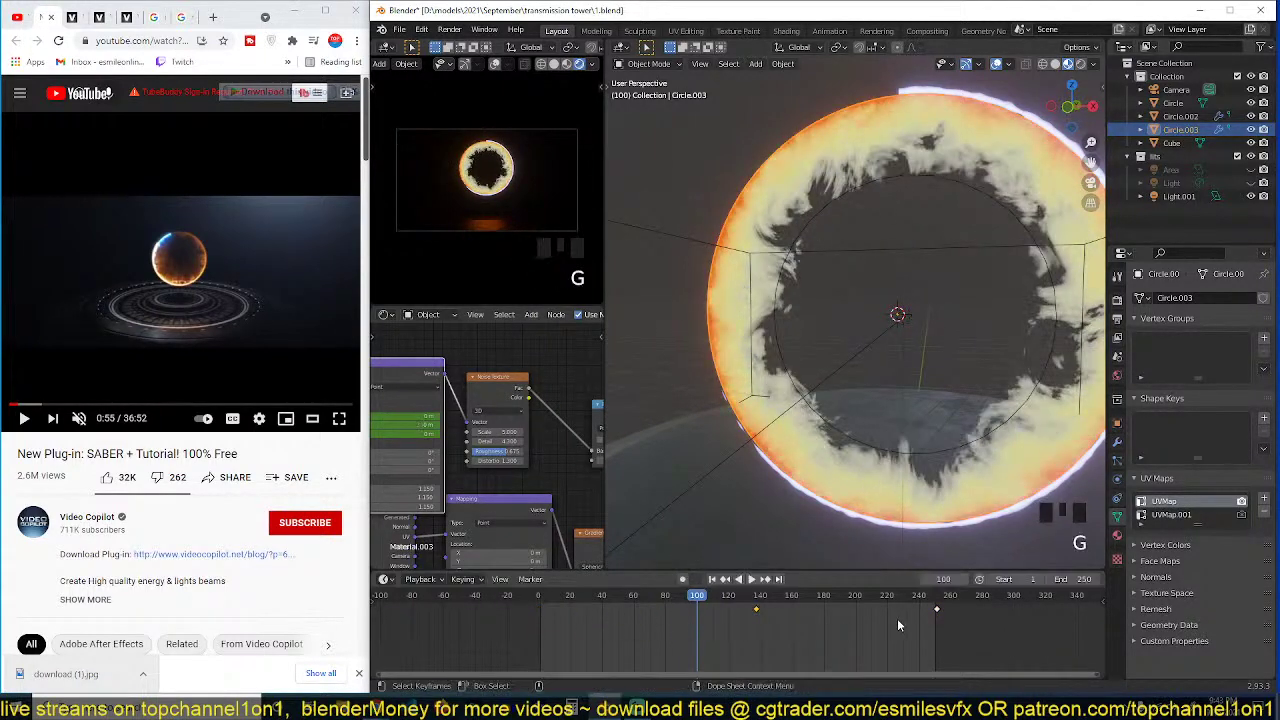
{"action": "left_click", "coordinate": [938, 610]}
{"action": "left_click", "coordinate": [936, 611]}
{"action": "key", "text": "g"}
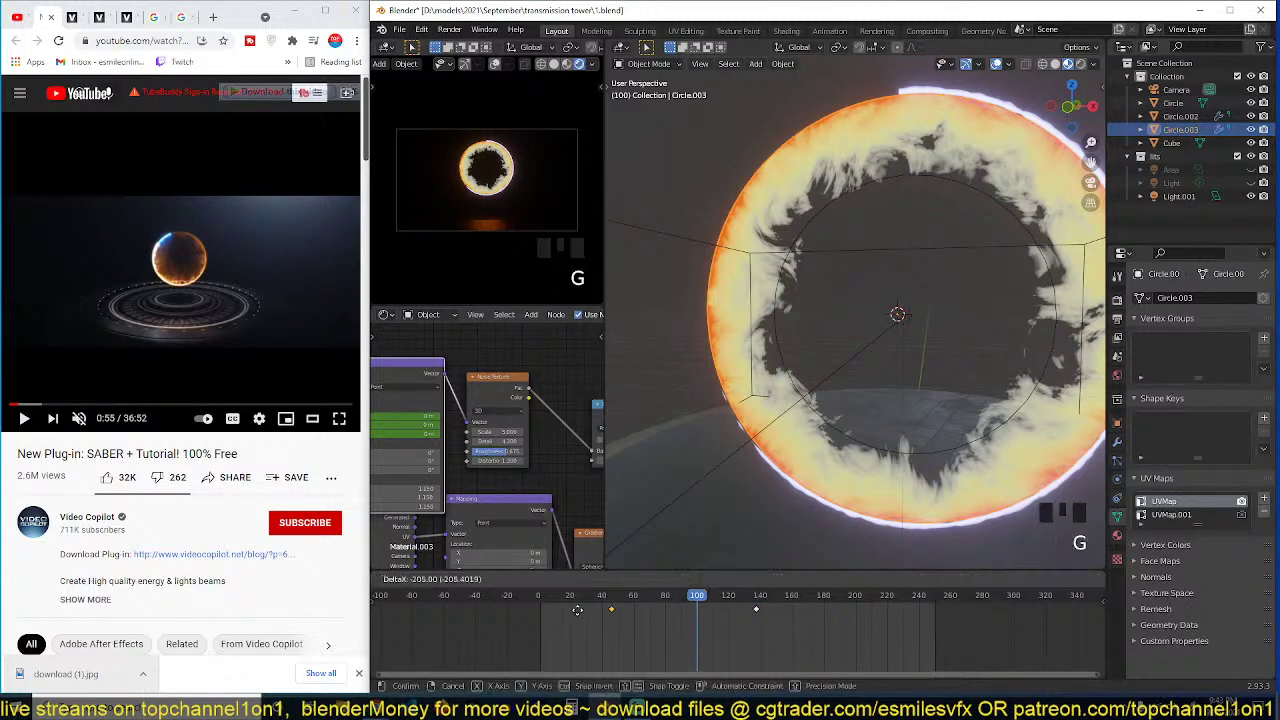
{"action": "left_click", "coordinate": [514, 614]}
{"action": "left_click_drag", "start_coordinate": [756, 609], "coordinate": [938, 613]}
Step: Play back the reversed fire animation from frame 0, stop it and deselect everything
{"action": "key", "text": "shift+Right"}
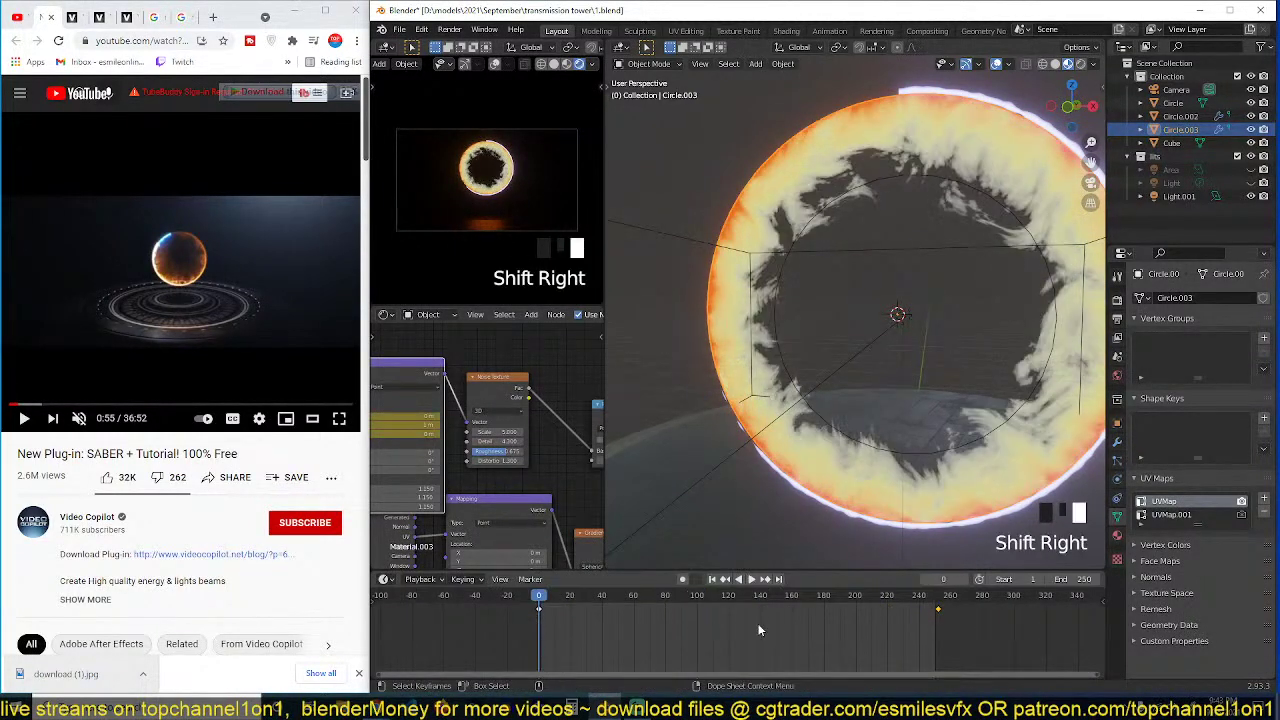
{"action": "key", "text": "space"}
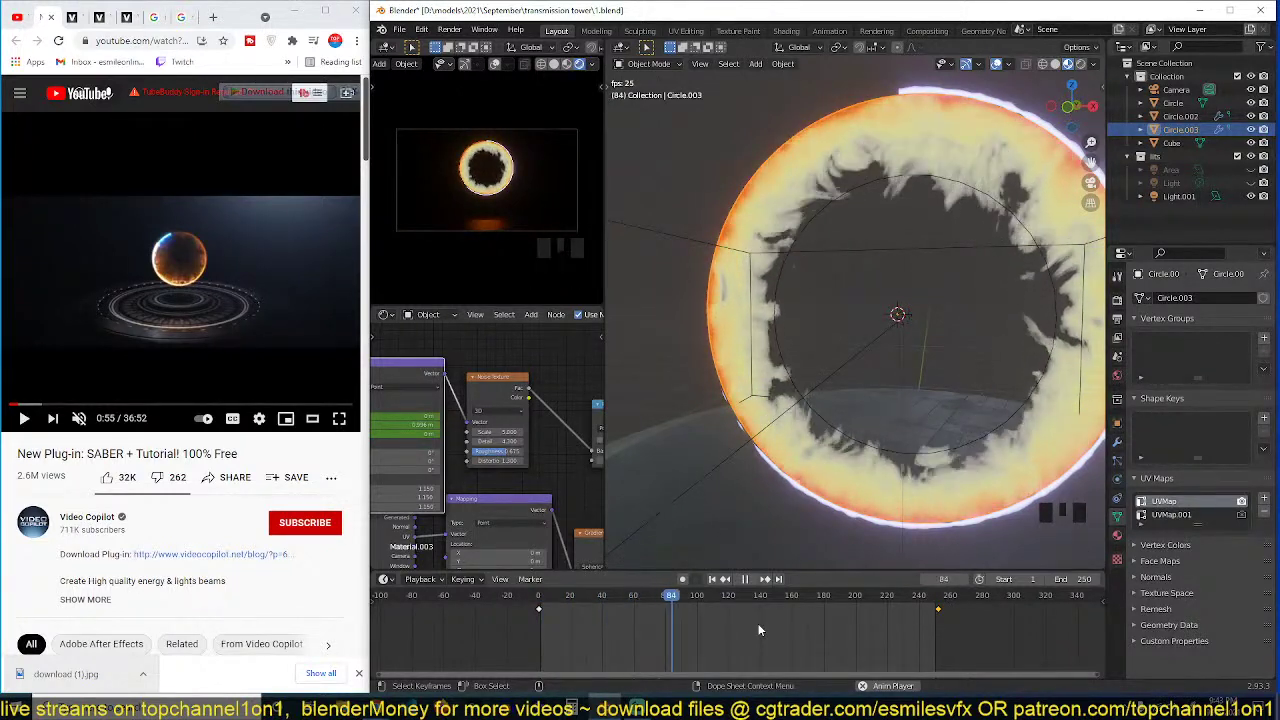
{"action": "key", "text": "space"}
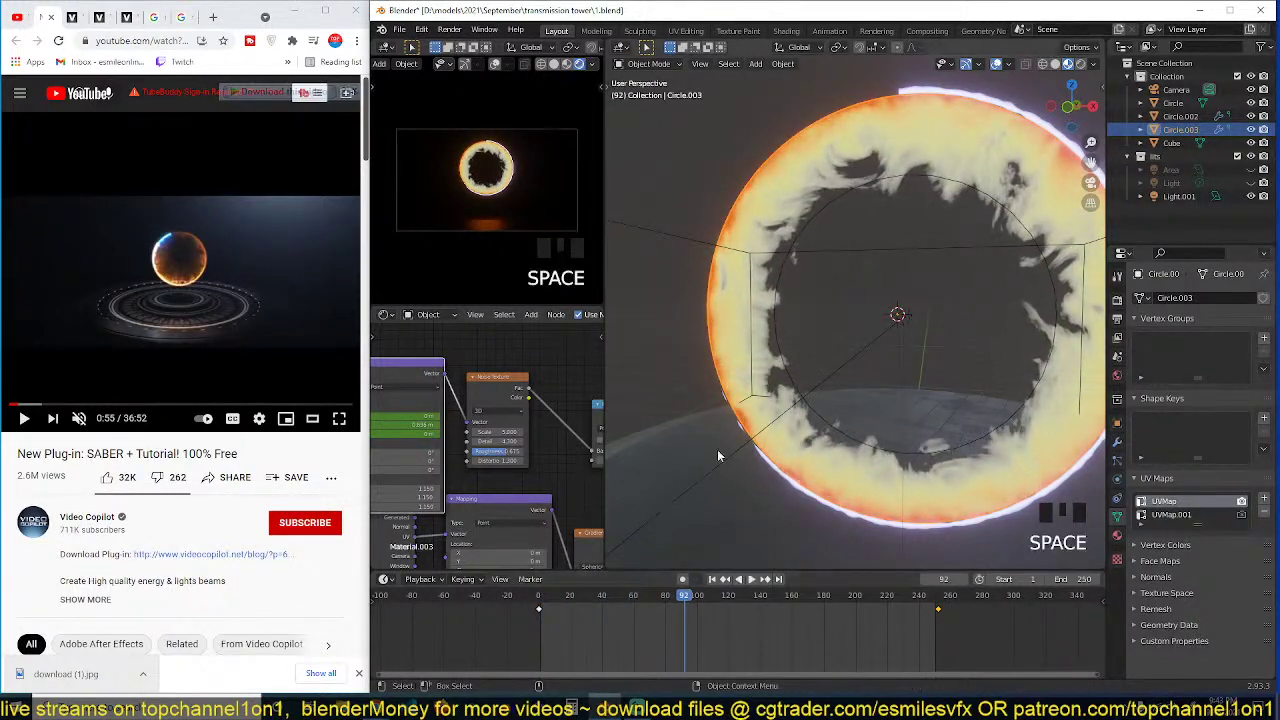
{"action": "key", "text": "alt+a"}
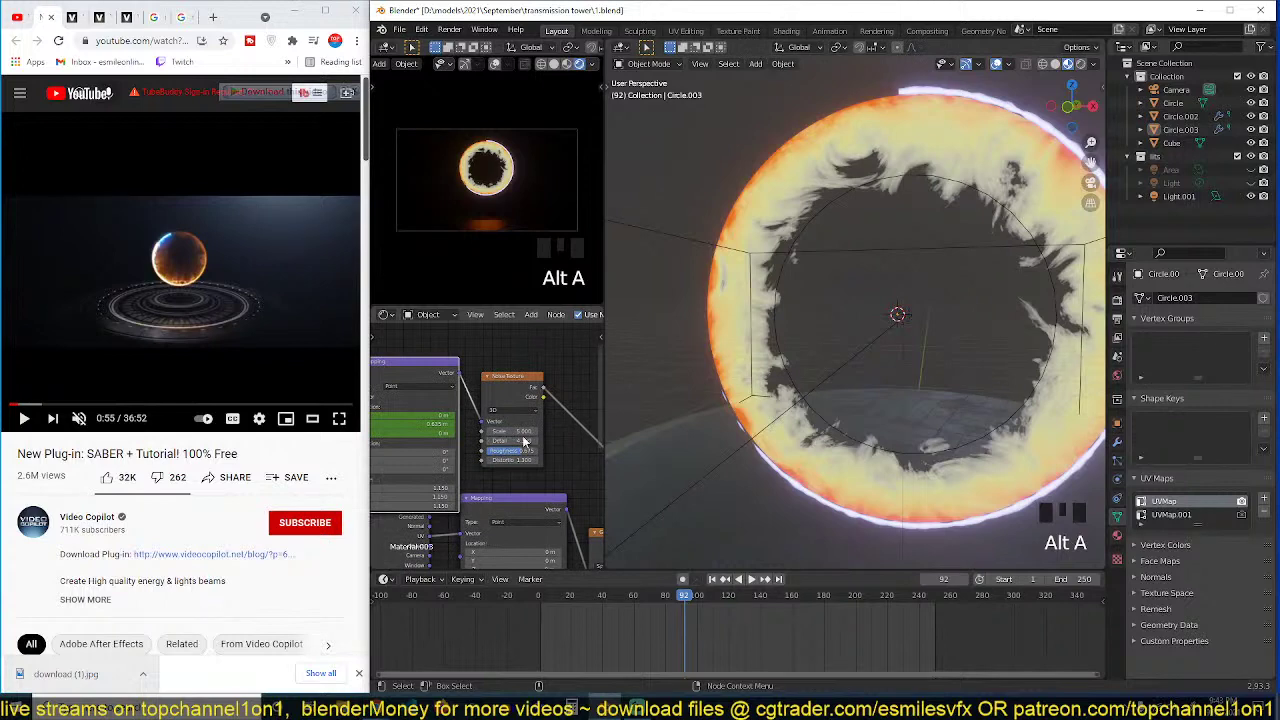
Step: Set the X, Y and Z scale of the Mapping node feeding the Noise Texture to about 1.17
{"action": "middle_click_drag", "start_coordinate": [416, 447], "coordinate": [447, 438]}
{"action": "scroll", "coordinate": [452, 440], "scroll_direction": "up", "scroll_amount": 2}
{"action": "middle_click_drag", "start_coordinate": [519, 479], "coordinate": [528, 442]}
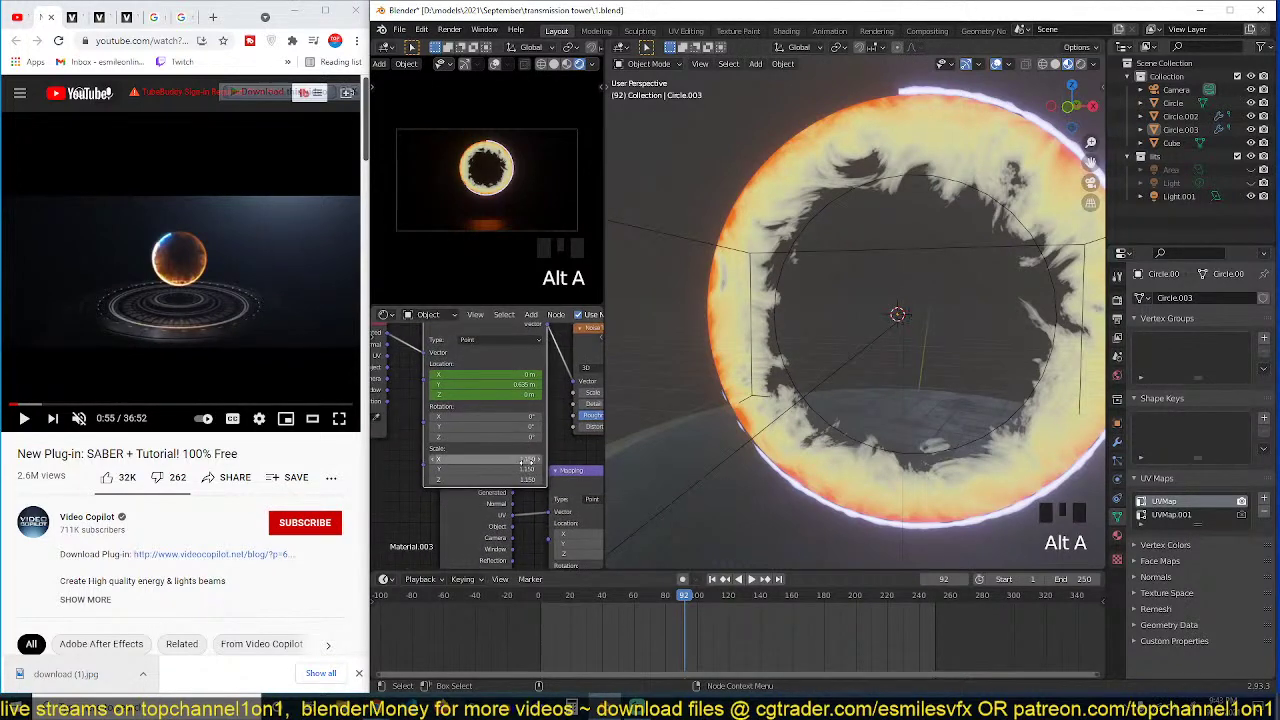
{"action": "mouse_move", "coordinate": [485, 458]}
{"action": "left_mouse_down"}
{"action": "mouse_move", "coordinate": [470, 458]}
{"action": "mouse_move", "coordinate": [489, 458]}
{"action": "left_mouse_up"}
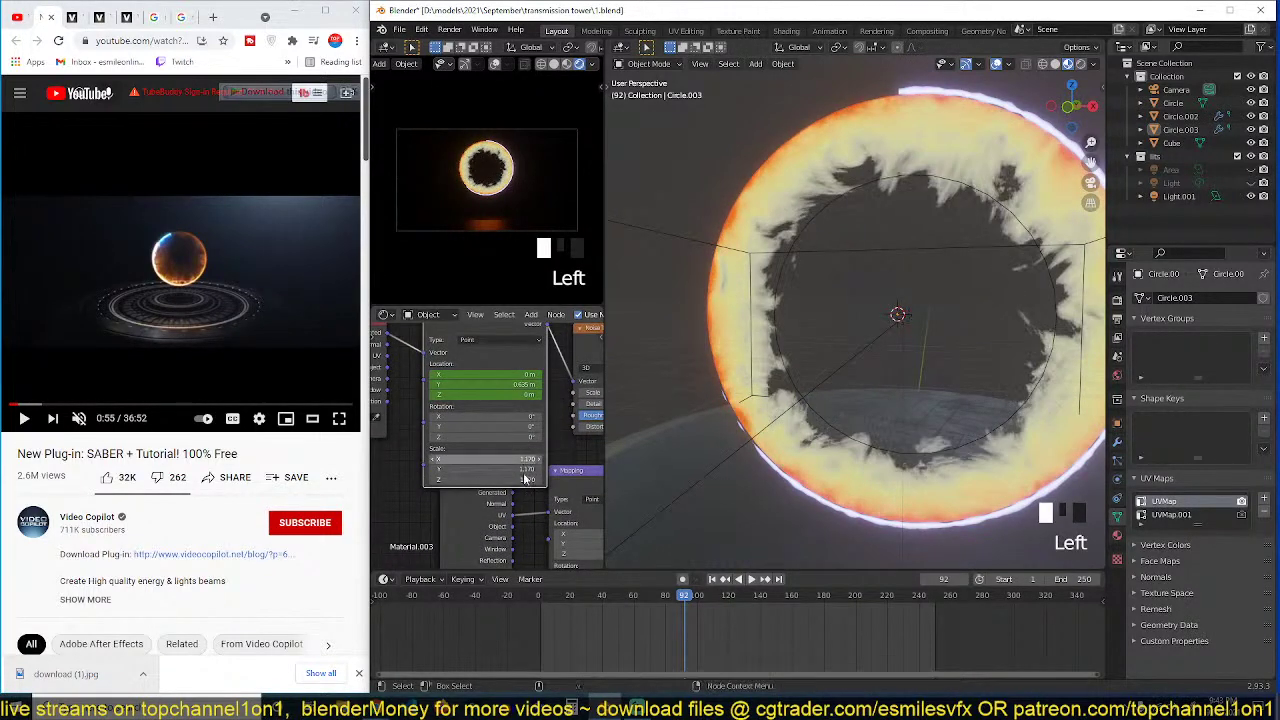
Step: Increase the X, Y and Z scale of the Mapping node feeding the Gradient Texture
{"action": "scroll", "coordinate": [525, 477], "scroll_direction": "down", "scroll_amount": 3}
{"action": "middle_click_drag", "start_coordinate": [590, 533], "coordinate": [497, 440]}
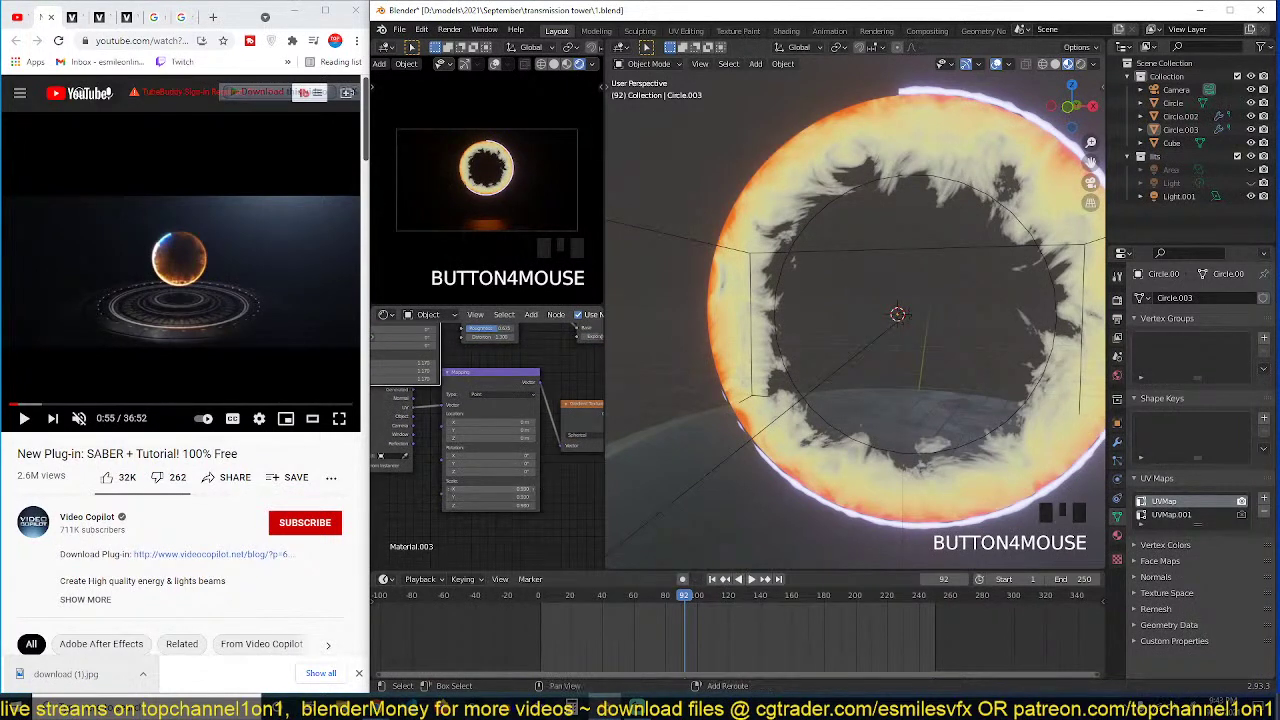
{"action": "left_click_drag", "start_coordinate": [490, 489], "coordinate": [505, 489], "text": "shift"}
{"action": "middle_click_drag", "start_coordinate": [529, 449], "coordinate": [482, 468]}
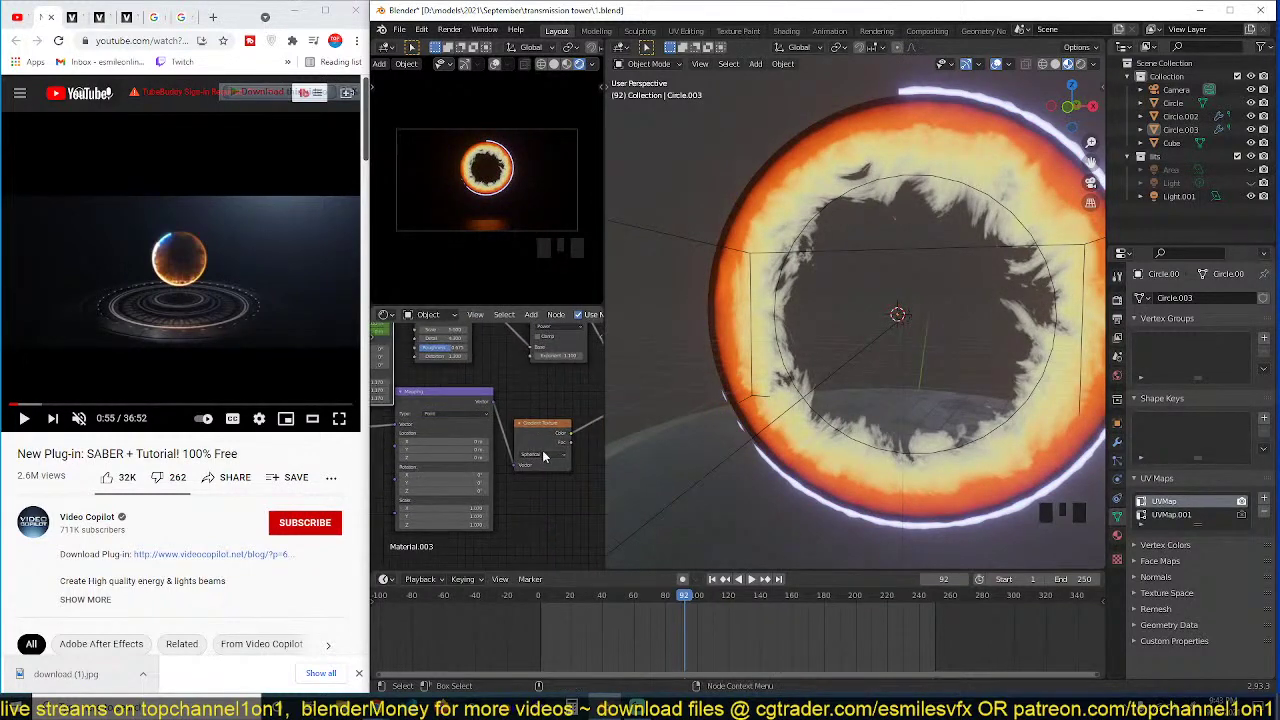
Step: Preview the Gradient Texture on the ring and move it with its Mapping node away to free space beside it
{"action": "left_click", "coordinate": [544, 456], "text": "ctrl+shift"}
{"action": "mouse_move", "coordinate": [565, 435]}
{"action": "middle_mouse_down"}
{"action": "mouse_move", "coordinate": [489, 451]}
{"action": "mouse_move", "coordinate": [541, 440]}
{"action": "middle_mouse_up"}
{"action": "scroll", "coordinate": [489, 451], "scroll_direction": "down", "scroll_amount": 1}
{"action": "scroll", "coordinate": [489, 438], "scroll_direction": "down", "scroll_amount": 2}
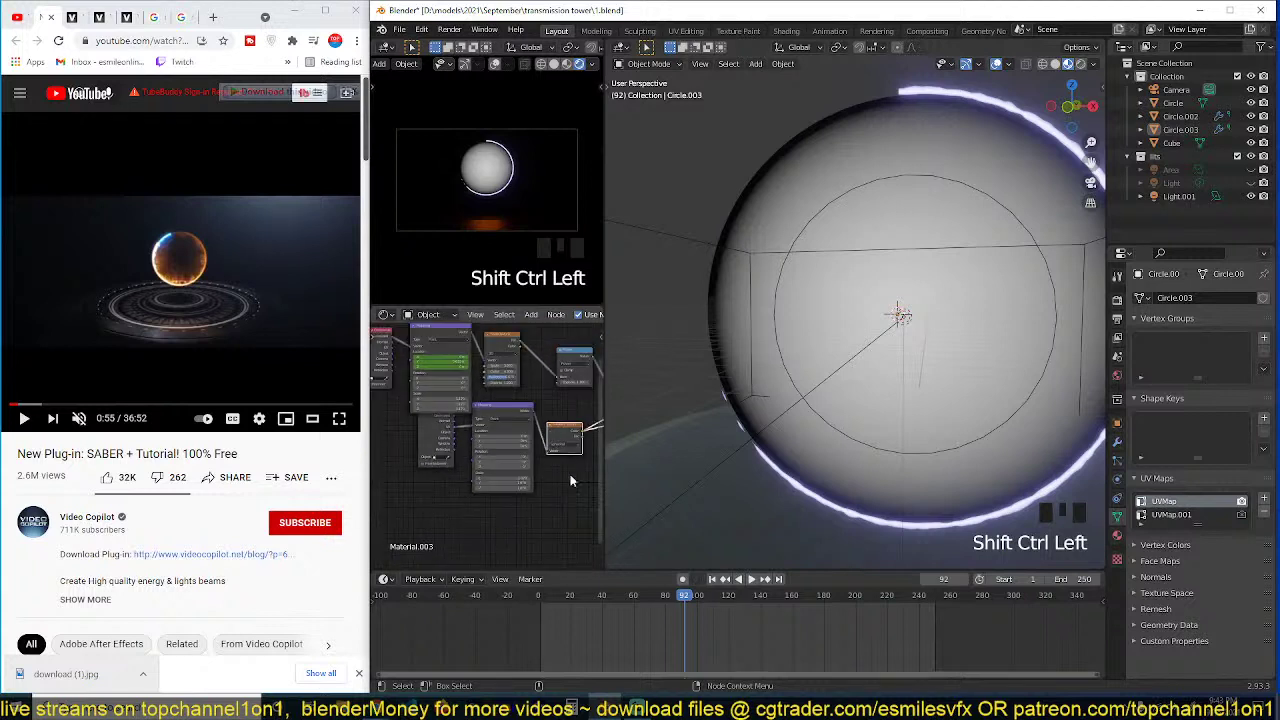
{"action": "left_click_drag", "start_coordinate": [563, 432], "coordinate": [448, 464]}
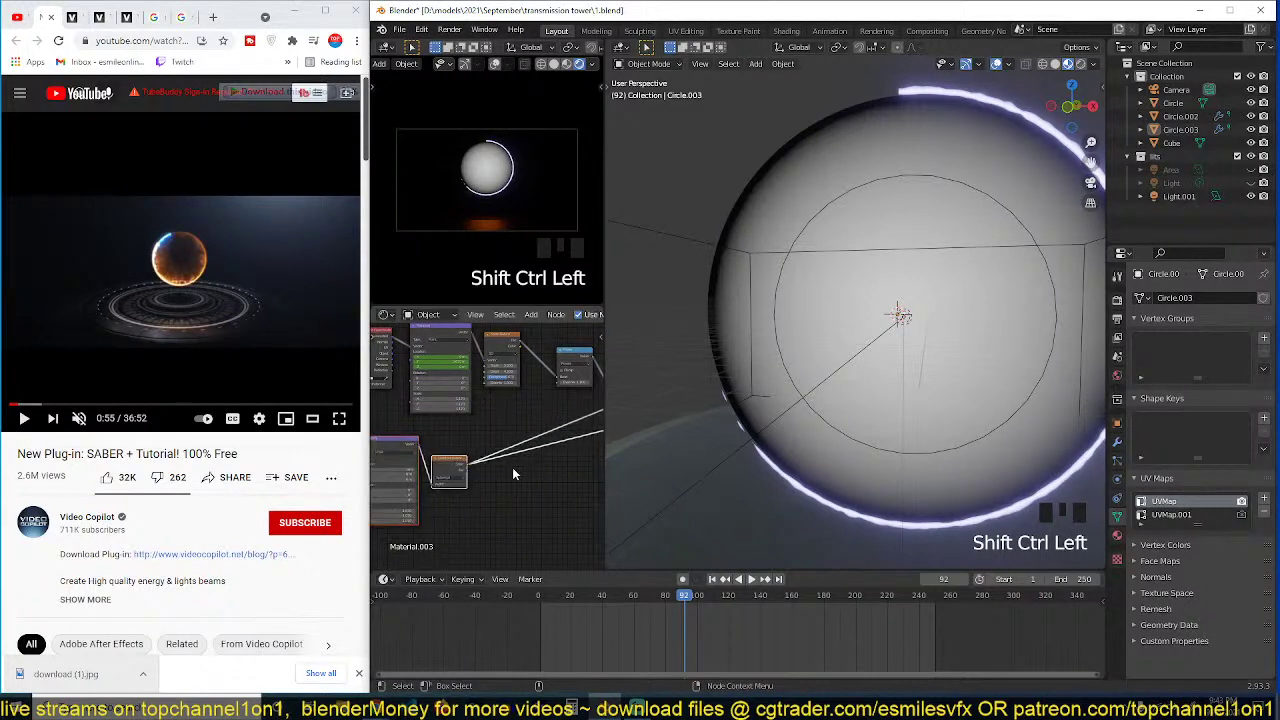
{"action": "left_click", "coordinate": [514, 467]}
{"action": "scroll", "coordinate": [516, 467], "scroll_direction": "up", "scroll_amount": 3}
{"action": "middle_click_drag", "start_coordinate": [446, 470], "coordinate": [406, 464]}
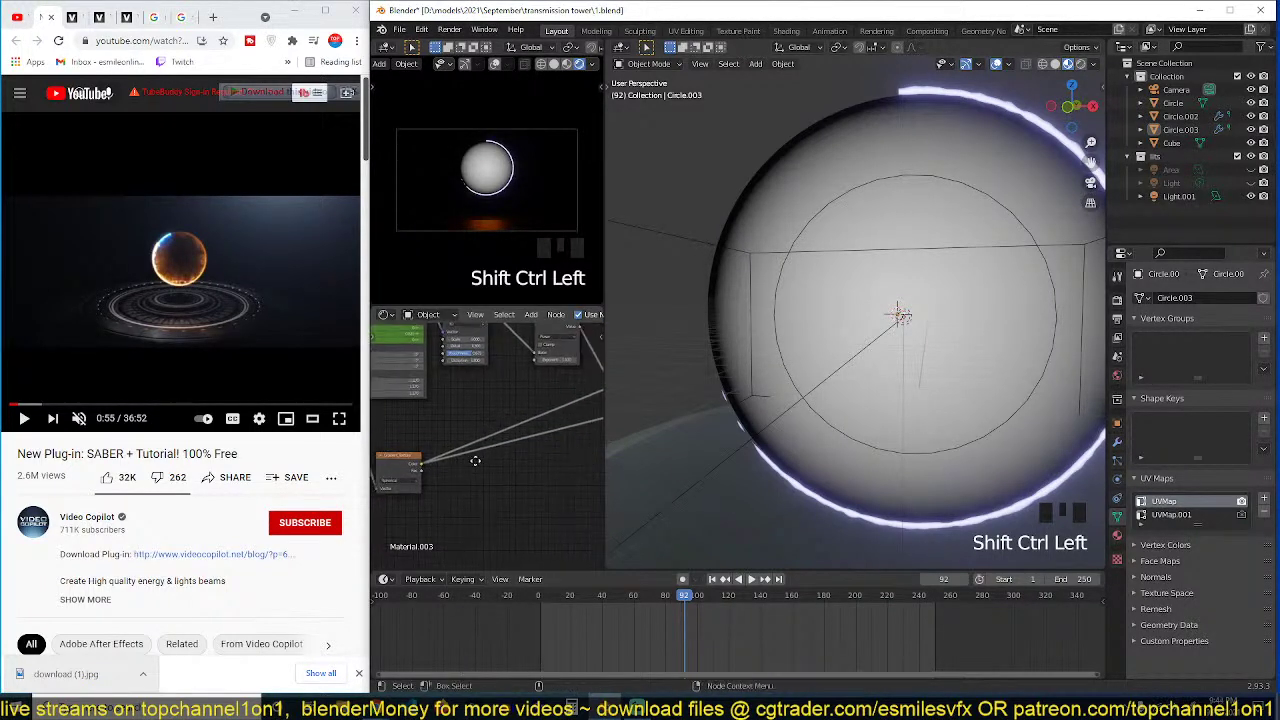
Step: Insert a ColorRamp node on the preview link coming out of the Gradient Texture
{"action": "key", "text": "shift+a"}
{"action": "mouse_move", "coordinate": [457, 491]}
{"action": "left_click", "coordinate": [549, 312]}
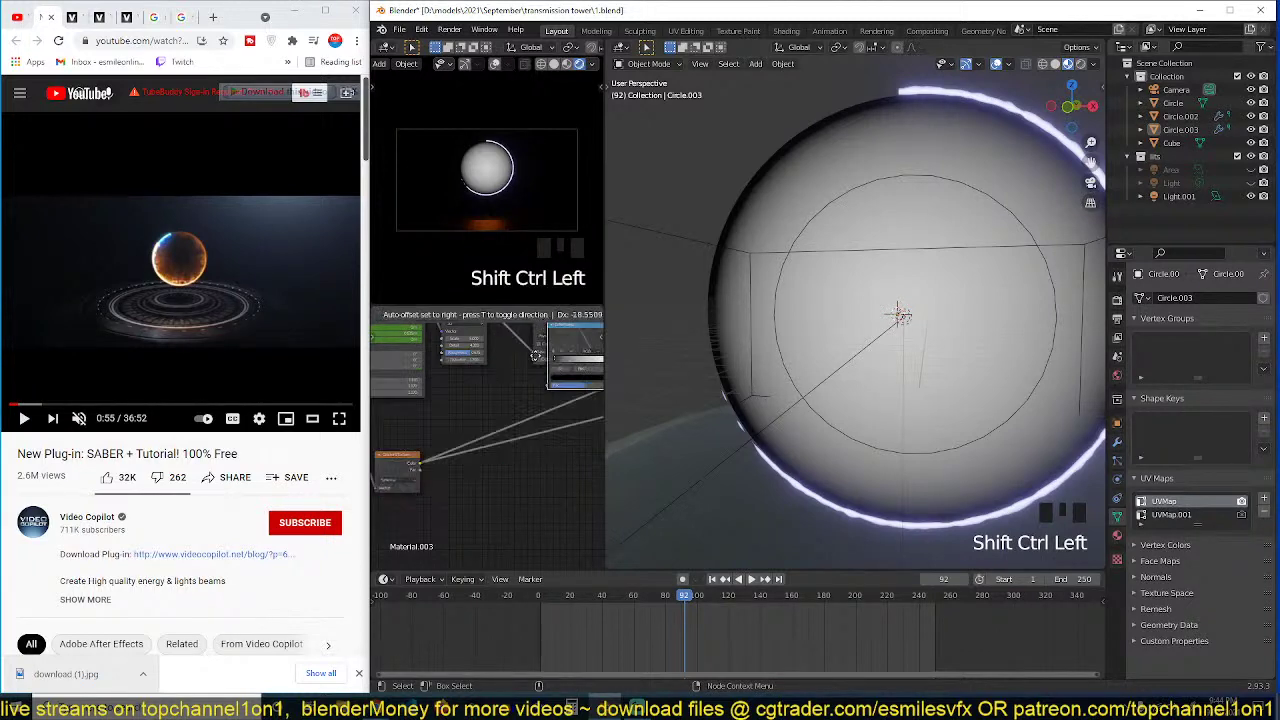
{"action": "scroll", "coordinate": [458, 465], "scroll_direction": "up", "scroll_amount": 1}
{"action": "left_click", "coordinate": [458, 465]}
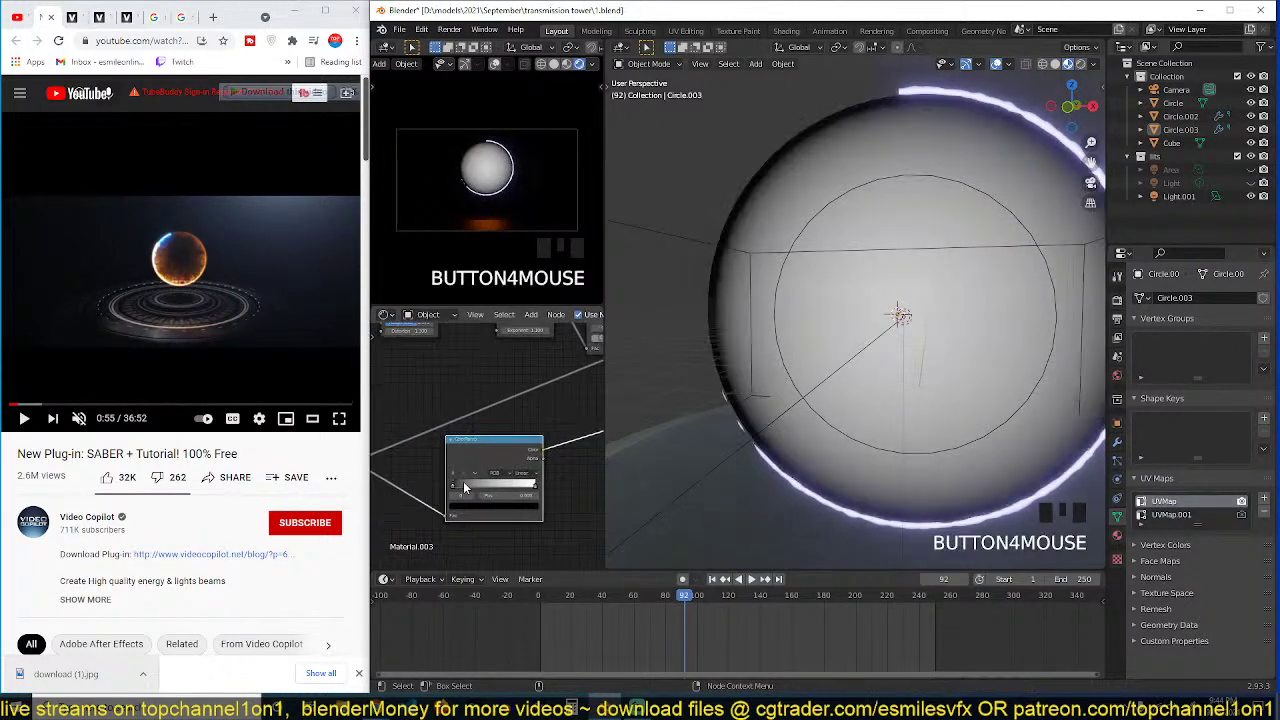
Step: Add a colour stop to the new ColorRamp, set Ease interpolation and move the black stop close to the ramp's start
{"action": "mouse_move", "coordinate": [464, 487]}
{"action": "left_mouse_down"}
{"action": "mouse_move", "coordinate": [502, 486]}
{"action": "mouse_move", "coordinate": [429, 487]}
{"action": "mouse_move", "coordinate": [473, 502]}
{"action": "left_mouse_up"}
{"action": "left_click", "coordinate": [453, 474]}
{"action": "scroll", "coordinate": [480, 480], "scroll_direction": "up", "scroll_amount": 2}
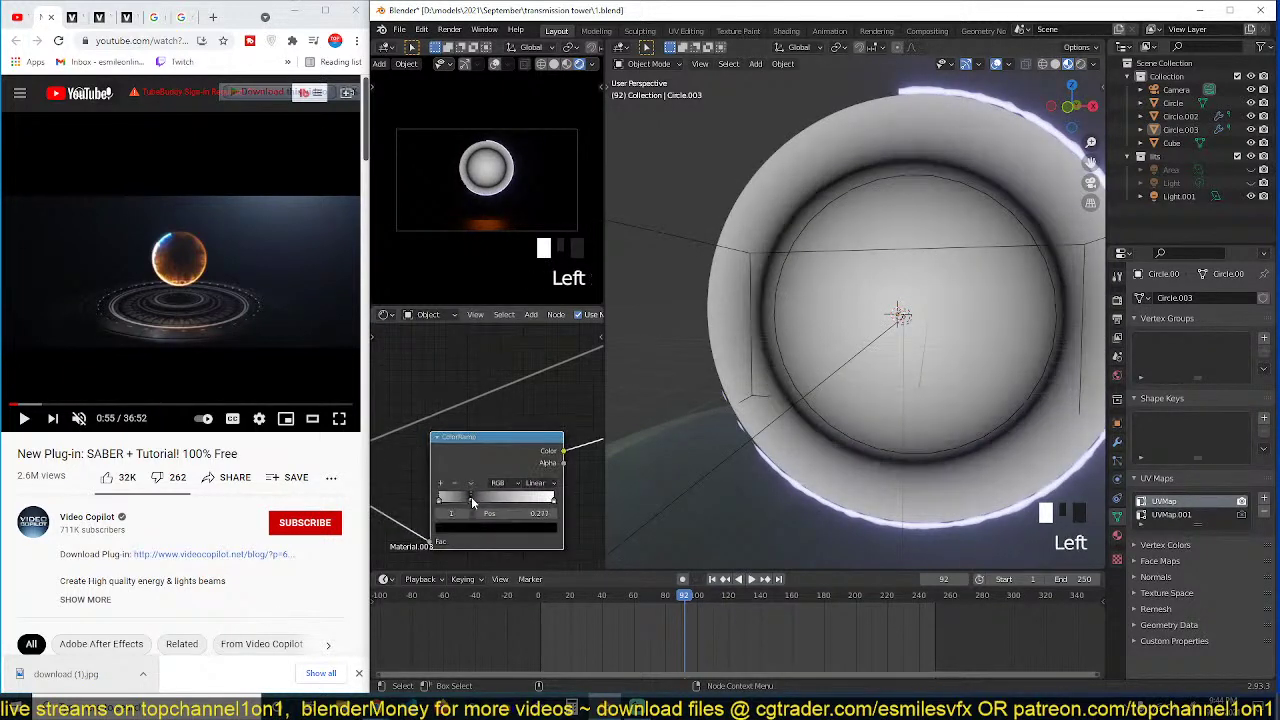
{"action": "left_click", "coordinate": [545, 497]}
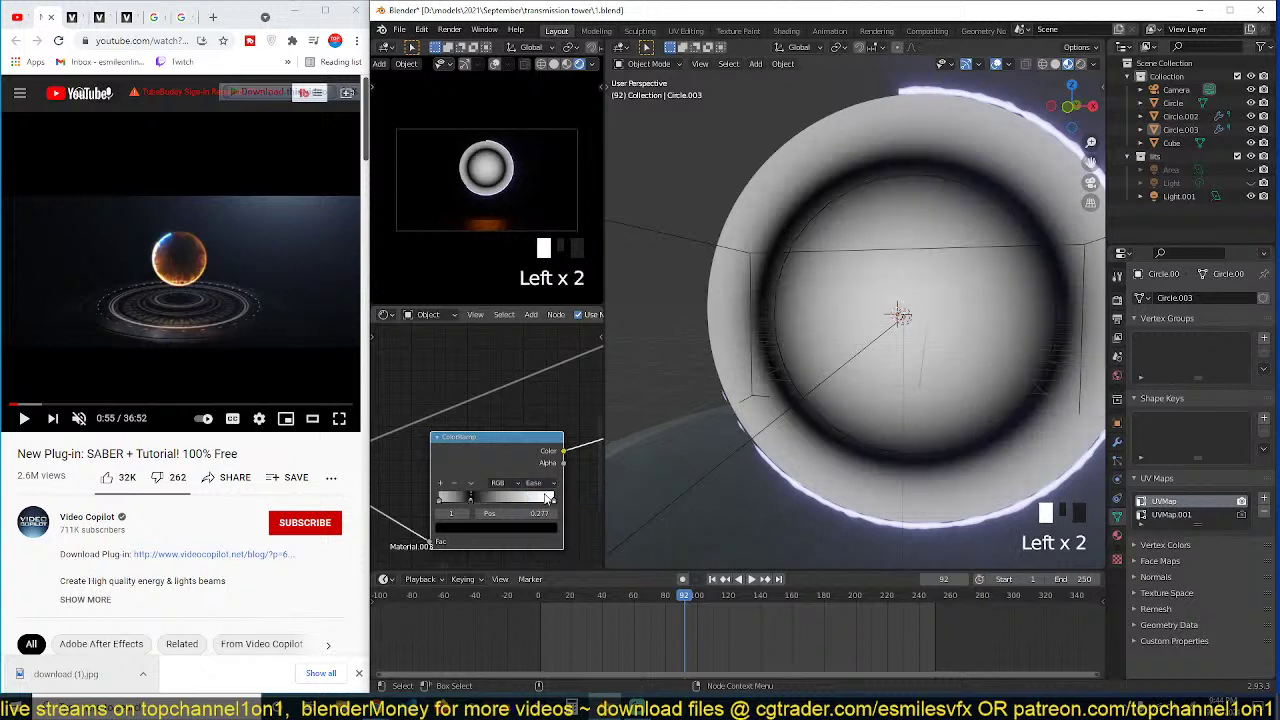
{"action": "left_click_drag", "start_coordinate": [478, 500], "coordinate": [448, 503]}
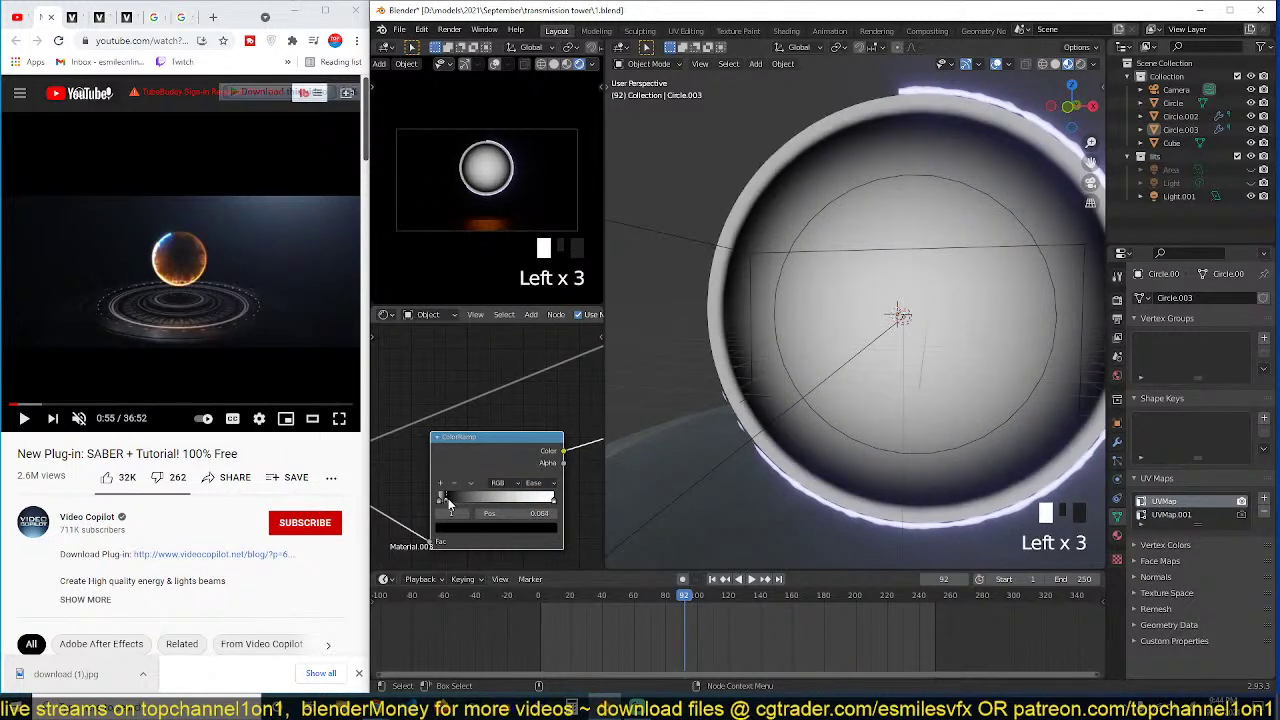
Step: Connect the new ColorRamp's Color output to the second colour input of the mix node after the noise ColorRamp
{"action": "scroll", "coordinate": [448, 503], "scroll_direction": "down", "scroll_amount": 4}
{"action": "left_click_drag", "start_coordinate": [474, 456], "coordinate": [544, 408]}
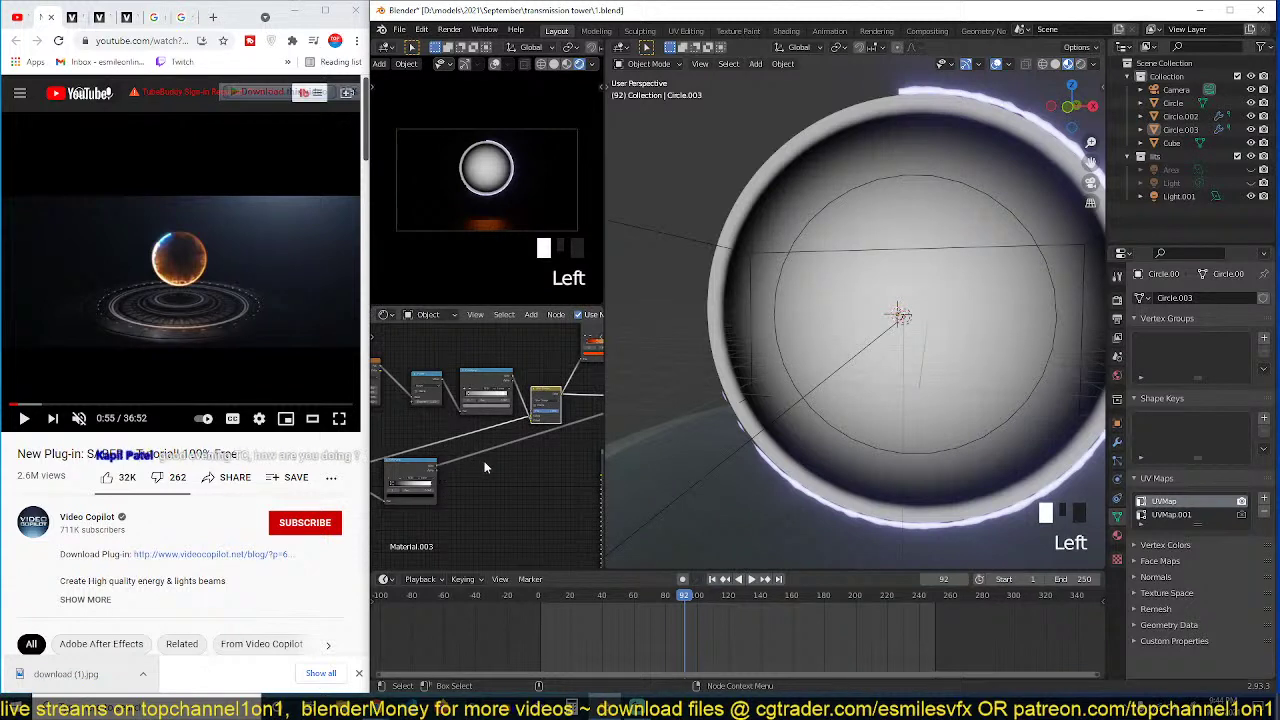
{"action": "scroll", "coordinate": [484, 467], "scroll_direction": "up", "scroll_amount": 2}
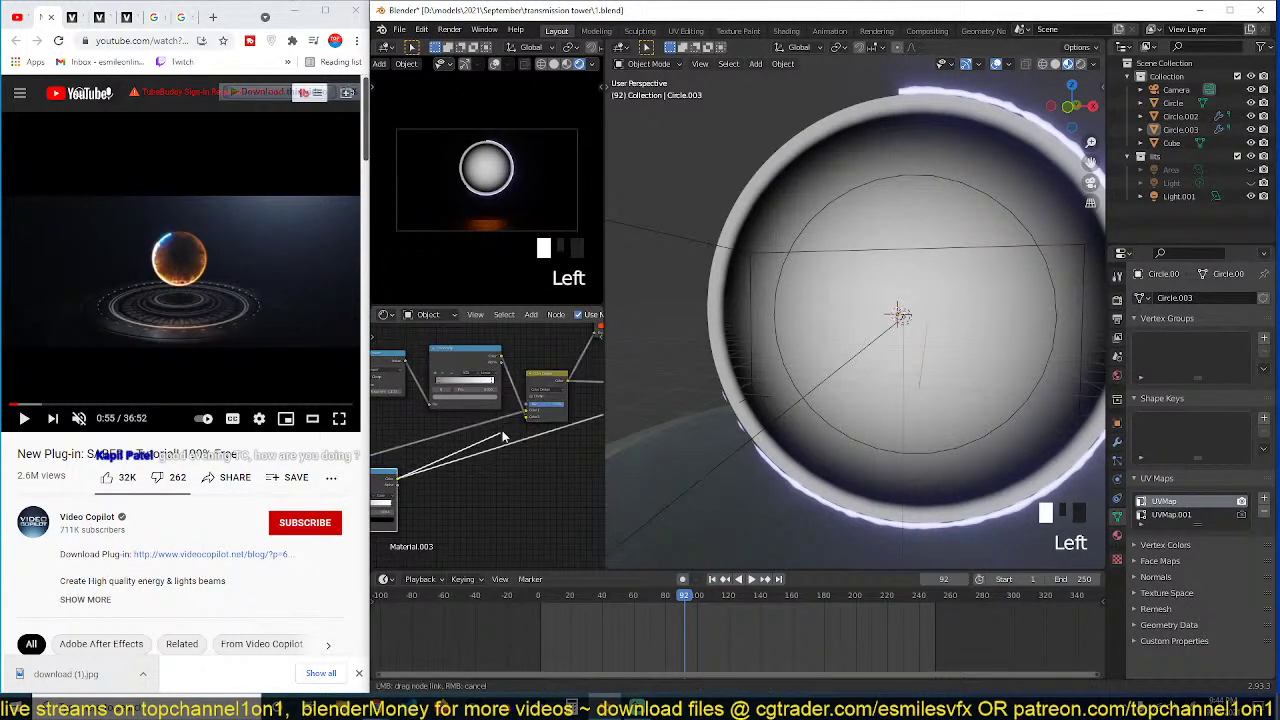
{"action": "left_click_drag", "start_coordinate": [528, 414], "coordinate": [528, 416]}
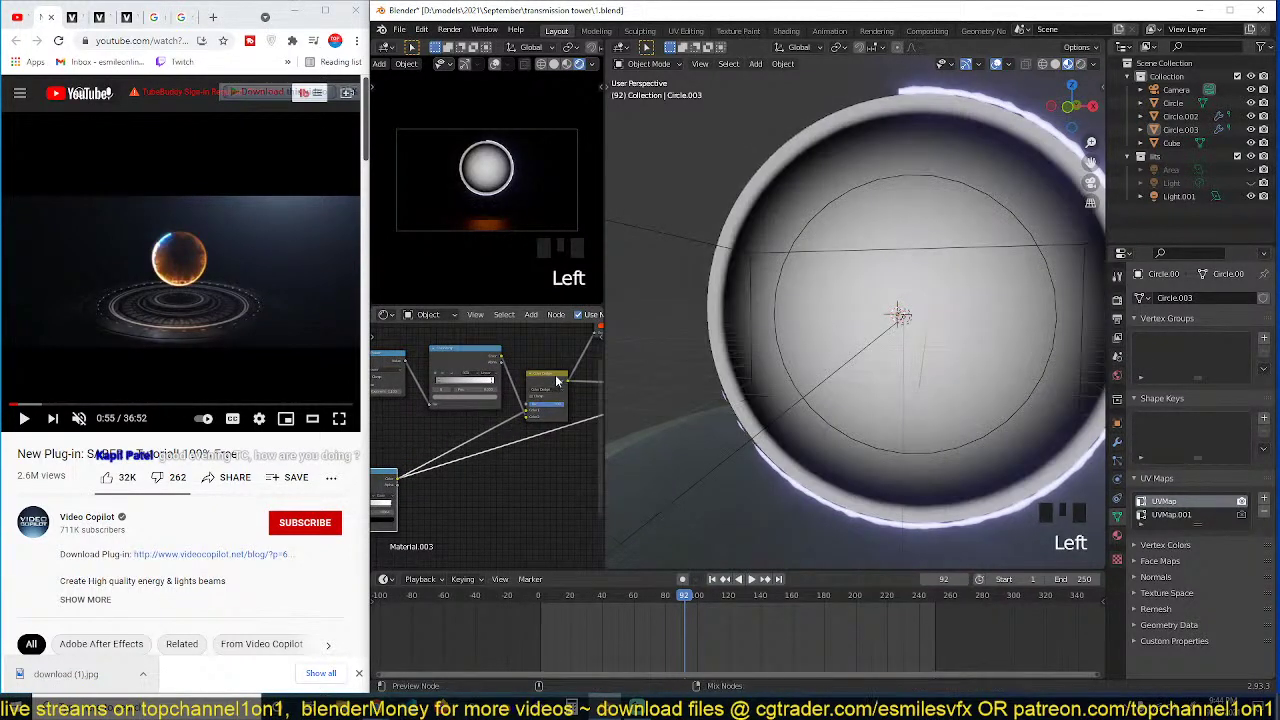
Step: Preview the colour mix node's result, and switch the ring back to the full Mix Shader output
{"action": "left_click", "coordinate": [565, 416], "text": "ctrl+shift"}
{"action": "middle_click_drag", "start_coordinate": [562, 423], "coordinate": [507, 442]}
{"action": "scroll", "coordinate": [497, 446], "scroll_direction": "down", "scroll_amount": 2}
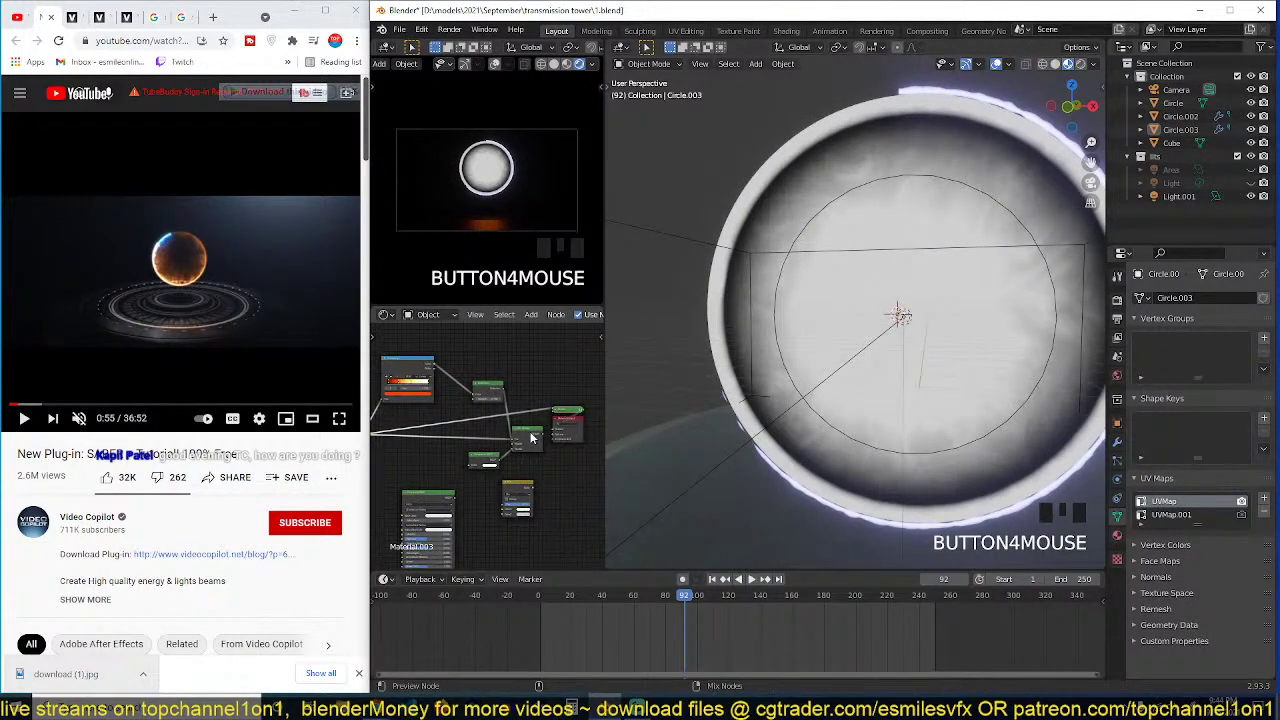
{"action": "left_click", "coordinate": [531, 437], "text": "ctrl+shift"}
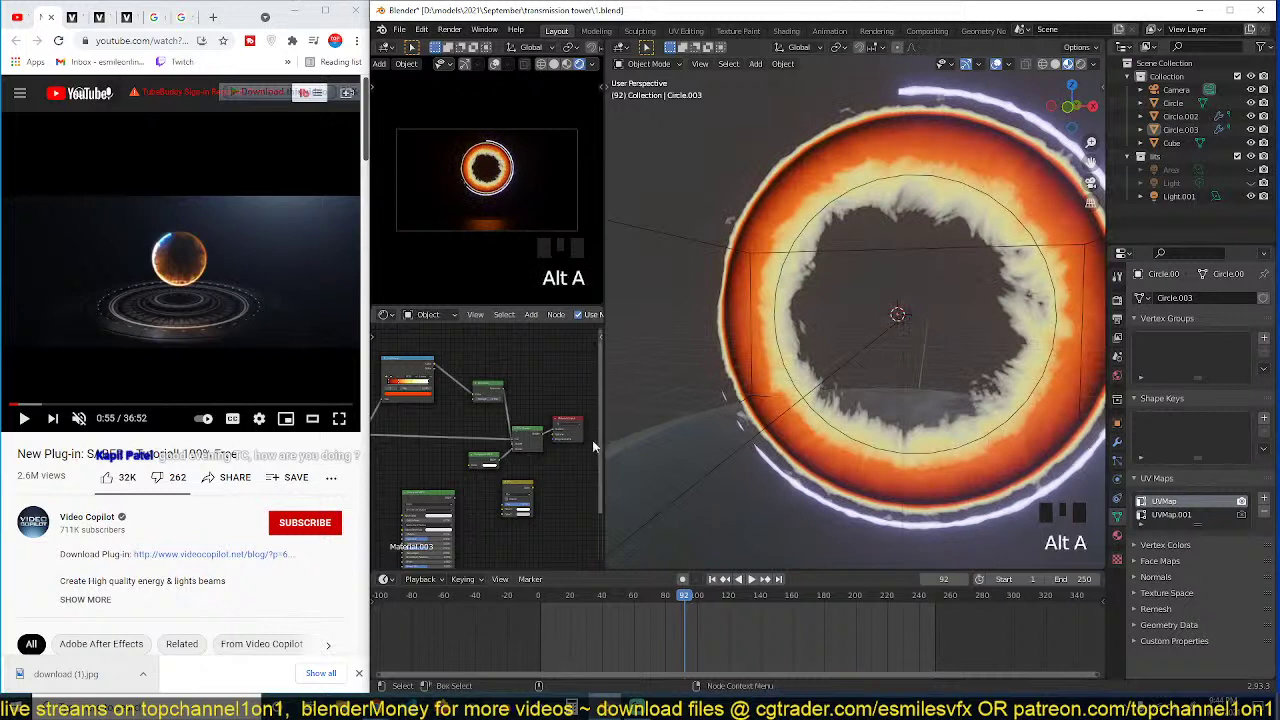
Step: Preview the colour mix node and the gradient's ColorRamp on the ring, and restore the full Mix Shader output
{"action": "middle_click_drag", "start_coordinate": [418, 484], "coordinate": [555, 446]}
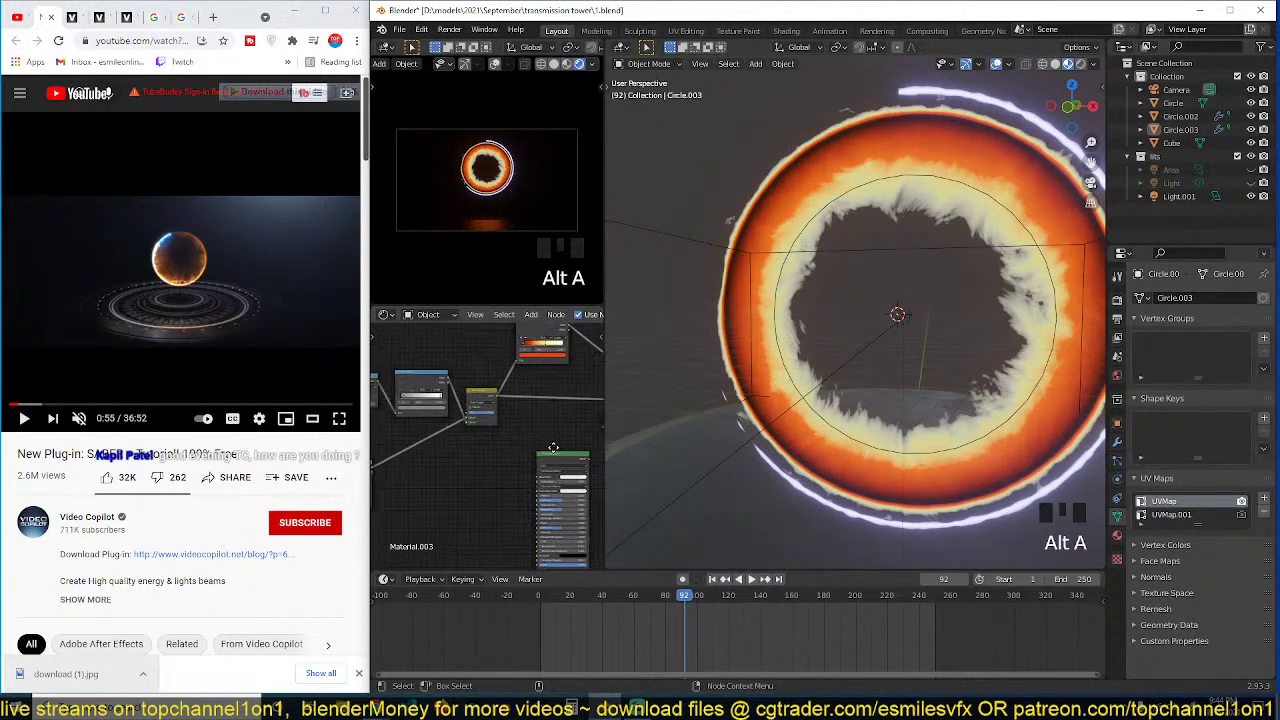
{"action": "scroll", "coordinate": [502, 448], "scroll_direction": "up", "scroll_amount": 2}
{"action": "mouse_move", "coordinate": [446, 443]}
{"action": "middle_mouse_down"}
{"action": "mouse_move", "coordinate": [512, 442]}
{"action": "mouse_move", "coordinate": [463, 460]}
{"action": "middle_mouse_up"}
{"action": "scroll", "coordinate": [472, 436], "scroll_direction": "up", "scroll_amount": 1}
{"action": "middle_click_drag", "start_coordinate": [476, 409], "coordinate": [464, 427]}
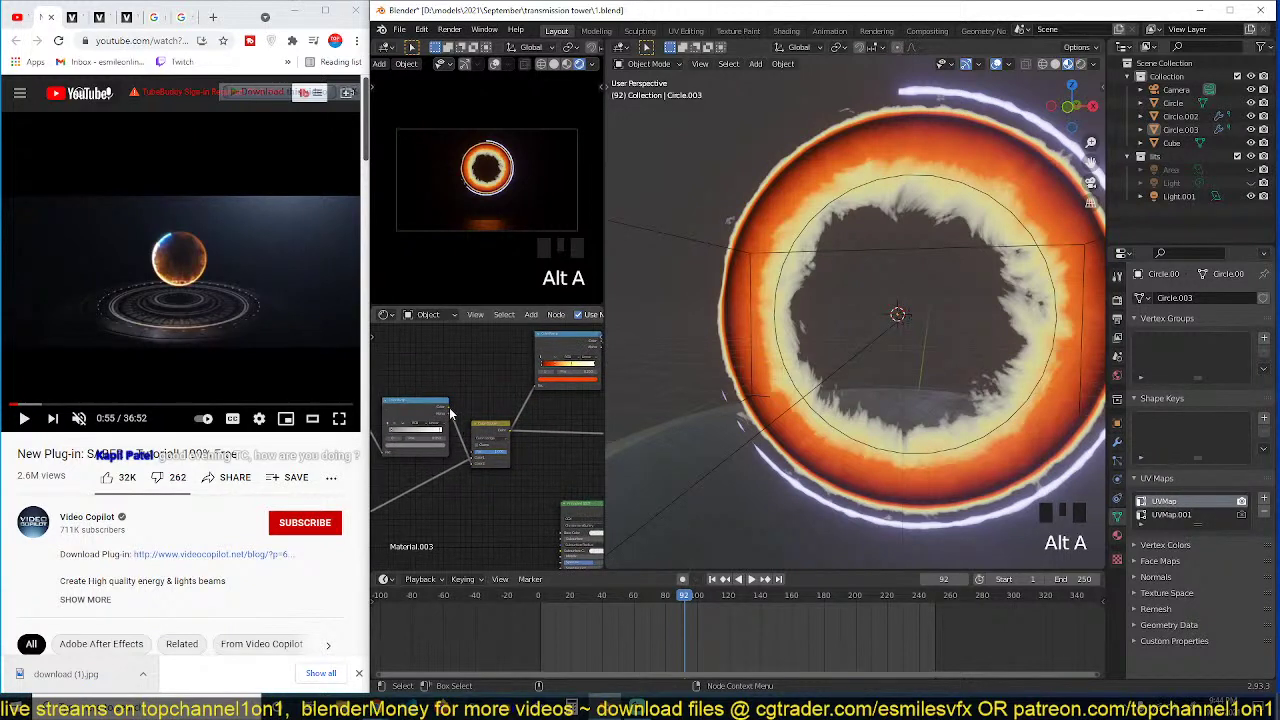
{"action": "left_click", "coordinate": [490, 429], "text": "ctrl+shift"}
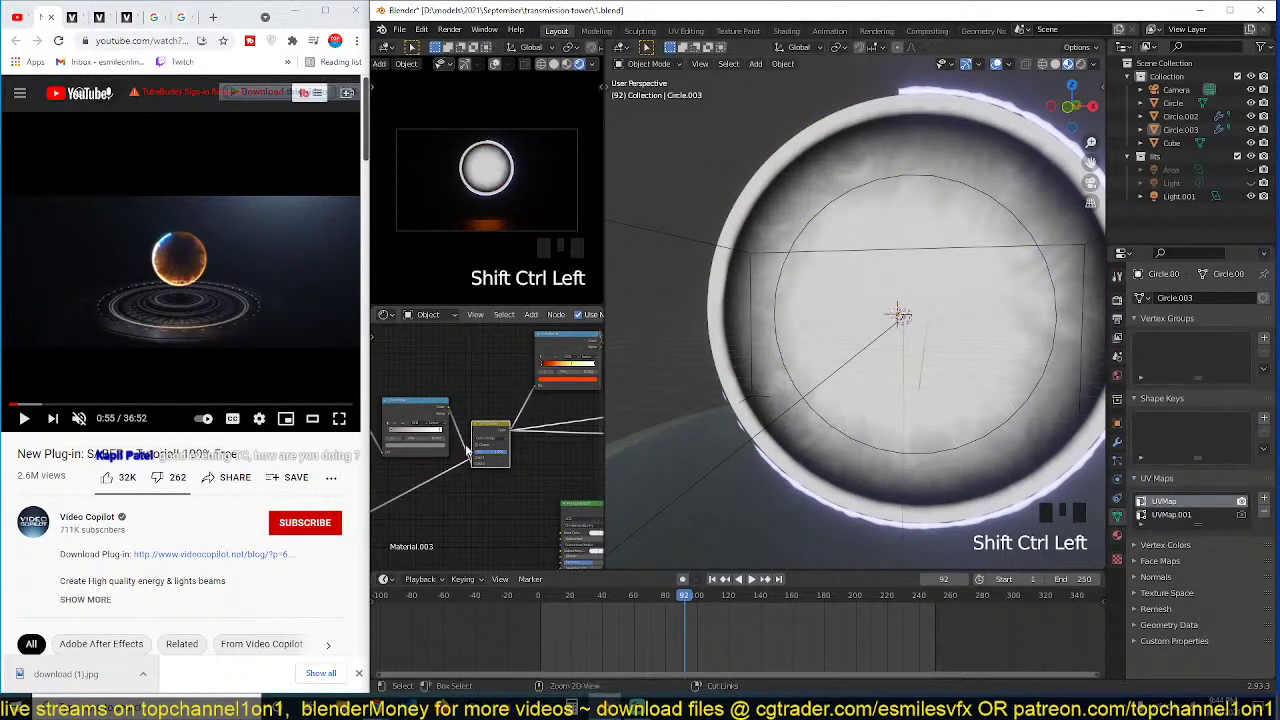
{"action": "middle_click_drag", "start_coordinate": [467, 450], "coordinate": [533, 408]}
{"action": "left_click", "coordinate": [400, 479], "text": "ctrl+shift"}
{"action": "mouse_move", "coordinate": [417, 488]}
{"action": "middle_mouse_down"}
{"action": "mouse_move", "coordinate": [501, 447]}
{"action": "mouse_move", "coordinate": [437, 479]}
{"action": "middle_mouse_up"}
{"action": "scroll", "coordinate": [510, 446], "scroll_direction": "up", "scroll_amount": 1}
{"action": "scroll", "coordinate": [527, 444], "scroll_direction": "down", "scroll_amount": 2}
{"action": "scroll", "coordinate": [437, 479], "scroll_direction": "down", "scroll_amount": 2}
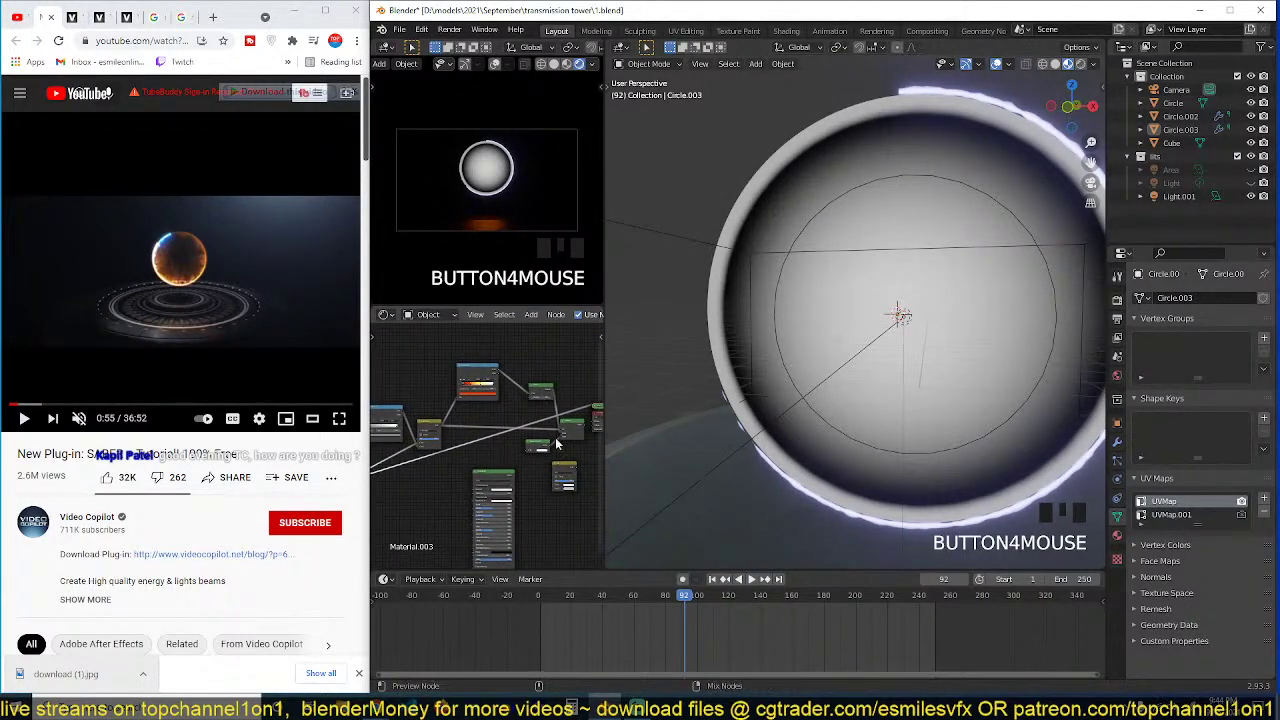
{"action": "left_click", "coordinate": [571, 428], "text": "ctrl+shift"}
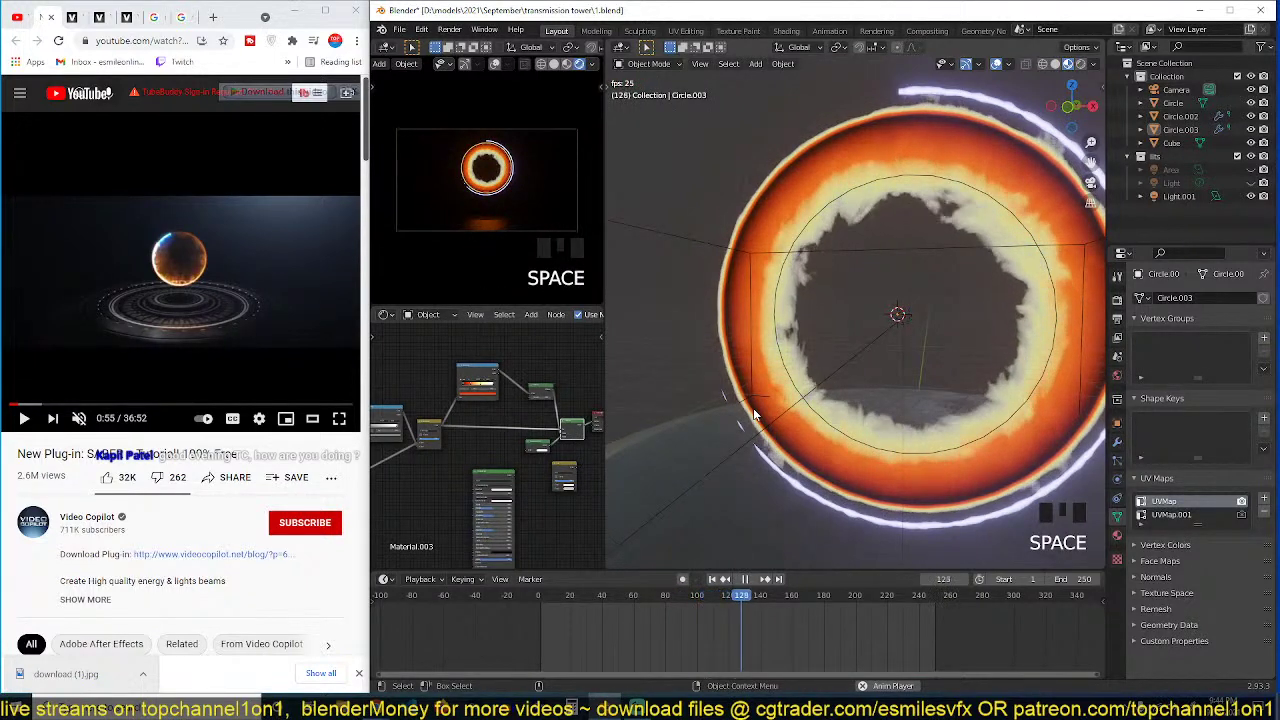
Step: Play the animation in short bursts to check how the flames move around the ring's inner edge
{"action": "key", "text": "space"}
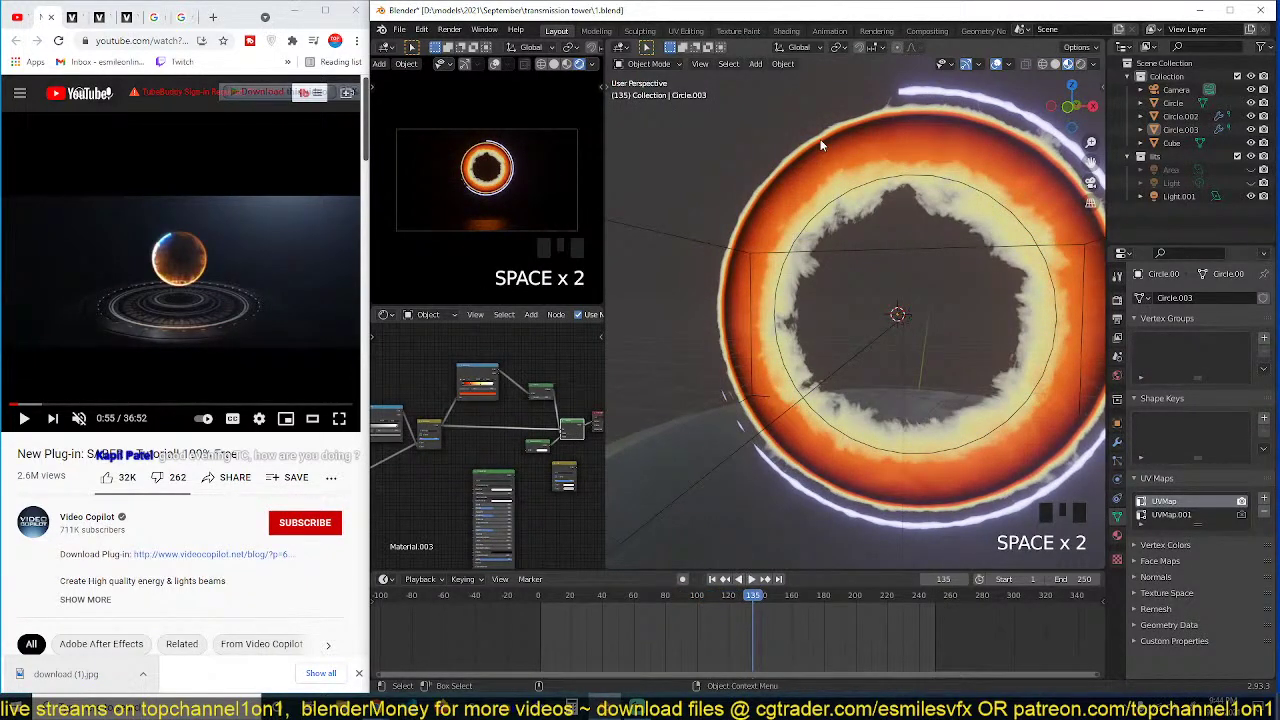
{"action": "key", "text": "space"}
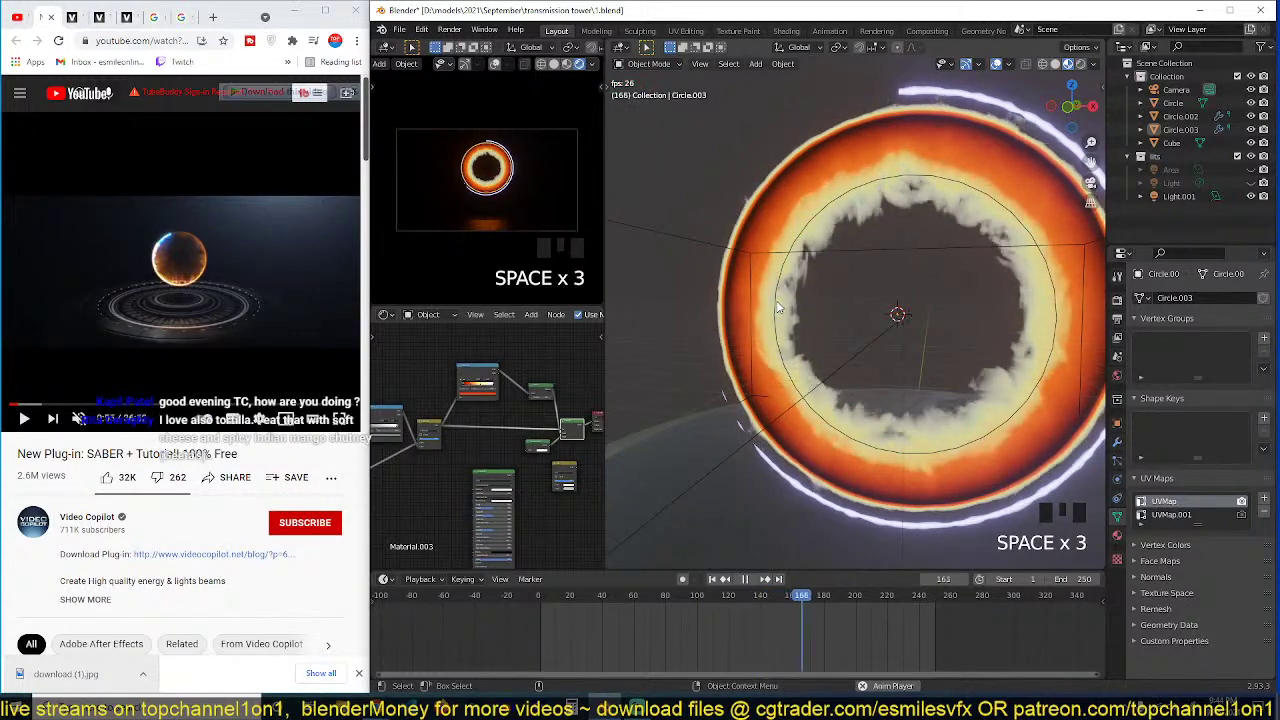
{"action": "key", "text": "space"}
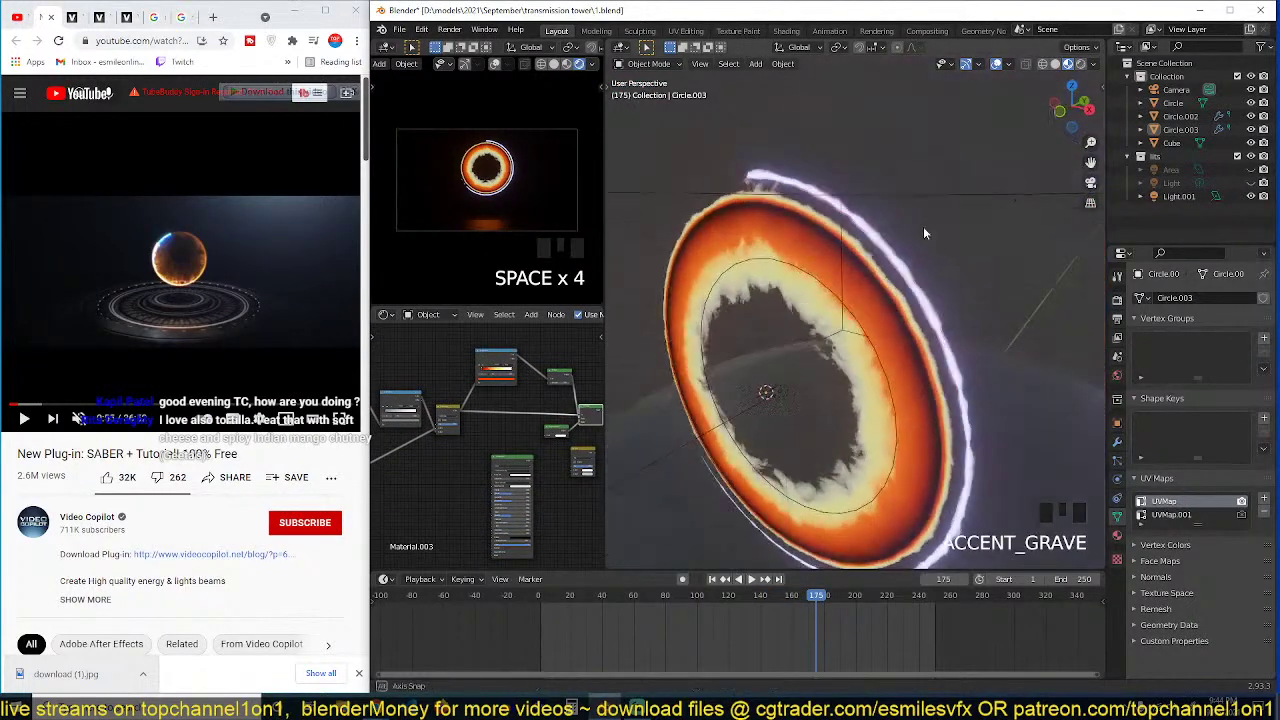
Step: Scale the glowing outer ring down to hug the fire ring's edge, and shift it slightly along global Y
{"action": "key", "text": "grave"}
{"action": "left_click", "coordinate": [883, 252]}
{"action": "key", "text": "s"}
{"action": "left_click", "coordinate": [872, 268]}
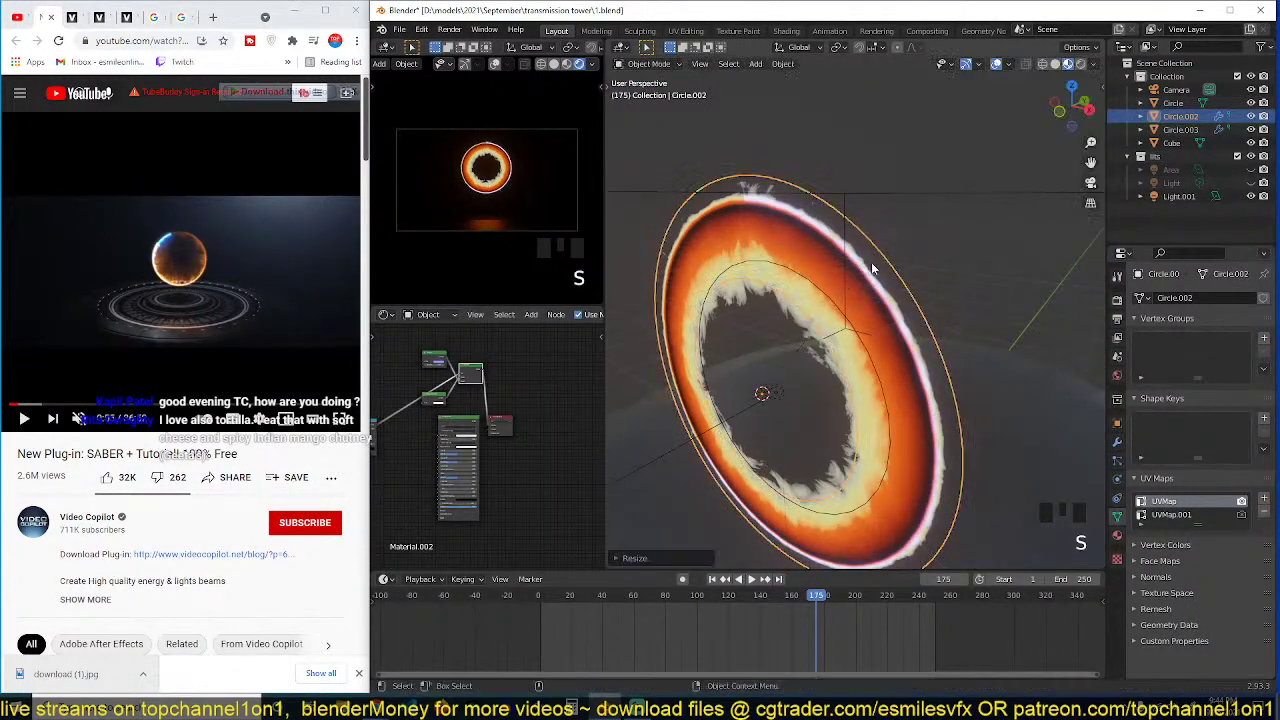
{"action": "key", "text": "grave"}
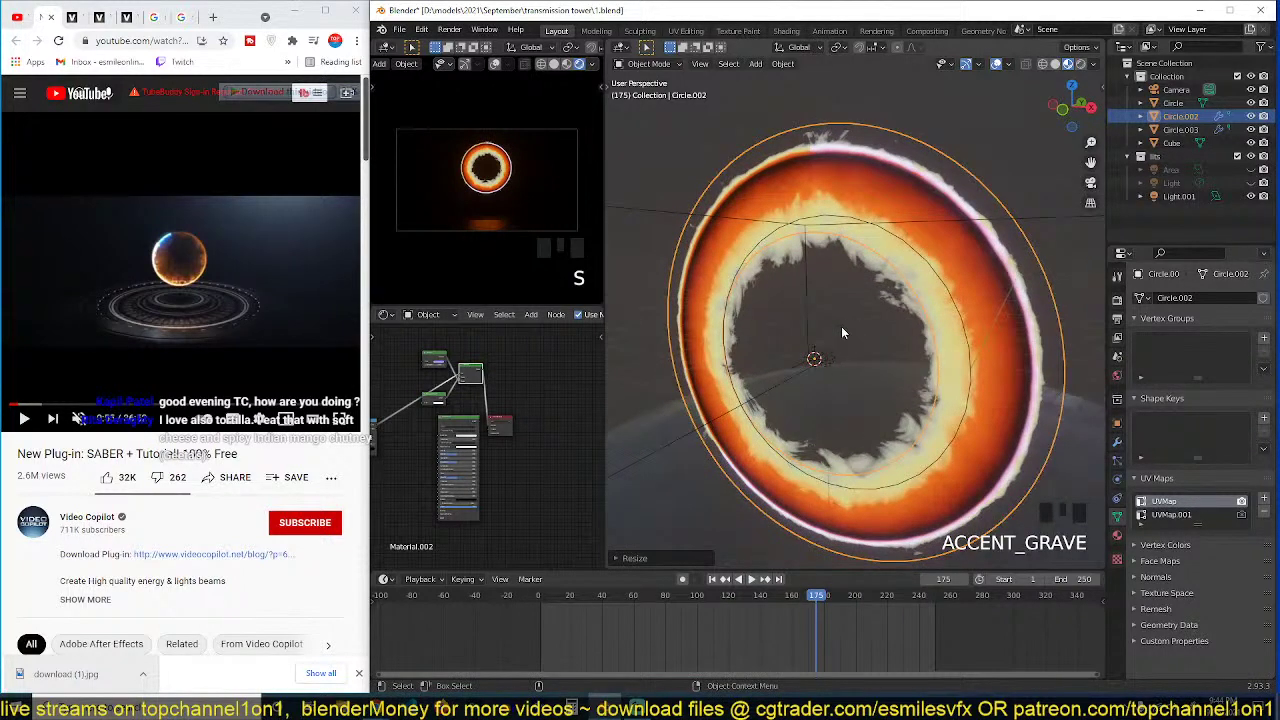
{"action": "key", "text": "g"}
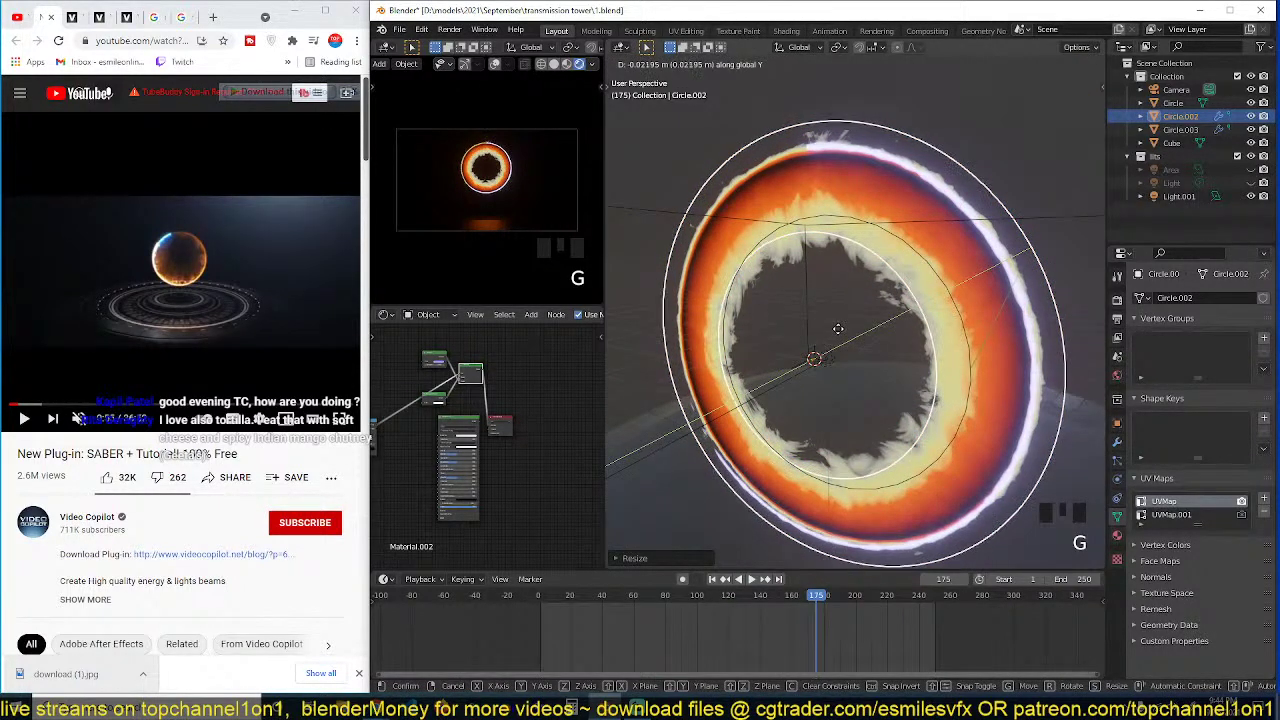
{"action": "key", "text": "alt+a"}
Step: On the fire ring's material, darken the noise ColorRamp's dark stop and set its light stop's value to 1.0 white
{"action": "left_click", "coordinate": [856, 312]}
{"action": "key", "text": "grave"}
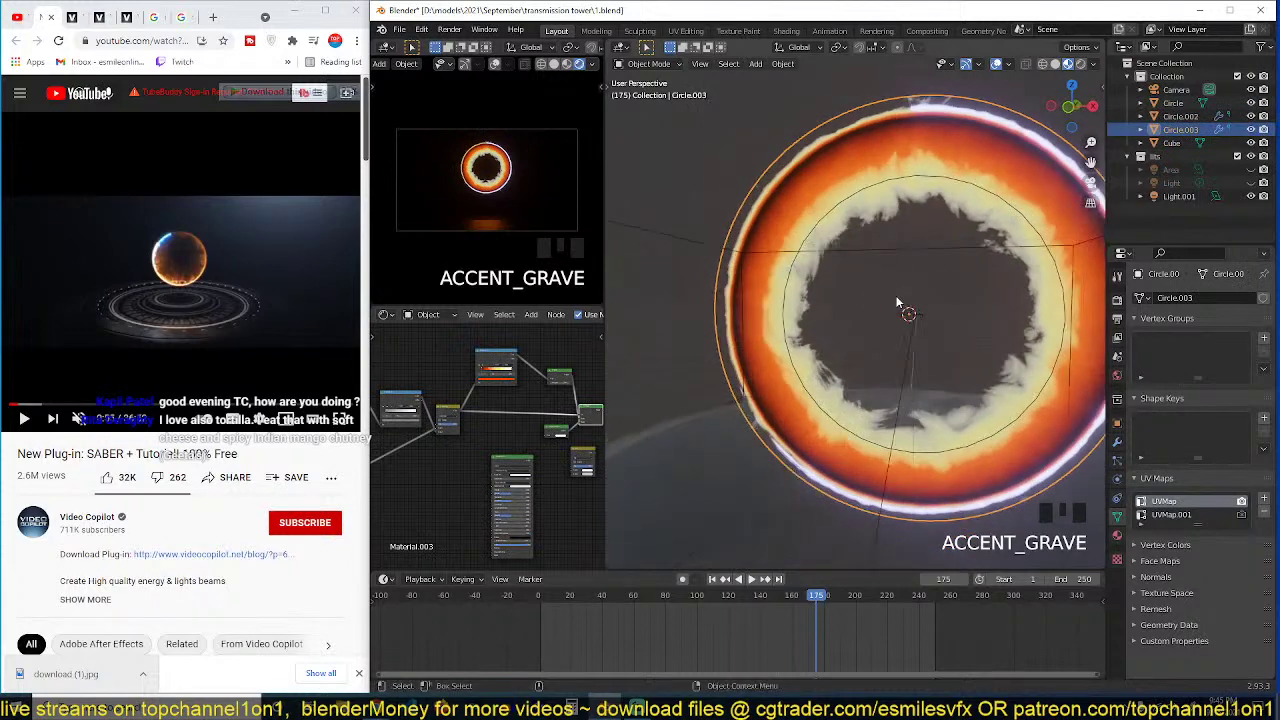
{"action": "scroll", "coordinate": [522, 440], "scroll_direction": "up", "scroll_amount": 5}
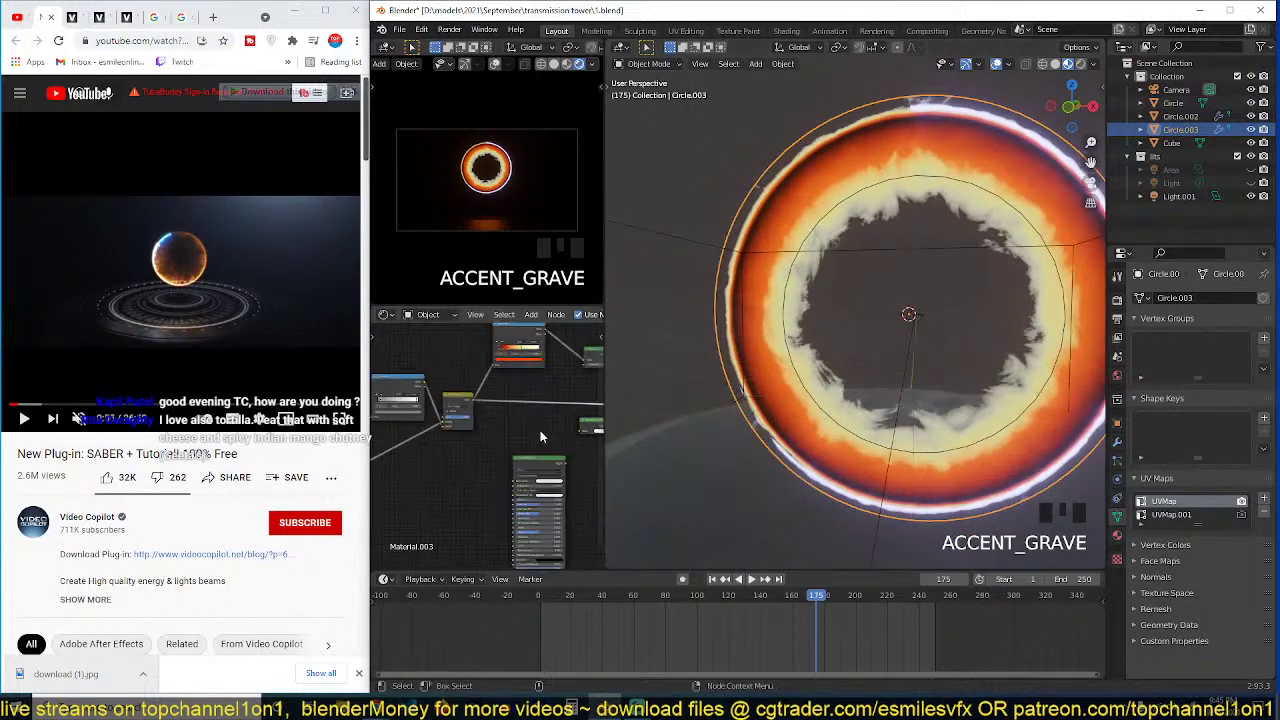
{"action": "left_click", "coordinate": [489, 453]}
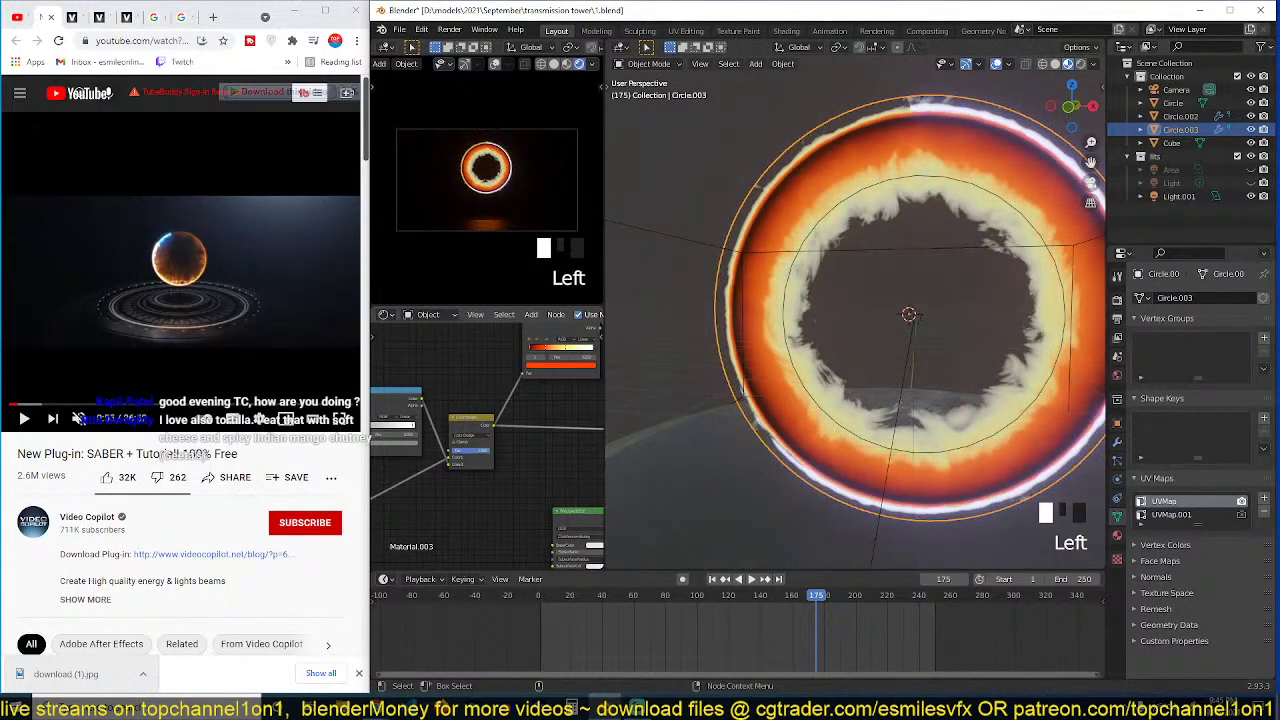
{"action": "middle_click_drag", "start_coordinate": [411, 473], "coordinate": [504, 468]}
{"action": "scroll", "coordinate": [487, 420], "scroll_direction": "up", "scroll_amount": 3}
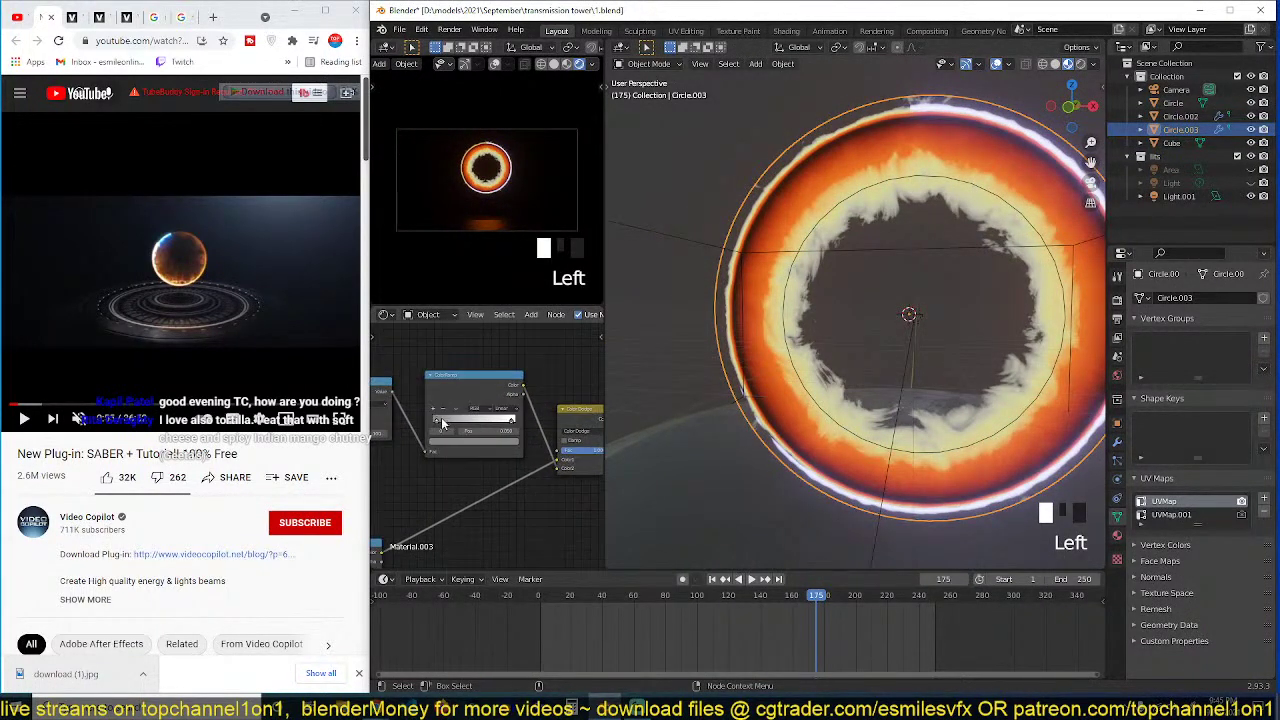
{"action": "mouse_move", "coordinate": [442, 420]}
{"action": "left_mouse_down"}
{"action": "mouse_move", "coordinate": [475, 424]}
{"action": "mouse_move", "coordinate": [446, 425]}
{"action": "left_mouse_up"}
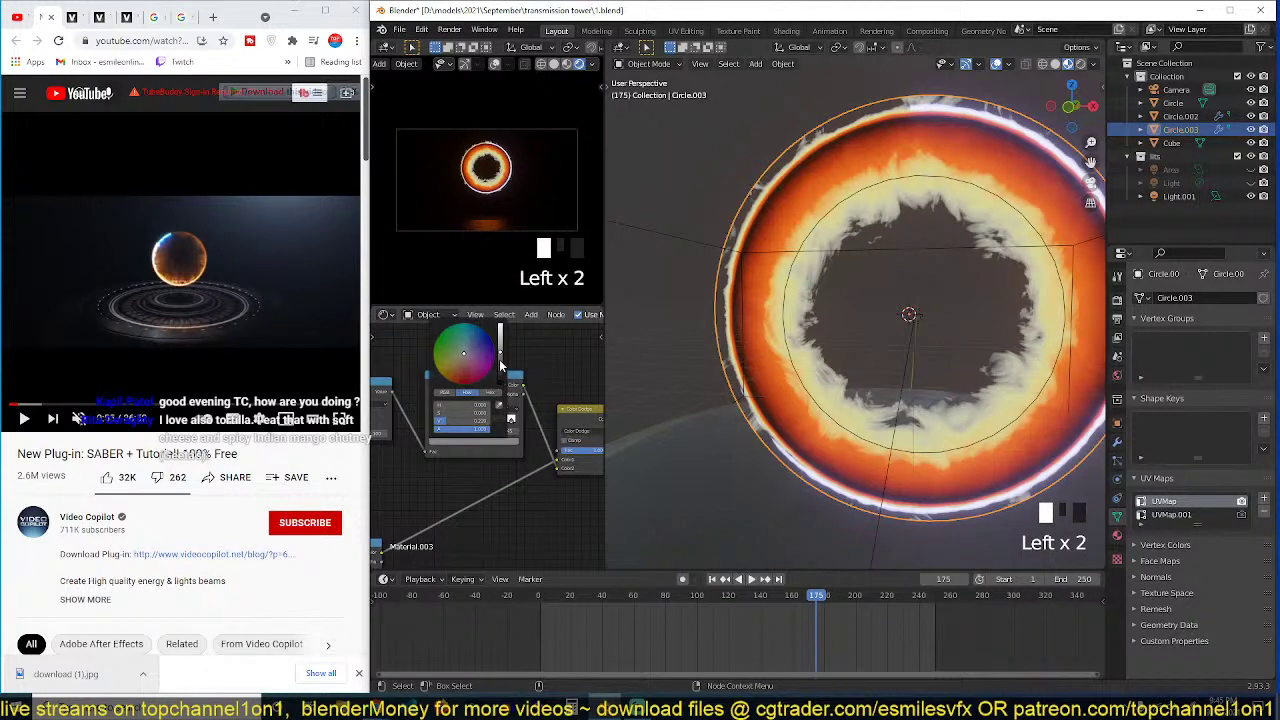
{"action": "left_click_drag", "start_coordinate": [501, 365], "coordinate": [476, 428]}
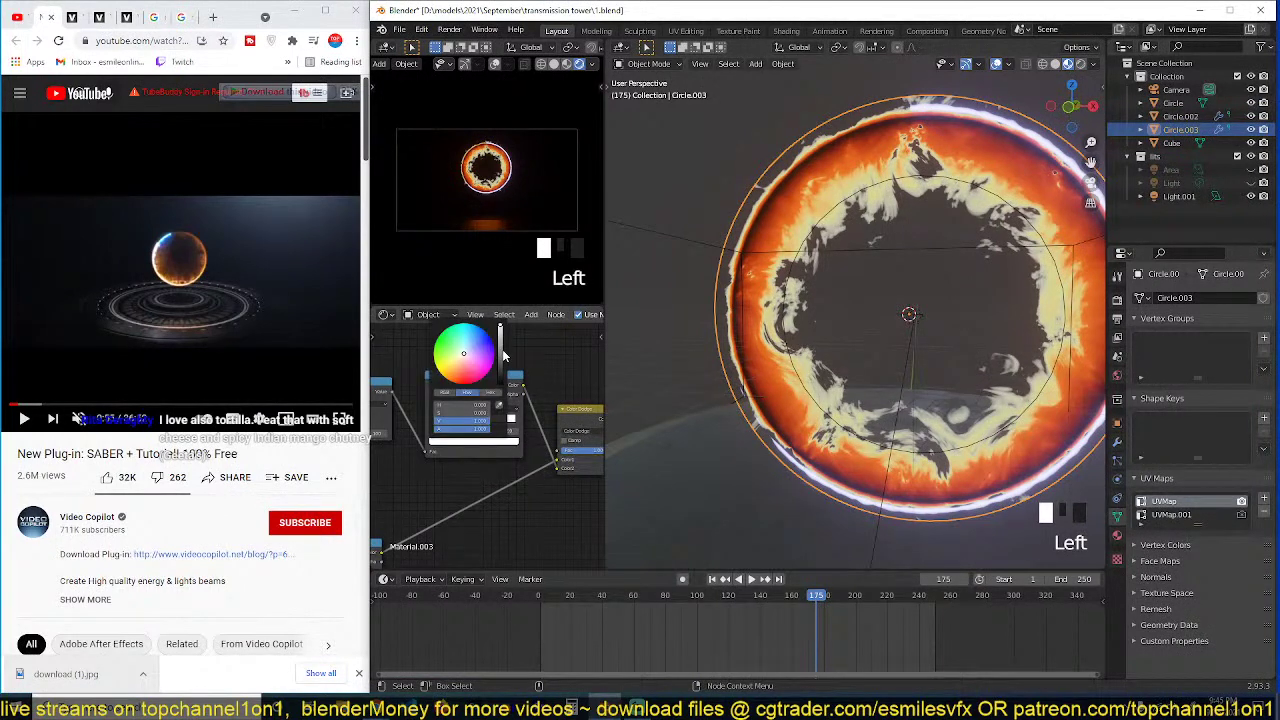
{"action": "mouse_move", "coordinate": [502, 331]}
{"action": "left_mouse_down"}
{"action": "mouse_move", "coordinate": [502, 354]}
{"action": "mouse_move", "coordinate": [500, 325]}
{"action": "left_mouse_up"}
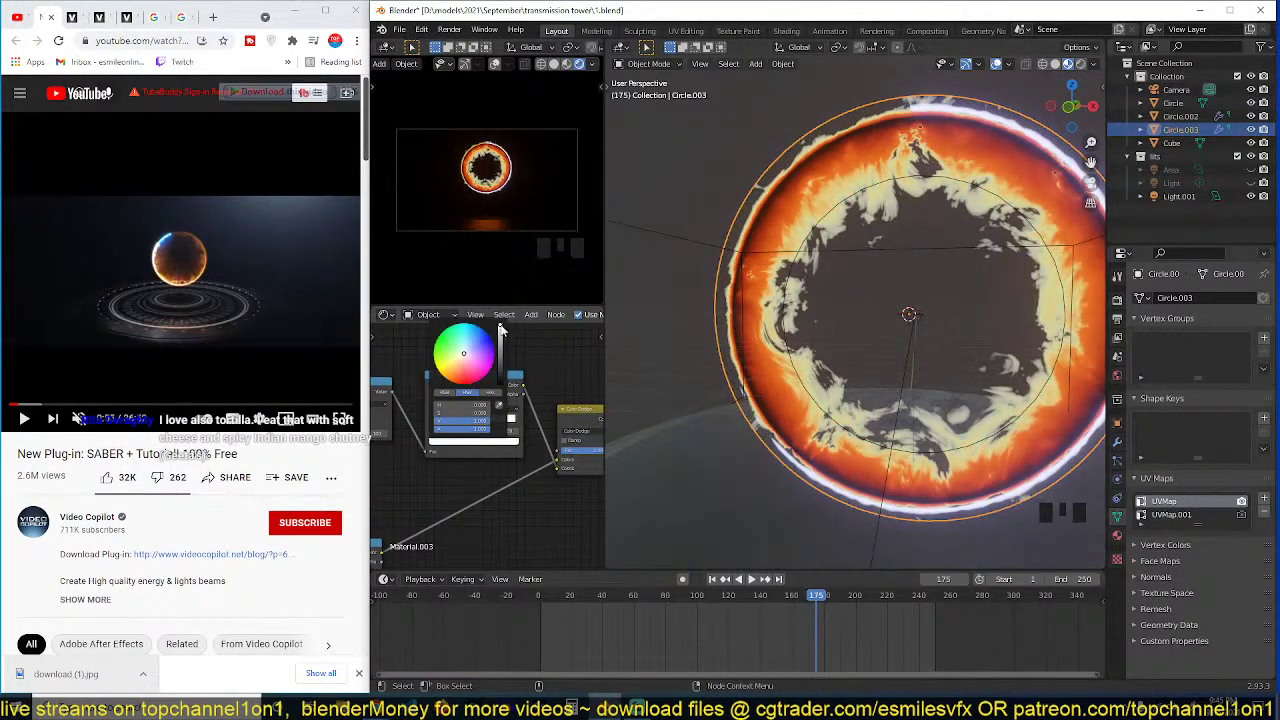
Step: Set the dark stop of the gradient's ColorRamp to black
{"action": "middle_click_drag", "start_coordinate": [527, 500], "coordinate": [558, 412]}
{"action": "scroll", "coordinate": [511, 440], "scroll_direction": "up", "scroll_amount": 2}
{"action": "left_click_drag", "start_coordinate": [527, 455], "coordinate": [451, 457]}
{"action": "left_click", "coordinate": [463, 473]}
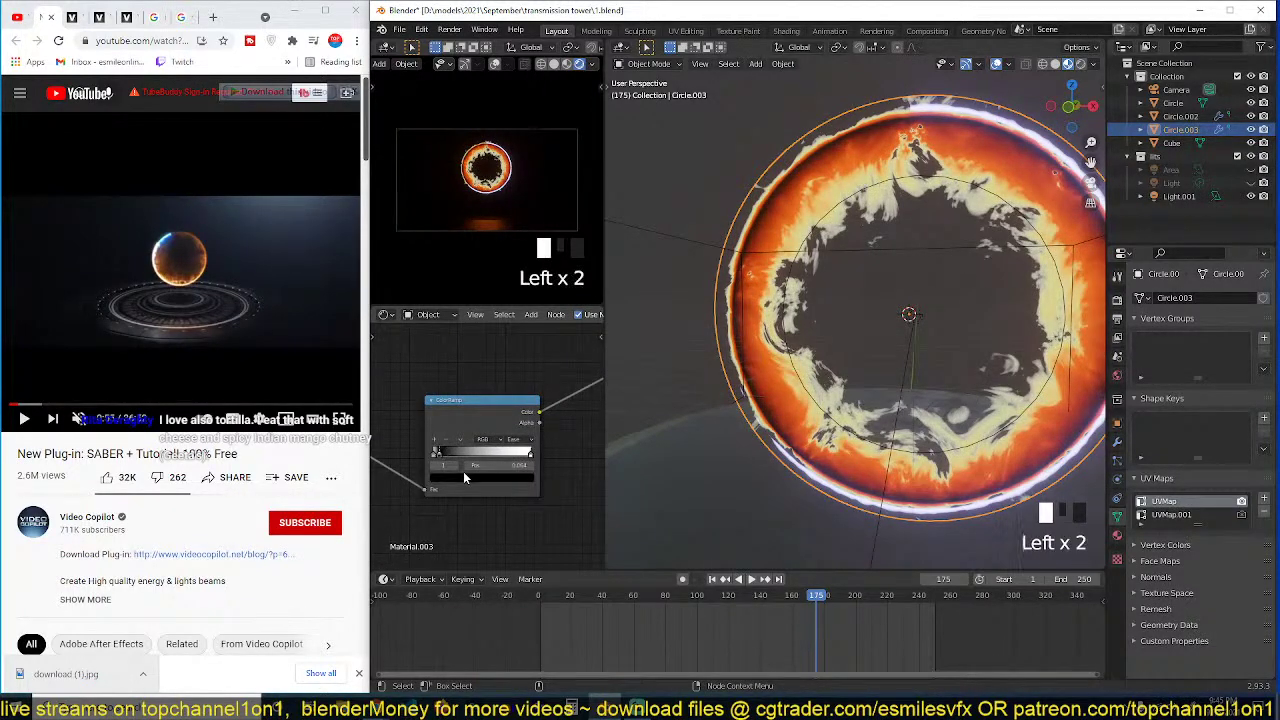
{"action": "mouse_move", "coordinate": [512, 405]}
{"action": "left_mouse_down"}
{"action": "mouse_move", "coordinate": [512, 372]}
{"action": "mouse_move", "coordinate": [512, 404]}
{"action": "left_mouse_up"}
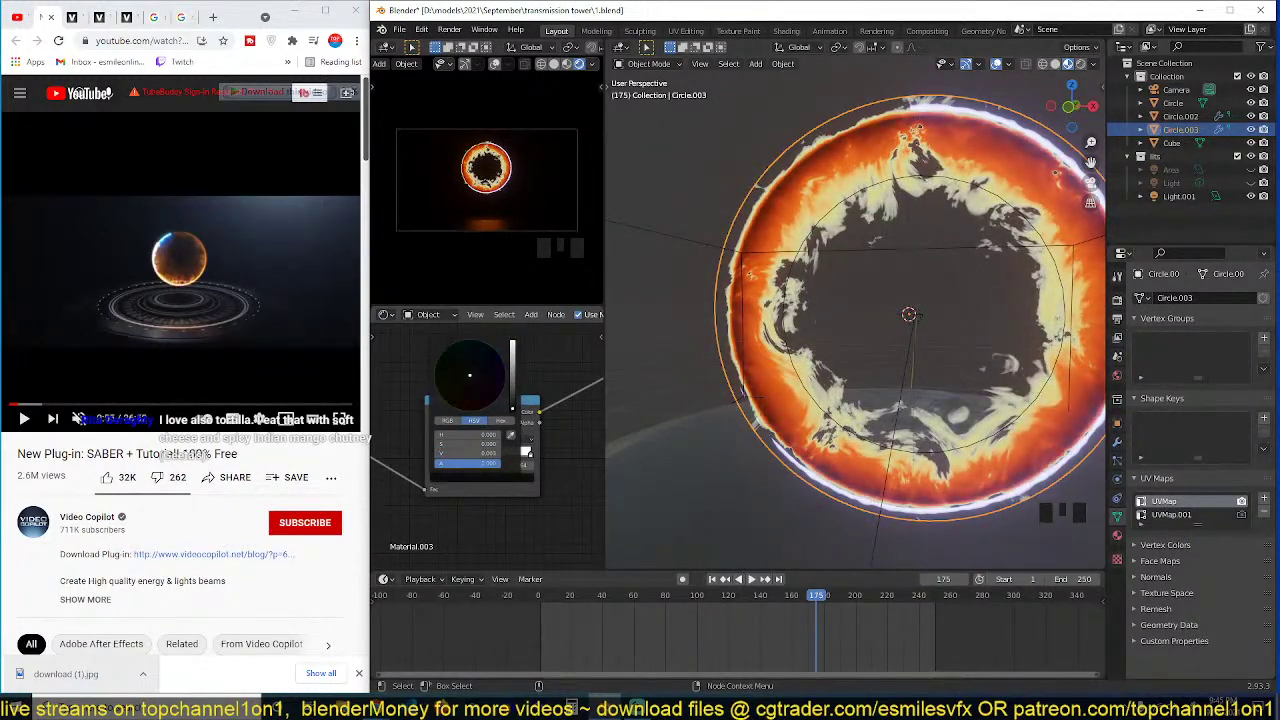
Step: Play the animation and examine the higher-contrast flames from a distance and close to the ring's upper edge
{"action": "scroll", "coordinate": [828, 398], "scroll_direction": "down", "scroll_amount": 3}
{"action": "middle_click_drag", "start_coordinate": [868, 385], "coordinate": [847, 398]}
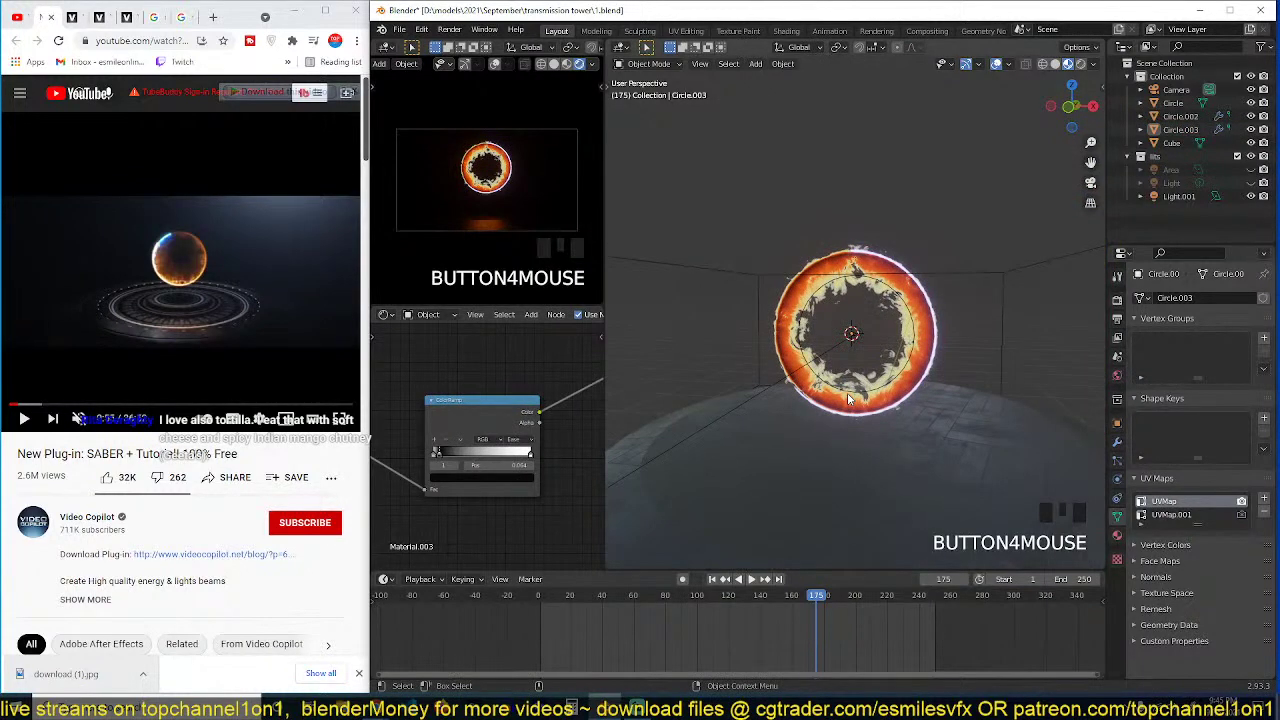
{"action": "scroll", "coordinate": [848, 398], "scroll_direction": "up", "scroll_amount": 2}
{"action": "key", "text": "space"}
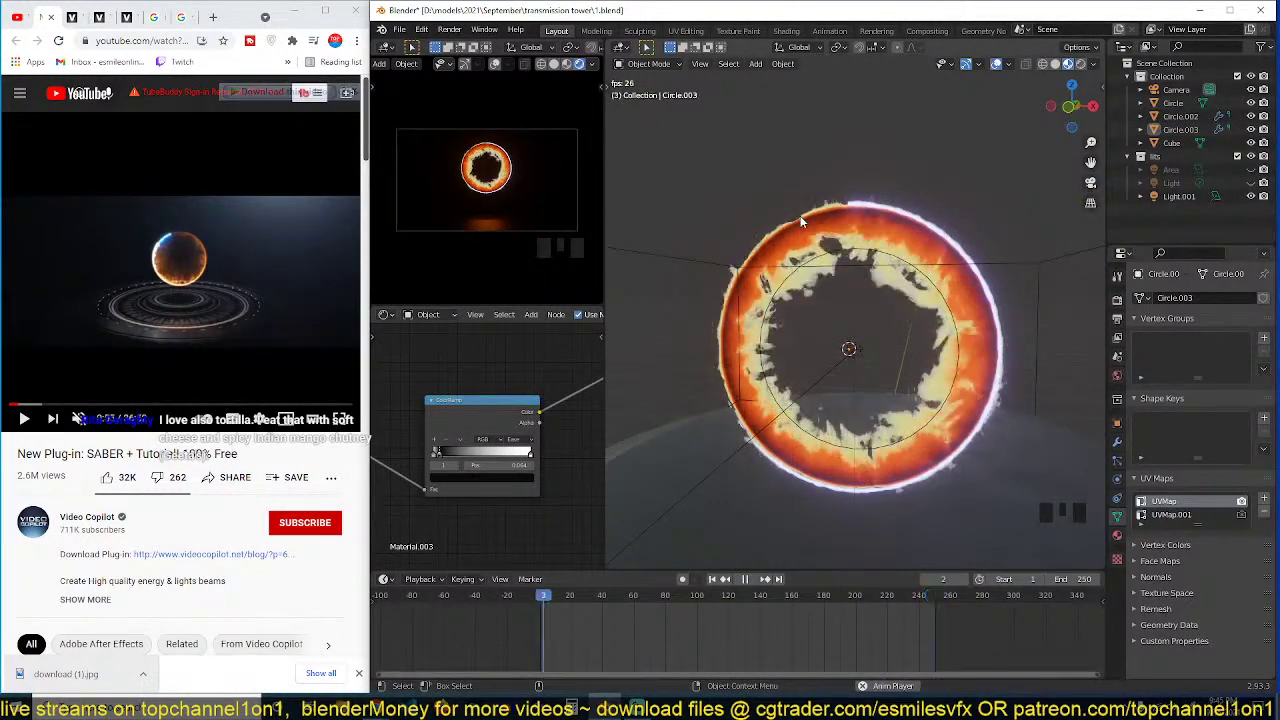
{"action": "scroll", "coordinate": [803, 214], "scroll_direction": "up", "scroll_amount": 4}
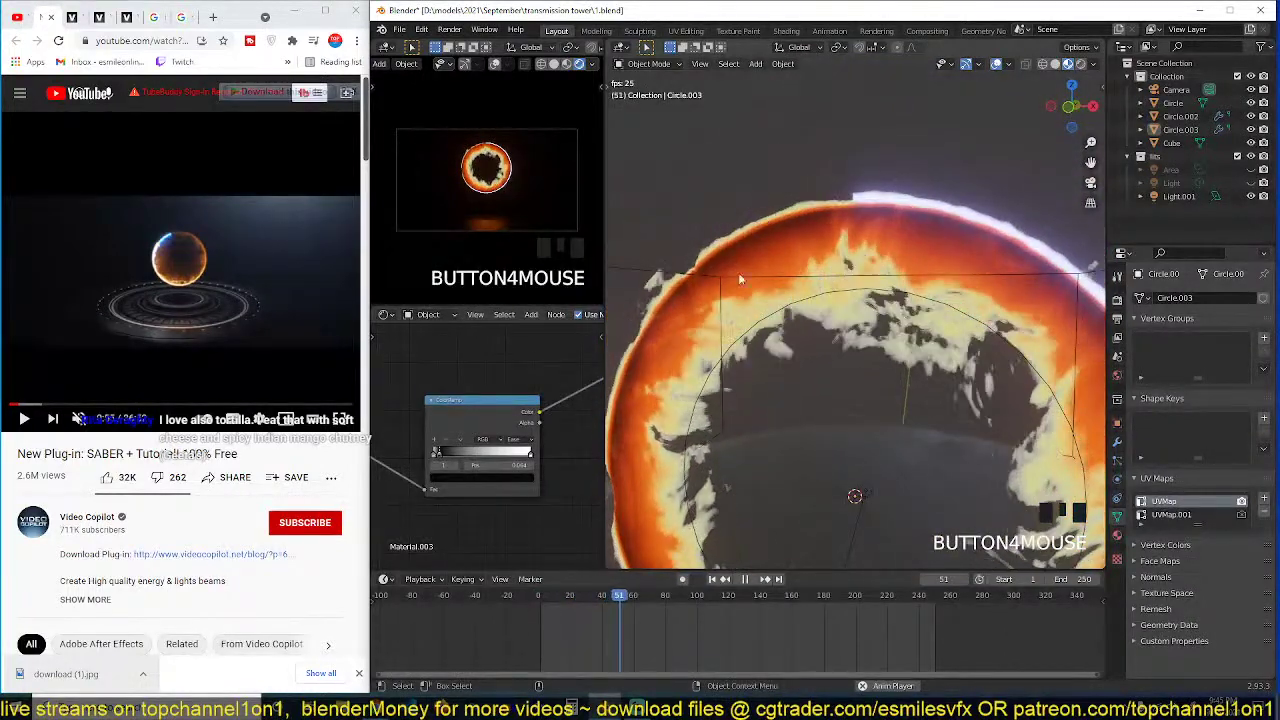
{"action": "key", "text": "space"}
Step: Set the strength of the fire material's Emission node to 5
{"action": "mouse_move", "coordinate": [572, 407]}
{"action": "middle_mouse_down"}
{"action": "mouse_move", "coordinate": [470, 446]}
{"action": "mouse_move", "coordinate": [471, 477]}
{"action": "middle_mouse_up"}
{"action": "scroll", "coordinate": [495, 446], "scroll_direction": "down", "scroll_amount": 3}
{"action": "scroll", "coordinate": [470, 446], "scroll_direction": "up", "scroll_amount": 4}
{"action": "scroll", "coordinate": [513, 410], "scroll_direction": "up", "scroll_amount": 1}
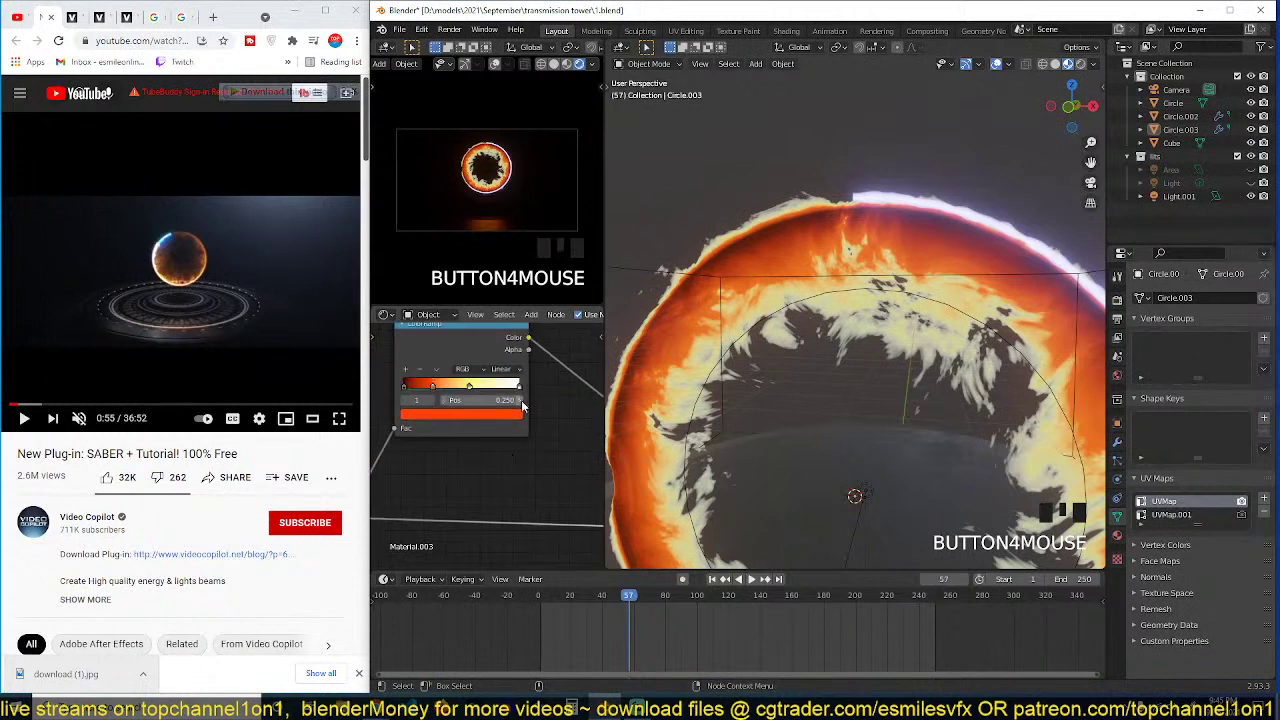
{"action": "scroll", "coordinate": [556, 429], "scroll_direction": "down", "scroll_amount": 2}
{"action": "middle_click_drag", "start_coordinate": [556, 429], "coordinate": [474, 429]}
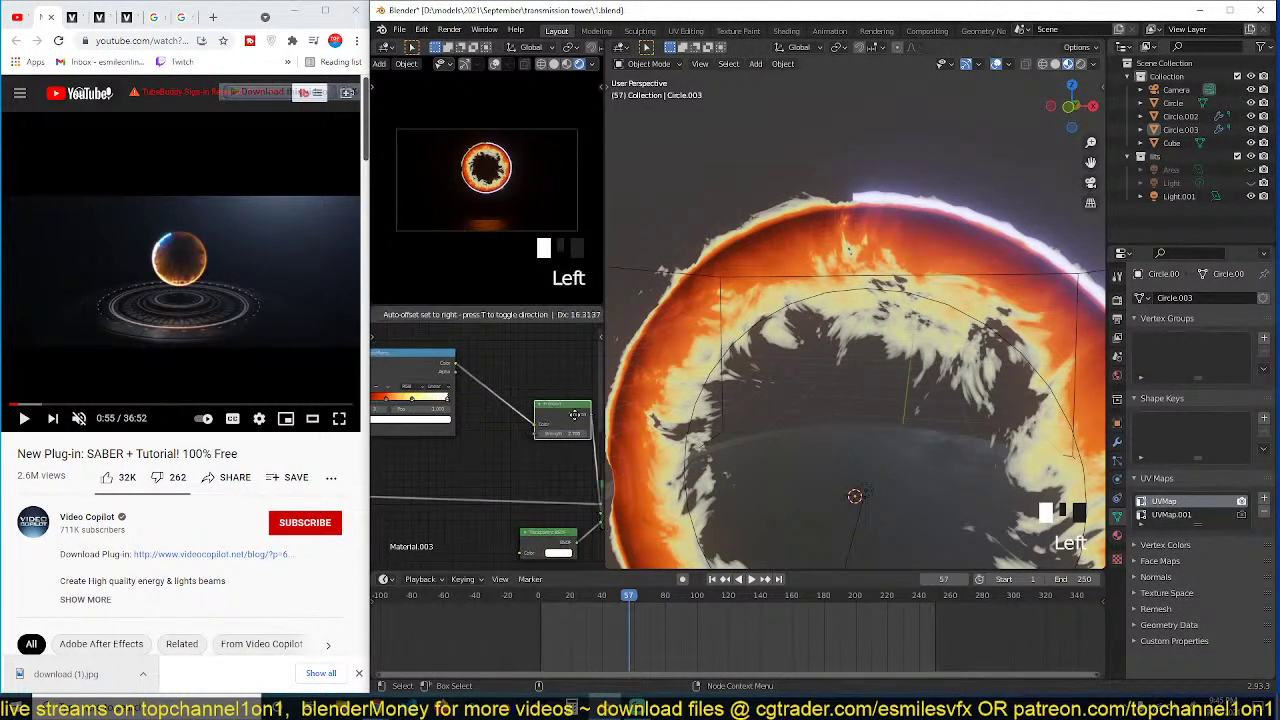
{"action": "left_click_drag", "start_coordinate": [575, 414], "coordinate": [571, 427]}
{"action": "type", "text": "5"}
{"action": "left_click", "coordinate": [601, 432]}
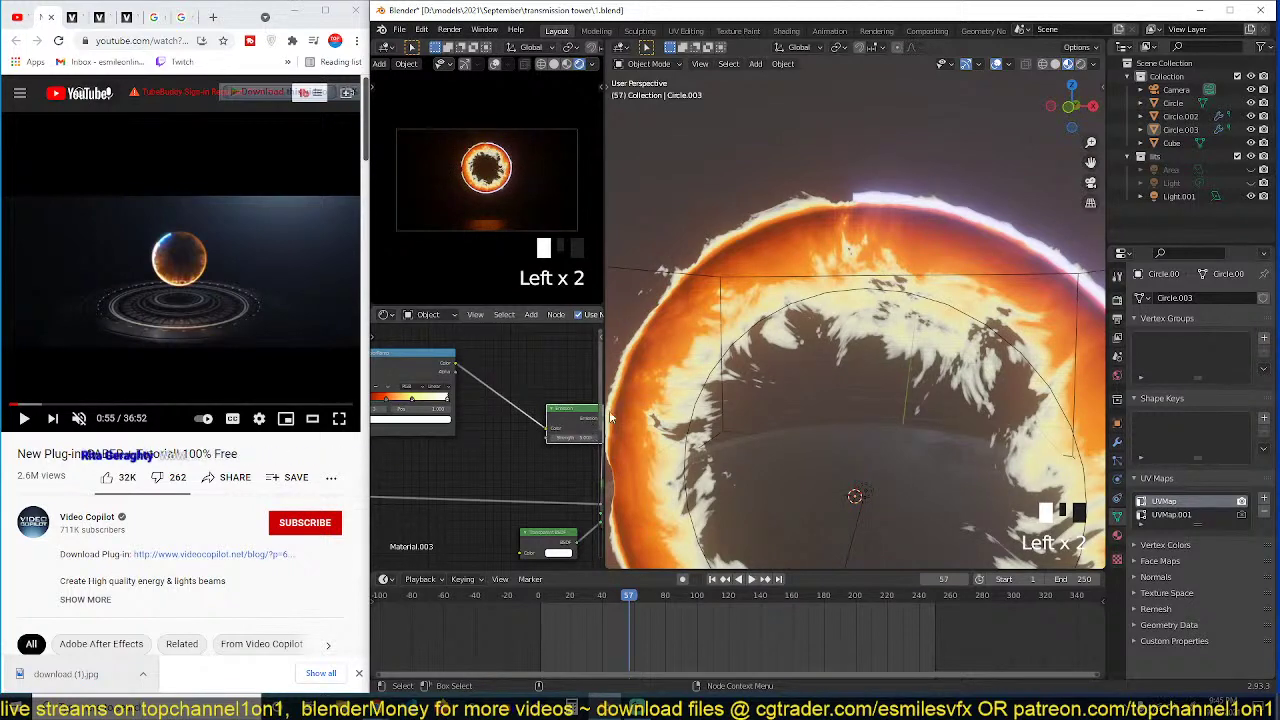
Step: Play the animation and inspect the brighter fire close up and with the whole ring in view
{"action": "key", "text": "space"}
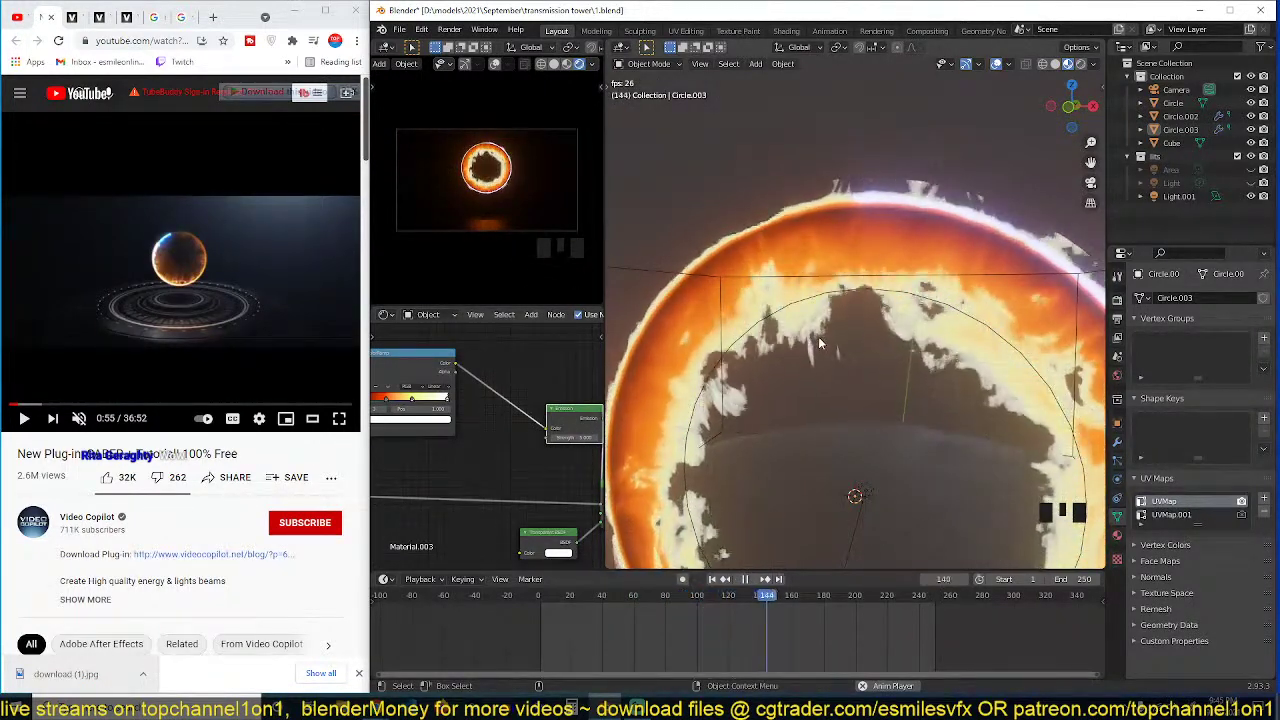
{"action": "middle_click_drag", "start_coordinate": [820, 343], "coordinate": [857, 268], "text": "shift"}
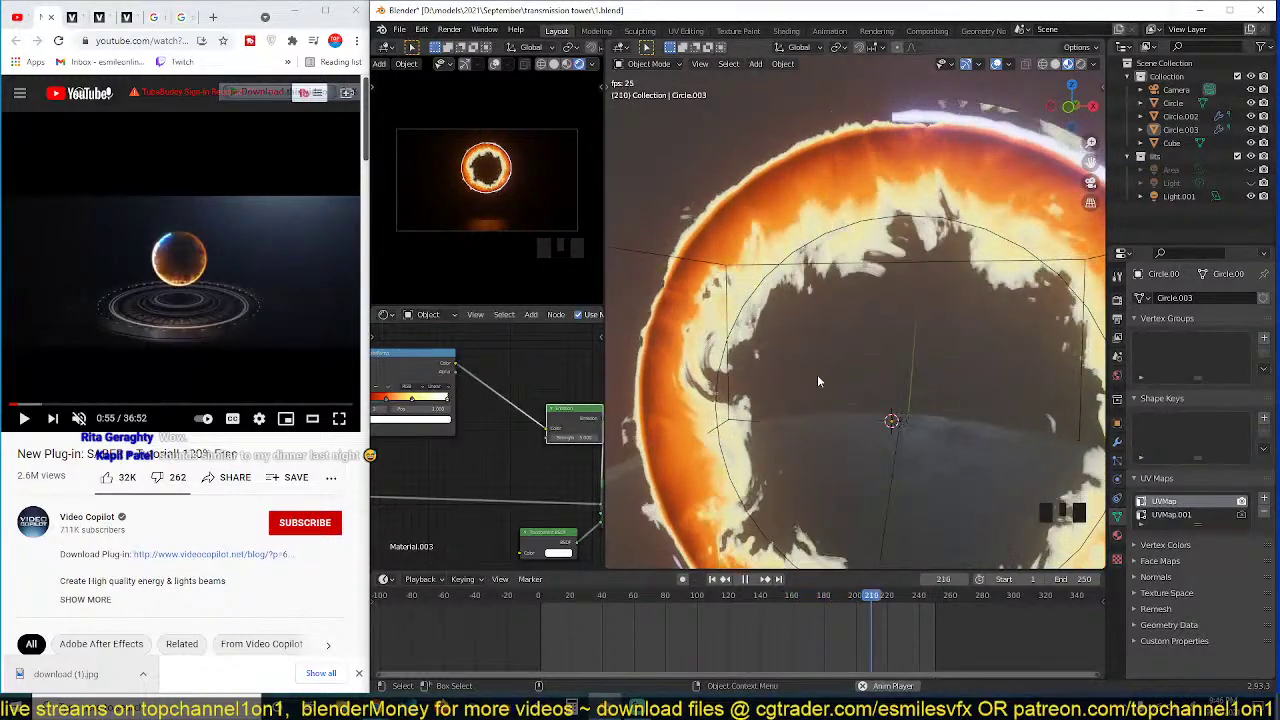
{"action": "scroll", "coordinate": [824, 340], "scroll_direction": "down", "scroll_amount": 5}
{"action": "scroll", "coordinate": [827, 335], "scroll_direction": "up", "scroll_amount": 2}
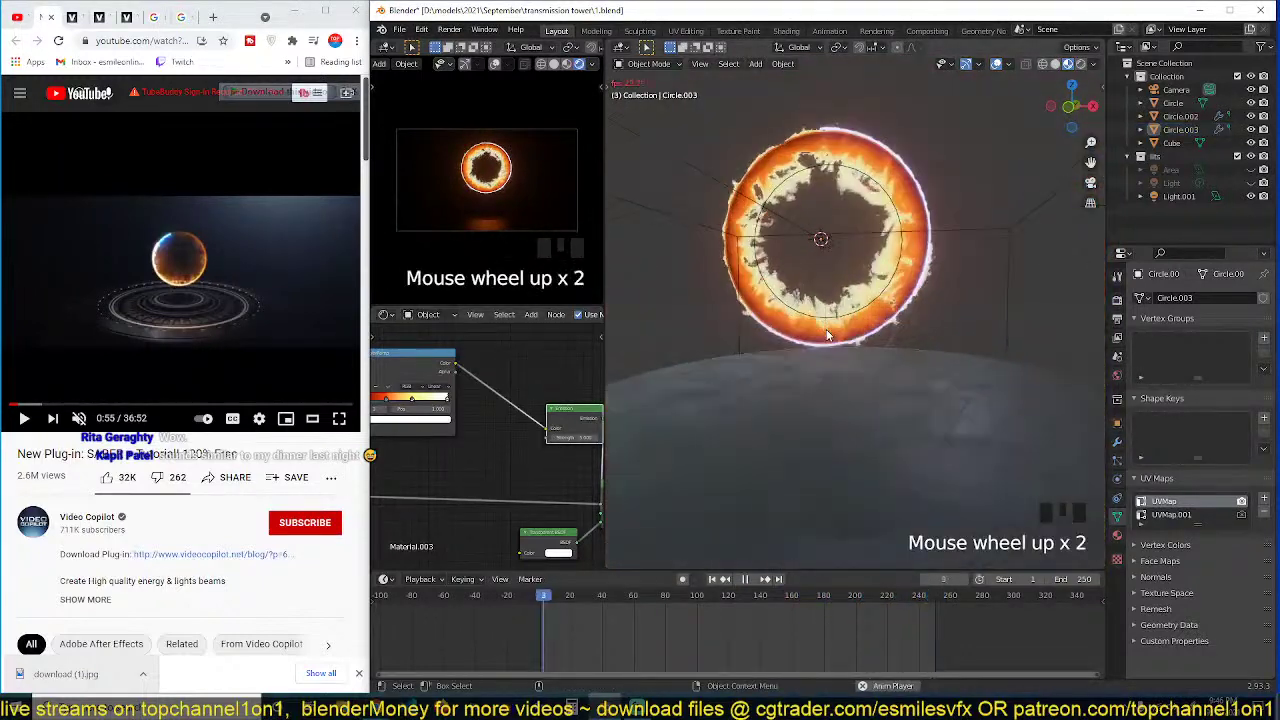
Step: Switch to the browser and play the Saber reference video briefly to compare its glowing circular portal
{"action": "left_click", "coordinate": [280, 299]}
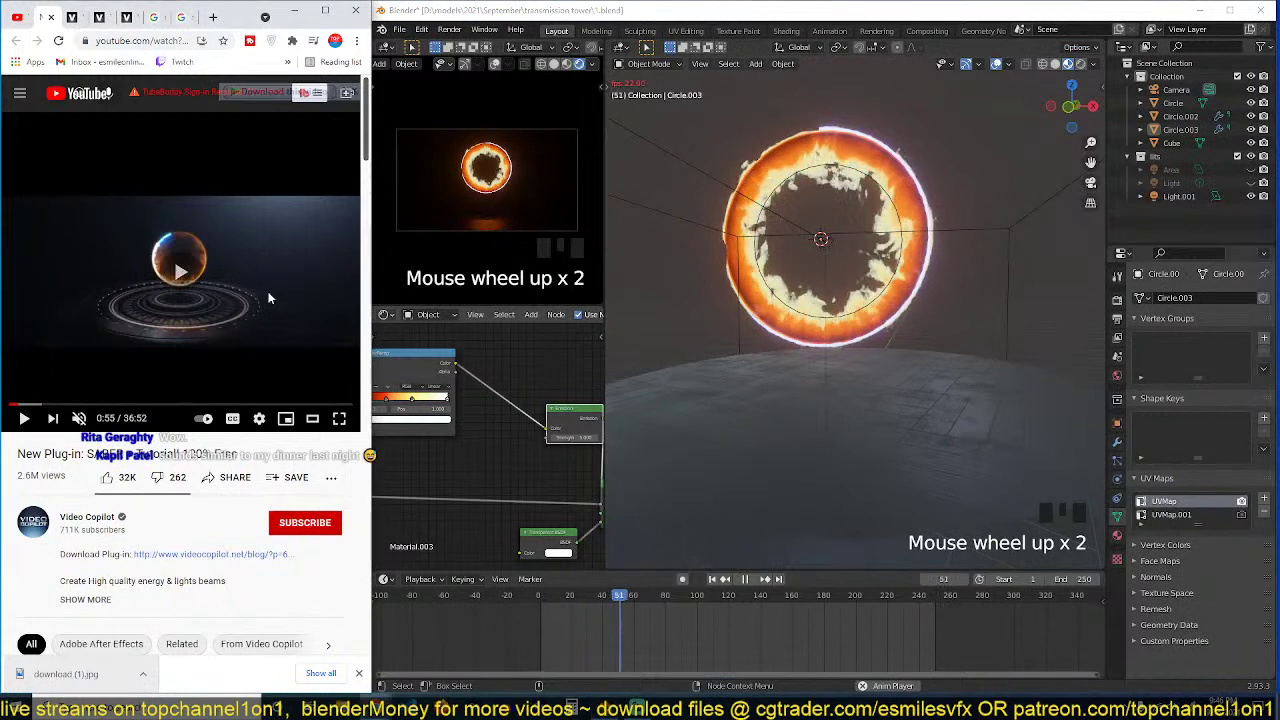
{"action": "left_click", "coordinate": [258, 297]}
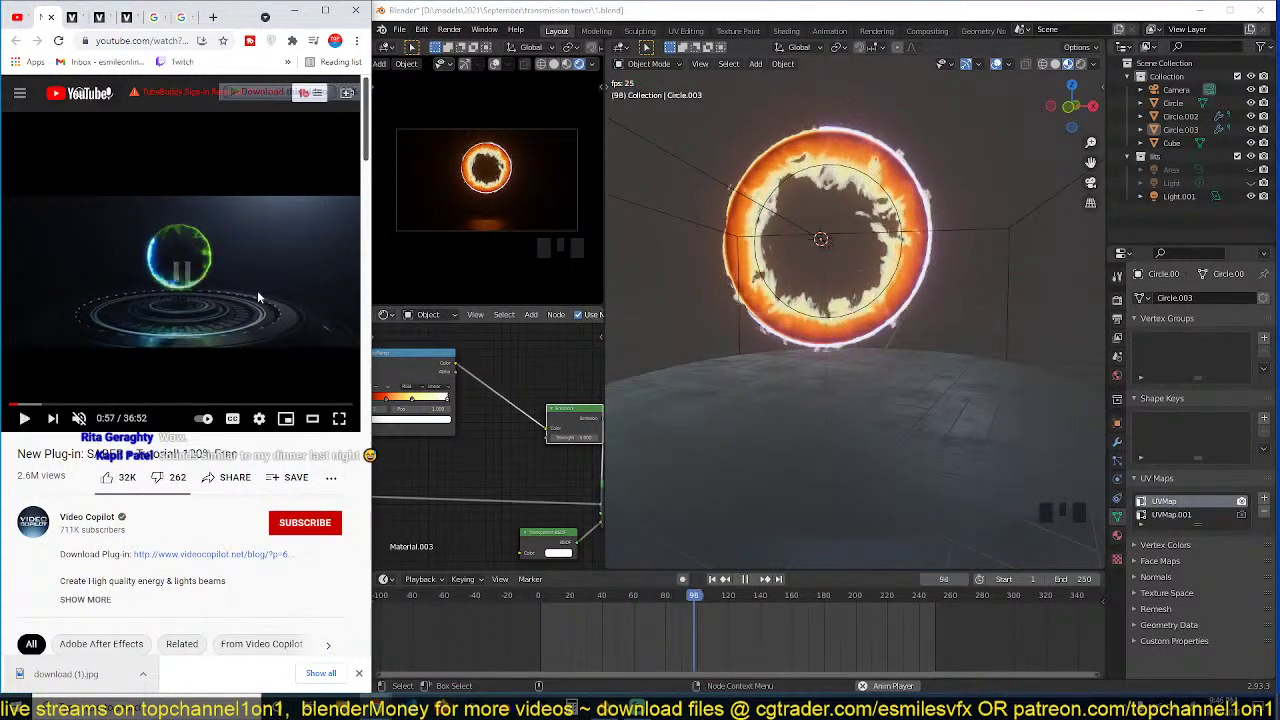
{"action": "left_click", "coordinate": [256, 297]}
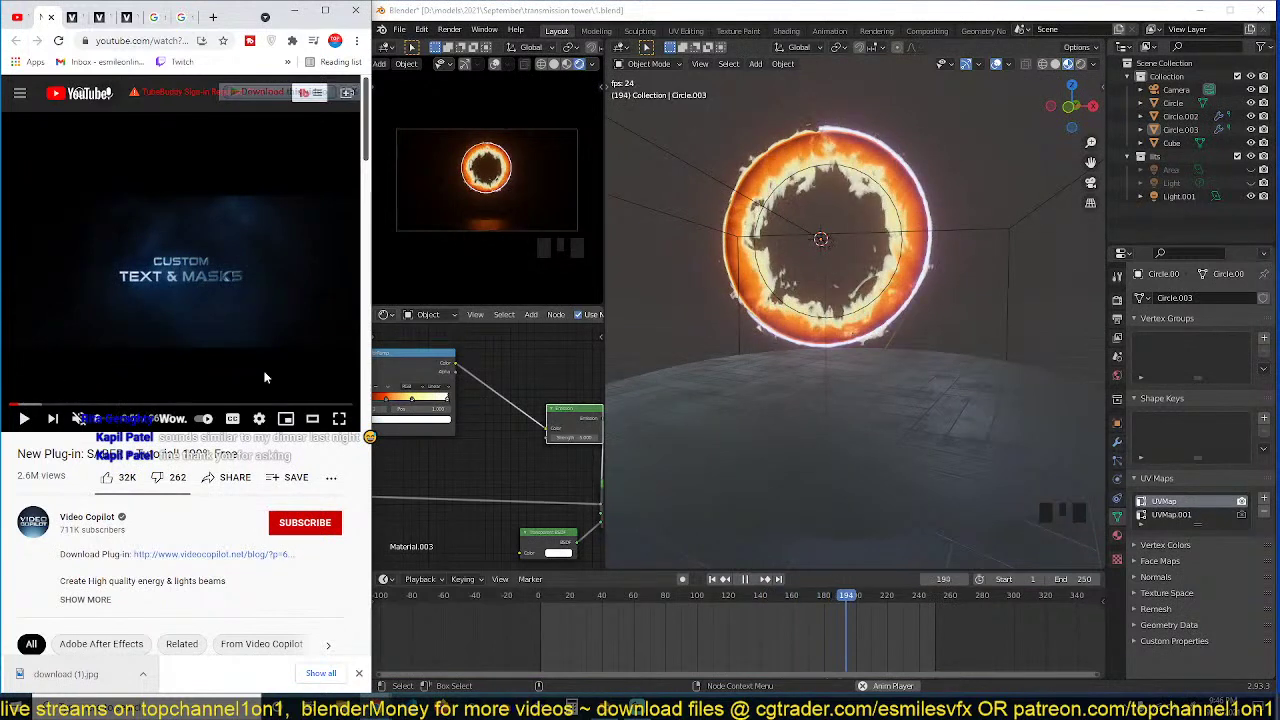
{"action": "left_click", "coordinate": [19, 405]}
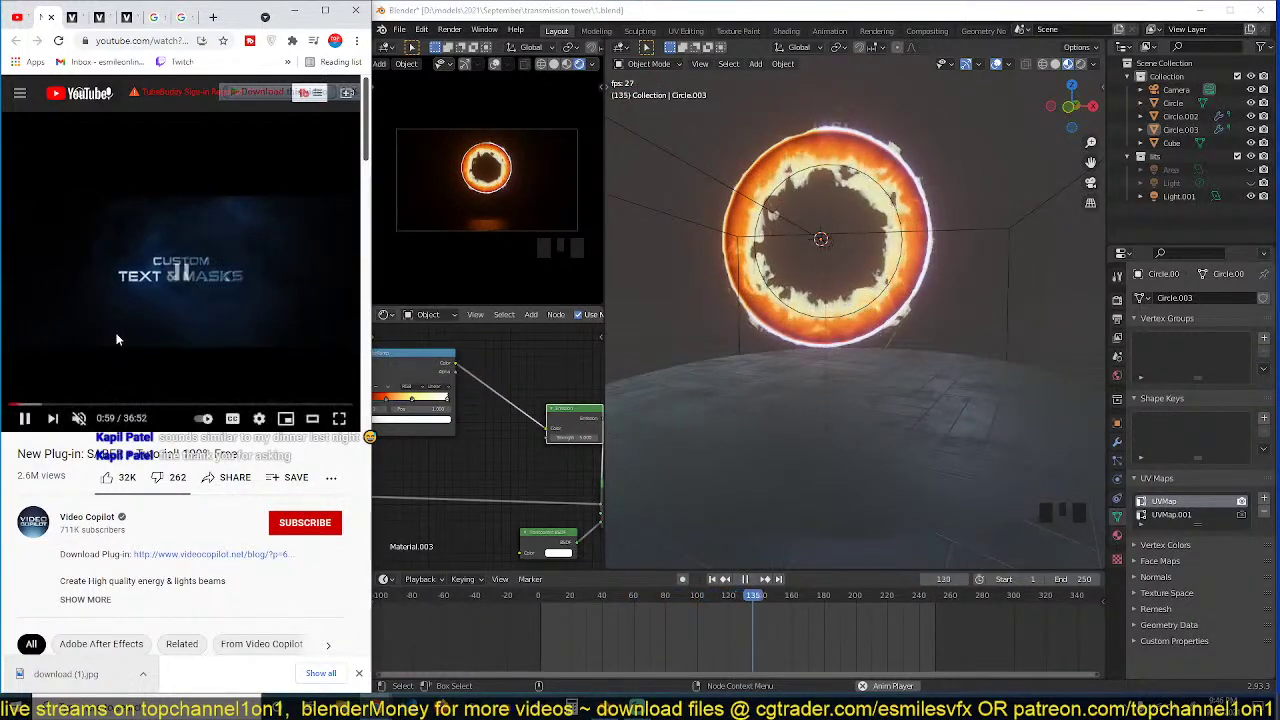
Step: Stop the animation, then duplicate the glowing outer ring Circle.002 and scale the copy up into a larger ring around the flames
{"action": "left_click", "coordinate": [802, 254]}
{"action": "key", "text": "grave"}
{"action": "key", "text": "space"}
{"action": "left_click", "coordinate": [941, 181]}
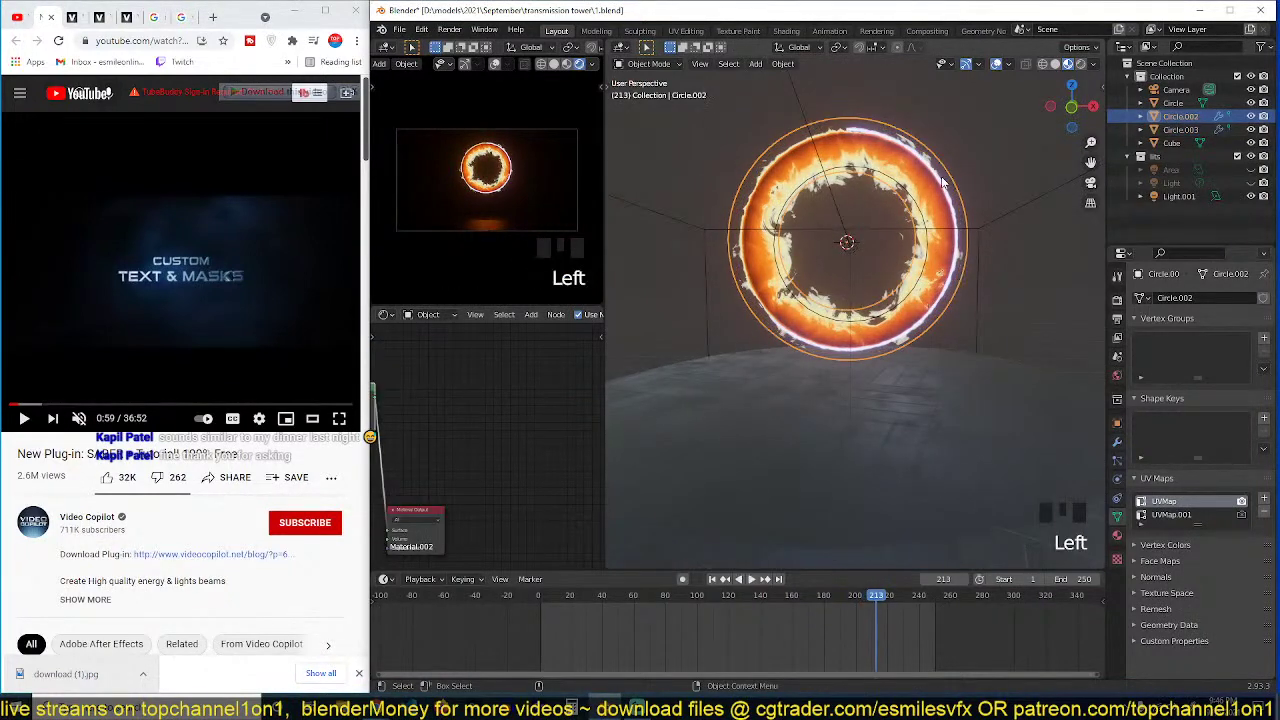
{"action": "key", "text": "shift+d"}
{"action": "key", "text": "s"}
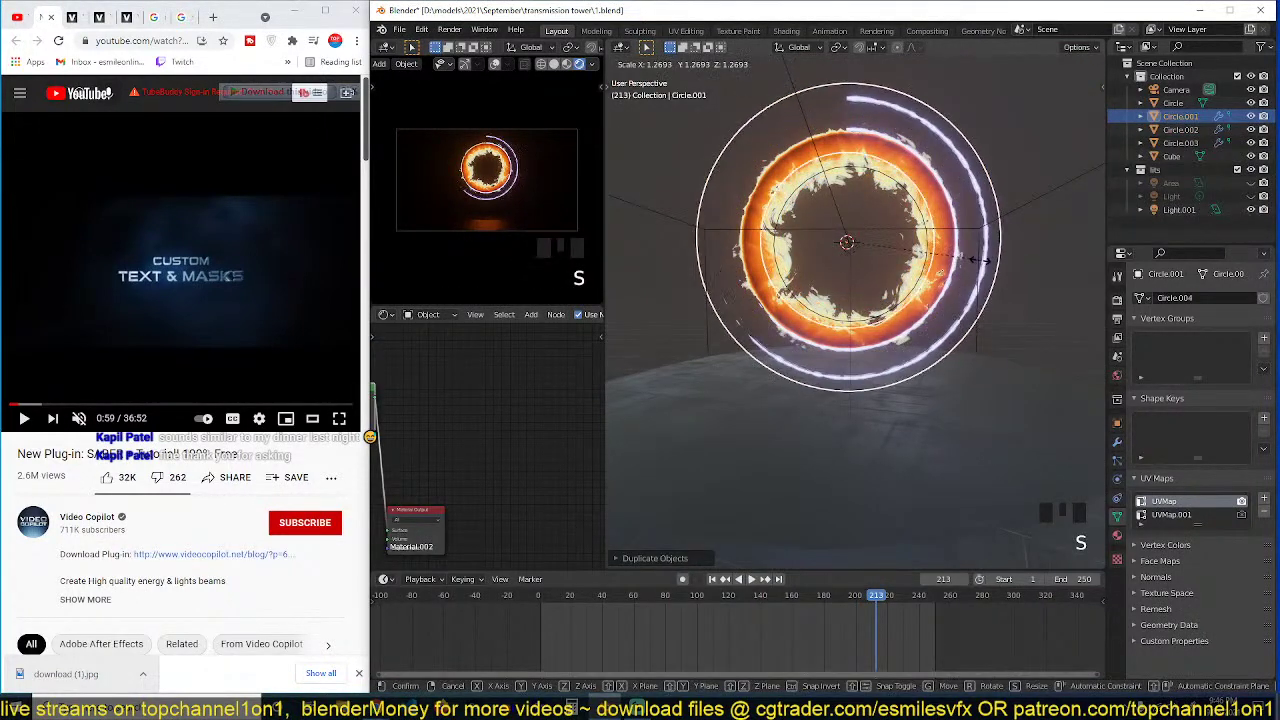
{"action": "left_click", "coordinate": [988, 272]}
Step: Reposition the last ColorRamp node of Material.002 beside the mix node feeding it and preview its output on the enlarged ring
{"action": "scroll", "coordinate": [708, 382], "scroll_direction": "down", "scroll_amount": 1}
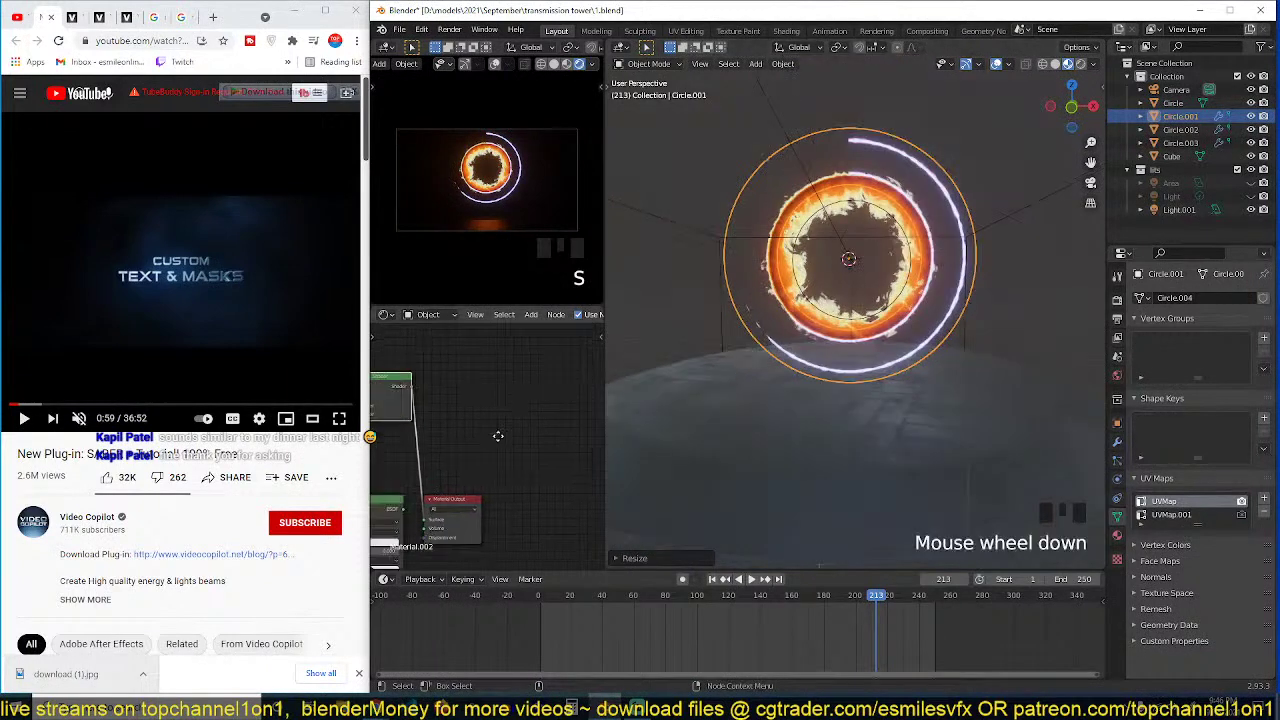
{"action": "scroll", "coordinate": [495, 433], "scroll_direction": "down", "scroll_amount": 5}
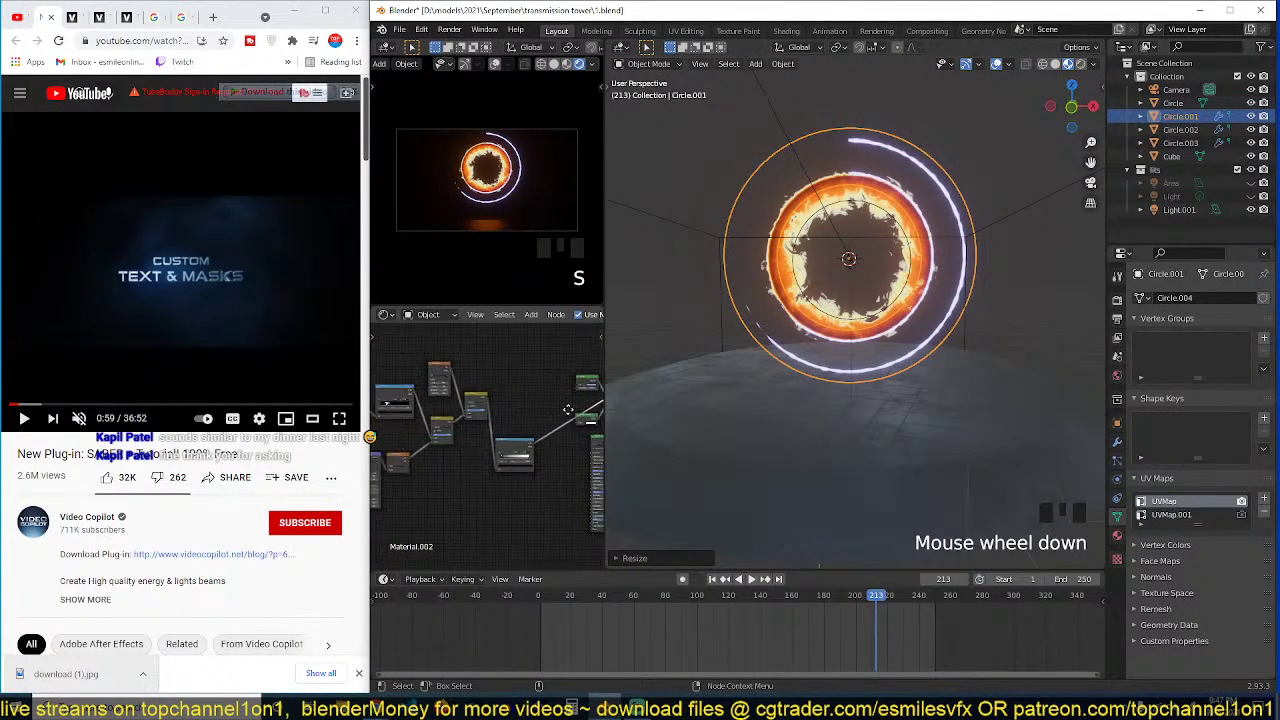
{"action": "scroll", "coordinate": [856, 276], "scroll_direction": "up", "scroll_amount": 6}
{"action": "scroll", "coordinate": [856, 276], "scroll_direction": "down", "scroll_amount": 4}
{"action": "scroll", "coordinate": [474, 453], "scroll_direction": "up", "scroll_amount": 1}
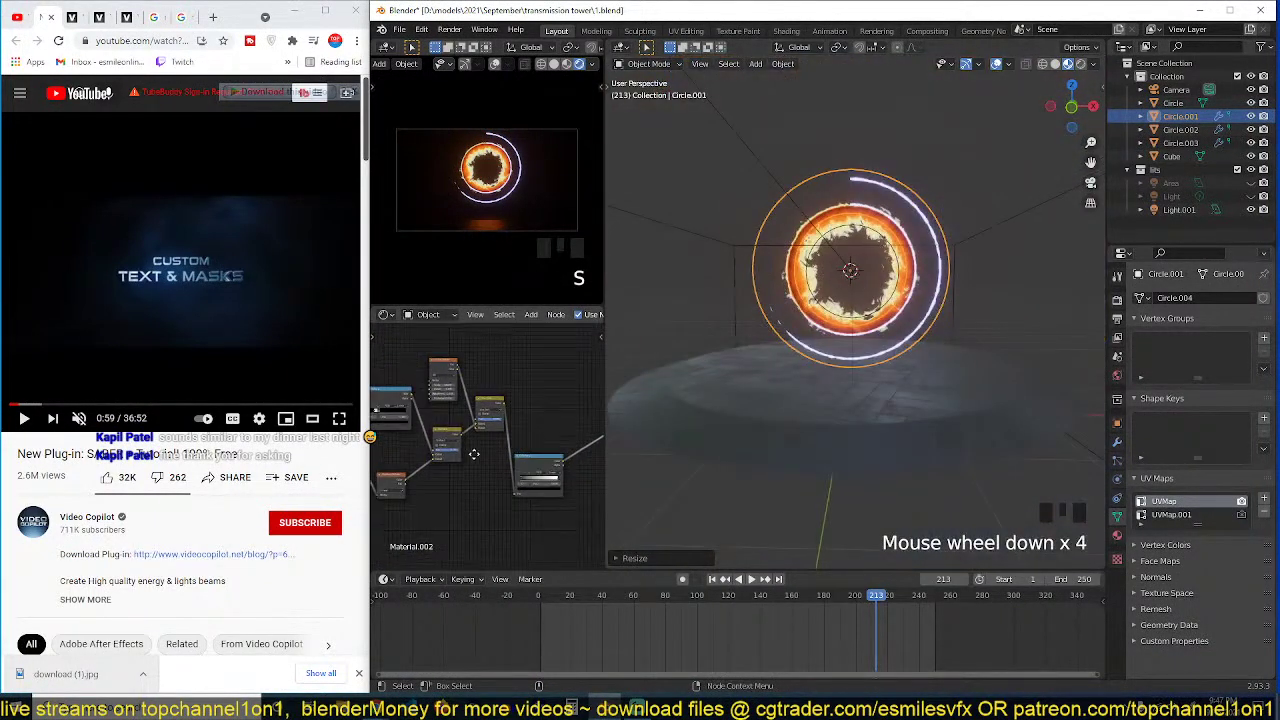
{"action": "scroll", "coordinate": [474, 453], "scroll_direction": "up", "scroll_amount": 4}
{"action": "middle_click_drag", "start_coordinate": [546, 342], "coordinate": [534, 359]}
{"action": "scroll", "coordinate": [533, 401], "scroll_direction": "up", "scroll_amount": 3}
{"action": "middle_click_drag", "start_coordinate": [490, 402], "coordinate": [450, 408]}
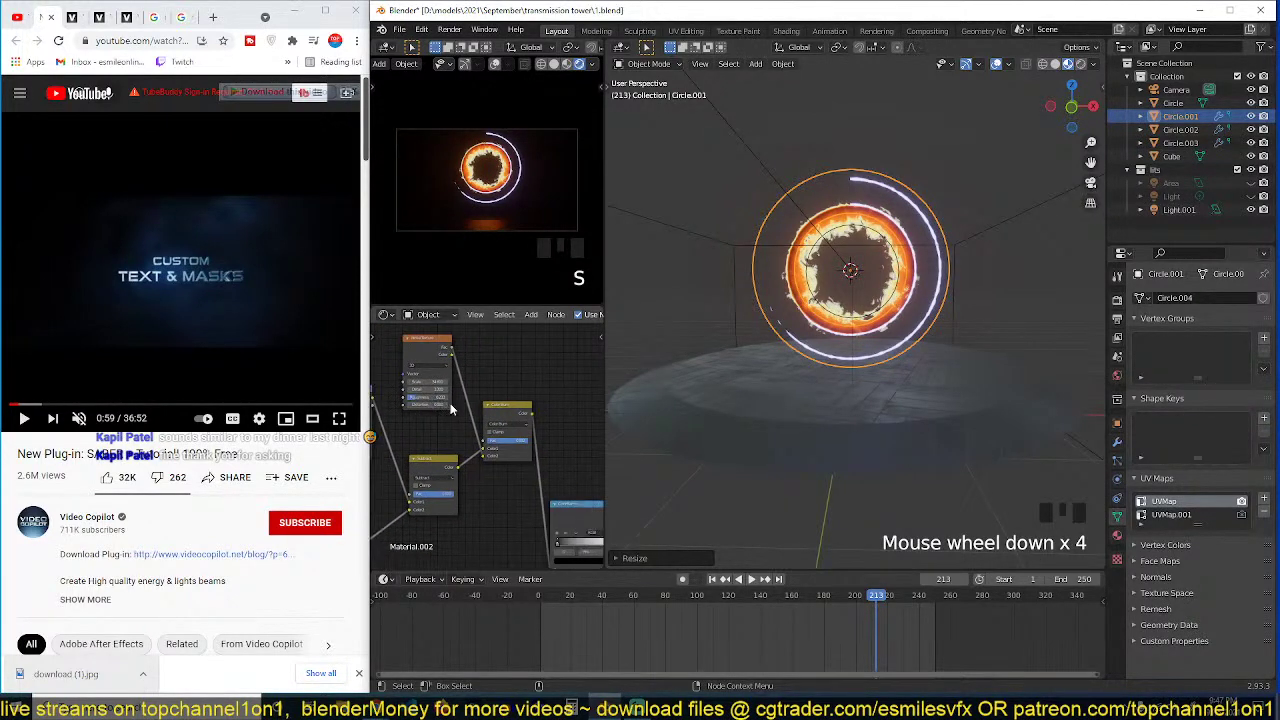
{"action": "middle_click_drag", "start_coordinate": [526, 448], "coordinate": [440, 428]}
{"action": "left_click_drag", "start_coordinate": [506, 490], "coordinate": [549, 407]}
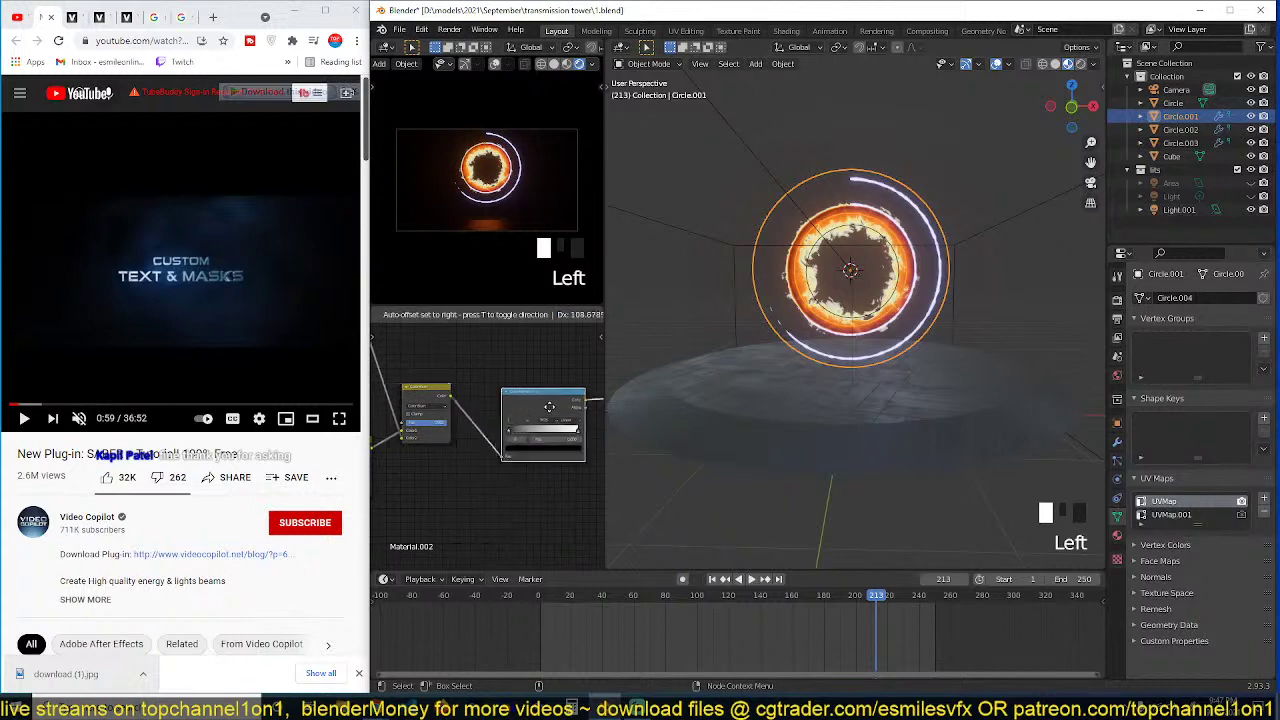
{"action": "left_click", "coordinate": [518, 400], "text": "ctrl+shift"}
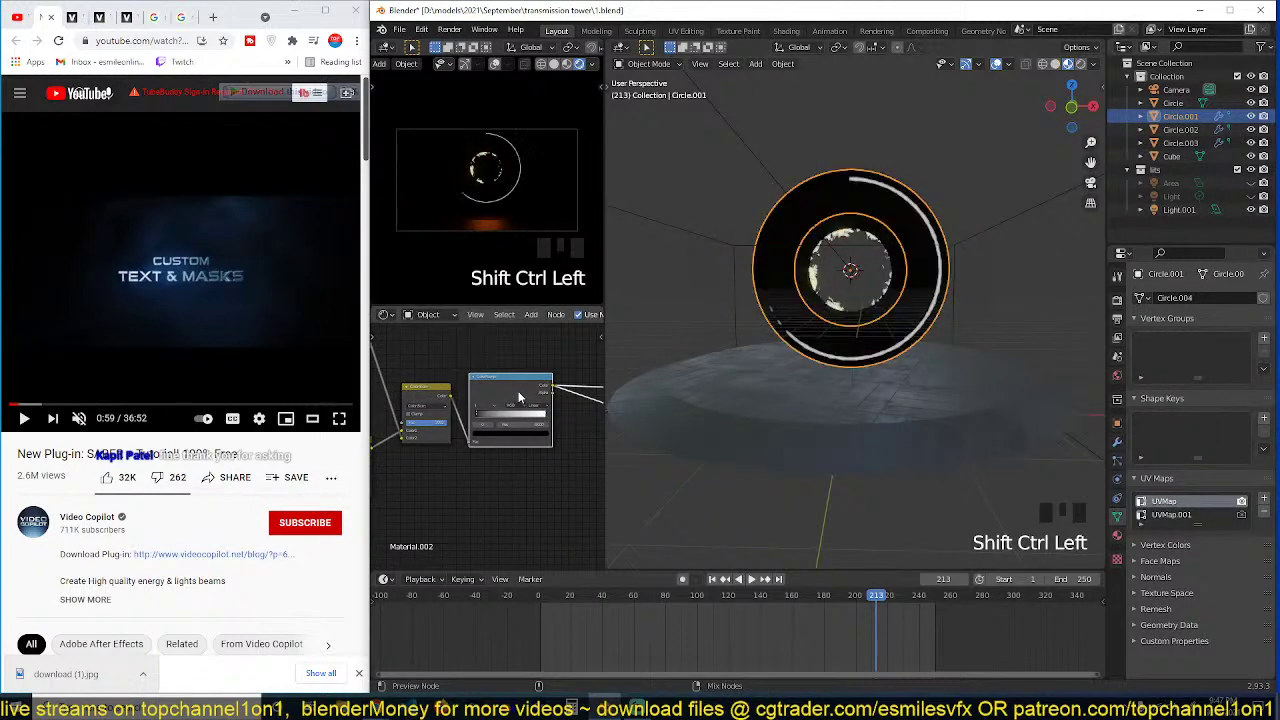
{"action": "scroll", "coordinate": [937, 324], "scroll_direction": "up", "scroll_amount": 3}
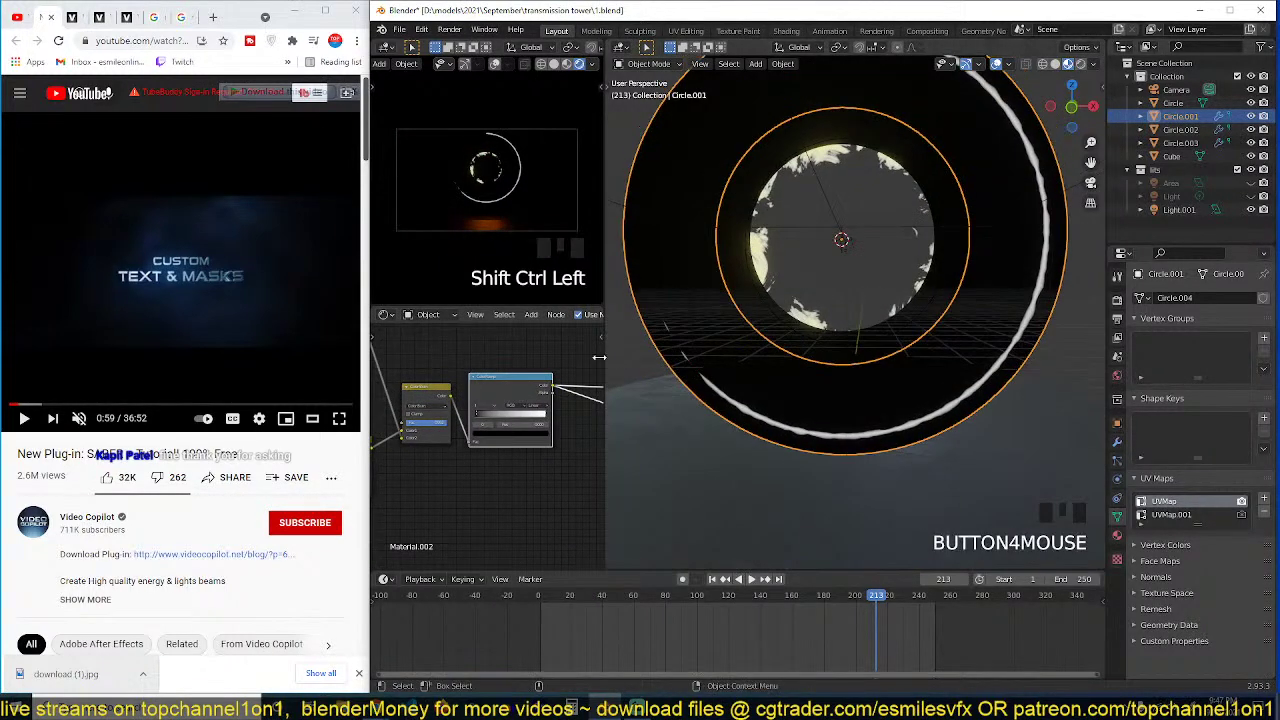
Step: Preview the ColorRamp that shapes the full ring, and space out the Noise Texture and that ColorRamp in the node layout
{"action": "scroll", "coordinate": [531, 374], "scroll_direction": "down", "scroll_amount": 5}
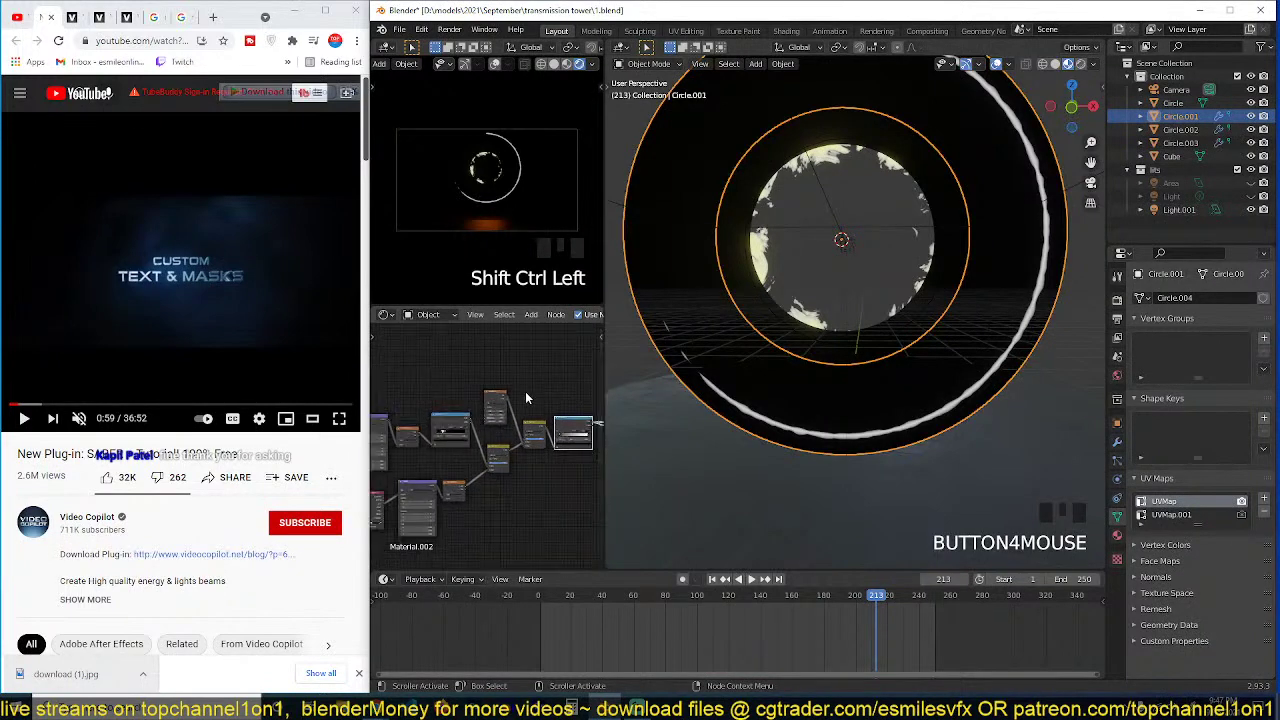
{"action": "mouse_move", "coordinate": [527, 397]}
{"action": "middle_mouse_down"}
{"action": "mouse_move", "coordinate": [556, 389]}
{"action": "mouse_move", "coordinate": [526, 384]}
{"action": "middle_mouse_up"}
{"action": "scroll", "coordinate": [537, 400], "scroll_direction": "up", "scroll_amount": 3}
{"action": "left_click", "coordinate": [522, 390], "text": "ctrl+shift"}
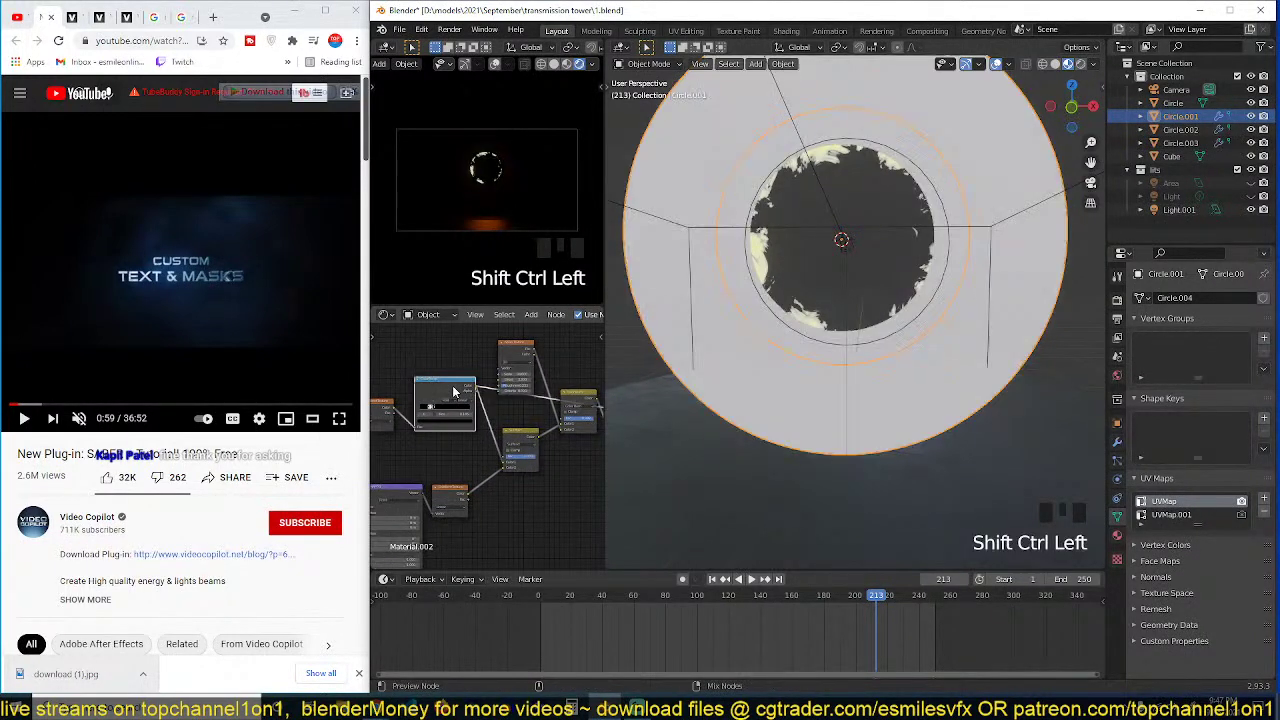
{"action": "middle_click_drag", "start_coordinate": [518, 397], "coordinate": [491, 394]}
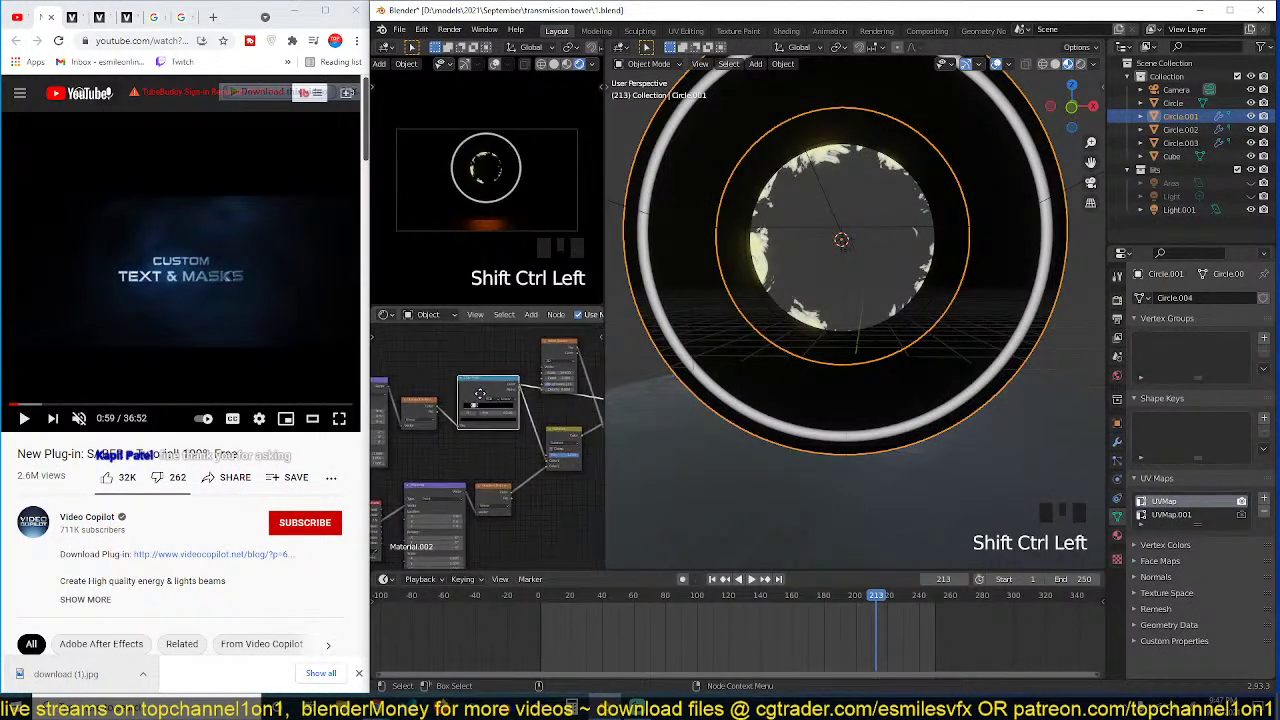
{"action": "left_click_drag", "start_coordinate": [548, 351], "coordinate": [475, 330]}
{"action": "left_click_drag", "start_coordinate": [496, 392], "coordinate": [492, 428]}
Step: Preview the lower gradient texture, the mix node combining it with the ring, and the following noise mix node in turn
{"action": "left_click", "coordinate": [492, 490], "text": "ctrl+shift"}
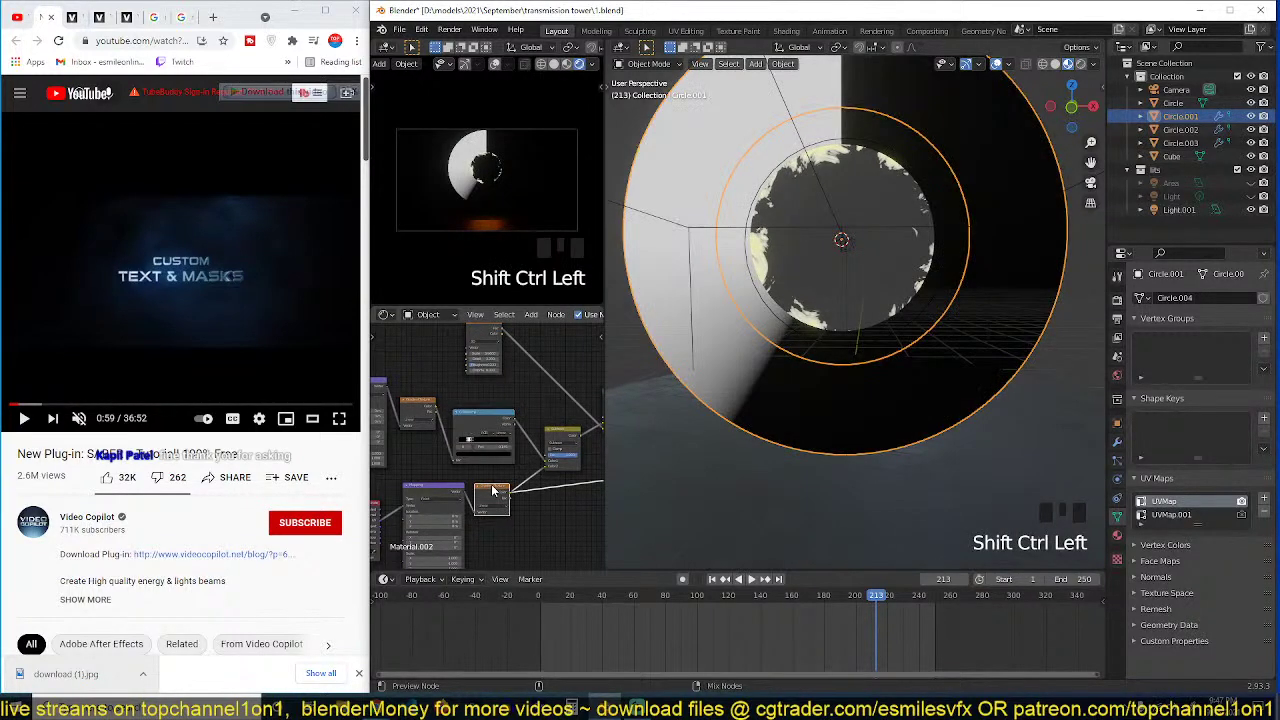
{"action": "left_click", "coordinate": [562, 444], "text": "ctrl+shift"}
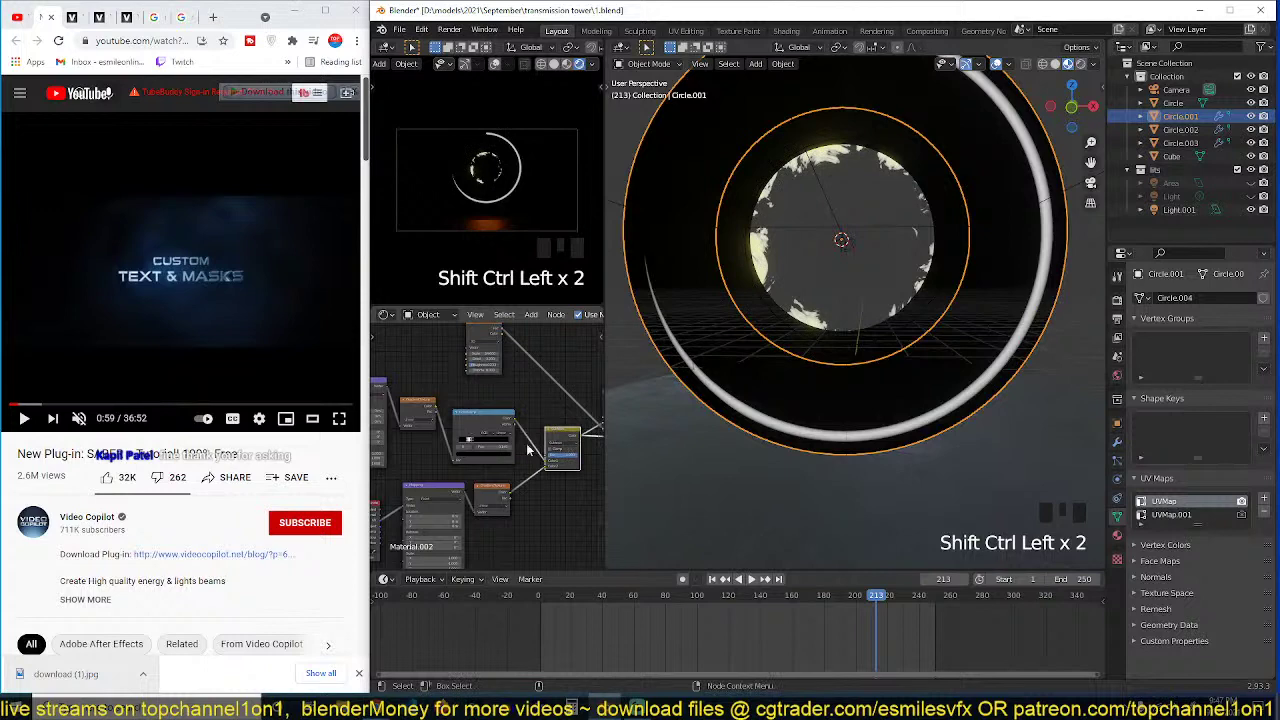
{"action": "middle_click_drag", "start_coordinate": [598, 422], "coordinate": [508, 442]}
{"action": "left_click", "coordinate": [538, 421], "text": "ctrl+shift"}
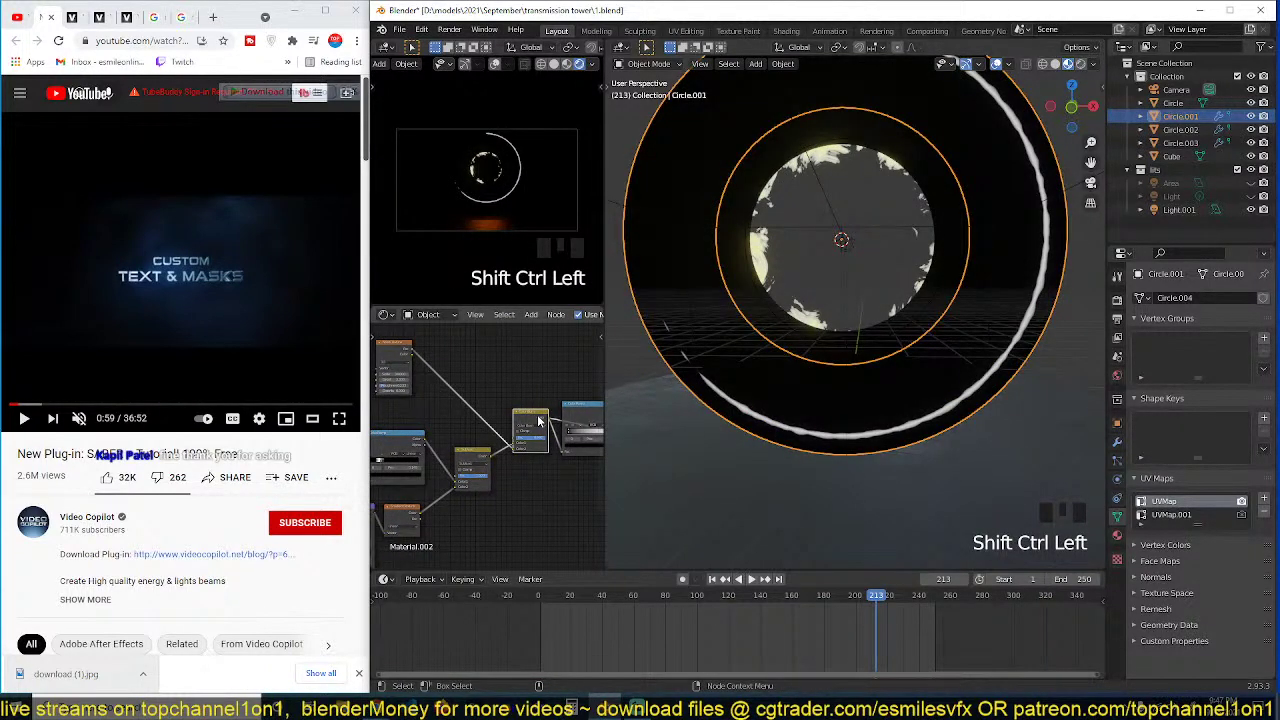
Step: Move the last ColorRamp node lower to free space above it and open the list of nodes to add
{"action": "middle_click_drag", "start_coordinate": [526, 423], "coordinate": [444, 421]}
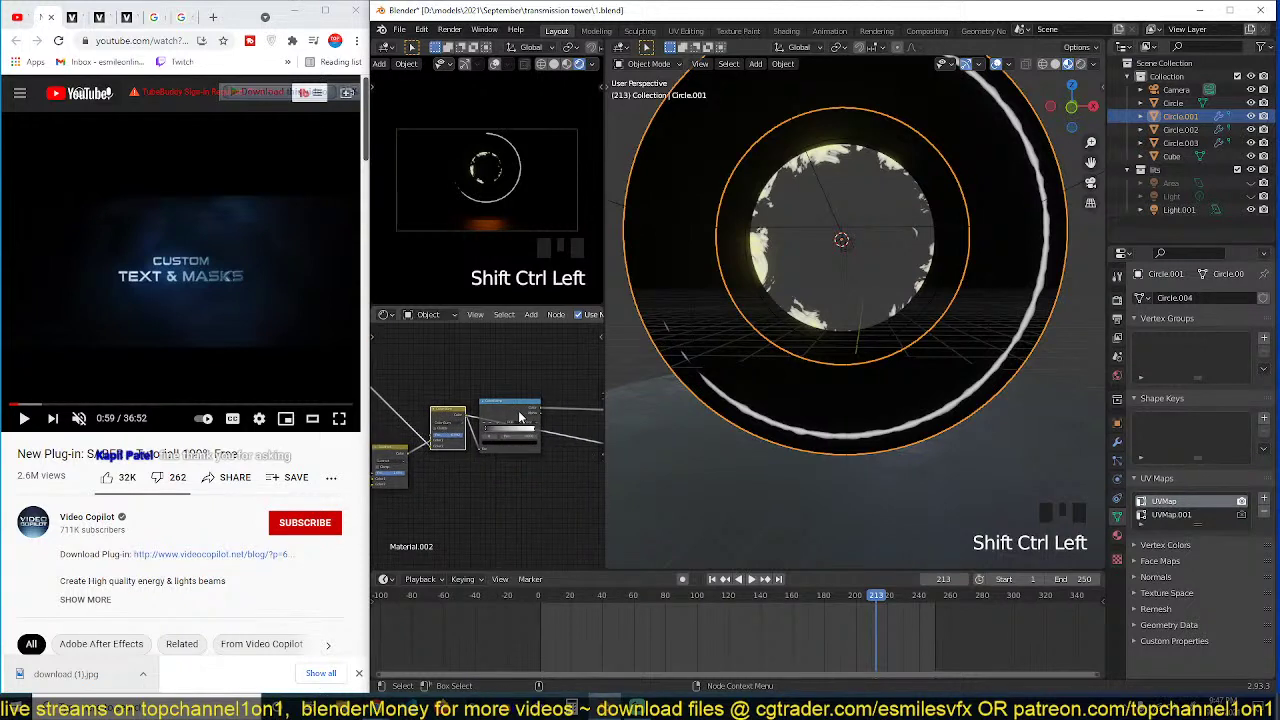
{"action": "left_click_drag", "start_coordinate": [520, 414], "coordinate": [526, 482]}
{"action": "middle_click_drag", "start_coordinate": [525, 364], "coordinate": [471, 426]}
{"action": "key", "text": "shift+a"}
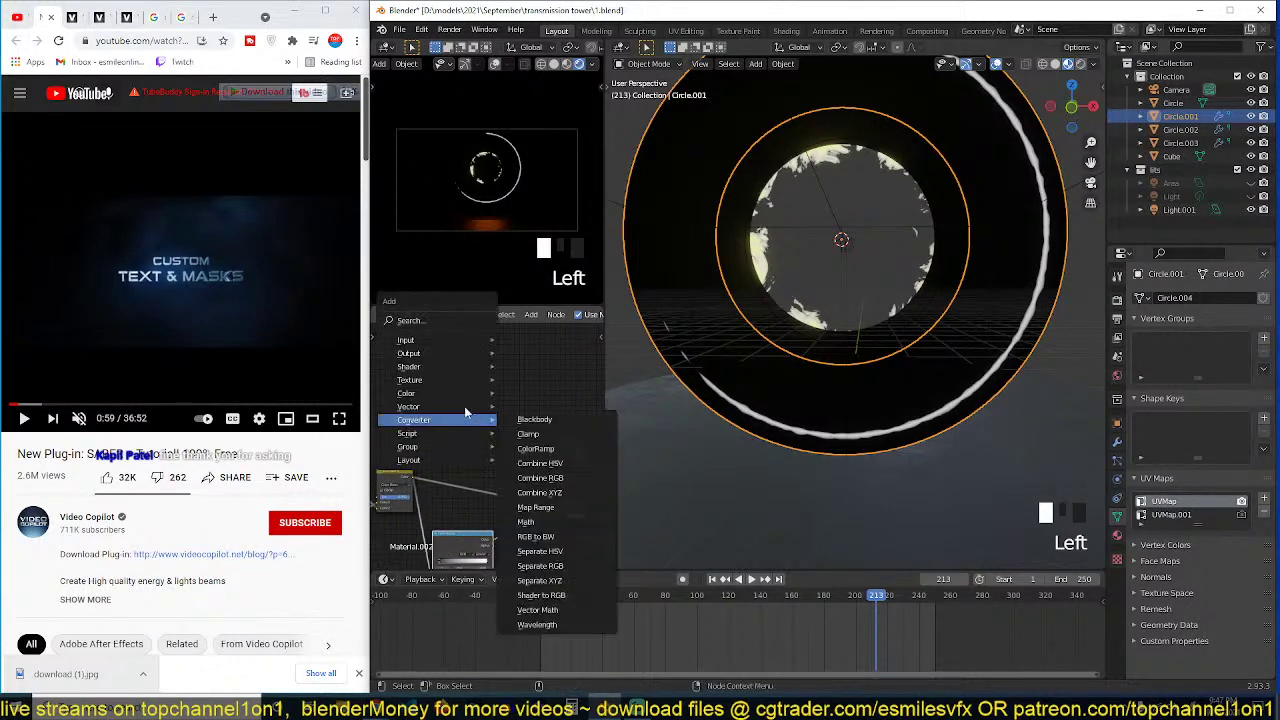